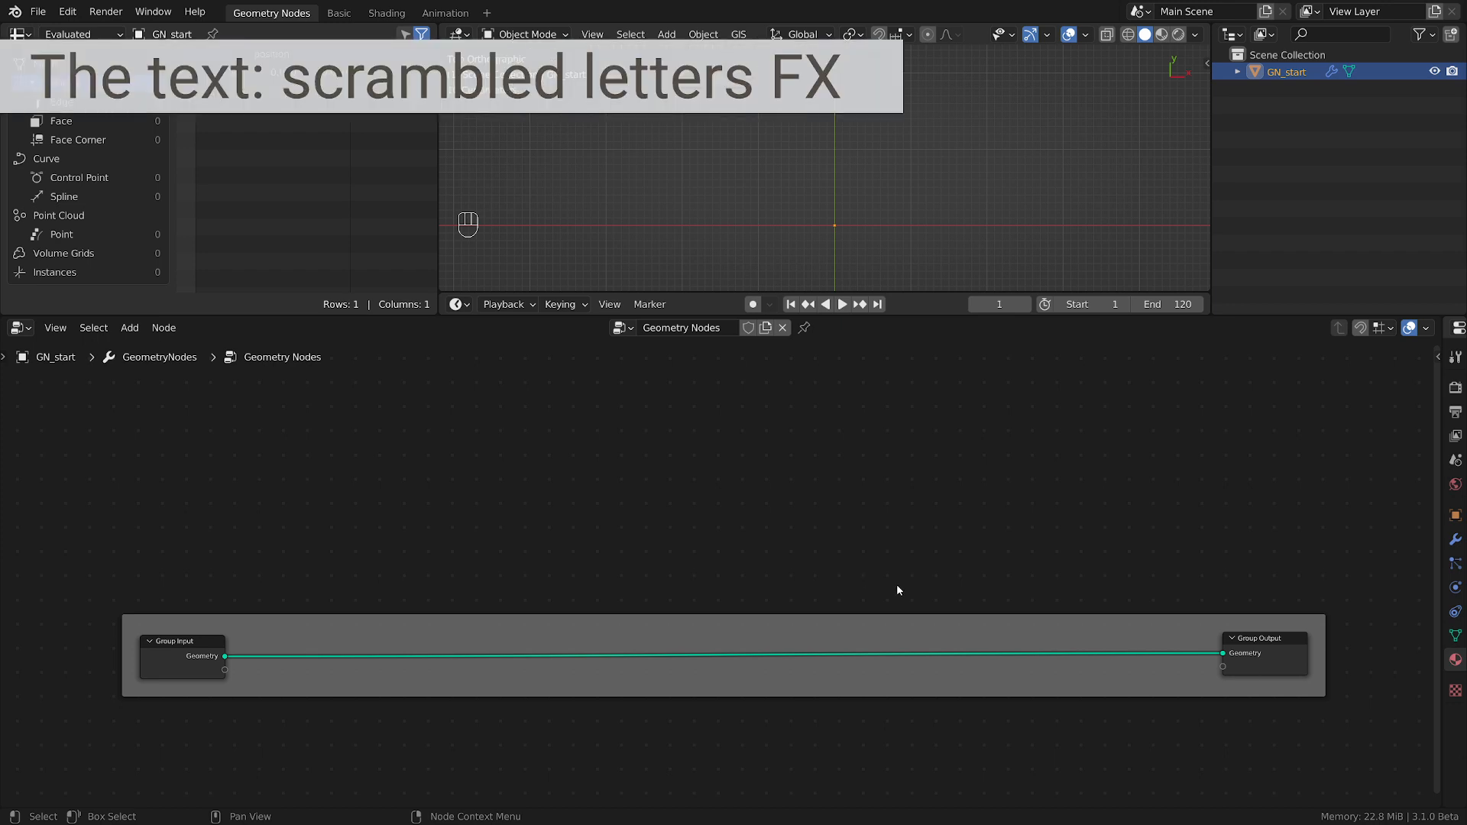
Insert a String to Curves node on the link between Group Input and Group Output.
scroll(538, 603, "up", 2)
scroll(544, 606, "down", 1)
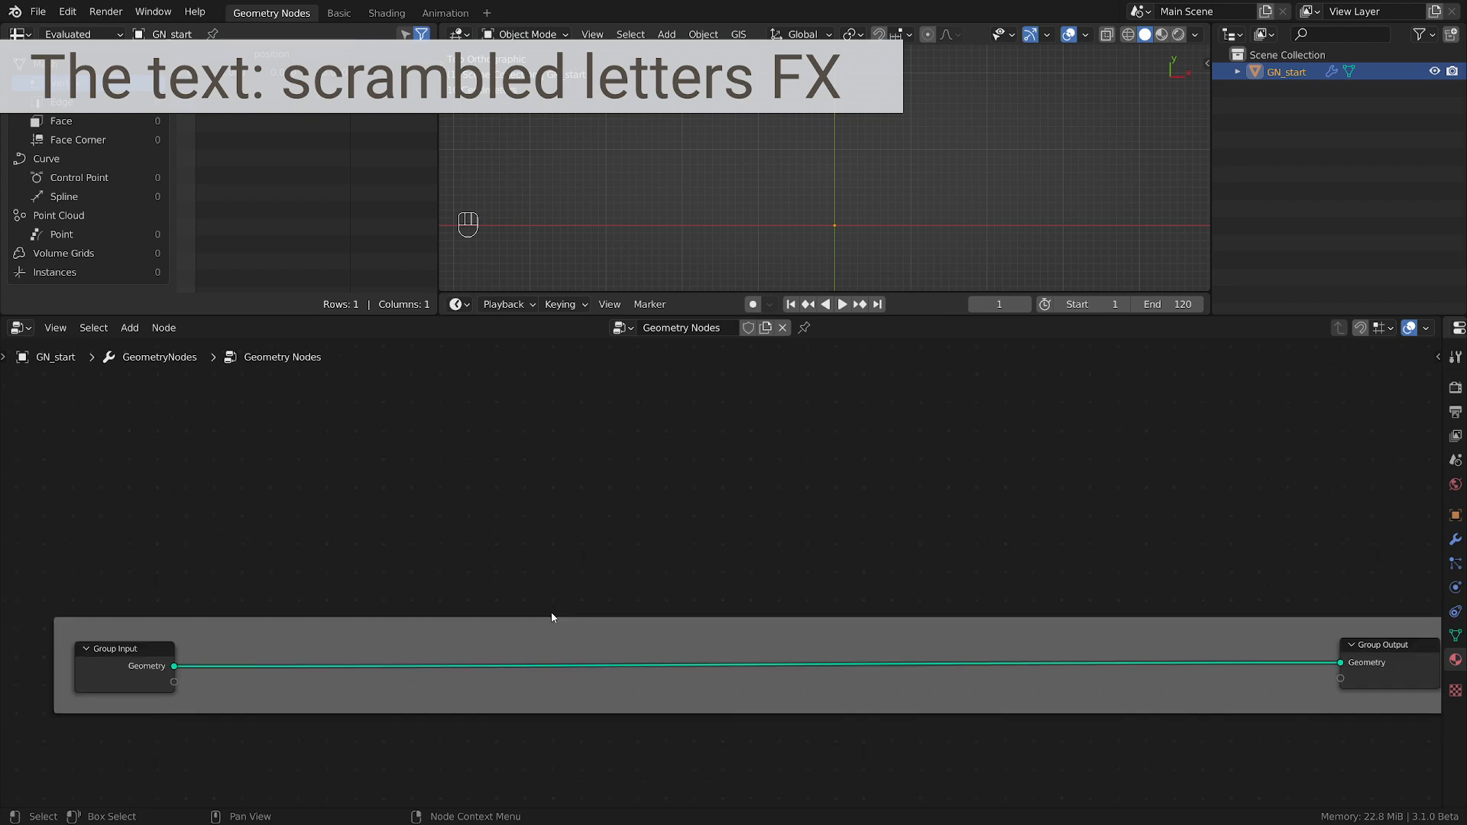
key("shift+a")
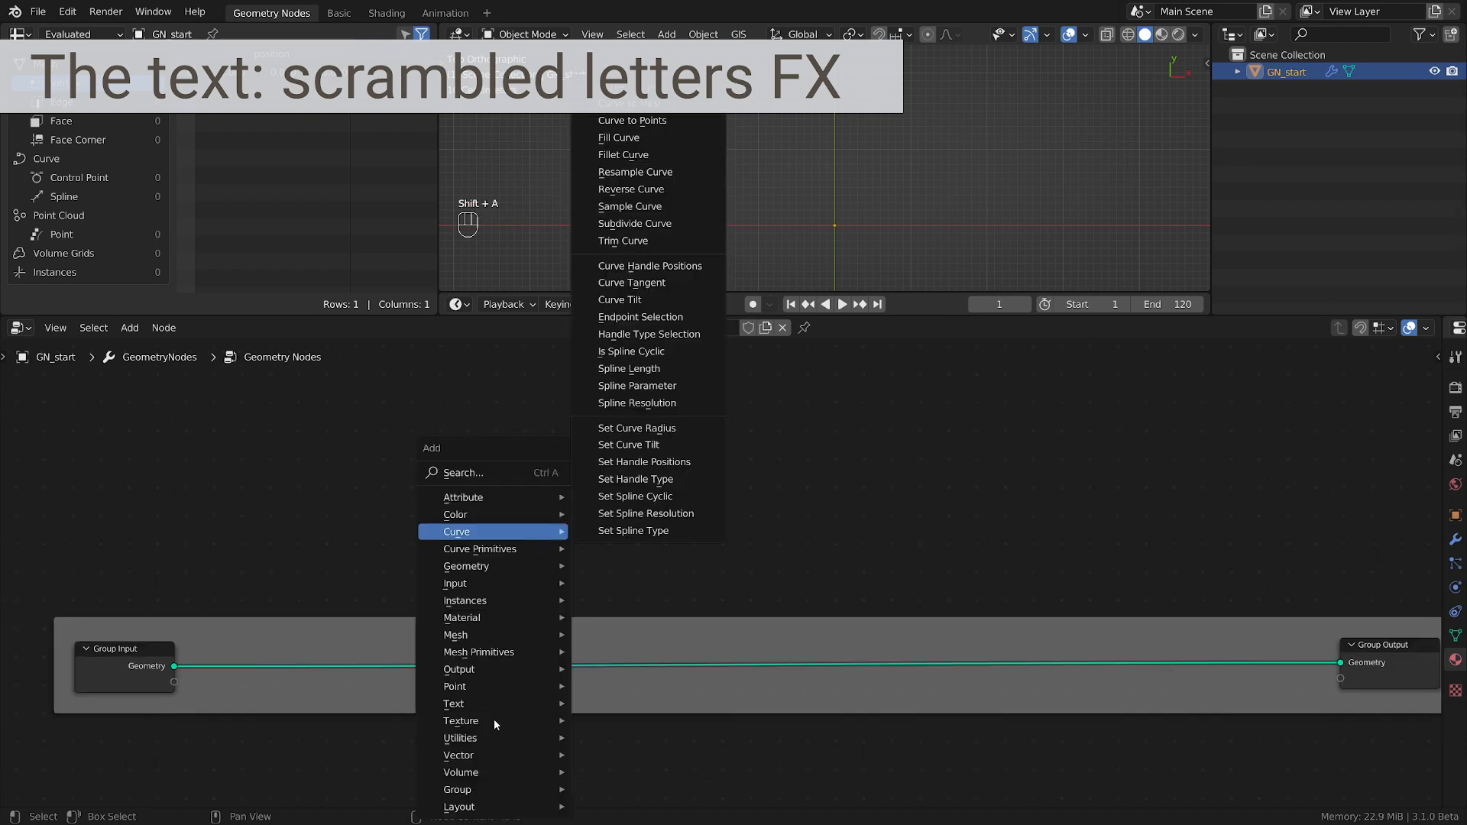
mouse_move(477, 722)
mouse_move(534, 706)
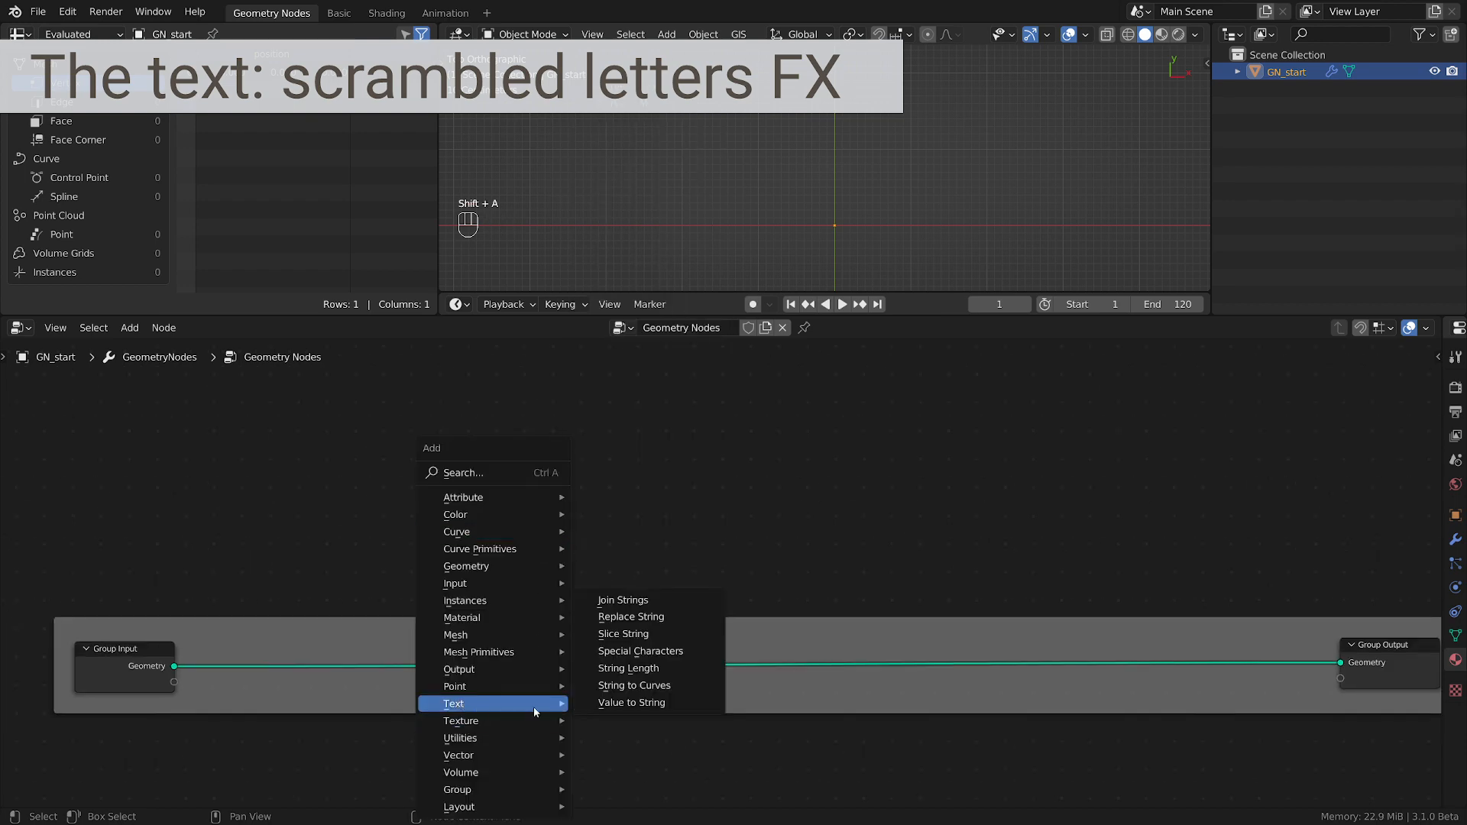
left_click(657, 685)
left_click(533, 602)
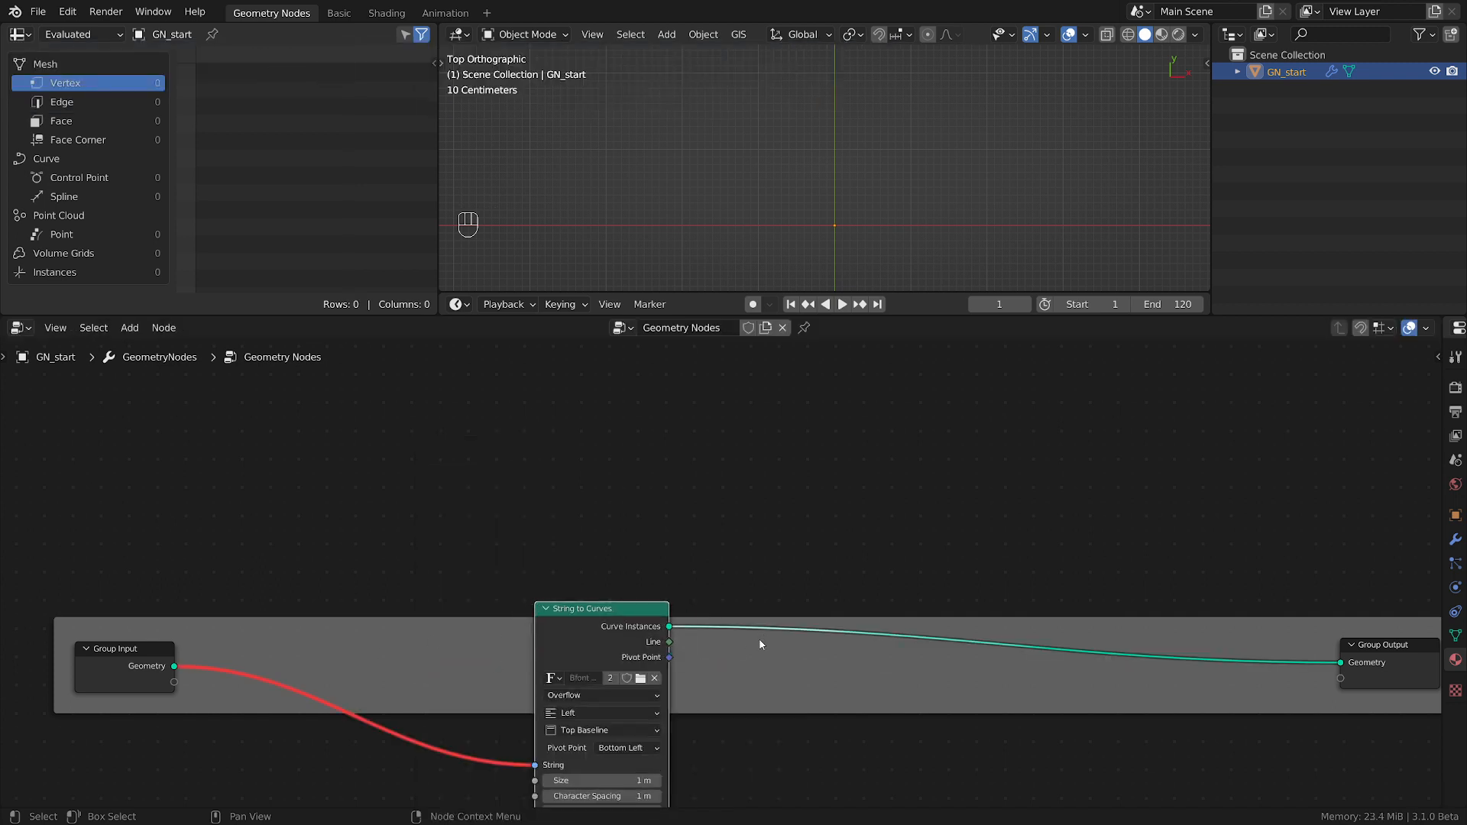
Delete the Group Input node, leaving String to Curves as the source of the Group Output geometry.
key("g")
left_click(738, 663)
left_click(138, 654)
key("x")
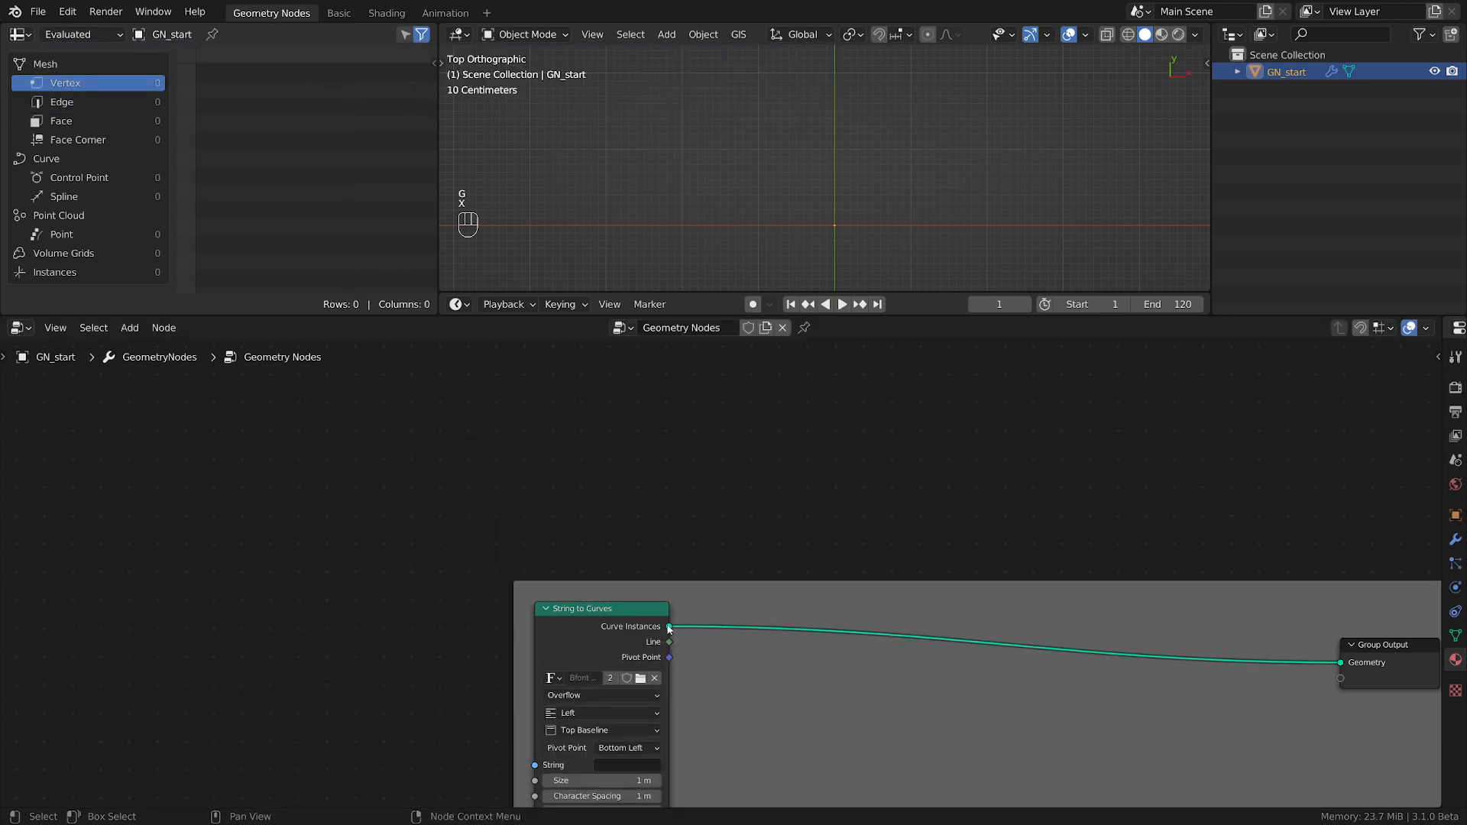
Reposition the Group Output node and set the String of the String to Curves node to SCRAMBLED.
left_click_drag(810, 607, 644, 522)
left_click_drag(1240, 575, 1278, 524)
left_click(468, 680)
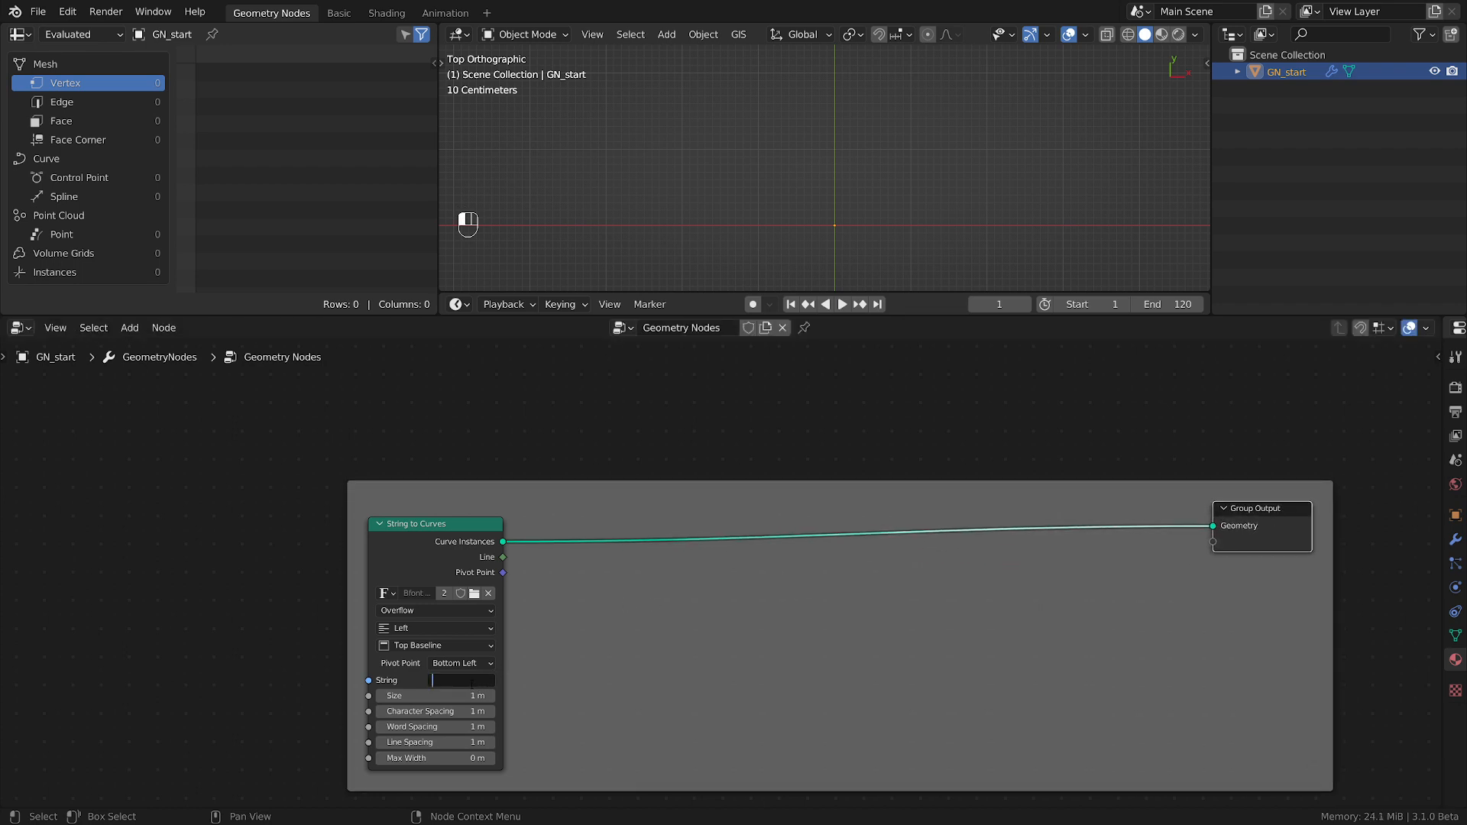
type("SCRAMBLED")
key("Return")
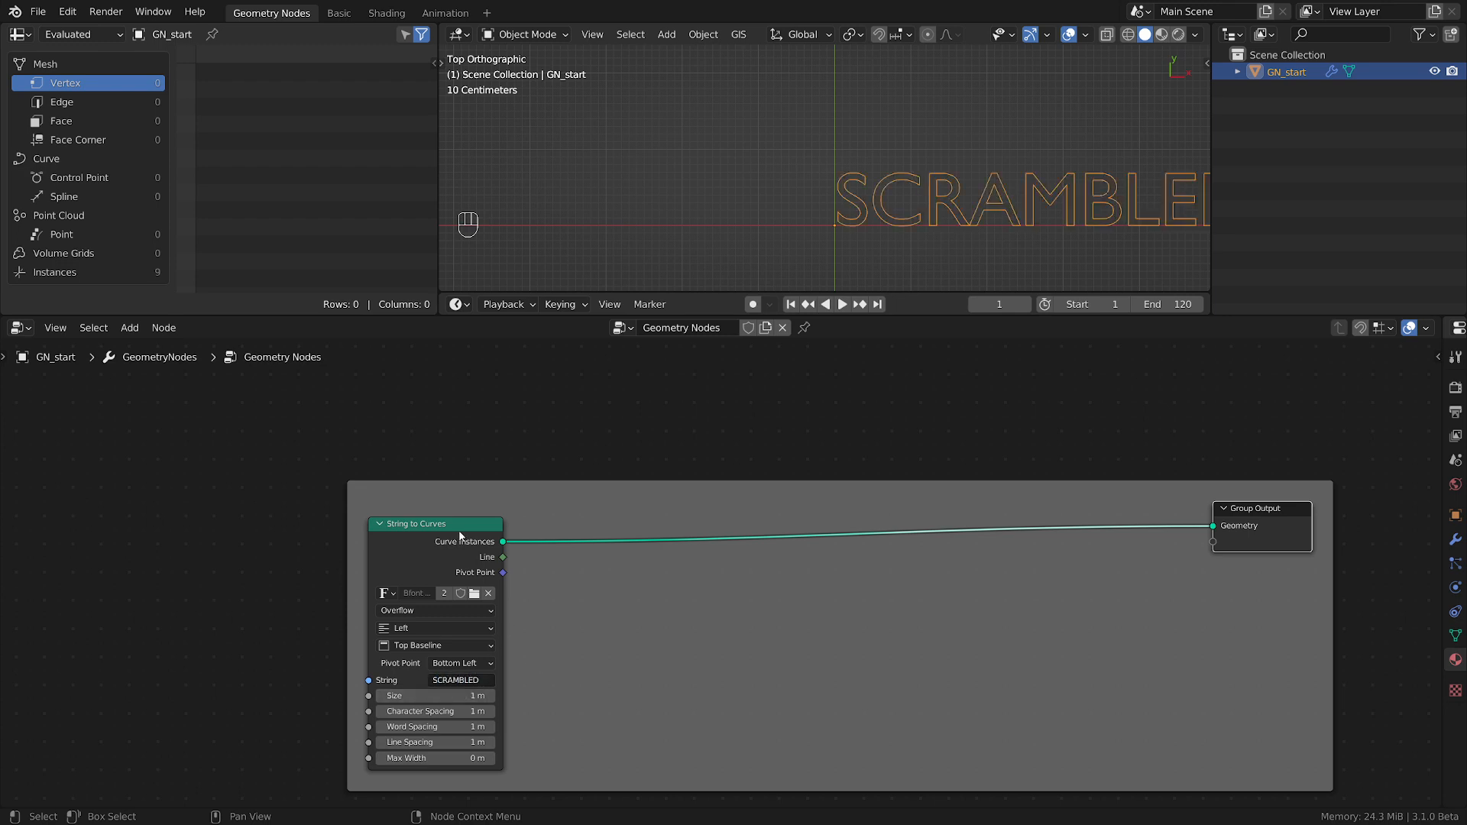
Insert a Fill Curve node on the link between String to Curves and Group Output.
scroll(745, 507, "down", 3)
middle_click_drag(746, 507, 547, 538)
left_click_drag(959, 542, 1025, 555)
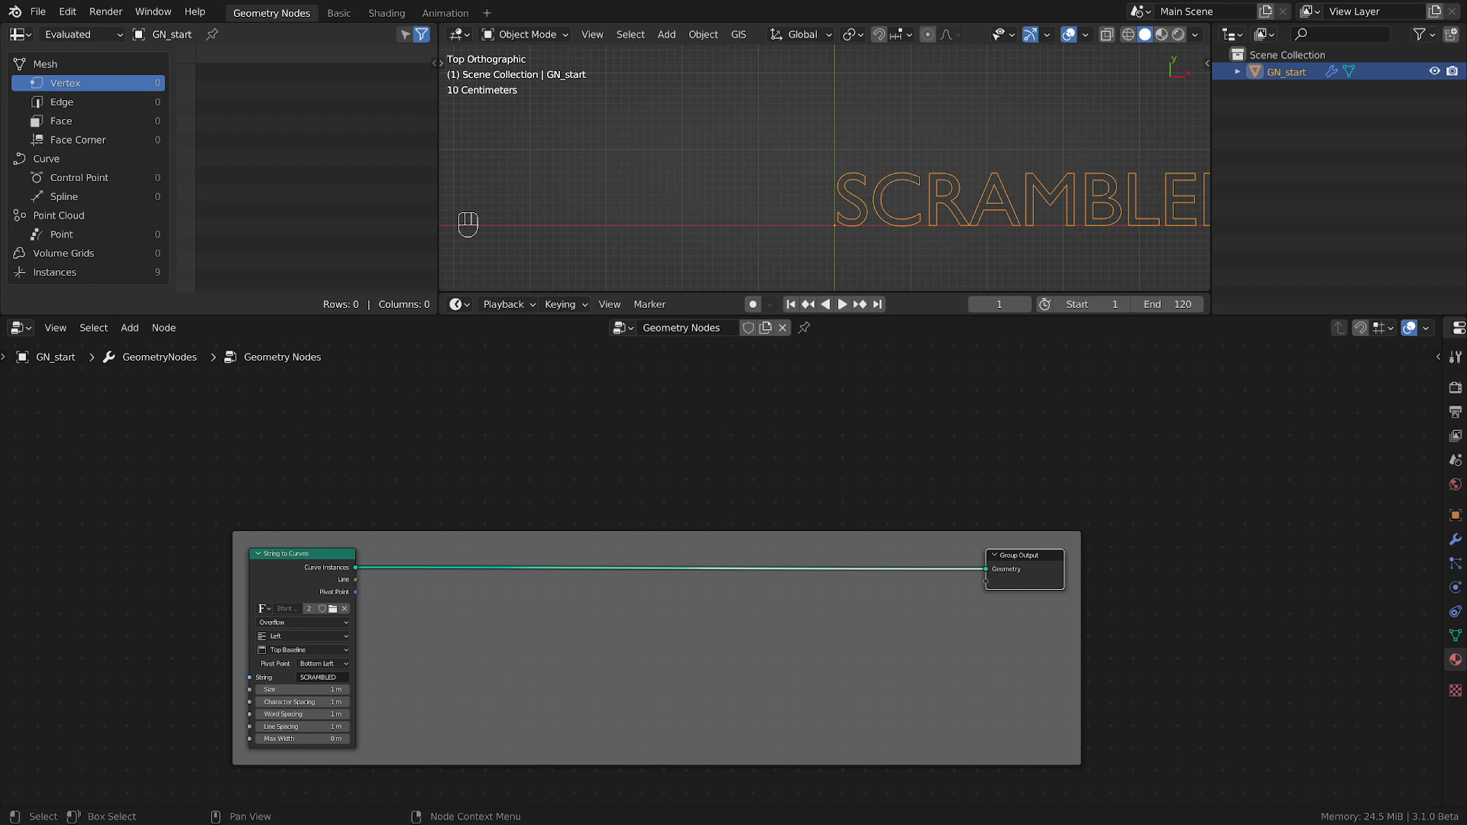
key("shift+a")
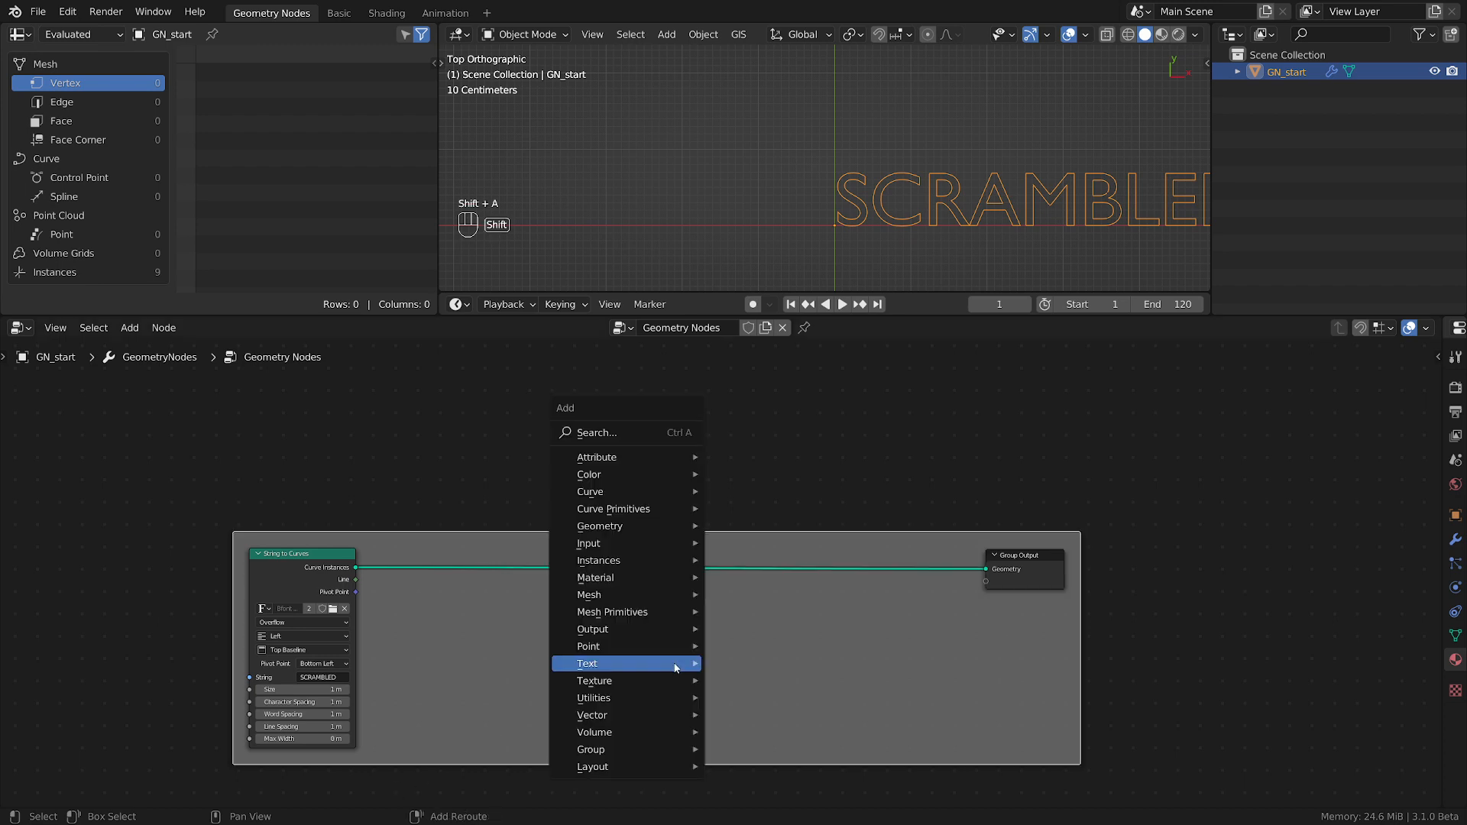
mouse_move(601, 491)
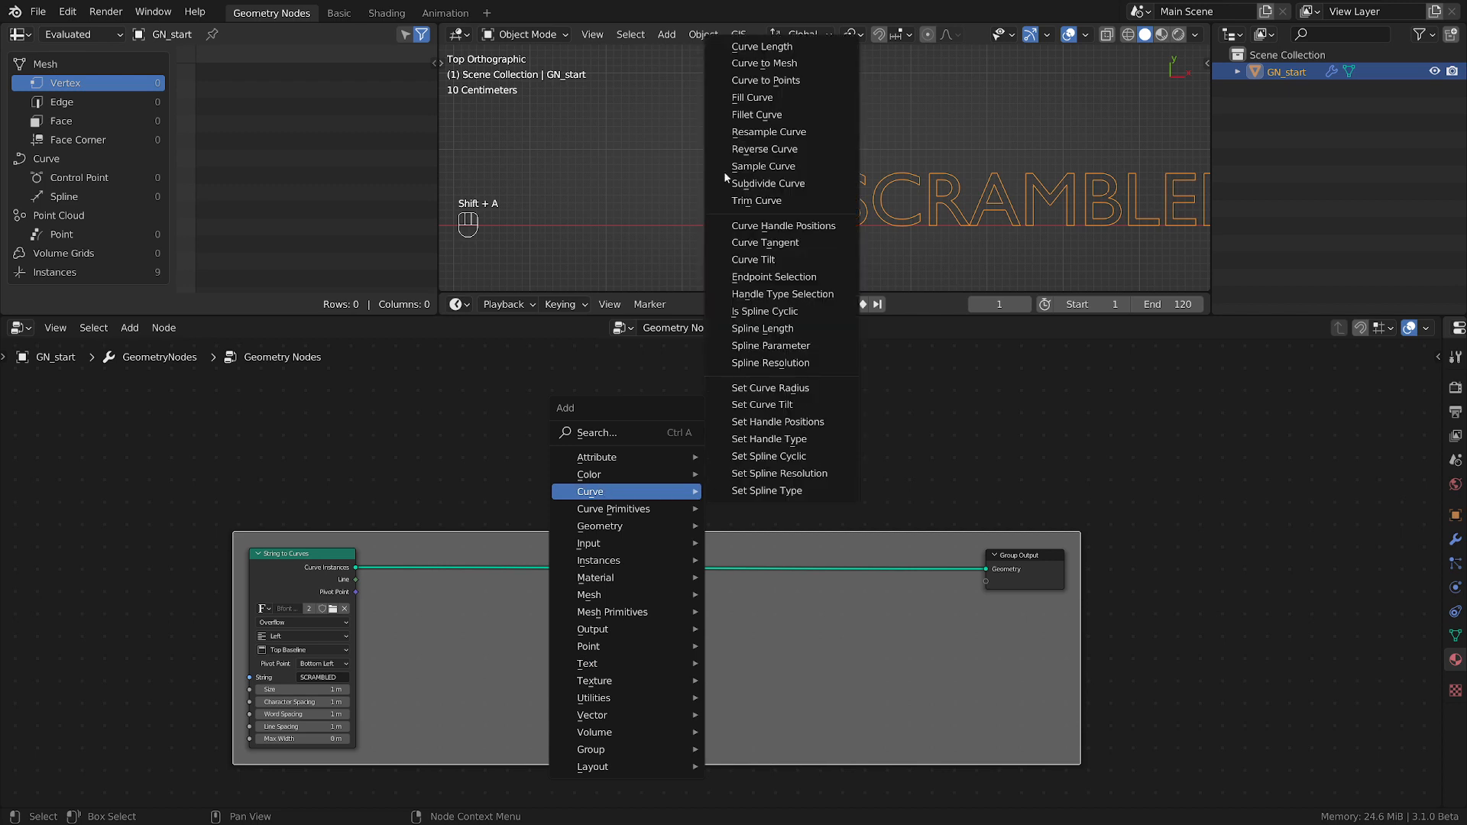
left_click(753, 97)
left_click(853, 541)
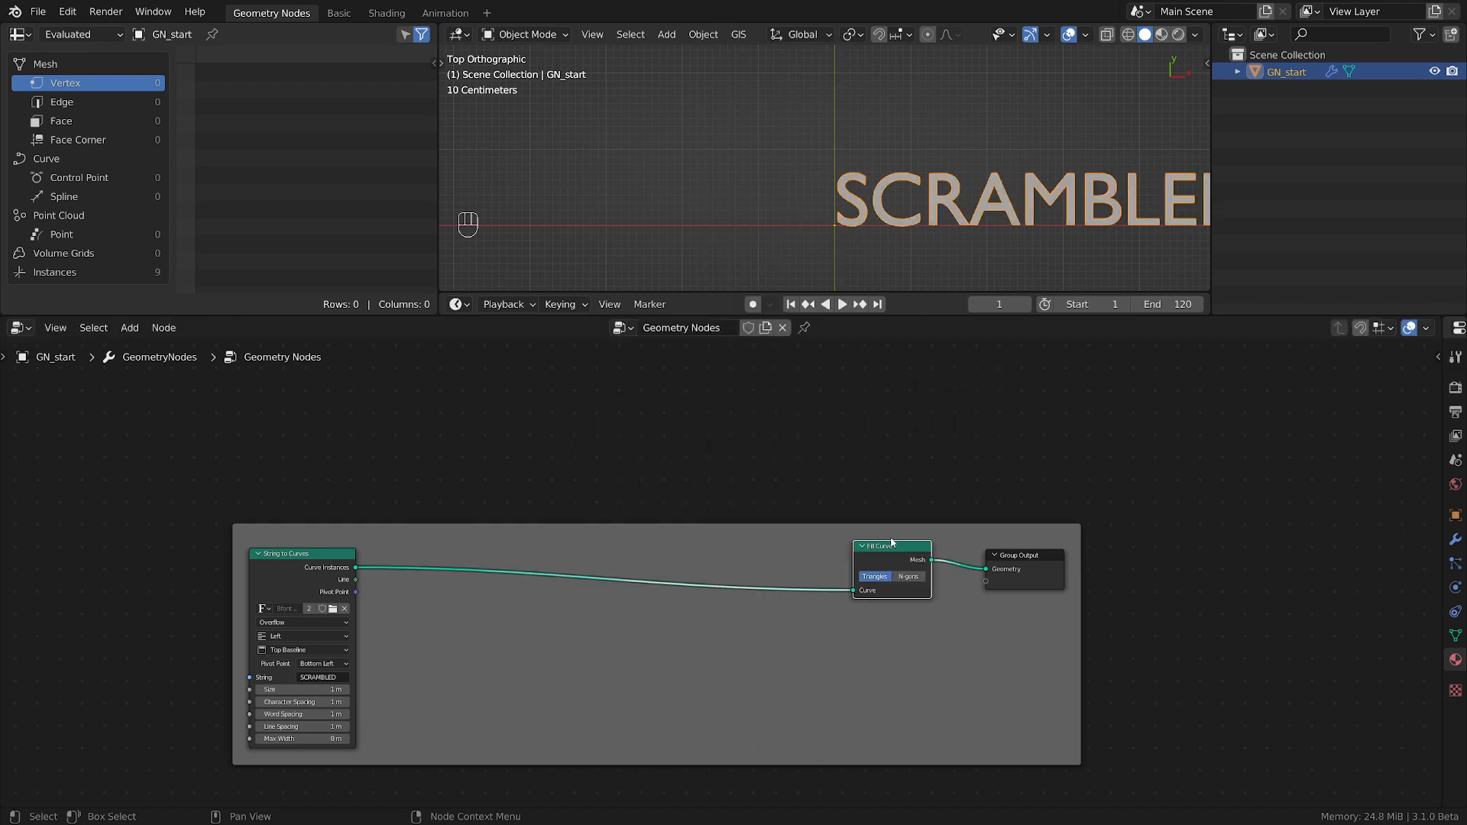
Spread the nodes apart, placing Fill Curve near Group Output and String to Curves well before them.
middle_click_drag(1068, 204, 875, 192, "shift")
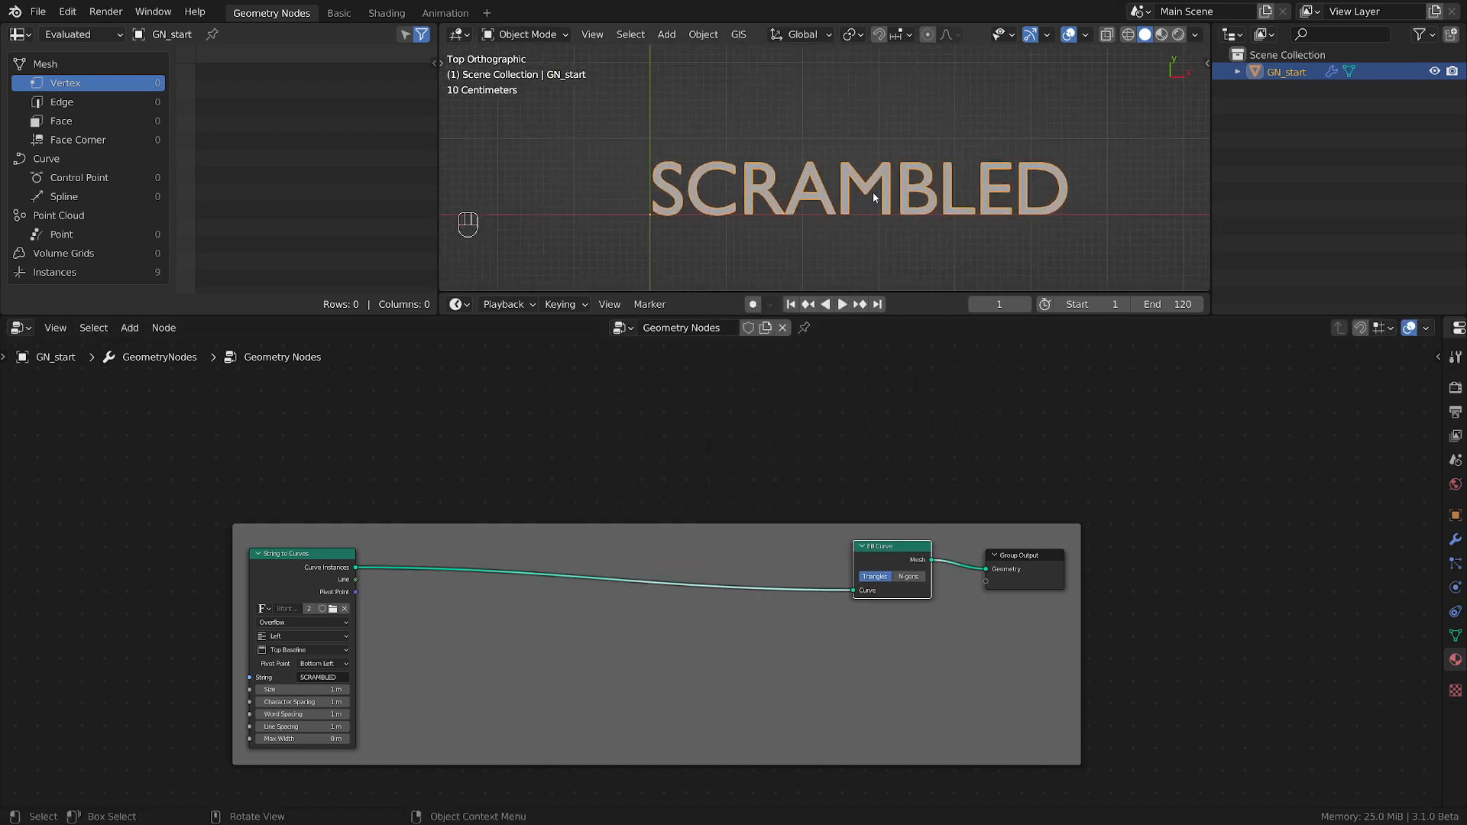
scroll(873, 191, "up", 1)
left_click_drag(1045, 567, 1179, 544)
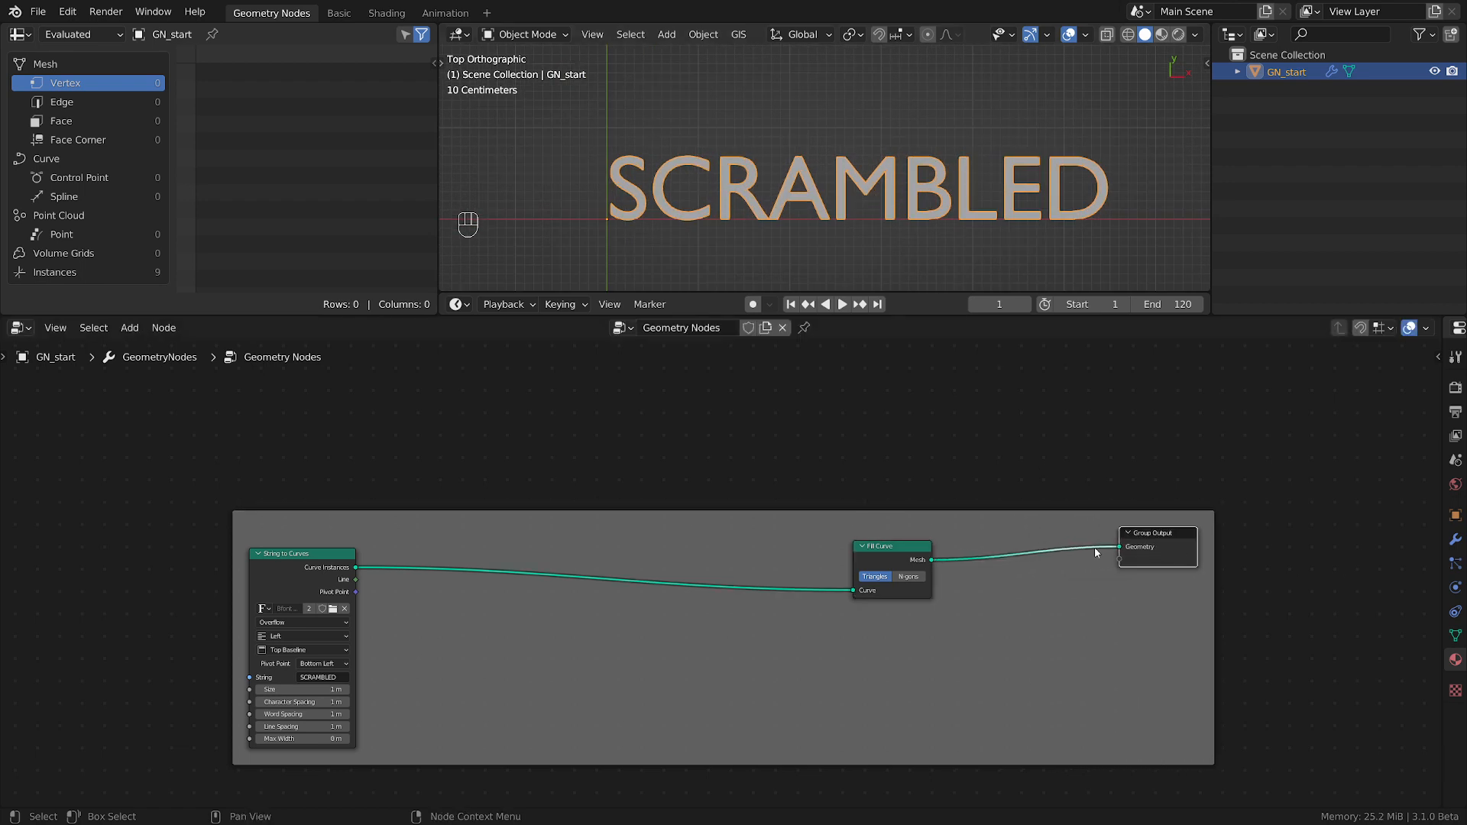
left_click_drag(914, 560, 991, 541)
scroll(475, 662, "up", 3)
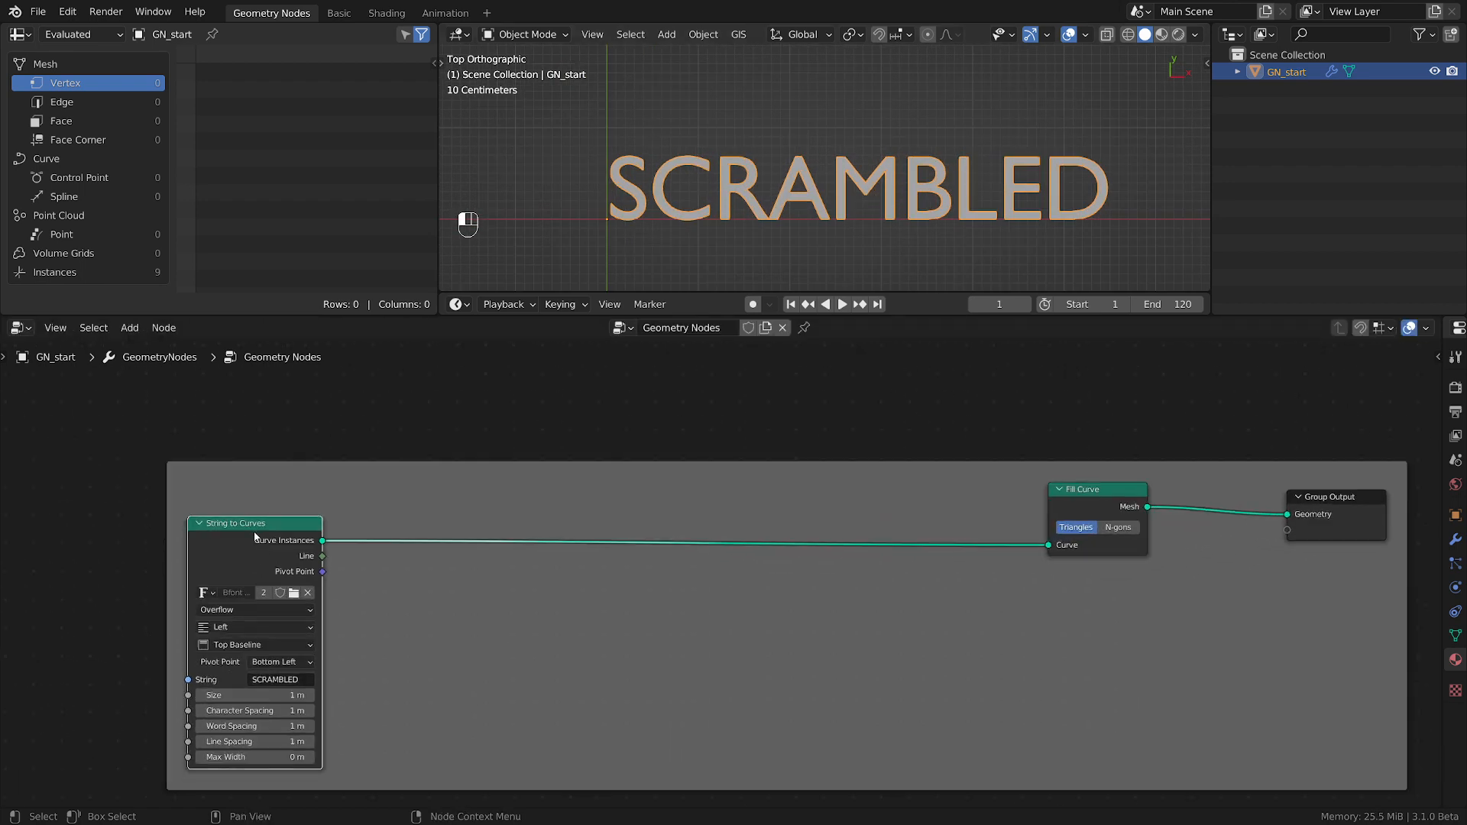
left_click_drag(254, 528, 169, 529)
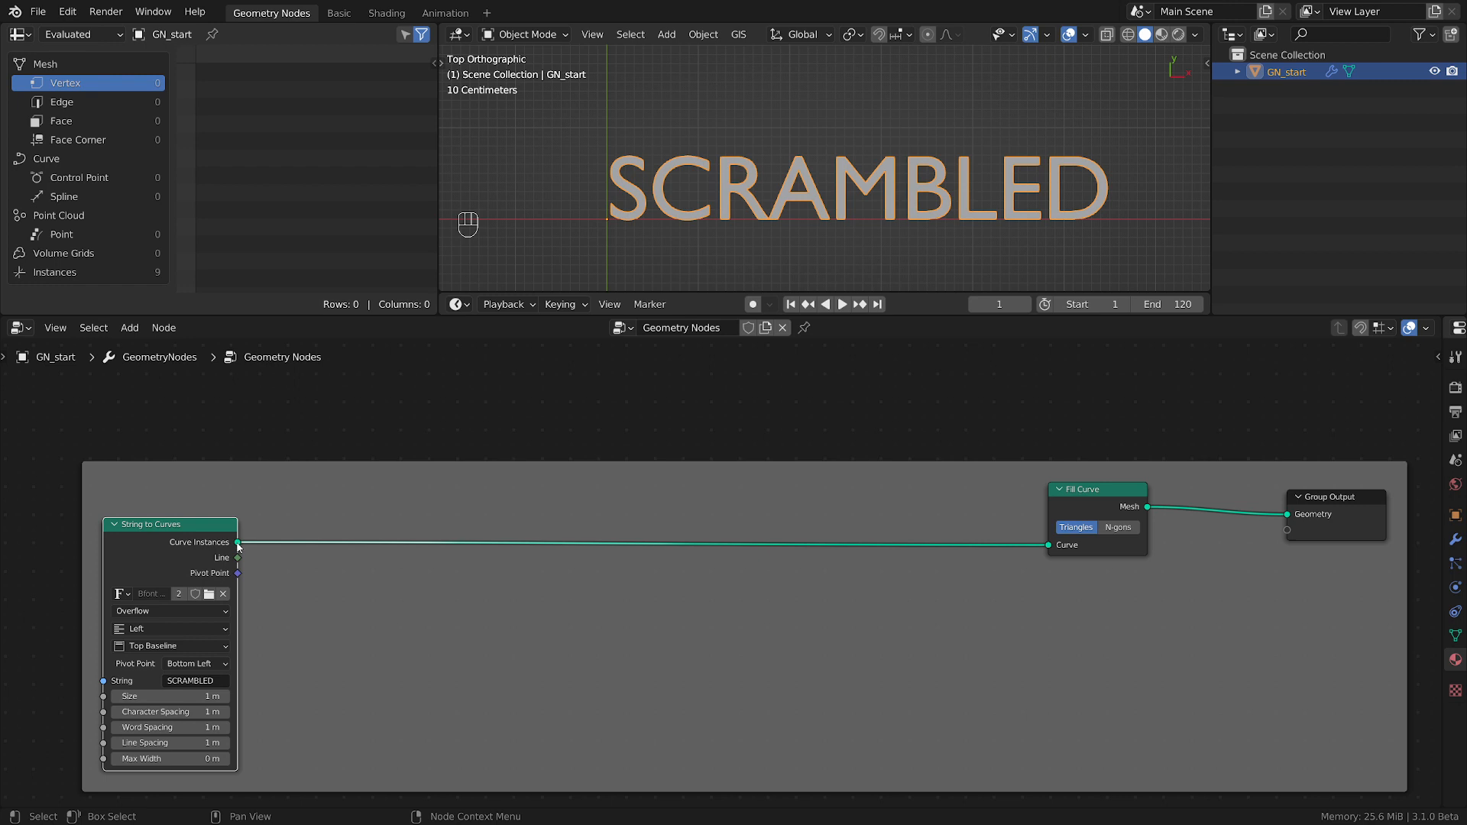
Insert a Translate Instances node on the link between String to Curves and Fill Curve.
mouse_move(238, 545)
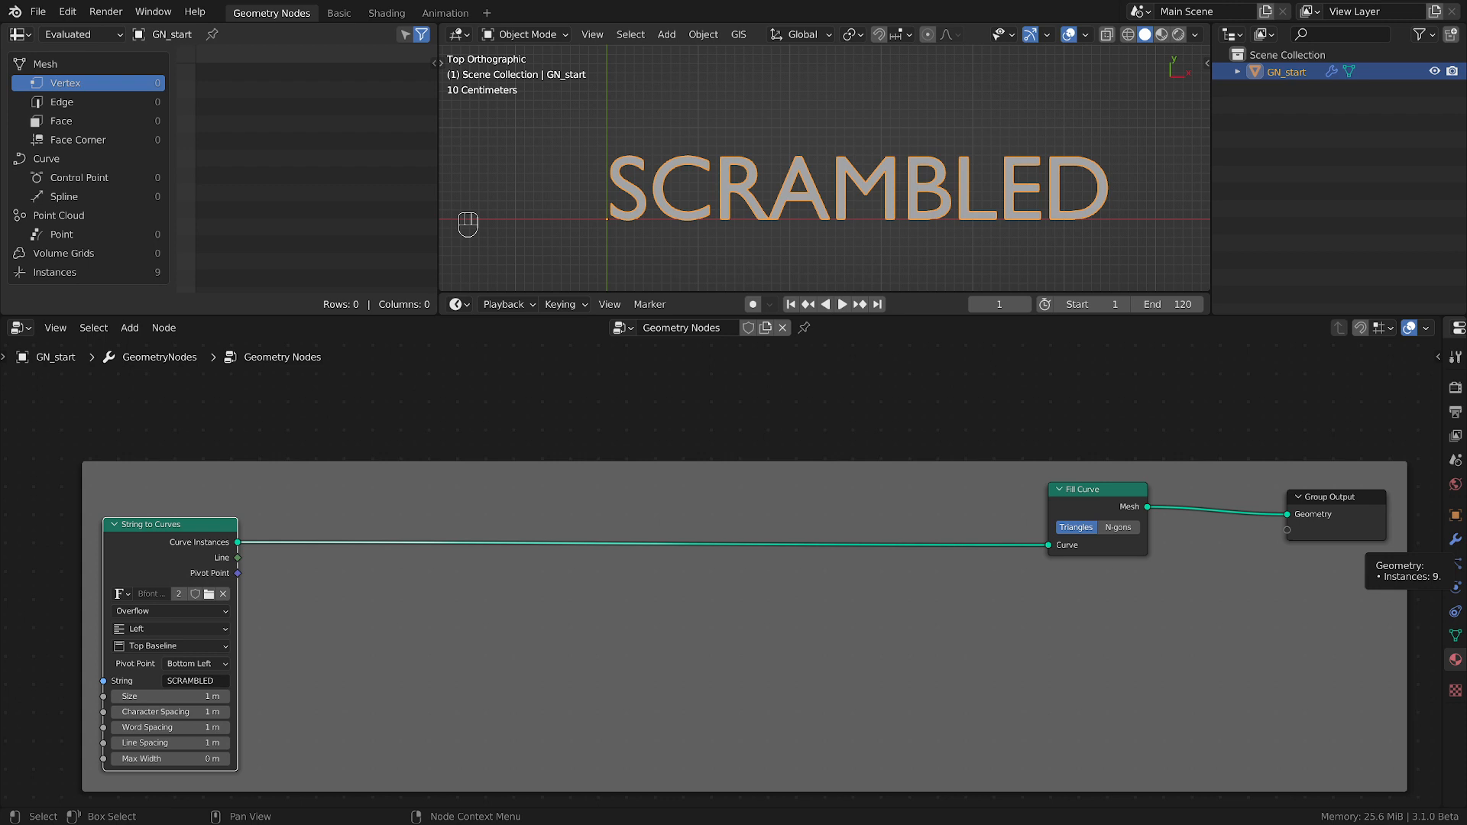
key("shift+a")
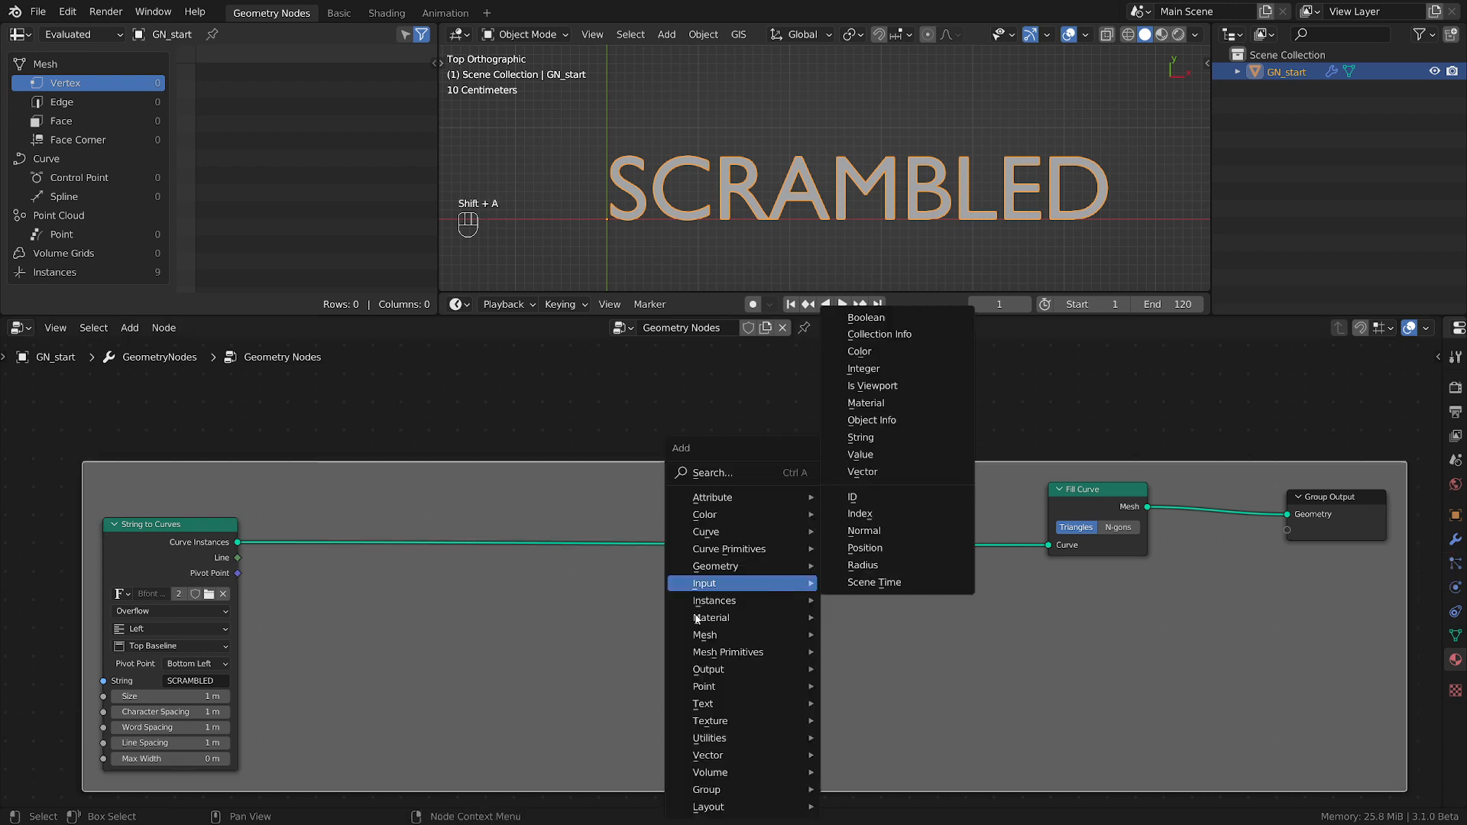
mouse_move(715, 602)
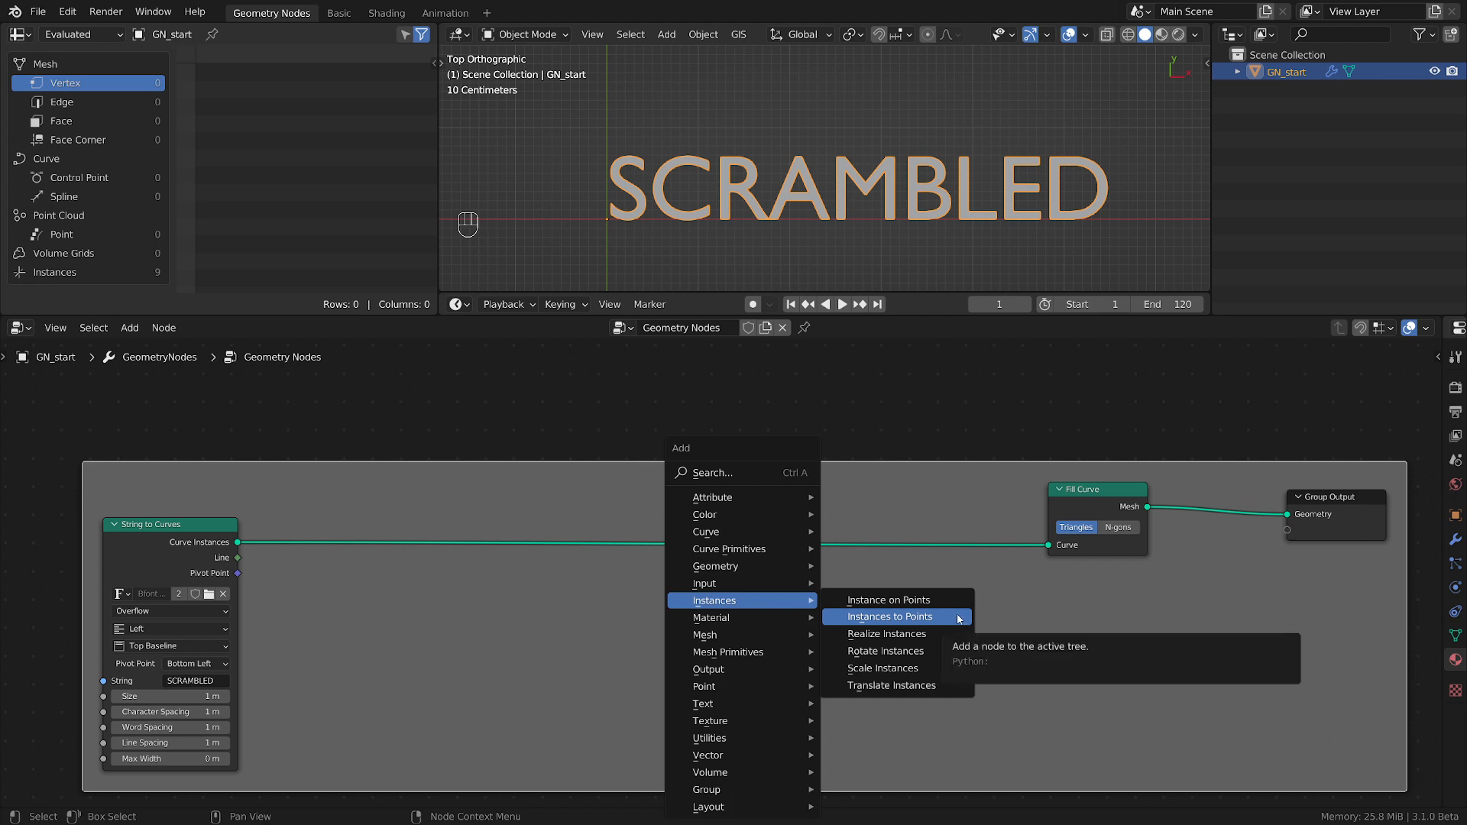
left_click(917, 685)
left_click(852, 648)
Insert a Rotate Instances node on the link between Translate Instances and Fill Curve.
key("shift+a")
mouse_move(874, 640)
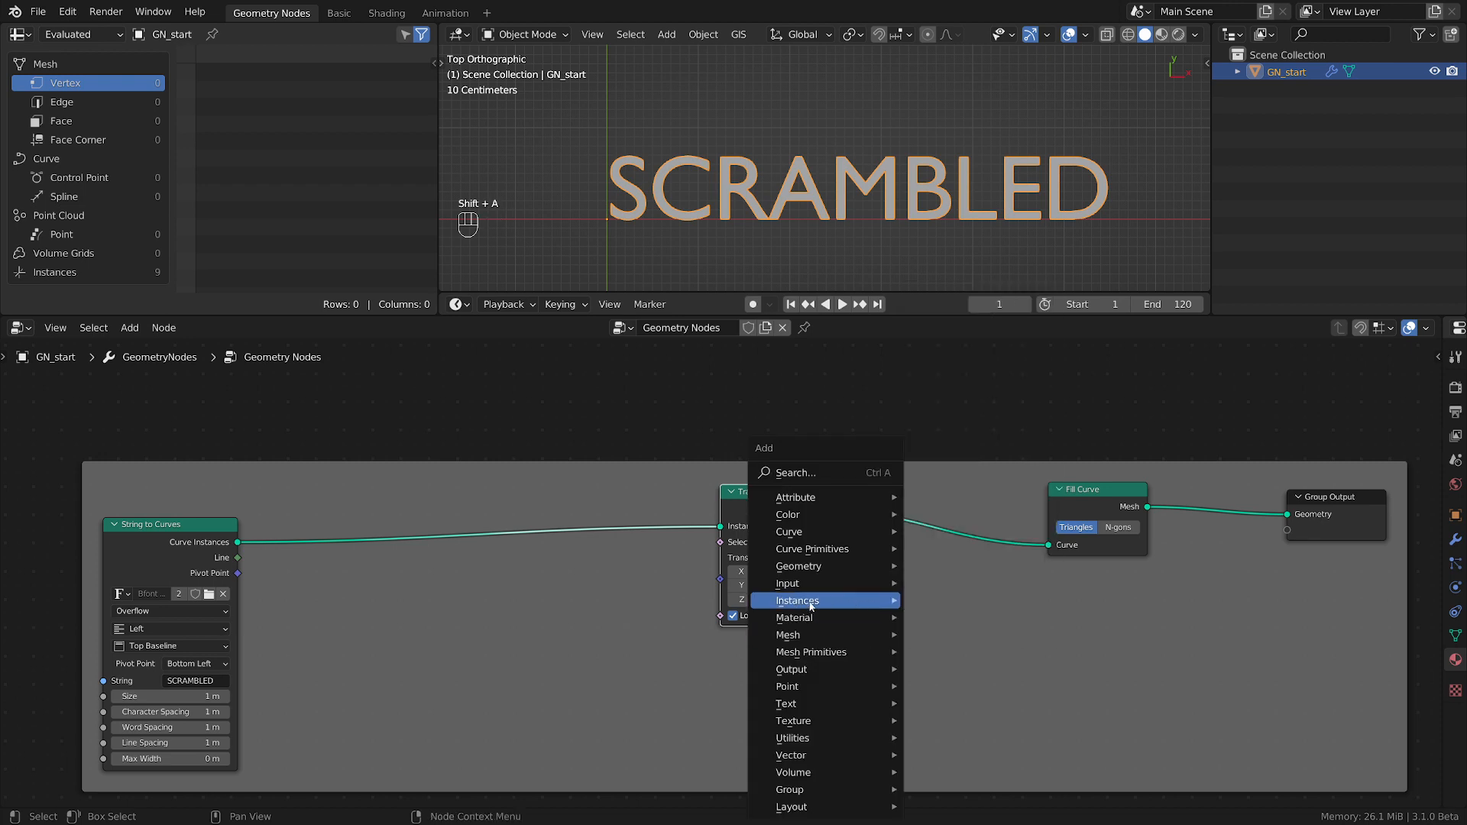
mouse_move(812, 601)
left_click(968, 651)
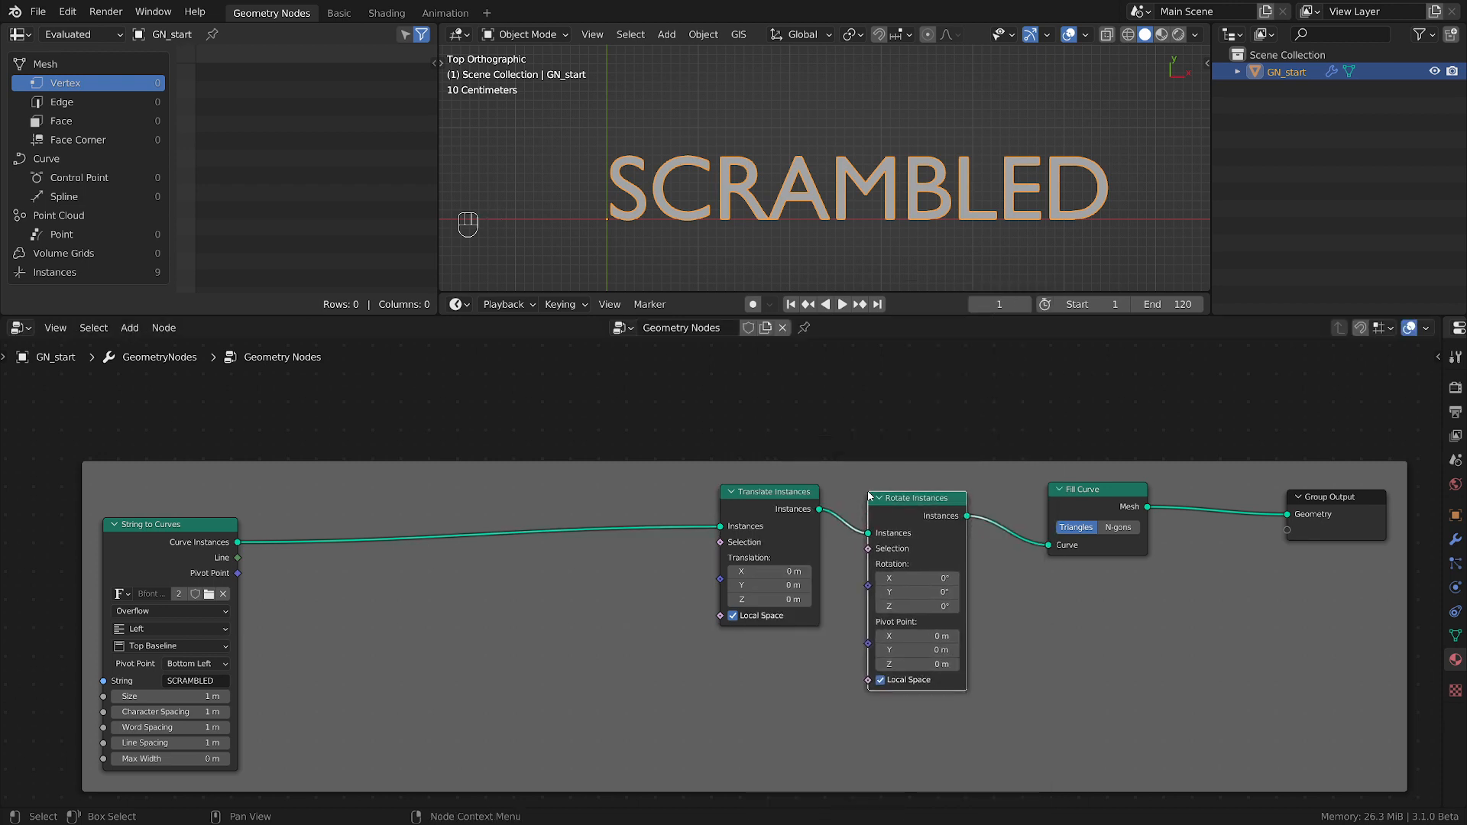
left_click(940, 650)
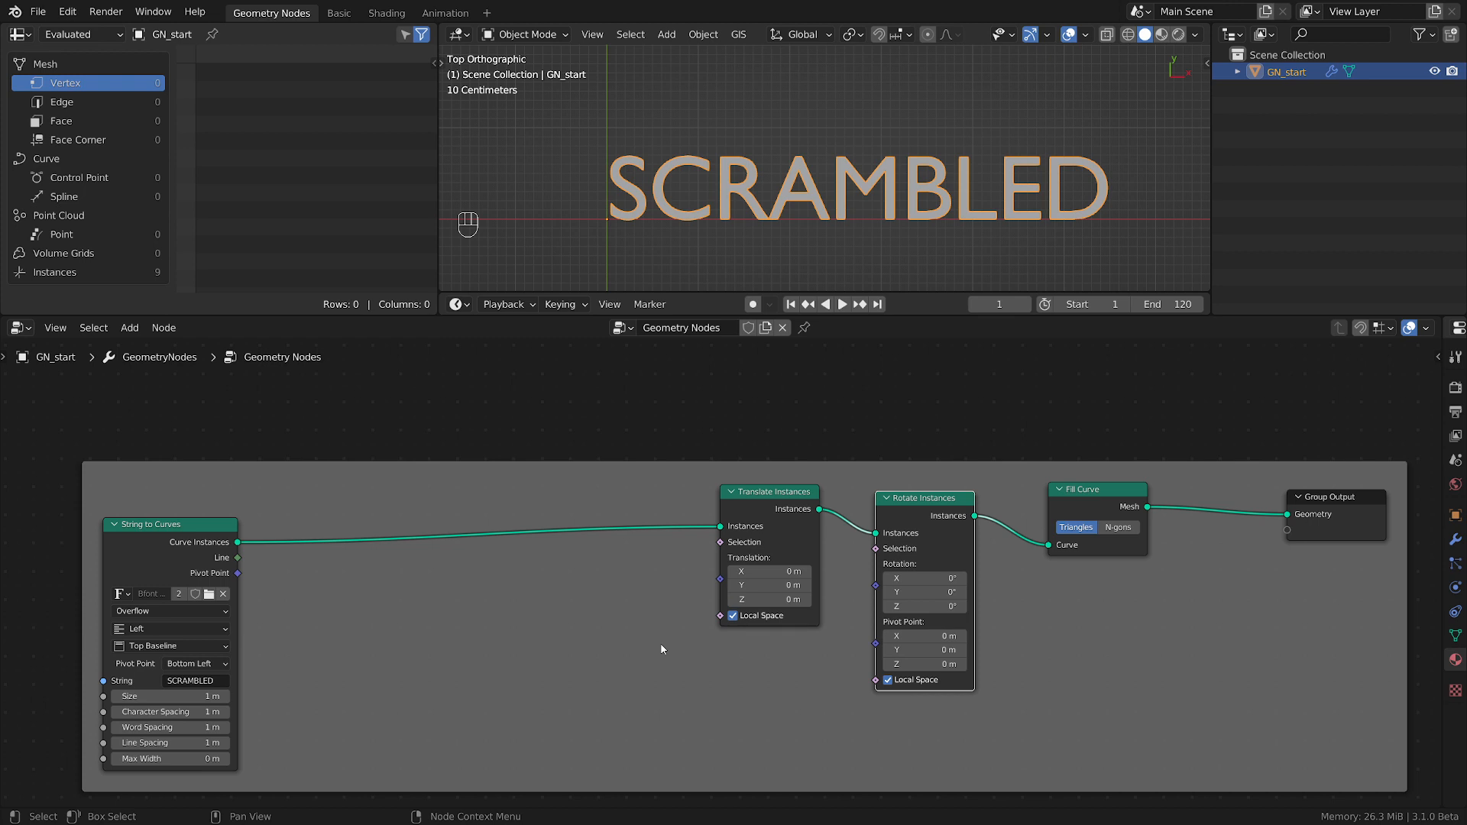
Line up Translate Instances with Rotate Instances and move String to Curves farther away to widen the gap.
scroll(662, 649, "down", 1)
middle_click_drag(669, 648, 829, 603)
scroll(891, 610, "up", 1)
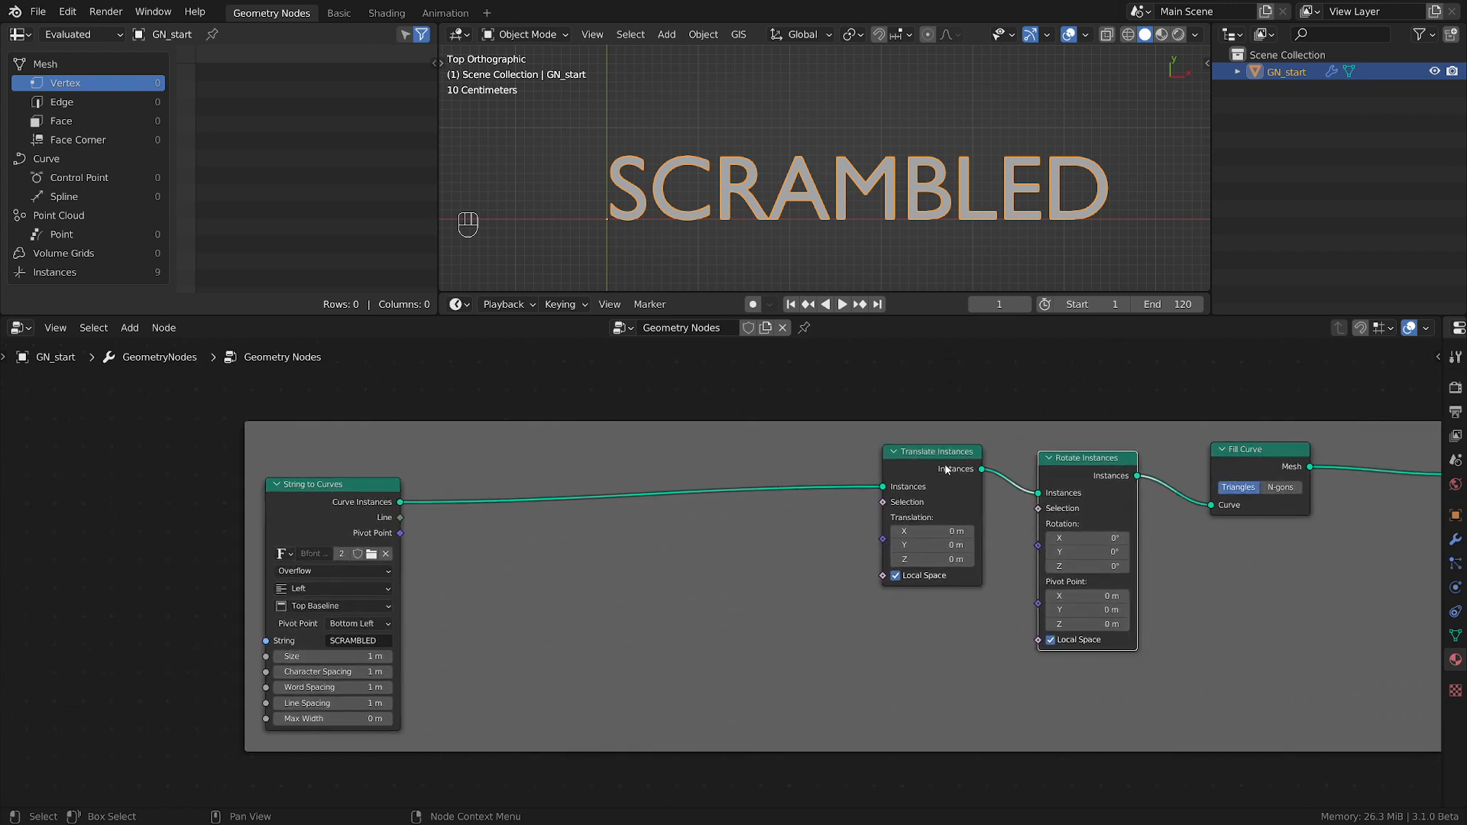
left_click_drag(946, 467, 938, 479)
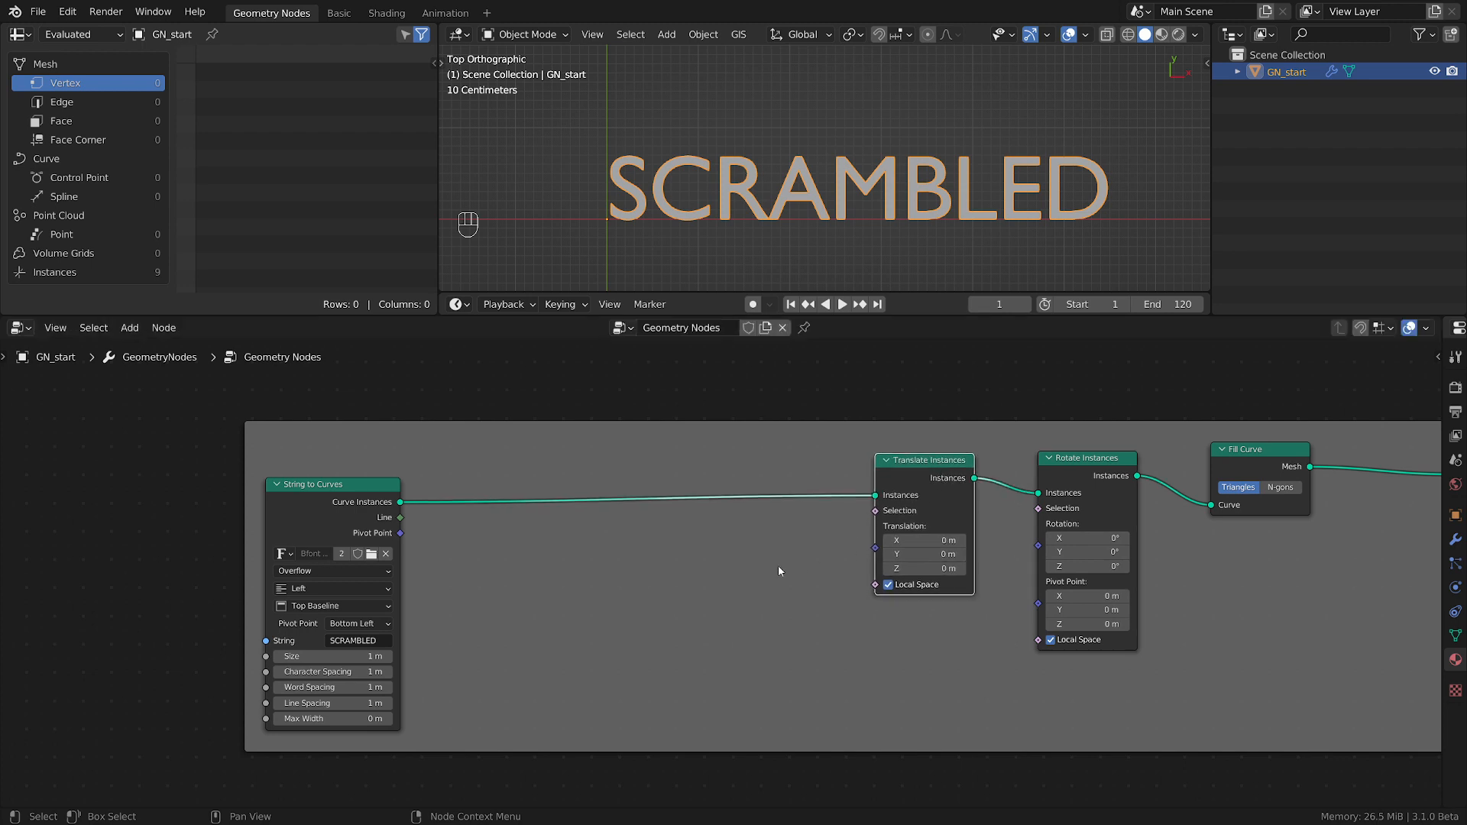
middle_click_drag(616, 598, 674, 587)
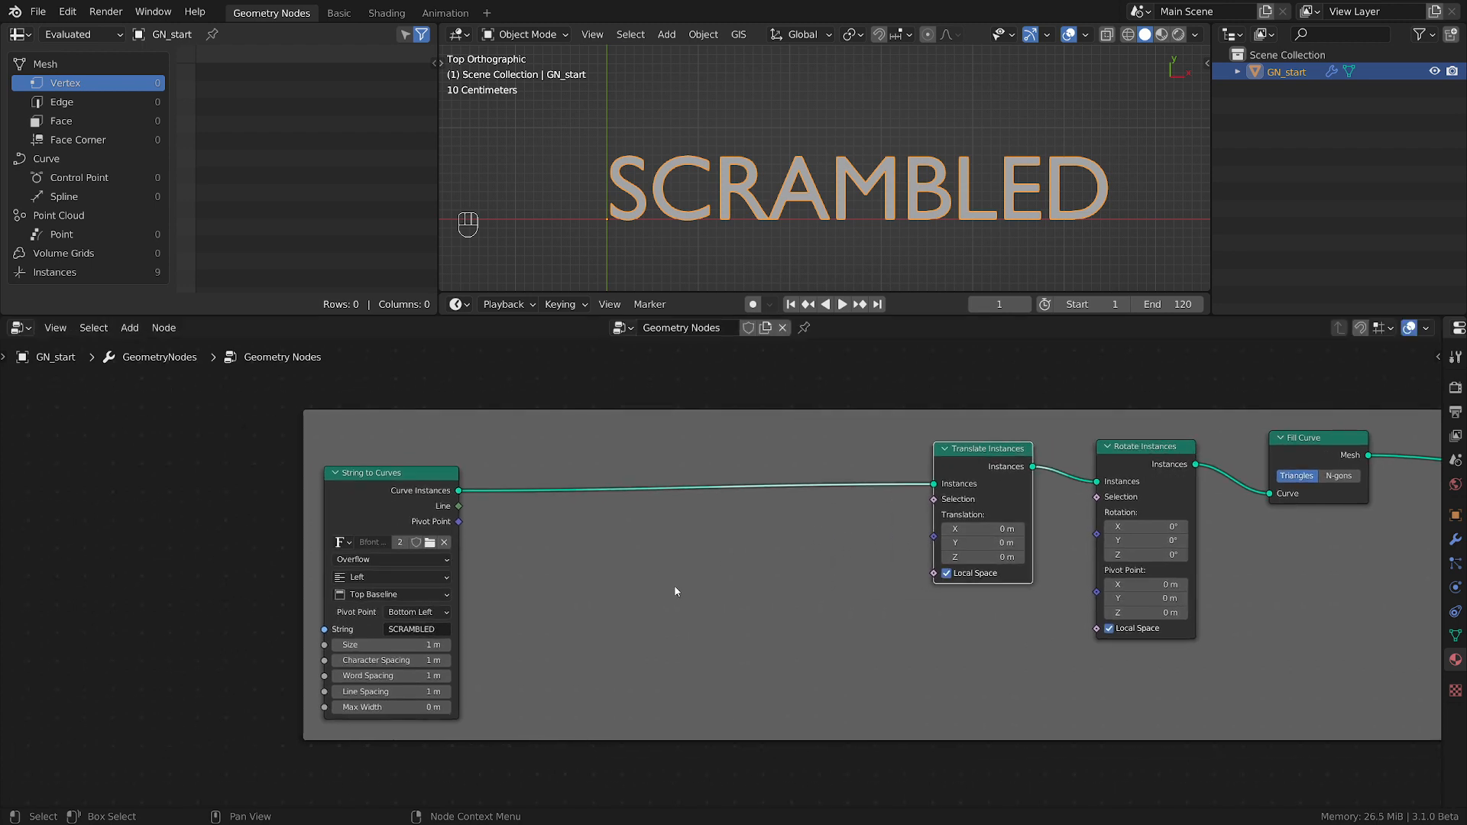
scroll(676, 592, "down", 1)
left_click_drag(424, 481, 301, 483)
scroll(834, 591, "up", 4)
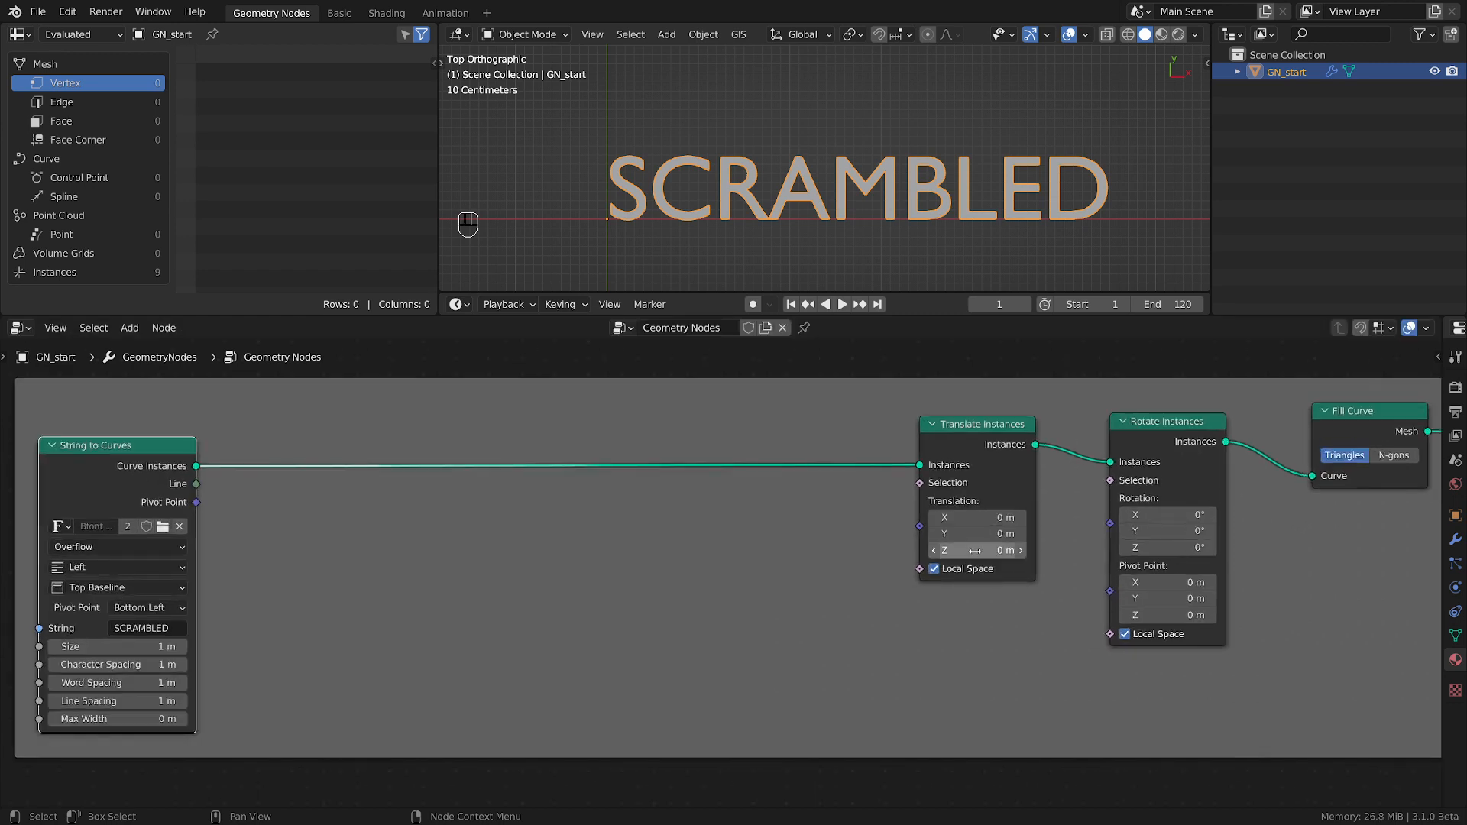
Try a Z translation on the Translate Instances node and reset it to 0 m.
left_click_drag(974, 551, 913, 551)
left_click(975, 551)
type("0")
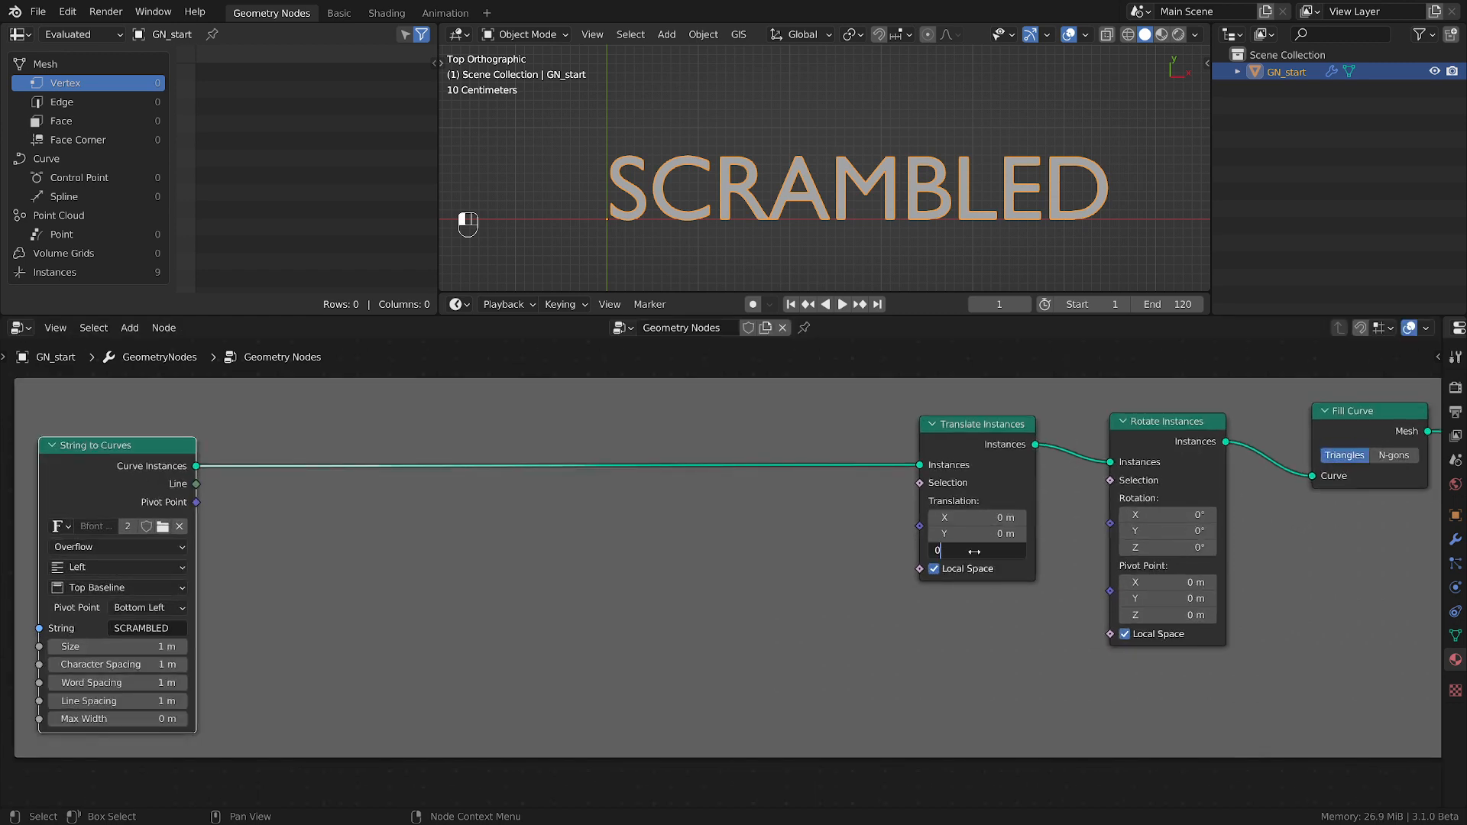
key("Return")
Set the Y translation of the Translate Instances node to 4 m.
left_click(983, 533)
type("3.9")
key("Return")
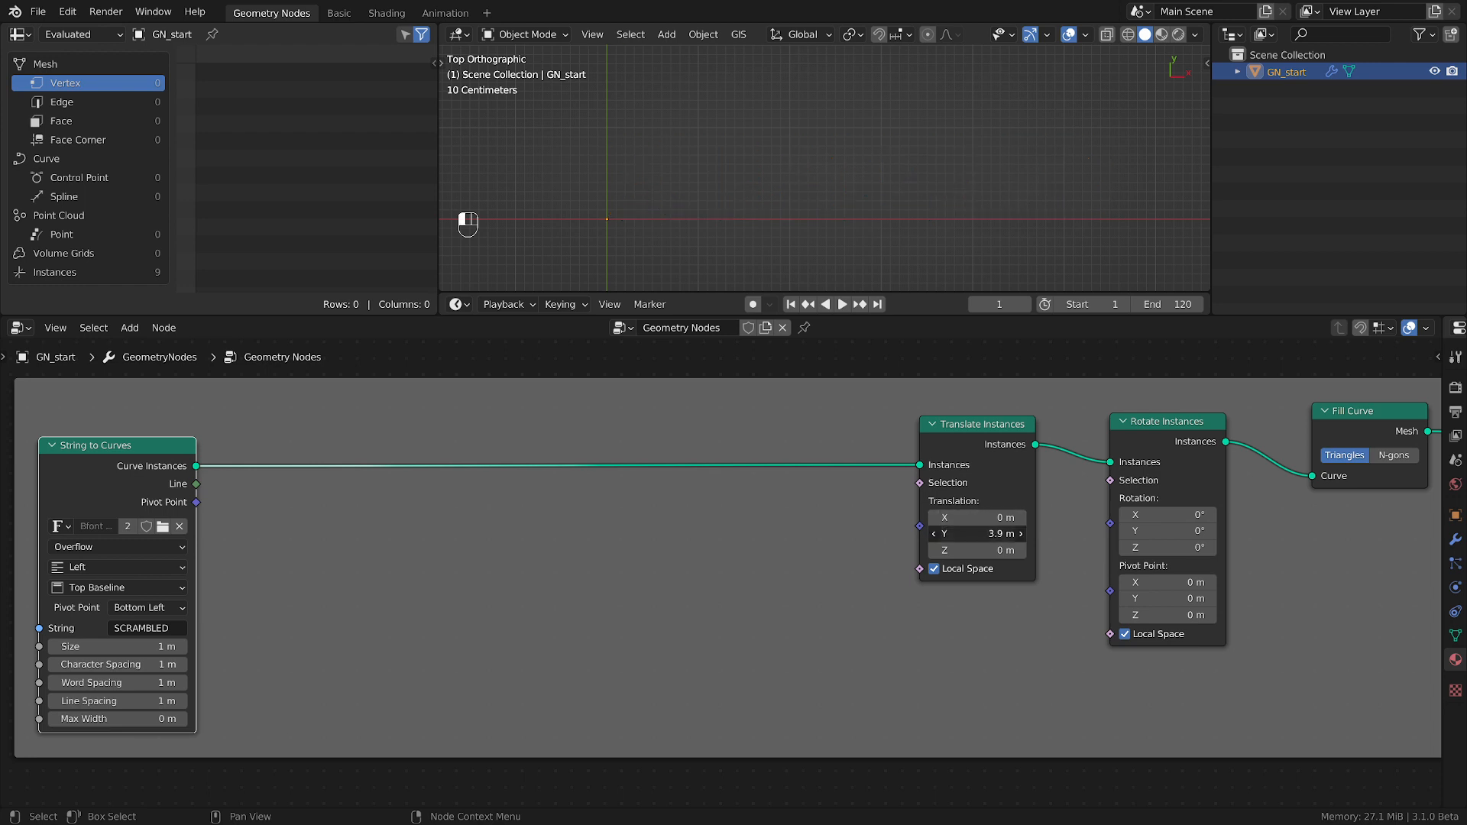
scroll(877, 195, "down", 5)
middle_click_drag(876, 194, 847, 248, "shift")
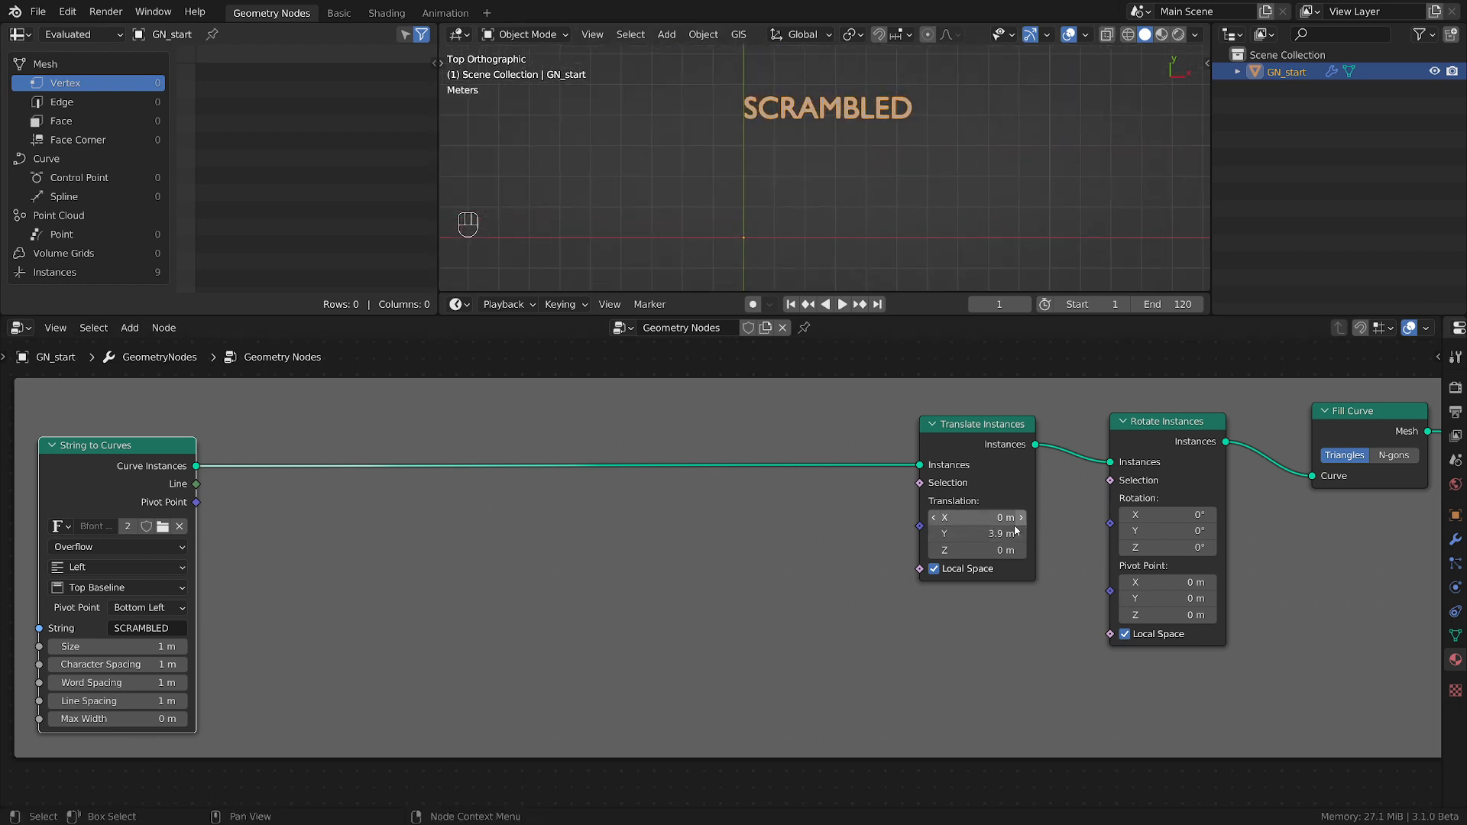
left_click(1003, 534)
type("4")
key("Return")
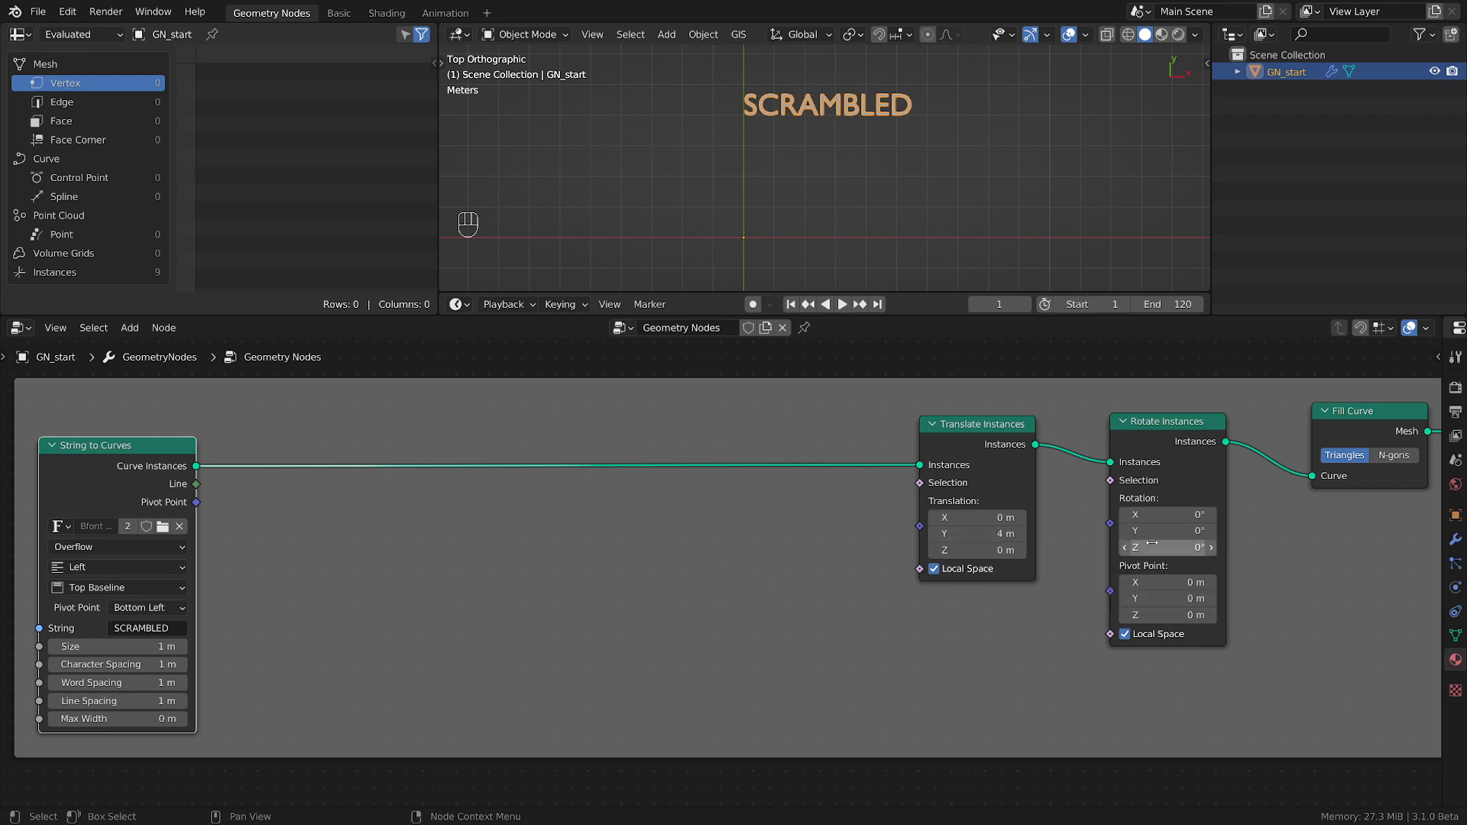
Set the Rotate Instances rotation to X 9.4°, Y 1143° and Z 39.2°.
left_click_drag(1173, 548, 1215, 548)
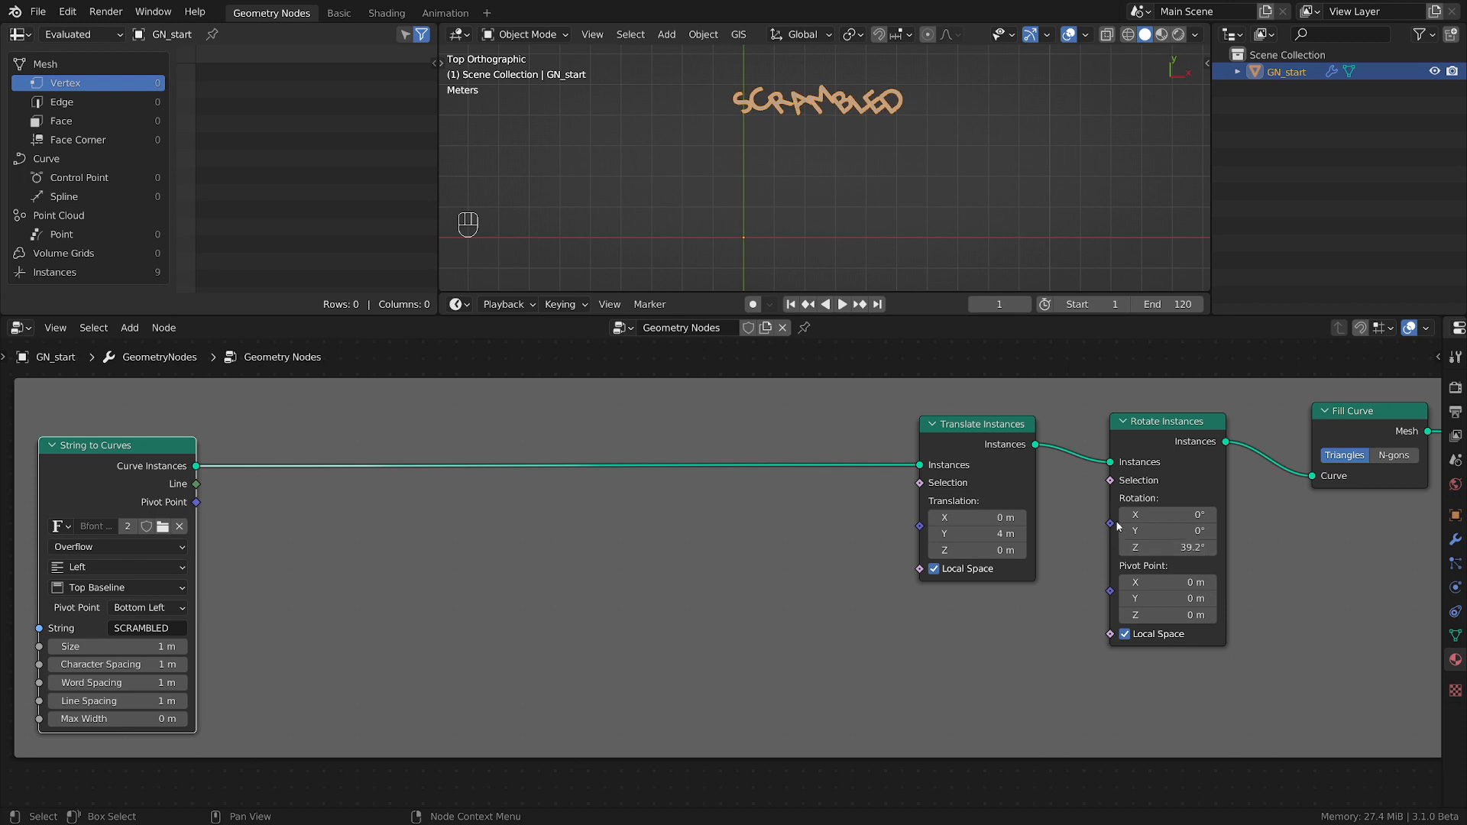
left_click_drag(1110, 523, 1303, 531)
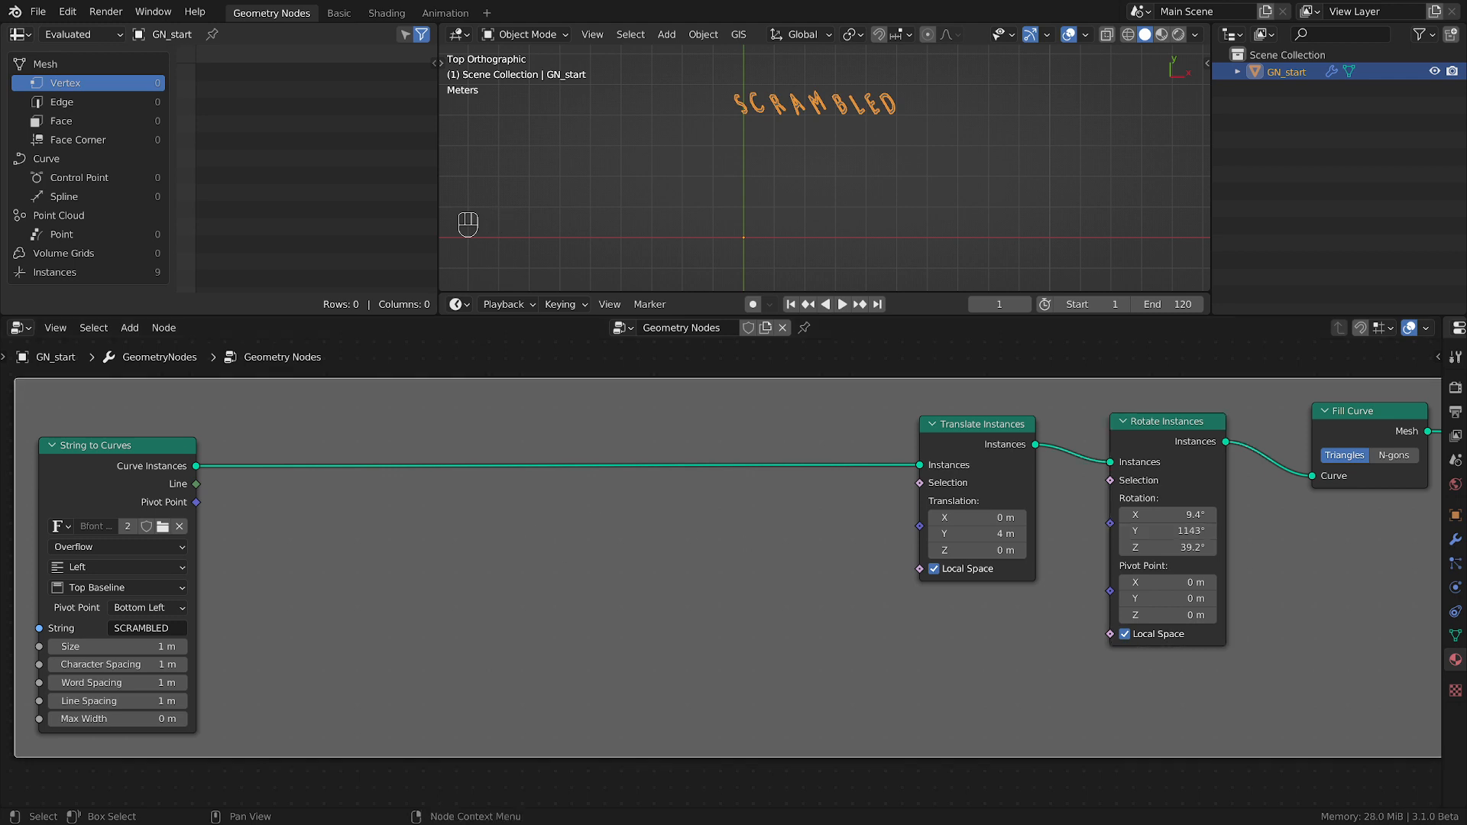
Add a Map Range node between String to Curves and Translate Instances and change its data type to Vector.
key("shift+a")
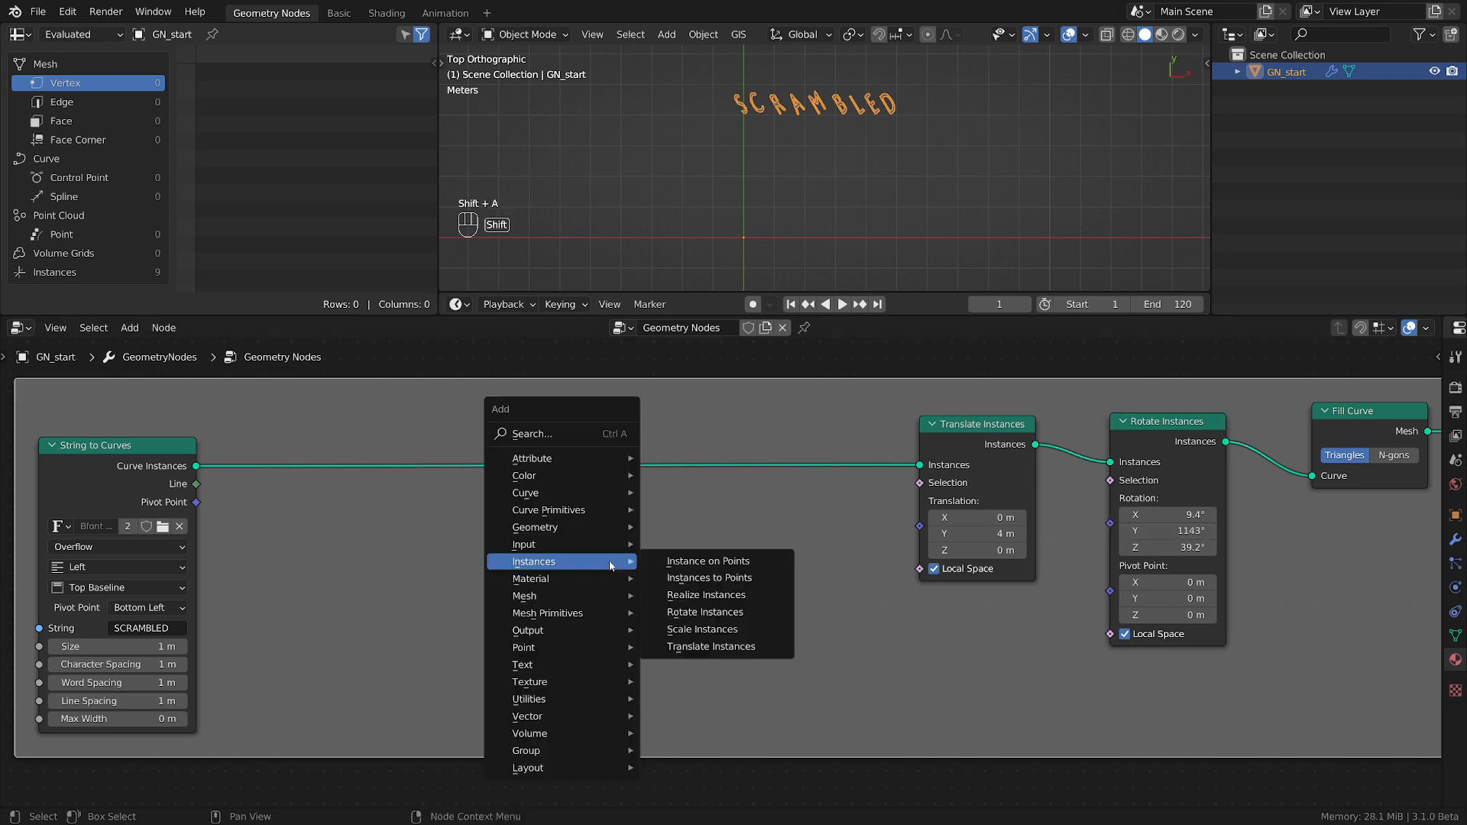
mouse_move(546, 701)
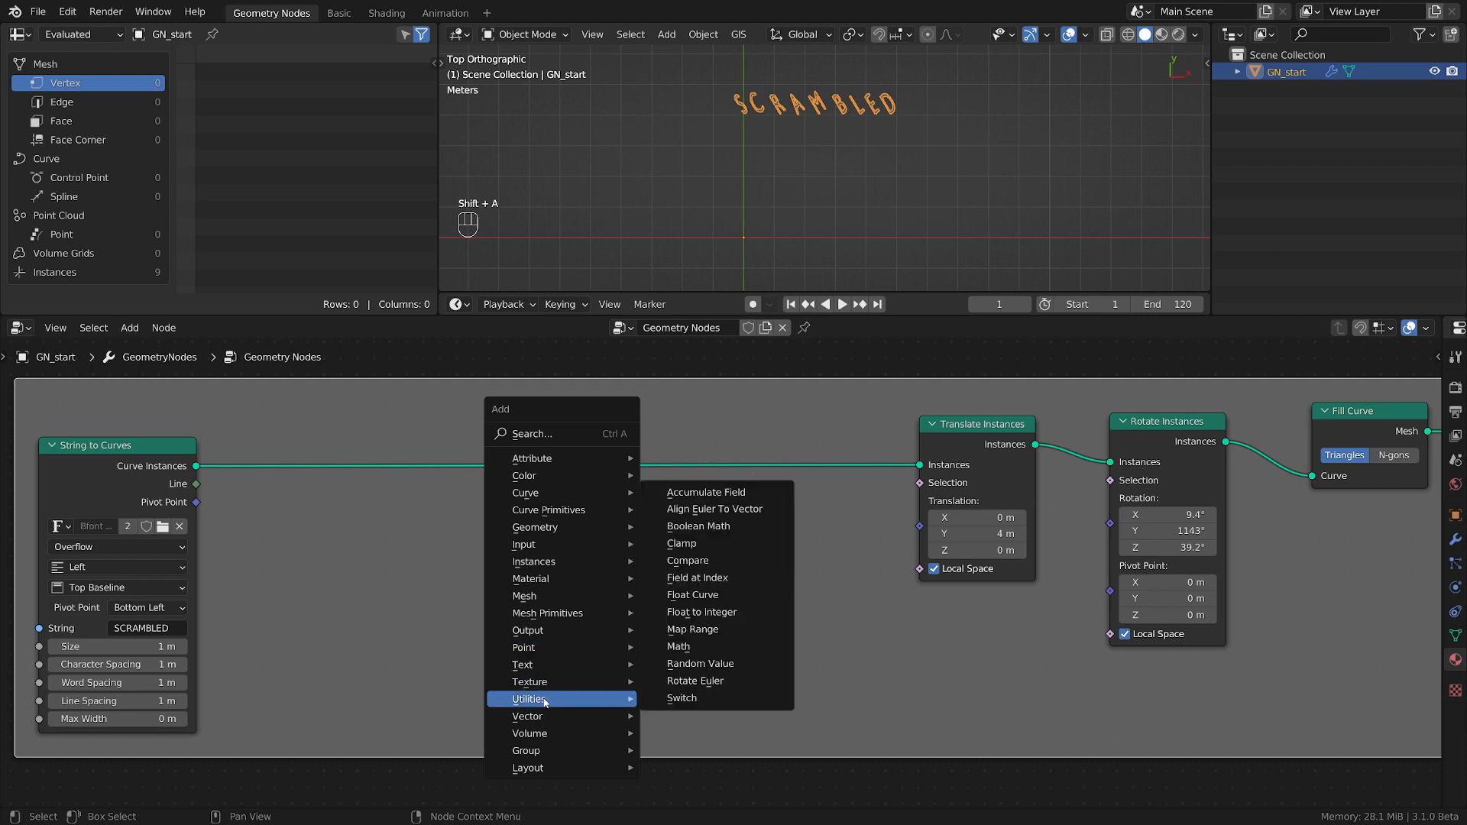
left_click(714, 629)
left_click(792, 628)
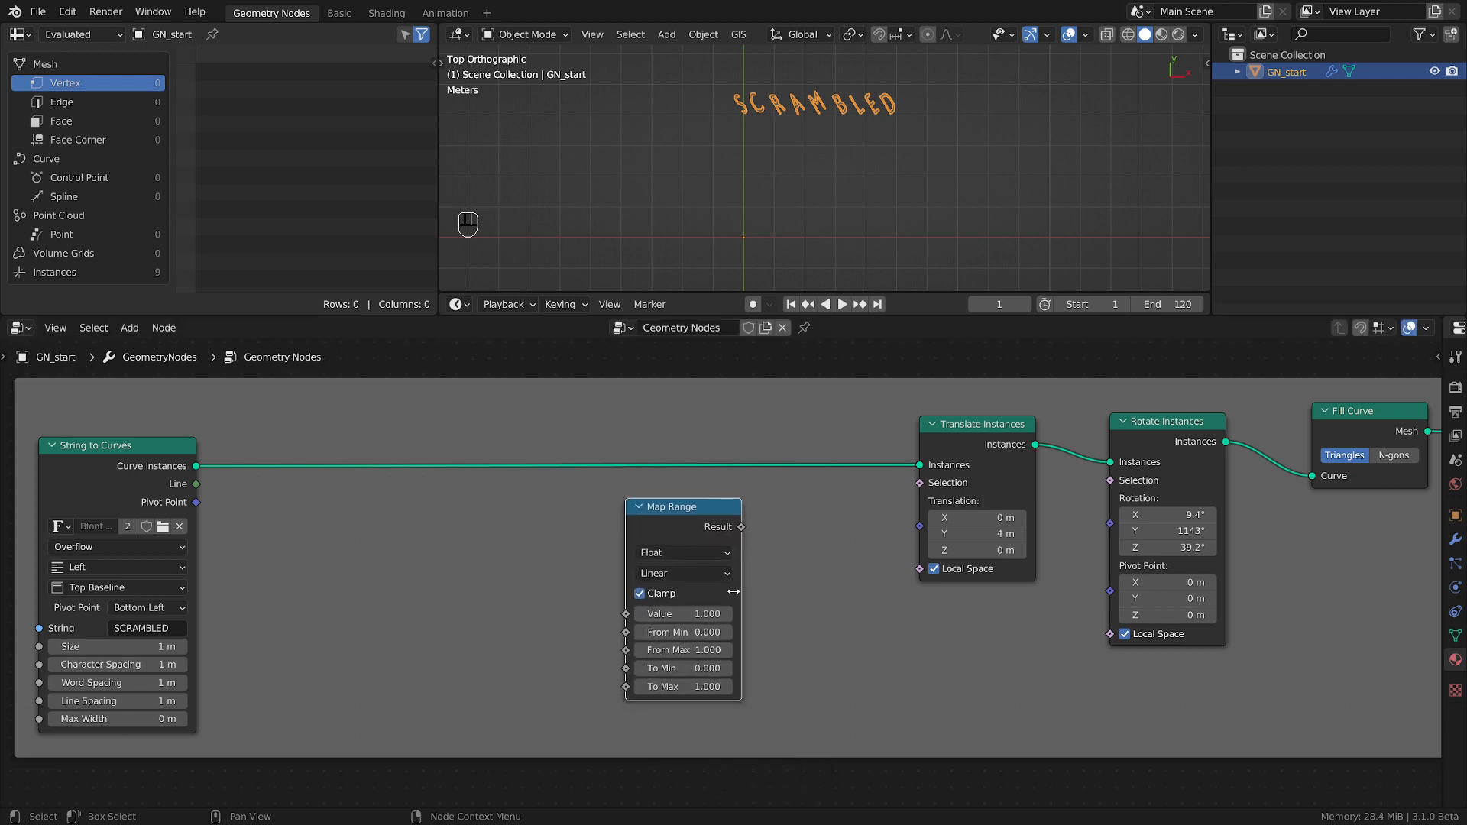
scroll(793, 629, "up", 2)
left_click_drag(723, 495, 833, 442)
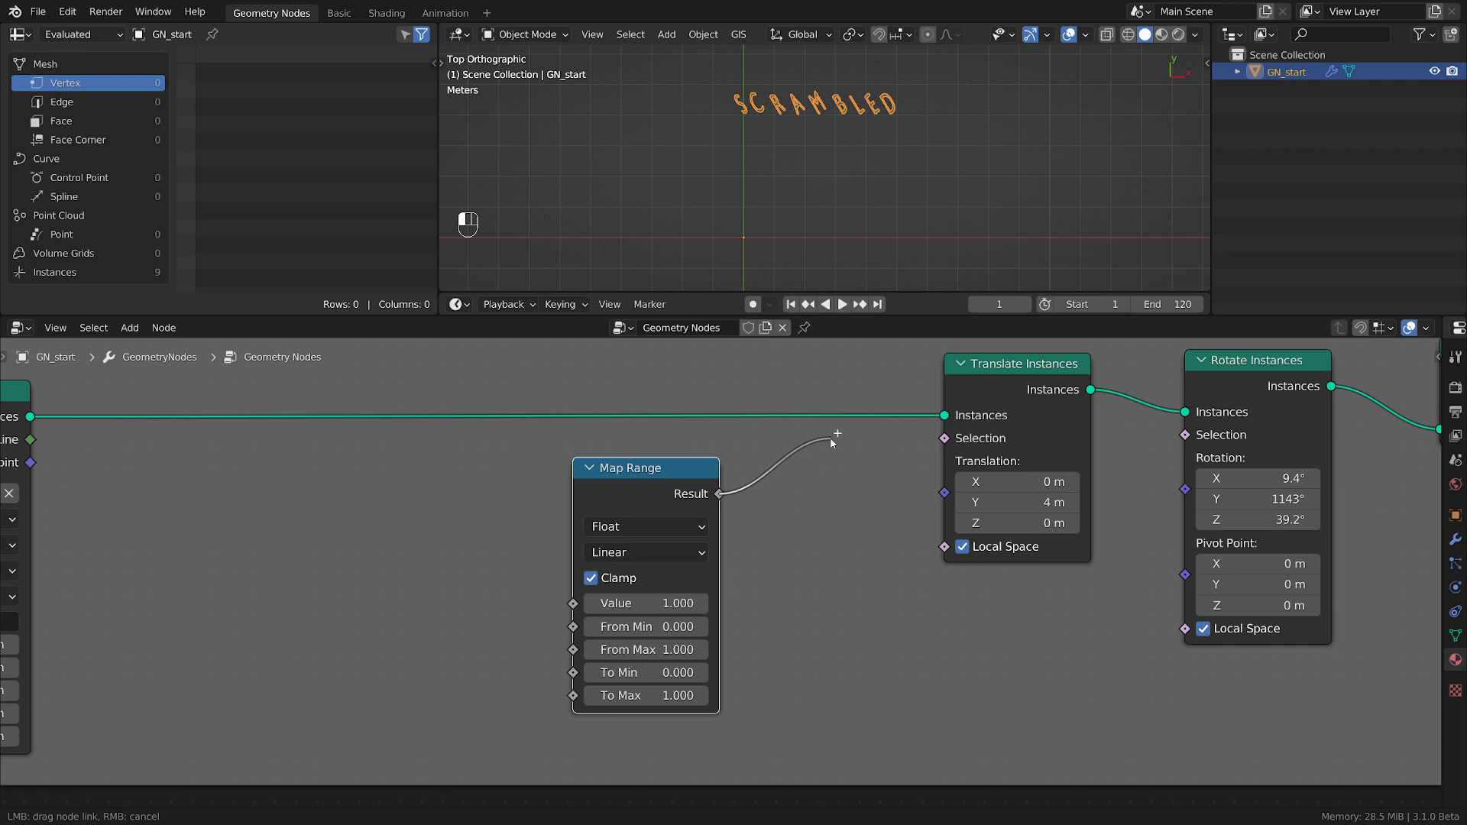
left_click_drag(833, 441, 832, 442)
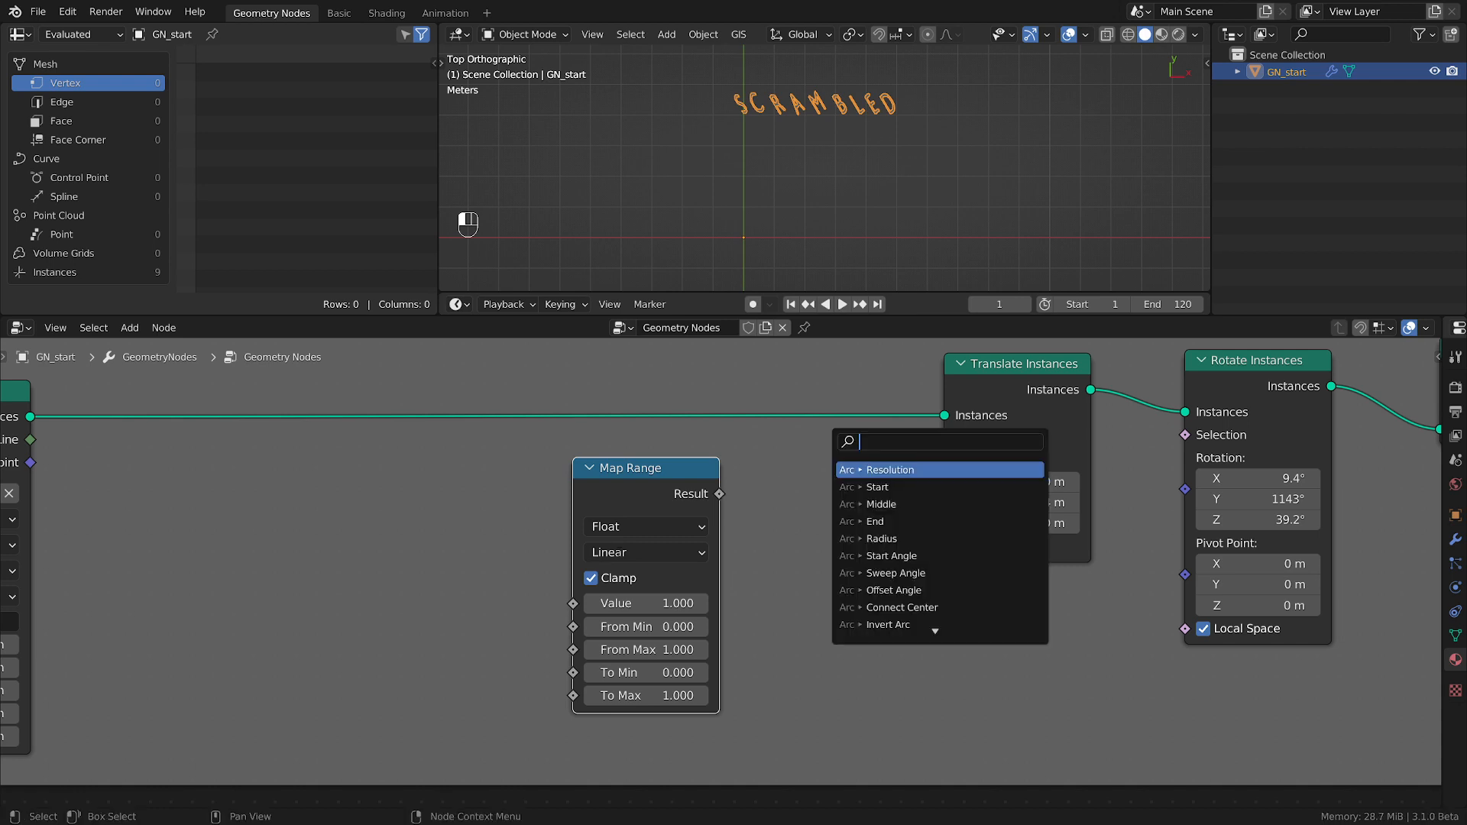
left_click(635, 525)
left_click(625, 571)
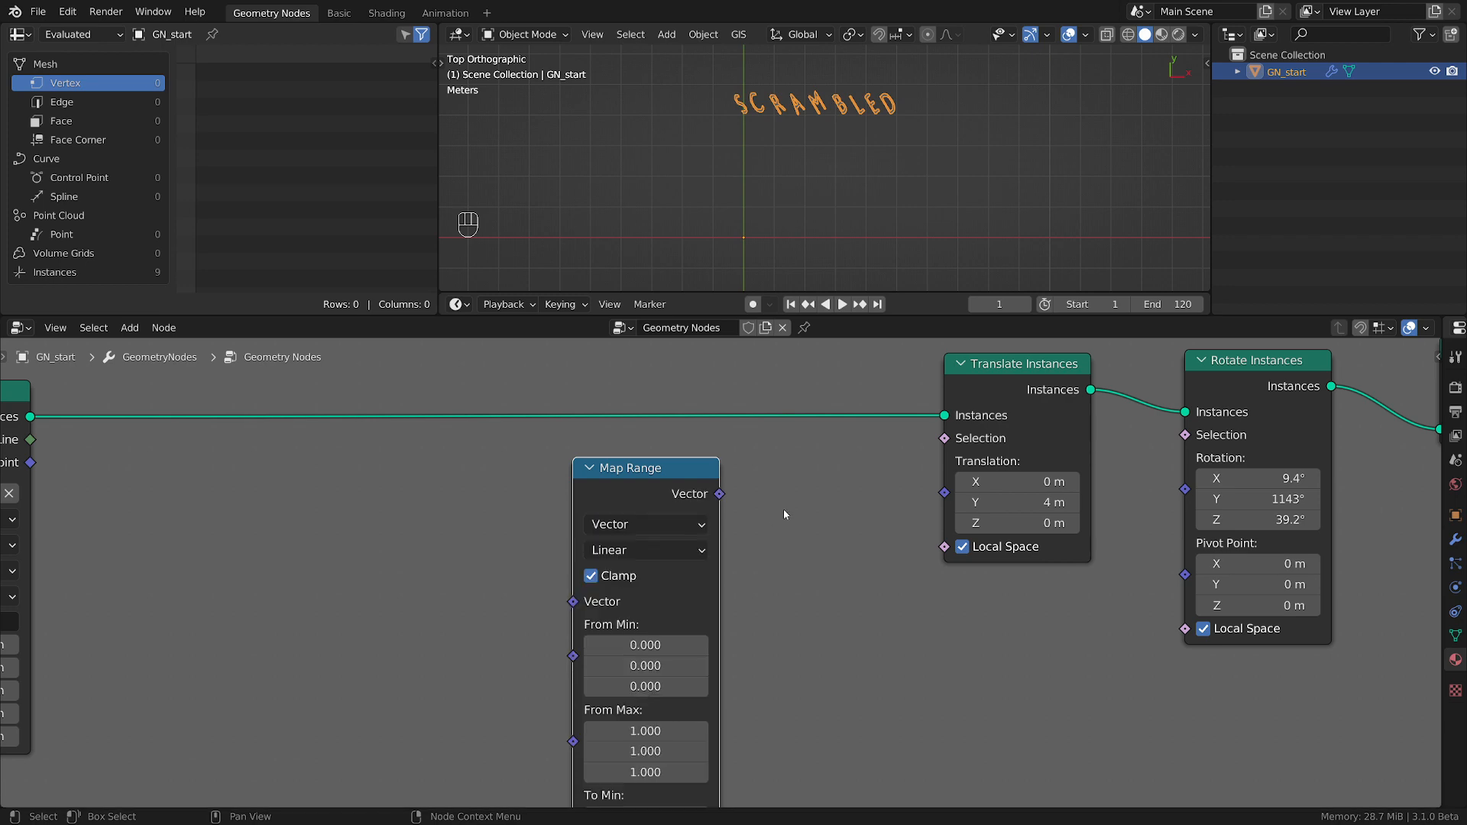
Connect the Map Range node's Vector output to the Translation input of Translate Instances.
scroll(783, 509, "down", 2)
middle_click_drag(779, 524, 735, 494)
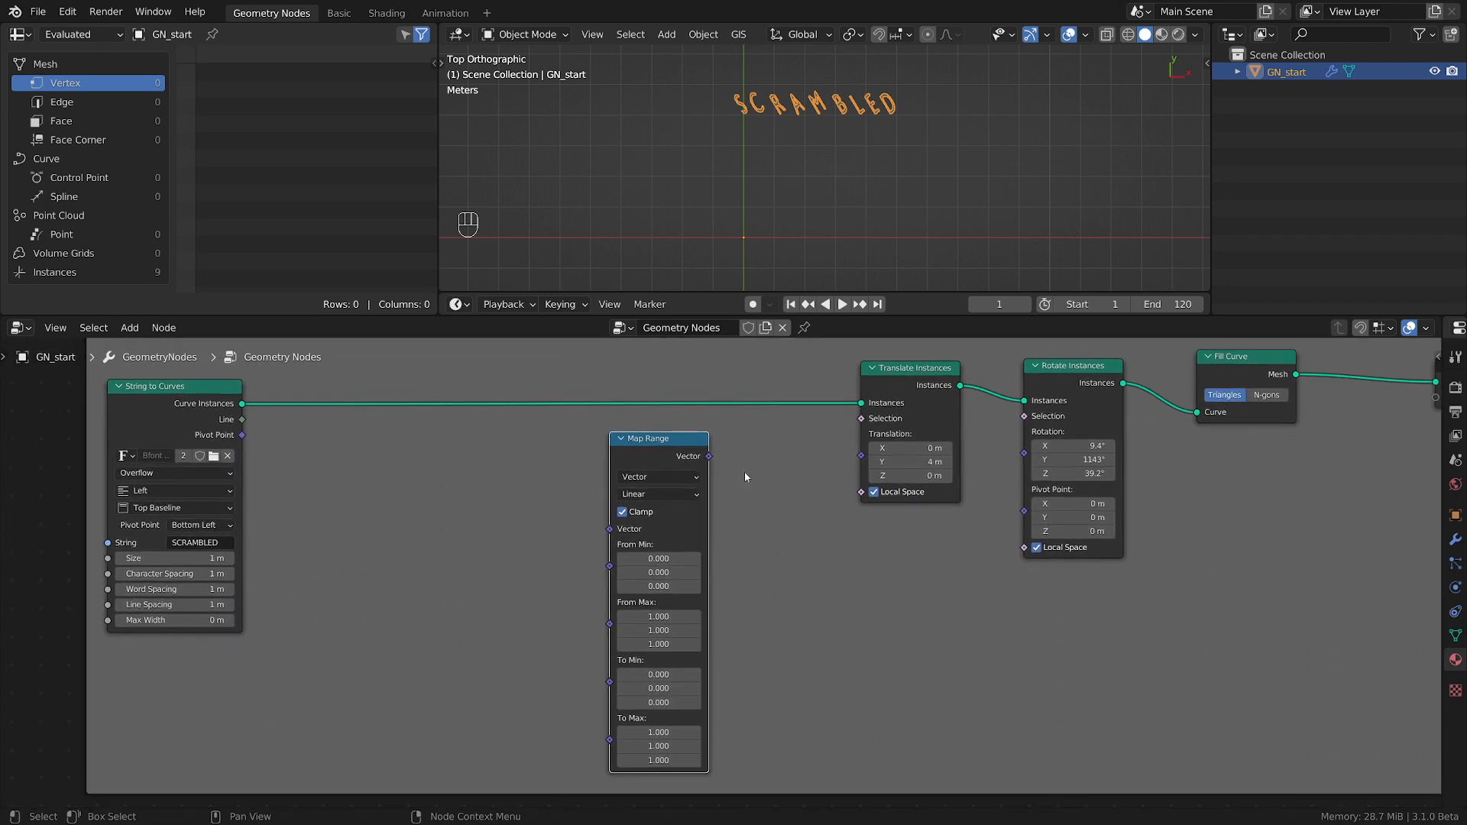
scroll(744, 470, "up", 3)
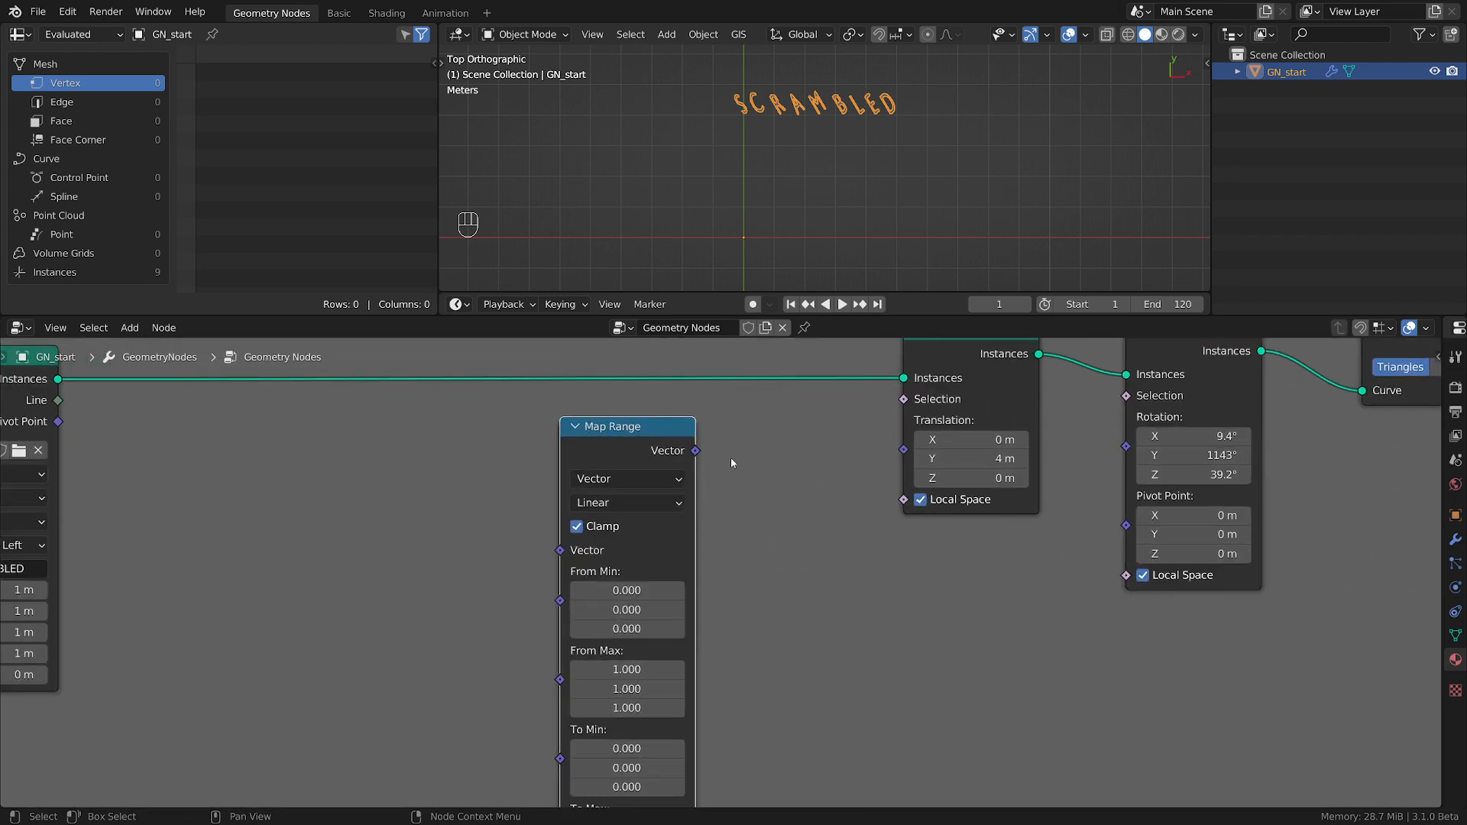
left_click_drag(695, 451, 911, 458)
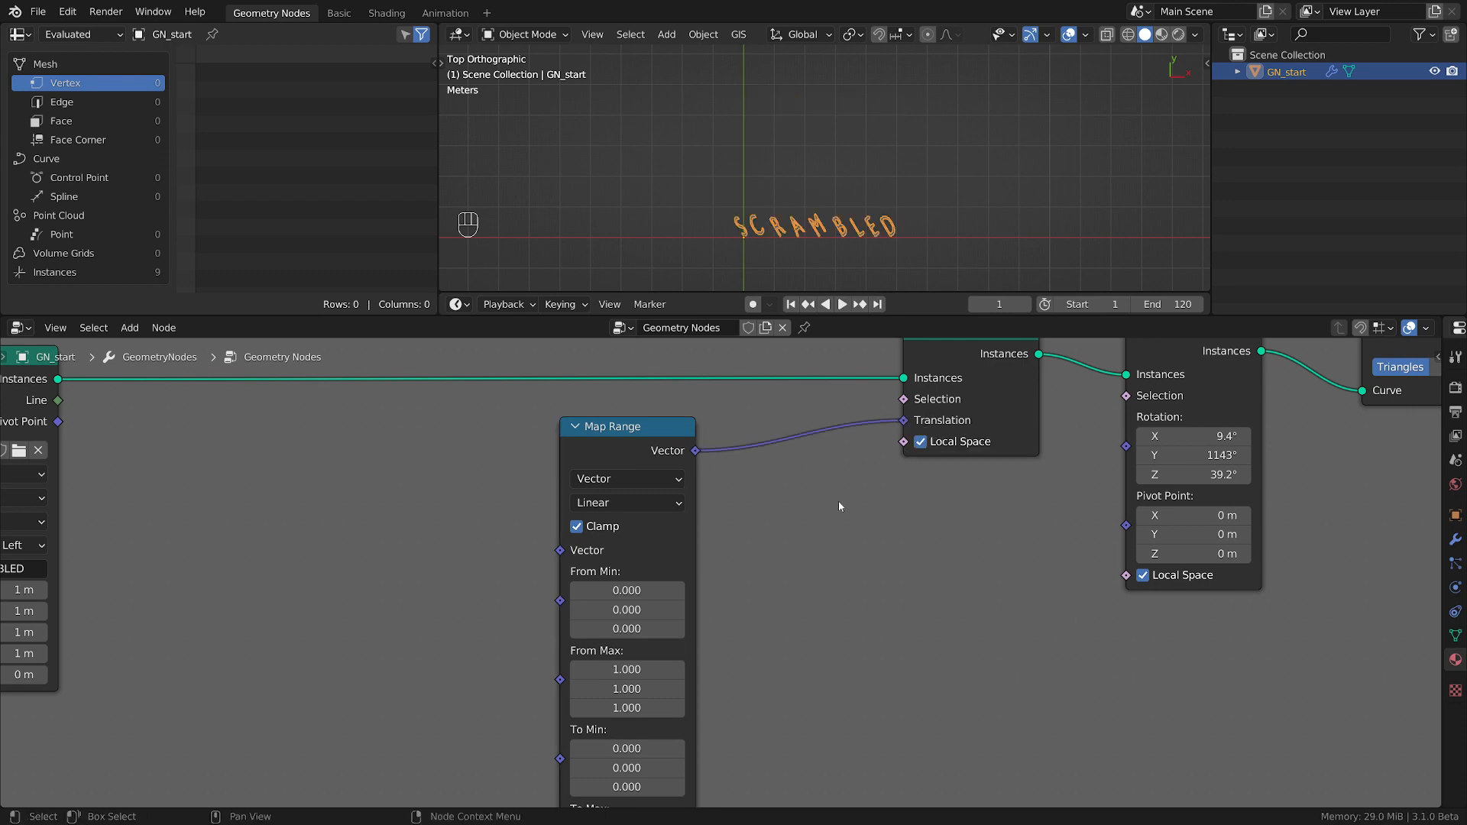
scroll(838, 501, "down", 3)
scroll(841, 512, "up", 3)
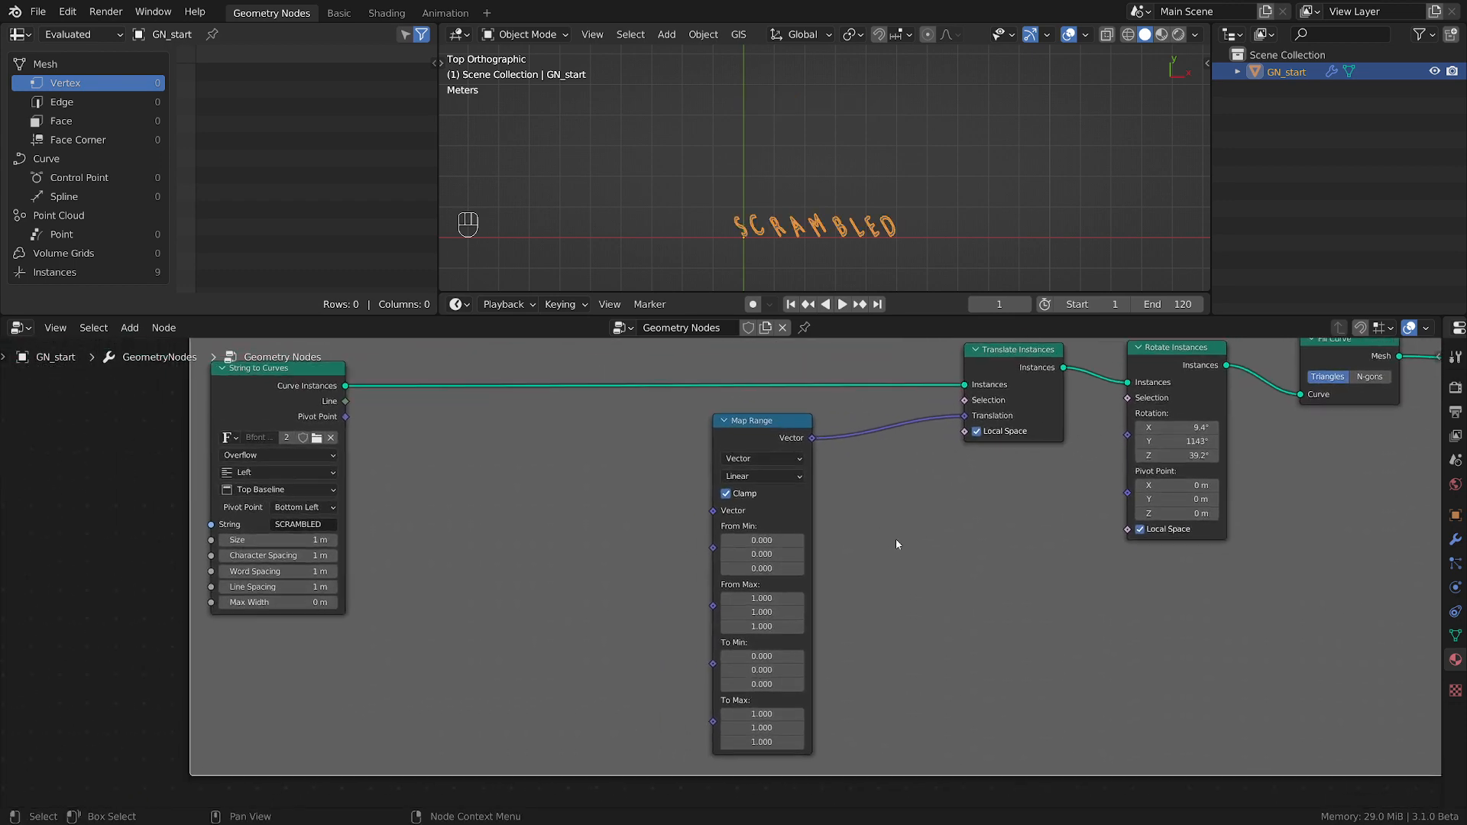
scroll(888, 588, "down", 2)
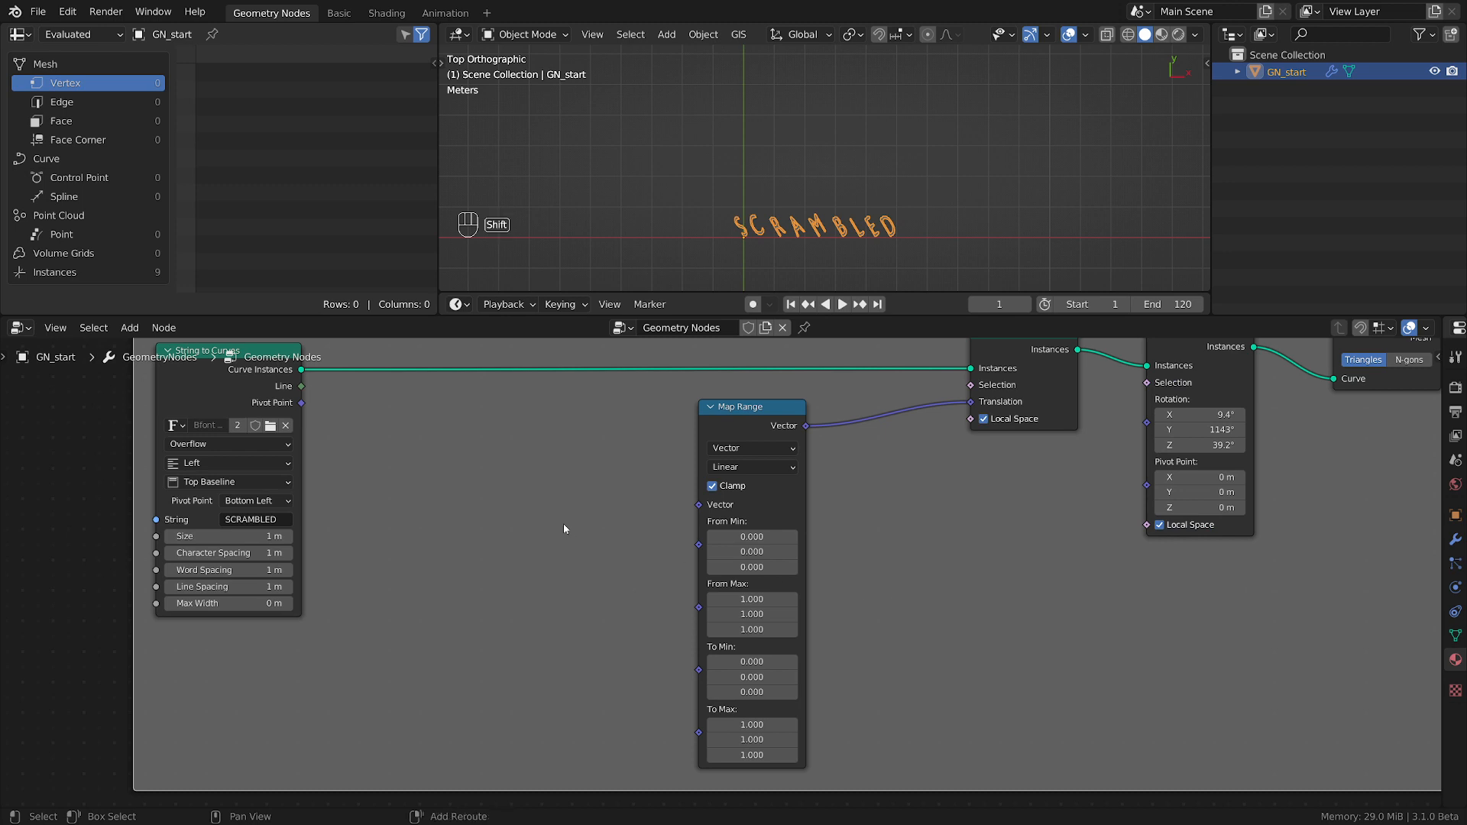
Add a Value node before the Map Range node and connect it to the Map Range's Vector input.
key("shift+a")
mouse_move(449, 490)
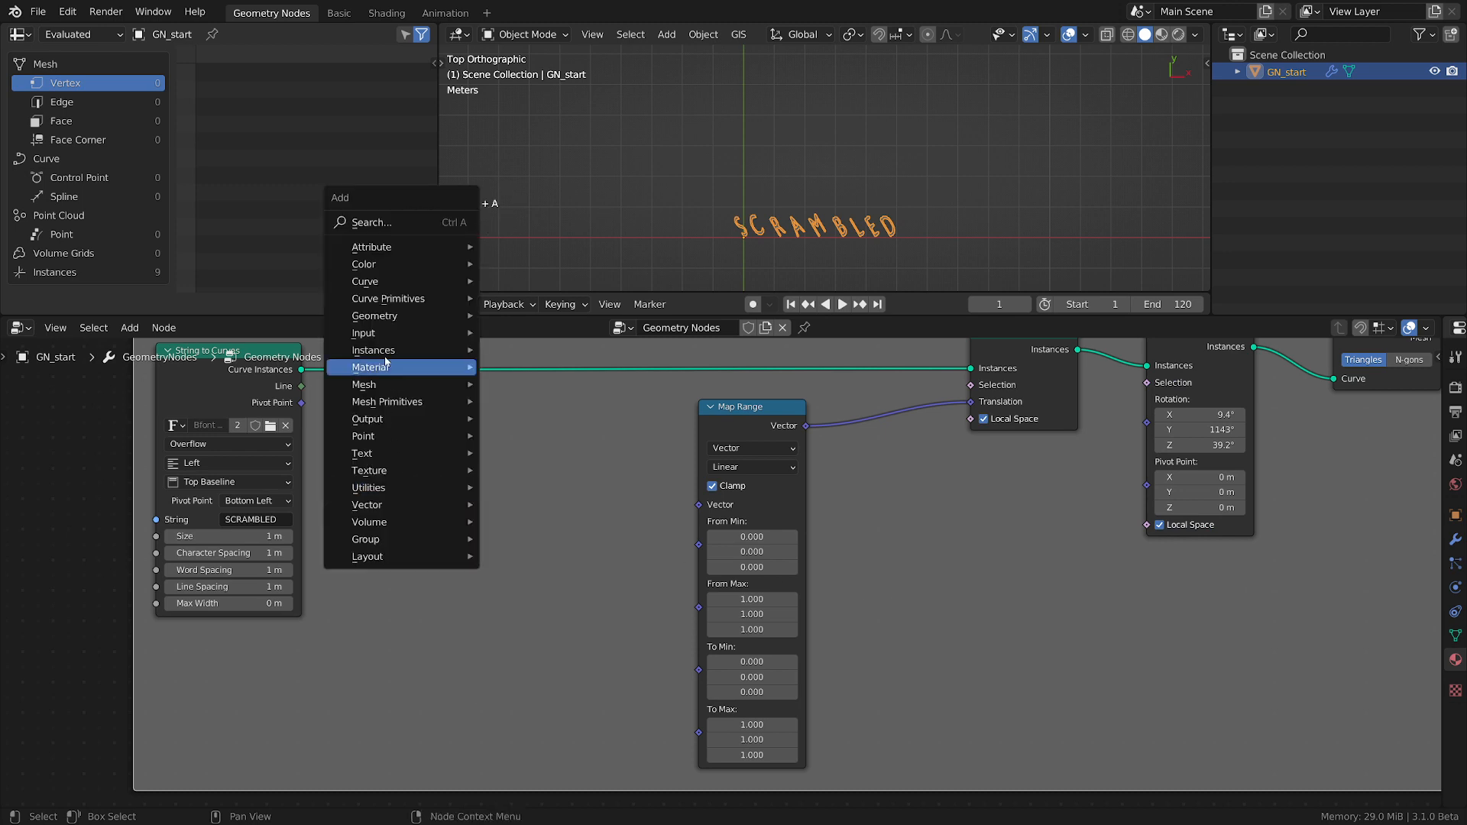
mouse_move(378, 336)
left_click(544, 470)
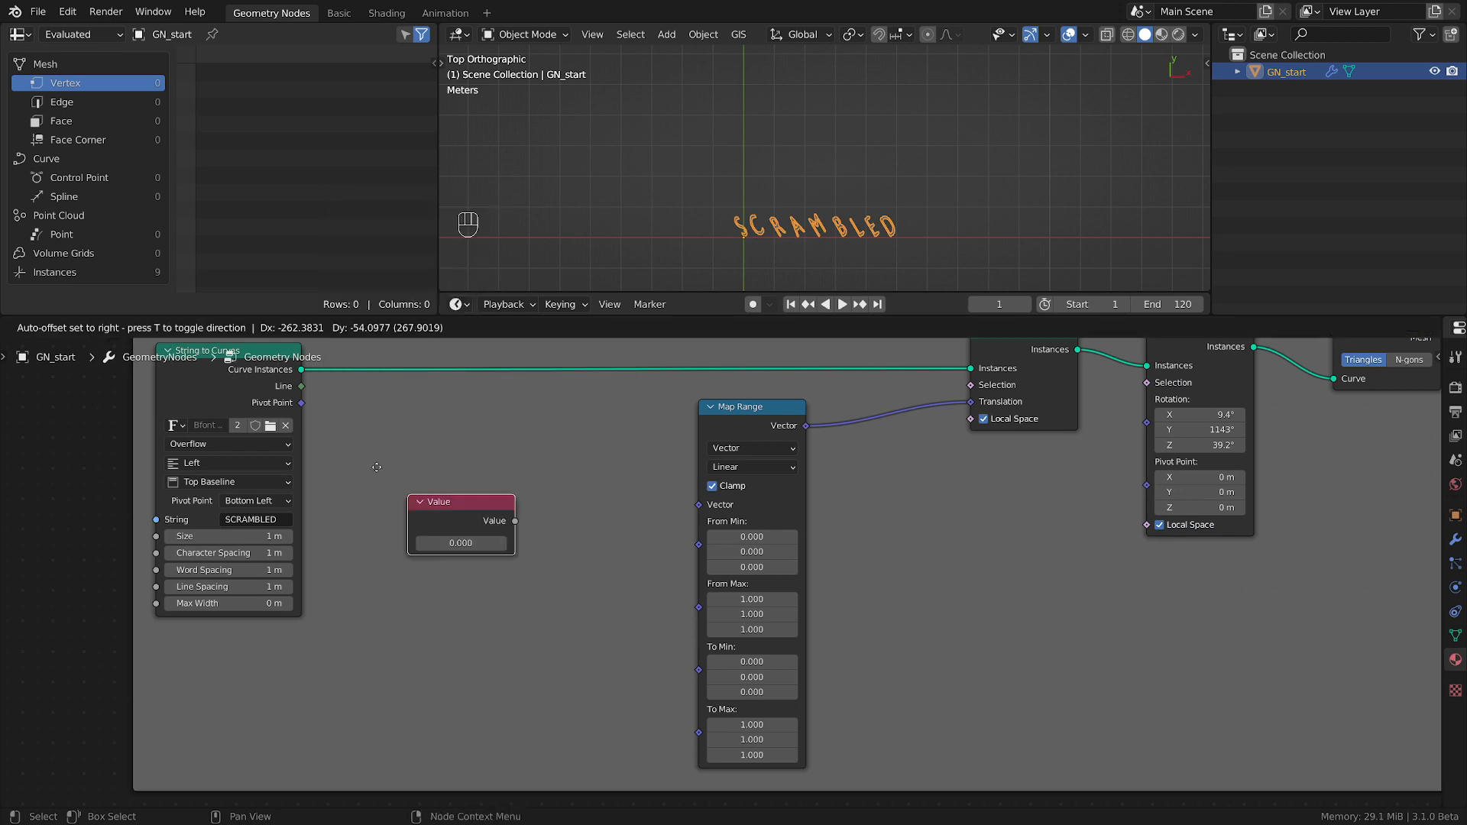
scroll(463, 459, "up", 2)
left_click_drag(631, 553, 715, 528)
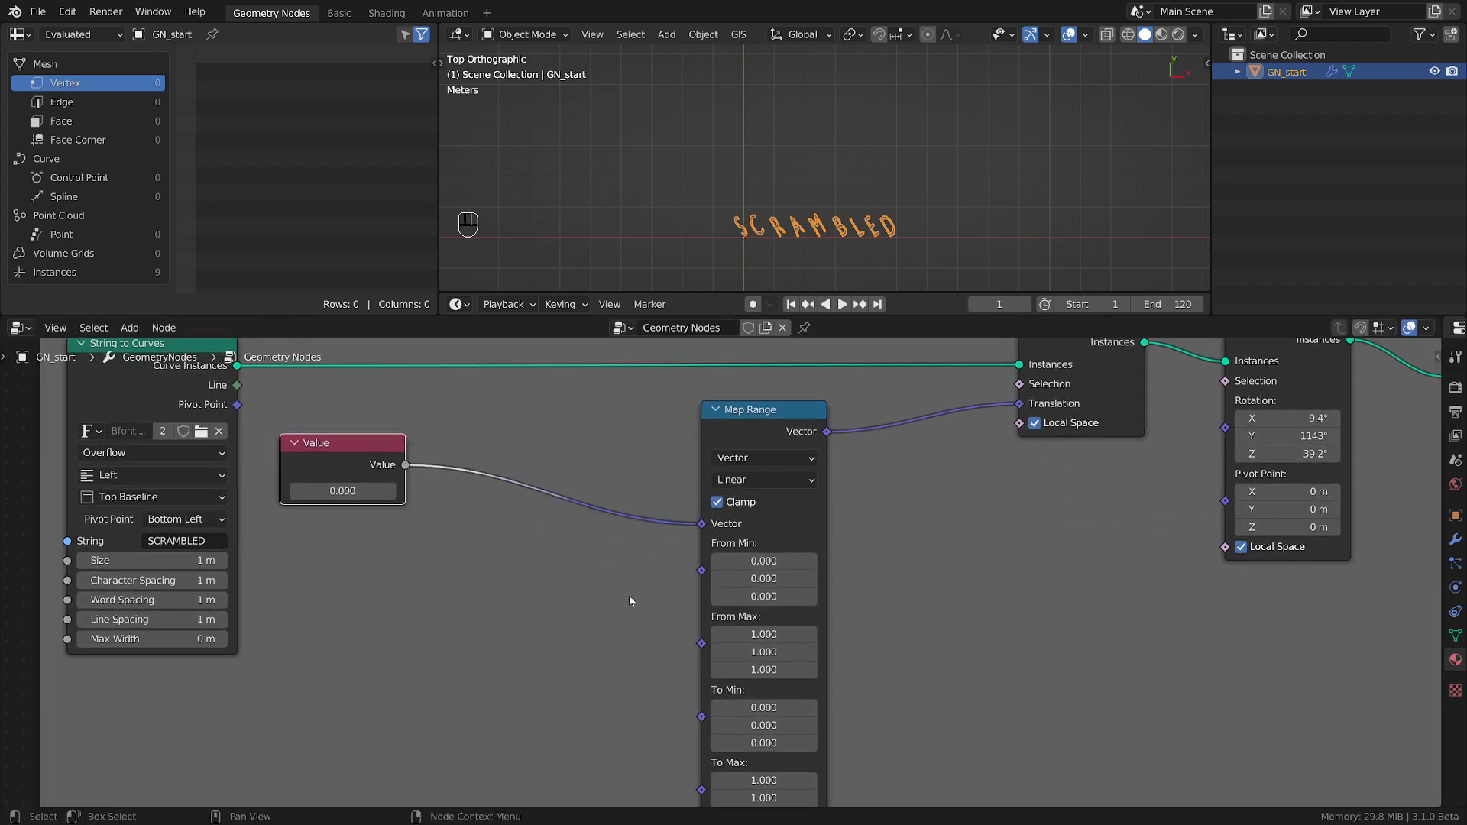
Set all three To Max components of the vector Map Range node to 0.
middle_click_drag(629, 595, 575, 533)
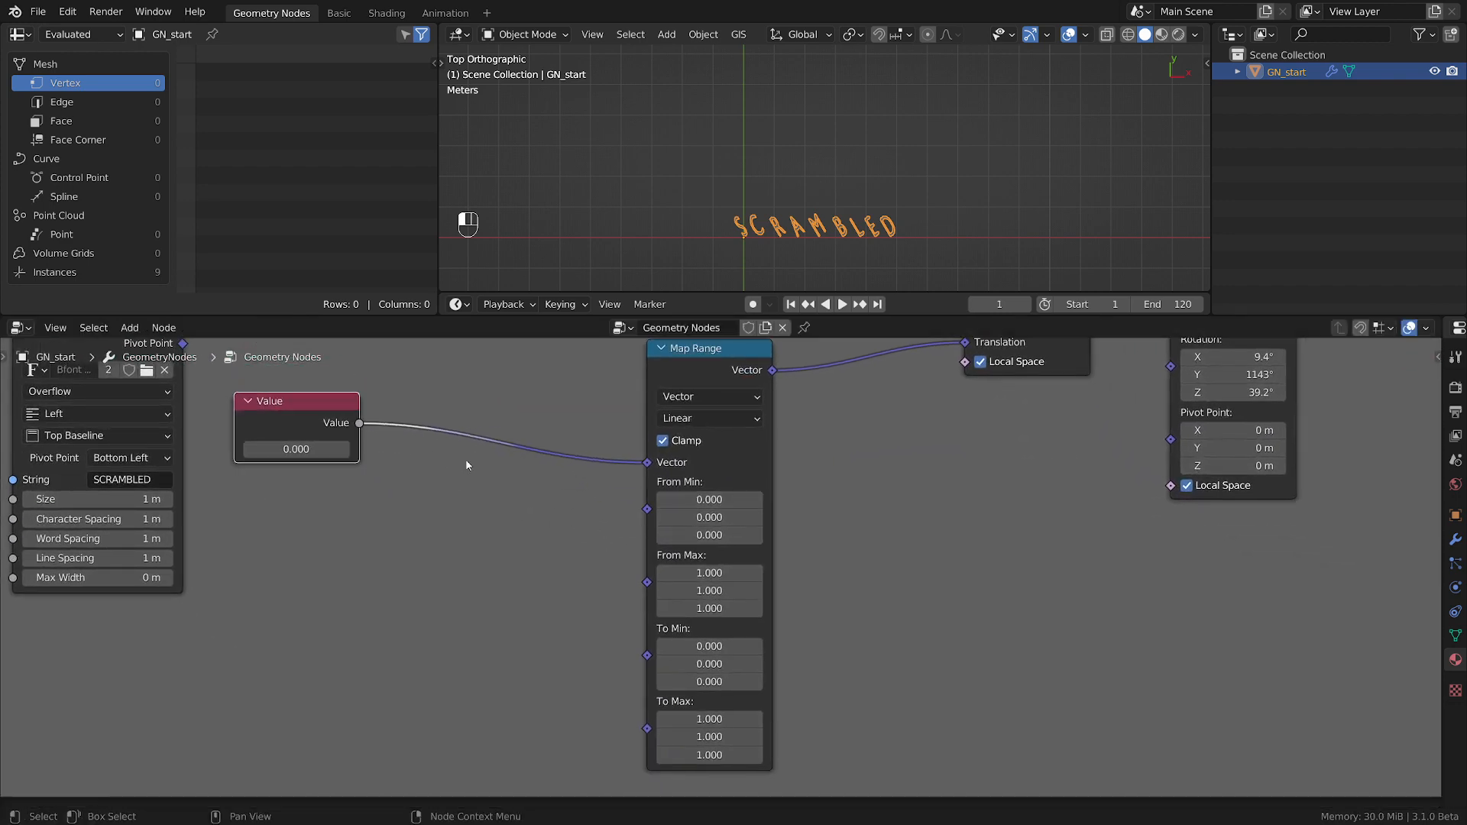
middle_click_drag(845, 669, 834, 611)
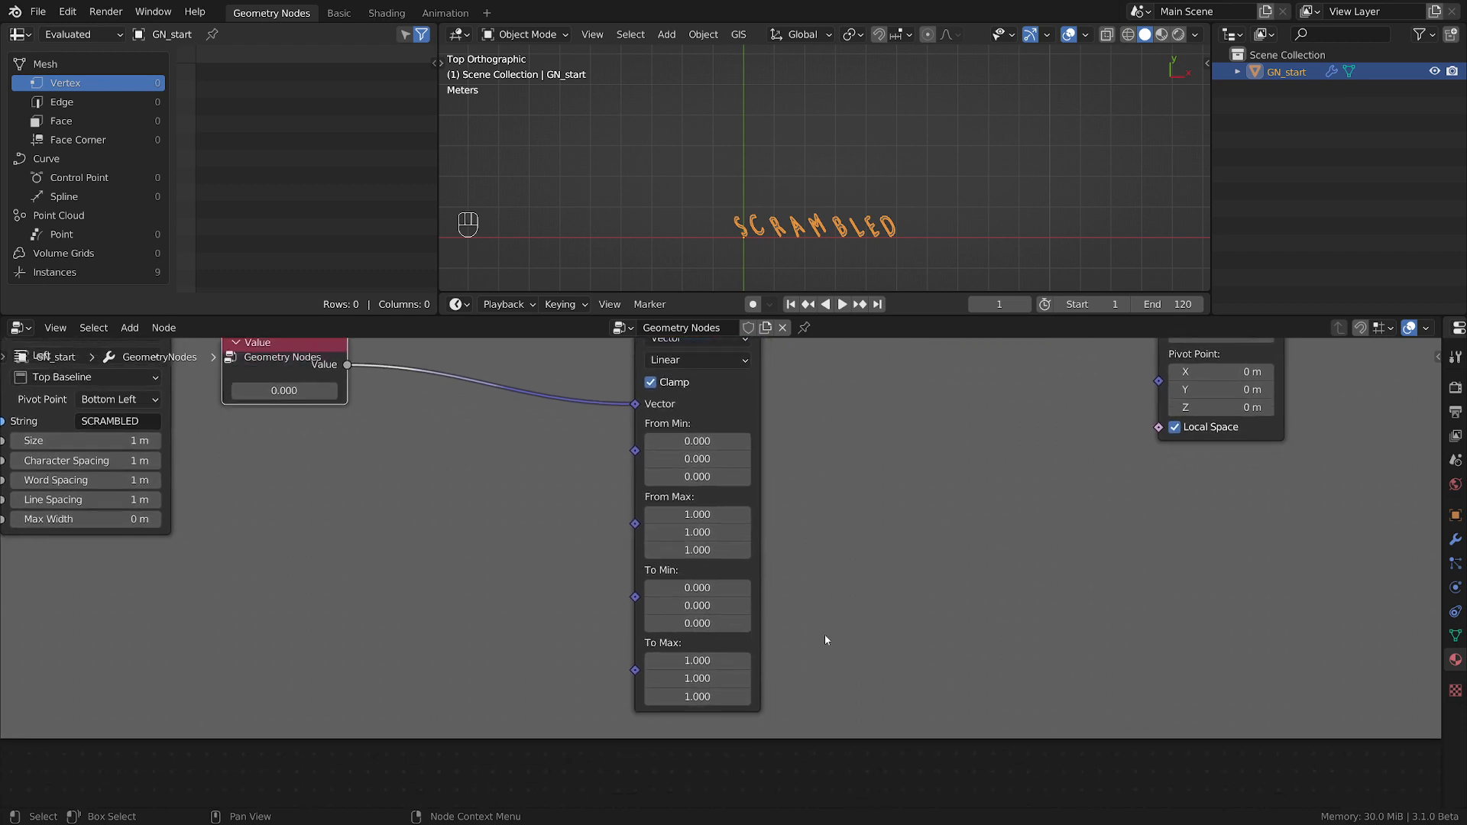
scroll(827, 648, "up", 1)
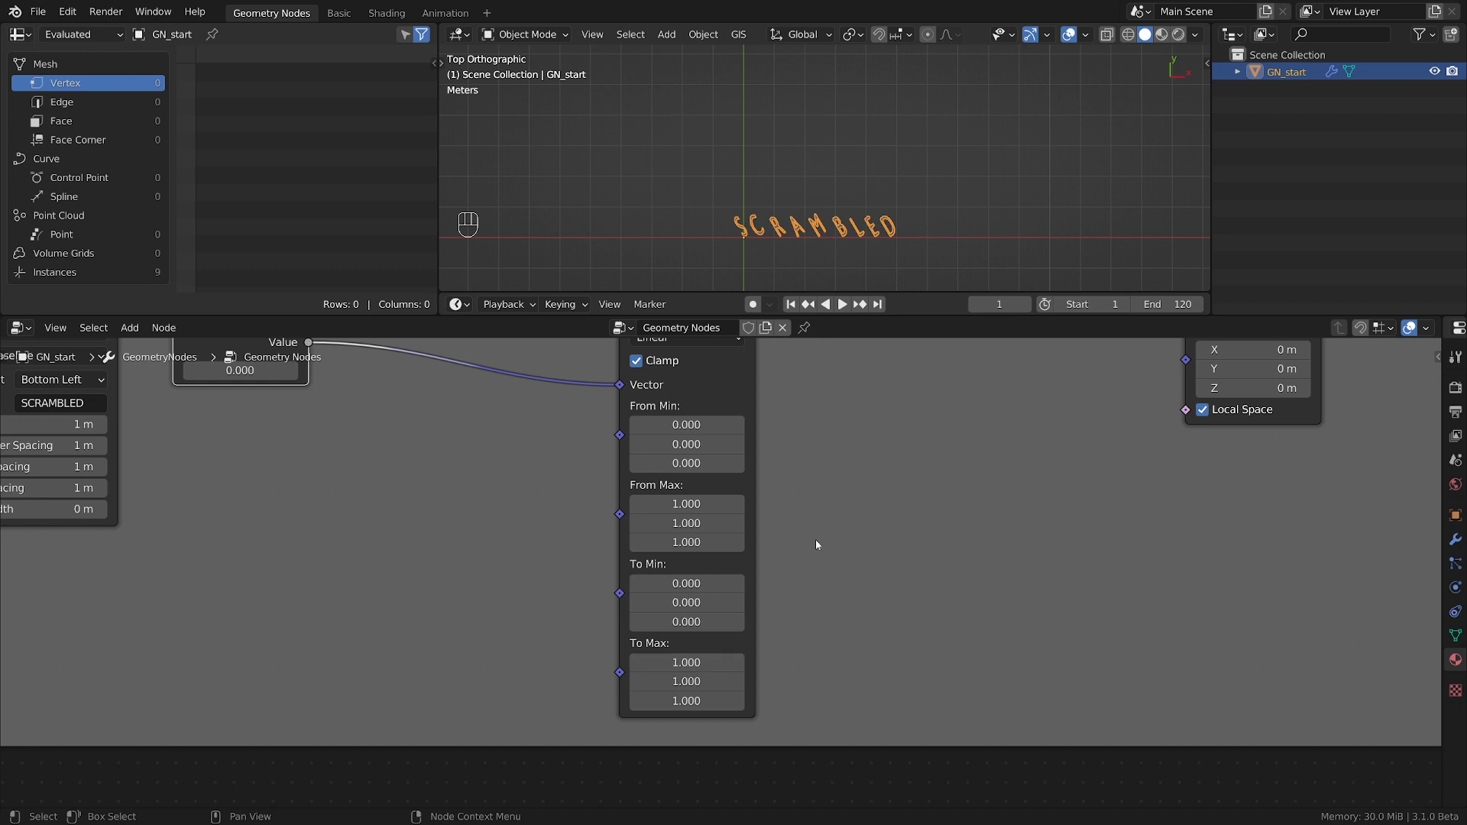
middle_click_drag(823, 568, 818, 616)
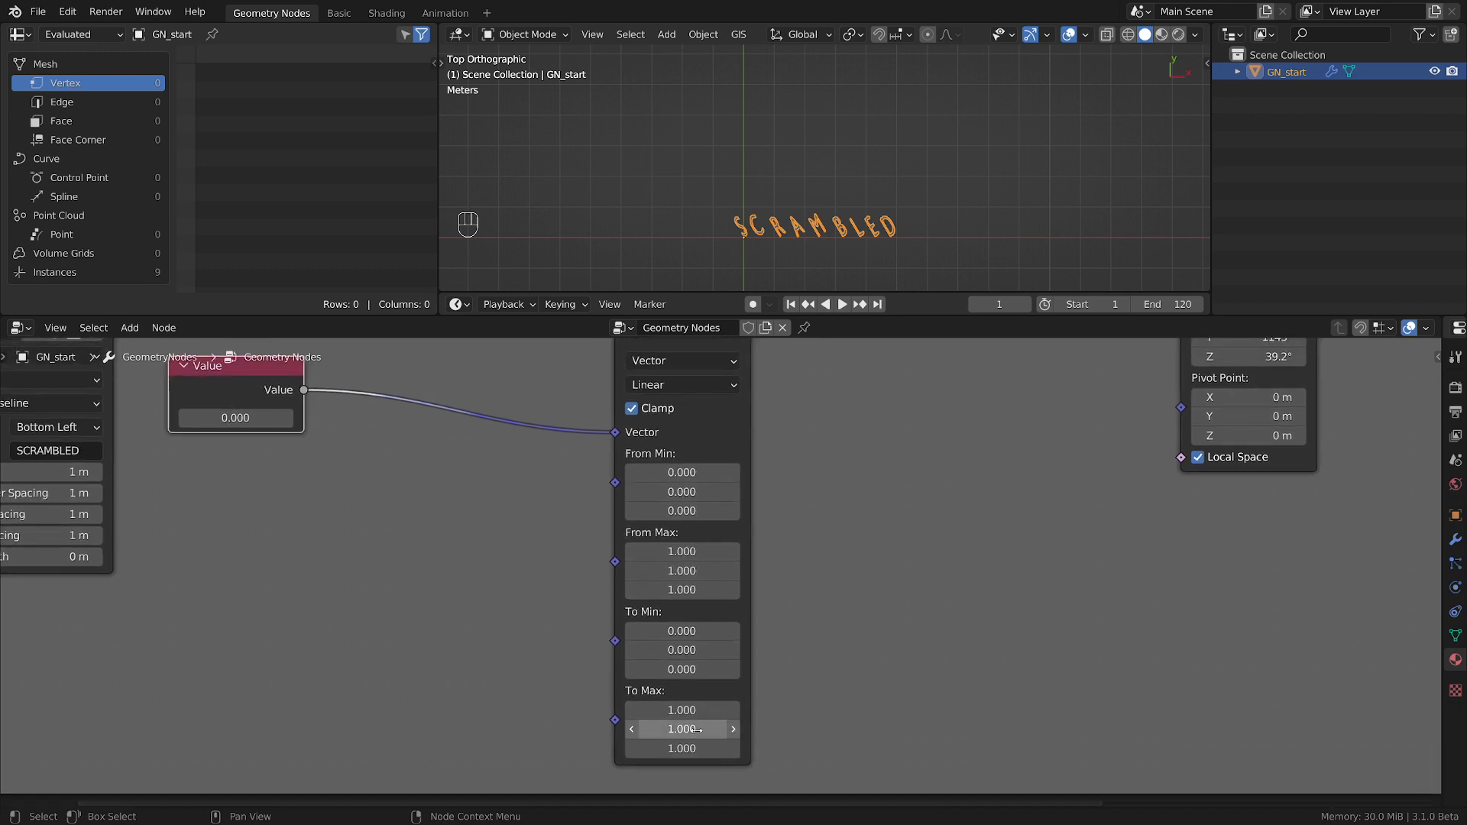
left_click_drag(692, 709, 691, 747)
type("0")
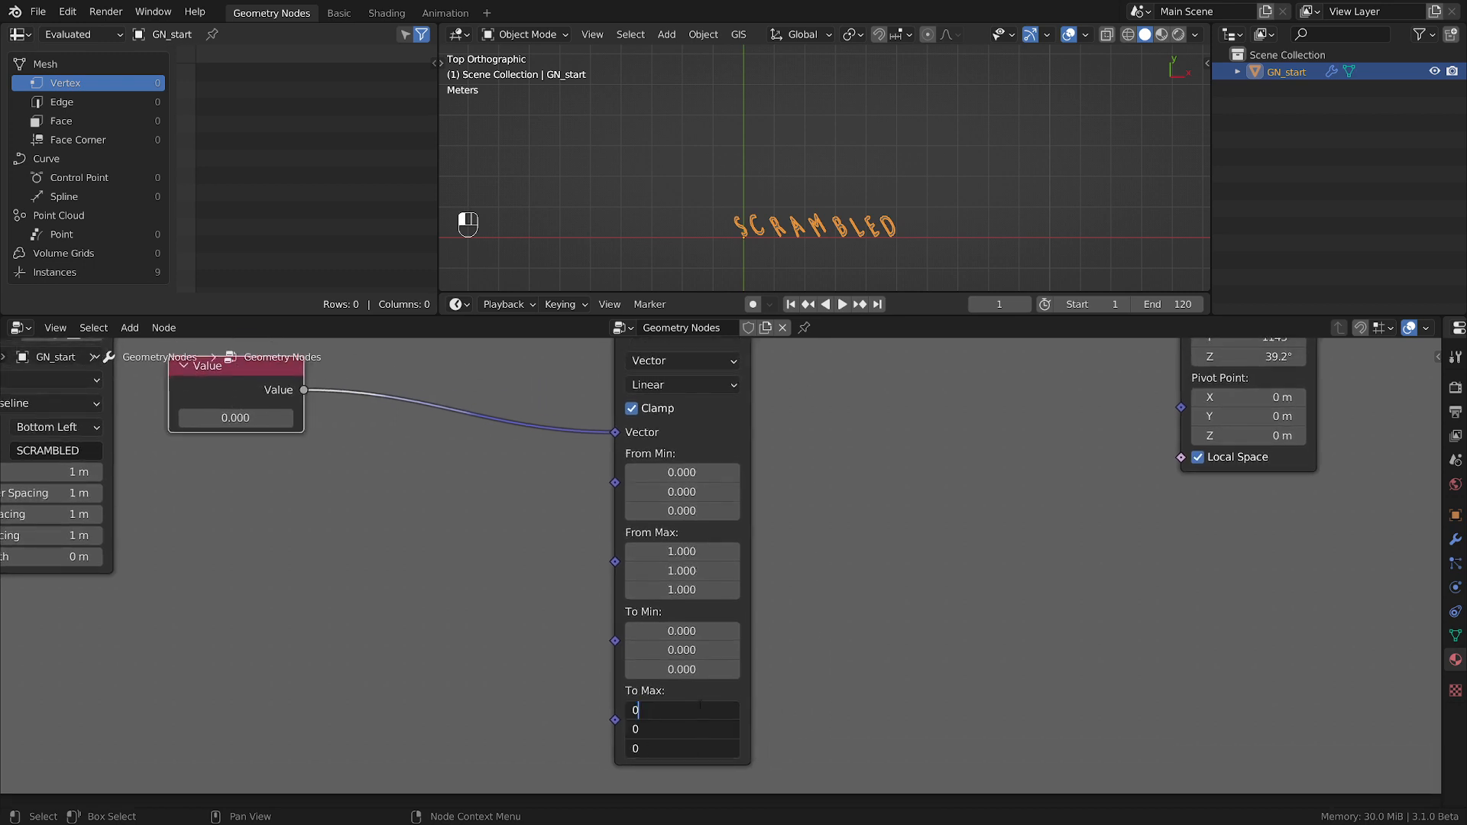
key("Return")
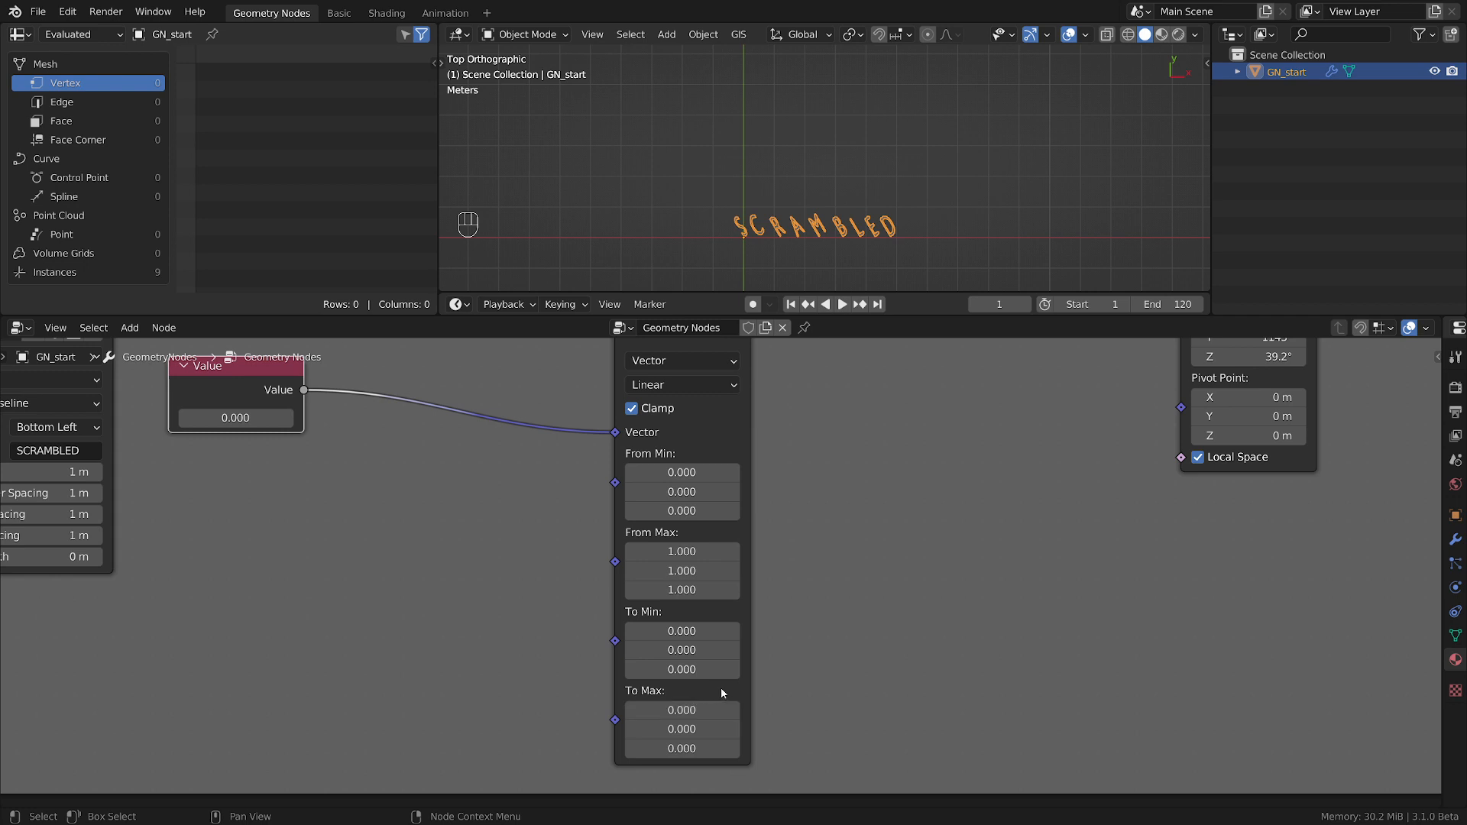
Set the Y component of To Max on the vector Map Range node to 4.
left_click_drag(681, 730, 711, 729)
left_click(690, 728)
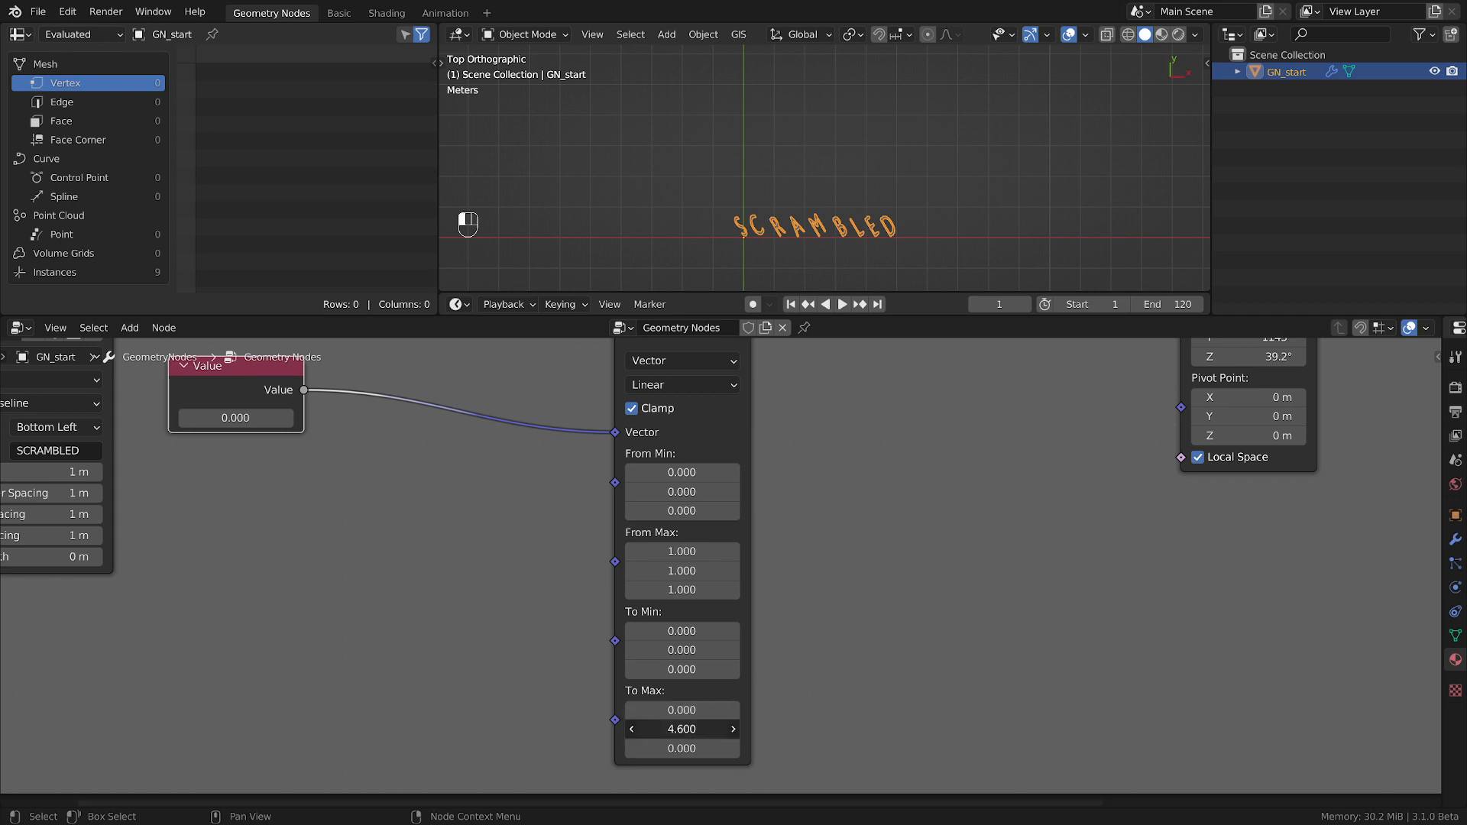
type("4")
key("Return")
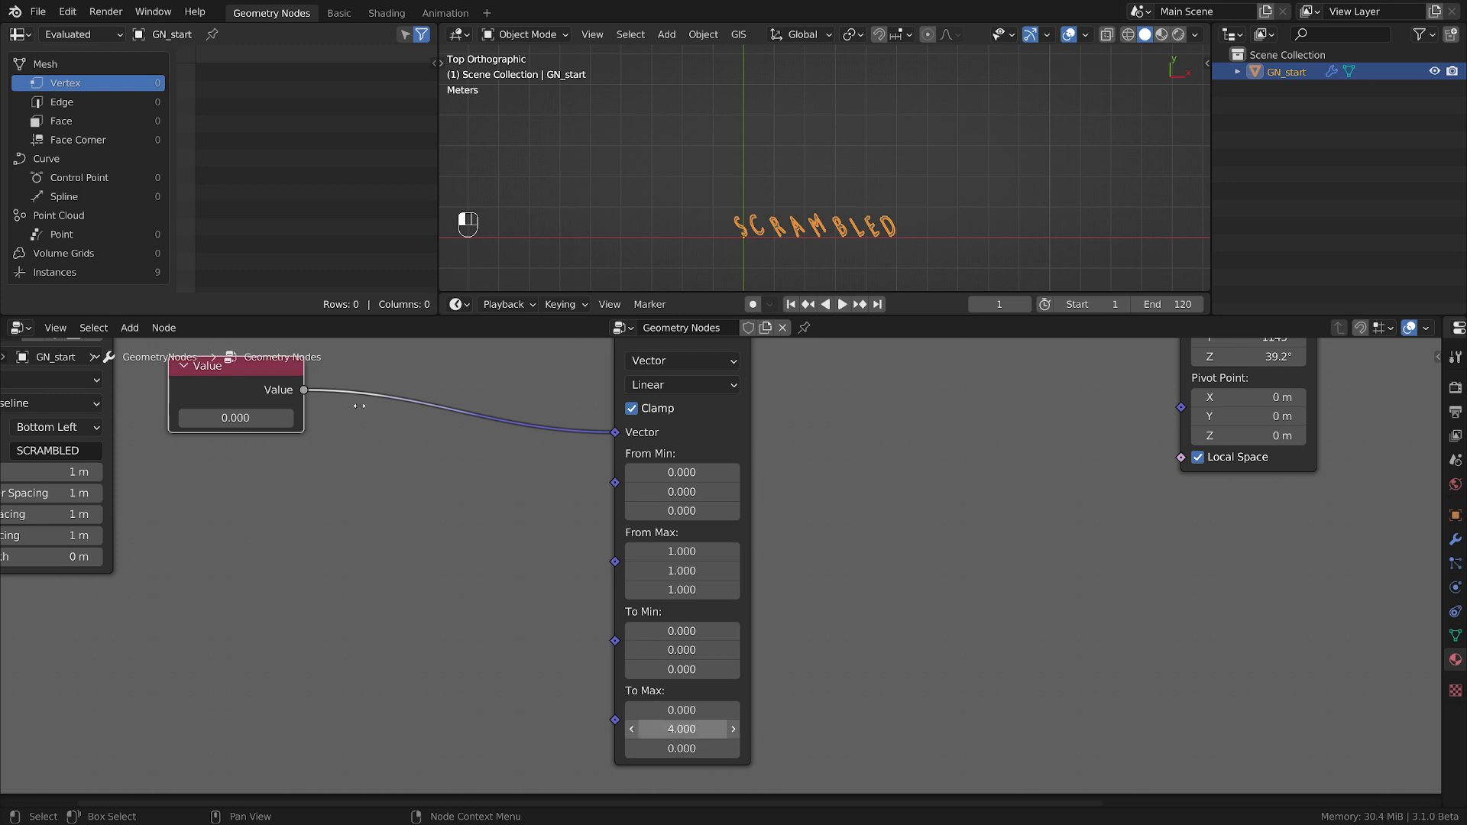
Set the Value node feeding the vector Map Range to 1.
left_click_drag(236, 418, 350, 418)
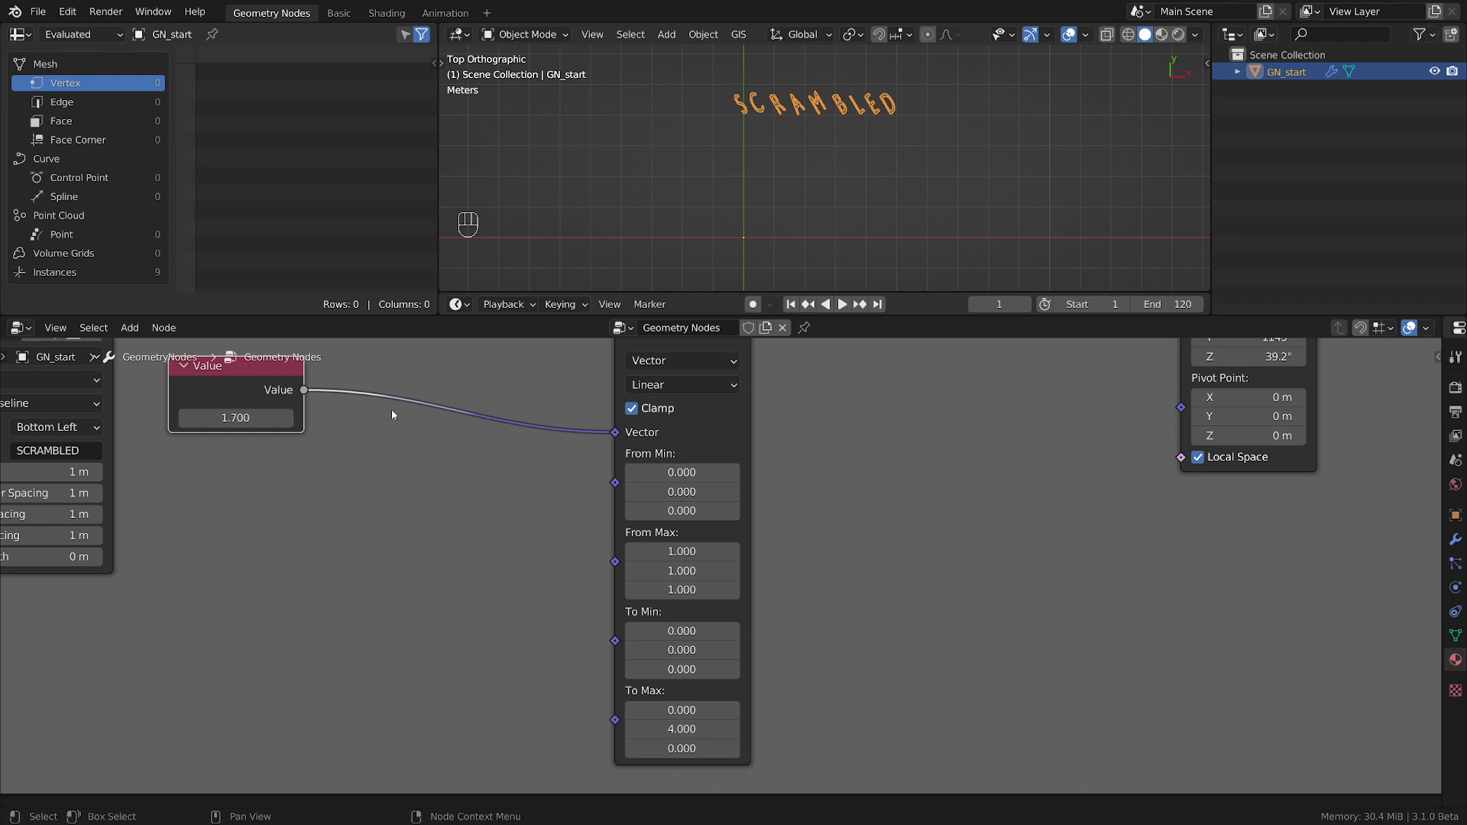
left_click(243, 417)
type("1")
key("Return")
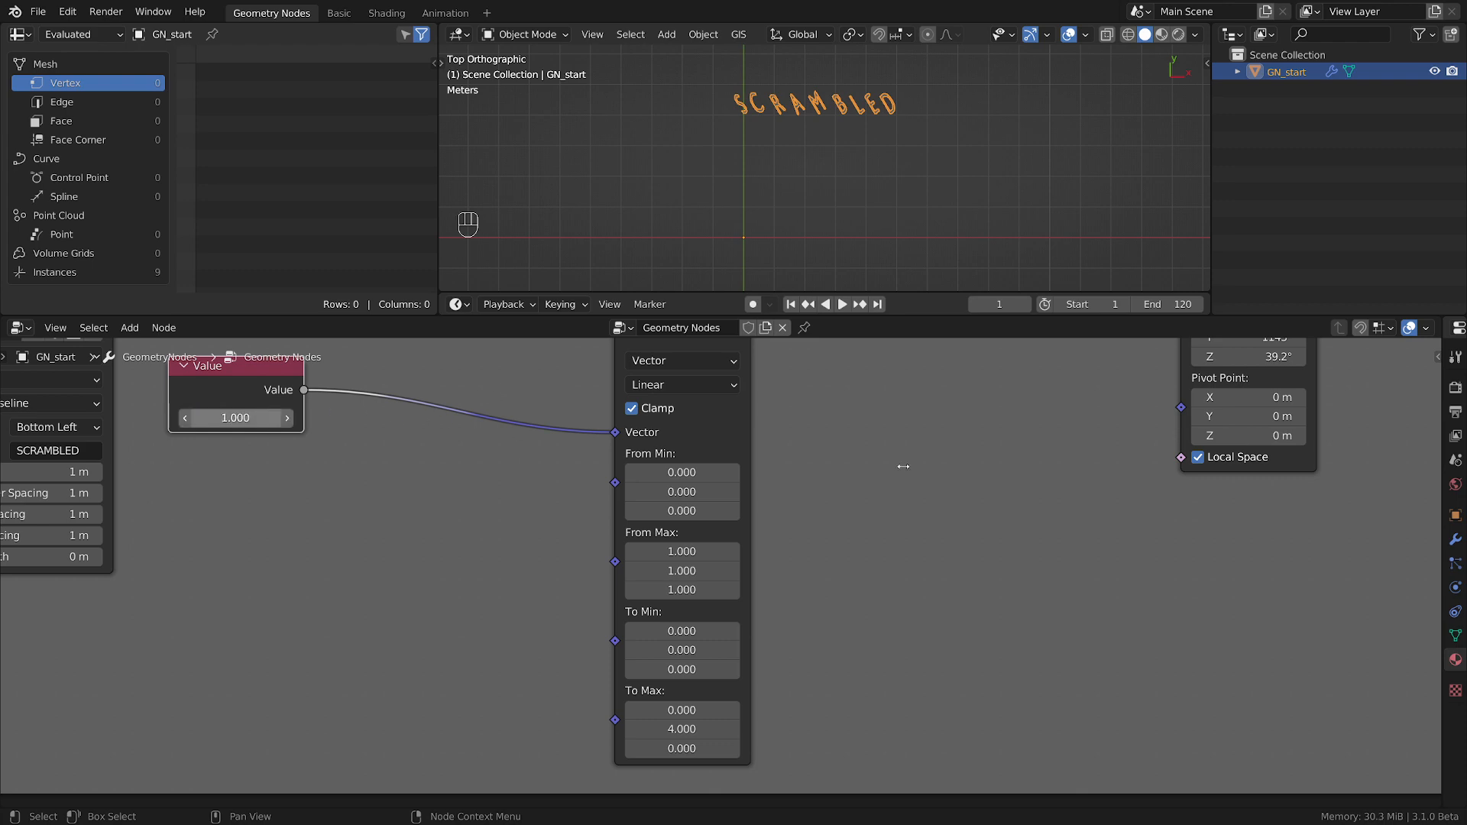
Reposition the Map Range and Value nodes so that the link between them runs straight.
scroll(1019, 525, "down", 4)
middle_click_drag(1019, 525, 843, 577)
left_click_drag(583, 427, 594, 410)
mouse_move(289, 472)
left_mouse_down()
mouse_move(304, 486)
mouse_move(262, 474)
left_mouse_up()
middle_click_drag(837, 515, 760, 543)
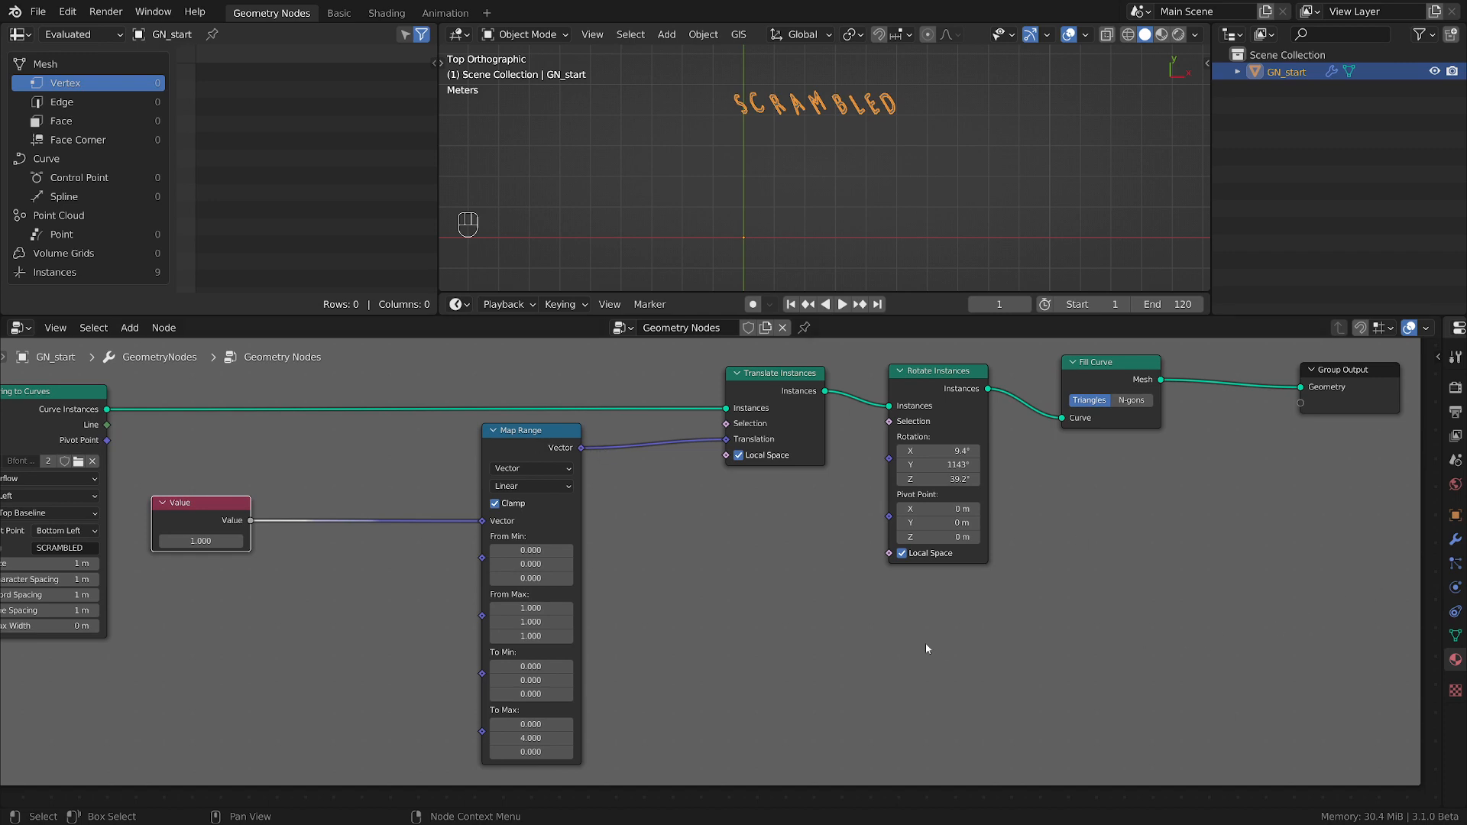
Duplicate the Map Range node below Translate Instances and reset the copy to its default Float settings.
left_click(525, 443)
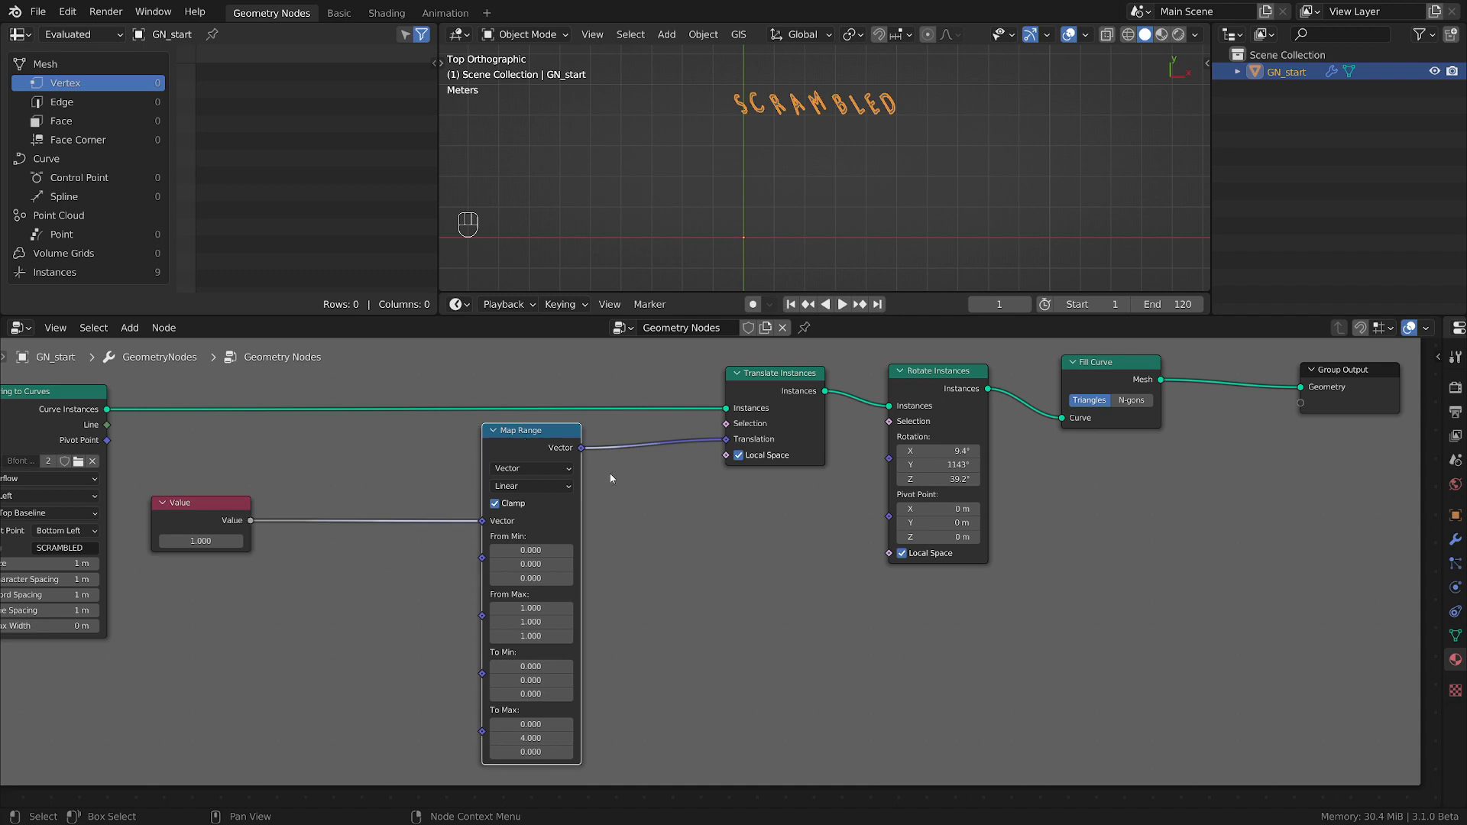
key("shift+d")
left_click(718, 501)
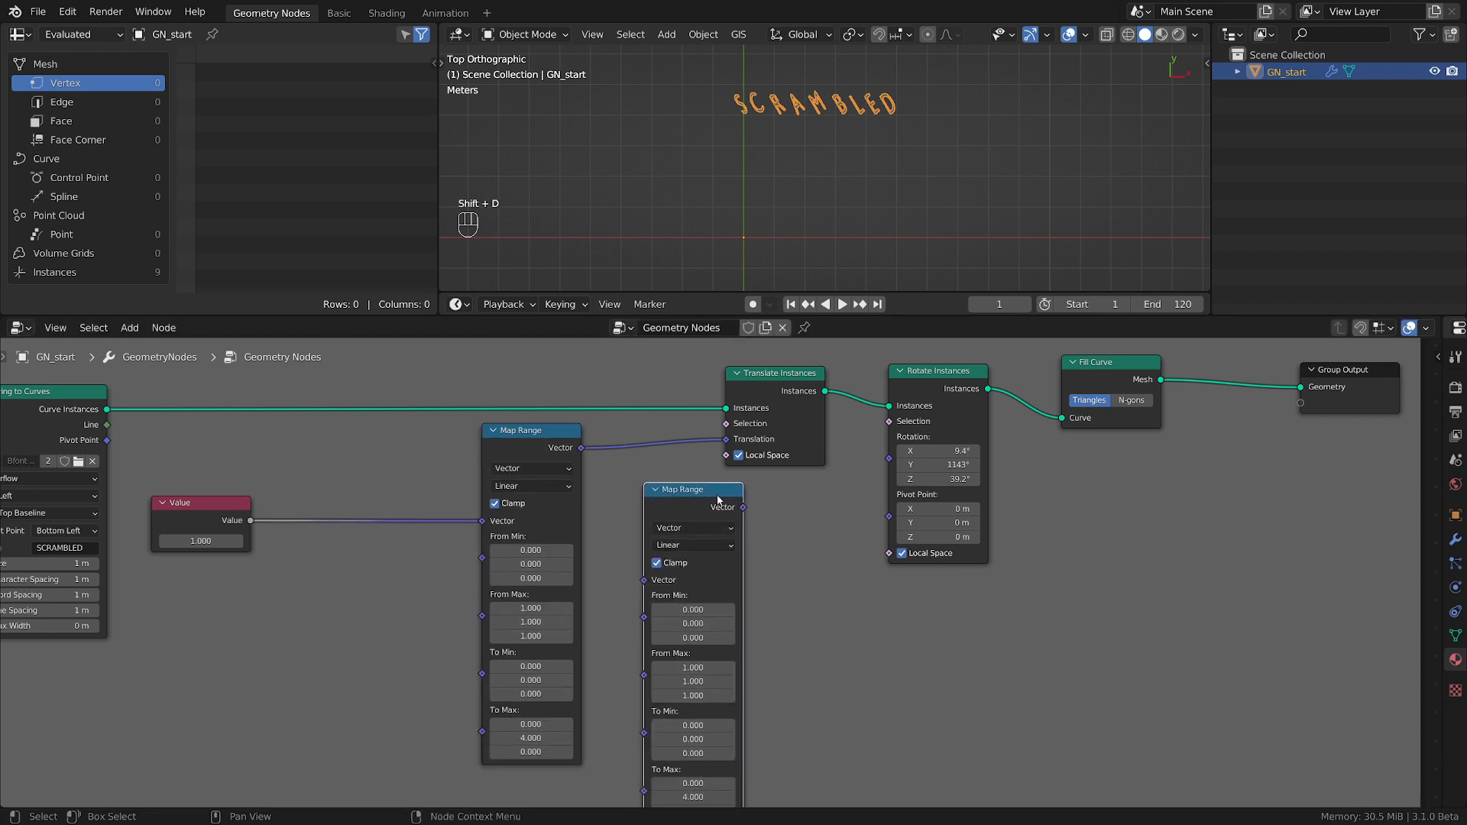
key("BackSpace")
scroll(856, 619, "up", 2)
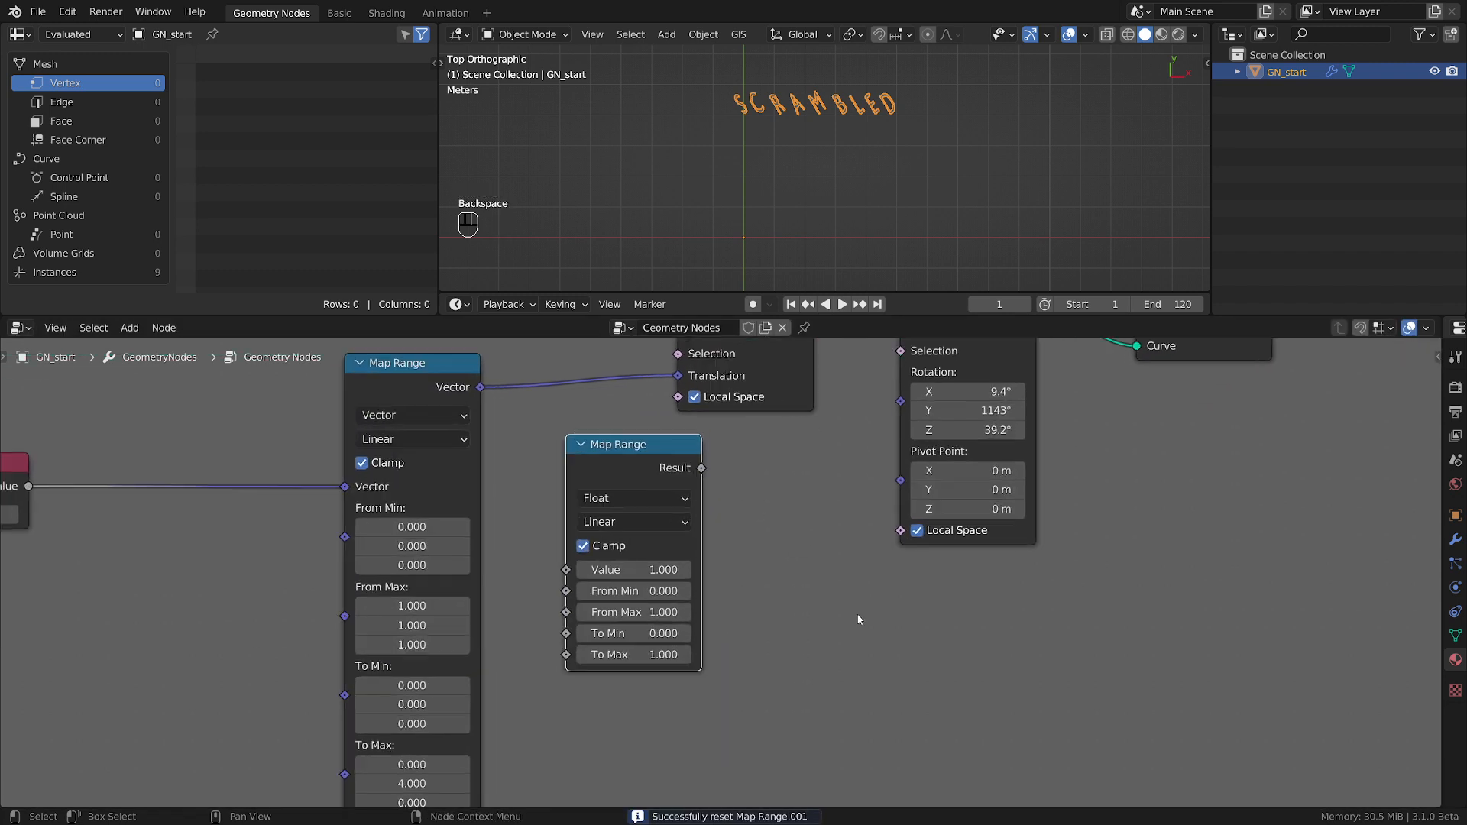
Connect the Float Map Range node's Result output to the Rotation input of Rotate Instances.
scroll(857, 620, "down", 1)
middle_click_drag(858, 620, 806, 682)
left_click_drag(673, 551, 844, 495)
middle_click_drag(738, 606, 837, 582)
scroll(837, 582, "up", 1)
scroll(838, 585, "up", 1)
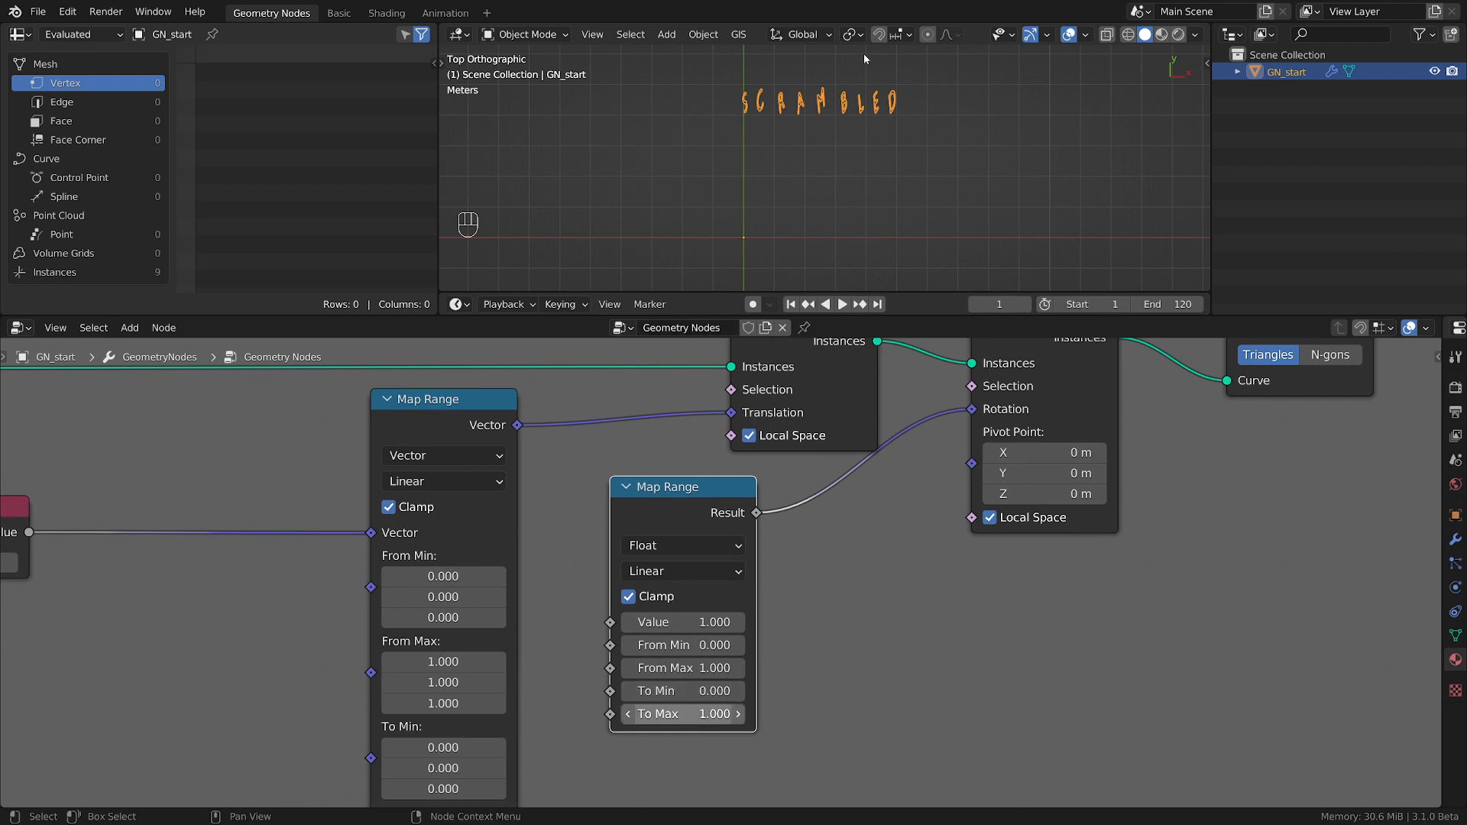
Set To Max on the Float Map Range node to tau.
middle_click_drag(169, 566, 377, 544)
middle_click_drag(933, 690, 757, 677)
left_click(756, 677)
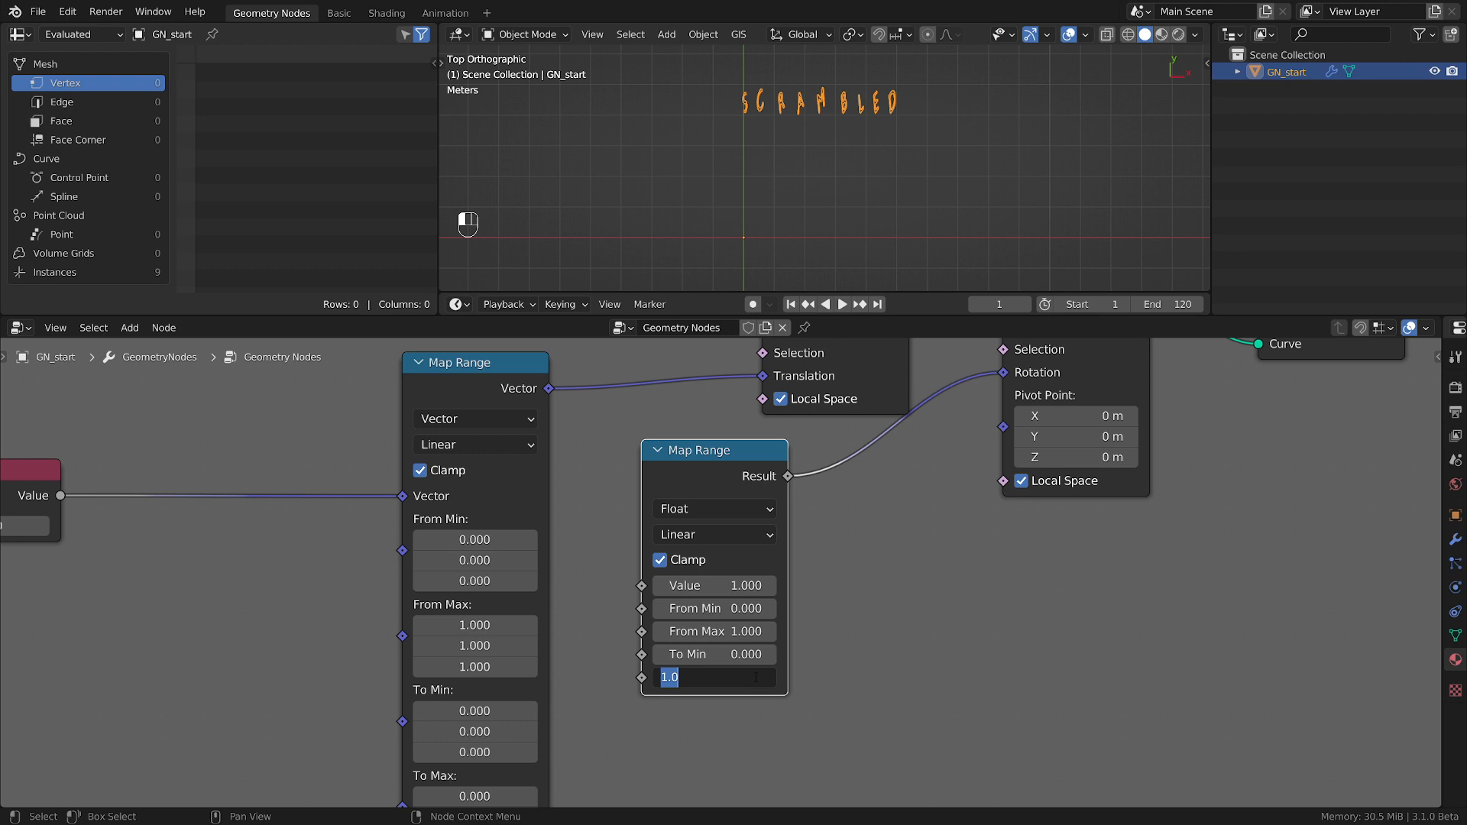
type("pi*2")
key("BackSpace")
key("BackSpace")
key("BackSpace")
key("BackSpace")
type("tau")
key("Return")
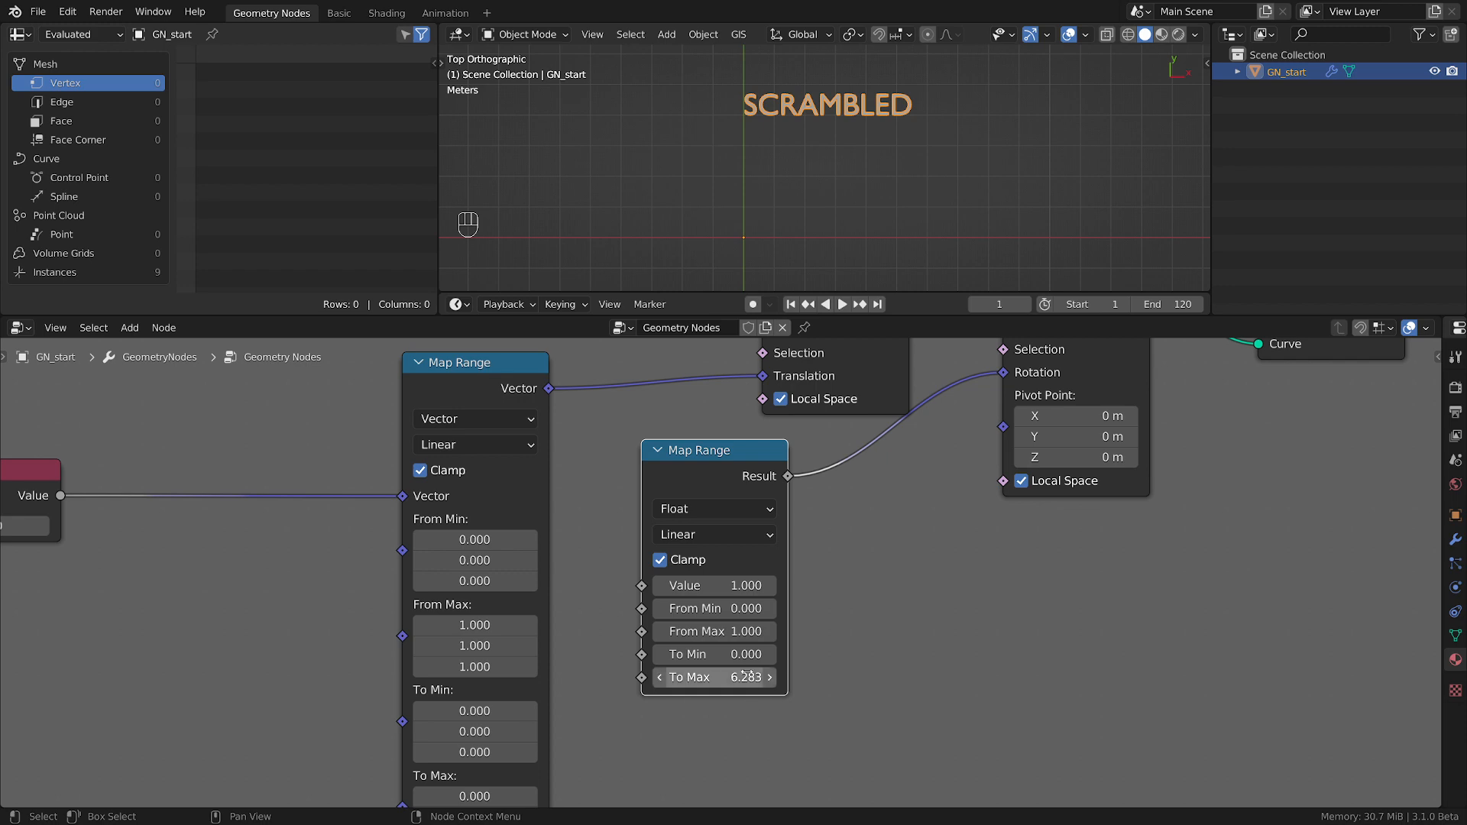
Multiply the Float Map Range node's To Max value by 3.
left_click(747, 677)
key("End")
type("*3")
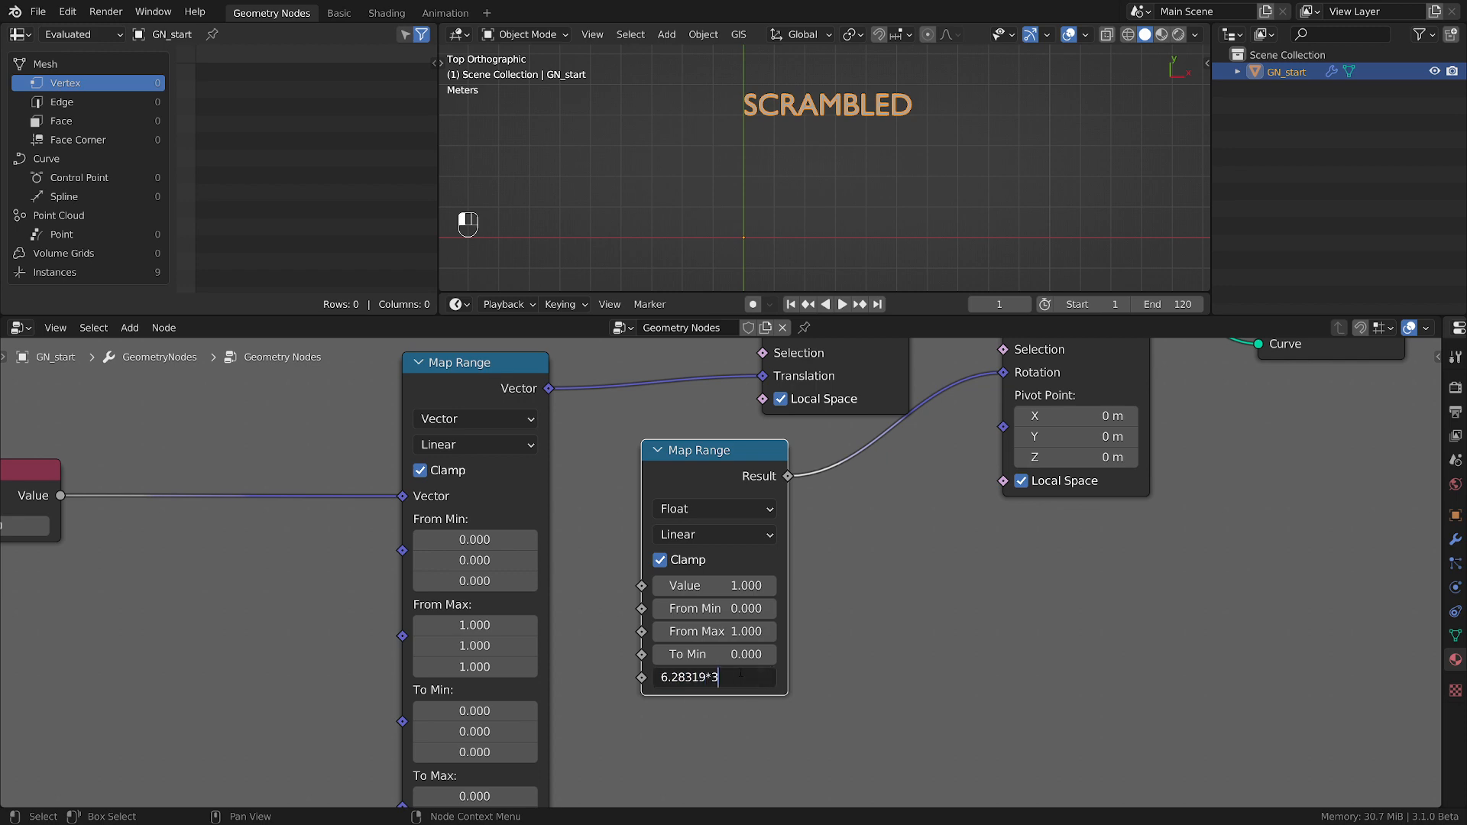
key("Return")
Move the Float Map Range node closer to Rotate Instances and connect the Value node to its Value input.
scroll(815, 521, "down", 2)
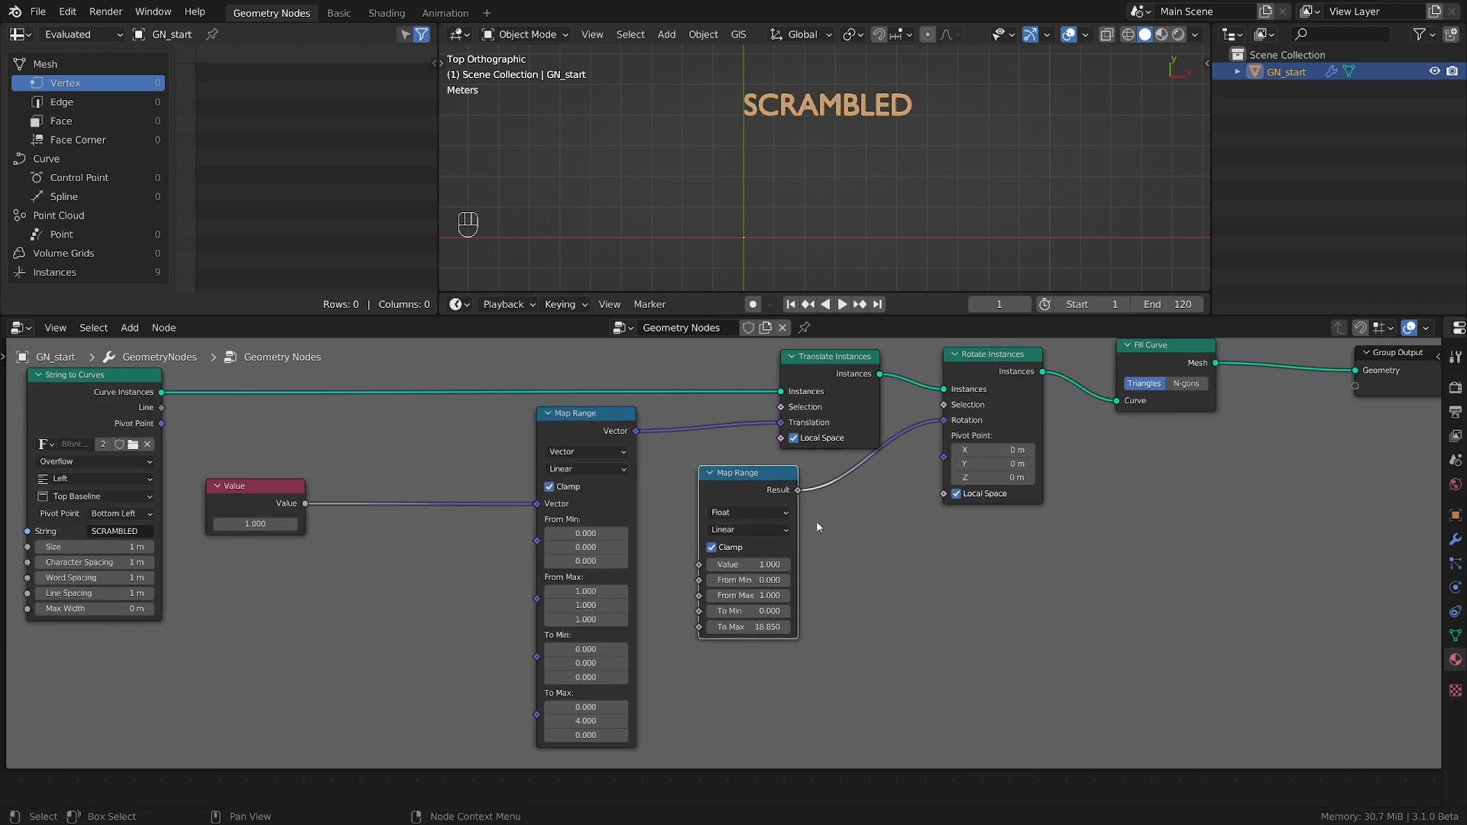
left_click_drag(770, 487, 822, 509)
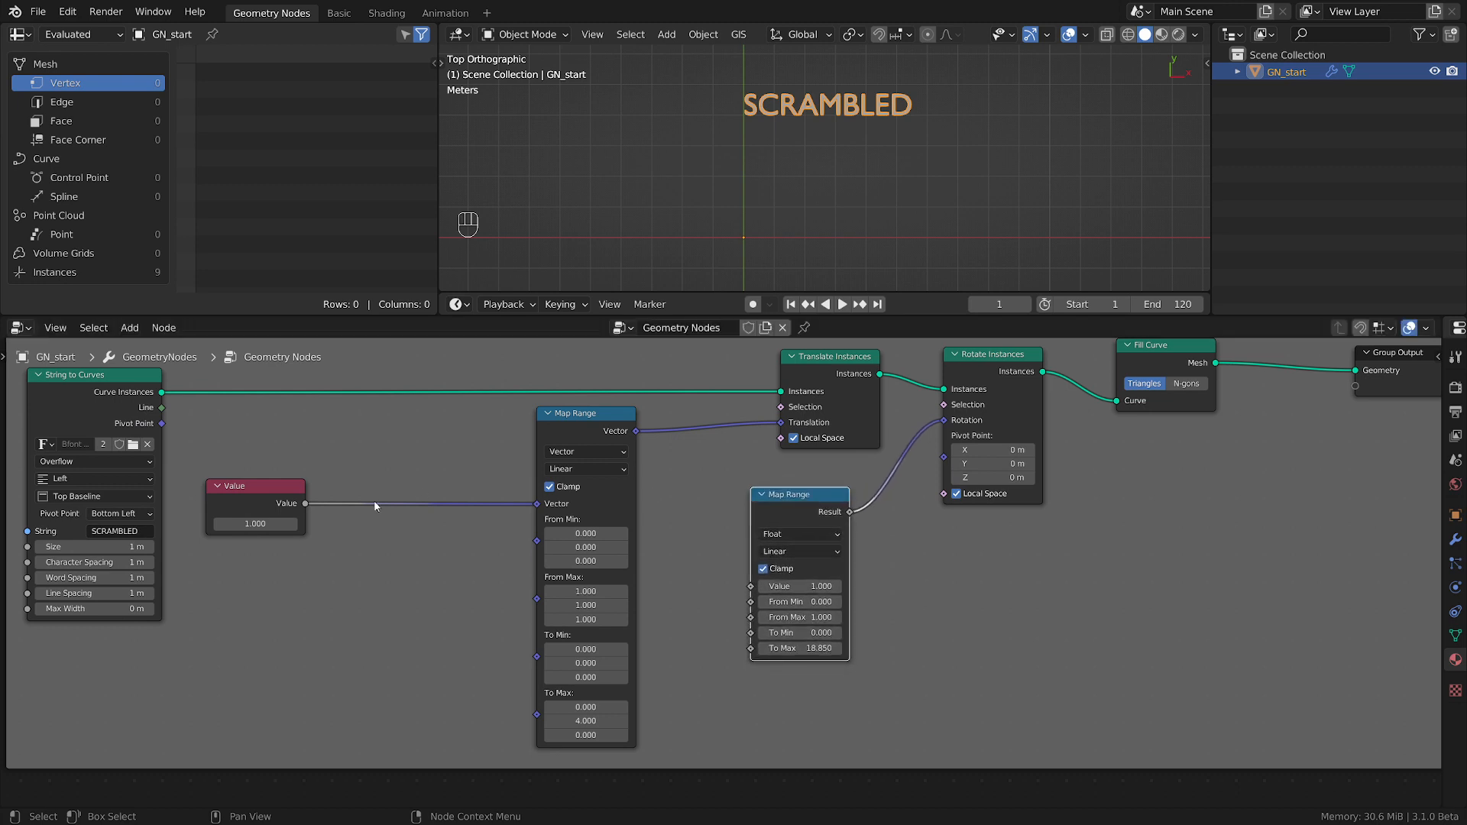
left_click_drag(309, 510, 751, 586)
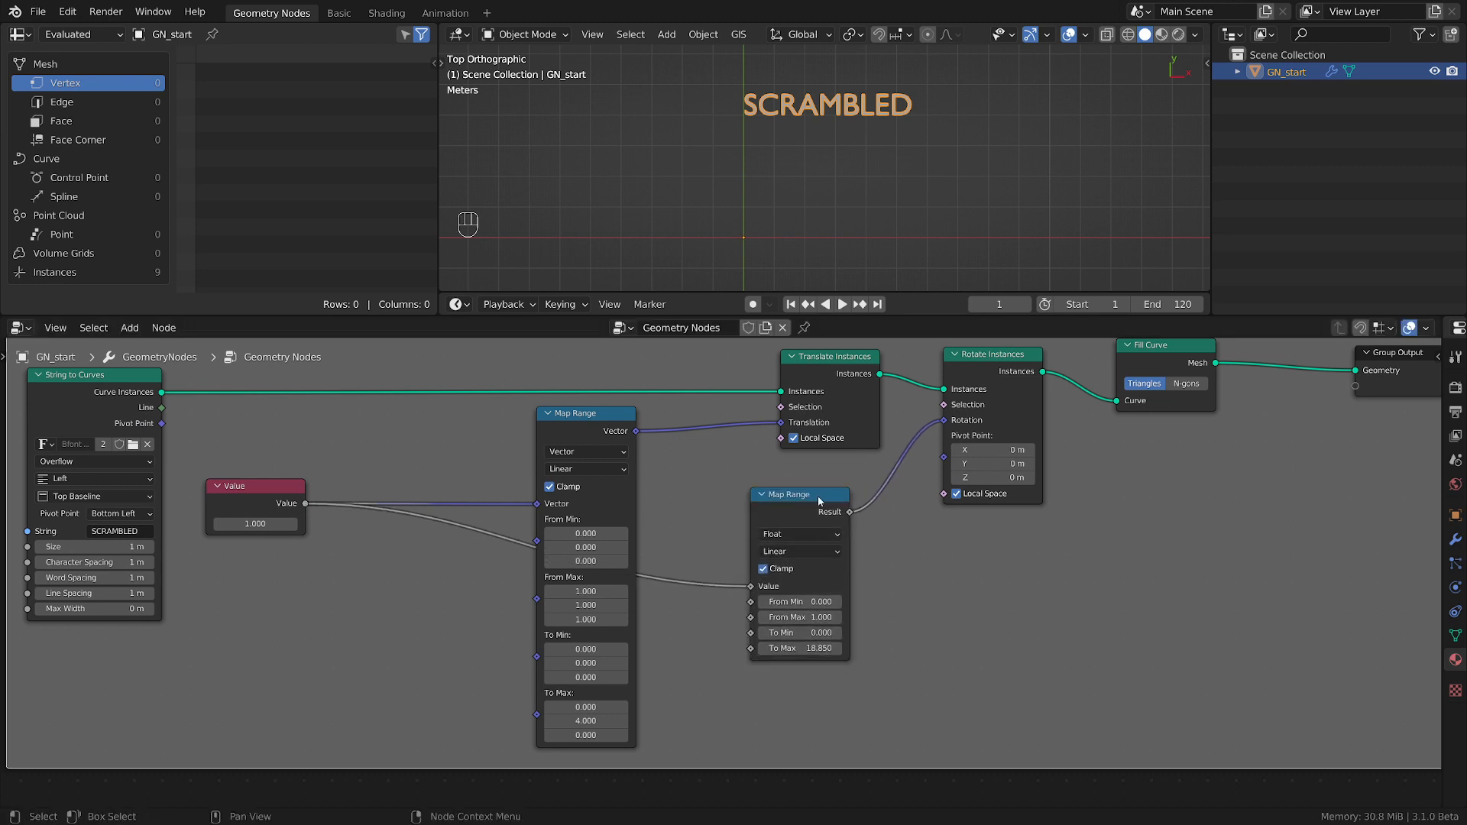
Move the Float Map Range node nearer the Vector Map Range and raise the Value node to 1.96 to preview the motion.
left_click_drag(806, 494, 770, 513)
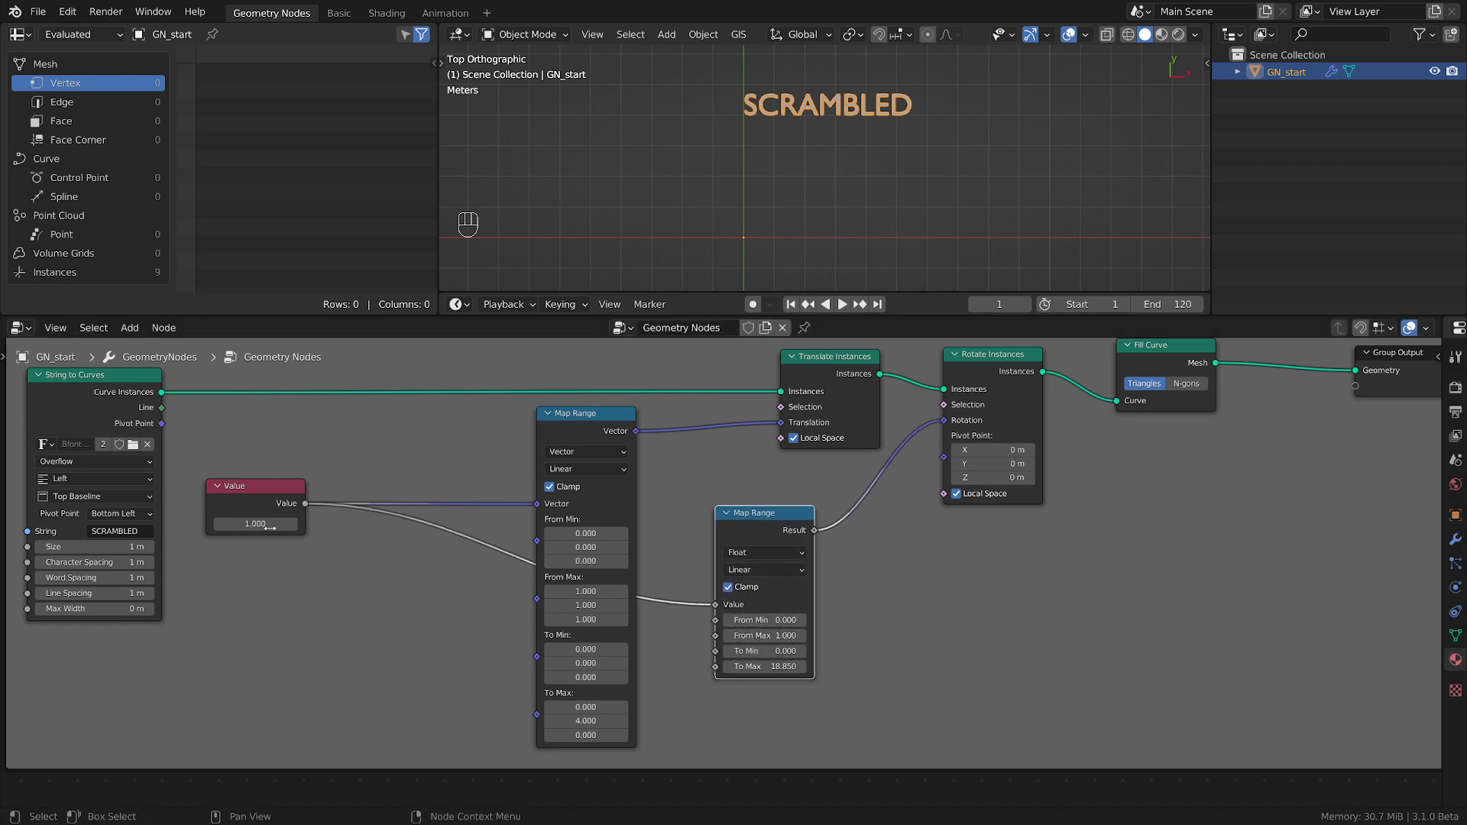
left_click_drag(255, 524, 407, 522, "shift")
scroll(775, 524, "down", 1)
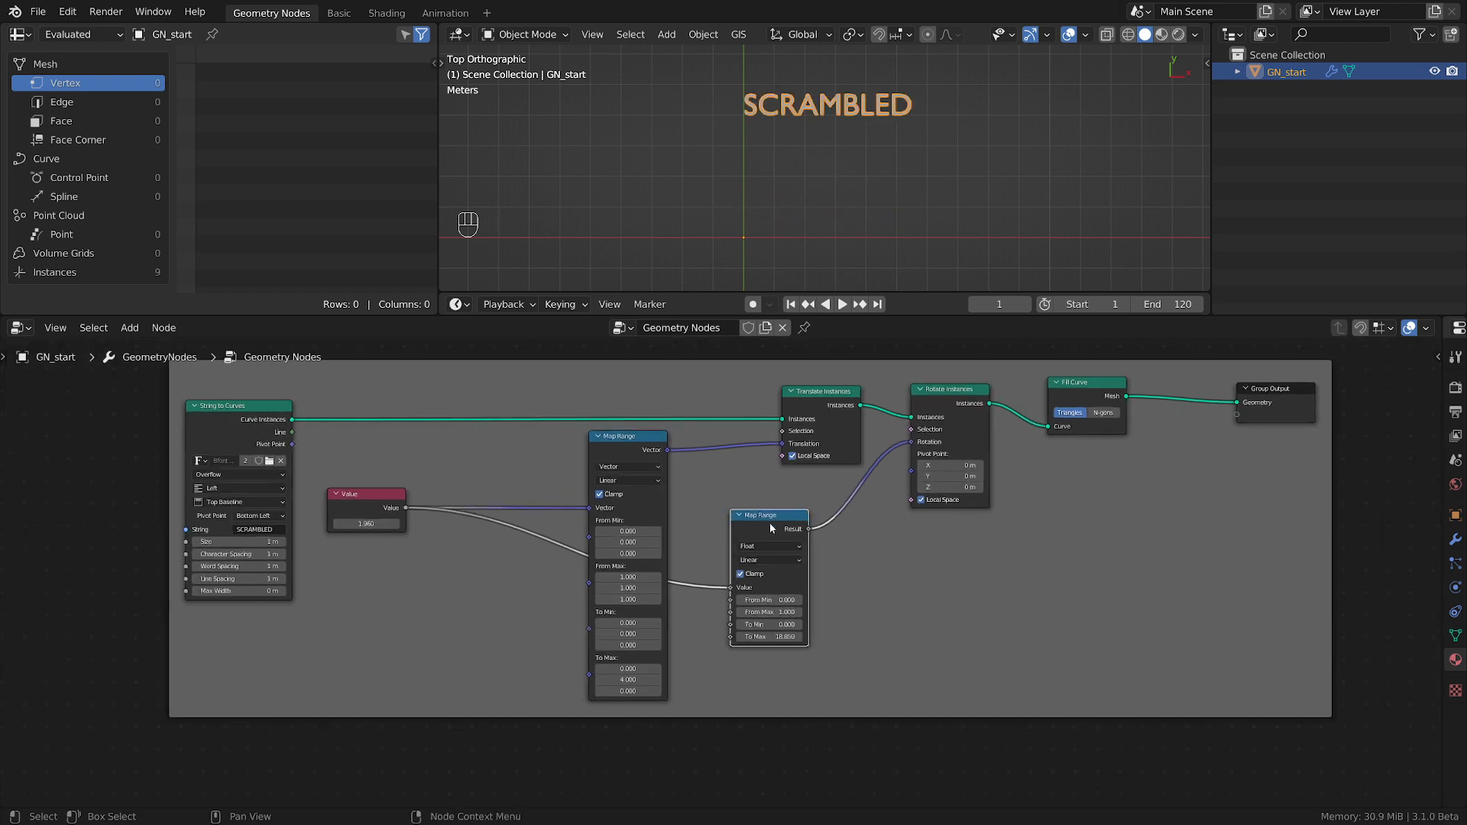
Spread the String to Curves and Value nodes away from the Map Range nodes, keeping the Float Map Range close to the Vector one.
left_click_drag(779, 518, 740, 517)
middle_click_drag(476, 600, 831, 609)
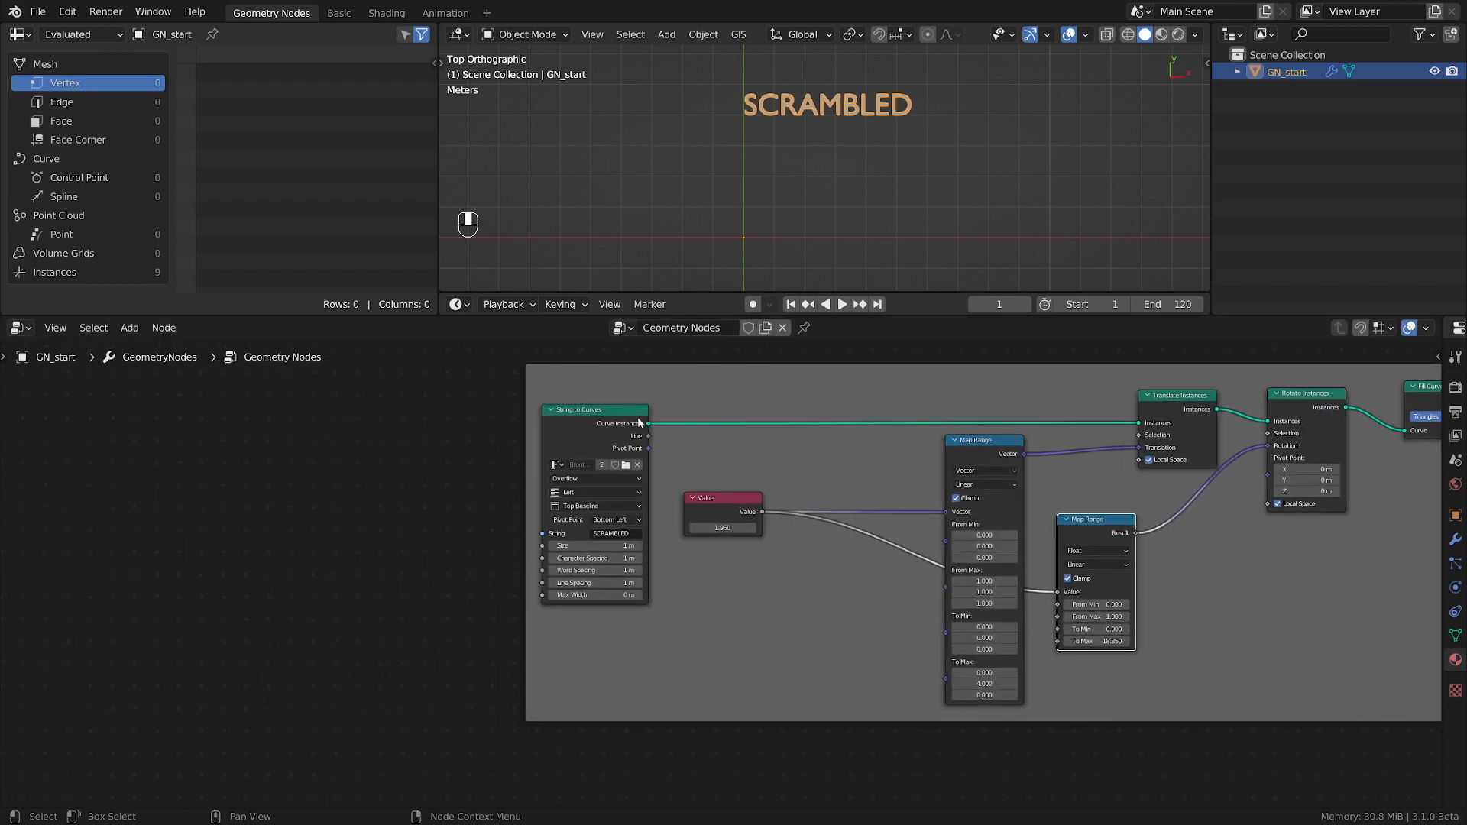
left_click(583, 426)
key("g")
left_click(365, 425)
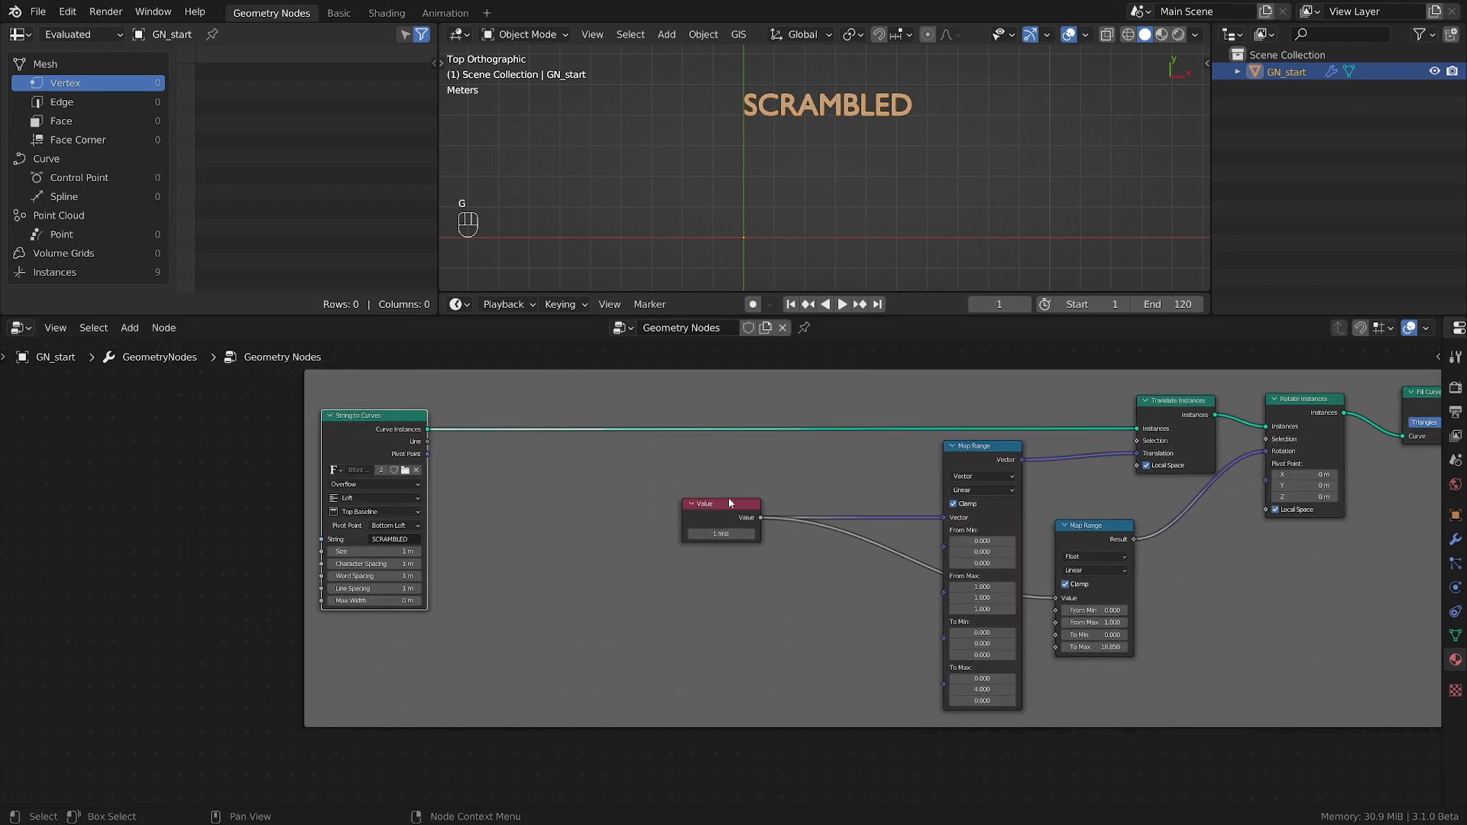
left_click(725, 505)
key("g")
left_click(529, 519)
scroll(663, 543, "up", 3)
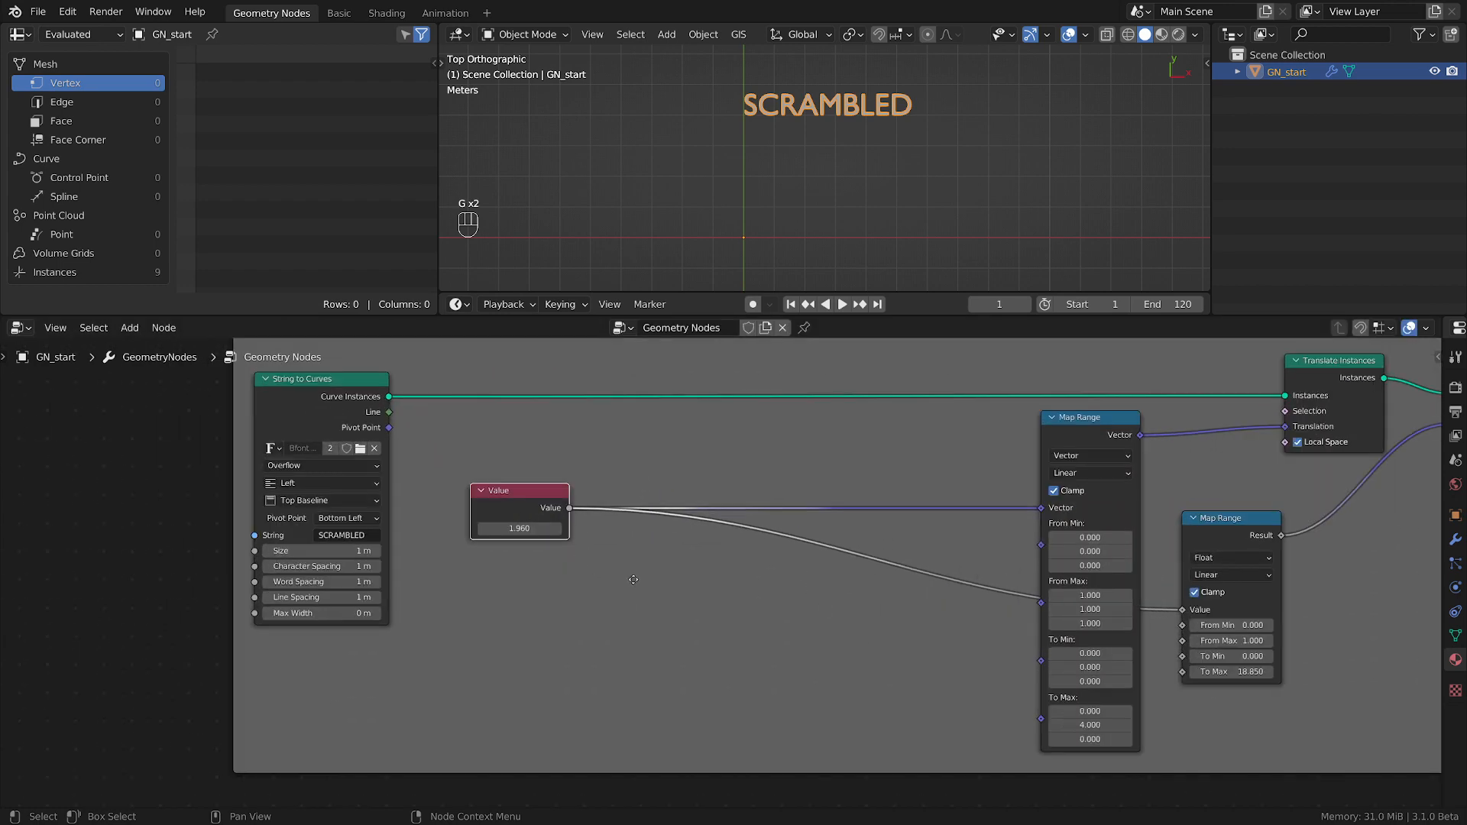
Add a Float Random Value node below the Value node.
key("shift+a")
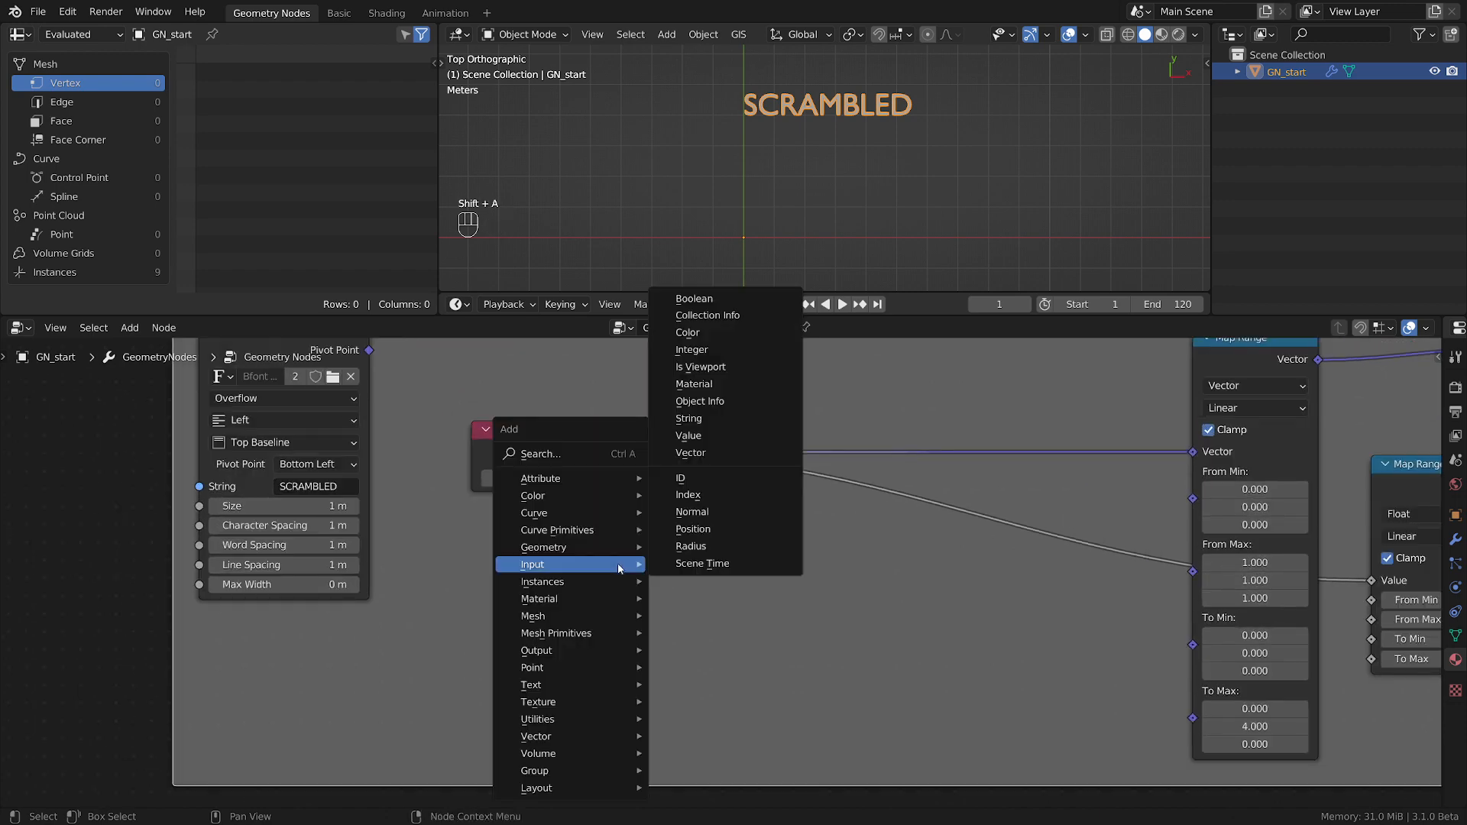
mouse_move(550, 719)
left_click(709, 683)
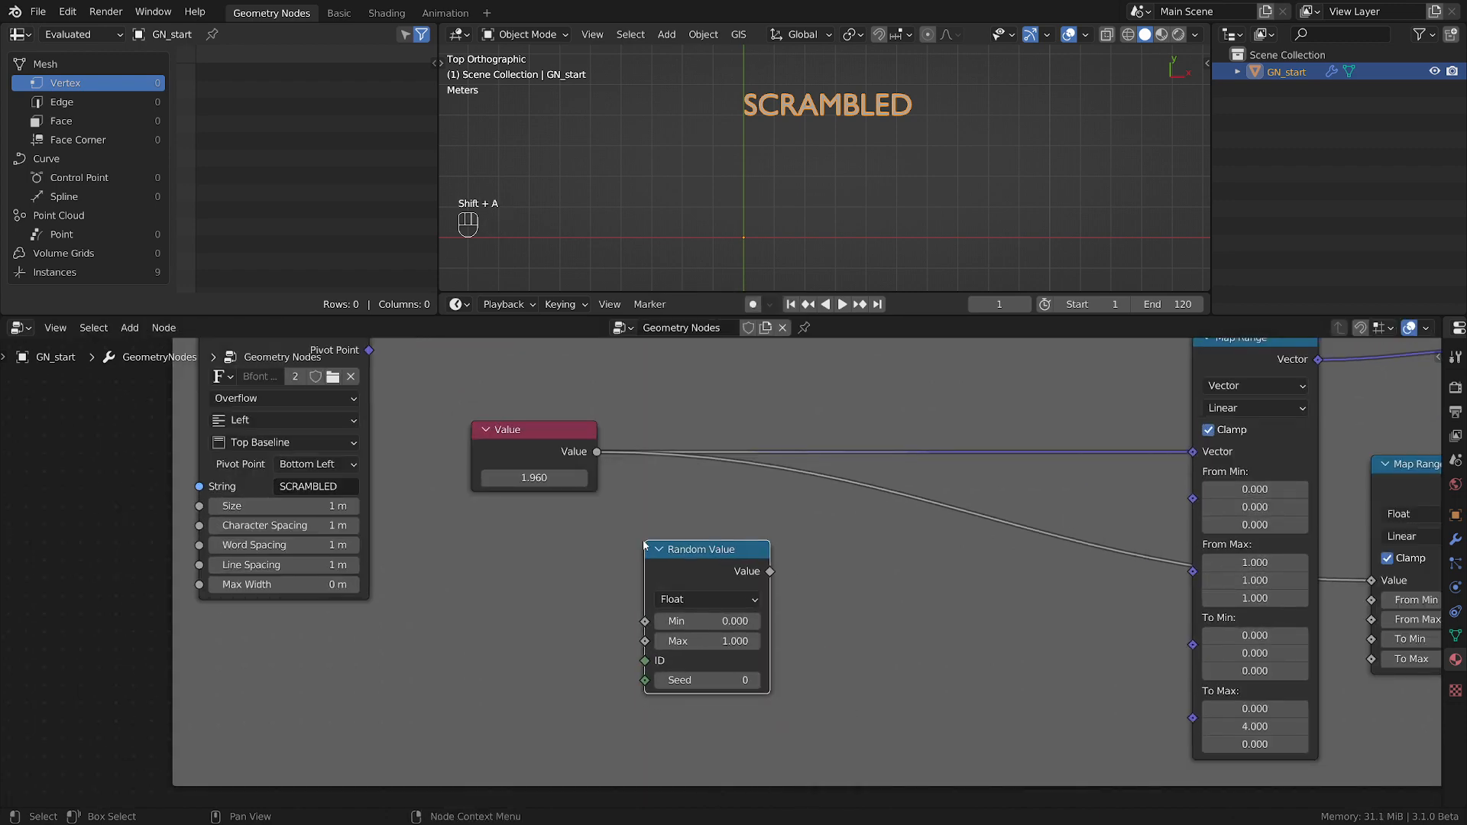
scroll(588, 653, "up", 1)
scroll(767, 531, "down", 1)
middle_click_drag(870, 543, 732, 553)
left_click(733, 554)
Add a Math node set to Add next to the Random Value node.
key("shift+a")
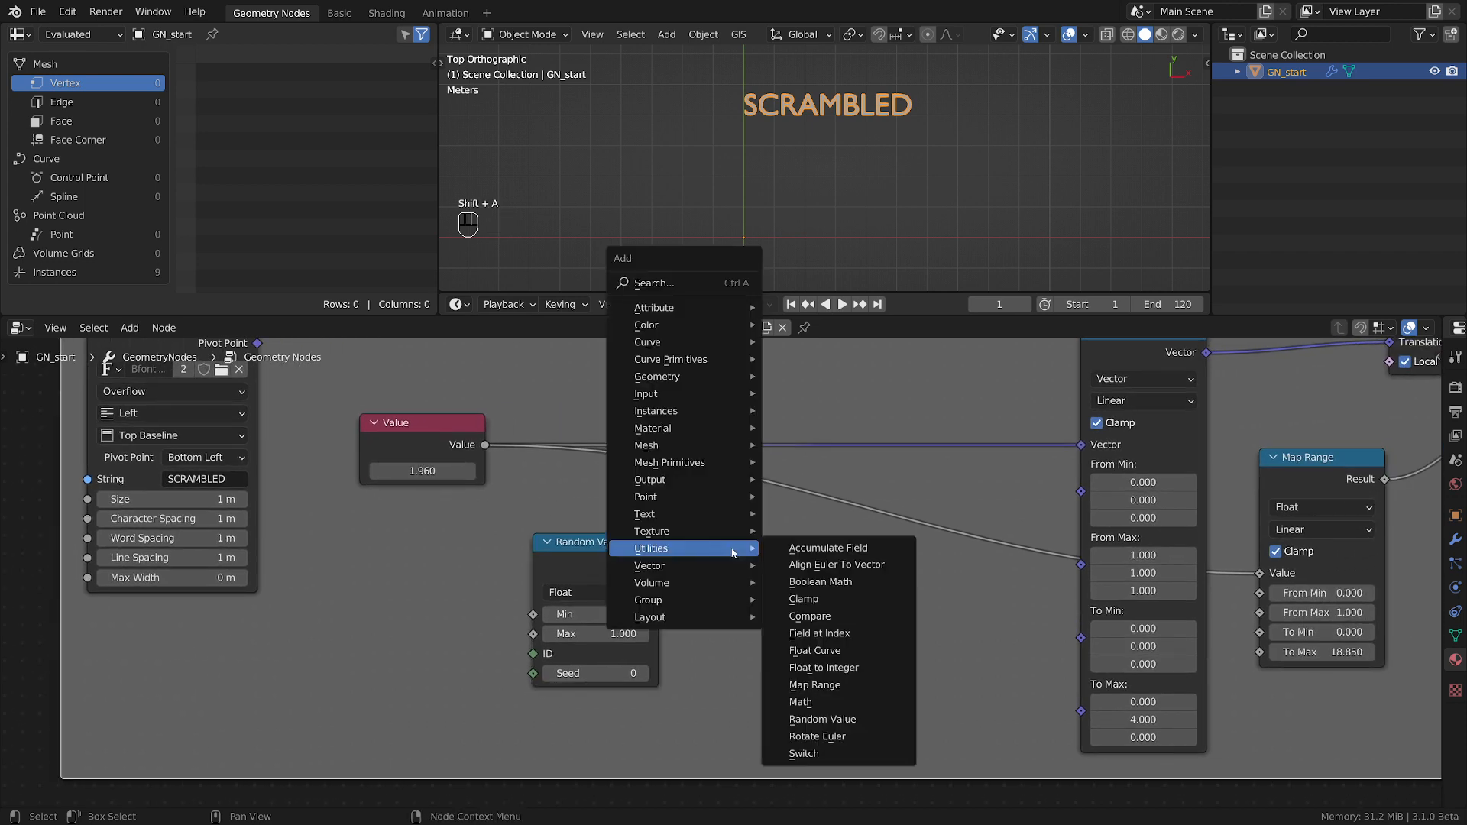
left_click(800, 701)
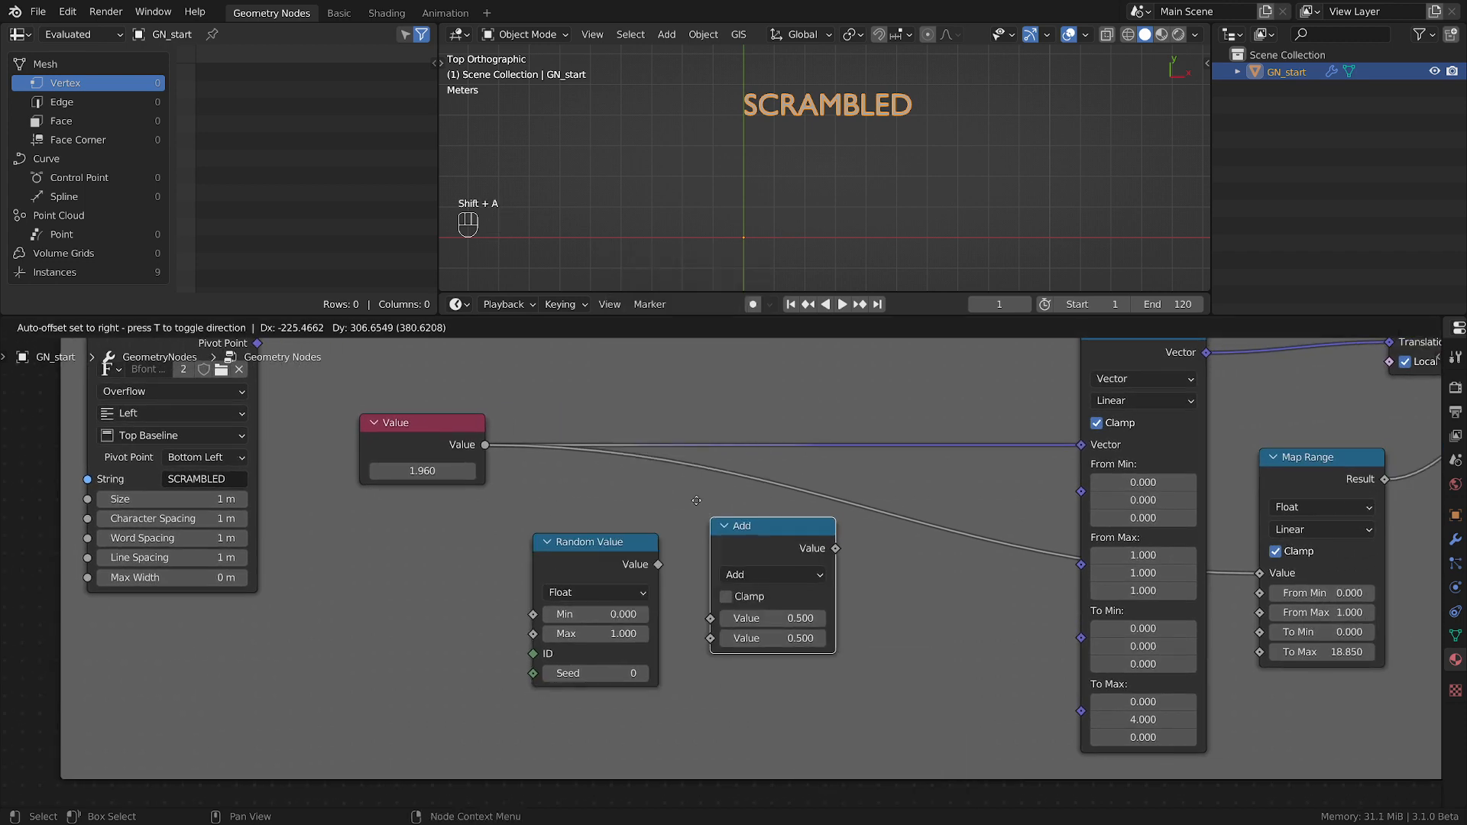
left_click(756, 535)
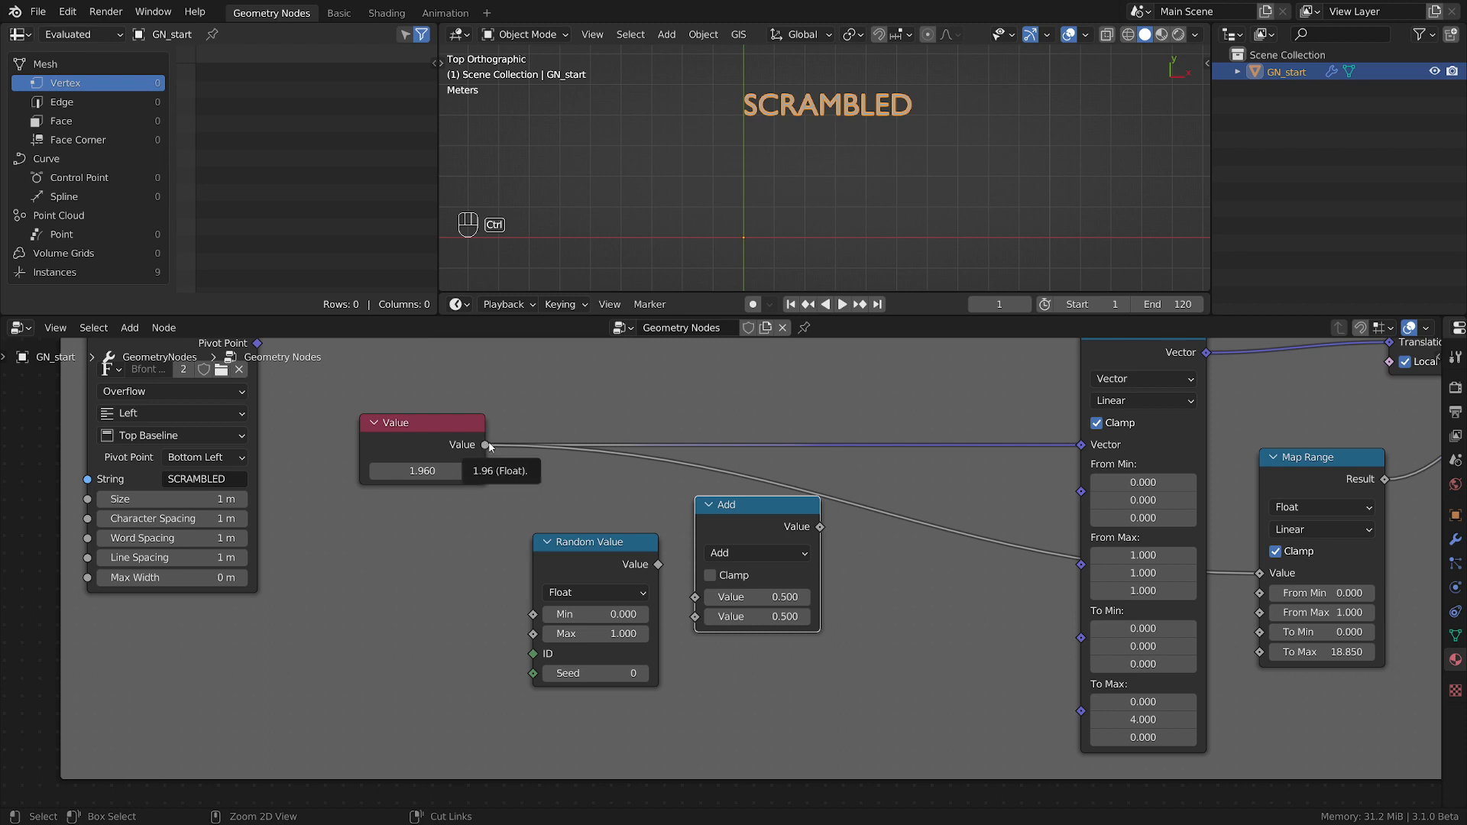
Feed the Value and Random Value outputs into the Add node and route its result to both Map Range nodes.
left_click_drag(485, 446, 821, 527, "ctrl")
left_click_drag(783, 502, 809, 419)
left_click_drag(485, 445, 722, 525)
left_click_drag(786, 441, 777, 415)
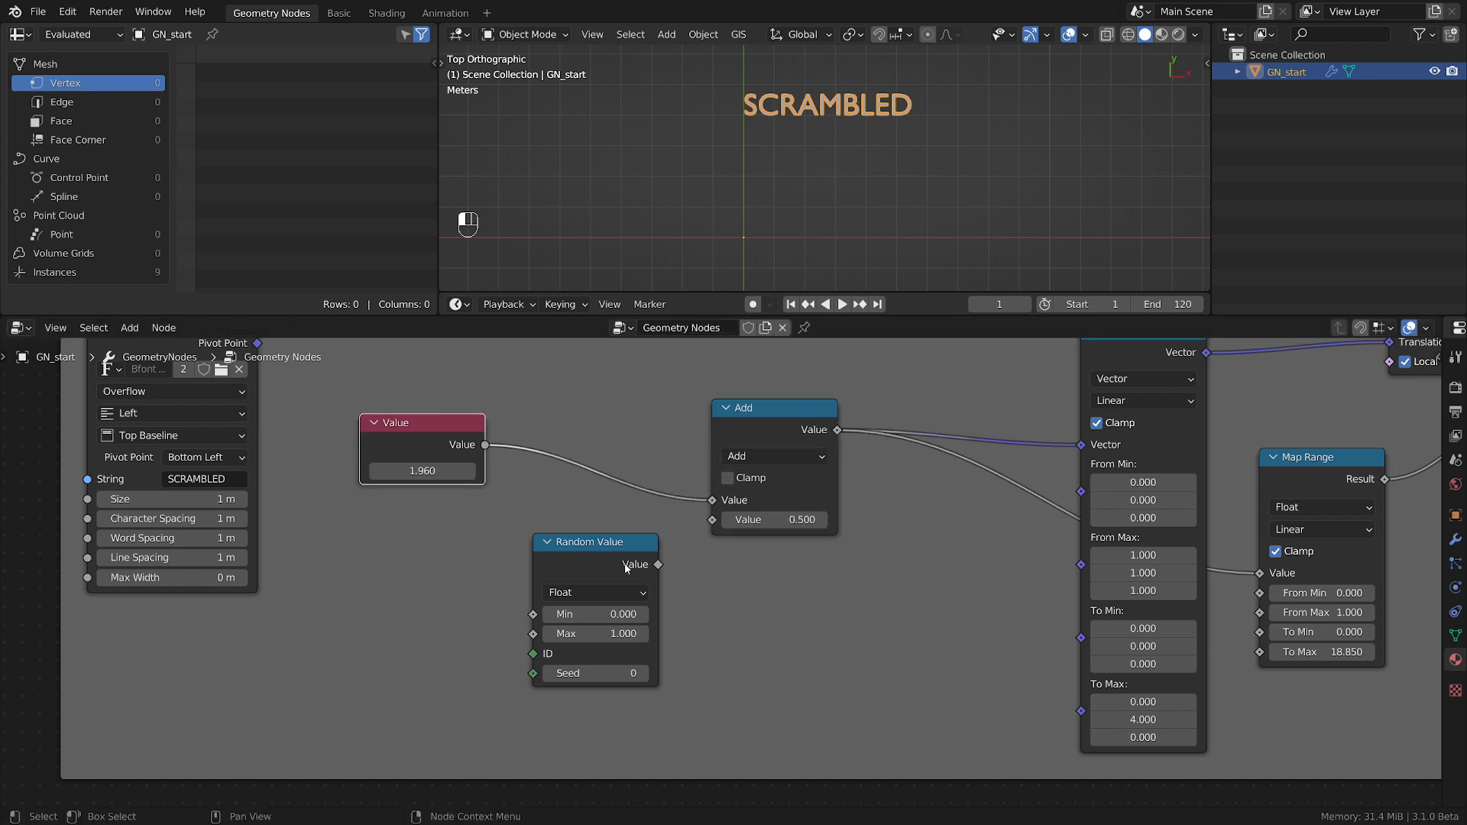
left_click_drag(653, 567, 715, 521)
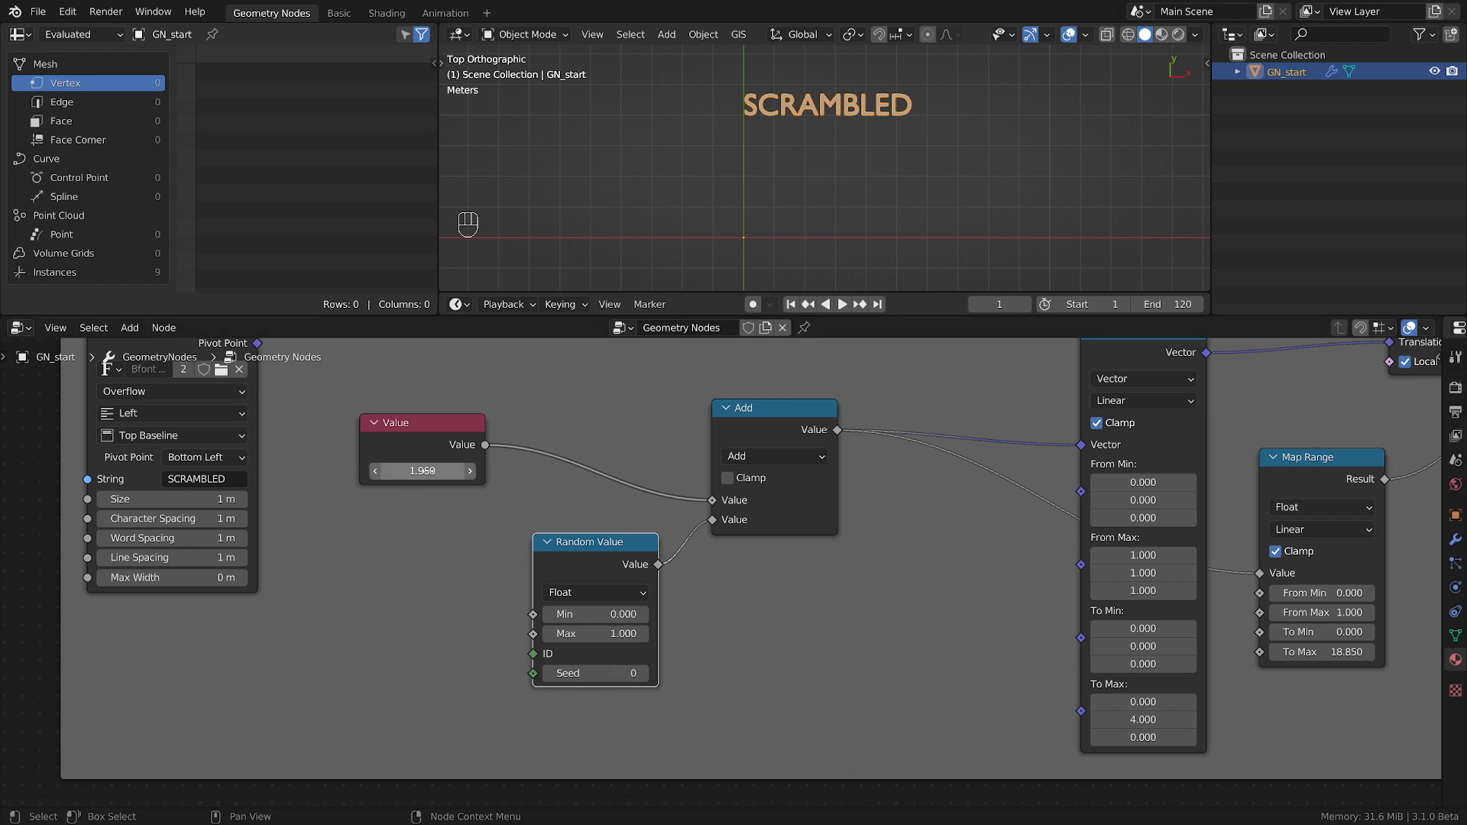
Set the Value node to 0.
left_click(429, 471)
type("0")
key("Return")
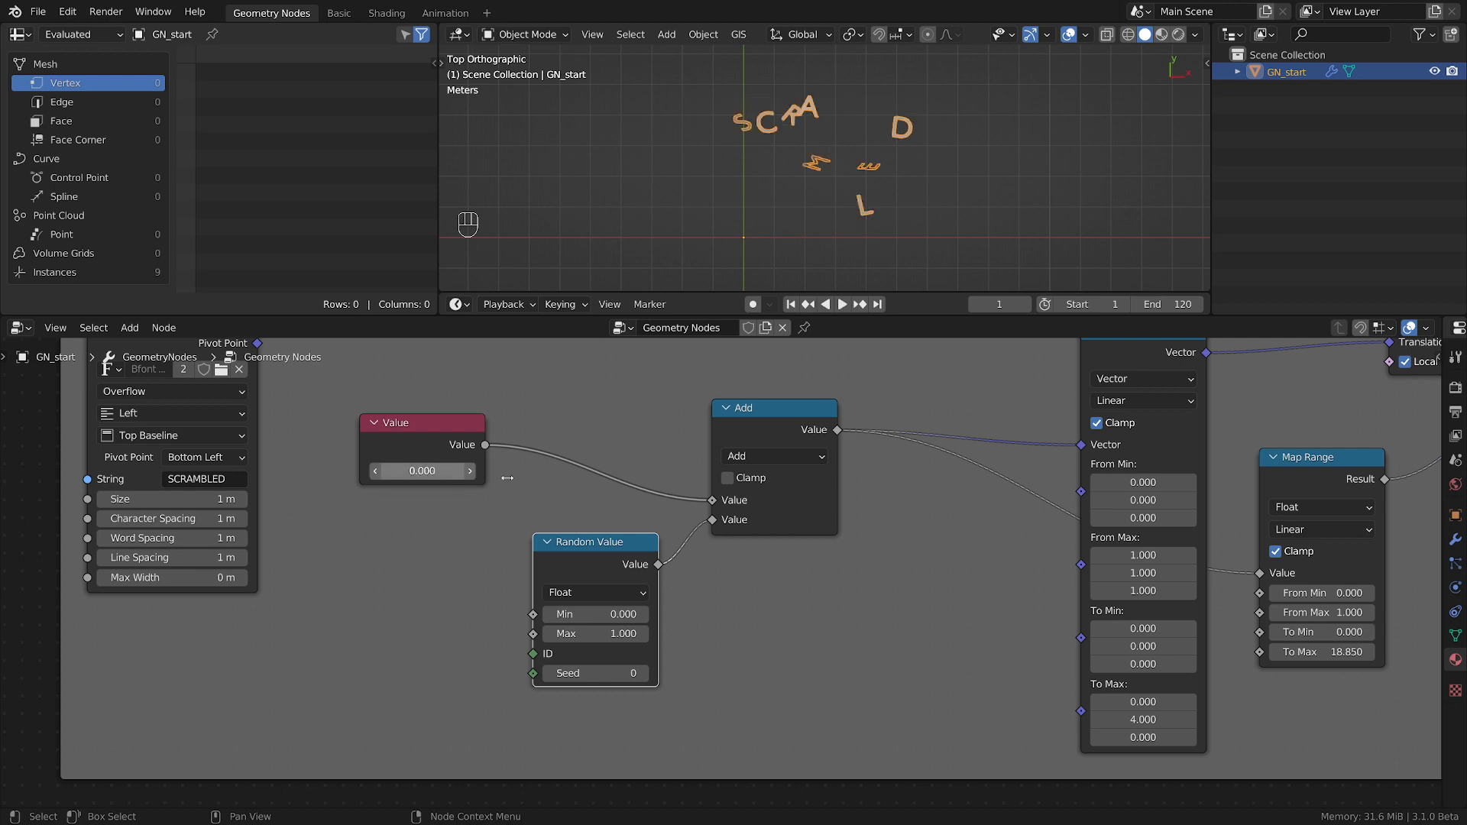
Lower the Value node until the word is unscrambled, and set it to -1.
middle_click_drag(569, 487, 675, 522)
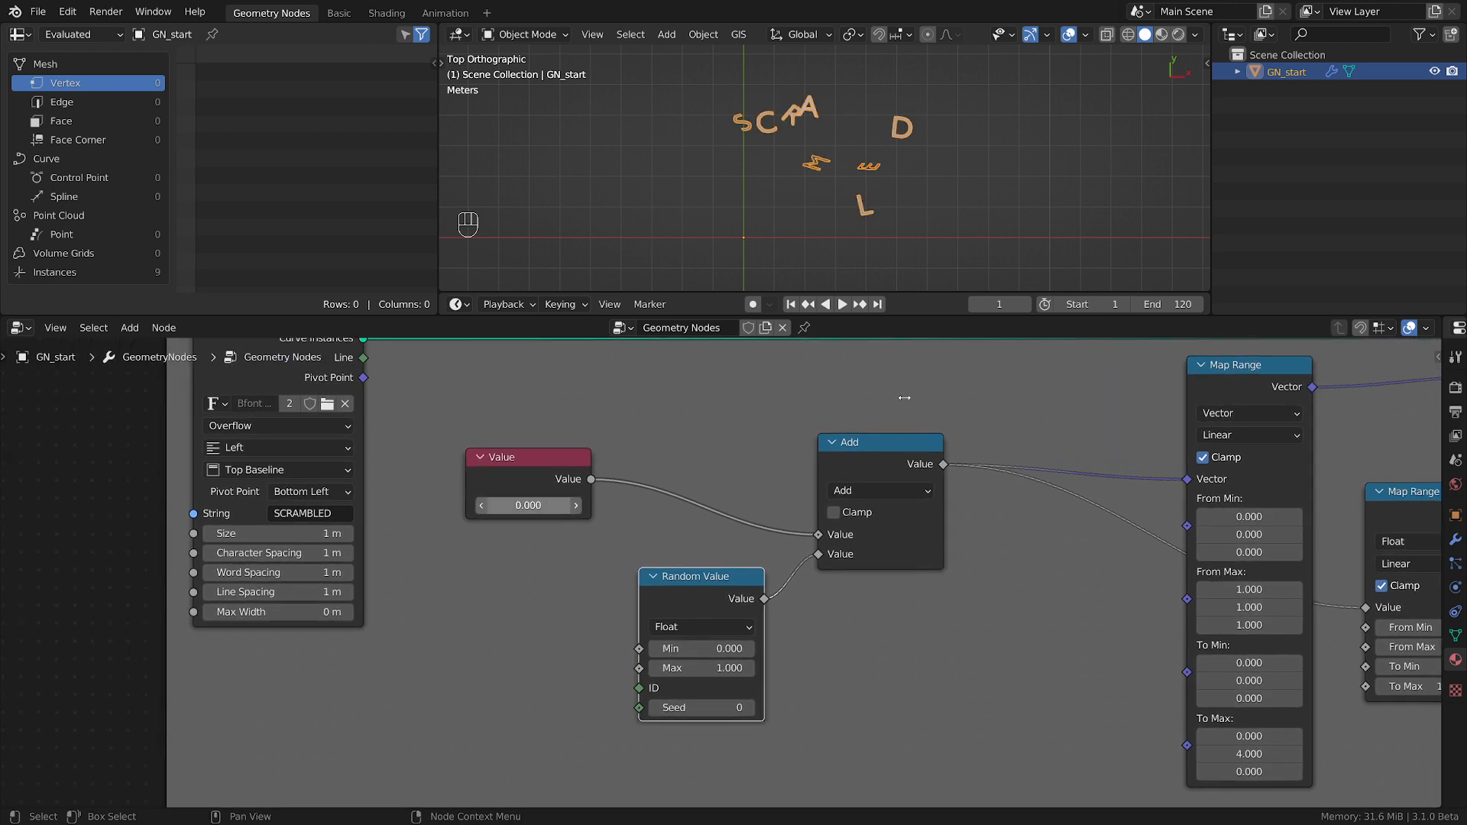
left_click_drag(556, 504, 542, 505)
left_click(542, 505)
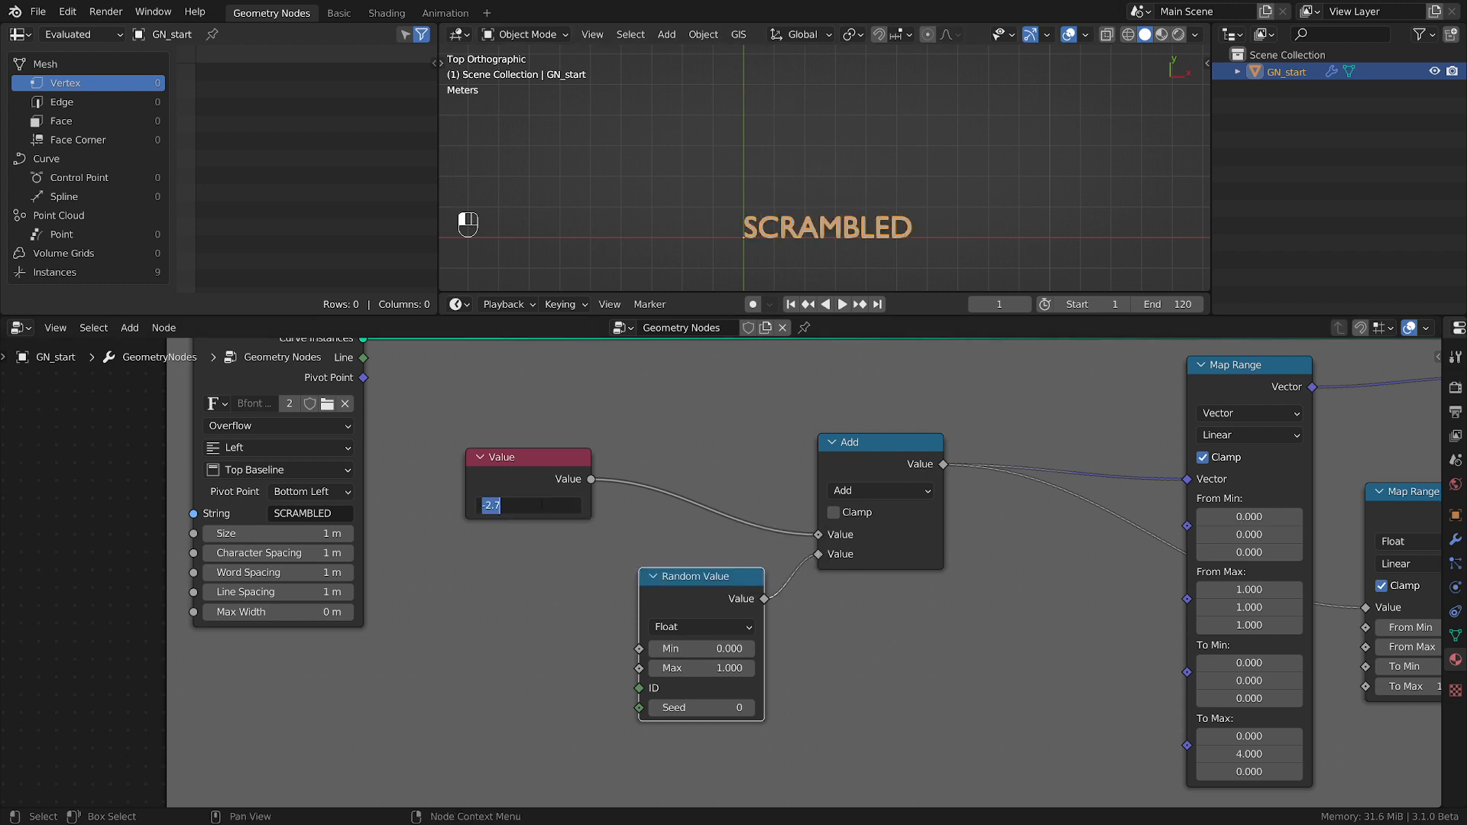
key("BackSpace")
type("-1")
key("Return")
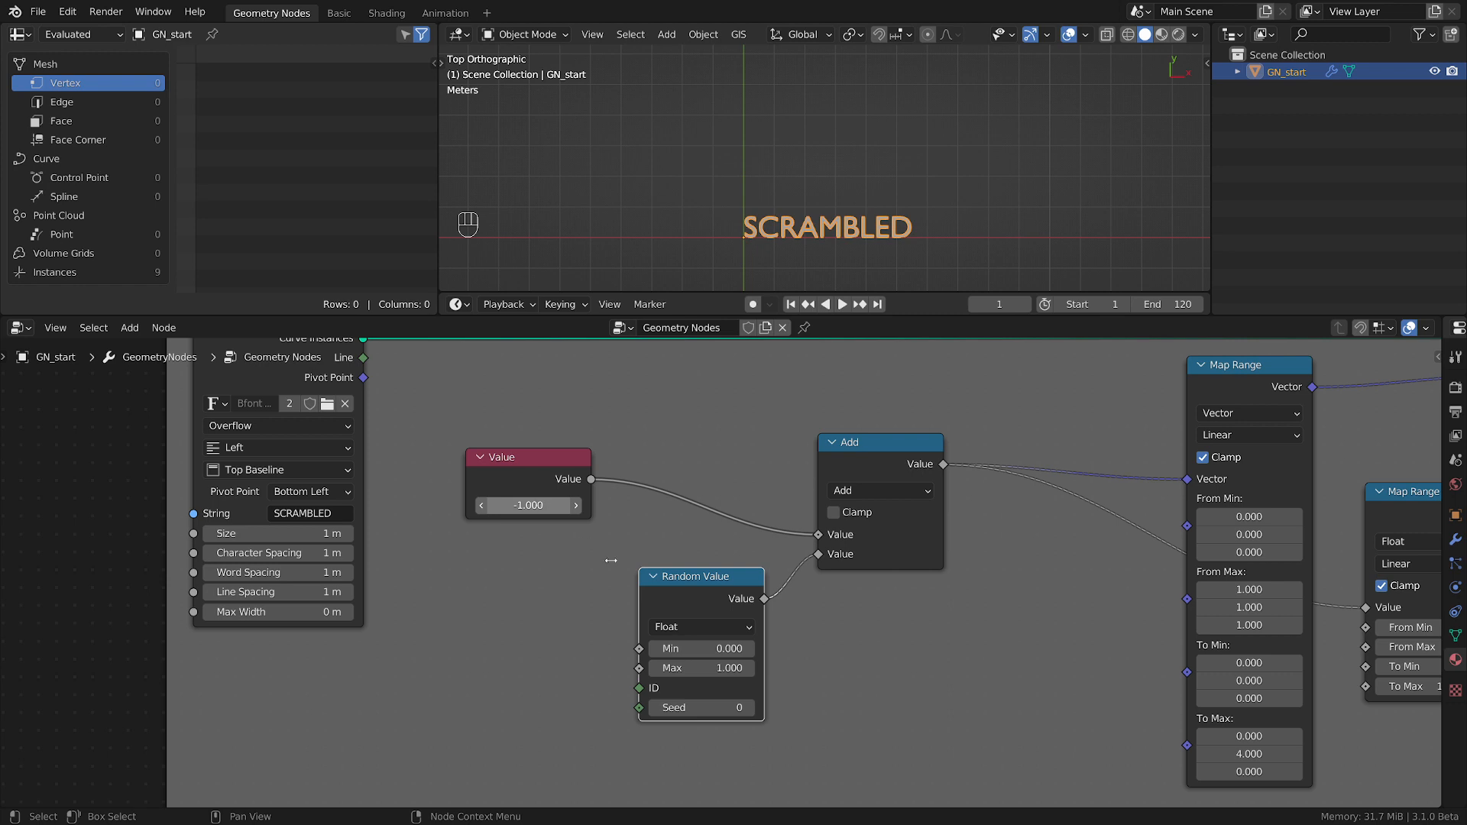
scroll(741, 693, "up", 2)
left_click_drag(704, 580, 676, 571)
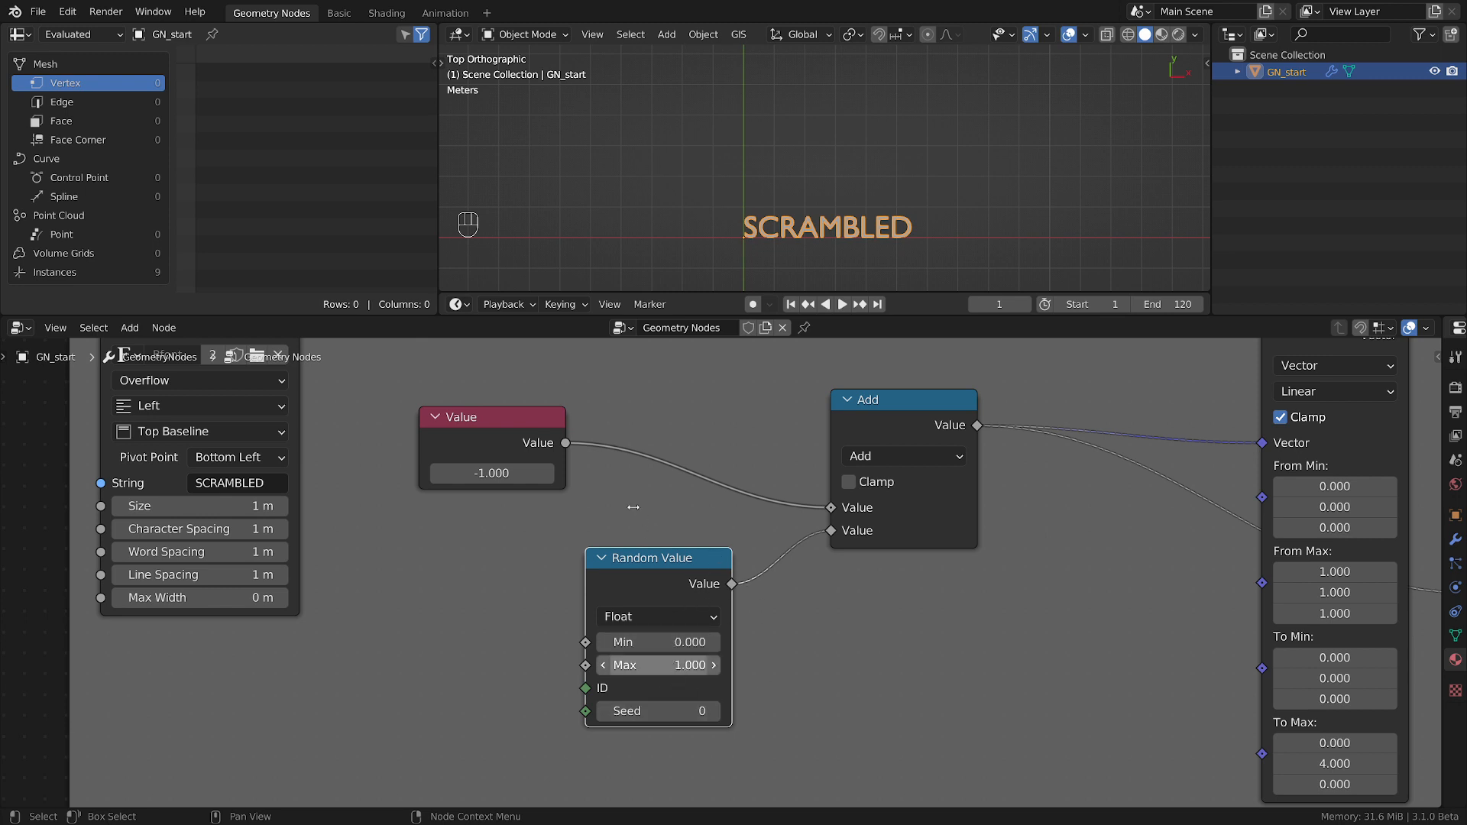
Raise the Value node to -0.84 to preview the first letters moving, and return it to -1.
mouse_move(489, 473)
left_mouse_down("shift")
mouse_move(596, 473)
mouse_move(511, 484)
left_mouse_up("shift")
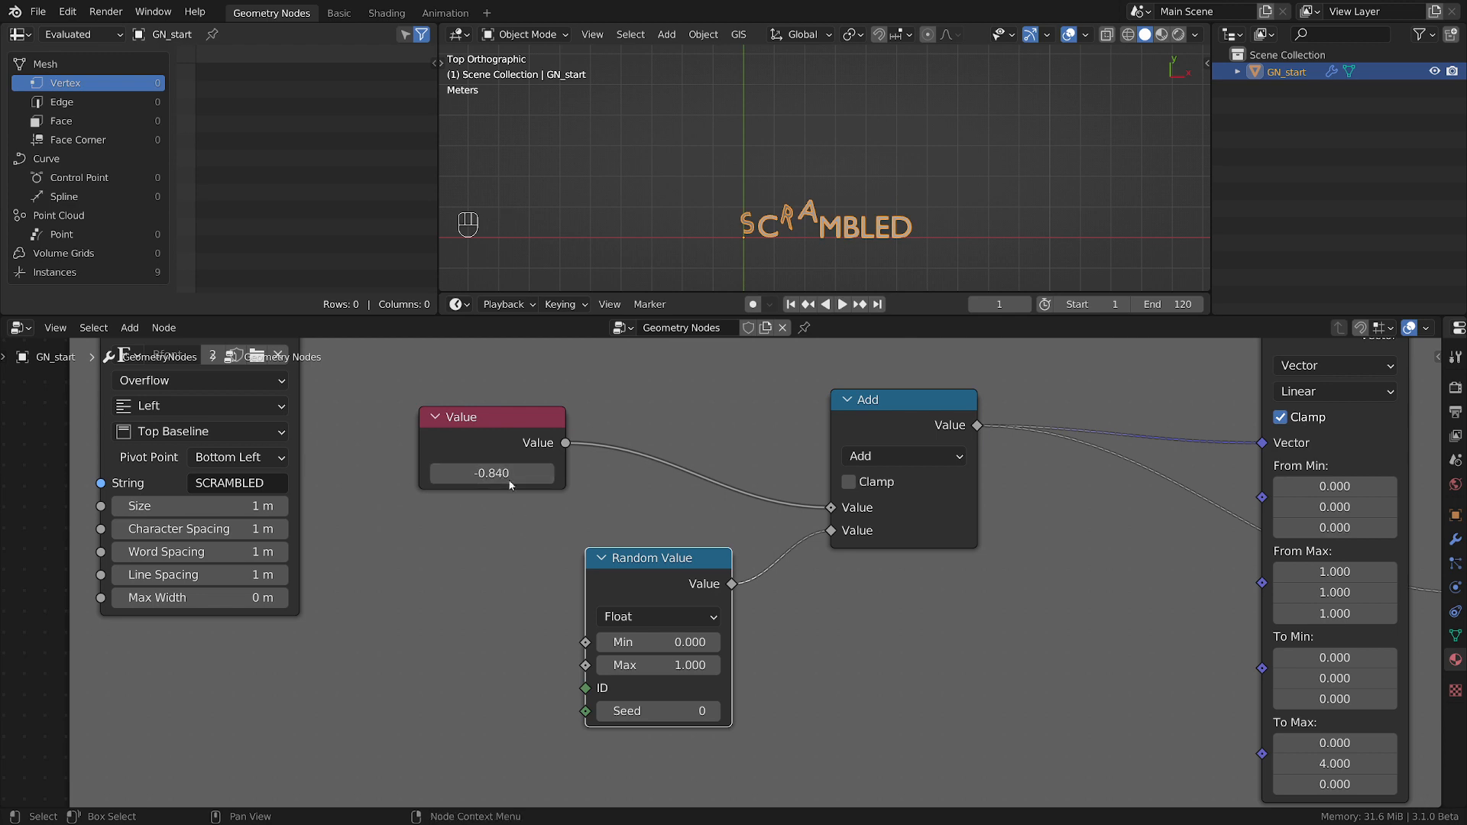
left_click(510, 479)
type("-1")
key("Return")
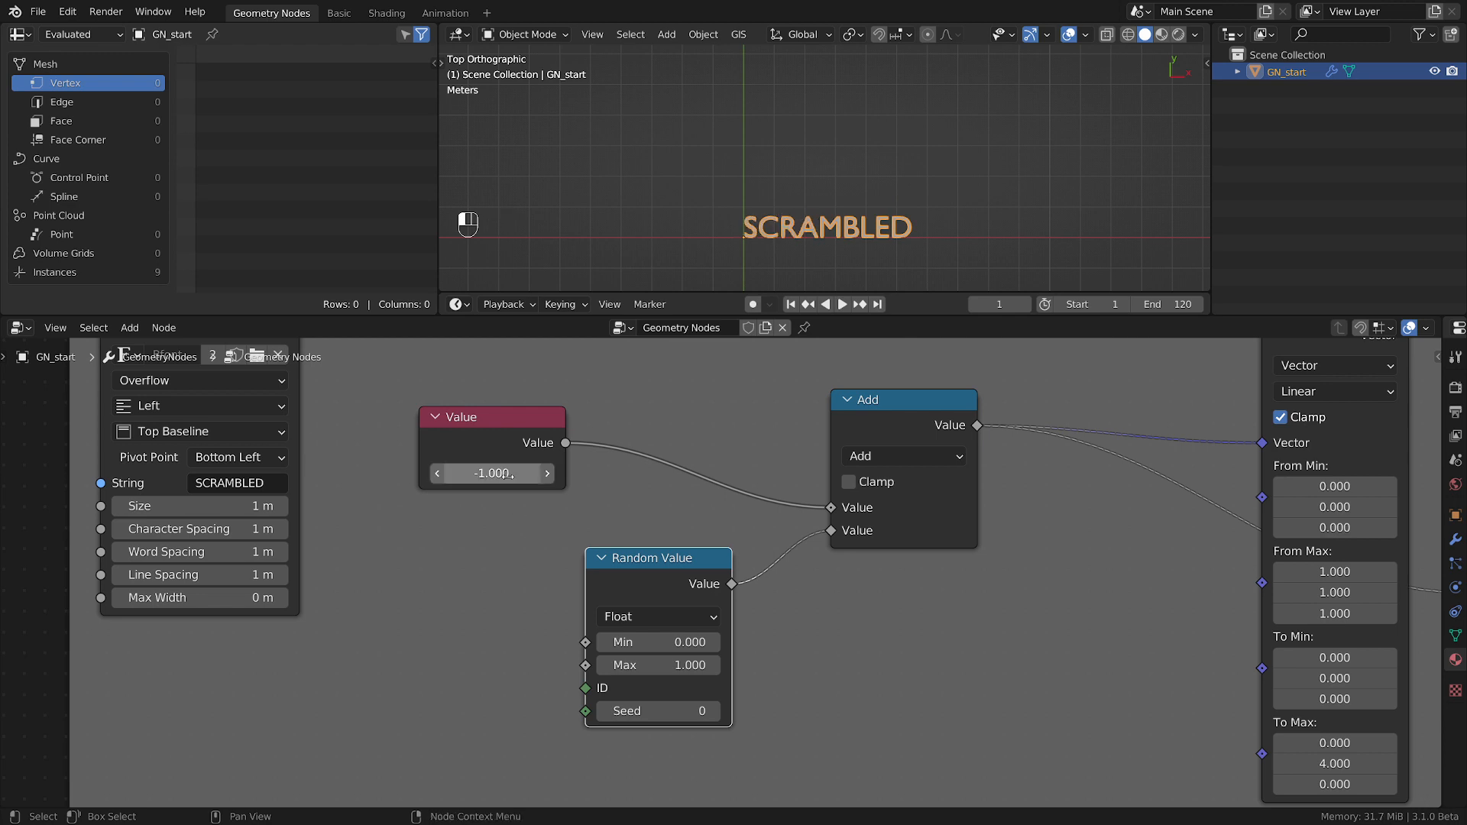
Stack the Random Value node under the Value node, farther away from the Add node.
left_click_drag(657, 557, 622, 559)
left_click_drag(517, 422, 485, 445)
left_click_drag(655, 582, 501, 571)
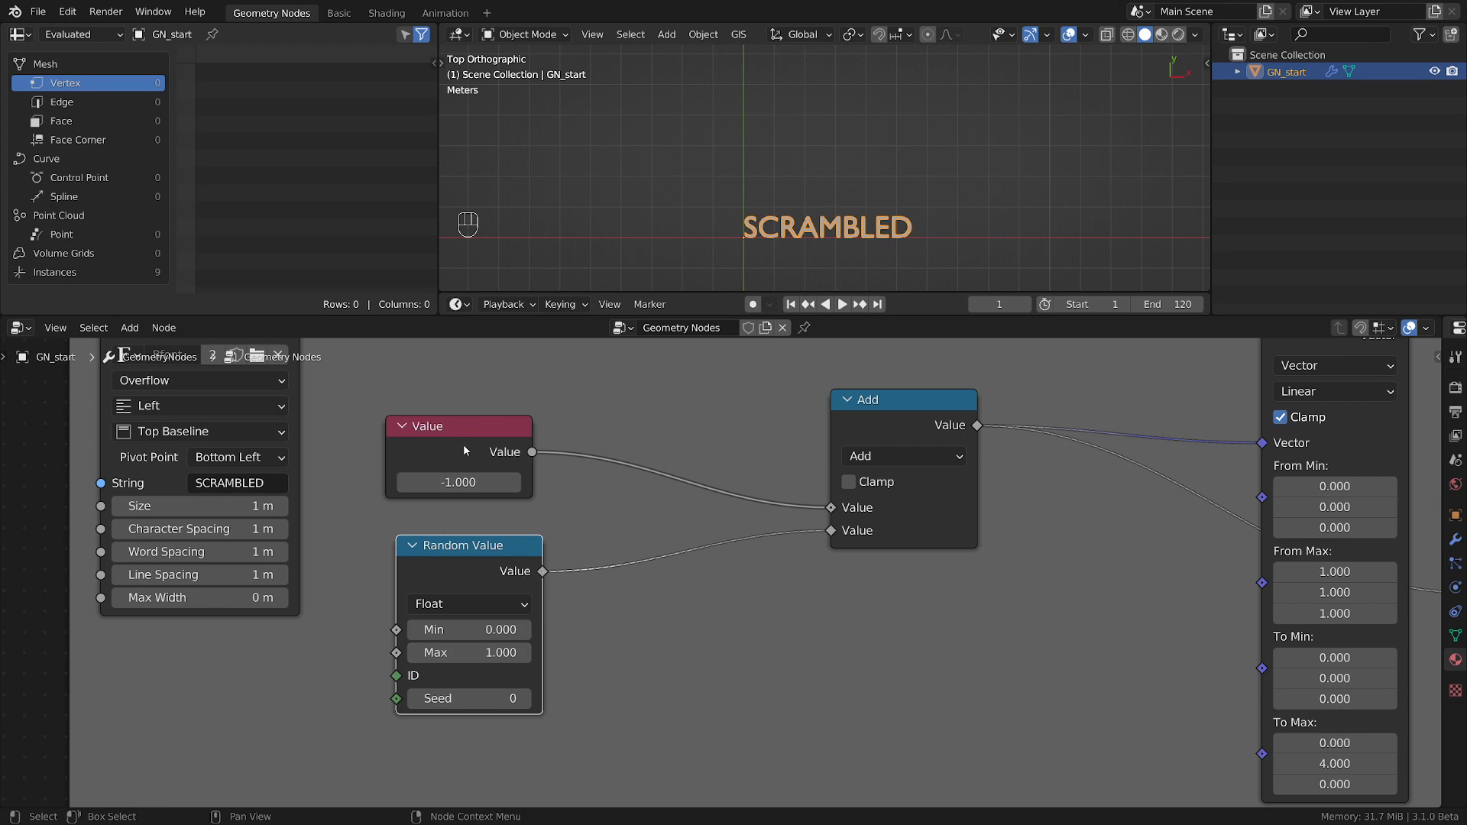
left_click_drag(887, 408, 873, 407)
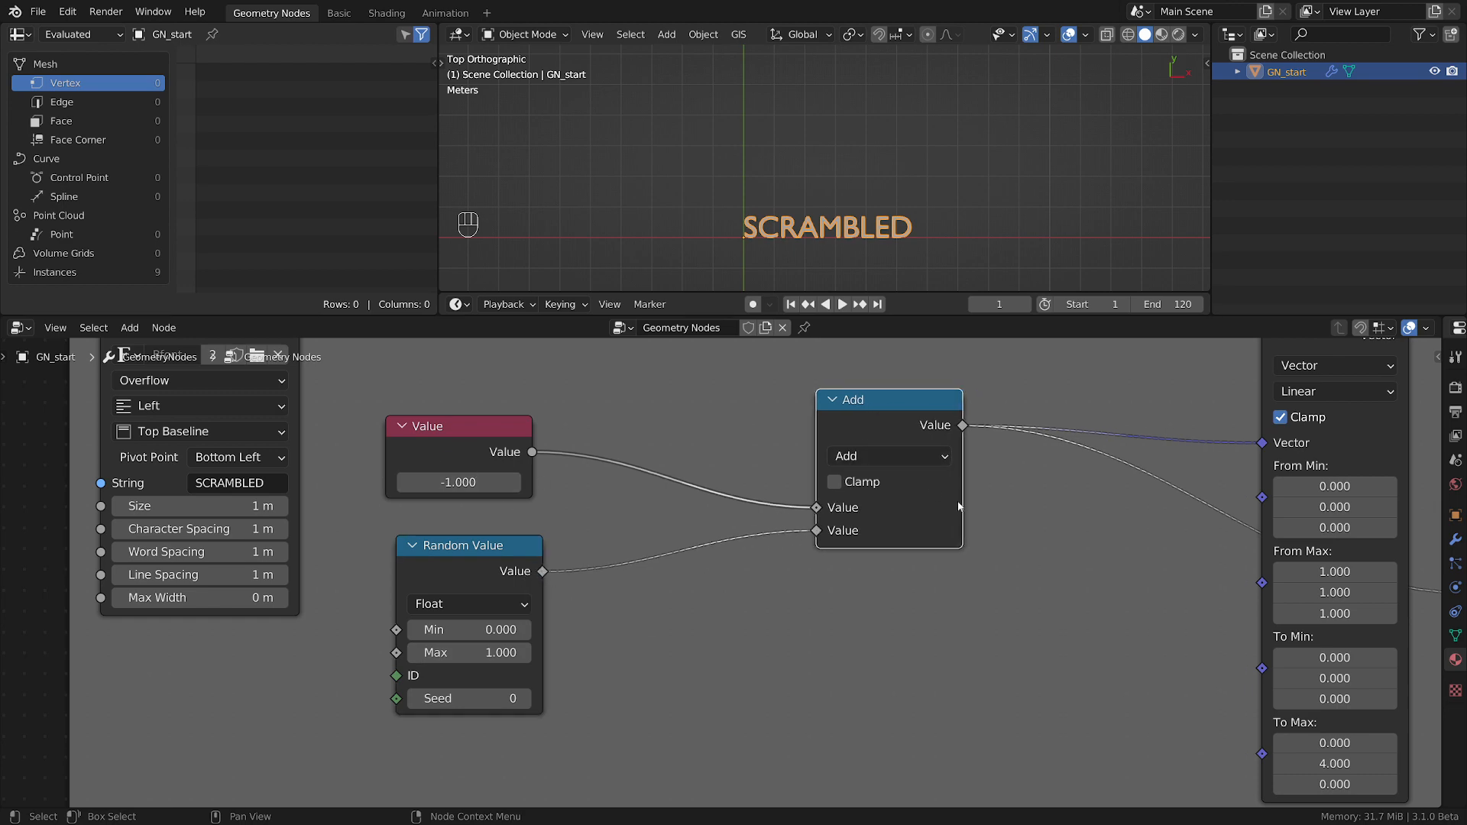
middle_click_drag(1031, 530, 709, 564)
scroll(709, 564, "down", 2)
middle_click_drag(359, 648, 595, 654)
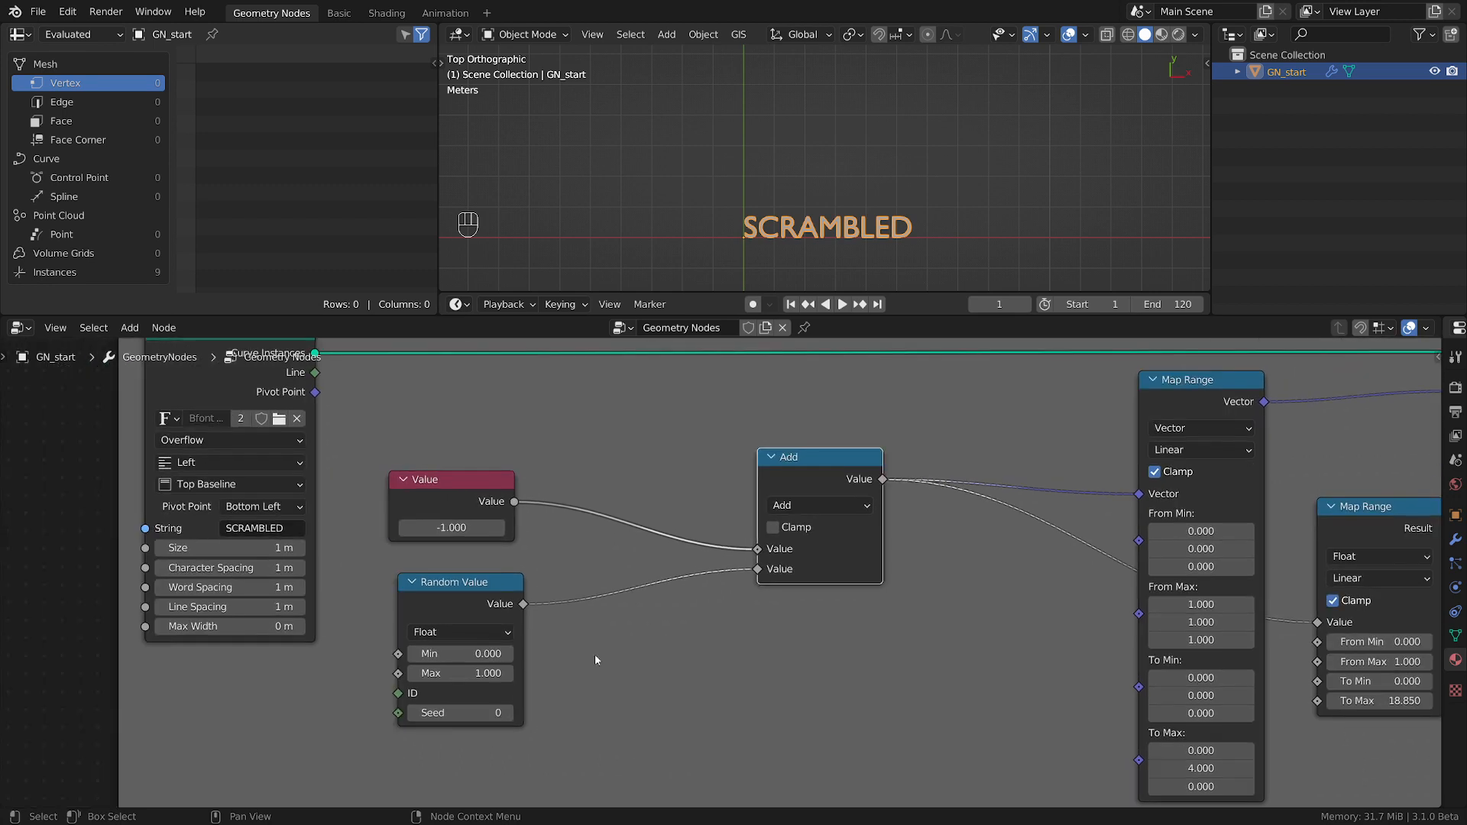
Scrub the Value node upward to preview the scramble, and set it to 1.
left_click_drag(451, 527, 581, 527, "shift")
left_click(448, 527)
type("1")
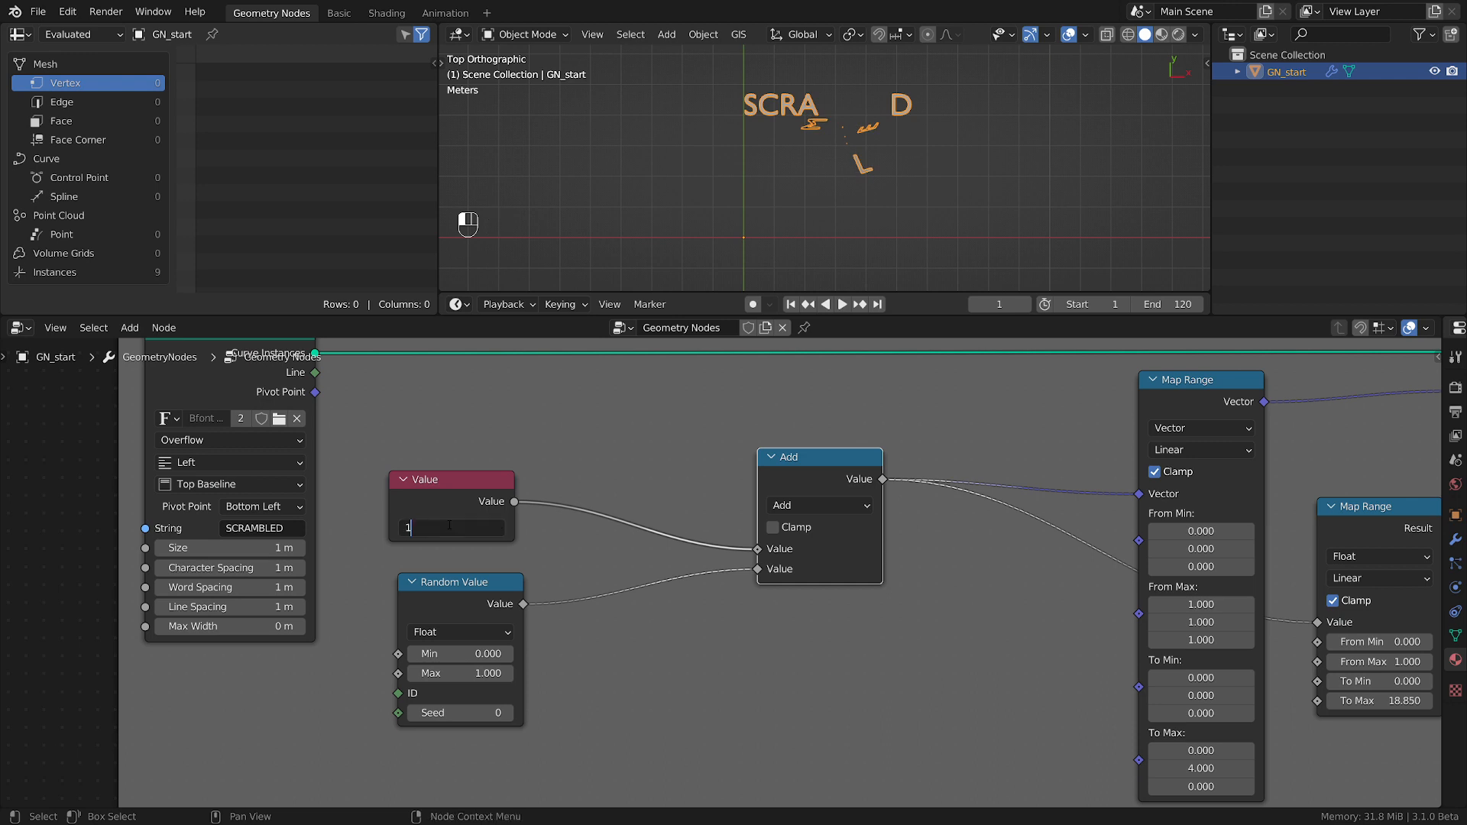
key("Return")
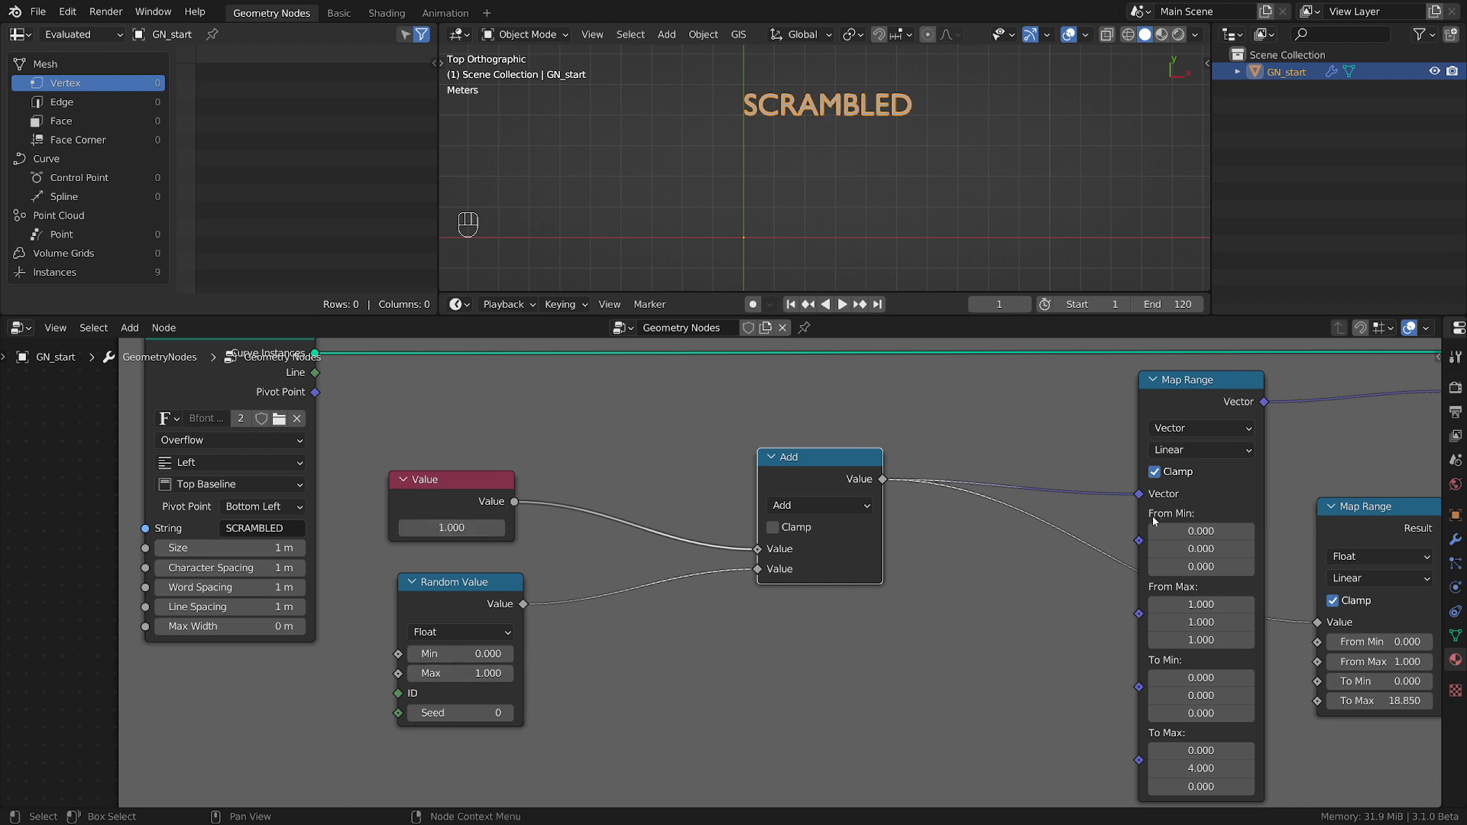
Try the Vector Map Range without Clamp while varying the Value node, then restore Clamp and the value of 1.
middle_click_drag(1154, 520, 802, 510)
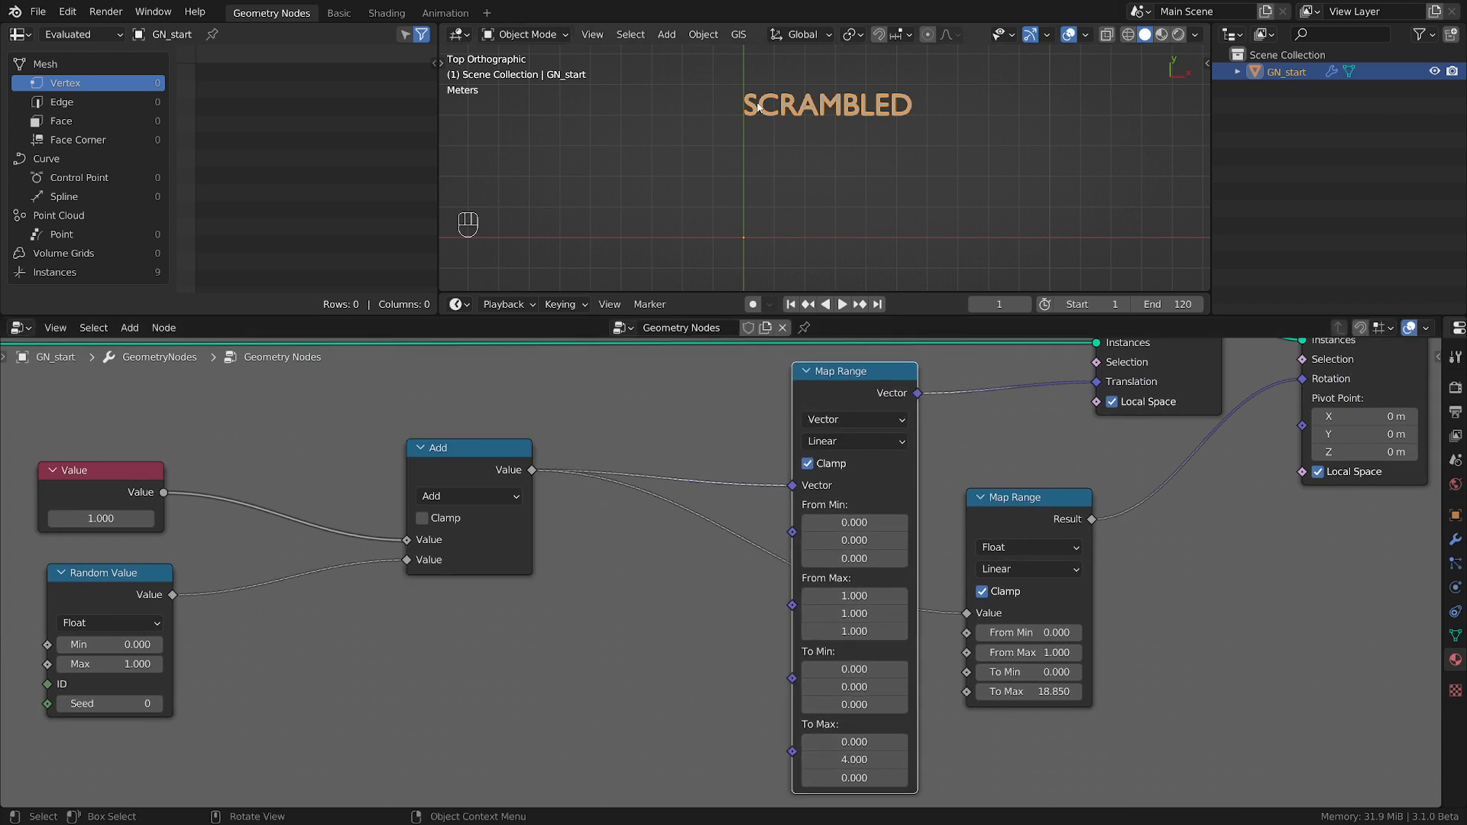
left_click(815, 464)
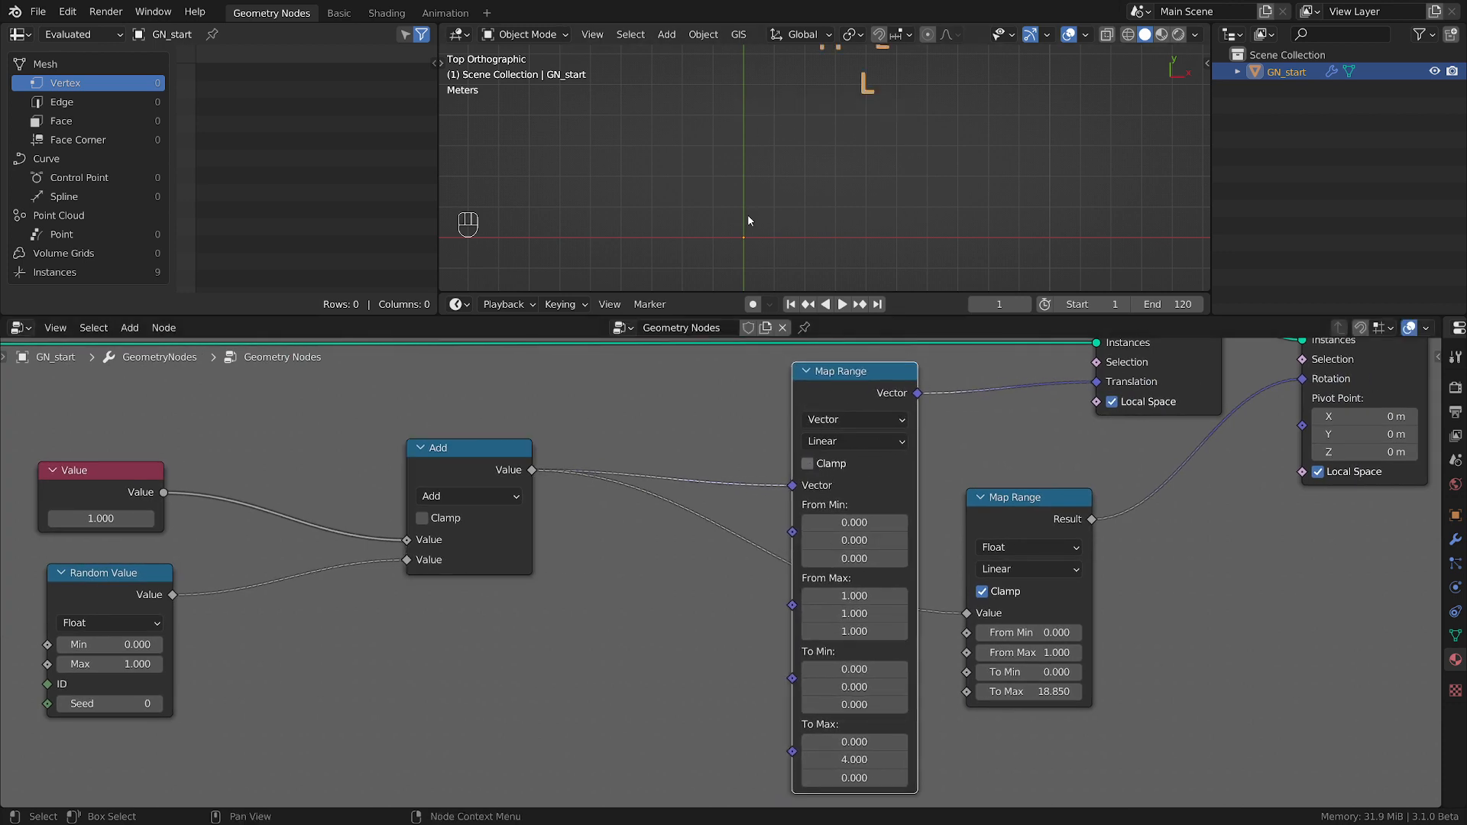
middle_click_drag(771, 181, 800, 214, "shift")
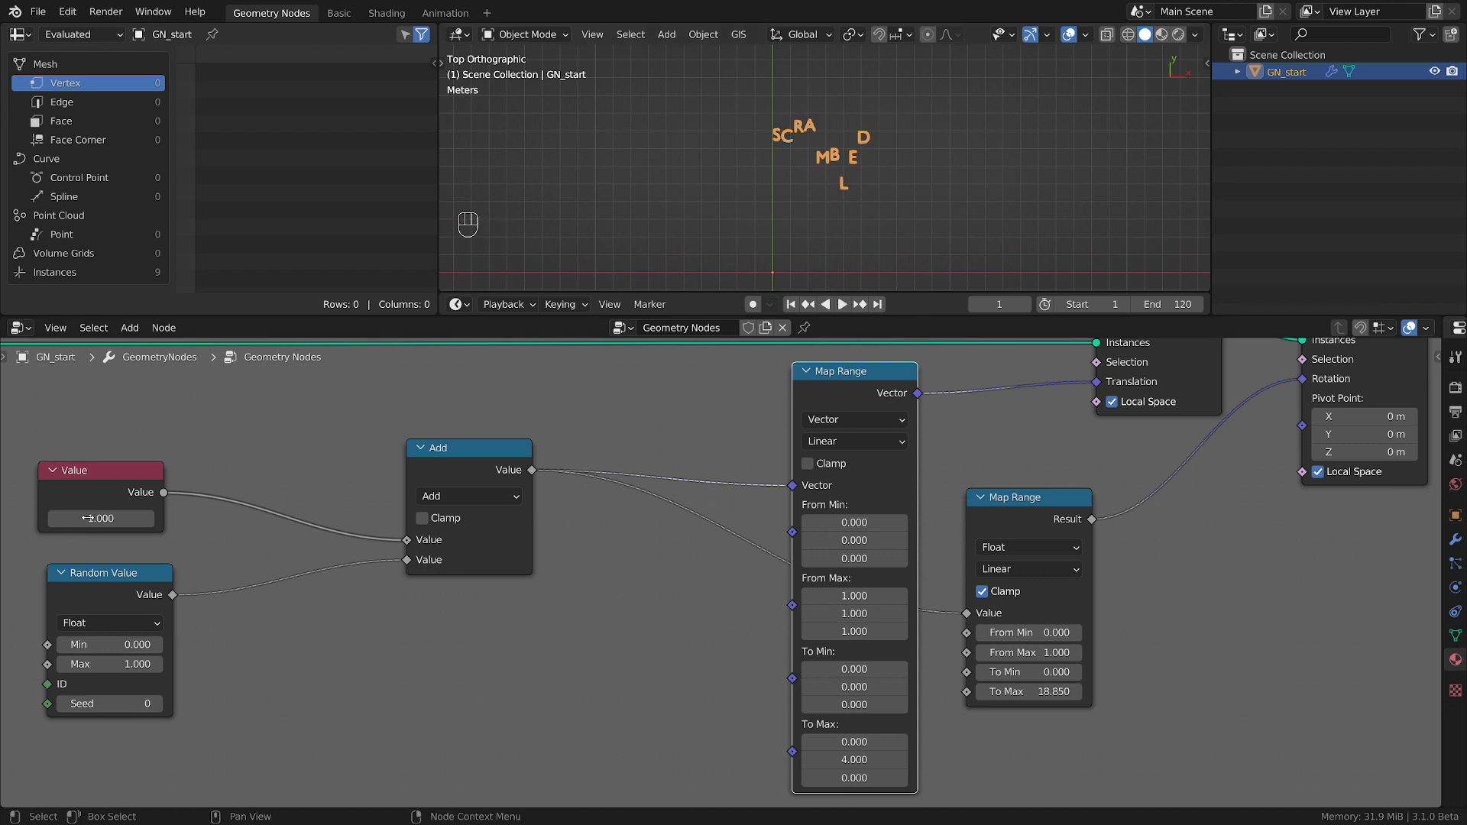
mouse_move(101, 519)
left_mouse_down()
mouse_move(58, 519)
mouse_move(85, 519)
left_mouse_up()
left_click(807, 464)
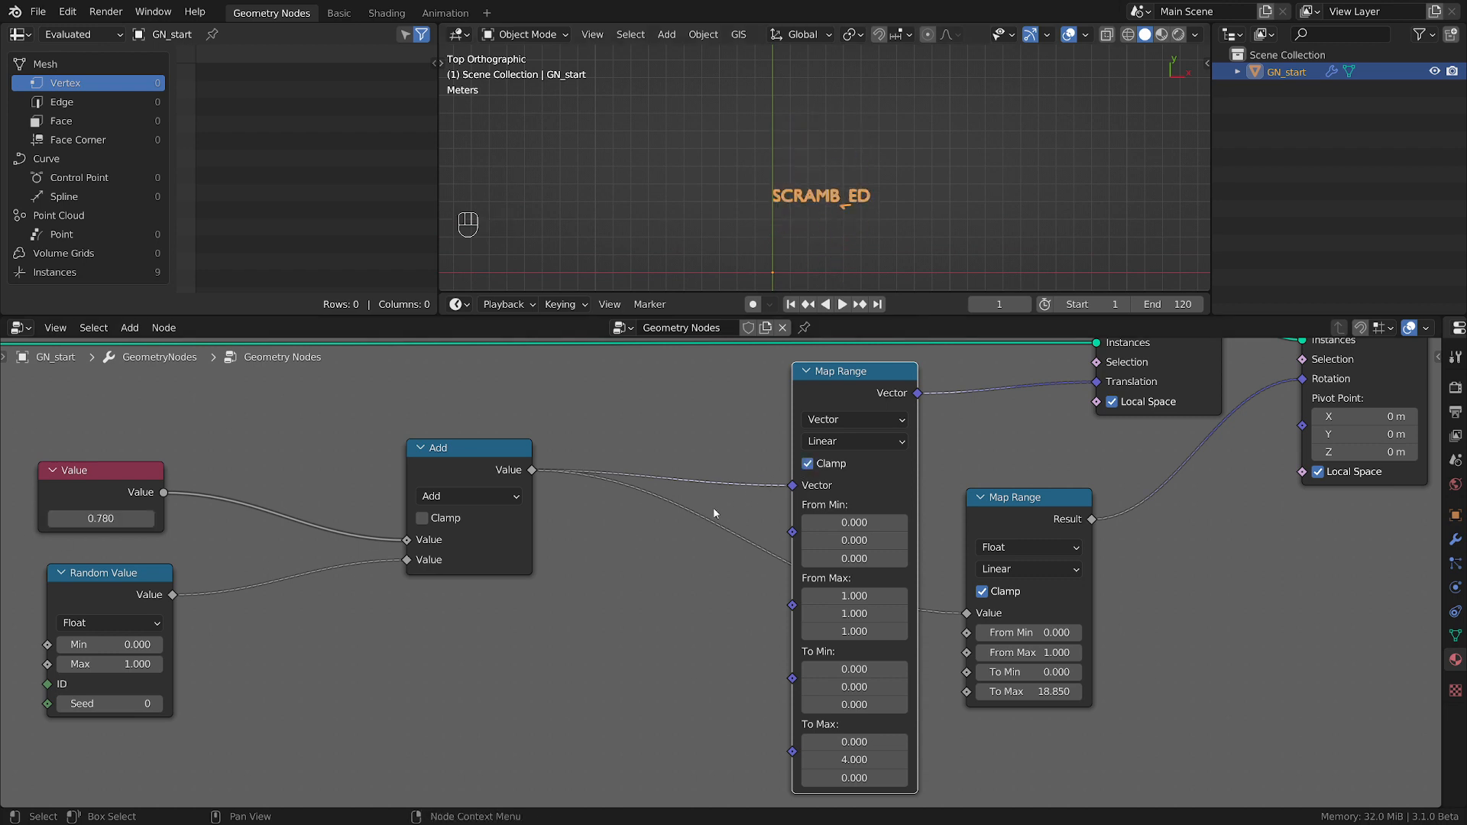
left_click(114, 522)
type("1")
key("Return")
Move the Add, Value and Random Value nodes closer to the Map Range nodes.
middle_click_drag(447, 510, 764, 570)
left_click_drag(808, 525, 864, 532)
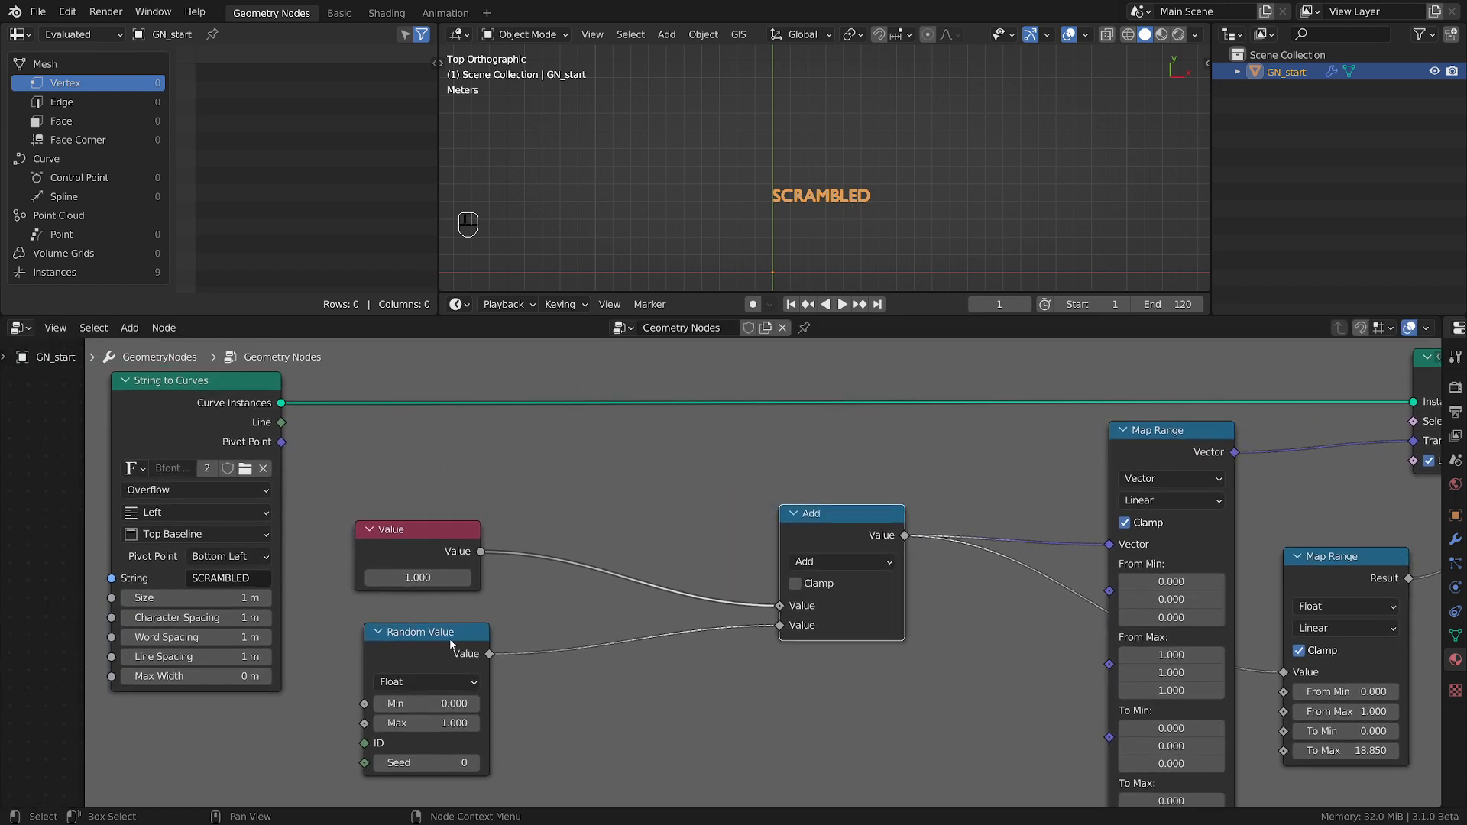
left_click_drag(450, 644, 641, 647)
left_click_drag(428, 549, 623, 555)
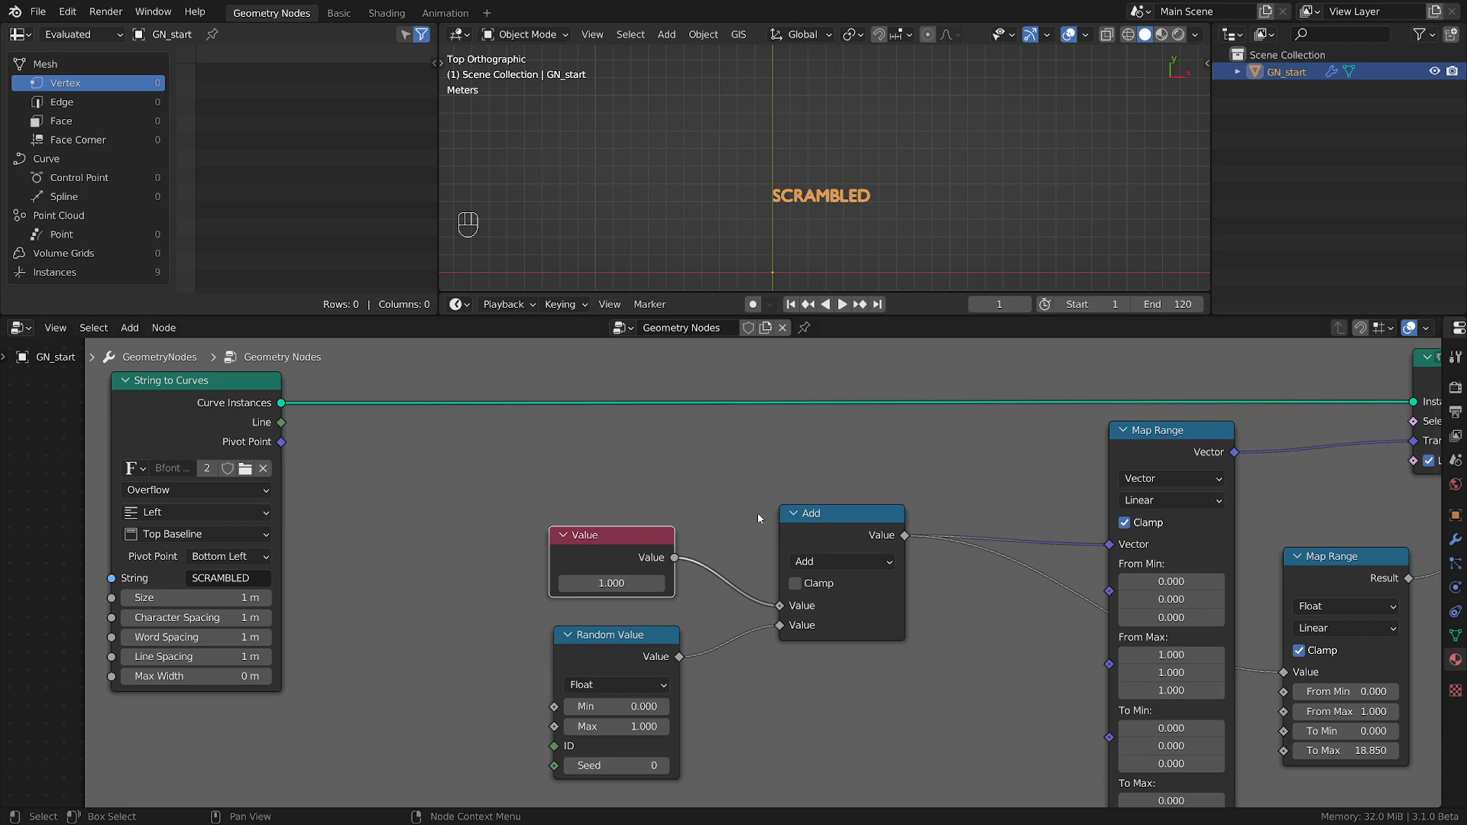
Add a Group Input node below String to Curves and link a new Value socket to the Add node in place of the Value node.
scroll(409, 606, "down", 1)
middle_click_drag(410, 606, 486, 535)
scroll(507, 521, "down", 1)
key("shift+a")
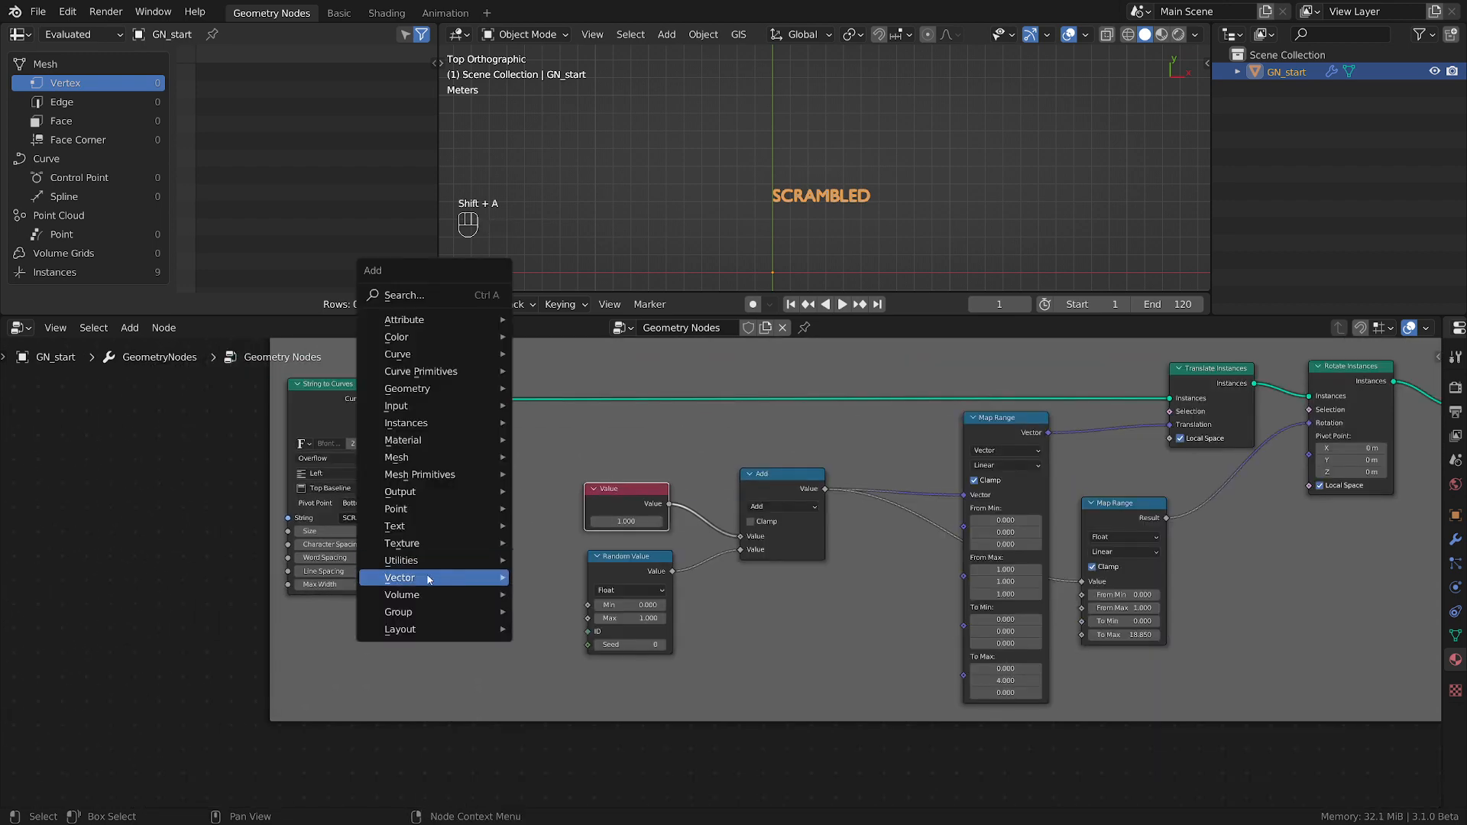
mouse_move(398, 612)
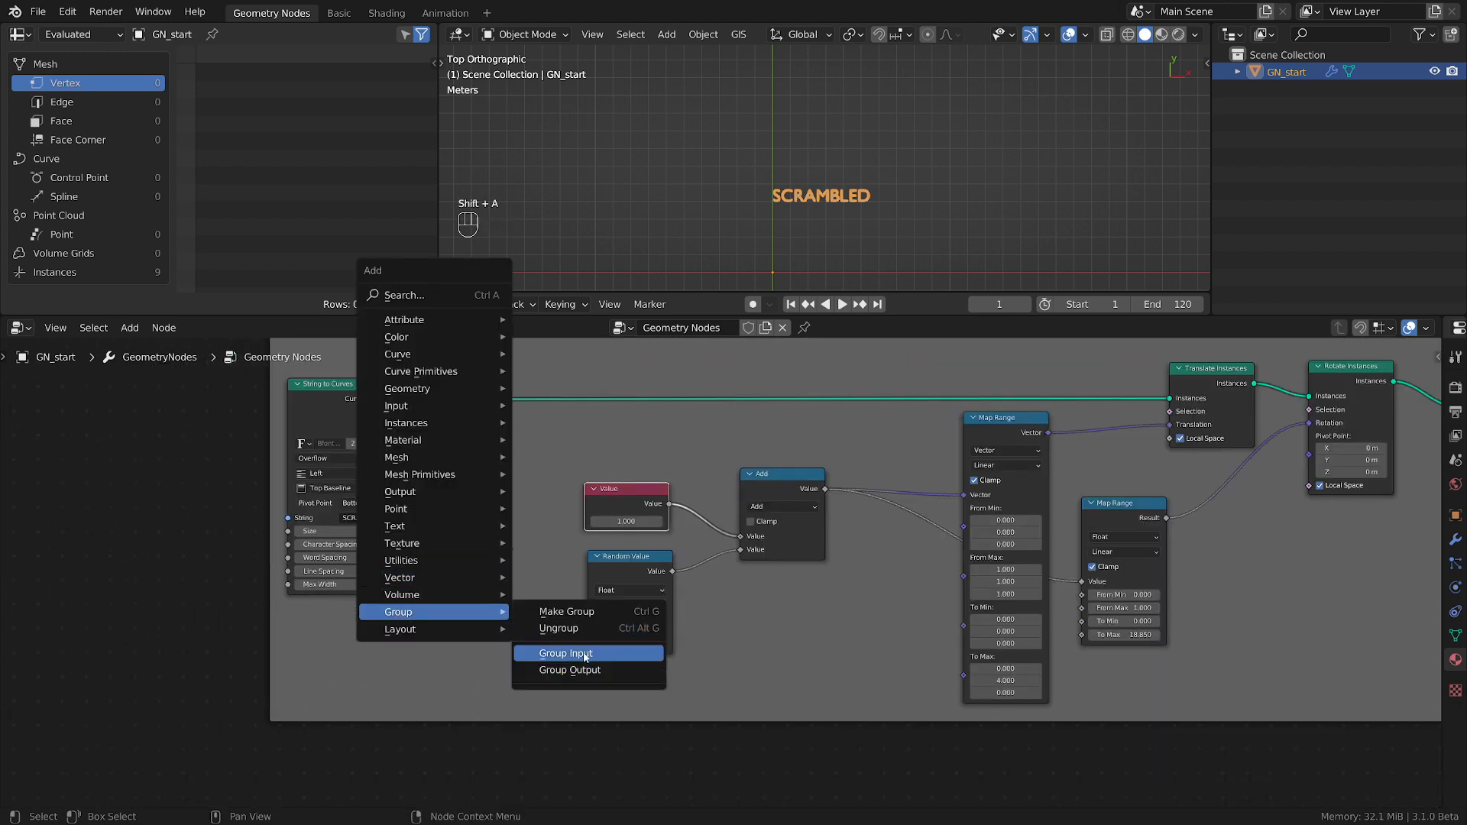
left_click(544, 655)
left_click(343, 636)
middle_click_drag(344, 636, 735, 489, "ctrl")
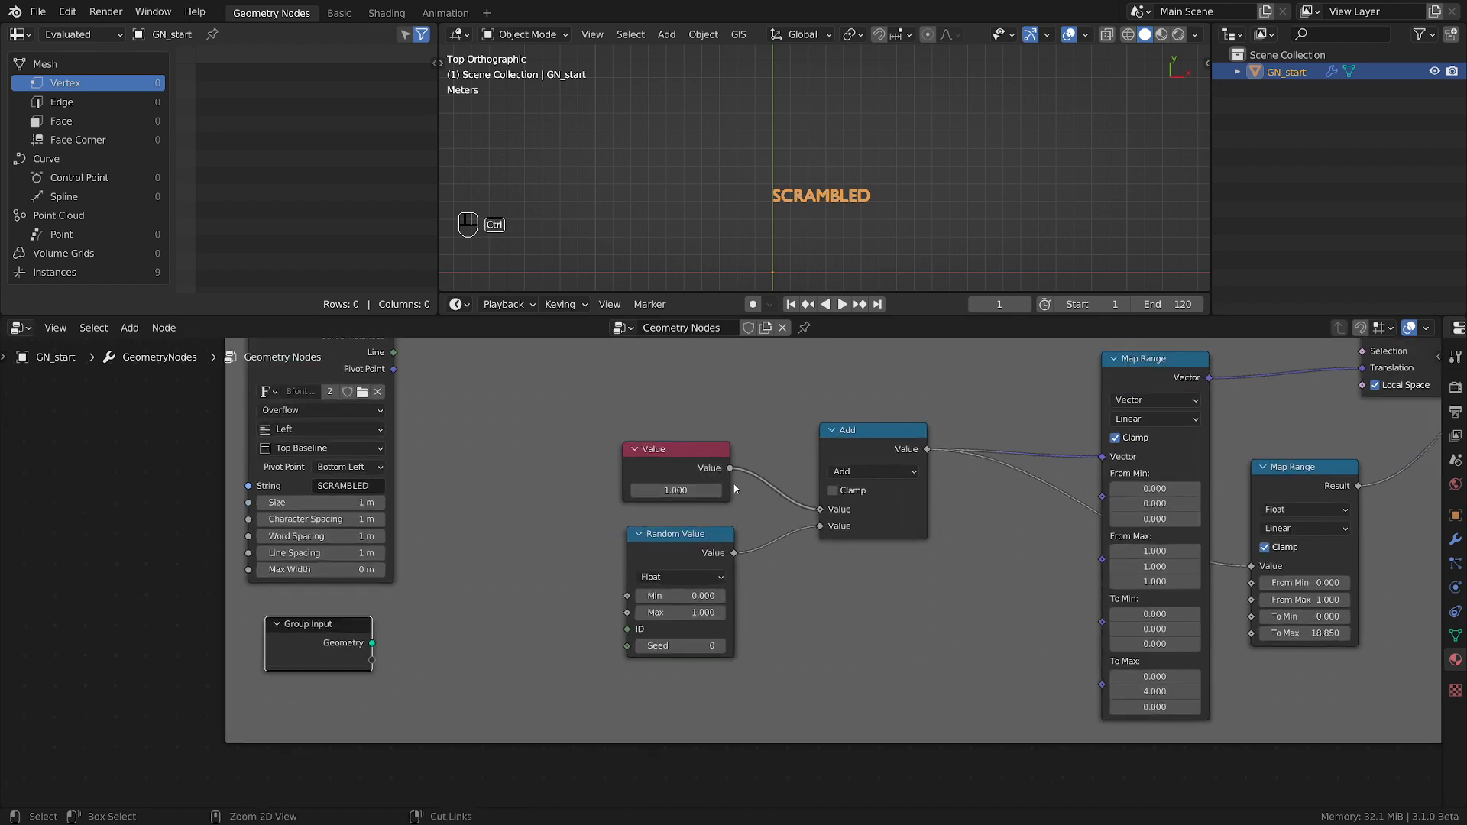
left_click_drag(730, 476, 373, 659, "ctrl")
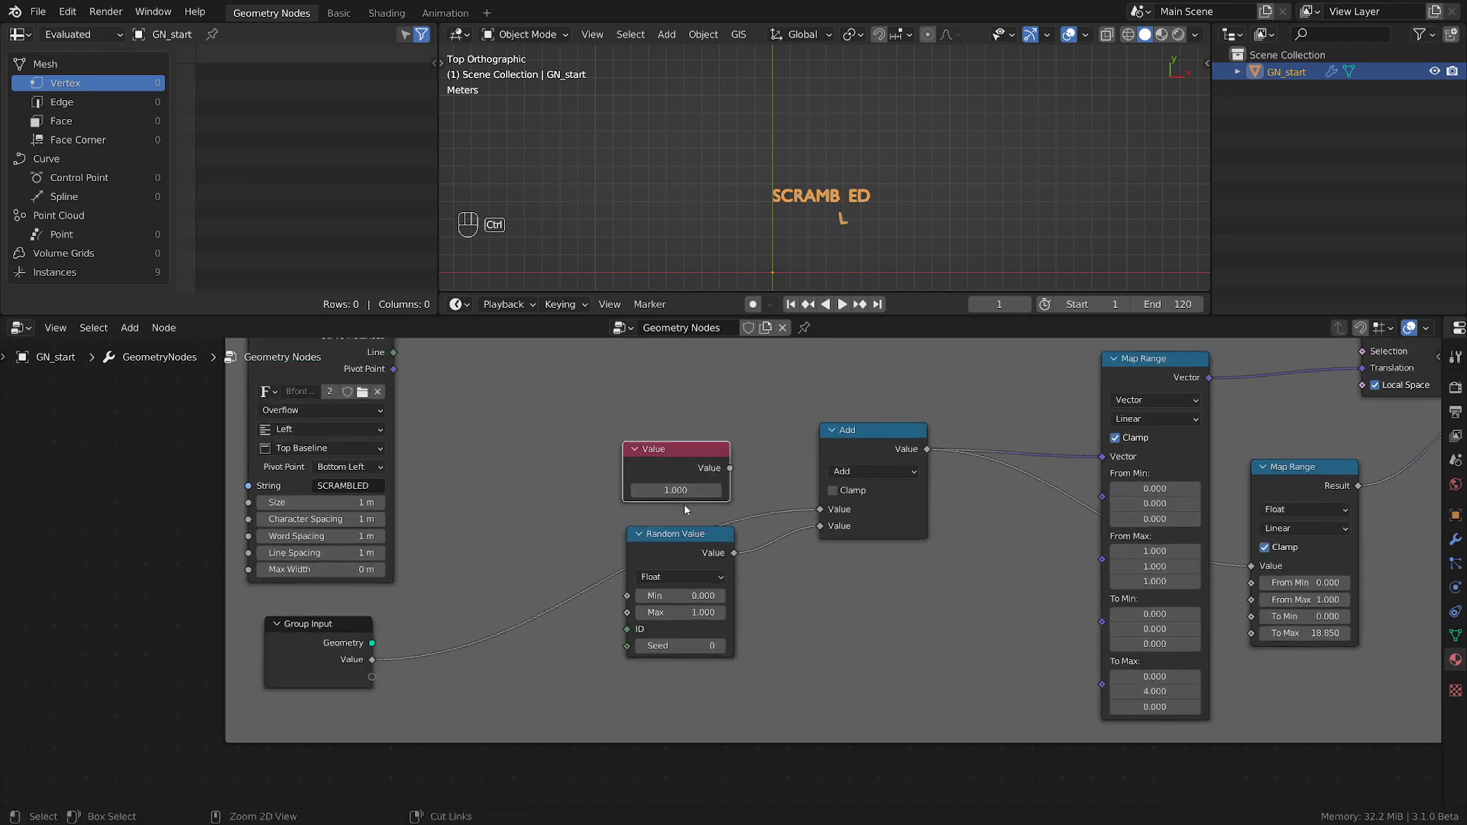
Rename the node group's Value input as FX ctrl.
scroll(782, 489, "down", 1)
key("n")
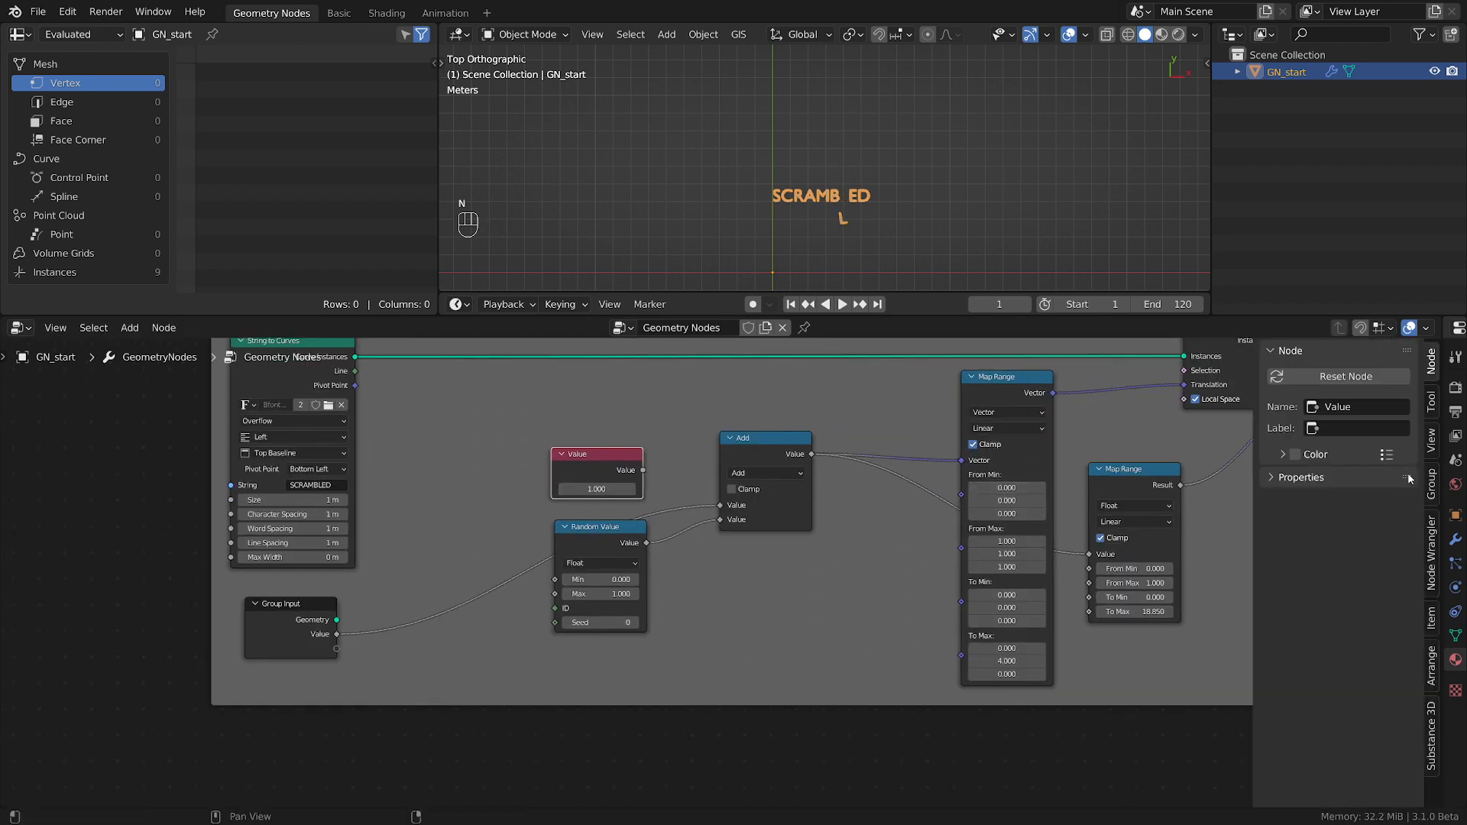
left_click(1431, 481)
left_click(1305, 397)
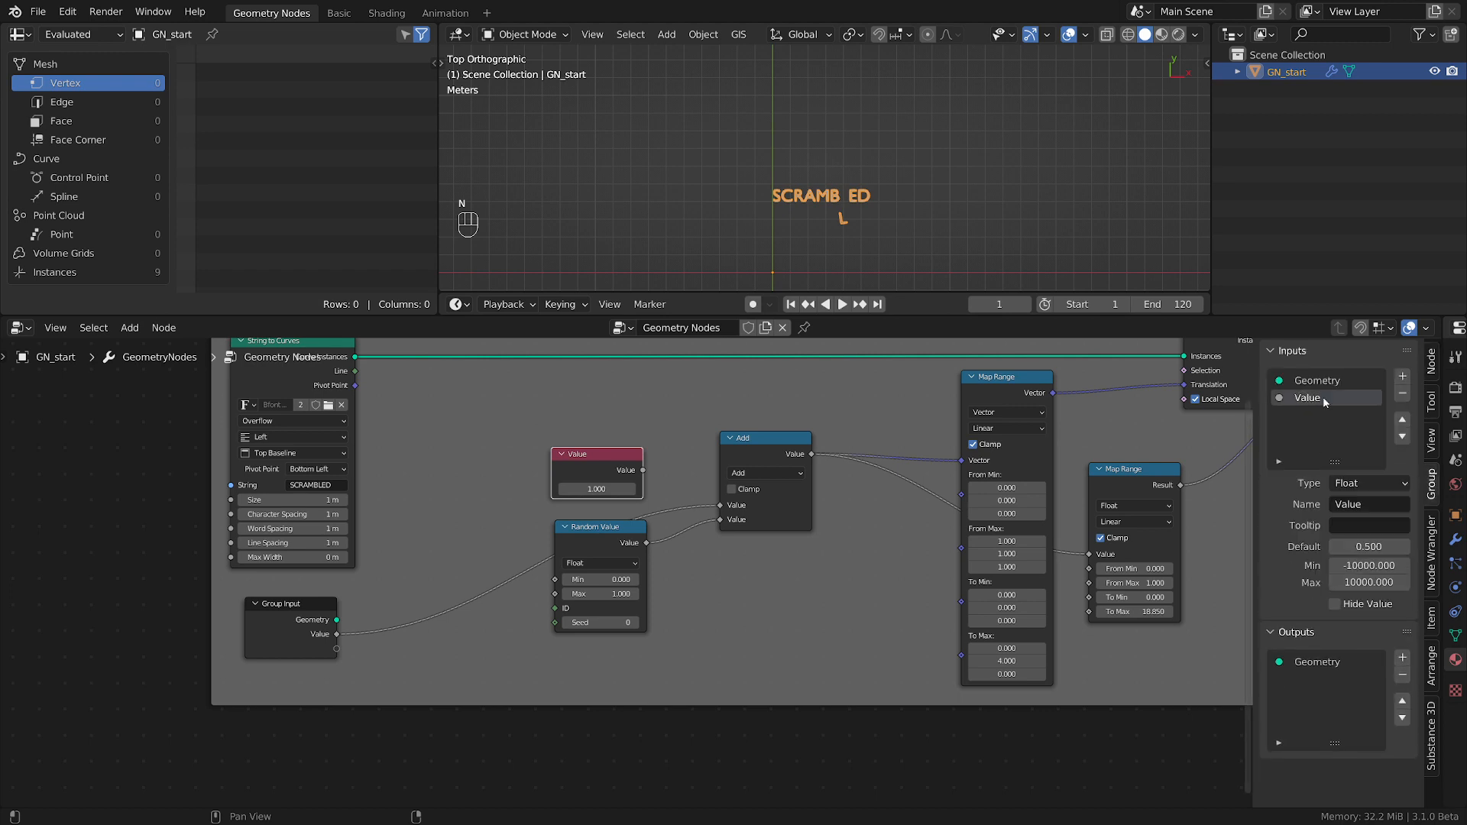
left_click(1361, 504)
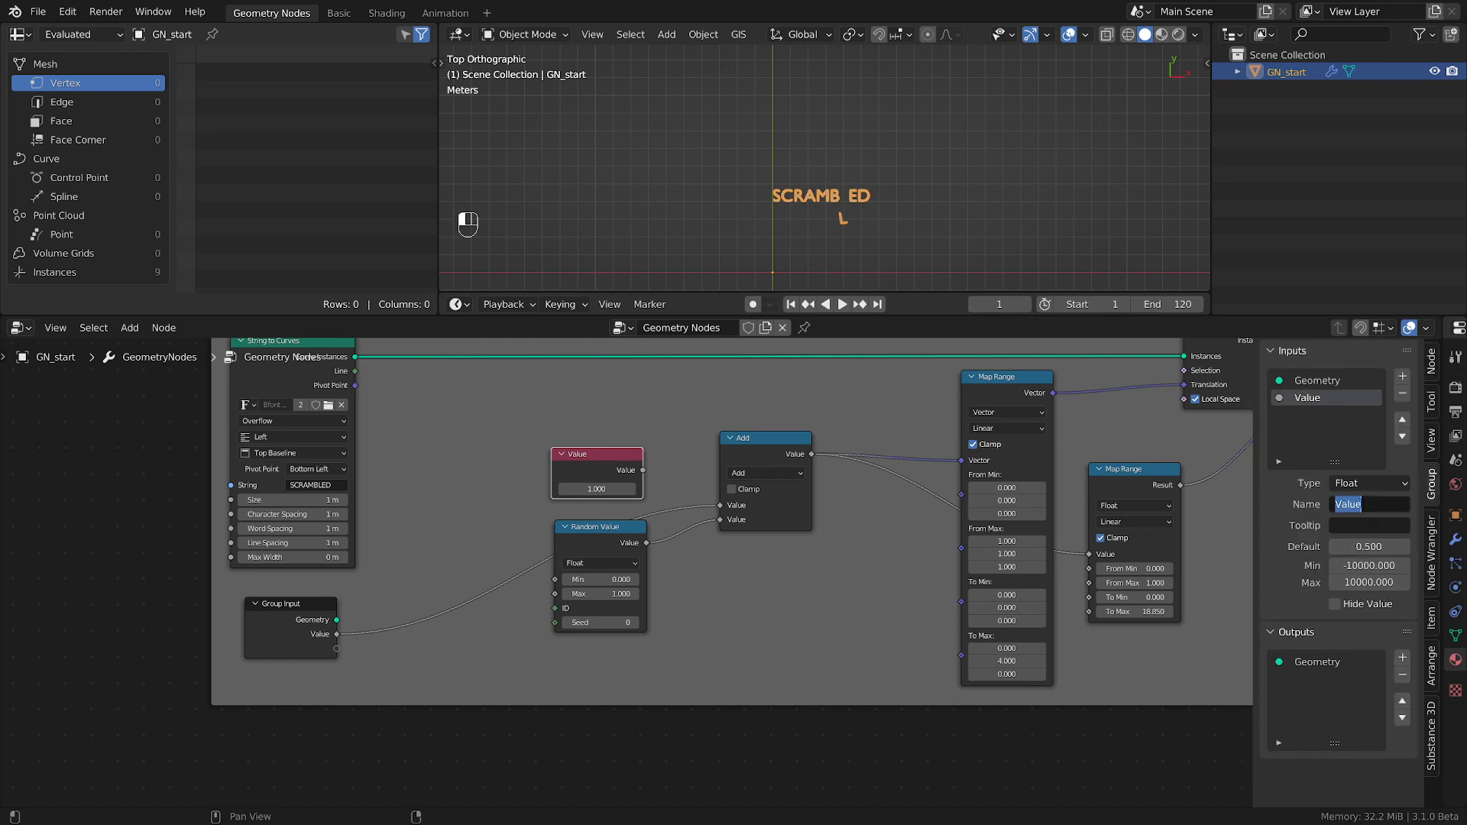
type("FX ctr")
type("l")
key("Return")
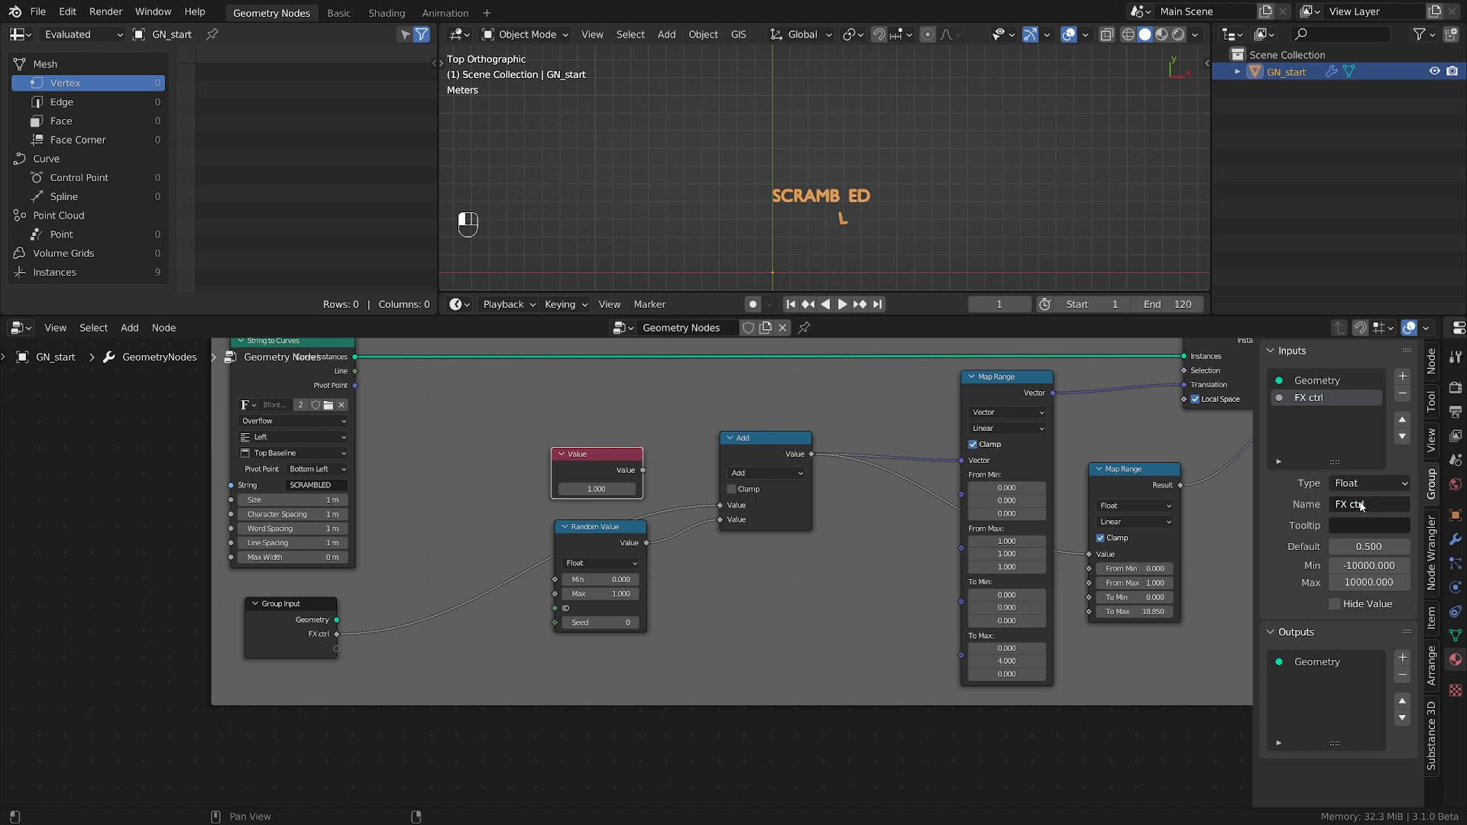
Set the FX ctrl input's default to 0, minimum to 0 and maximum to 1.
left_click(1370, 544)
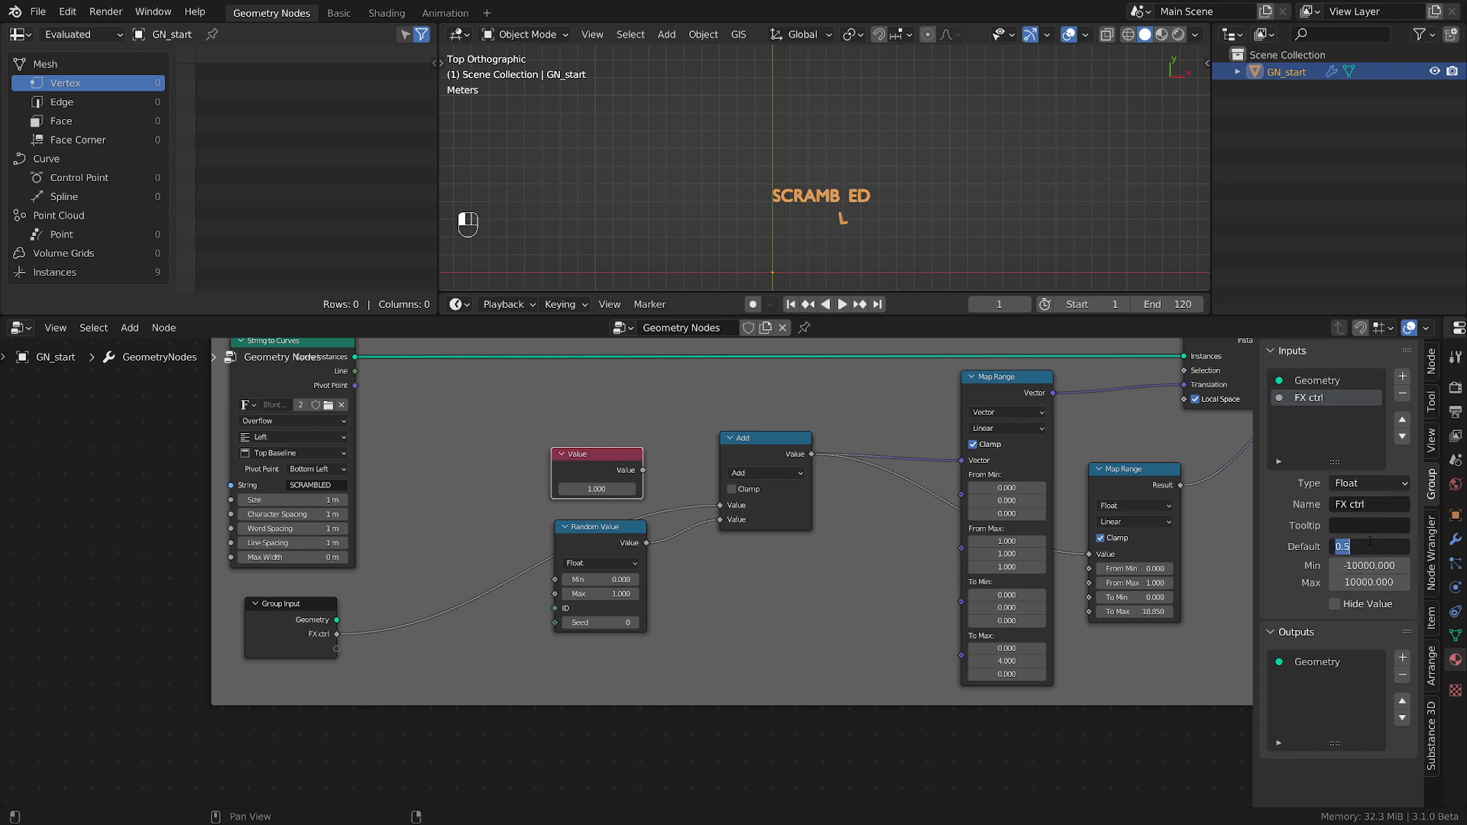
type("000")
key("Tab")
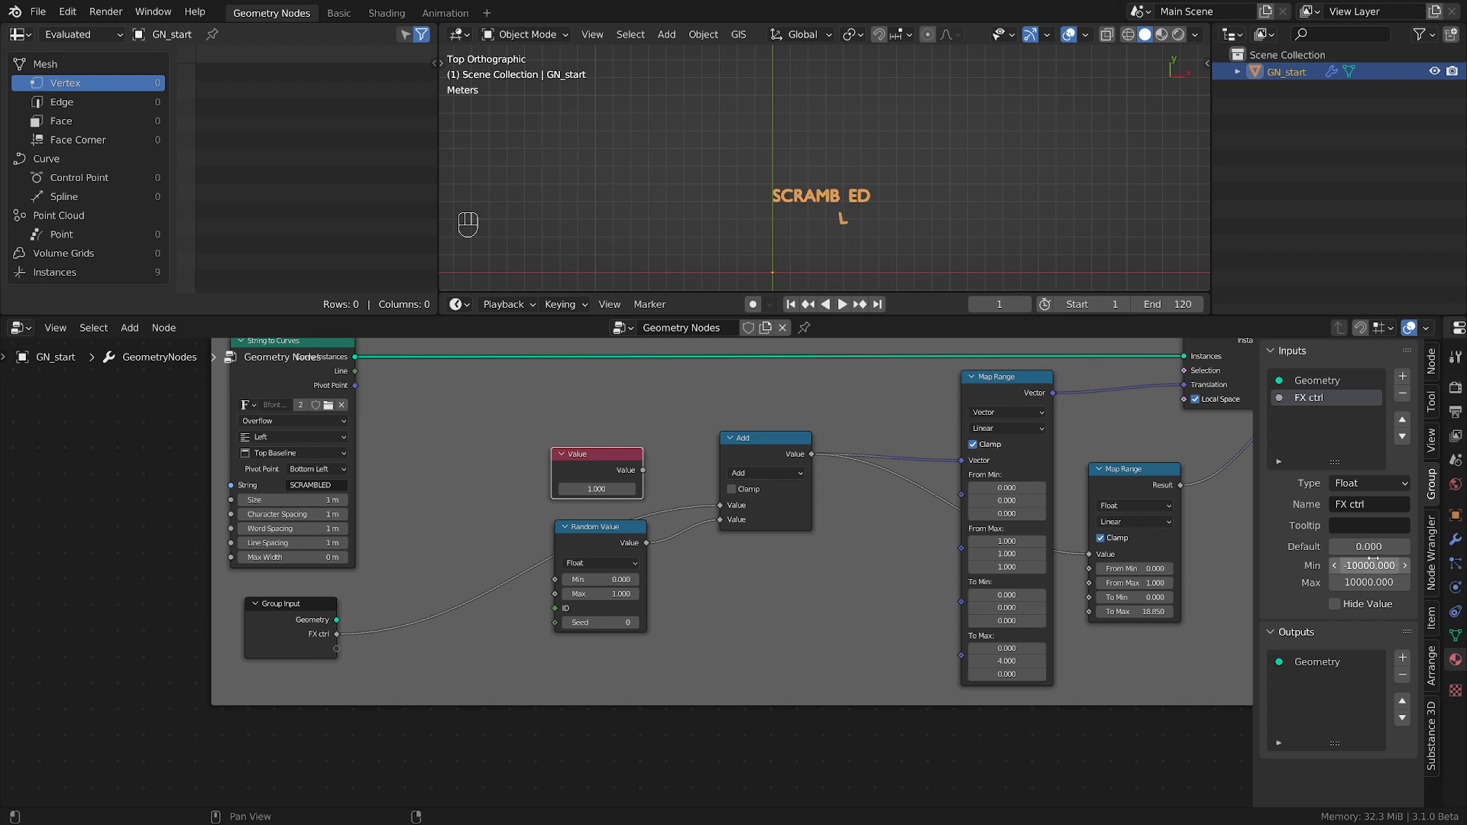
key("Return")
left_click(1370, 582)
type("1")
key("Return")
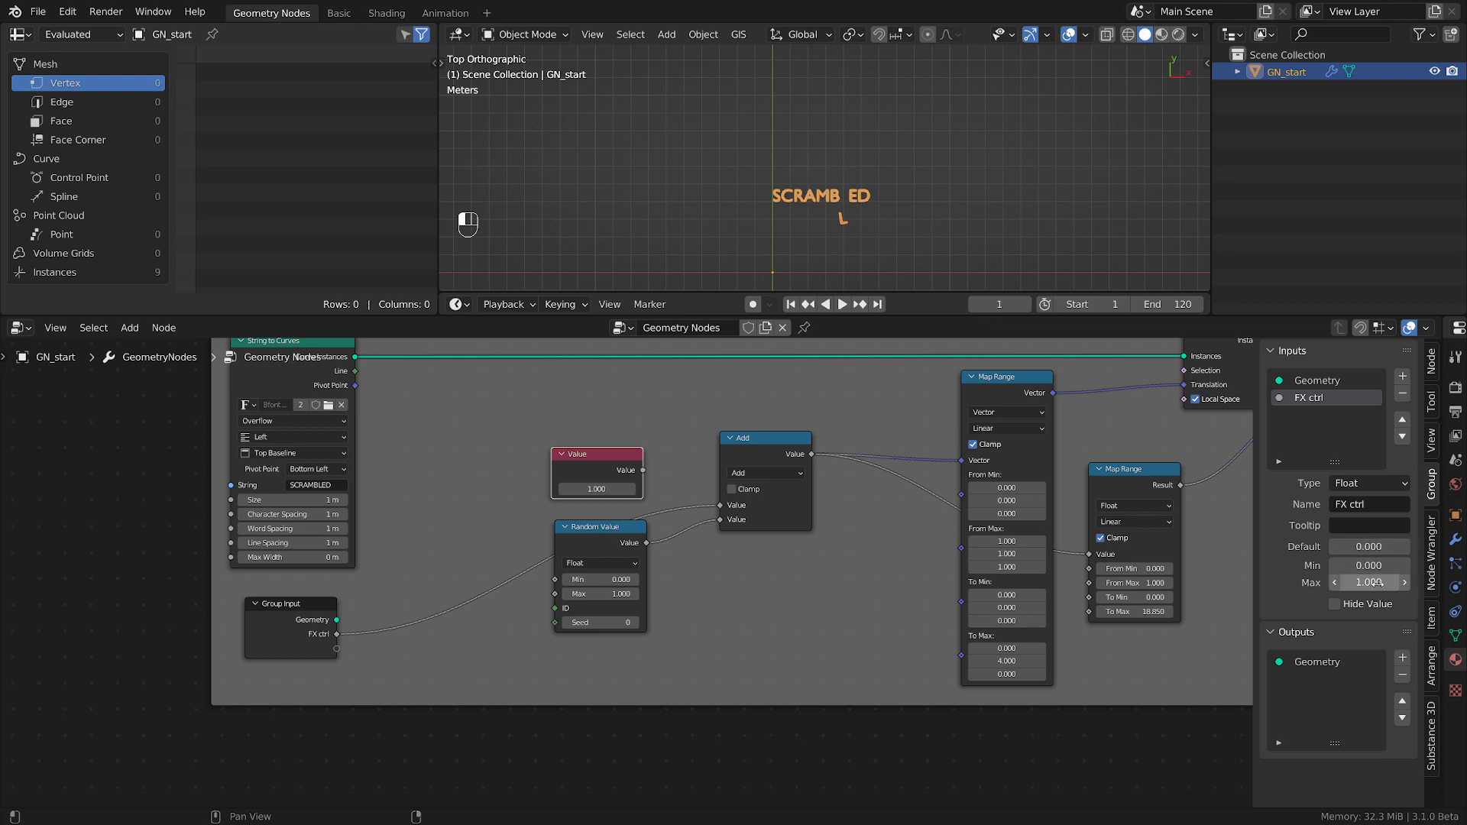
key("n")
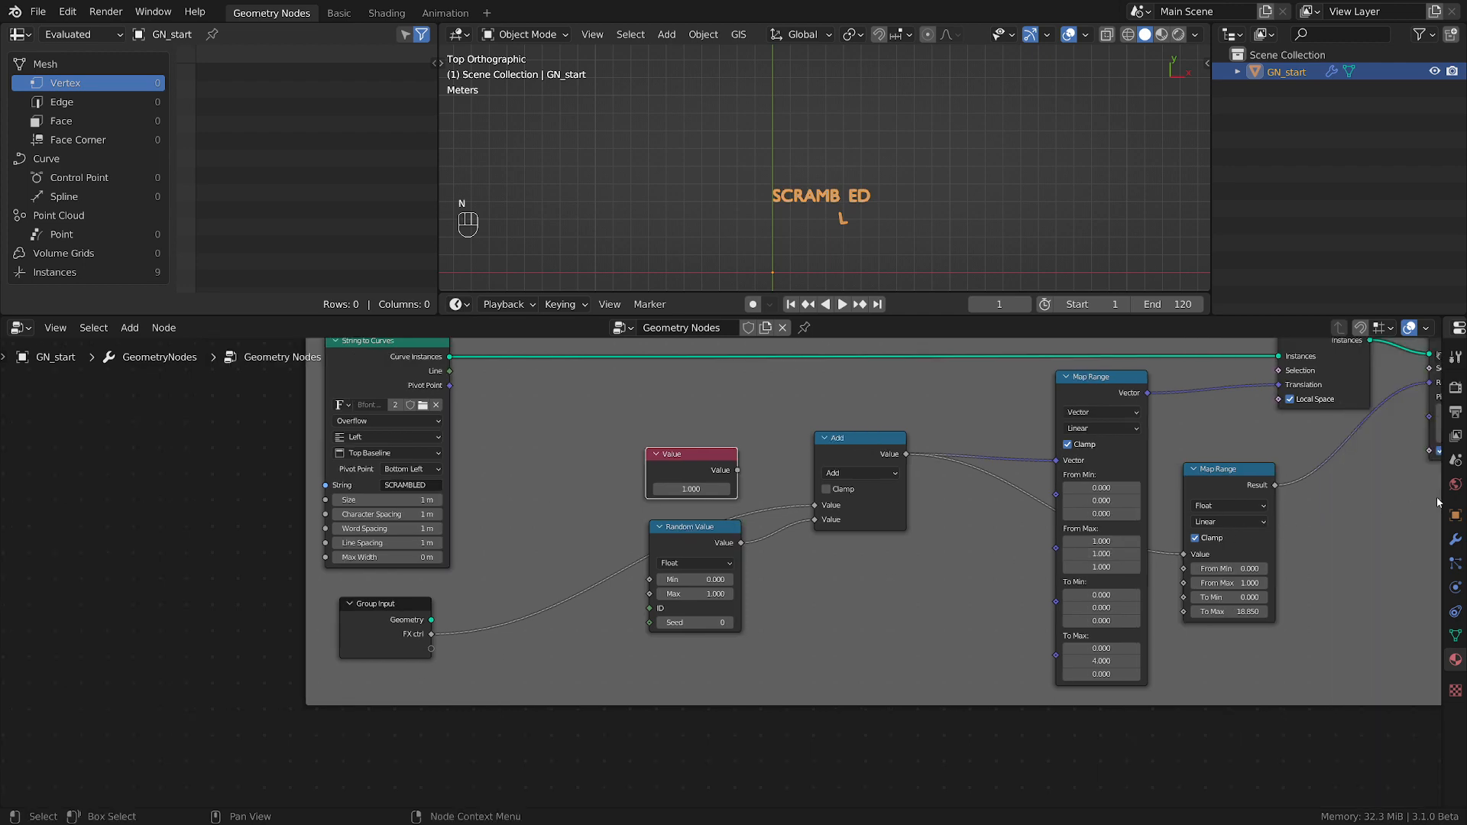
Widen the Properties editor, show the Geometry Nodes modifier settings and set FX ctrl to 0.
left_click_drag(1441, 503, 1353, 518)
left_click_drag(1312, 522, 1198, 520)
left_click(1206, 540)
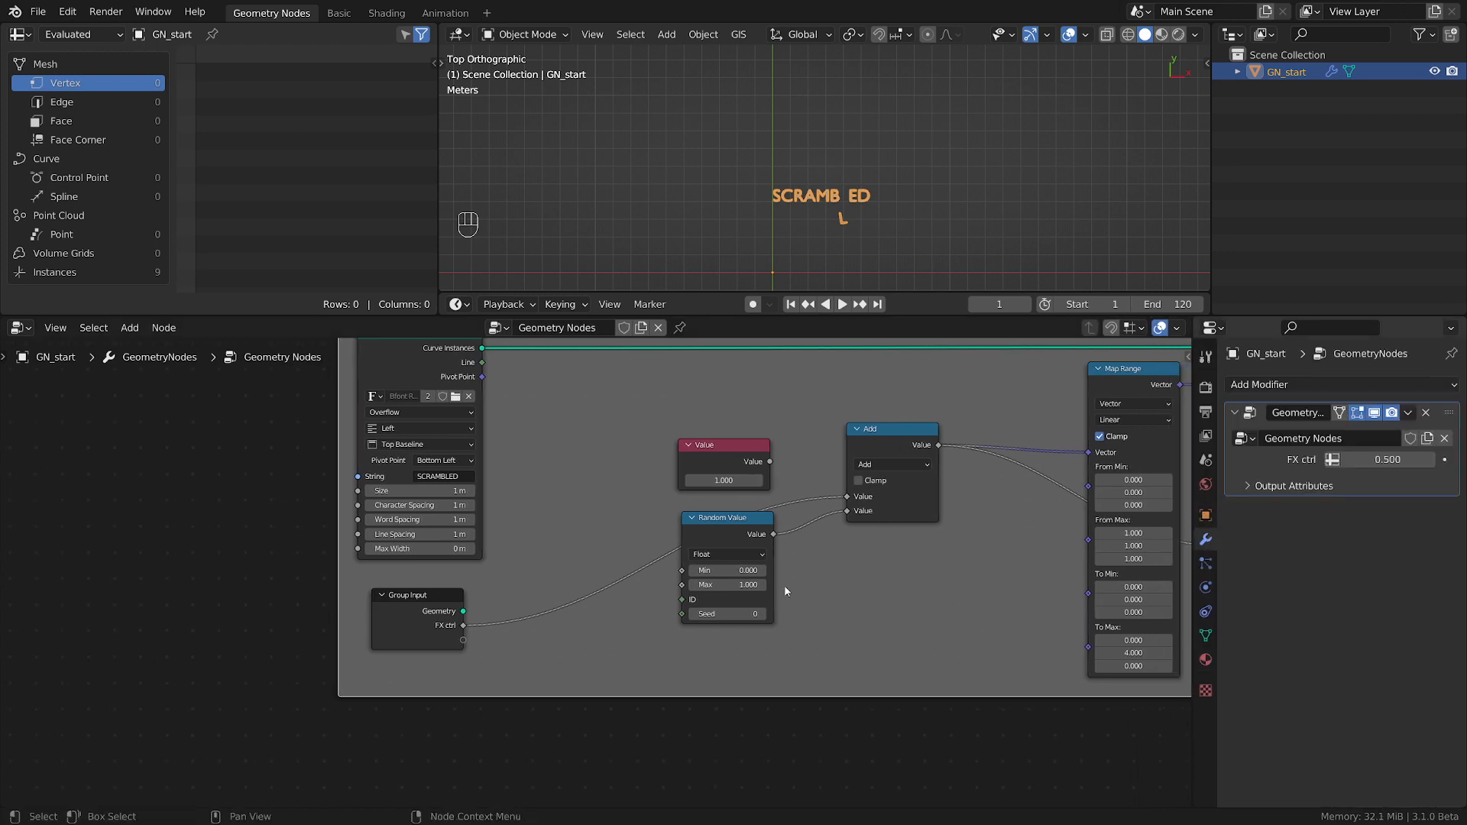
middle_click_drag(958, 587, 698, 638)
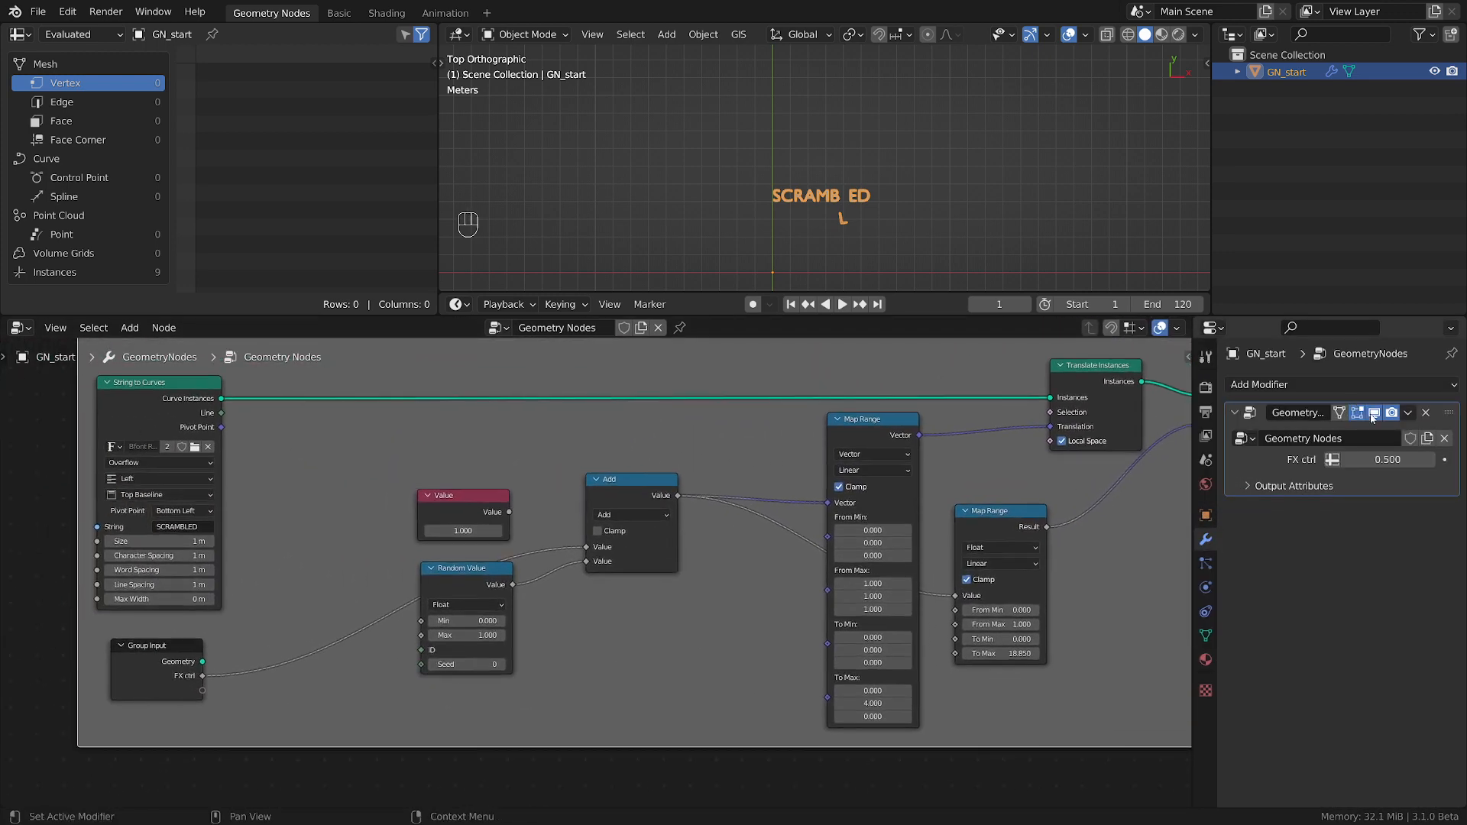
left_click_drag(1380, 459, 1339, 459)
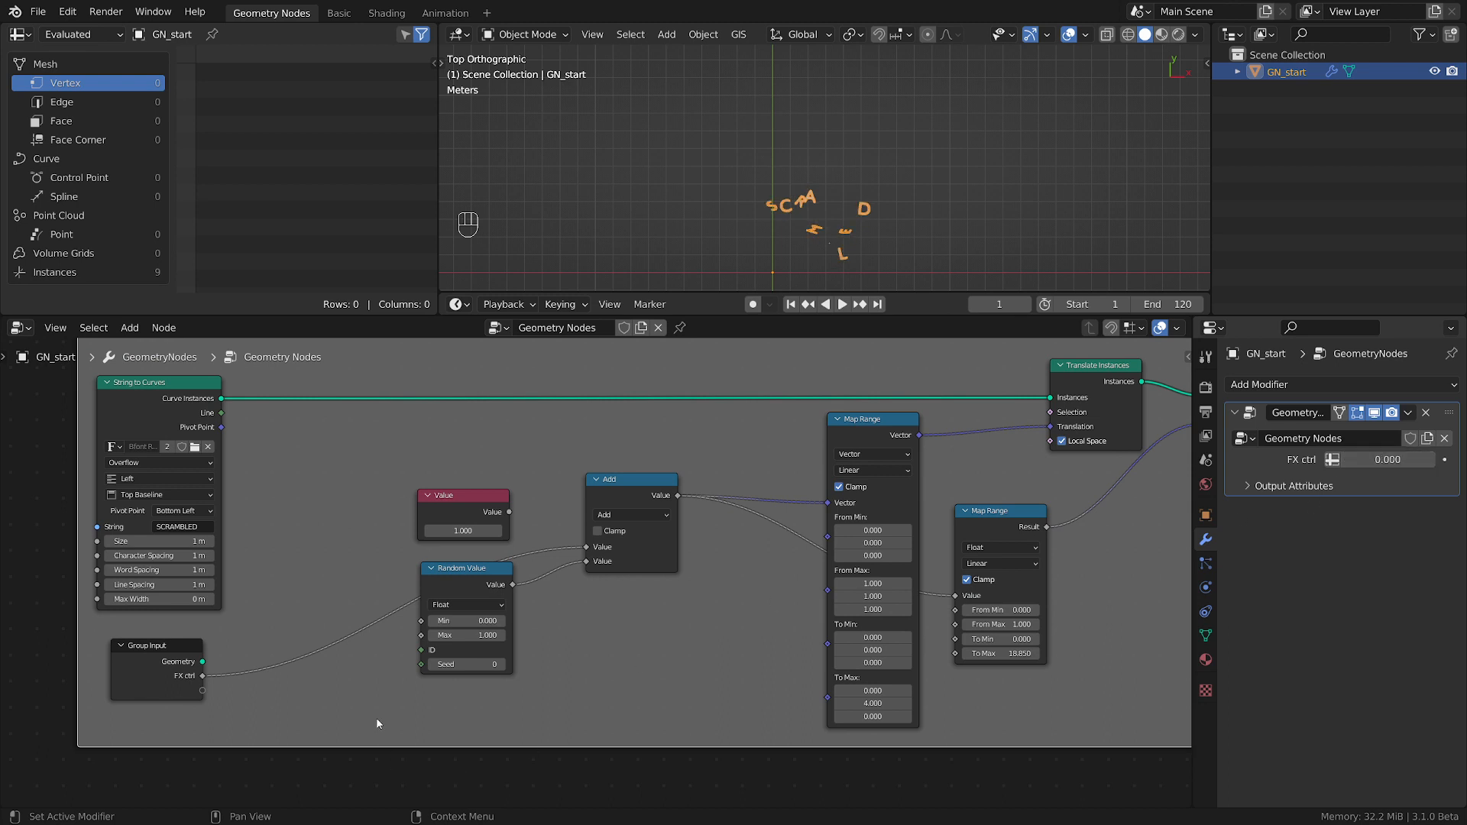
Delete the unused Value node, then shift String to Curves aside and place Group Input between it and the Add node.
middle_click_drag(200, 685, 373, 703)
key("x")
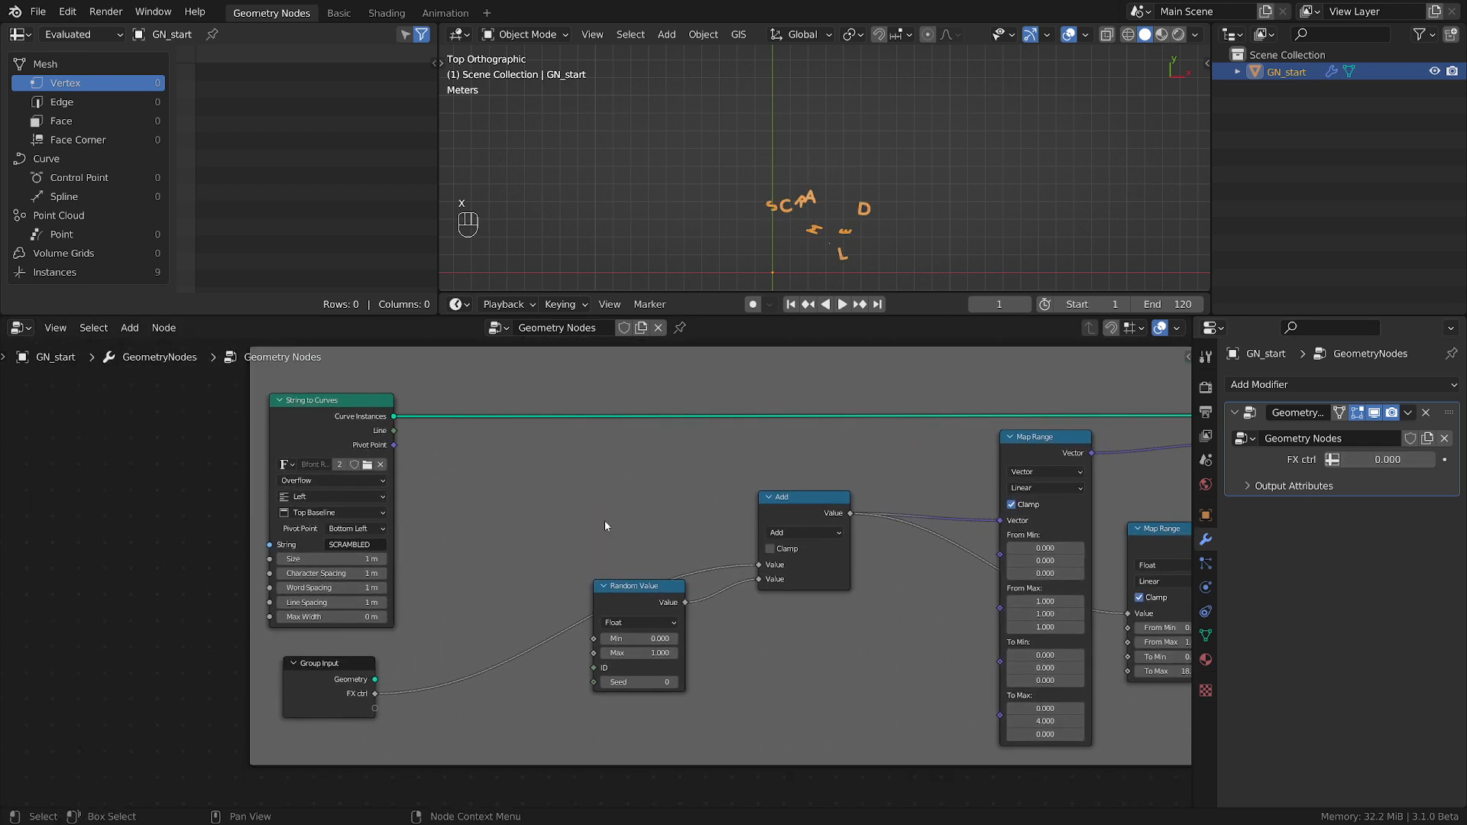
left_click_drag(343, 693, 465, 488)
left_click_drag(347, 416, 198, 418)
left_click_drag(453, 464, 329, 499)
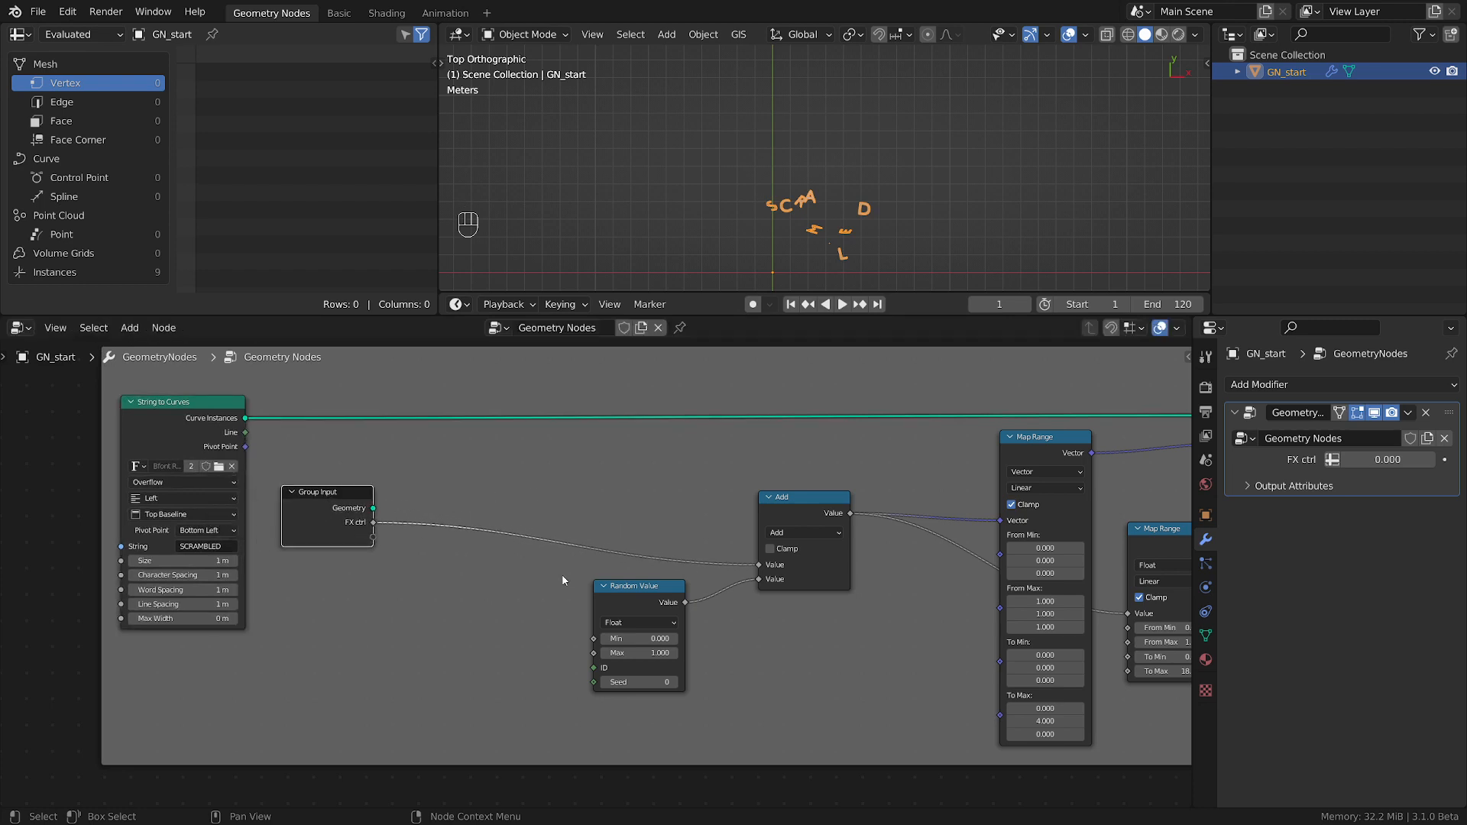
Duplicate the float Map Range node and insert the copy on the link between Group Input and Add.
scroll(563, 577, "up", 1)
mouse_move(1368, 461)
left_mouse_down()
mouse_move(1444, 461)
mouse_move(1368, 461)
left_mouse_up()
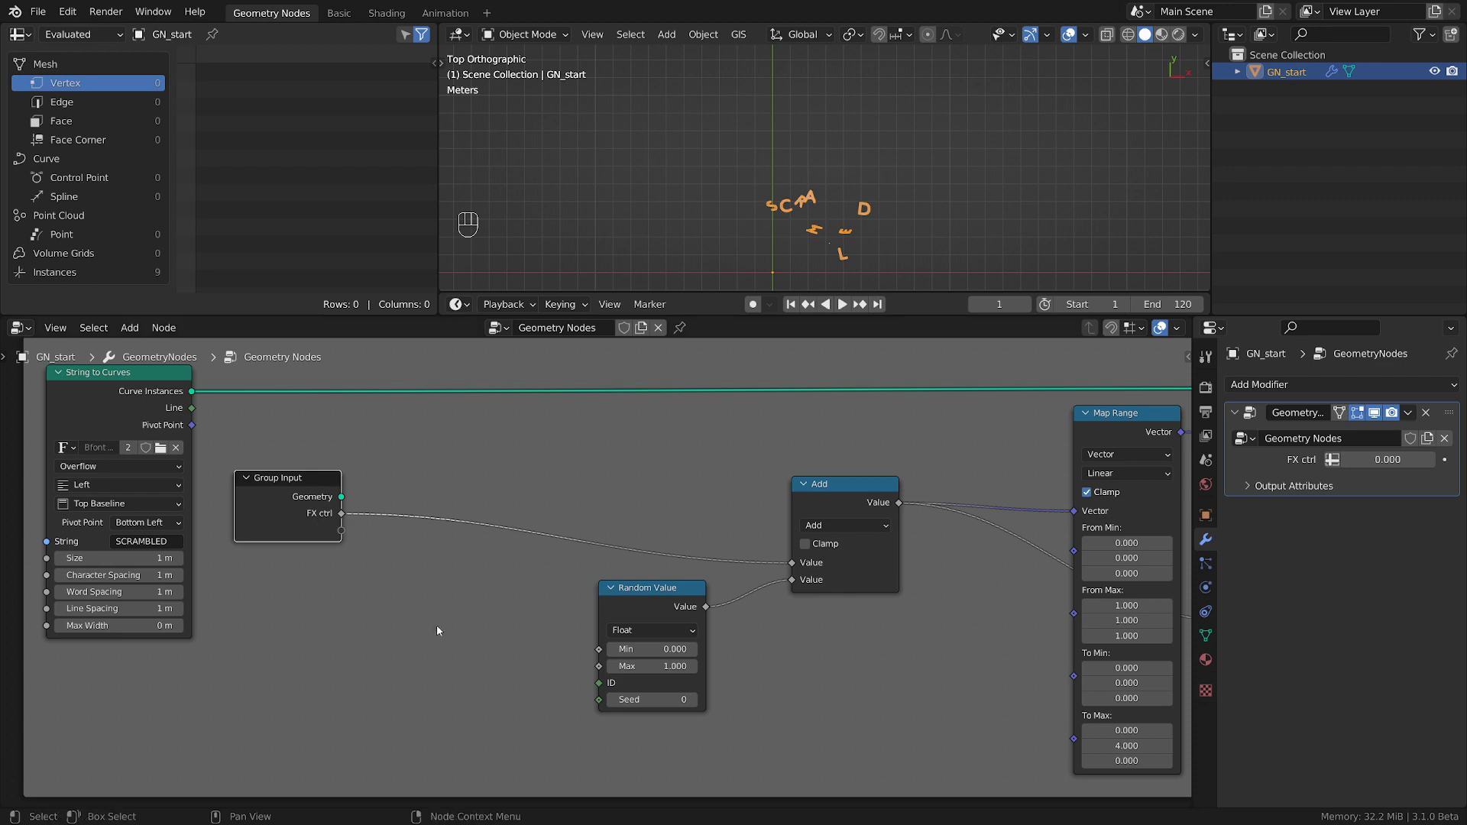
scroll(832, 533, "down", 3)
left_click(1168, 530)
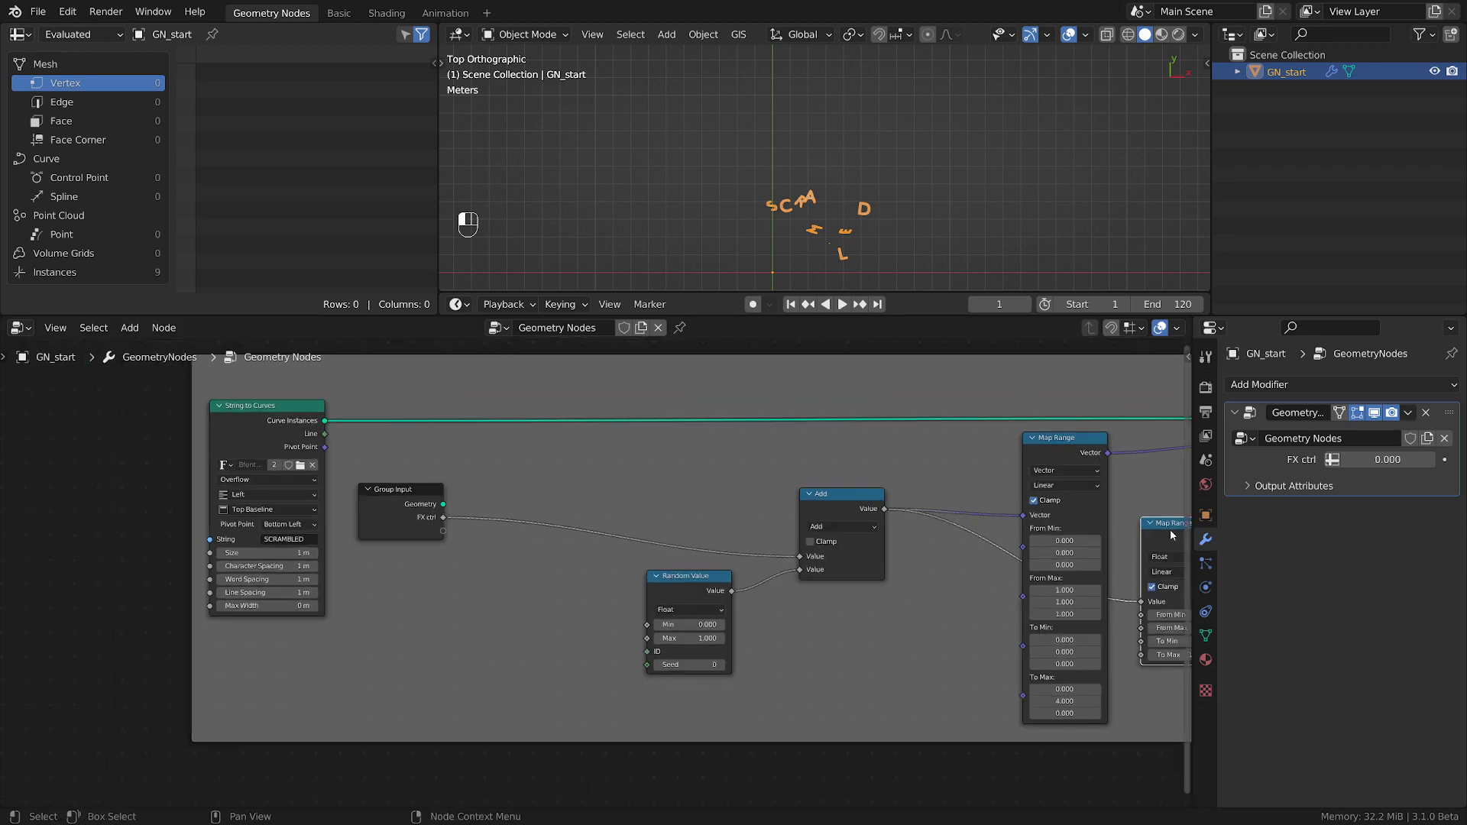
key("shift+d")
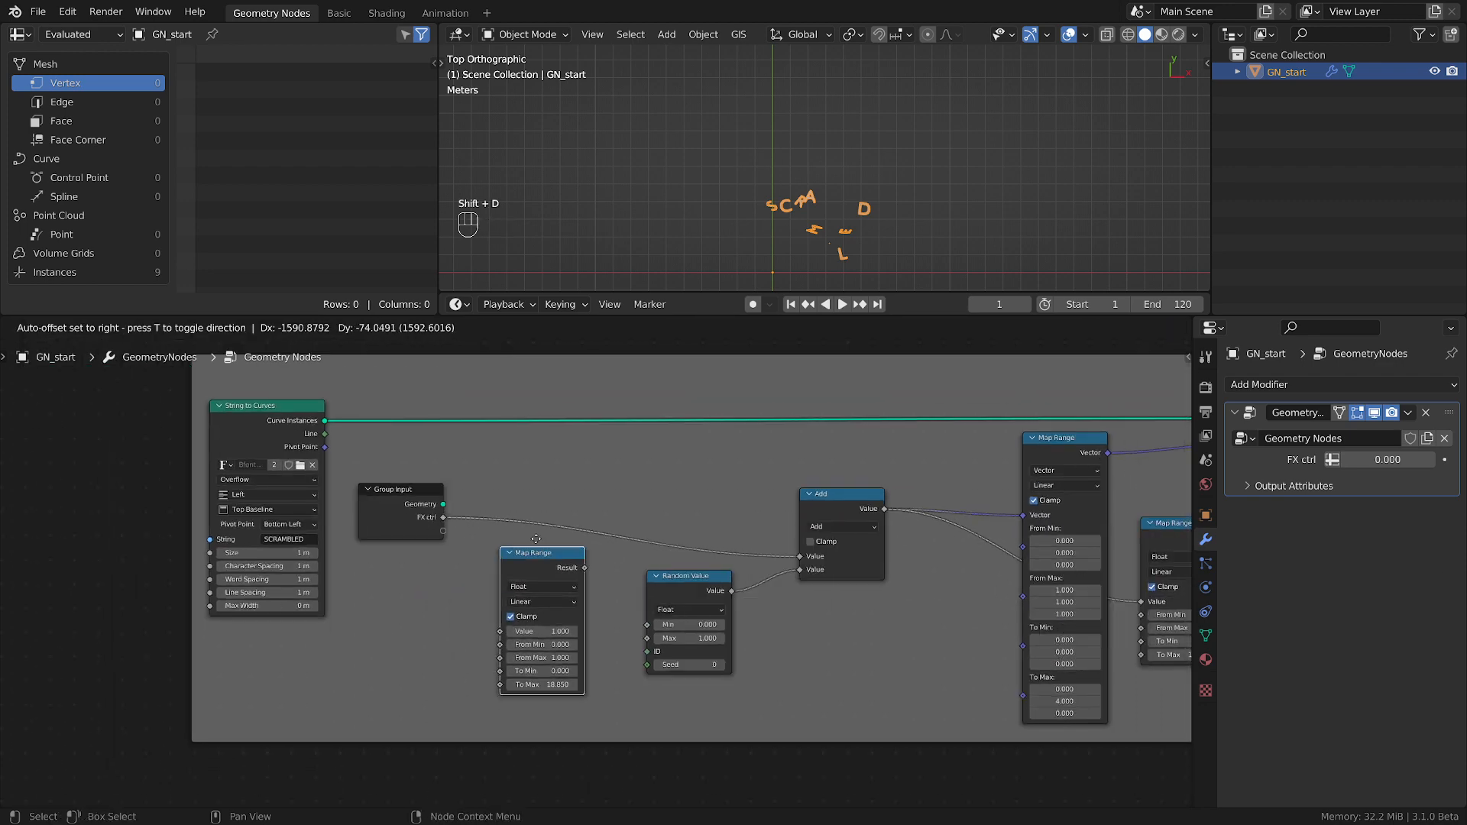
left_click(509, 599)
scroll(509, 600, "up", 3)
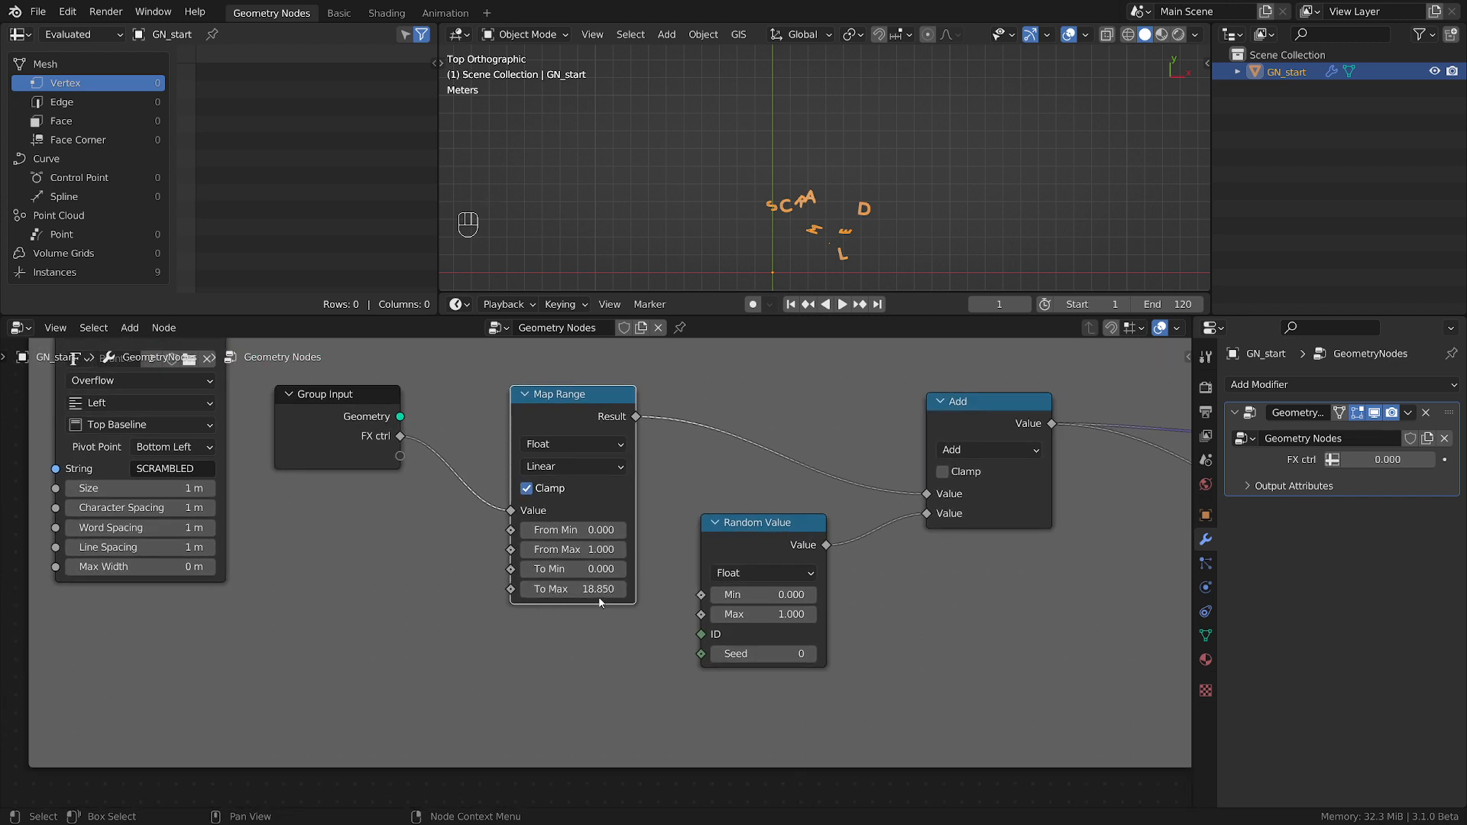
Reset the copied Map Range to its default values and align it with the Group Input node.
key("BackSpace")
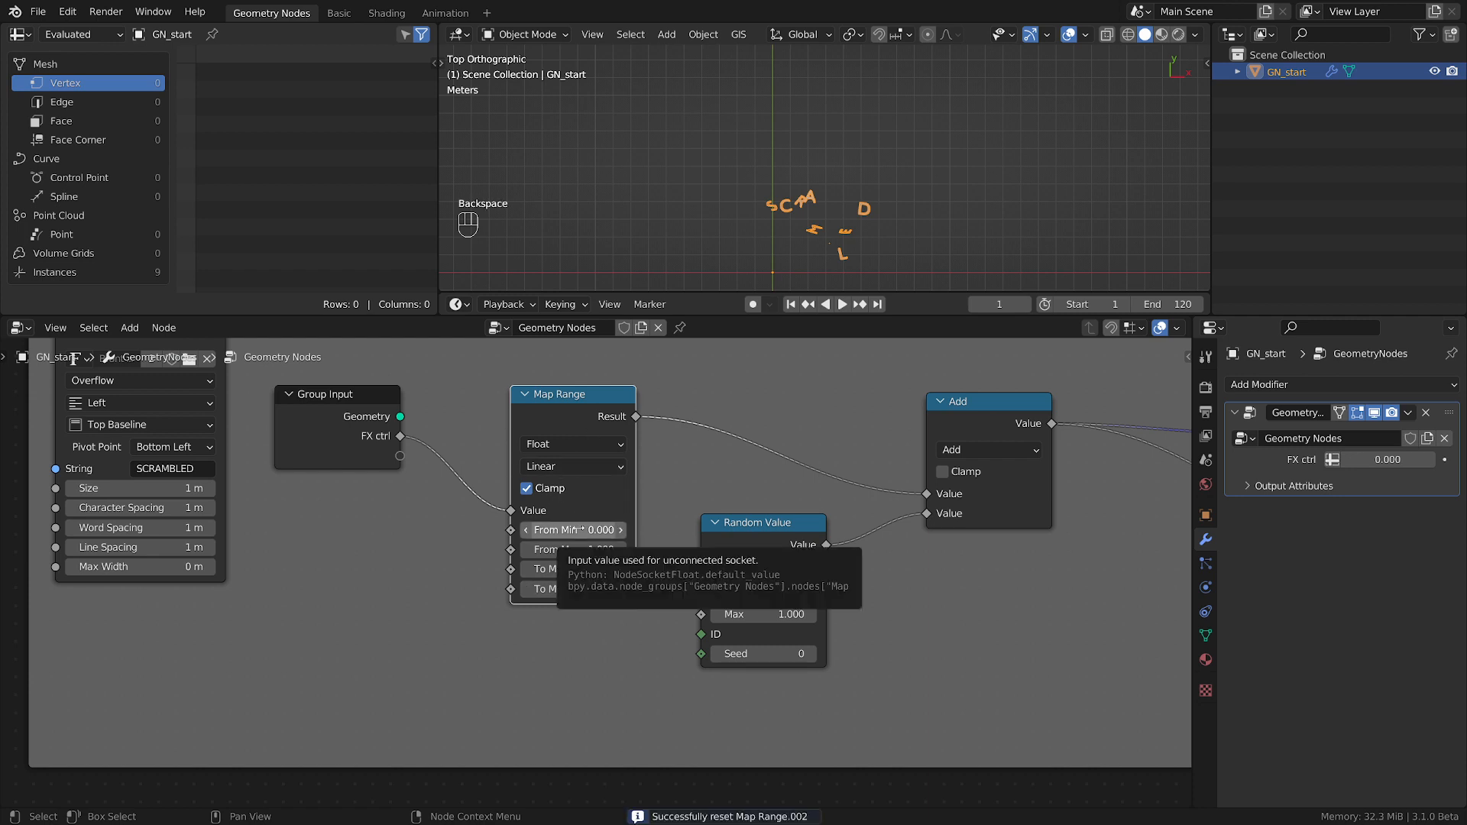
left_click_drag(361, 394, 362, 413)
left_click_drag(556, 412, 523, 398)
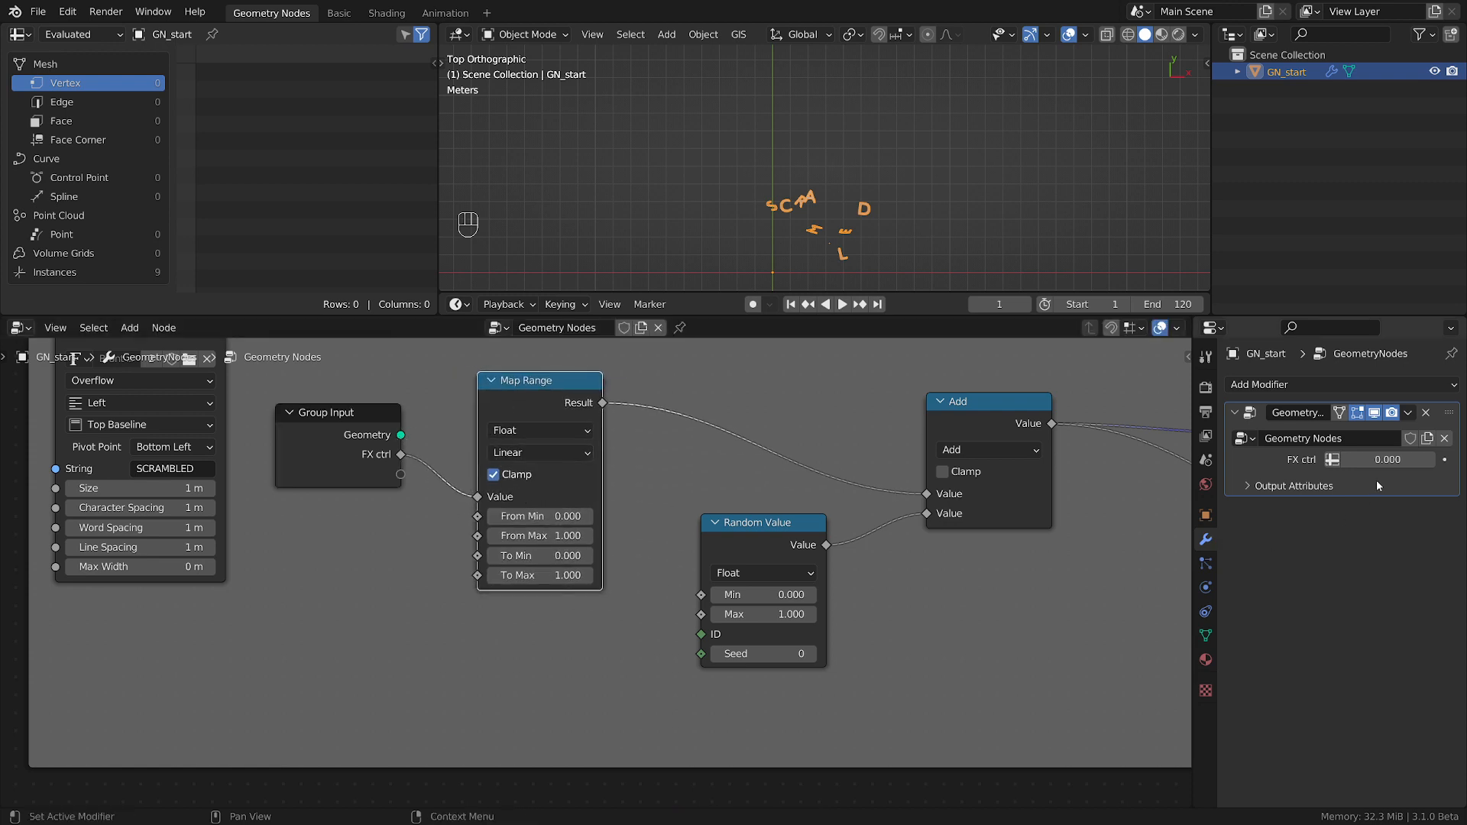
Try a To Min of -1 on the new Map Range and scrub FX ctrl to preview the scramble.
left_click(536, 557)
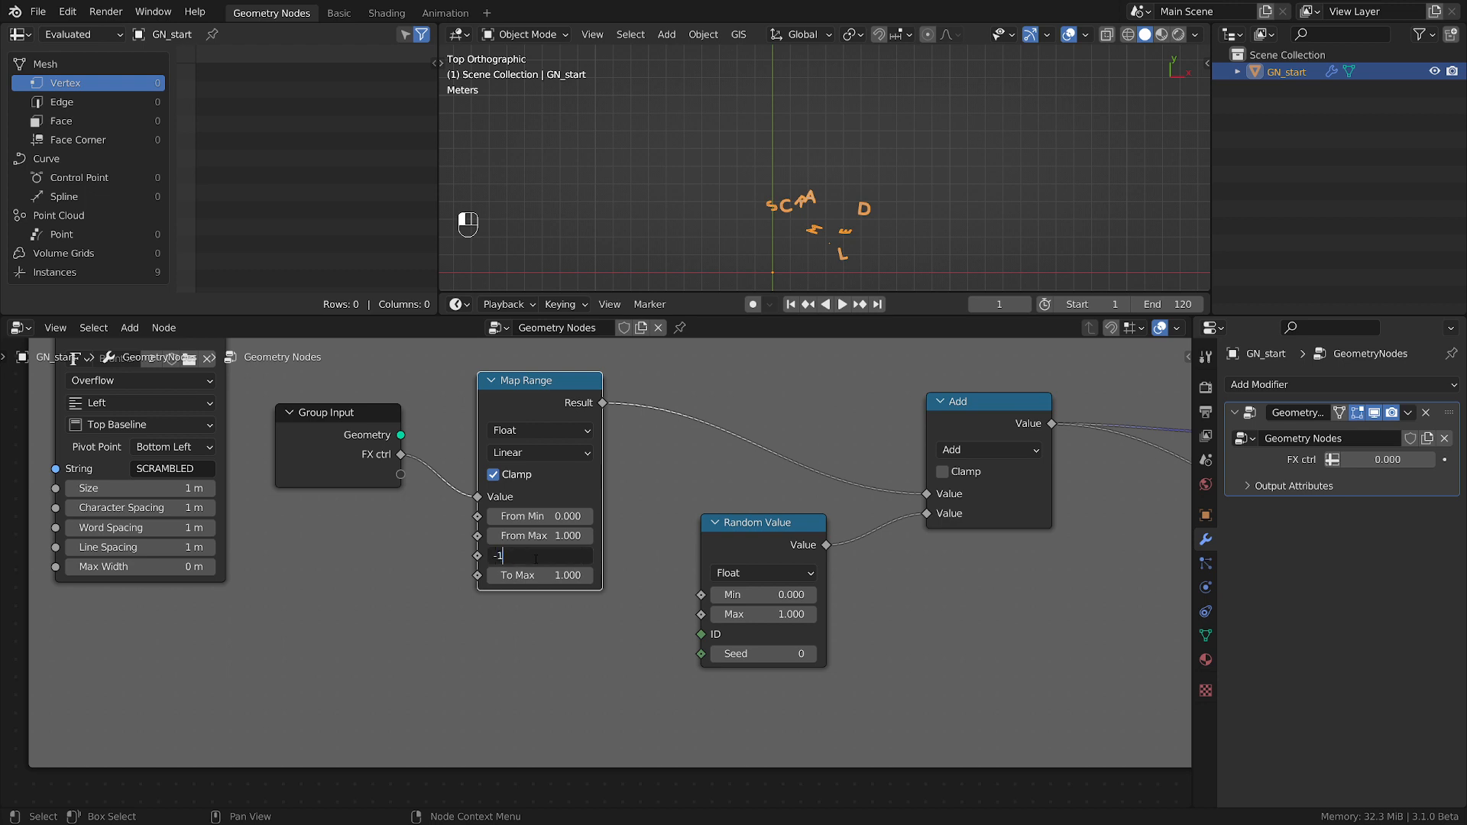
key("Return")
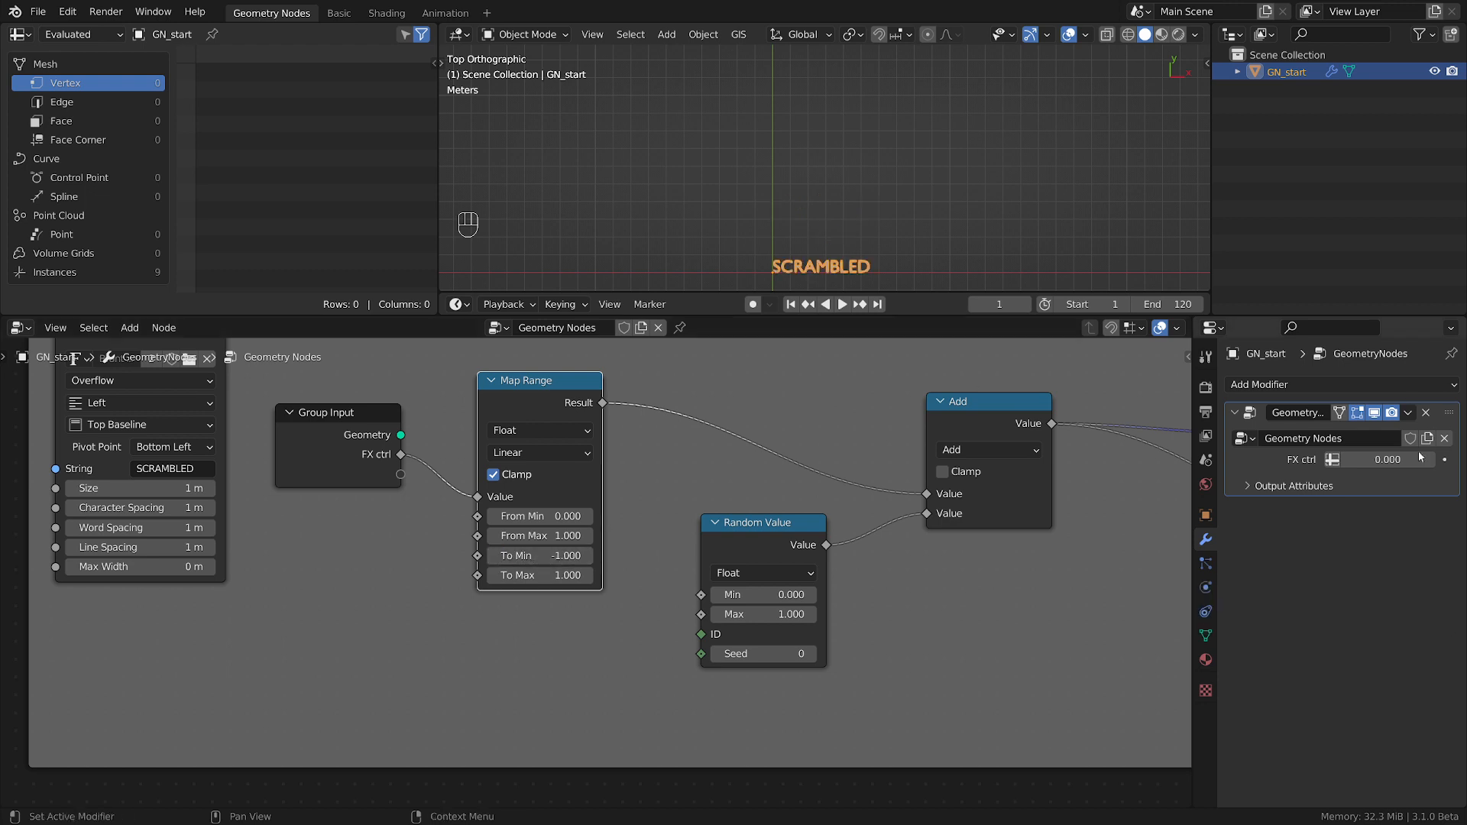
mouse_move(1384, 460)
left_mouse_down()
mouse_move(1451, 460)
mouse_move(1385, 460)
left_mouse_up()
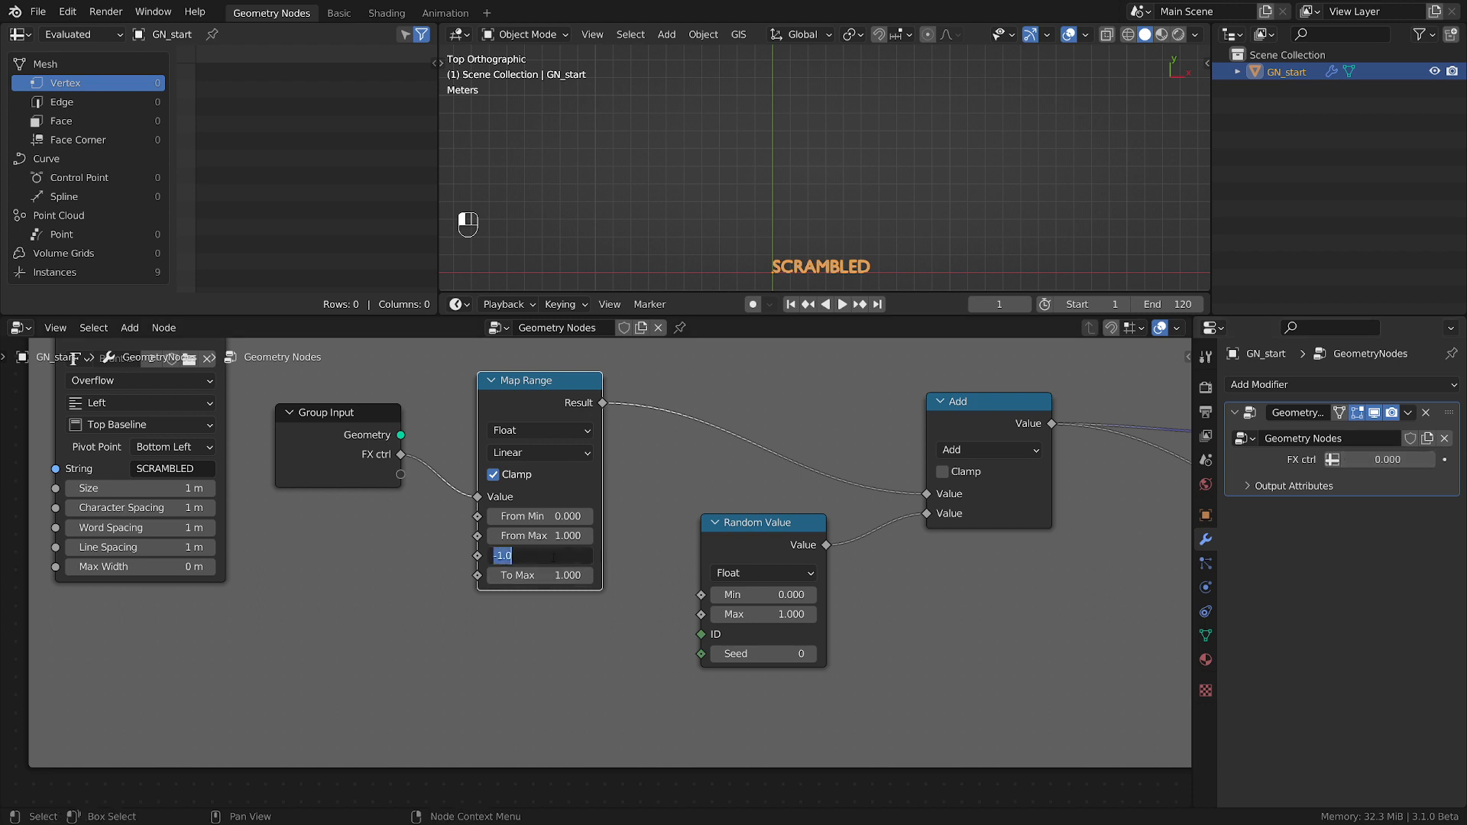
Set the new Map Range's To Min to 1 and To Max to -1, and scrub FX ctrl to preview the reversed effect.
key("Return")
left_click(569, 574)
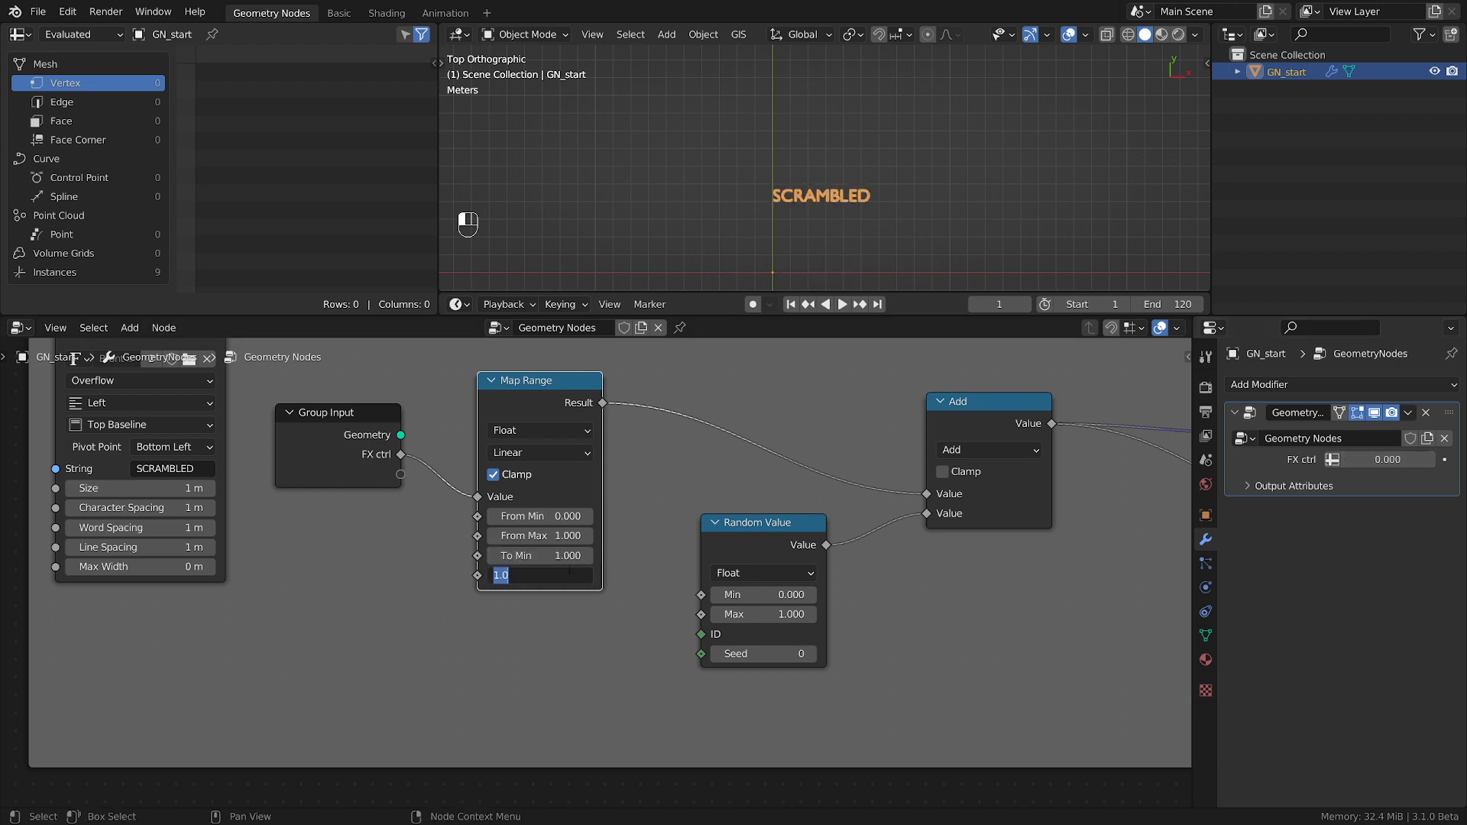
key("Return")
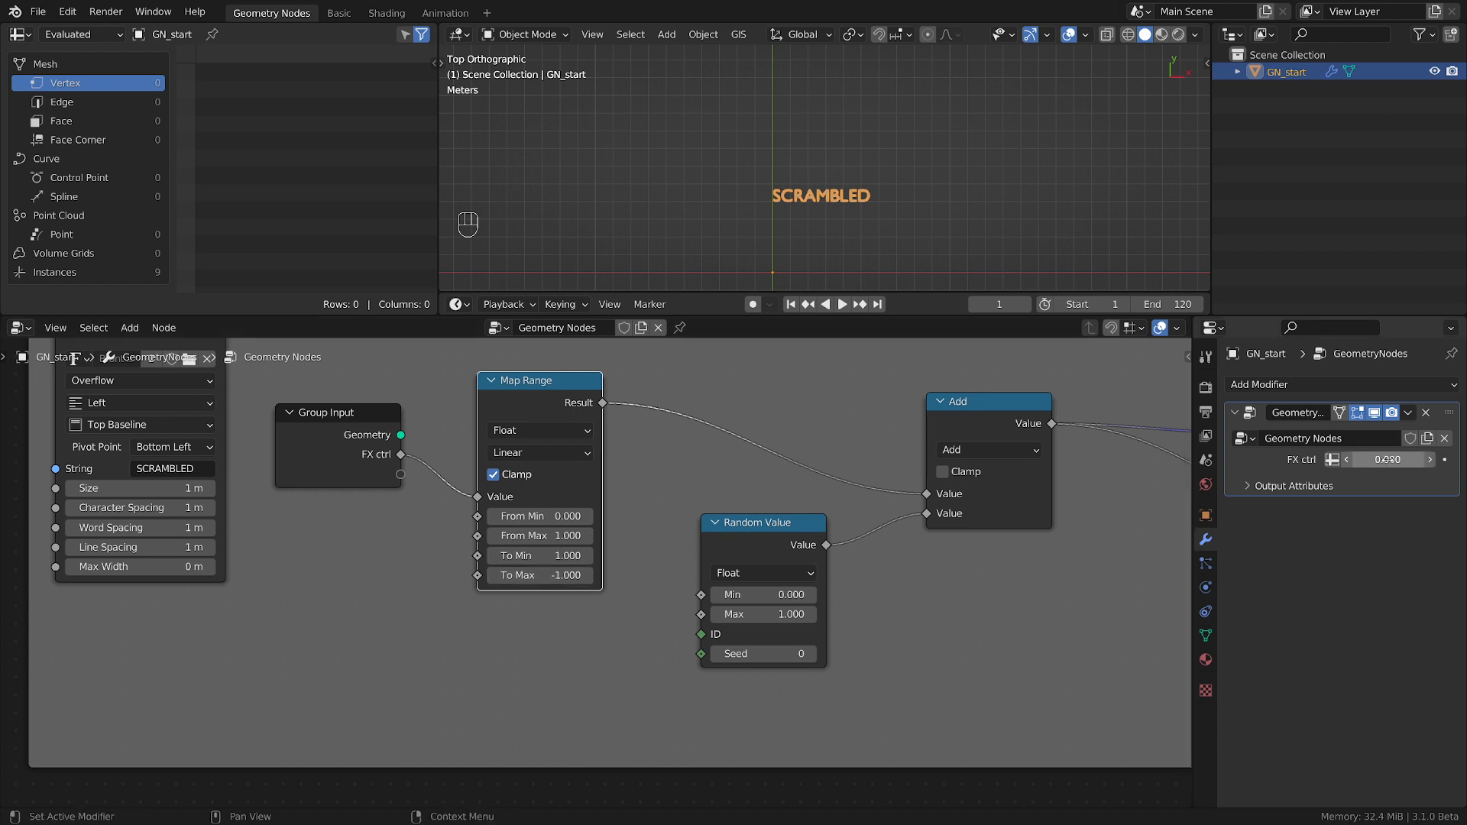
left_click_drag(1387, 460, 1386, 459)
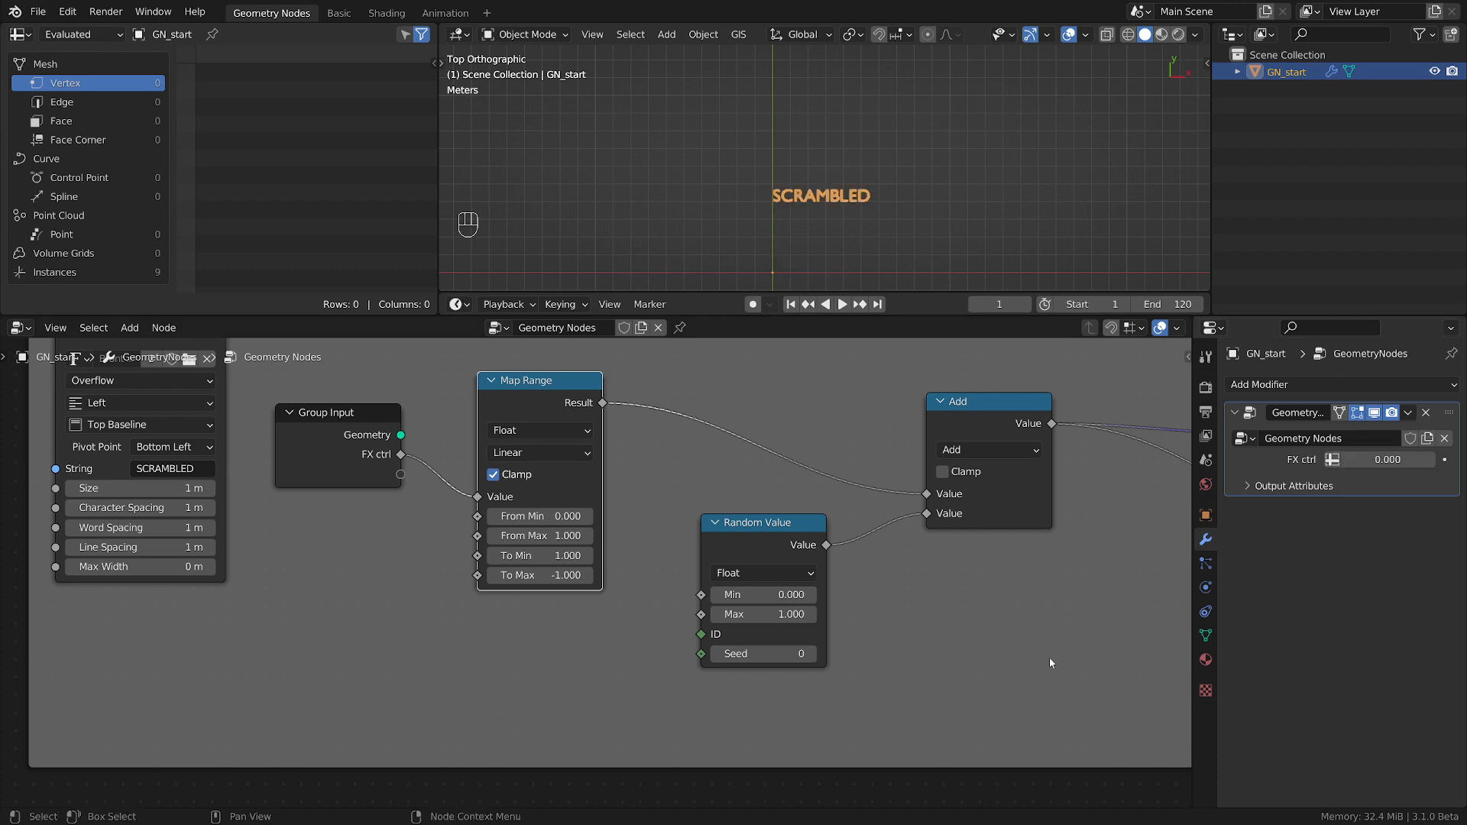
Nudge the vector Map Range node slightly and set the modifier's FX ctrl to 1.
scroll(942, 587, "down", 2)
middle_click_drag(930, 592, 463, 613)
scroll(625, 585, "up", 3)
left_click(814, 381)
left_click_drag(814, 385, 806, 384)
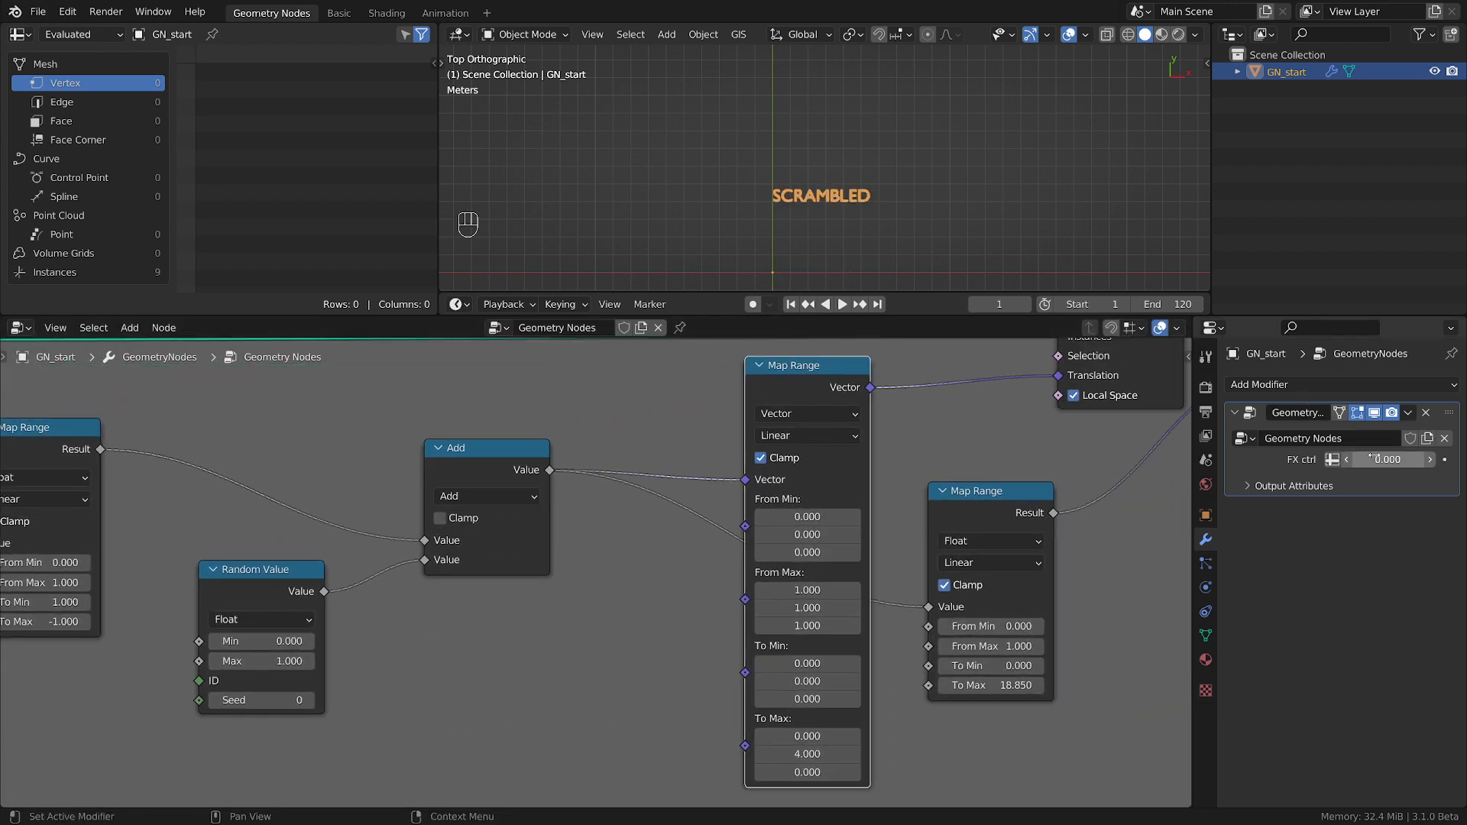
left_click_drag(1386, 459, 1398, 459)
Raise the vector Map Range's To Min Y to 1.040 to offset the resting text.
middle_click_drag(922, 770, 939, 707)
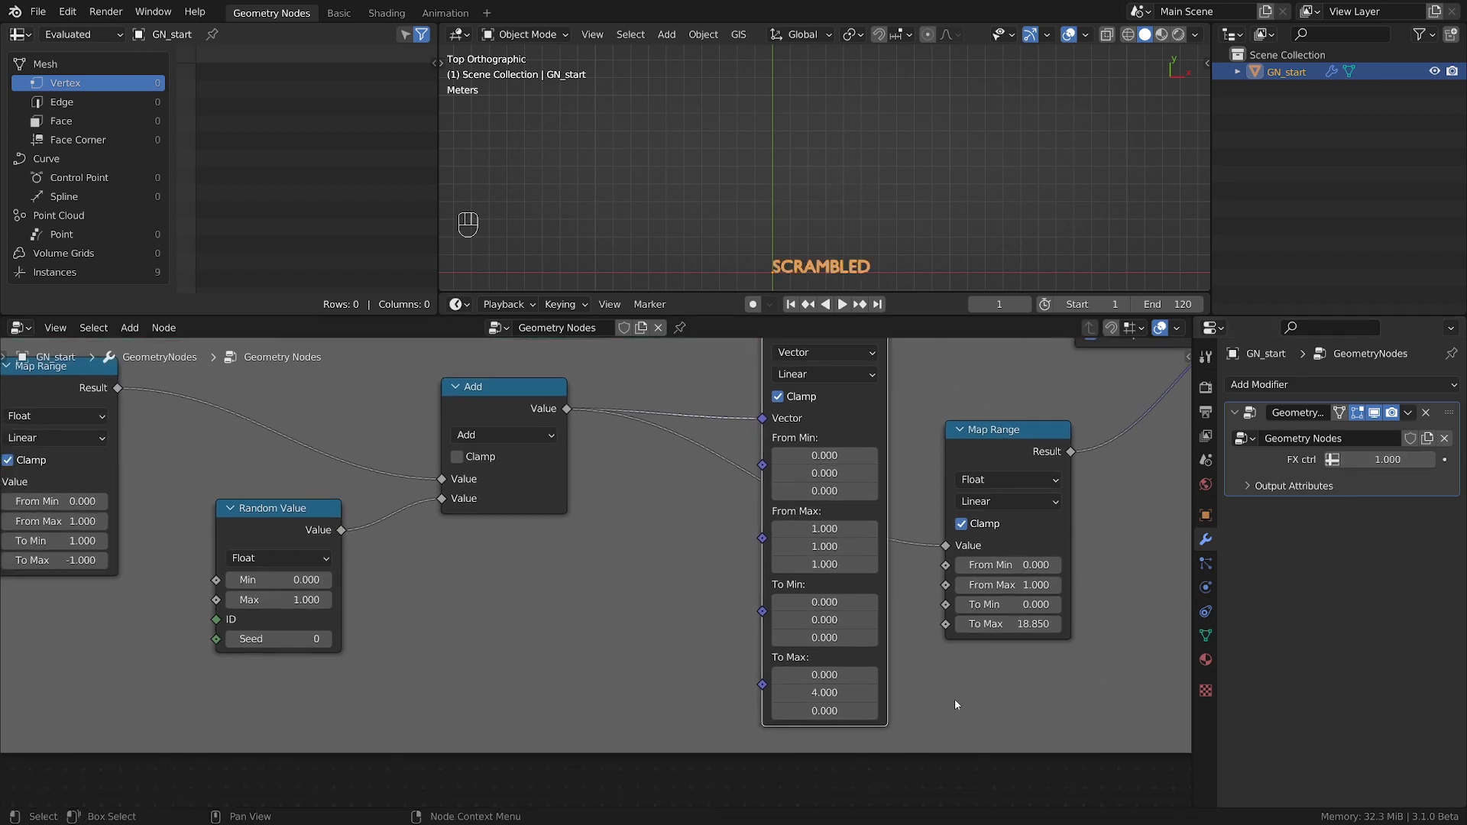
scroll(893, 631, "up", 2)
scroll(808, 274, "up", 2)
middle_click_drag(809, 274, 790, 229, "shift")
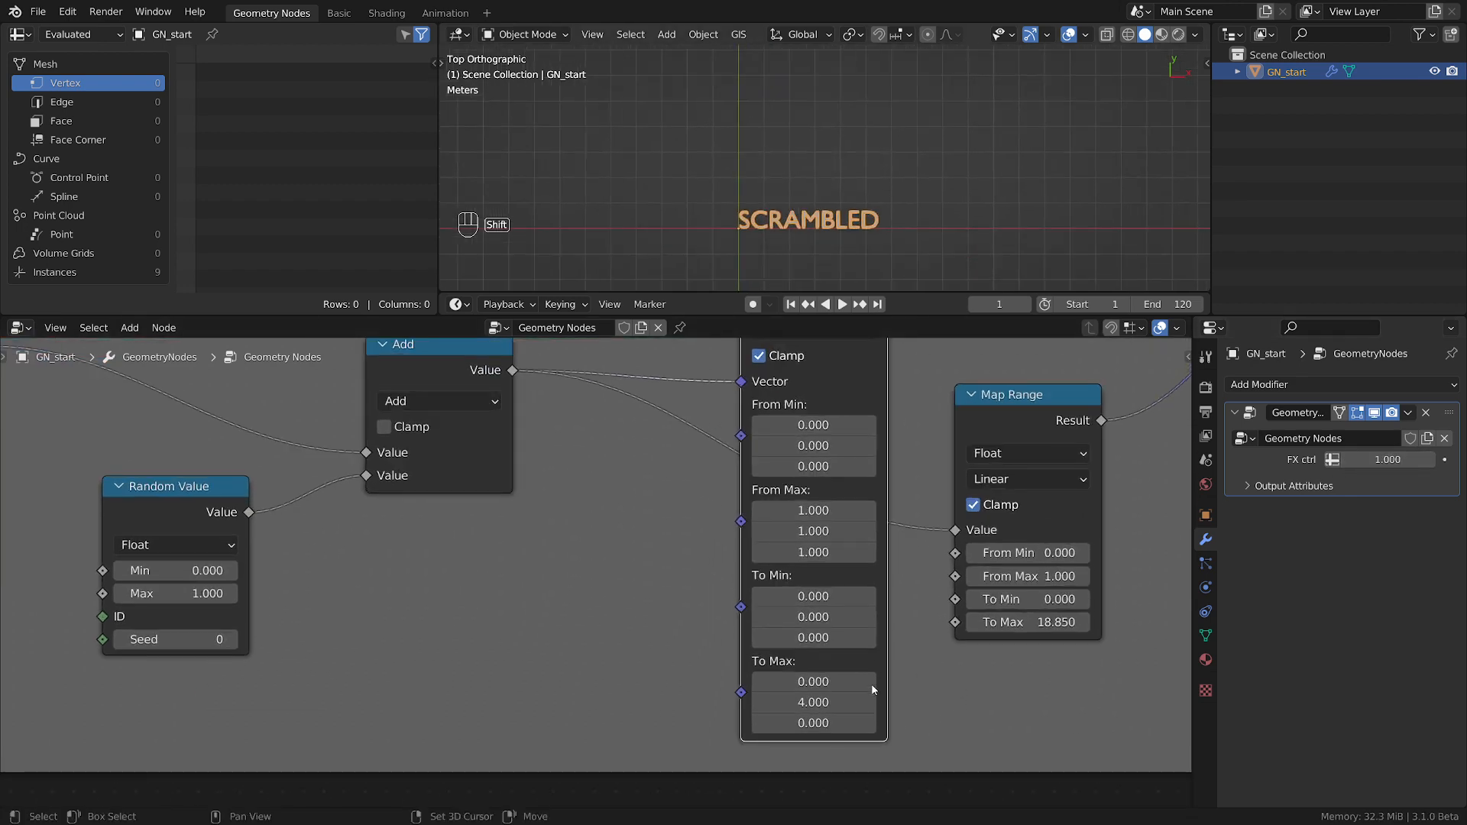
scroll(875, 691, "up", 3)
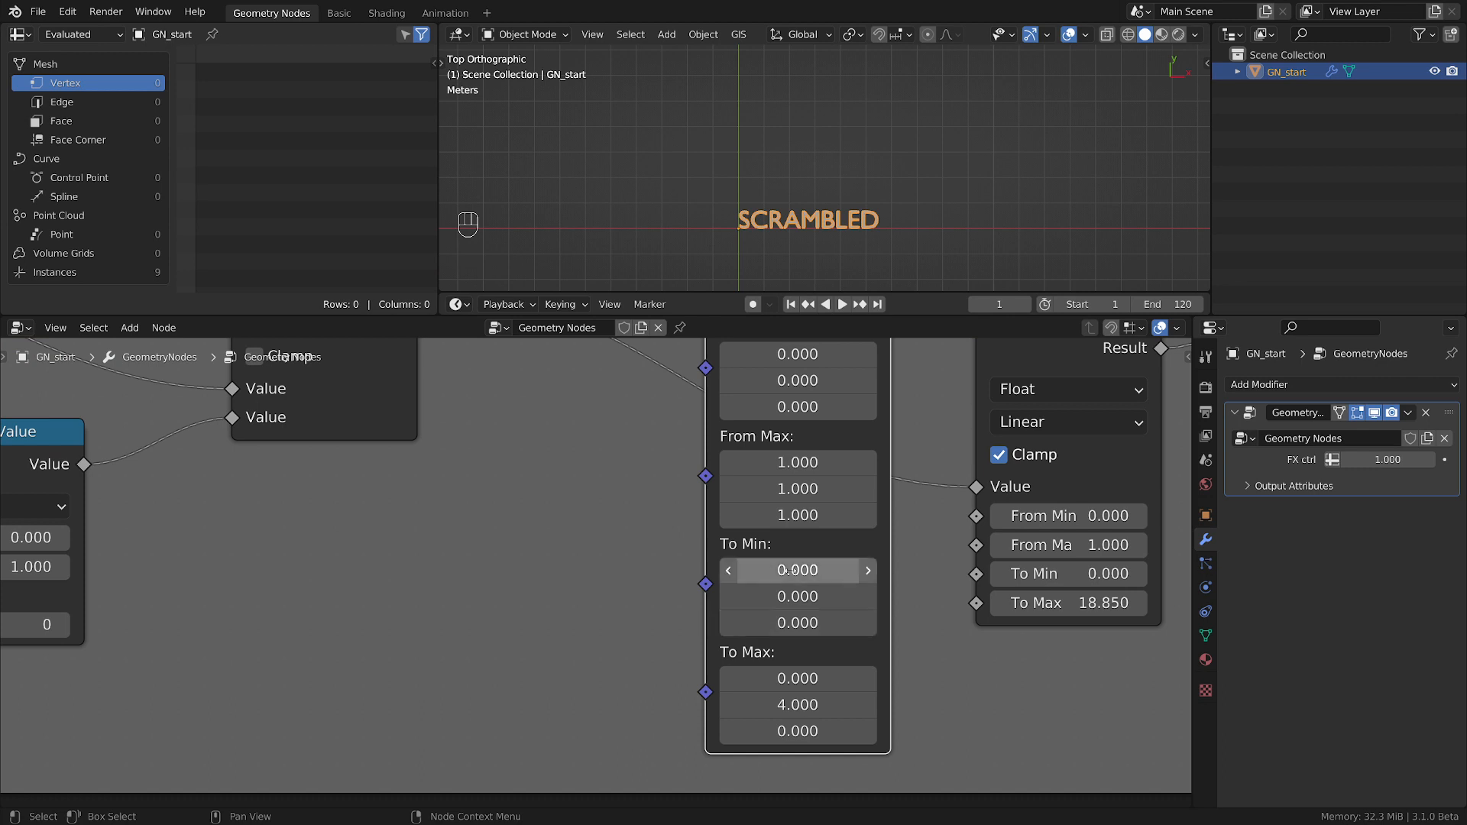
left_click_drag(795, 596, 875, 596, "shift")
scroll(551, 542, "down", 2)
middle_click_drag(549, 542, 590, 655)
left_click_drag(761, 348, 742, 368)
scroll(886, 451, "down", 1)
middle_click_drag(891, 451, 808, 463)
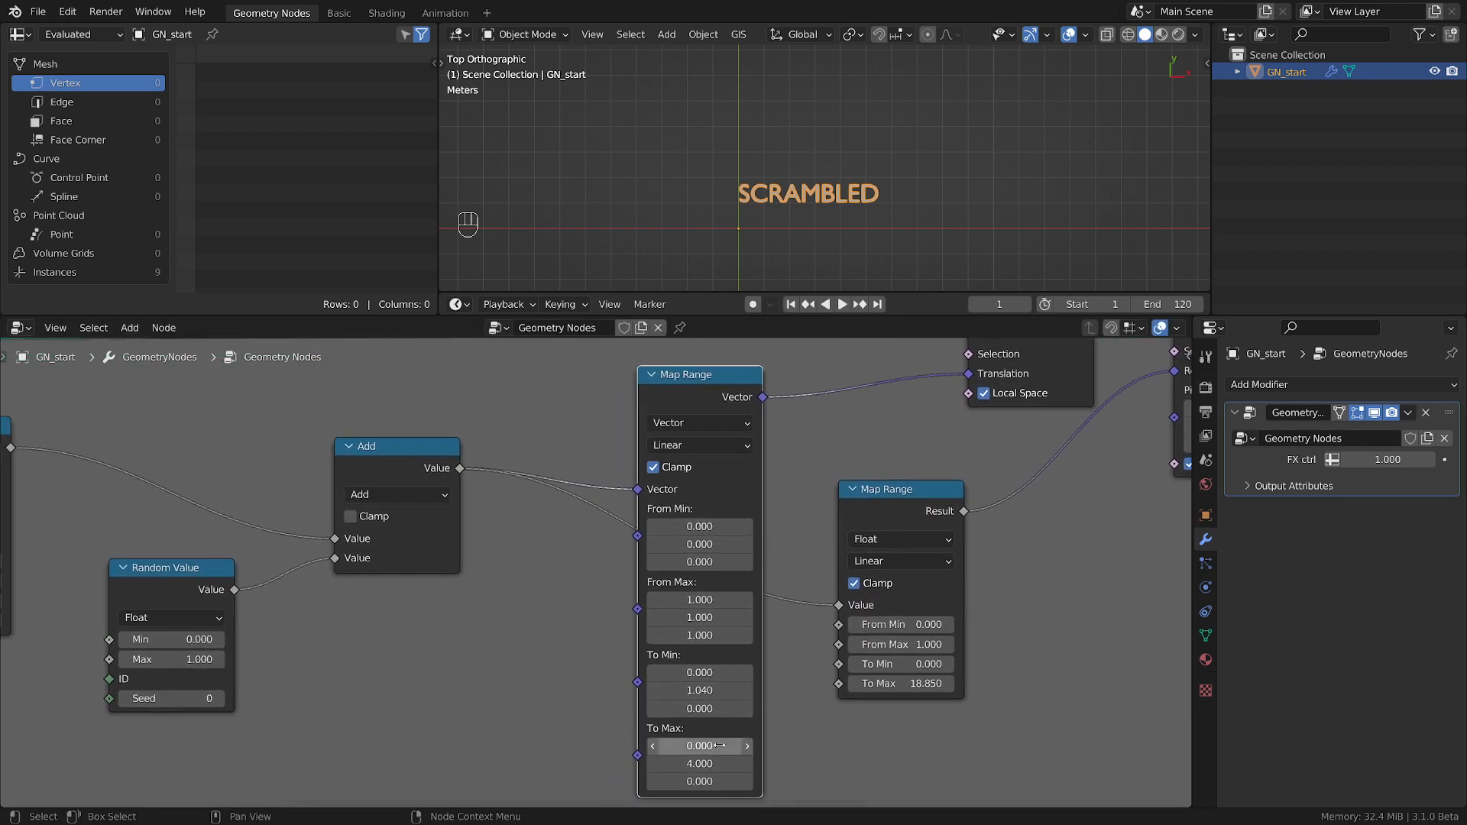
Lower the vector Map Range's To Min Y to about 0.34 and scrub FX ctrl to preview the scramble.
left_click_drag(704, 692, 651, 692)
scroll(557, 678, "down", 2)
middle_click_drag(558, 680, 767, 634)
mouse_move(1367, 460)
left_mouse_down()
mouse_move(1290, 460)
mouse_move(1367, 460)
left_mouse_up()
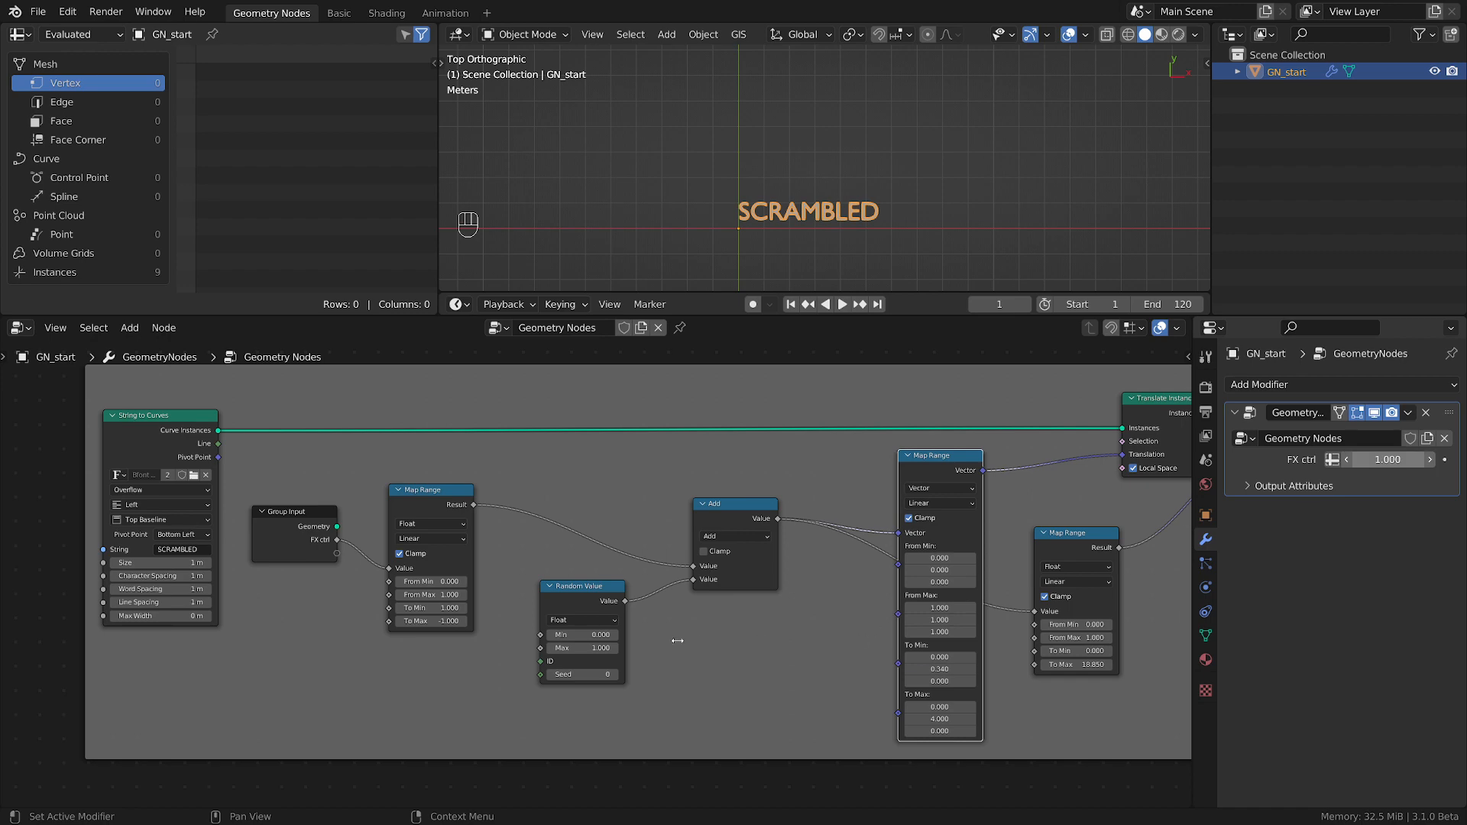
Frame the nodes from Group Input through Rotate Instances, and move the frame with String to Curves away from Fill Curve.
scroll(690, 652, "down", 3)
scroll(546, 657, "down", 1)
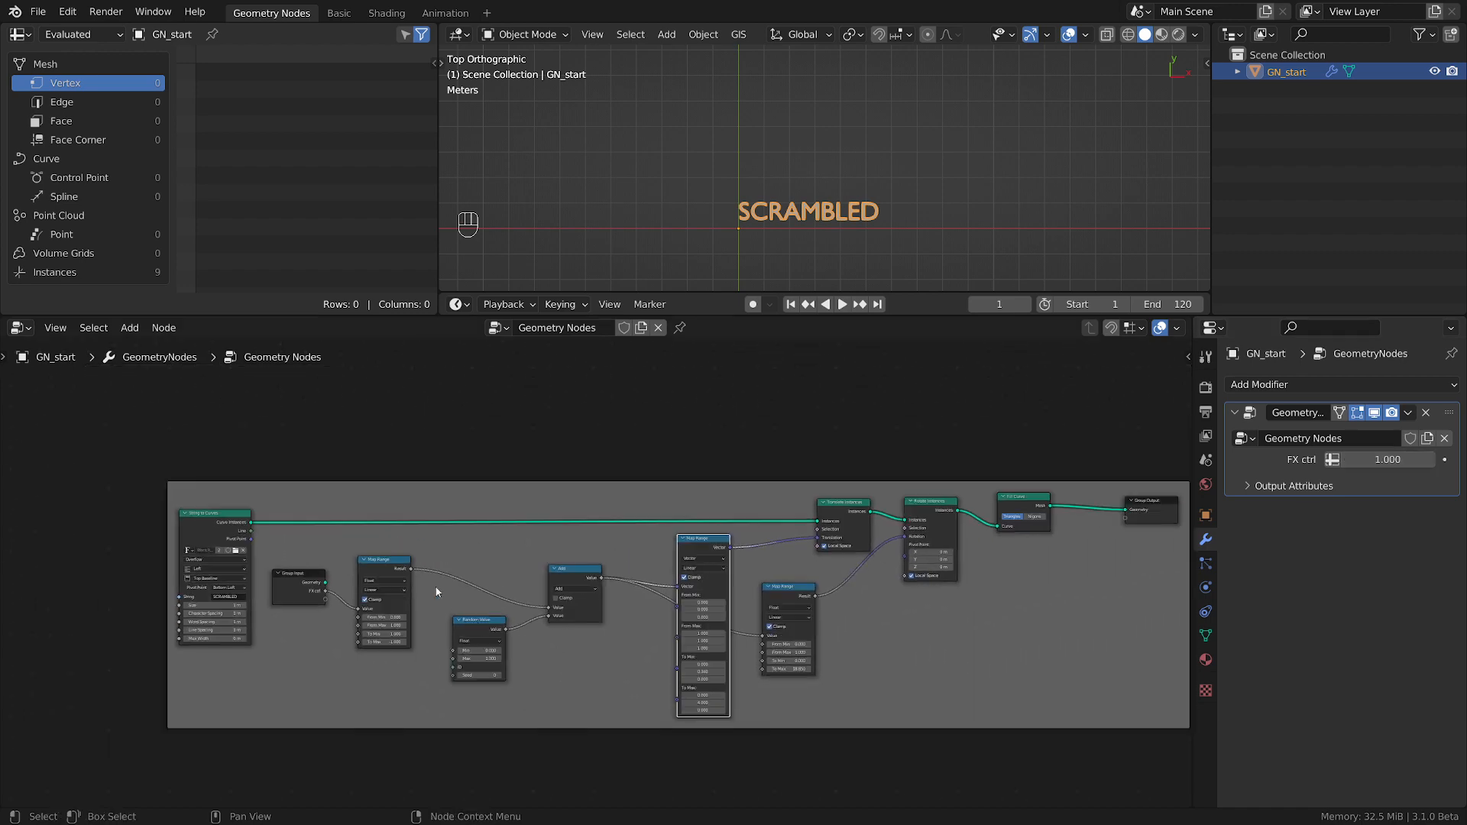
left_click_drag(277, 429, 957, 745)
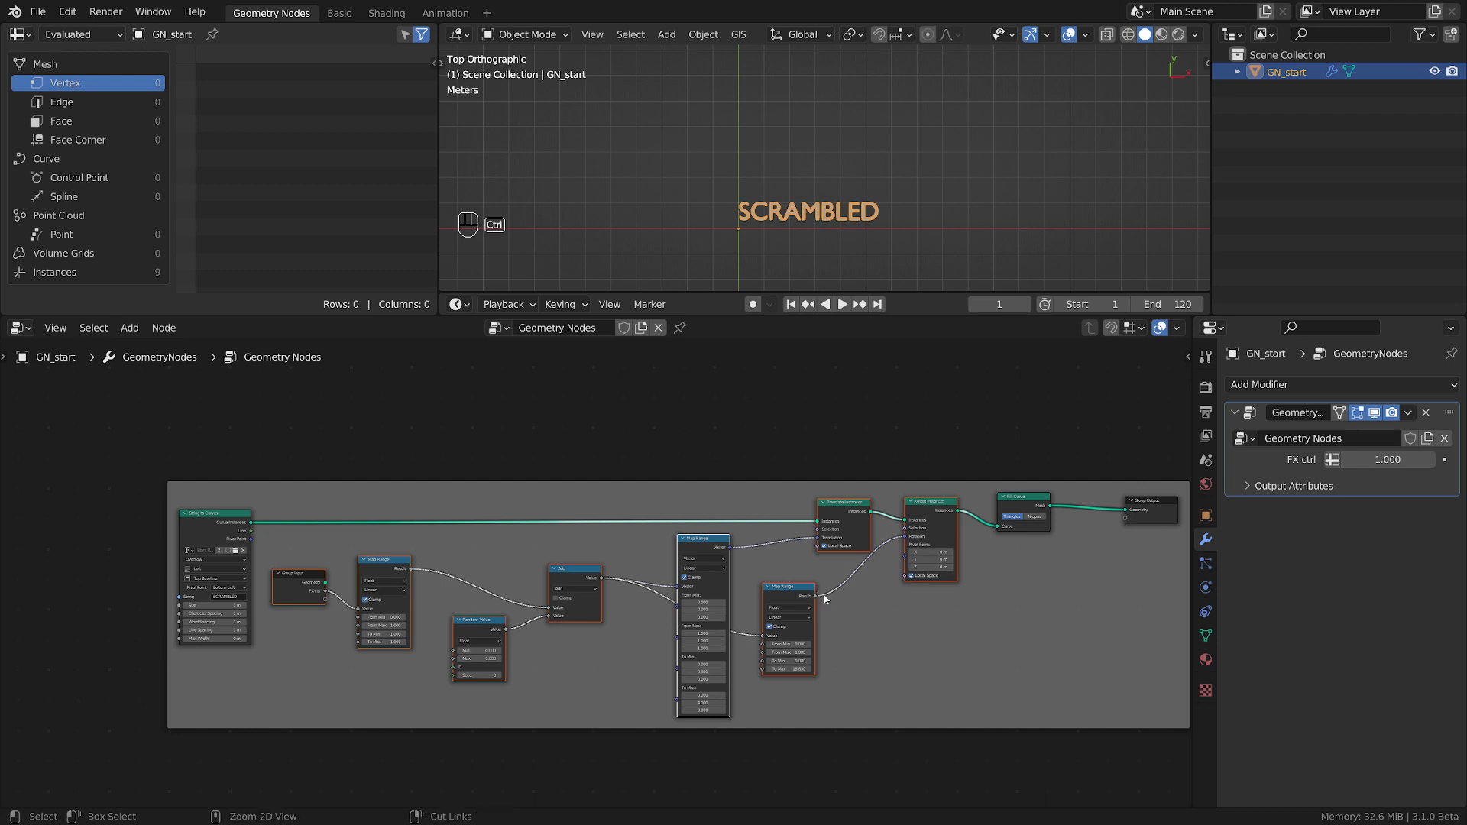
key("ctrl+j")
key("g")
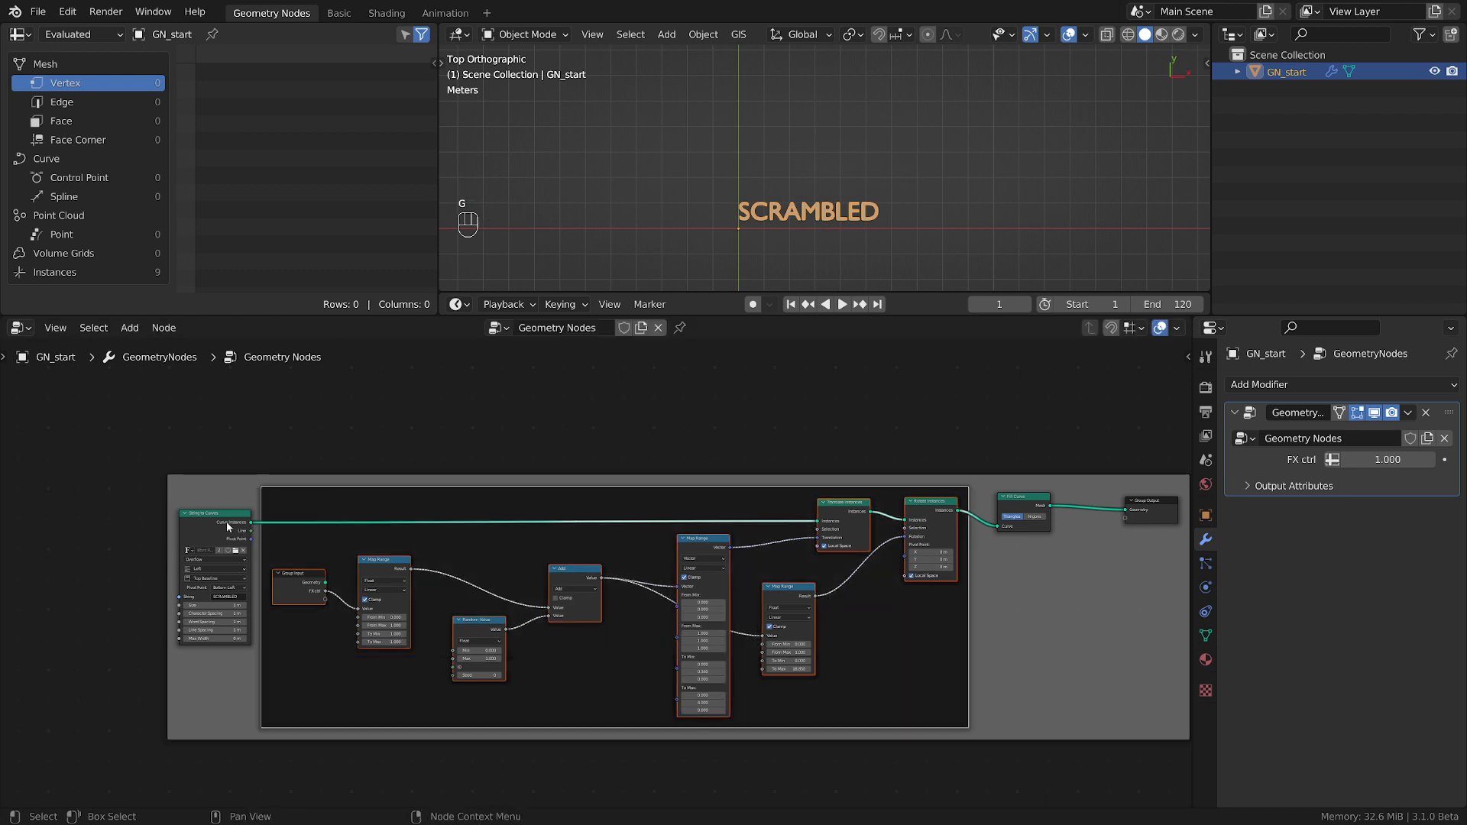
key("g")
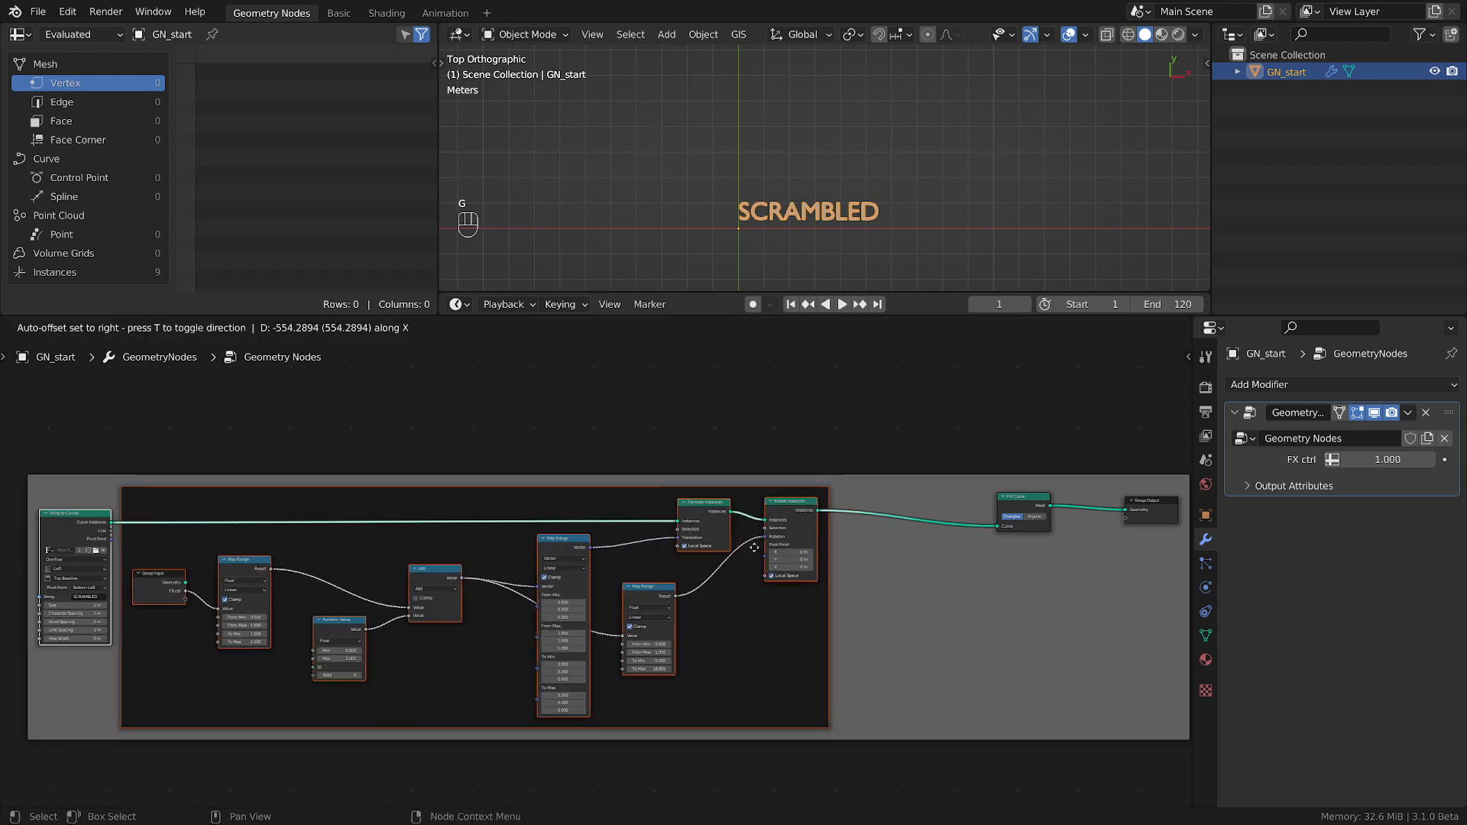
left_click(729, 547)
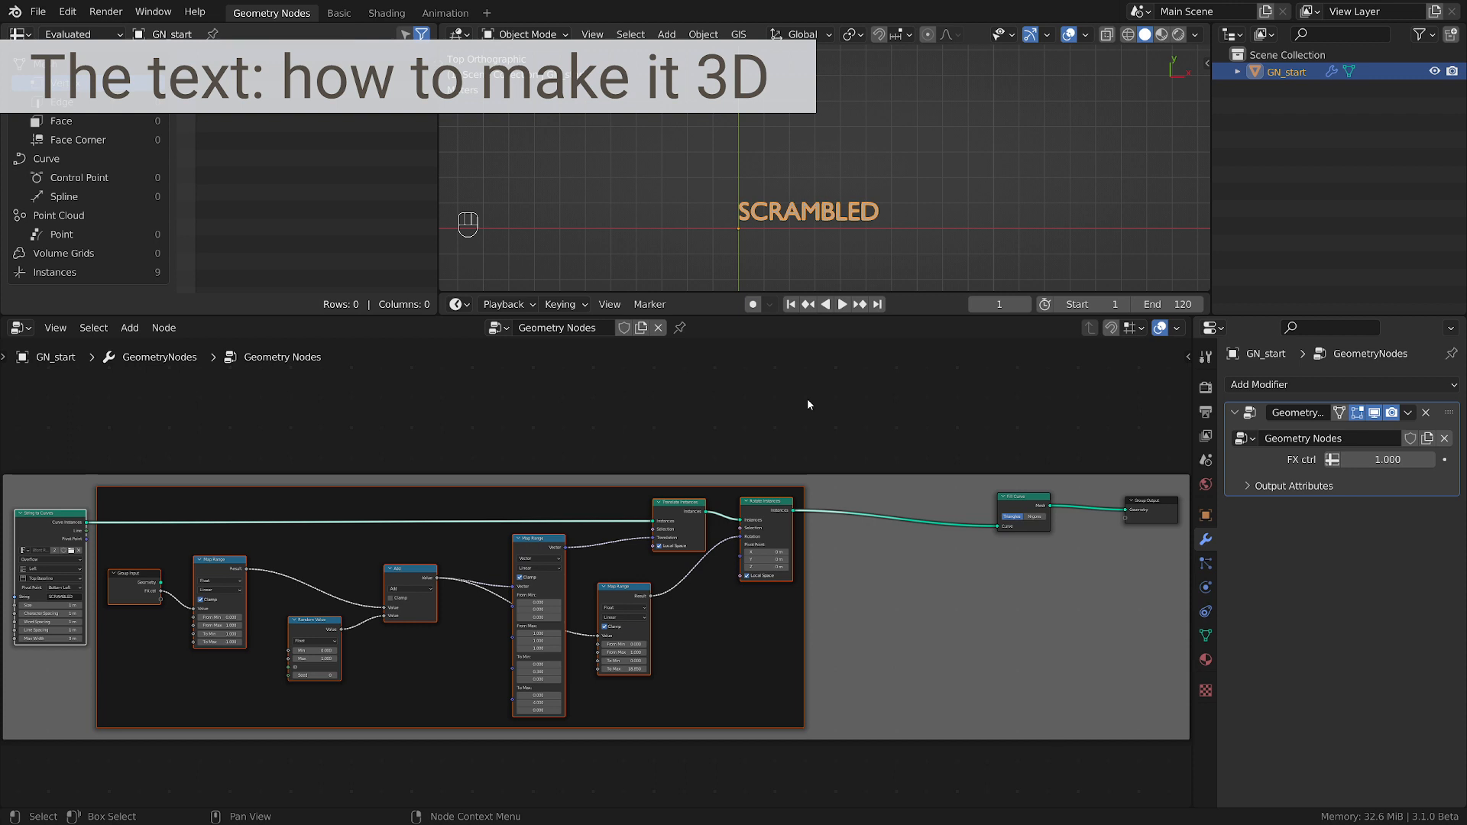
Add a Solidify modifier to the text object and set its thickness to 0.75 m.
scroll(1045, 163, "up", 4)
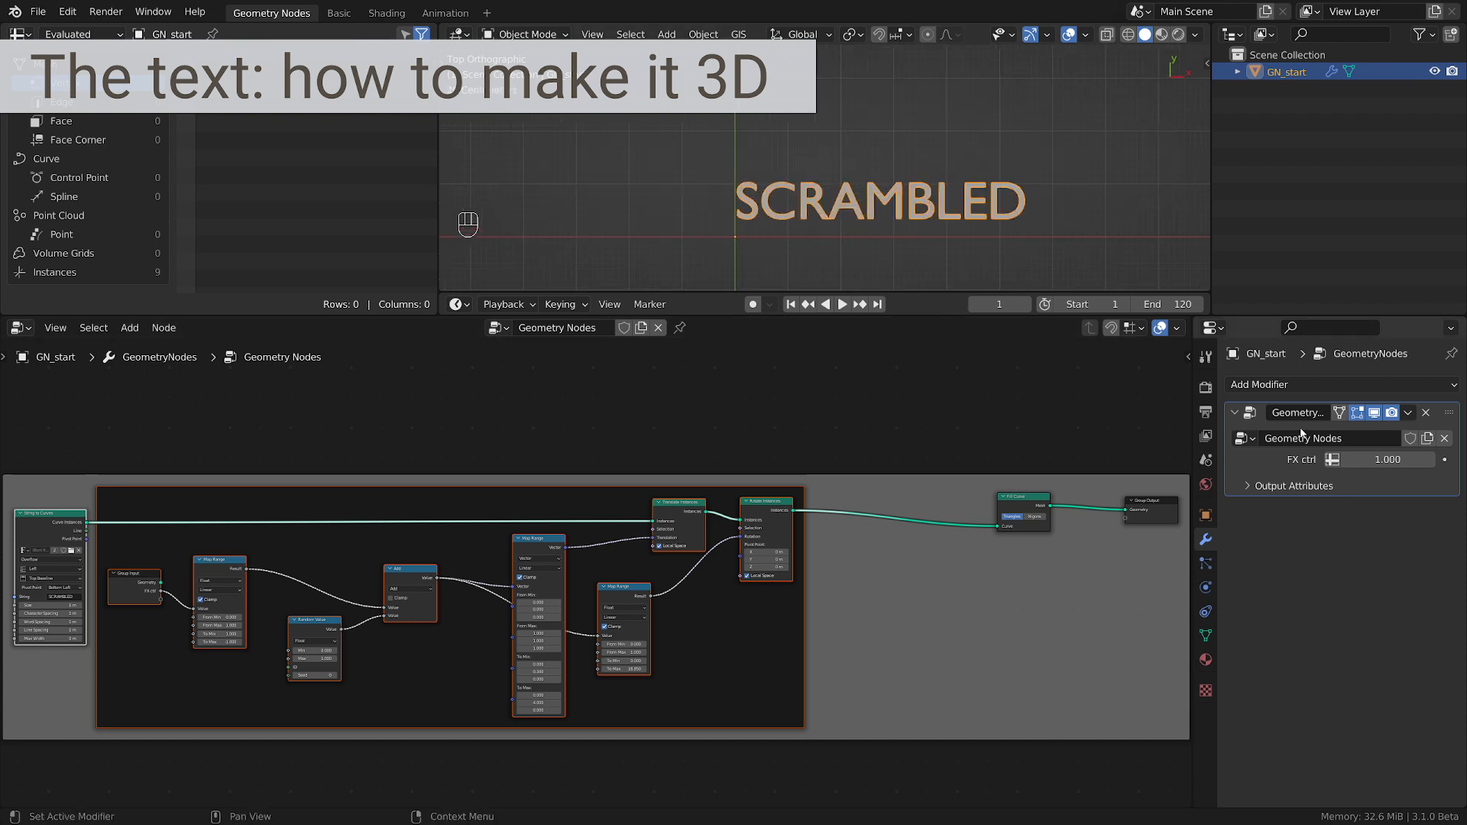
left_click(1289, 385)
left_click(939, 421)
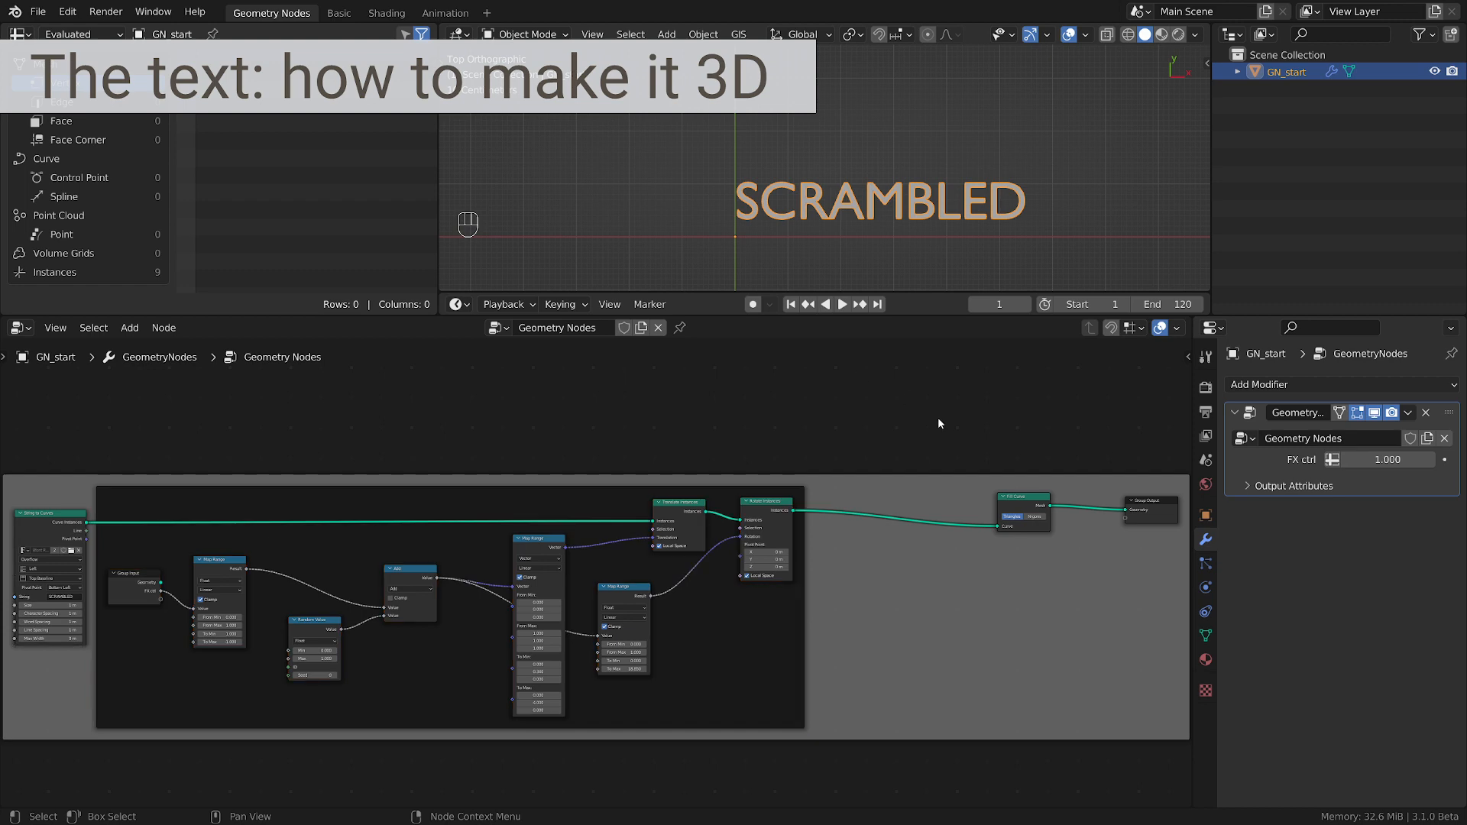
left_click(1294, 381)
left_click(1089, 678)
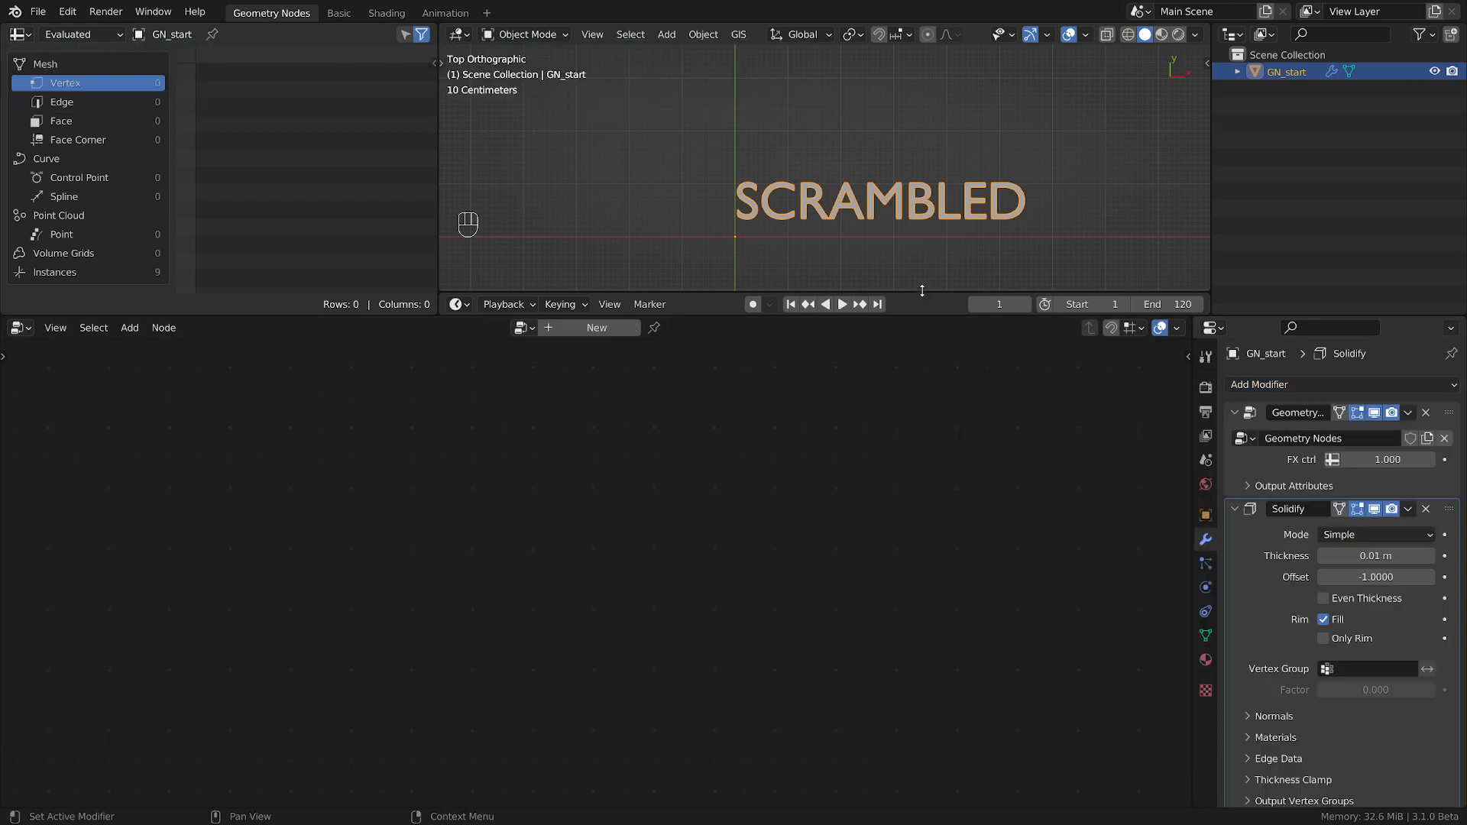
middle_click_drag(922, 282, 956, 86)
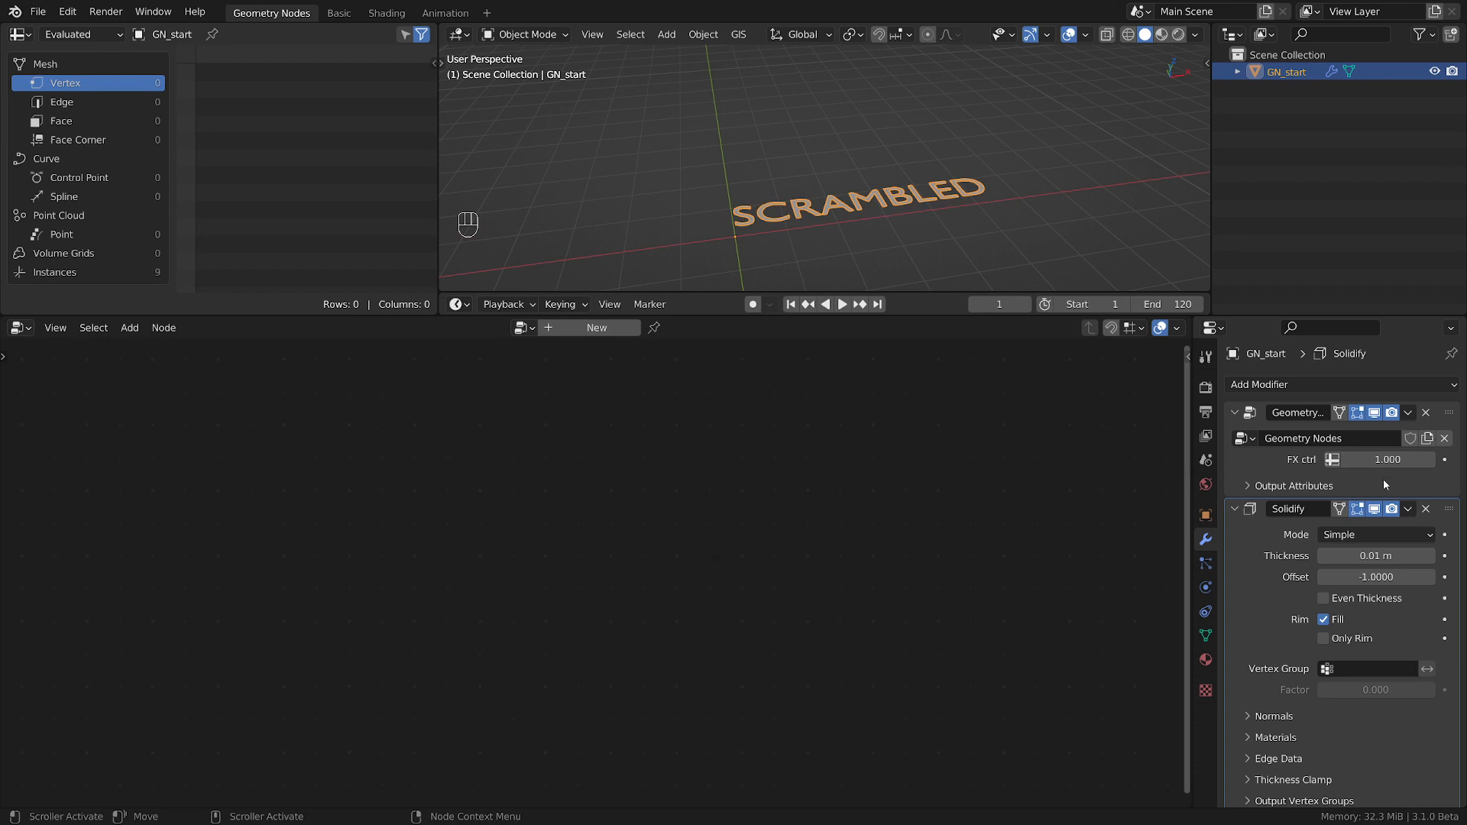
left_click_drag(1375, 555, 1429, 555, "shift")
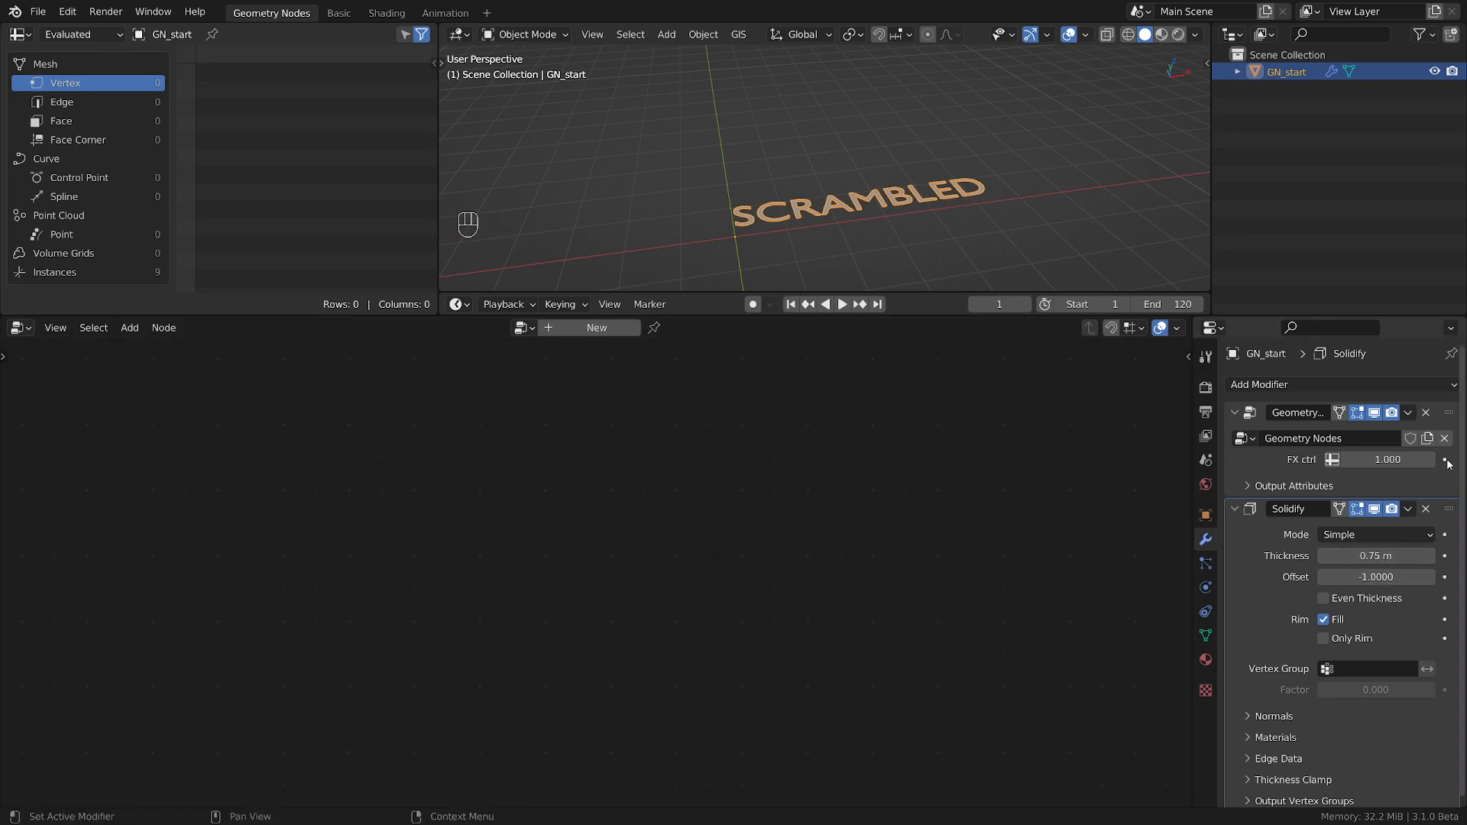
Insert a Realize Instances node between Fill Curve and Group Output, and inspect the solidified letters up close.
left_click(1409, 424)
middle_click_drag(985, 588, 797, 579)
key("shift+a")
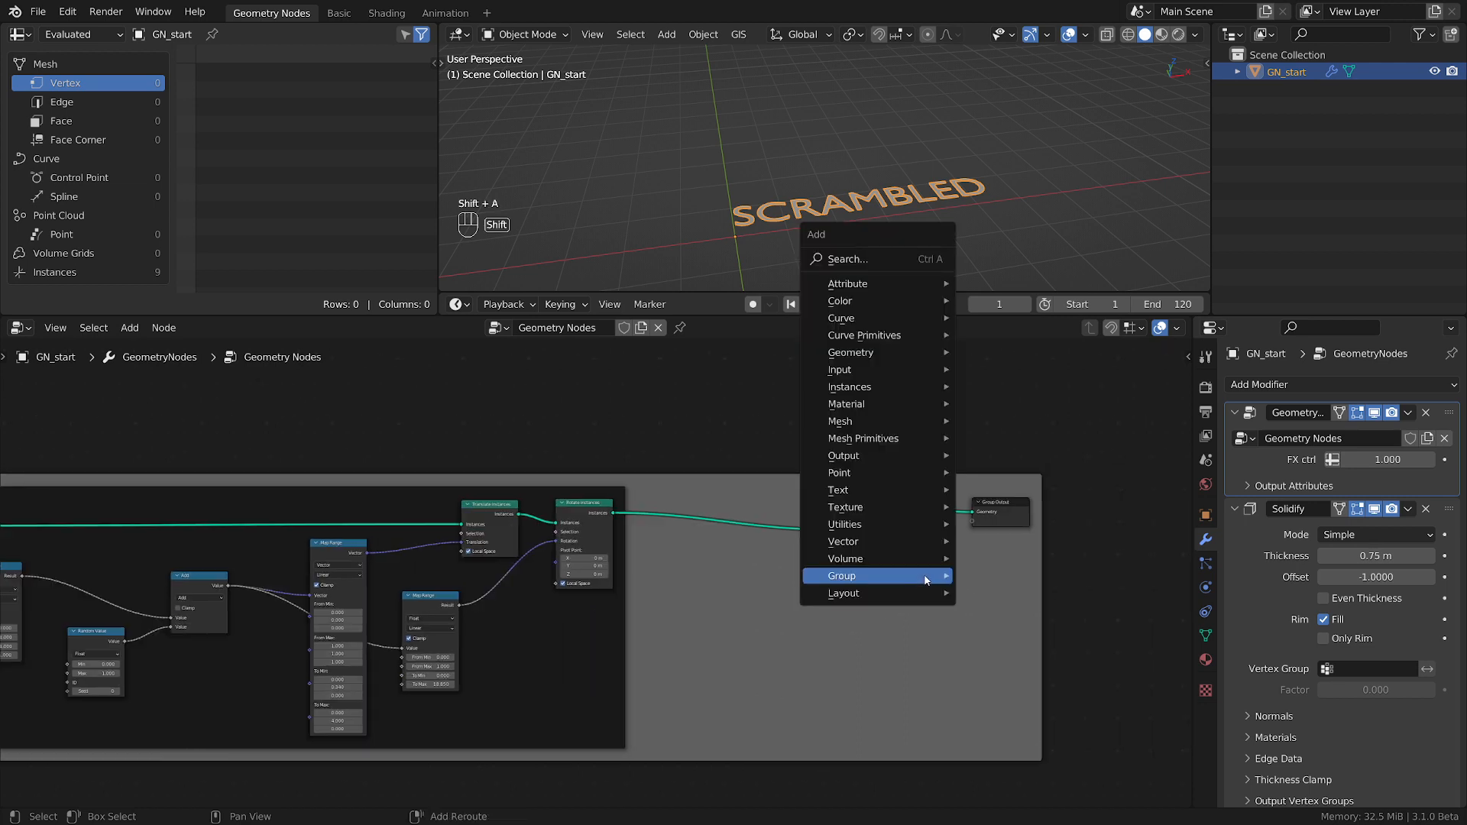
mouse_move(869, 395)
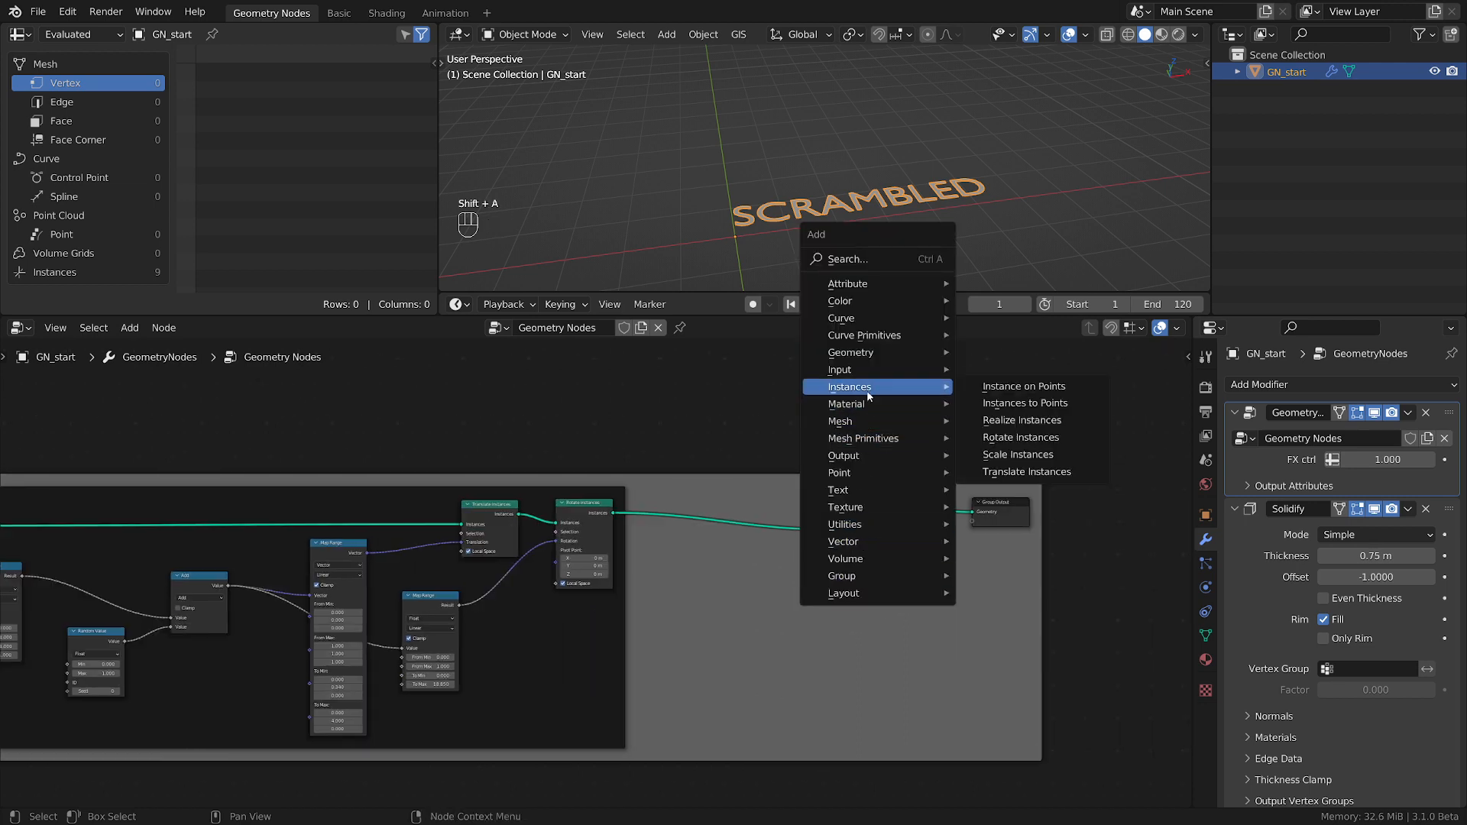
left_click(1021, 420)
left_click(956, 511)
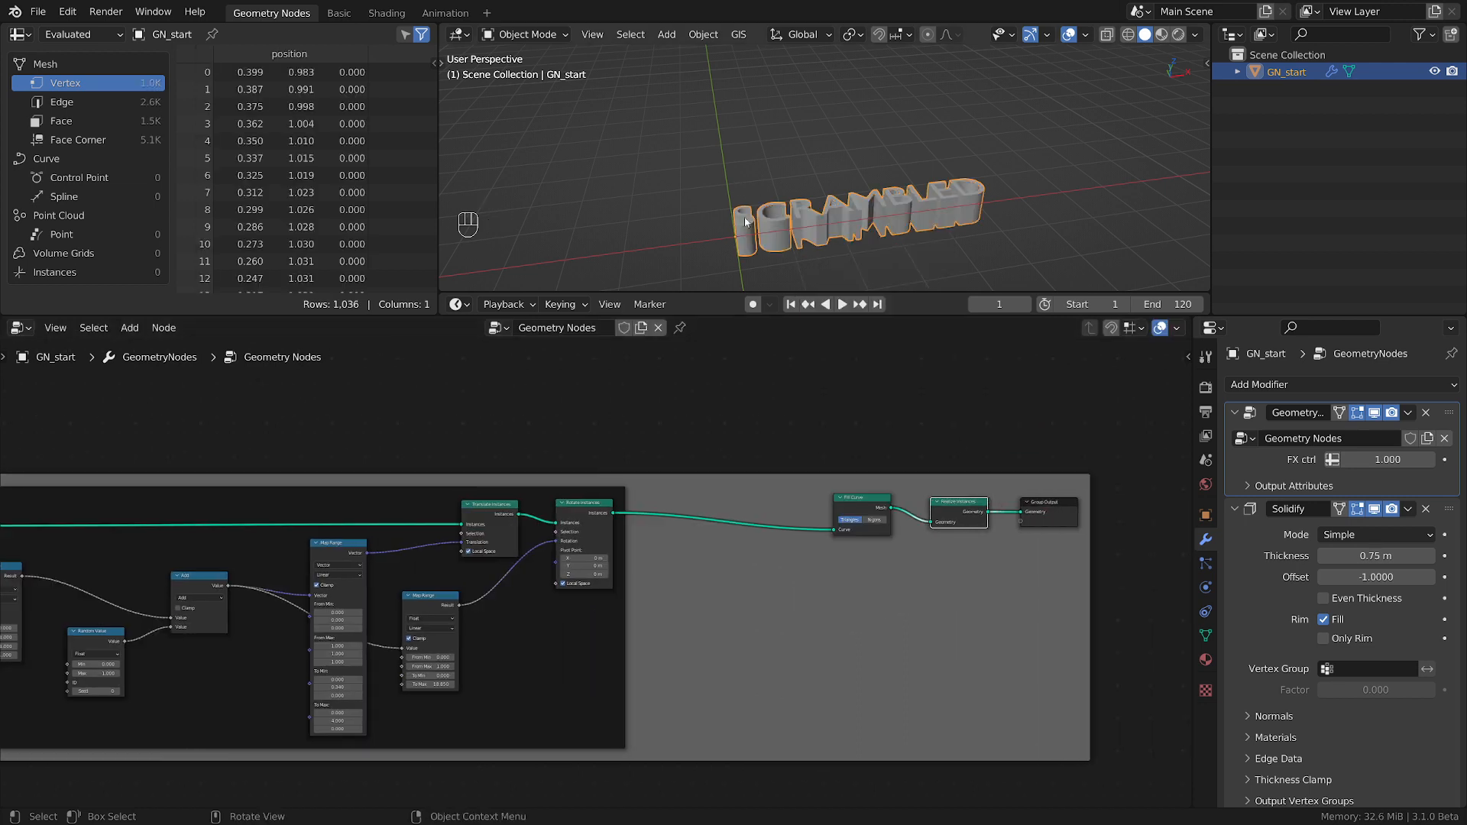
scroll(746, 222, "up", 6)
middle_click_drag(855, 192, 848, 238)
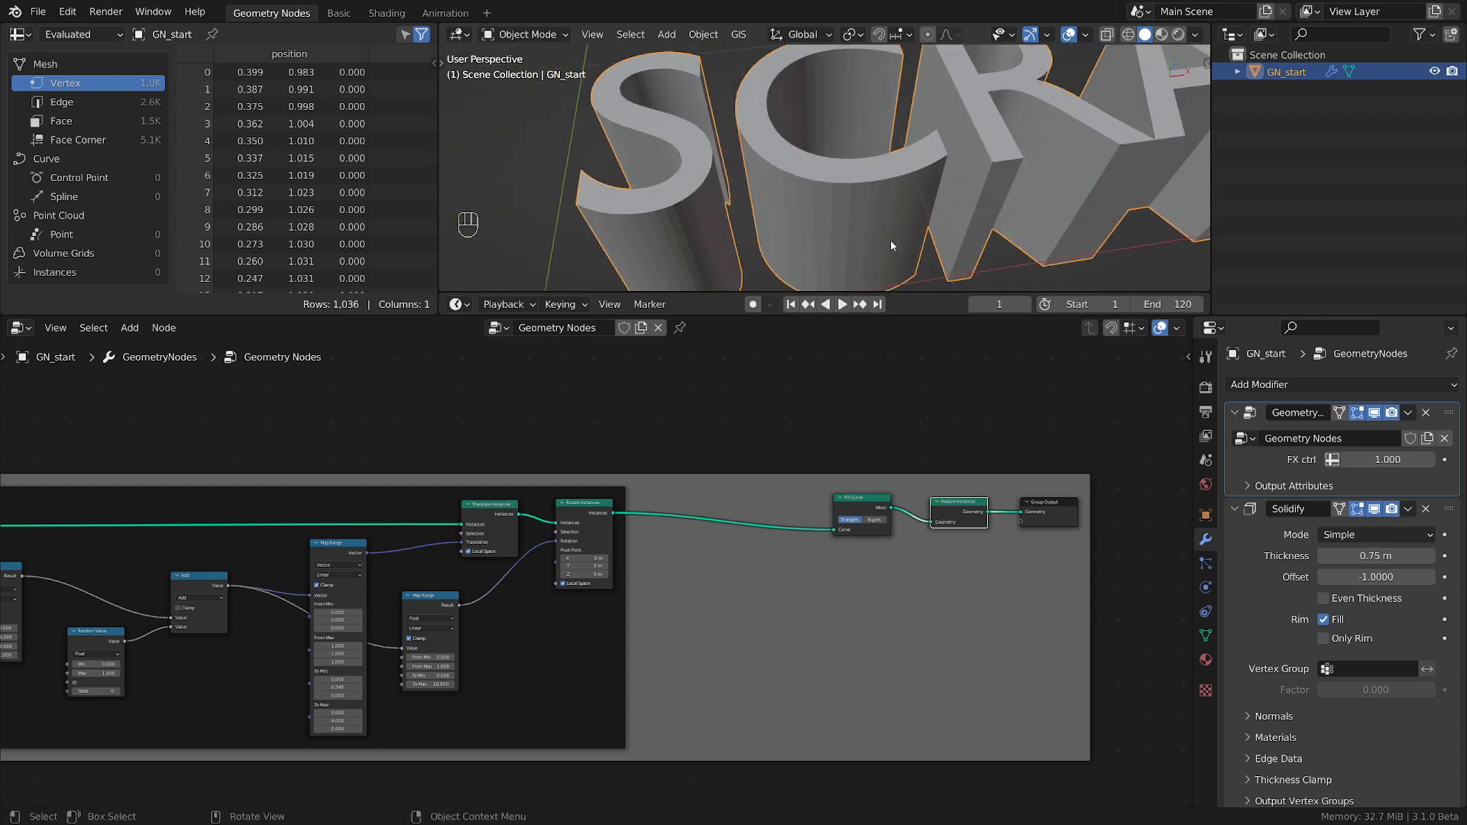
right_click(885, 208)
left_click(878, 204)
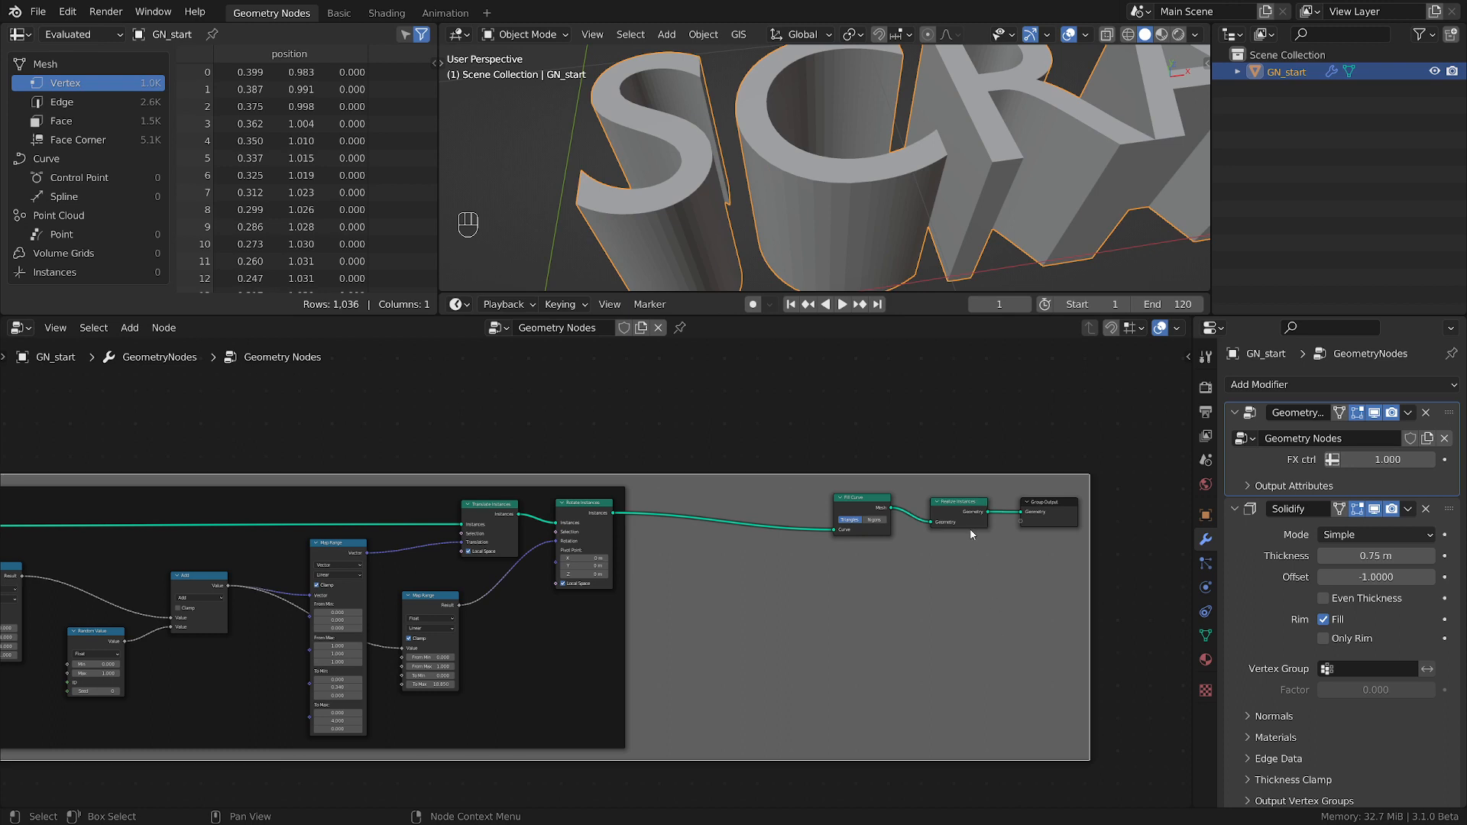
Insert a Set Shade Smooth node between Realize Instances and Group Output, and inspect the shading of the letters.
left_click_drag(1052, 509, 1094, 508)
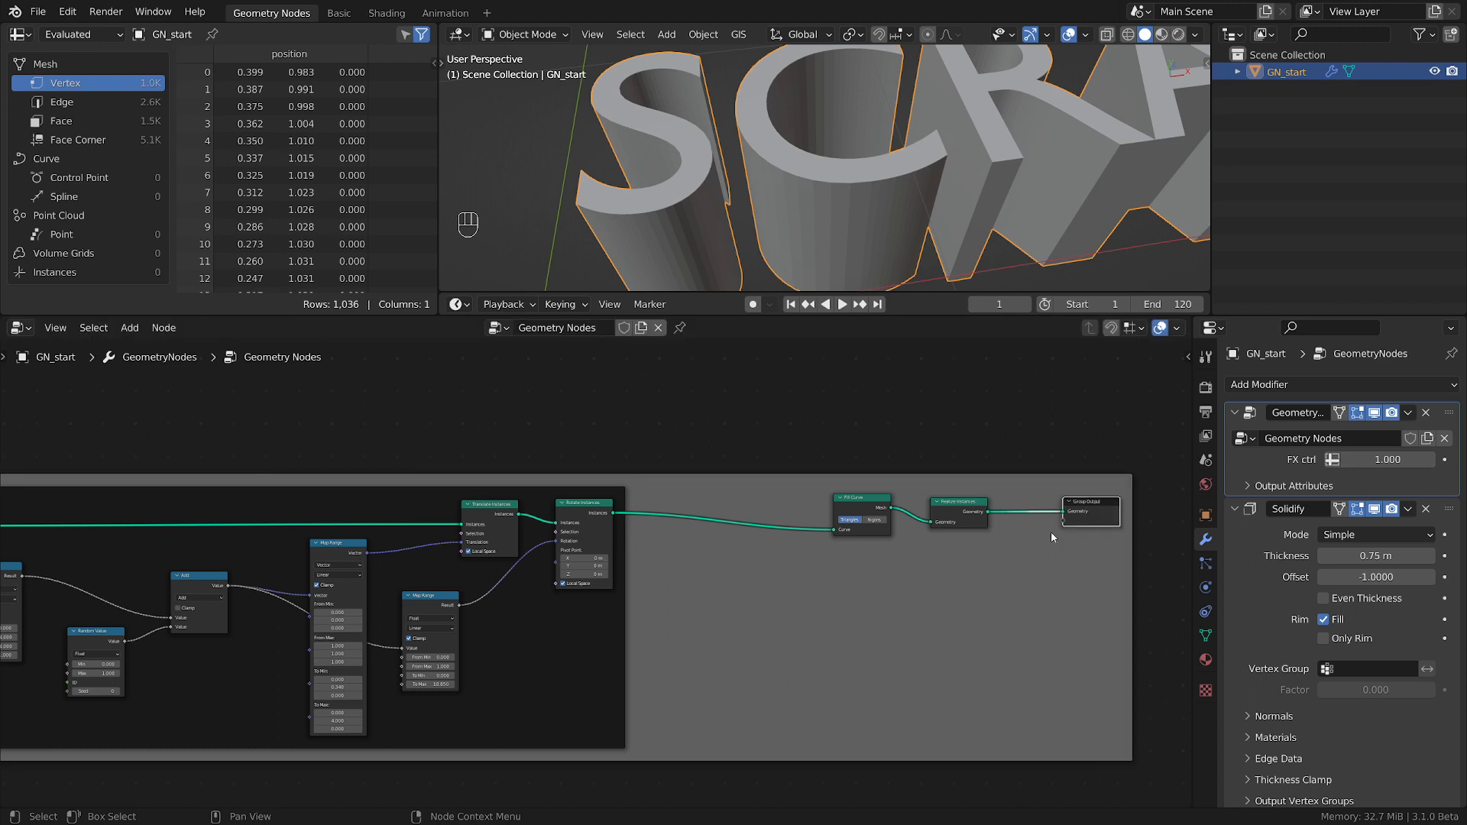
key("shift+a")
mouse_move(988, 569)
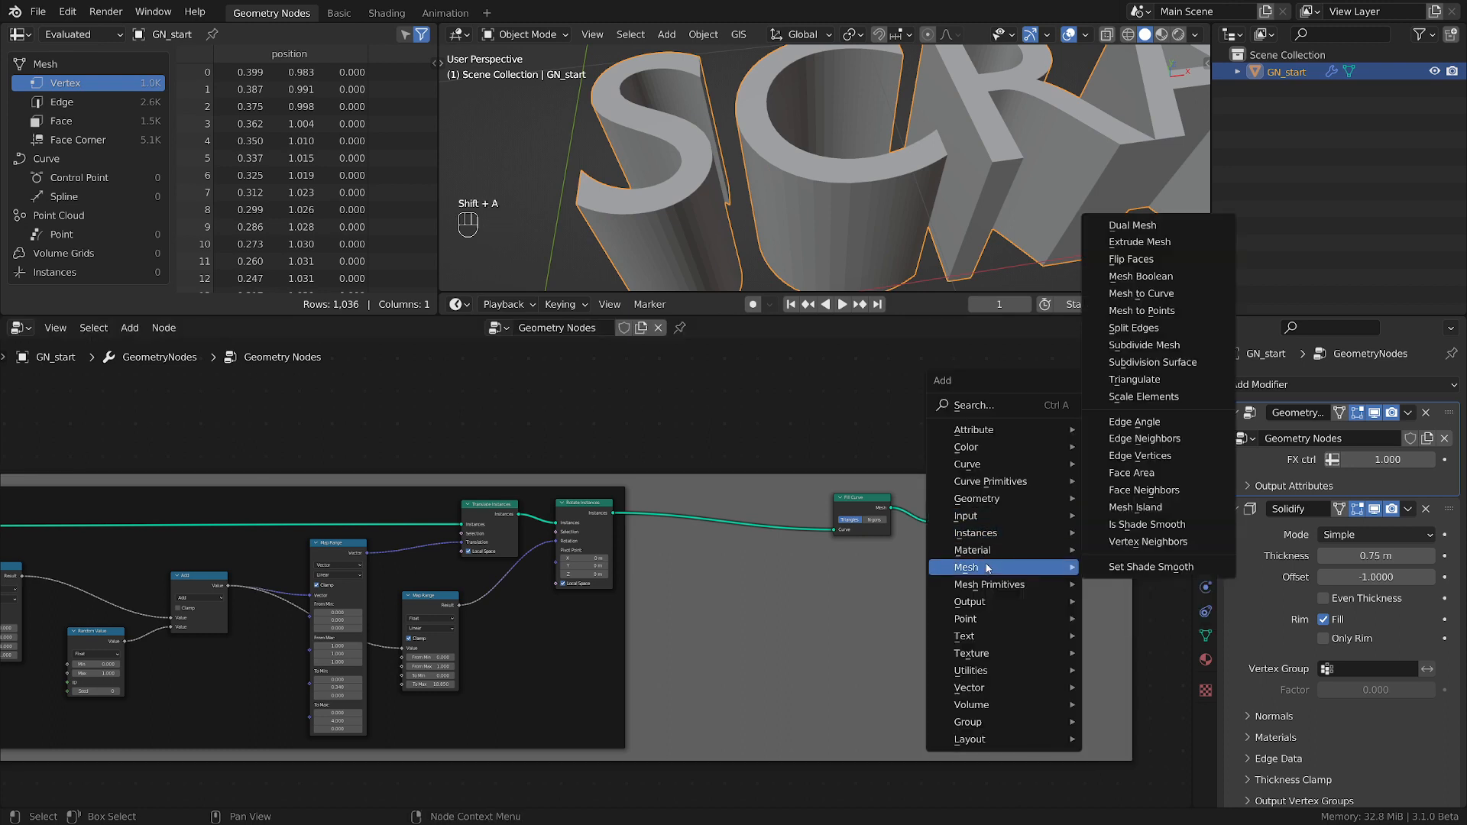
left_click(1156, 572)
left_click(1050, 520)
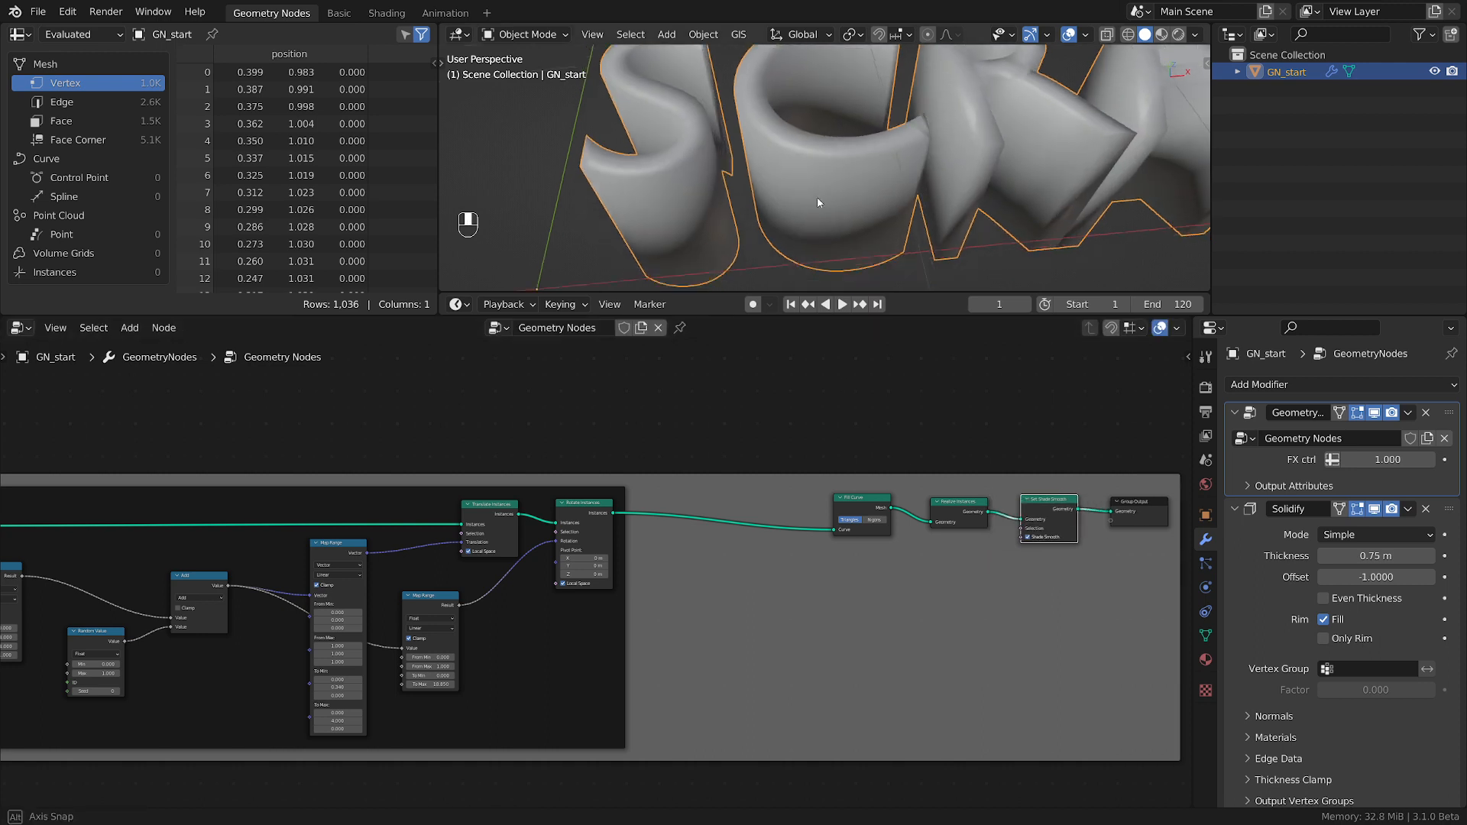
middle_click_drag(818, 202, 857, 239)
scroll(714, 225, "up", 6)
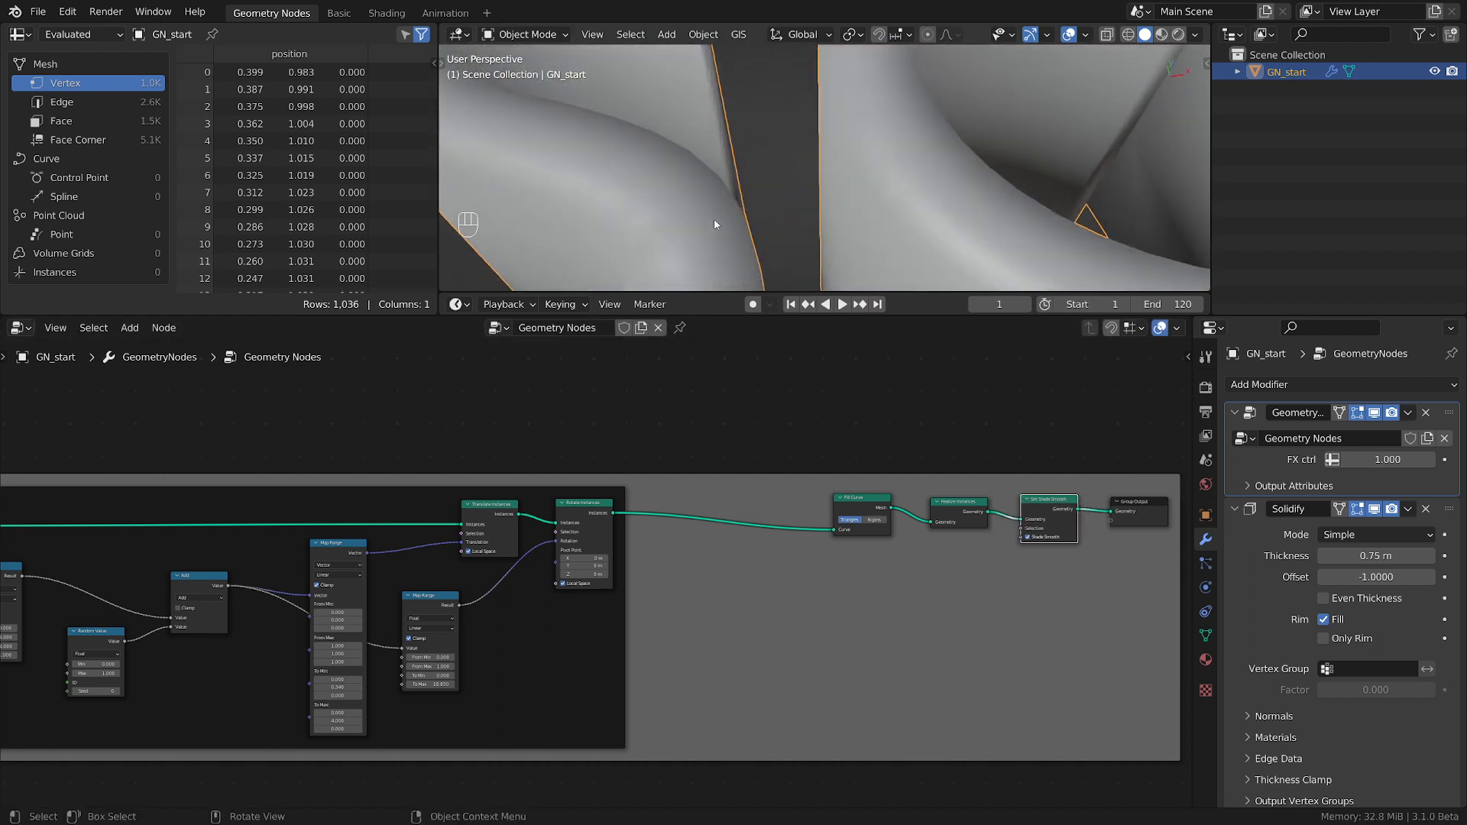
Delete the Realize Instances node while keeping its links joined, and remove the Solidify modifier.
left_click(991, 522, "ctrl")
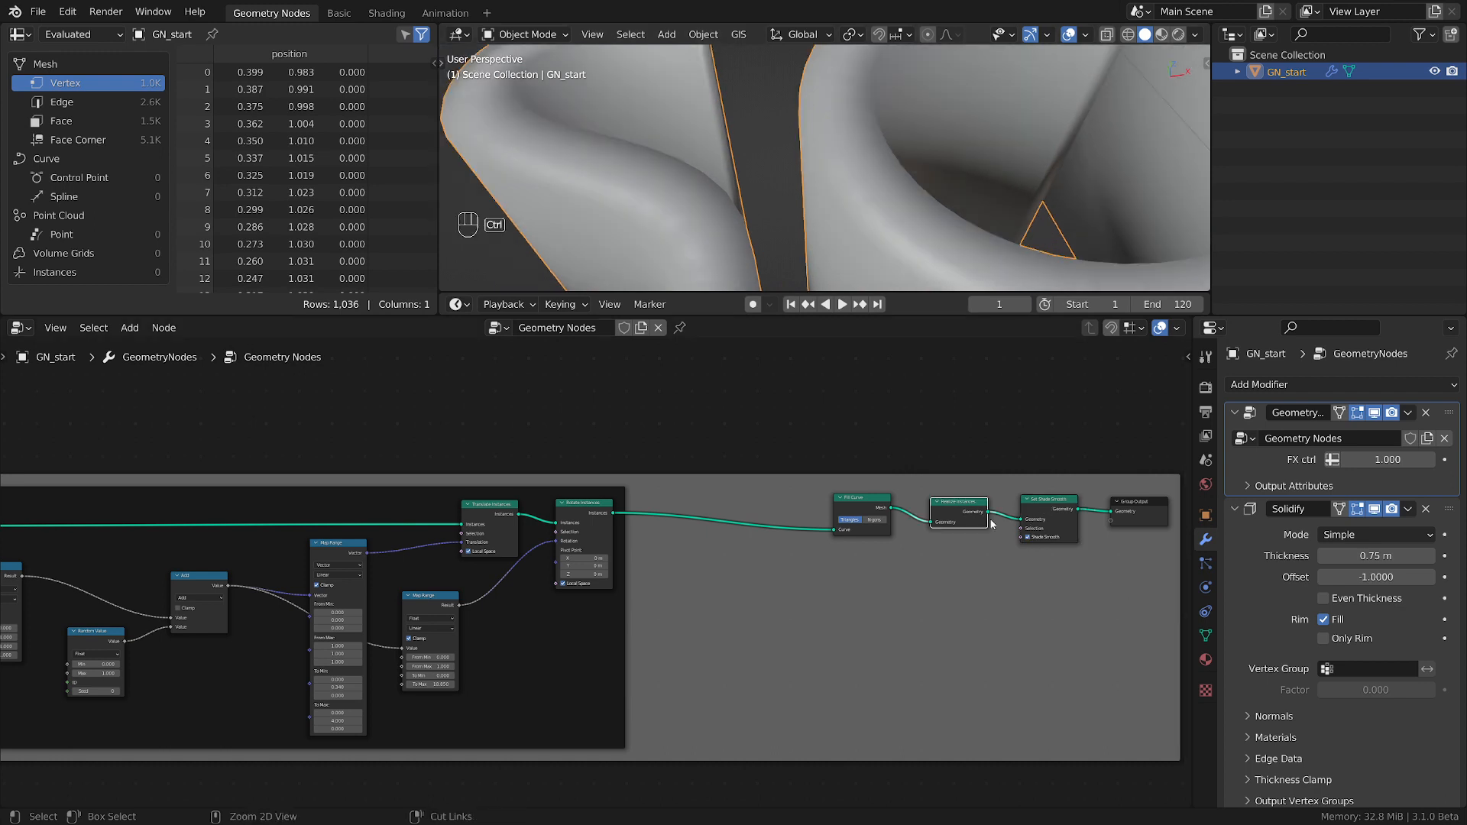
key("ctrl+x")
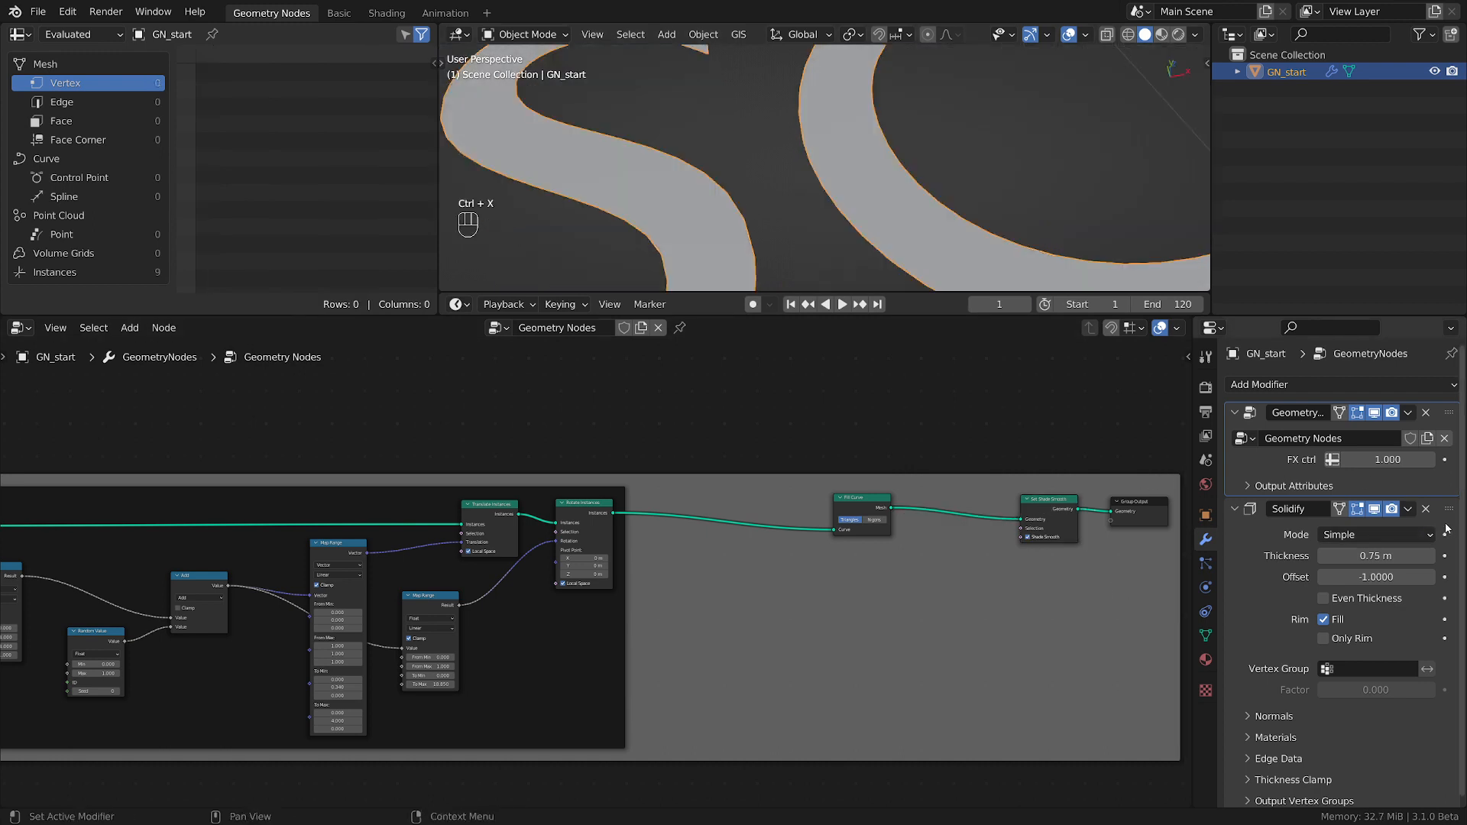
left_click(1427, 509)
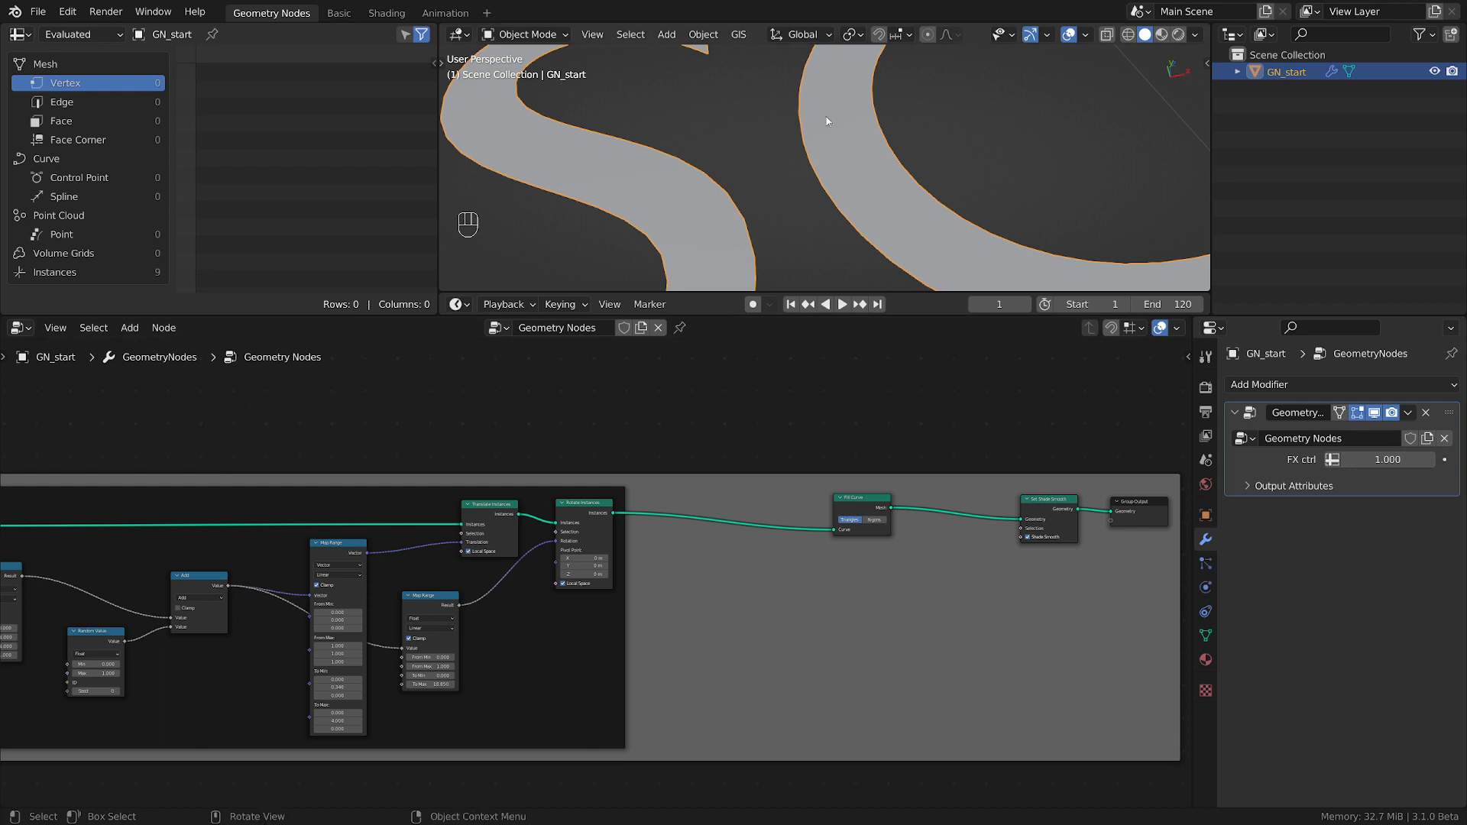
Insert an Extrude Mesh node between Fill Curve and Set Shade Smooth, and inspect the extruded letters.
scroll(828, 121, "down", 5)
key("shift+a")
mouse_move(844, 597)
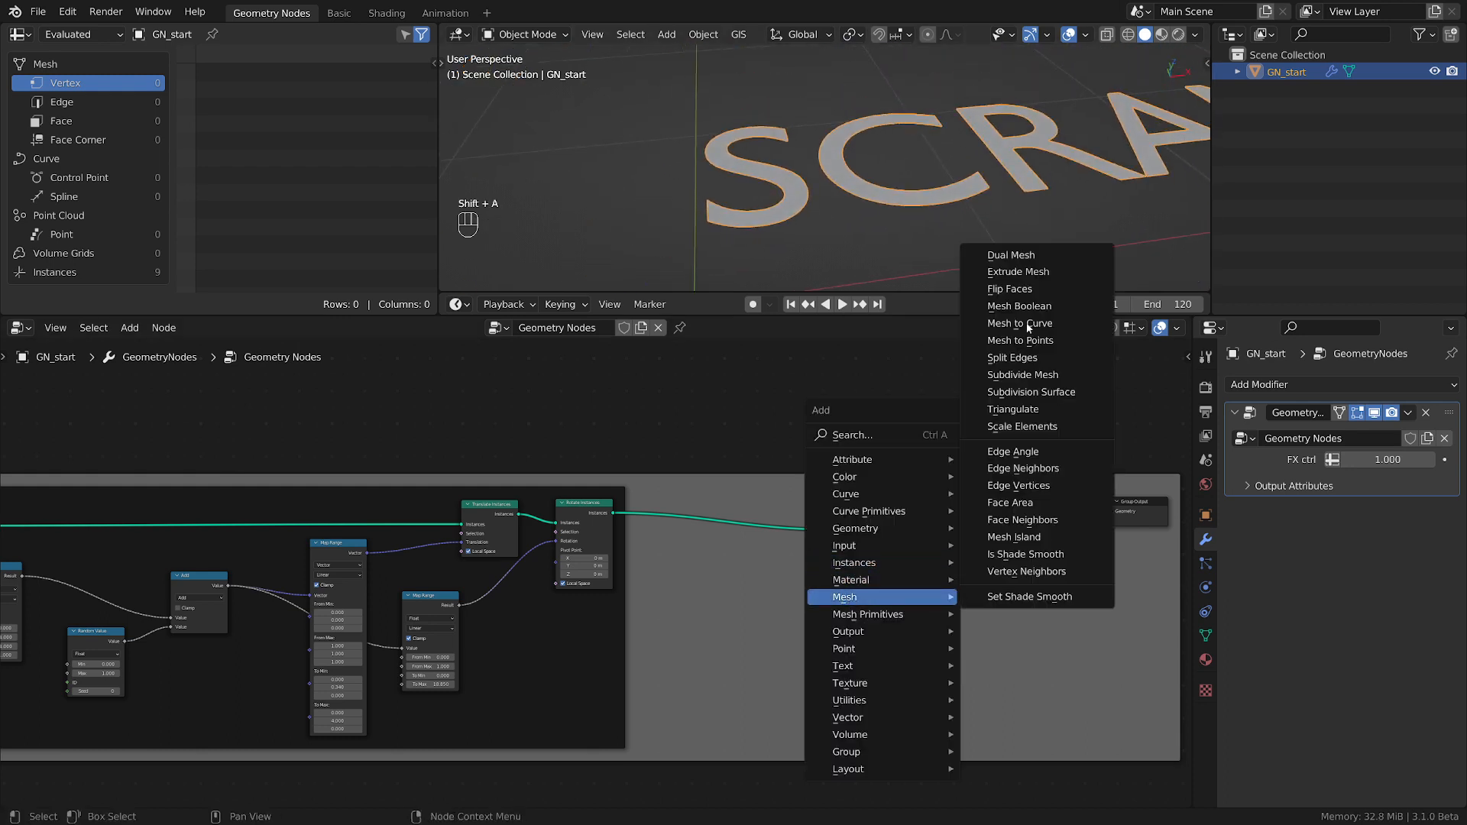
left_click(1018, 272)
left_click(940, 496)
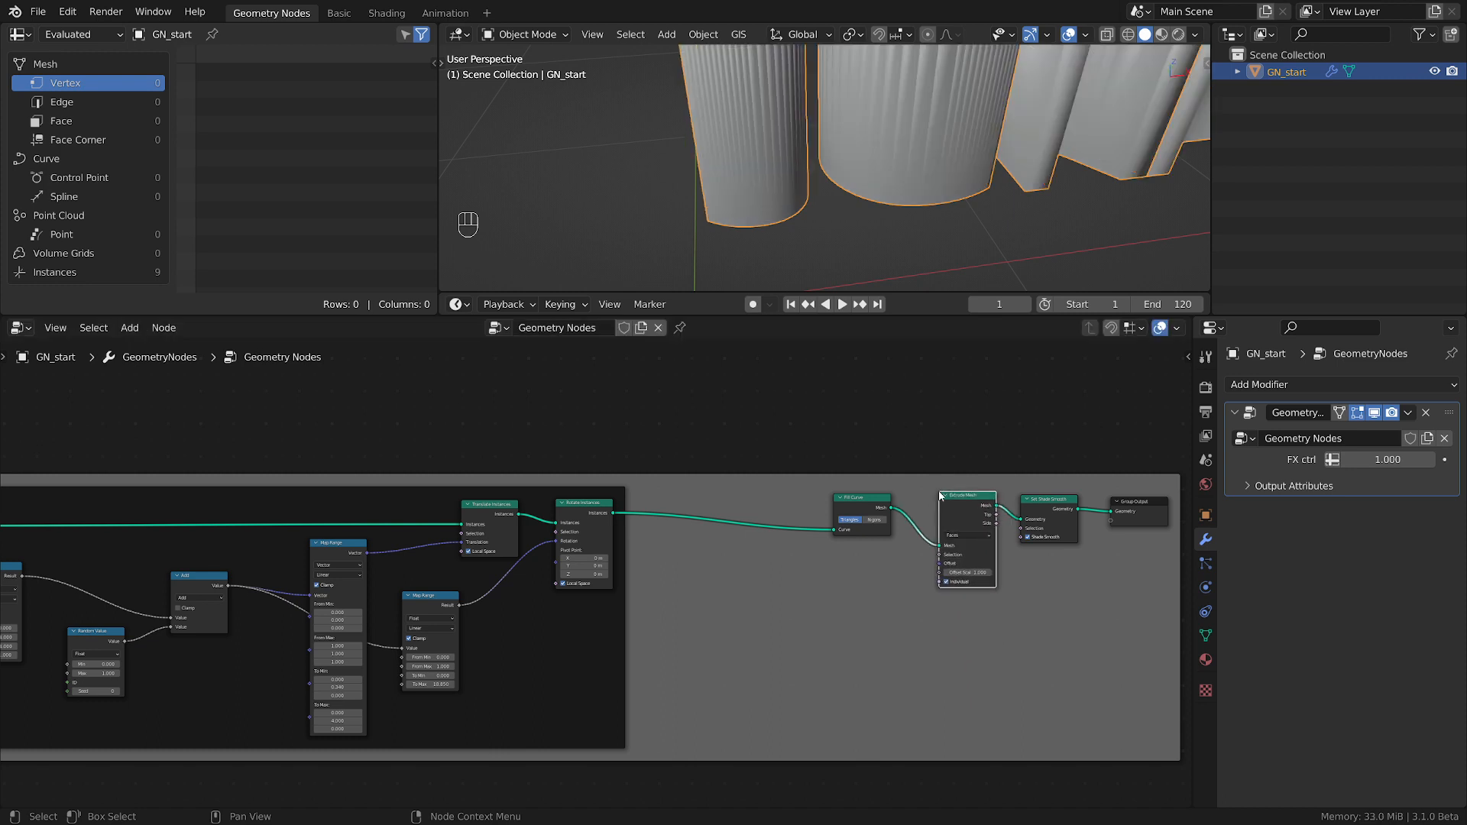
scroll(876, 177, "down", 3)
middle_click_drag(884, 180, 842, 51, "shift")
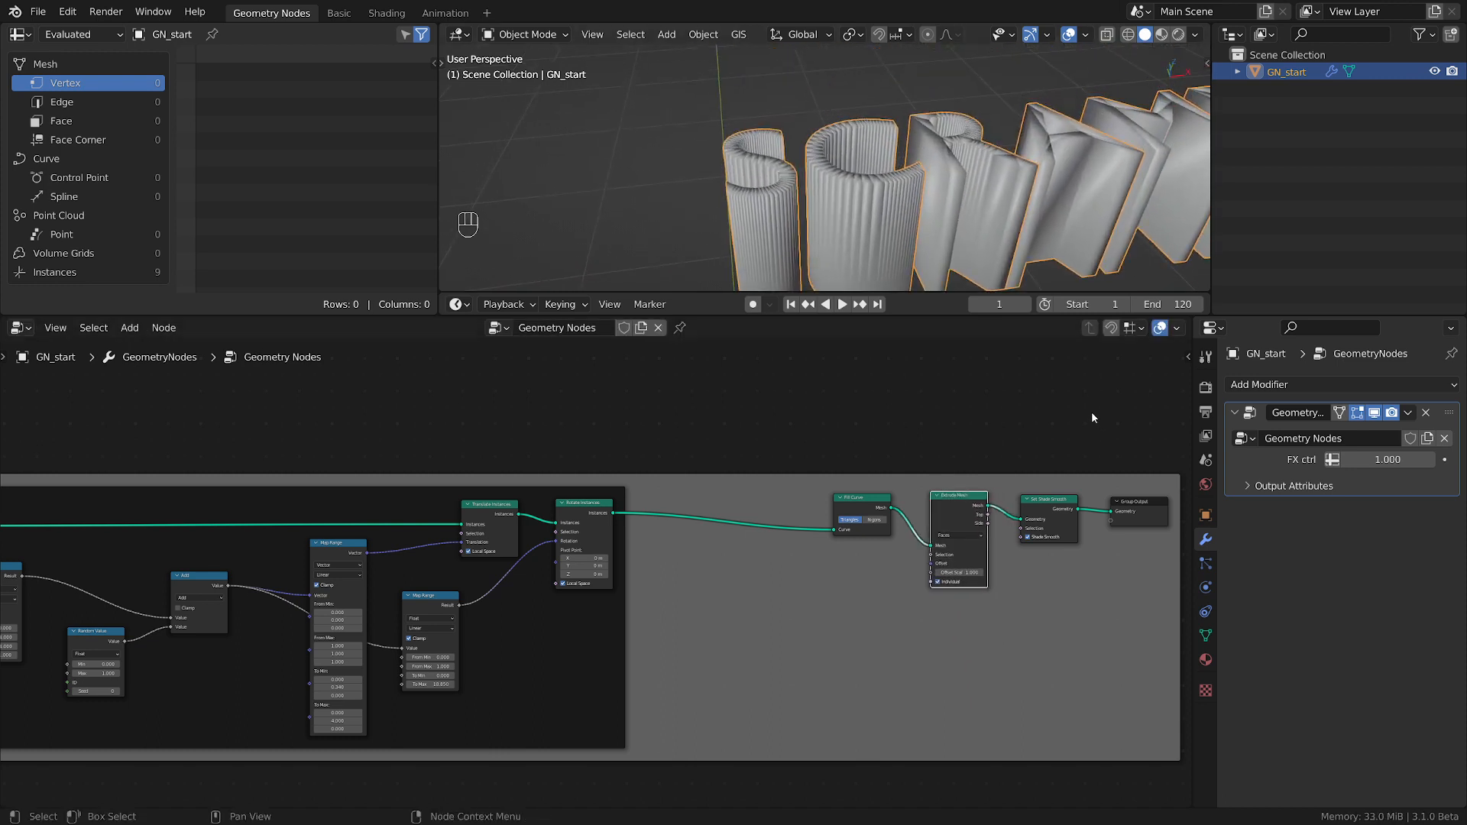
Switch Shade Smooth off and back on in the Set Shade Smooth node to compare the shading of the extruded letters.
left_click(1029, 538)
scroll(844, 99, "up", 5)
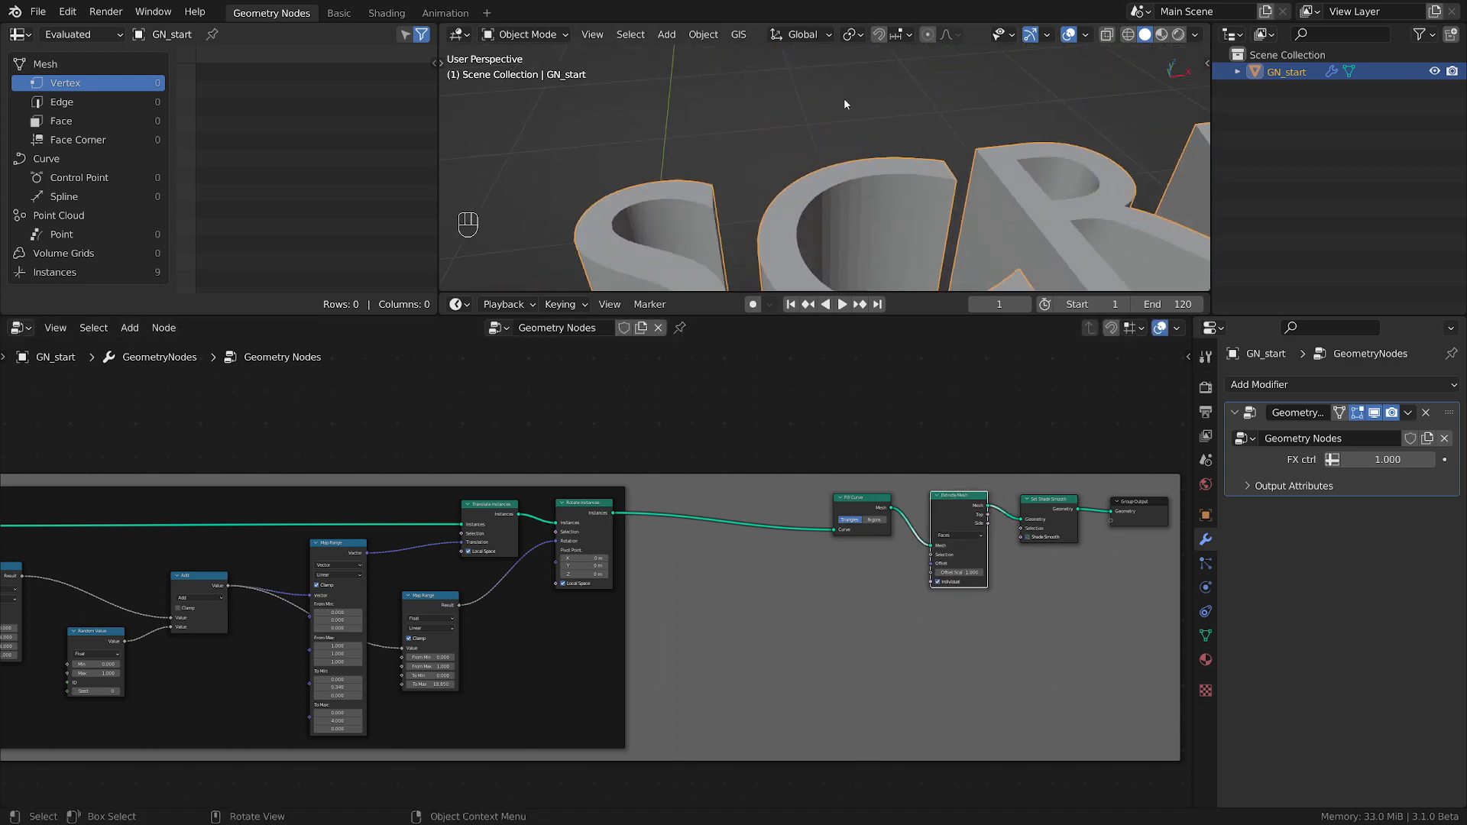
middle_click_drag(900, 227, 842, 130, "shift")
left_click(1029, 538)
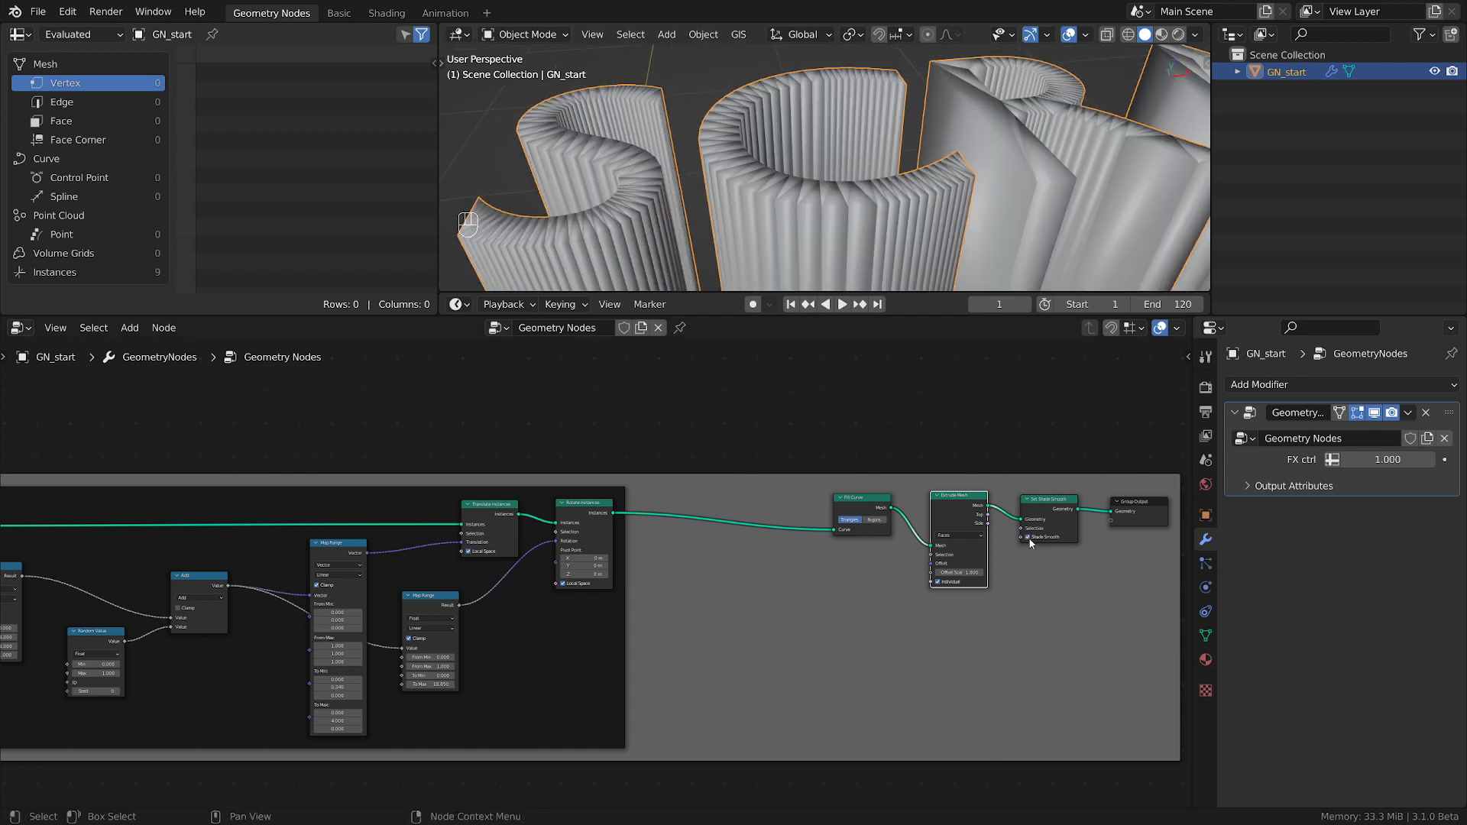
scroll(713, 188, "up", 3)
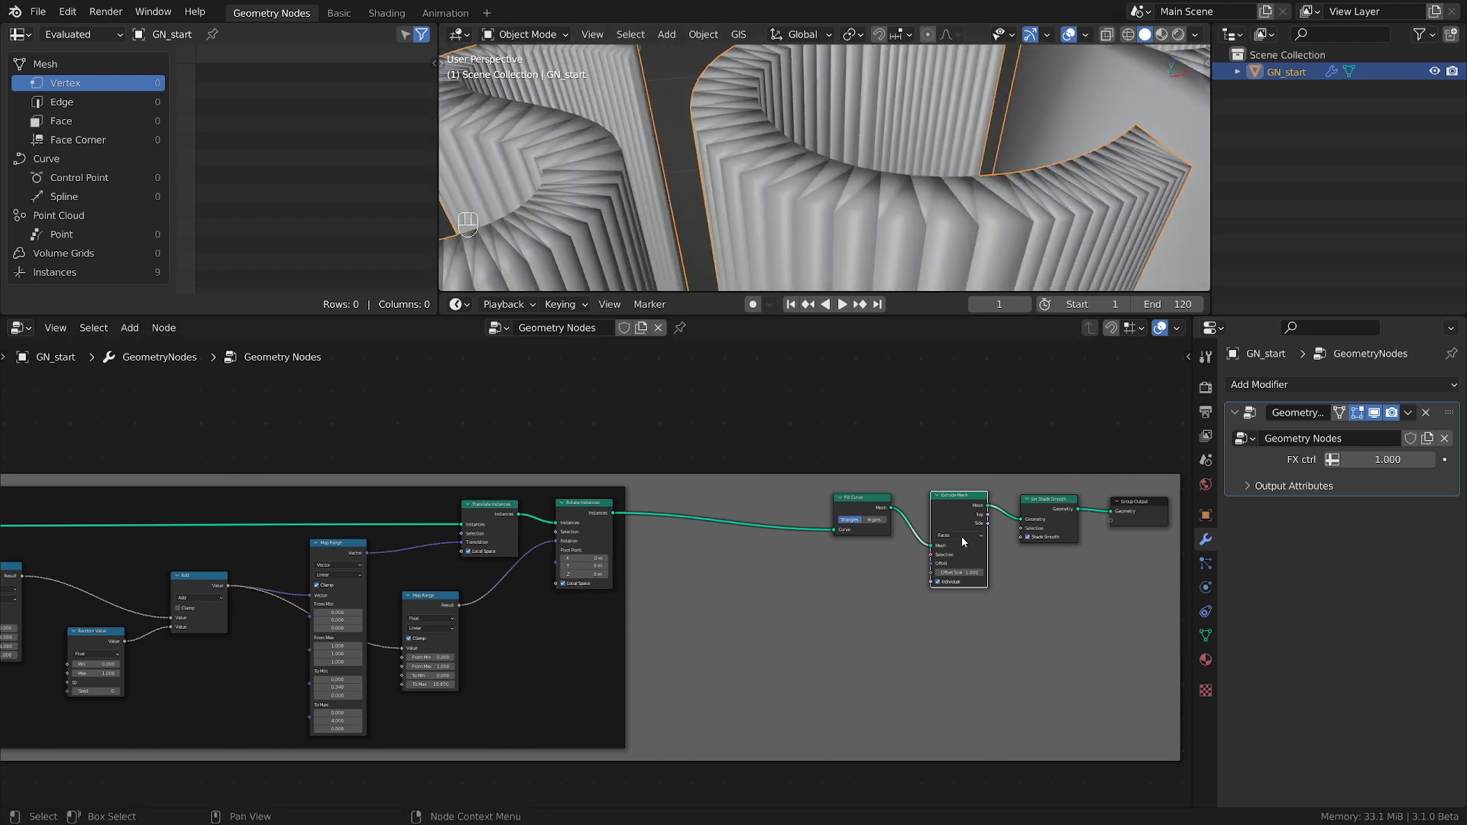
Turn off Individual on the Extrude Mesh node and inspect the letter surfaces up close.
left_click(940, 584)
scroll(699, 135, "down", 4)
middle_click_drag(699, 137, 798, 200)
scroll(848, 190, "up", 3)
scroll(738, 206, "up", 1)
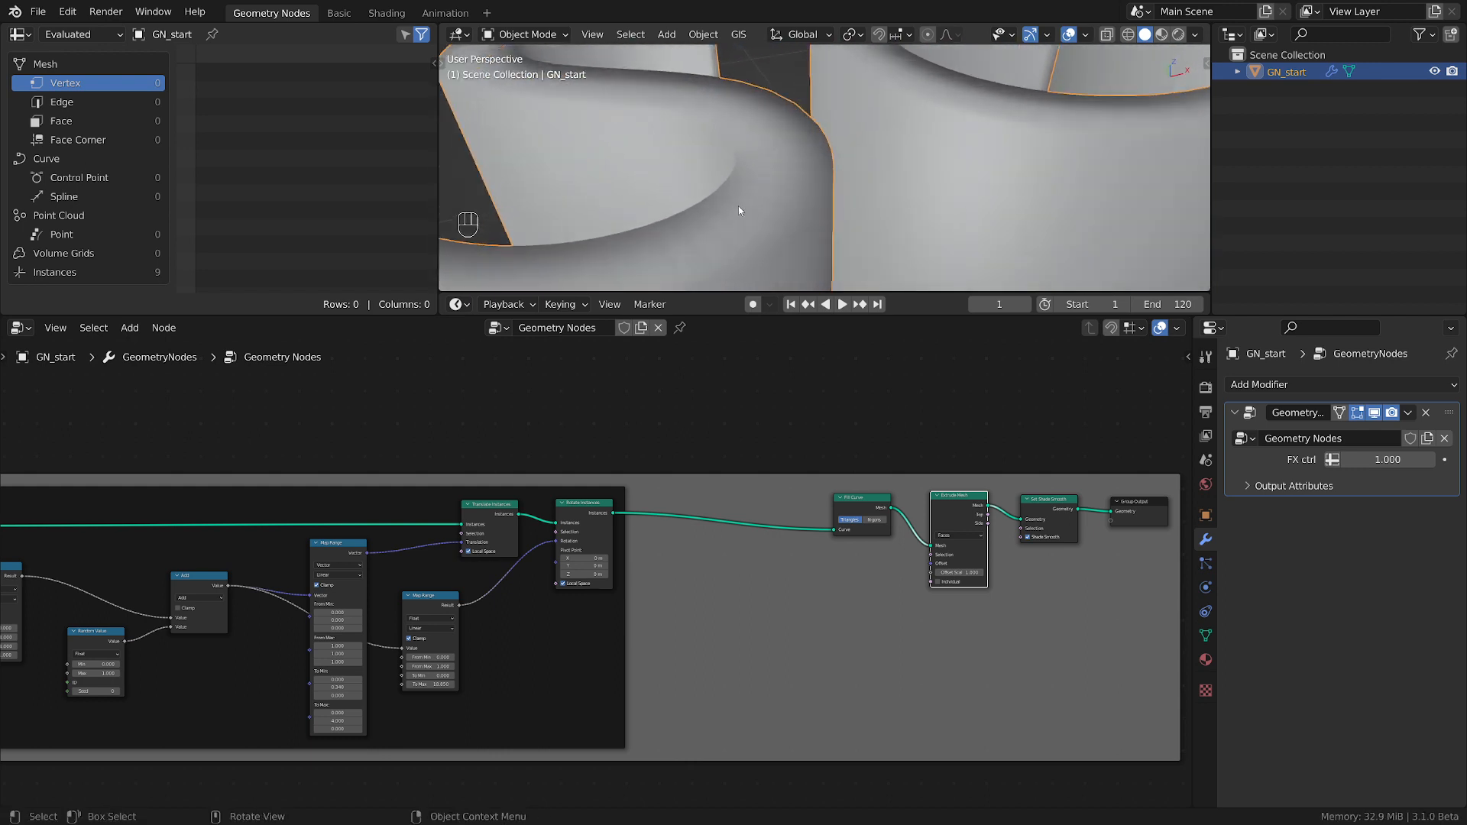
Delete the Extrude Mesh and Set Shade Smooth nodes while keeping Fill Curve linked to Group Output.
left_click(1058, 518)
left_click(975, 525, "shift")
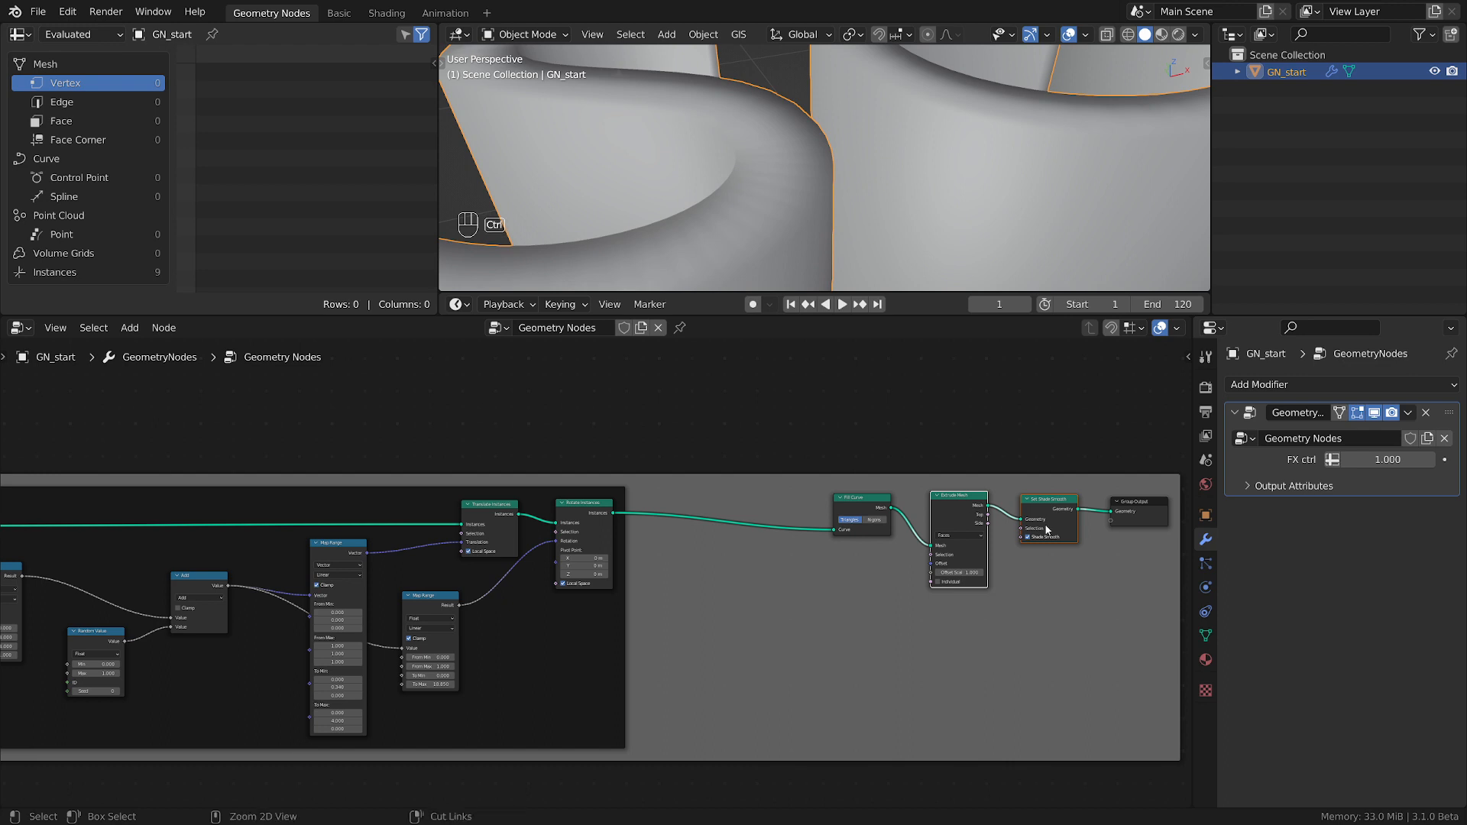
key("ctrl+x")
Move Fill Curve and Group Output farther from Rotate Instances to leave a wide gap after the framed nodes.
left_click_drag(856, 498, 957, 509)
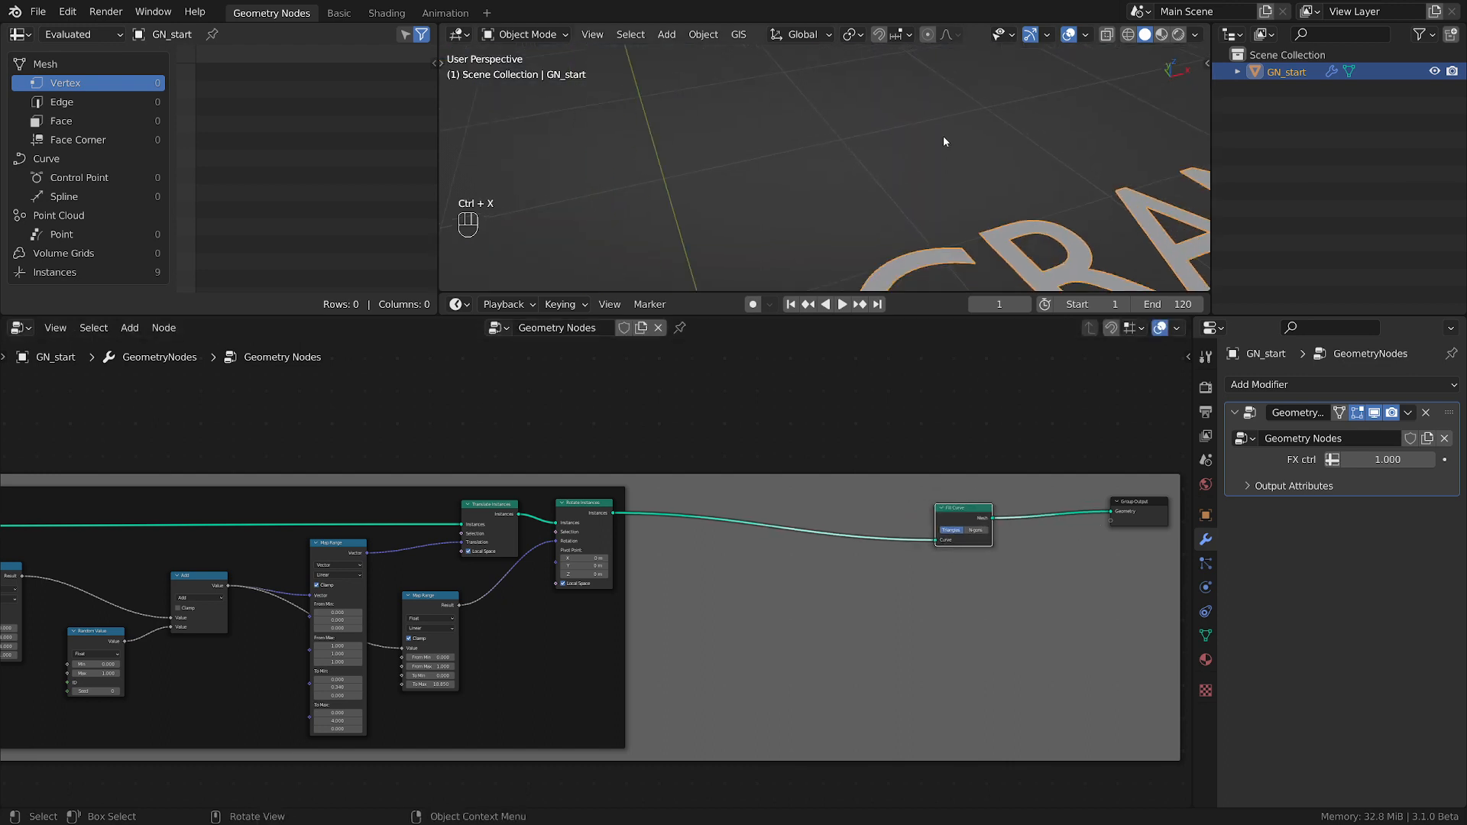
scroll(940, 153, "down", 3)
middle_click_drag(937, 152, 795, 206, "shift")
scroll(768, 177, "down", 2)
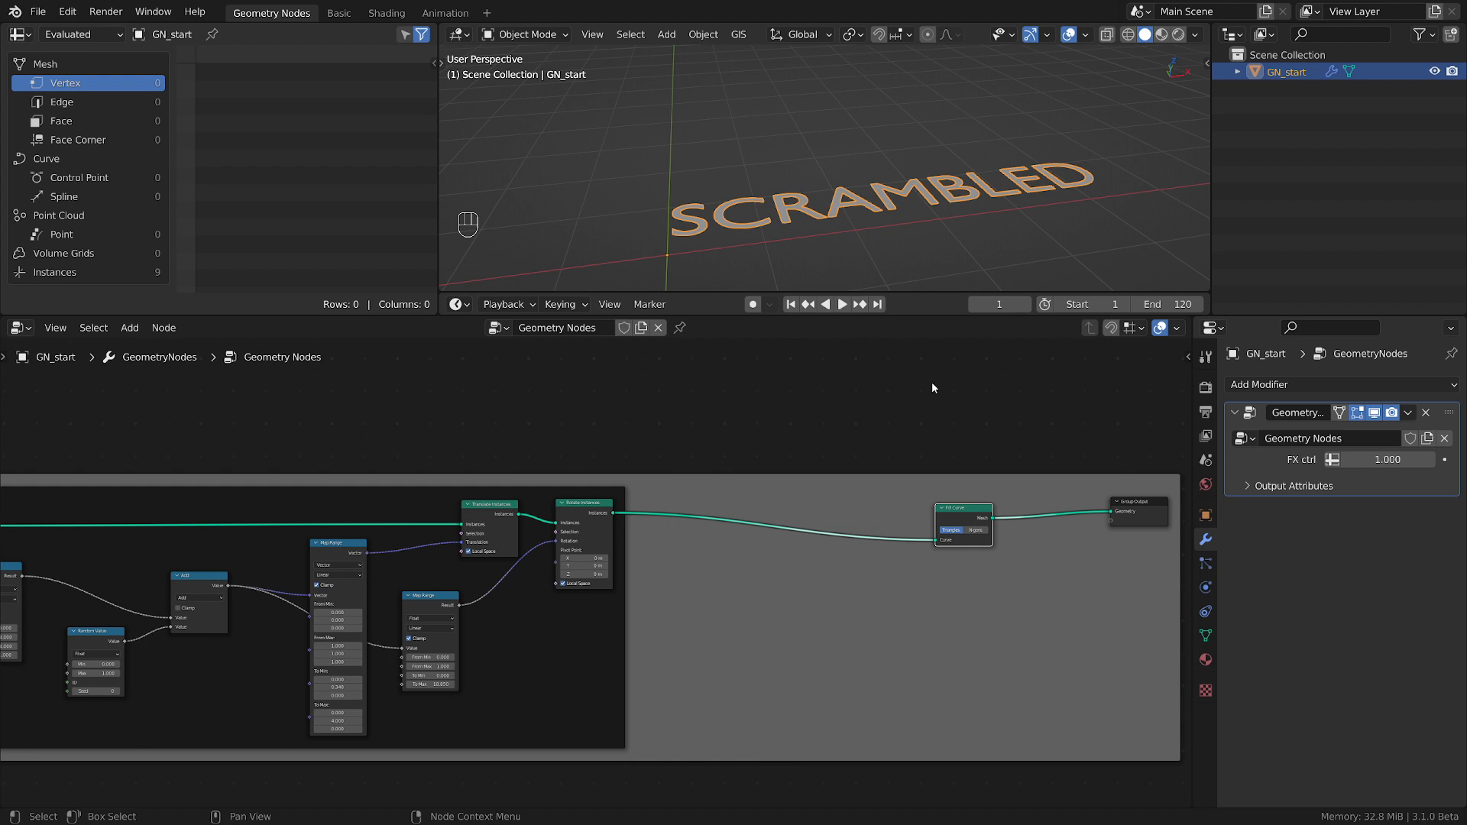
scroll(933, 583, "up", 2)
middle_click_drag(967, 604, 797, 640)
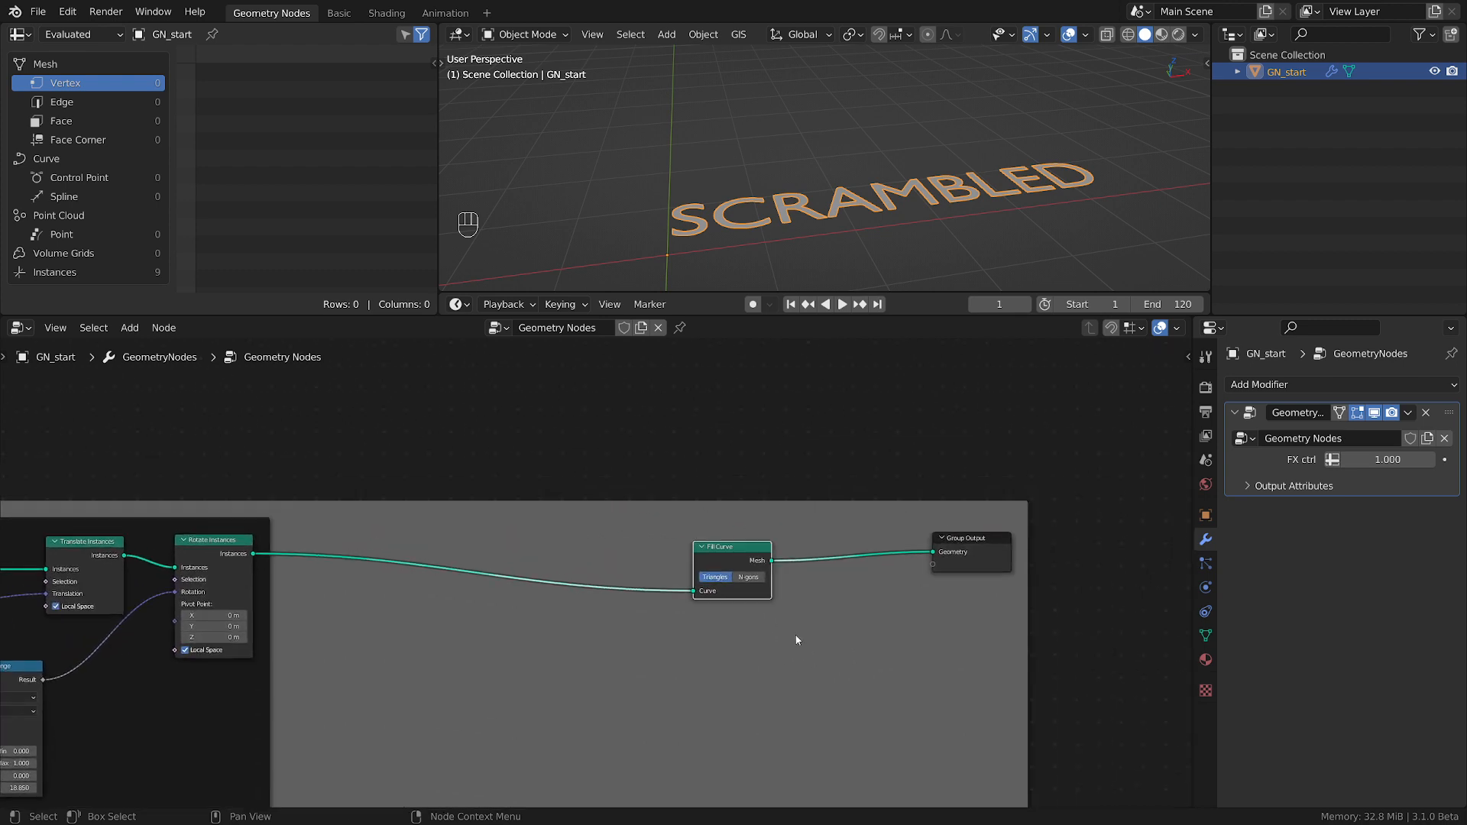
left_click_drag(747, 557, 864, 541)
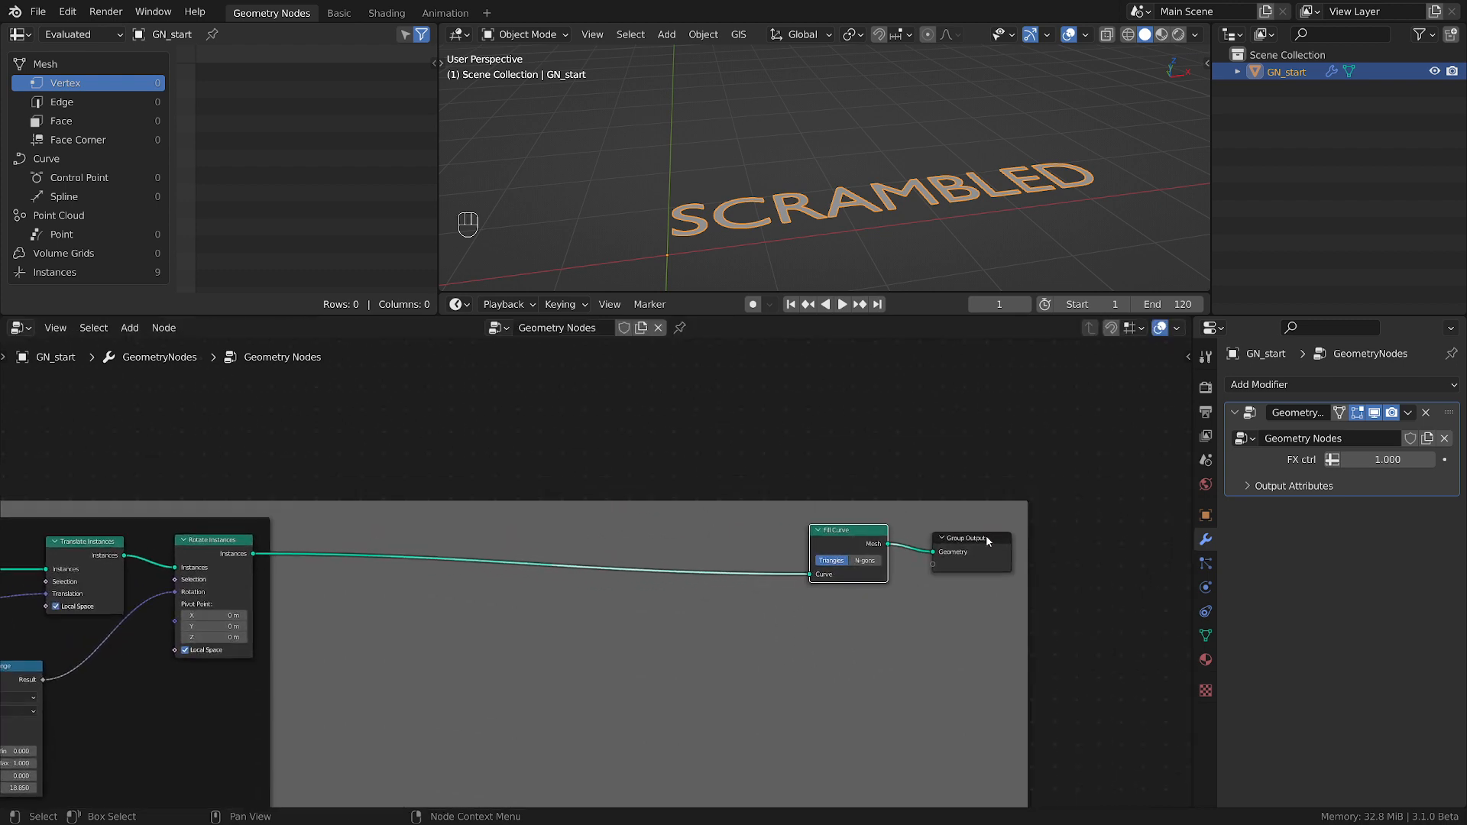
left_click_drag(986, 541, 1055, 535)
left_click_drag(861, 541, 900, 529)
scroll(715, 623, "down", 3)
middle_click_drag(727, 623, 917, 594)
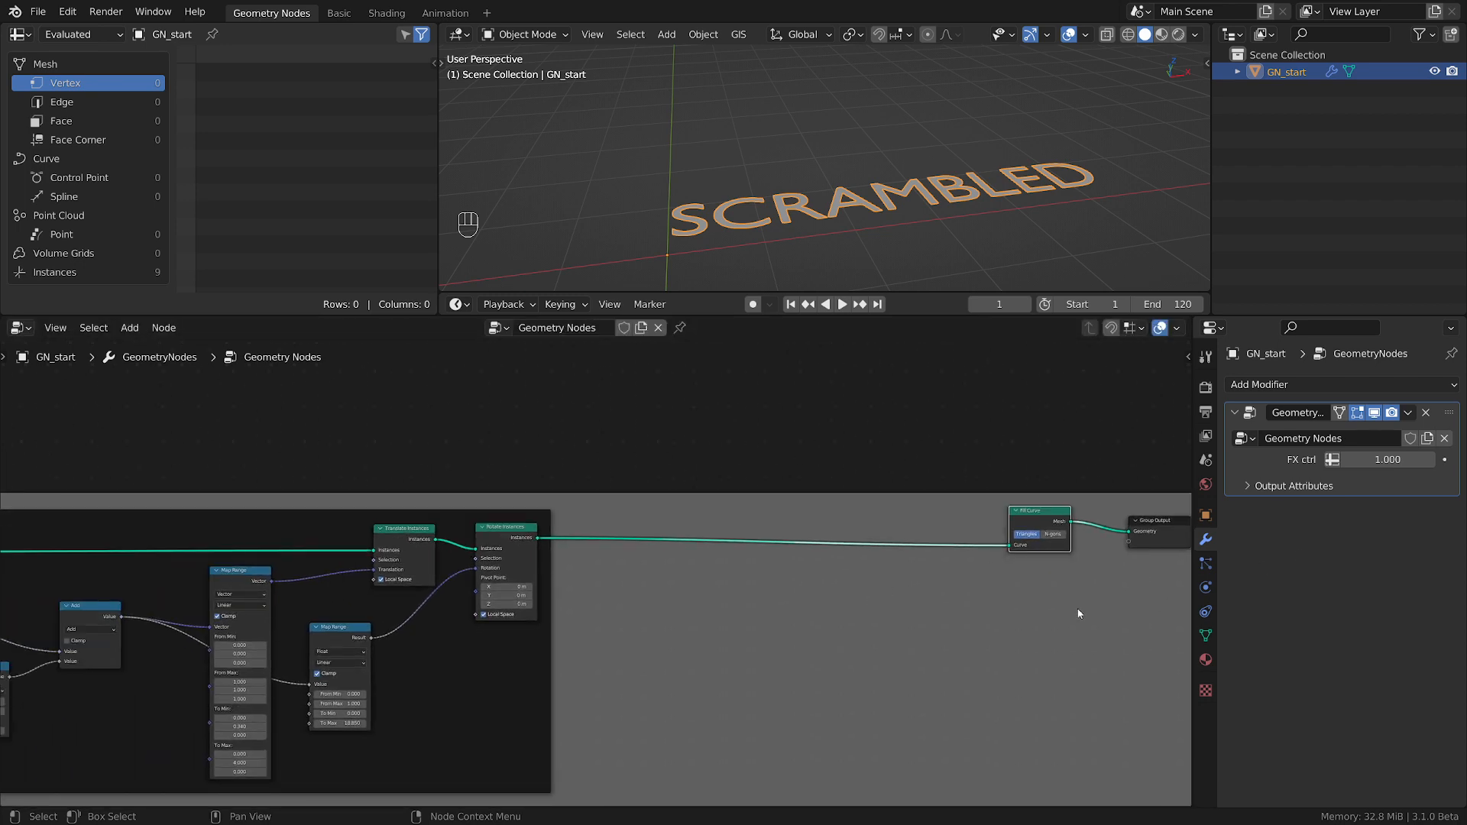
Move the Fill Curve node back beside Rotate Instances, leaving a wide gap before Group Output.
middle_click_drag(704, 627, 599, 614)
scroll(821, 604, "up", 2)
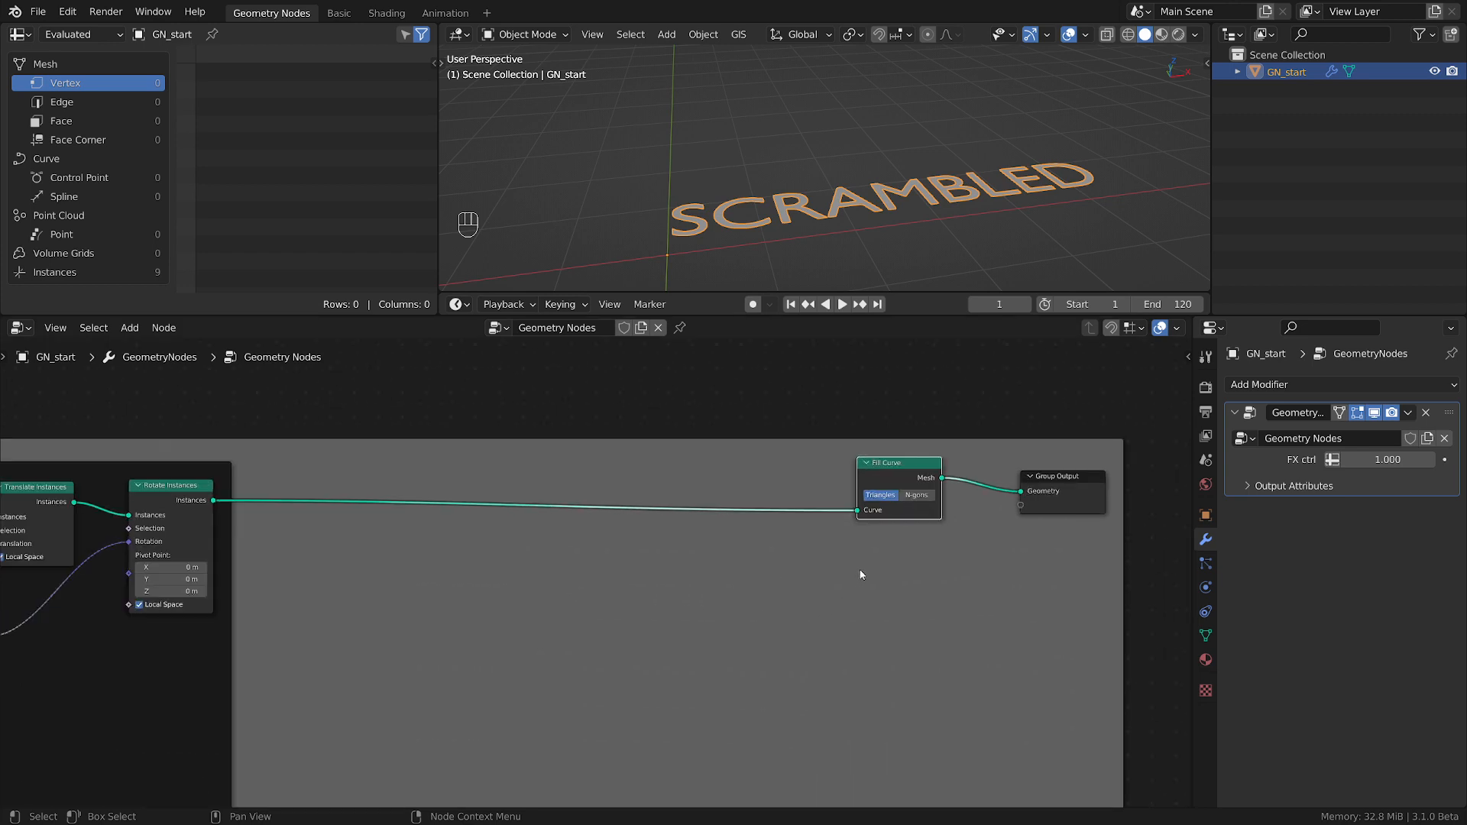
scroll(860, 575, "down", 1)
key("g")
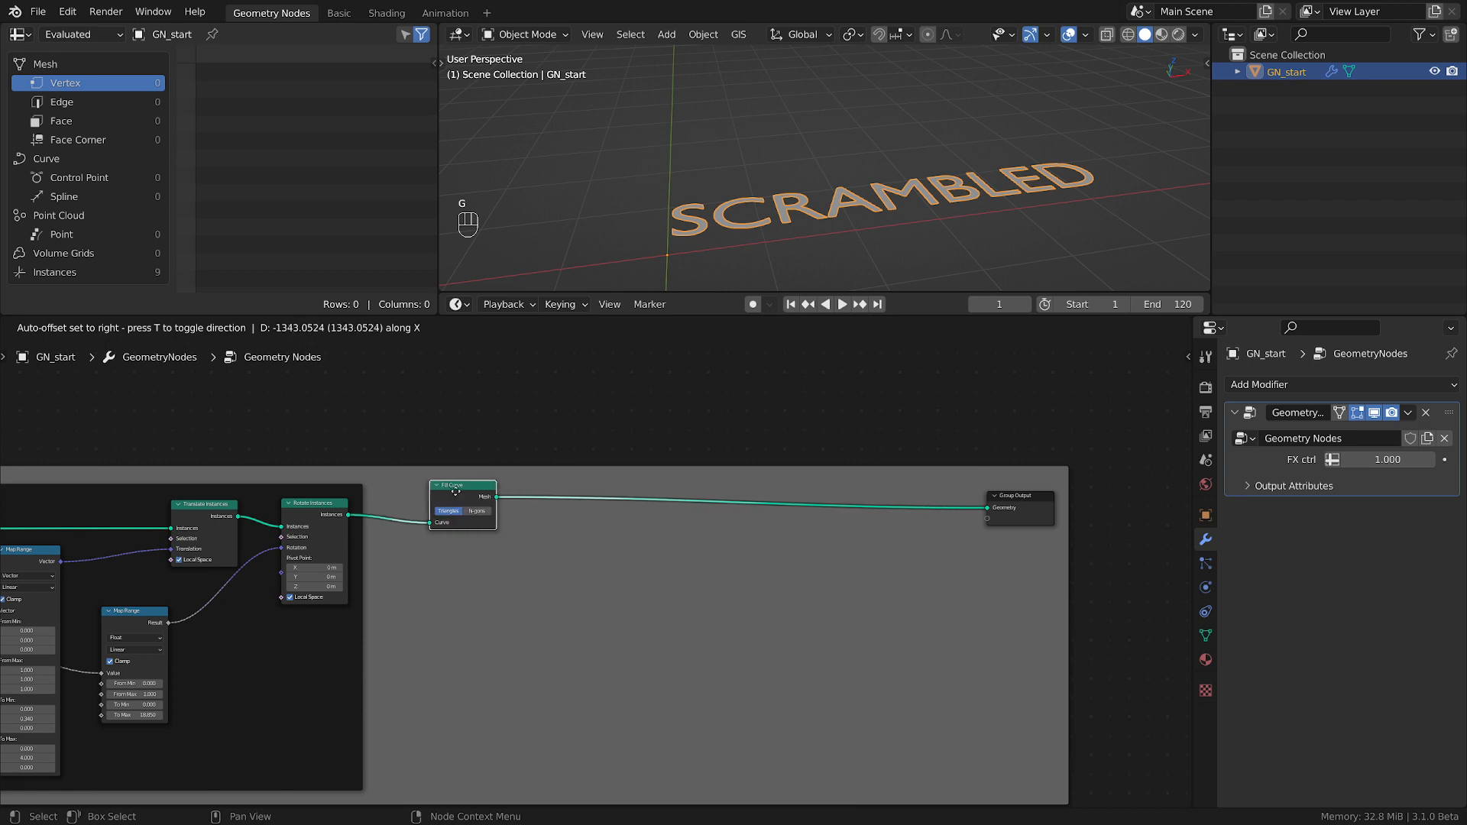
left_click(465, 497)
Insert a Join Geometry node on the link between Fill Curve and Group Output.
key("shift+a")
mouse_move(685, 576)
mouse_move(630, 533)
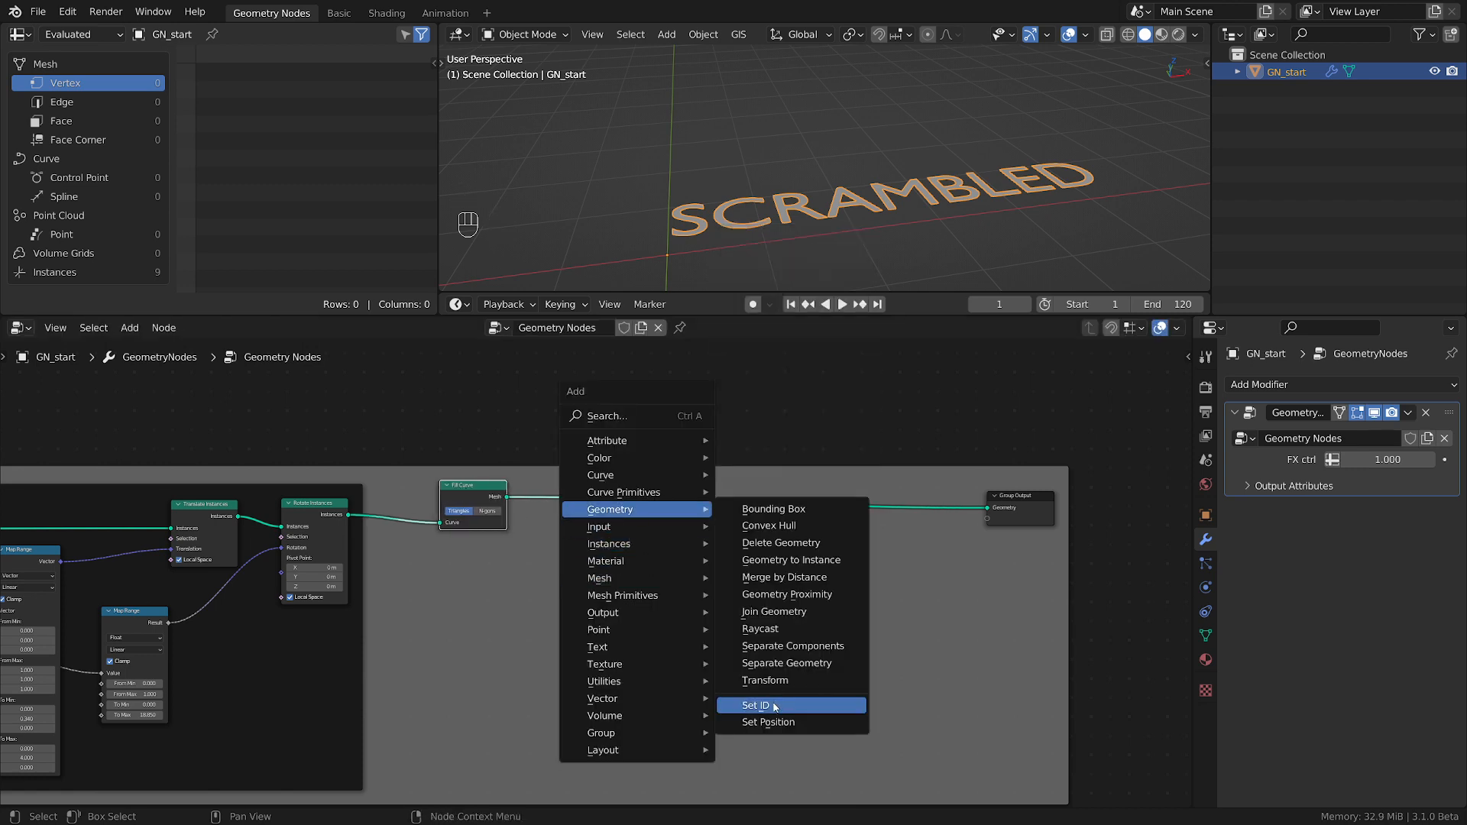
left_click(788, 619)
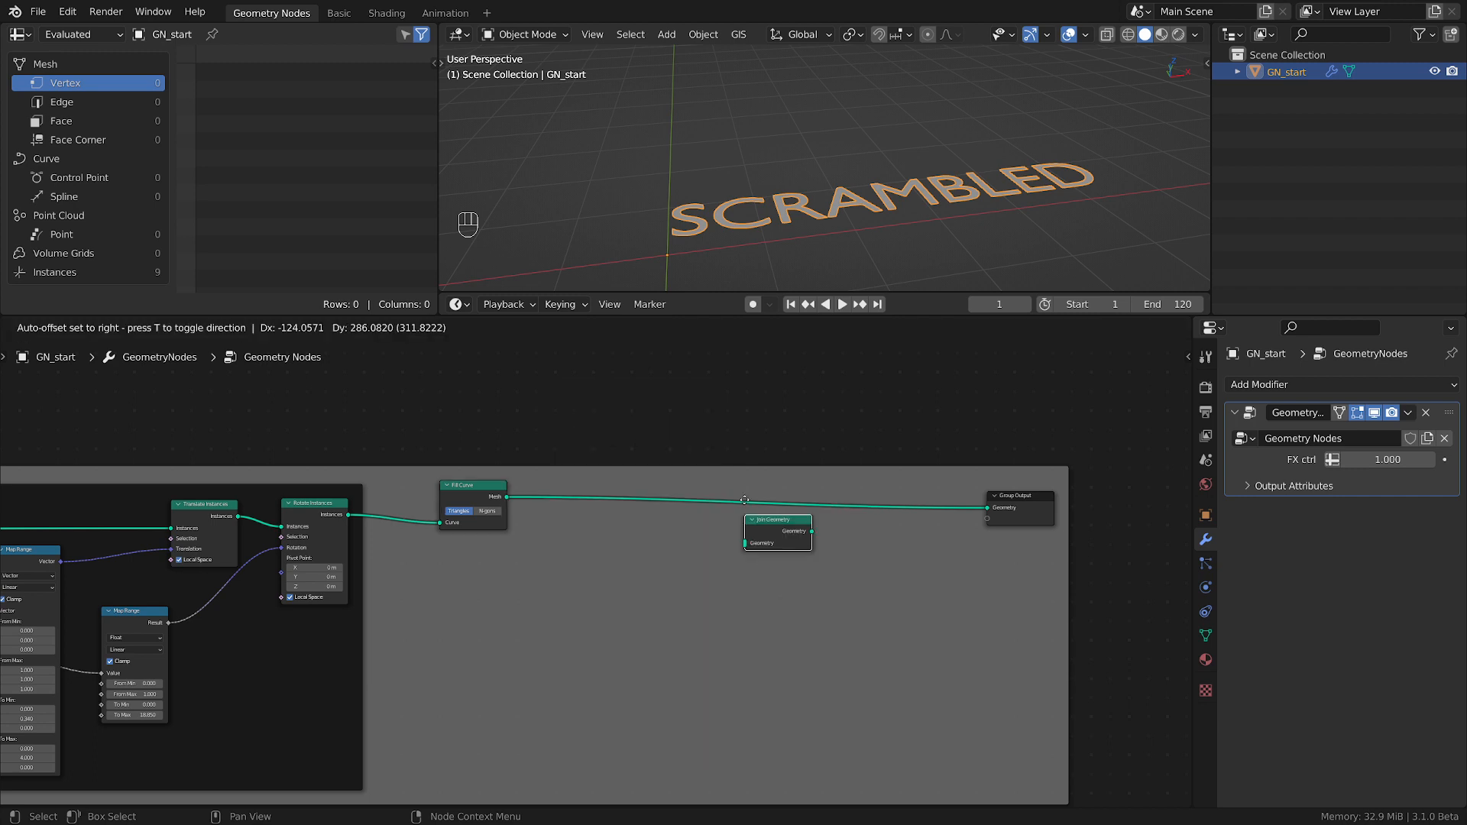
left_click(721, 553)
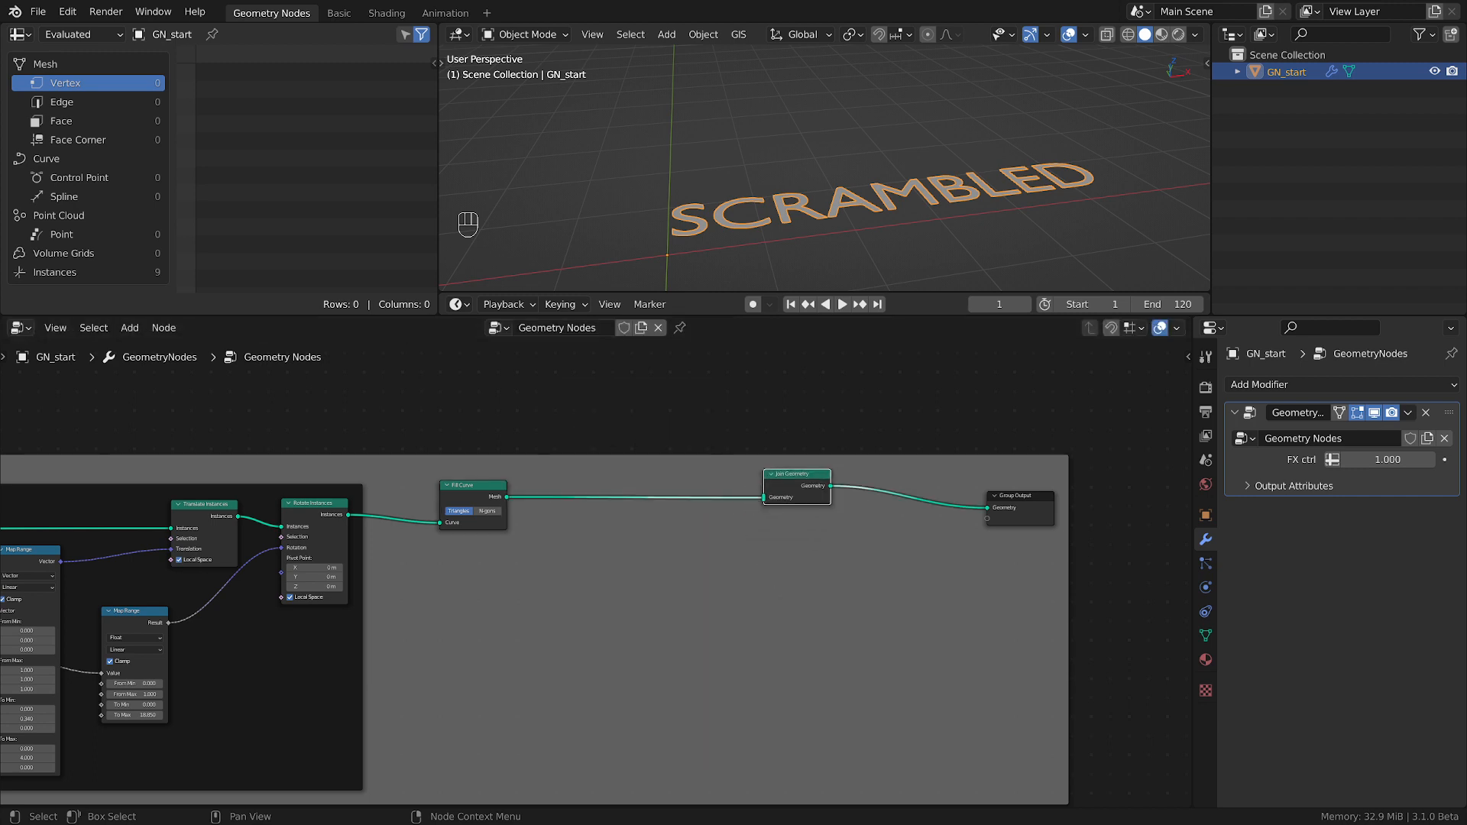
Examine the outlines of the first letters up close in perspective and from the top view.
middle_click_drag(1107, 277, 763, 74)
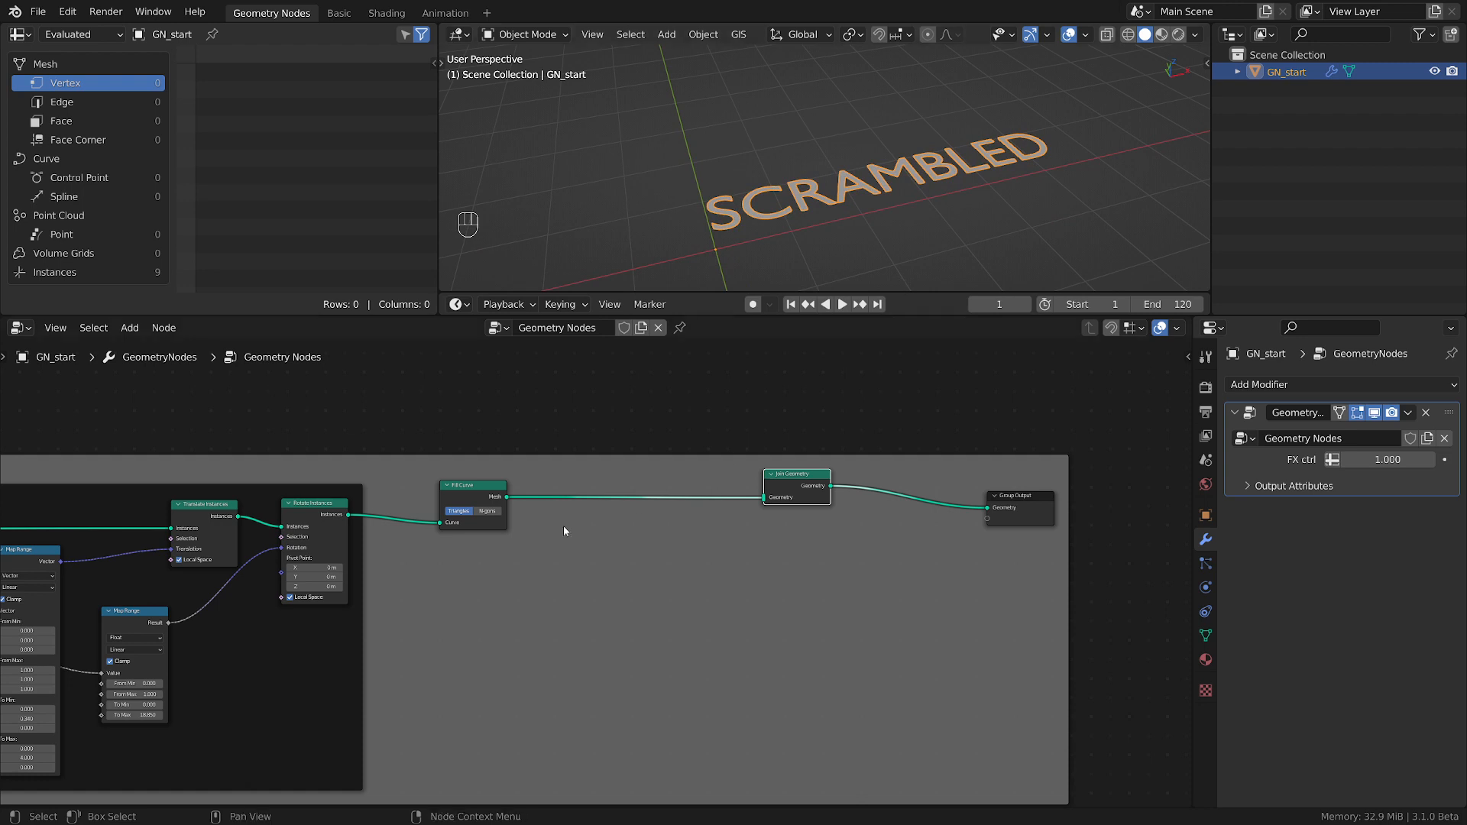
scroll(562, 526, "up", 2)
scroll(708, 237, "up", 5)
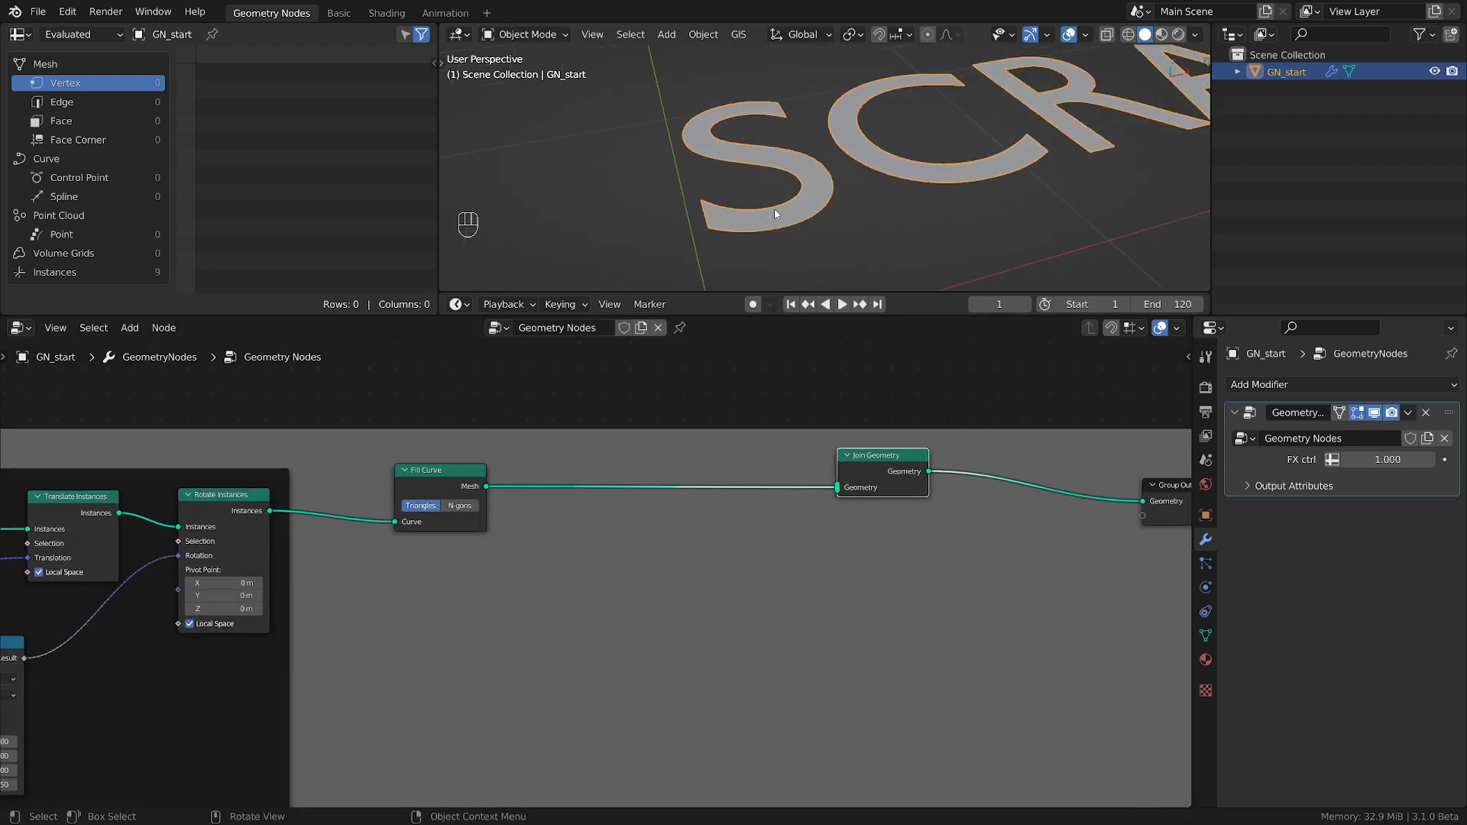
key("grave")
left_click(828, 89)
scroll(833, 99, "down", 4)
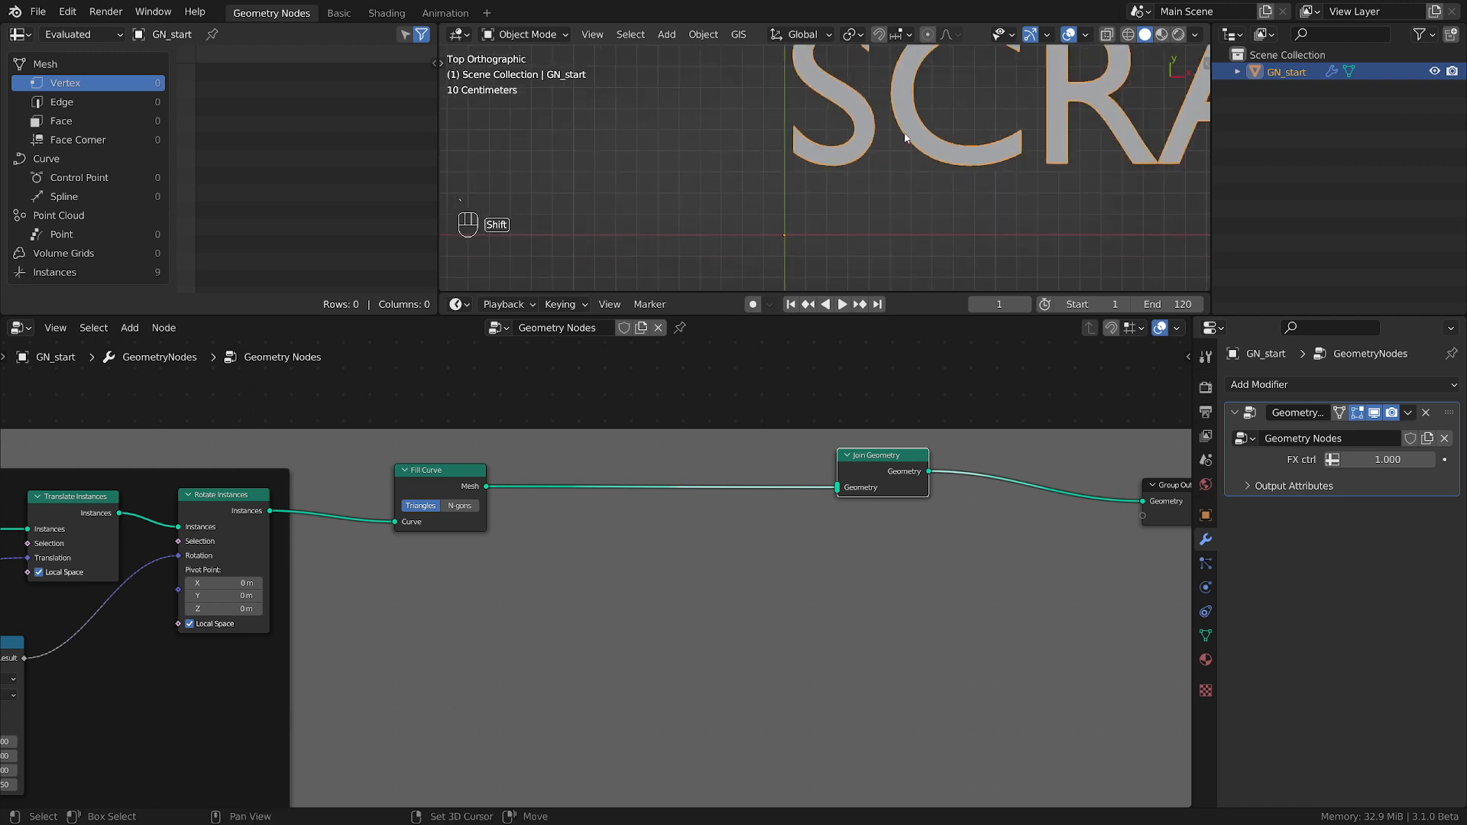
middle_click_drag(908, 153, 792, 231, "shift")
scroll(678, 138, "up", 3)
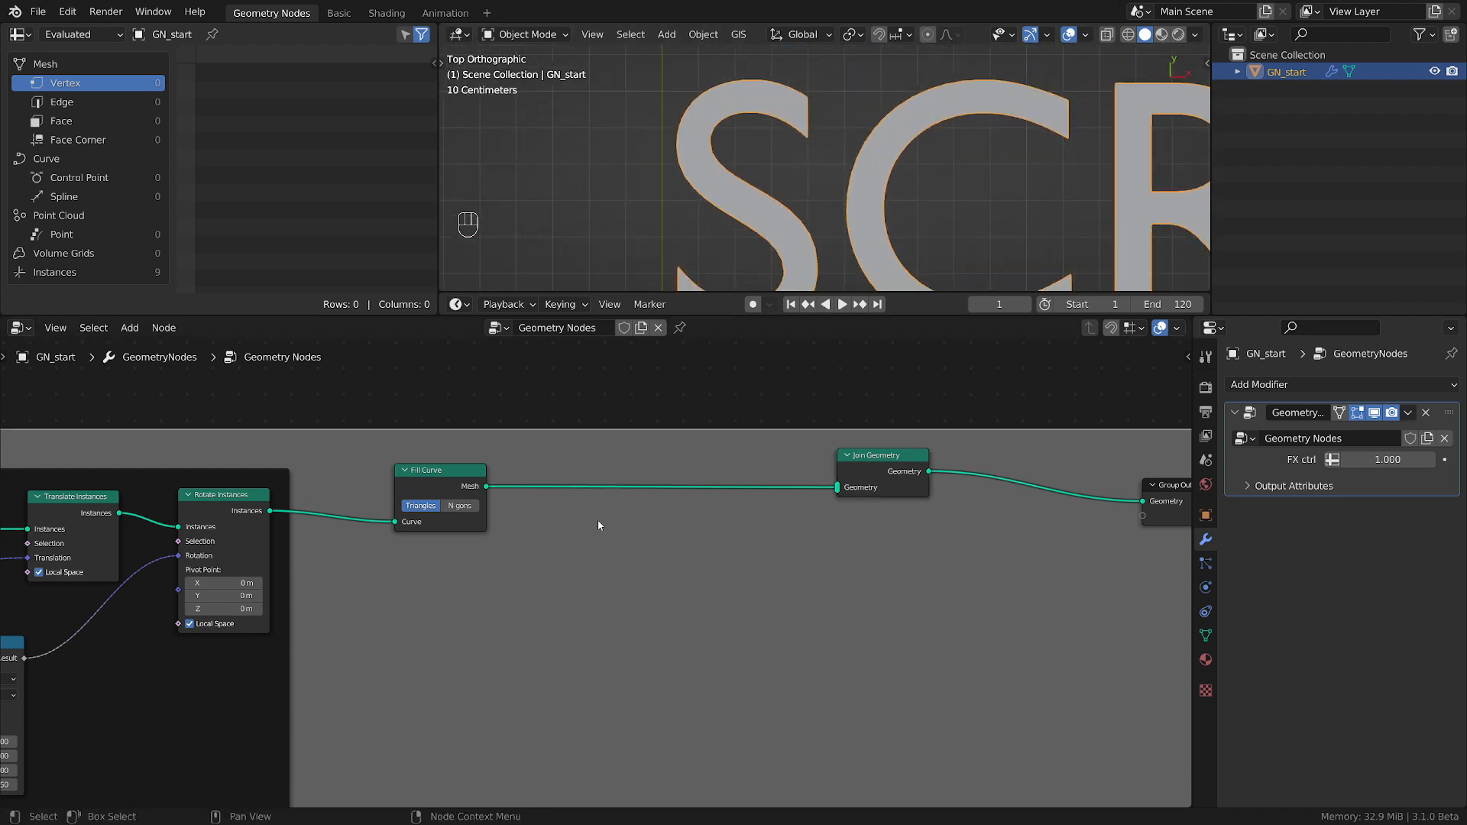
Insert a Set Spline Type node between Fill Curve and Join Geometry and set its type to NURBS.
key("shift+a")
mouse_move(596, 490)
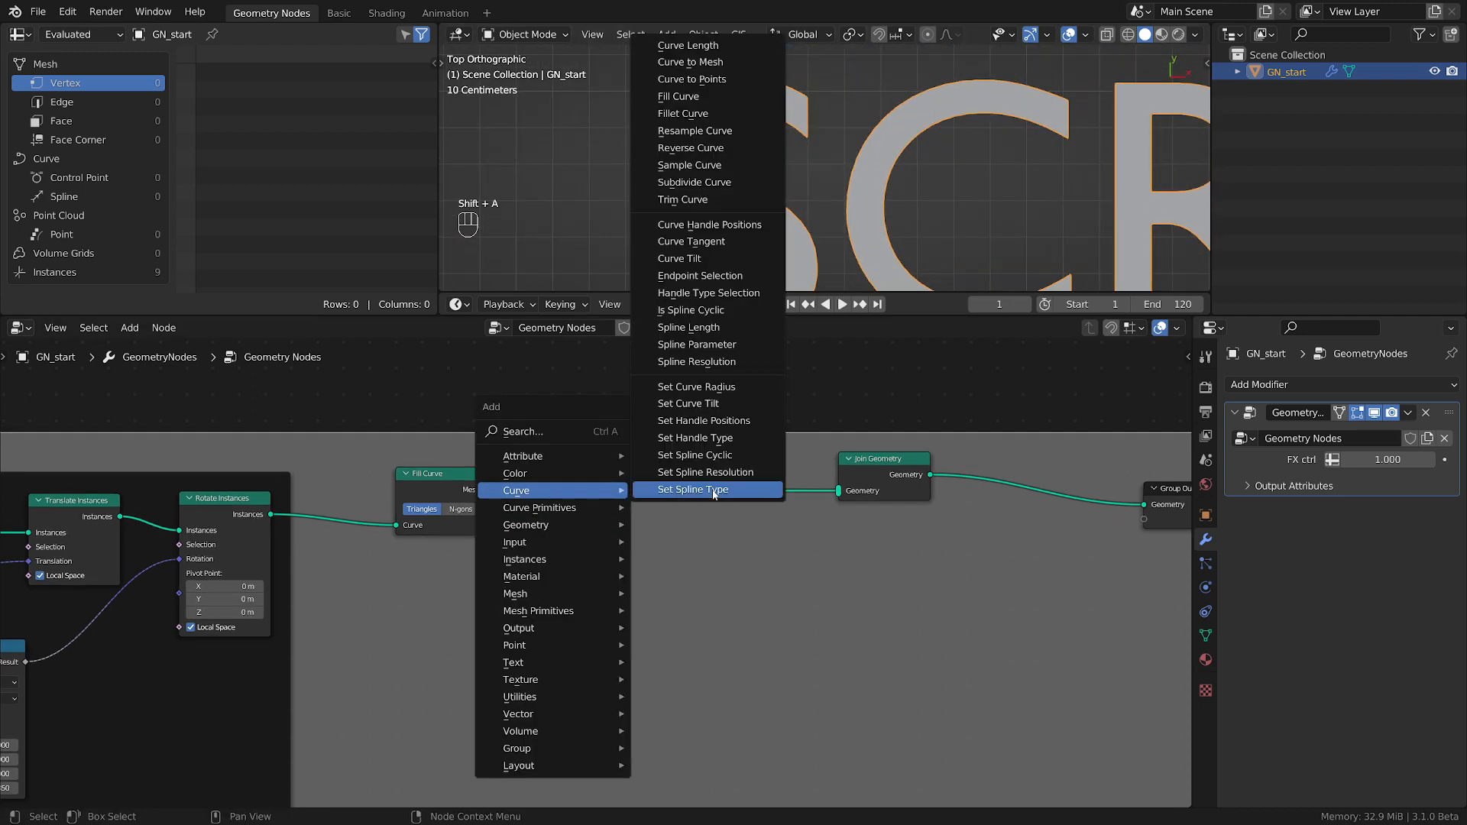
left_click(711, 489)
left_click(729, 515)
left_click(738, 532)
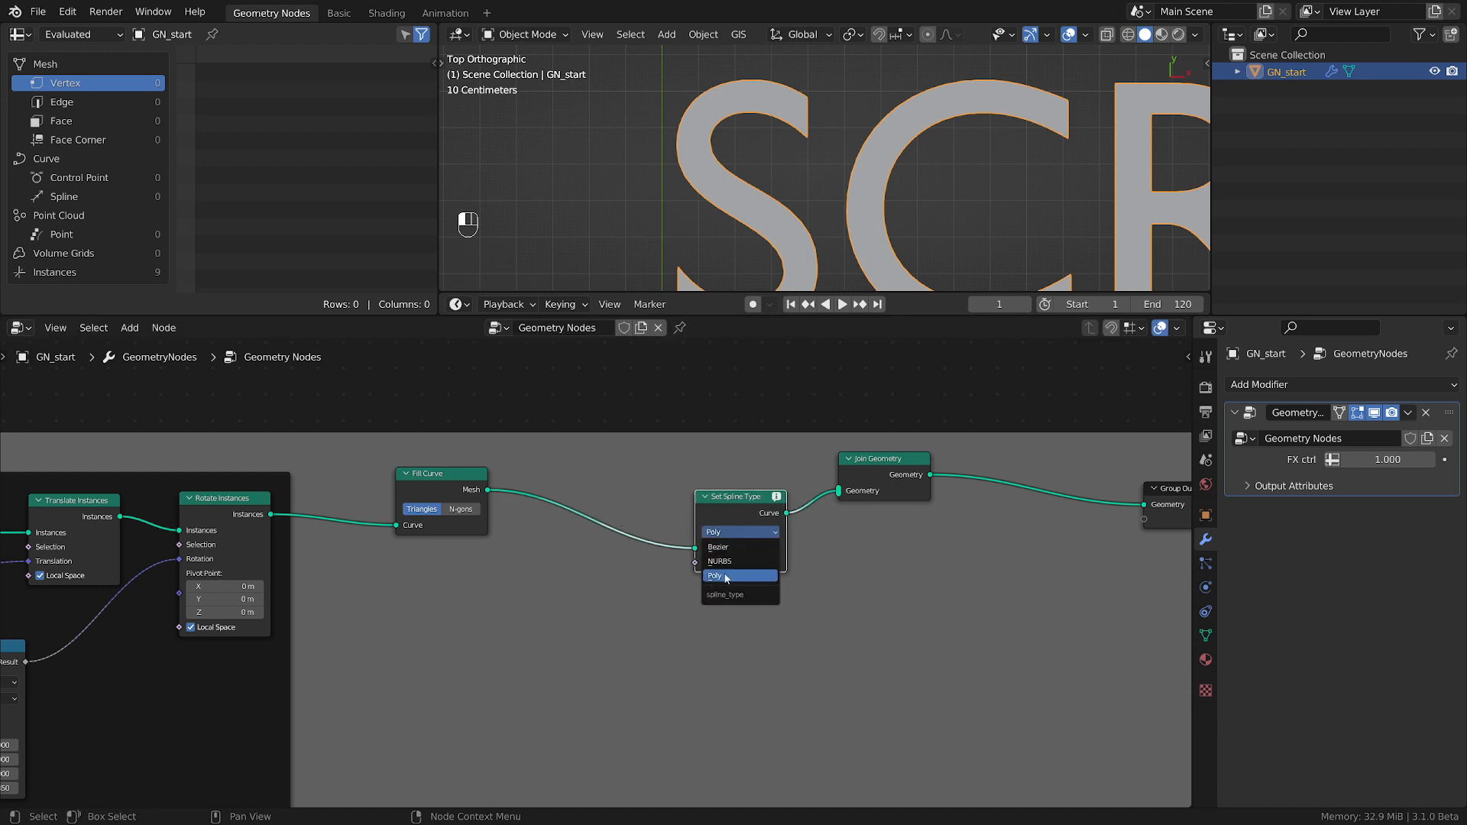
left_click(729, 561)
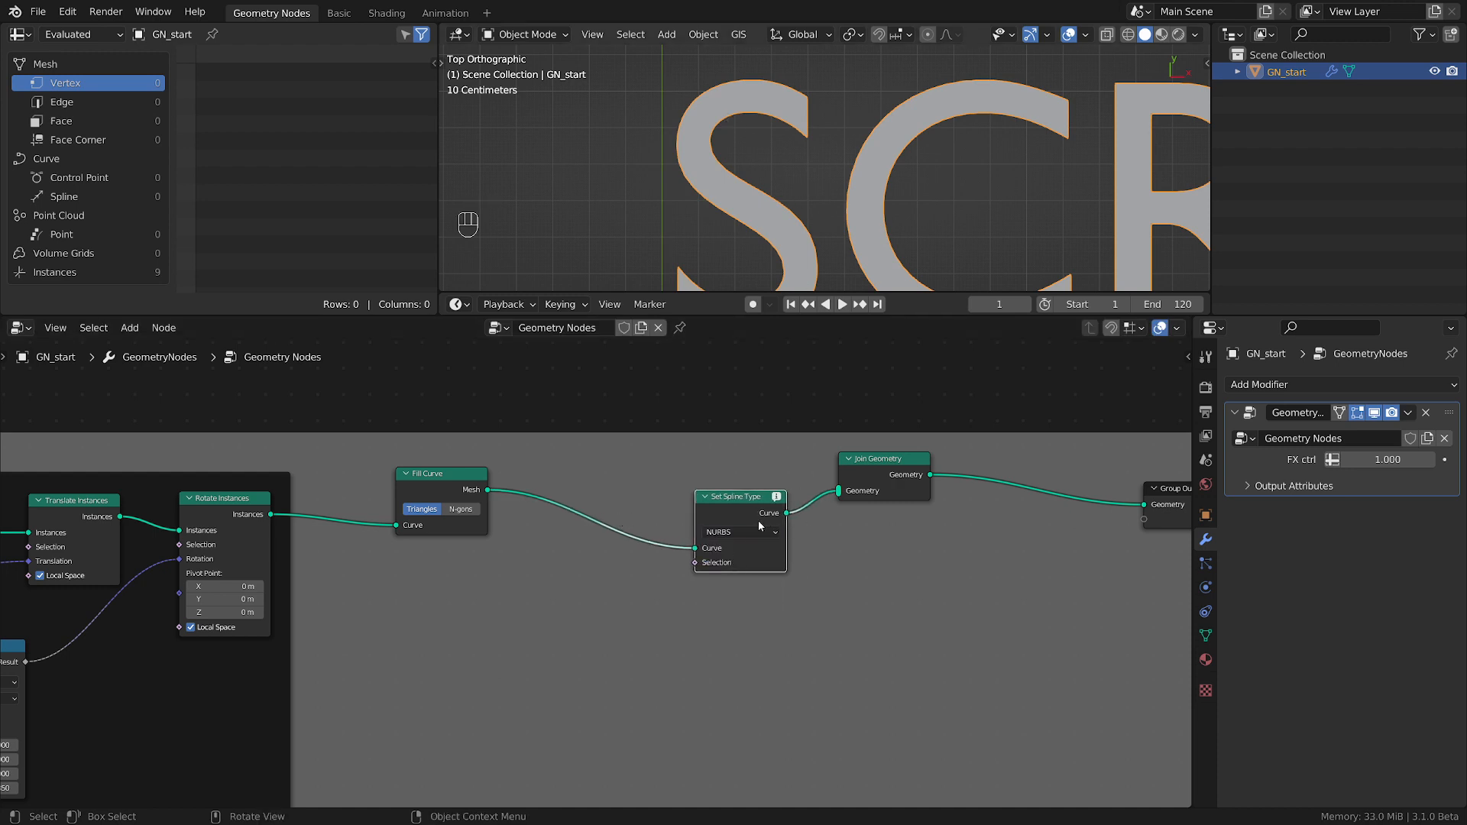
Detach Fill Curve from the node chain, place it below, and move Set Spline Type closer to Rotate Instances.
left_click(421, 477)
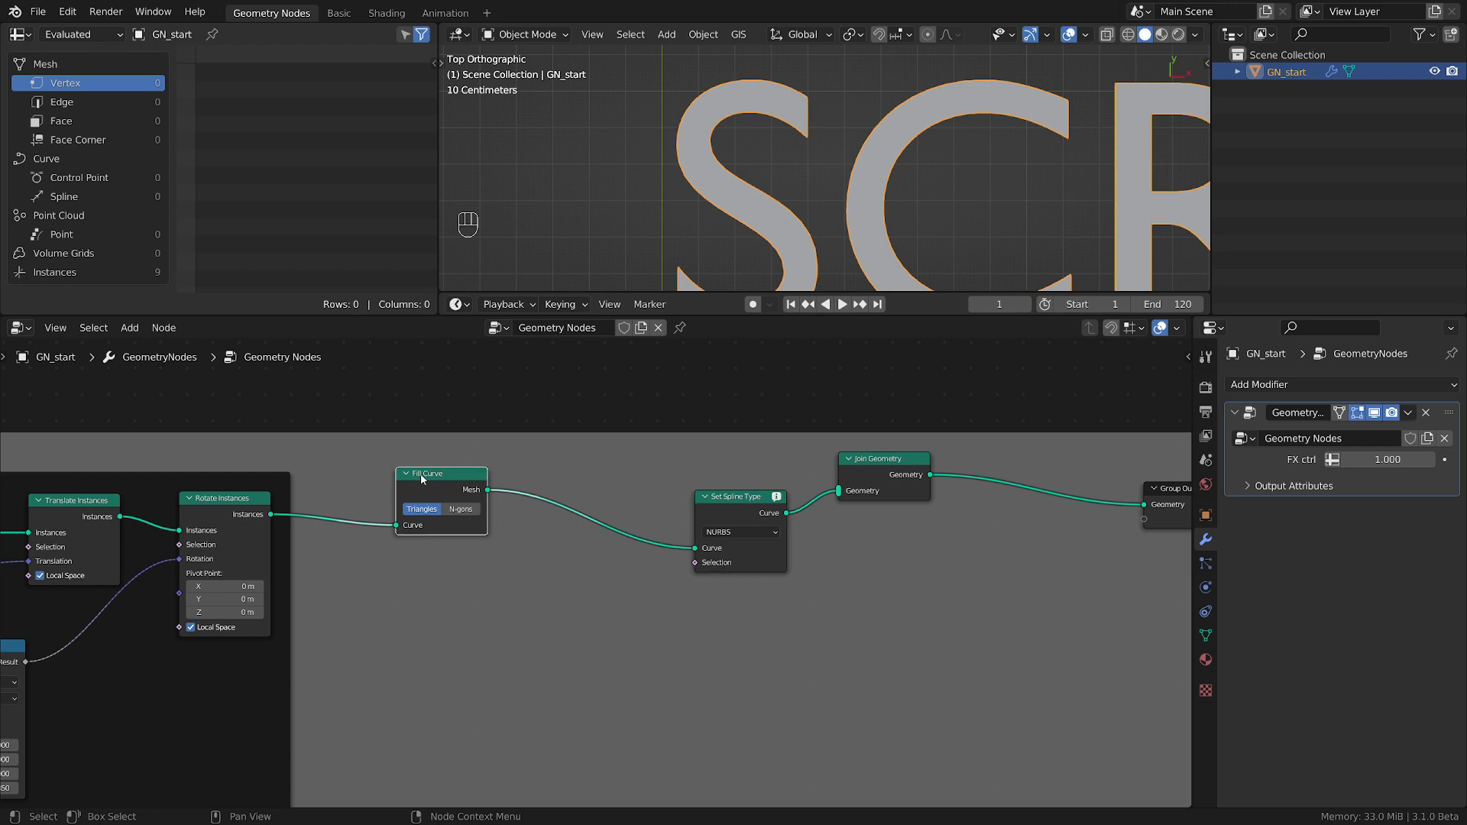
left_click_drag(425, 479, 498, 645, "alt")
left_click_drag(750, 510, 548, 492)
Mute and unmute the Set Spline Type node to compare the letter outlines with and without NURBS.
key("m")
key("m")
key("m")
key("m")
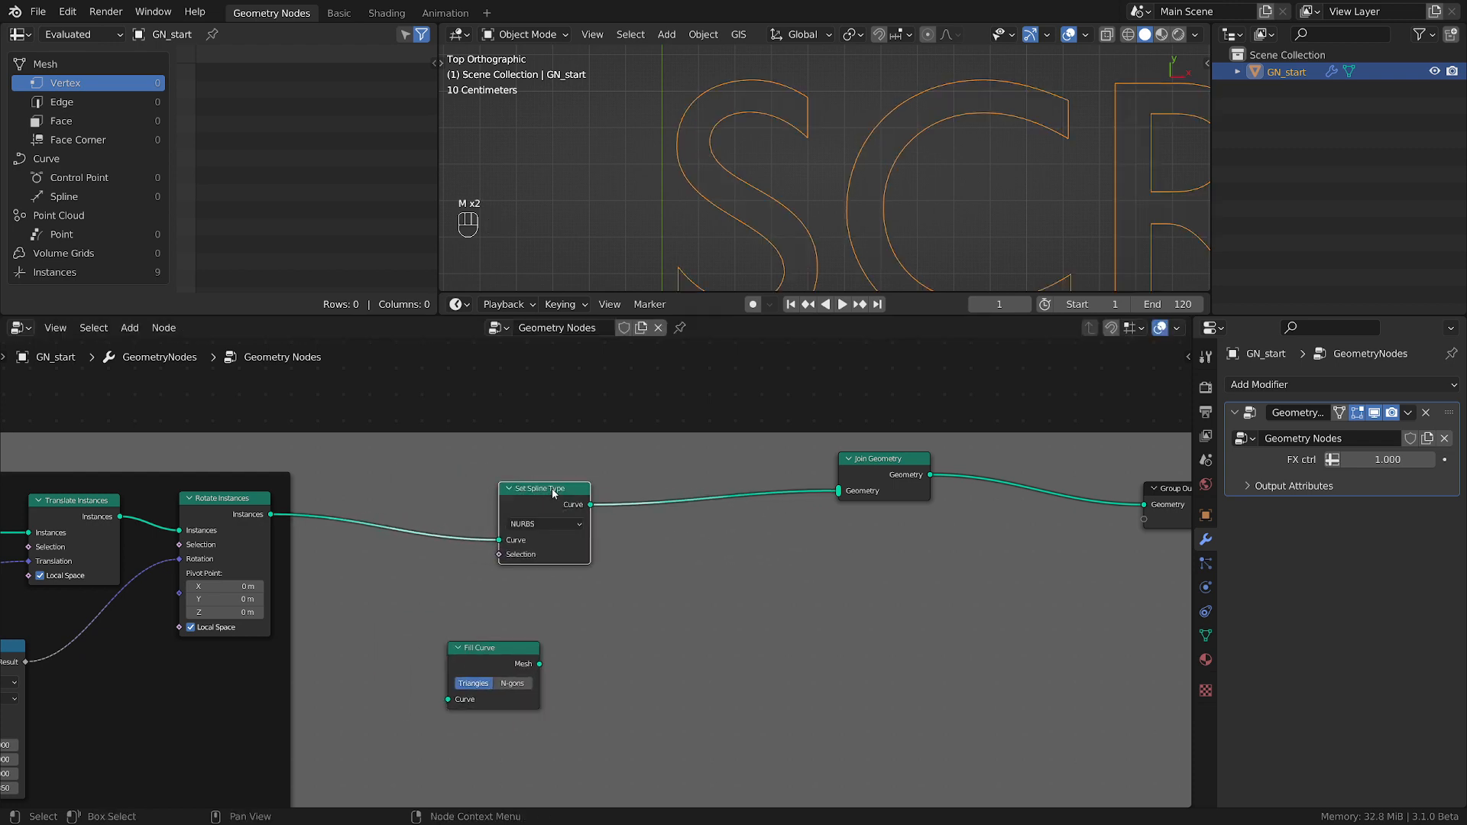
Spread Set Spline Type and Join Geometry apart and insert a Curve to Mesh node on the link between them.
middle_click_drag(682, 642, 643, 612)
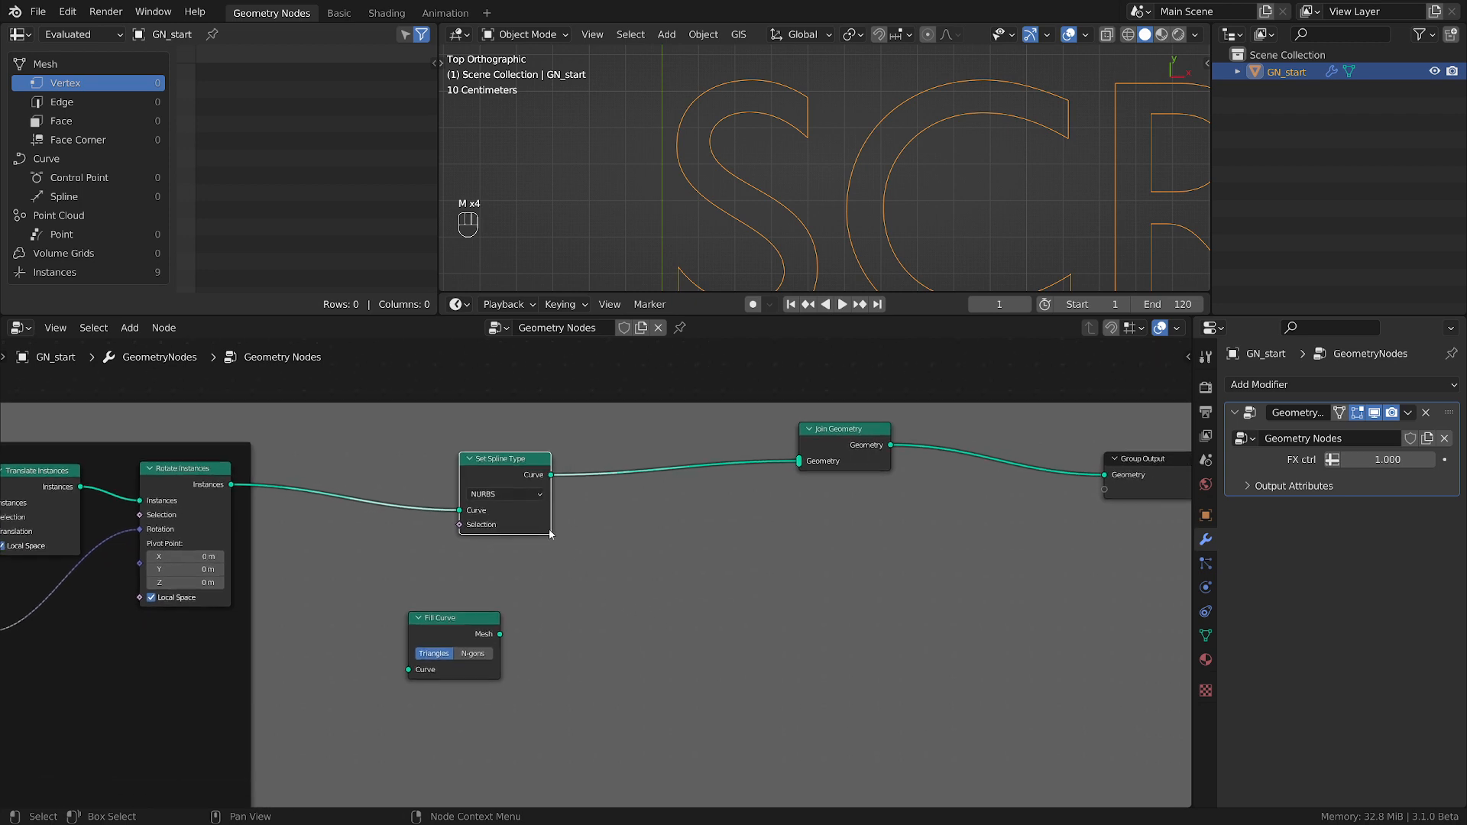
left_click_drag(517, 466, 471, 454)
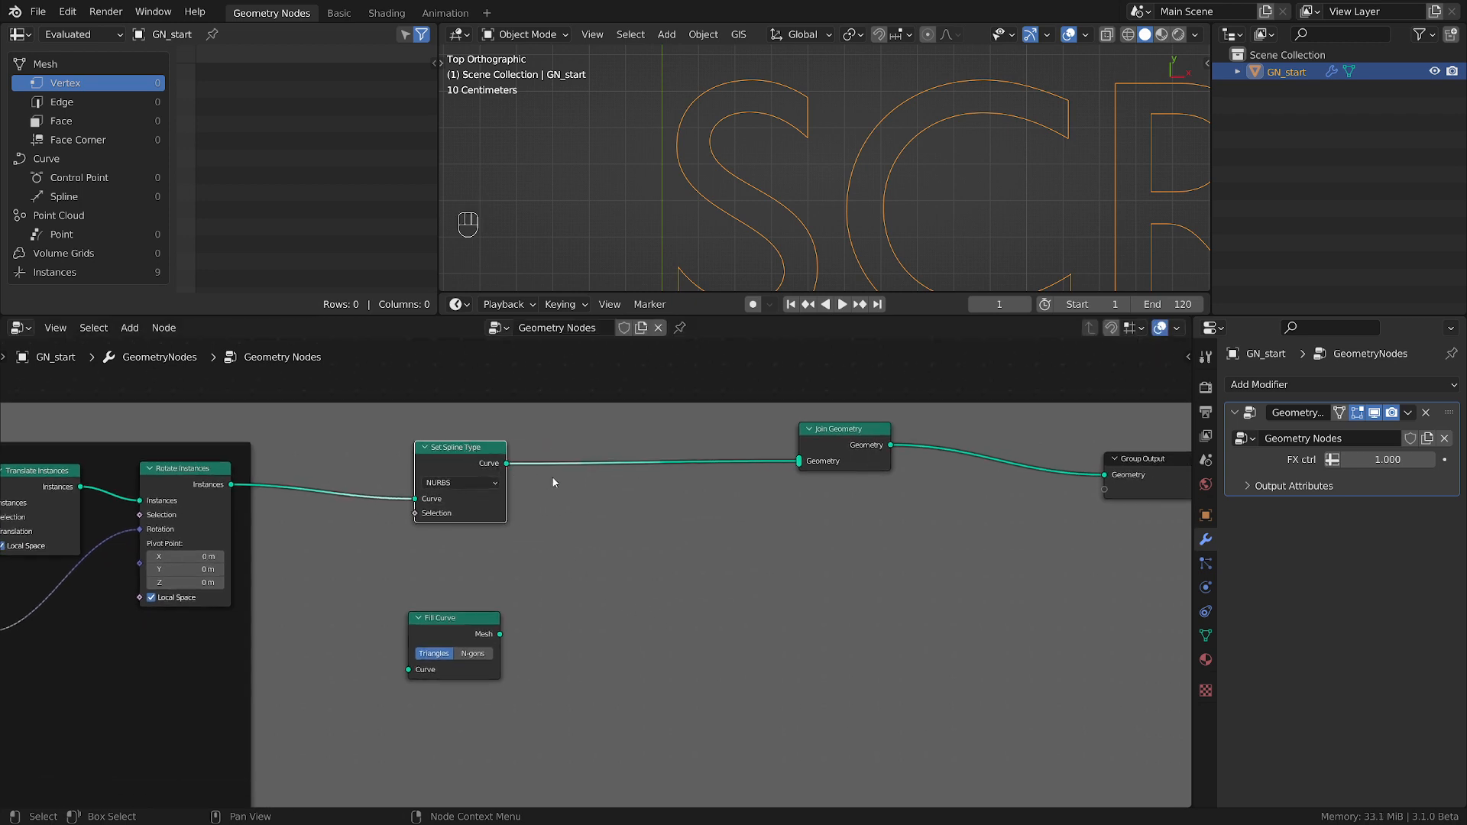
left_click_drag(791, 464, 861, 476)
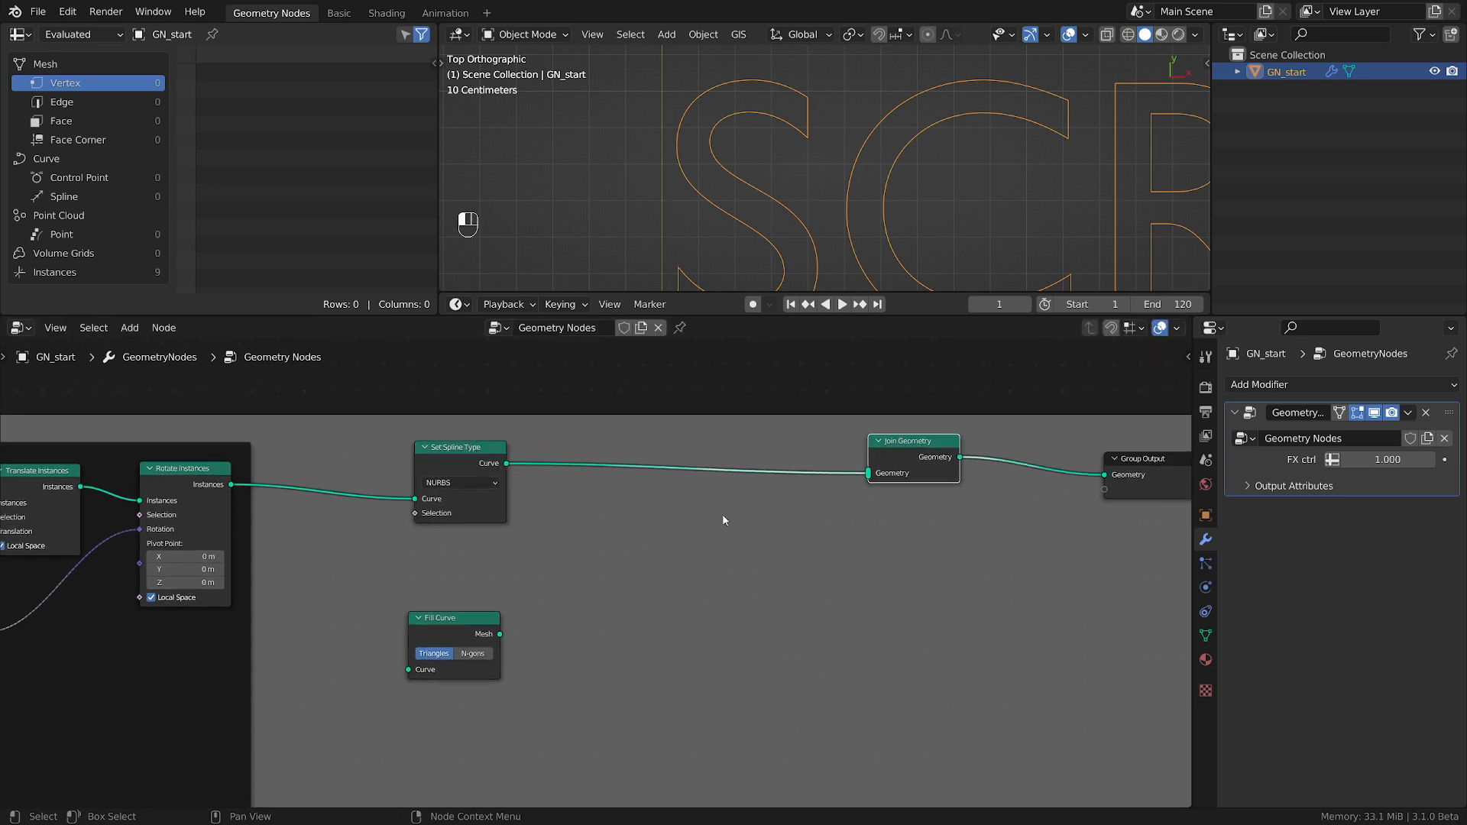
key("shift+a")
mouse_move(728, 524)
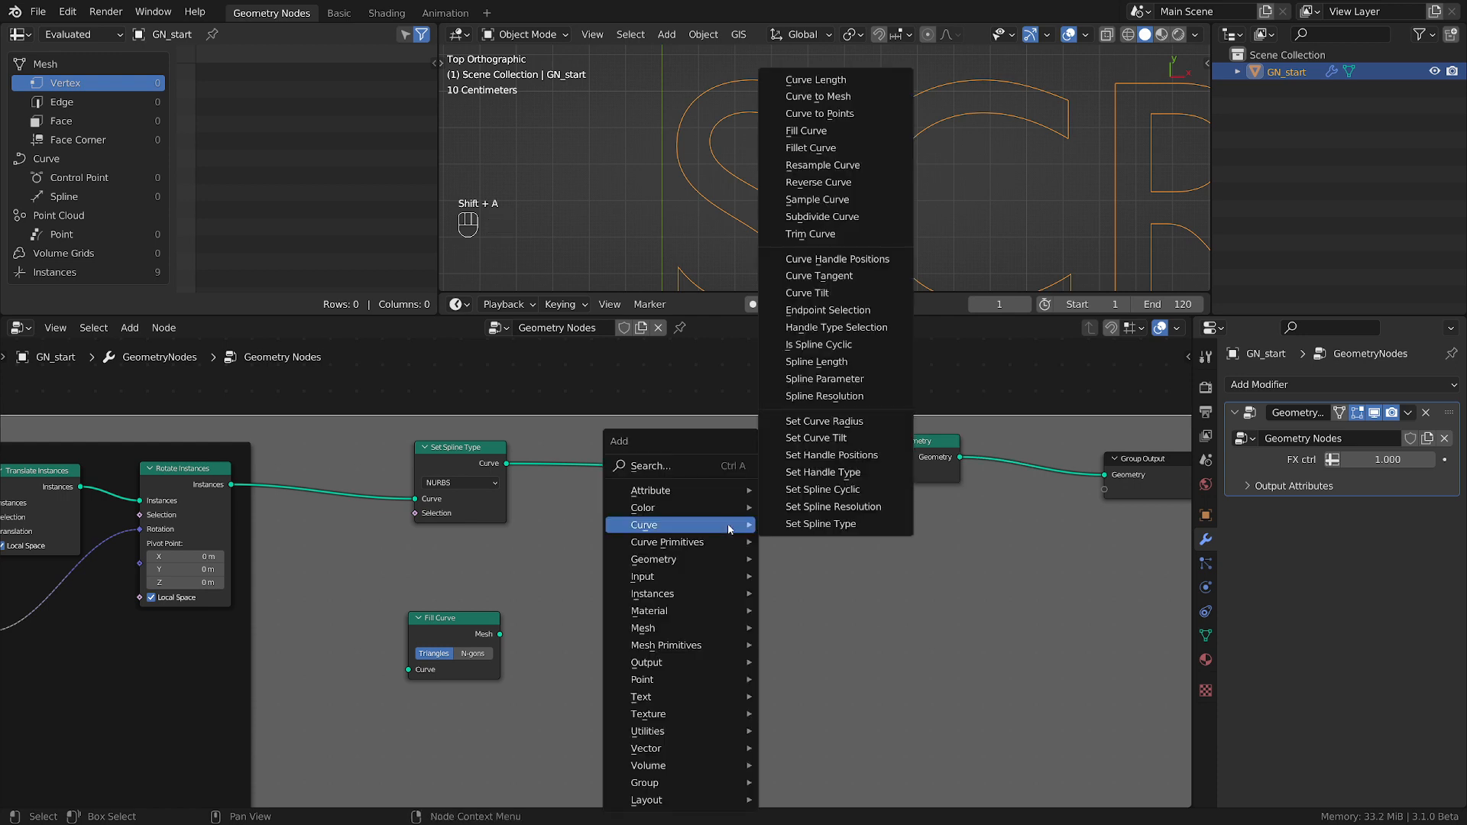
left_click(816, 96)
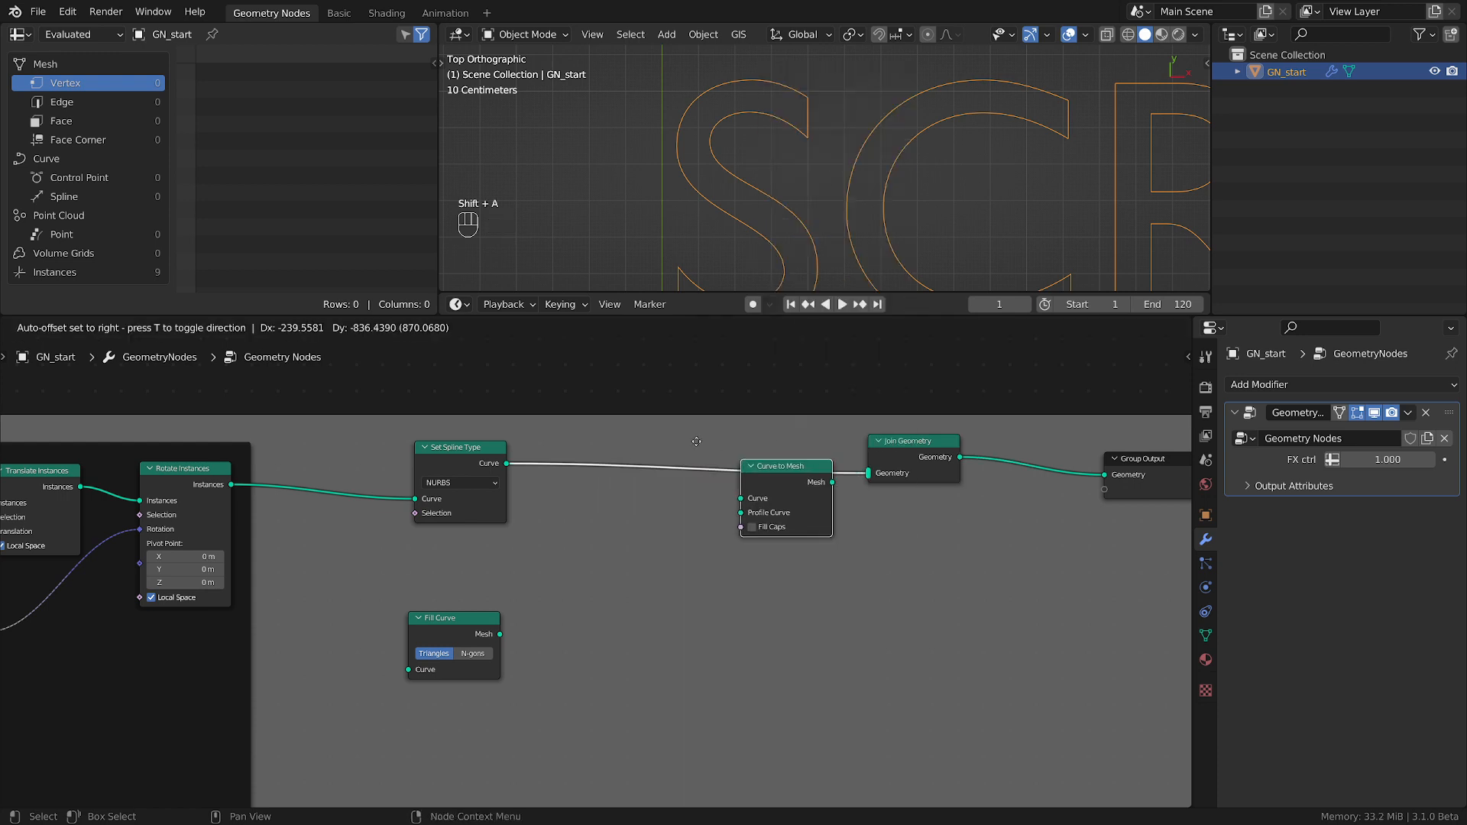
left_click(714, 558)
middle_click_drag(729, 571, 759, 582)
left_click_drag(755, 429, 778, 445)
middle_click_drag(663, 611, 715, 567)
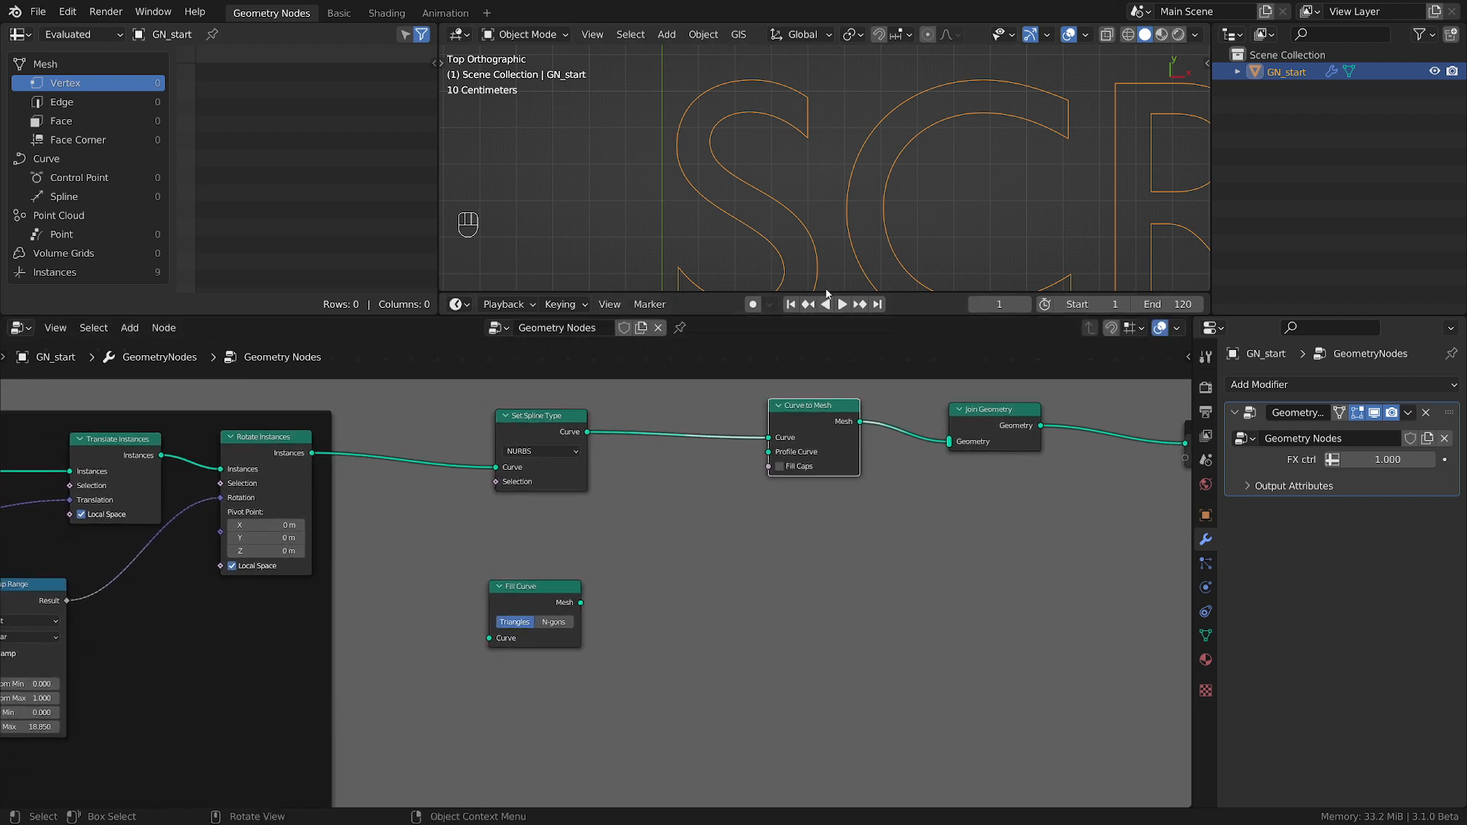
Add a Curve Line node and link its Curve output to the Profile Curve input of Curve to Mesh.
middle_click_drag(827, 295, 795, 191)
key("shift+a")
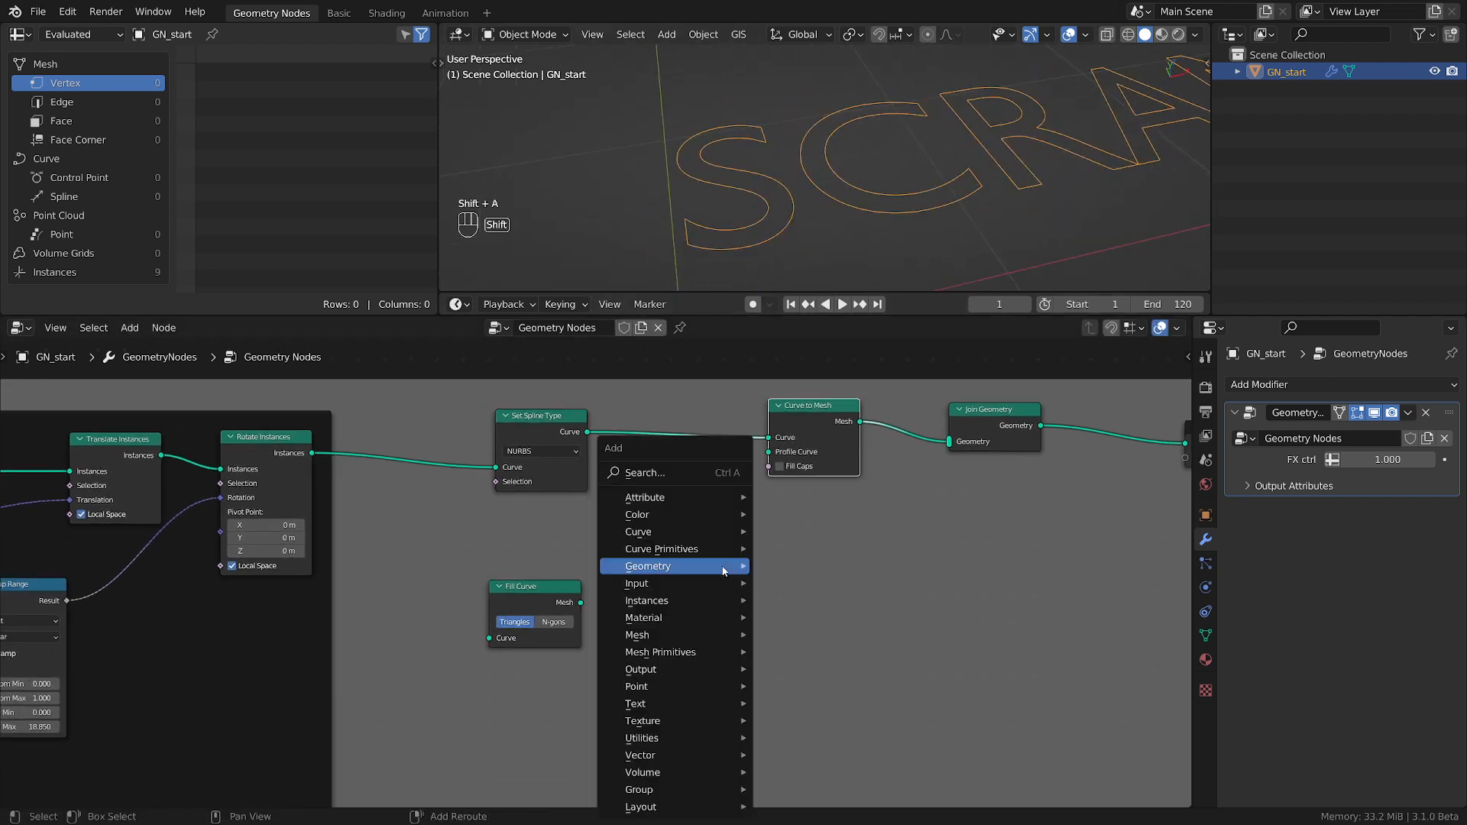
mouse_move(715, 568)
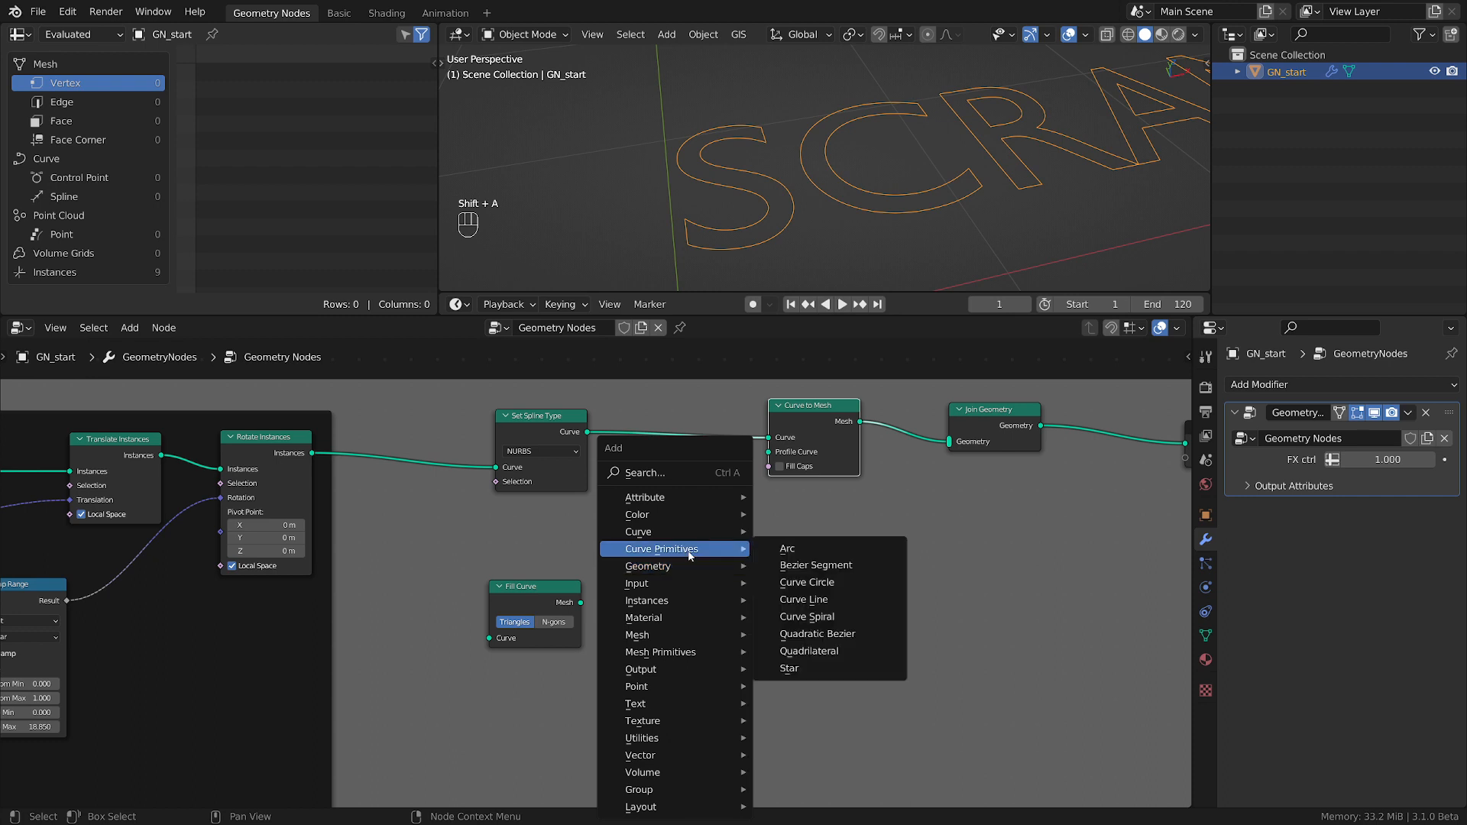
left_click(810, 601)
left_click(619, 471)
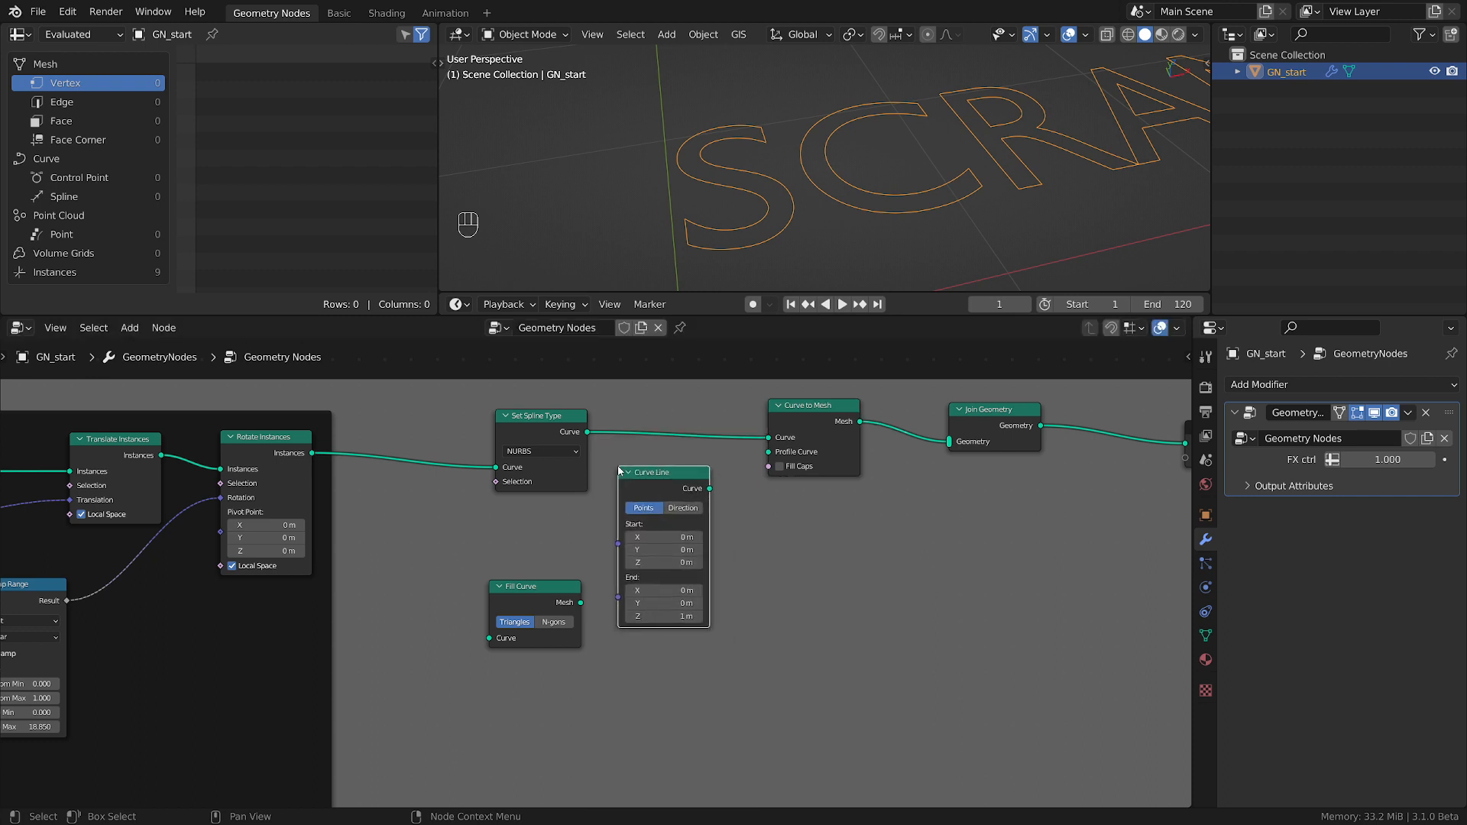
left_click_drag(710, 490, 780, 454)
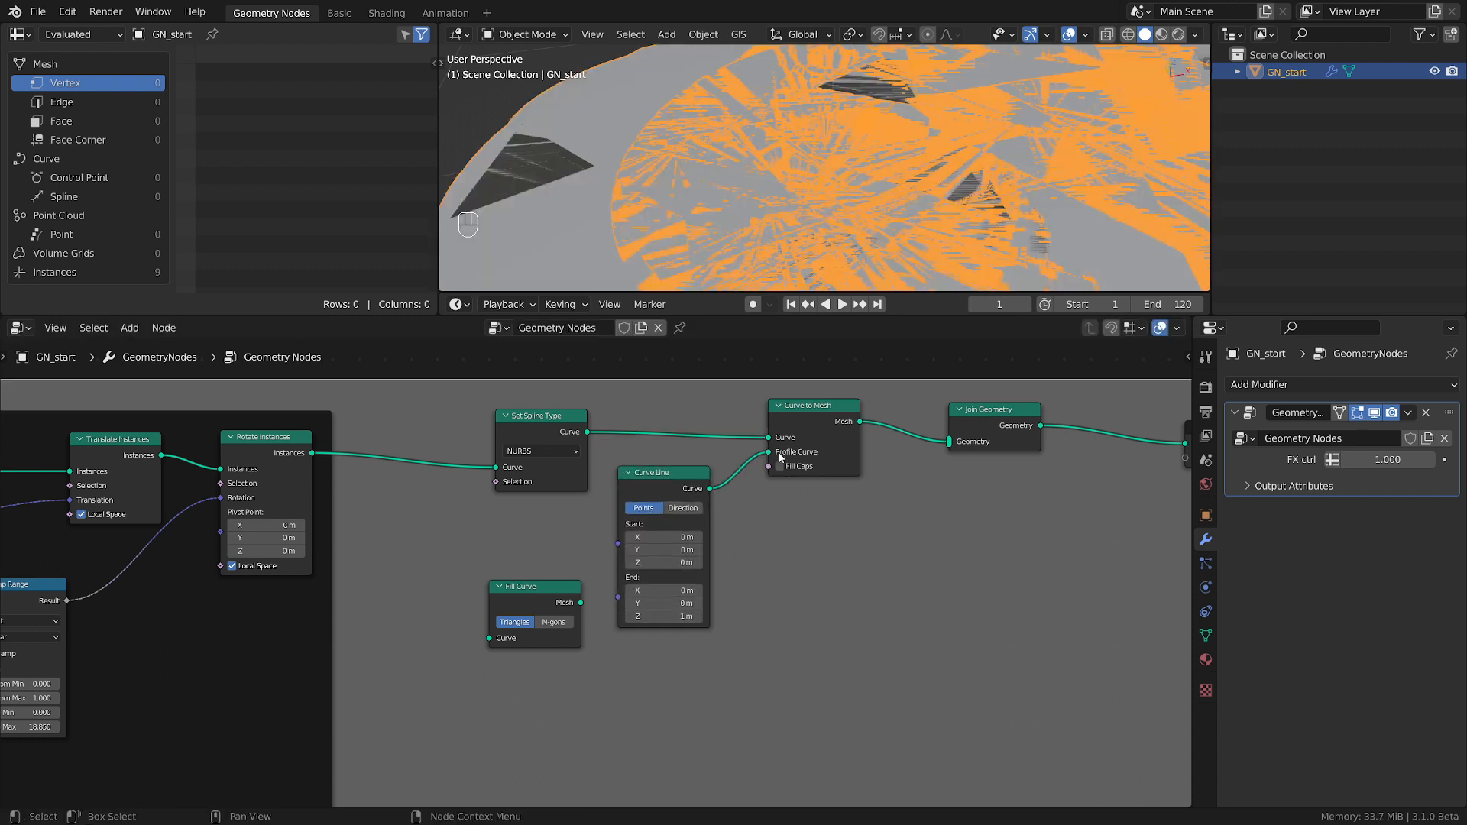
Set the Curve Line's End to 0 m in Z and 0.1 m in Y.
left_click(660, 615)
type("0")
key("Return")
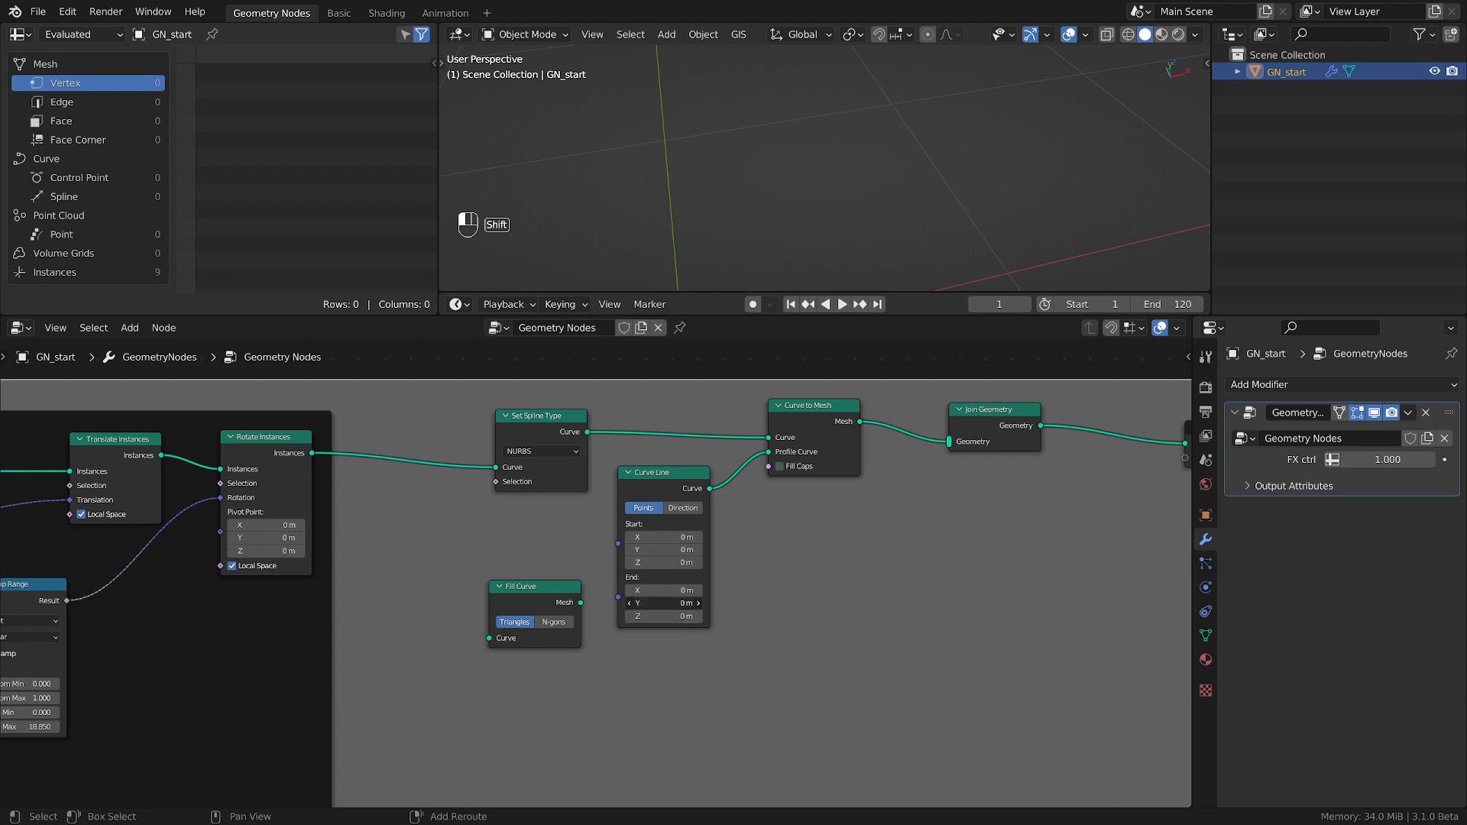
left_click_drag(664, 603, 684, 603, "shift")
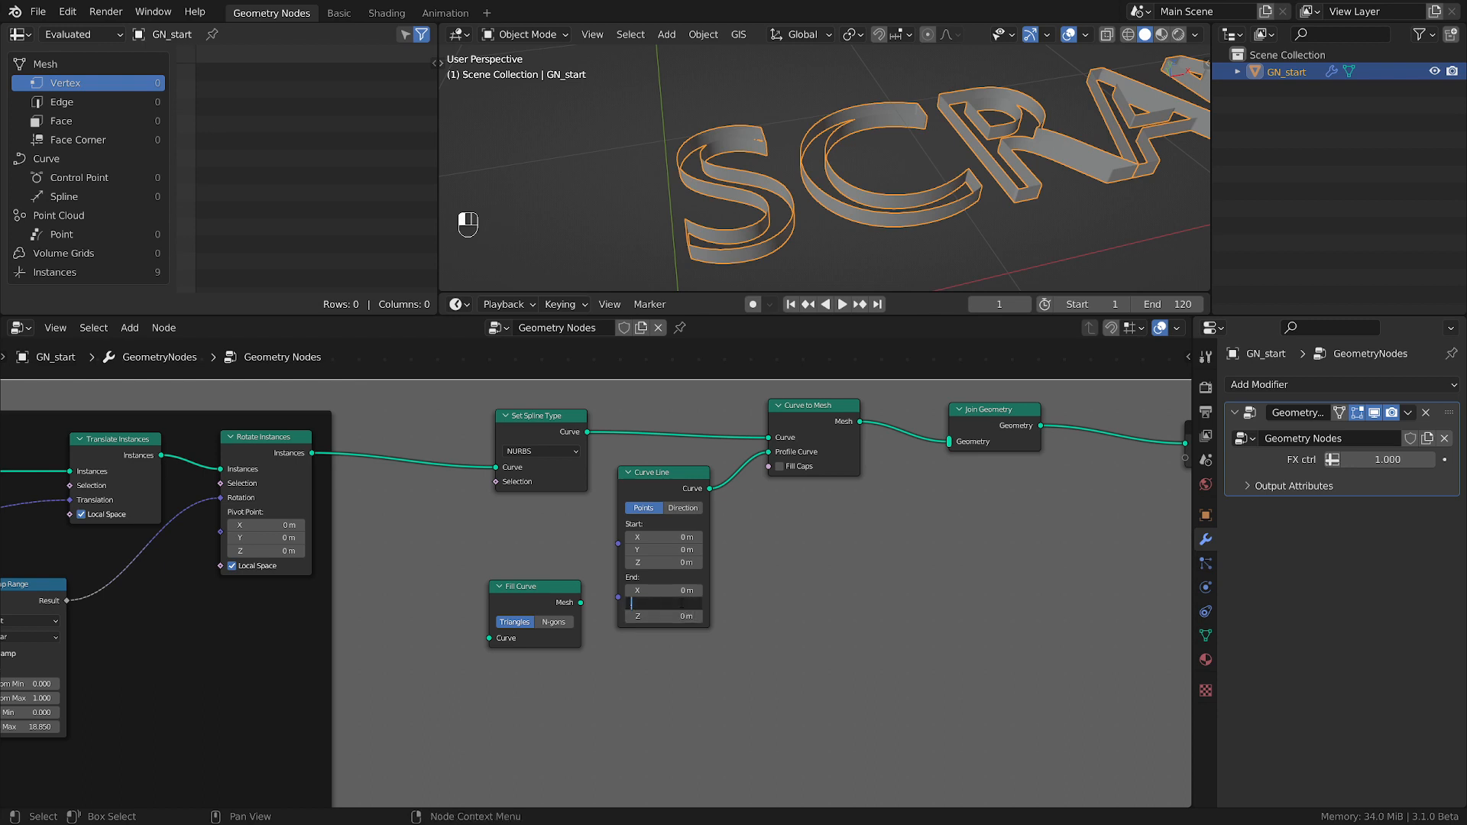
key("Return")
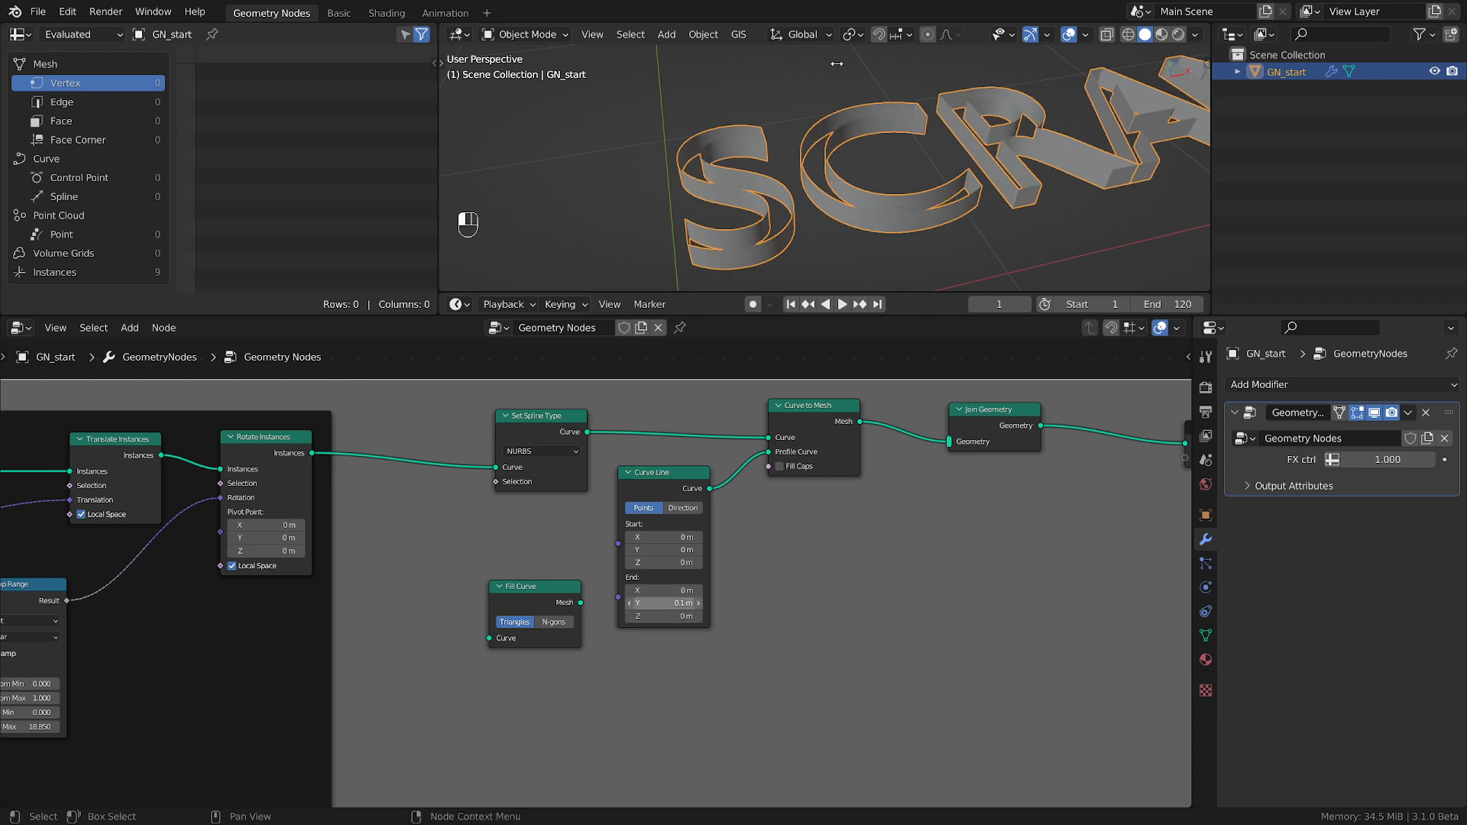
Move Fill Curve lower, feed it from Rotate Instances, and link its Mesh output into Join Geometry.
middle_click_drag(779, 207, 773, 295)
left_click_drag(560, 593, 556, 639)
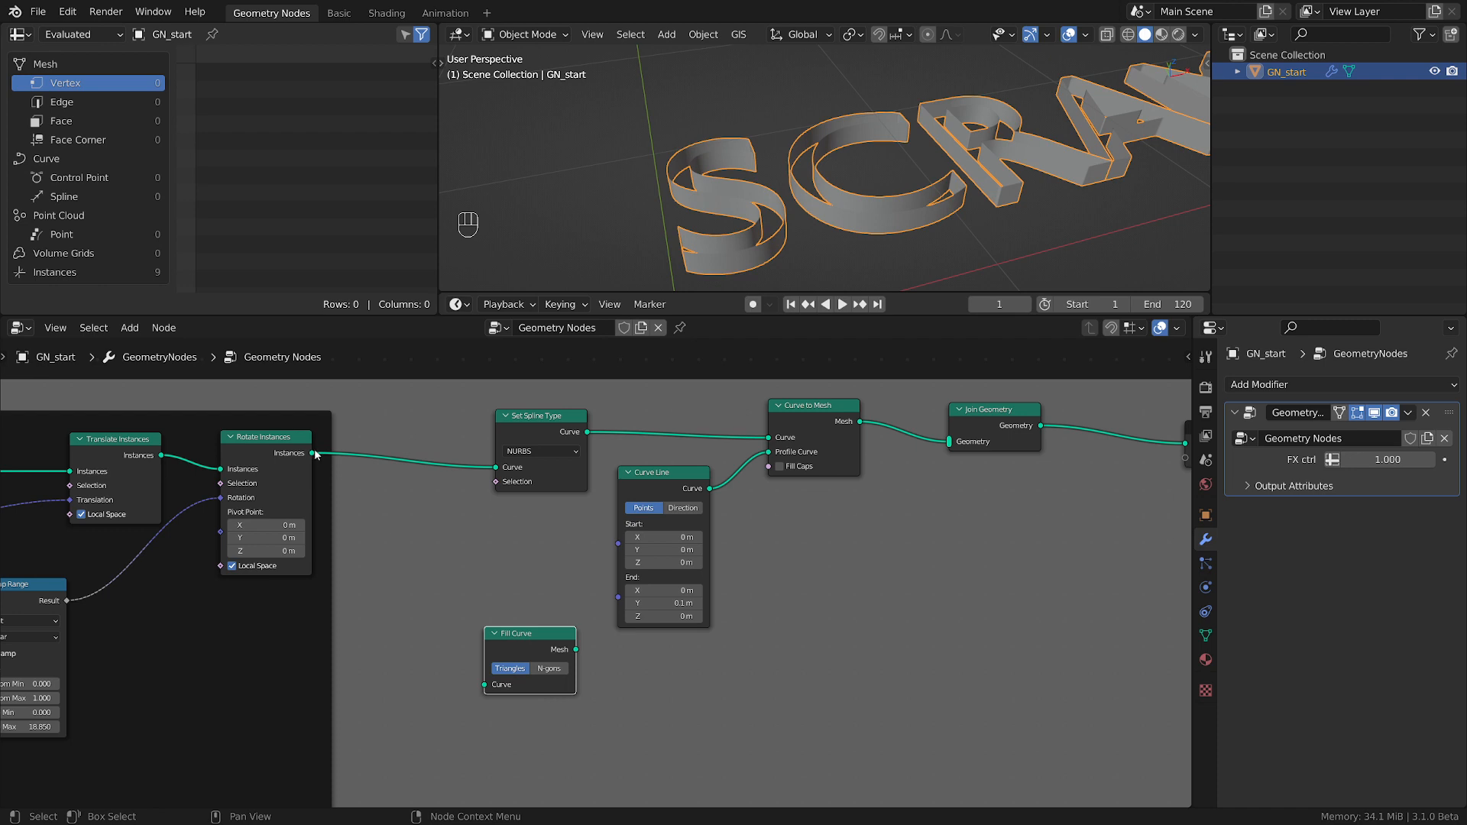
left_click_drag(317, 455, 485, 685)
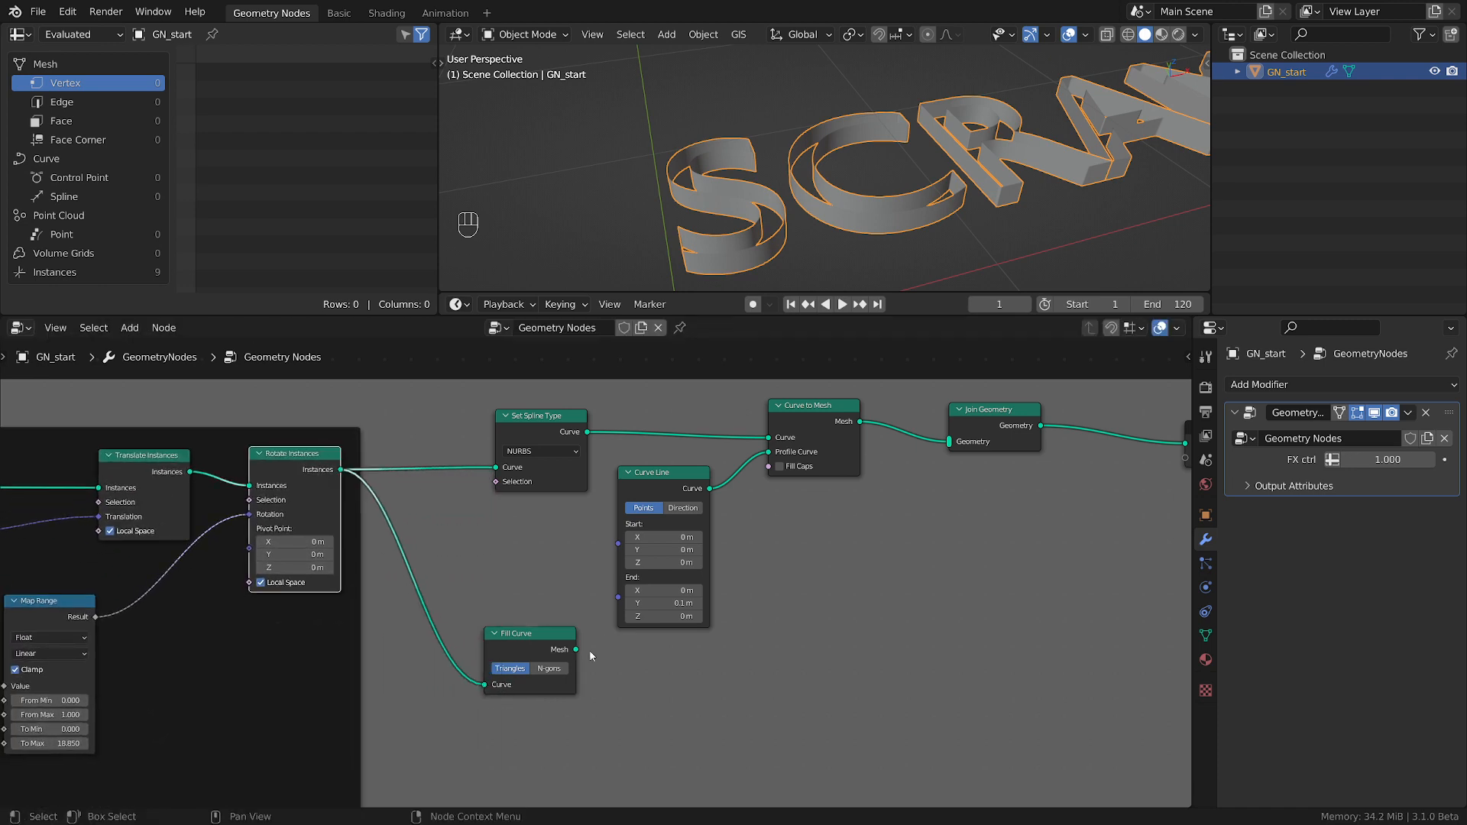
mouse_move(577, 650)
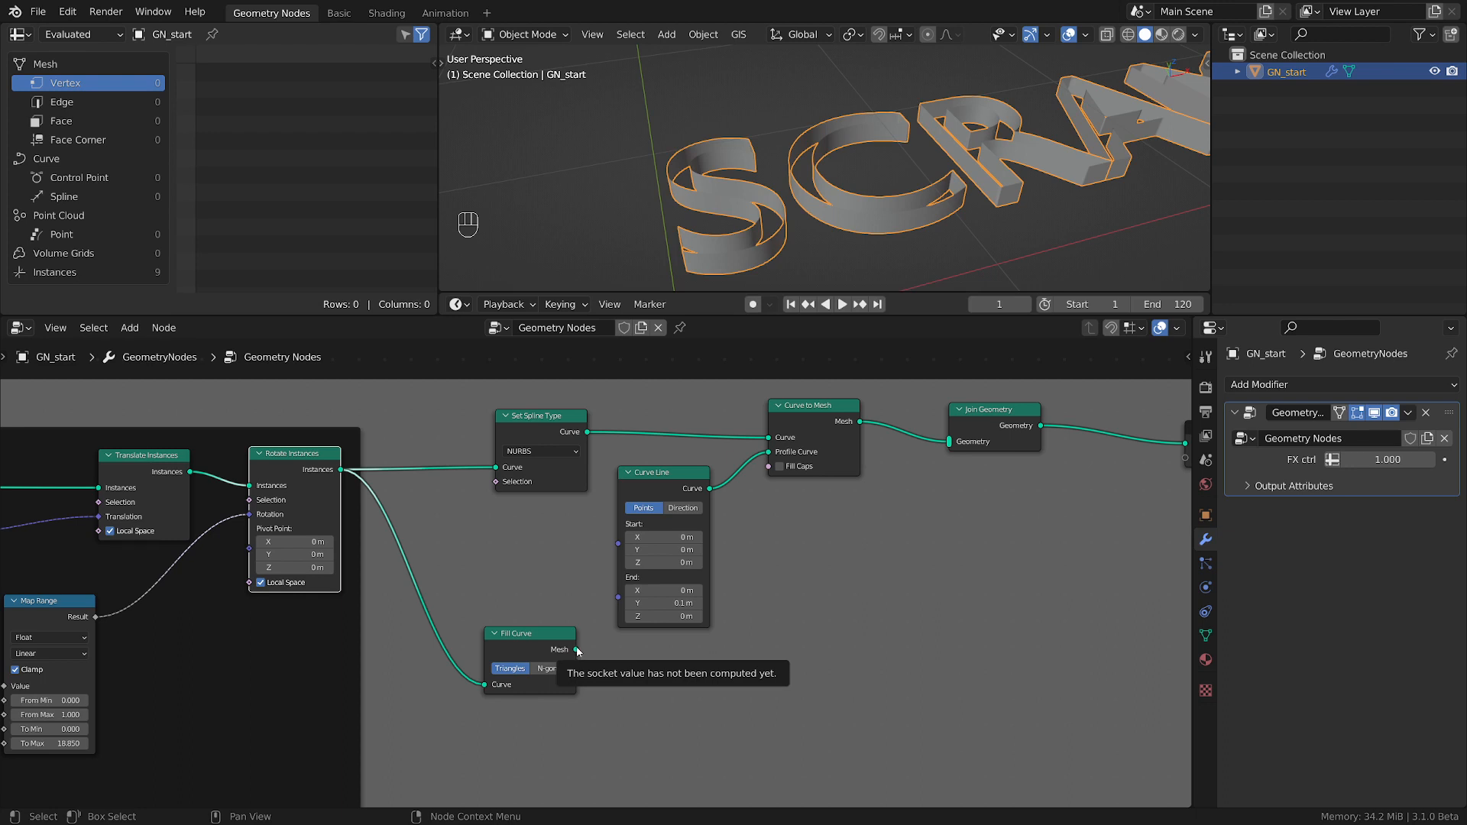
left_click_drag(577, 649, 949, 442)
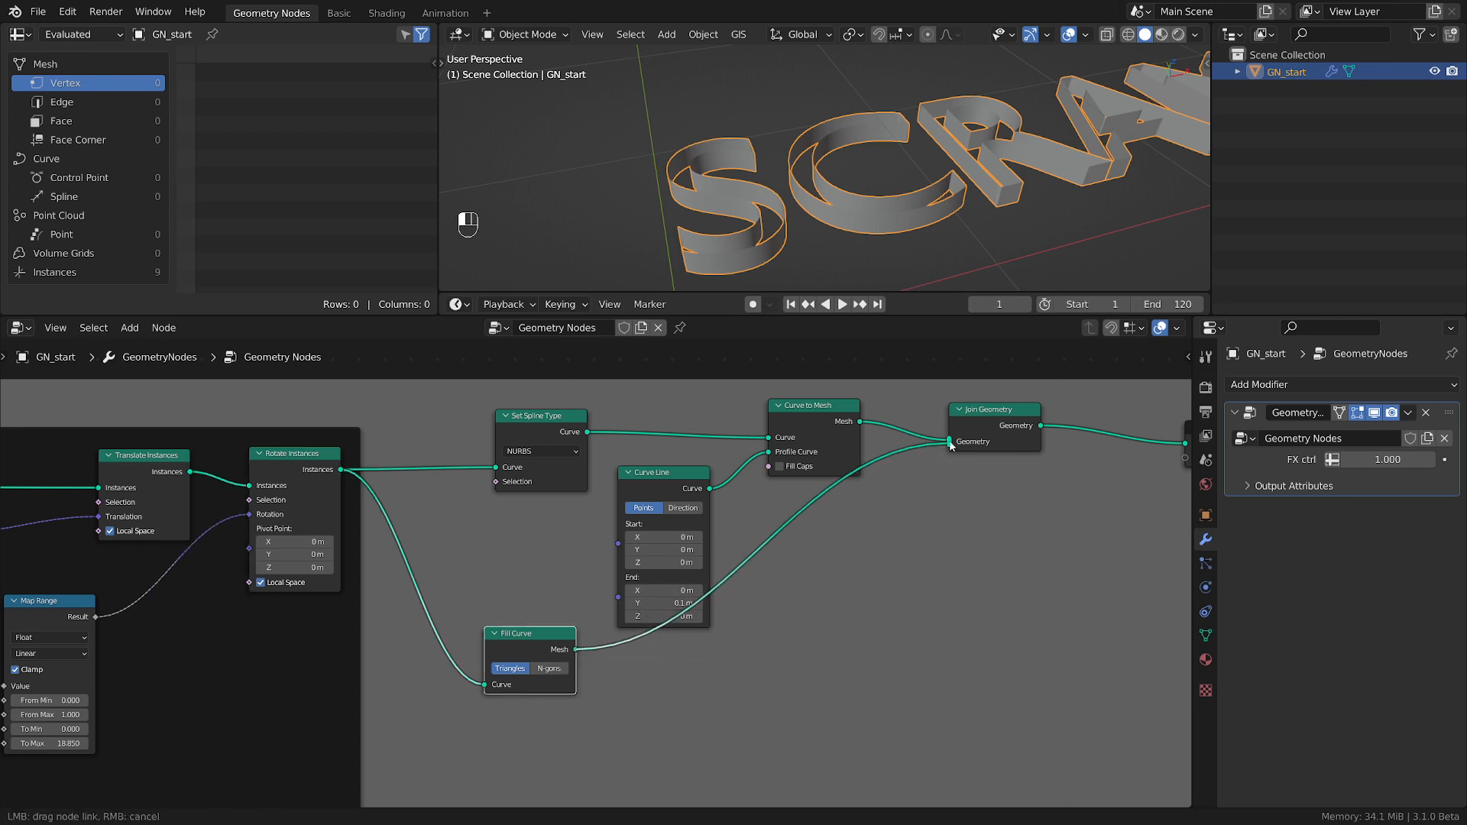
Add a Set Position node beside Fill Curve, below the Curve Line node.
middle_click_drag(790, 267, 818, 132)
scroll(695, 234, "up", 1)
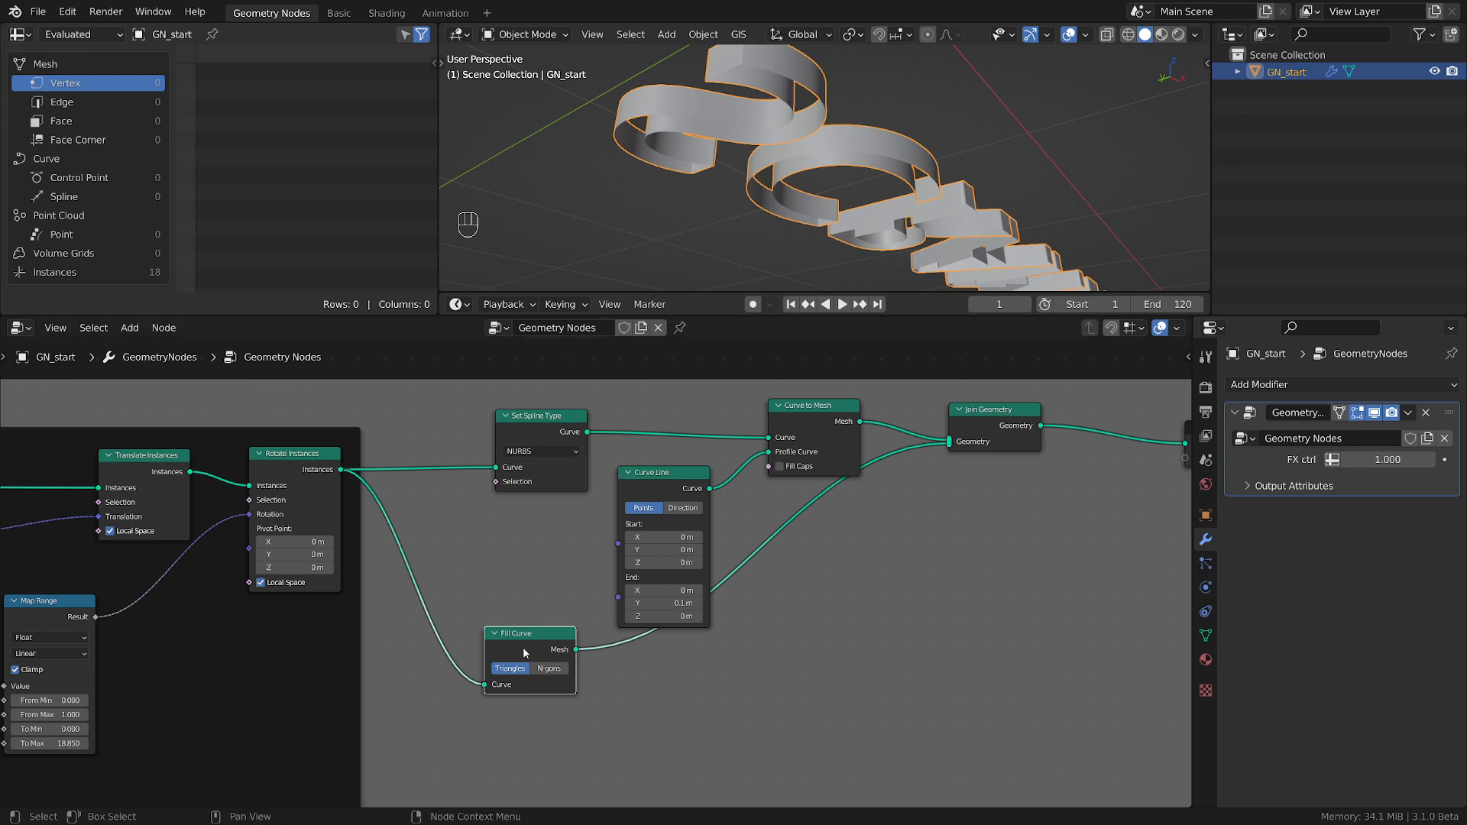
key("shift+a")
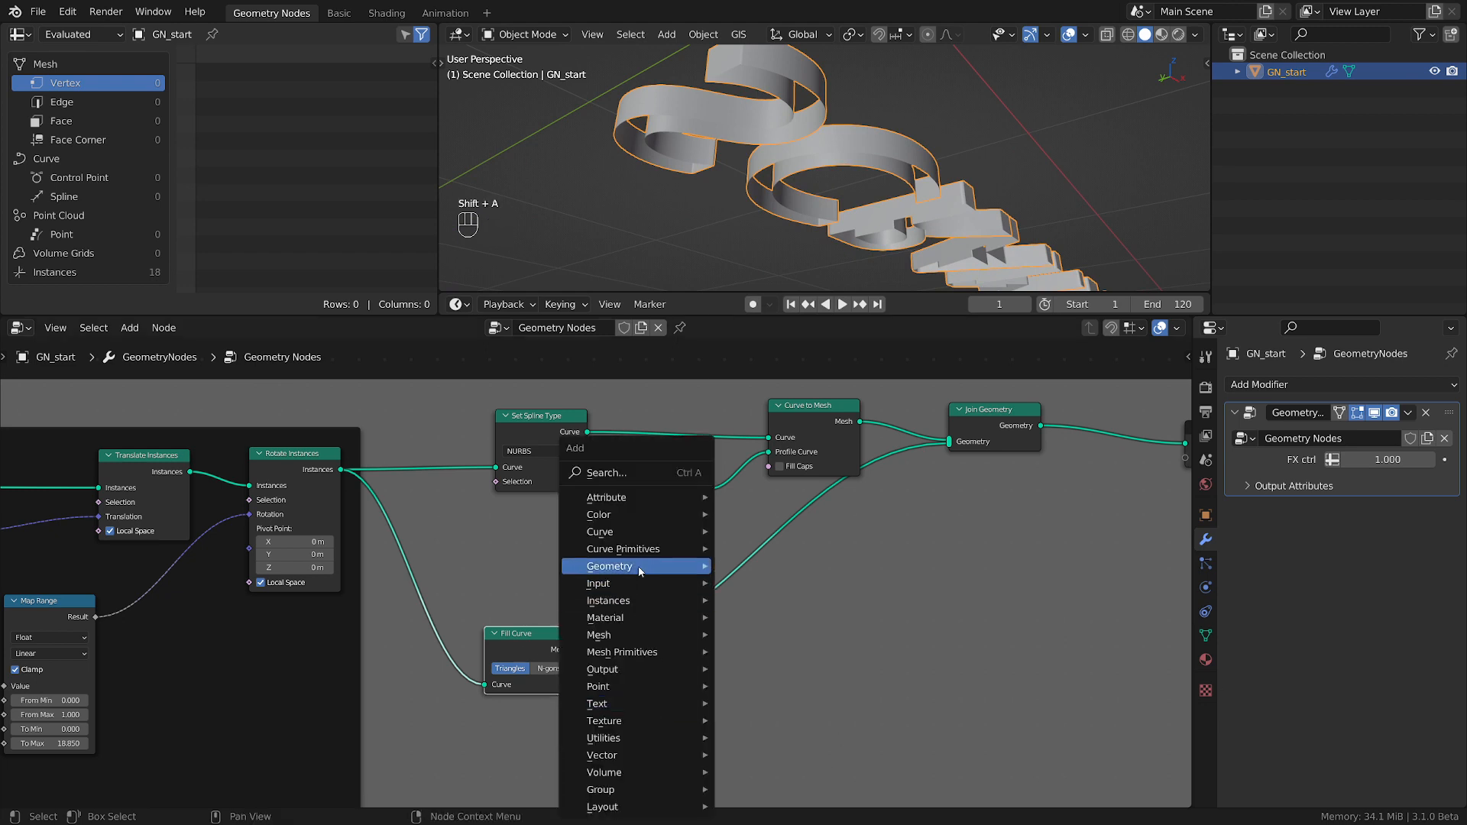
mouse_move(641, 569)
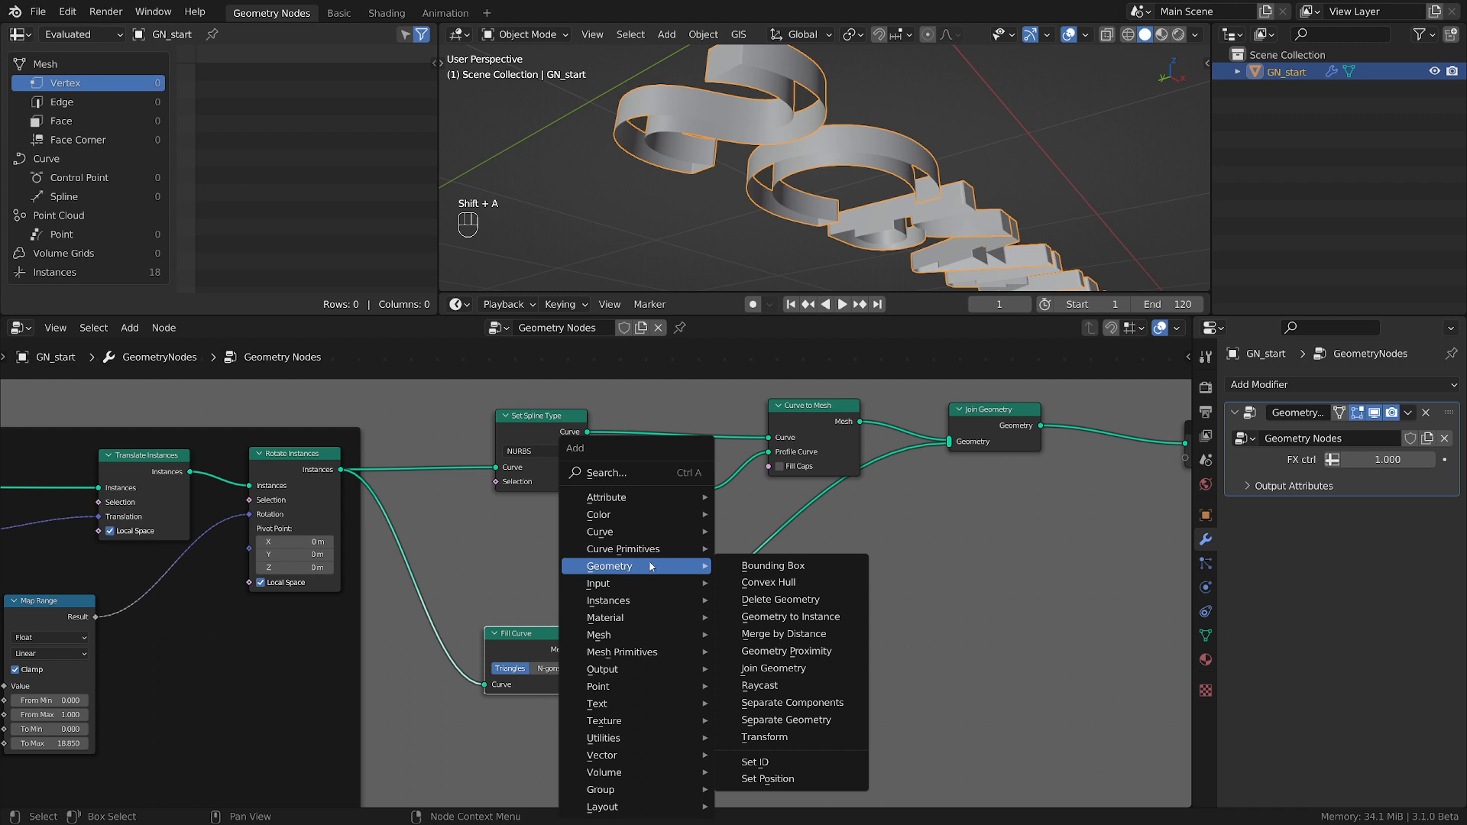
left_click(777, 779)
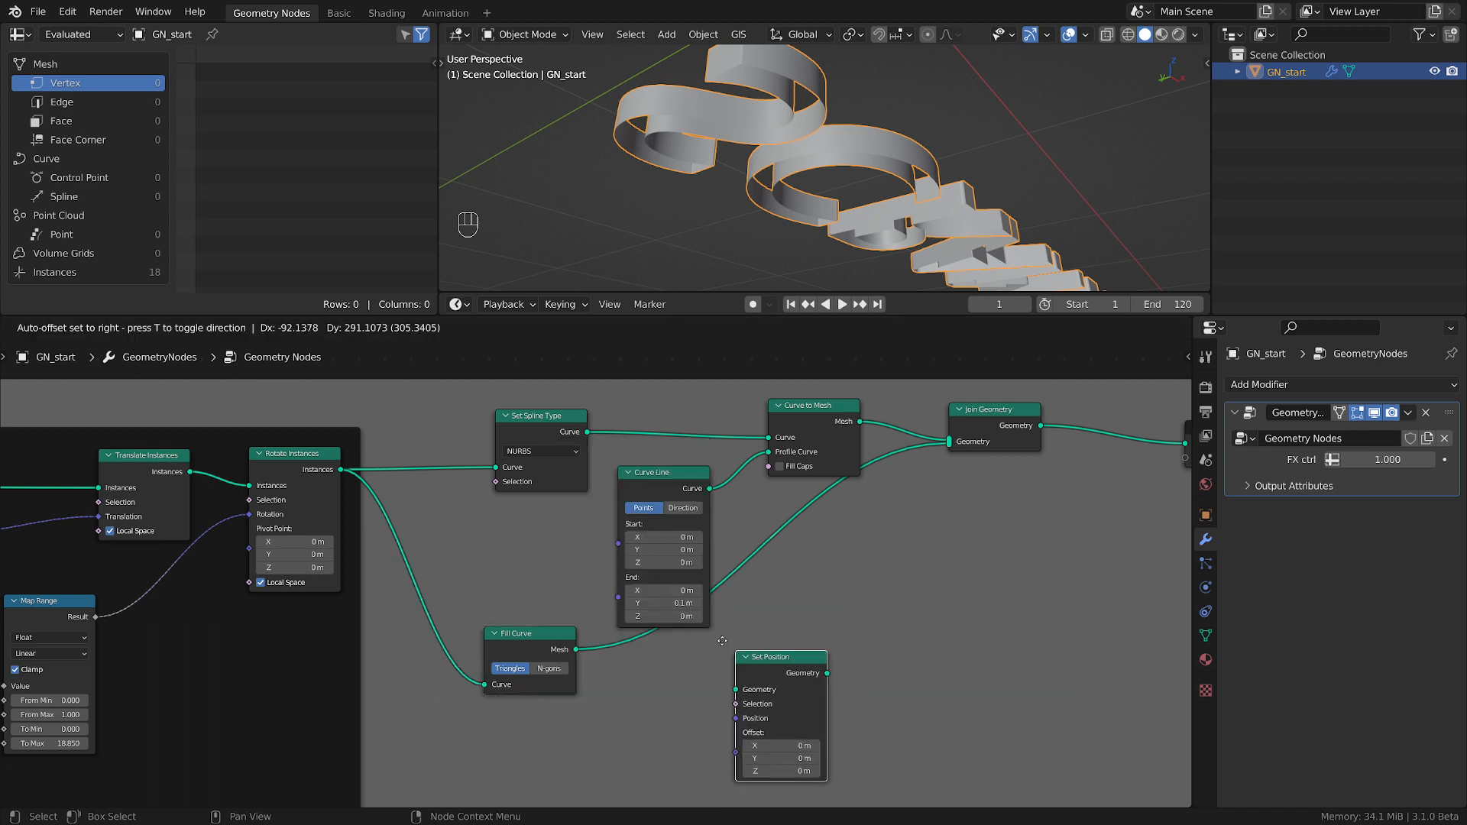
Feed Set Position from Fill Curve's Mesh output and link its Geometry output into Join Geometry alongside the existing links.
left_click_drag(341, 470, 775, 669)
left_click_drag(577, 649, 696, 688)
left_click(560, 690)
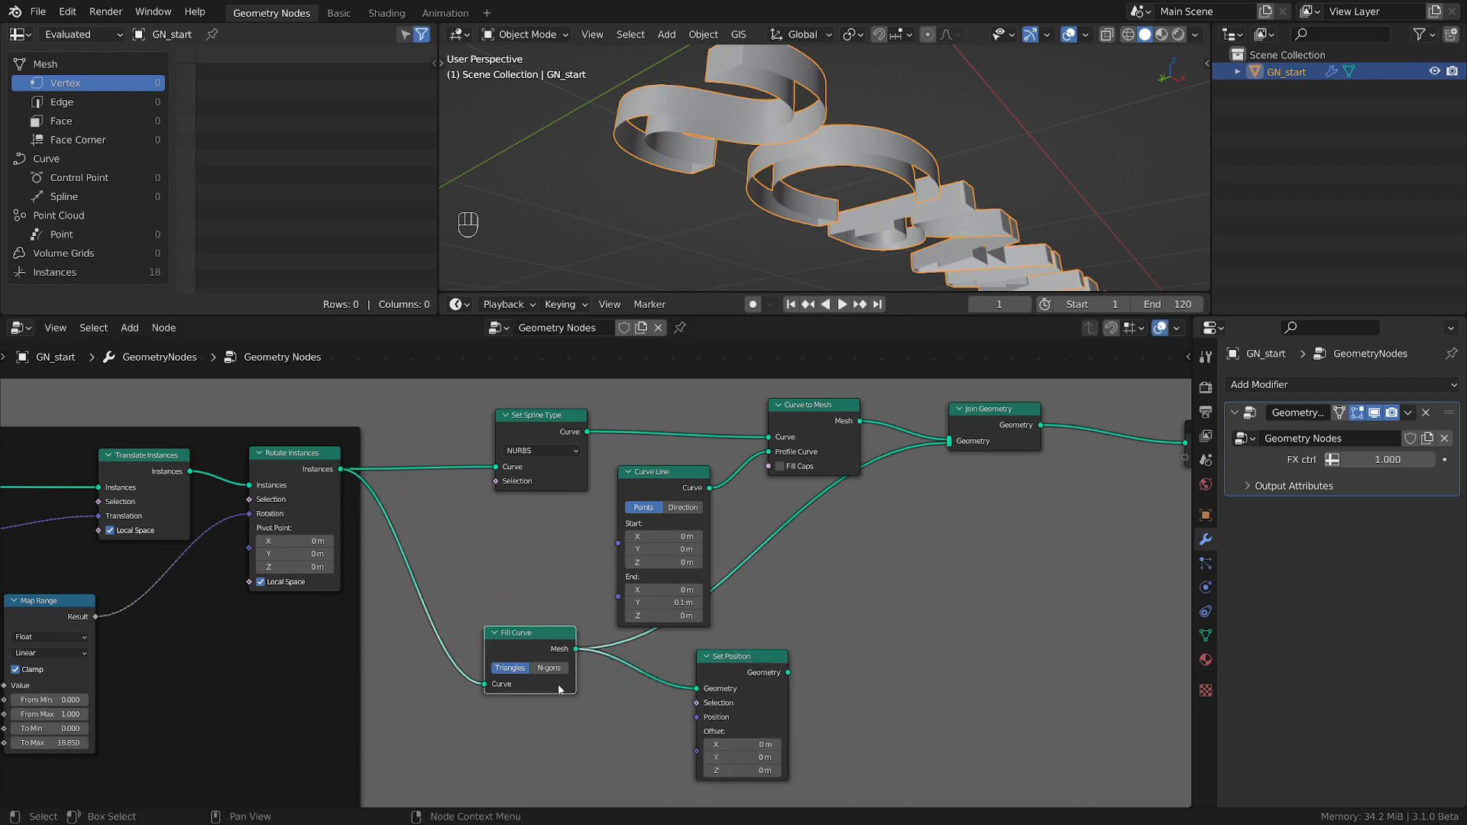
left_click_drag(519, 648, 514, 641)
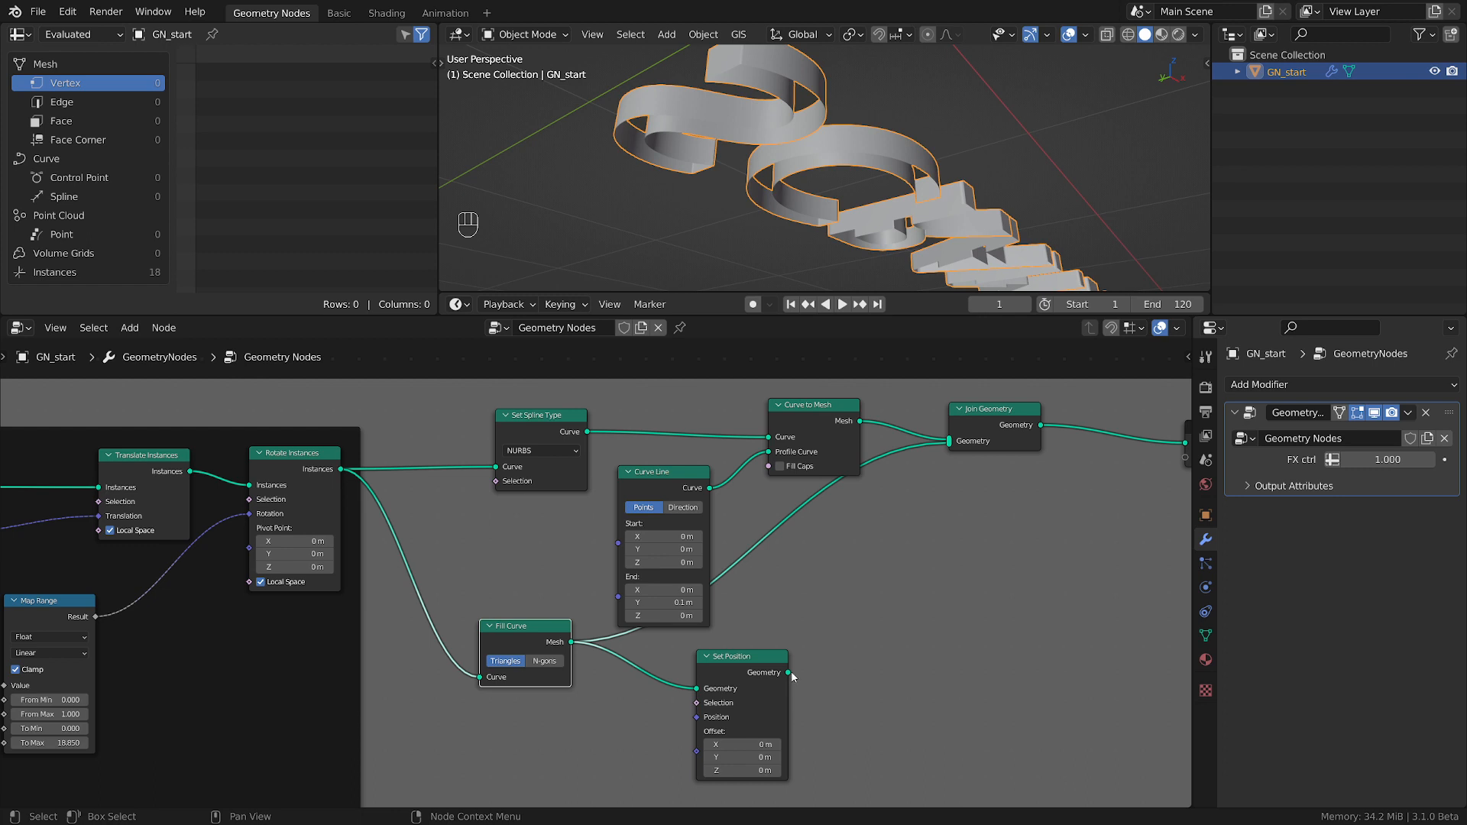
left_click_drag(789, 673, 949, 442)
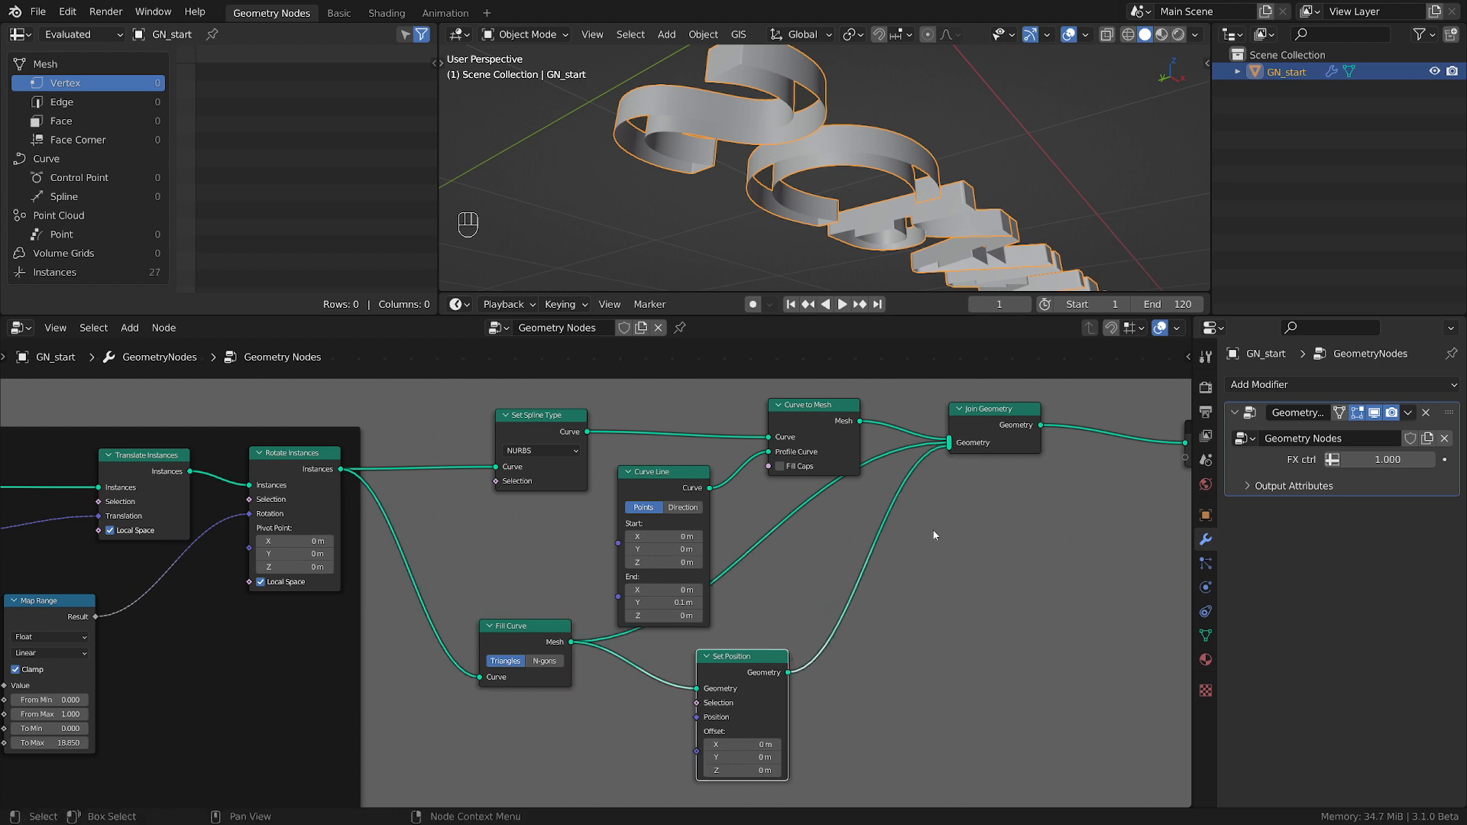
Try offsetting the second set of letter caps along negative Y in Set Position, and reset the Y offset to 0 m.
middle_click_drag(852, 752, 917, 690)
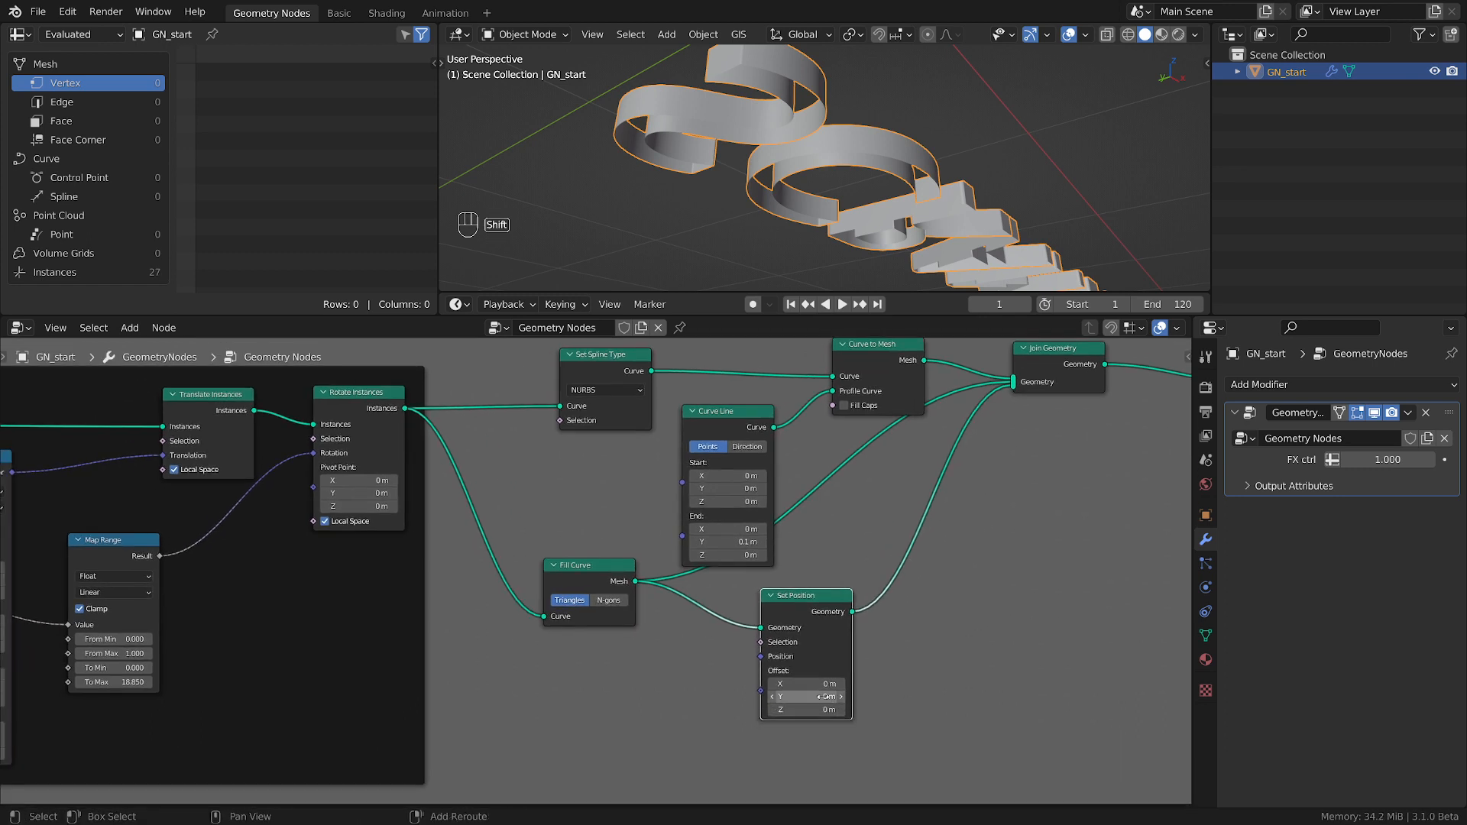
mouse_move(824, 696)
left_mouse_down("shift")
mouse_move(864, 697)
mouse_move(812, 697)
left_mouse_up("shift")
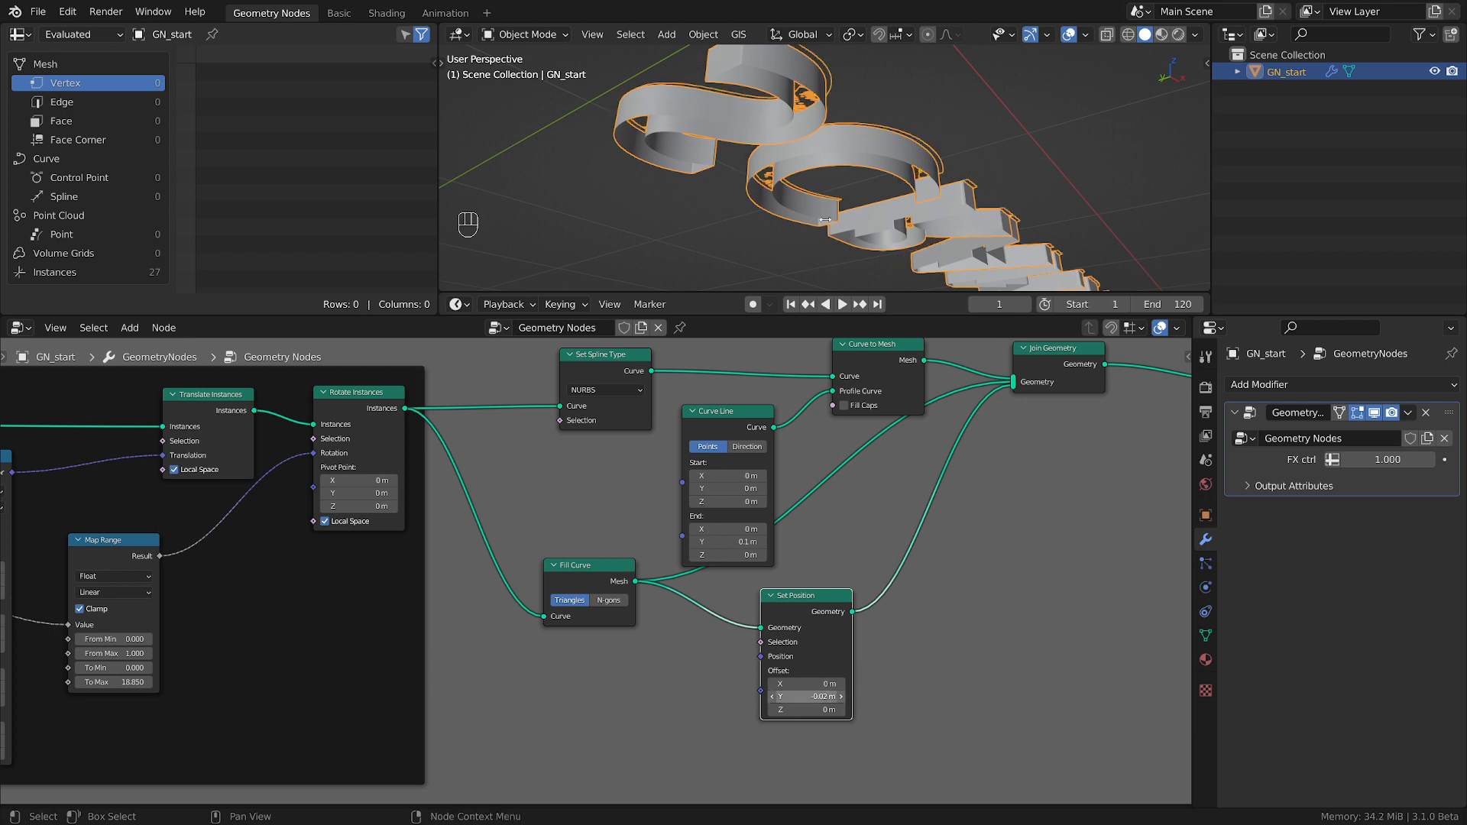
middle_click_drag(817, 276, 863, 222)
middle_click_drag(903, 151, 781, 308)
scroll(790, 470, "up", 1)
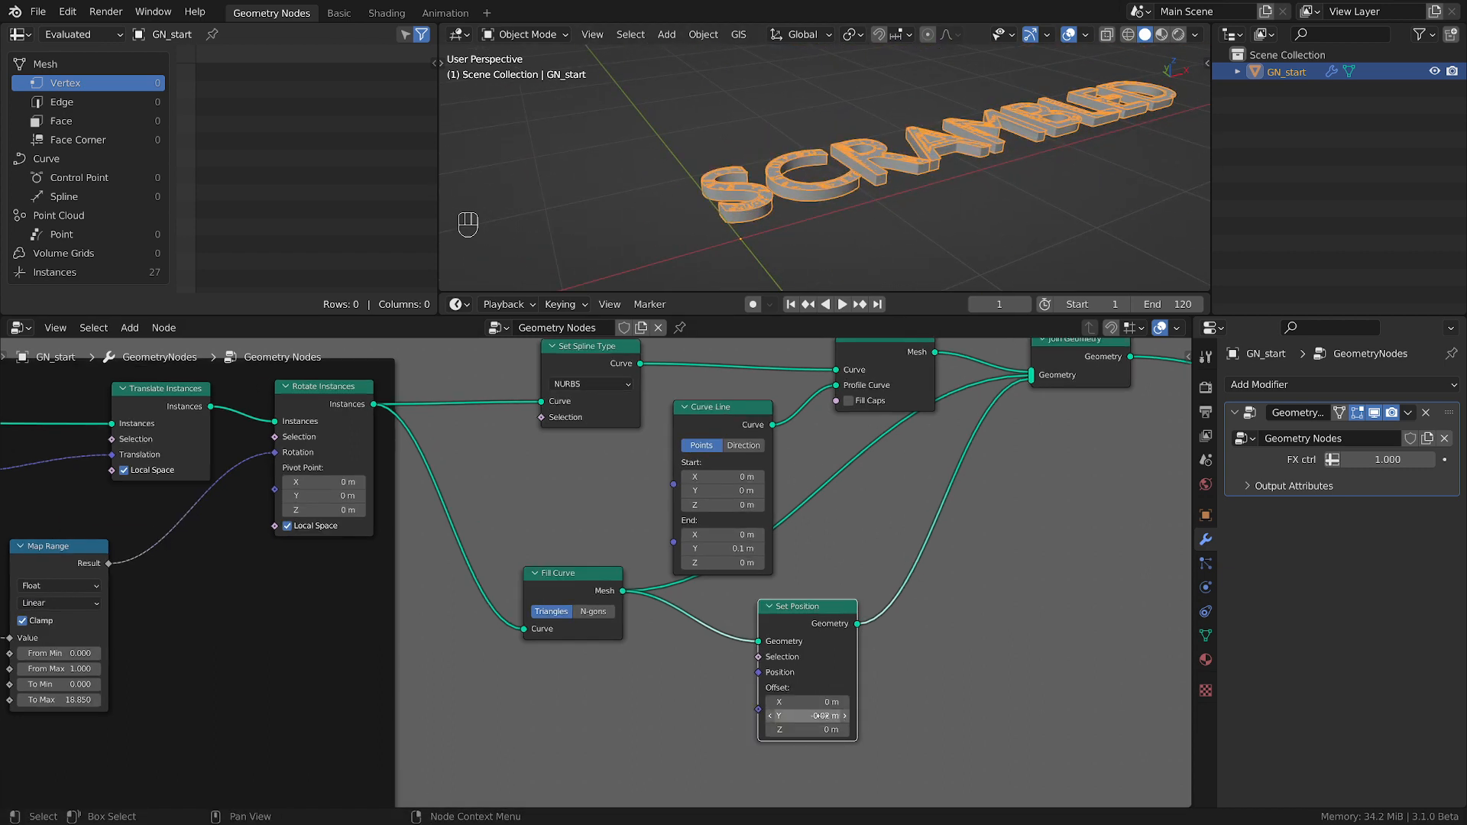
left_click(795, 696)
key("Return")
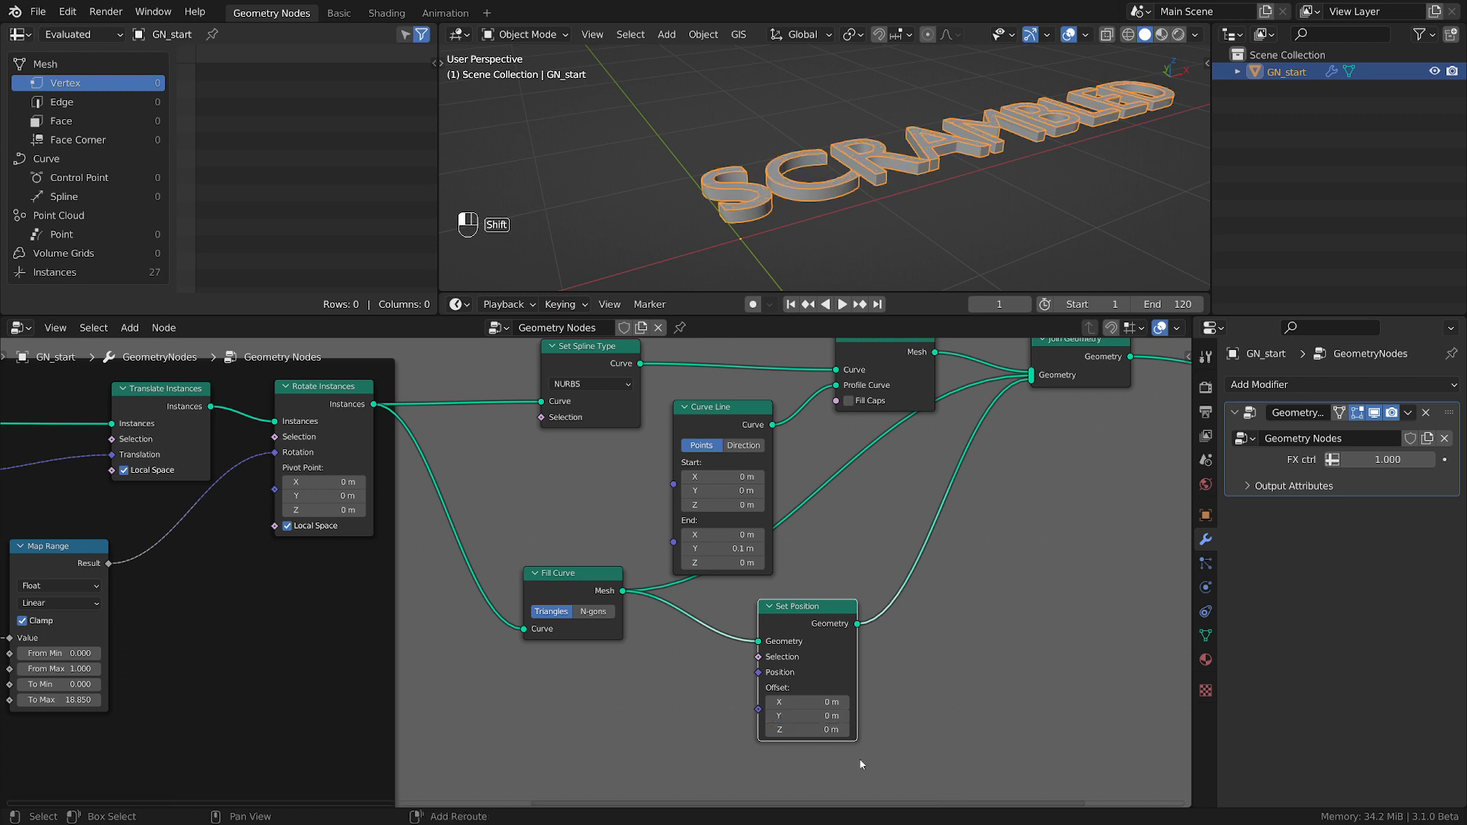
Shift the second set of letter caps down by setting the Set Position Z offset to -0.22 m.
left_click_drag(815, 731, 683, 730, "shift")
middle_click_drag(646, 624, 759, 597)
left_click_drag(704, 561, 704, 582)
Add a Combine XYZ node feeding the Curve Line's End input and set its Y to 0.1.
left_click_drag(788, 515, 670, 475)
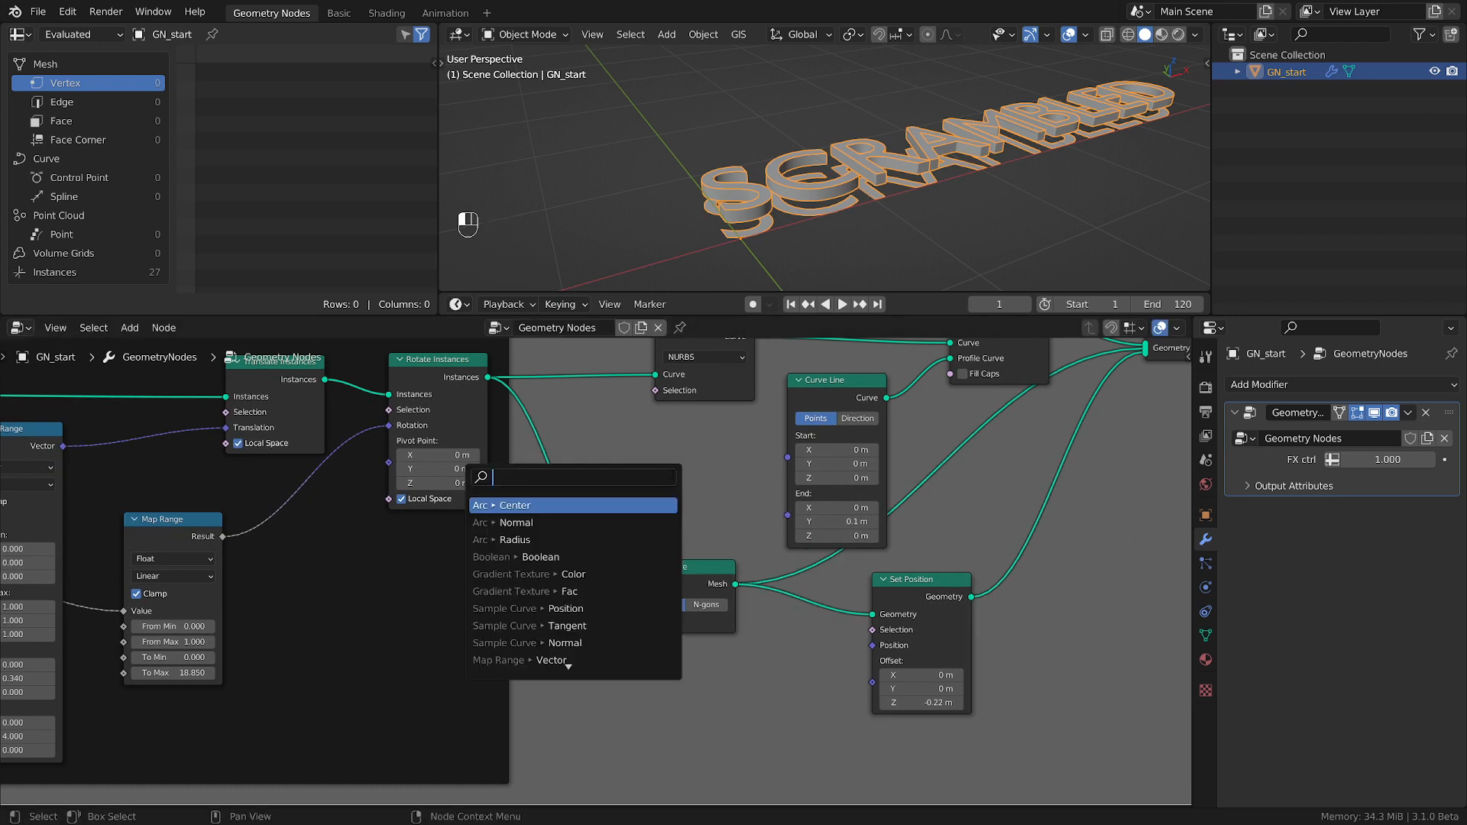
type("sp")
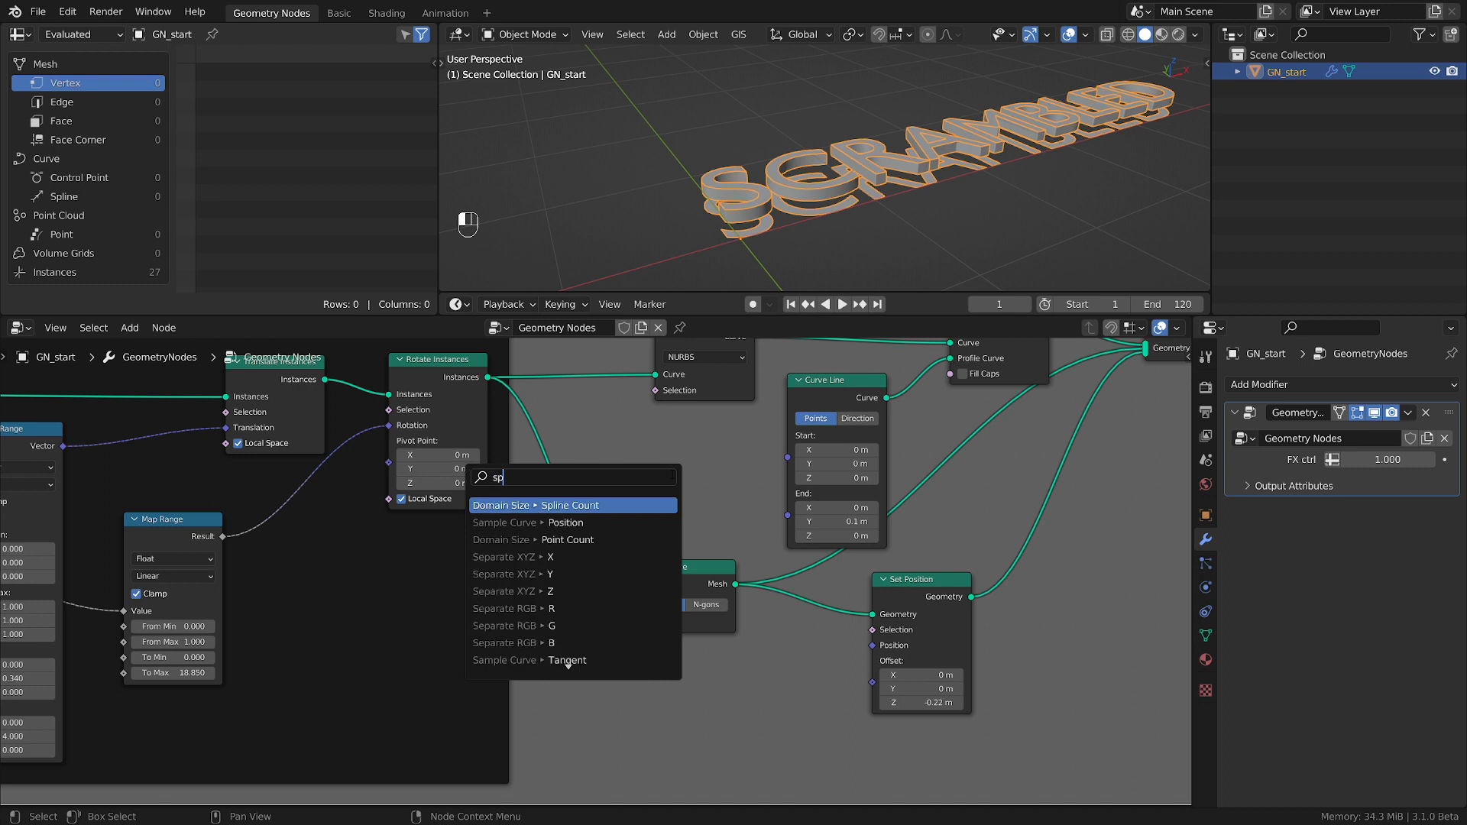
key("BackSpace")
key("BackSpace")
type("comb")
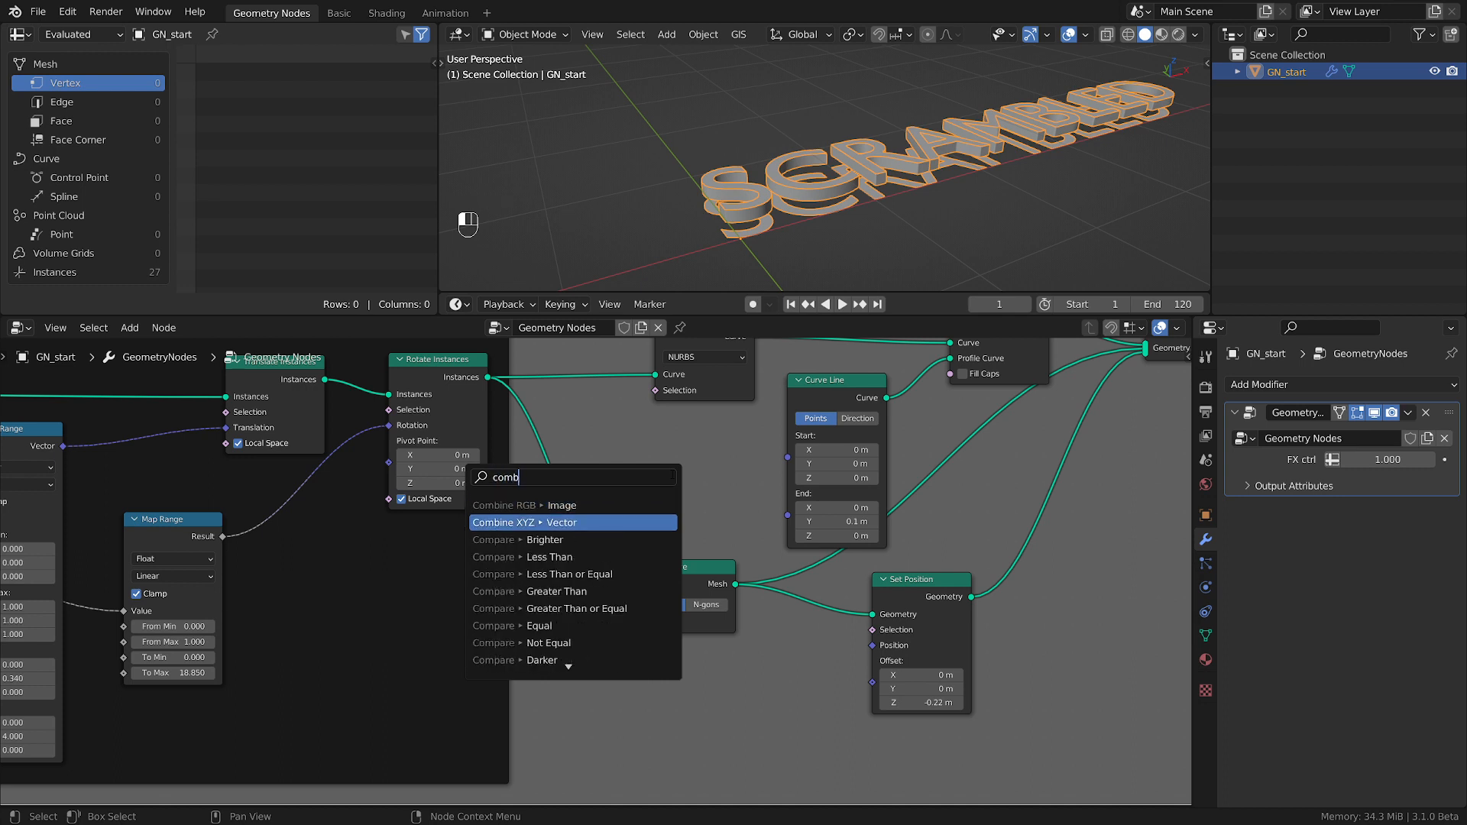
left_click(562, 523)
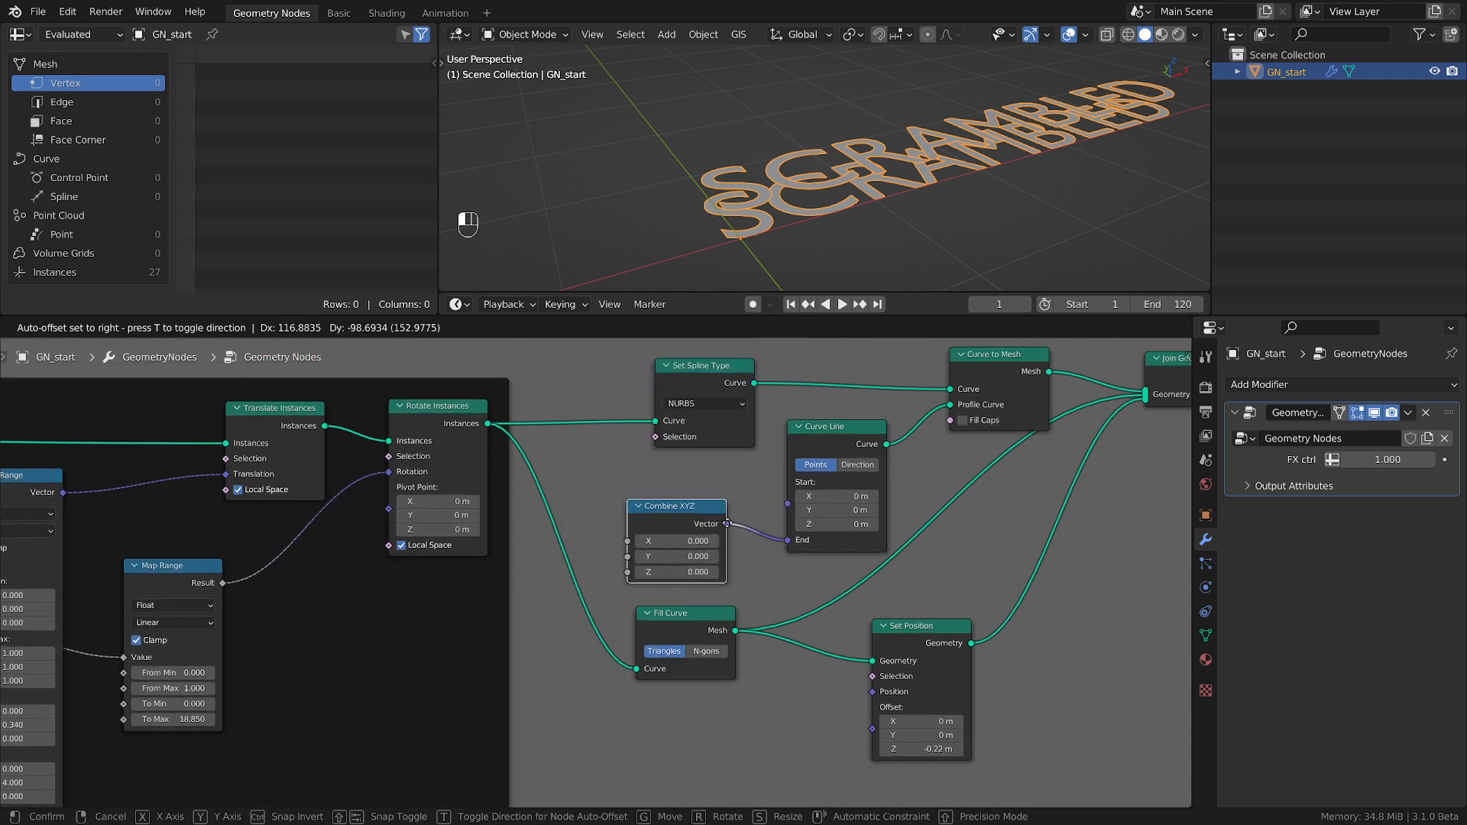
left_click(730, 535)
double_click(685, 561)
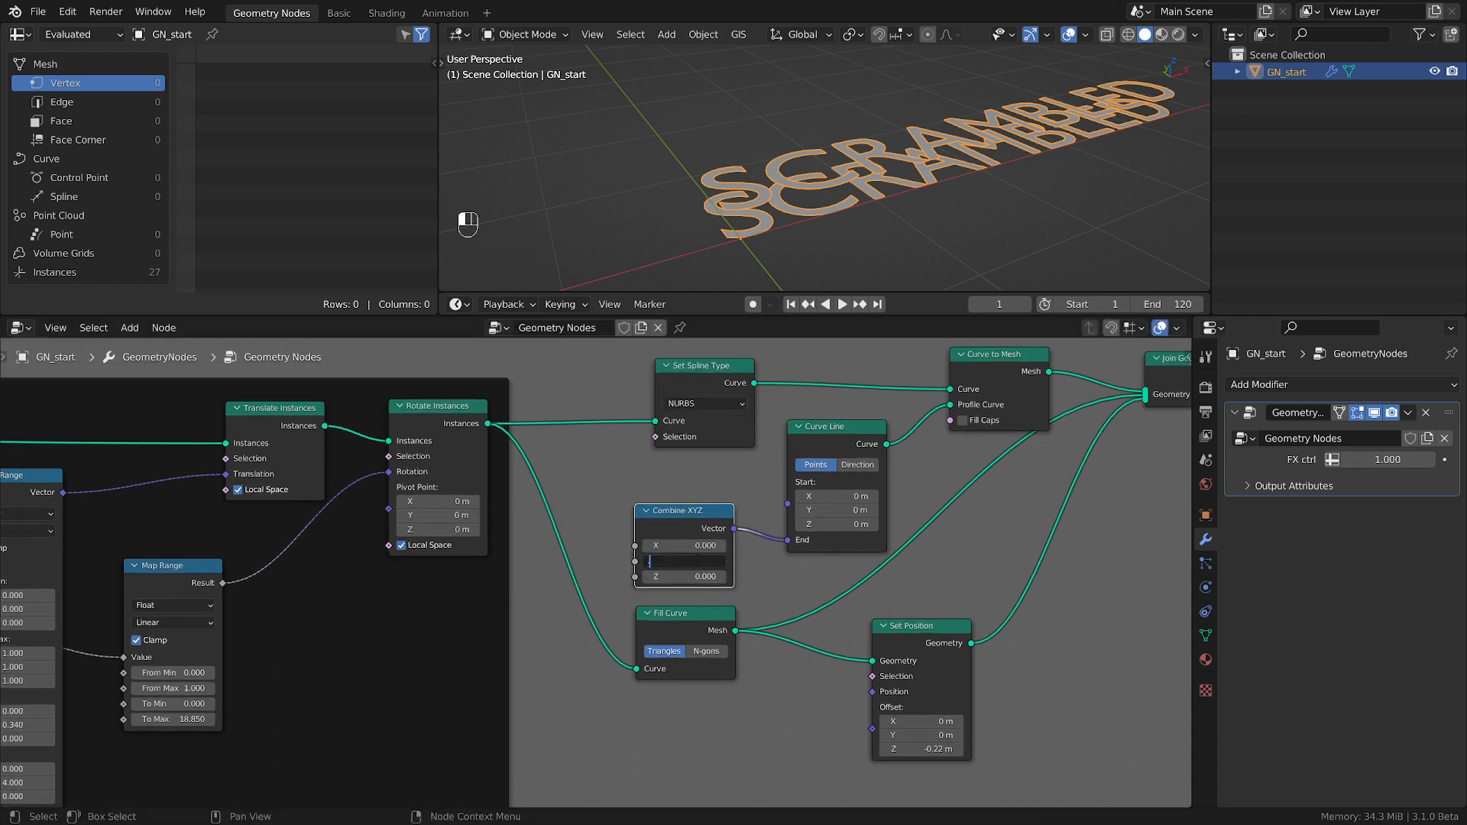
key("Return")
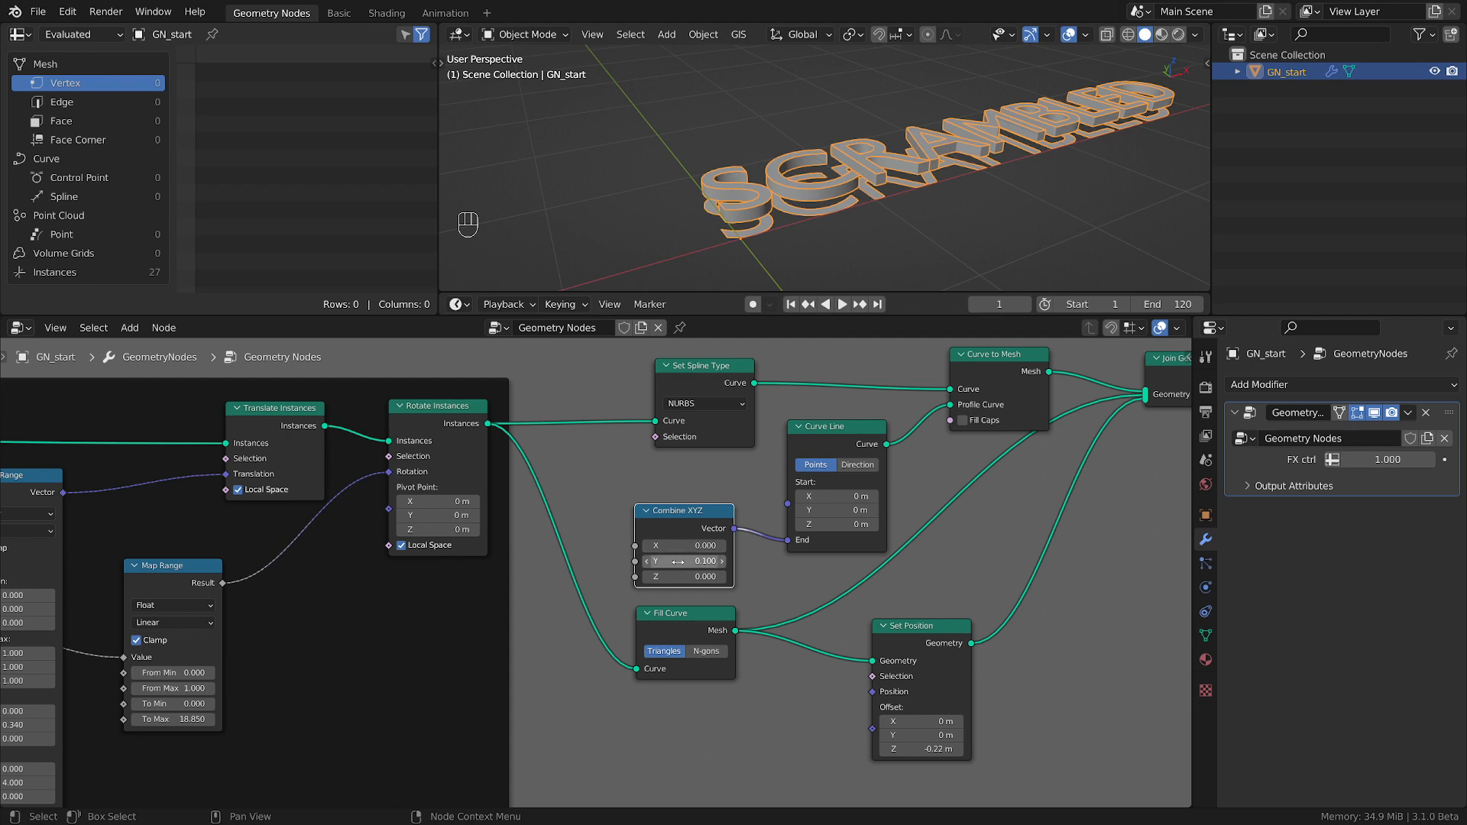
Add a Value node beside Fill Curve, set it to 0.1 and link it to the Y input of Combine XYZ.
key("shift+a")
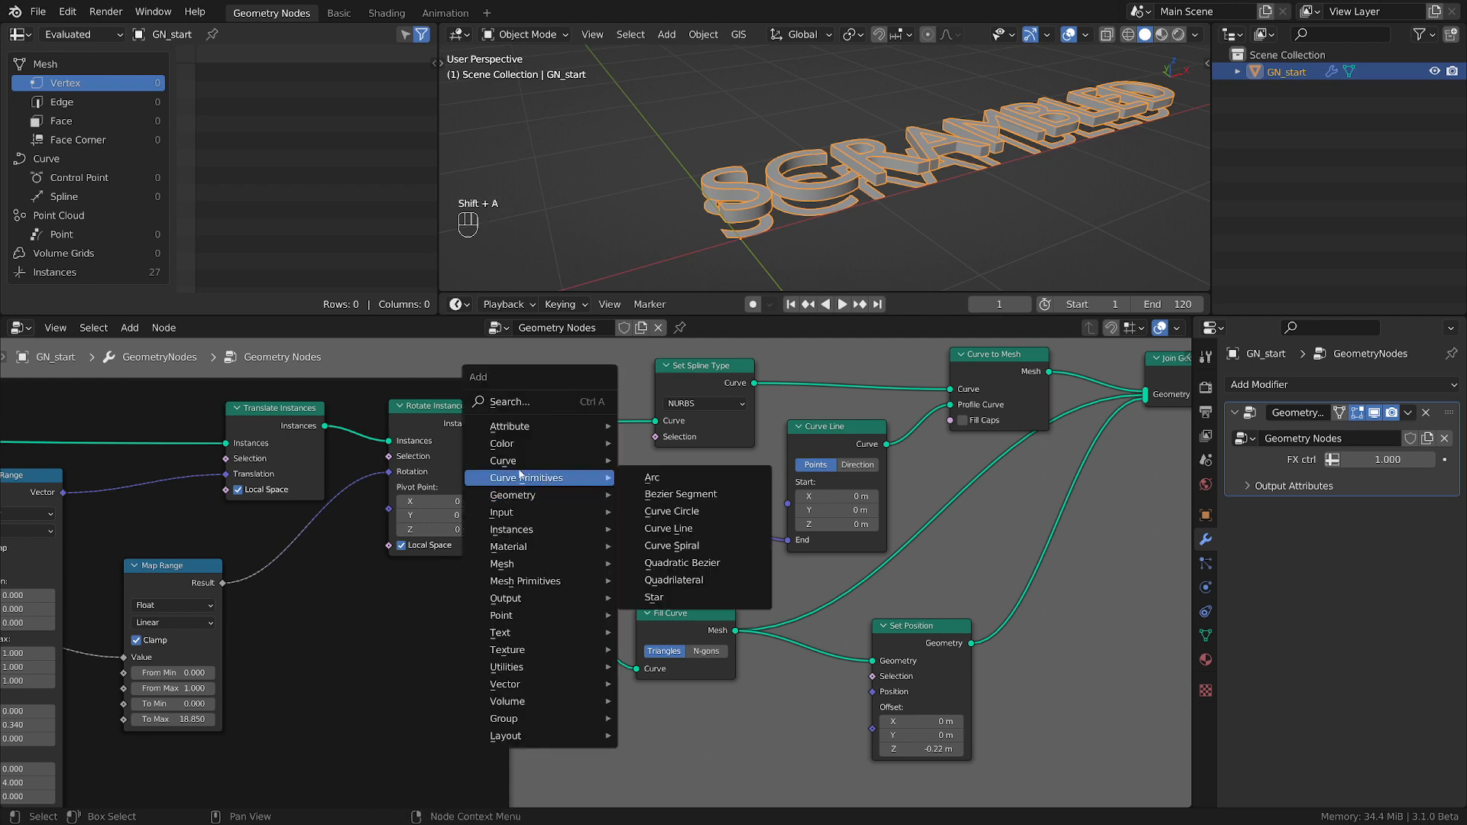
mouse_move(535, 512)
left_click(658, 648)
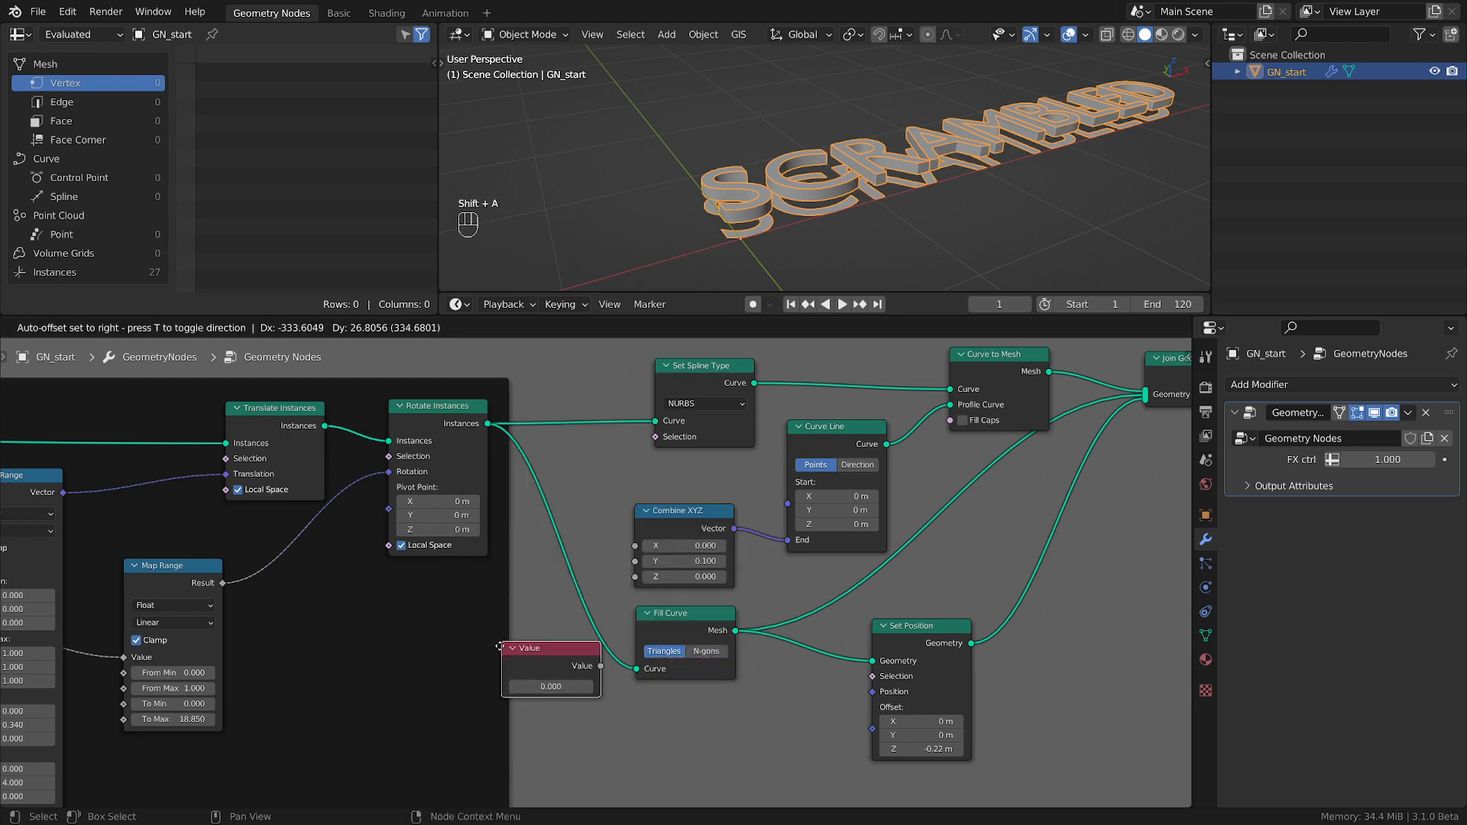
left_click(546, 697)
key("ctrl+c")
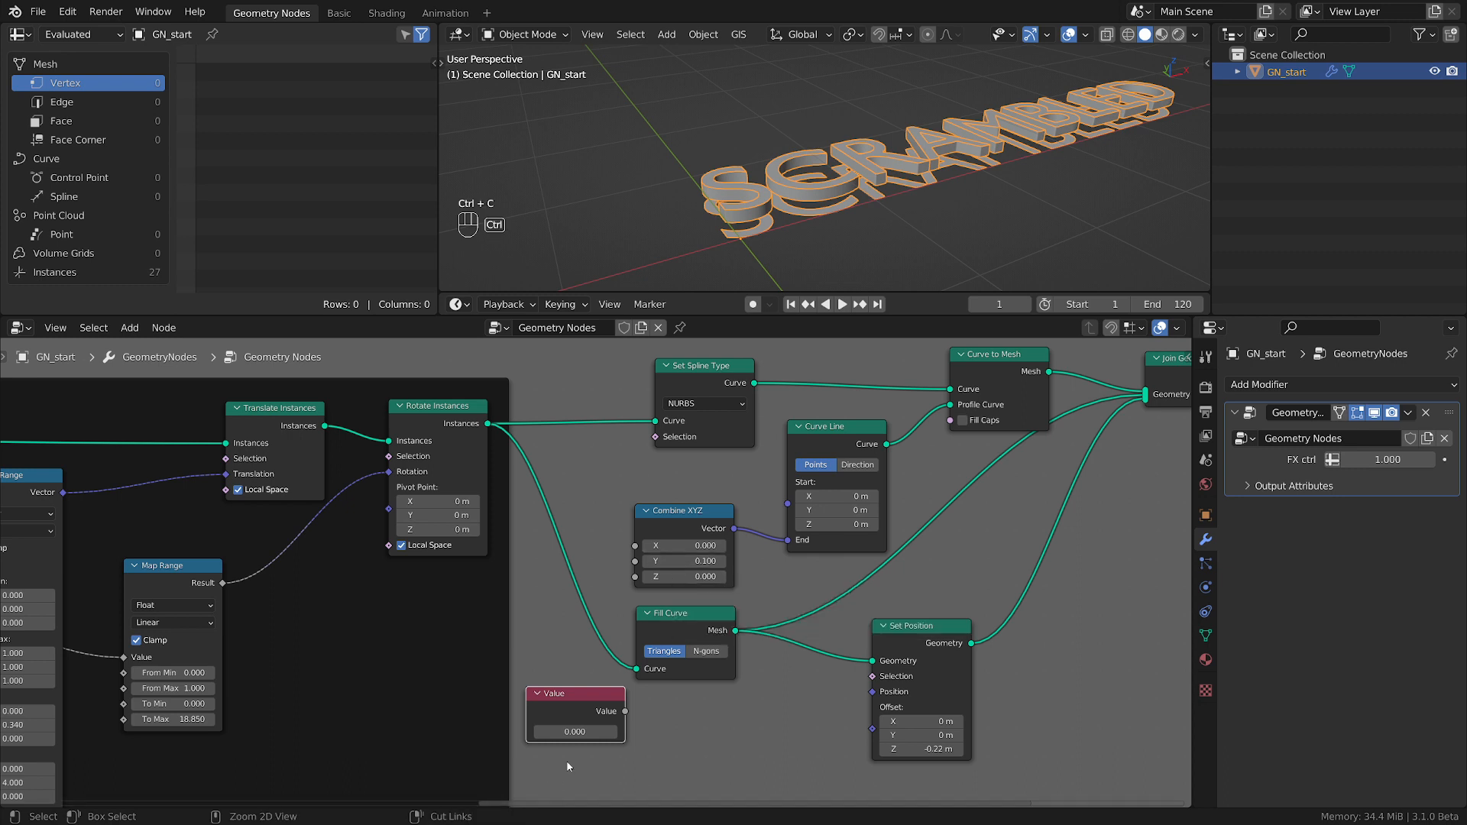
key("ctrl+v")
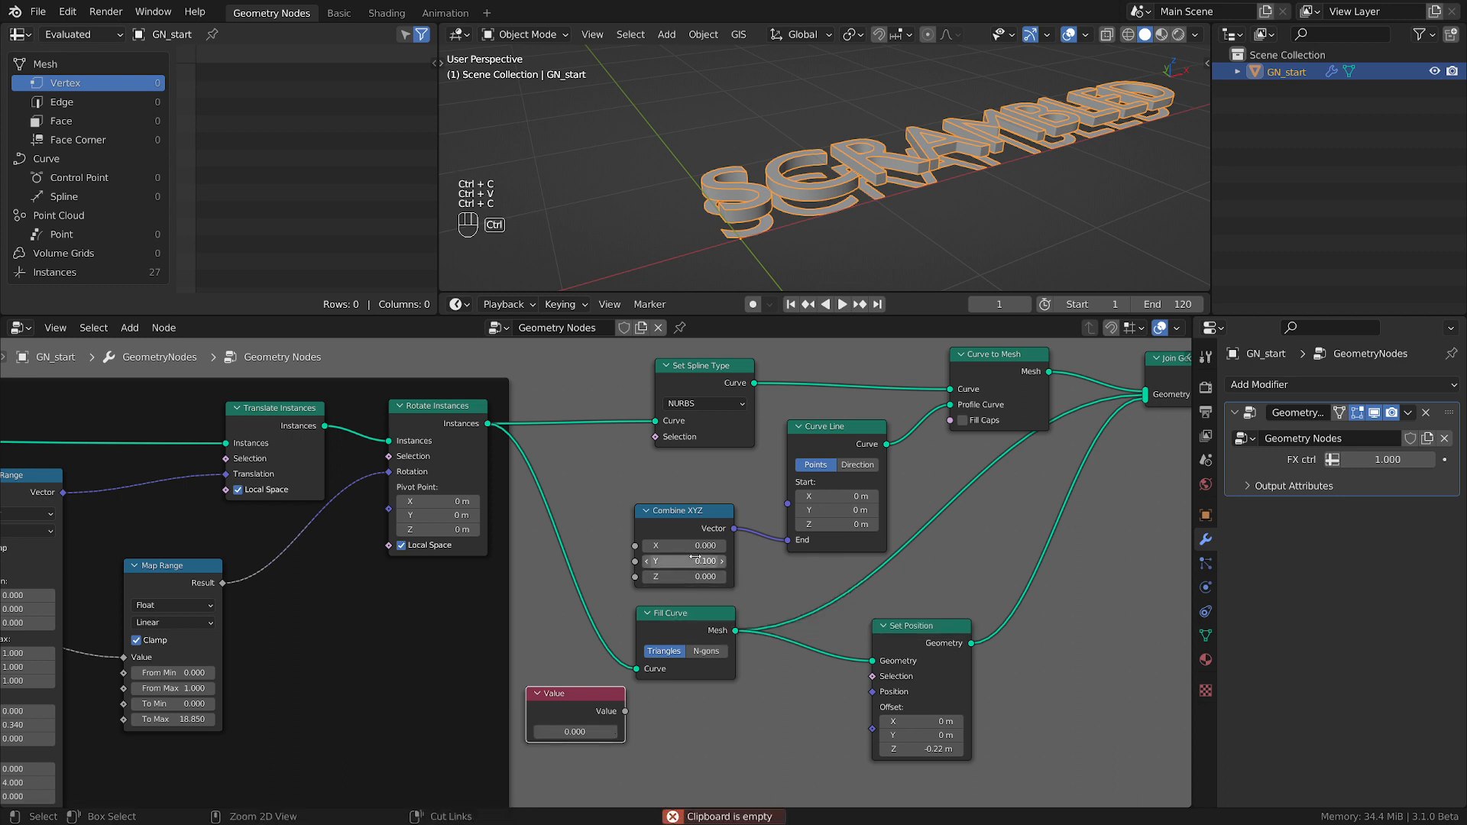
key("ctrl+v")
left_click_drag(629, 709, 650, 563)
Duplicate Combine XYZ with its Value link, move that link from Y to Z, and connect its Vector output to Set Position's Offset.
left_click(706, 533, "shift")
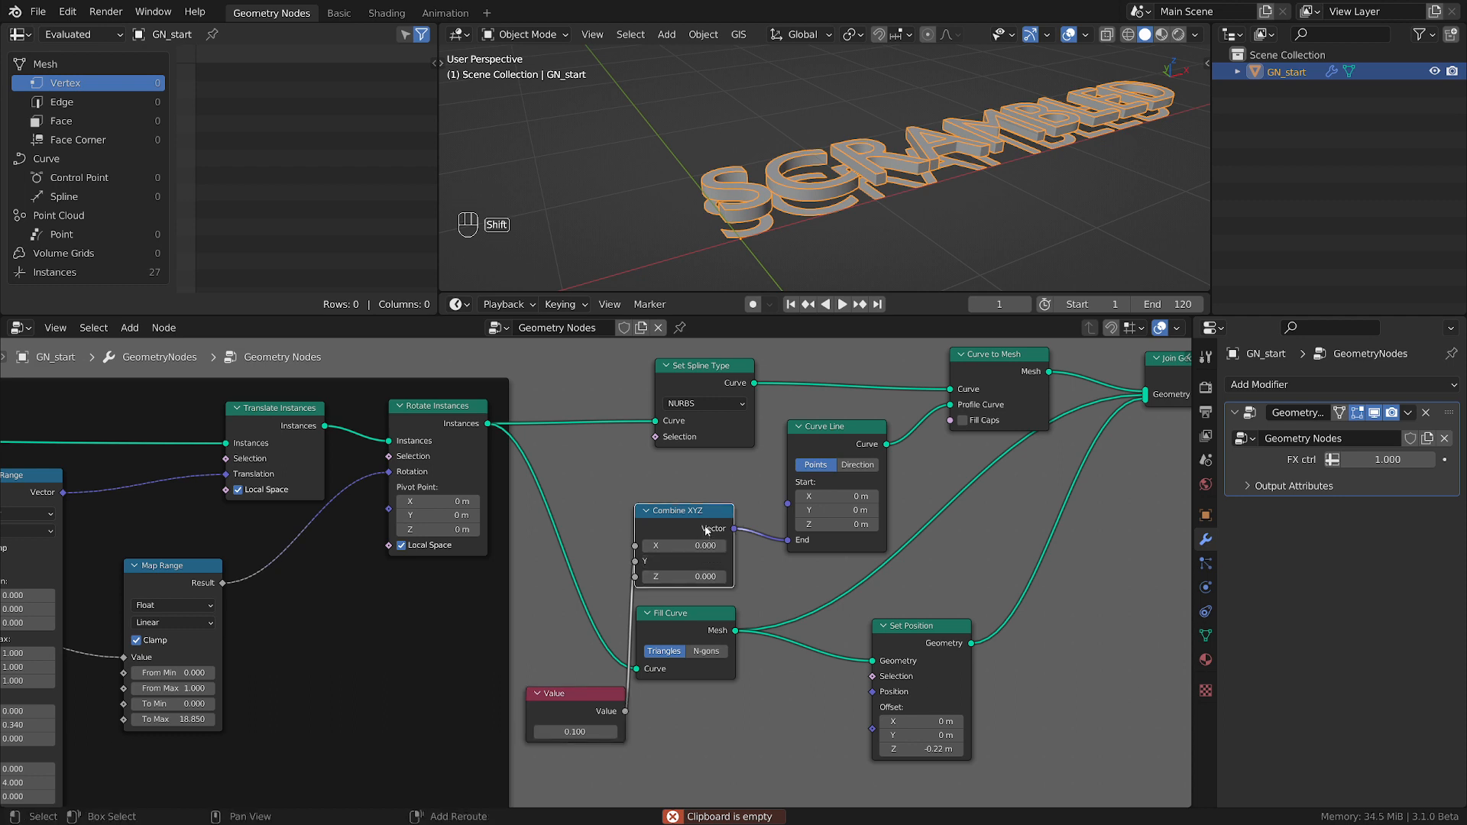
key("shift+ctrl+d")
left_click(789, 745)
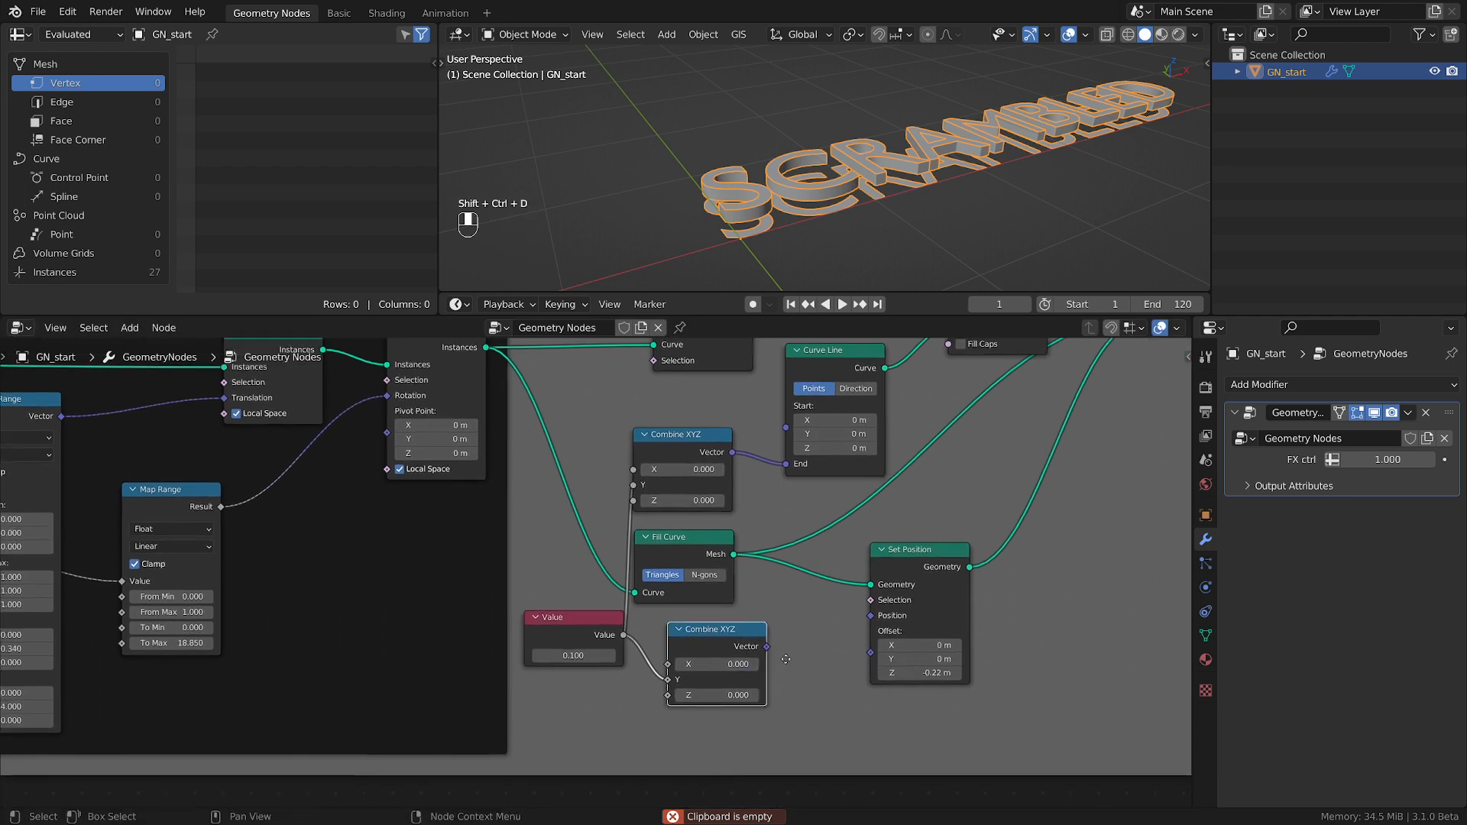
left_click_drag(657, 677, 657, 694)
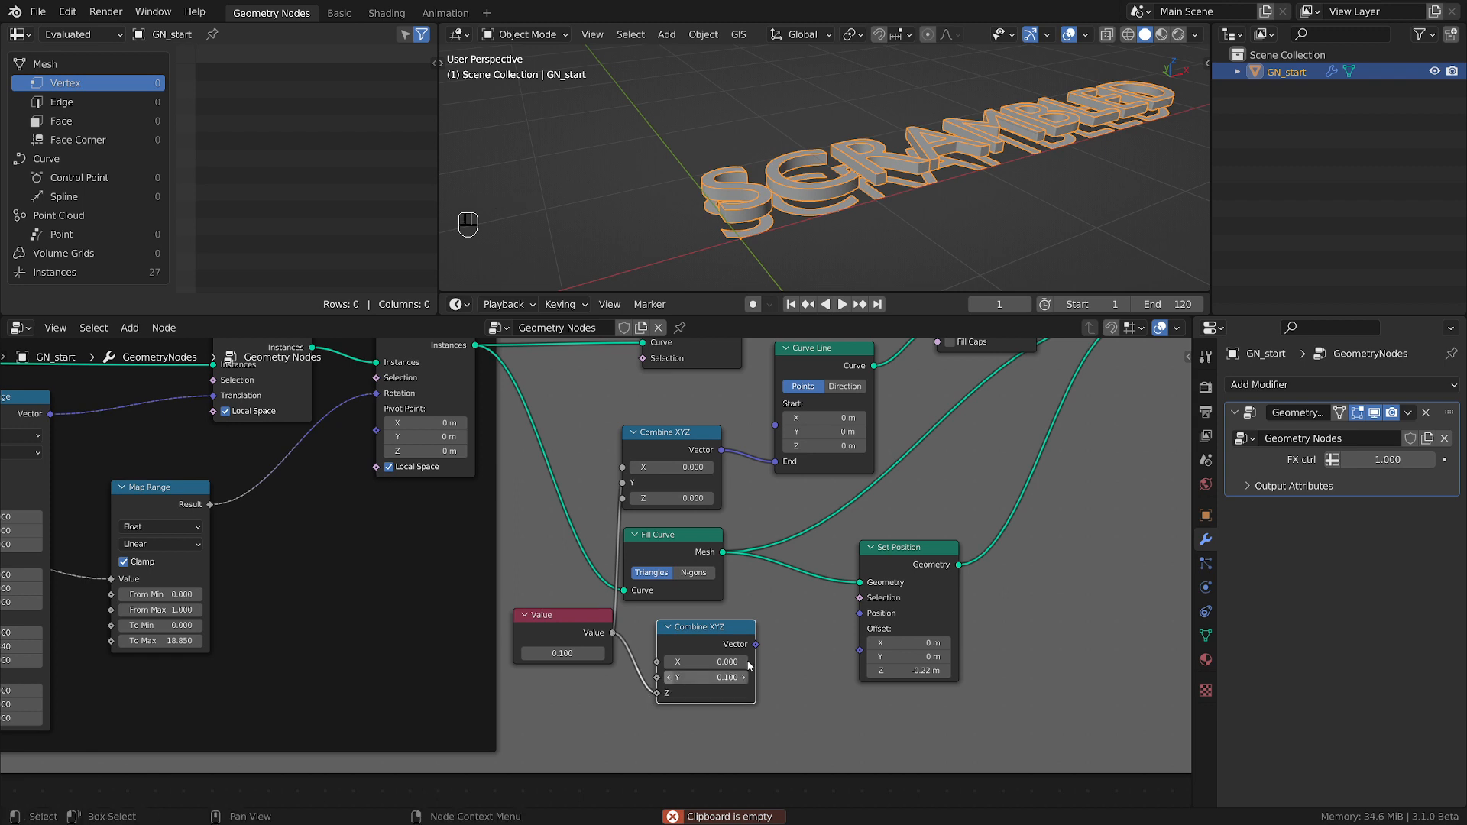
left_click_drag(756, 644, 862, 652)
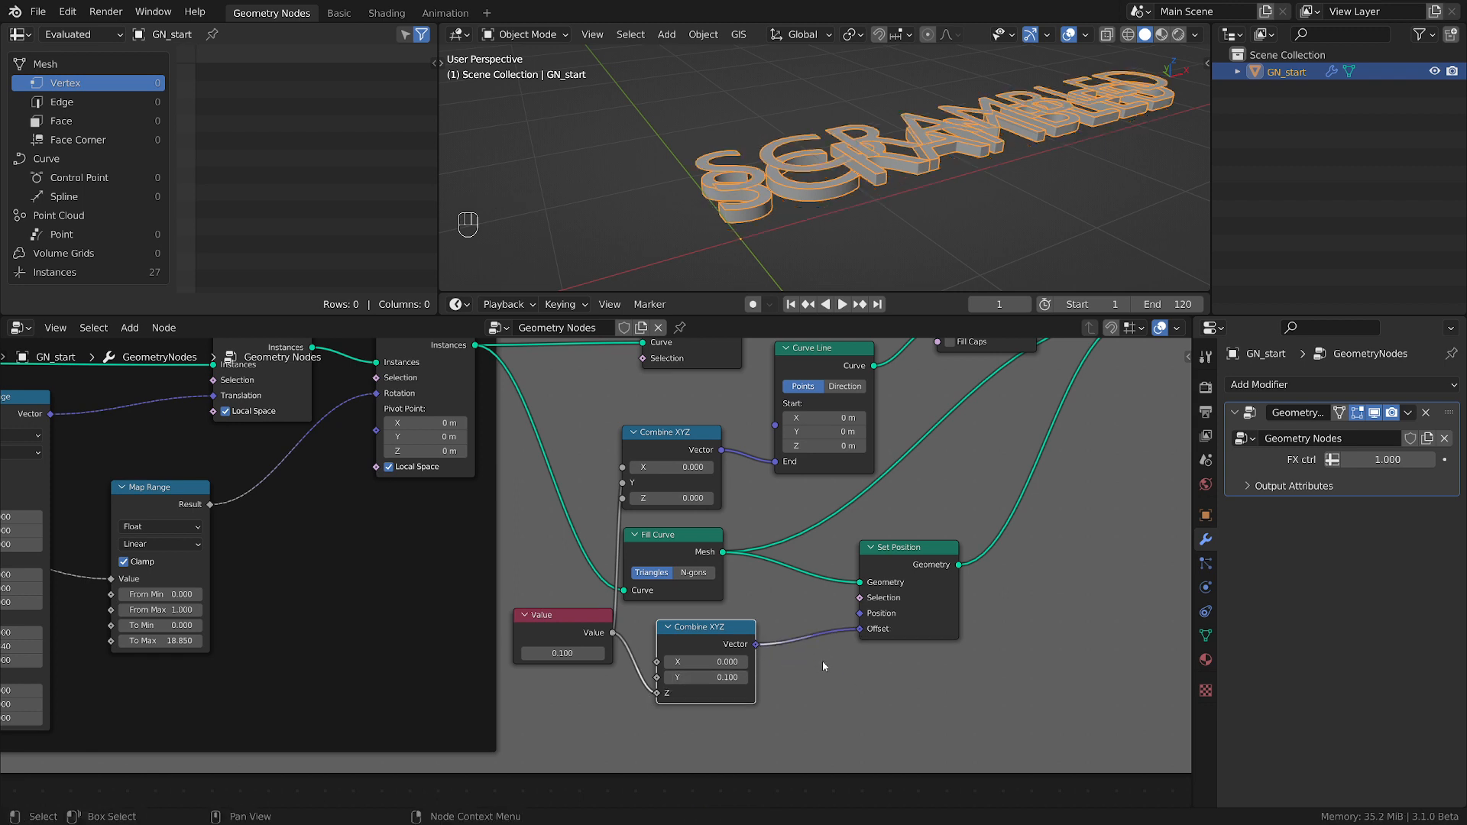
Insert a Math node between Value and the second Combine XYZ, set to Multiply by -1.
left_click_drag(919, 577, 975, 578)
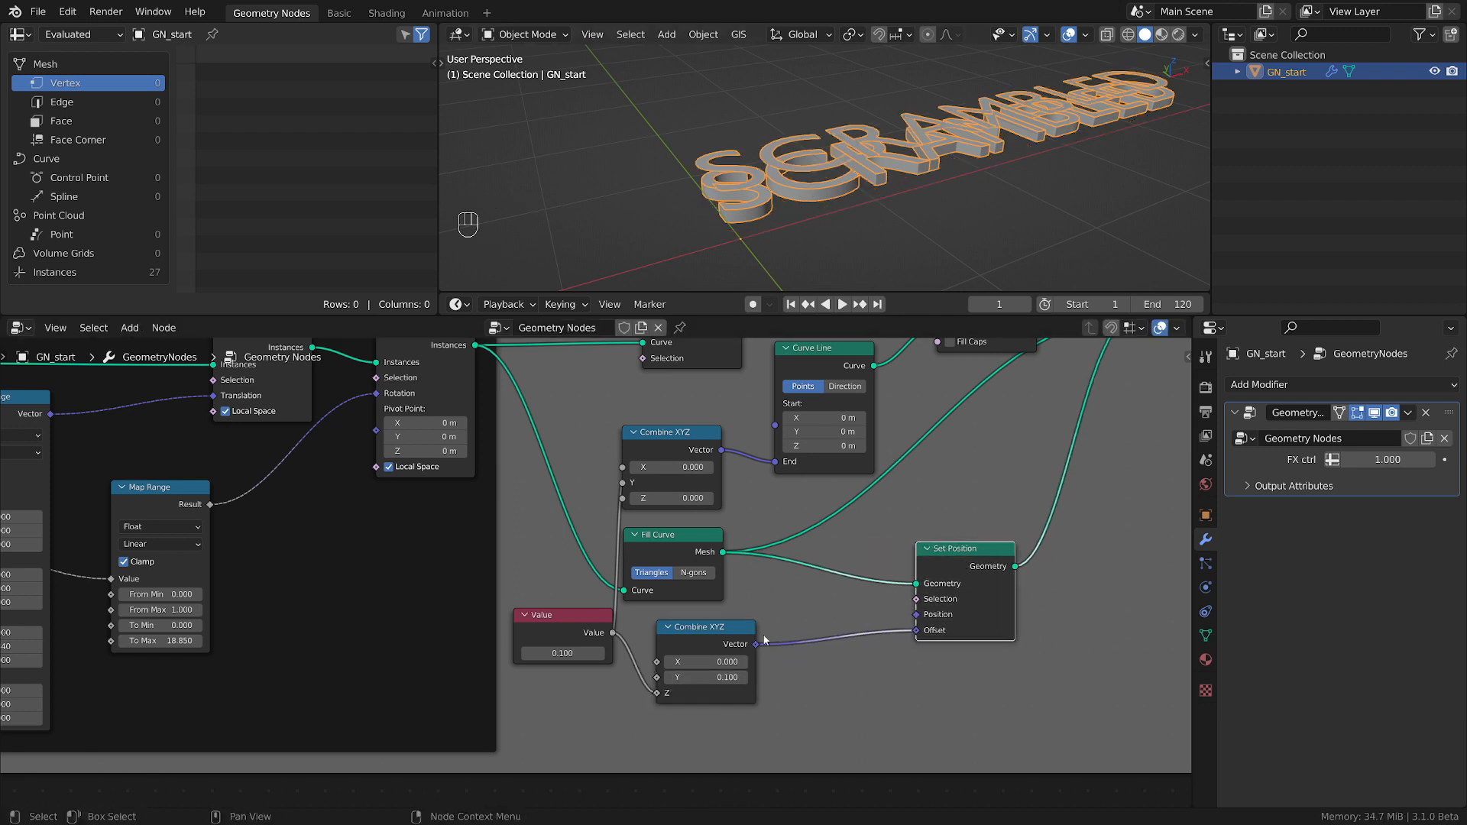
left_click_drag(717, 638, 796, 638)
key("shift+a")
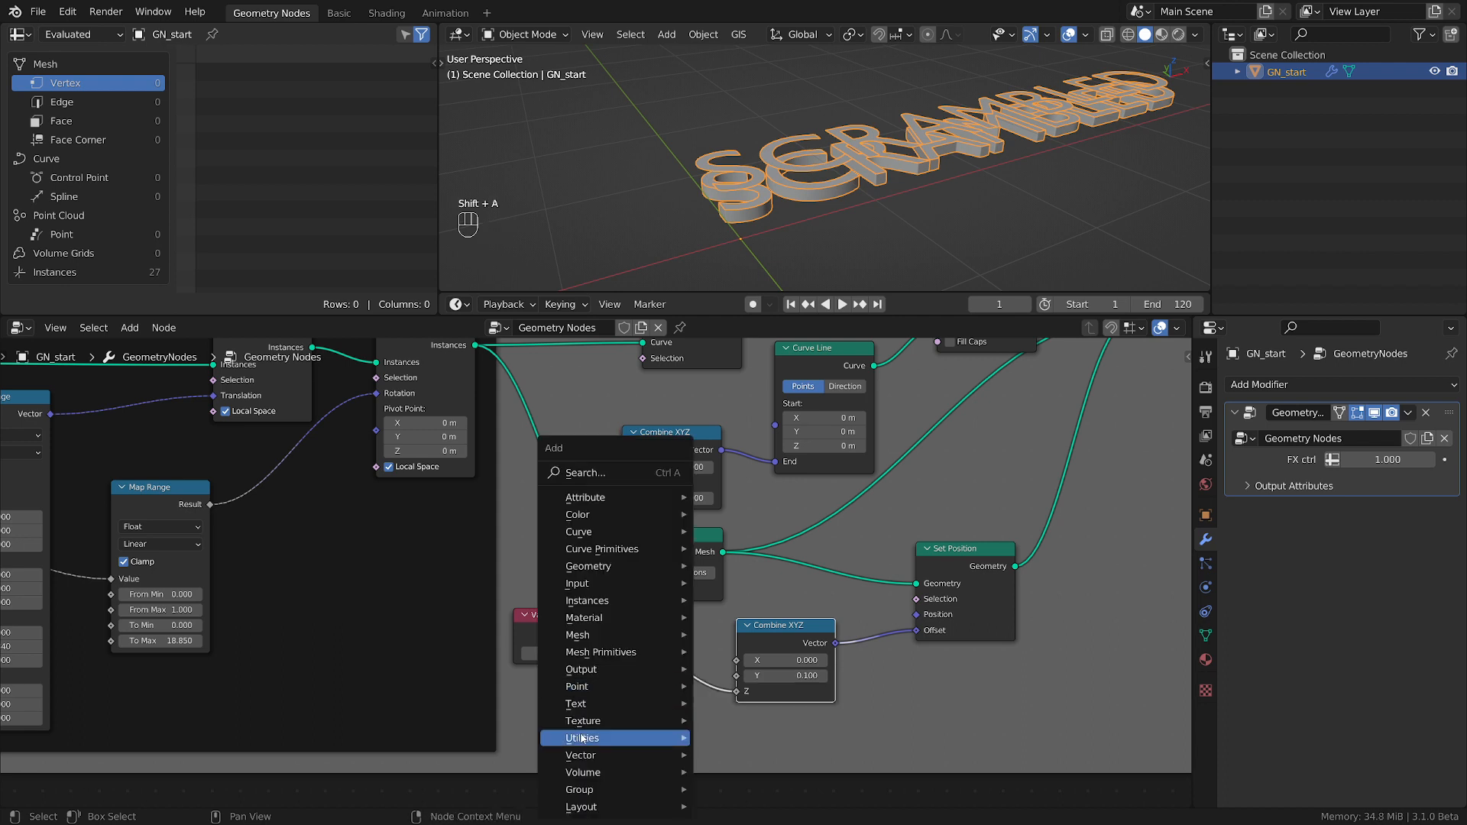
mouse_move(587, 739)
left_click(794, 685)
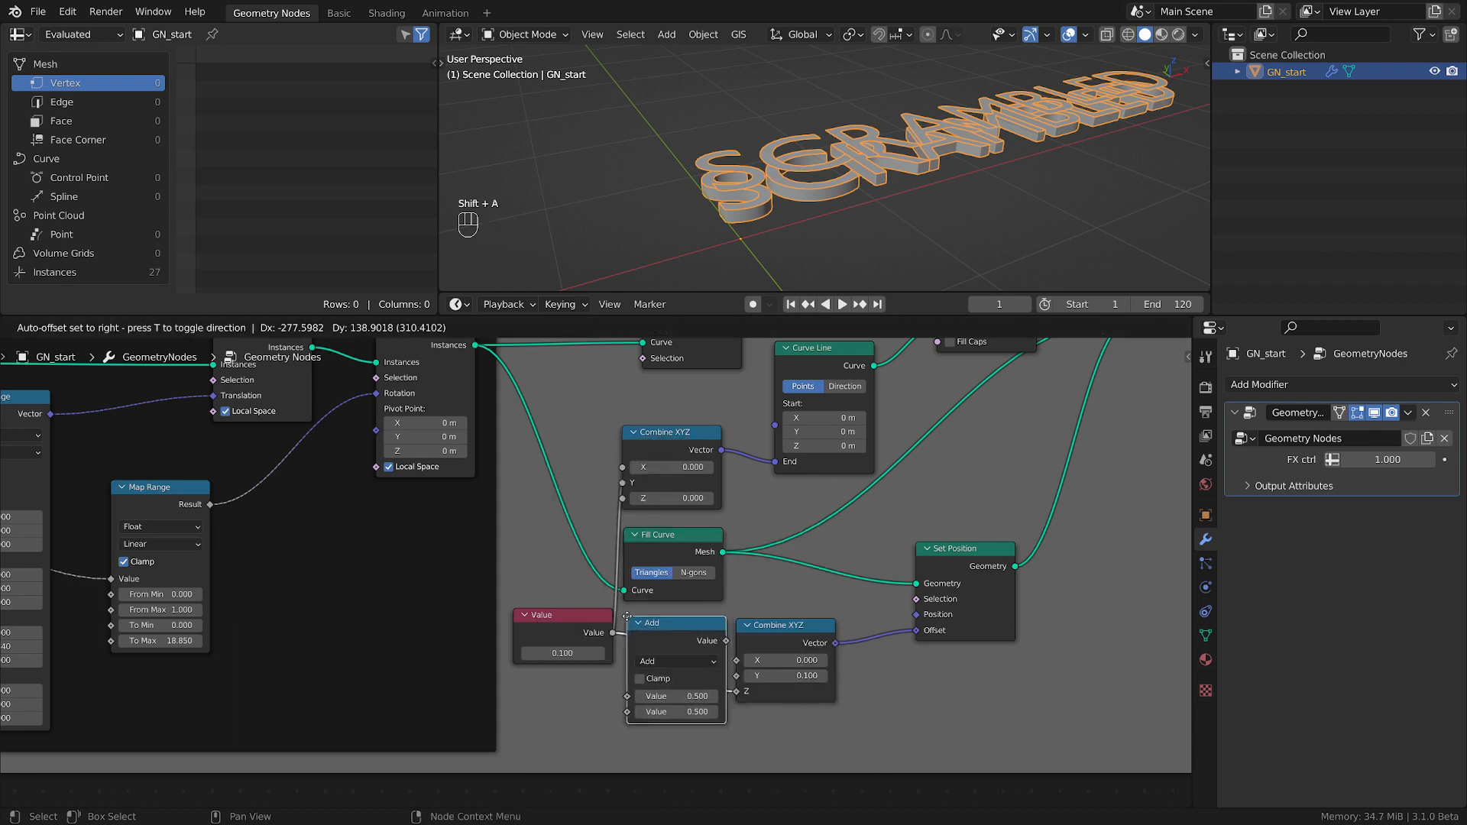
left_click(700, 656)
left_click(701, 660)
left_click(697, 513)
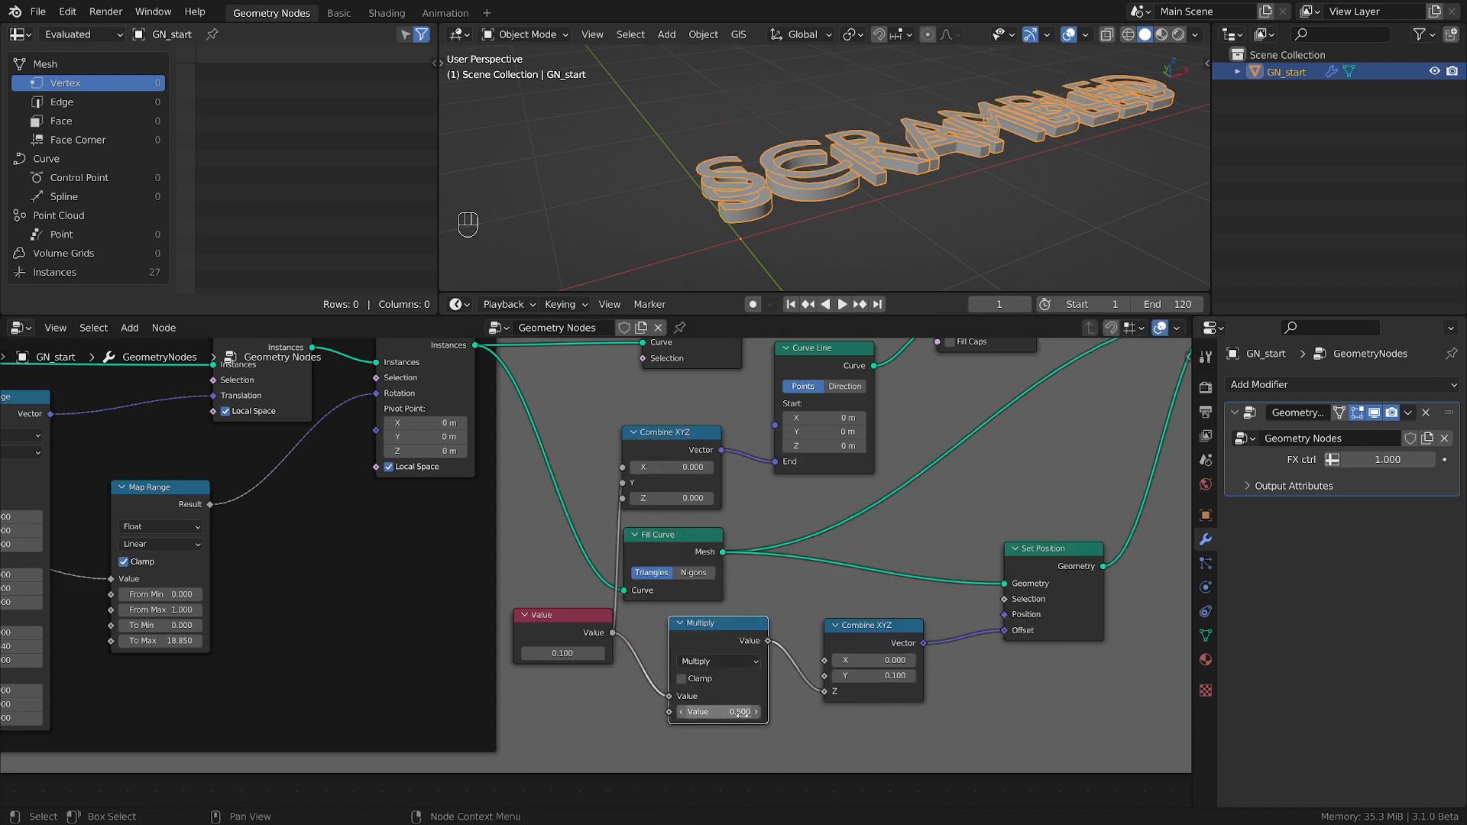
left_click(742, 714)
type("-1")
key("Return")
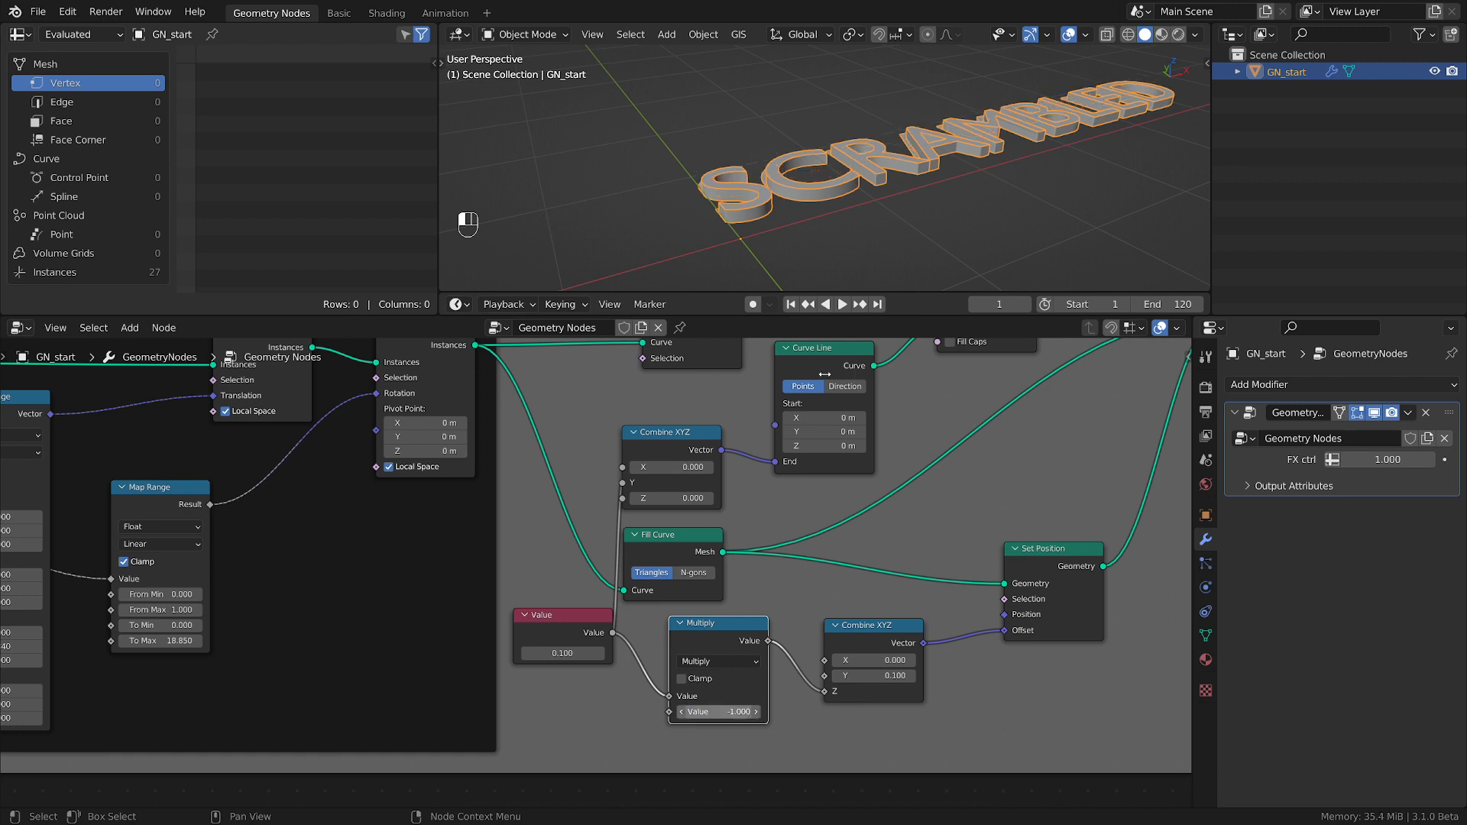
Examine the sides and caps of the extruded letters up close, from both above and below.
middle_click_drag(789, 182, 753, 150)
scroll(784, 224, "up", 3)
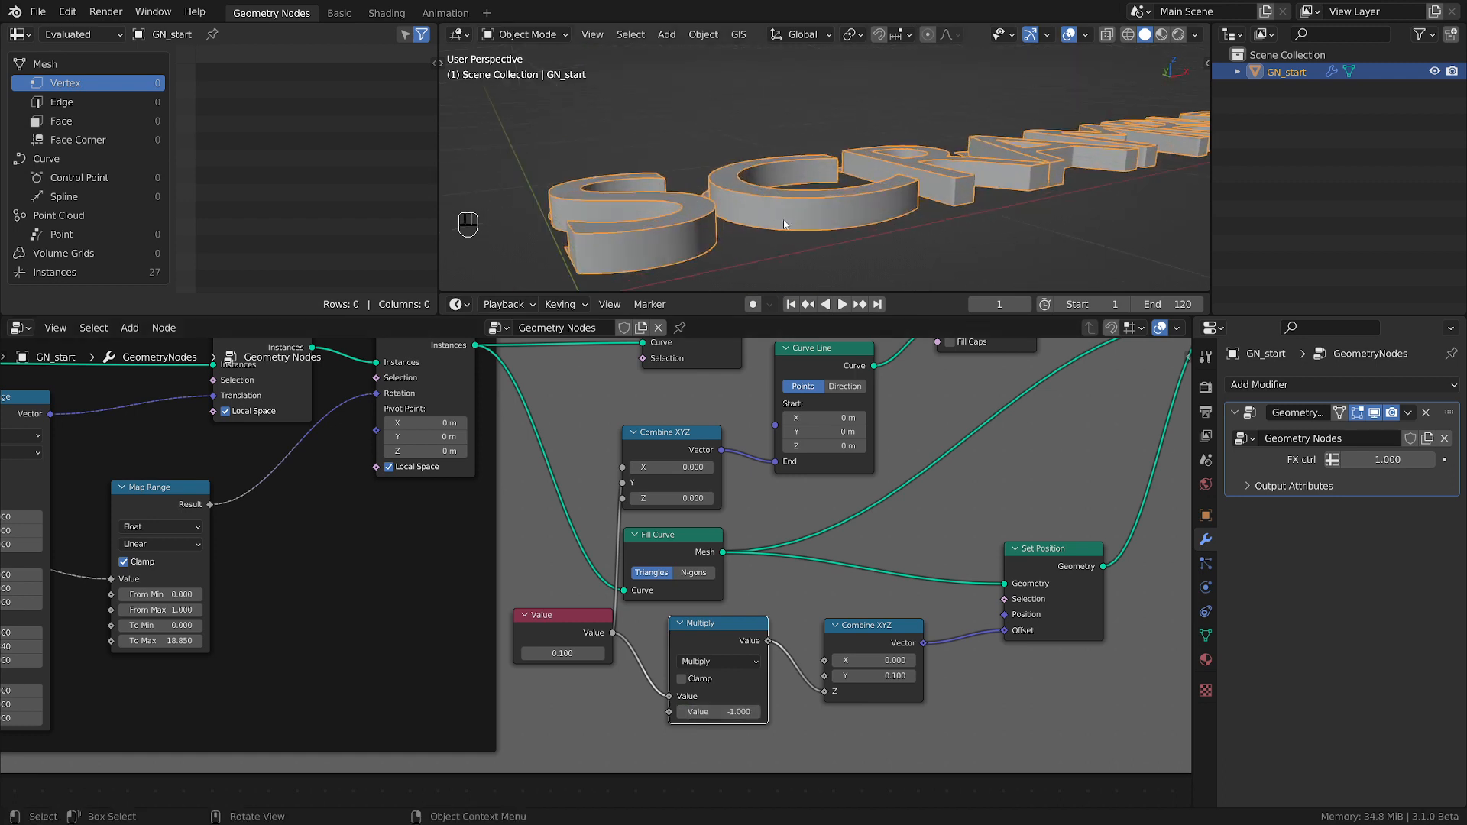
middle_click_drag(785, 223, 757, 188)
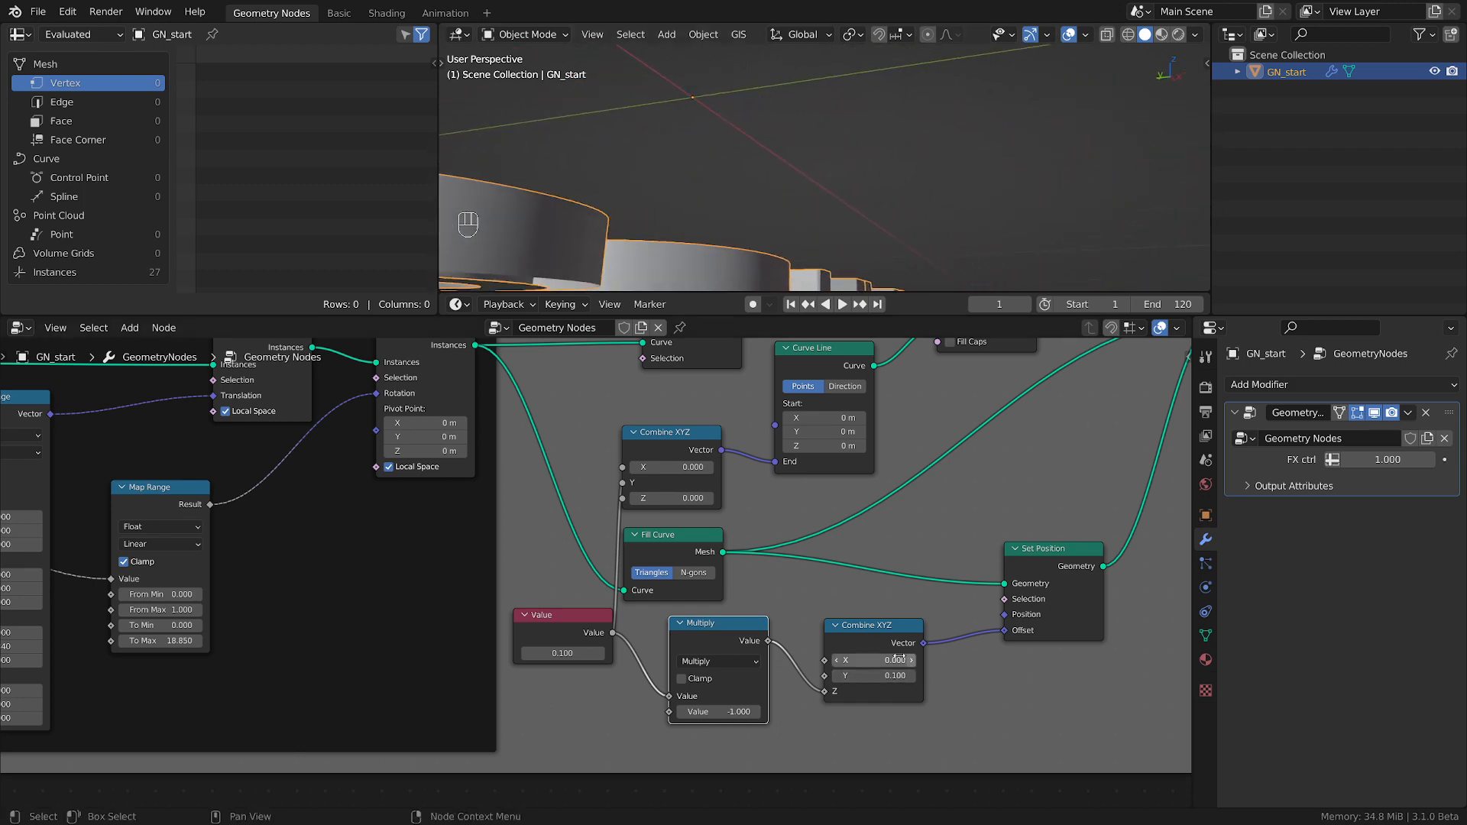
scroll(899, 657, "down", 2)
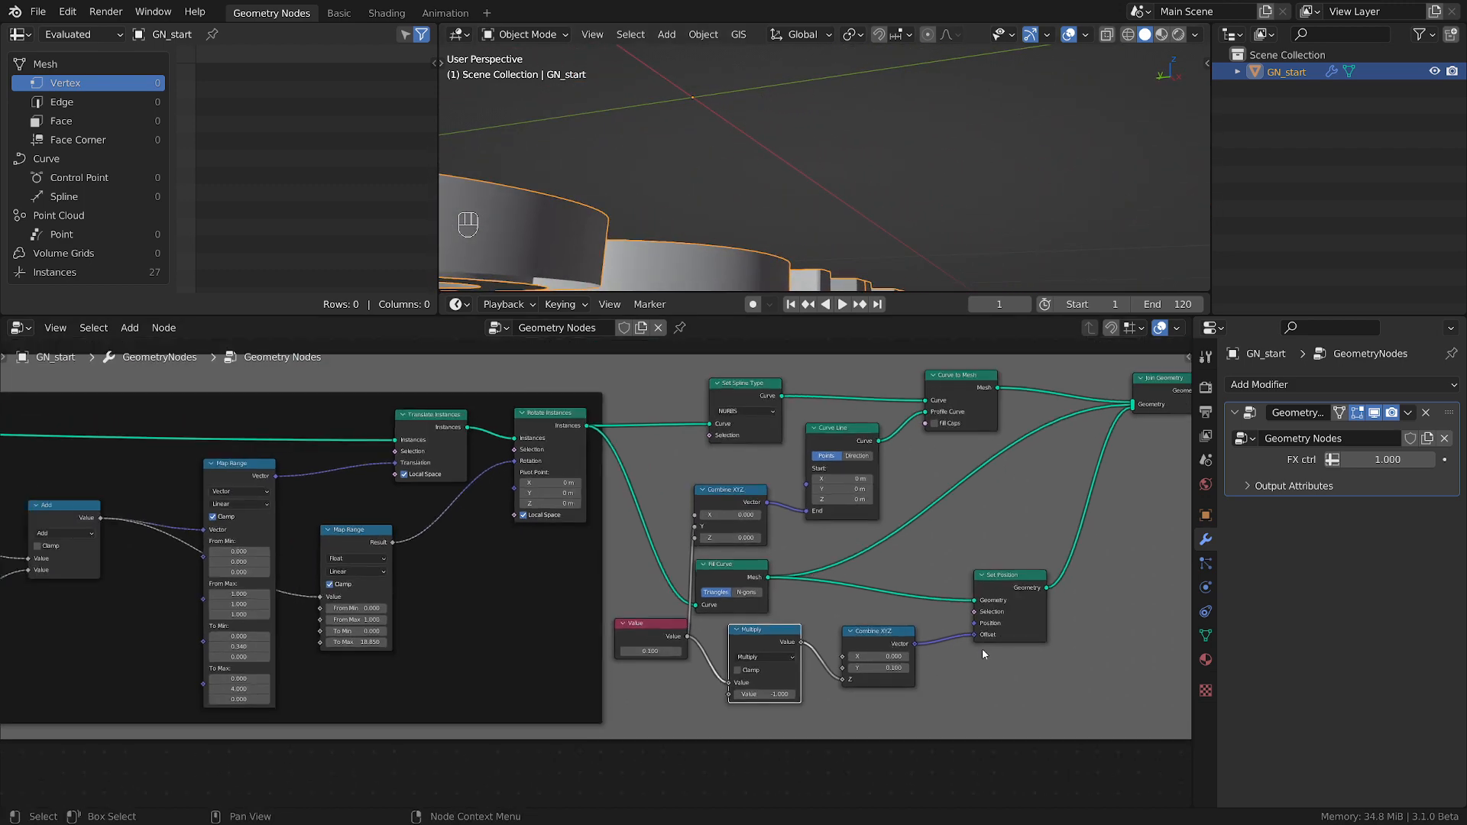
middle_click_drag(584, 184, 825, 153)
scroll(879, 168, "down", 4)
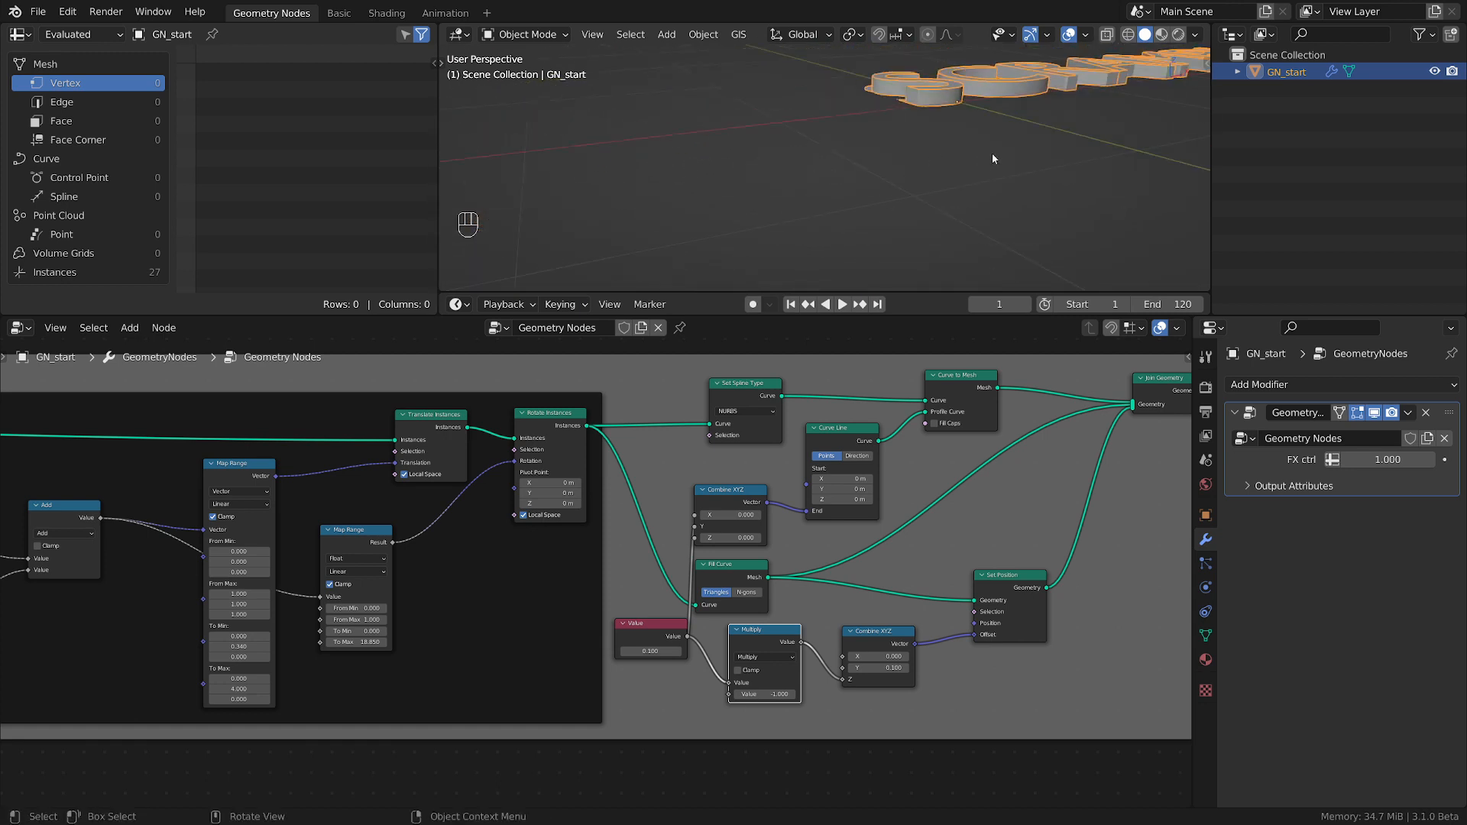
middle_click_drag(993, 155, 787, 222, "shift")
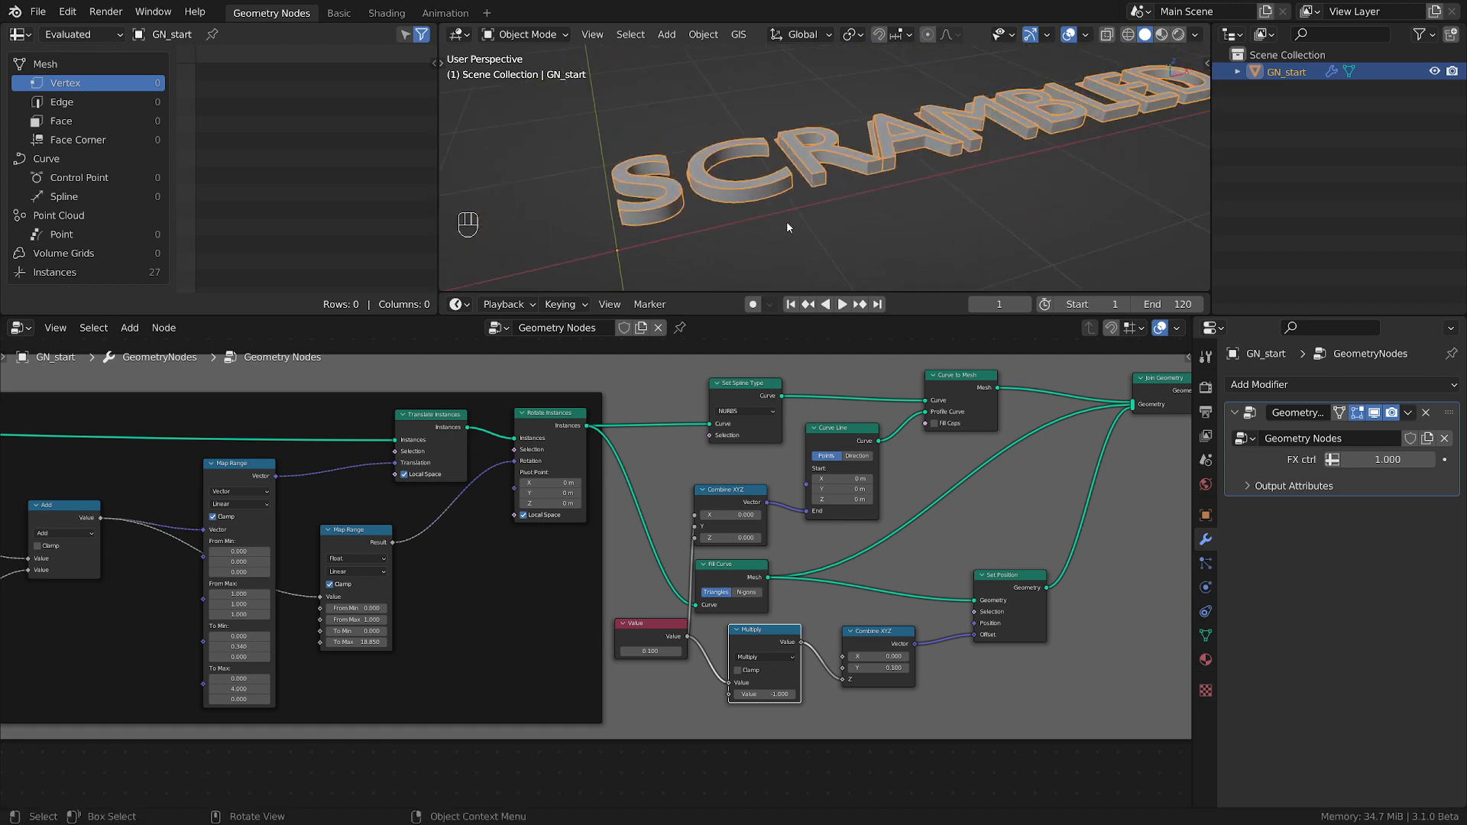
scroll(787, 220, "down", 3)
Set the FX ctrl value to 0.320 to scatter the letters.
left_click_drag(1388, 460, 1359, 461)
middle_click_drag(1004, 138, 923, 42, "shift")
middle_click_drag(939, 183, 691, 206, "shift")
scroll(793, 177, "up", 2)
scroll(793, 180, "up", 4)
scroll(794, 182, "down", 2)
scroll(978, 200, "up", 3)
Examine how the caps line up with the sides on the rotated B, E and D letters, and review the node tree.
middle_click_drag(1053, 653, 874, 661)
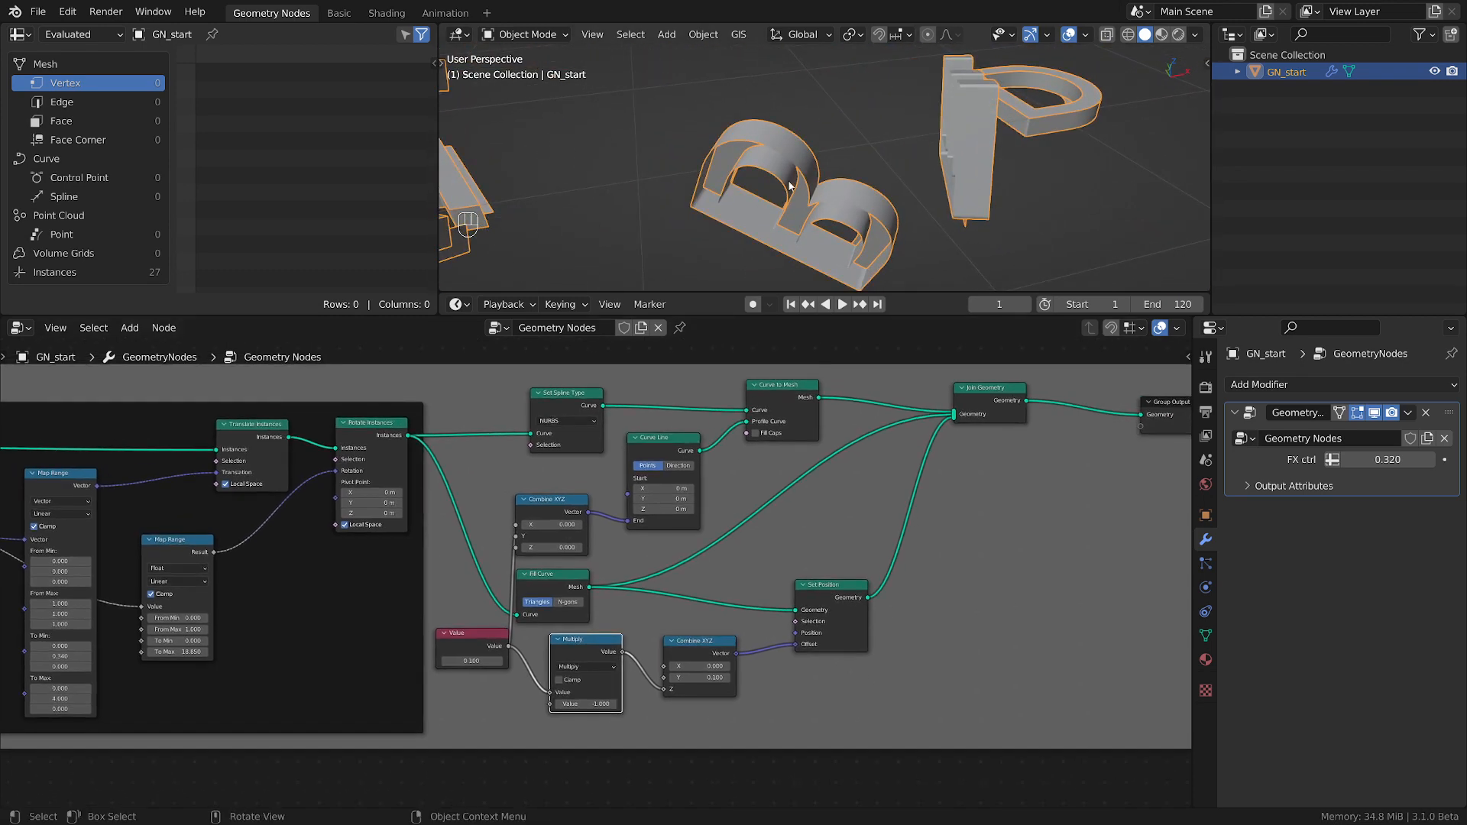
scroll(822, 191, "down", 2)
middle_click_drag(829, 195, 827, 181)
middle_click_drag(760, 142, 994, 243, "shift")
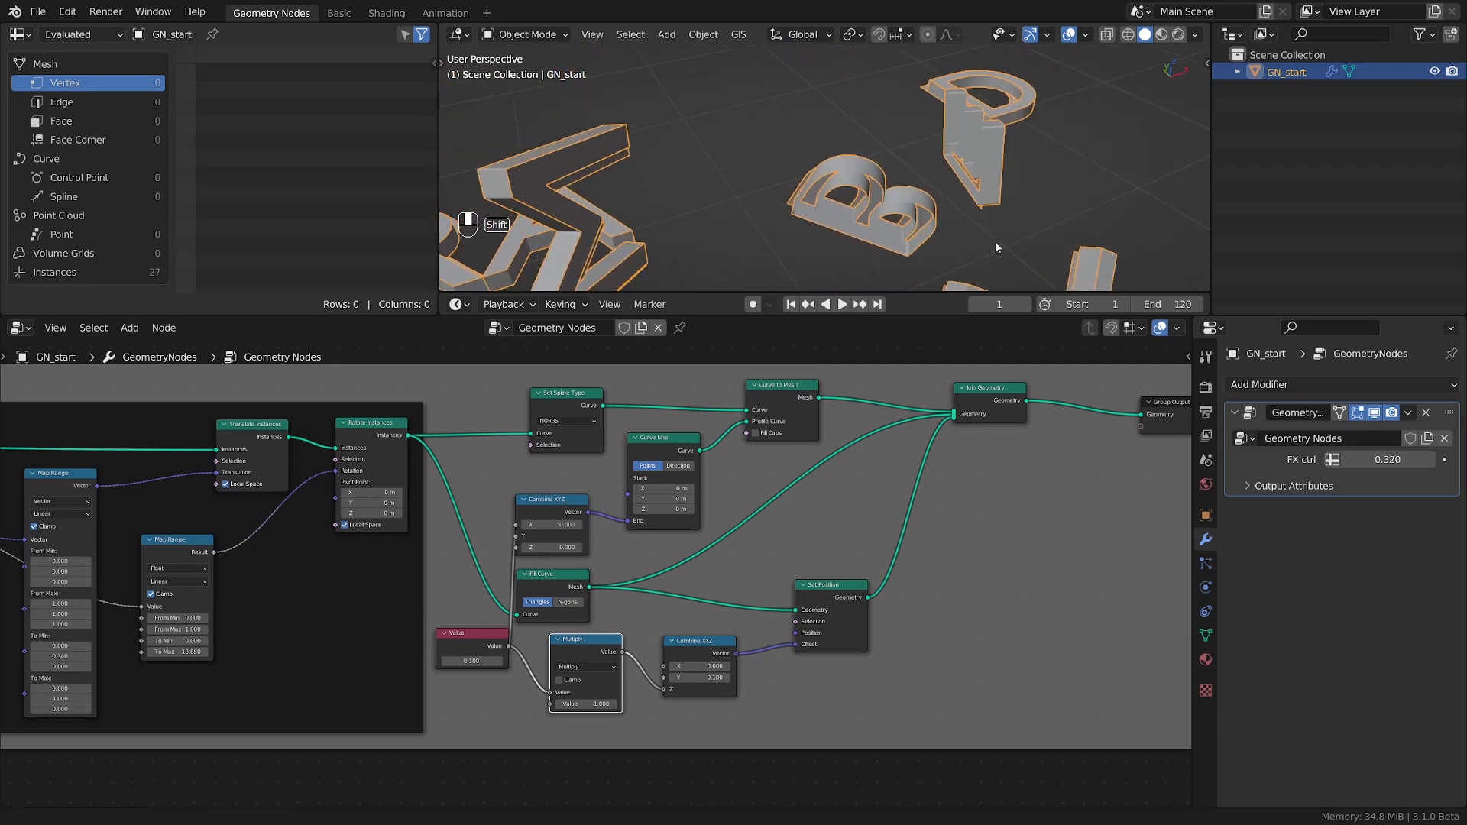
scroll(974, 155, "up", 4)
middle_click_drag(973, 153, 825, 176)
scroll(971, 174, "down", 3)
scroll(825, 171, "down", 3)
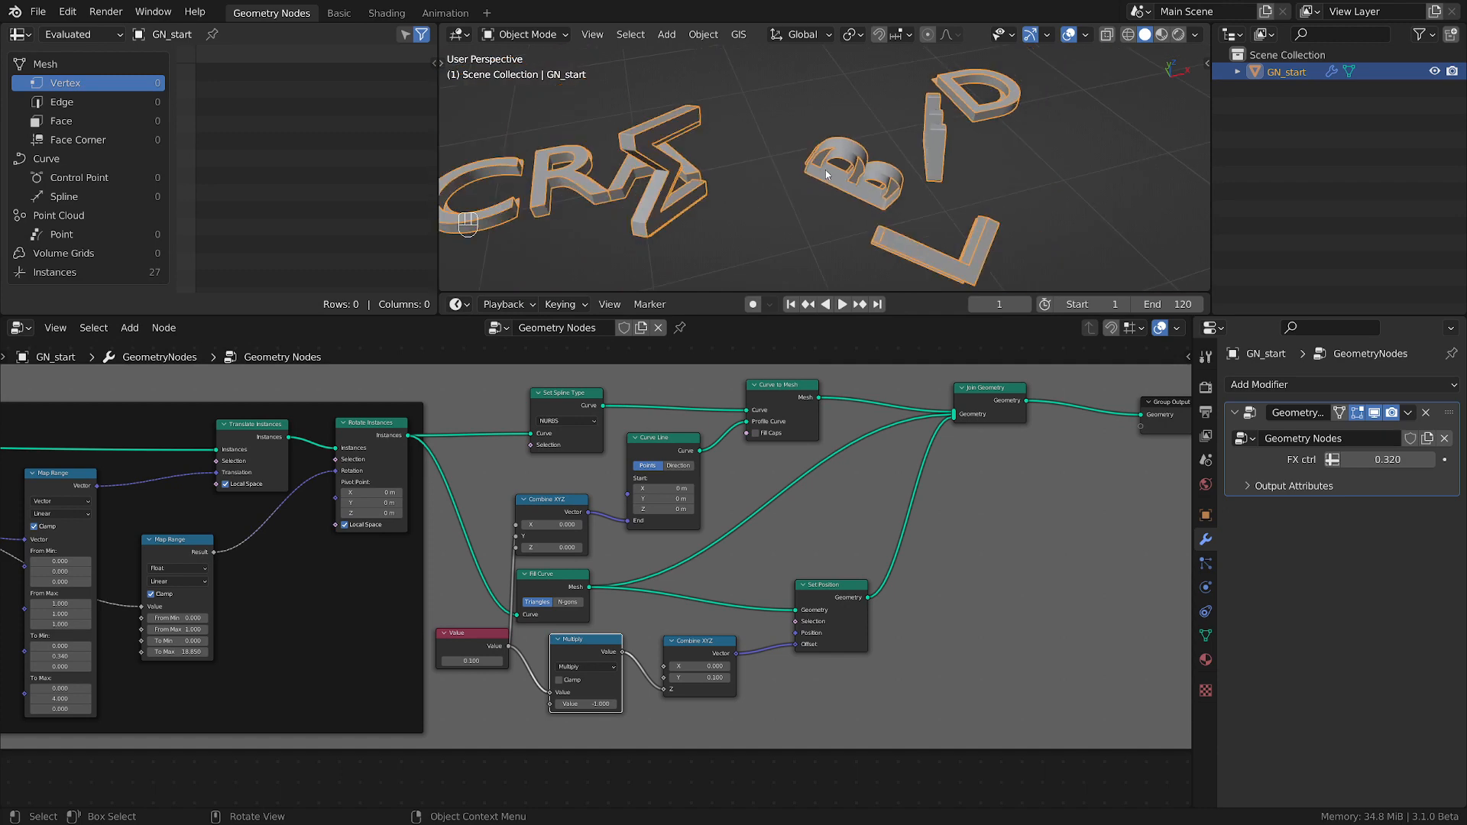
scroll(855, 562, "down", 3)
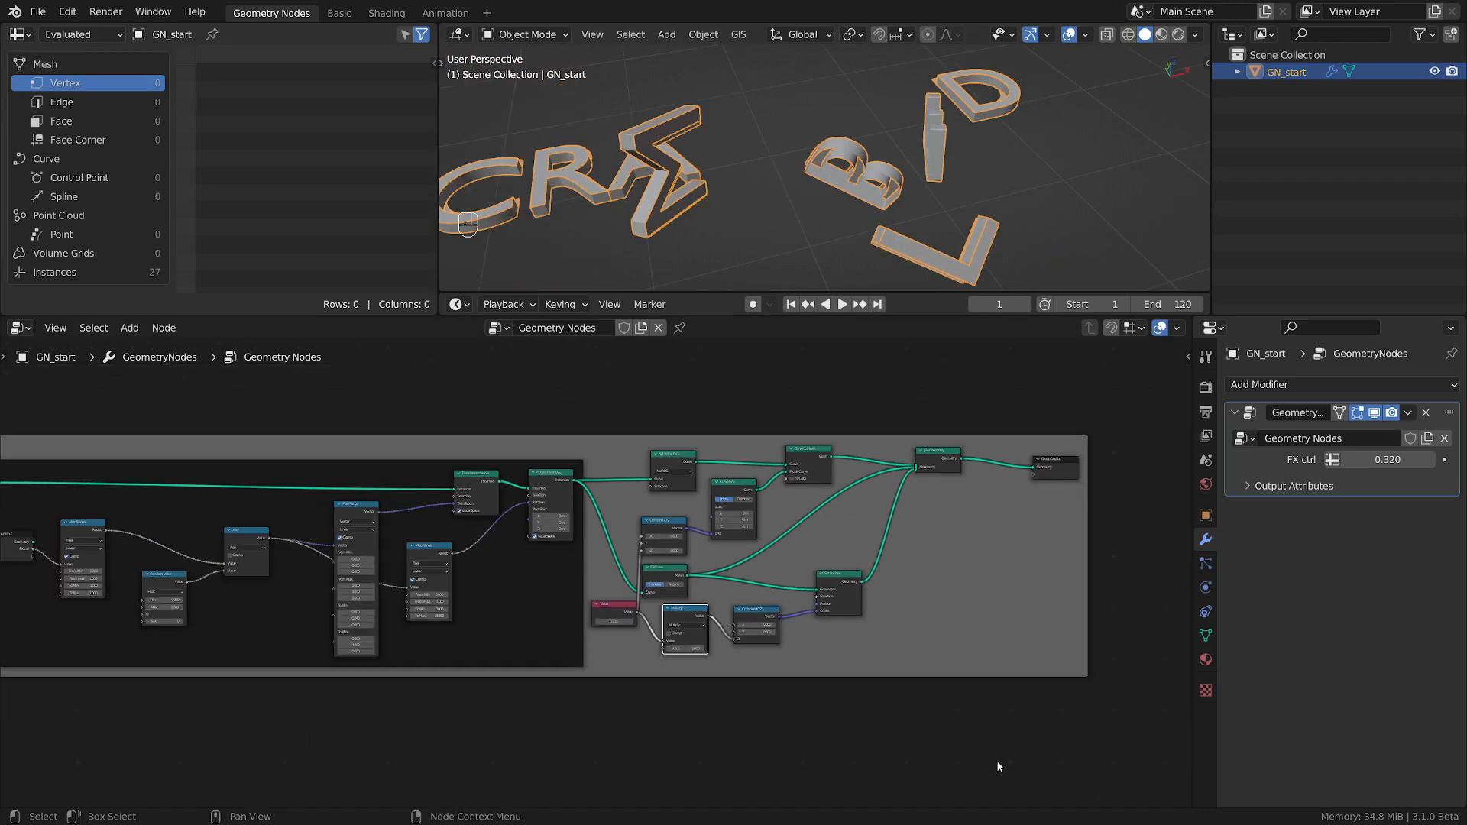
Group the letter side and cap nodes, including Join Geometry, into a frame and shift it clear of the scatter frame.
key("b")
left_click_drag(997, 762, 607, 403)
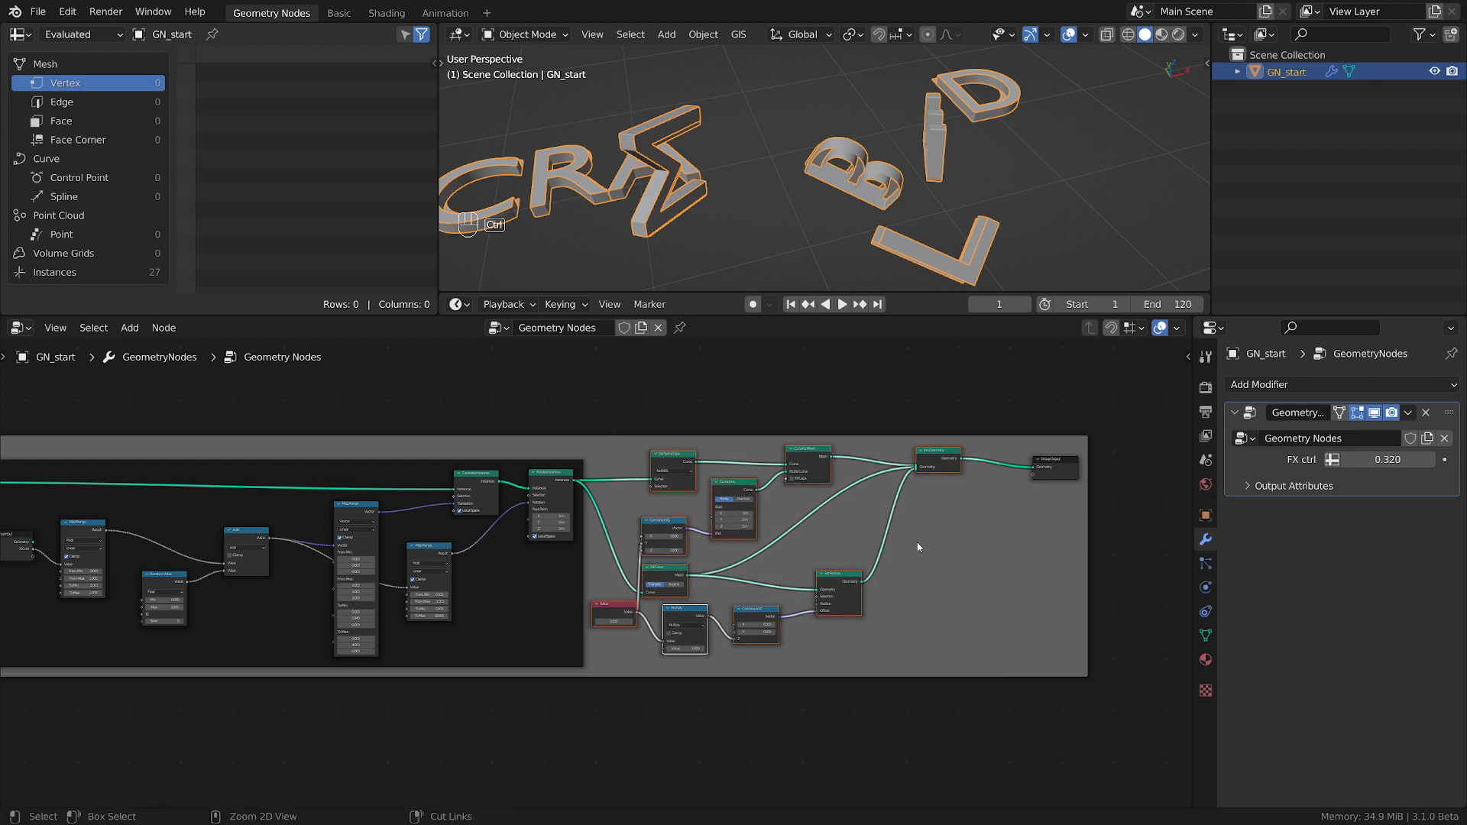
key("ctrl+j")
key("g")
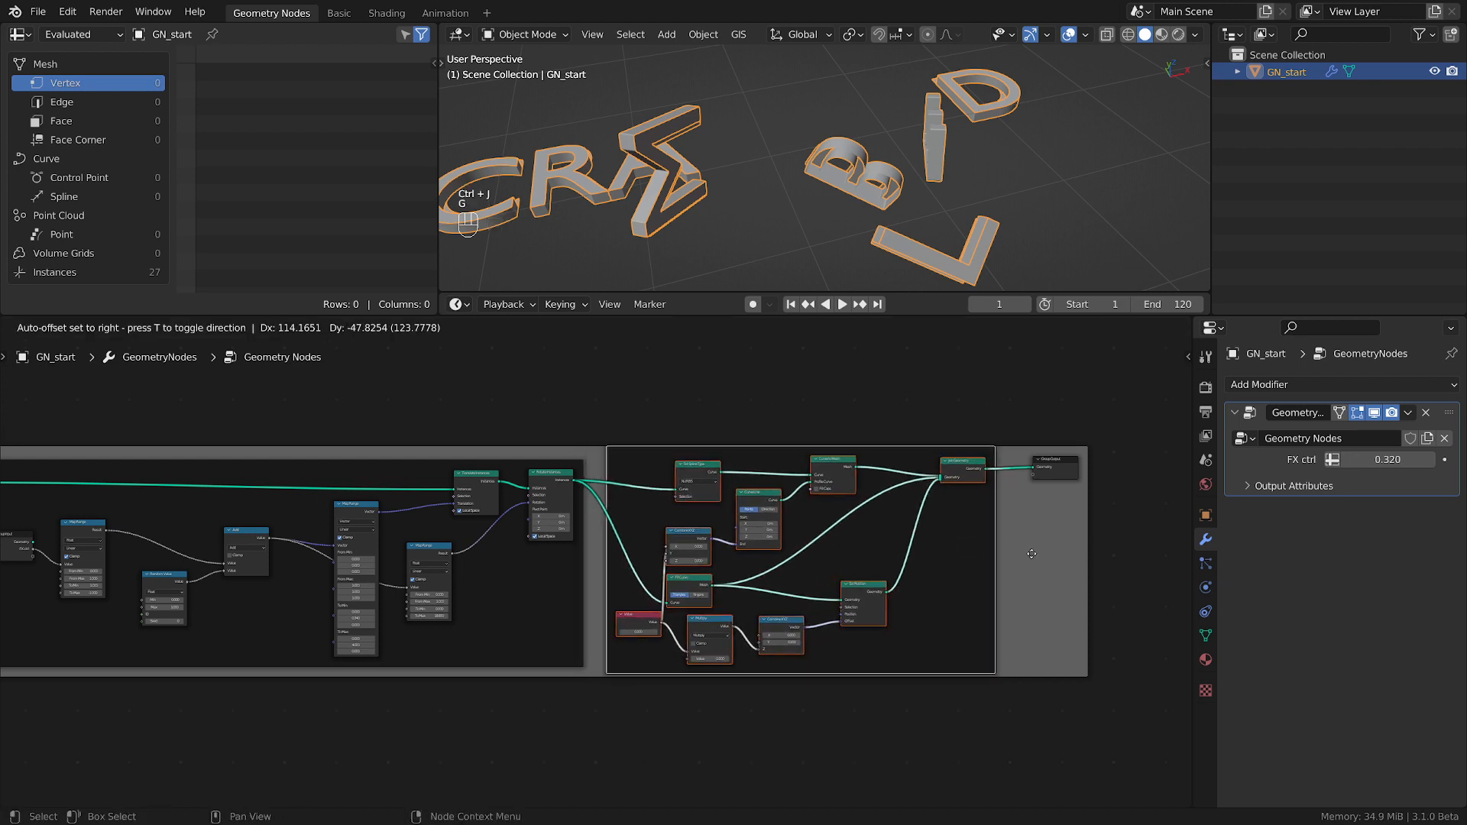
left_click(1037, 536)
Move the Group Output and Join Geometry nodes farther along to make room around the new frame.
left_click_drag(1061, 475, 1163, 472)
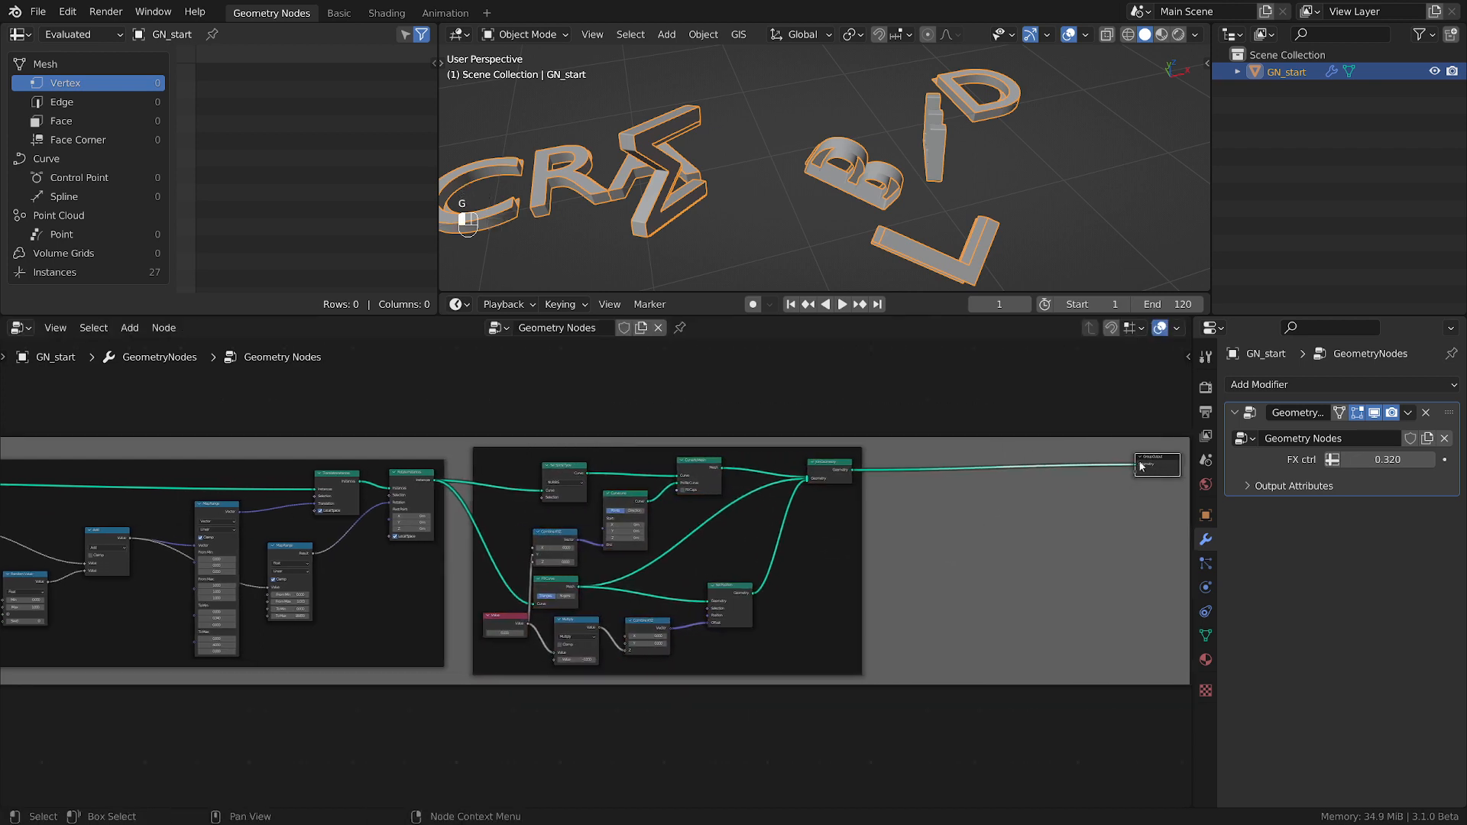
left_click_drag(840, 461, 877, 463)
scroll(819, 557, "up", 2)
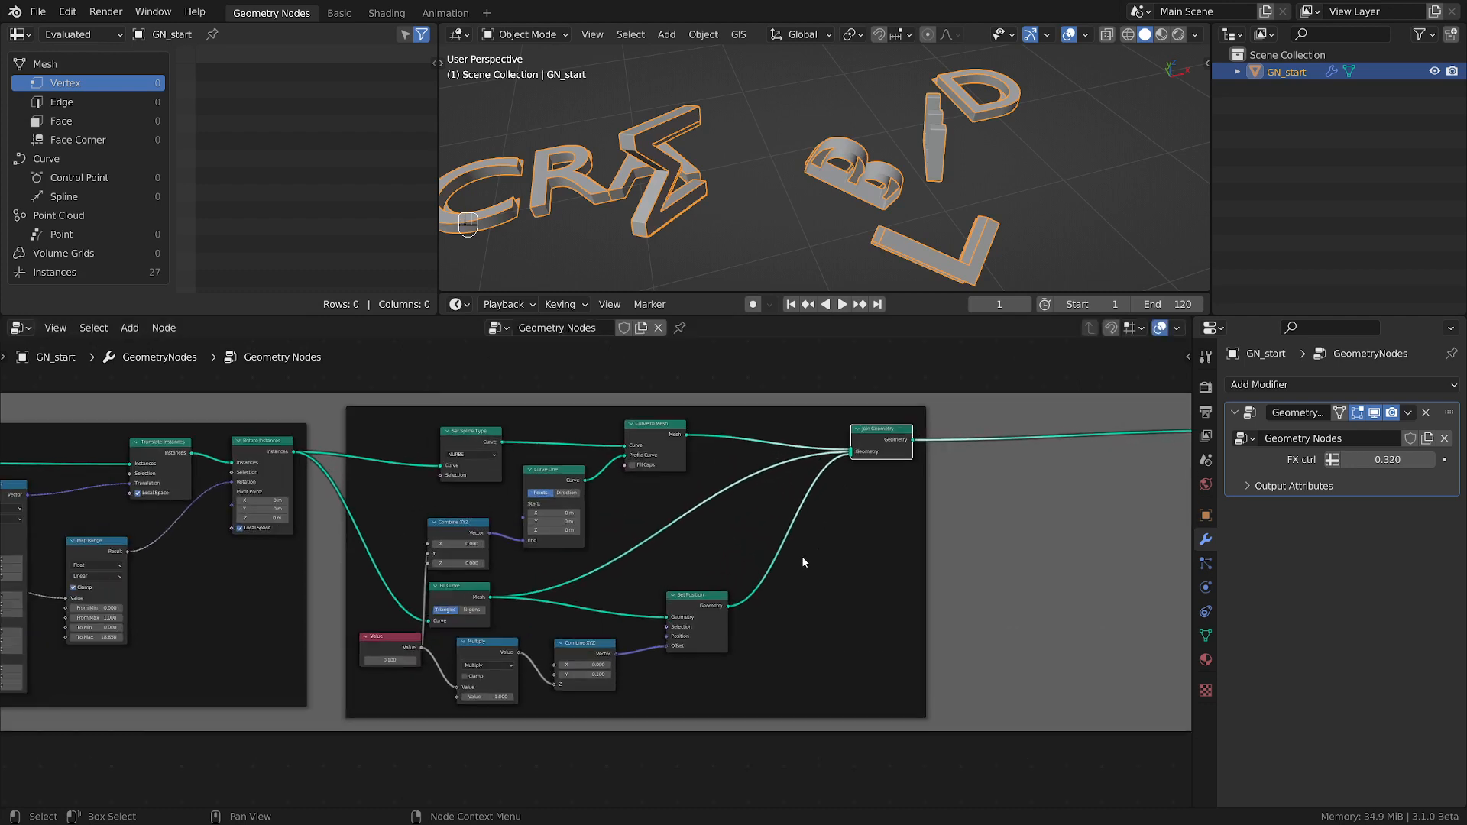
scroll(801, 556, "up", 1)
scroll(708, 225, "up", 1)
scroll(707, 225, "up", 2)
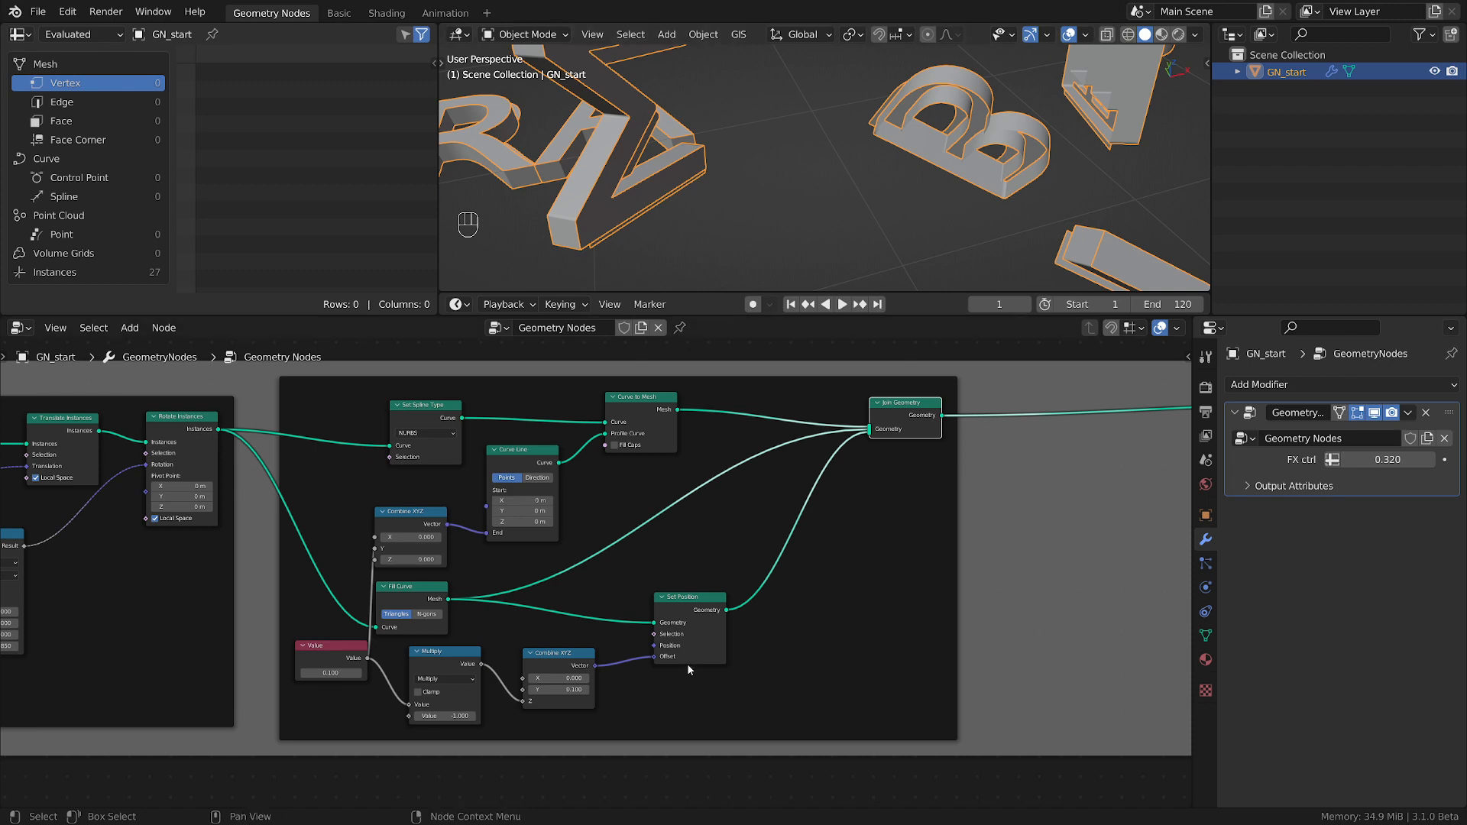
Nudge the Set Position node slightly upward beside the second Combine XYZ node.
scroll(686, 663, "up", 2)
left_click_drag(723, 605, 709, 594)
scroll(659, 543, "down", 2)
middle_click_drag(659, 544, 940, 583)
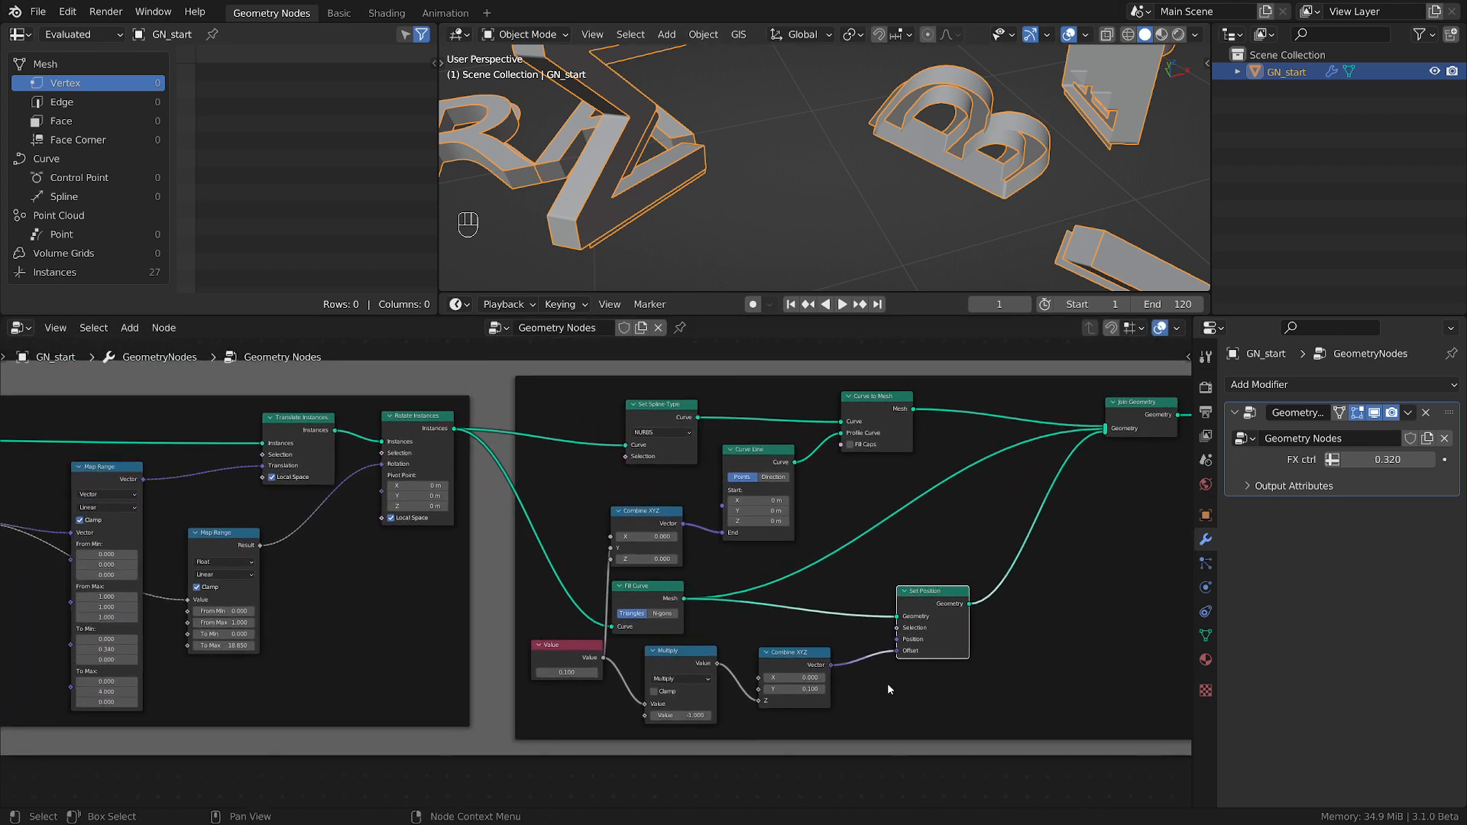
Set the FX ctrl value to 0.400 to check the shifted caps on differently rotated letters.
scroll(889, 684, "up", 2)
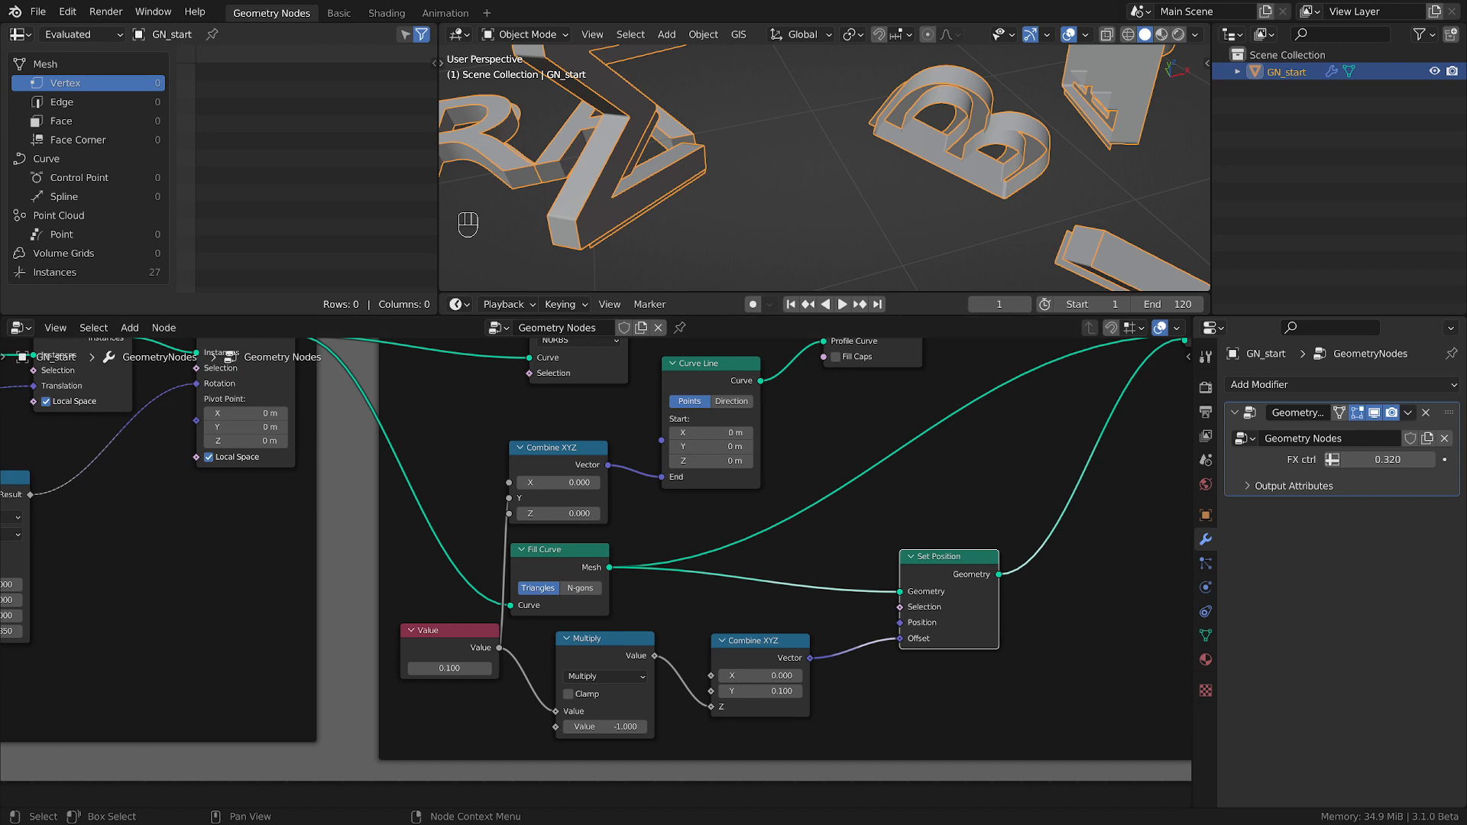
scroll(979, 162, "down", 4)
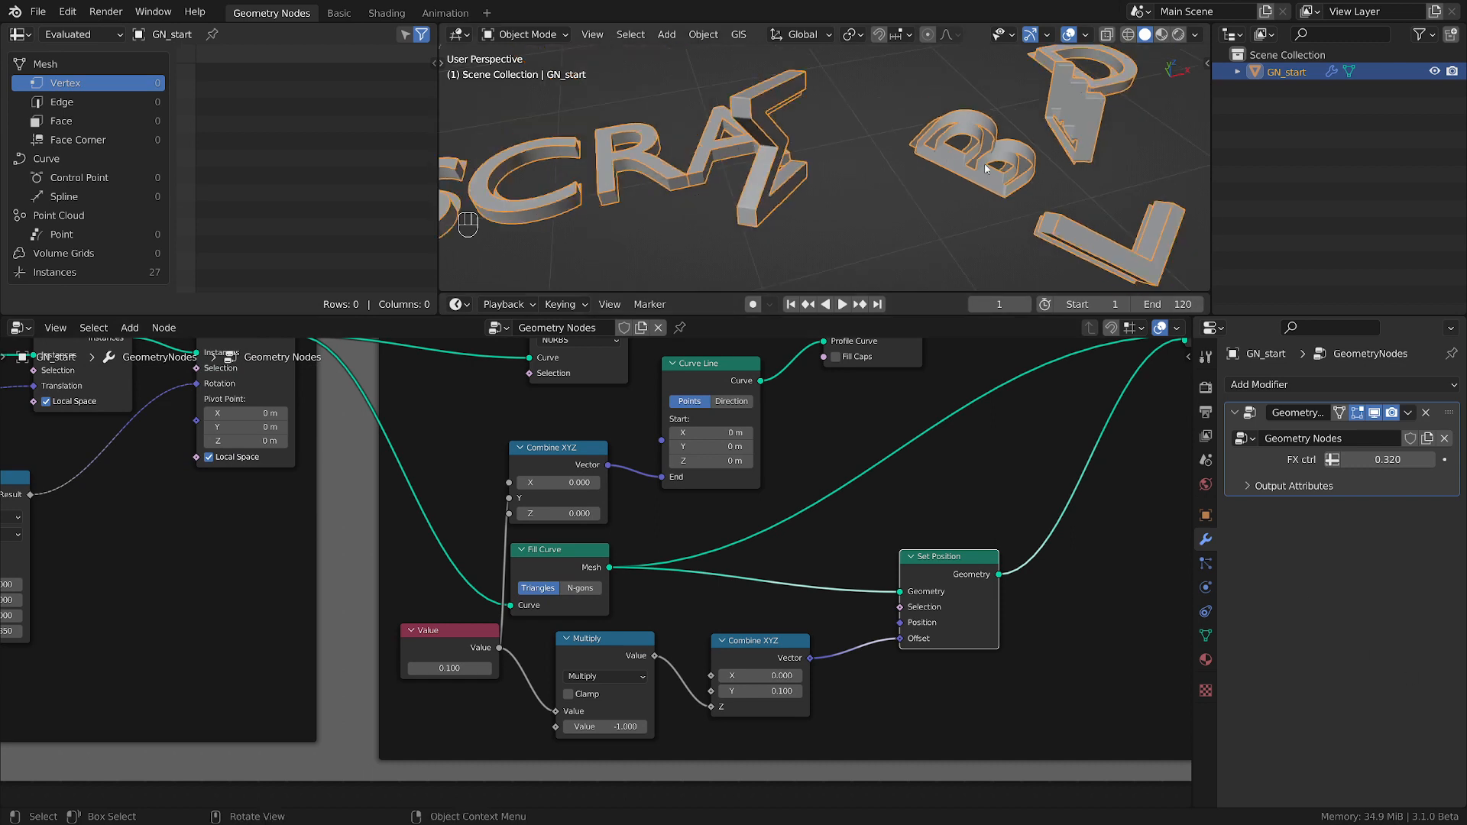
middle_click_drag(883, 163, 953, 188, "shift")
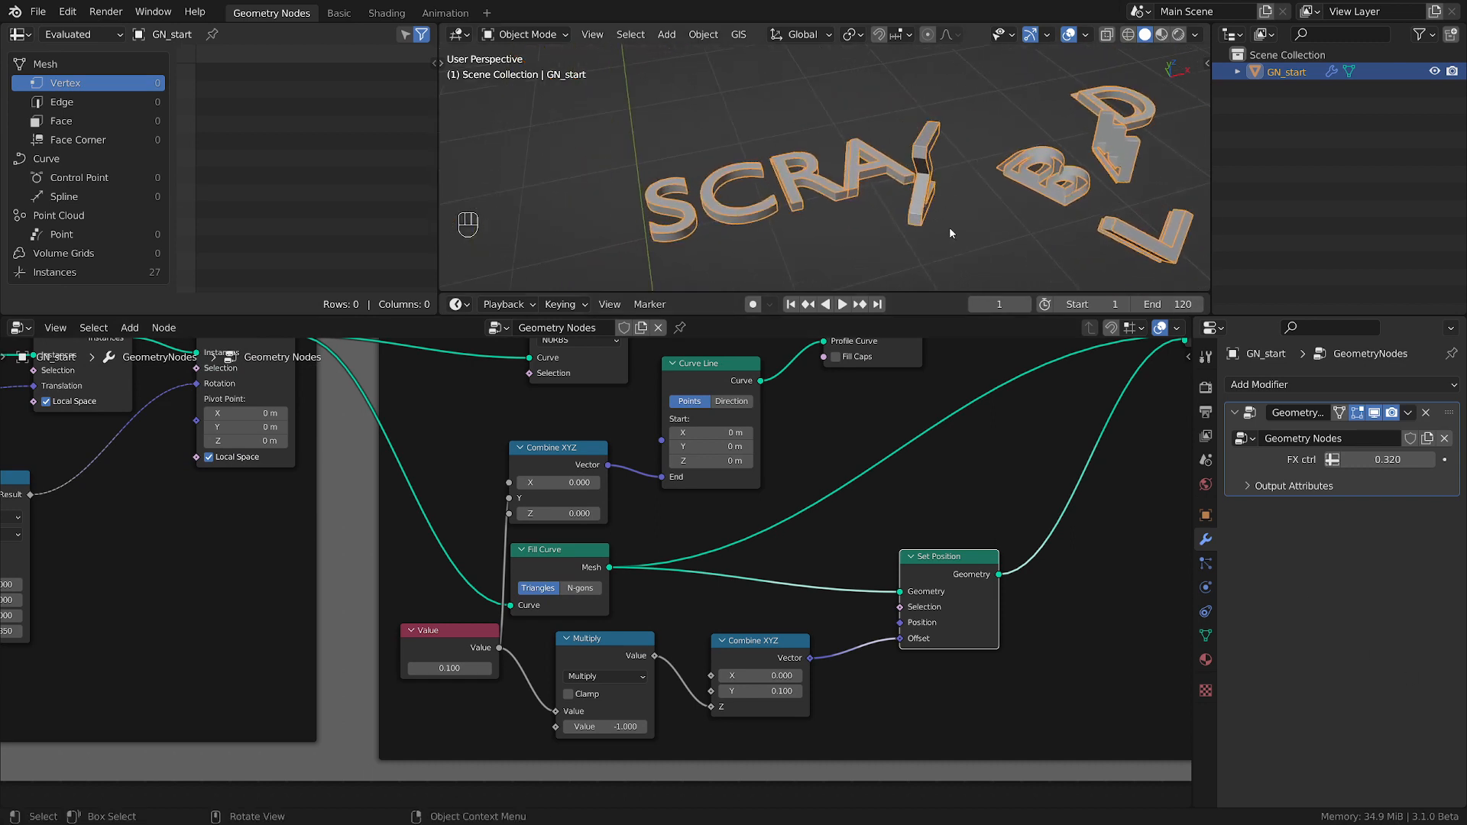
scroll(1000, 189, "up", 2)
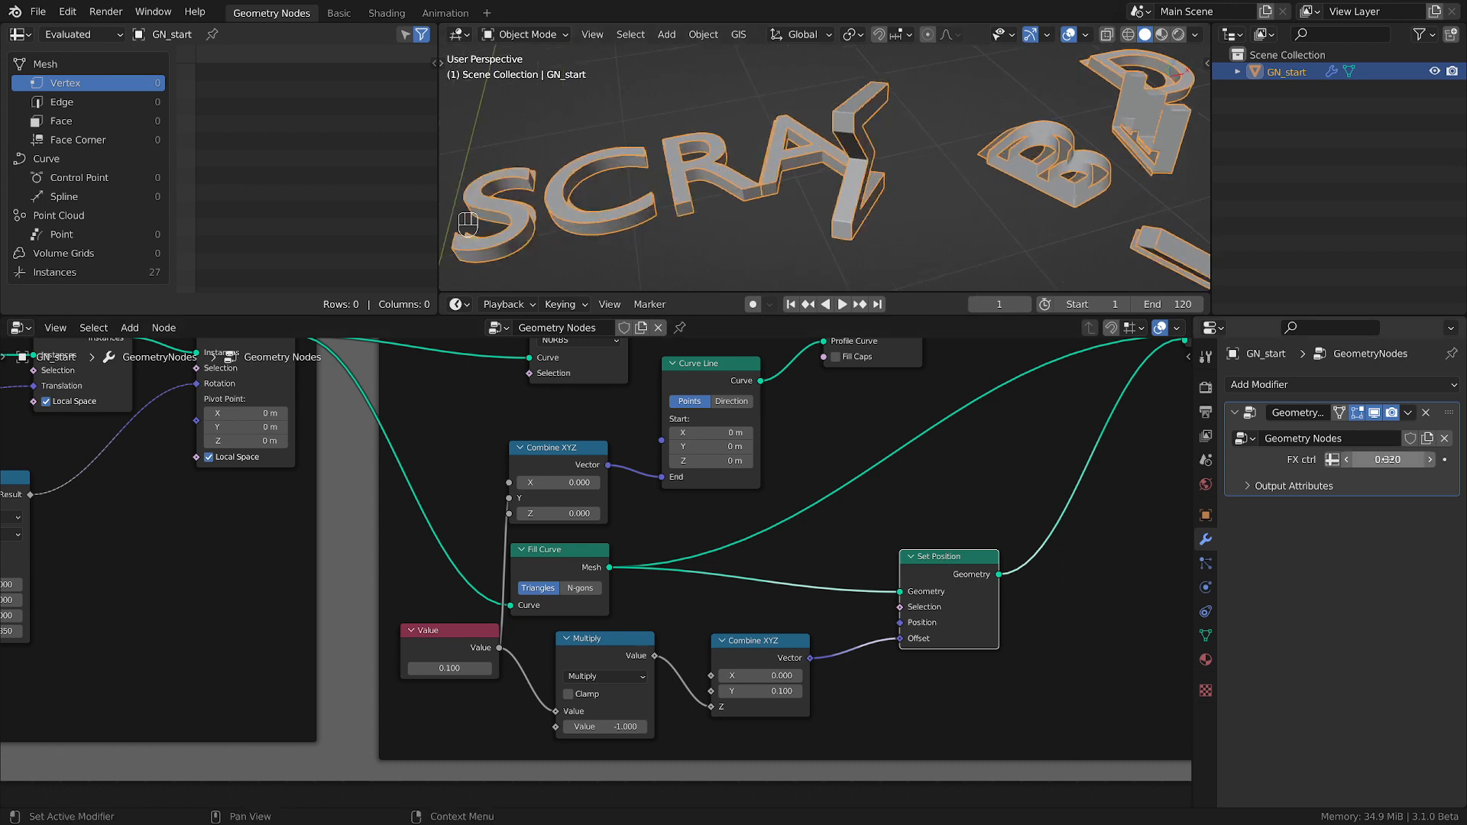
mouse_move(1387, 459)
left_mouse_down()
mouse_move(1350, 459)
mouse_move(1387, 460)
left_mouse_up()
Switch the Set Position node on the Fill Curve branch to a Translate Instances node.
middle_click_drag(1106, 593, 1001, 575)
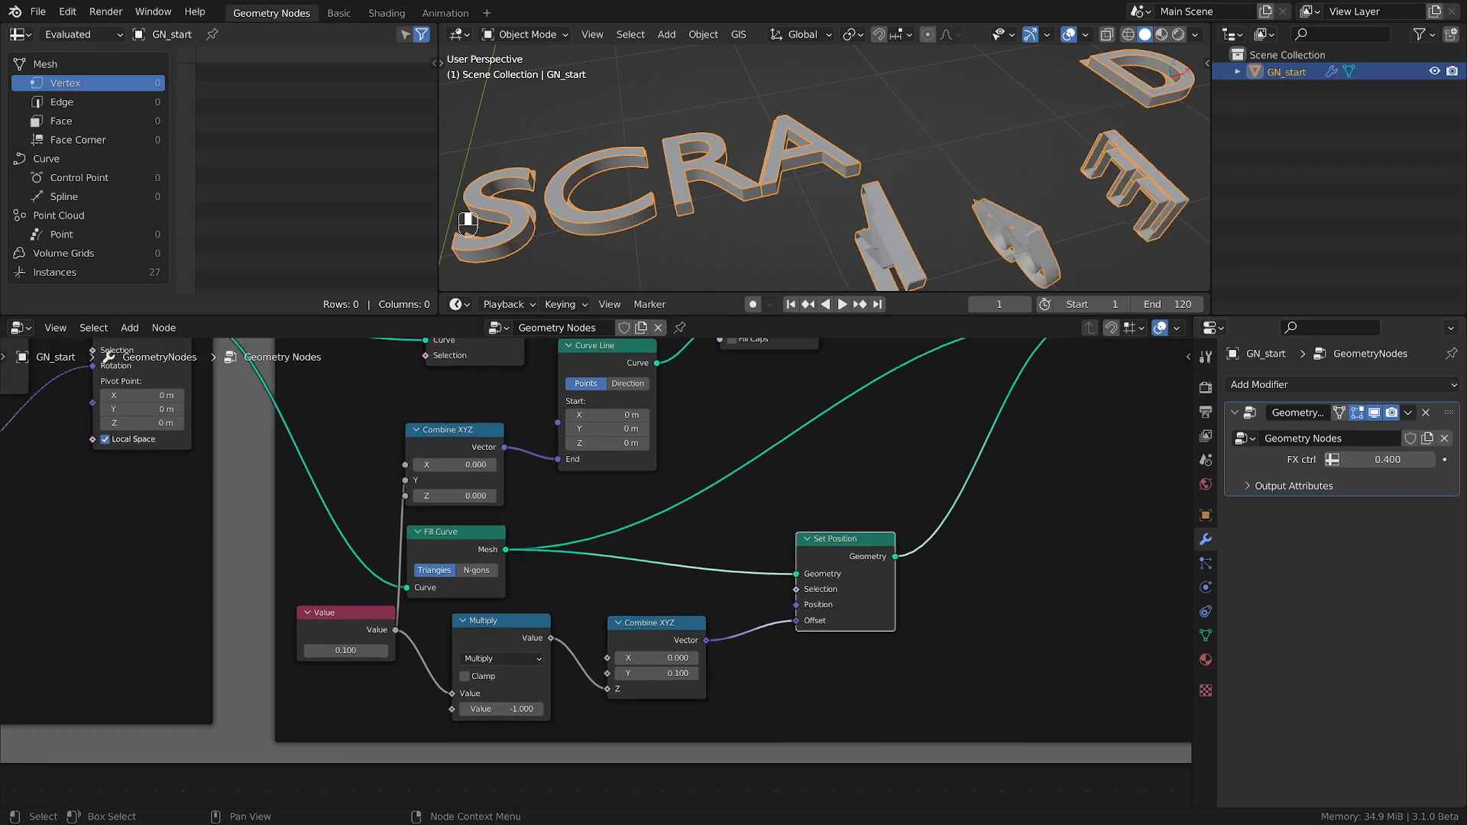
scroll(909, 589, "down", 4)
middle_click_drag(795, 555, 863, 584)
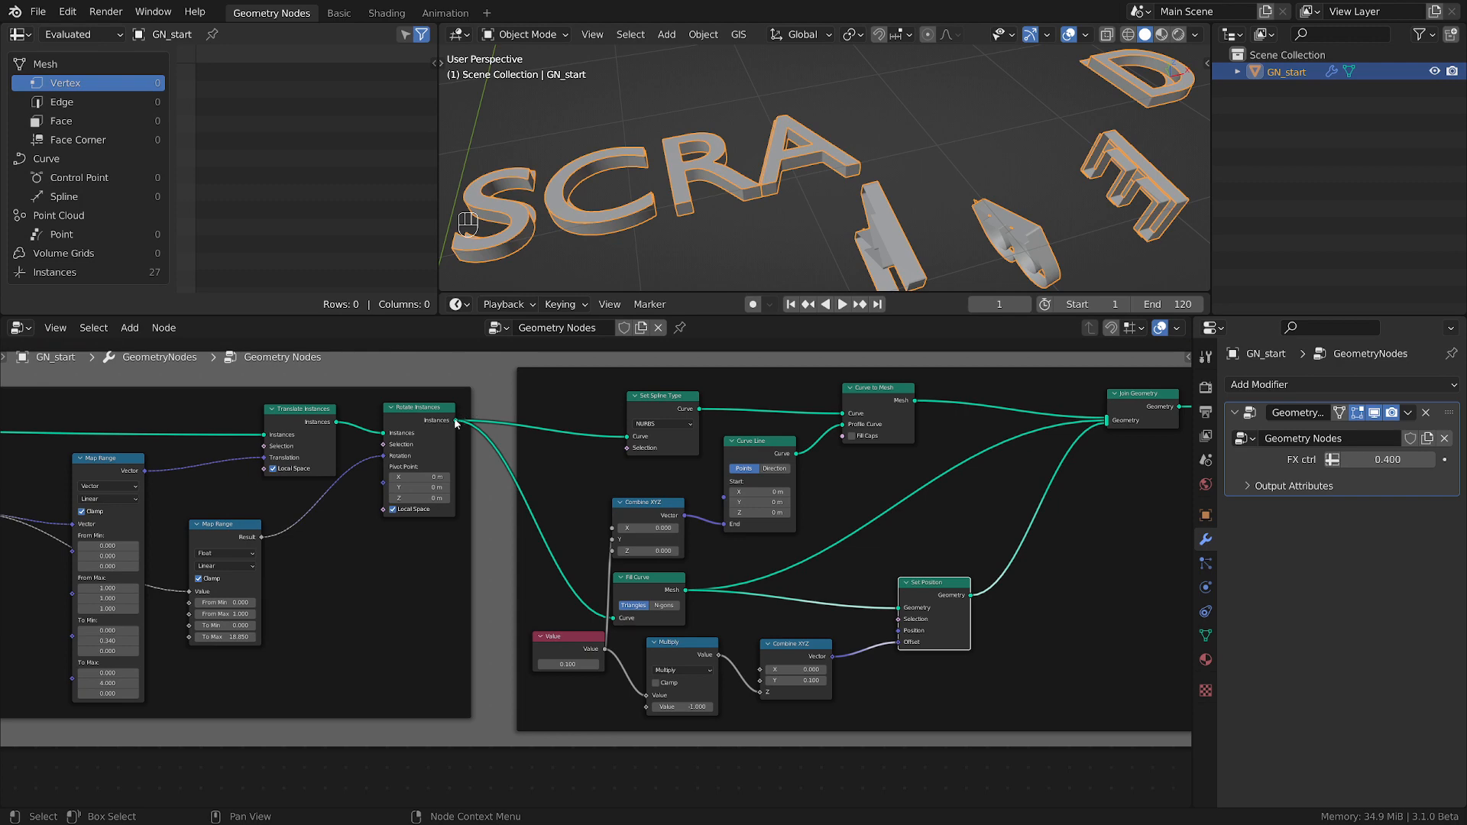
mouse_move(456, 422)
scroll(1025, 658, "up", 1)
middle_click_drag(1024, 658, 852, 610)
key("shift+s")
mouse_move(767, 539)
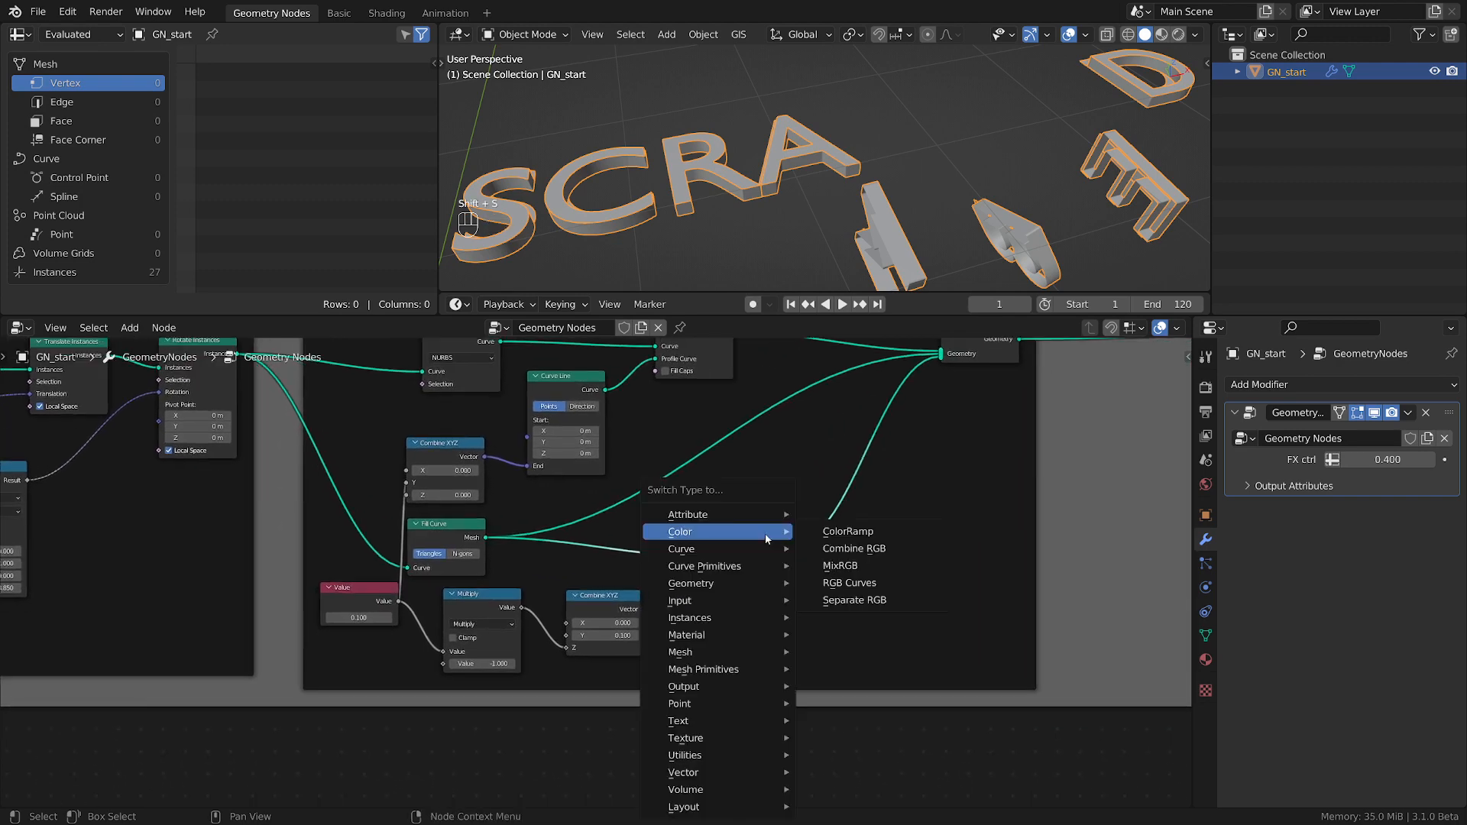
mouse_move(694, 623)
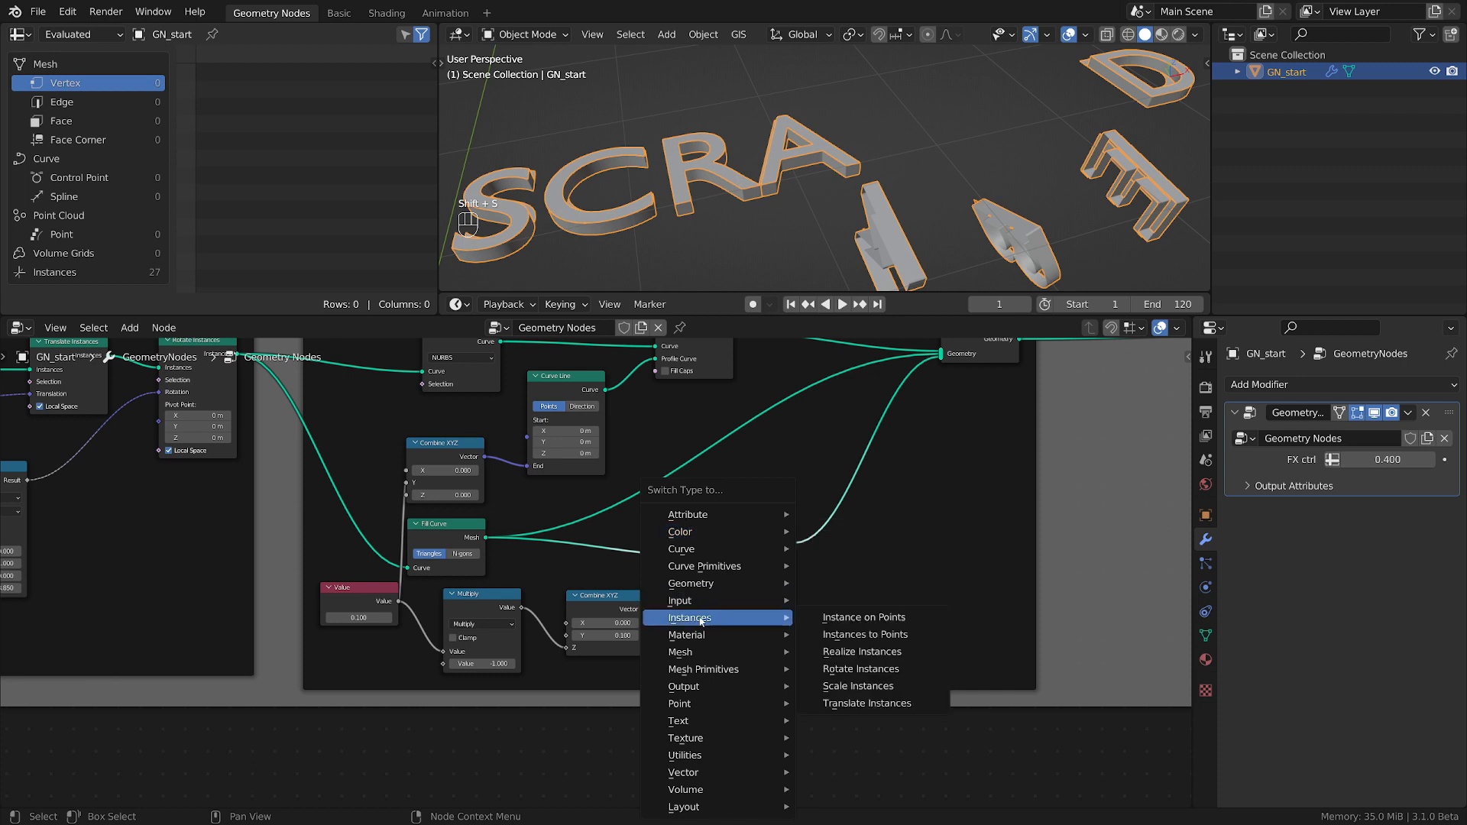
left_click(856, 703)
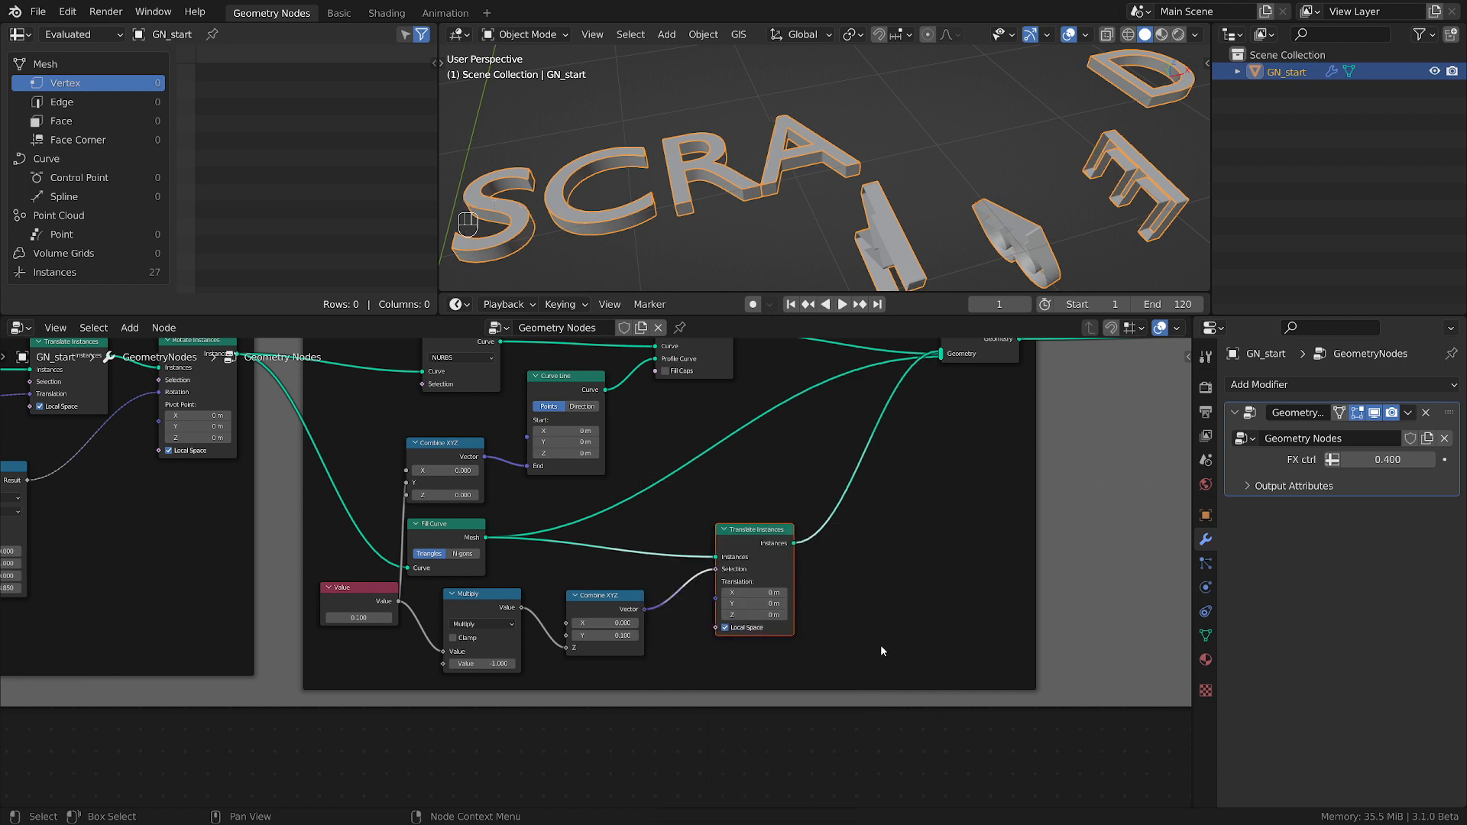
Reroute the second Combine XYZ vector from the Selection input to the Translation input of Translate Instances.
scroll(881, 644, "up", 2)
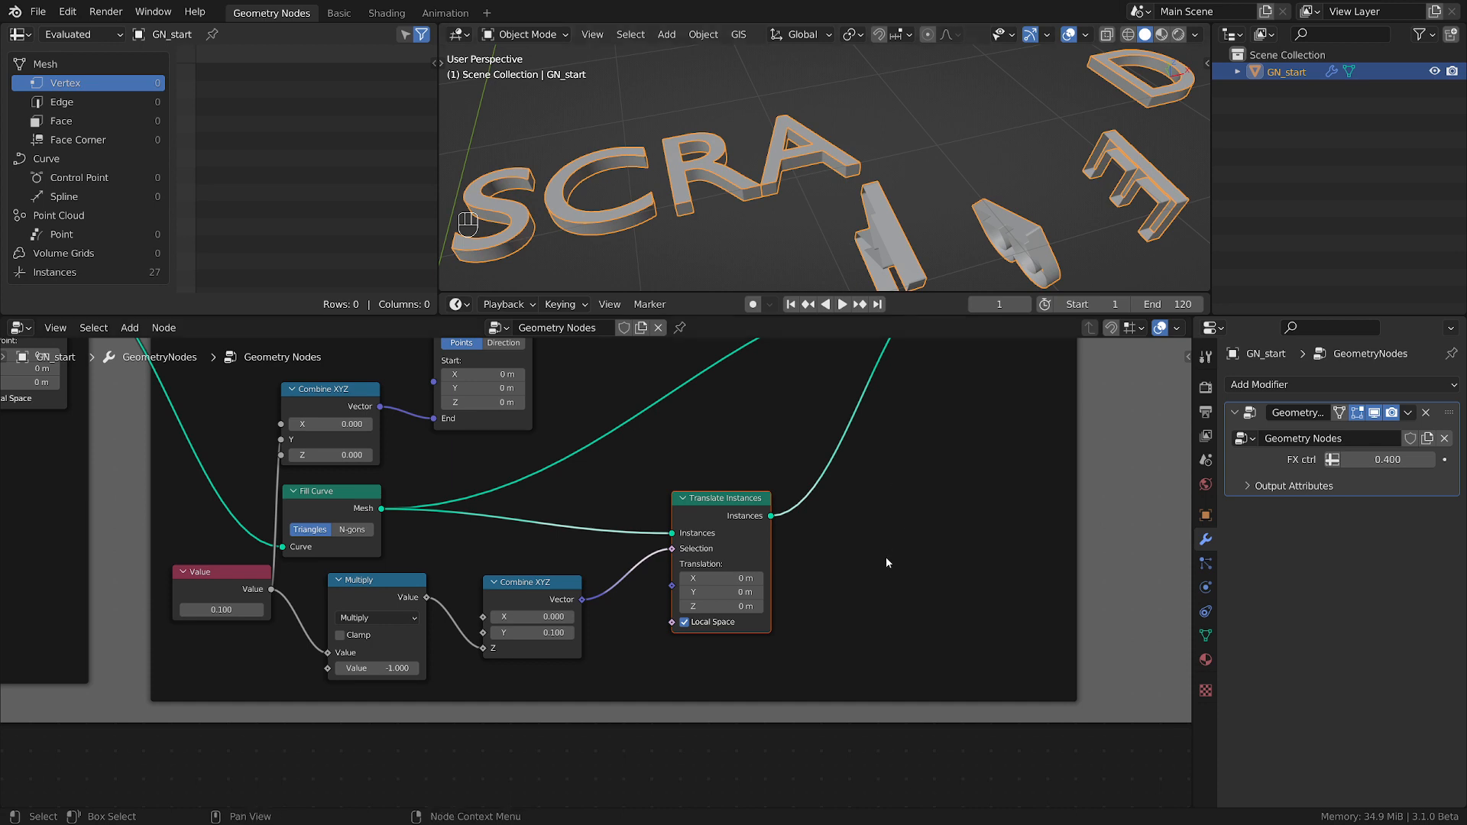
middle_click_drag(800, 592, 988, 529)
scroll(989, 530, "down", 1)
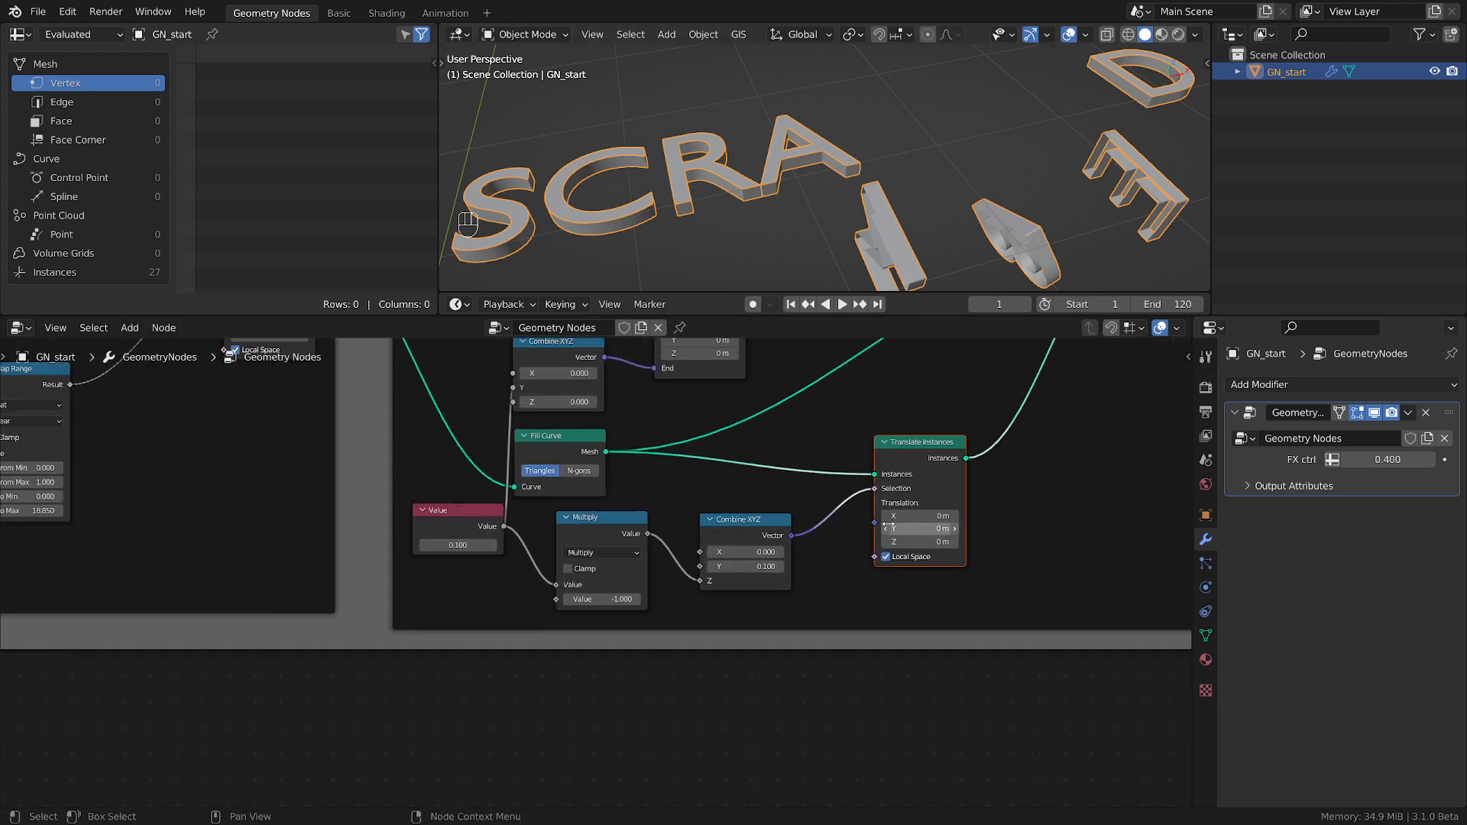
left_click_drag(875, 489, 874, 522)
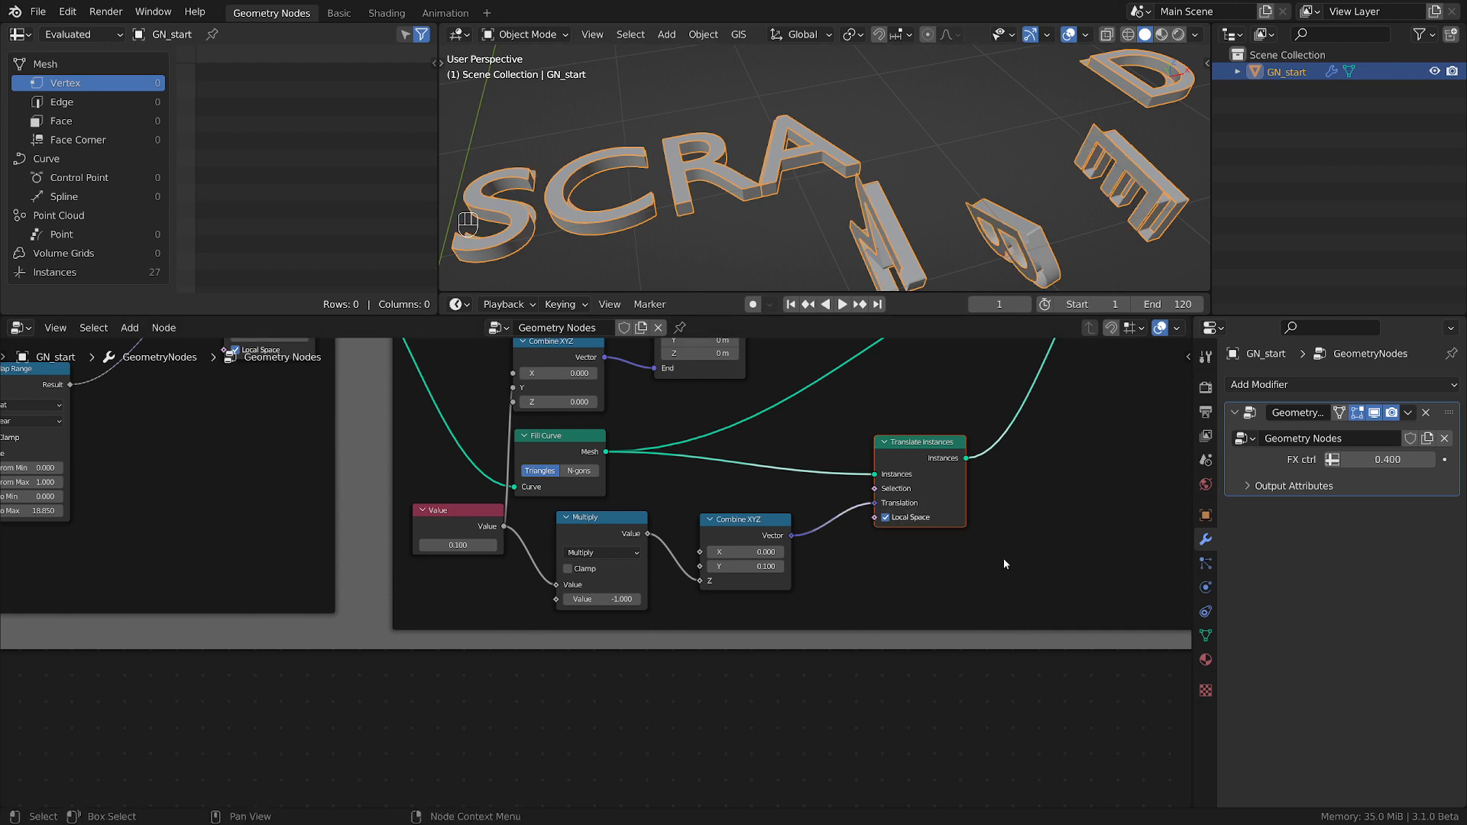
scroll(1003, 558, "up", 1)
scroll(848, 197, "down", 3)
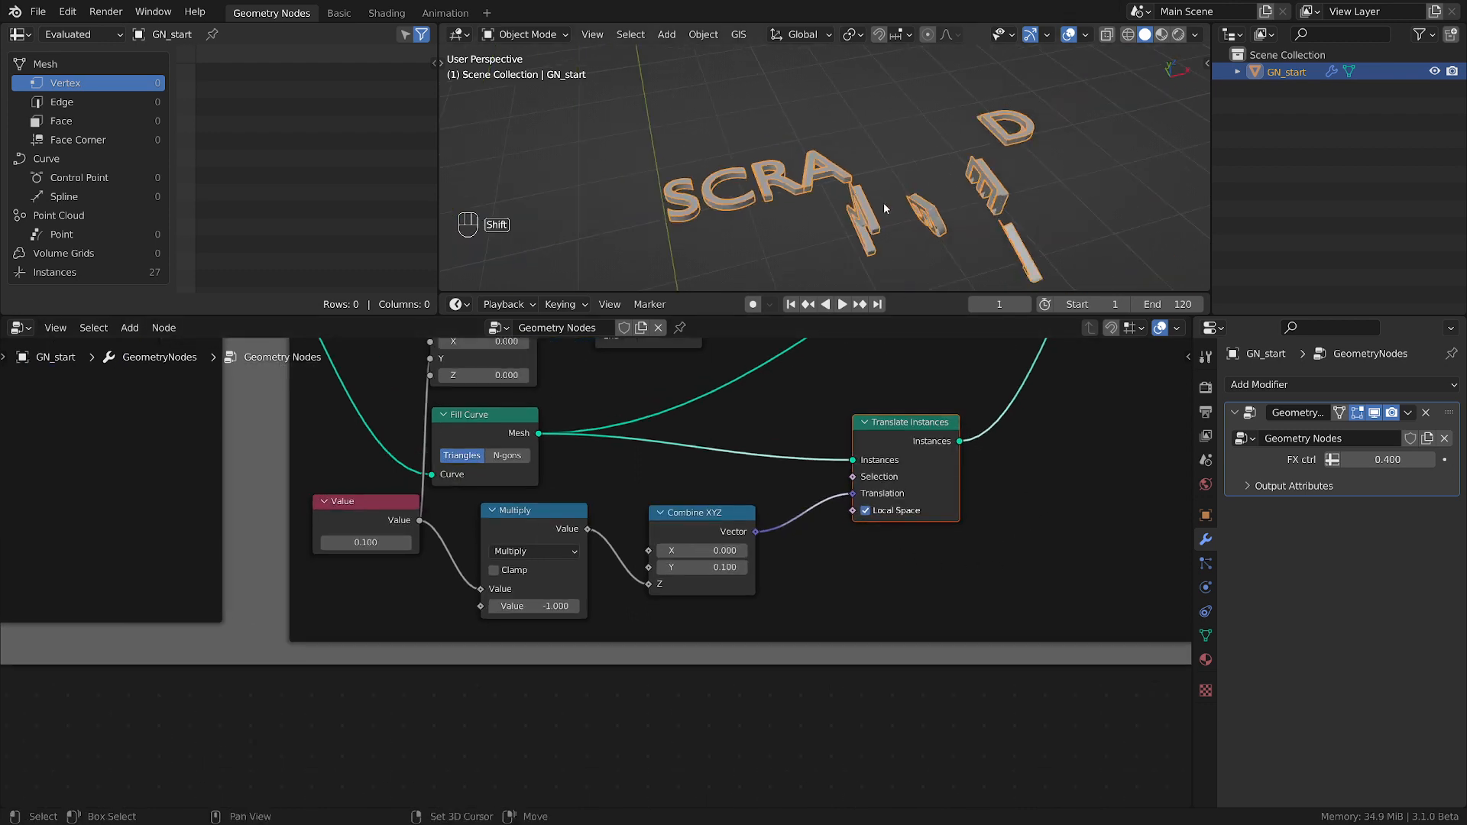
scroll(883, 204, "up", 4)
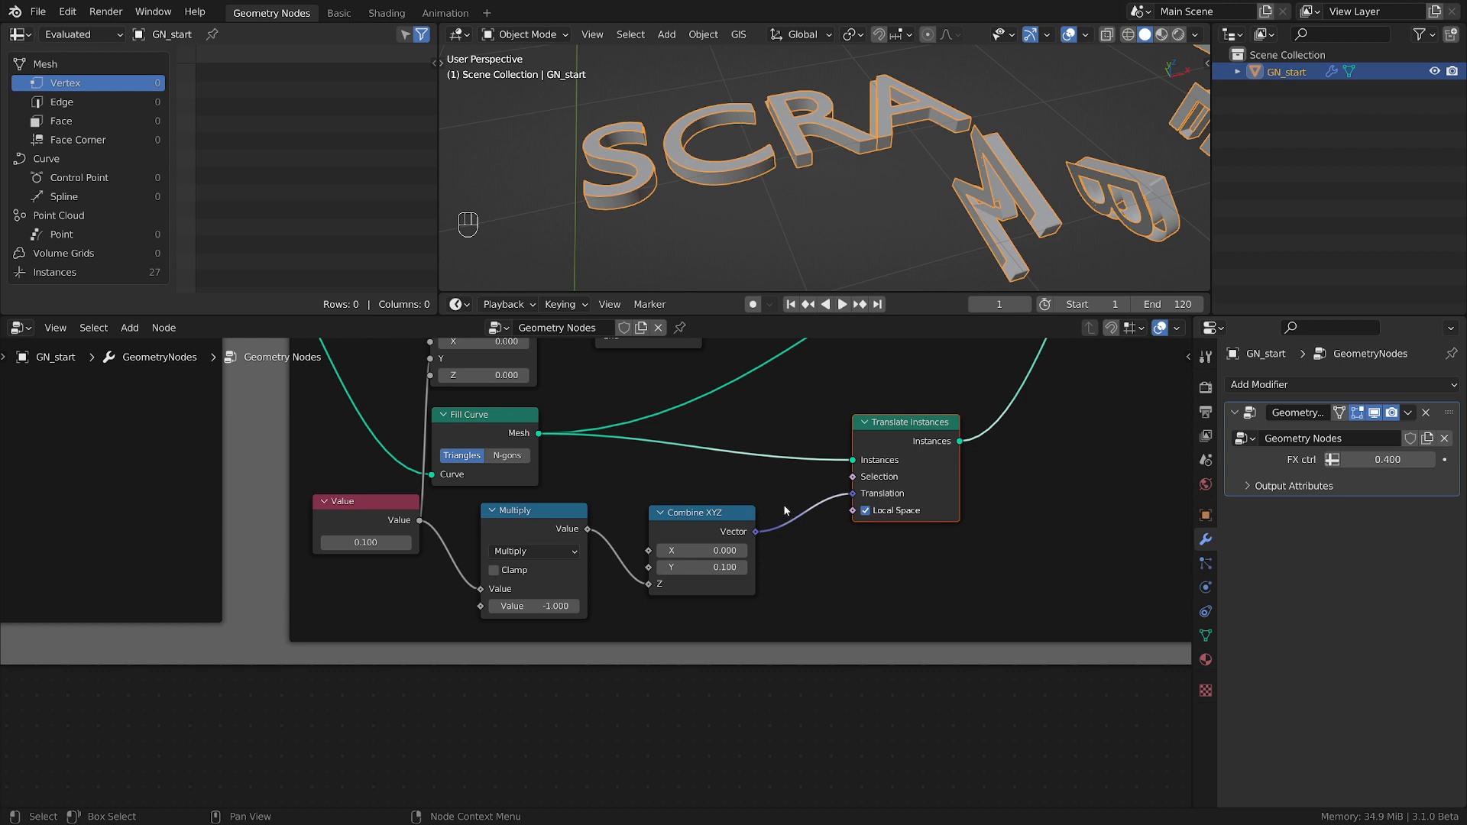
Set the Y value of the second Combine XYZ to 0 and check the caps on the rotated letters.
left_click(710, 567)
type("0")
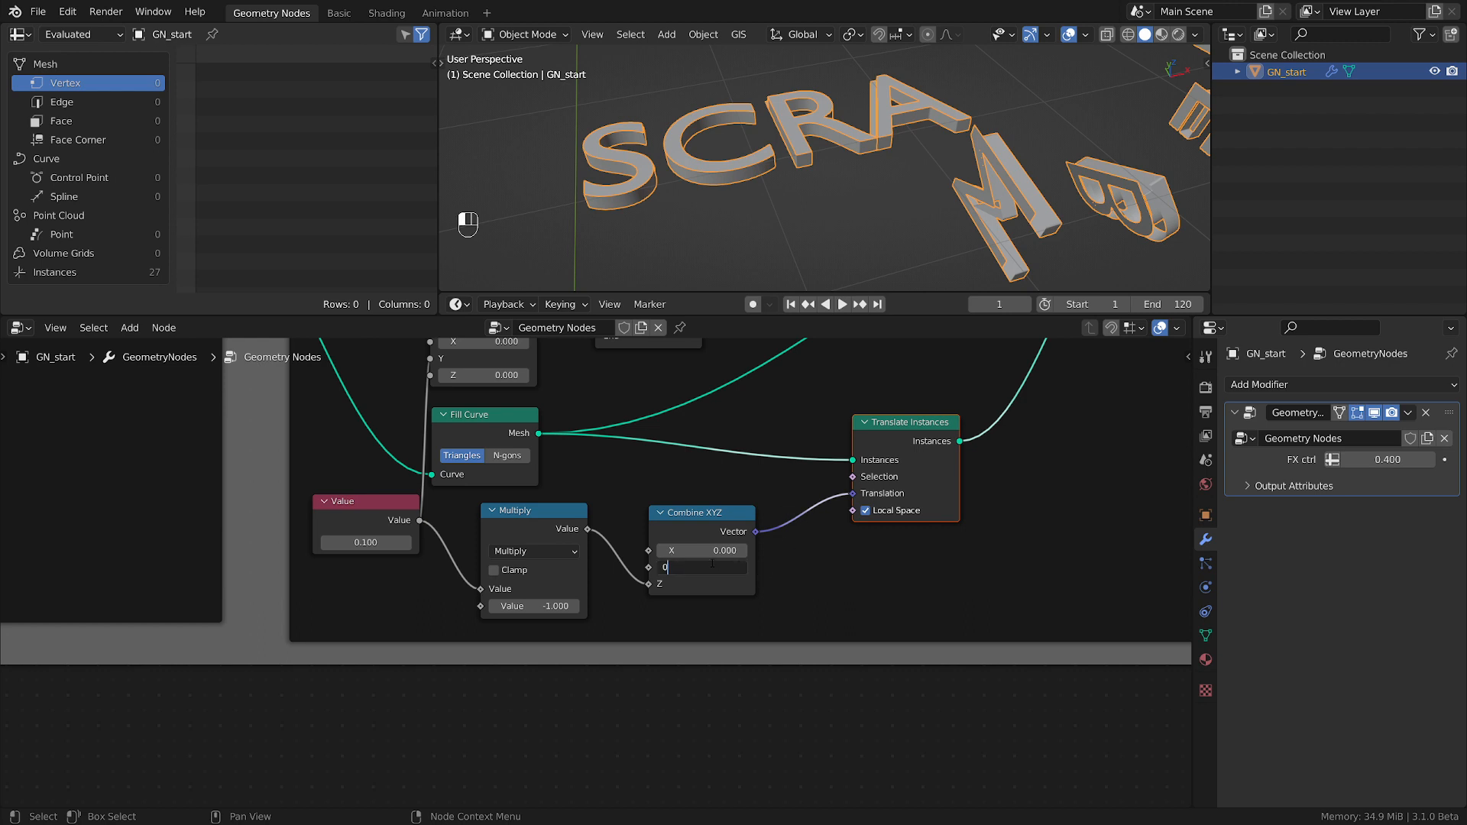
key("Return")
scroll(711, 565, "up", 2)
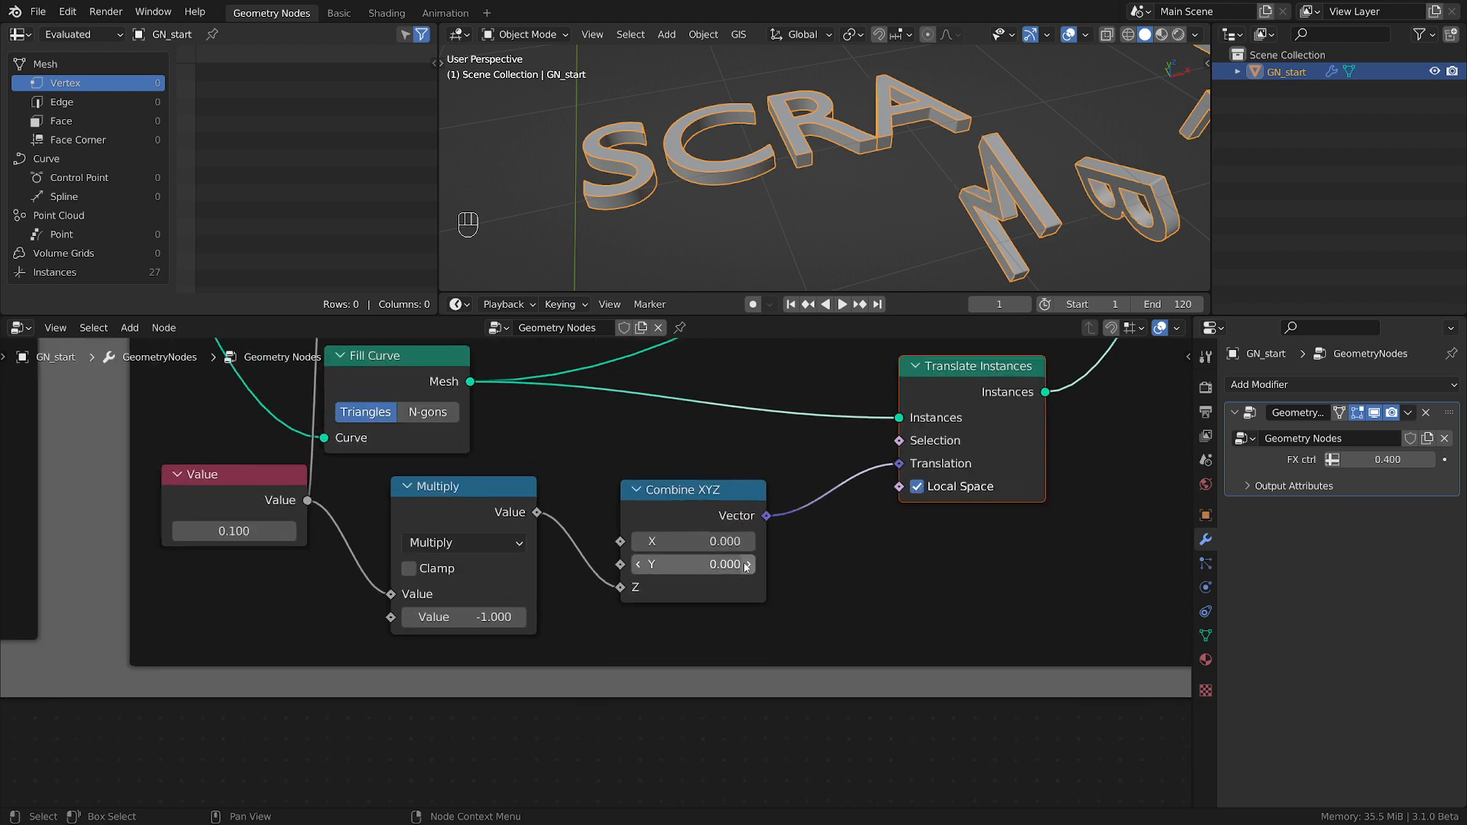
scroll(715, 538, "down", 1)
middle_click_drag(873, 175, 846, 216)
scroll(909, 167, "up", 2)
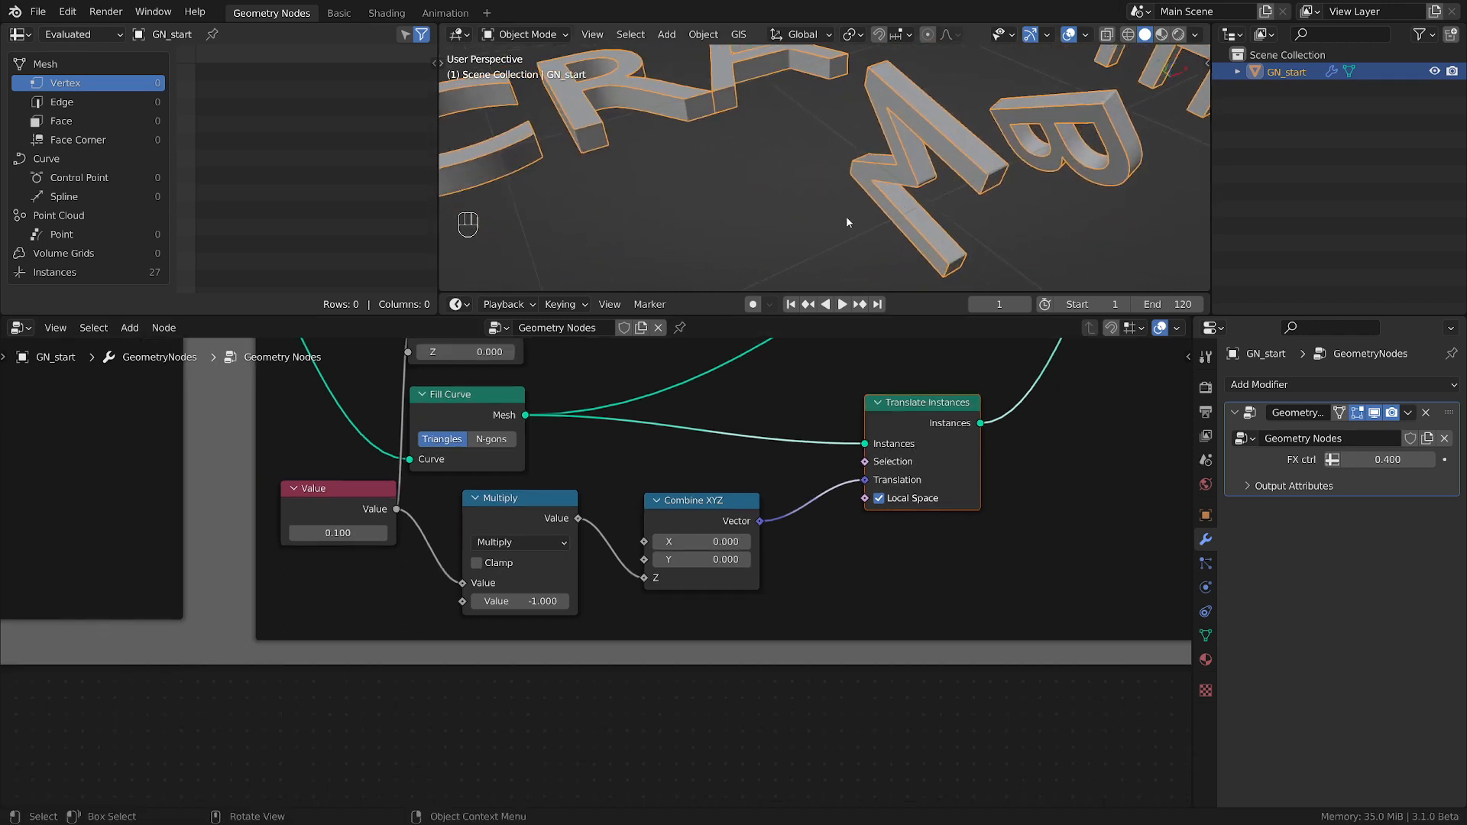
Set the FX ctrl value to 0.330 and view the whole word.
mouse_move(1388, 460)
left_mouse_down()
mouse_move(1423, 460)
mouse_move(1376, 460)
left_mouse_up()
scroll(942, 157, "down", 2)
scroll(942, 159, "down", 2)
middle_click_drag(941, 159, 883, 222, "shift")
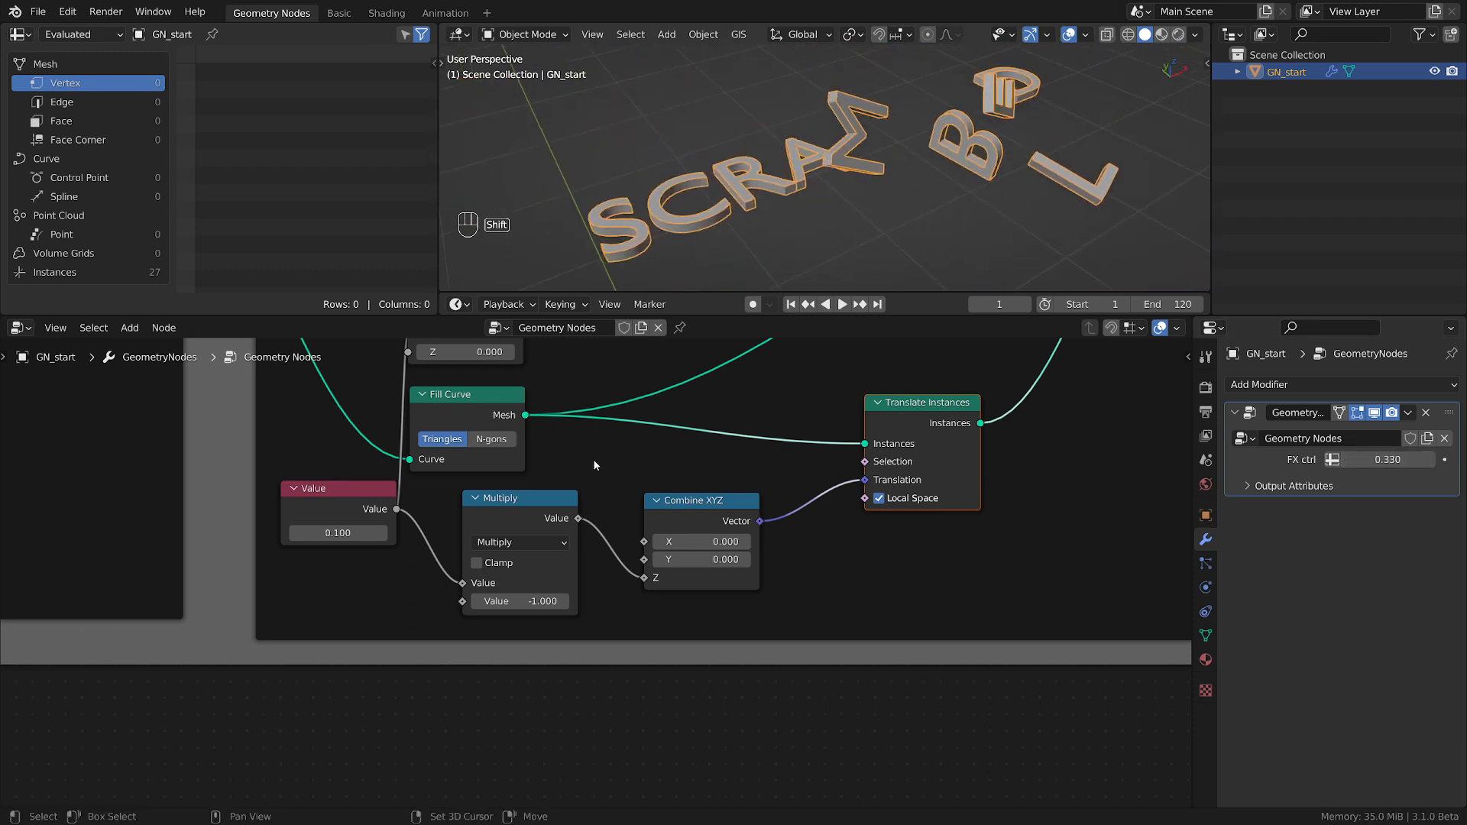
Move the Multiply and Translate Instances nodes slightly down to tidy the cap branch.
left_click_drag(538, 482, 538, 532)
left_click(535, 521)
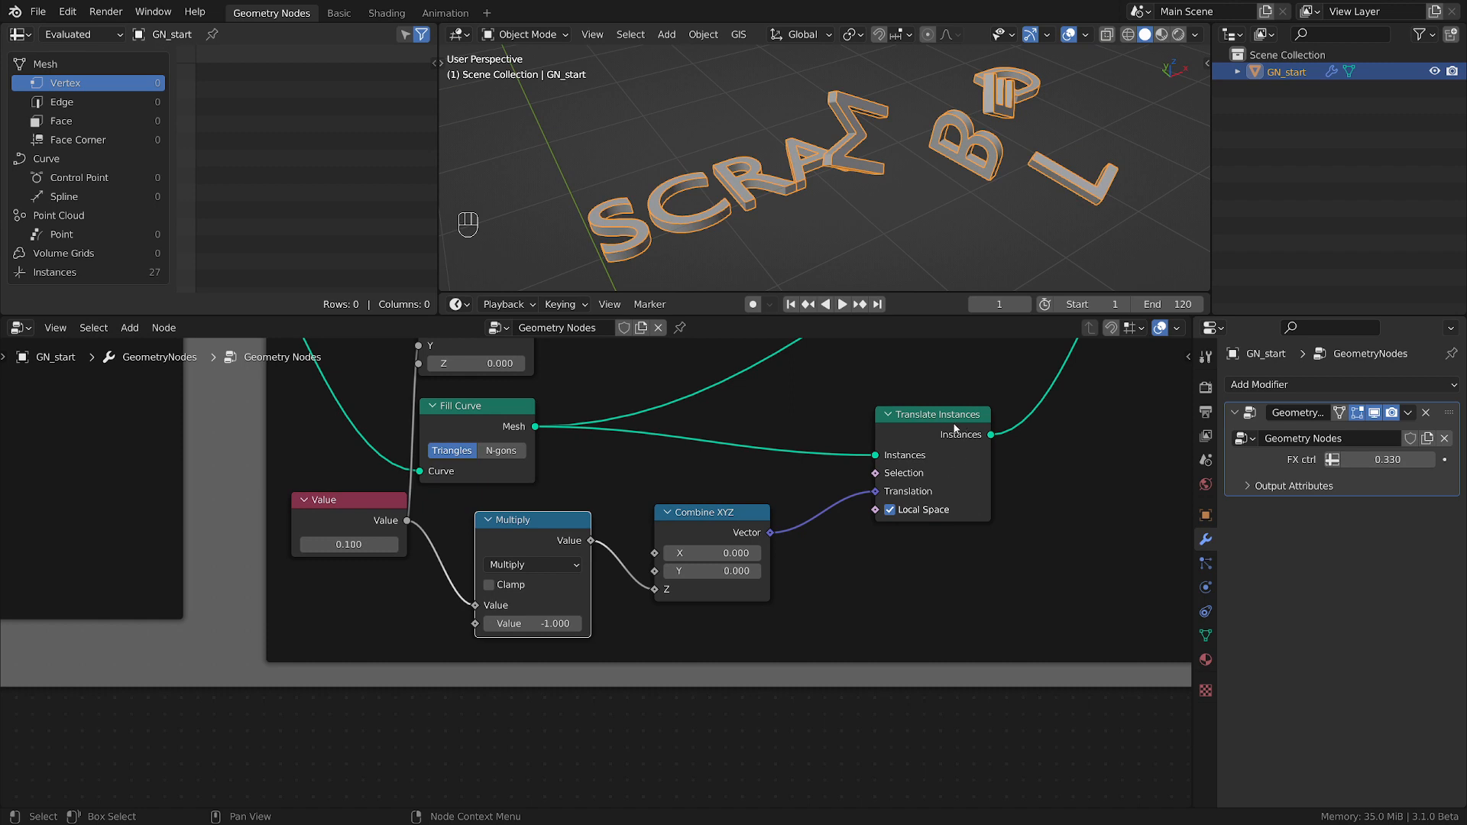
left_click_drag(962, 413, 965, 429)
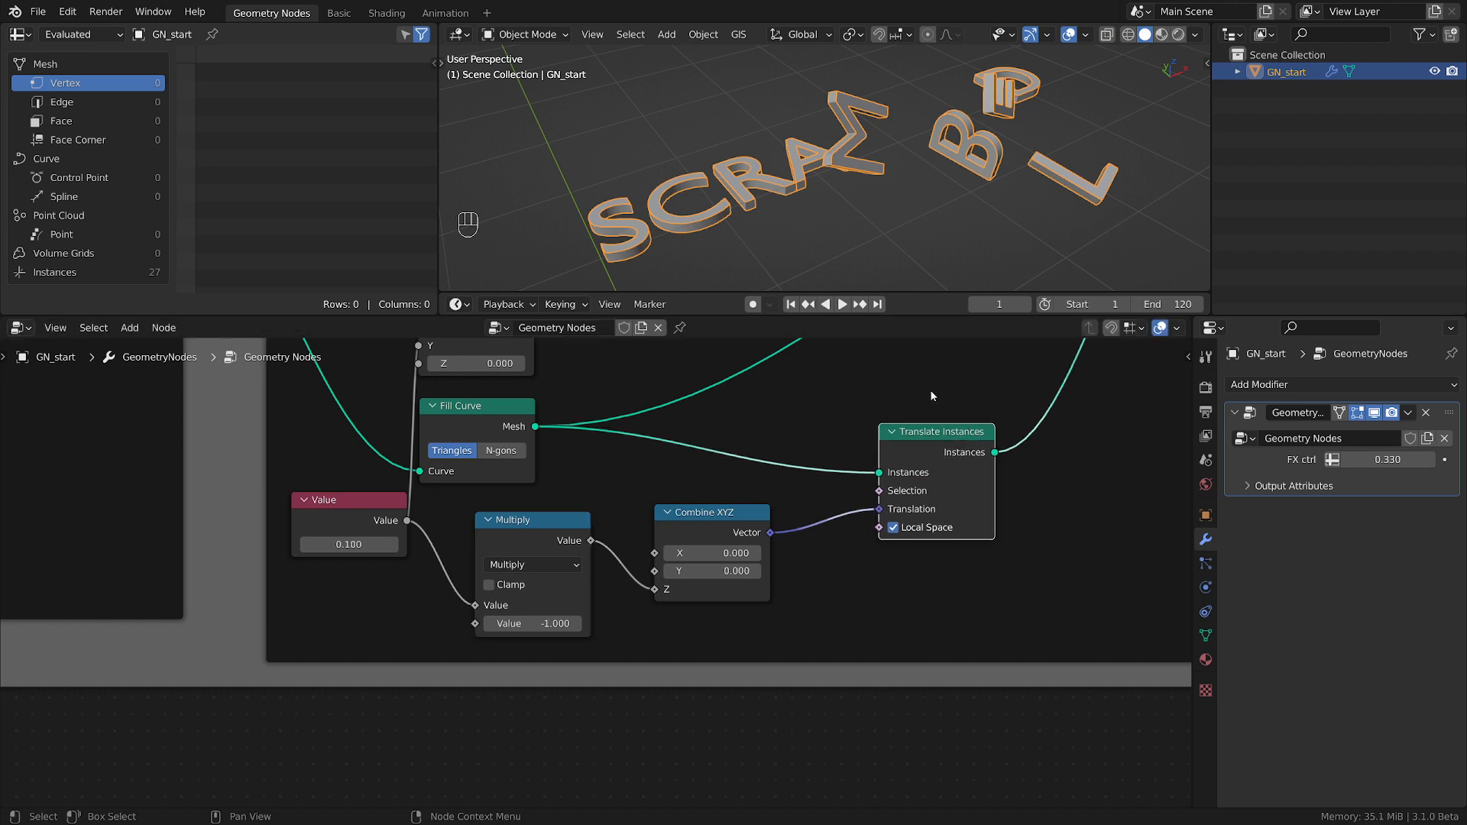
Turn Local Space off and back on in the Translate Instances node to compare how the caps follow the rotated letters.
left_click(894, 528)
scroll(740, 190, "up", 5)
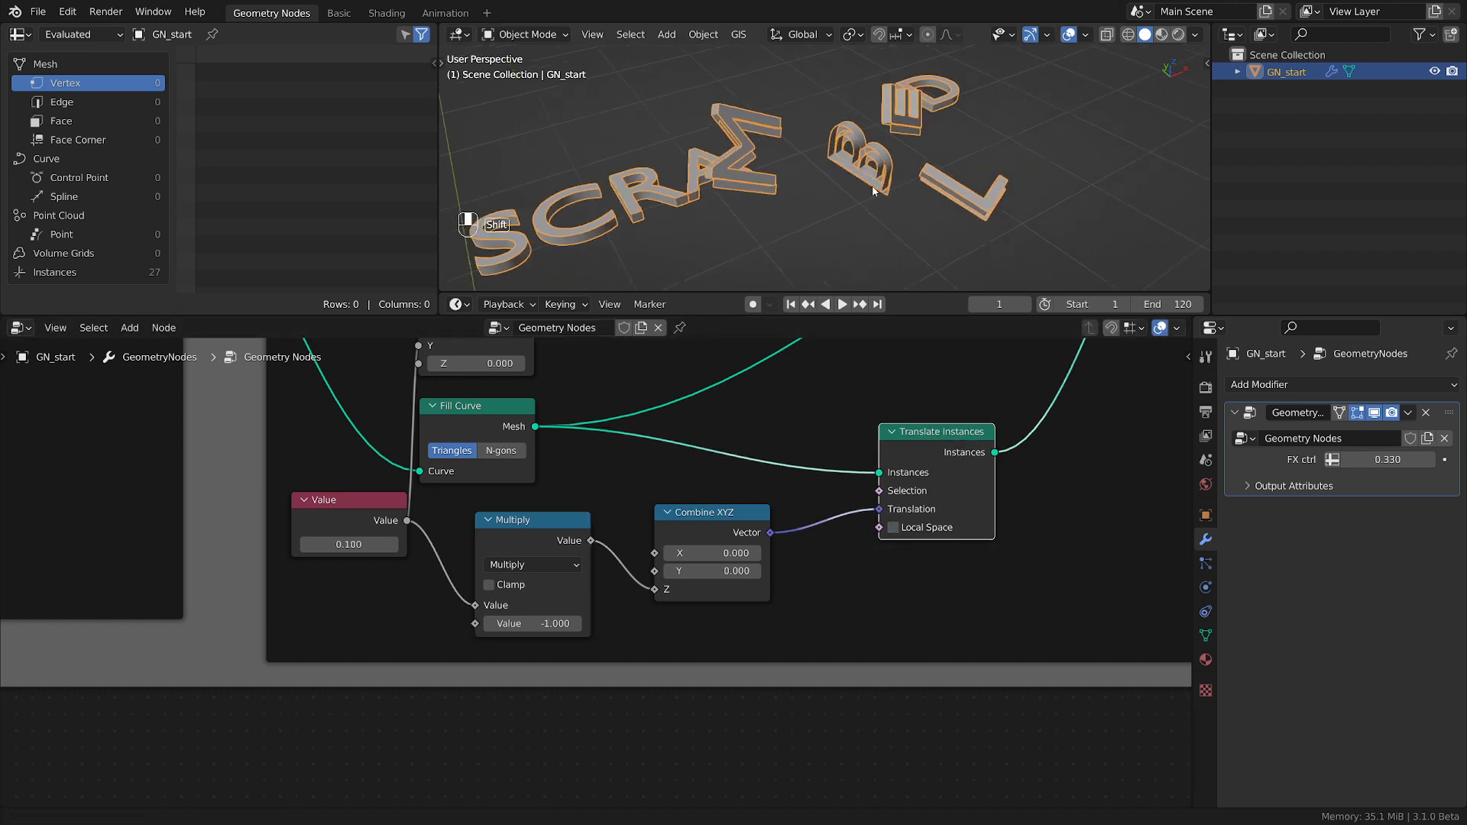
left_click(893, 527)
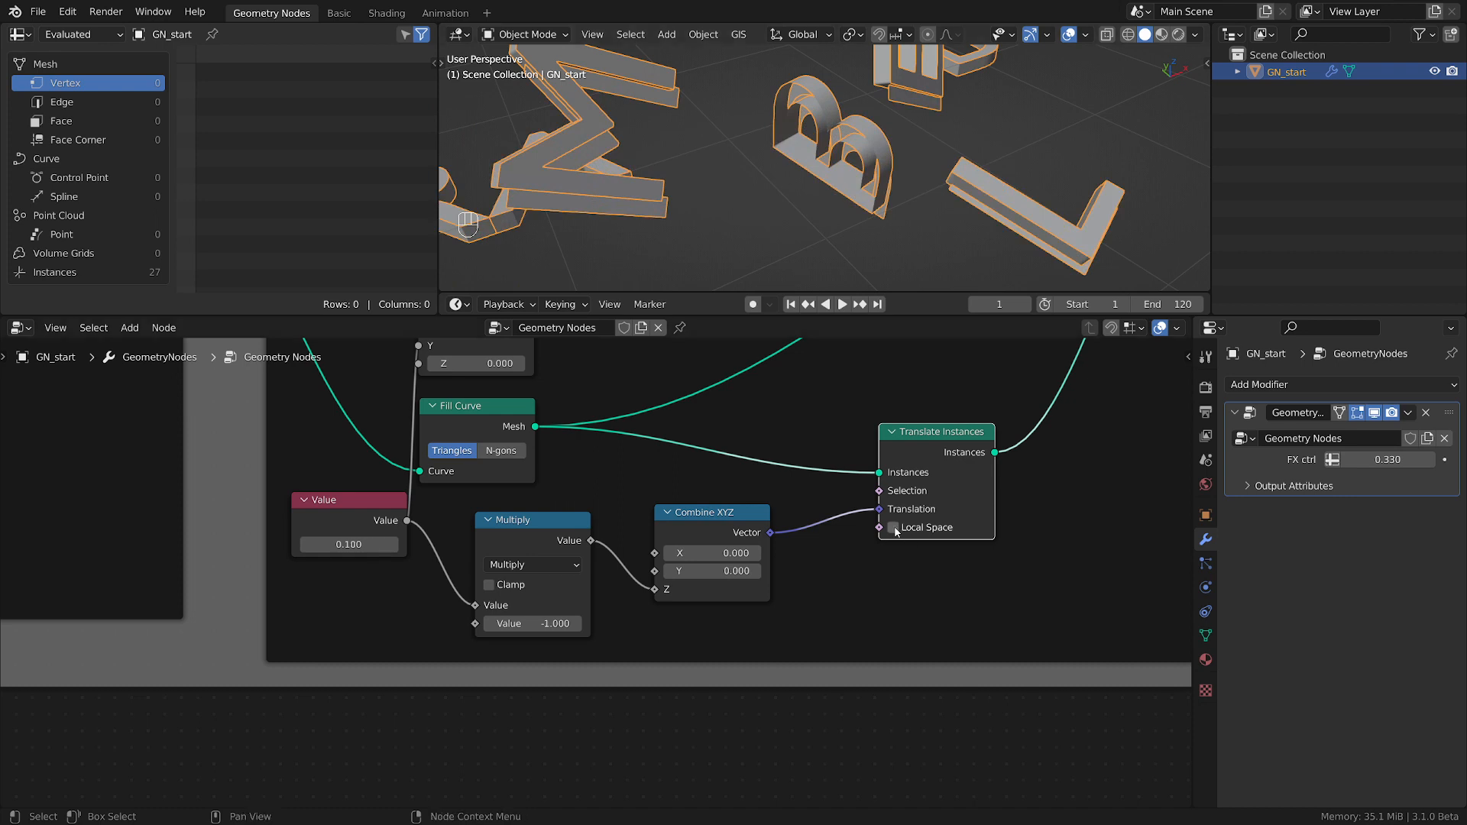
scroll(776, 185, "down", 3)
scroll(776, 185, "down", 4)
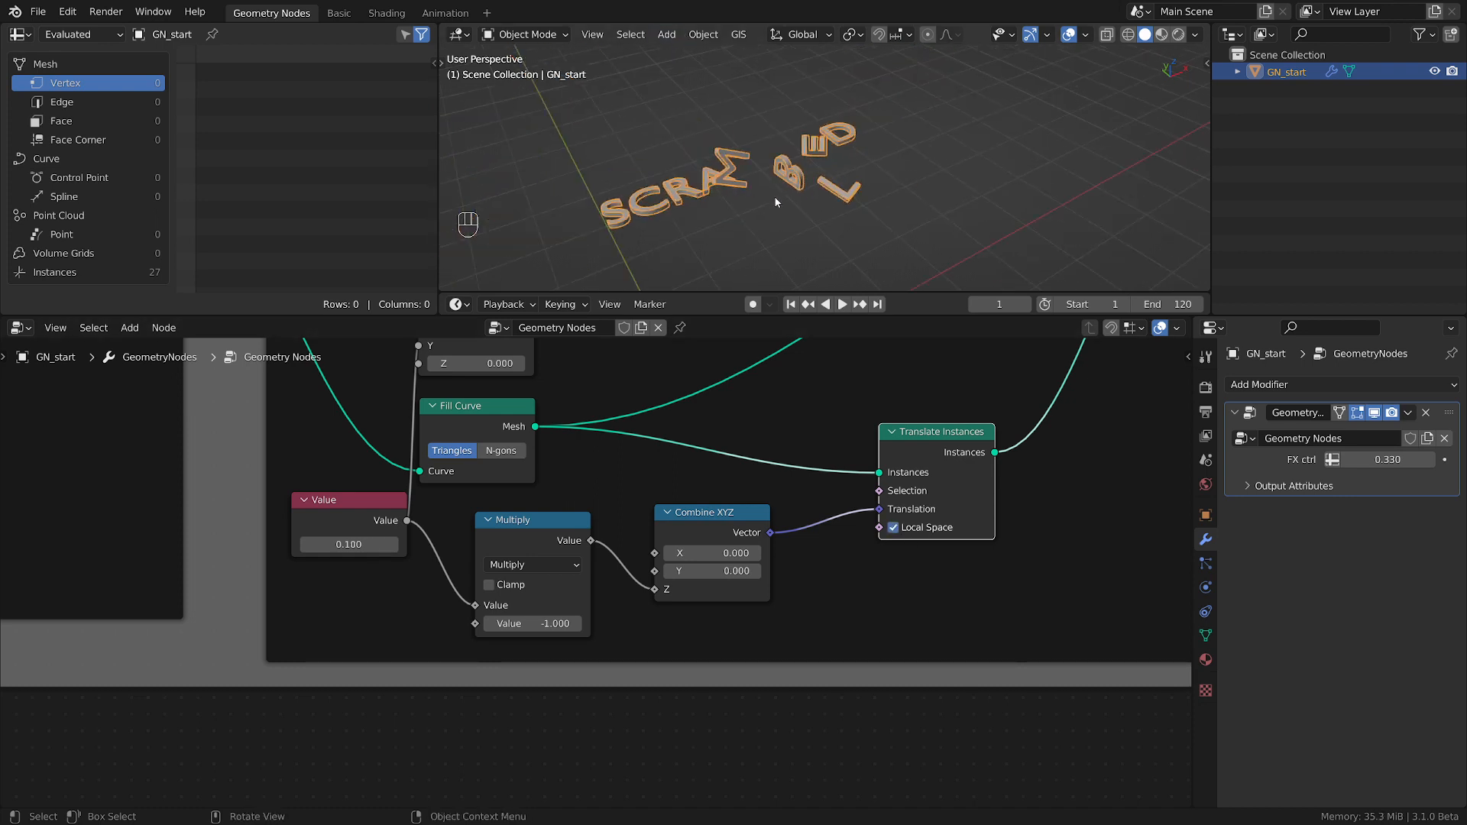
scroll(642, 240, "up", 5)
middle_click_drag(642, 240, 752, 212, "shift")
scroll(752, 212, "up", 6)
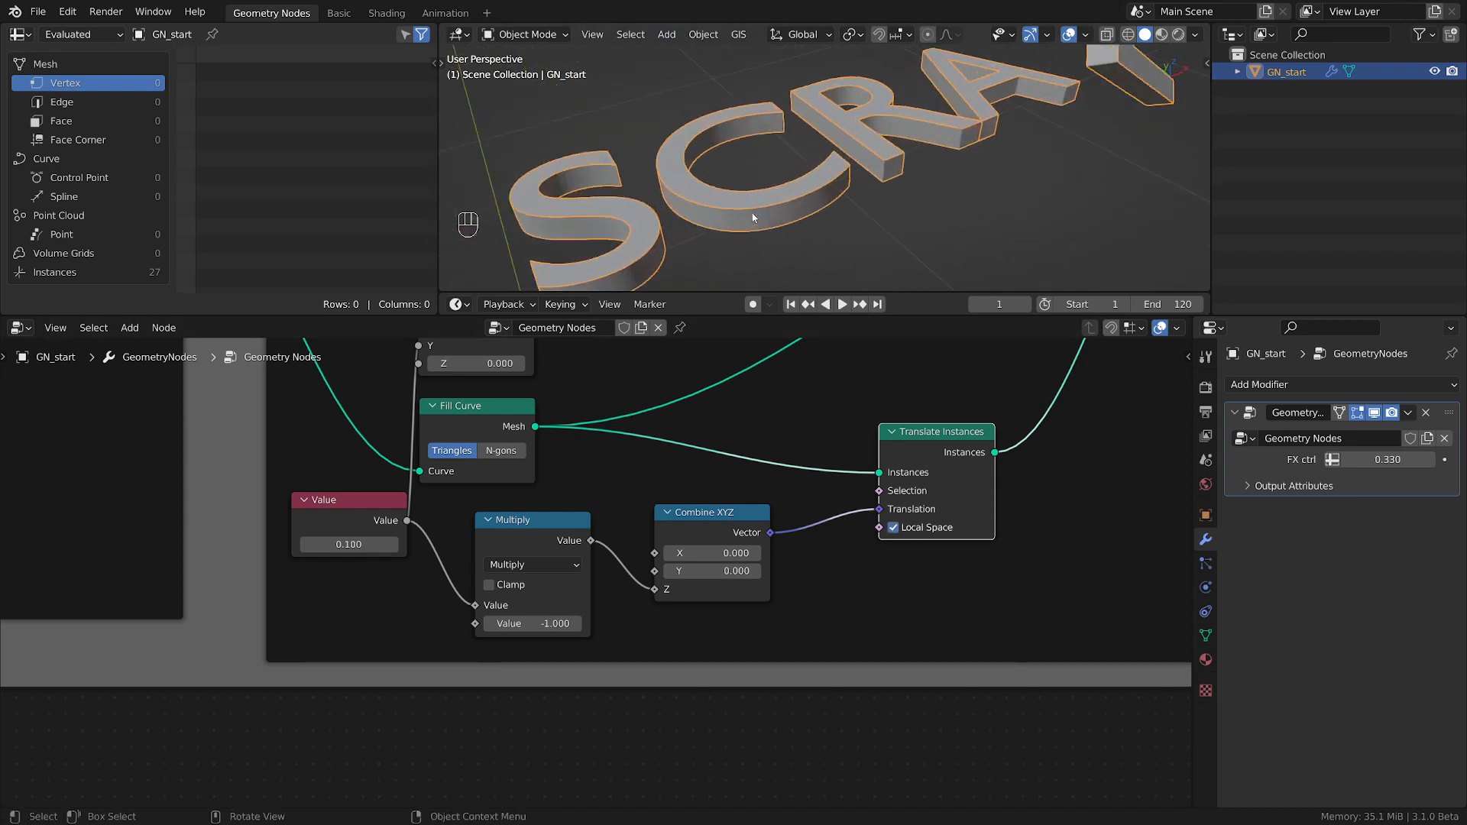
scroll(753, 212, "down", 4)
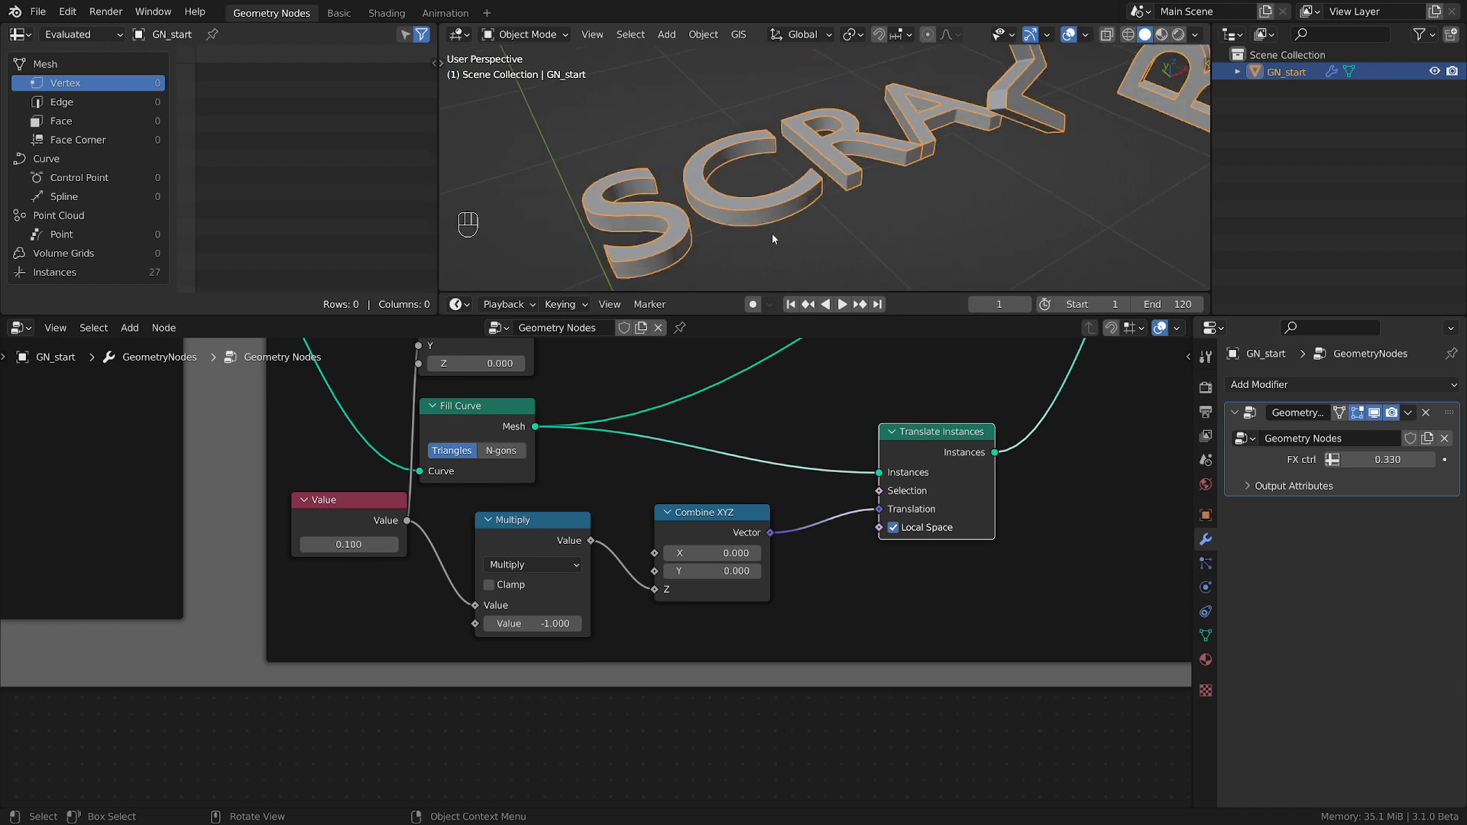
Review the full node tree, from String to Curves through the scatter frame to the side and cap frame.
scroll(860, 519, "down", 5)
middle_click_drag(860, 519, 577, 615)
scroll(745, 569, "down", 2)
left_click_drag(976, 499, 919, 495)
scroll(918, 505, "up", 2)
middle_click_drag(139, 513, 544, 474)
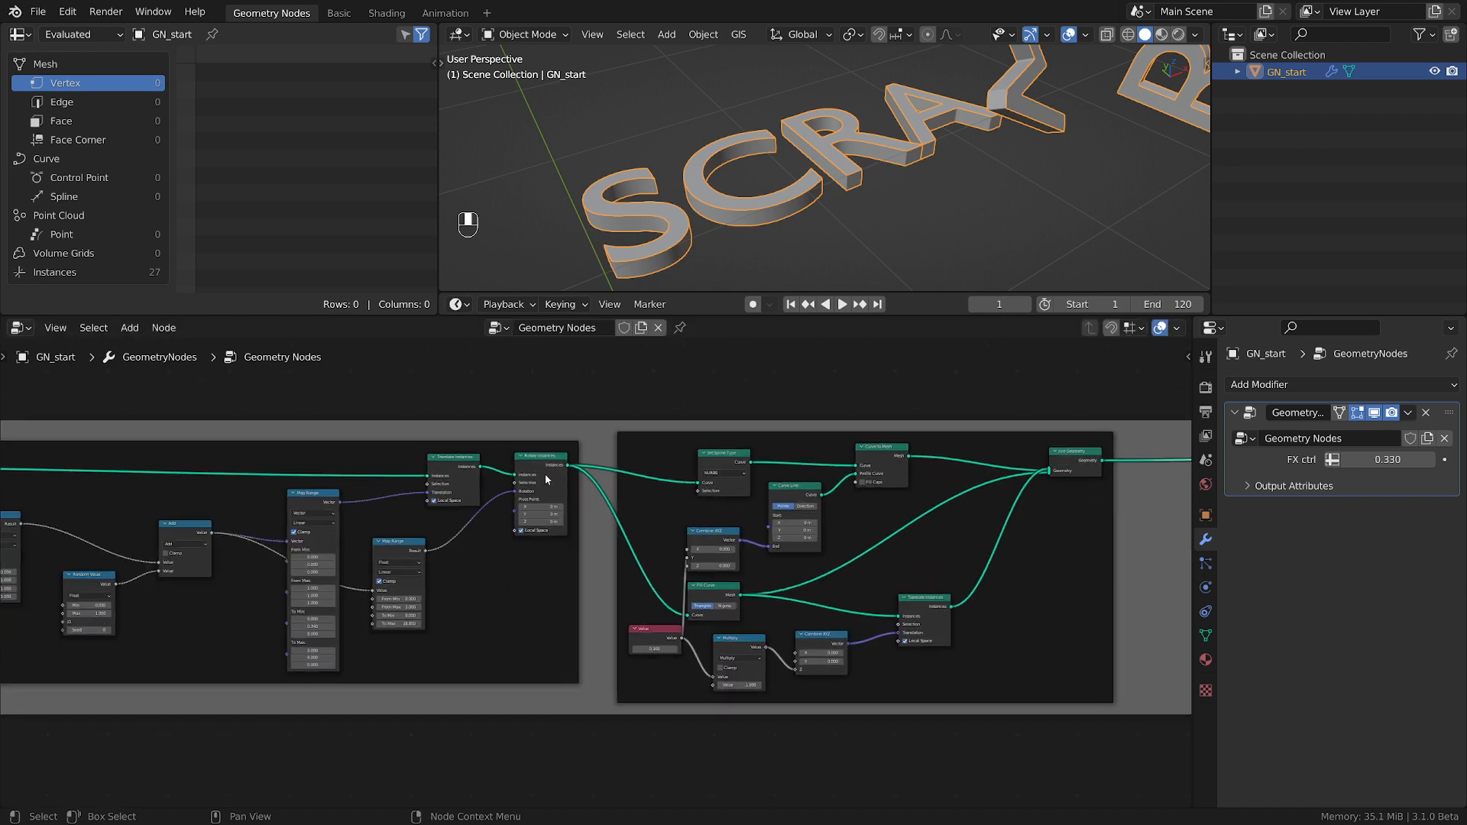
scroll(489, 476, "down", 3)
middle_click_drag(210, 461, 640, 471)
scroll(561, 487, "up", 4)
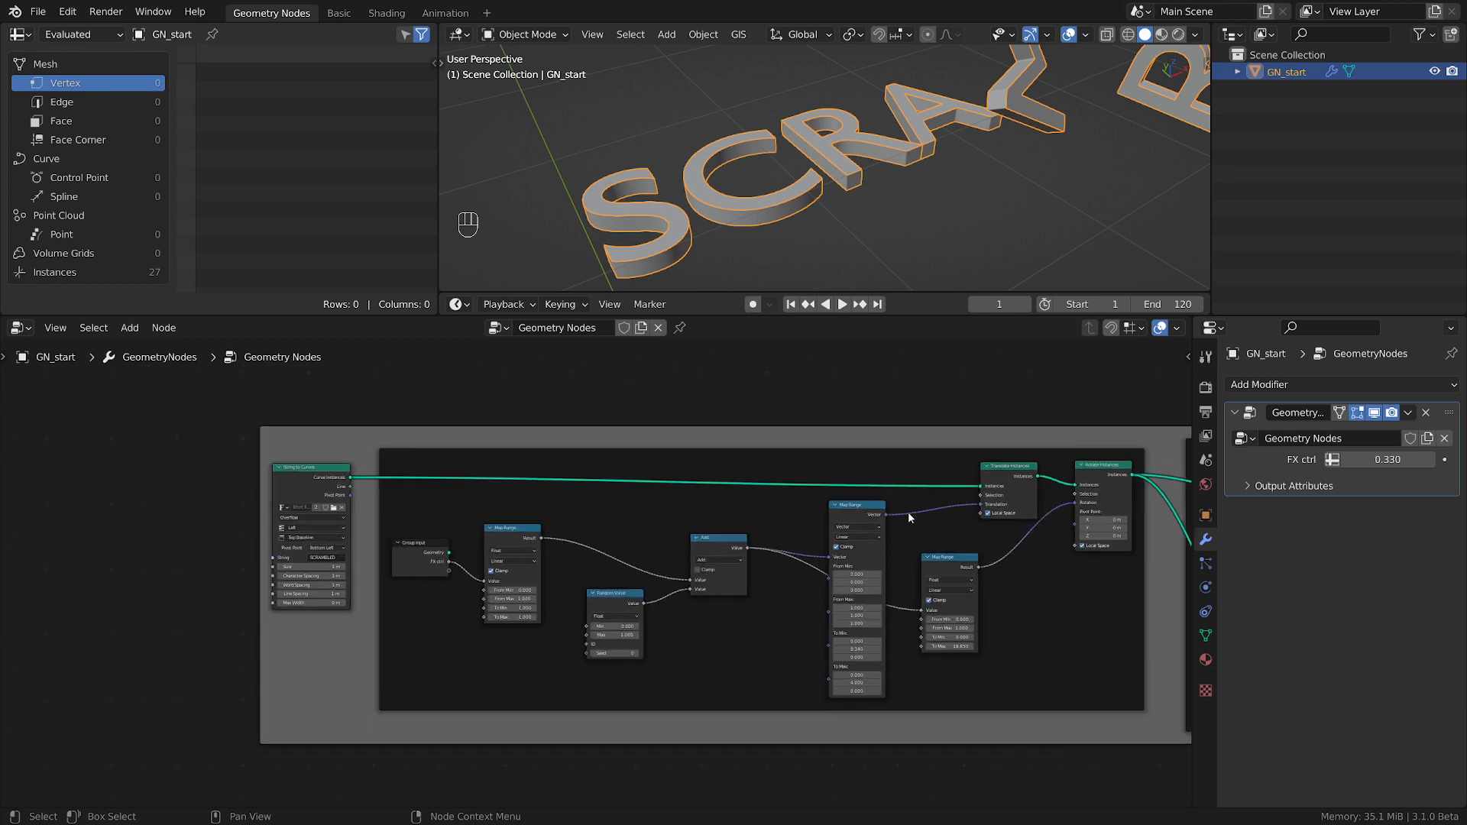
Move the Group Output node farther from Join Geometry to leave more space between them.
middle_click_drag(908, 511, 351, 537)
middle_click_drag(1045, 516, 450, 524)
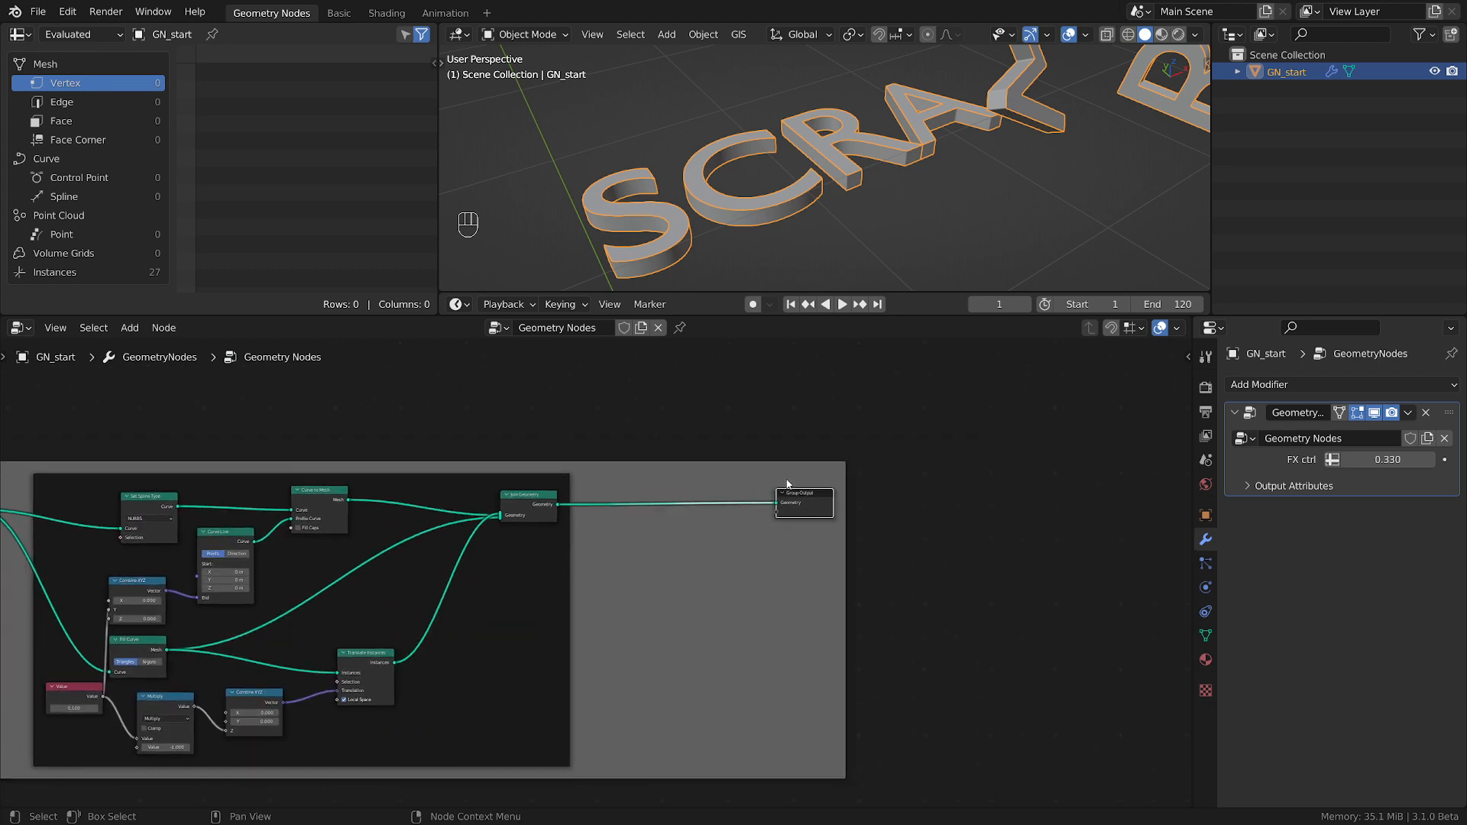
left_click_drag(816, 501, 874, 500)
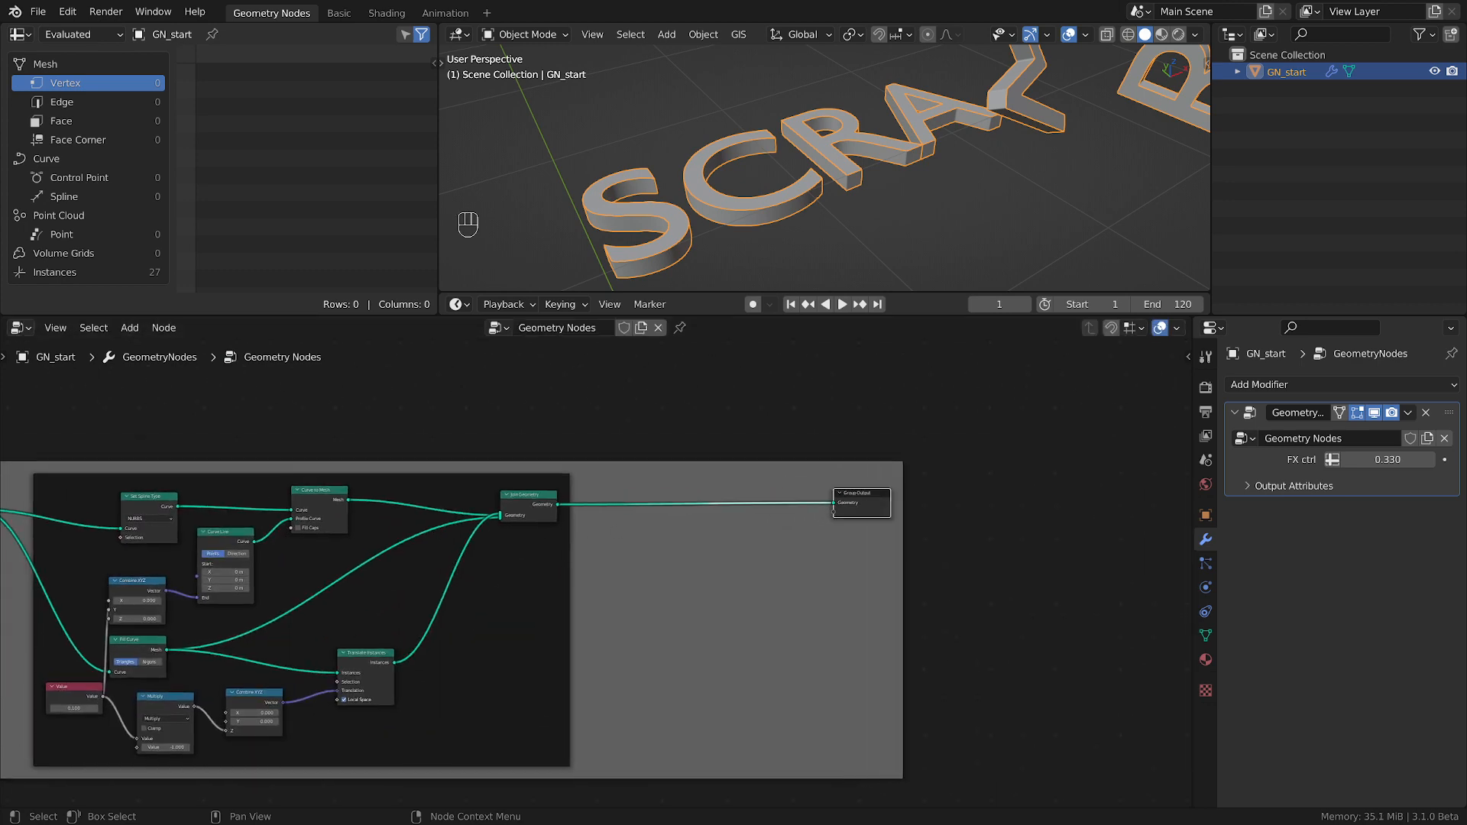
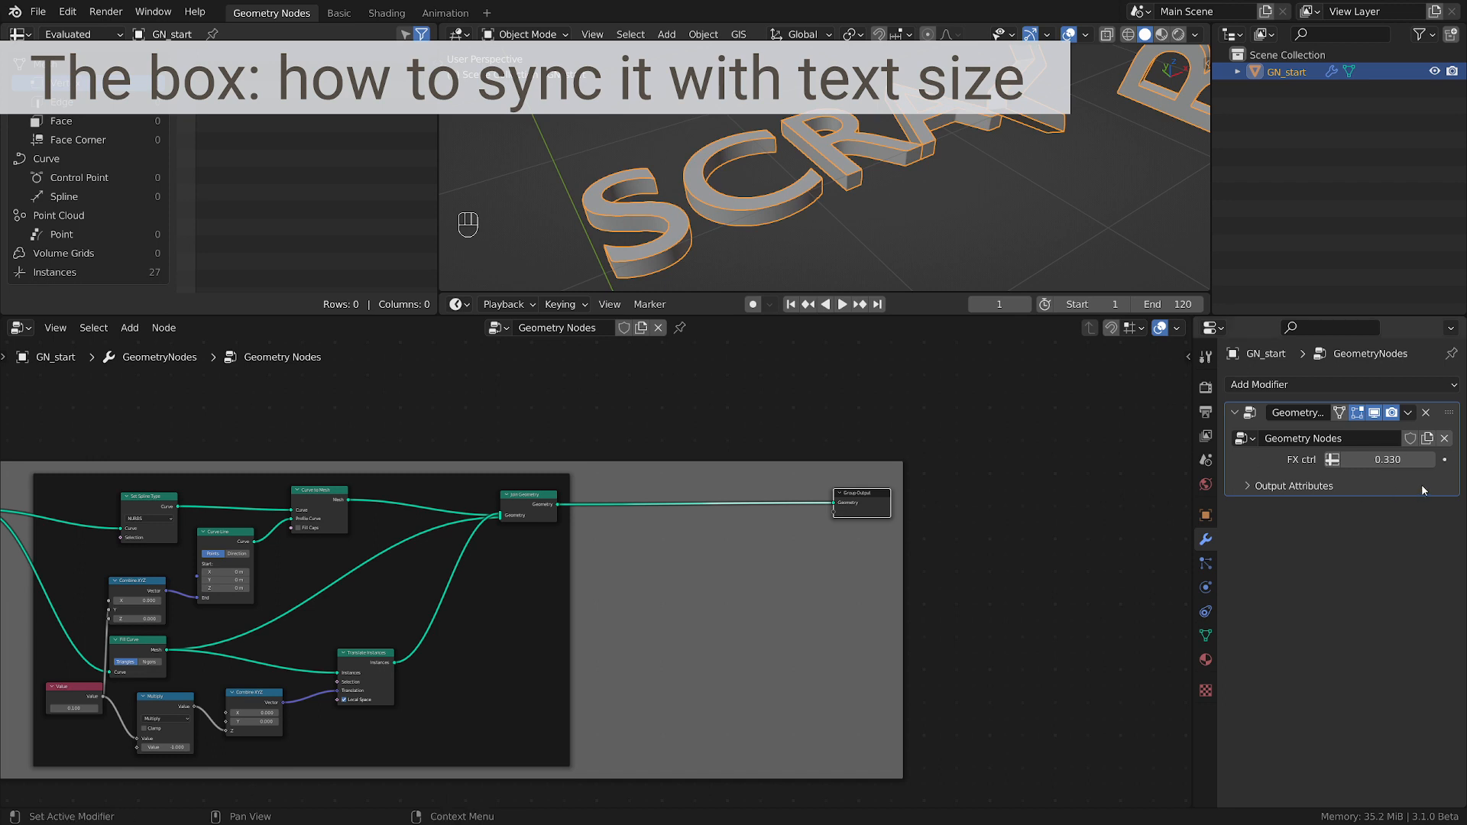
Set FX ctrl to 1.000 and frame the straightened SCRAMBLED text in an orthographic top view.
left_click_drag(1405, 459, 1399, 459)
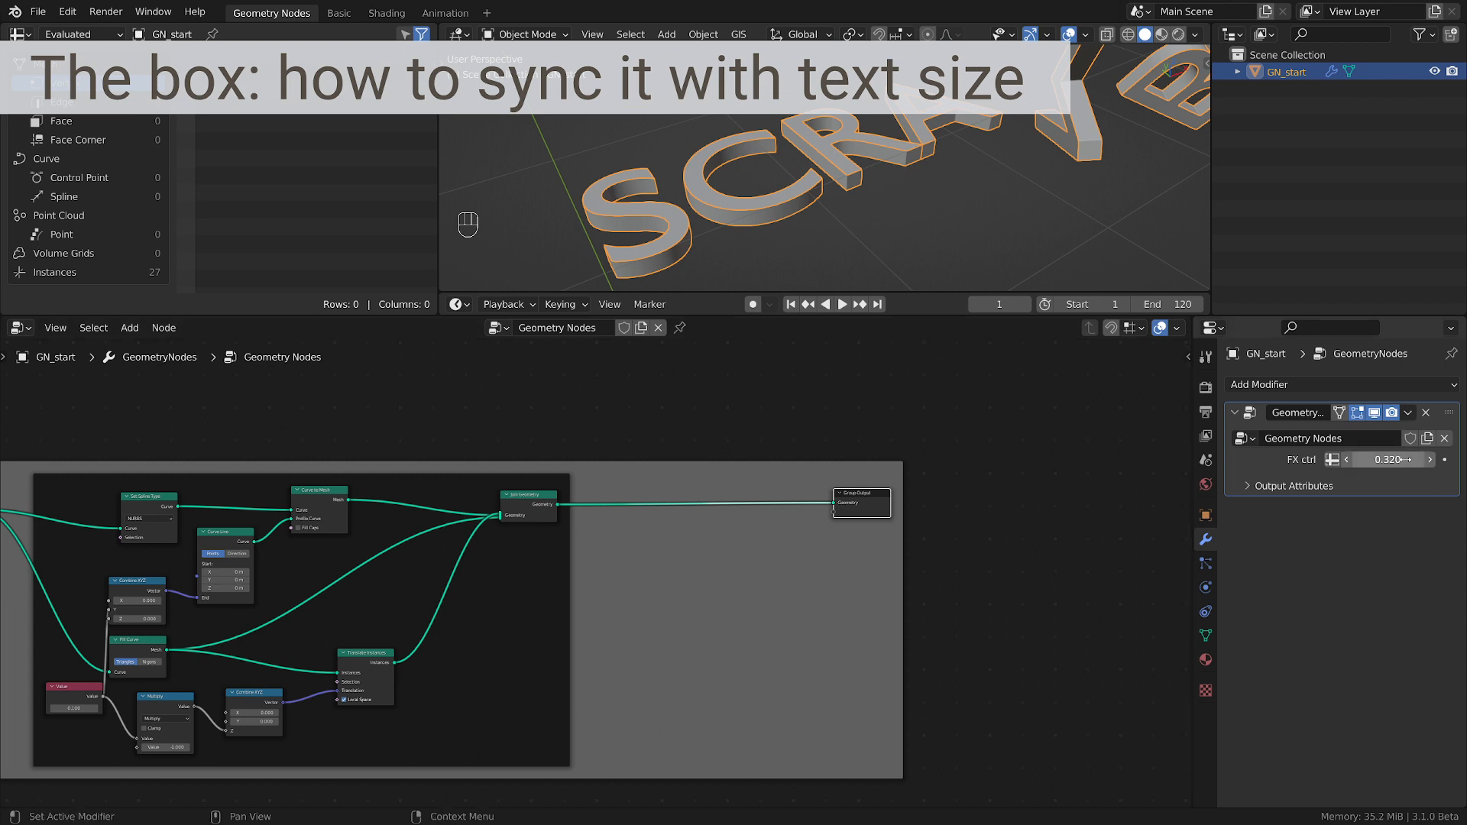
key("BackSpace")
key("grave")
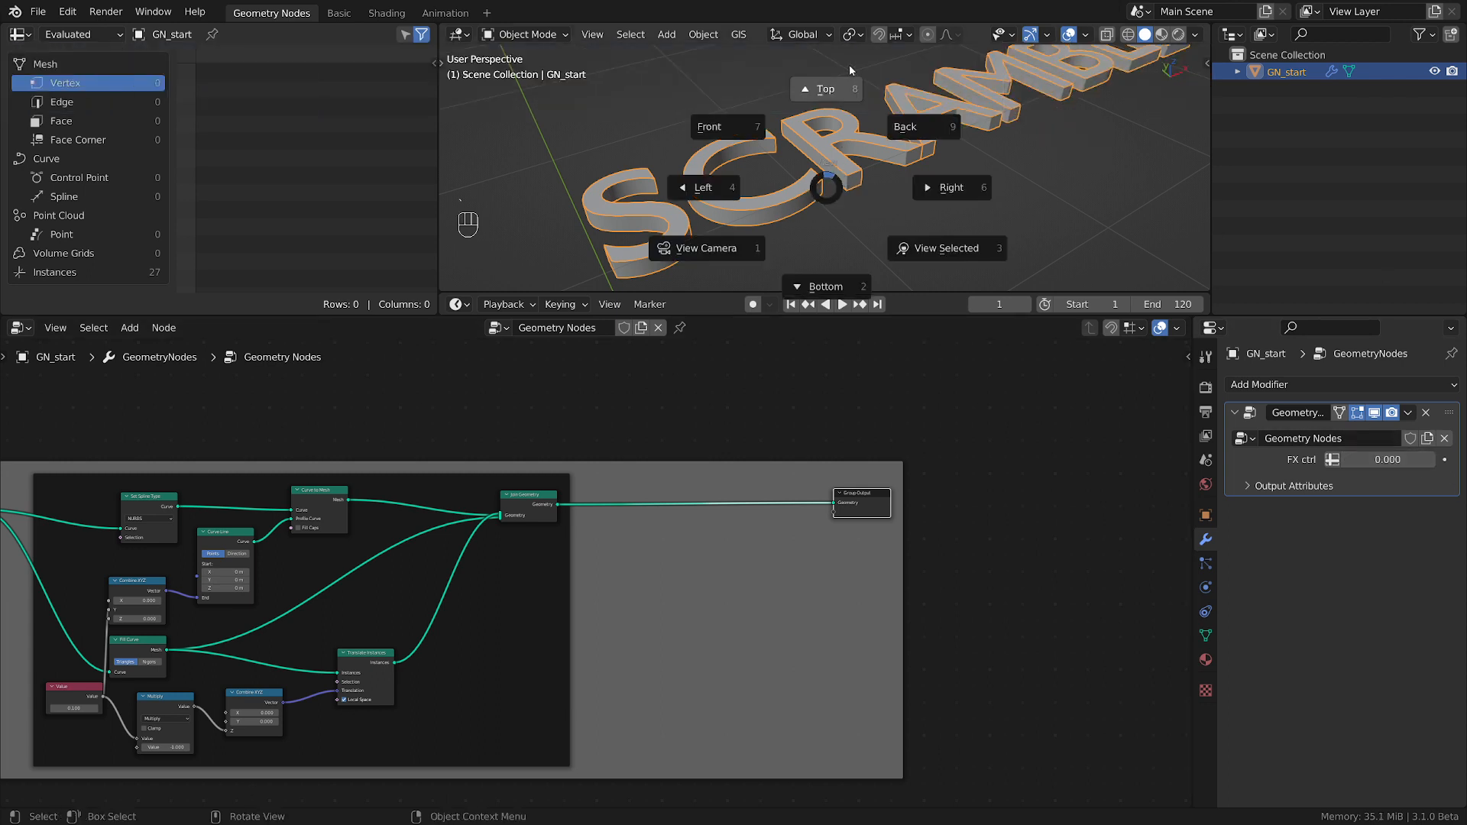
left_click(850, 64)
middle_click_drag(833, 69, 849, 232, "shift")
left_click_drag(1375, 460, 1382, 459)
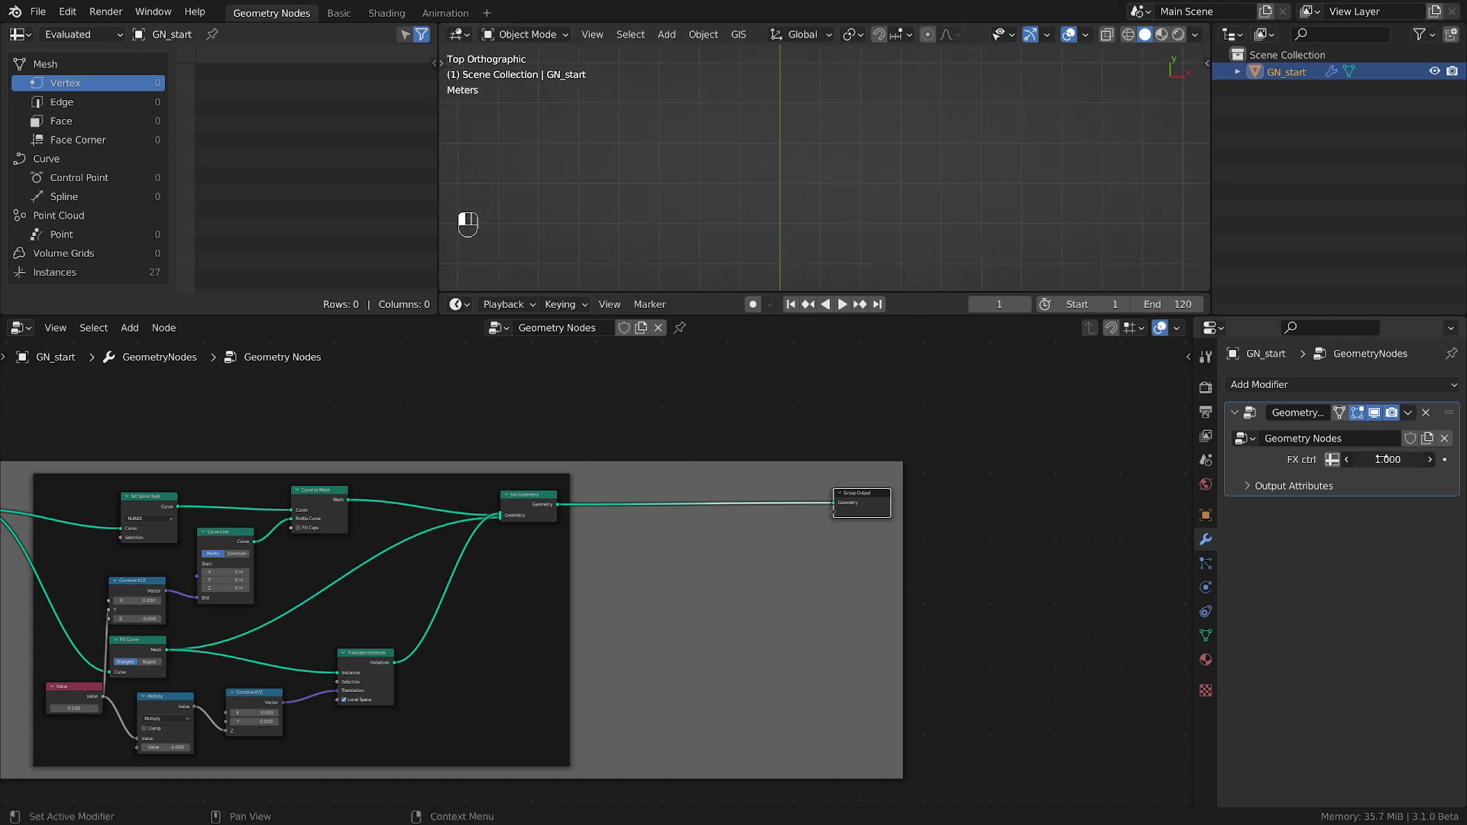
middle_click_drag(945, 234, 920, 113, "shift")
scroll(764, 170, "up", 3)
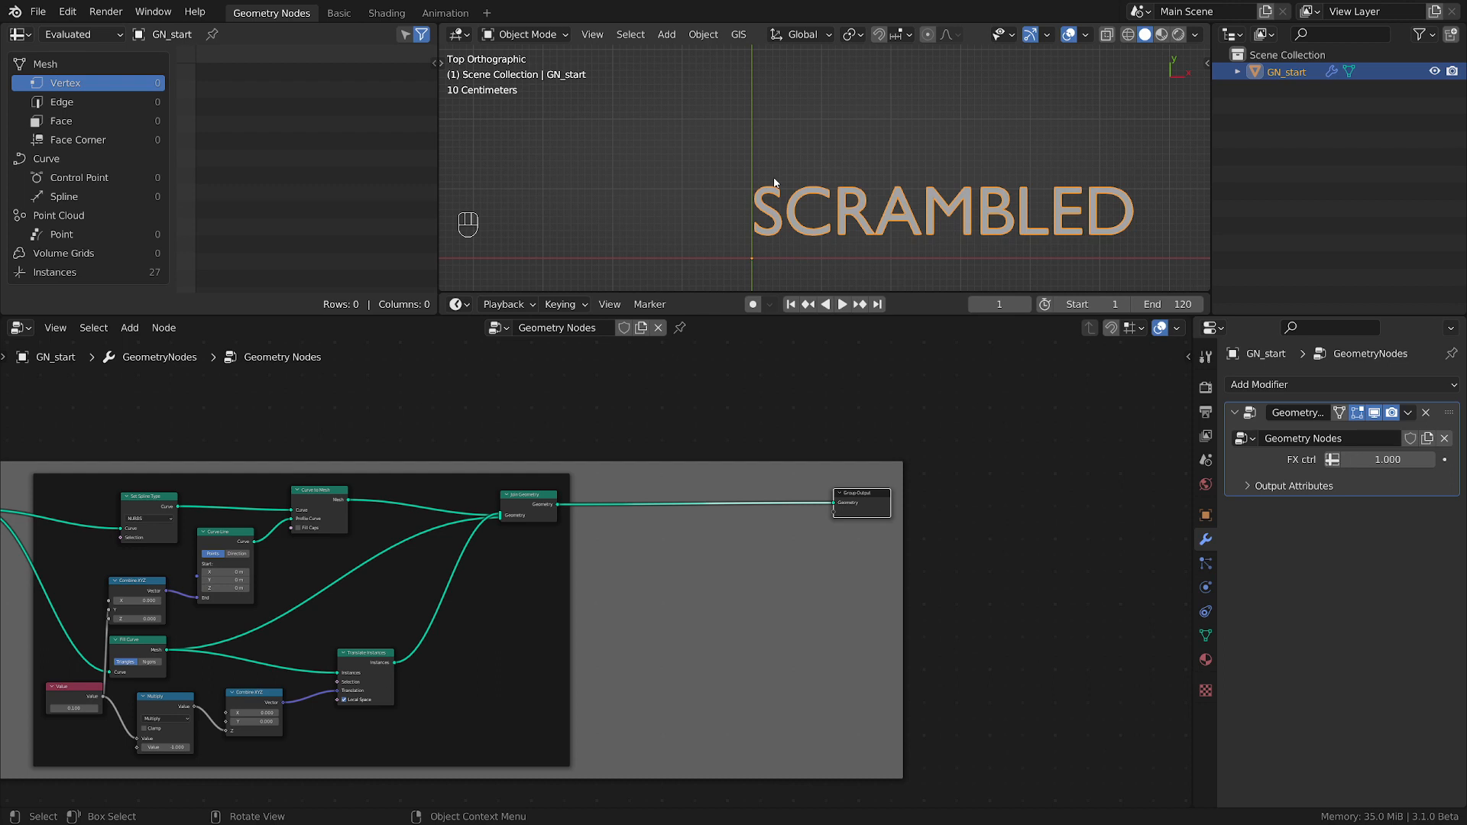
Sketch an annotation box around the SCRAMBLED text with width and height arrows, and remove the marks.
mouse_move(742, 152)
left_mouse_down()
mouse_move(743, 205)
mouse_move(1031, 269)
mouse_move(1180, 229)
mouse_move(940, 137)
mouse_move(726, 145)
left_mouse_up()
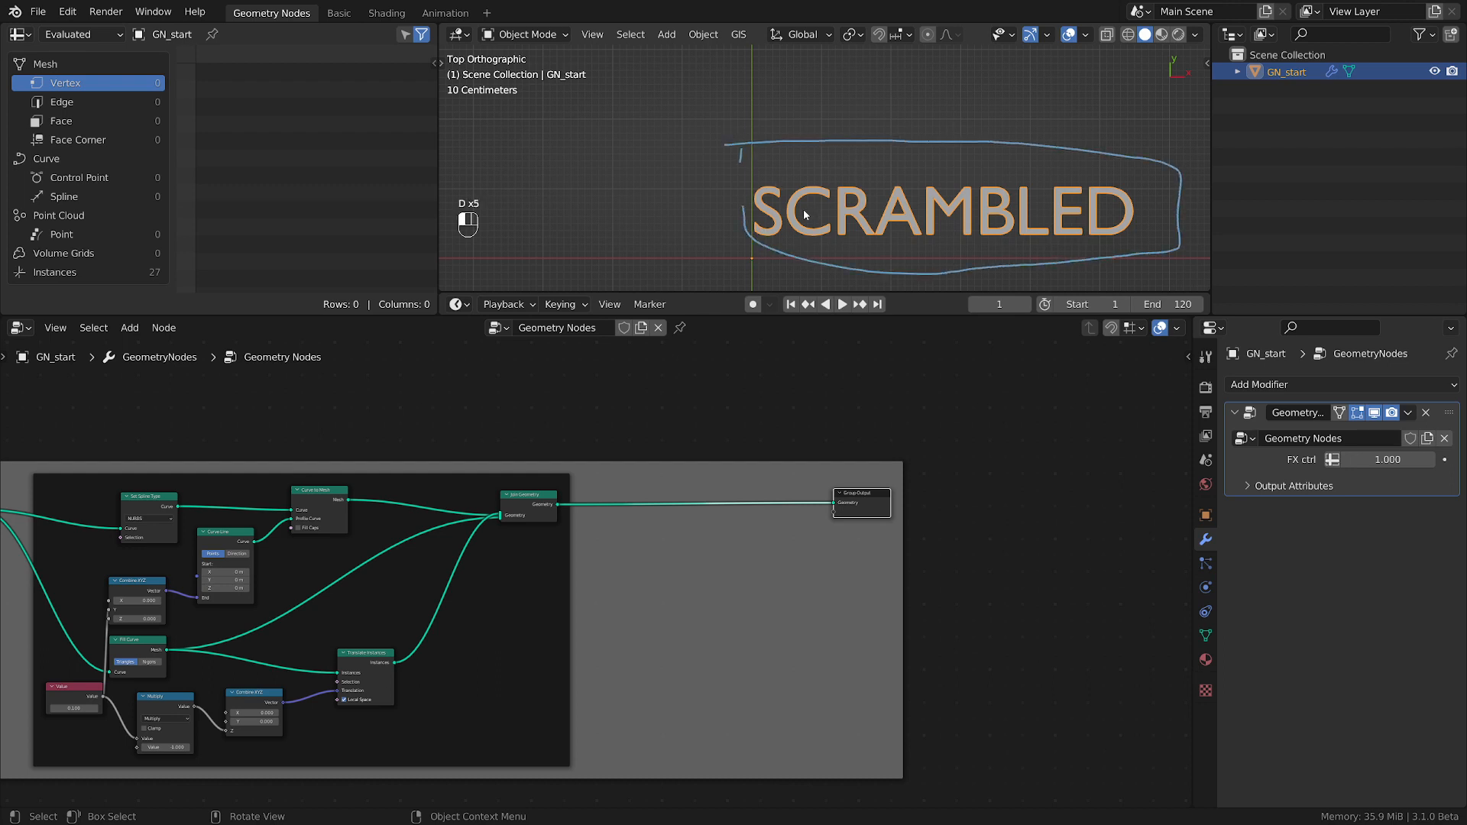
left_click_drag(684, 224, 1249, 232)
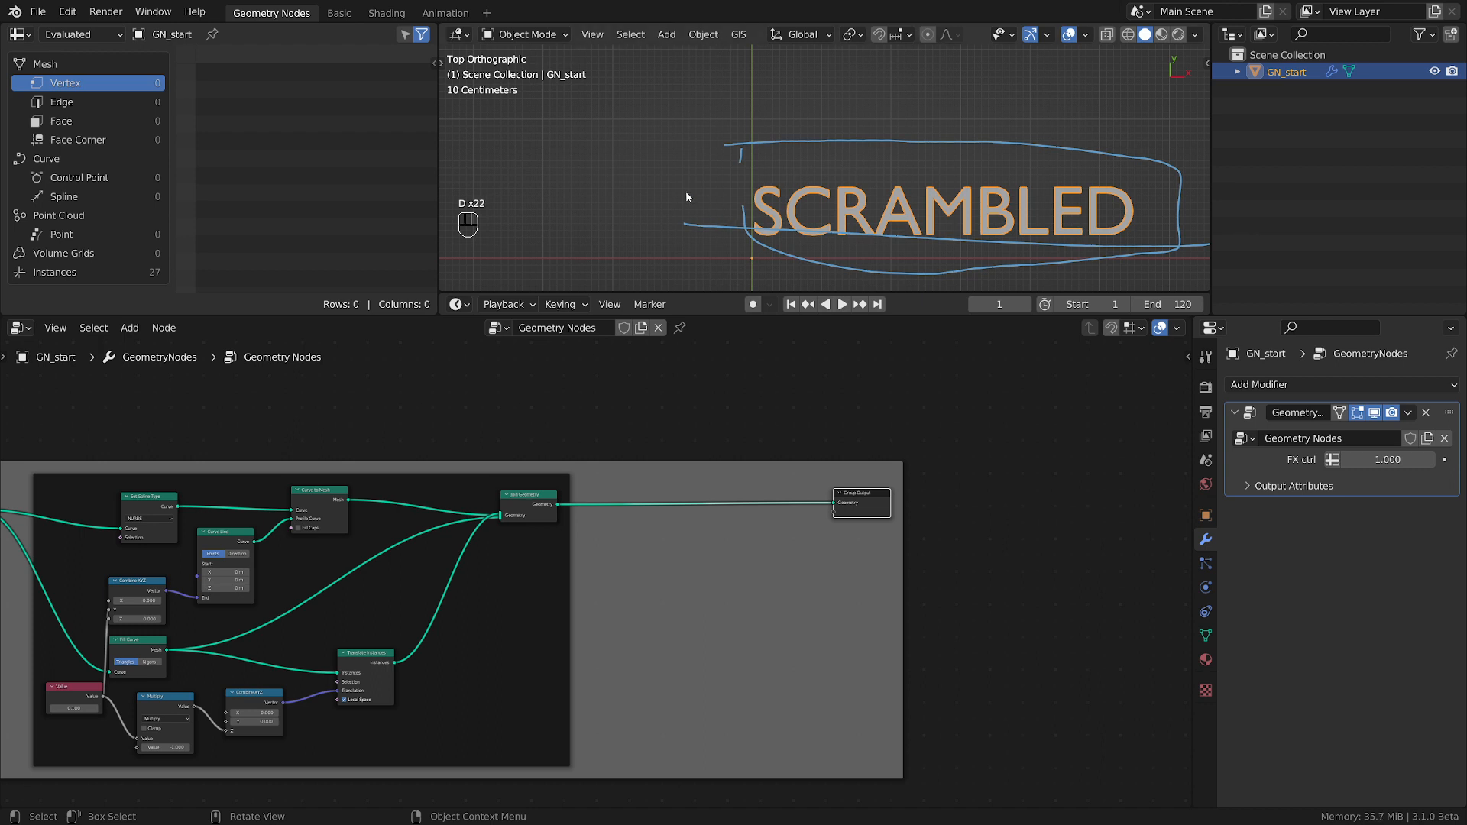
left_click_drag(718, 164, 727, 253)
left_click_drag(725, 135, 694, 173)
scroll(726, 187, "down", 4)
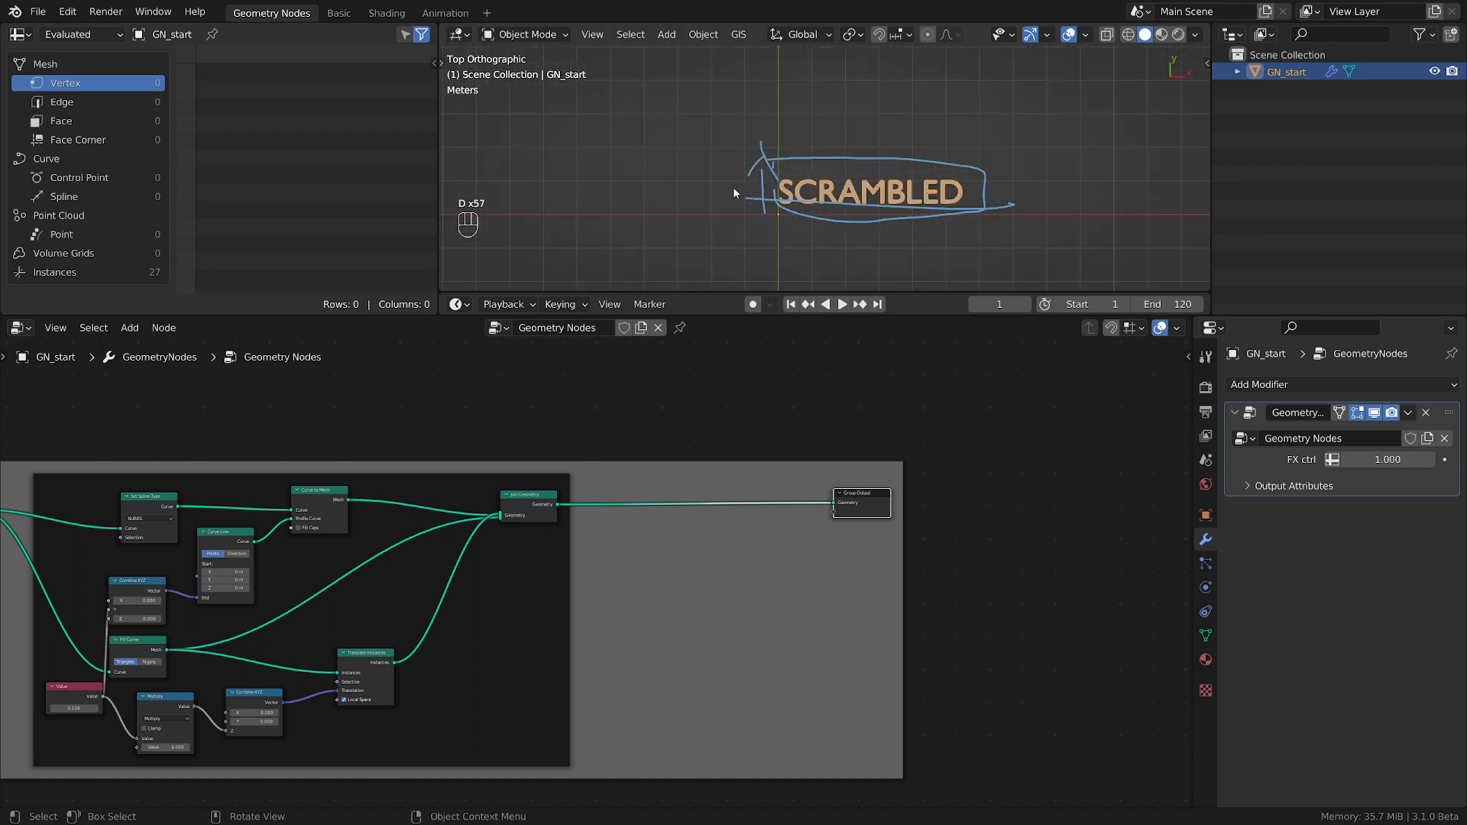
mouse_move(753, 183)
right_mouse_down()
mouse_move(865, 170)
mouse_move(1064, 210)
right_mouse_up()
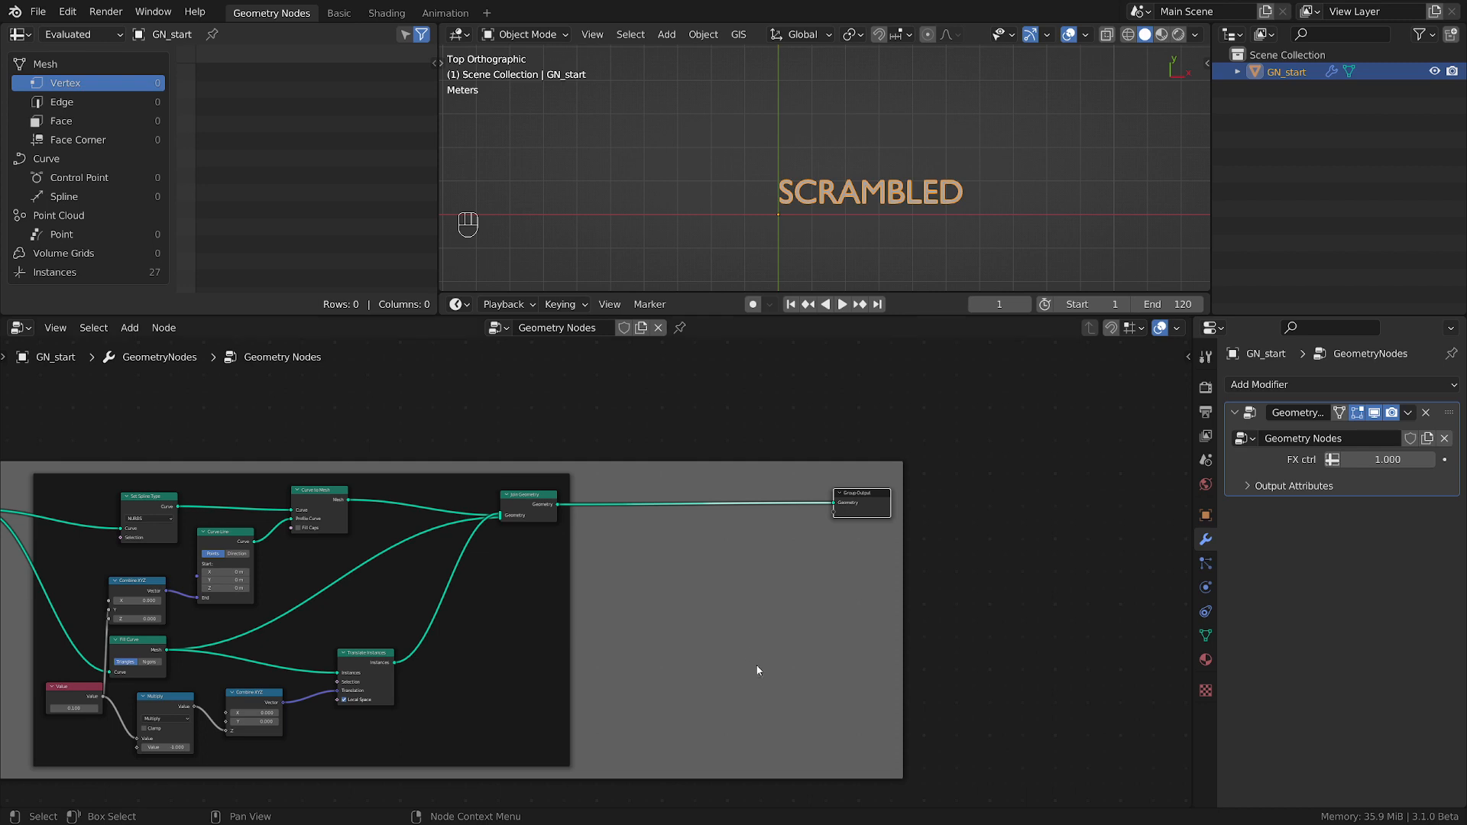
Move the Group Output node farther from the side and cap frame.
scroll(756, 668, "down", 3)
middle_click_drag(802, 648, 815, 641)
scroll(815, 568, "up", 4)
left_click_drag(888, 516, 1052, 517)
middle_click_drag(829, 600, 861, 532)
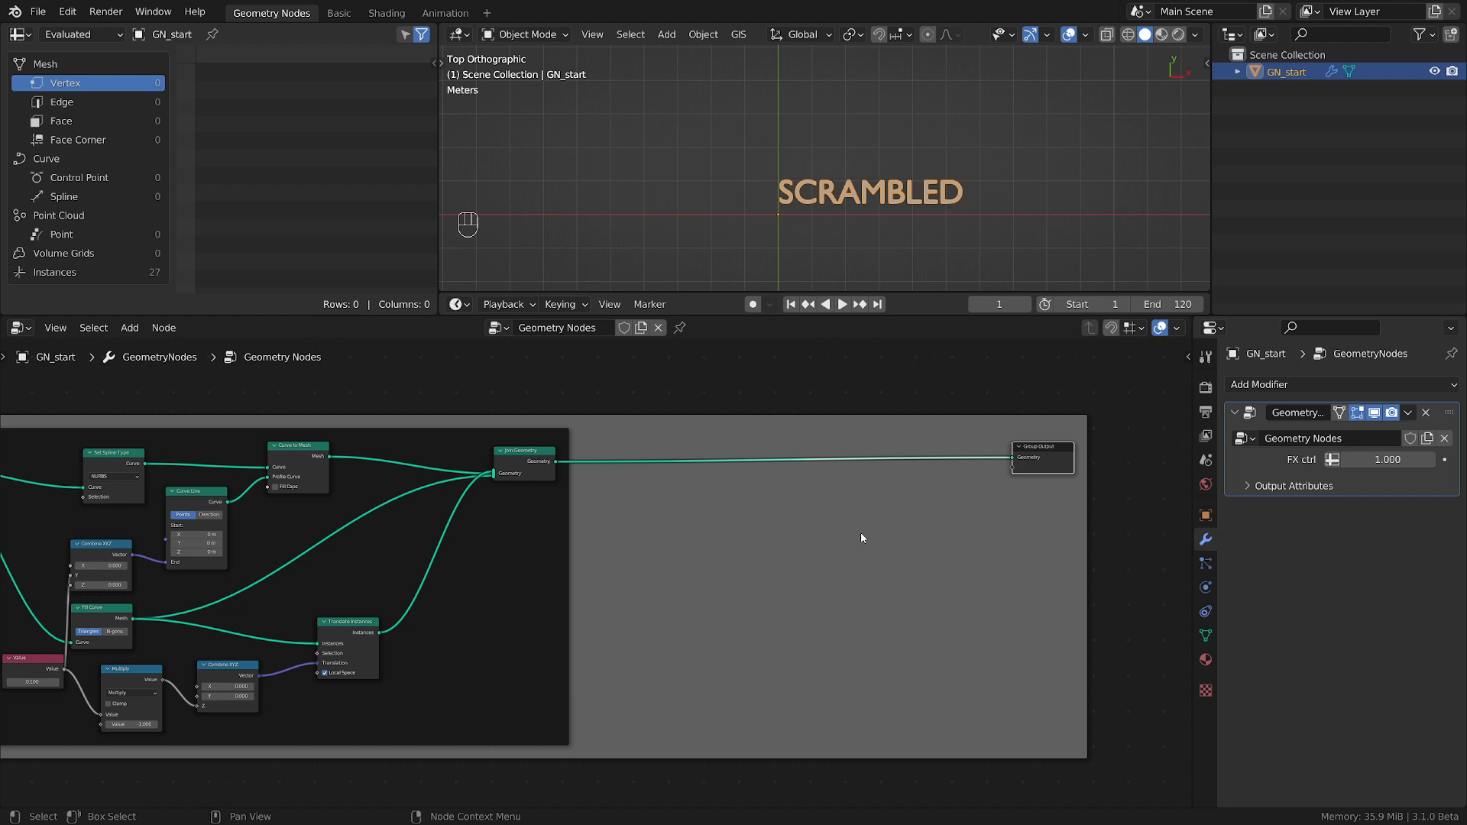
Duplicate the Join Geometry node and insert the copy in the link just before Group Output.
scroll(712, 545, "up", 2)
scroll(728, 545, "down", 1)
middle_click_drag(732, 546, 675, 545)
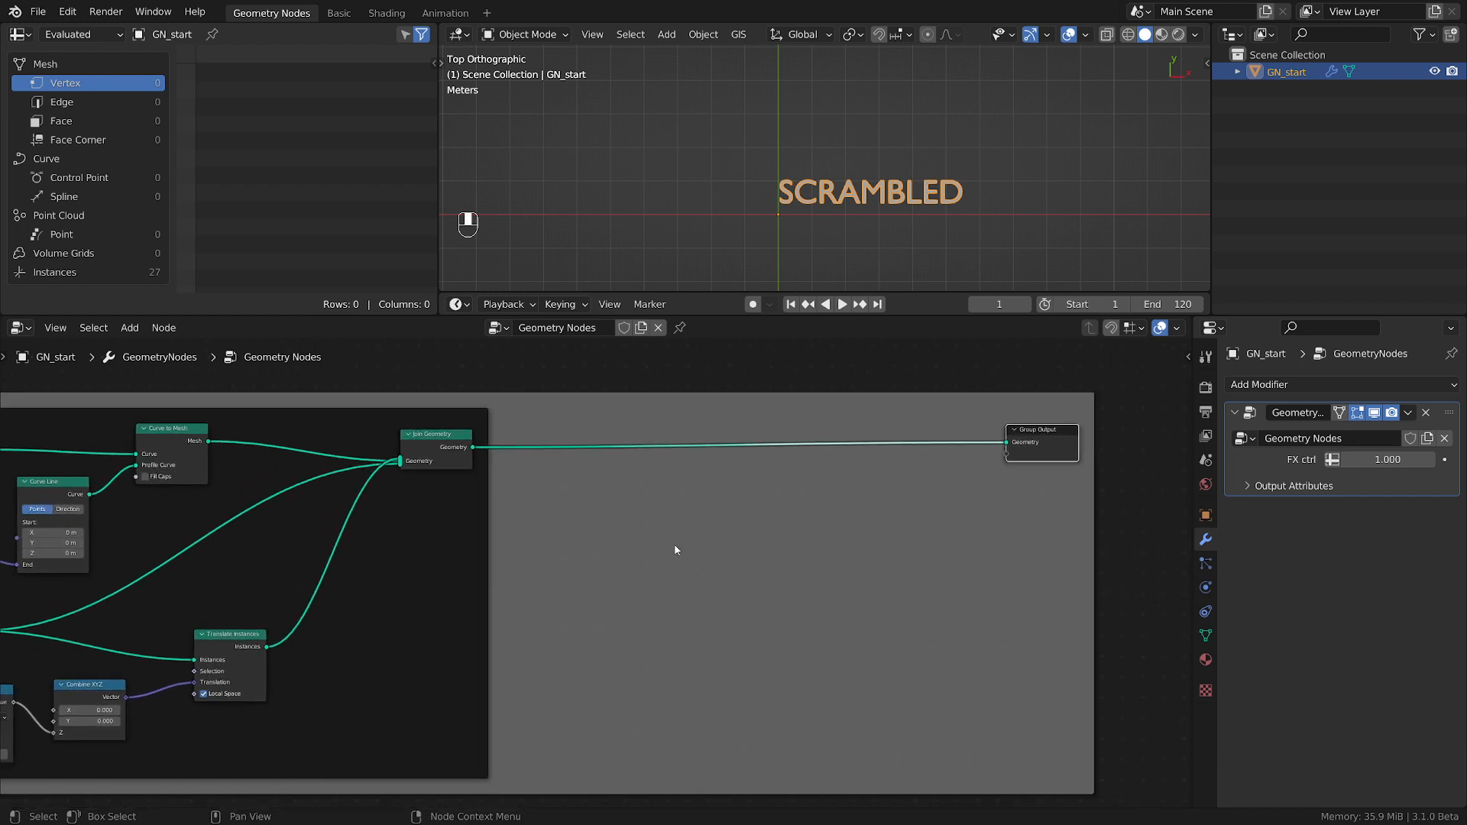
scroll(679, 544, "down", 1)
left_click(479, 463)
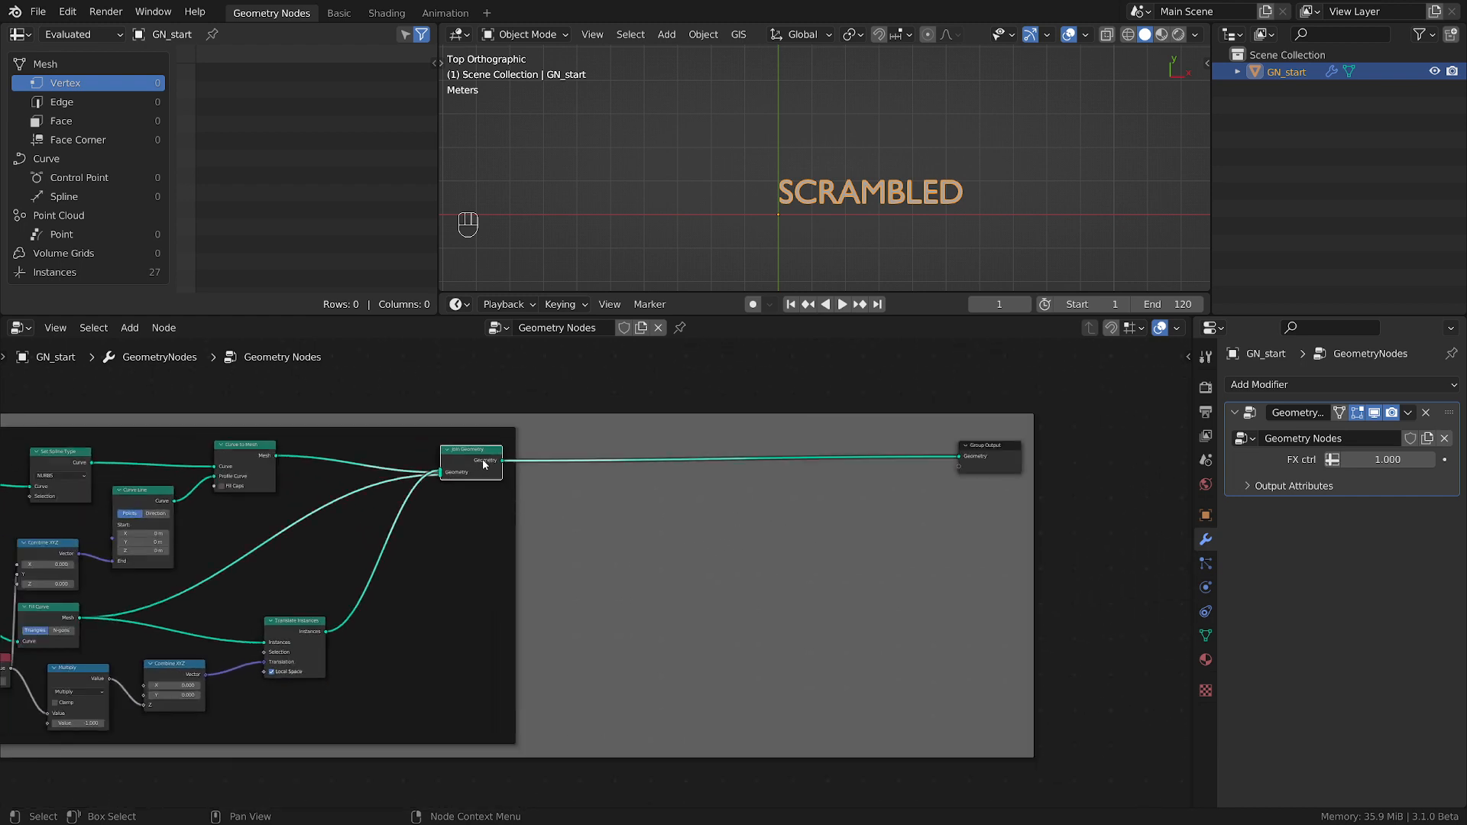
key("ctrl+v")
key("g")
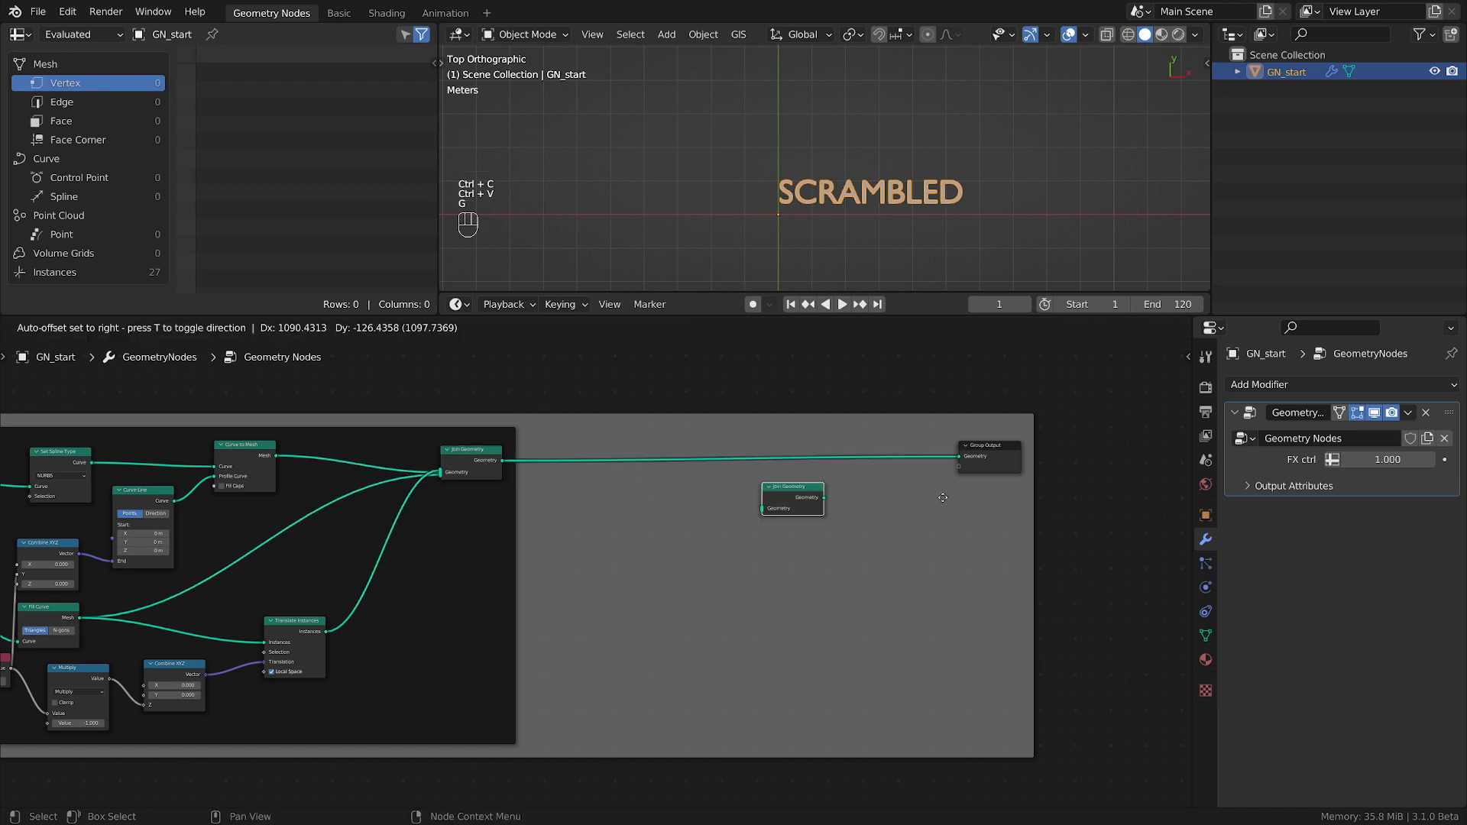
left_click(896, 494)
scroll(897, 494, "up", 1)
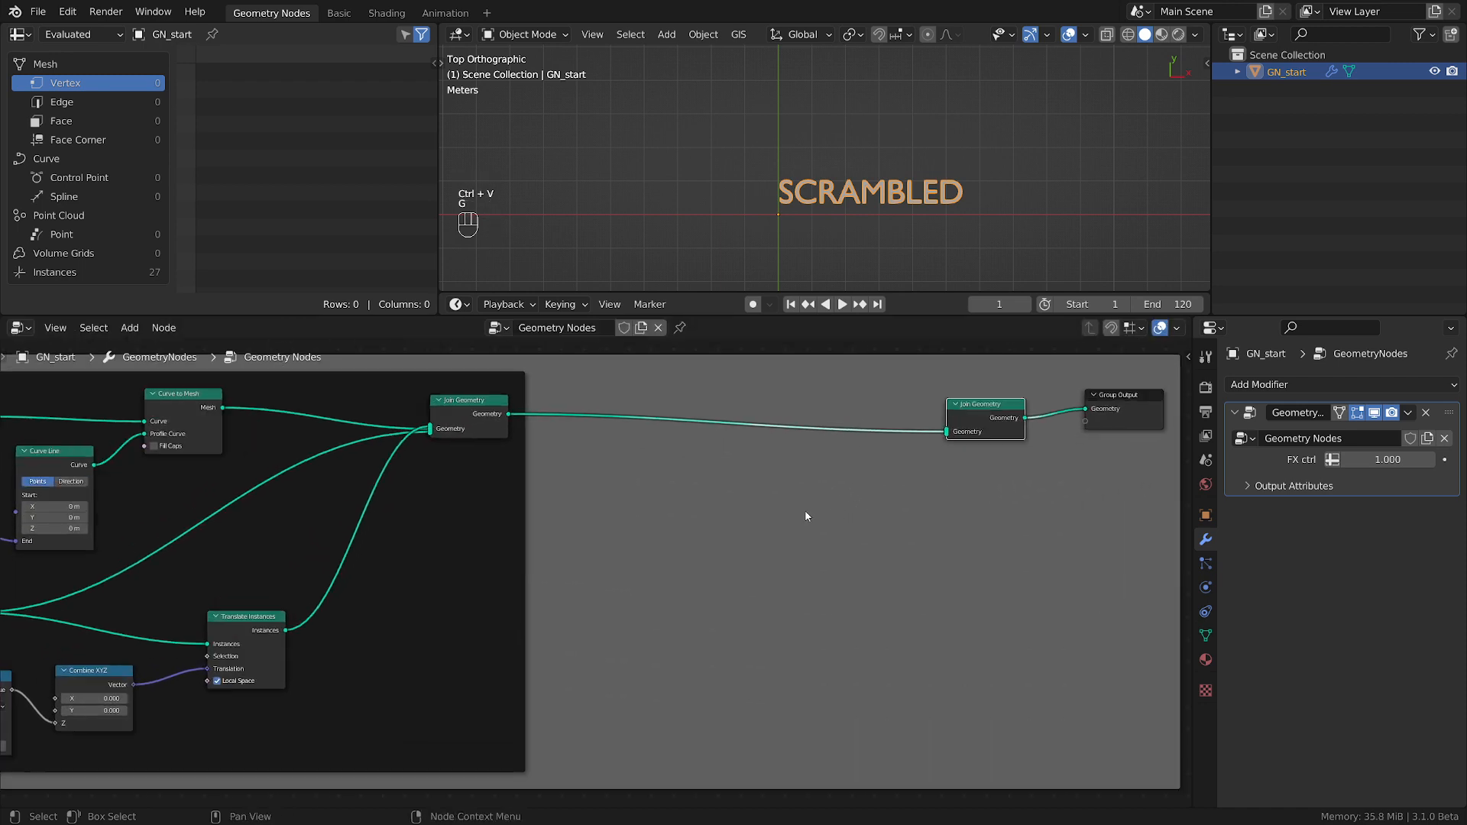
Add a Quadrilateral curve primitive and connect its Curve output to the new Join Geometry node.
key("shift+a")
mouse_move(660, 327)
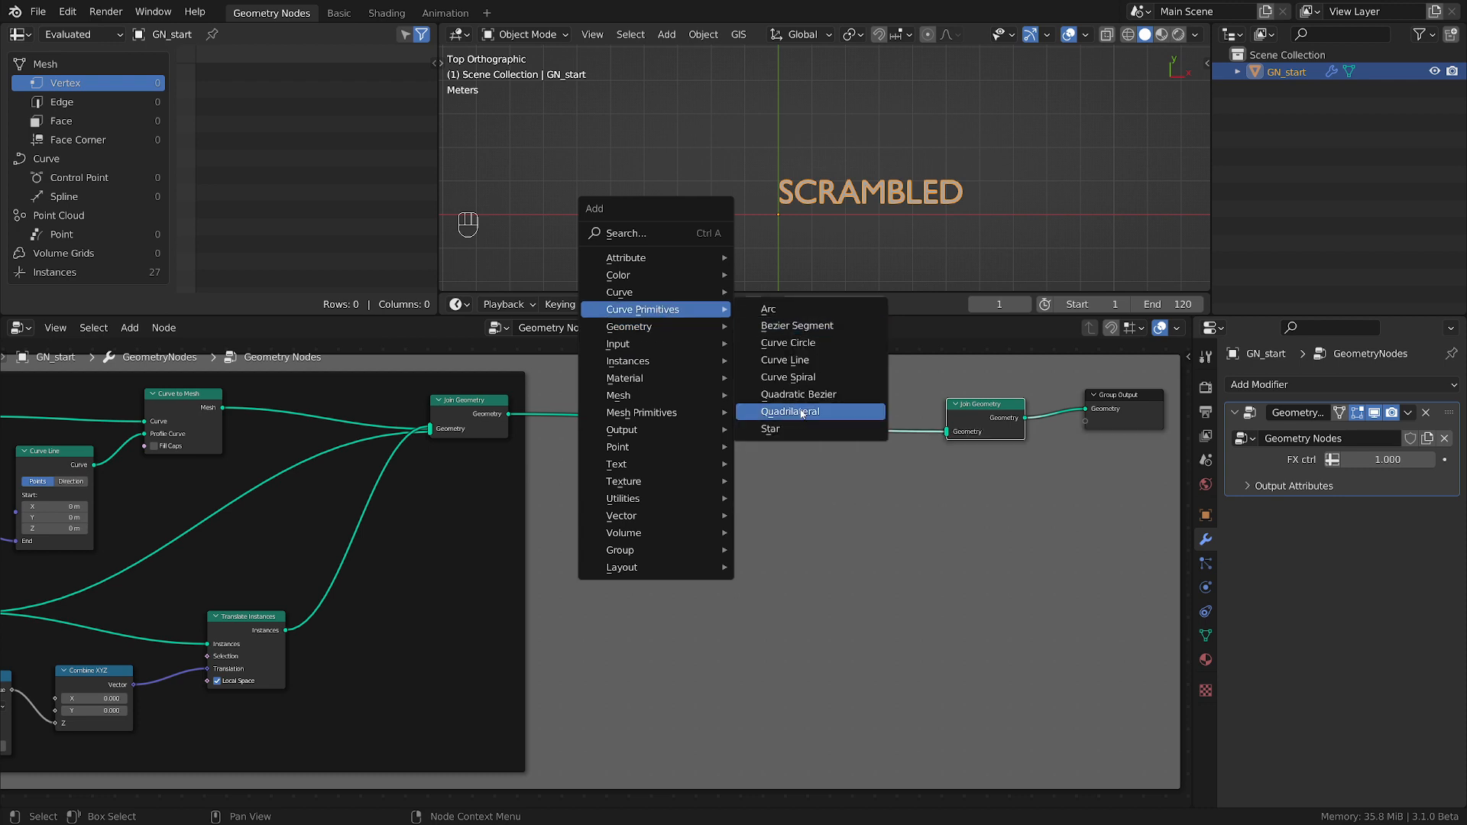
left_click(801, 413)
left_click_drag(740, 490, 948, 432)
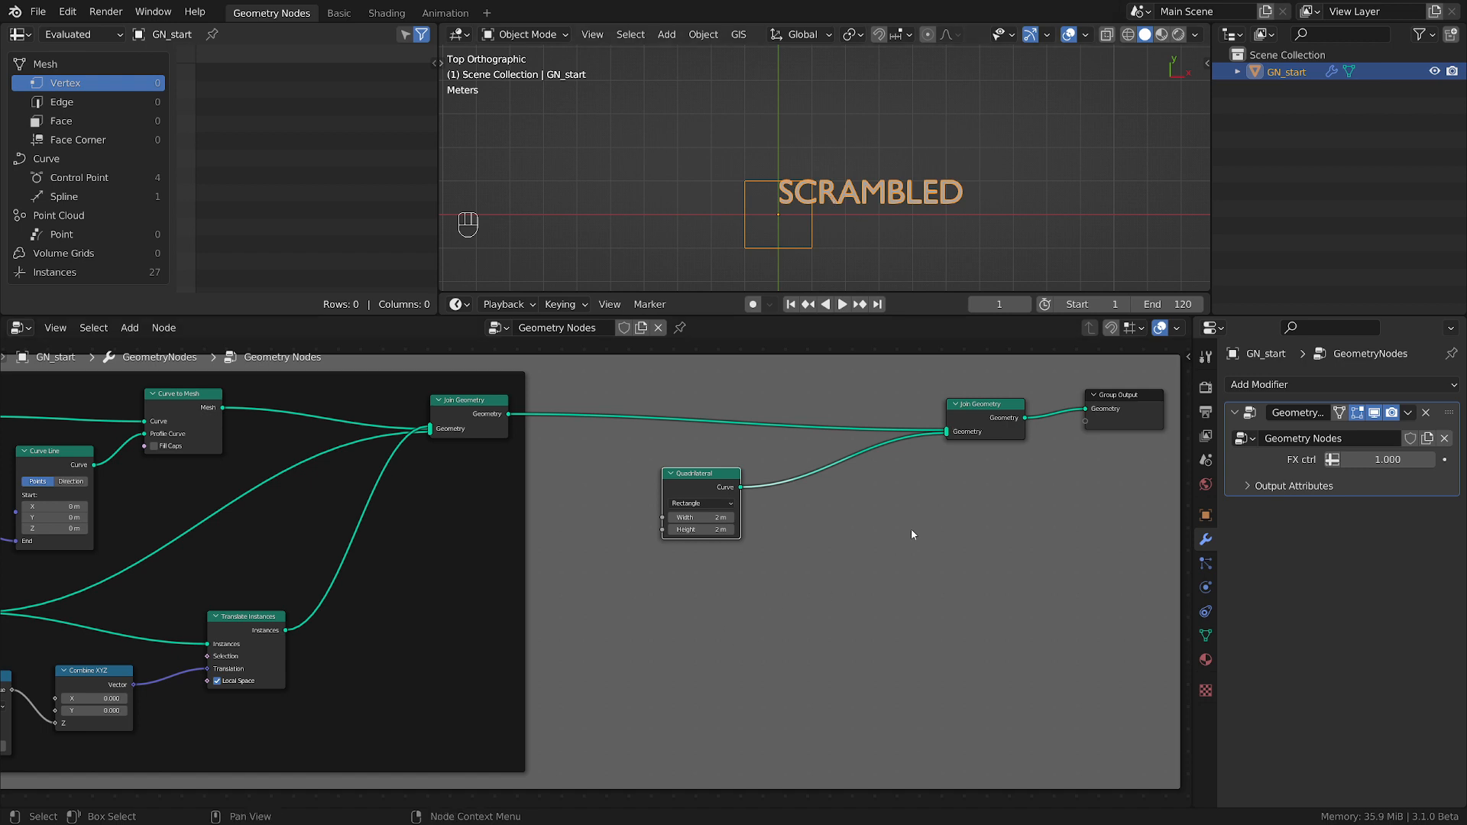
Move the Group Output and the new Join Geometry nodes farther from the Quadrilateral node.
middle_click_drag(1009, 529, 611, 602)
left_click_drag(740, 485, 886, 476)
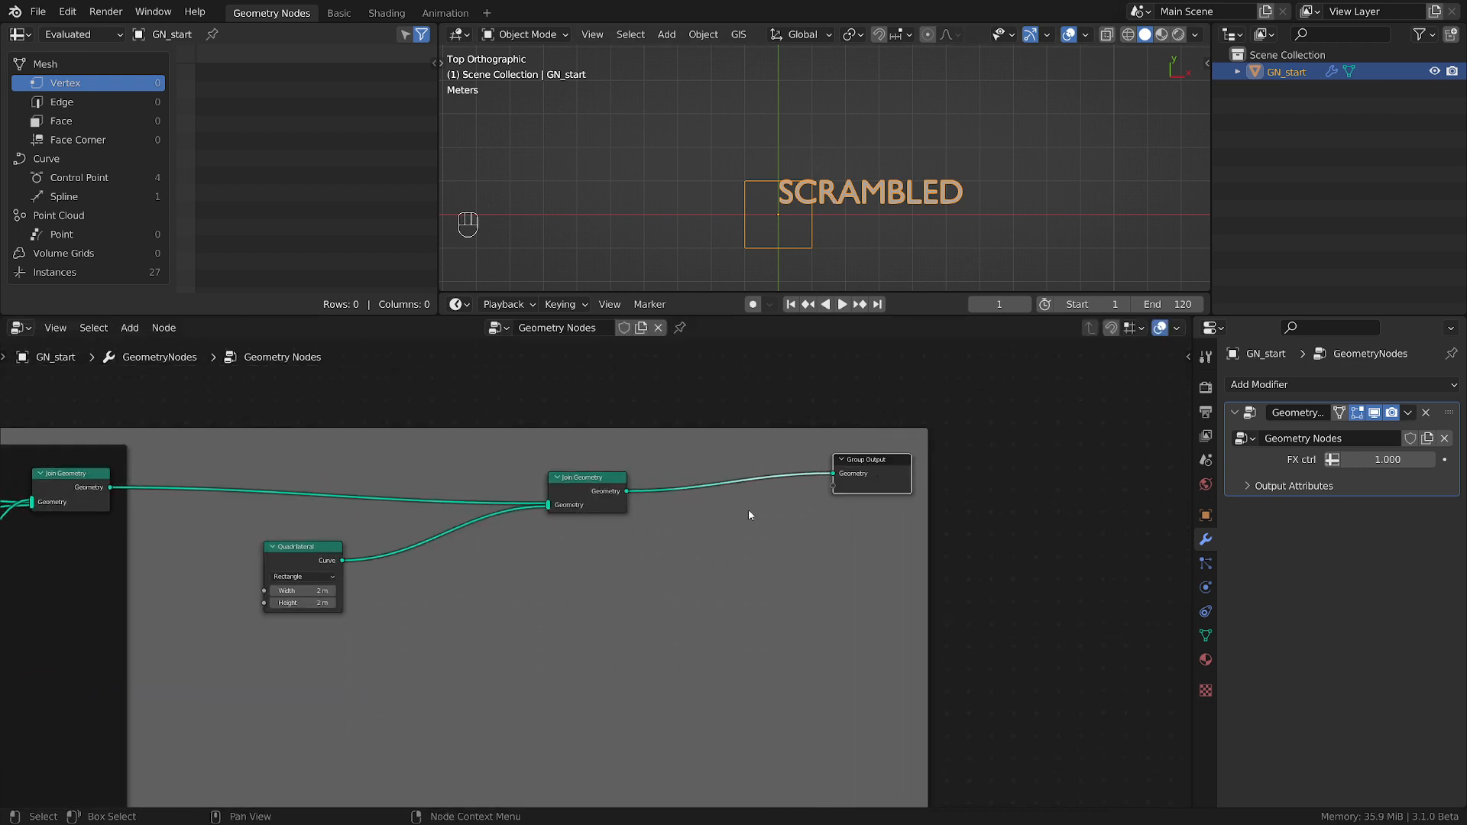
left_click_drag(615, 481, 725, 463)
left_click_drag(887, 459, 970, 460)
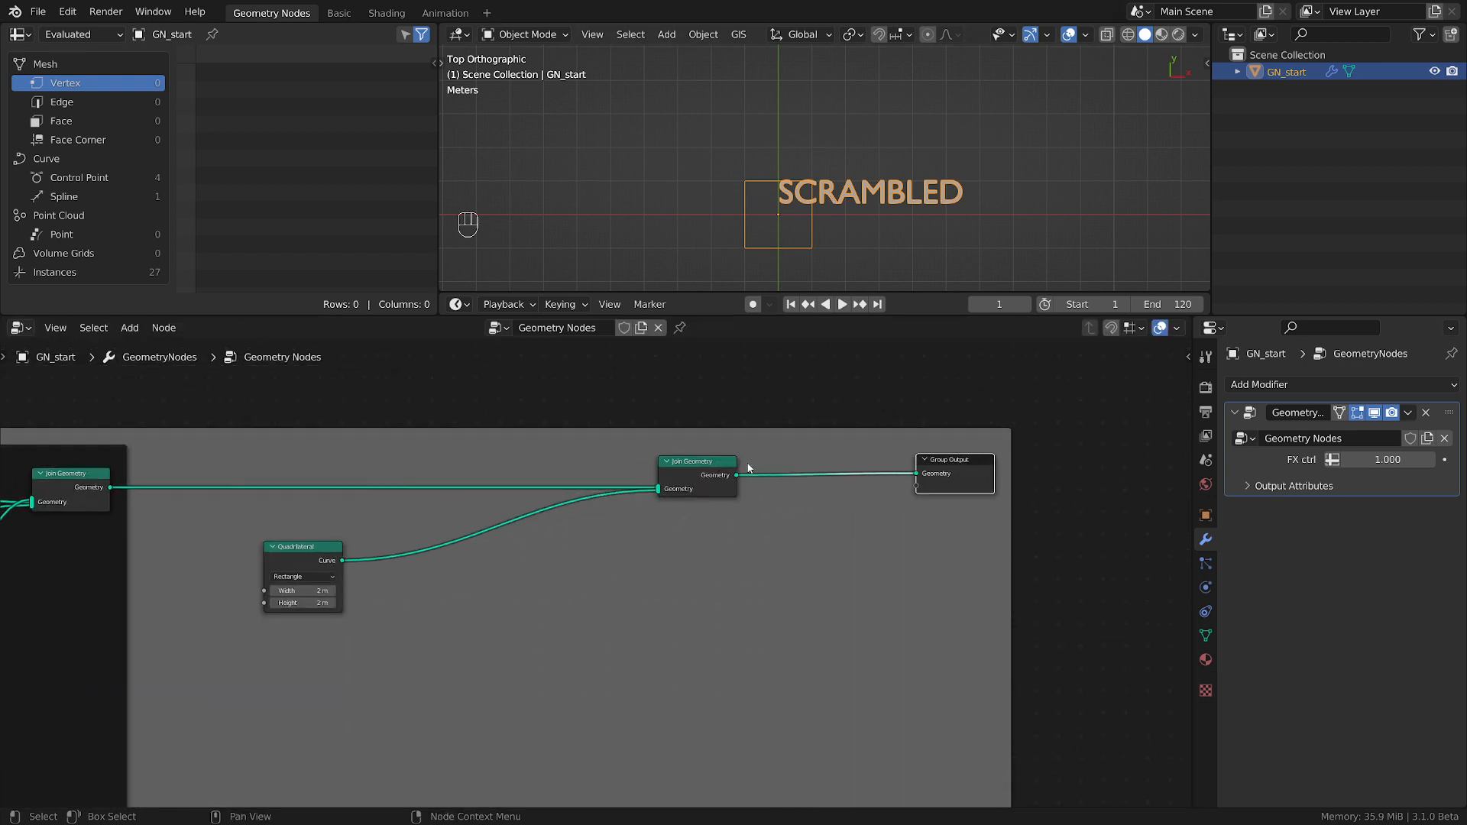
left_click_drag(715, 461, 805, 462)
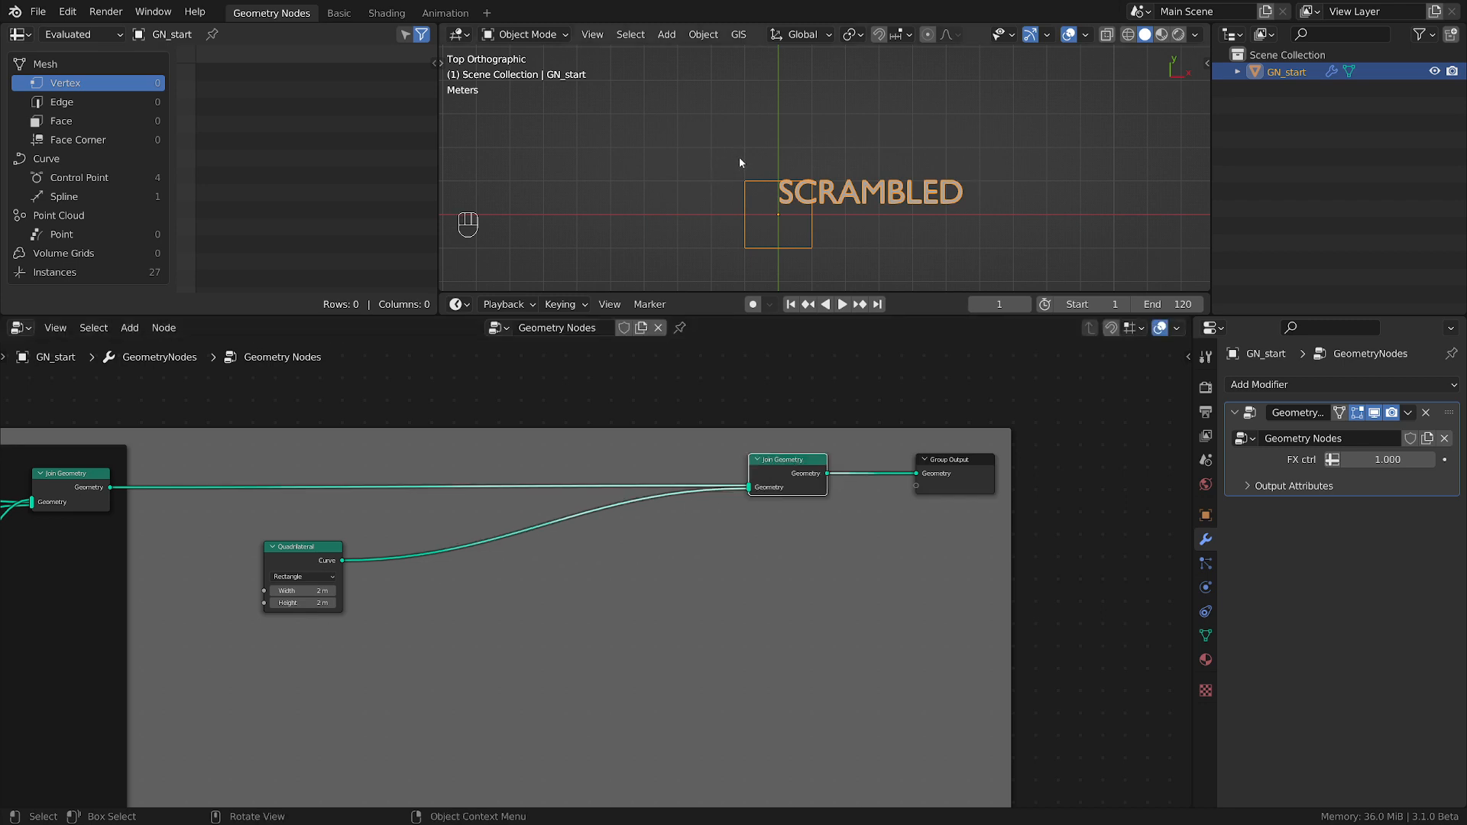
Move the Quadrilateral node farther from the side and cap frame.
left_click_drag(748, 176, 822, 134)
right_click_drag(833, 124, 753, 168)
scroll(382, 606, "down", 3)
middle_click_drag(383, 606, 778, 568)
left_click_drag(694, 529, 797, 529)
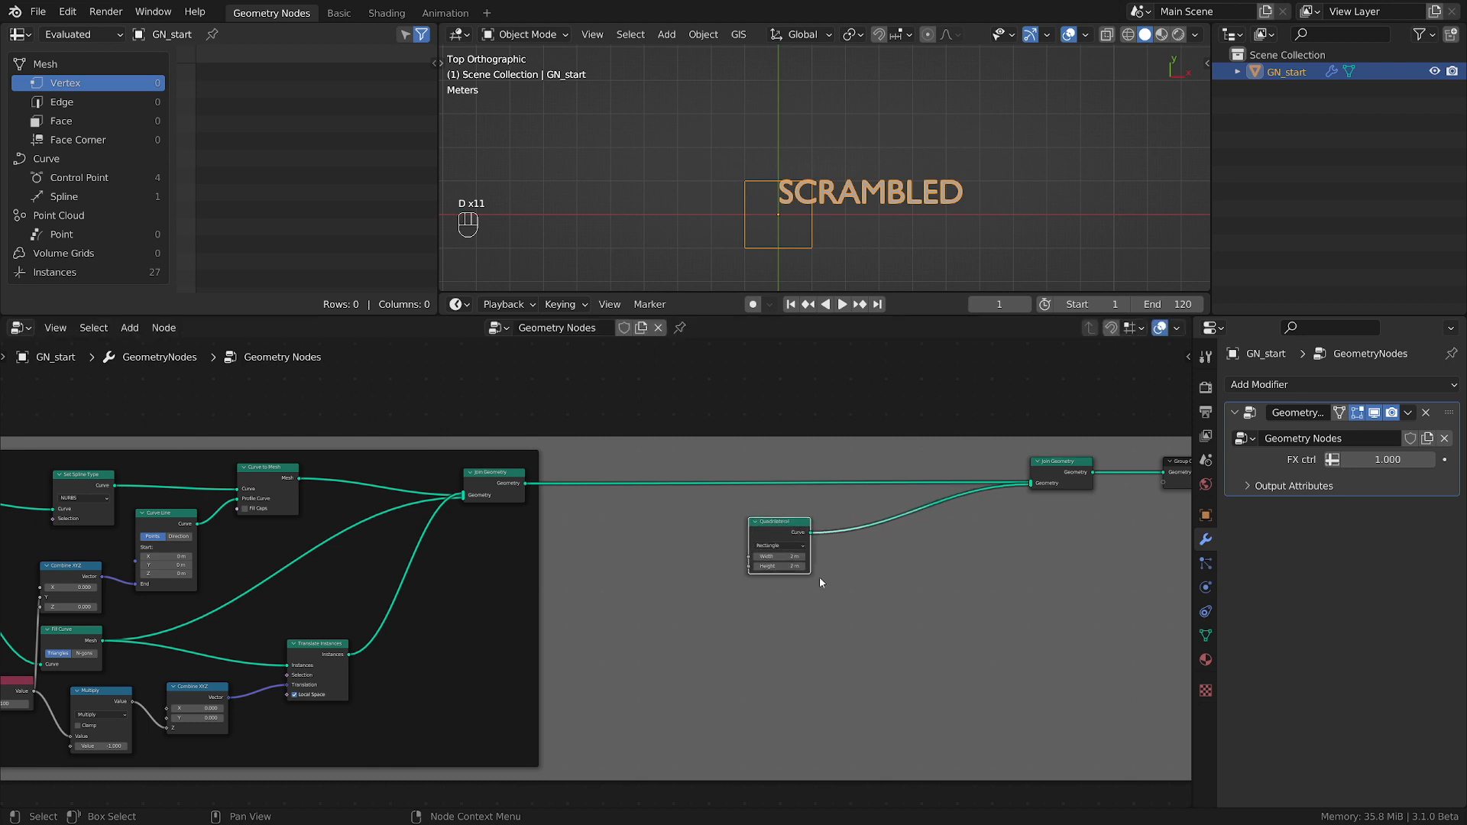
Spread the final Join Geometry and Group Output nodes farther out and save the file.
scroll(817, 603, "up", 1)
scroll(826, 634, "down", 2)
middle_click_drag(922, 614, 632, 618)
left_click_drag(861, 482, 939, 470)
left_click_drag(741, 490, 844, 493)
key("ctrl+s")
Reposition the Quadrilateral node slightly farther along and below the link between the two Join Geometry nodes.
scroll(789, 634, "down", 1)
middle_click_drag(758, 632, 865, 632)
left_click(671, 566)
scroll(627, 652, "up", 3)
middle_click_drag(724, 619, 849, 587)
scroll(735, 240, "up", 4)
middle_click_drag(977, 198, 861, 226, "shift")
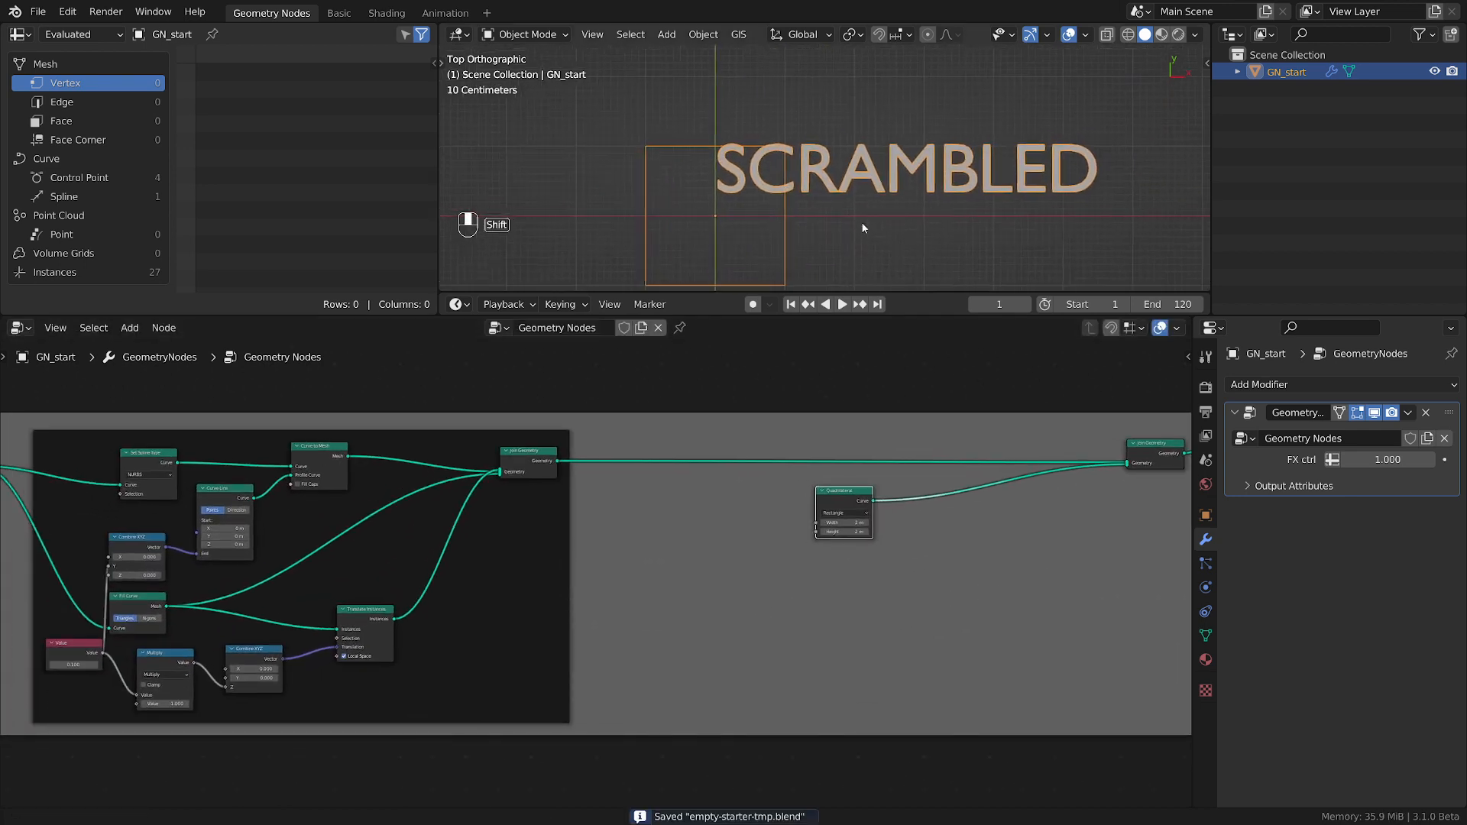
left_click_drag(843, 510, 839, 521)
Add a Bounding Box geometry node between the side and cap frame and the Quadrilateral node.
scroll(725, 204, "up", 2)
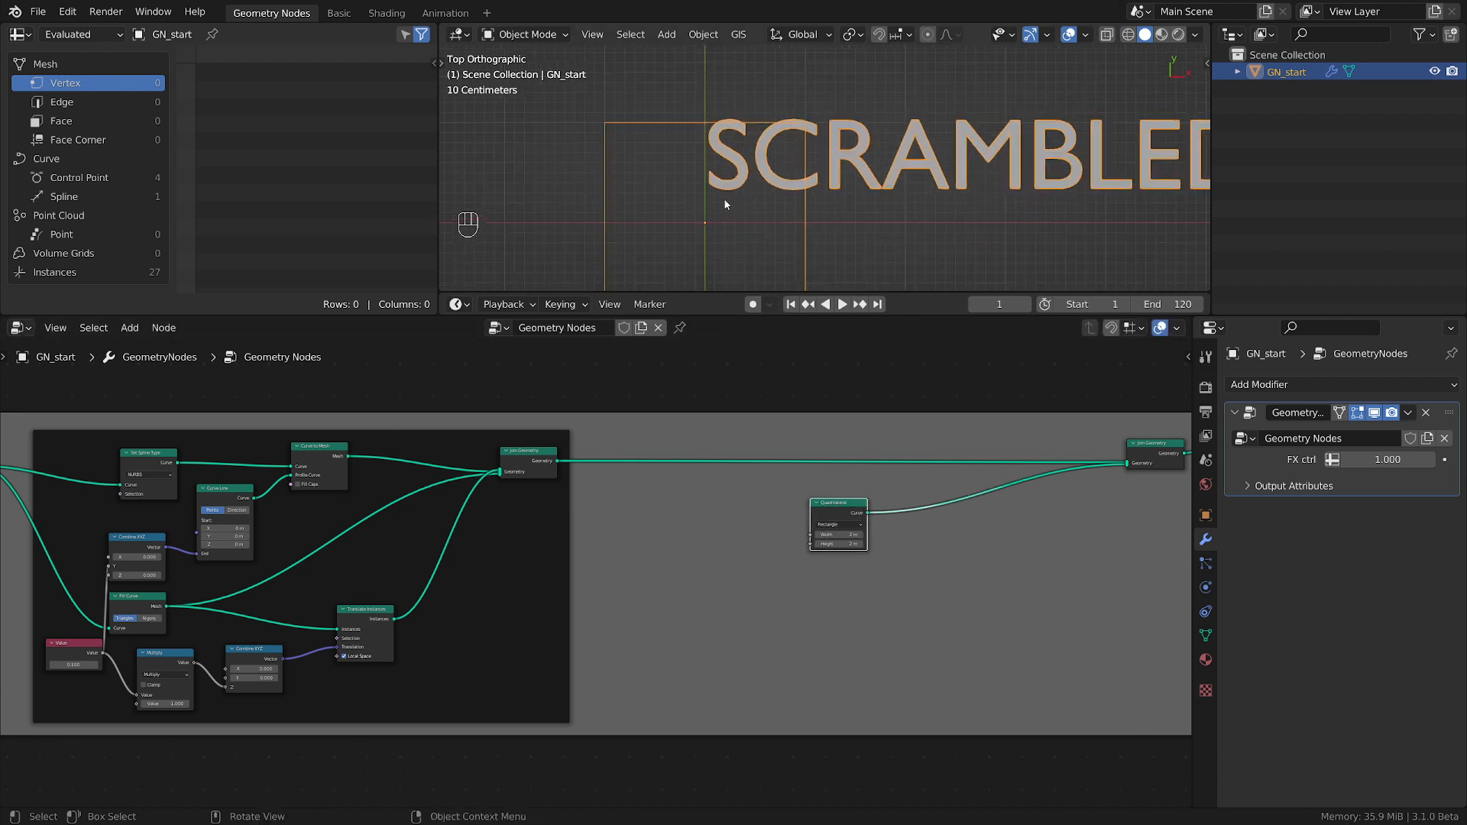
scroll(774, 697, "down", 2)
middle_click_drag(774, 698, 858, 645)
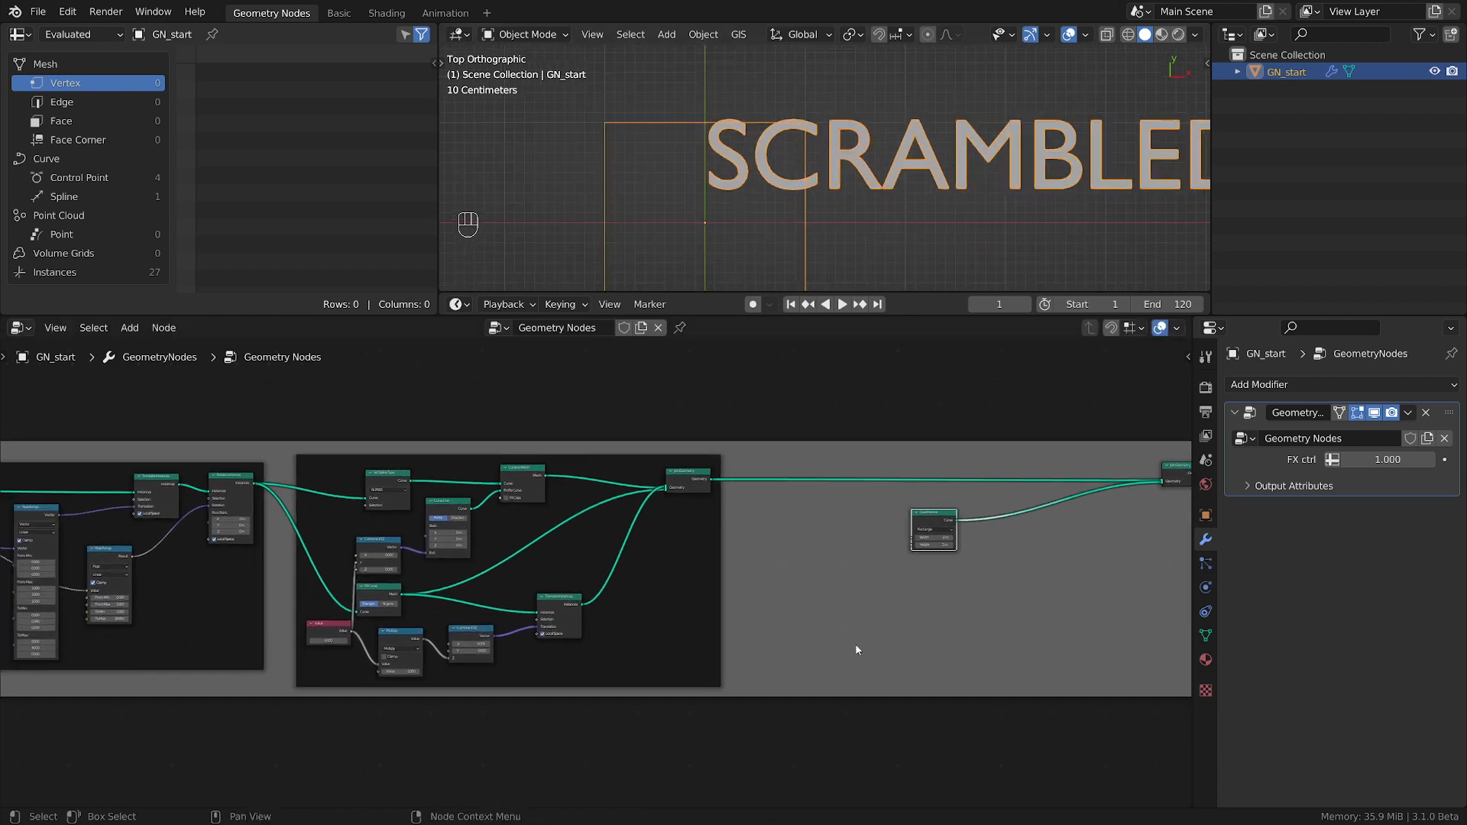
scroll(886, 640, "down", 1)
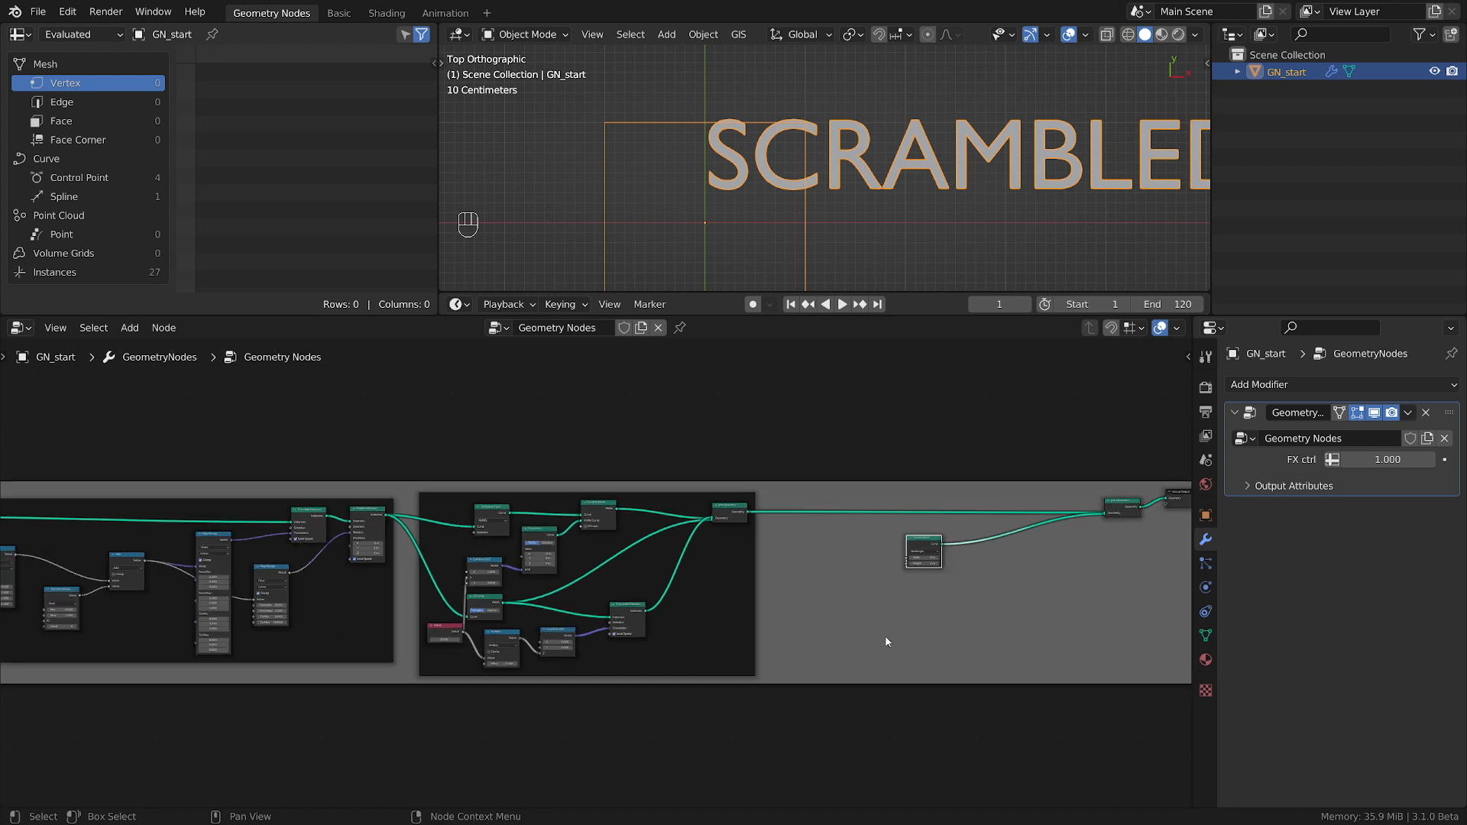
scroll(835, 623, "up", 1)
key("shift+a")
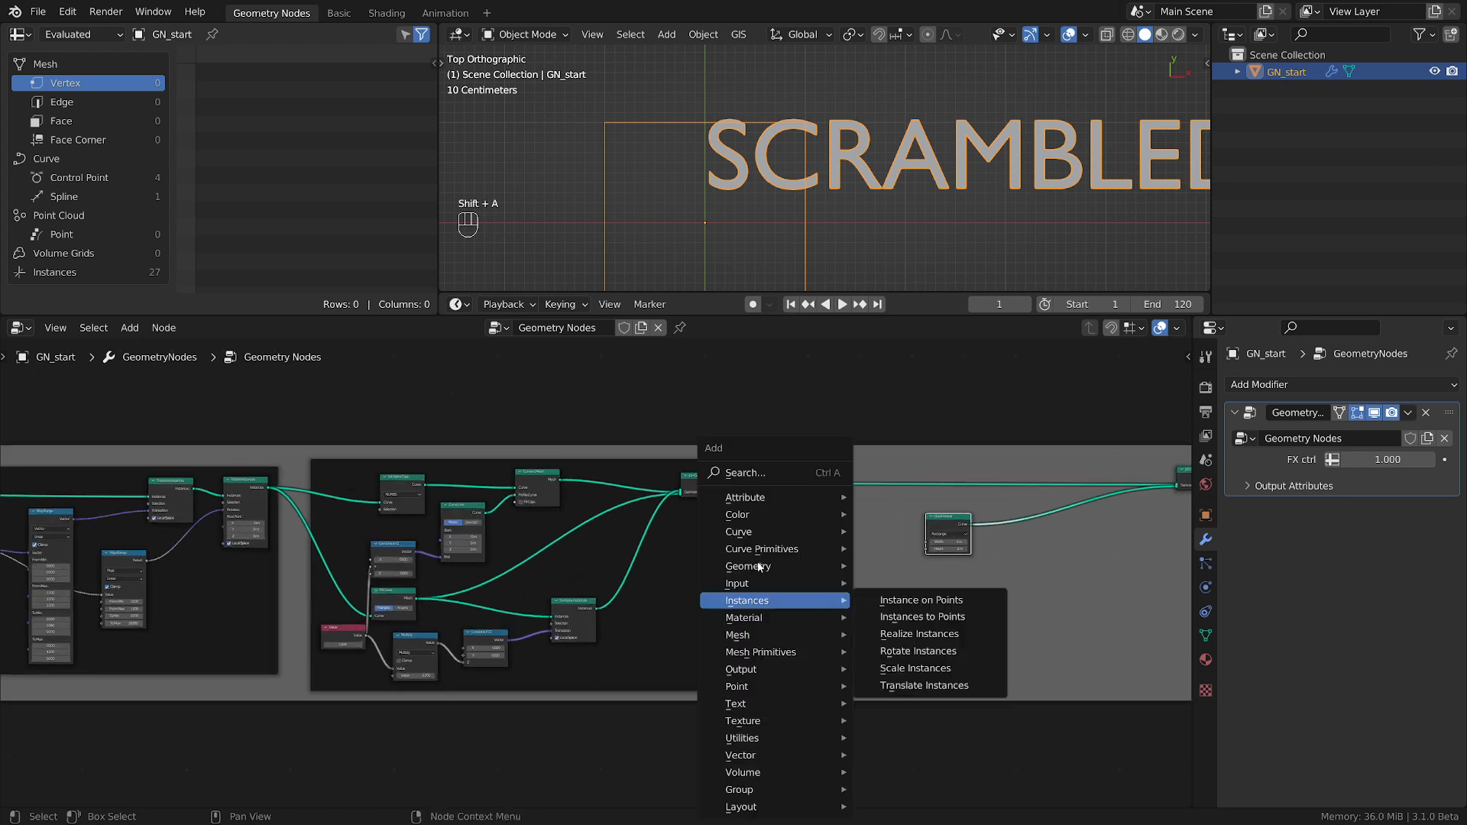
mouse_move(753, 564)
left_click(912, 566)
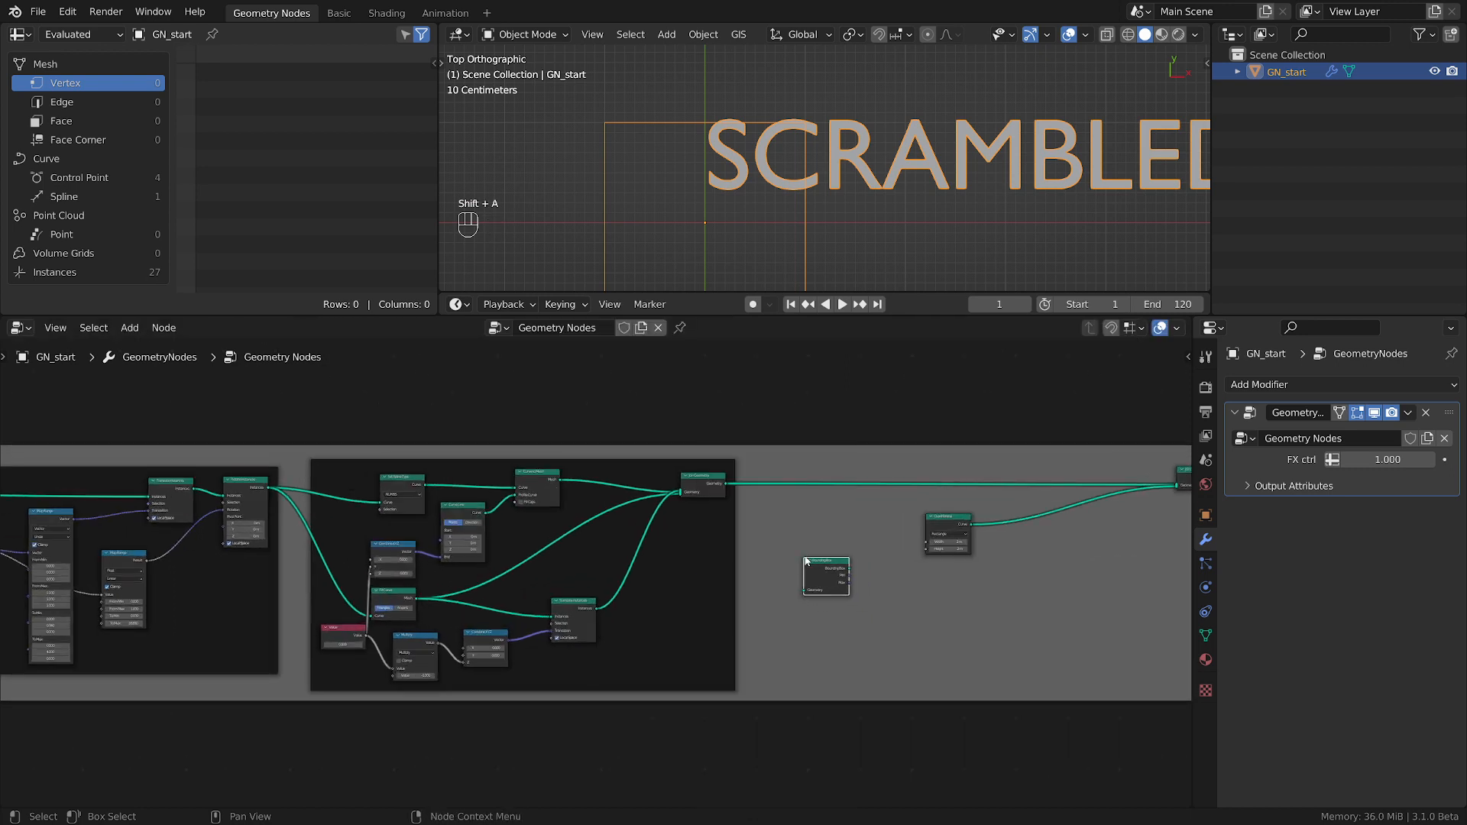
Connect the unscrambled text output that feeds the scatter frame to the Bounding Box node's Geometry input.
scroll(786, 589, "down", 2)
middle_click_drag(785, 589, 871, 588)
scroll(281, 591, "up", 7)
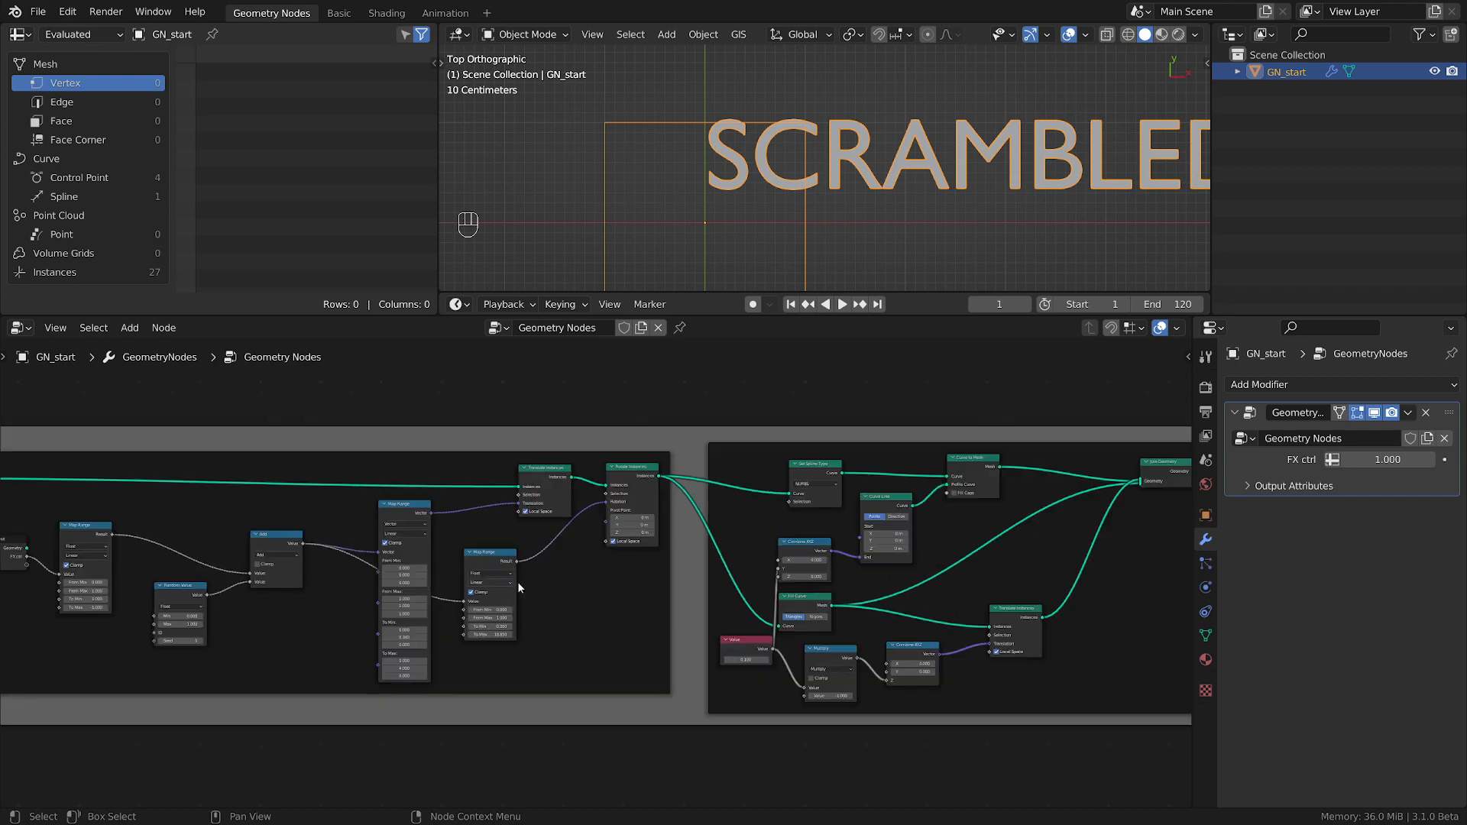
middle_click_drag(574, 580, 674, 577)
scroll(767, 572, "up", 3)
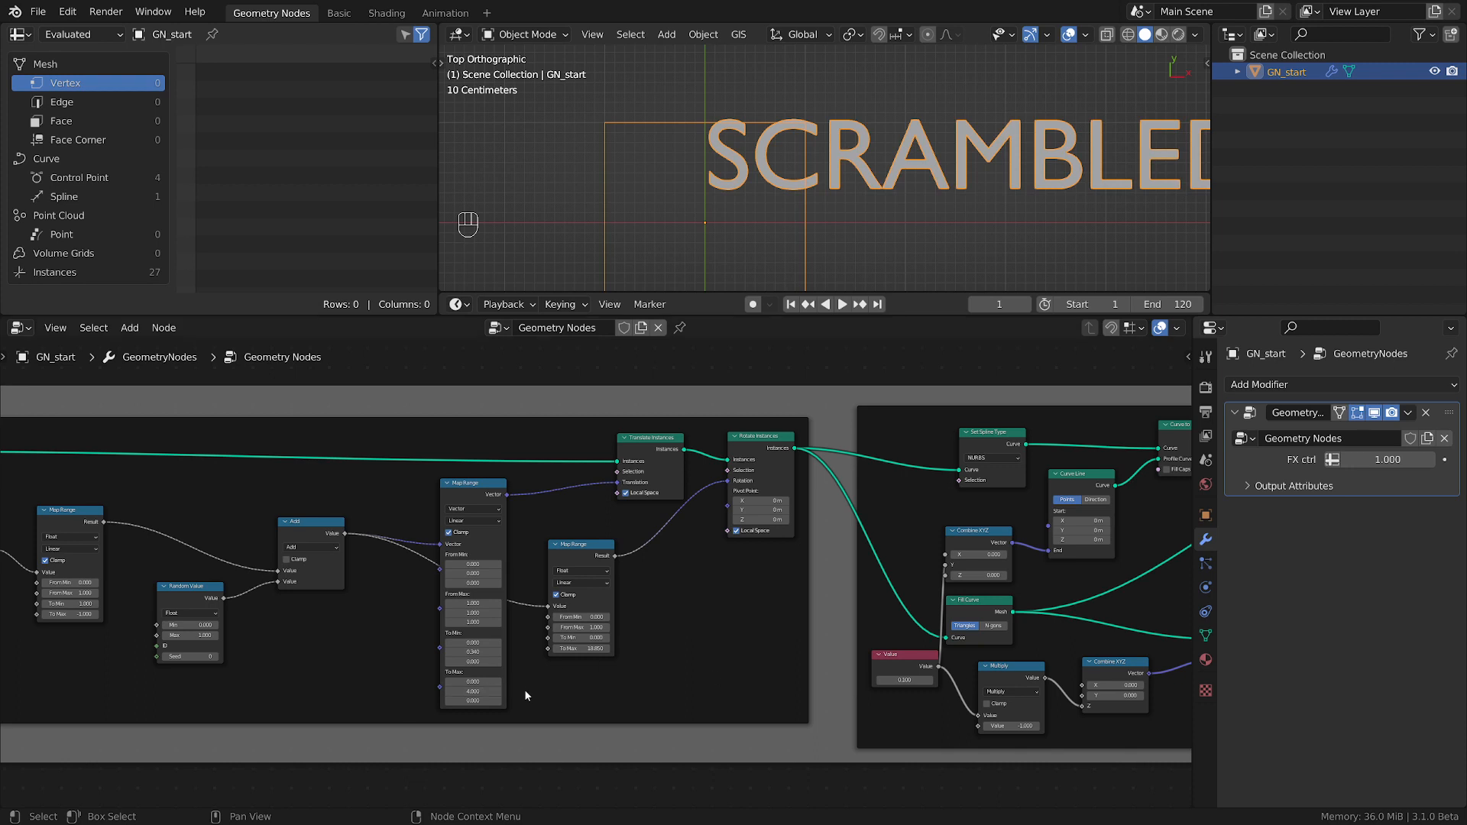
scroll(524, 690, "down", 2)
scroll(347, 611, "down", 2)
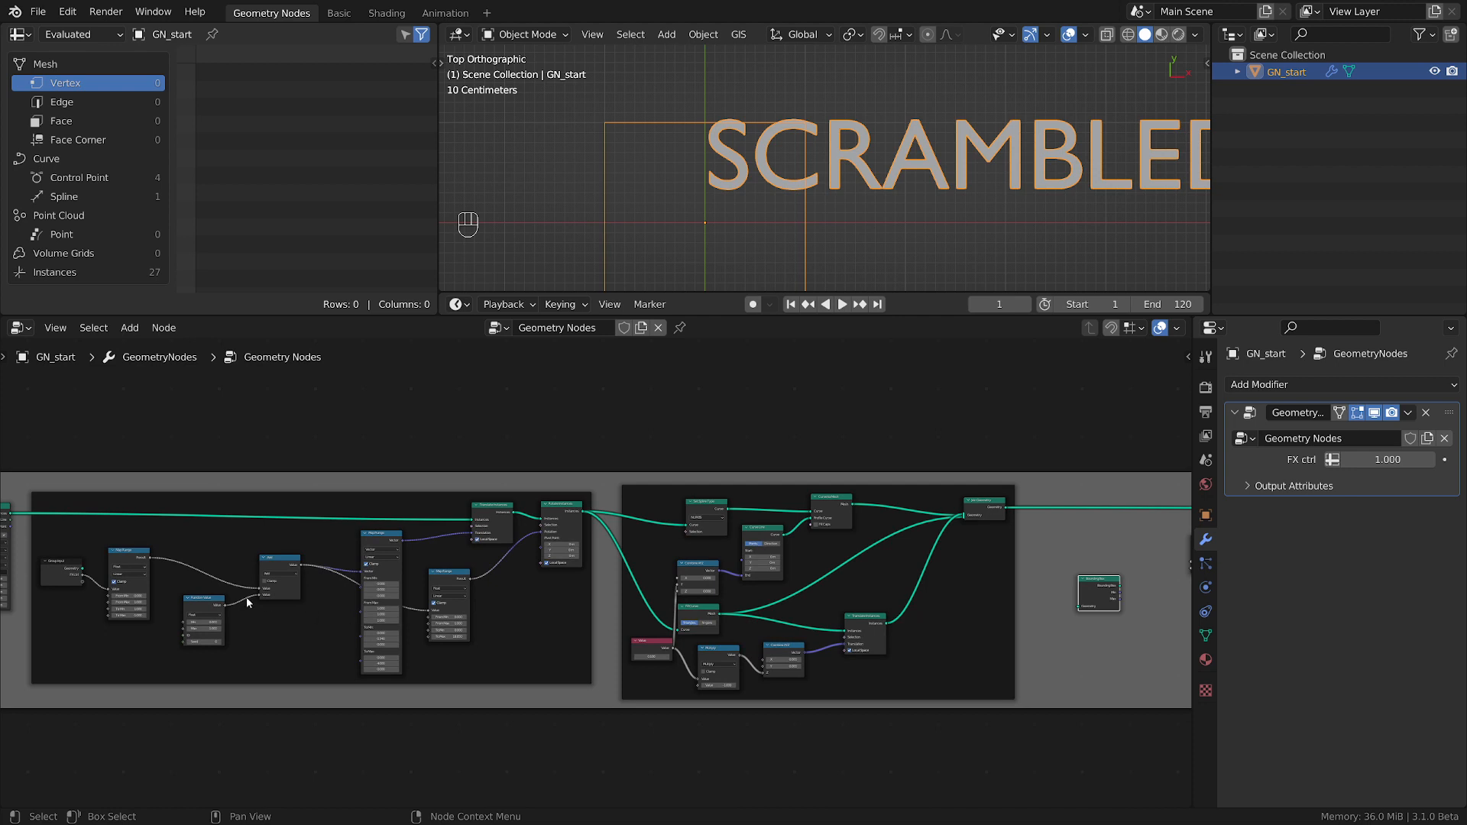
left_click_drag(10, 517, 1060, 605)
middle_click_drag(1070, 612, 657, 613)
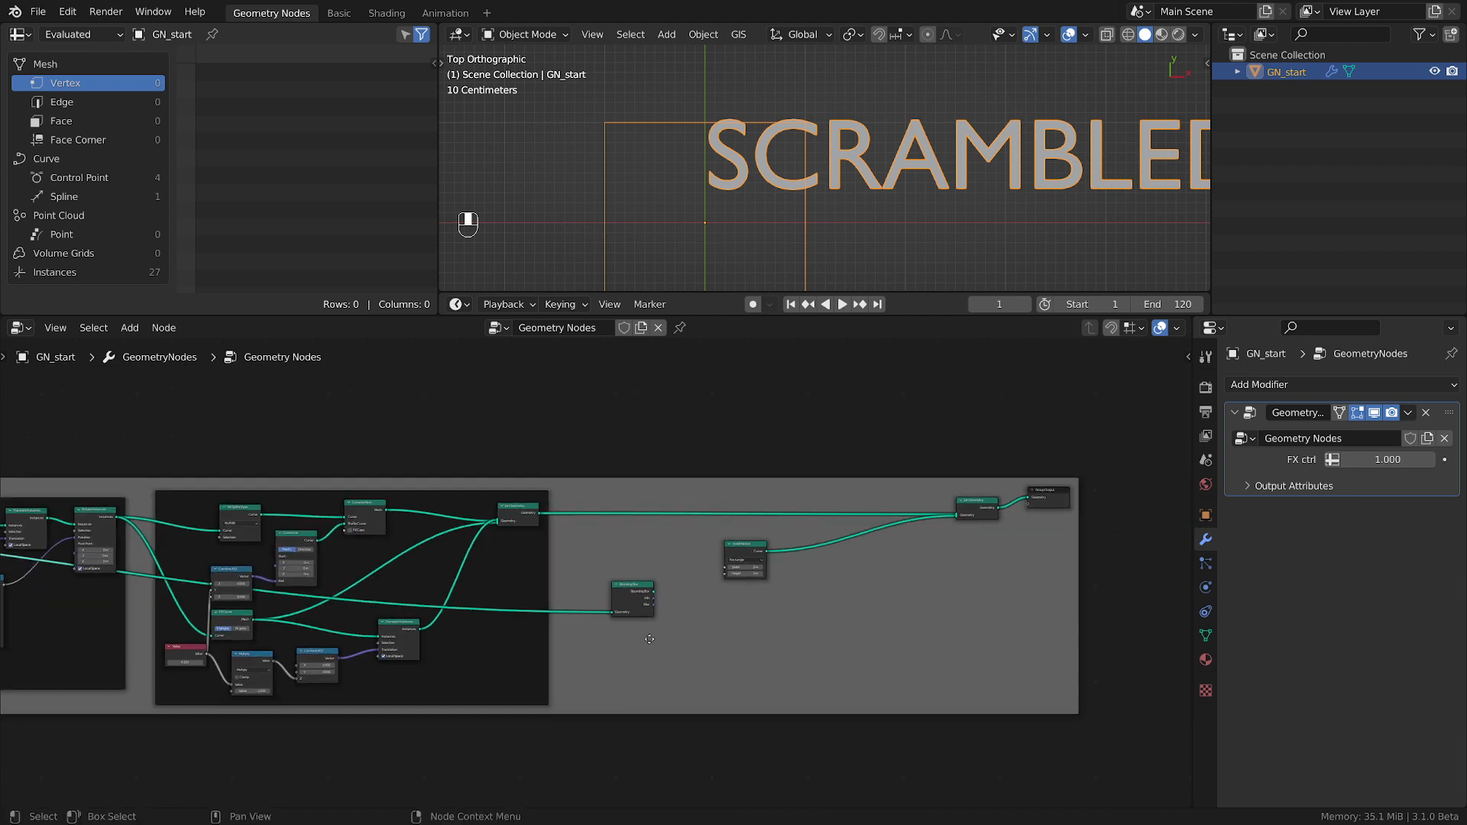
Shift the Bounding Box node to make room and add a Separate XYZ node beside it.
scroll(678, 614, "up", 4)
scroll(677, 610, "up", 1)
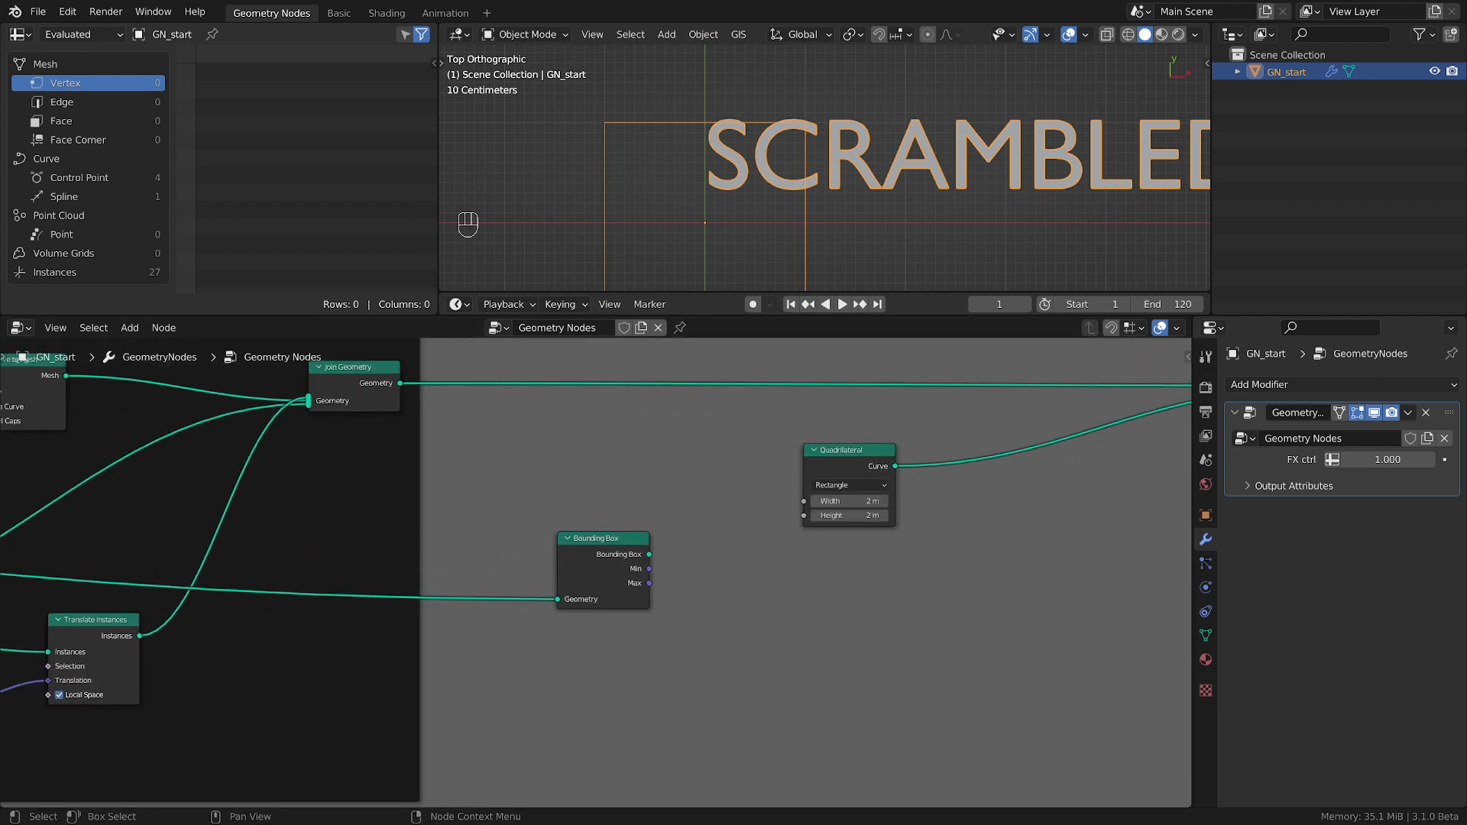
scroll(1033, 752, "up", 1)
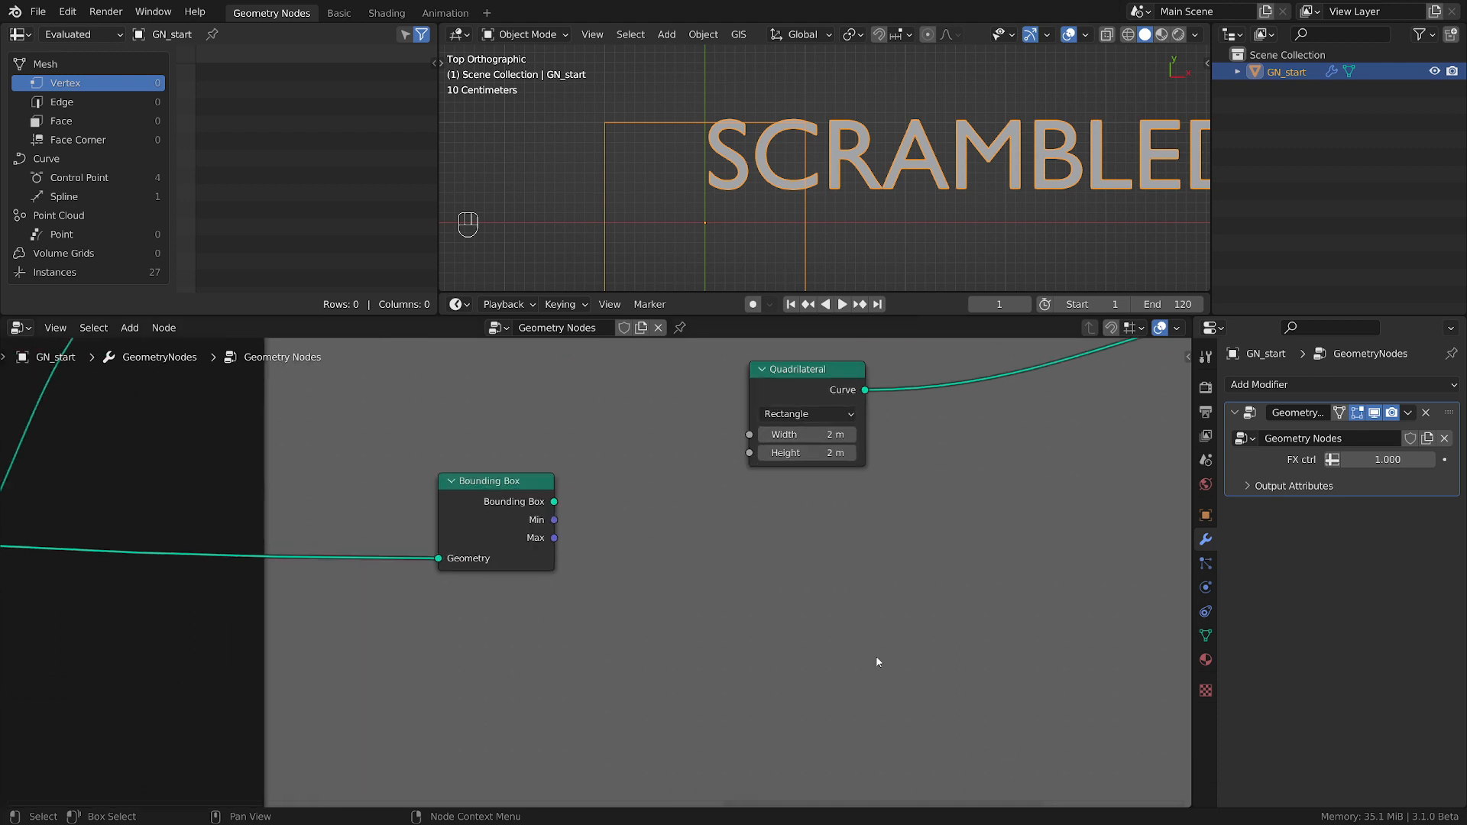
left_click_drag(523, 519, 478, 531)
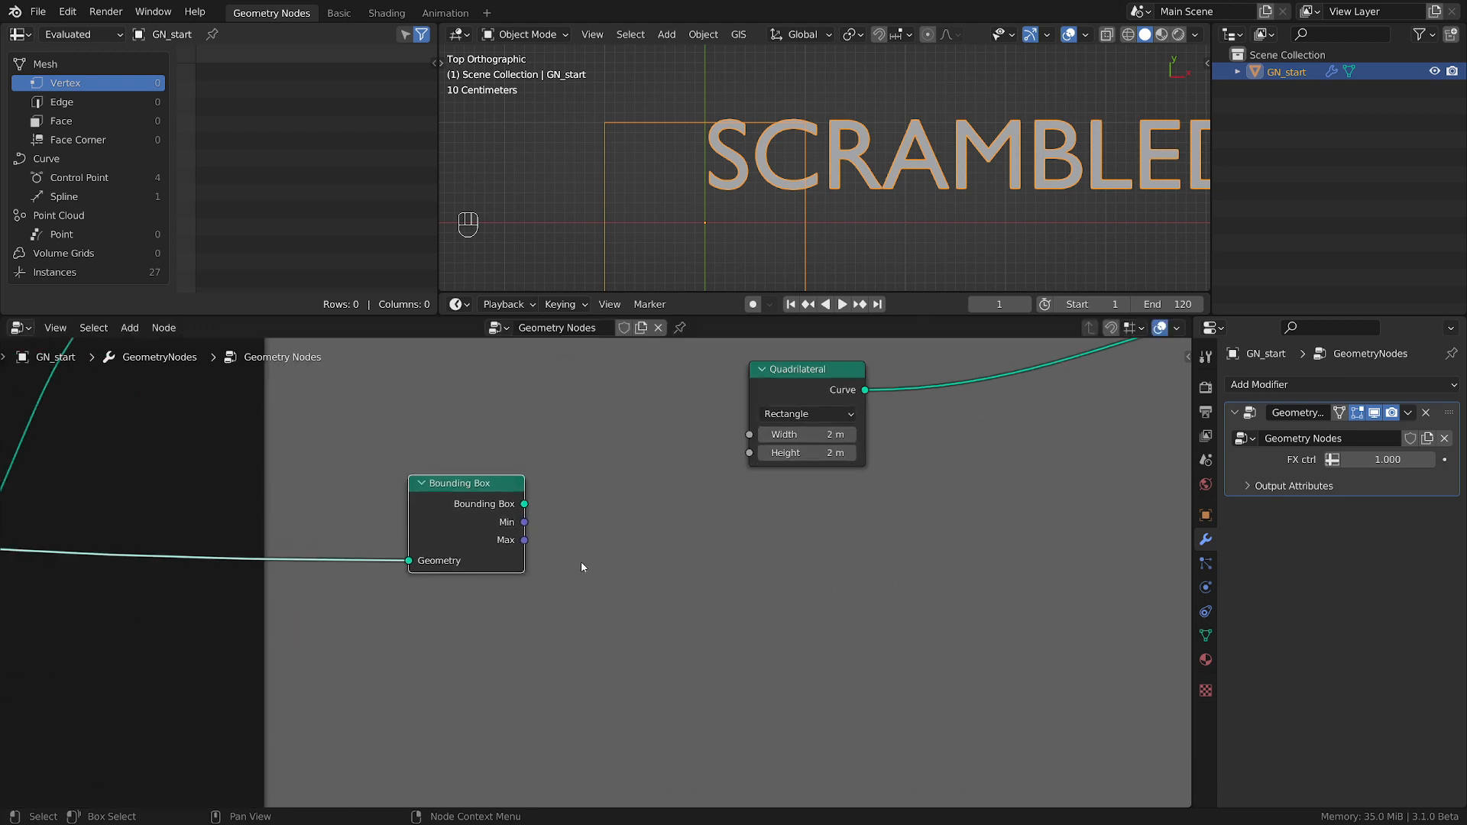
scroll(582, 567, "down", 1)
key("shift+a")
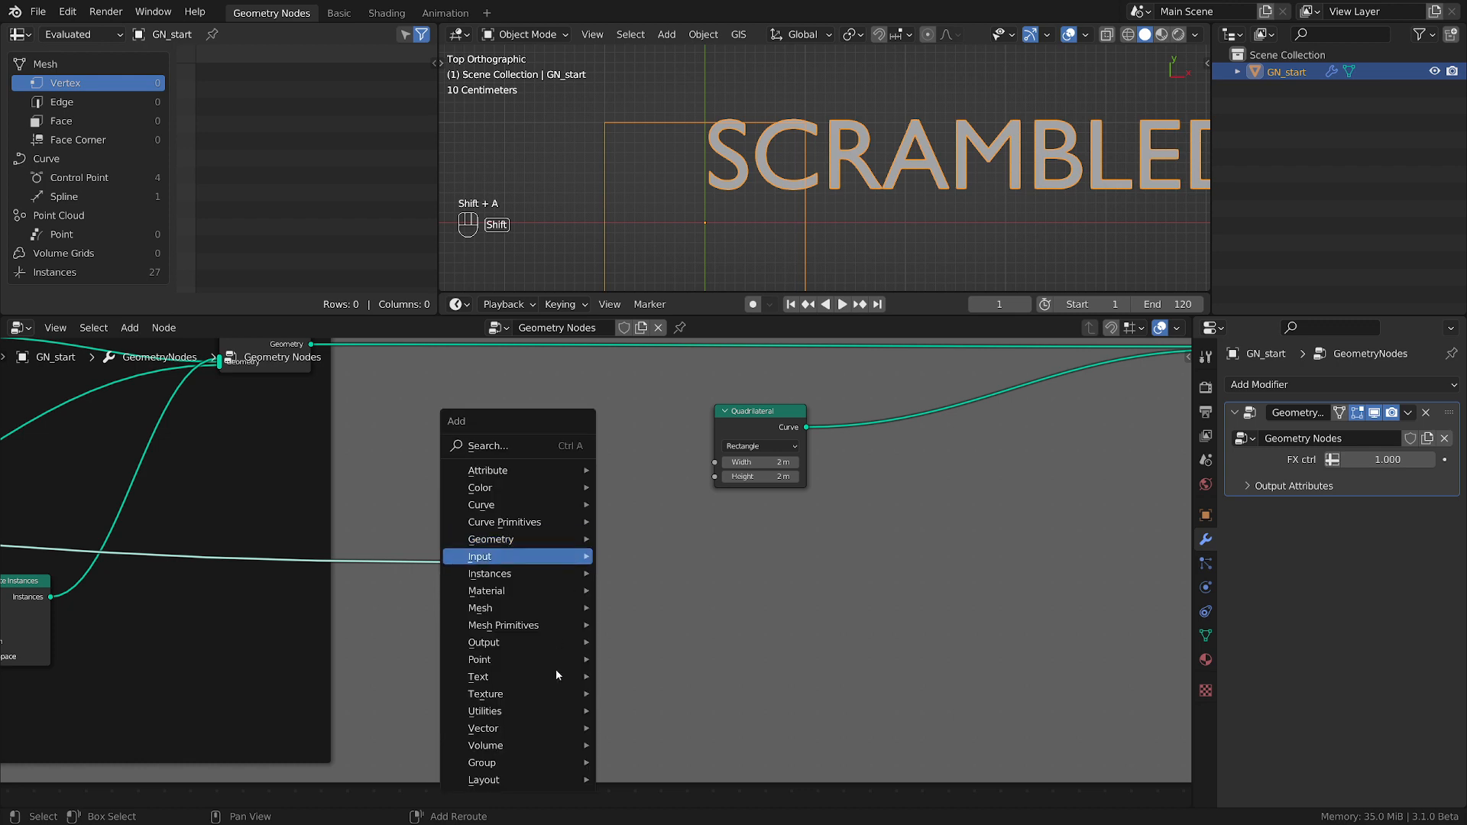
mouse_move(520, 728)
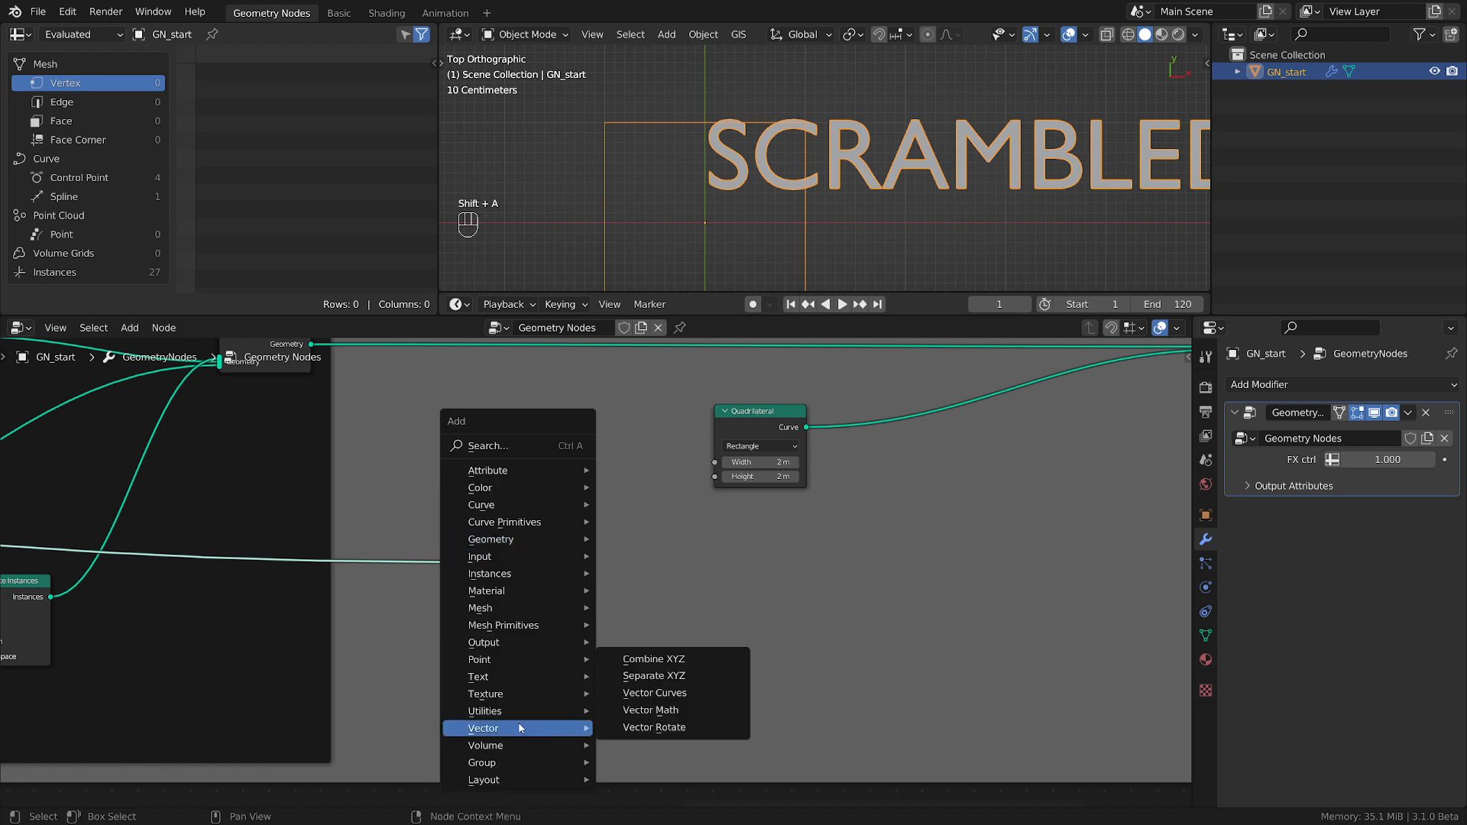
left_click(654, 675)
left_click(649, 527)
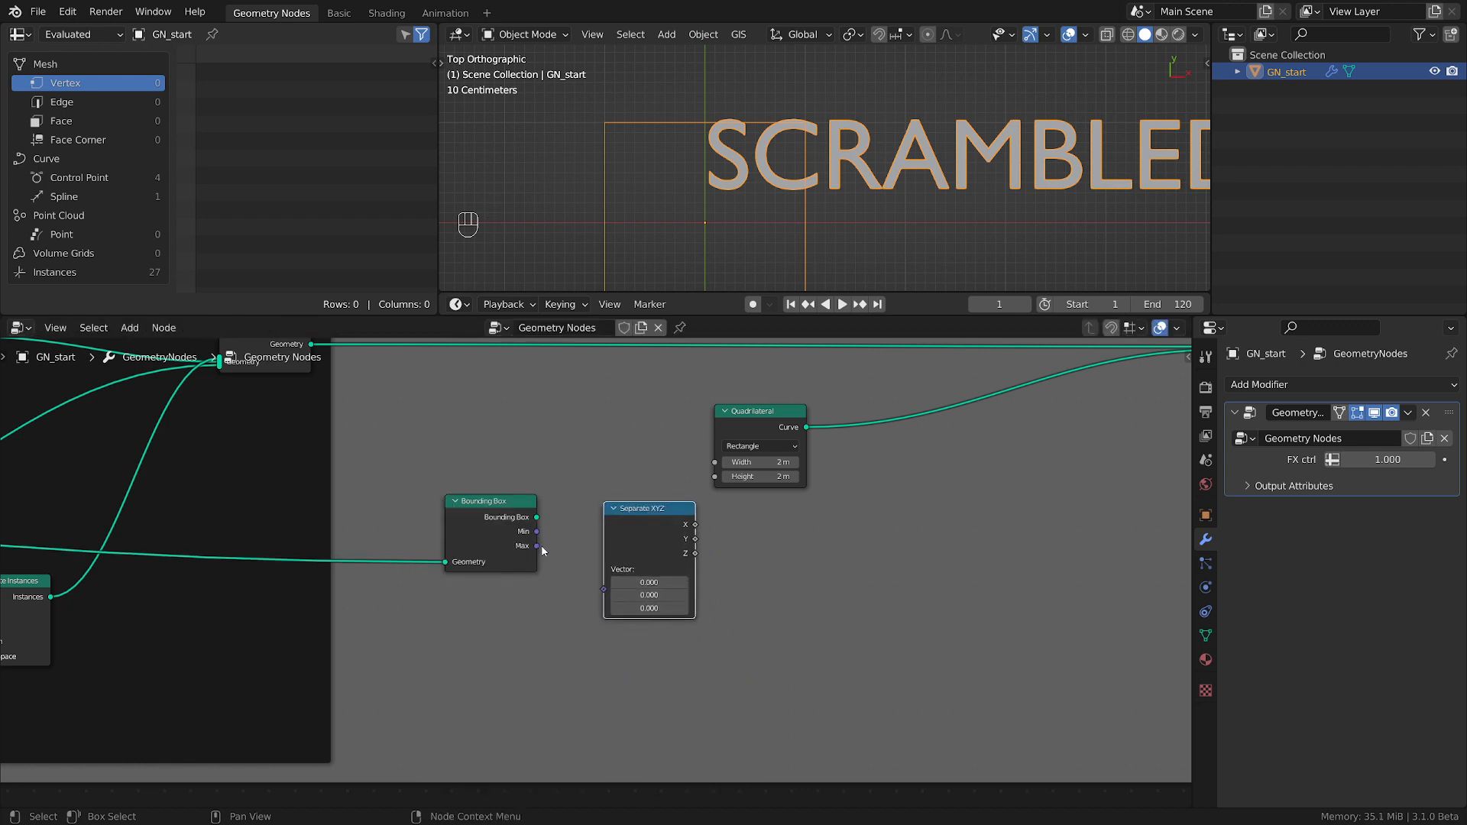
Connect the Bounding Box's Max to the Separate XYZ node, then its X and Y to the Quadrilateral's Width and Height.
left_click_drag(537, 545, 603, 589)
left_click_drag(478, 528, 408, 530)
left_click_drag(632, 511, 714, 462)
left_click_drag(583, 535, 718, 476)
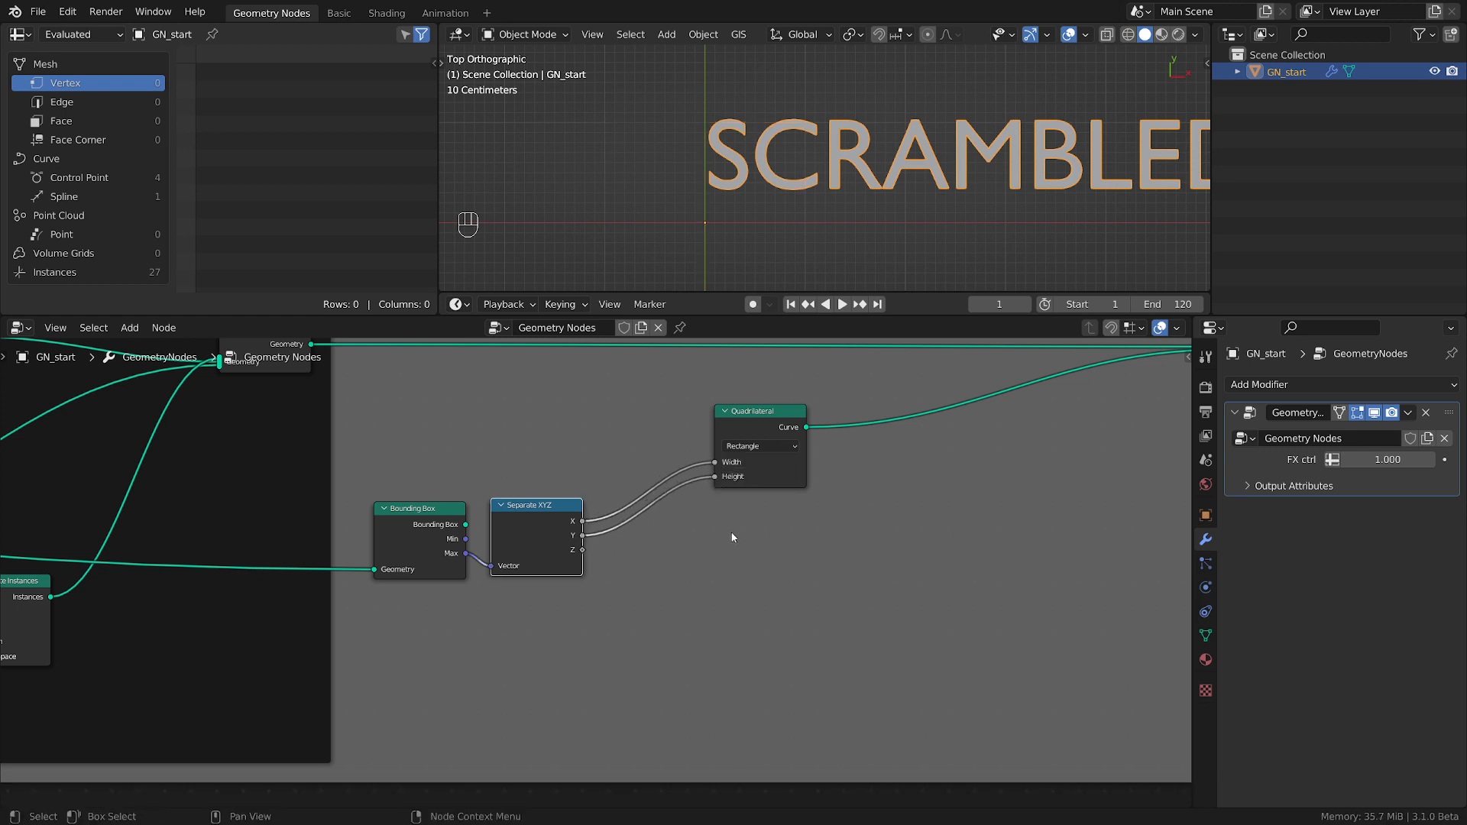
scroll(802, 243, "down", 1)
scroll(645, 538, "up", 2)
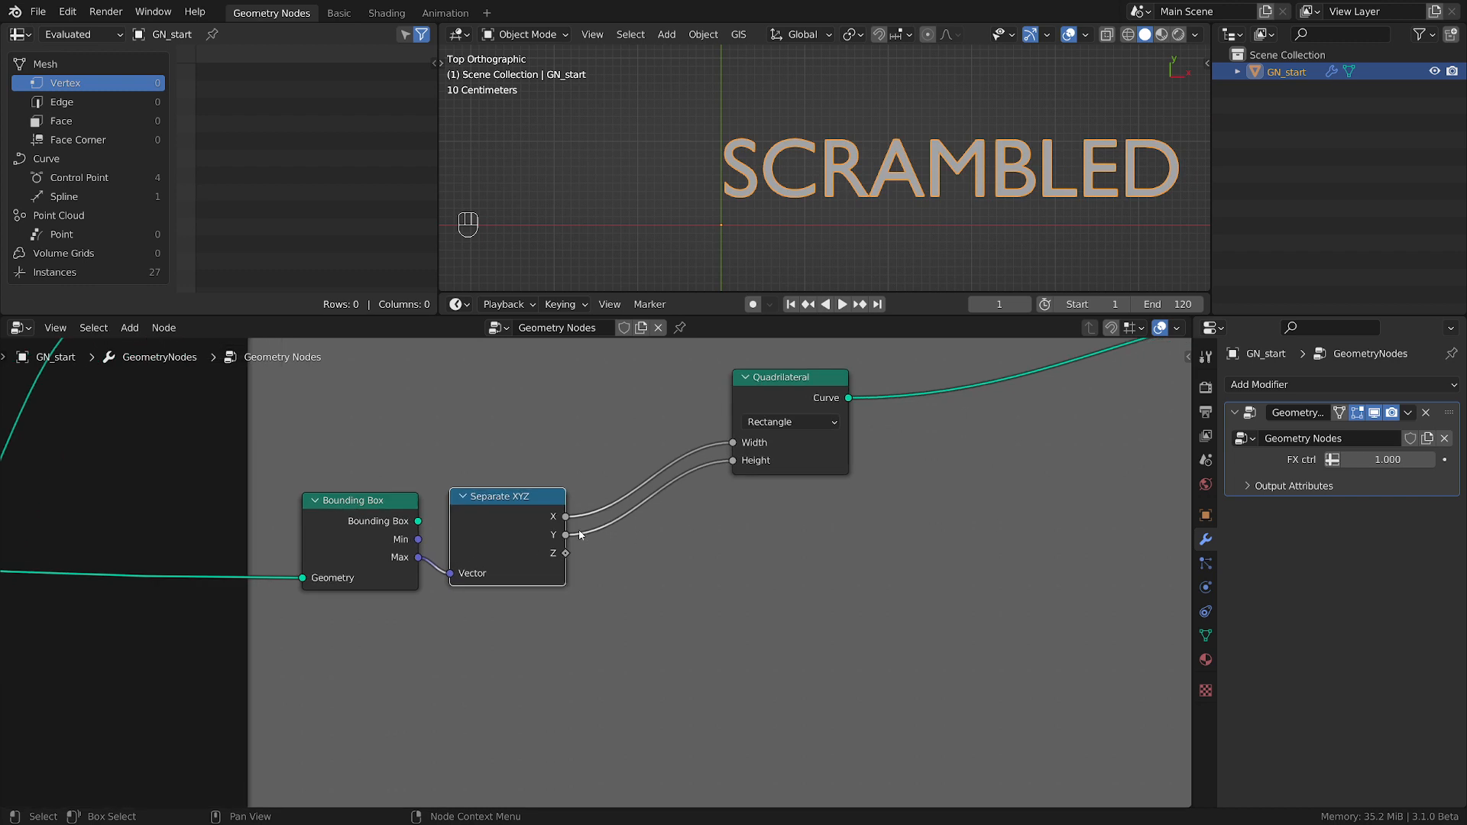
mouse_move(419, 560)
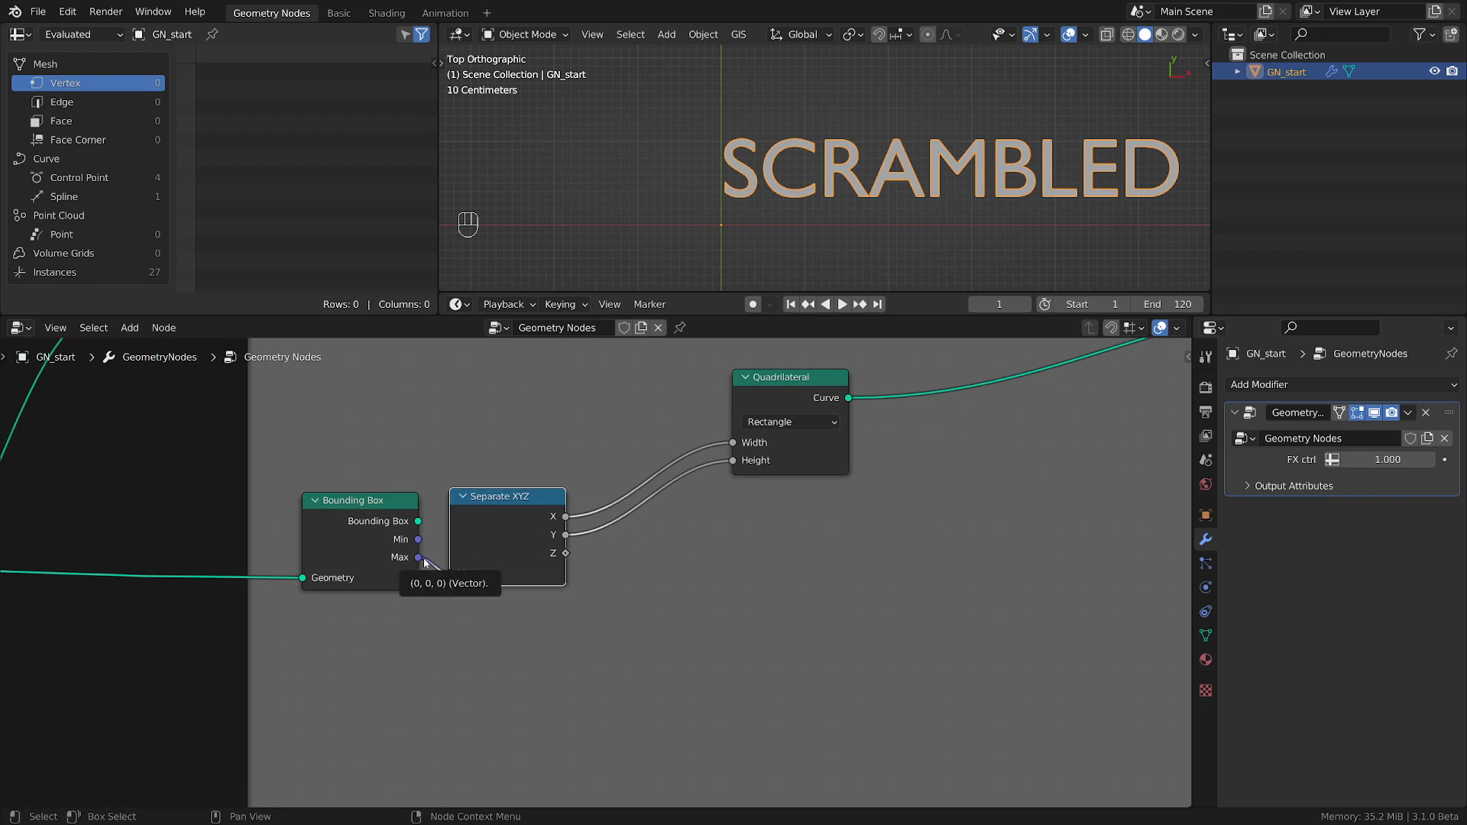
Spread out the Bounding Box, Separate XYZ and Quadrilateral nodes, leaving free space on the link ahead of the Bounding Box.
left_click_drag(519, 504, 590, 501)
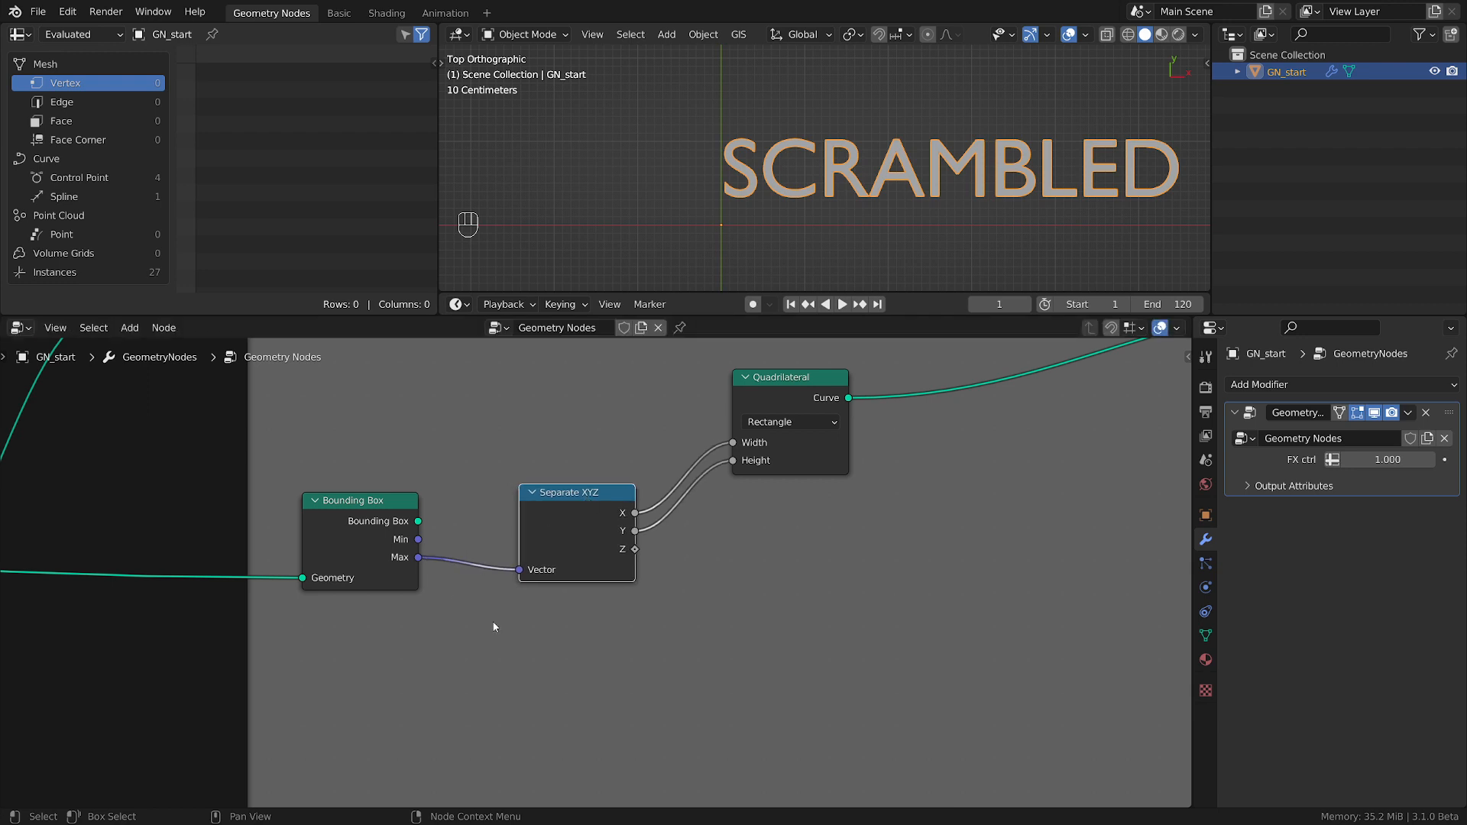
scroll(495, 627, "down", 6)
left_click_drag(684, 487, 780, 482)
left_click_drag(534, 564, 715, 511)
left_click_drag(412, 547, 508, 510)
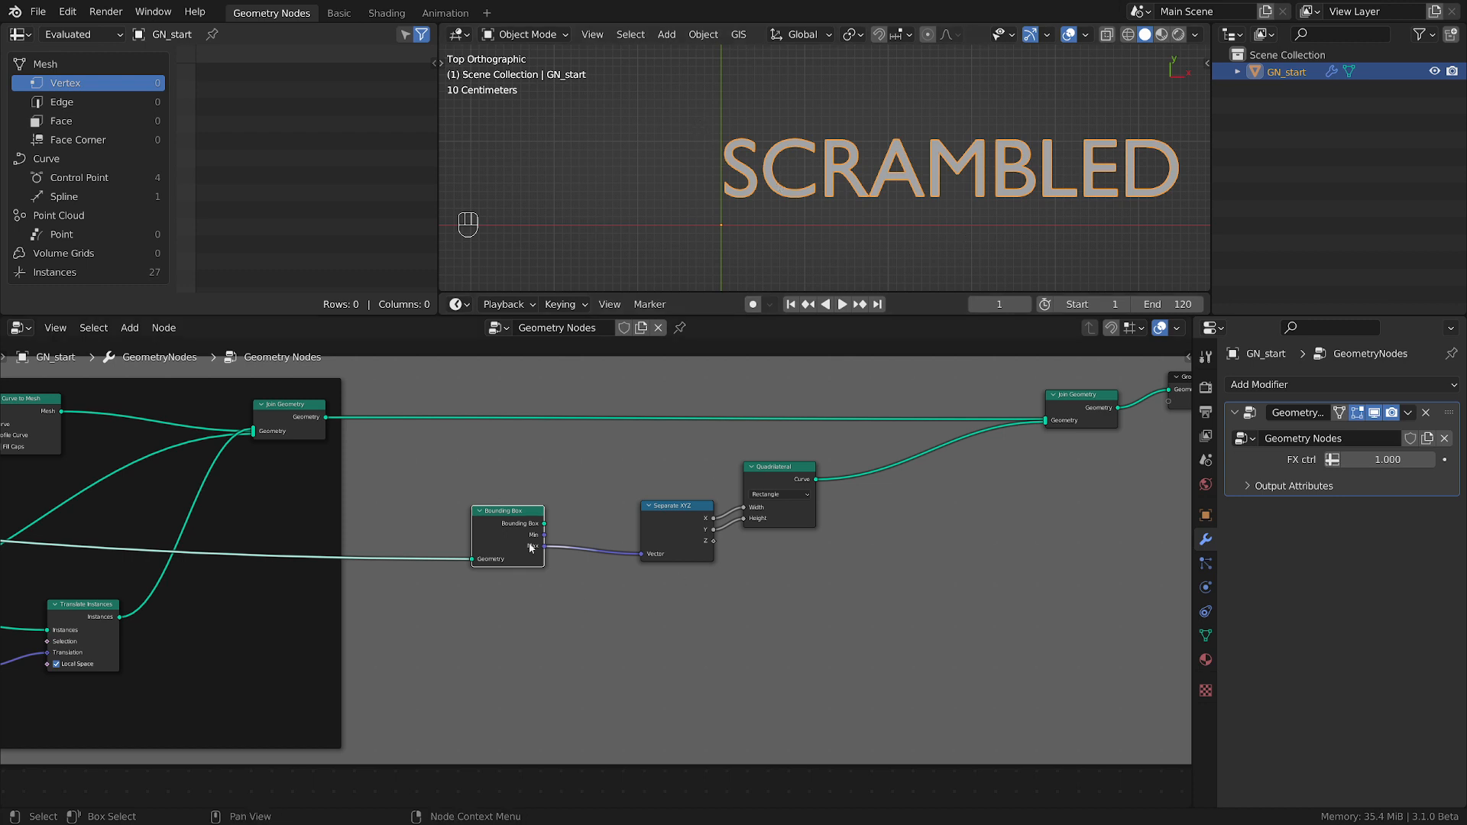
left_click_drag(526, 519, 532, 527)
middle_click_drag(499, 617, 665, 670)
scroll(681, 640, "up", 2)
Insert a Realize Instances node into the link that feeds the Bounding Box node's Geometry input.
key("shift+a")
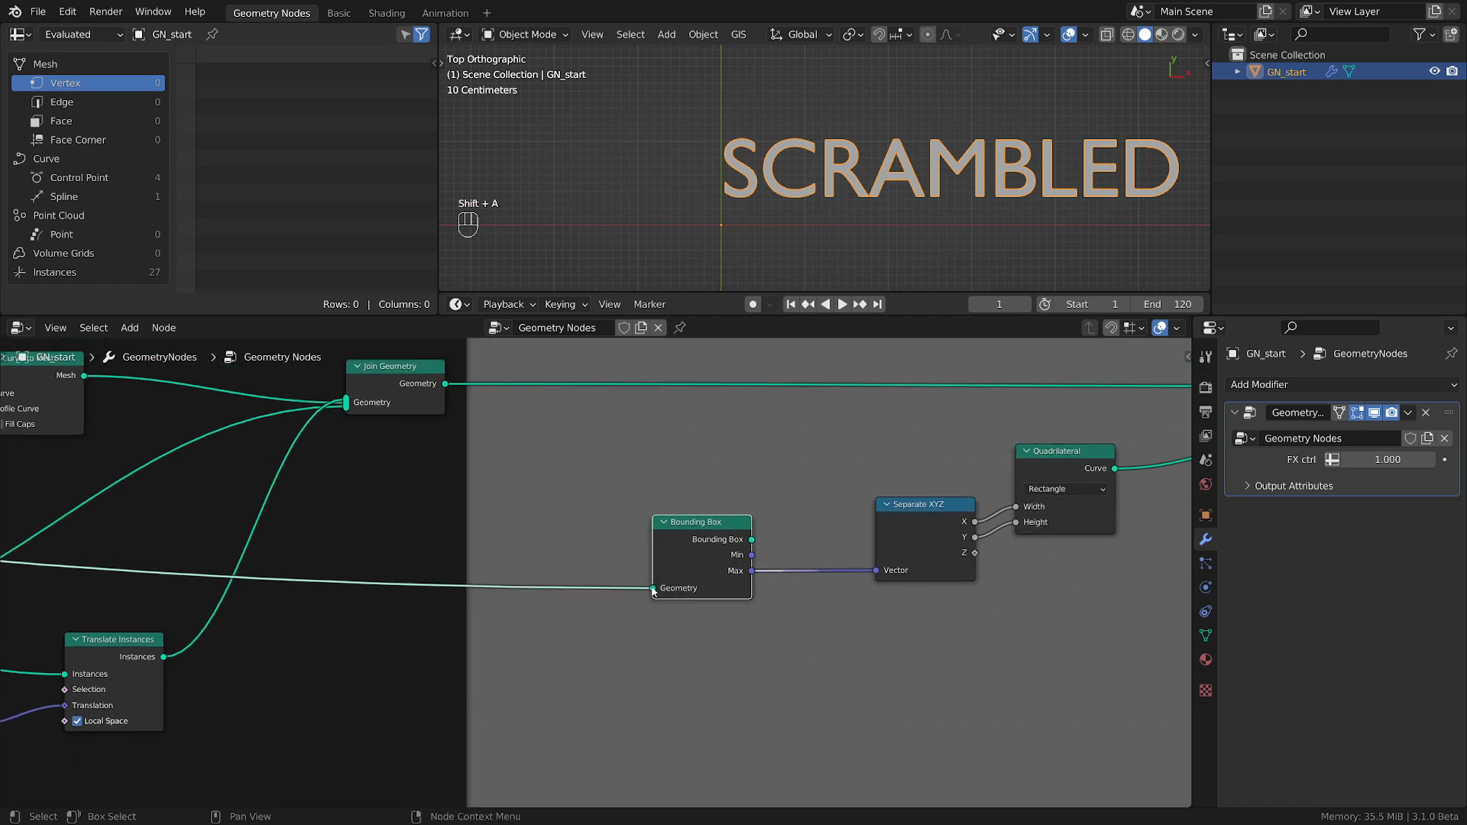
mouse_move(654, 591)
left_click(672, 648)
key("shift+a")
mouse_move(681, 642)
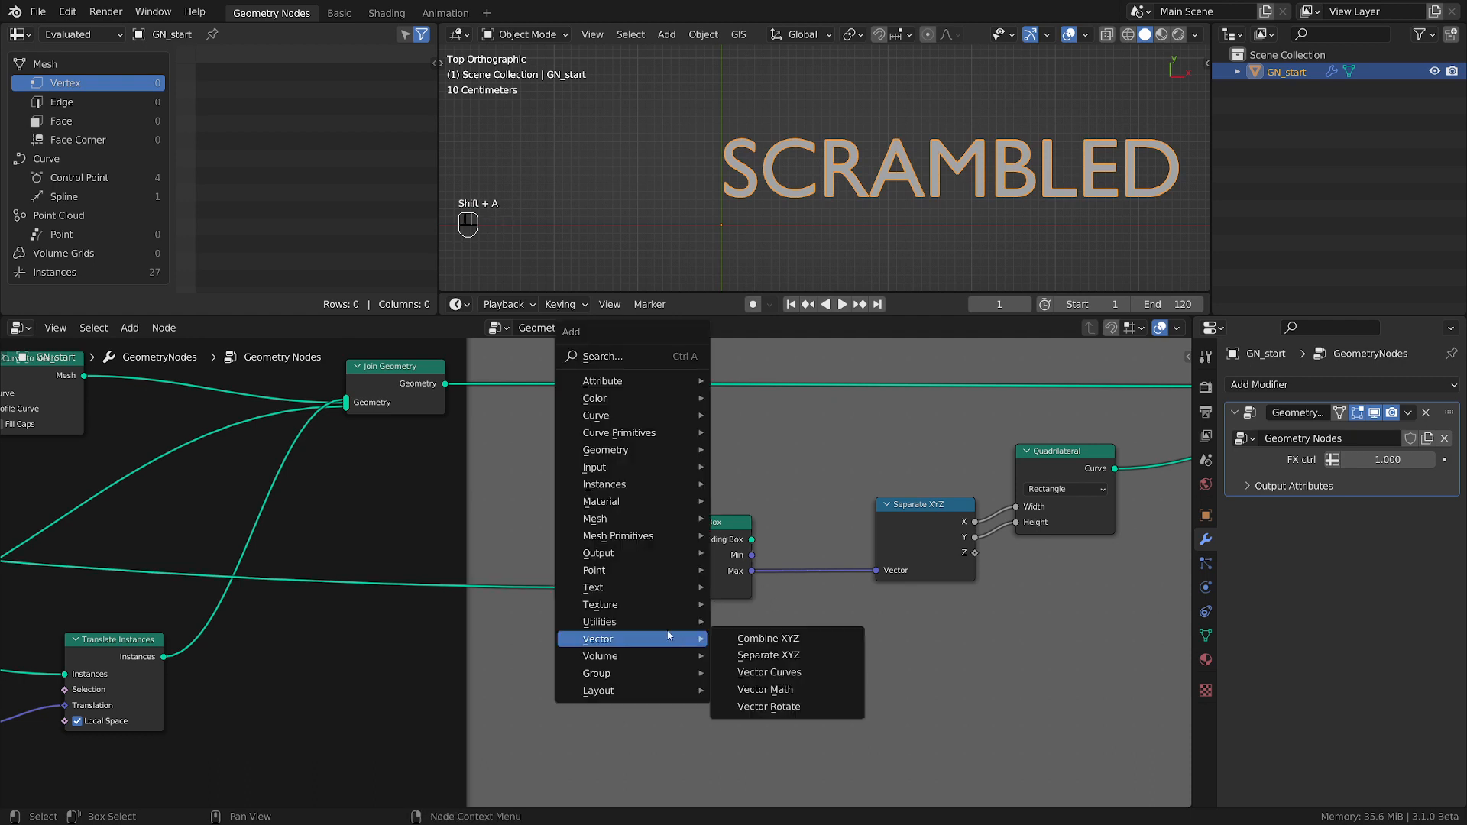
mouse_move(673, 489)
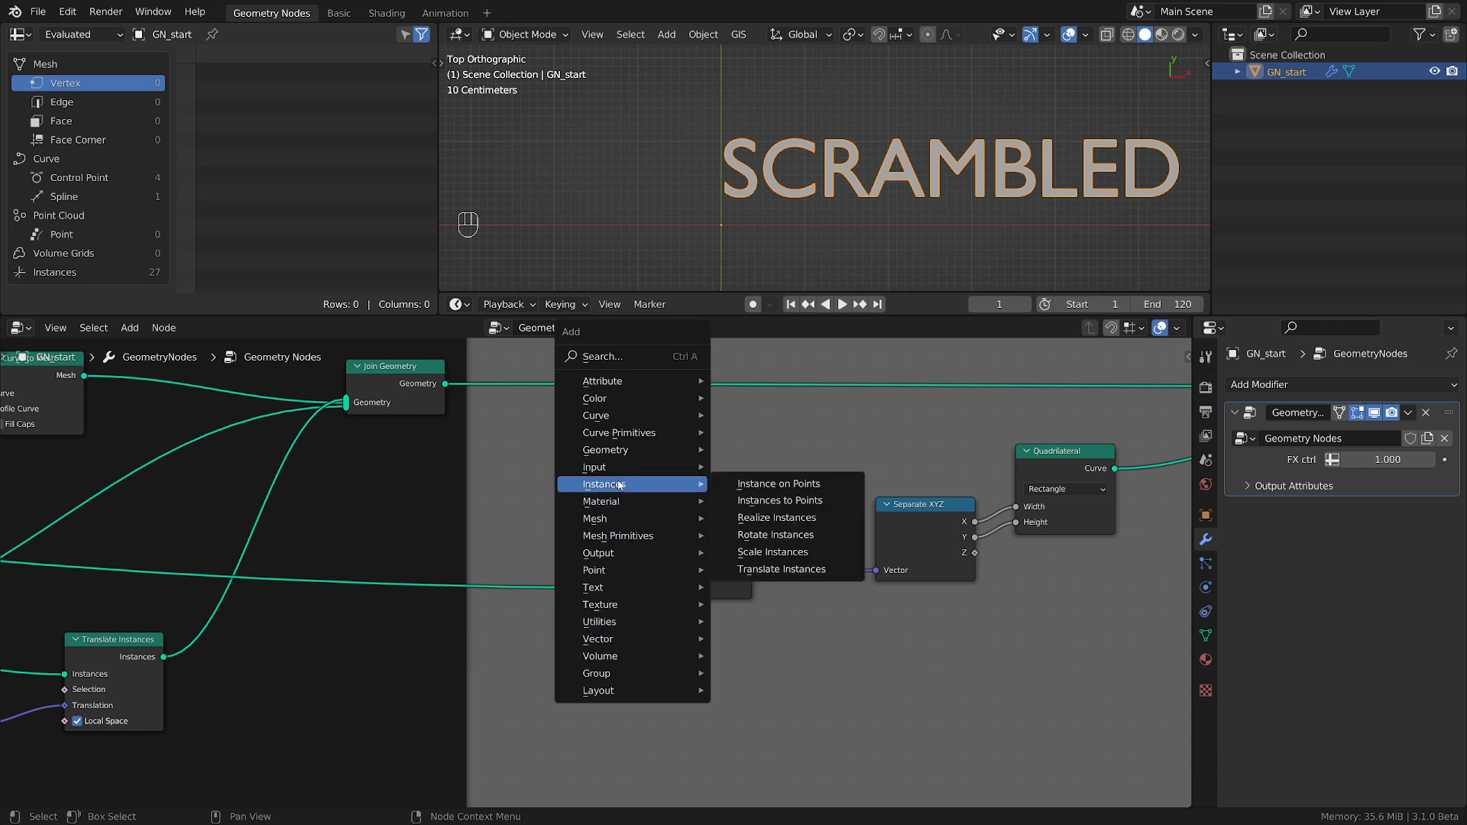
left_click(787, 521)
left_click(554, 589)
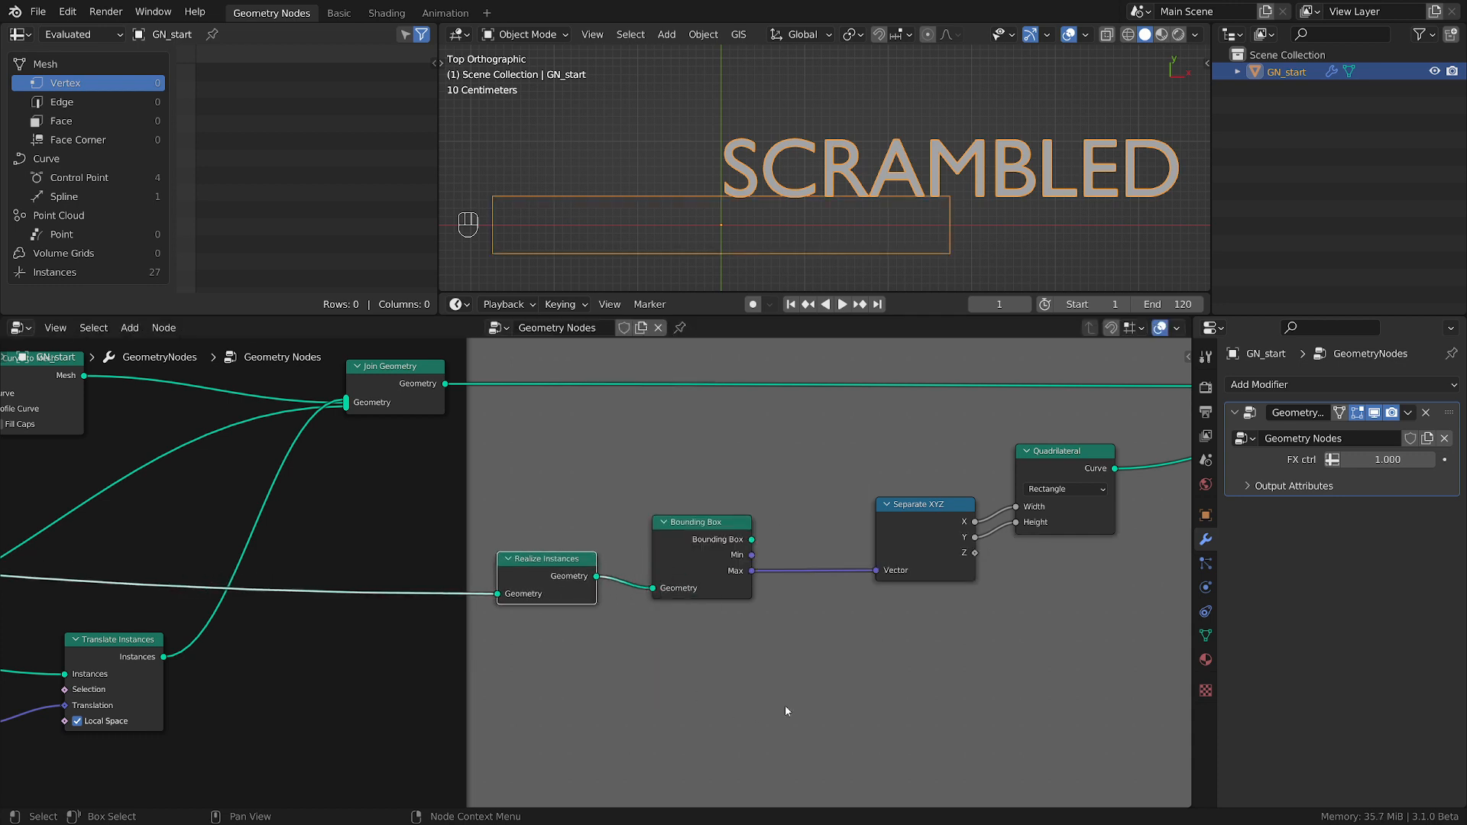
Rearrange the rectangle nodes, grouping Separate XYZ near the Bounding Box and moving the Quadrilateral away to open a gap between them.
scroll(783, 679, "up", 1)
middle_click_drag(772, 596, 551, 662)
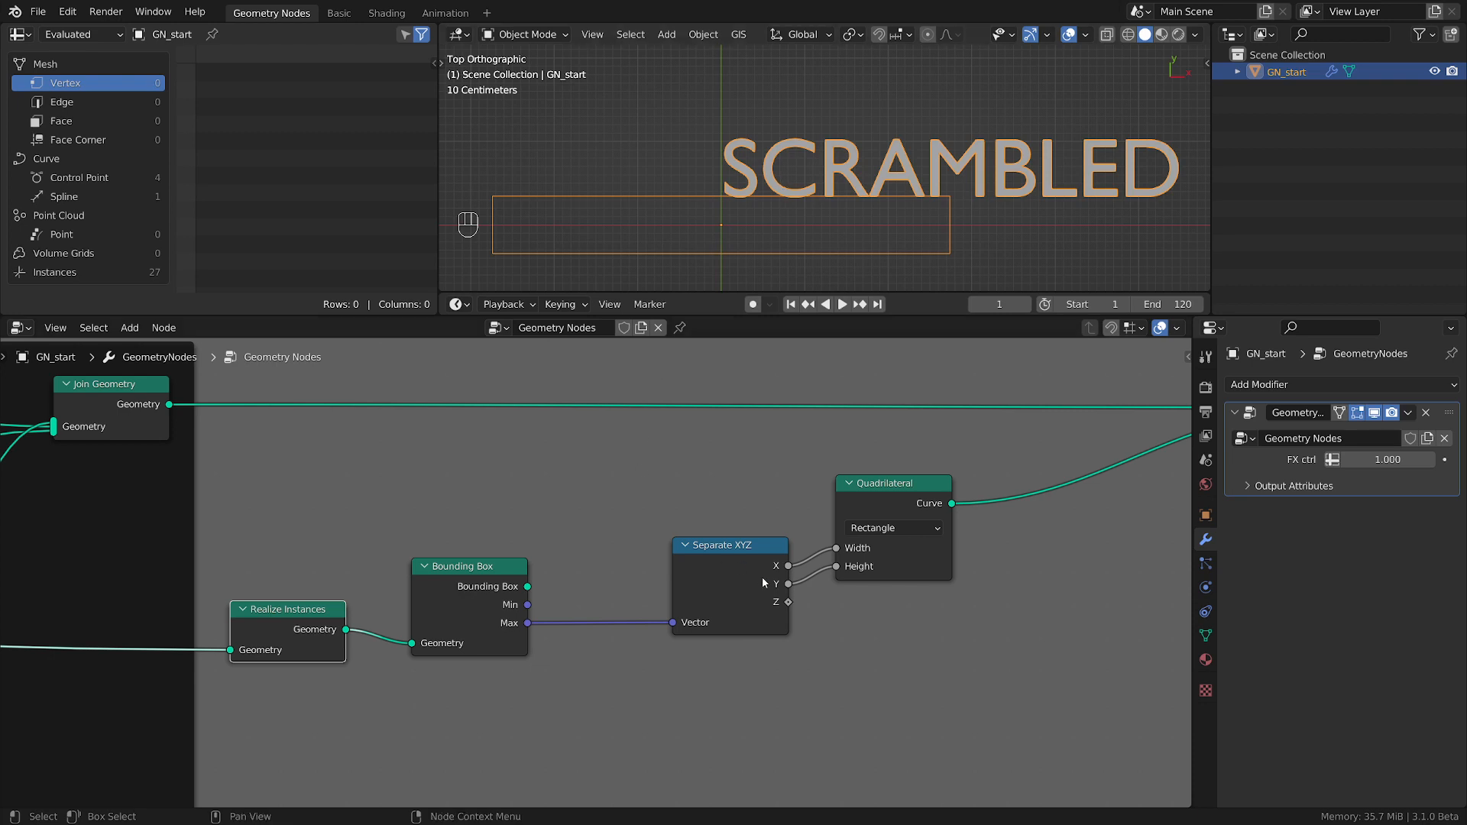
scroll(814, 223, "down", 3)
middle_click_drag(886, 215, 753, 204, "shift")
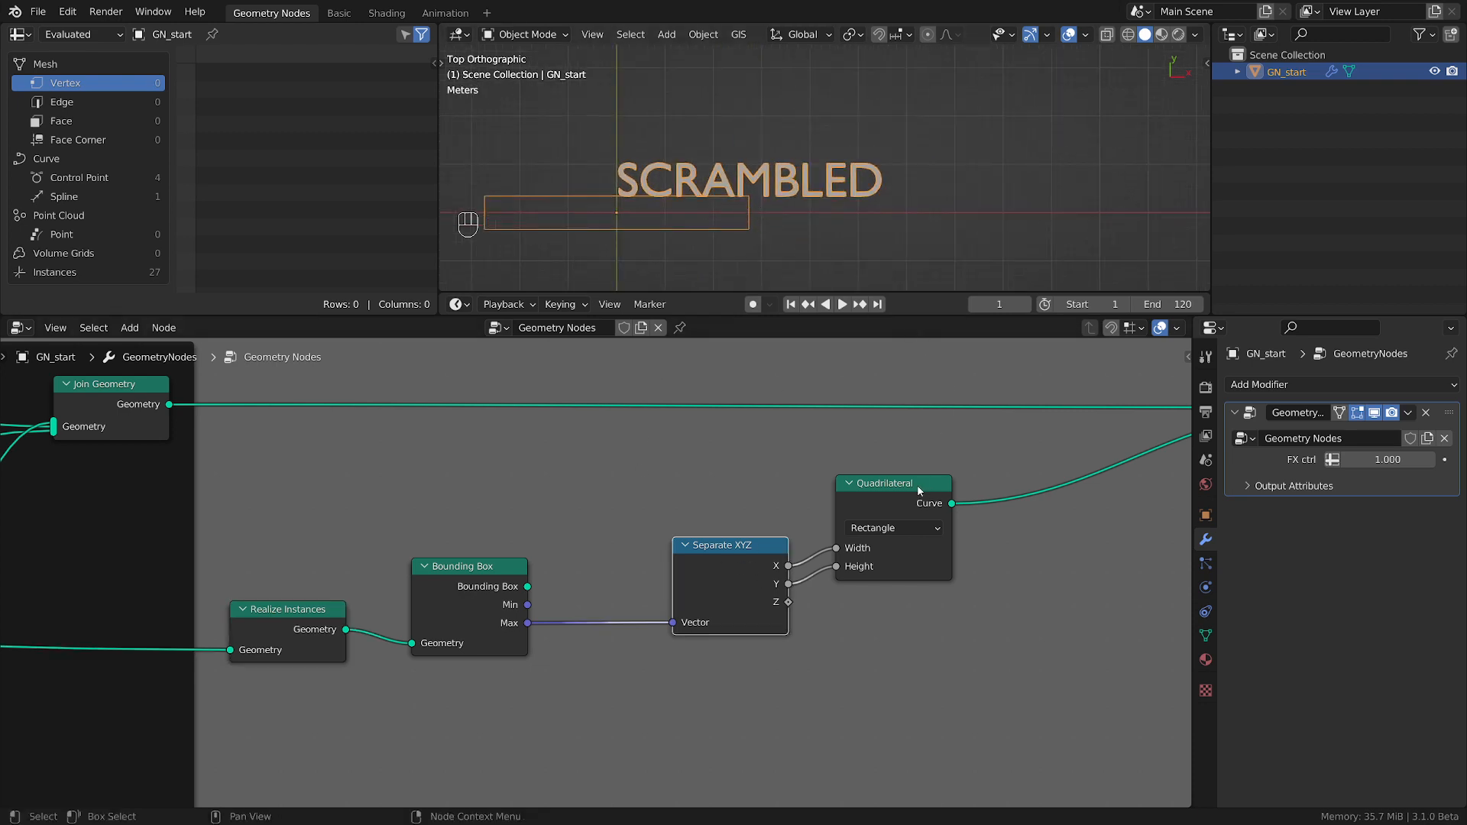
left_click_drag(918, 489, 1030, 498)
left_click_drag(747, 547, 665, 561)
left_click_drag(463, 583, 453, 537)
left_click_drag(630, 579, 618, 583)
left_click_drag(300, 631, 289, 629)
middle_click_drag(729, 674, 536, 675)
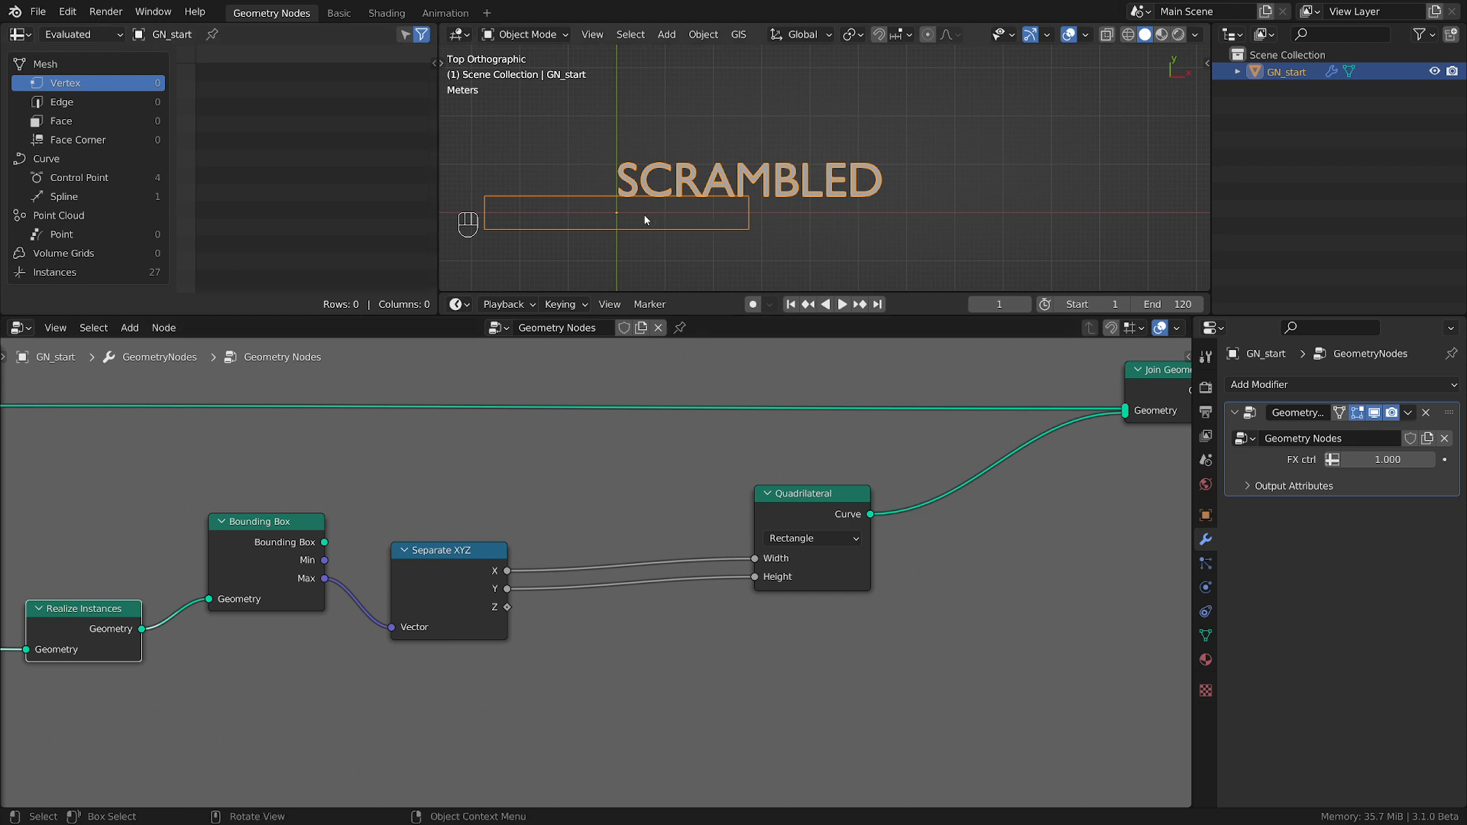
scroll(643, 217, "up", 3)
scroll(776, 232, "down", 3)
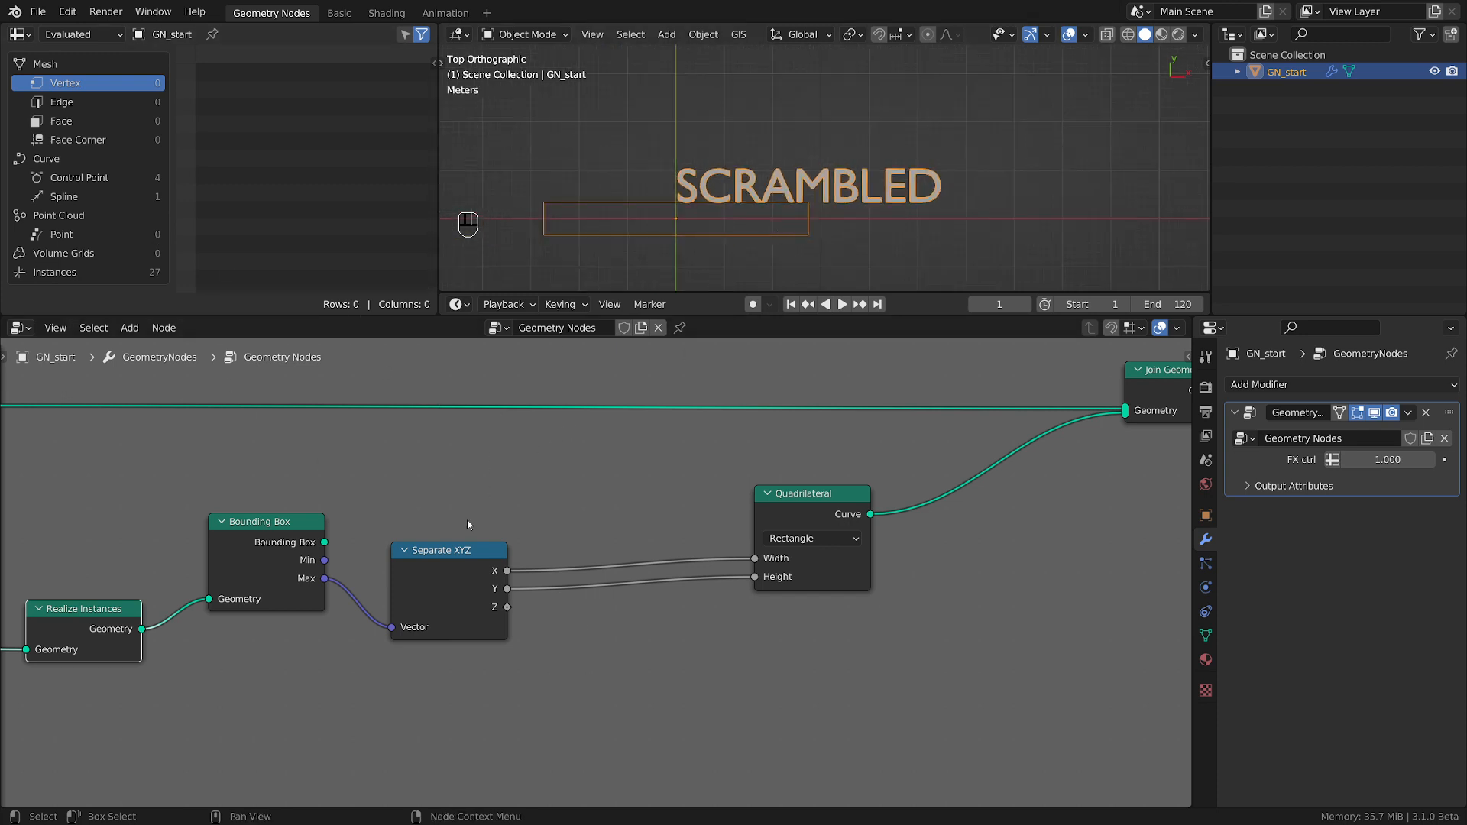
left_click_drag(478, 573, 470, 576)
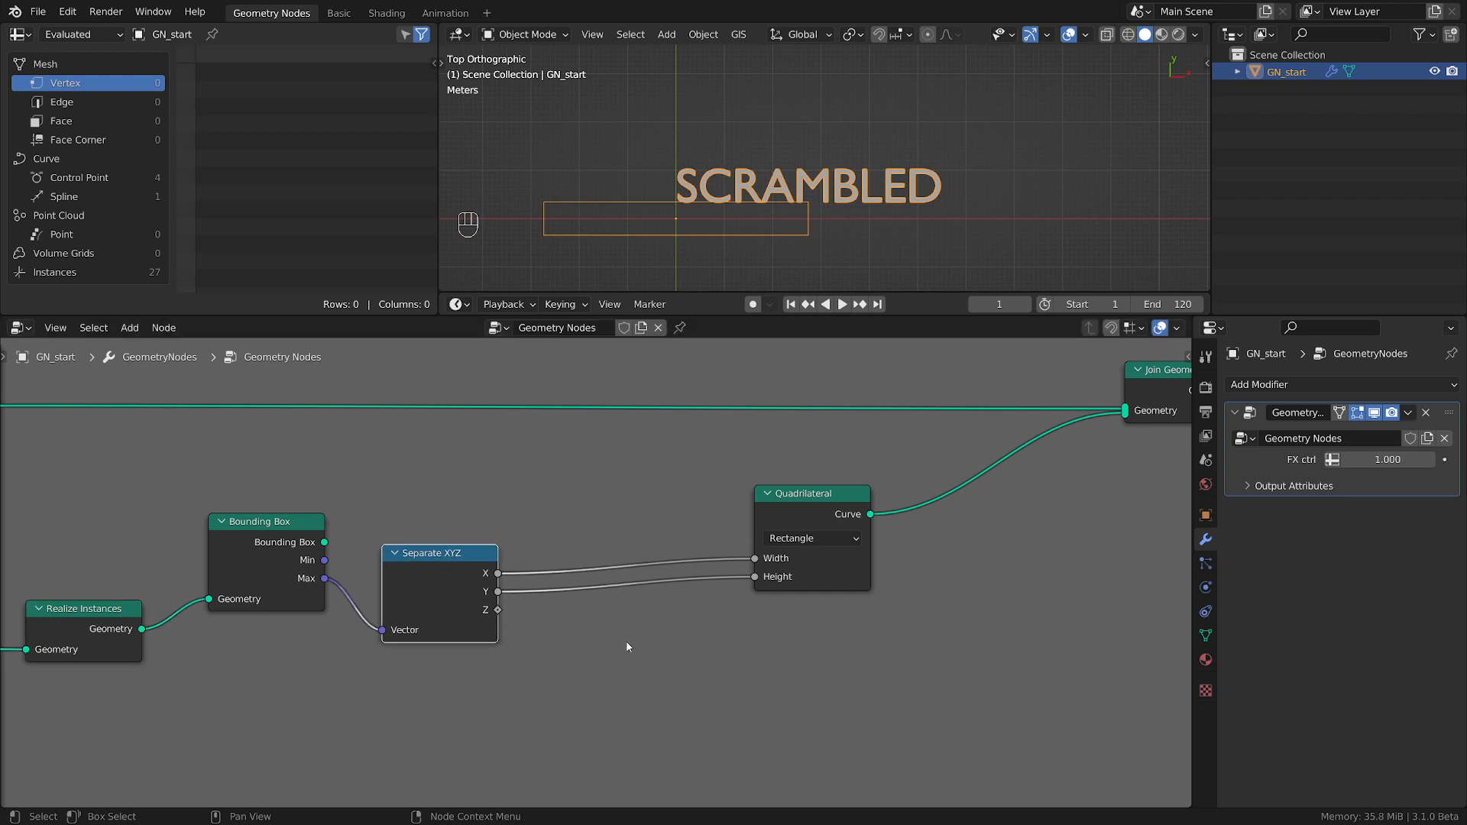
Insert a Divide math node with a divisor of 2 between Separate XYZ's X output and the Quadrilateral's Width.
key("shift+a")
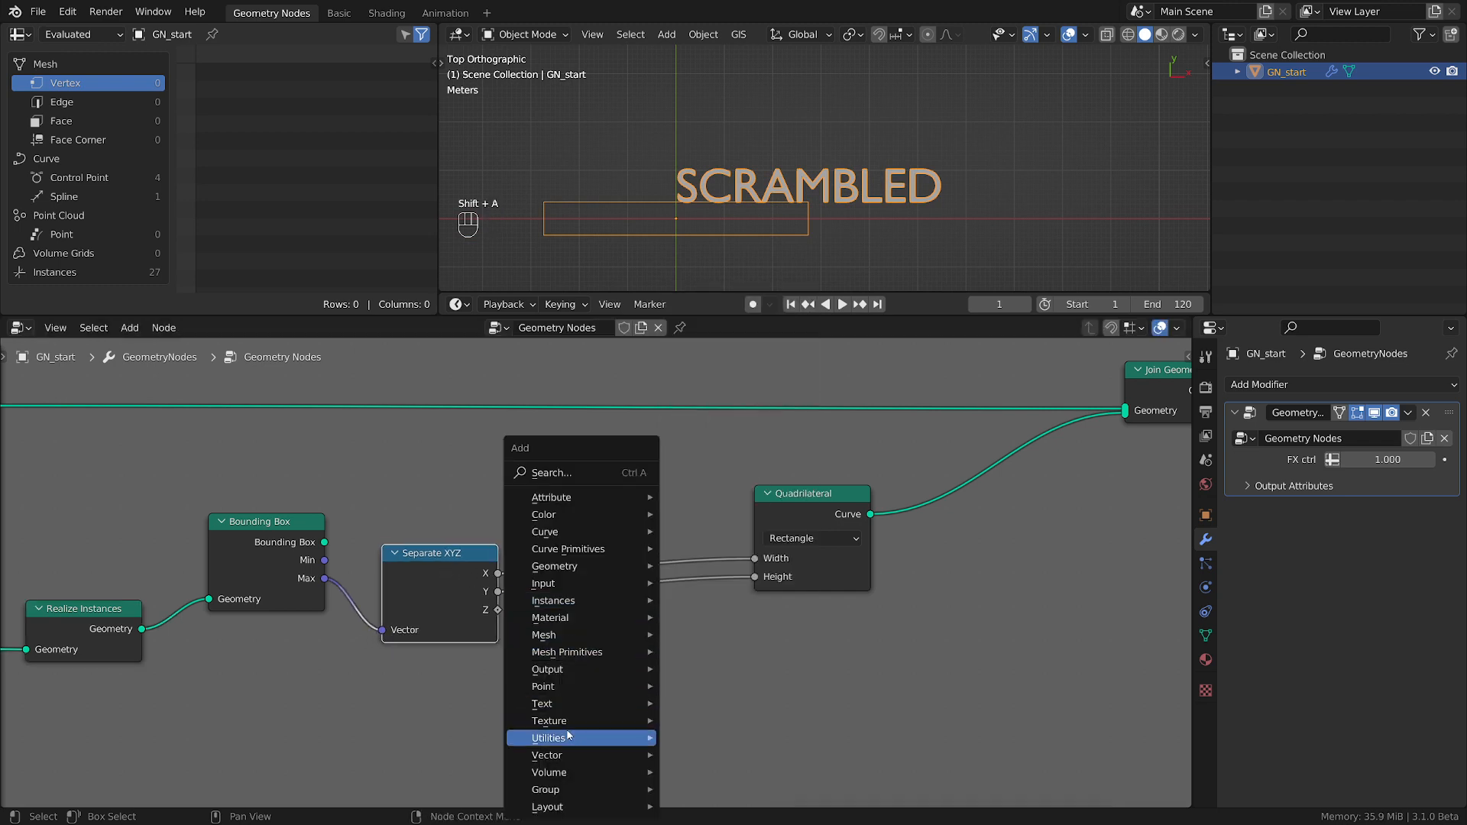
mouse_move(568, 735)
left_click(734, 688)
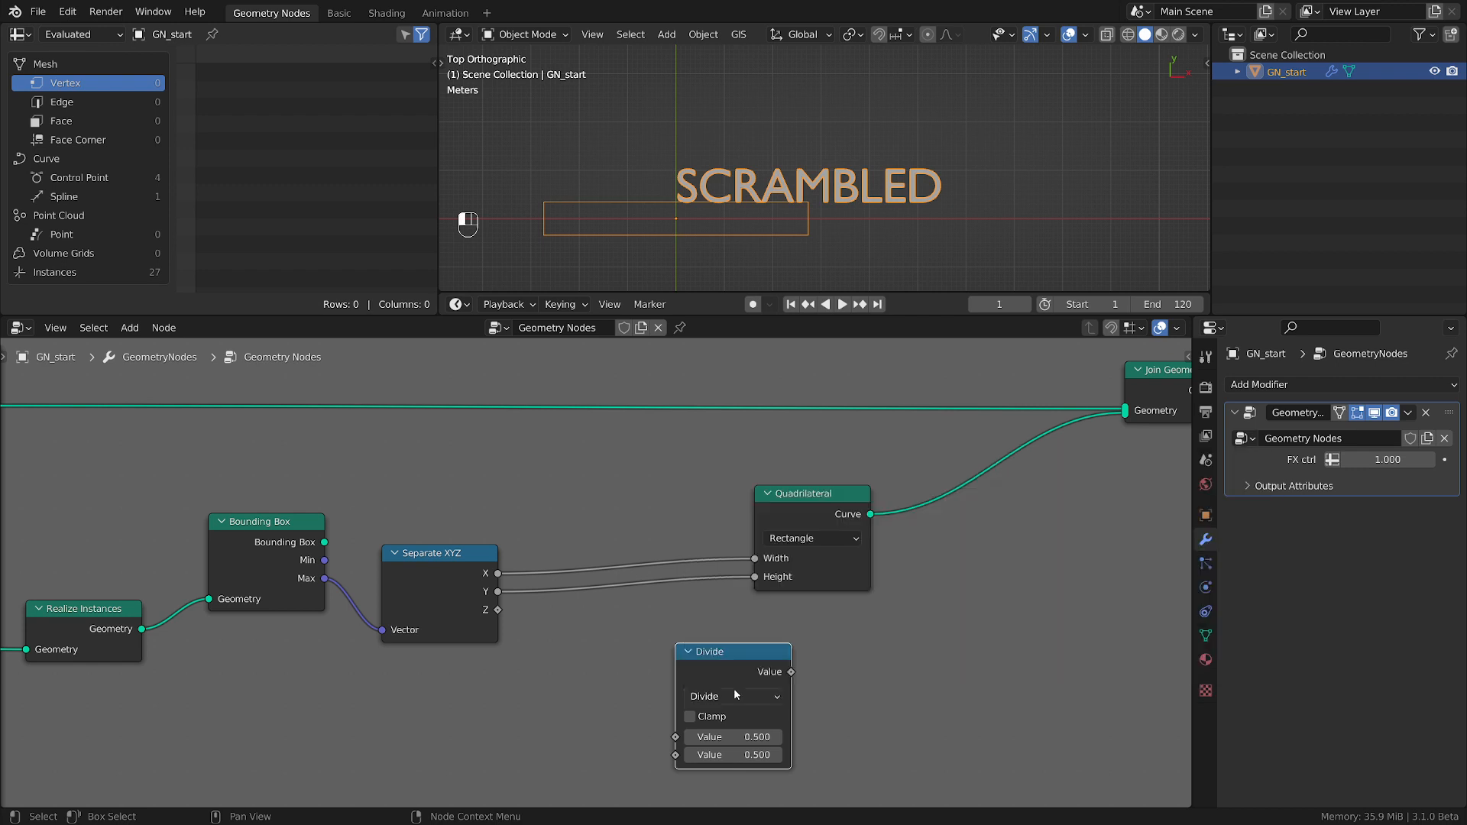
left_click(735, 755)
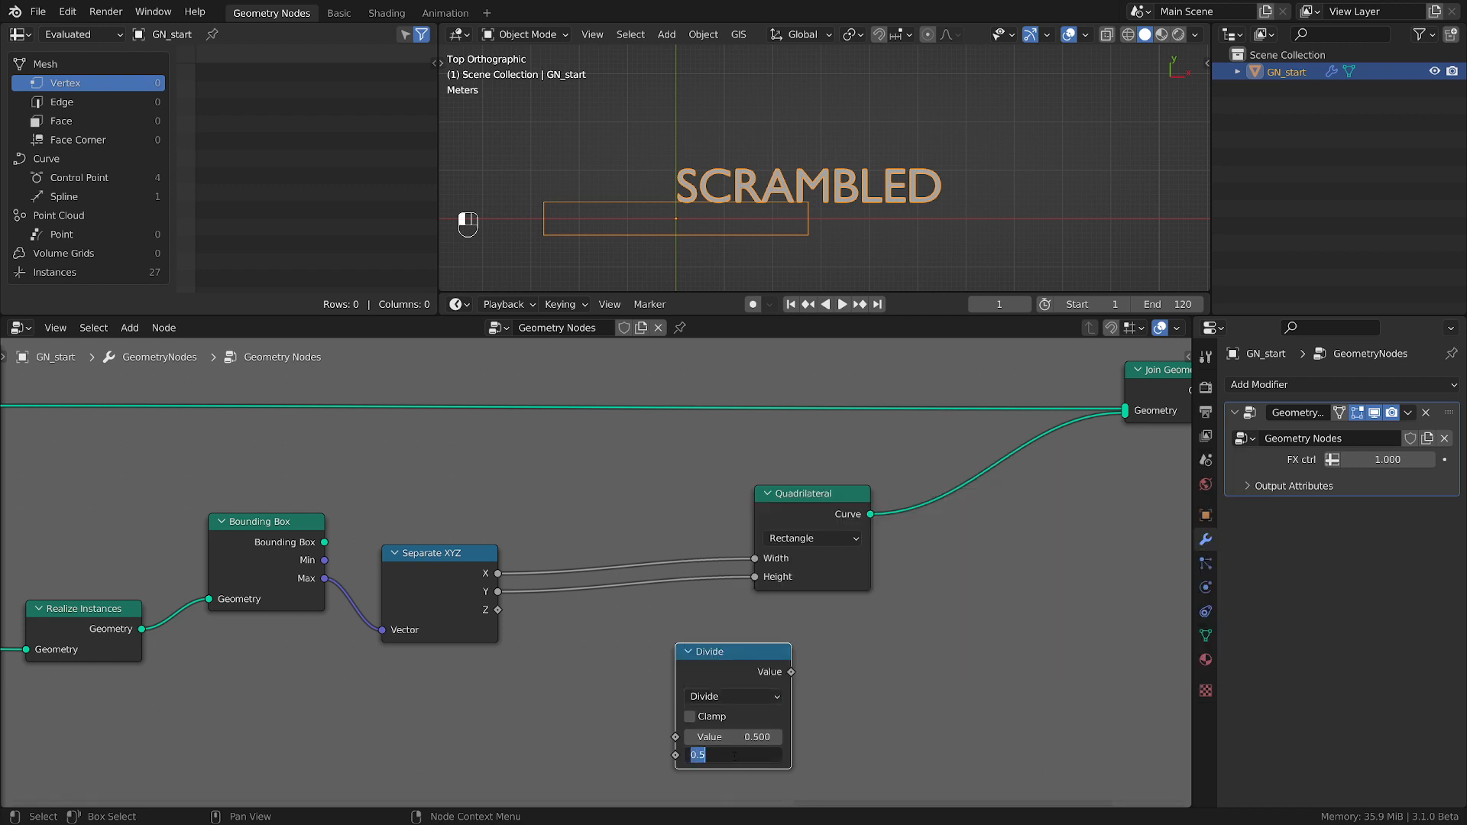
type("2")
key("Return")
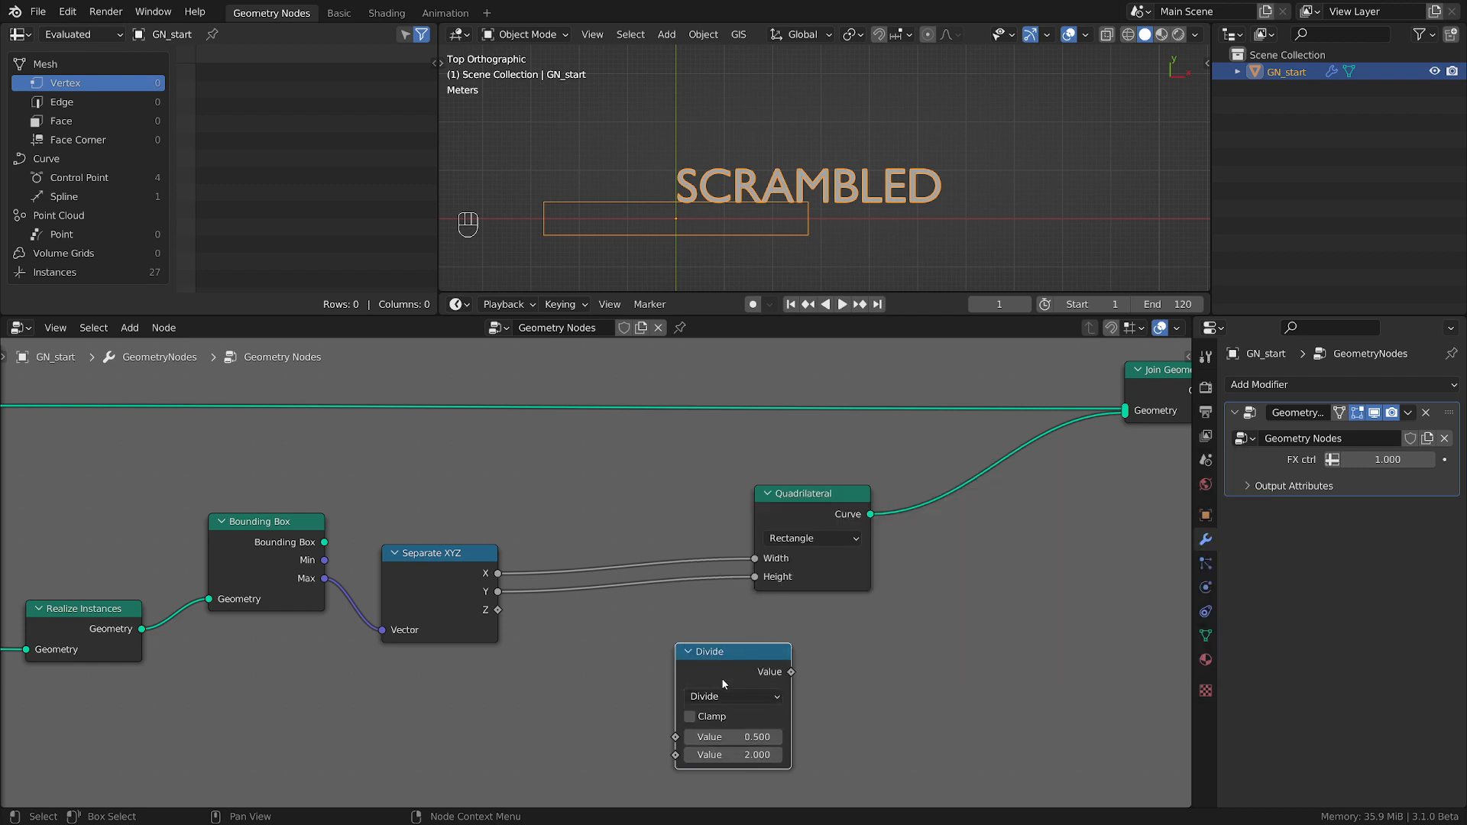
left_click_drag(721, 677, 611, 542)
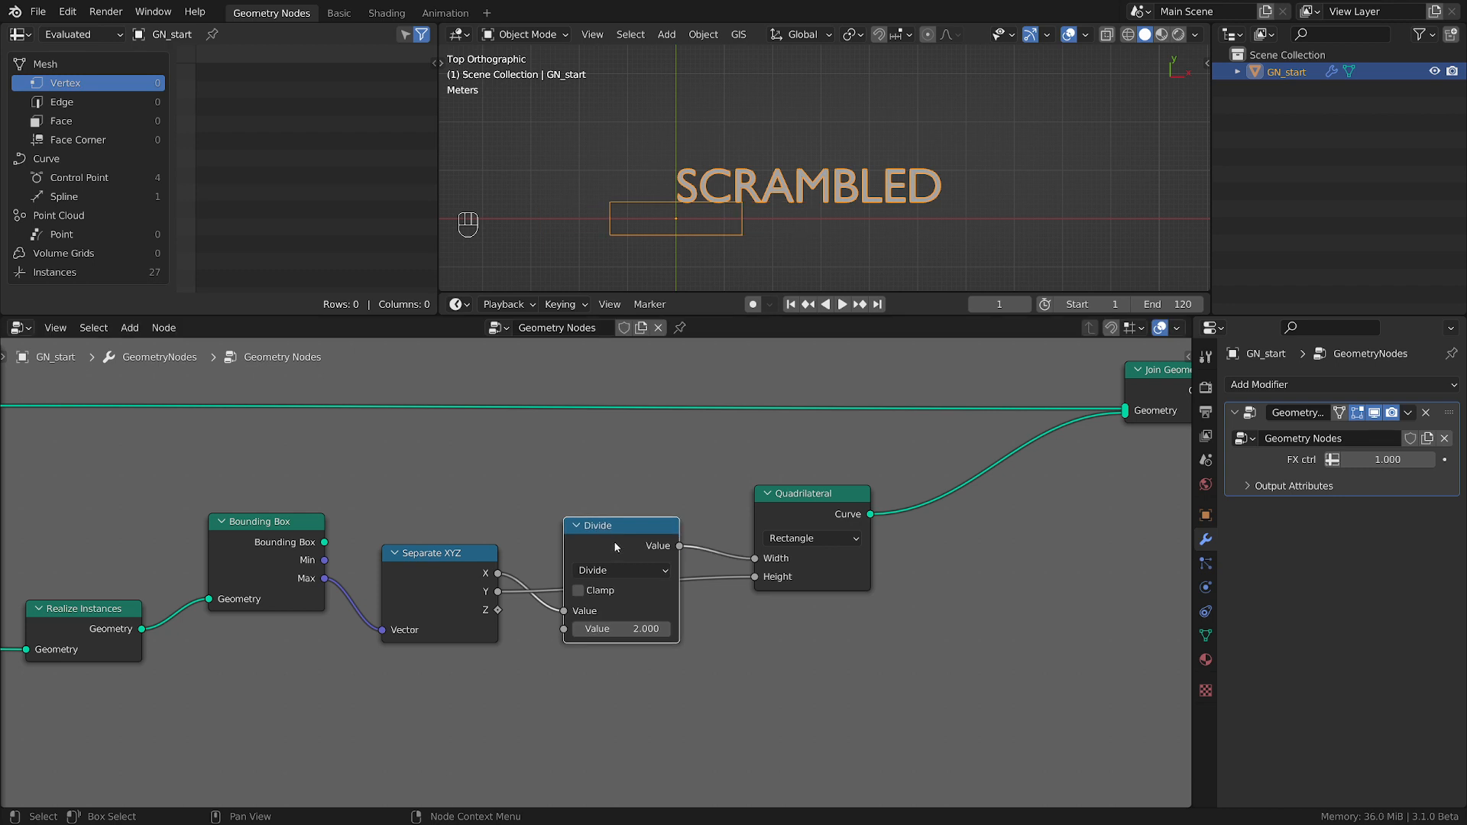
Duplicate the Divide node and insert the copy between Separate XYZ's Y output and the Quadrilateral's Height.
key("shift+d")
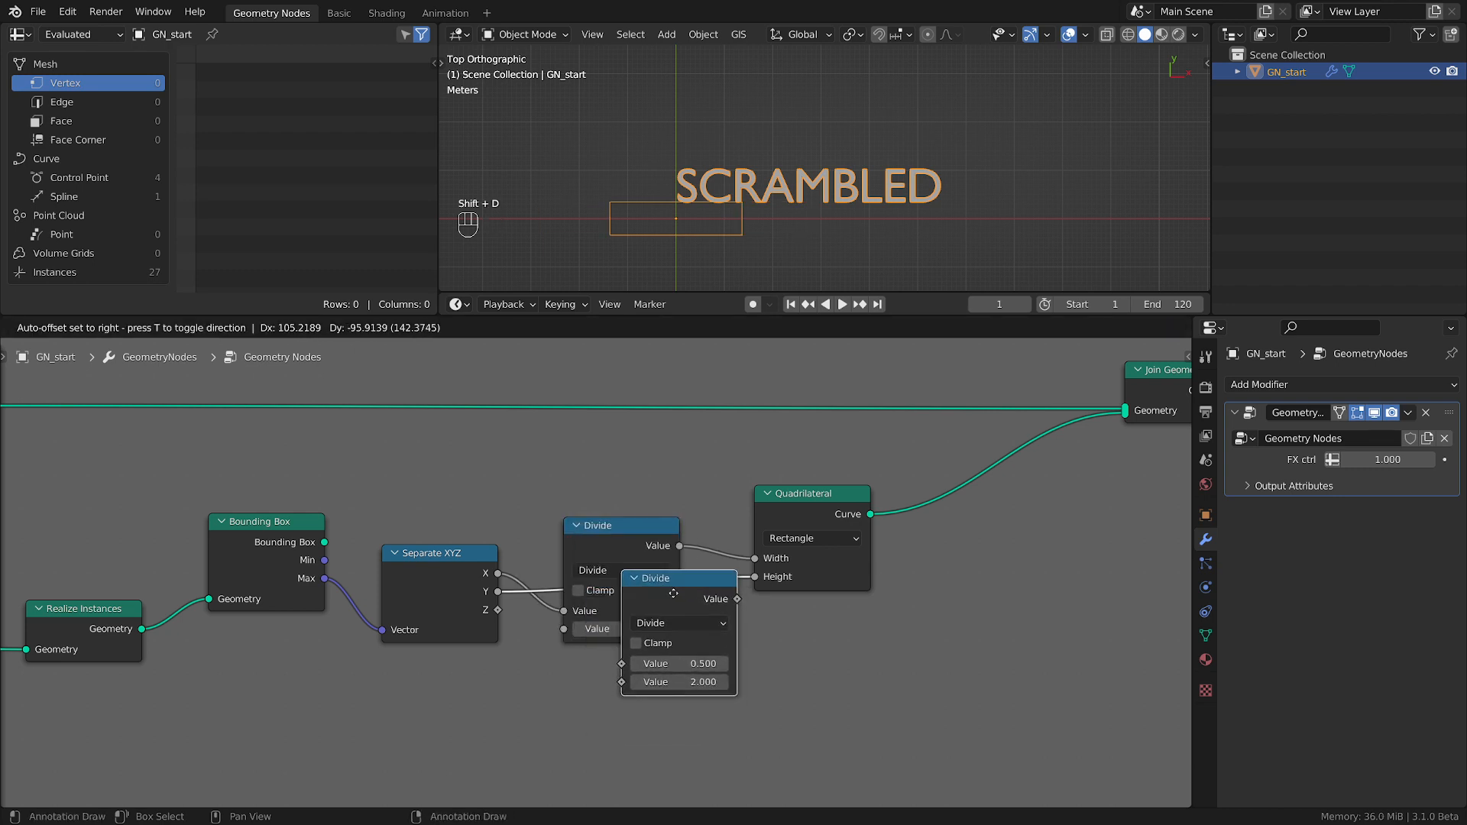
left_click(676, 598)
left_click_drag(641, 593, 625, 678)
scroll(904, 665, "down", 3)
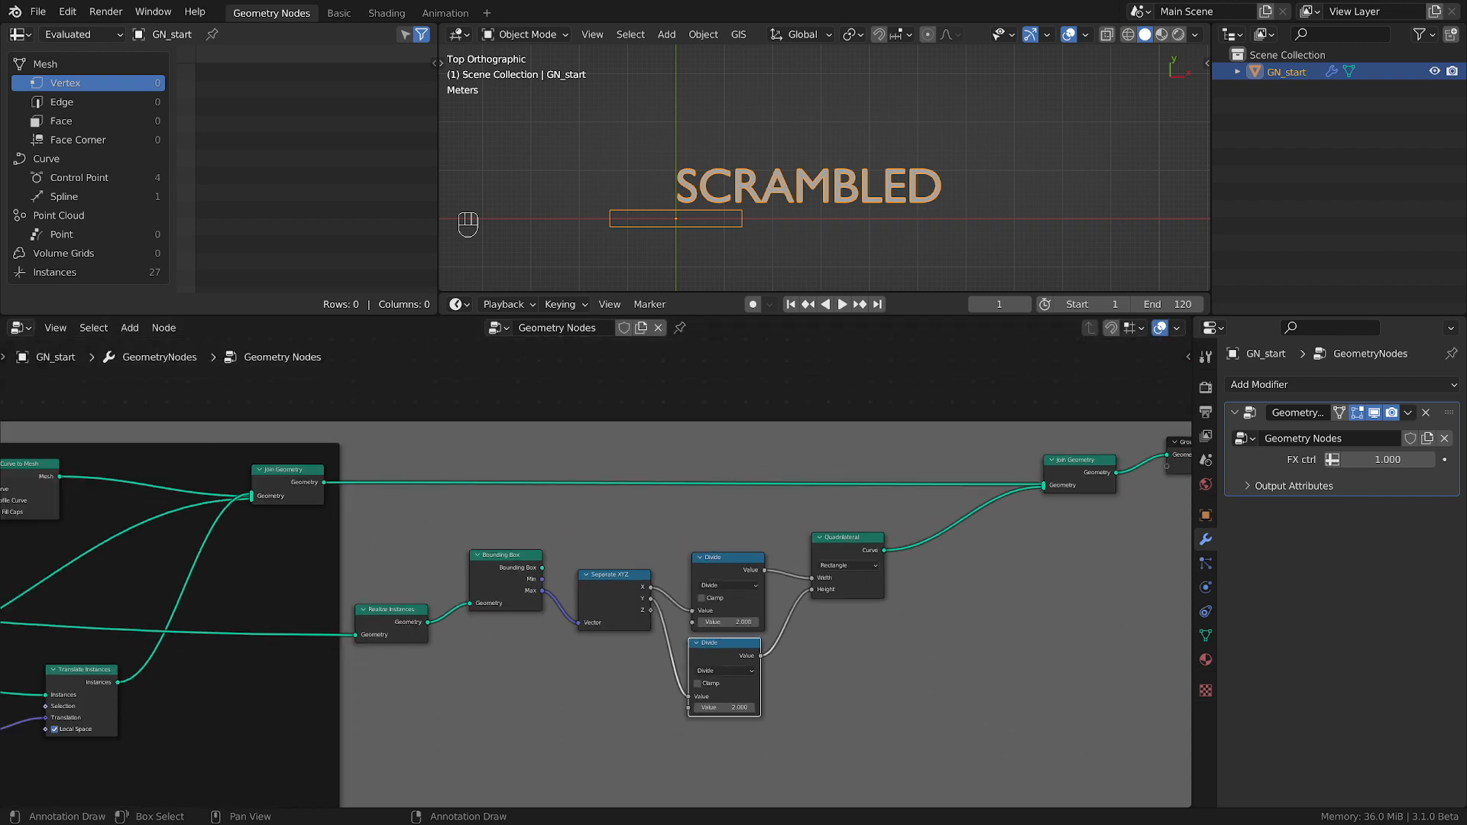
scroll(976, 589, "up", 2)
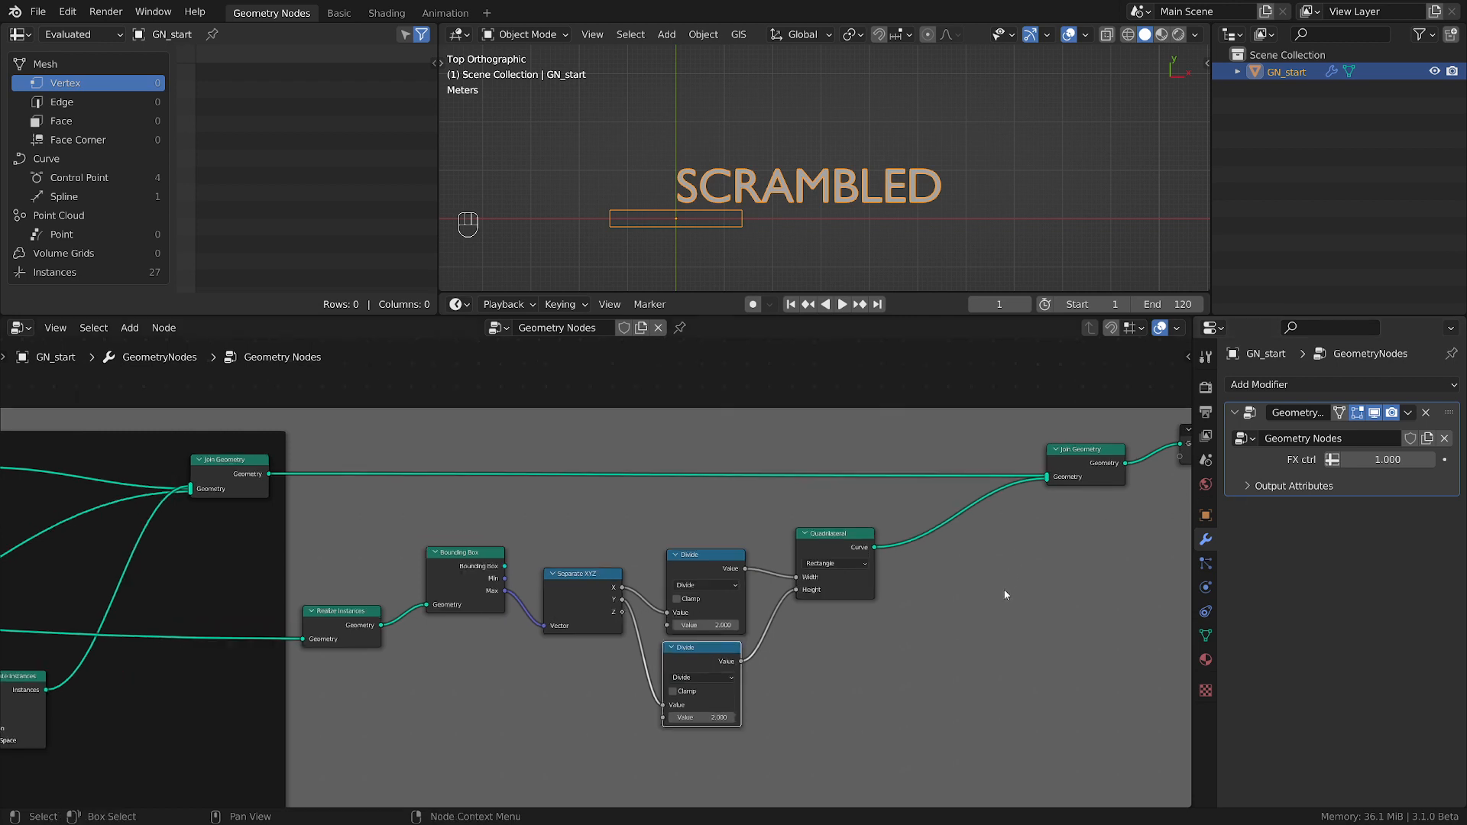
scroll(754, 690, "up", 1)
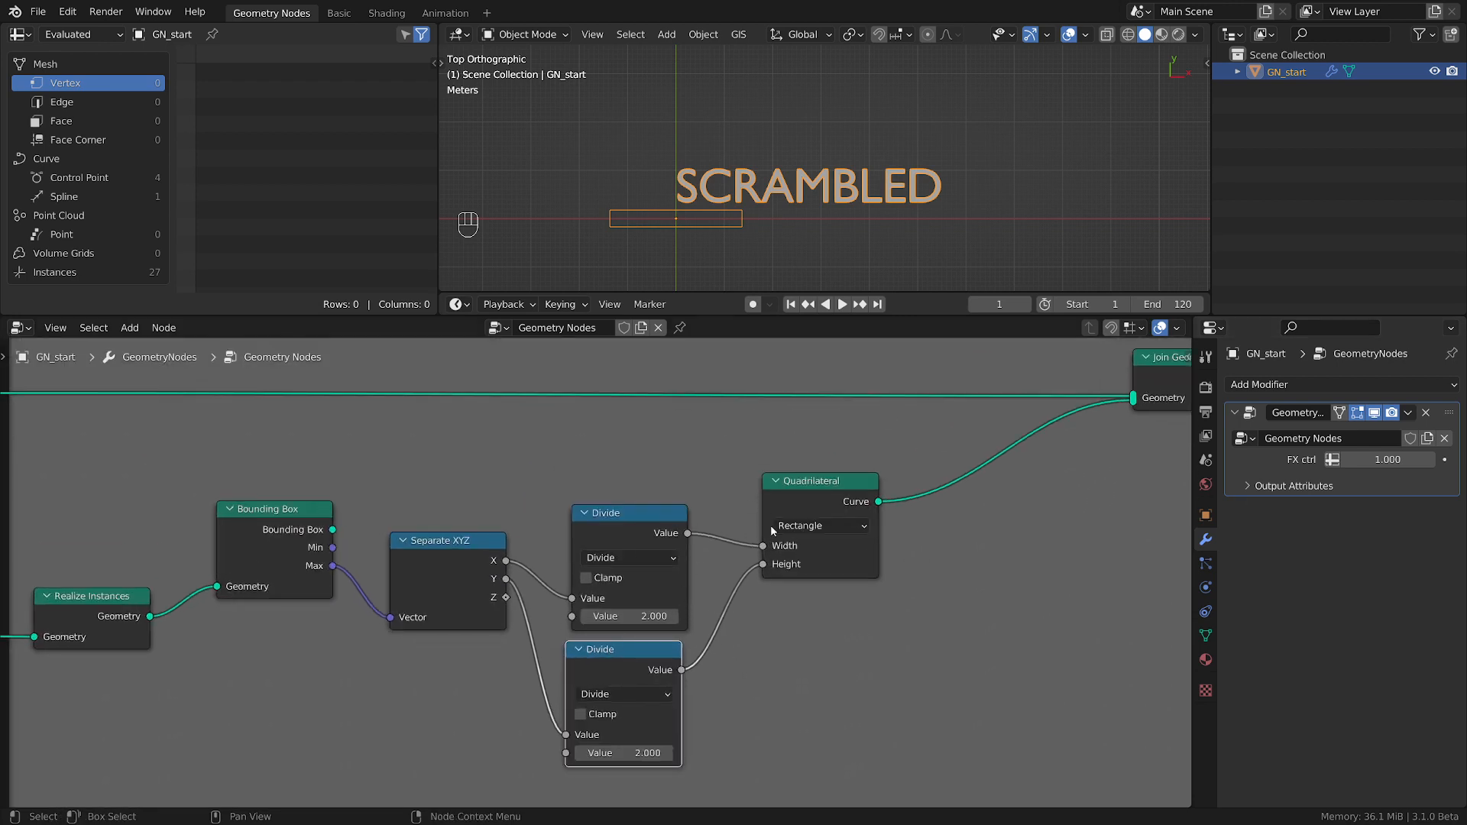
Shift the Quadrilateral node slightly and insert a Set Position node between it and the final Join Geometry node.
left_click_drag(826, 486, 809, 473)
scroll(848, 493, "down", 1)
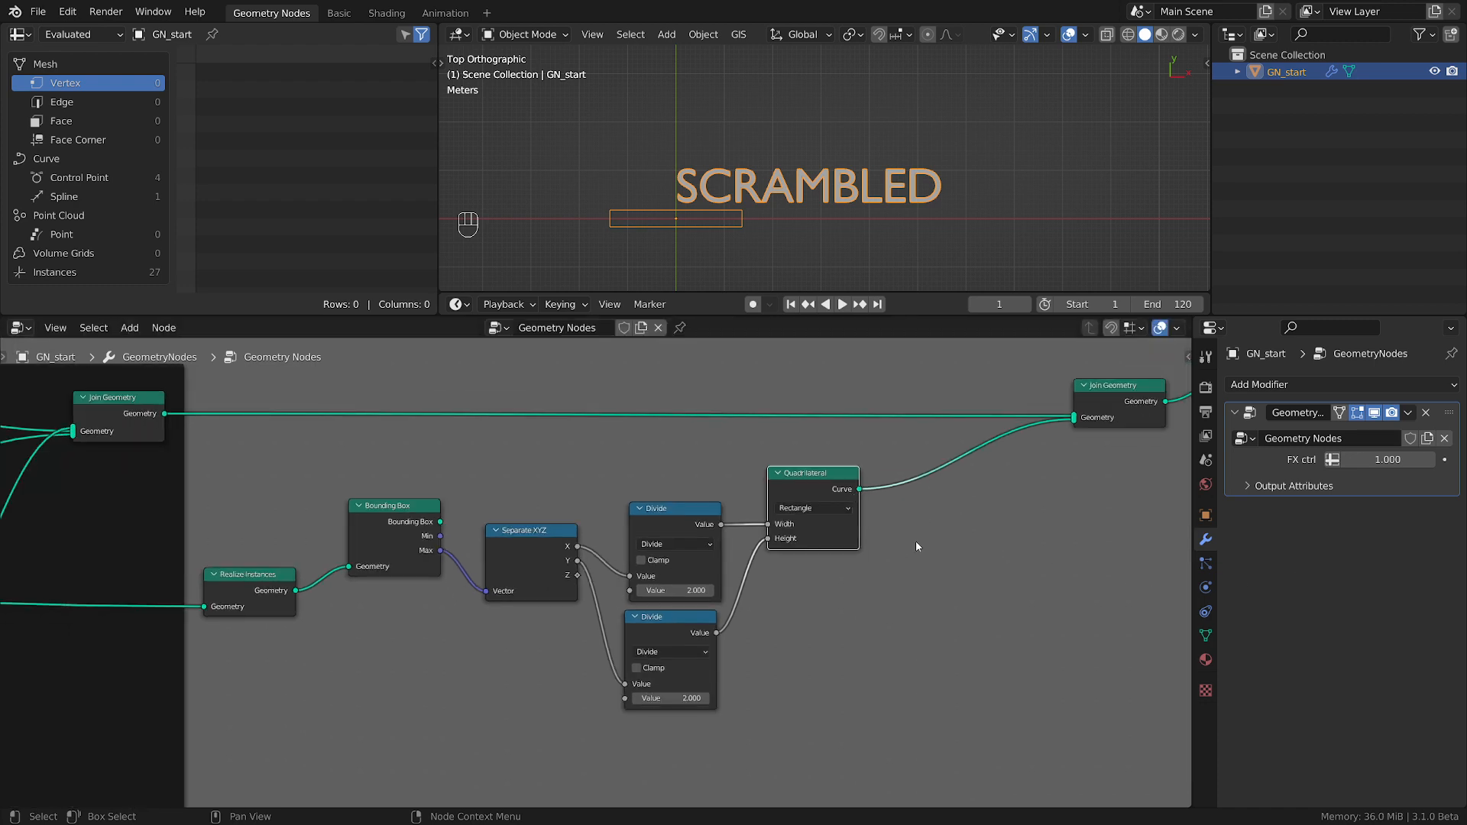
scroll(915, 541, "up", 1)
key("shift+a")
mouse_move(910, 542)
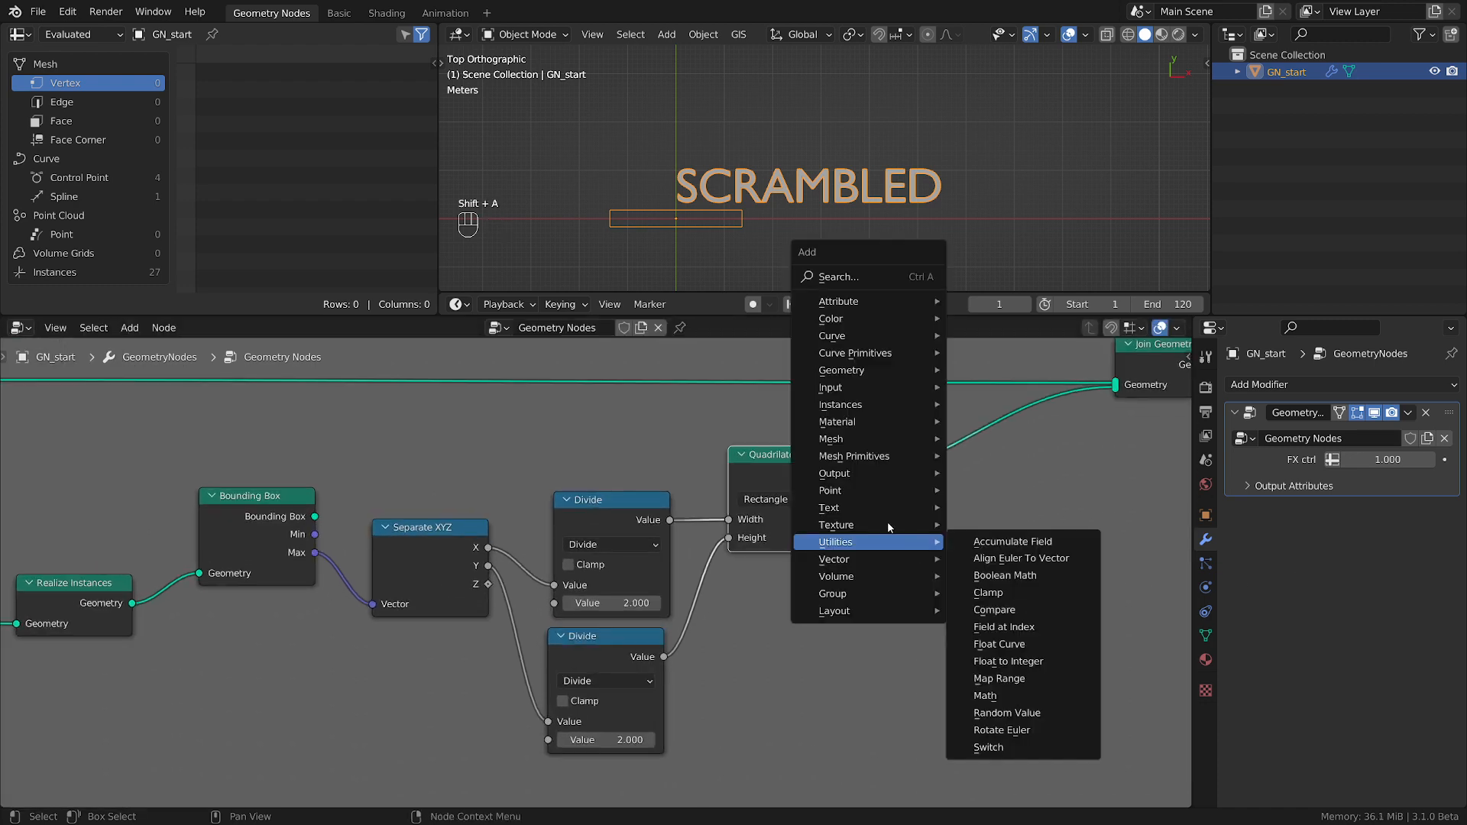
mouse_move(880, 379)
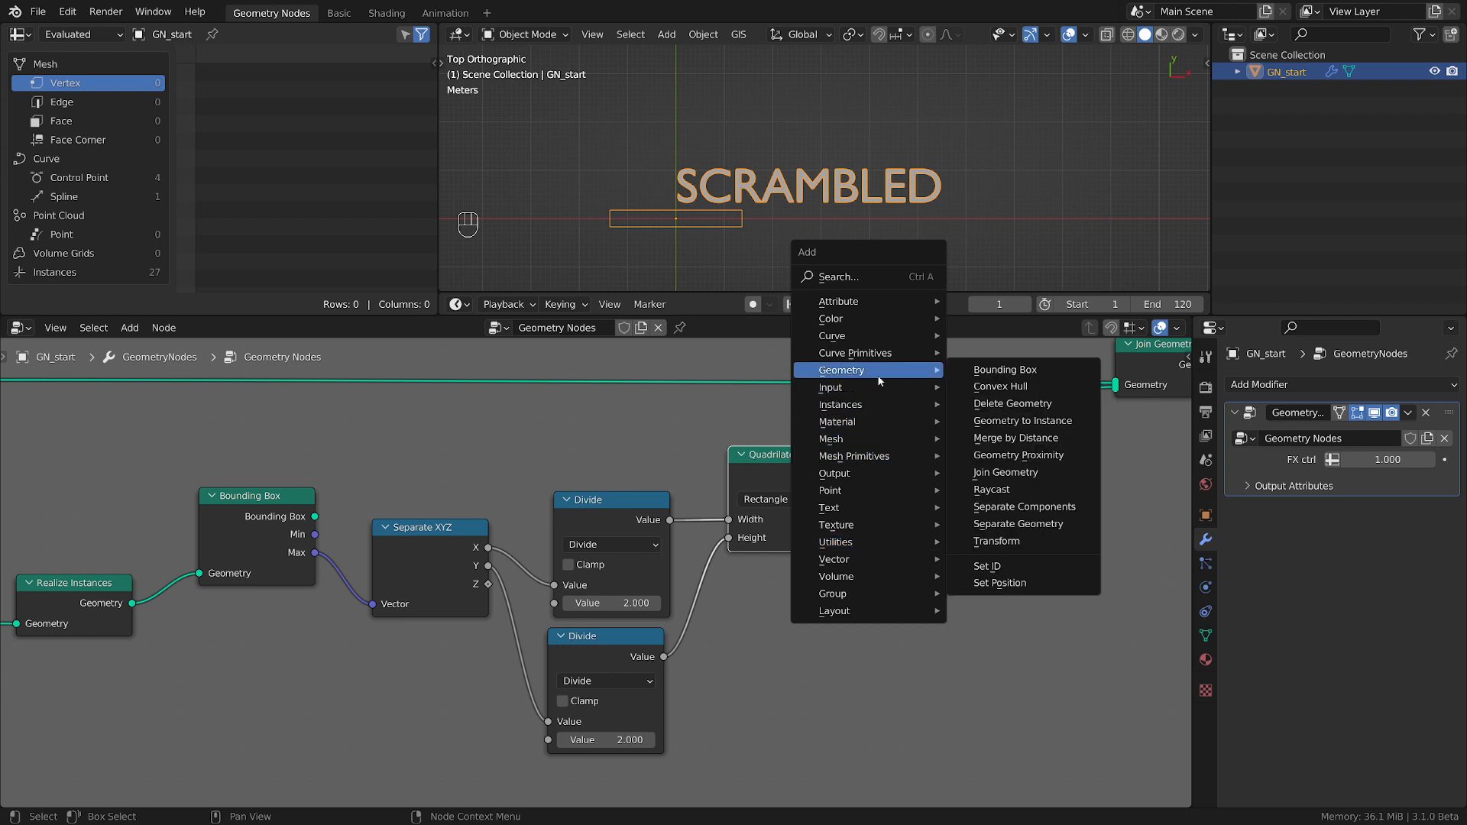
left_click(999, 583)
left_click(978, 493)
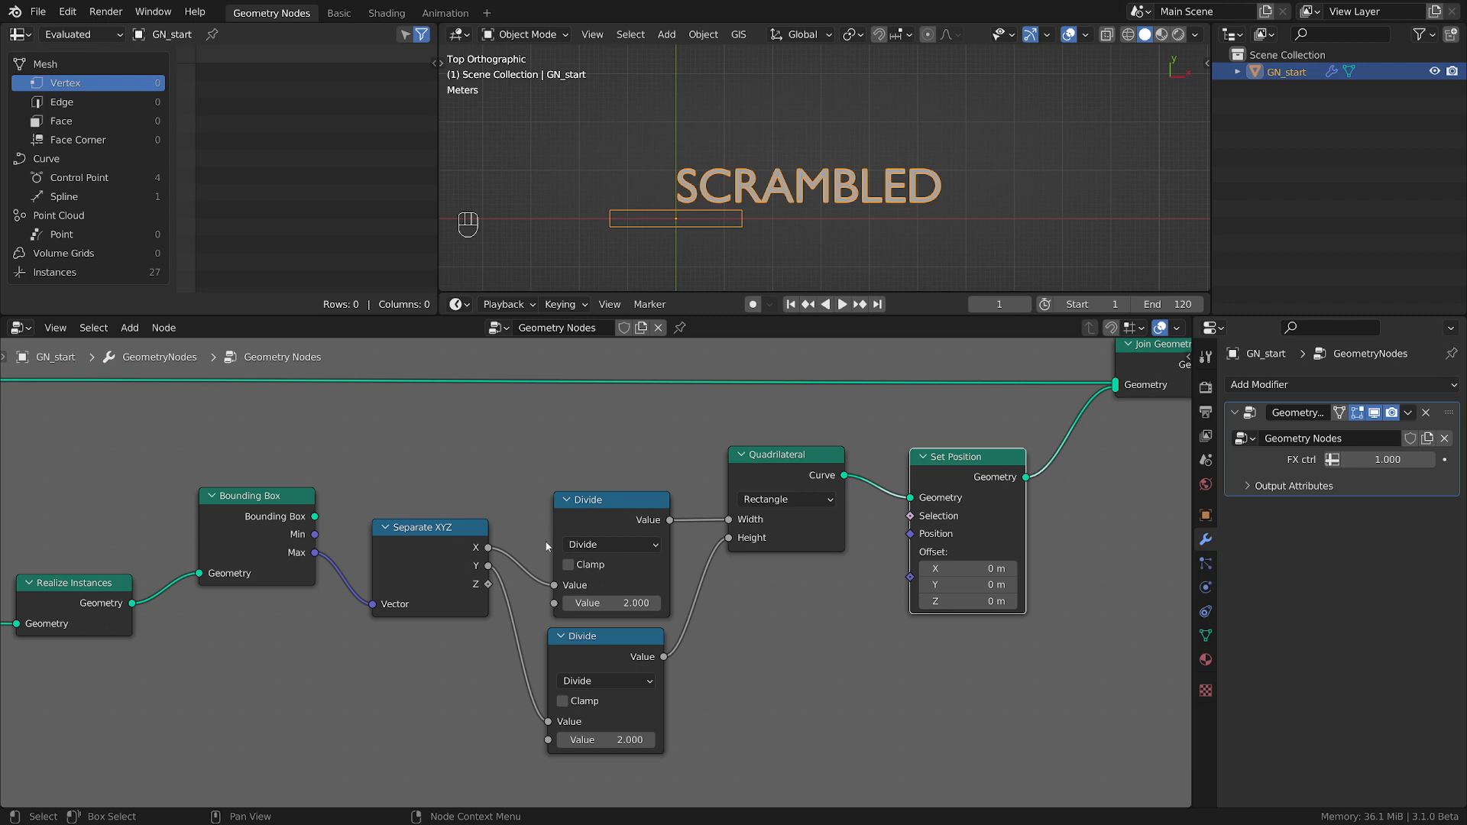
Link Separate XYZ's X and Y directly to the Quadrilateral's Width and Height, and move both Divide nodes below those links.
left_click_drag(487, 547, 730, 538)
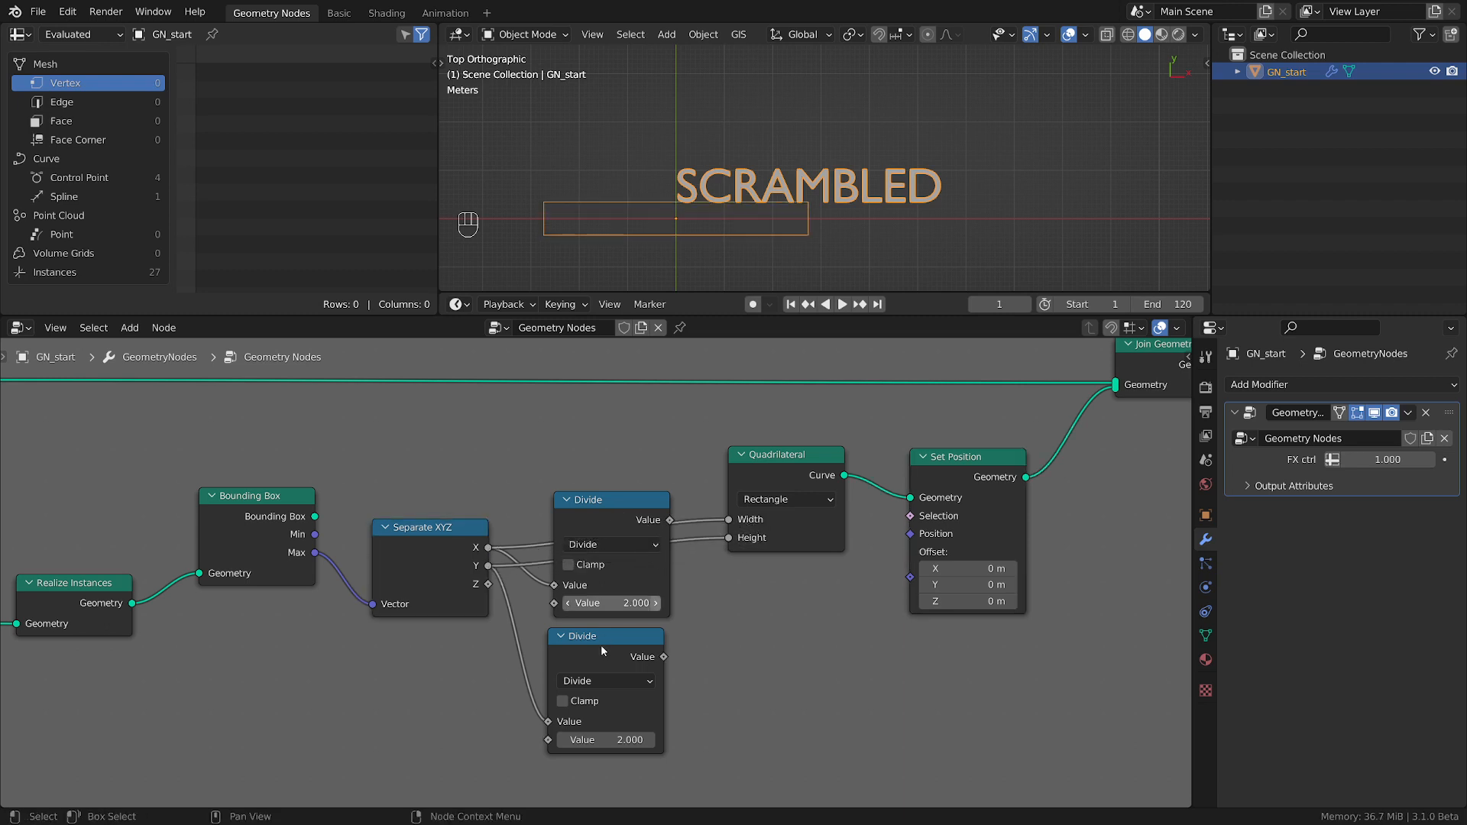
left_click_drag(601, 644, 609, 706)
left_click_drag(619, 513, 632, 582)
middle_click_drag(765, 677, 730, 586)
Add a Combine XYZ node between the two Divide nodes and the Set Position node.
key("shift+a")
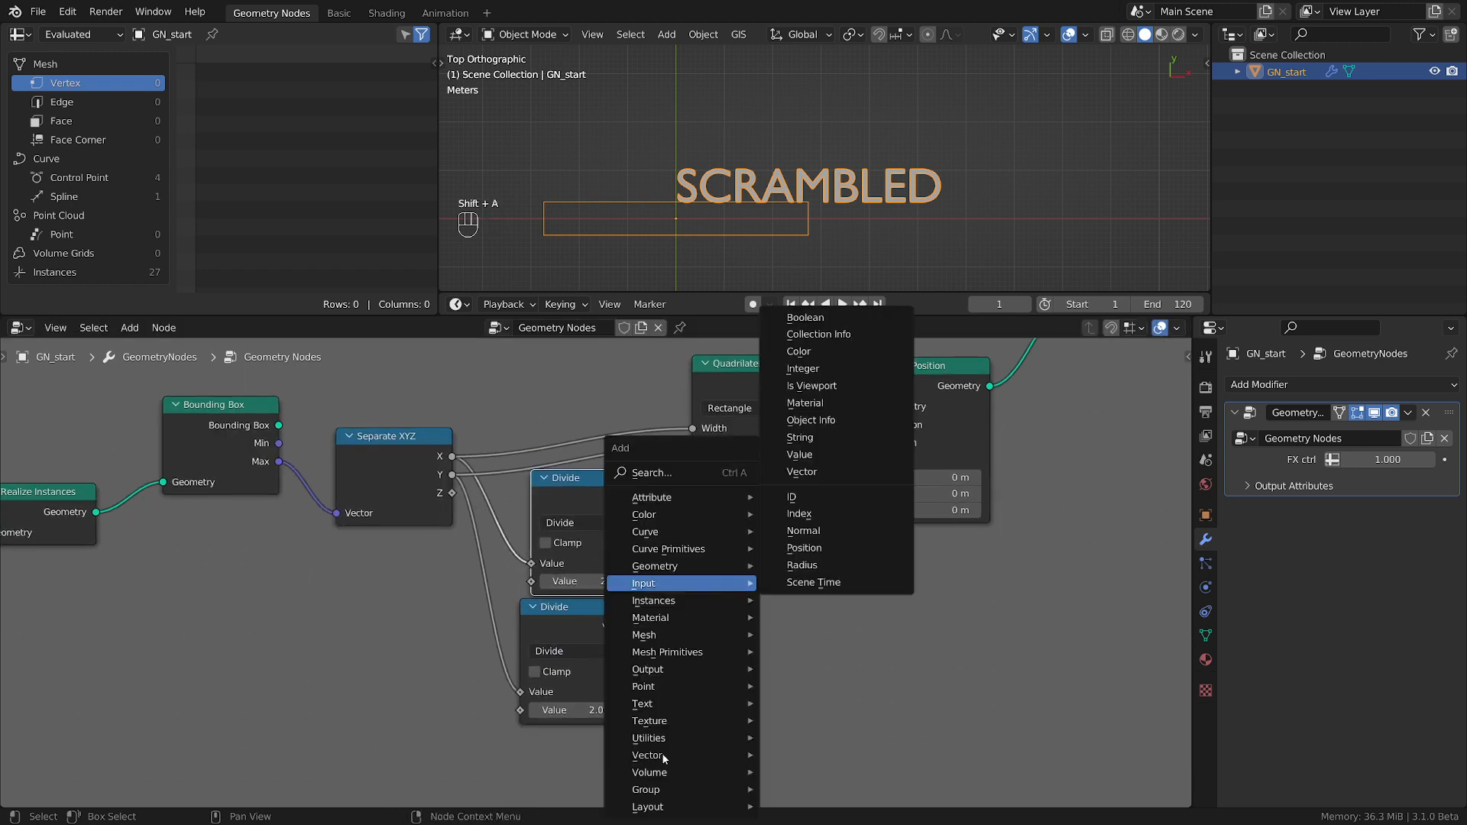
mouse_move(662, 754)
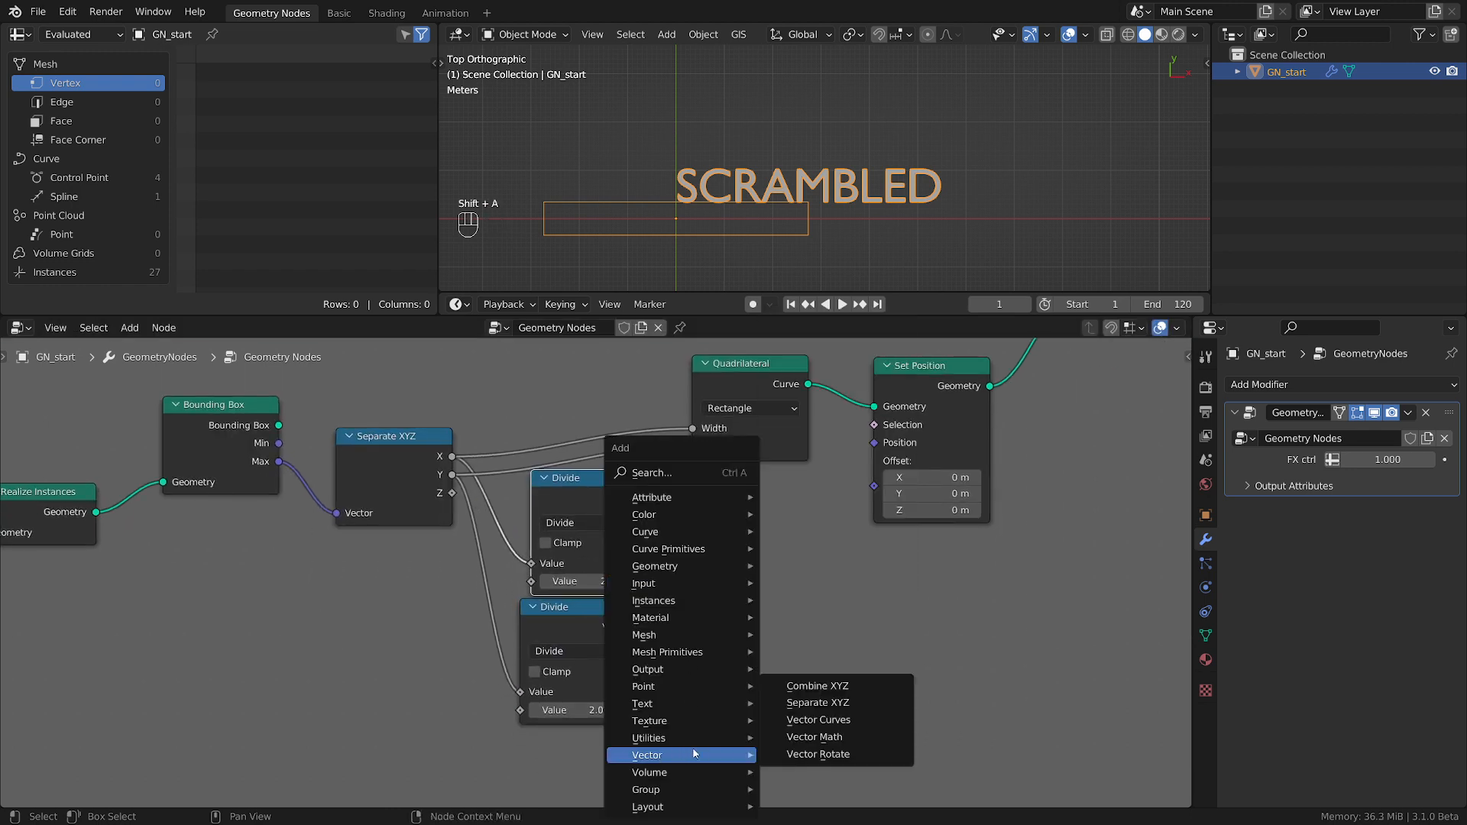
left_click(811, 686)
left_click(718, 497)
Connect the two Divide results to Combine XYZ's X and Y, and its Vector to the Set Position node's Offset.
left_click_drag(648, 497, 717, 540)
left_click_drag(644, 629, 717, 557)
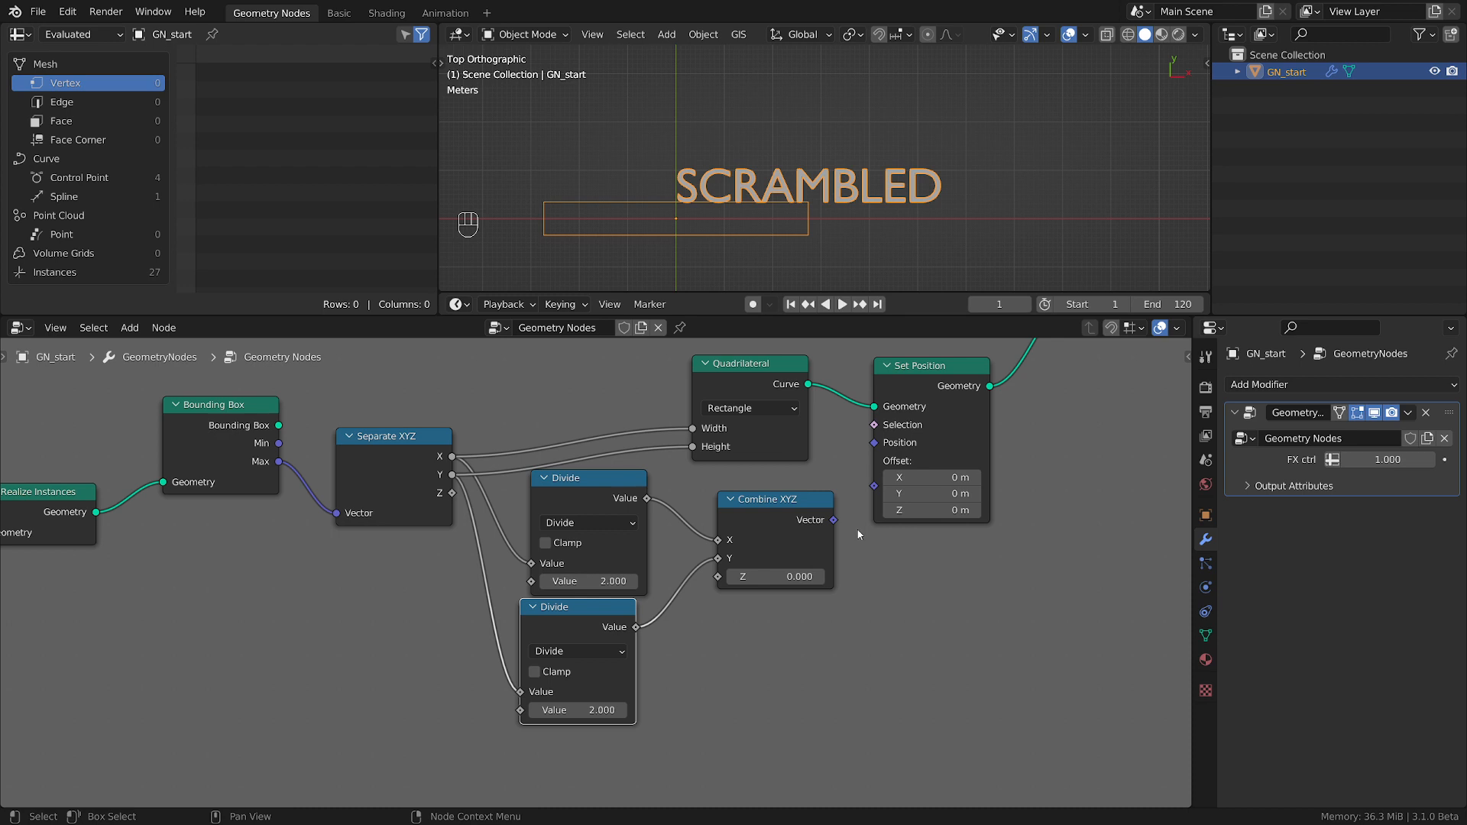
left_click_drag(834, 520, 879, 491)
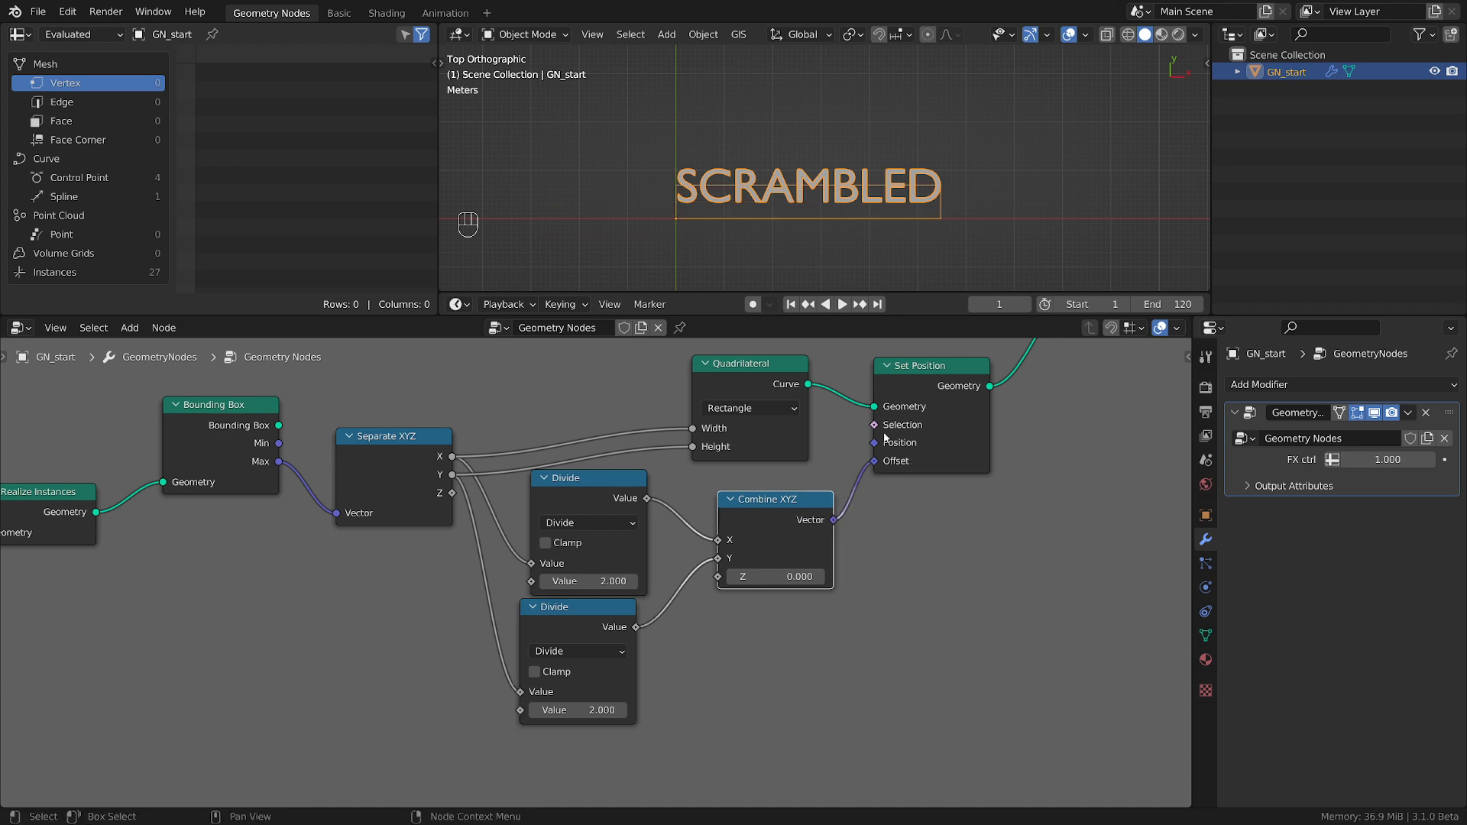
Copy the String to Curves text and replace it with the test string jfdal;kjdfl;asj.
scroll(722, 167, "up", 2)
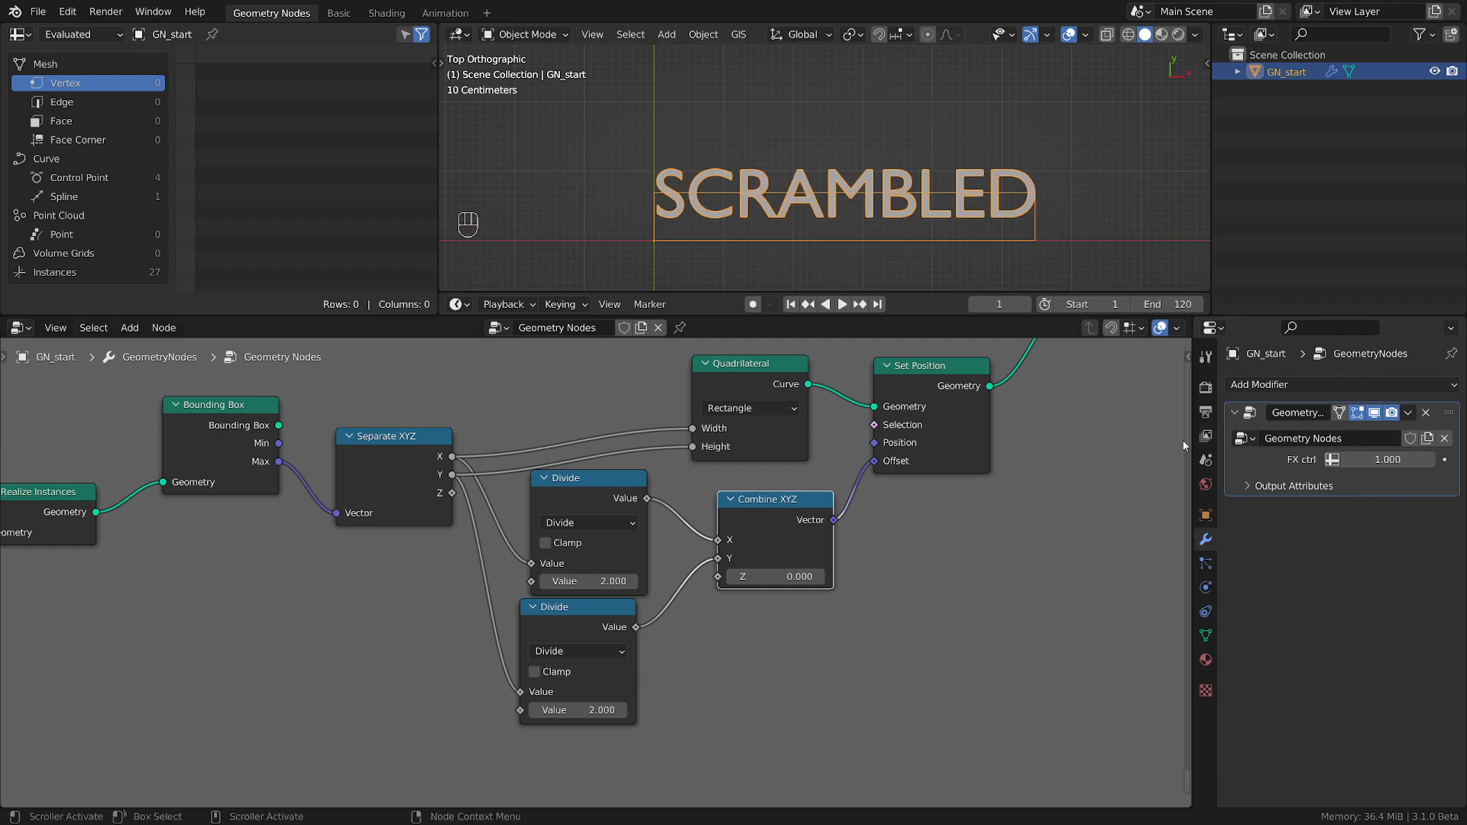
scroll(619, 520, "down", 5)
middle_click_drag(123, 552, 783, 576)
scroll(546, 560, "down", 4)
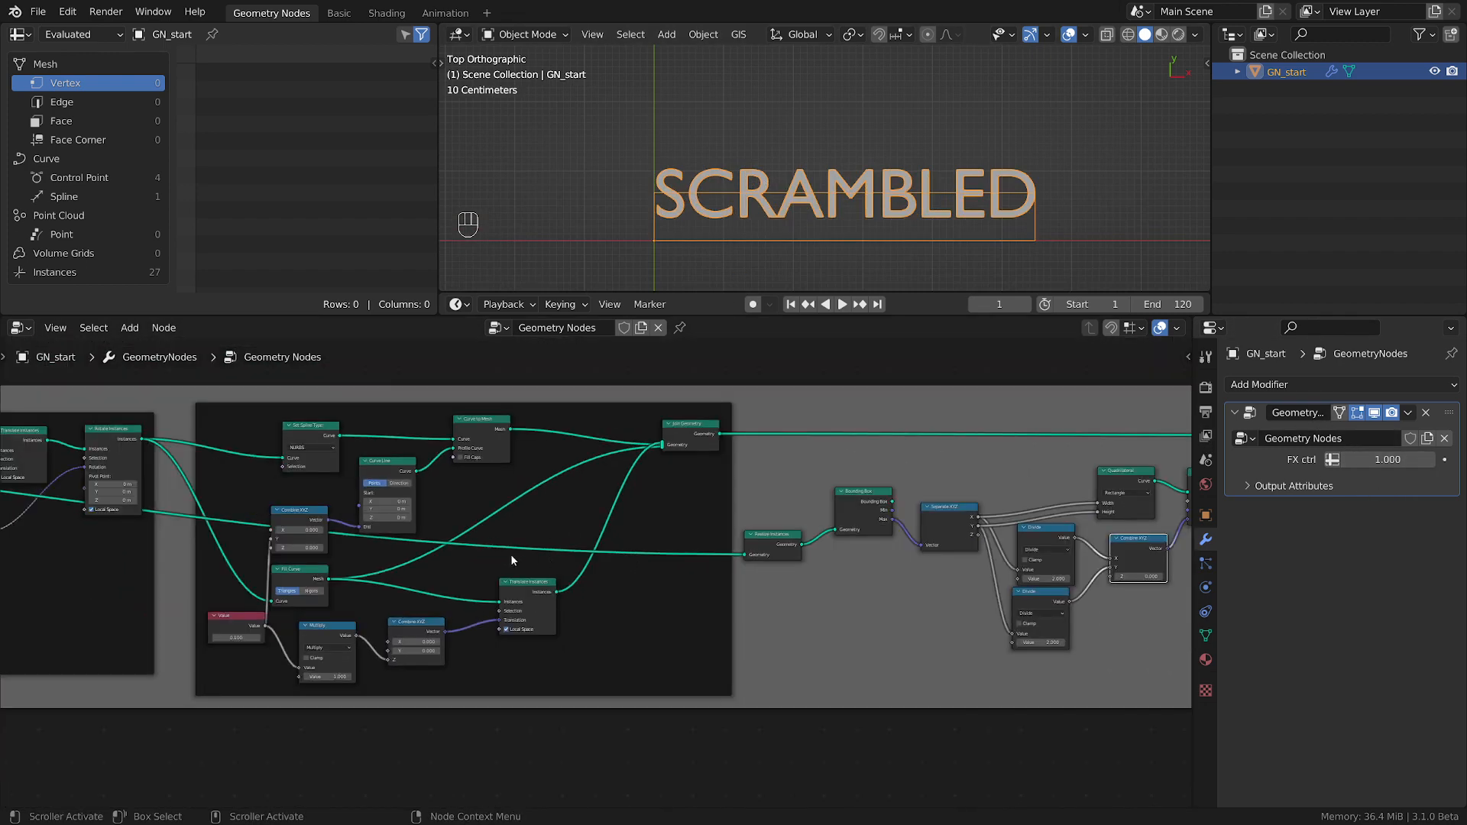
scroll(512, 561, "down", 1)
middle_click_drag(191, 562, 1077, 583)
middle_click_drag(301, 597, 508, 604)
scroll(508, 604, "up", 7)
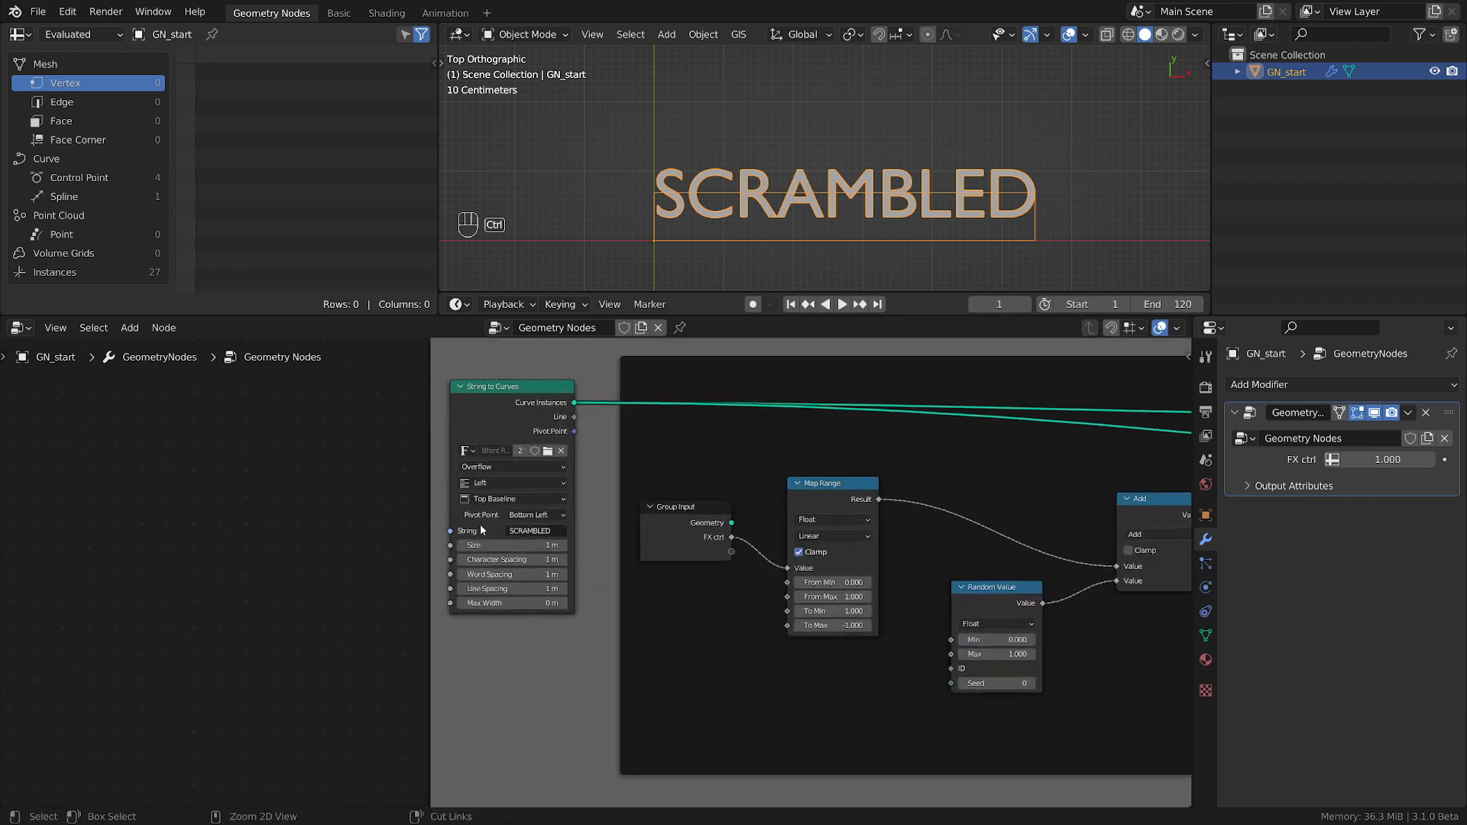
key("ctrl+c")
left_click(528, 531)
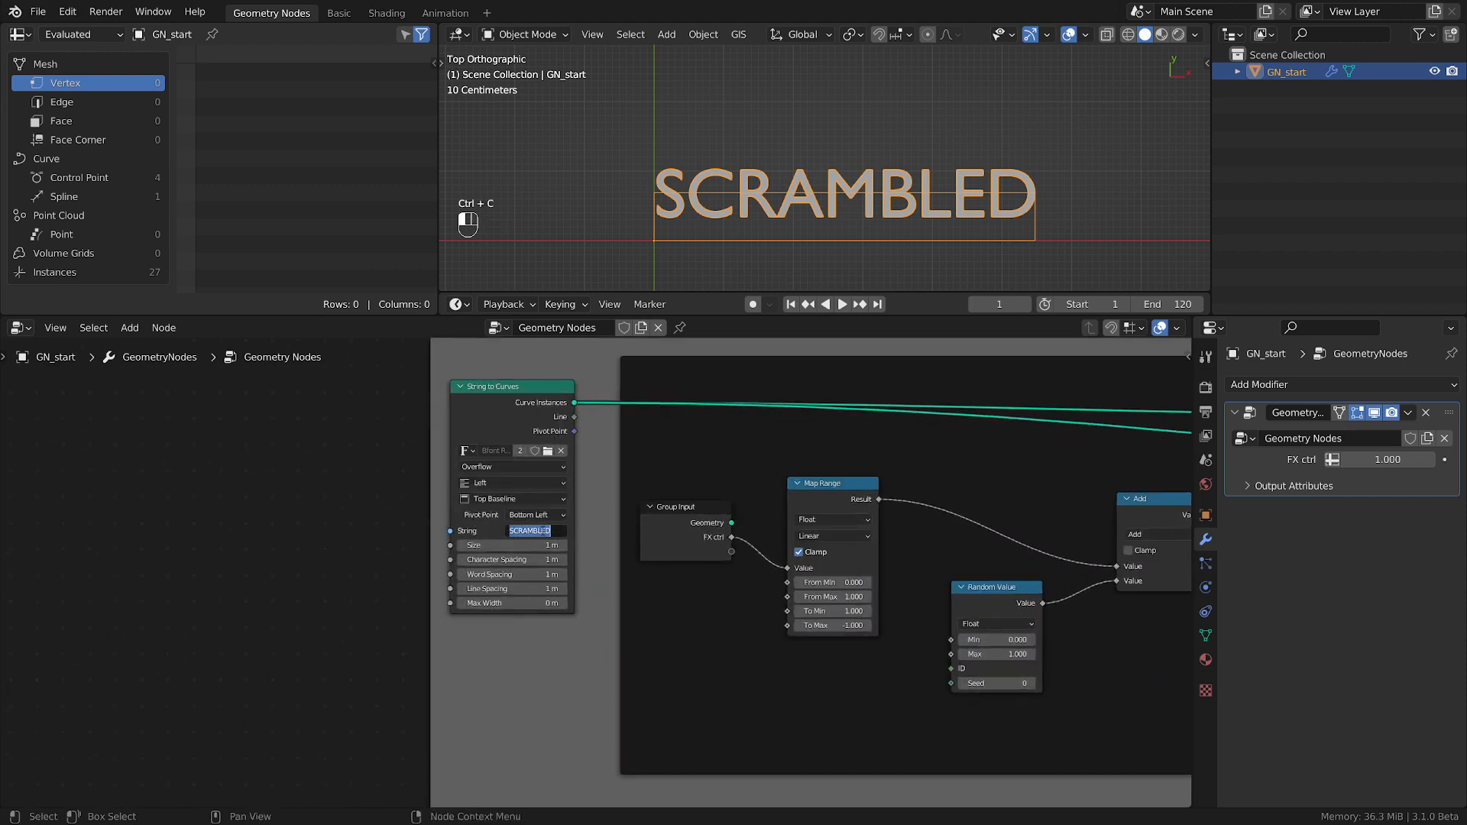
type("jfdal;kjdfl;asj")
key("Return")
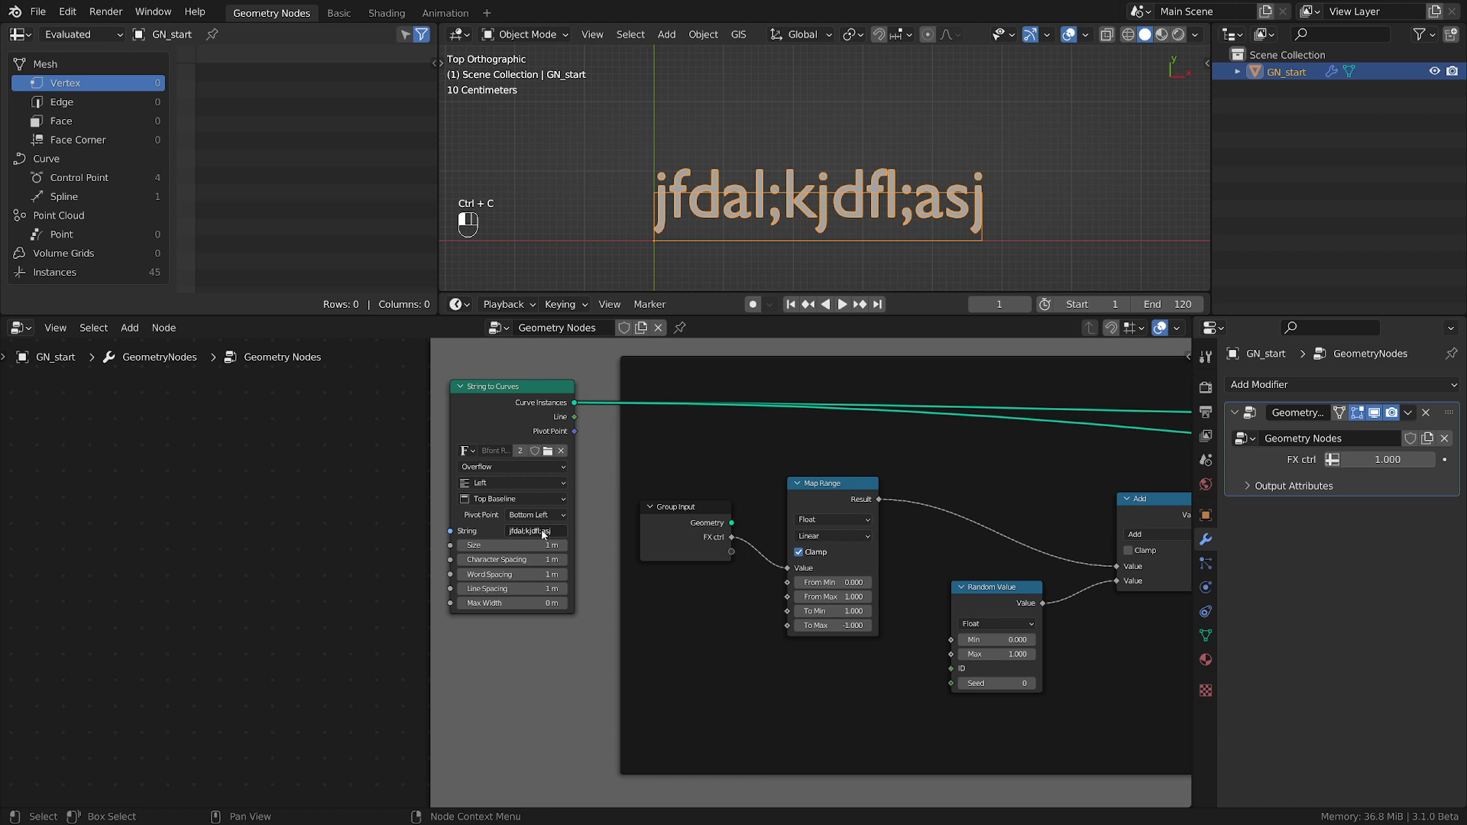
Try the longer string fdjal;sjfl;kdasjfl;kdasjfo;ajlf;daskj in String to Curves, and restore the text to SCRAMBLED.
left_click(544, 533)
type("fdjal;sjfl;kdasjfl;kdasjfl;daskj")
key("Return")
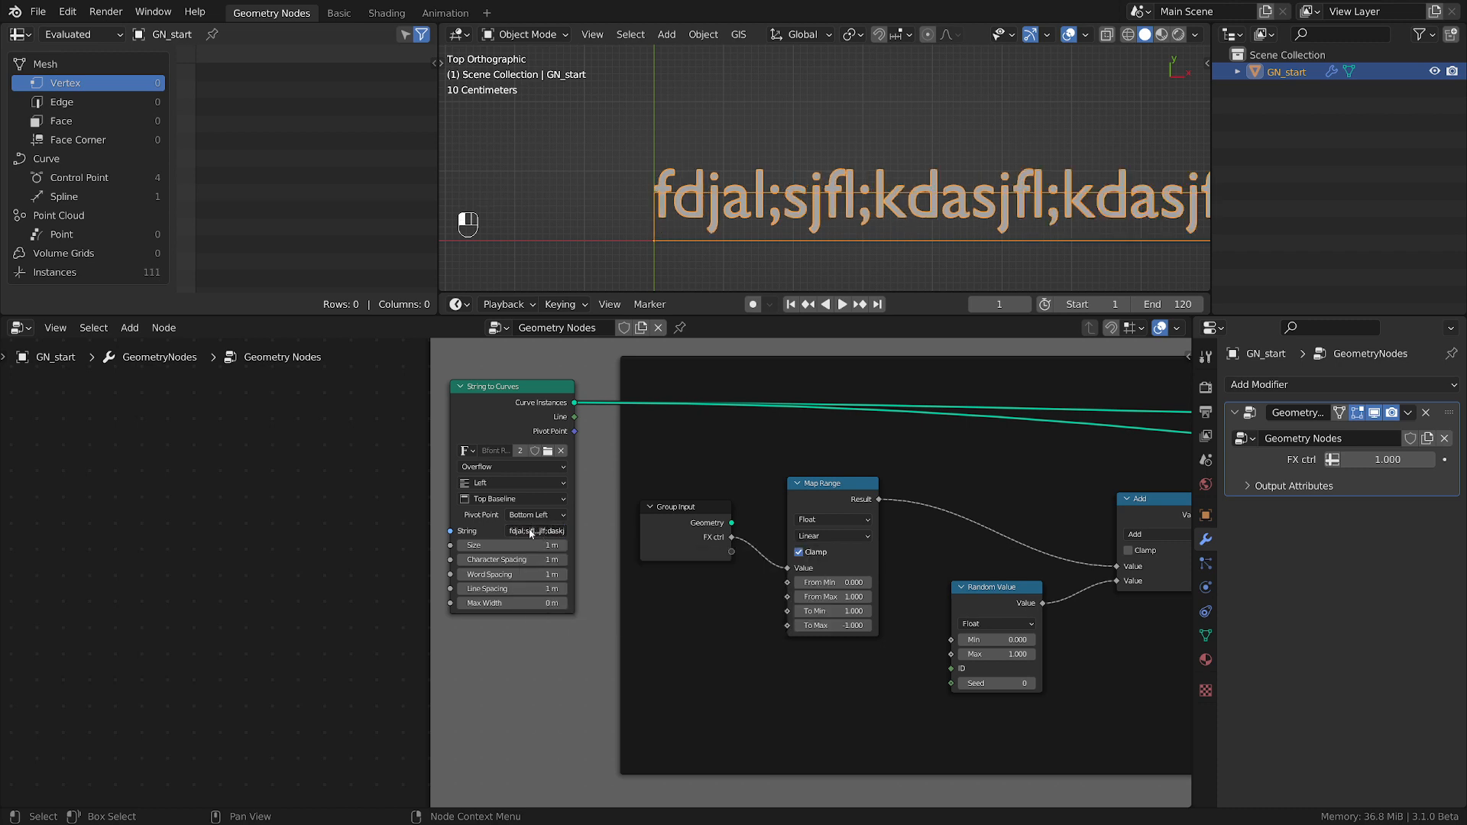
scroll(909, 183, "down", 4)
middle_click_drag(903, 180, 919, 181, "shift")
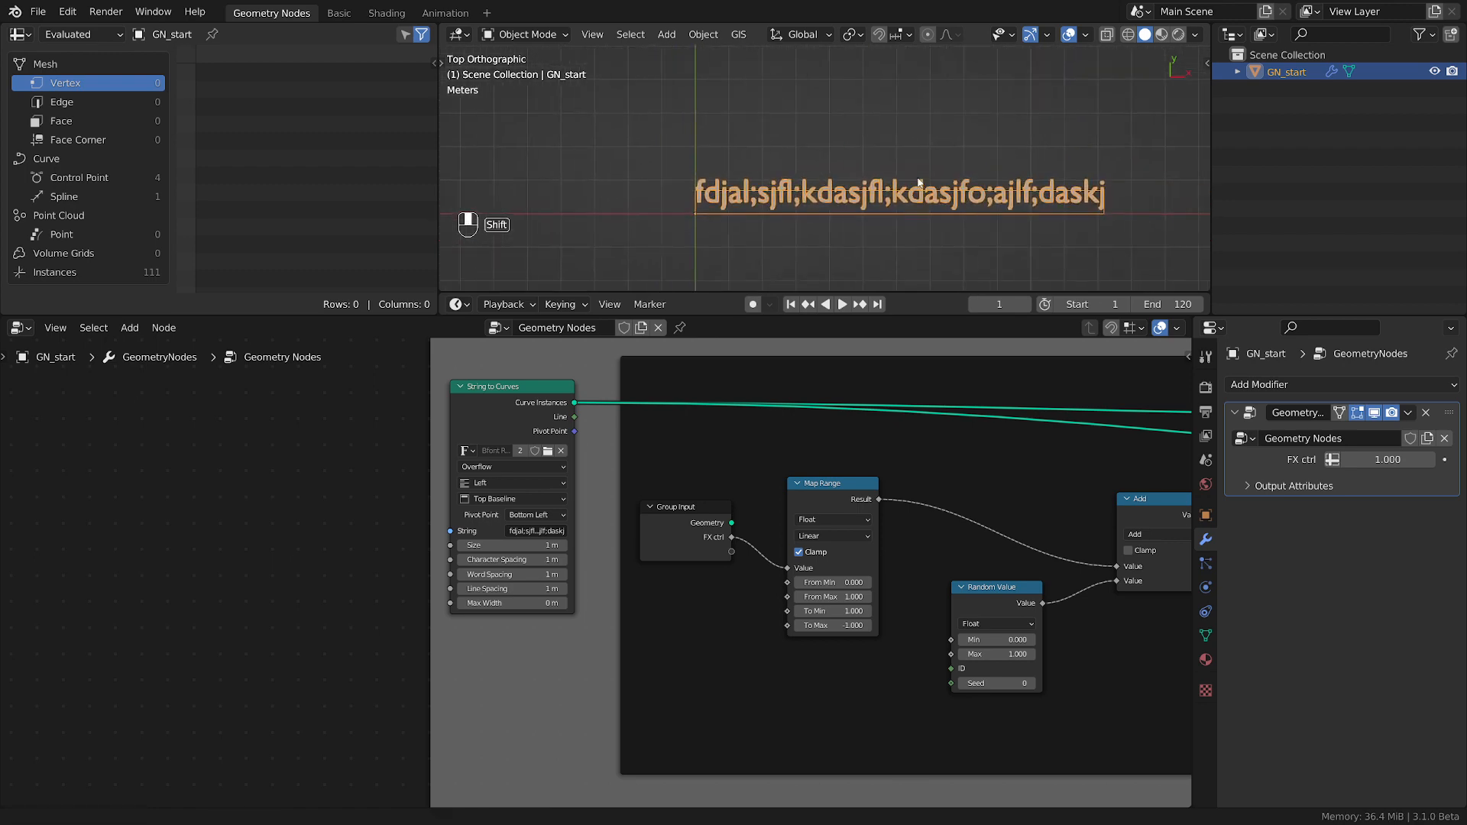
scroll(535, 528, "up", 2)
key("ctrl+v")
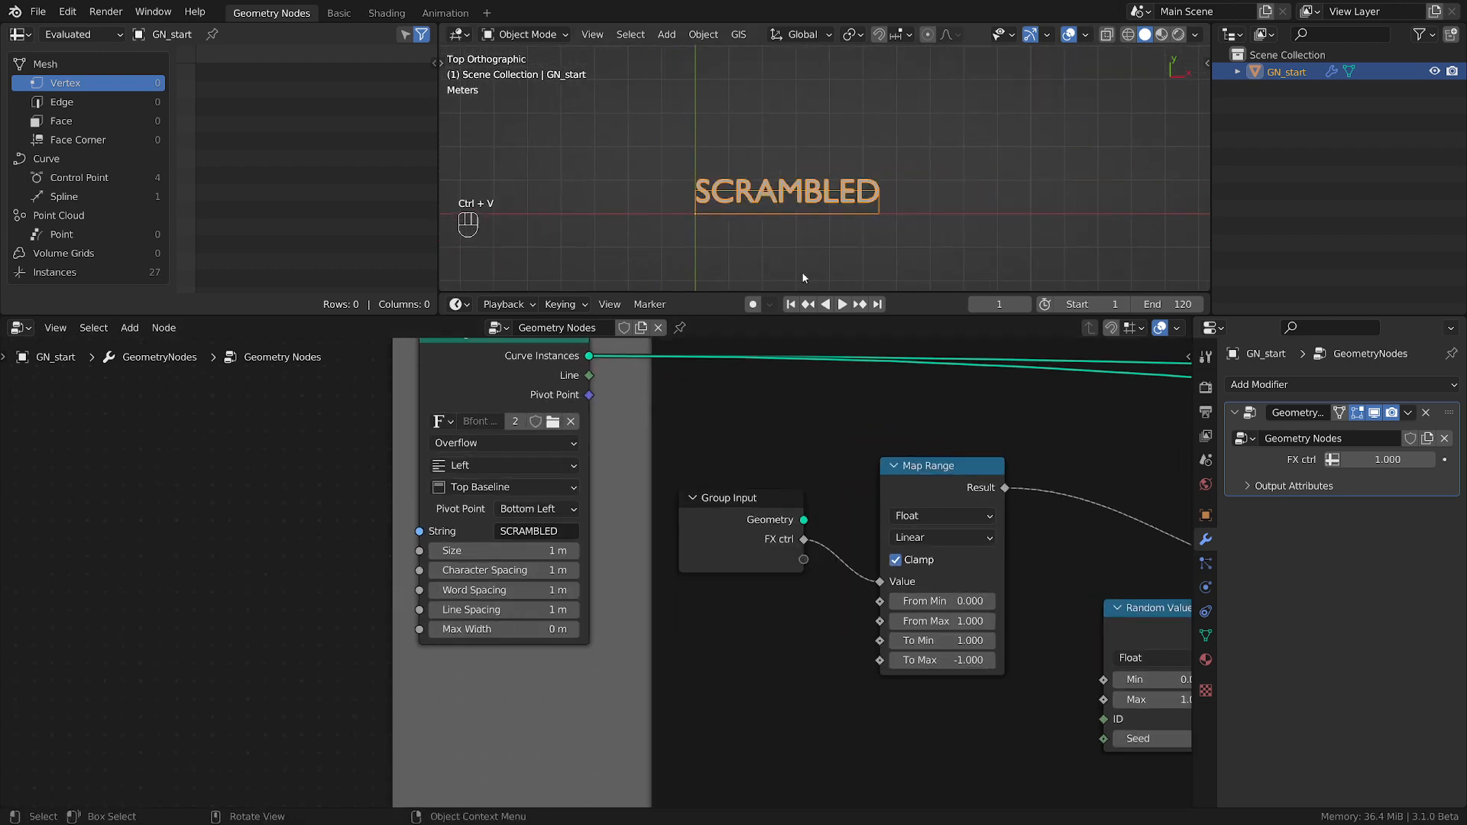
Move the lower Divide node slightly down to separate it from the upper Divide node.
scroll(1058, 539, "down", 2)
middle_click_drag(1080, 543, 430, 516)
middle_click_drag(1181, 503, 511, 524)
middle_click_drag(694, 537, 436, 474)
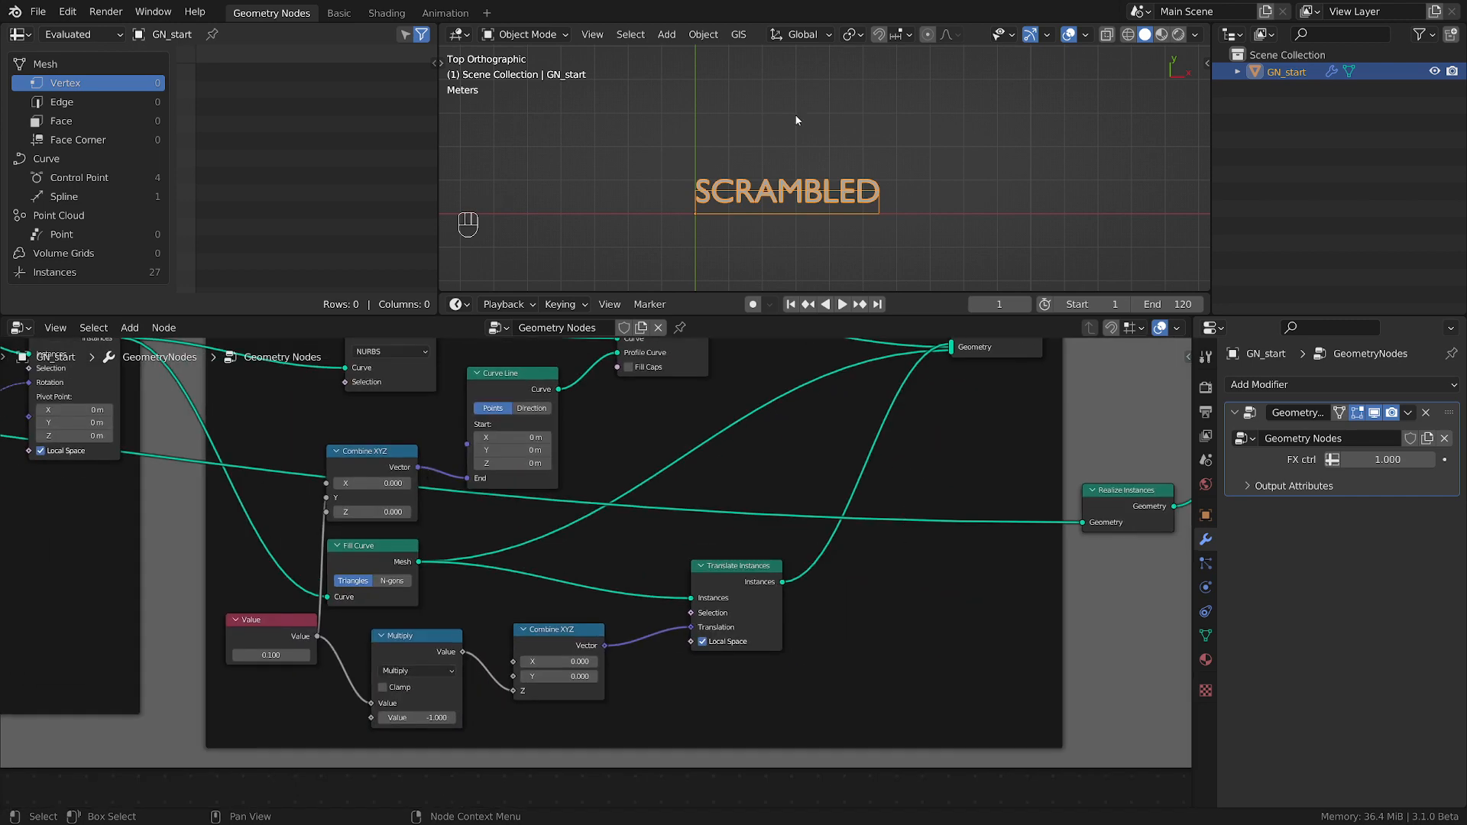
scroll(848, 230, "up", 4)
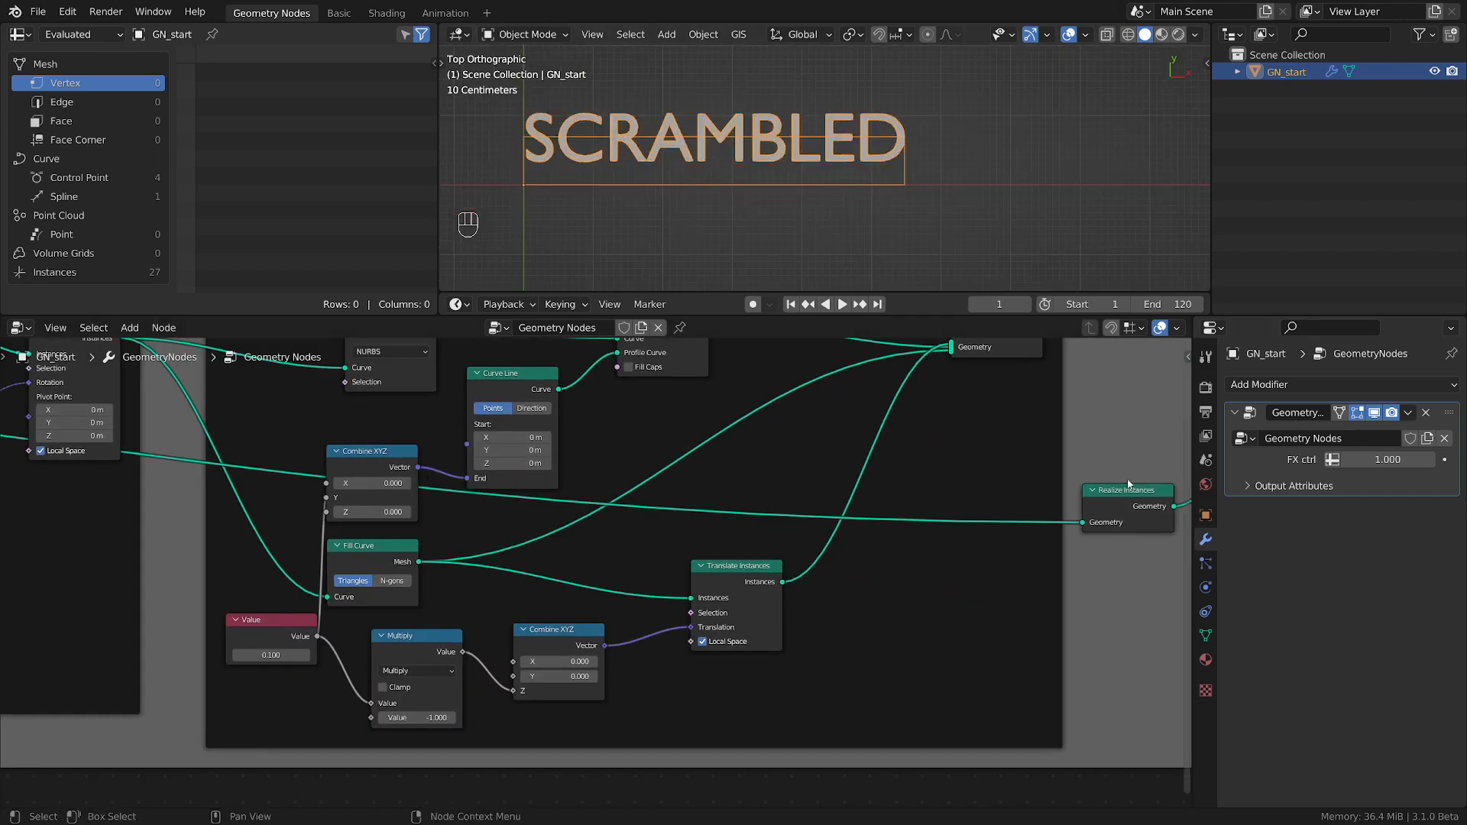
middle_click_drag(991, 578, 619, 626)
scroll(878, 618, "down", 2)
middle_click_drag(878, 617, 470, 629)
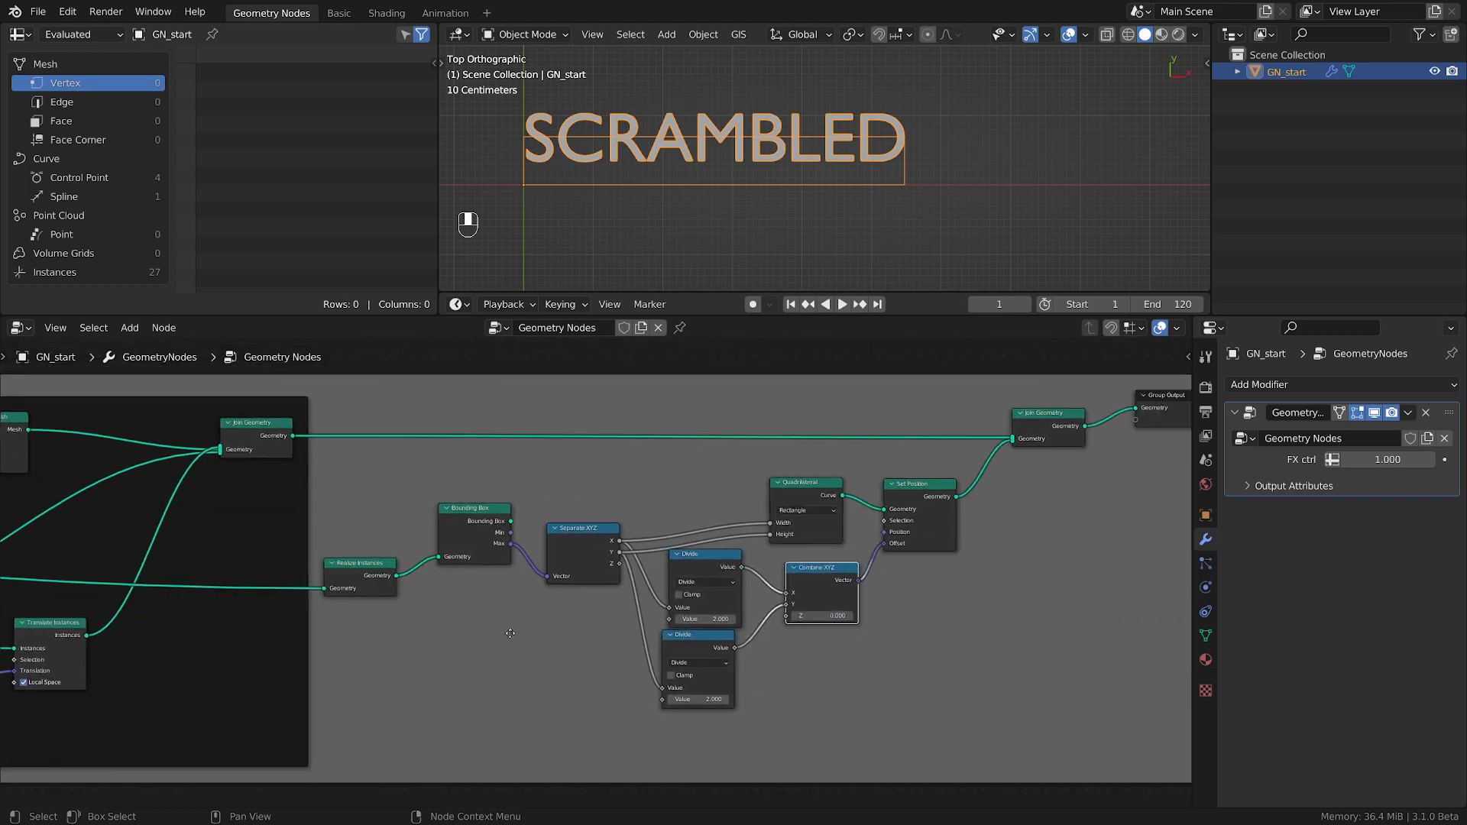
left_click_drag(666, 633, 678, 641)
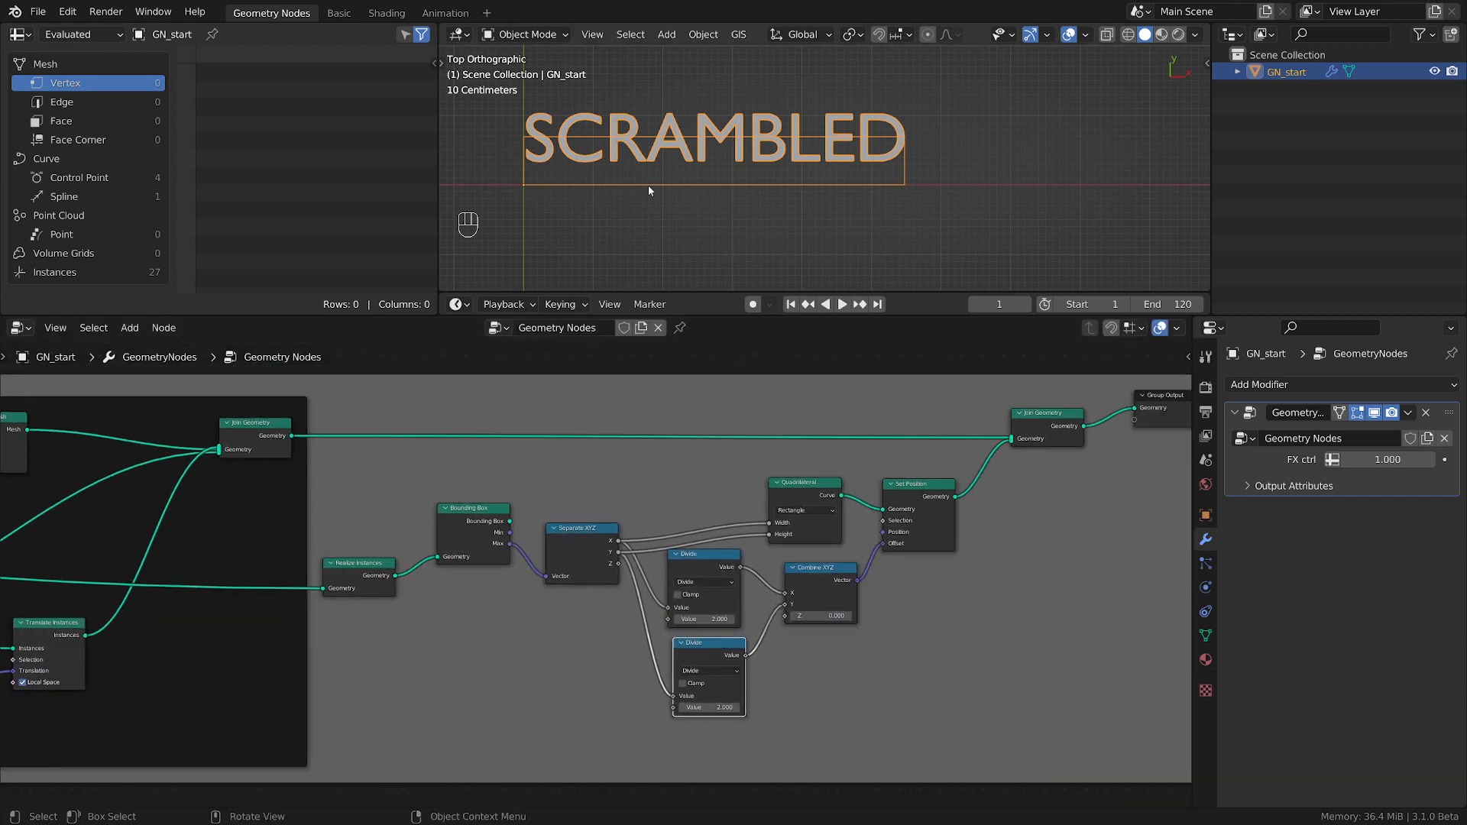
Move the String to Curves node slightly down at the start of the node tree.
scroll(648, 185, "up", 2)
middle_click_drag(662, 203, 699, 226, "shift")
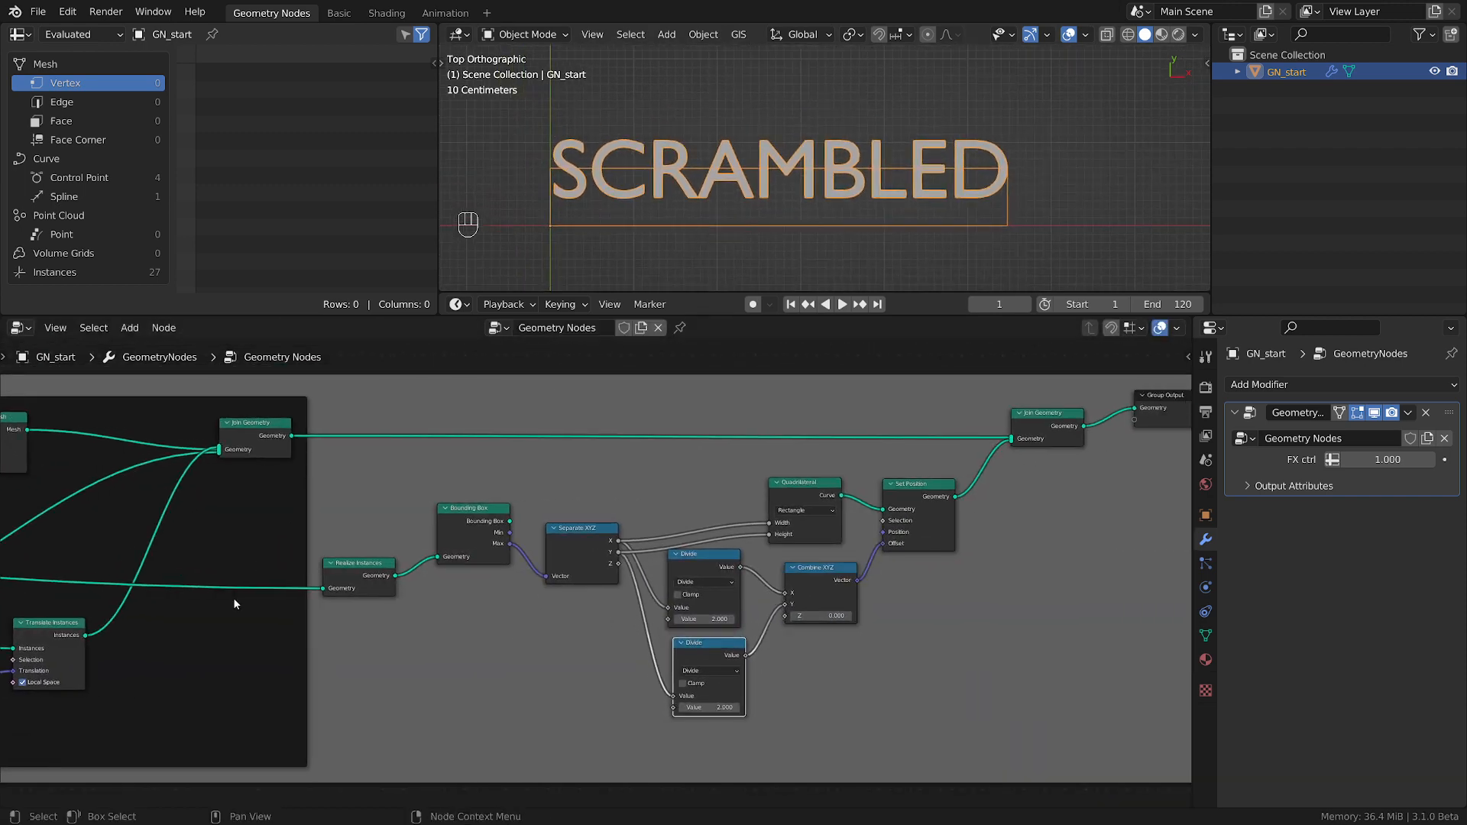
scroll(231, 596, "down", 4)
middle_click_drag(229, 594, 946, 607)
scroll(241, 606, "down", 3)
middle_click_drag(92, 594, 633, 620)
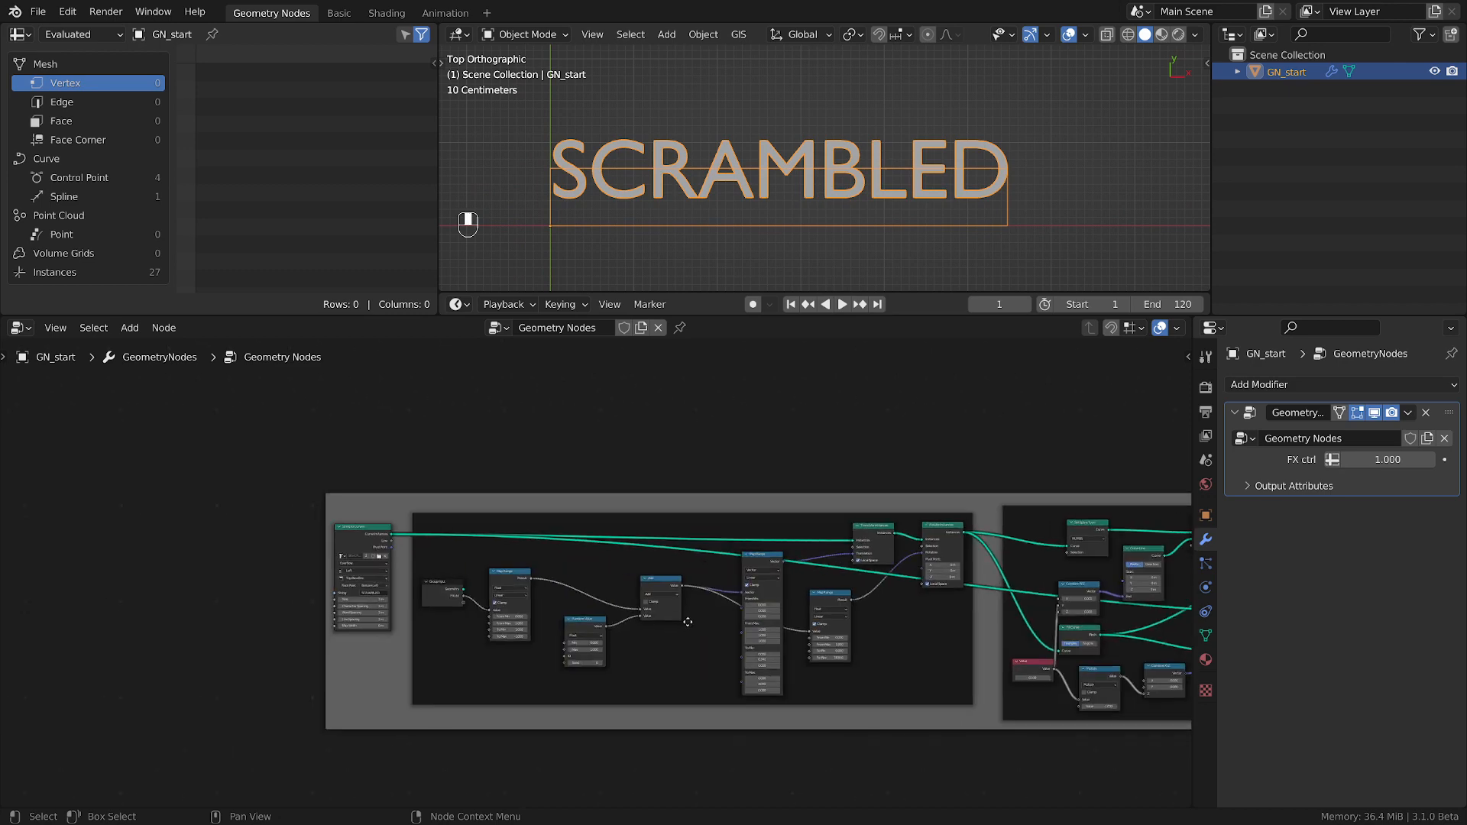
scroll(630, 617, "up", 4)
middle_click_drag(932, 535, 683, 534)
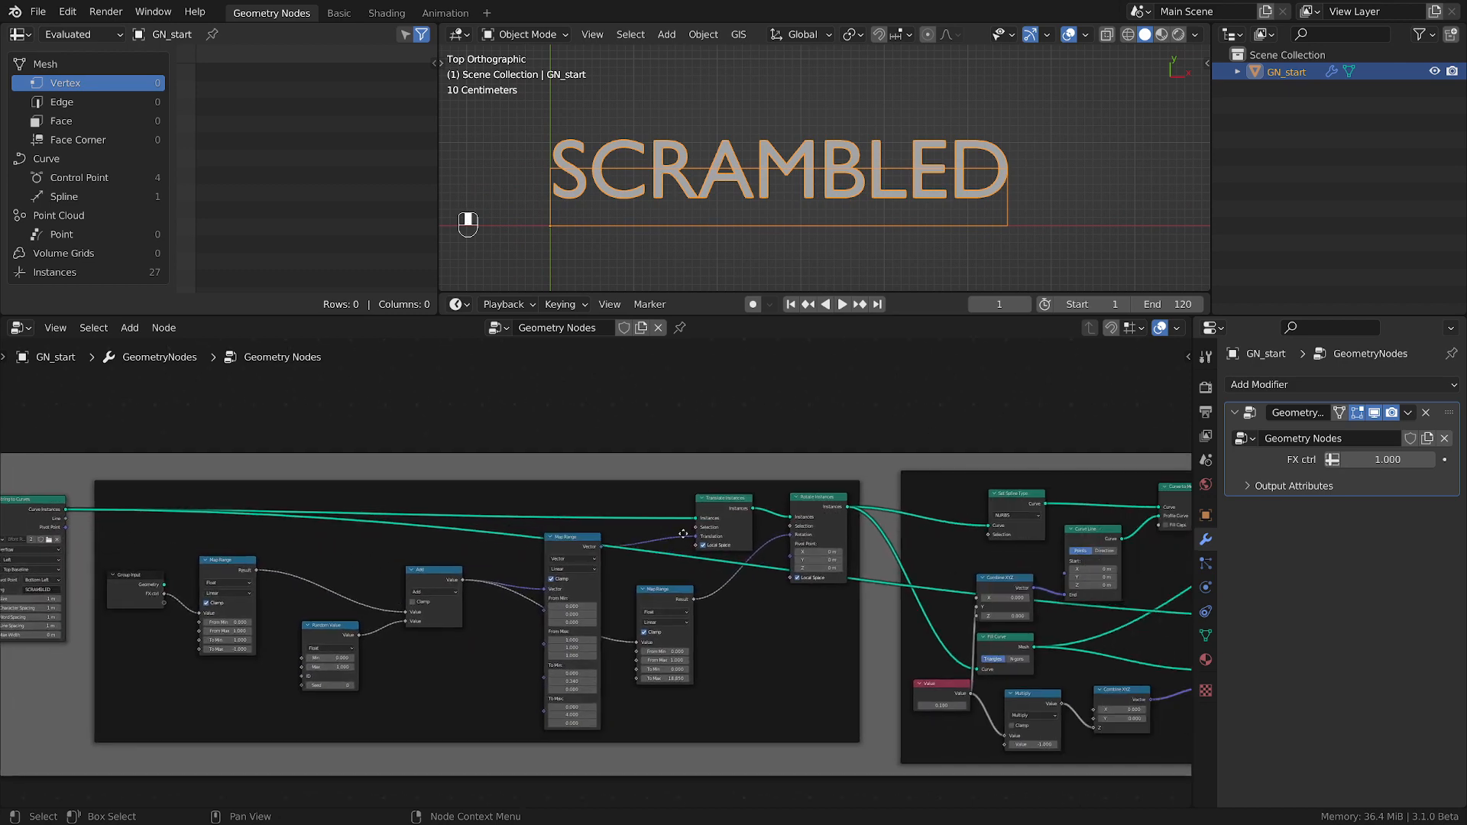
middle_click_drag(334, 521, 521, 524)
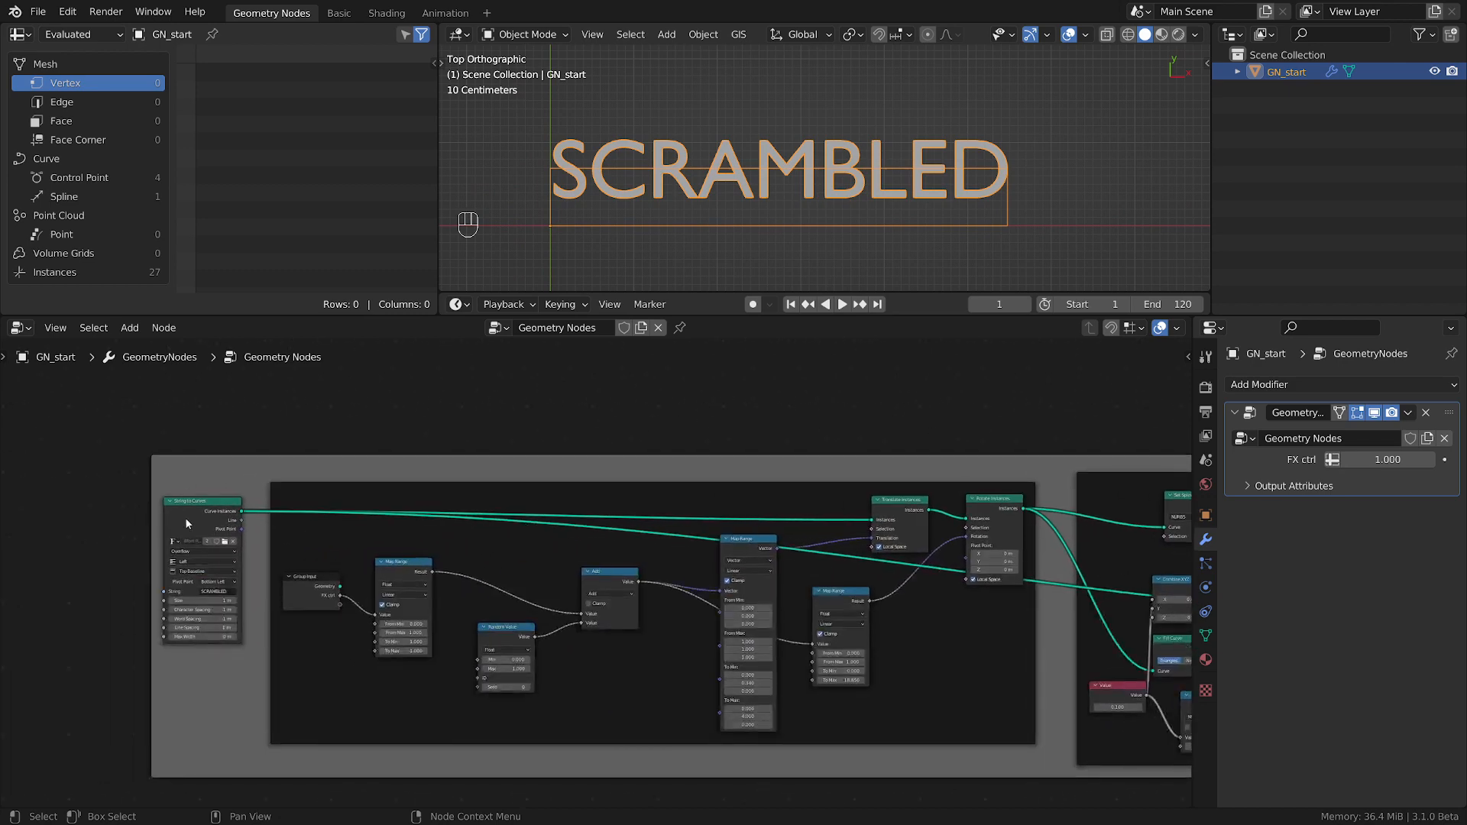
left_click_drag(185, 517, 180, 543)
scroll(379, 559, "up", 1)
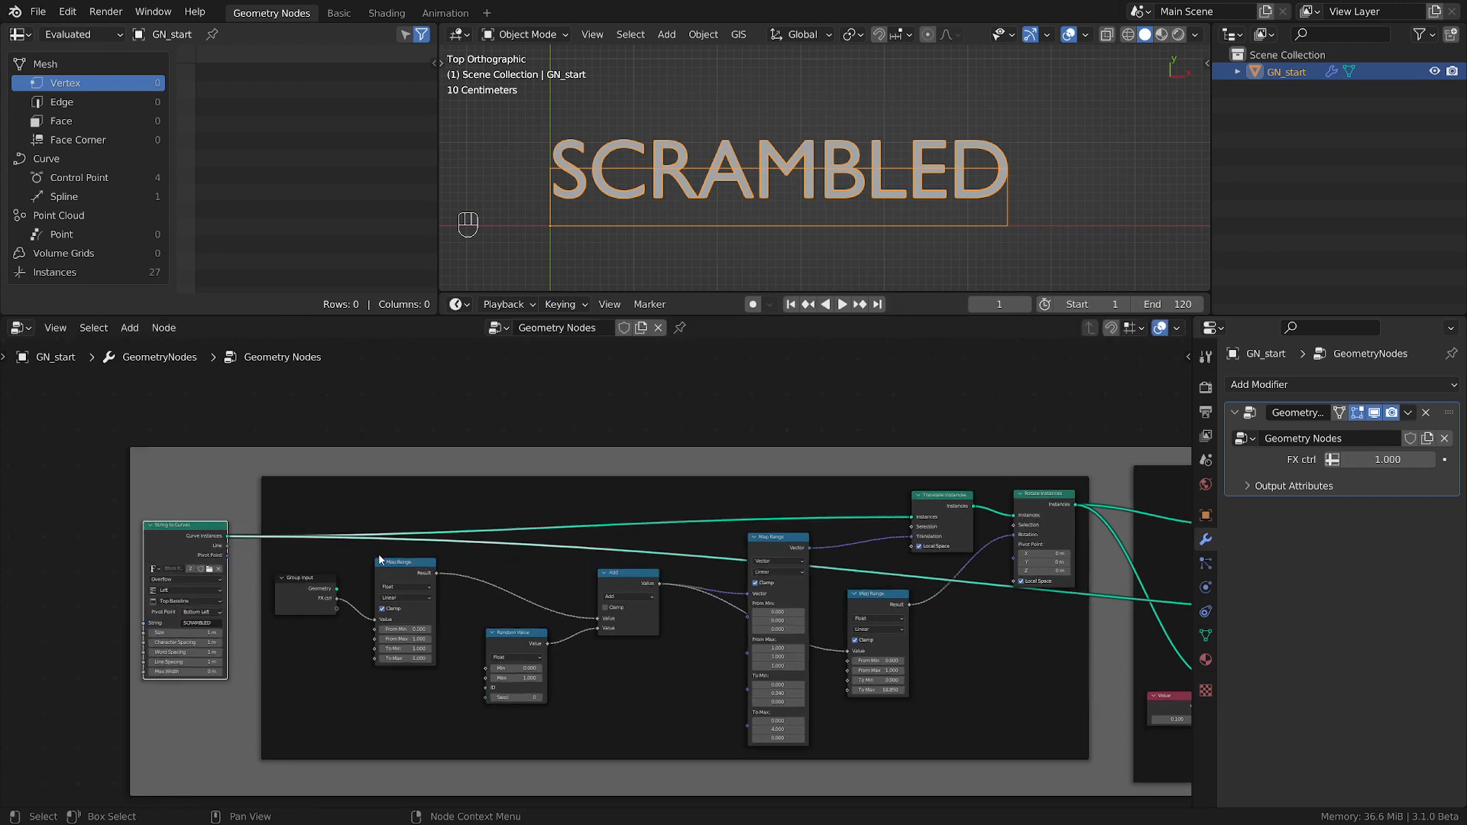
Try adjusting the vector Map Range node's To Min Y value and undo the change.
scroll(380, 558, "up", 2)
middle_click_drag(512, 524, 339, 501)
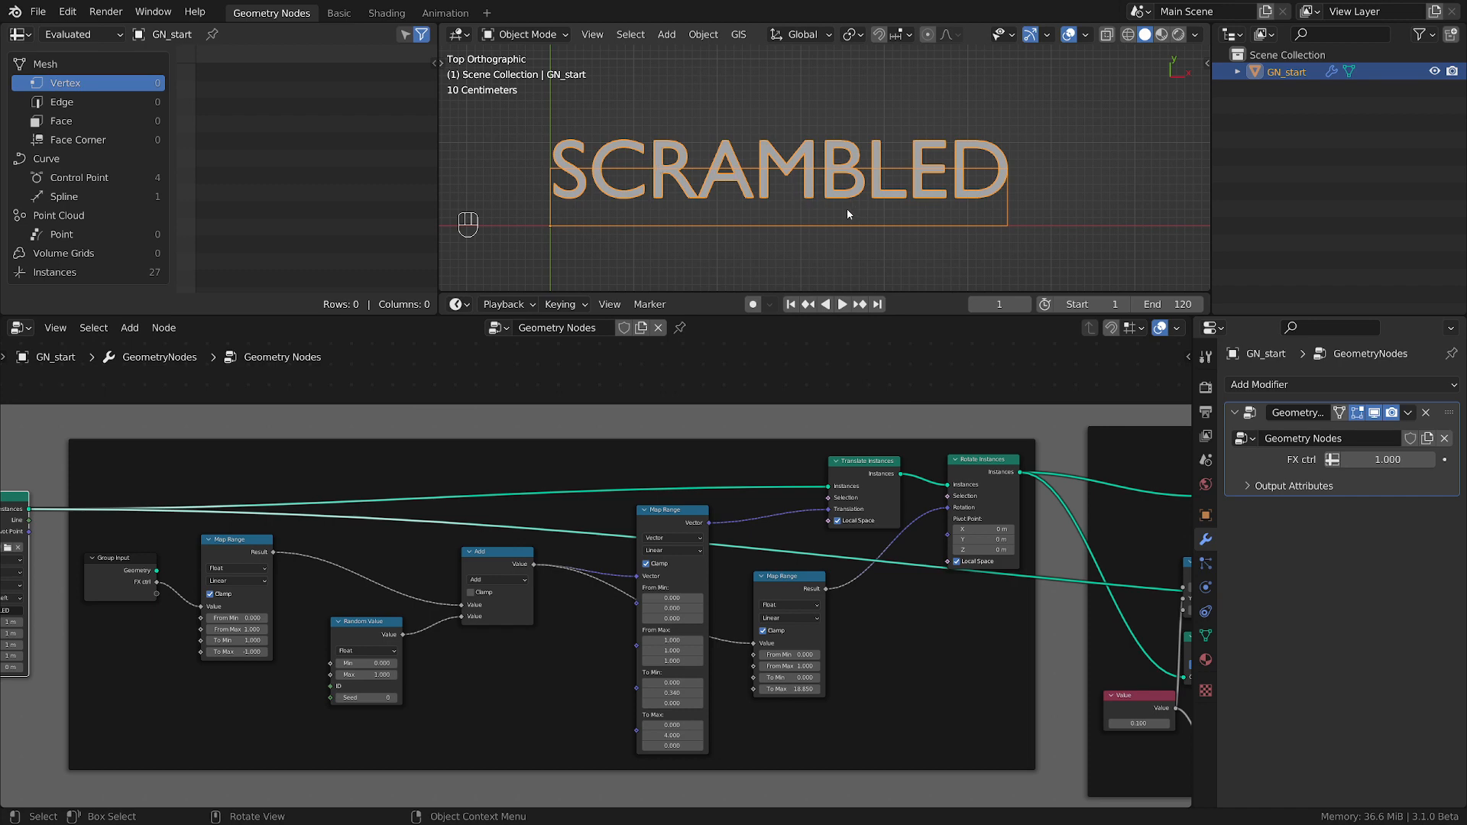
middle_click_drag(1007, 585, 507, 569)
scroll(506, 568, "down", 2)
middle_click_drag(807, 578, 466, 562)
mouse_move(998, 586)
middle_mouse_down()
mouse_move(522, 549)
mouse_move(1088, 554)
middle_mouse_up()
middle_click_drag(321, 553, 795, 543)
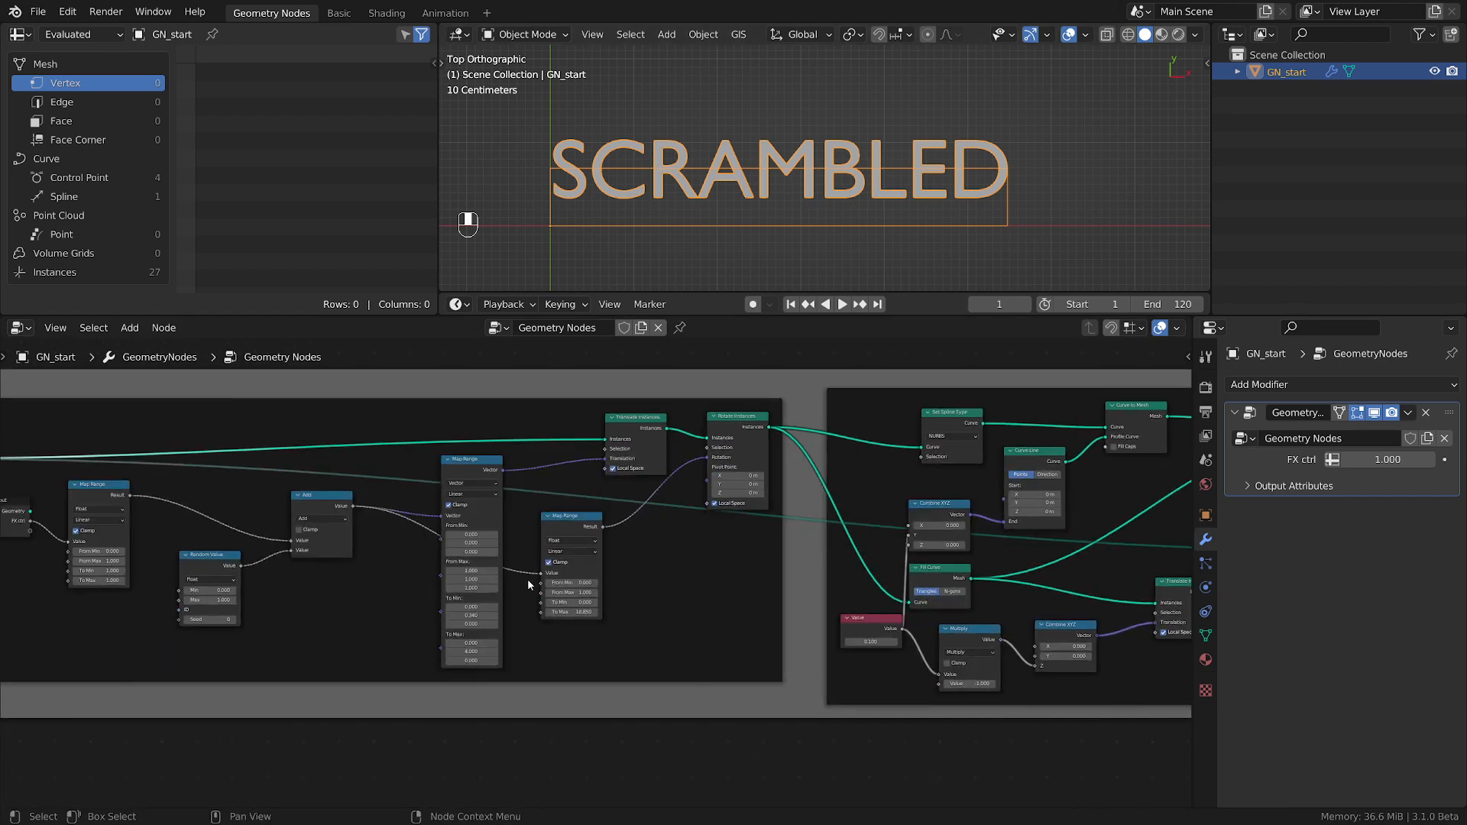
middle_click_drag(527, 580, 915, 584)
scroll(978, 633, "up", 2)
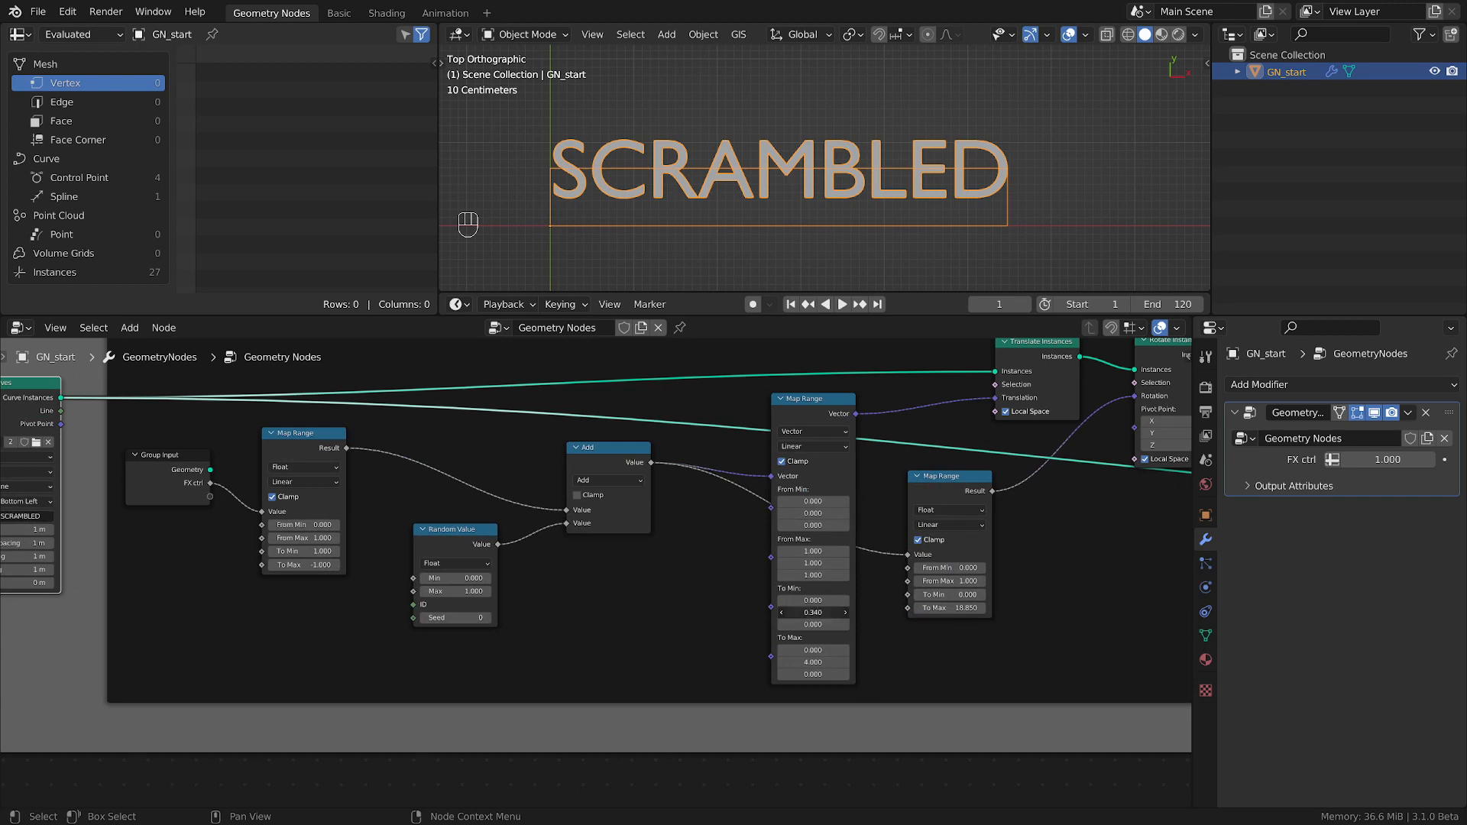
mouse_move(827, 612)
left_mouse_down()
mouse_move(762, 612)
mouse_move(878, 612)
mouse_move(842, 612)
left_mouse_up()
key("ctrl+z")
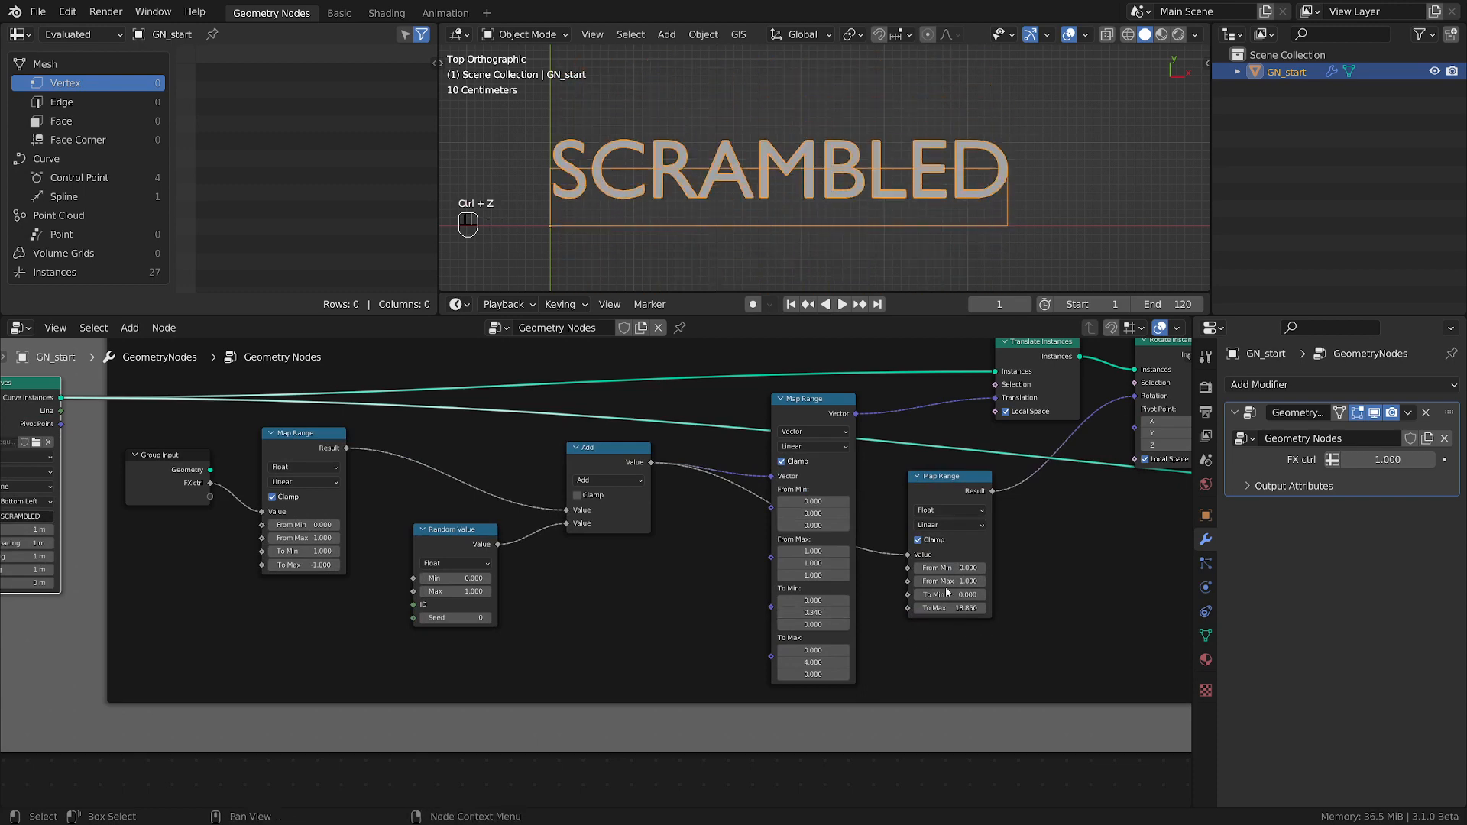
Space out the rectangle nodes by moving Set Position and Quadrilateral closer to the final Join Geometry node.
scroll(892, 648, "down", 2)
scroll(617, 597, "right", 10)
middle_click_drag(1121, 577, 518, 564)
middle_click_drag(905, 562, 544, 560)
middle_click_drag(620, 518, 779, 594)
scroll(779, 595, "up", 4)
middle_click_drag(898, 461, 736, 535)
left_click_drag(728, 507, 796, 511)
left_click_drag(598, 496, 659, 494)
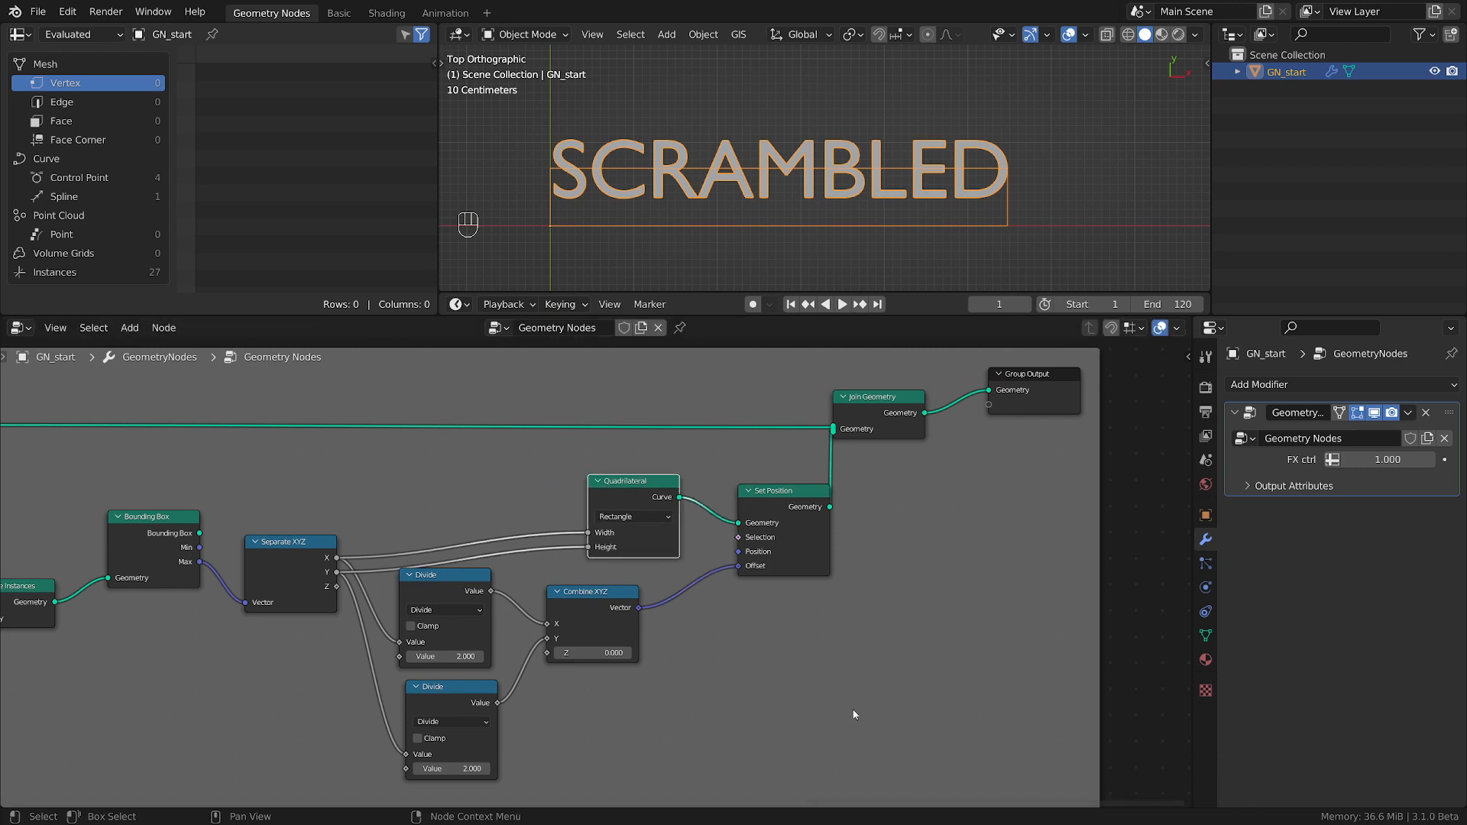
Duplicate the upper Divide node into the empty space below Set Position and change the copy's operation to Add.
scroll(437, 701, "down", 1)
middle_click_drag(437, 700, 763, 616)
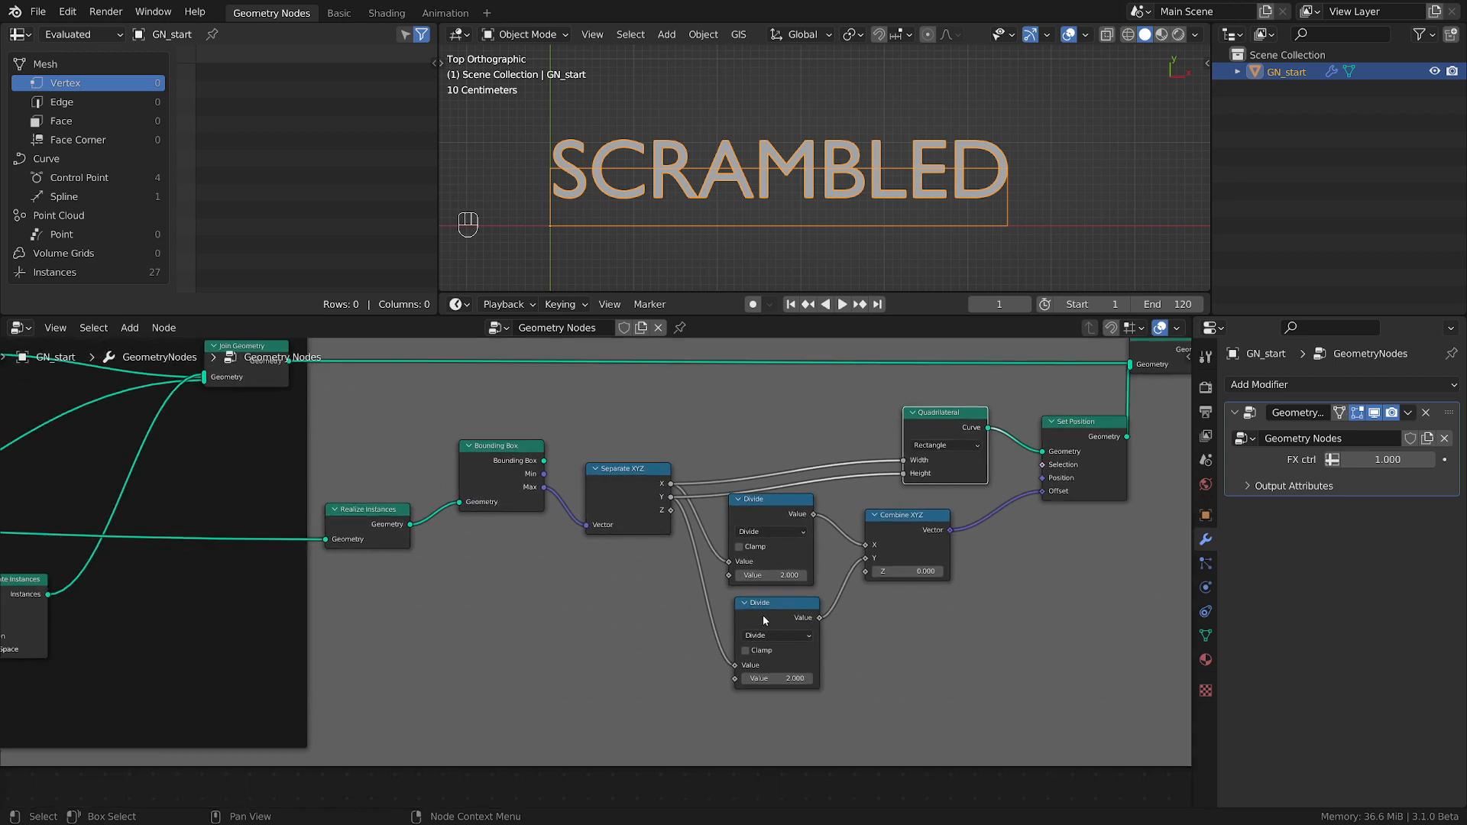
left_click(792, 511)
key("shift+d")
left_click(1005, 663)
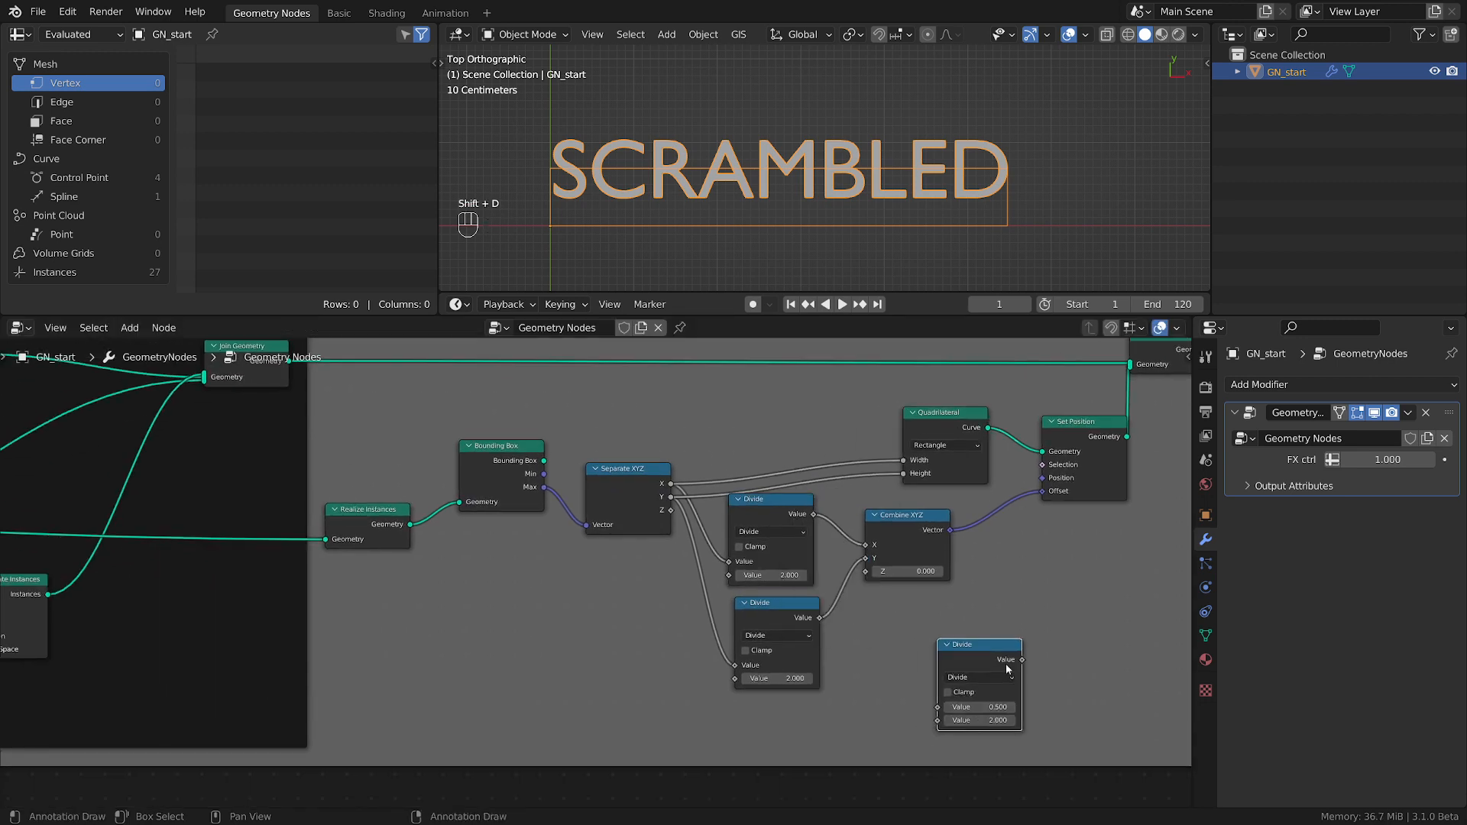
left_click(988, 677)
left_click(967, 527)
Insert the Add node between Separate XYZ's X and the Quadrilateral's Width, and set its added value to 1.2.
left_click_drag(969, 654, 760, 387)
mouse_move(788, 447)
left_mouse_down("shift")
mouse_move(768, 448)
mouse_move(810, 448)
mouse_move(753, 448)
mouse_move(787, 448)
left_mouse_up("shift")
left_click(787, 448)
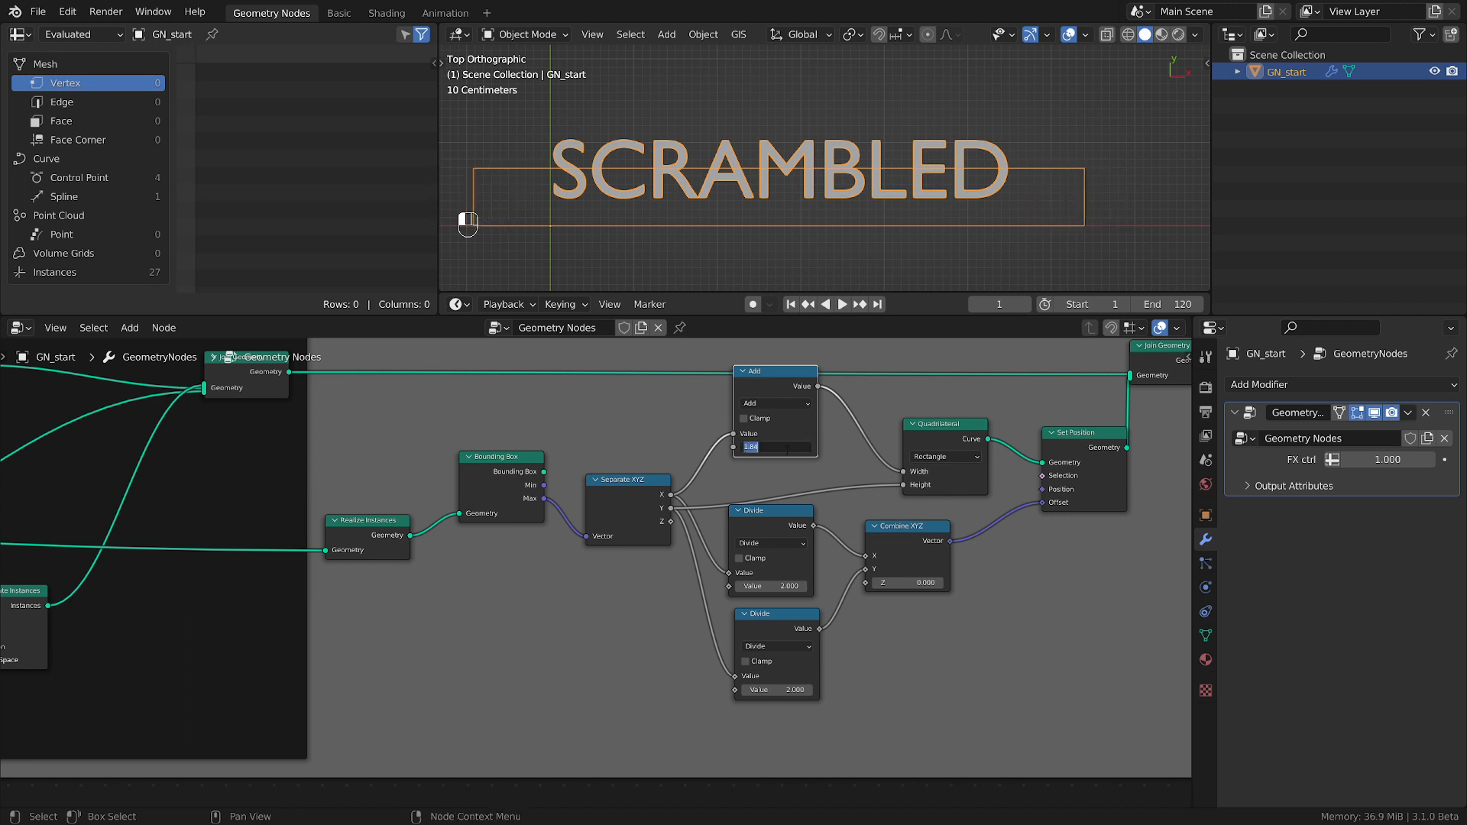
type("1.2")
key("Return")
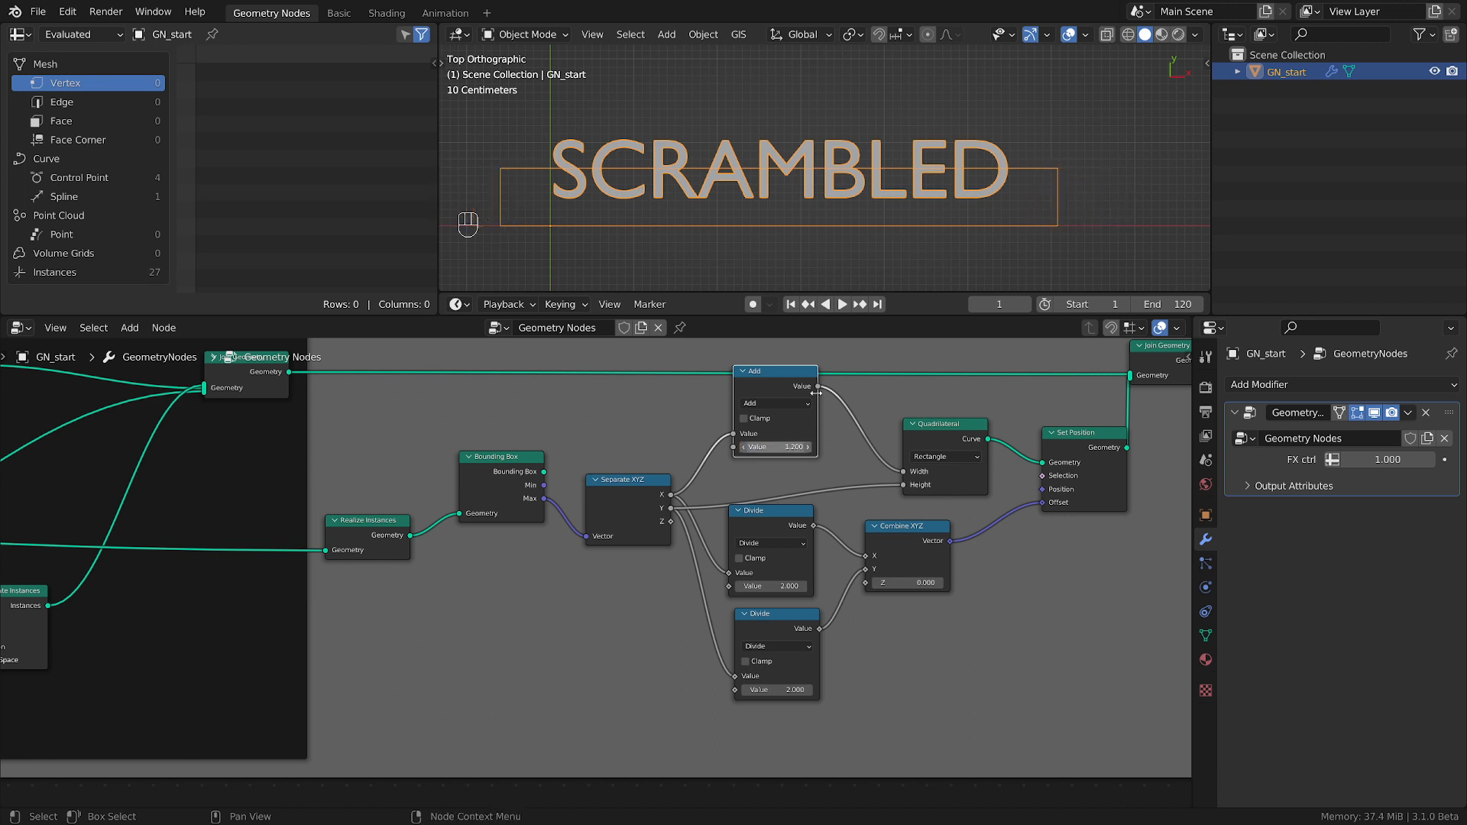
Move both Divide nodes and the Combine XYZ node down to clear space beneath the Add node.
scroll(794, 608, "down", 1)
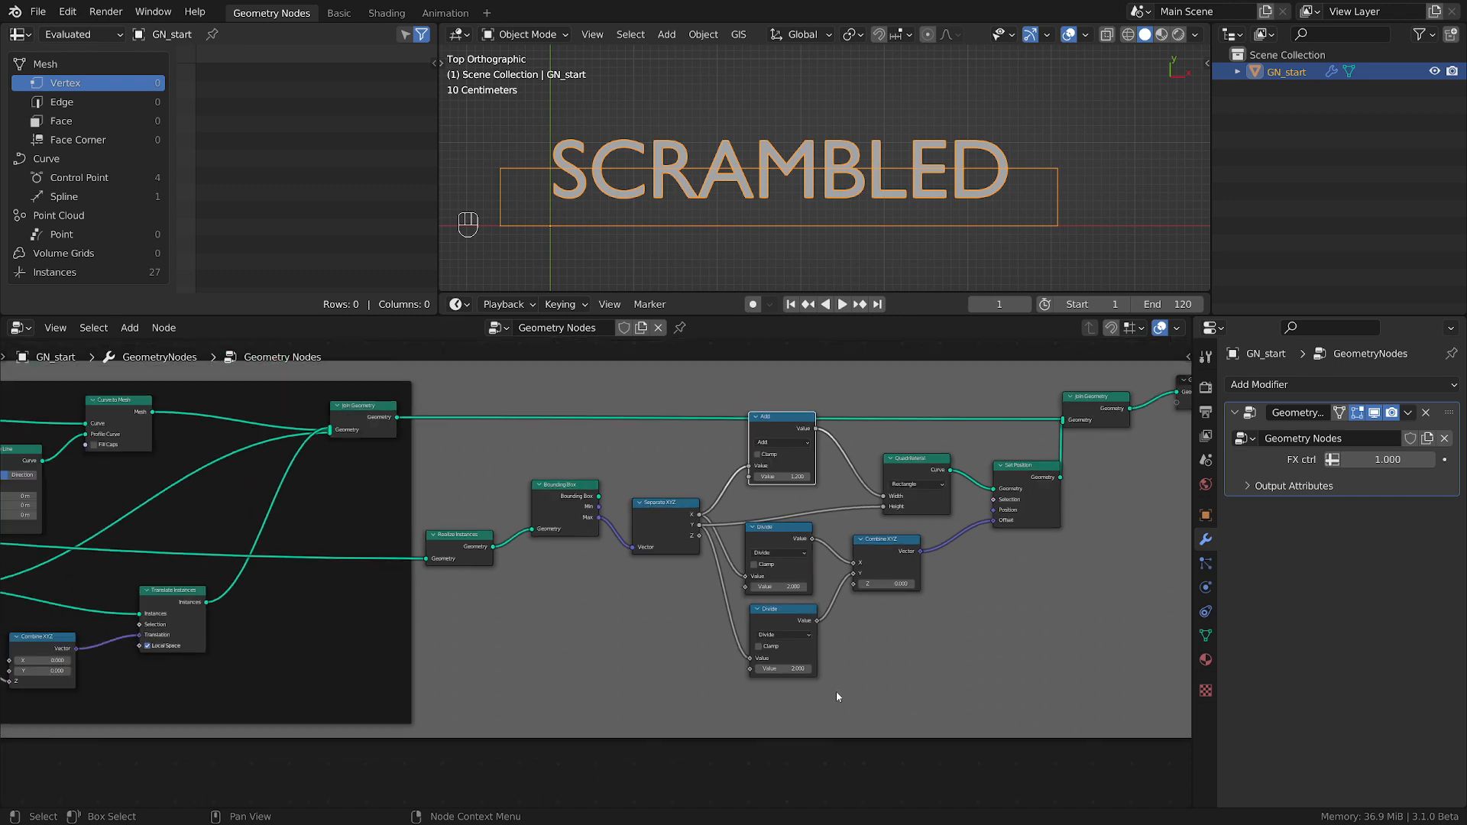
left_click_drag(836, 691, 777, 613)
left_click_drag(900, 727, 732, 470)
key("g")
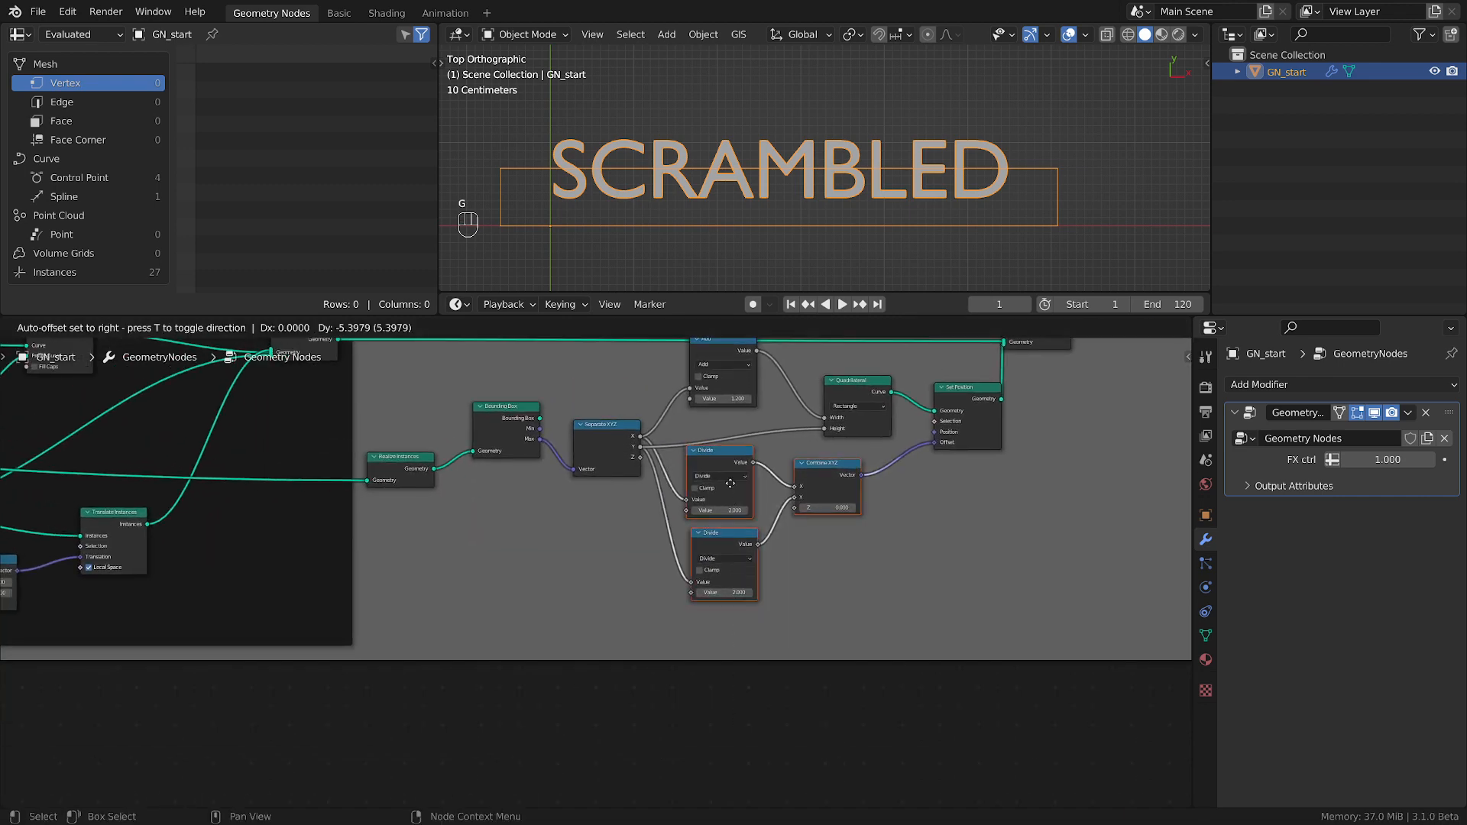
left_click(731, 555)
scroll(733, 535, "down", 5)
scroll(755, 507, "up", 4)
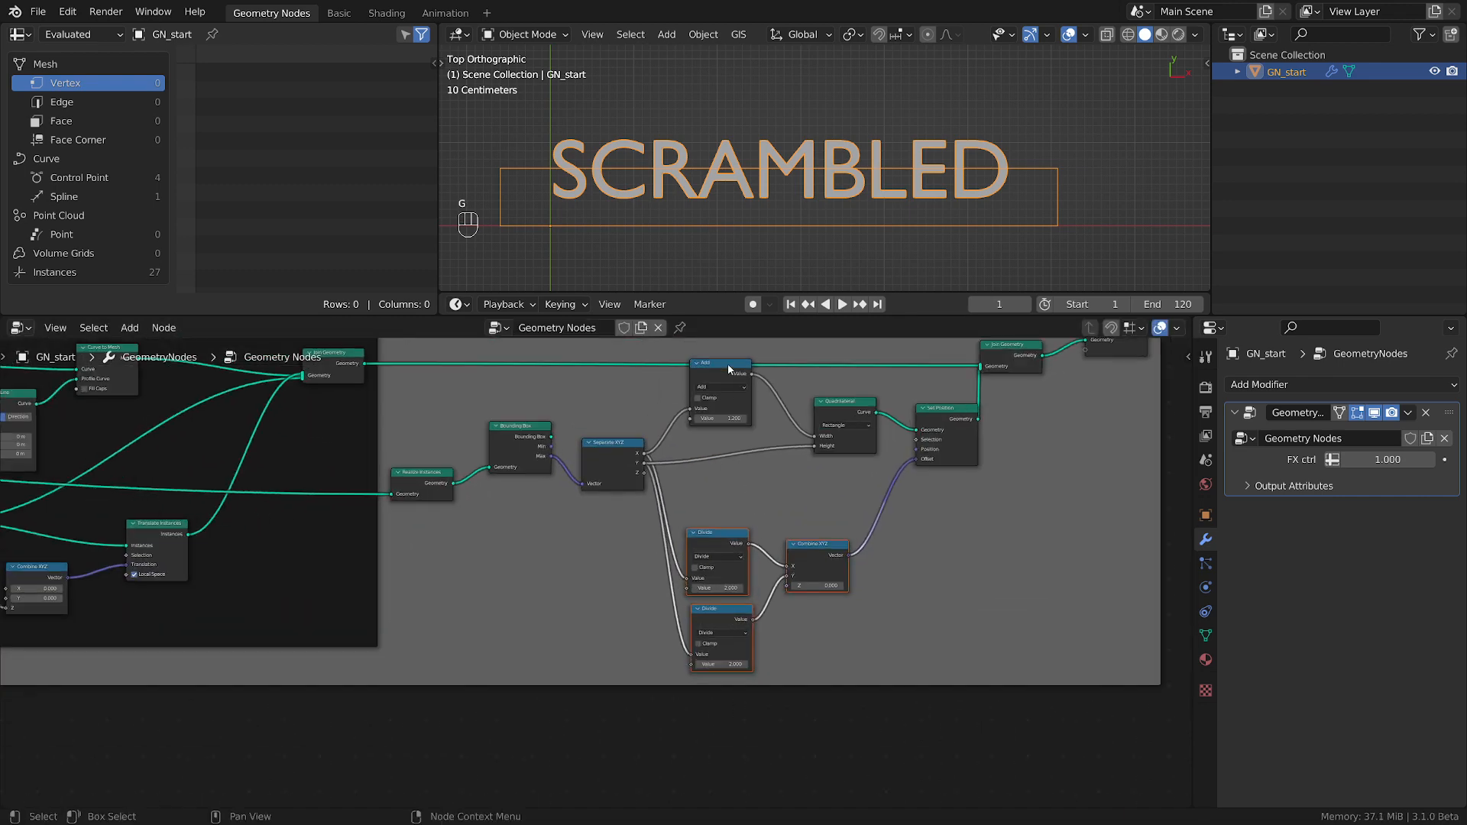
Duplicate the Add node and insert the copy between Separate XYZ's Y and the Quadrilateral's Height.
left_click(727, 364)
key("shift+d")
left_click(741, 466)
scroll(745, 470, "up", 2)
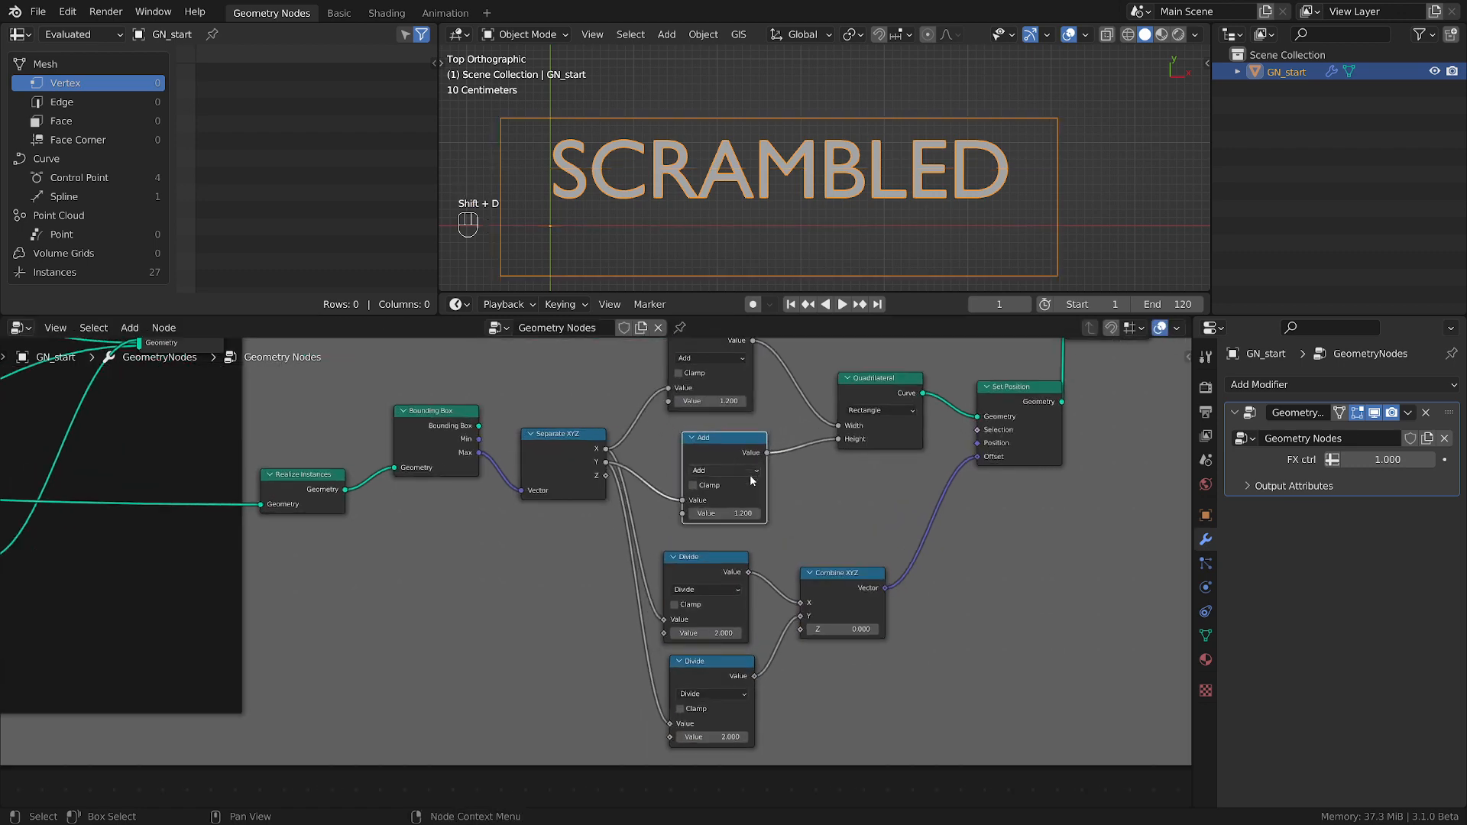
Reduce the added value of the Height's Add node to about 1 and save the file.
scroll(750, 477, "up", 1)
scroll(752, 478, "down", 3)
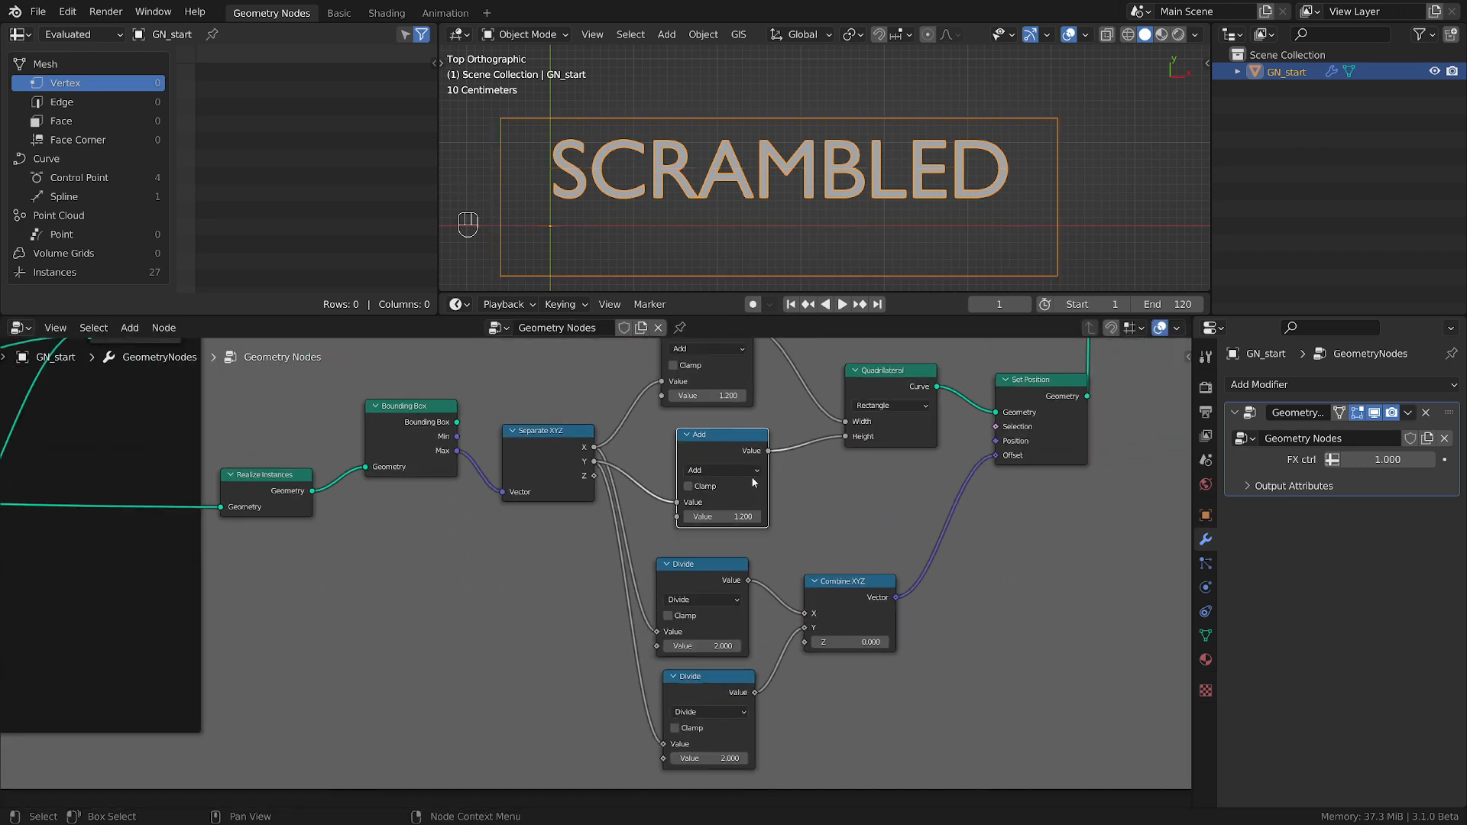
scroll(752, 476, "up", 1)
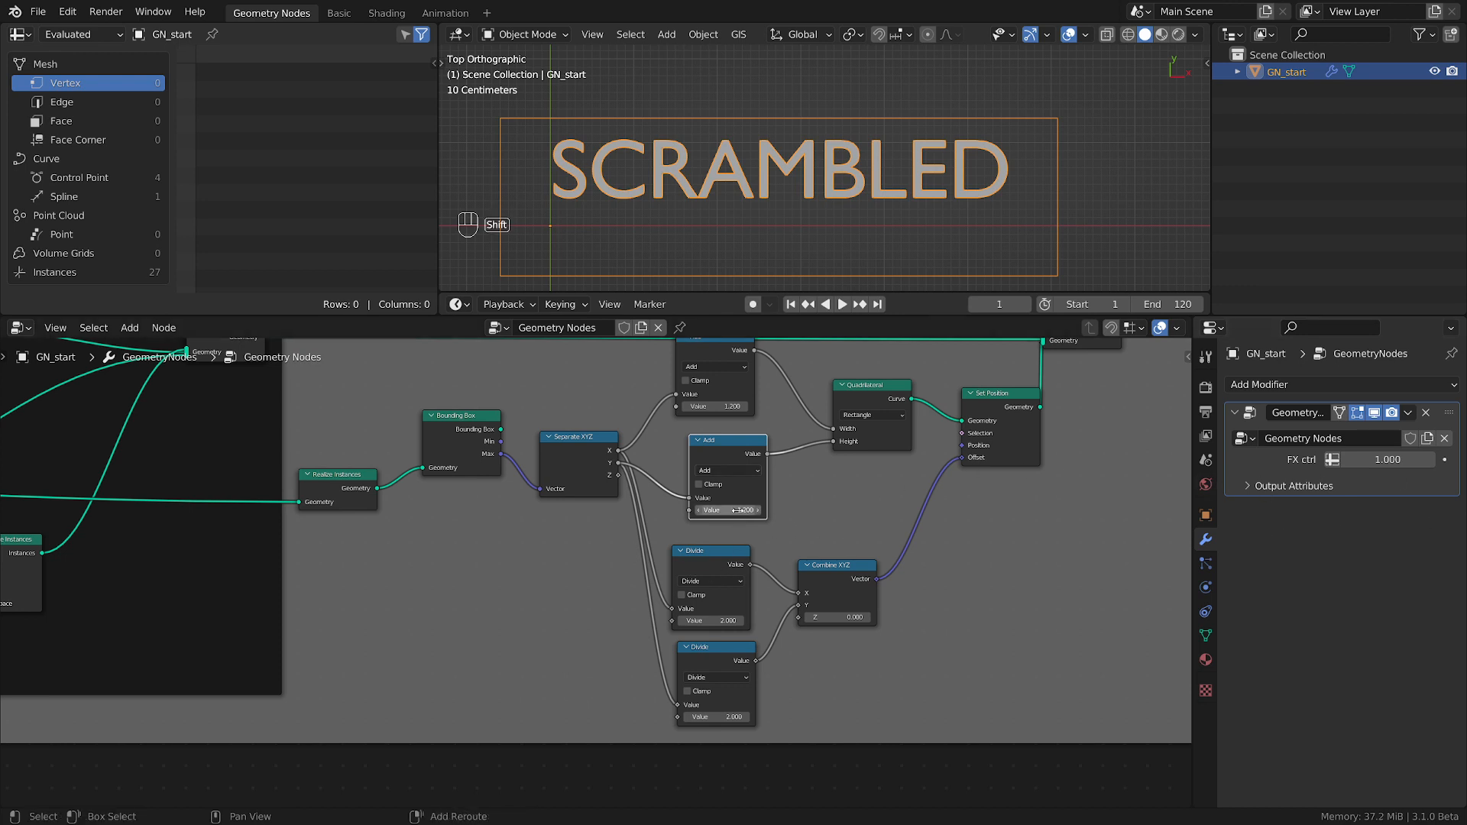
mouse_move(734, 510)
left_mouse_down("shift")
mouse_move(711, 509)
mouse_move(741, 510)
left_mouse_up("shift")
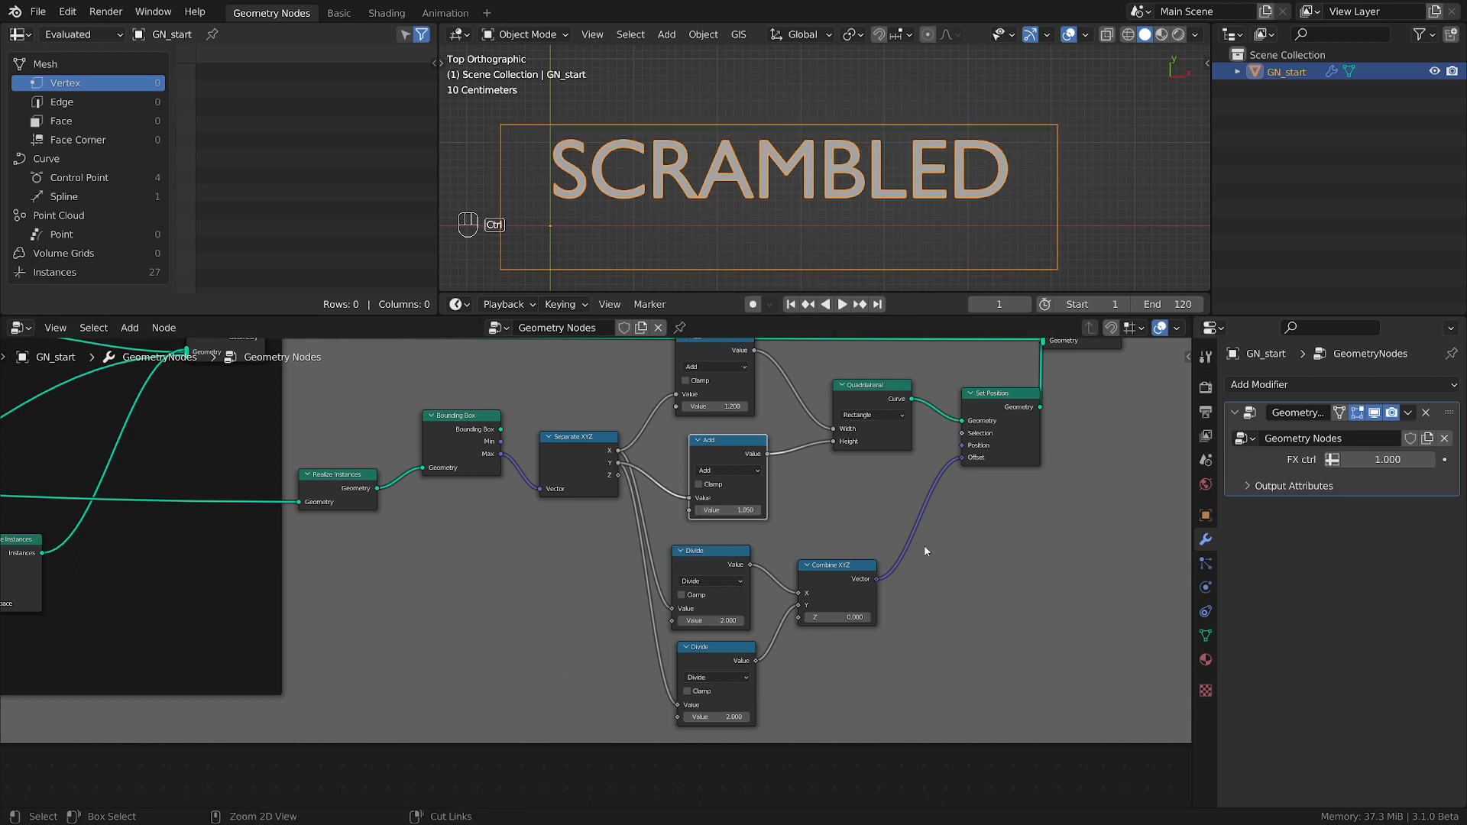
key("ctrl+s")
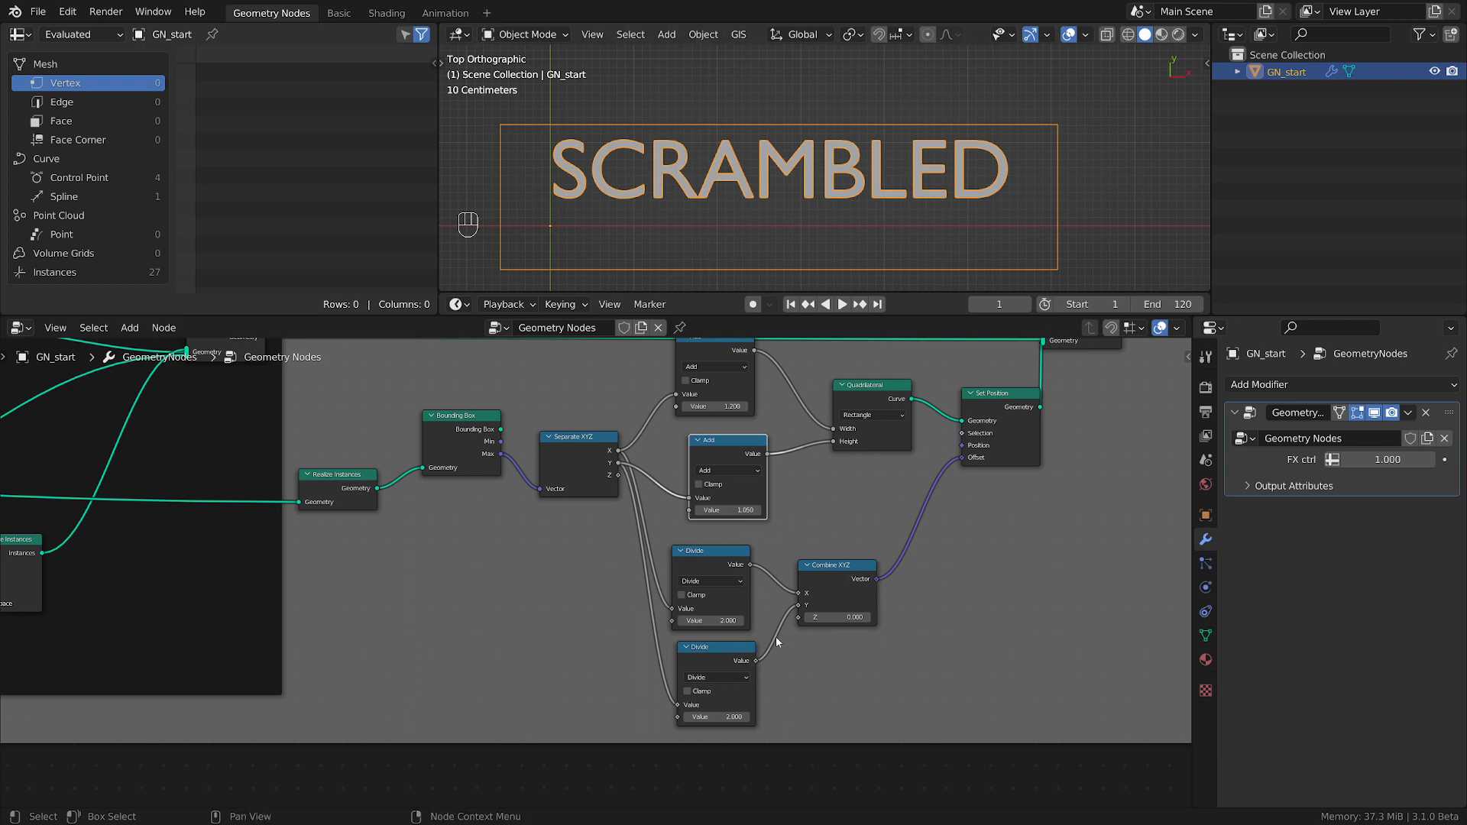
Try to drive the Height's Add node from the lower Divide node's output, spacing out the surrounding nodes.
left_click_drag(847, 571, 913, 572)
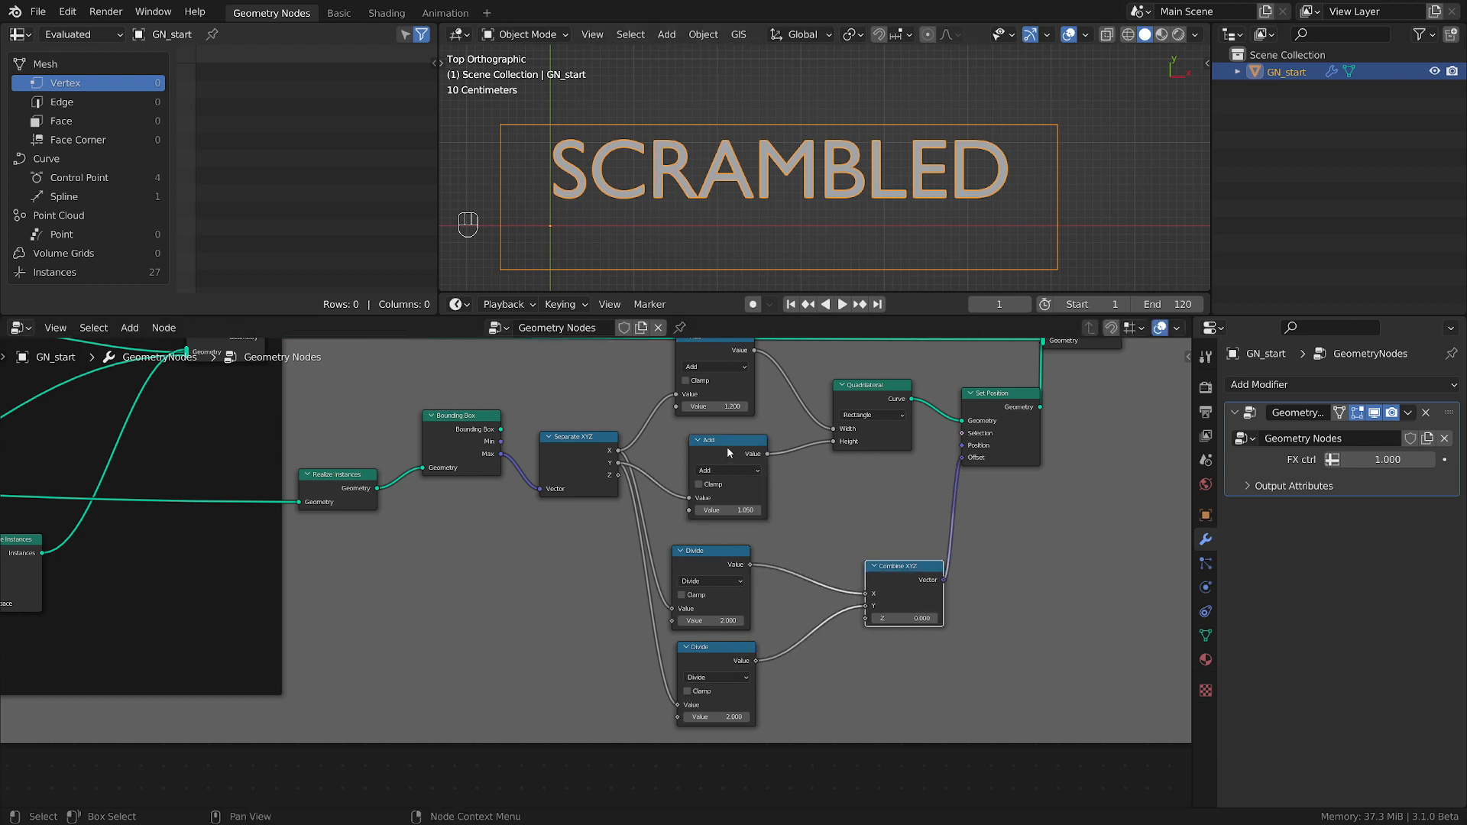
left_click_drag(729, 452, 738, 451)
left_click_drag(746, 663, 742, 659)
left_click_drag(745, 589, 698, 497)
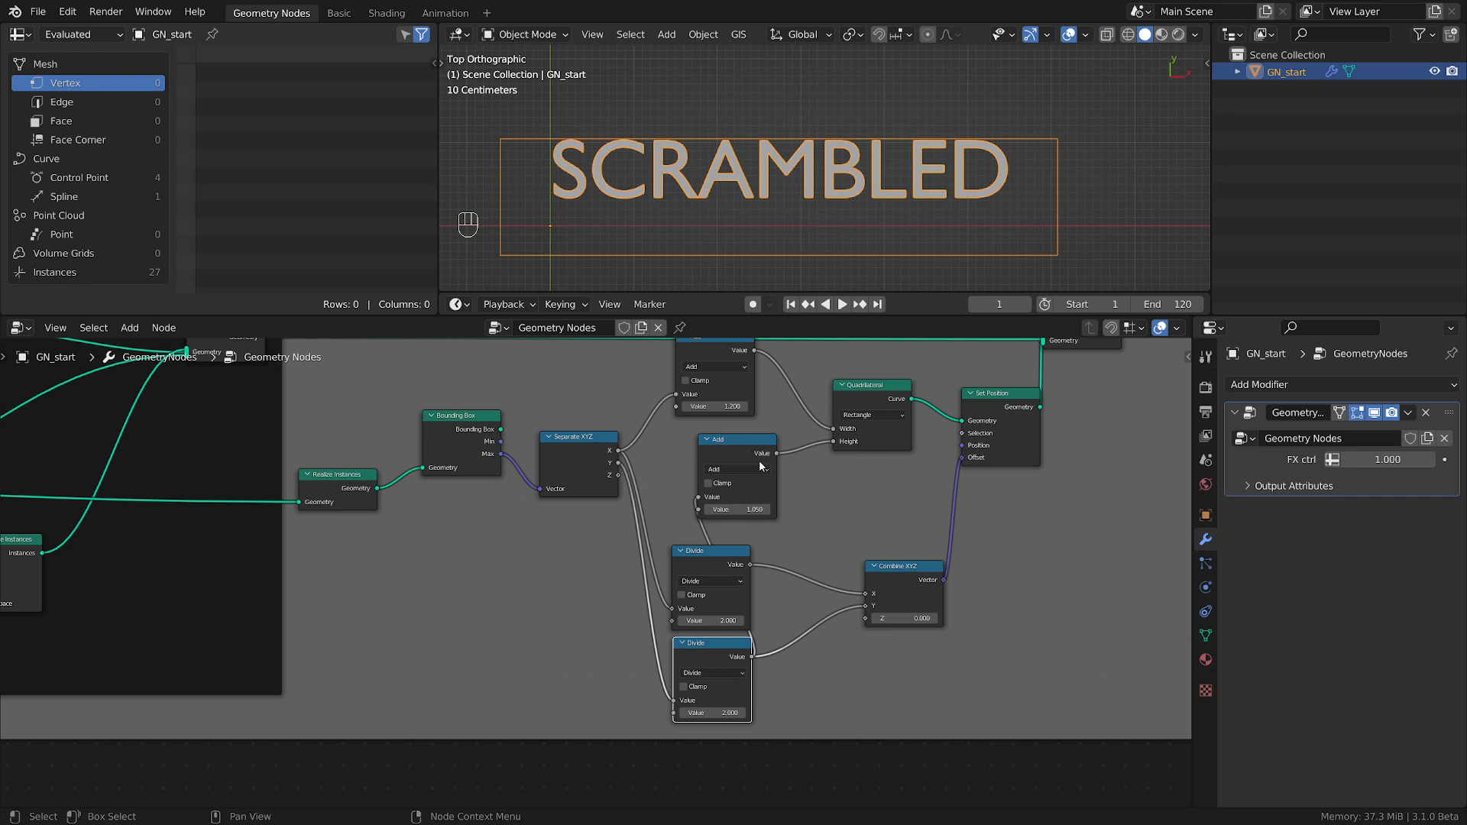
left_click_drag(732, 488, 759, 492)
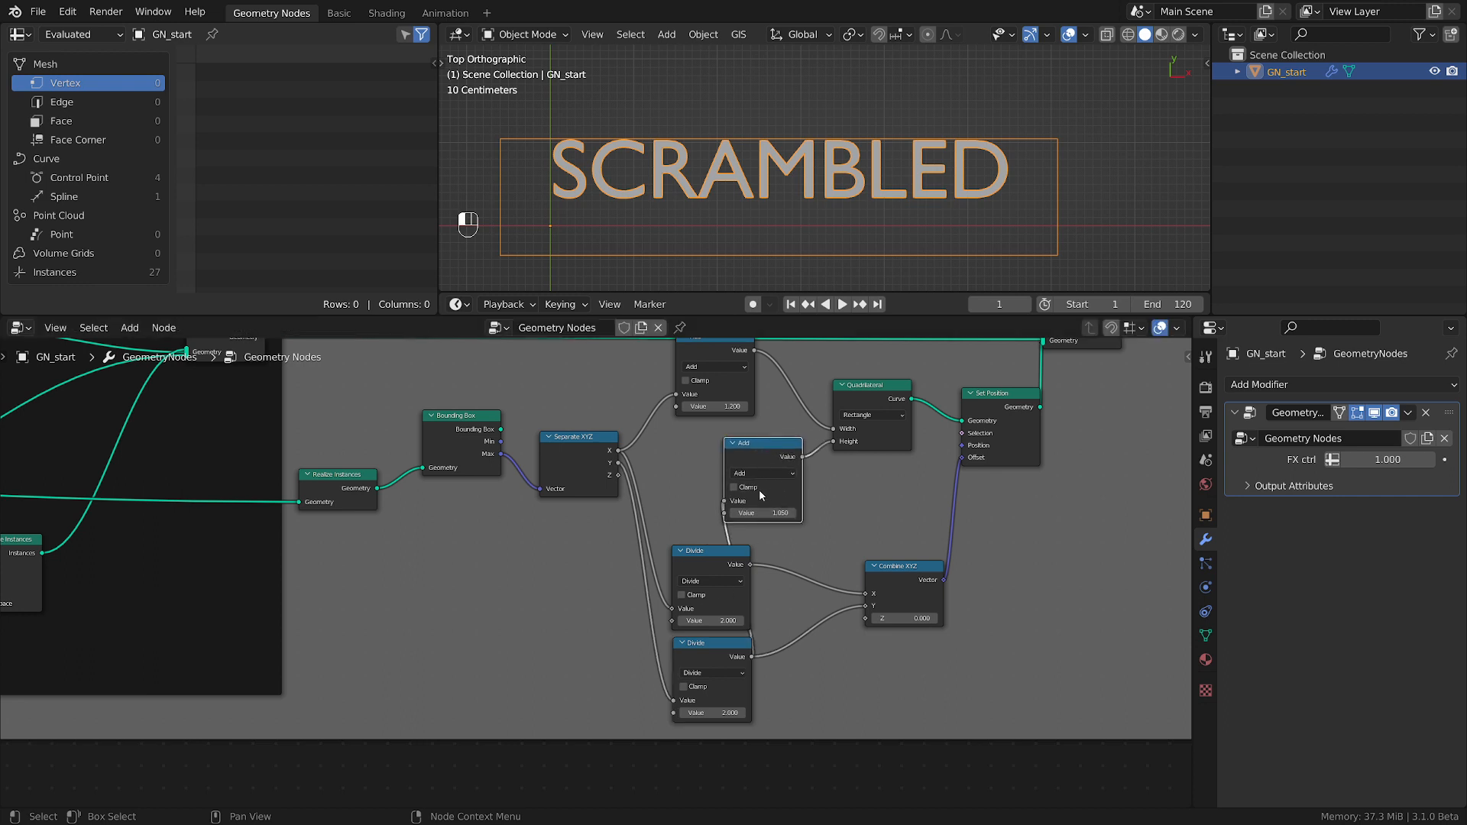
left_click_drag(721, 569, 696, 549)
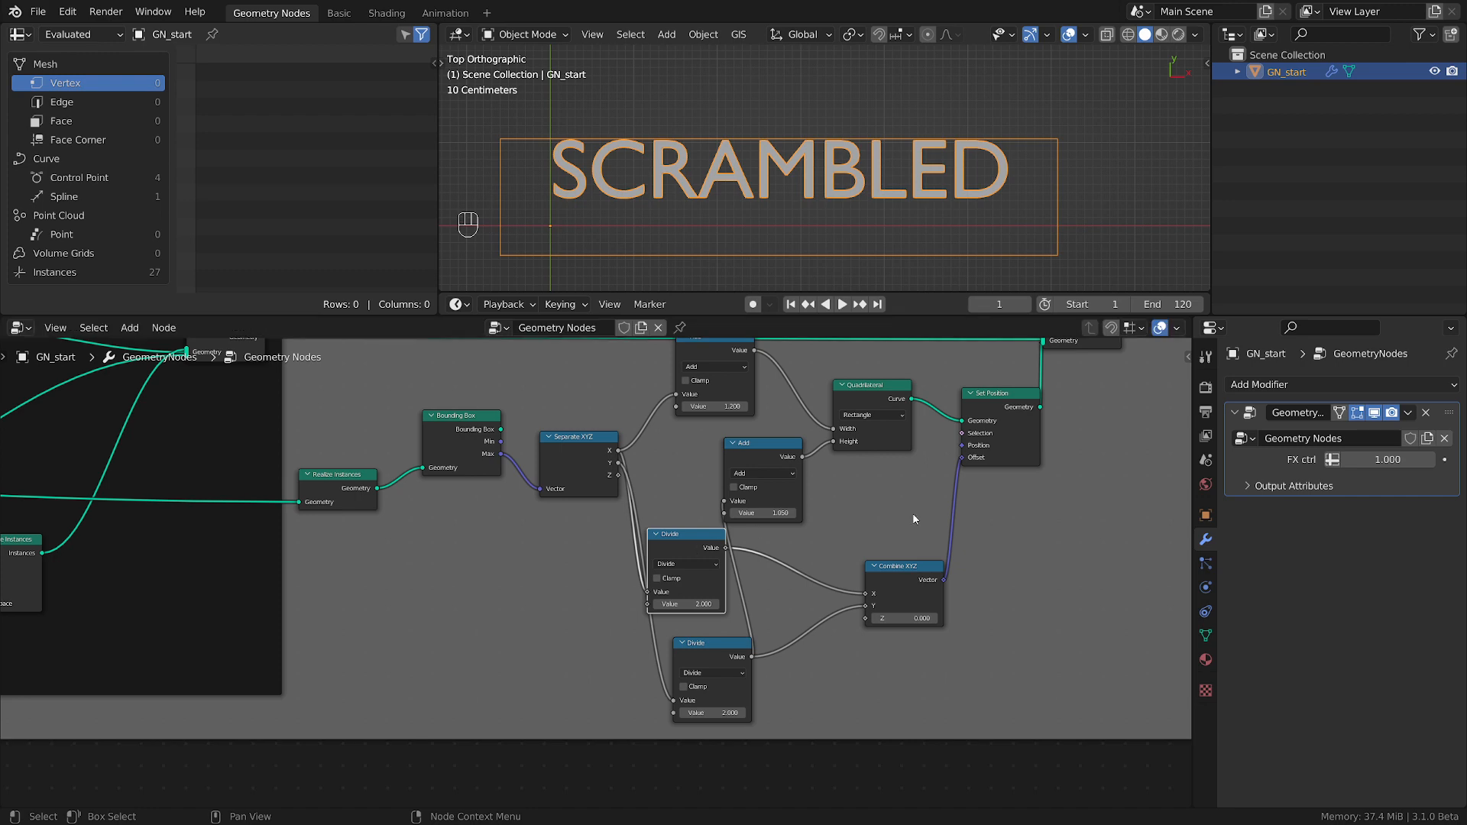
Shift the Add, Quadrilateral, Set Position, Join Geometry and Group Output nodes right, and stack both Divide nodes beside Separate XYZ.
scroll(922, 524, "down", 2)
middle_click_drag(922, 524, 582, 568)
left_click_drag(398, 353, 823, 536)
key("g")
left_click(959, 534)
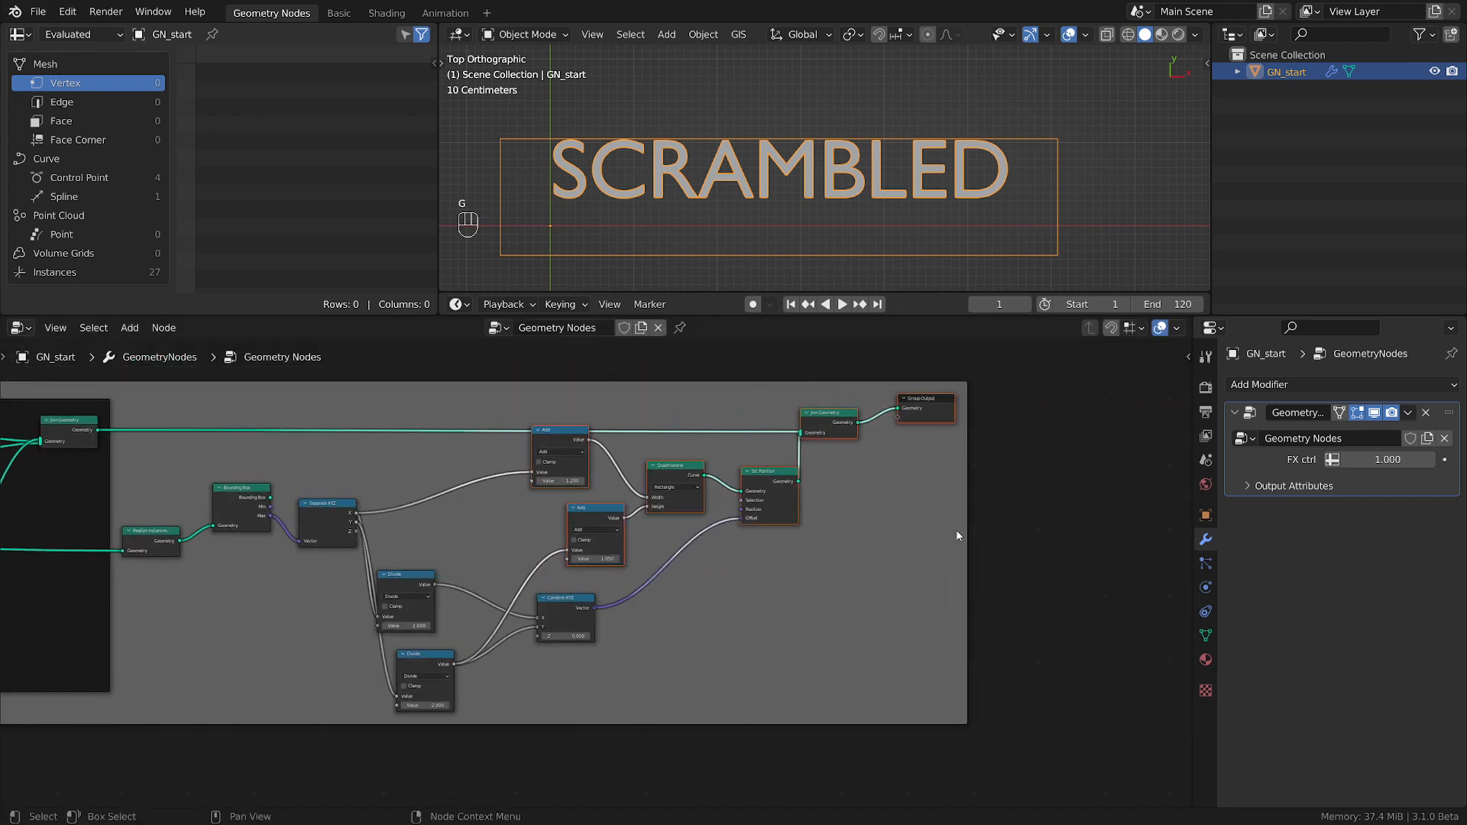
scroll(504, 665, "up", 1)
mouse_move(405, 662)
left_mouse_down()
mouse_move(405, 497)
mouse_move(391, 652)
left_mouse_up()
left_click_drag(385, 572, 400, 525)
left_click_drag(413, 639, 416, 600)
middle_click_drag(525, 696, 639, 700)
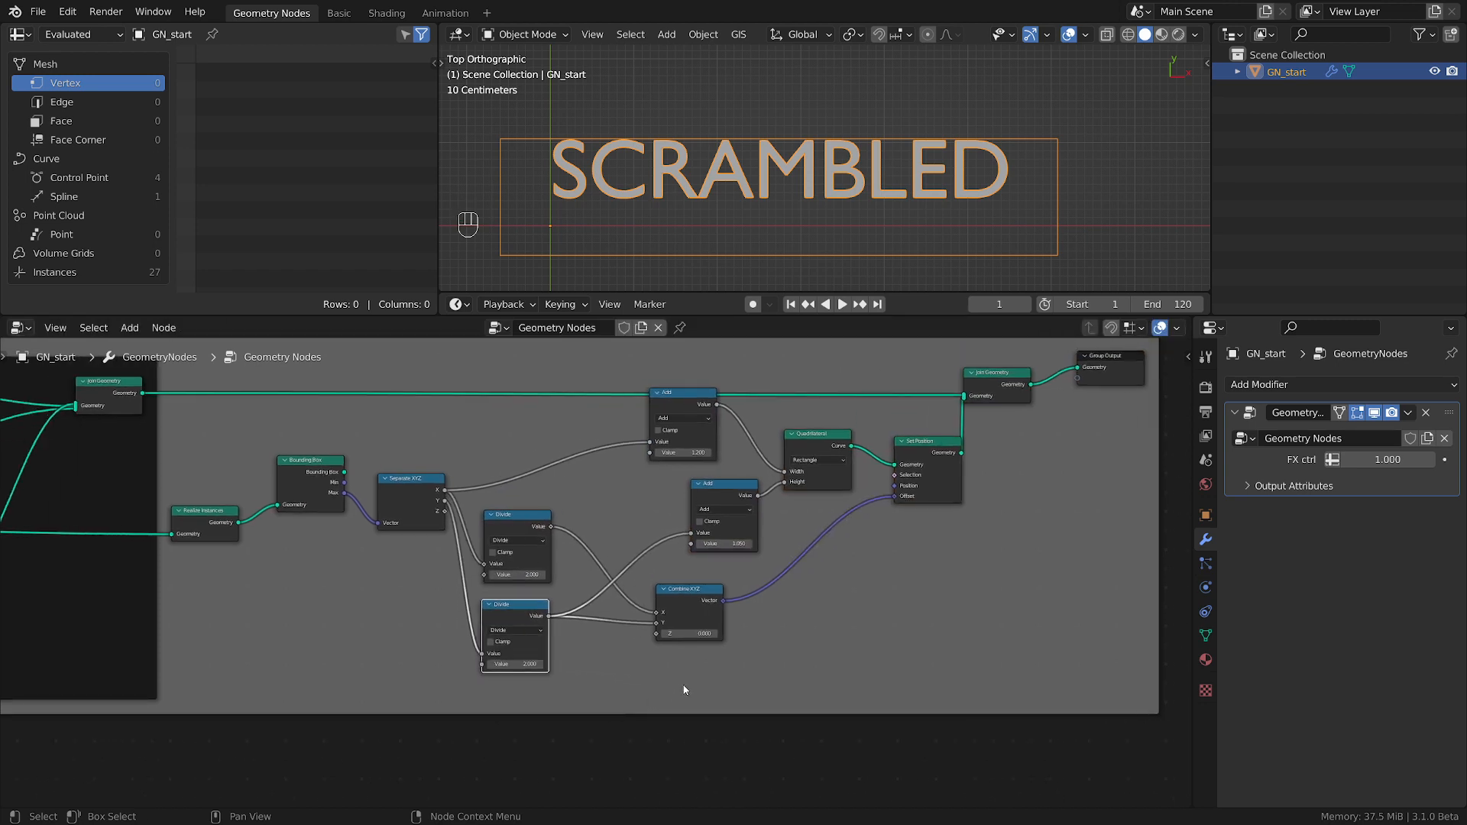
Connect Separate XYZ's Y to the first value of the Height's Add node and cut its link from the lower Divide node.
scroll(684, 690, "up", 1)
scroll(603, 587, "up", 1)
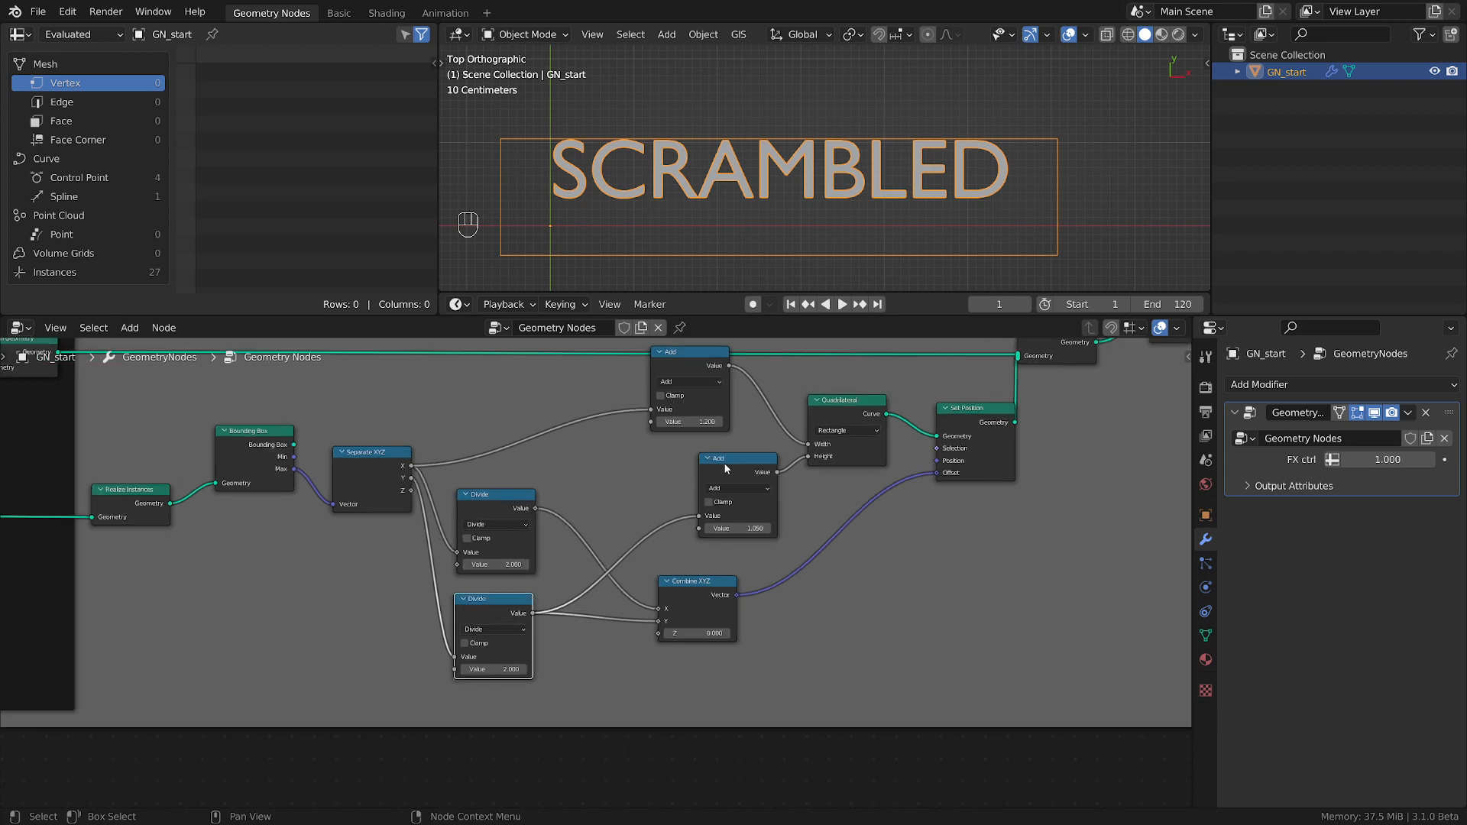
left_click_drag(735, 457, 659, 454)
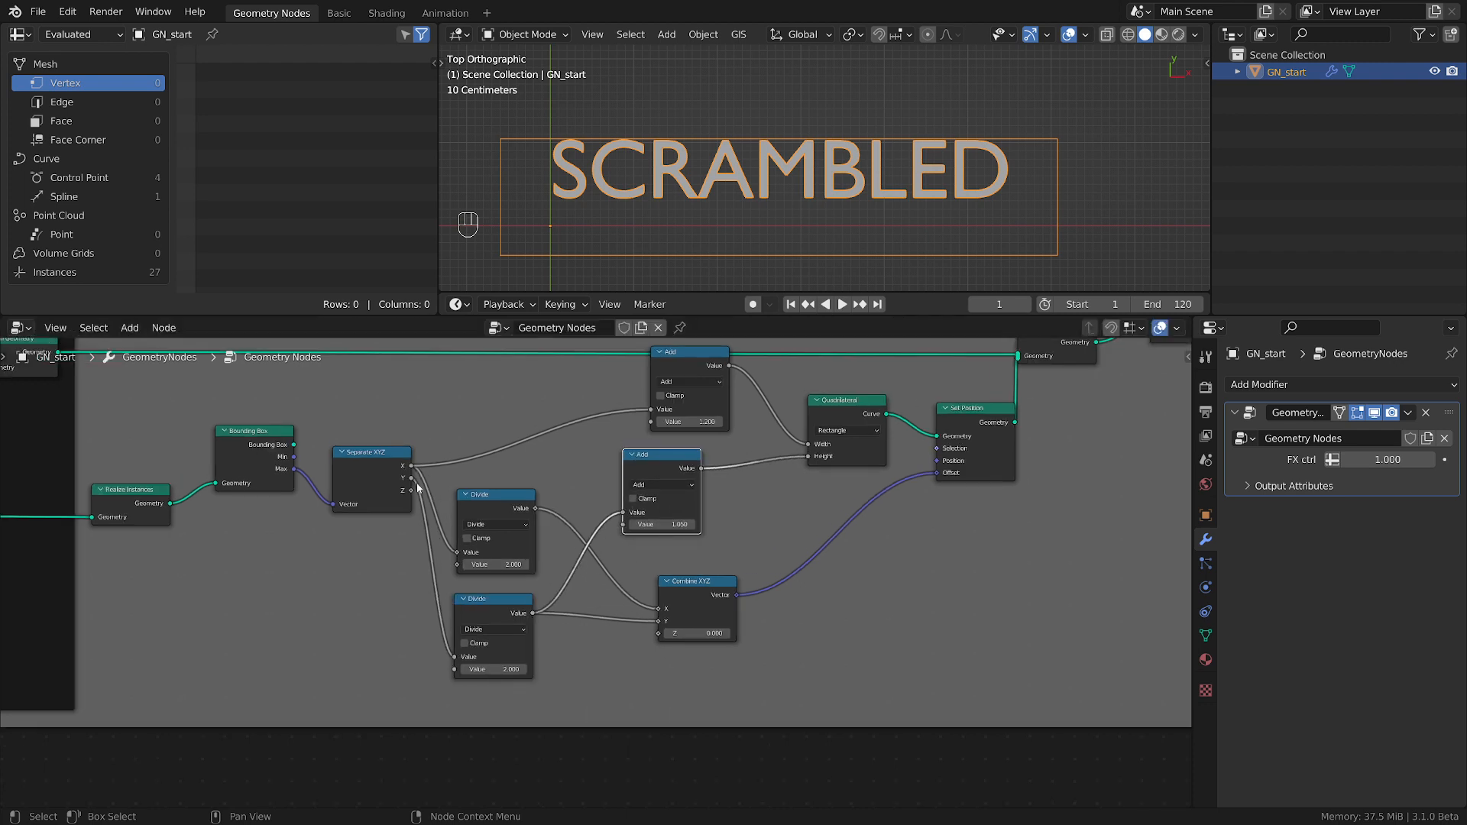
left_click_drag(411, 478, 623, 512)
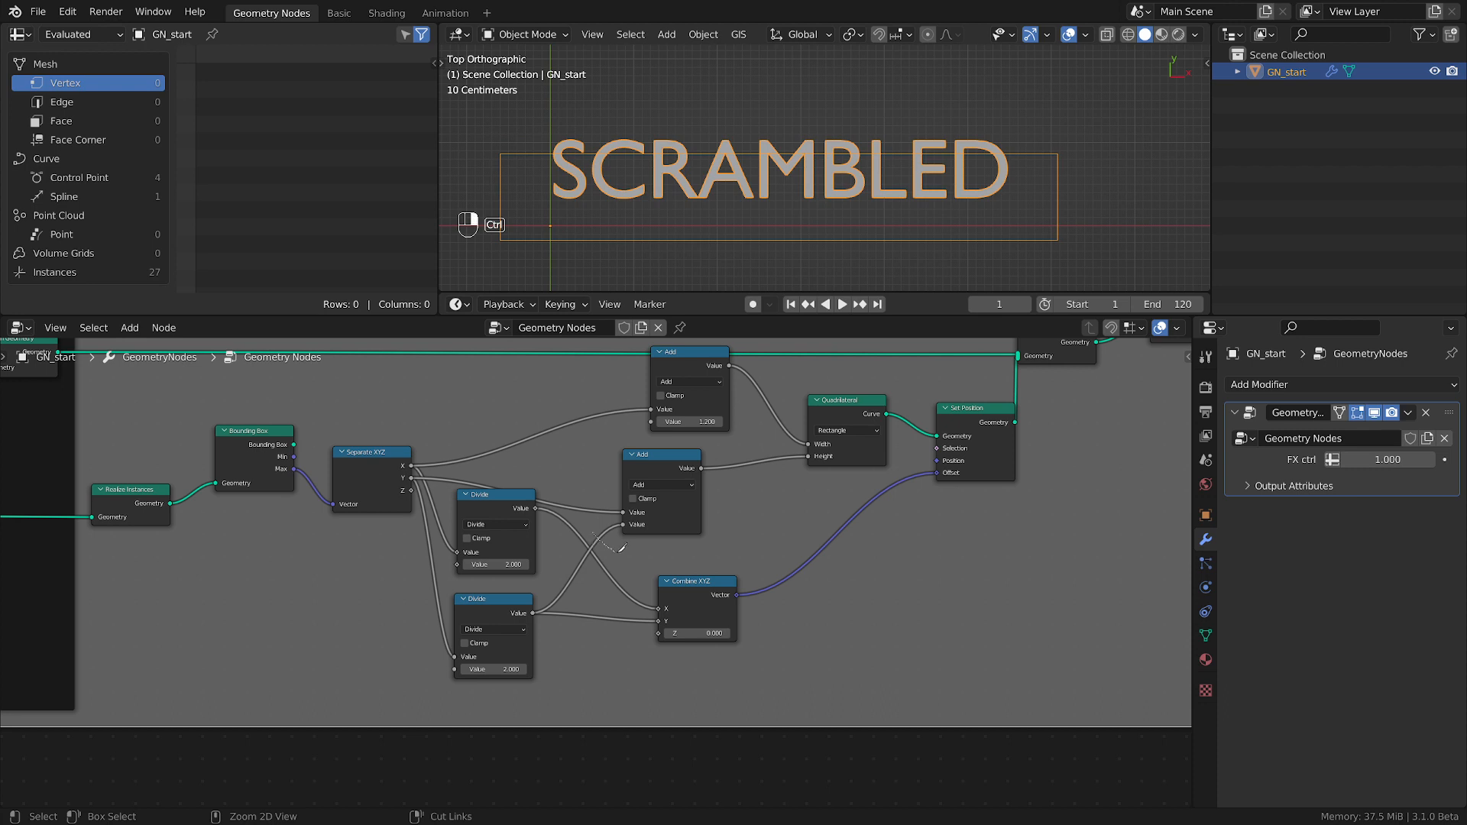
right_click_drag(618, 552, 619, 553, "ctrl")
Move Combine XYZ and both Divide nodes below the Quadrilateral, and stack the two Add nodes beside Separate XYZ.
left_click_drag(712, 594, 888, 594)
left_click_drag(520, 619, 863, 581)
left_click_drag(661, 455, 585, 447)
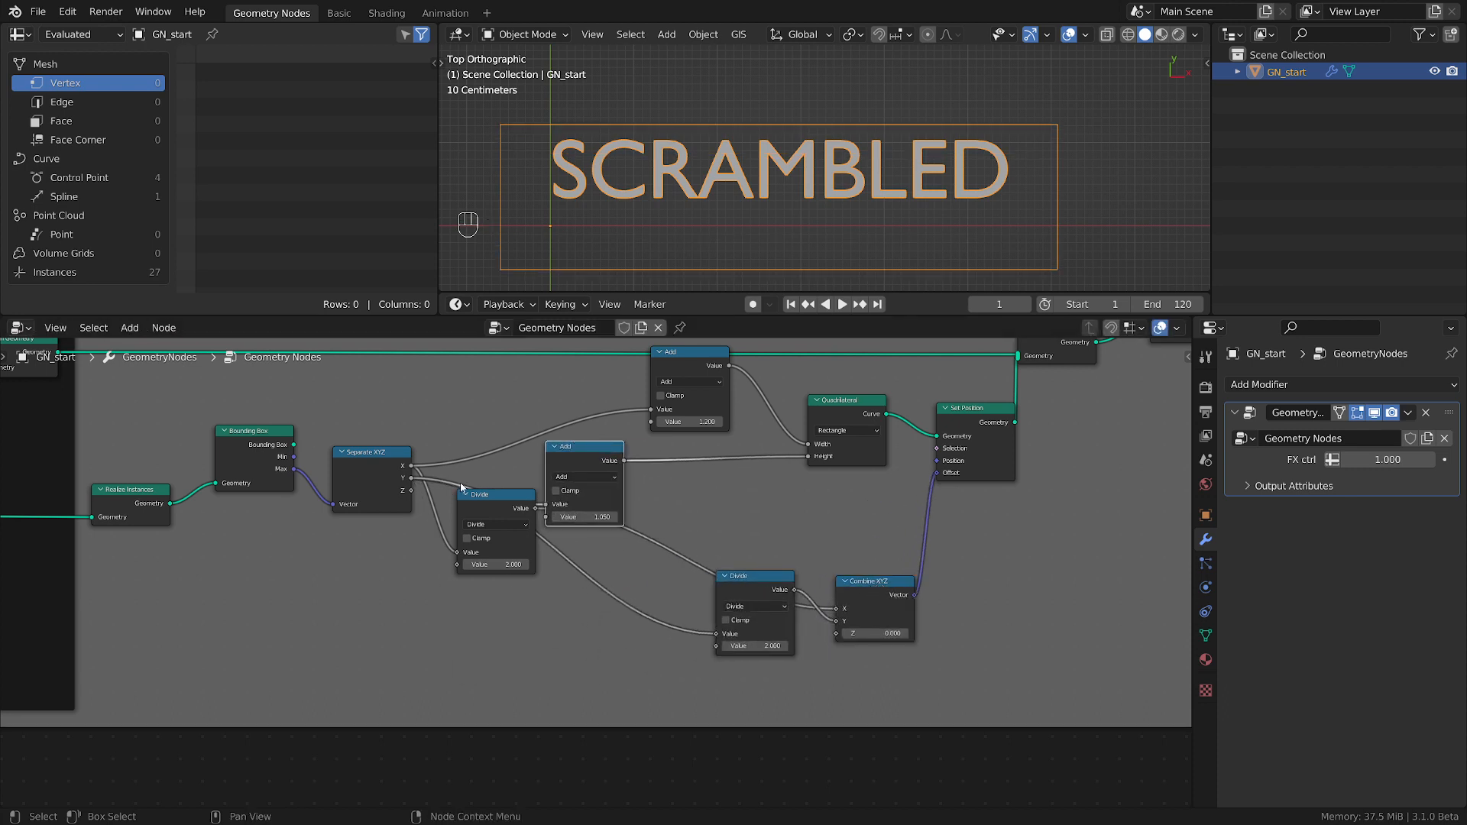
left_click_drag(483, 502, 741, 480)
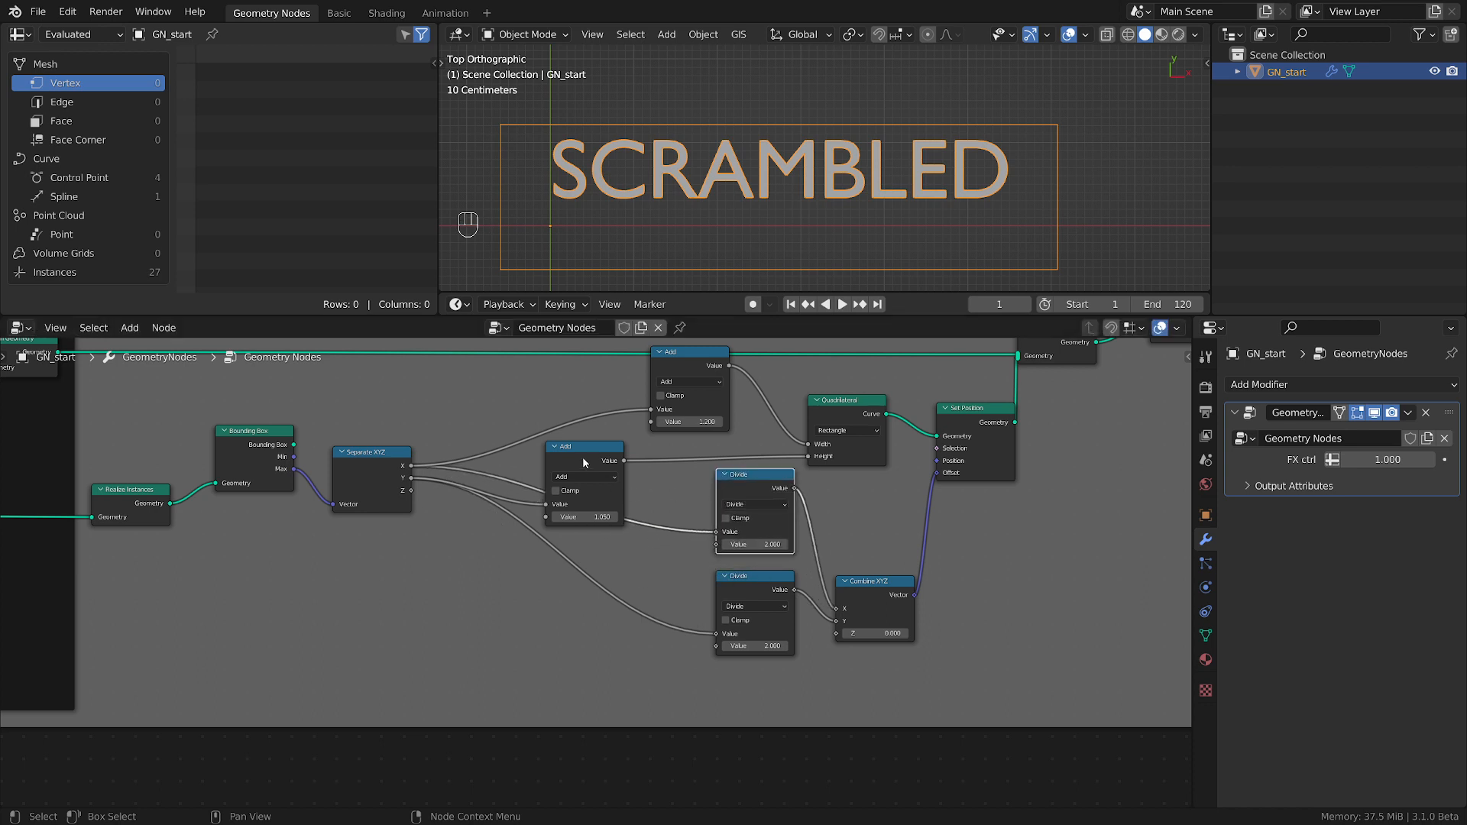
left_click_drag(585, 463, 548, 471)
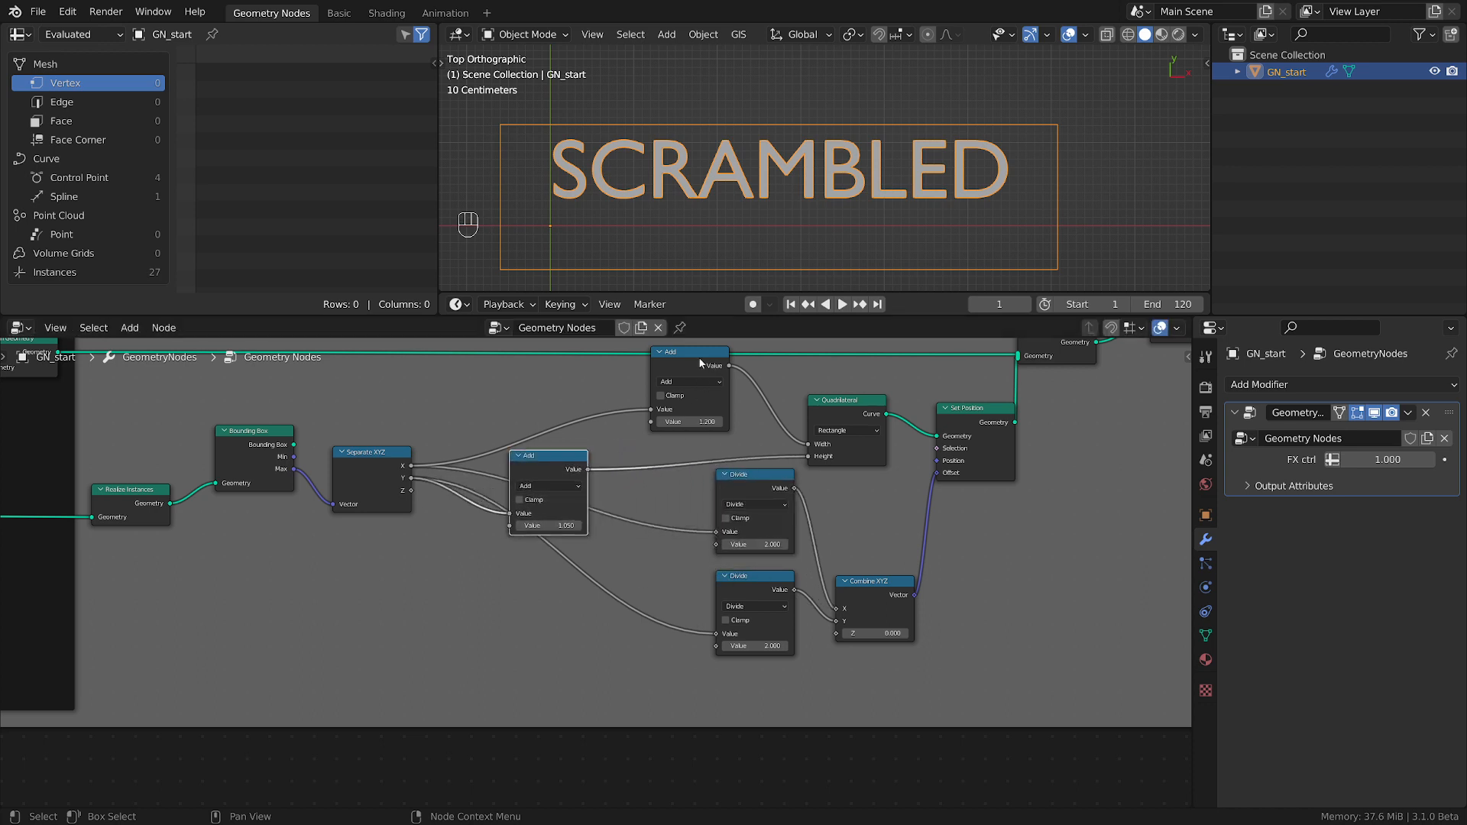
left_click_drag(700, 363, 552, 374)
Feed the Height's Add output into the lower Divide node's first value and cut that Divide's direct link from Separate XYZ.
left_click_drag(535, 464, 762, 660)
scroll(547, 463, "up", 2)
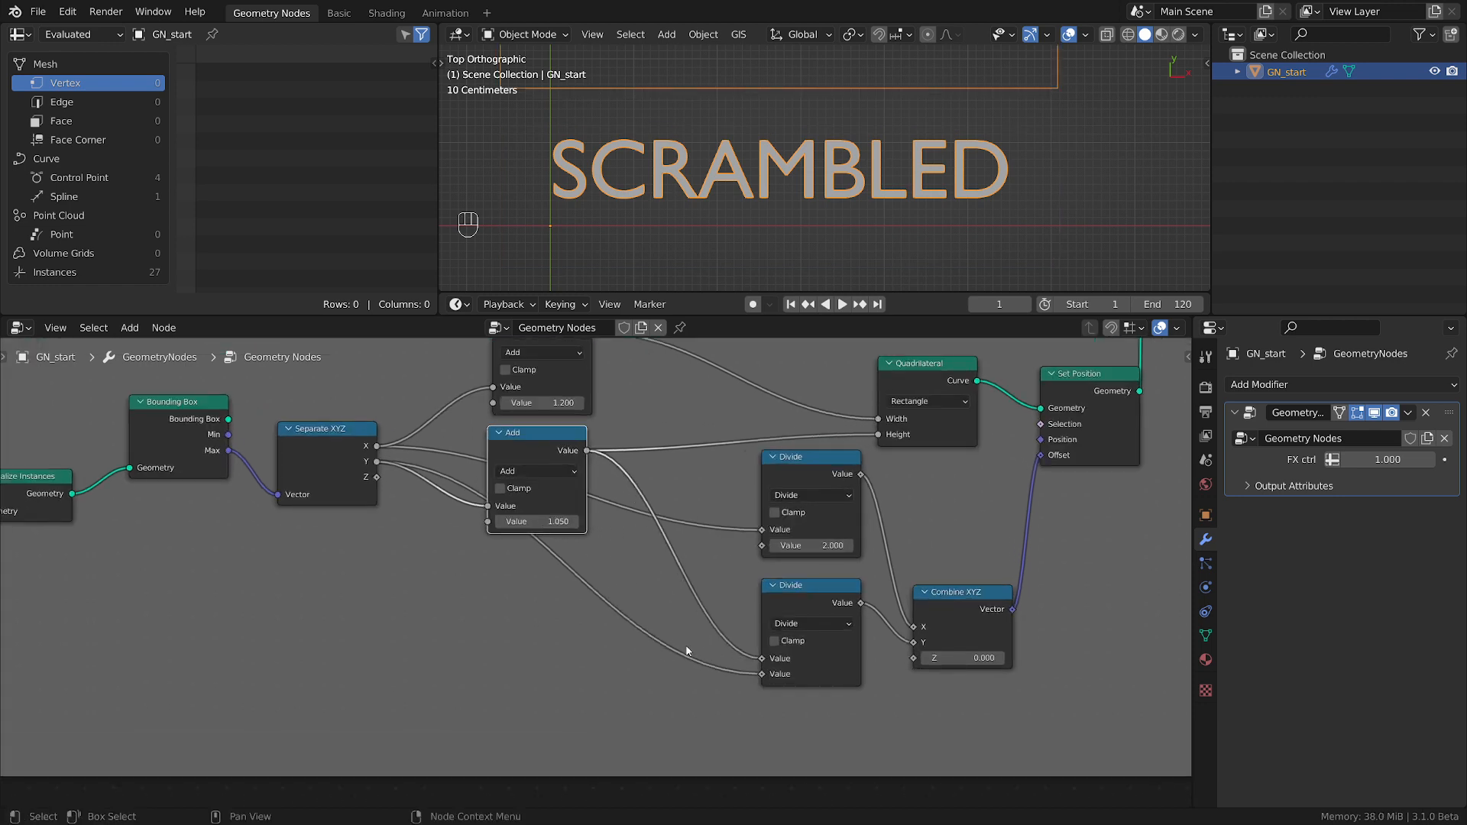
right_click_drag(662, 665, 659, 667, "ctrl")
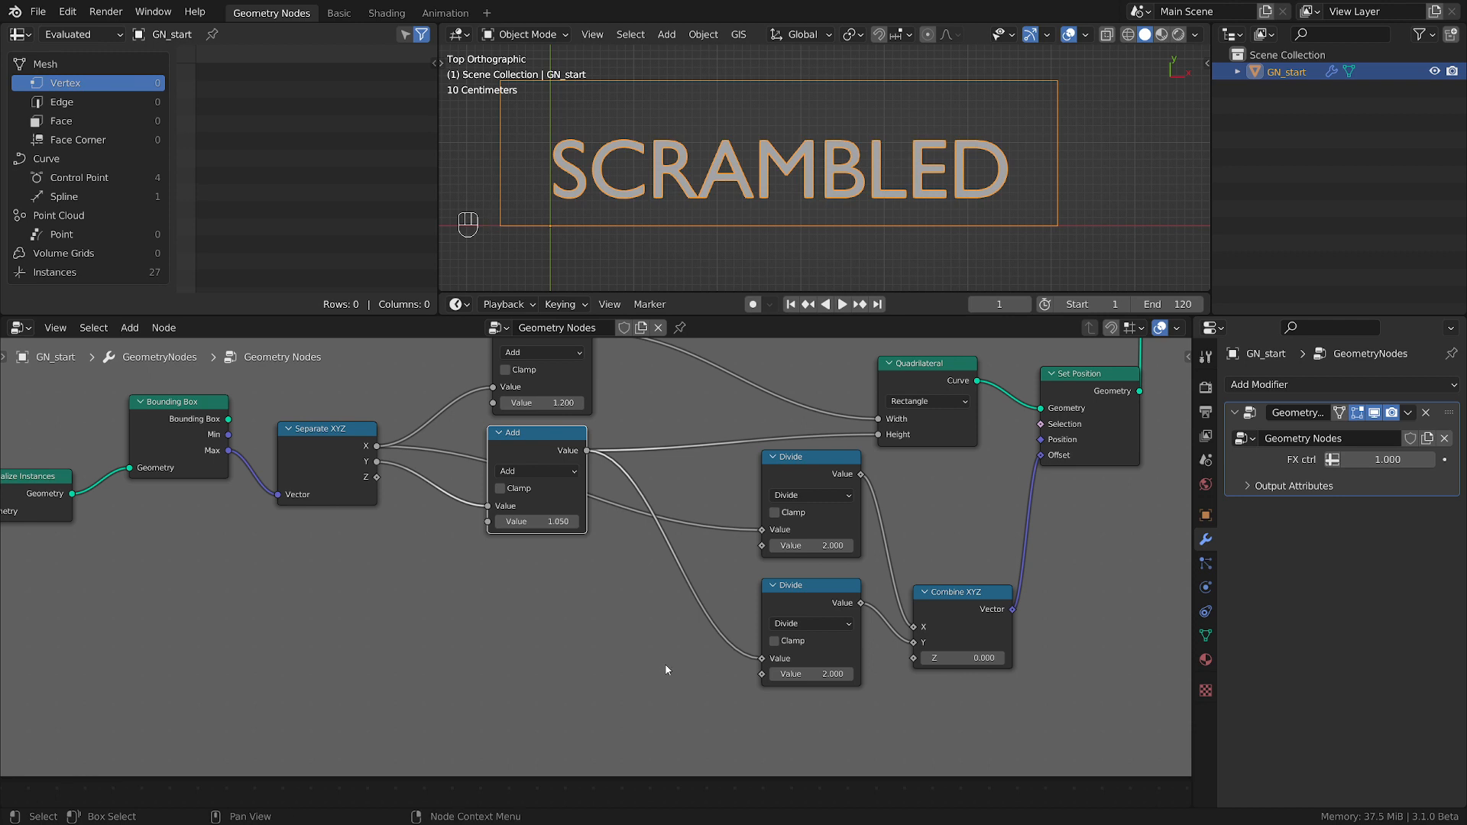
Set the added value of the Height's Add node to 0.87 and tidy the Add and lower Divide positions.
scroll(606, 573, "down", 3)
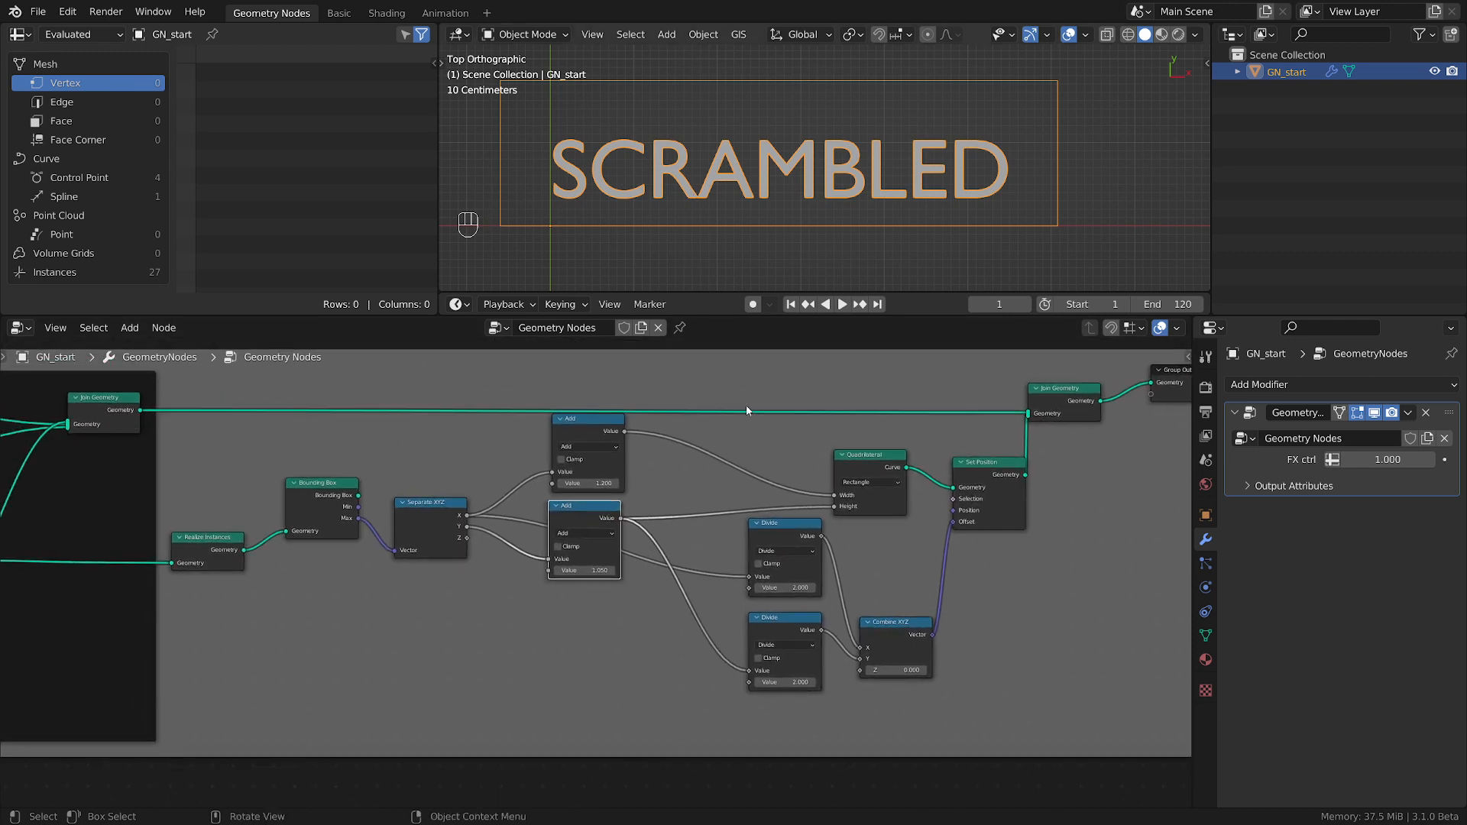
left_click_drag(585, 570, 631, 566, "shift")
scroll(540, 232, "up", 2)
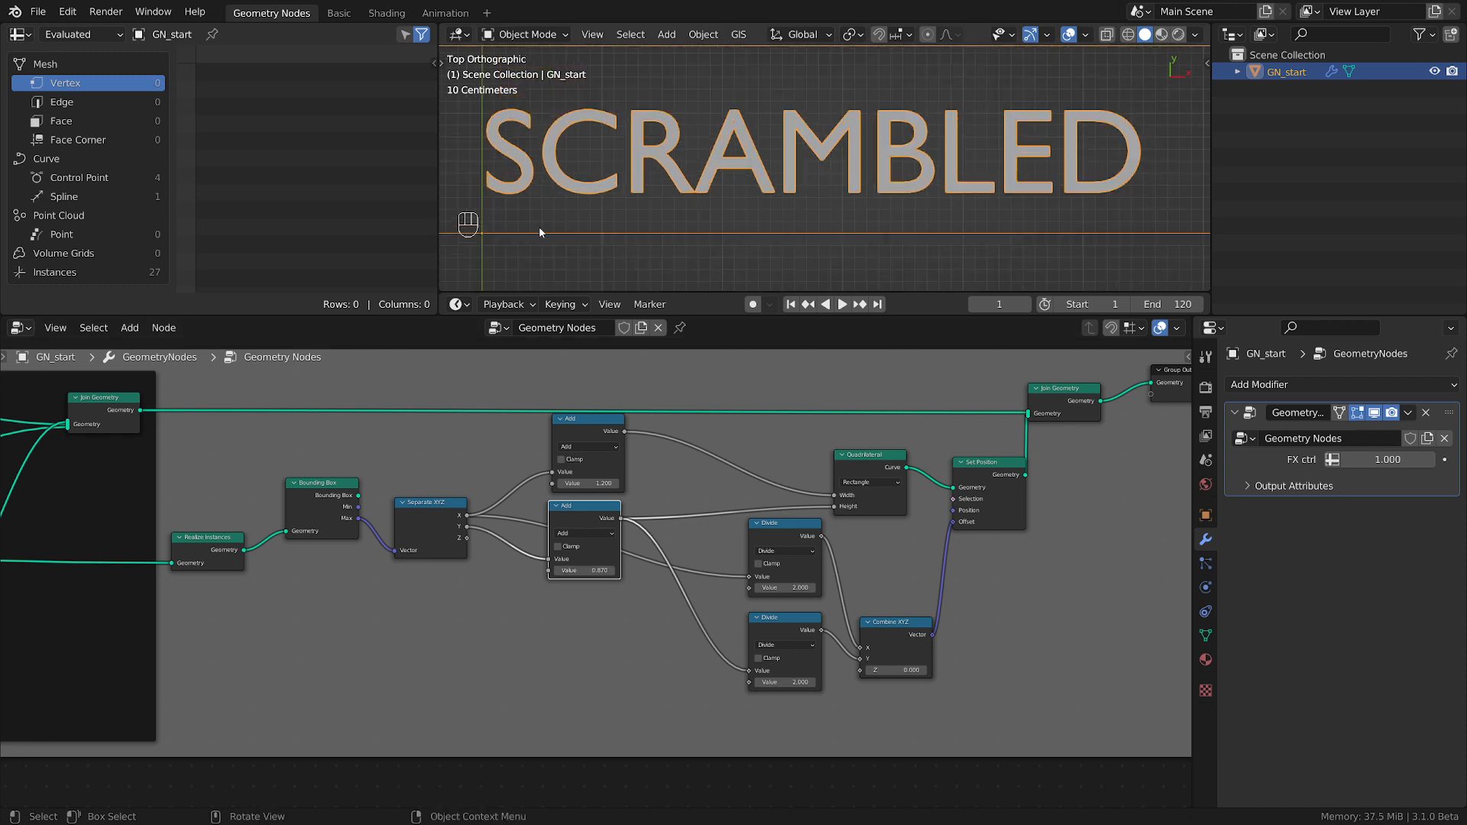
left_click_drag(585, 514, 590, 515)
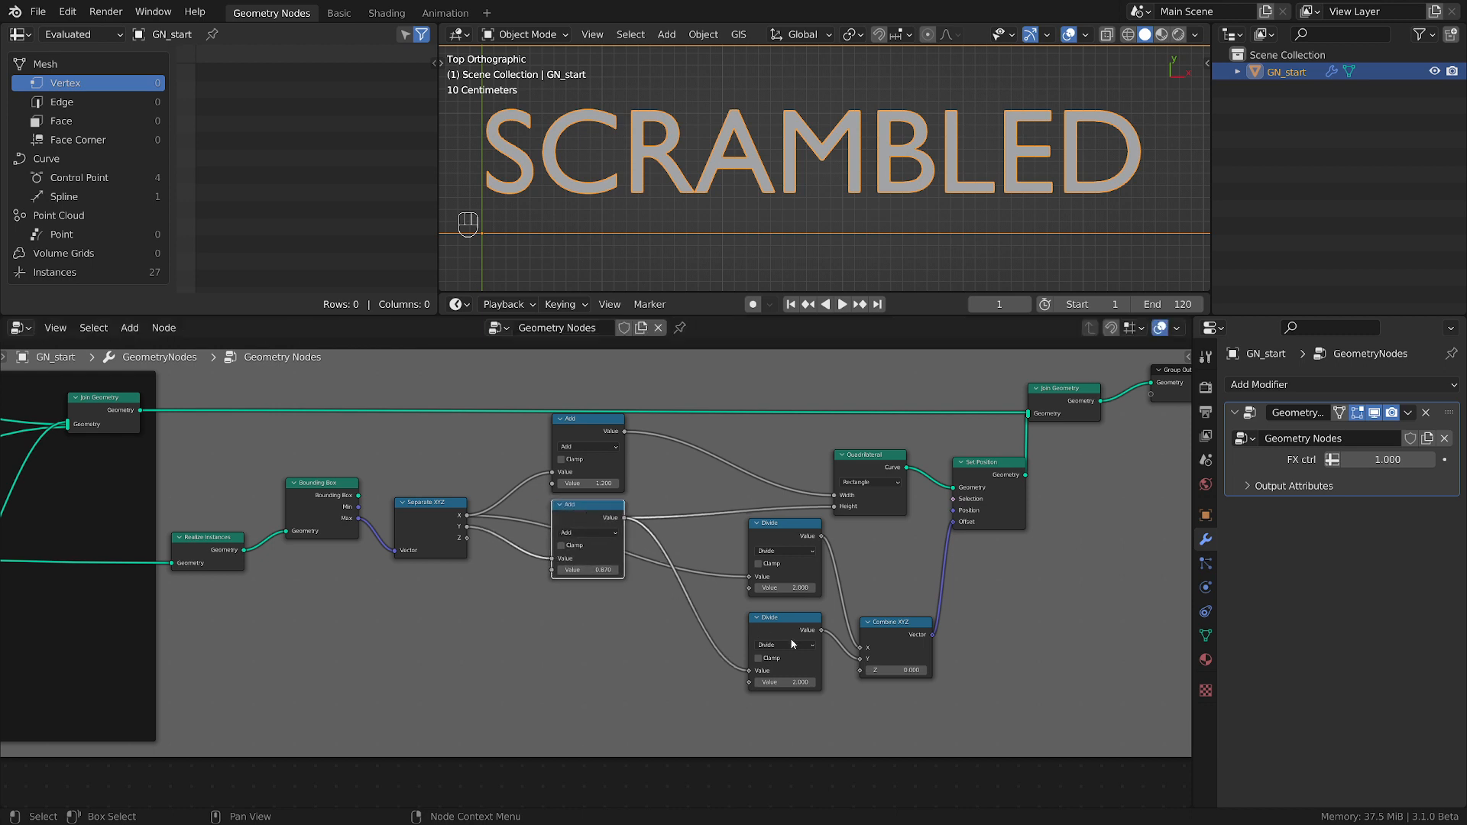
left_click_drag(794, 629, 794, 629)
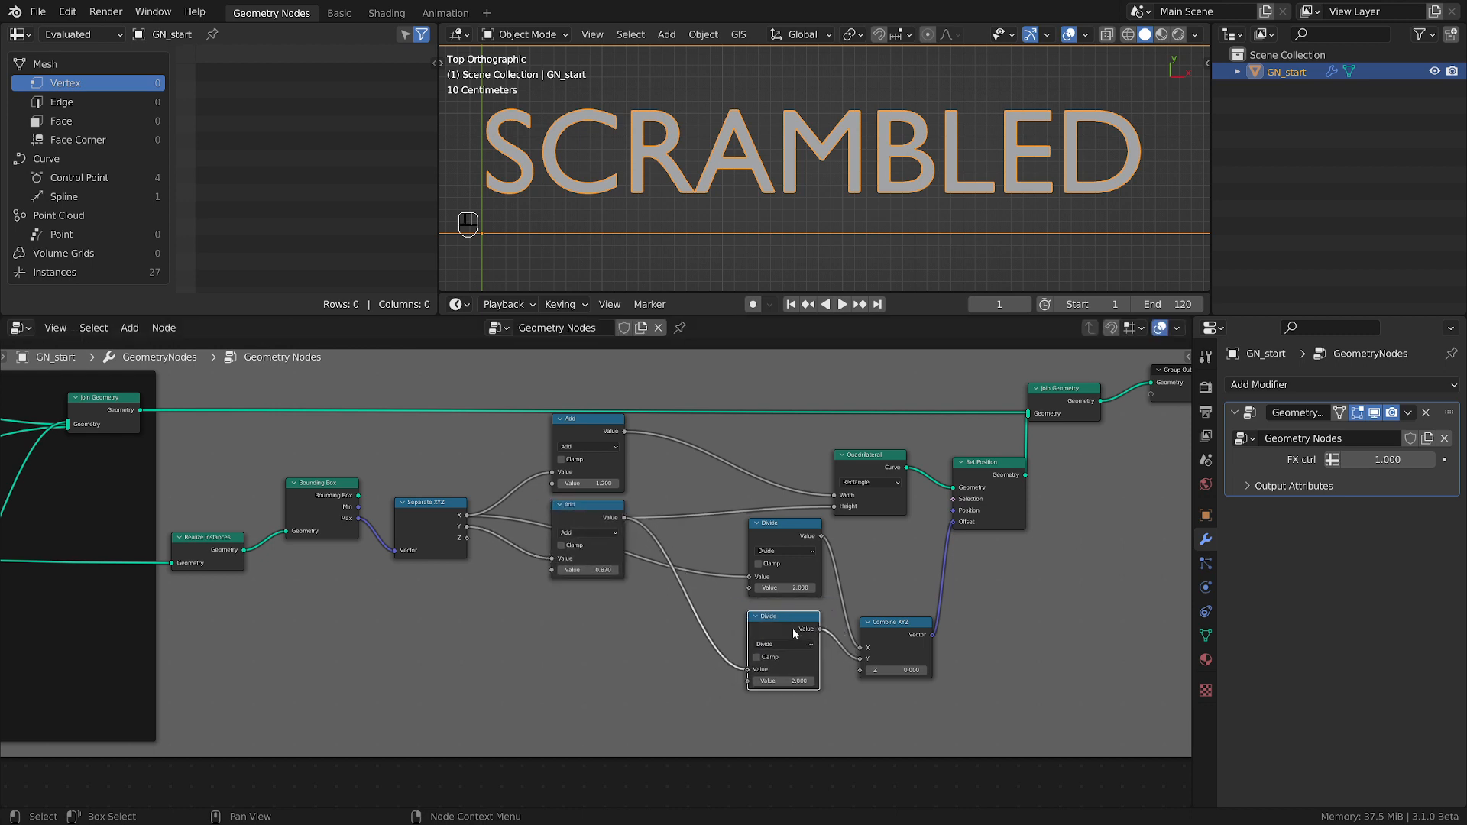
Enclose all rectangle nodes, from Realize Instances through Set Position, in one frame.
scroll(795, 623, "down", 3)
middle_click_drag(922, 705, 870, 709)
scroll(874, 680, "up", 3)
left_click_drag(909, 498, 916, 497)
scroll(683, 205, "down", 3)
middle_click_drag(701, 212, 771, 247, "shift")
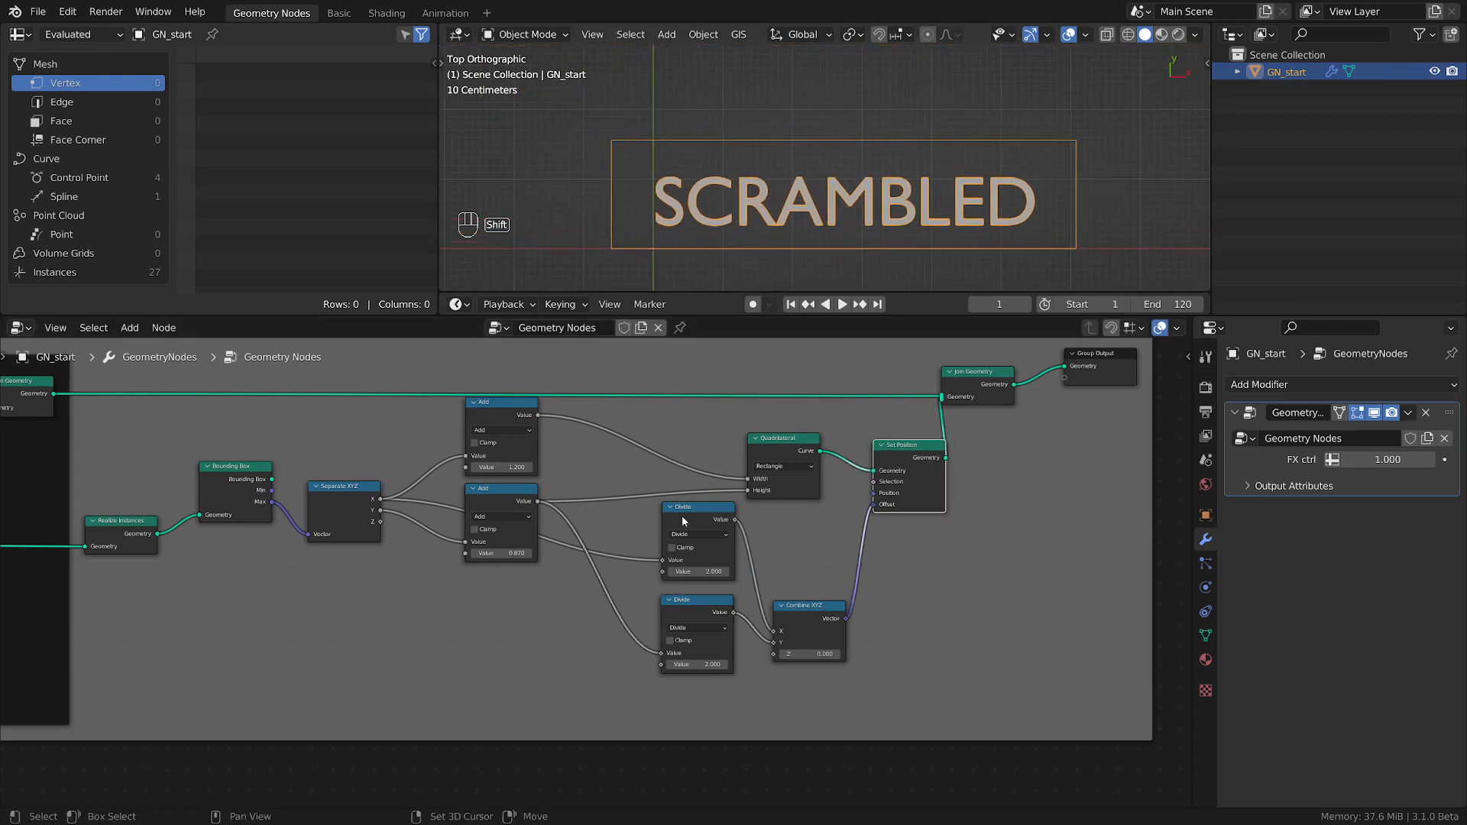
scroll(681, 520, "down", 2)
left_click_drag(882, 703, 293, 452)
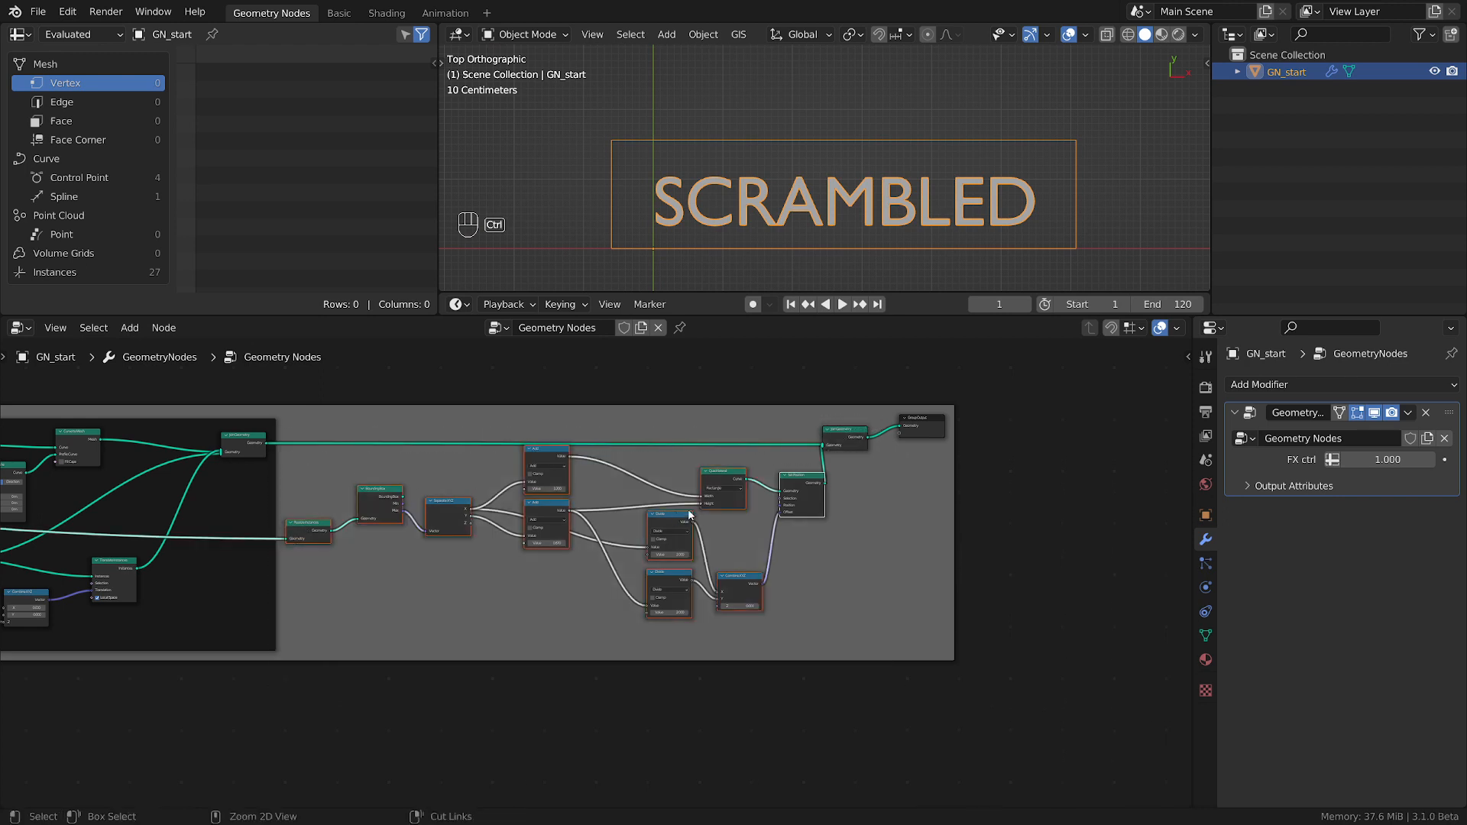
key("ctrl+j")
Move the final Join Geometry and Group Output nodes right, and shift the new frame clear of the neighbouring frame.
left_click_drag(846, 430, 959, 431)
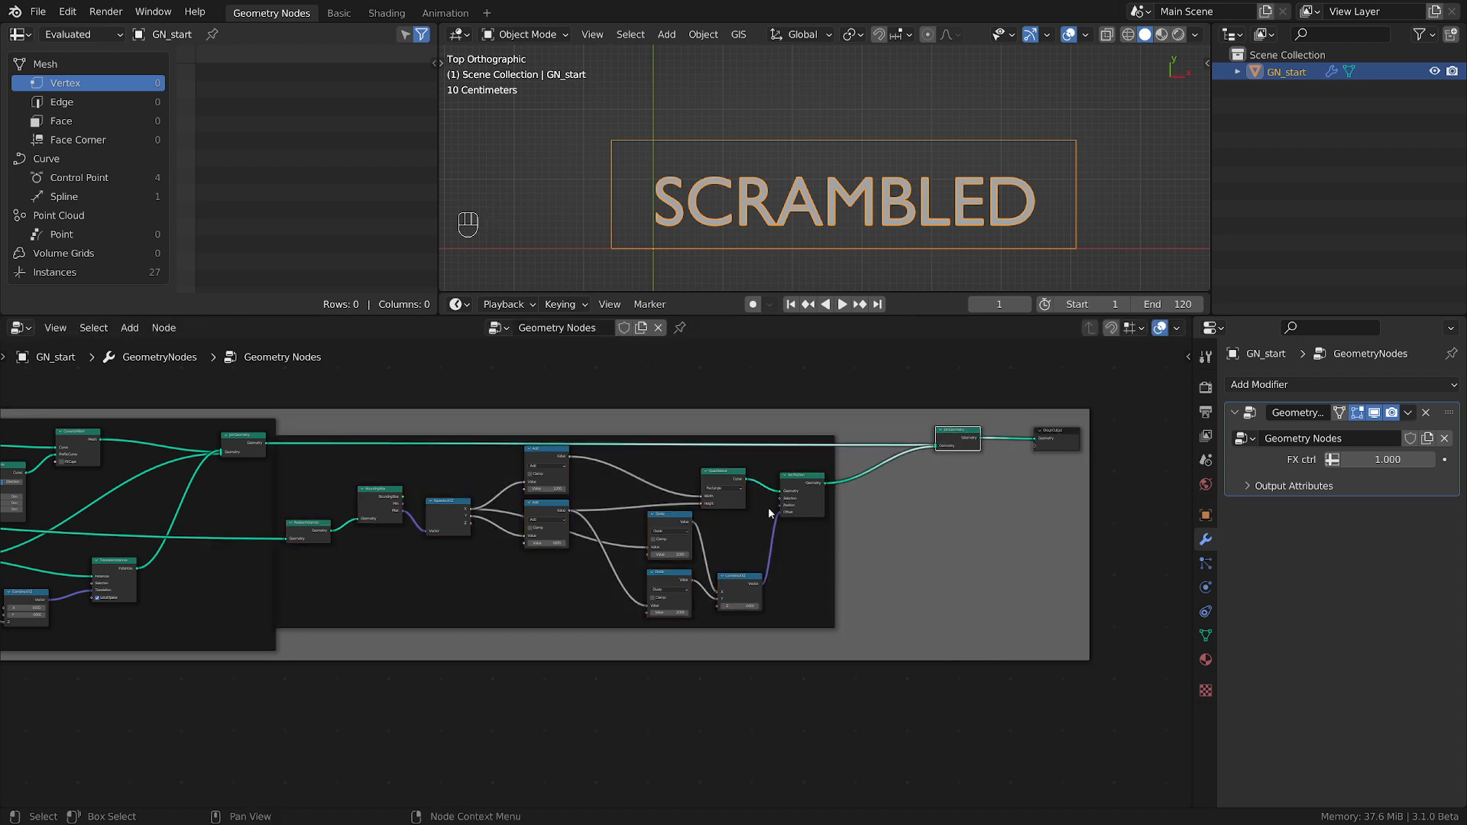
left_click(635, 459)
key("g")
left_click(686, 461)
scroll(856, 247, "up", 3)
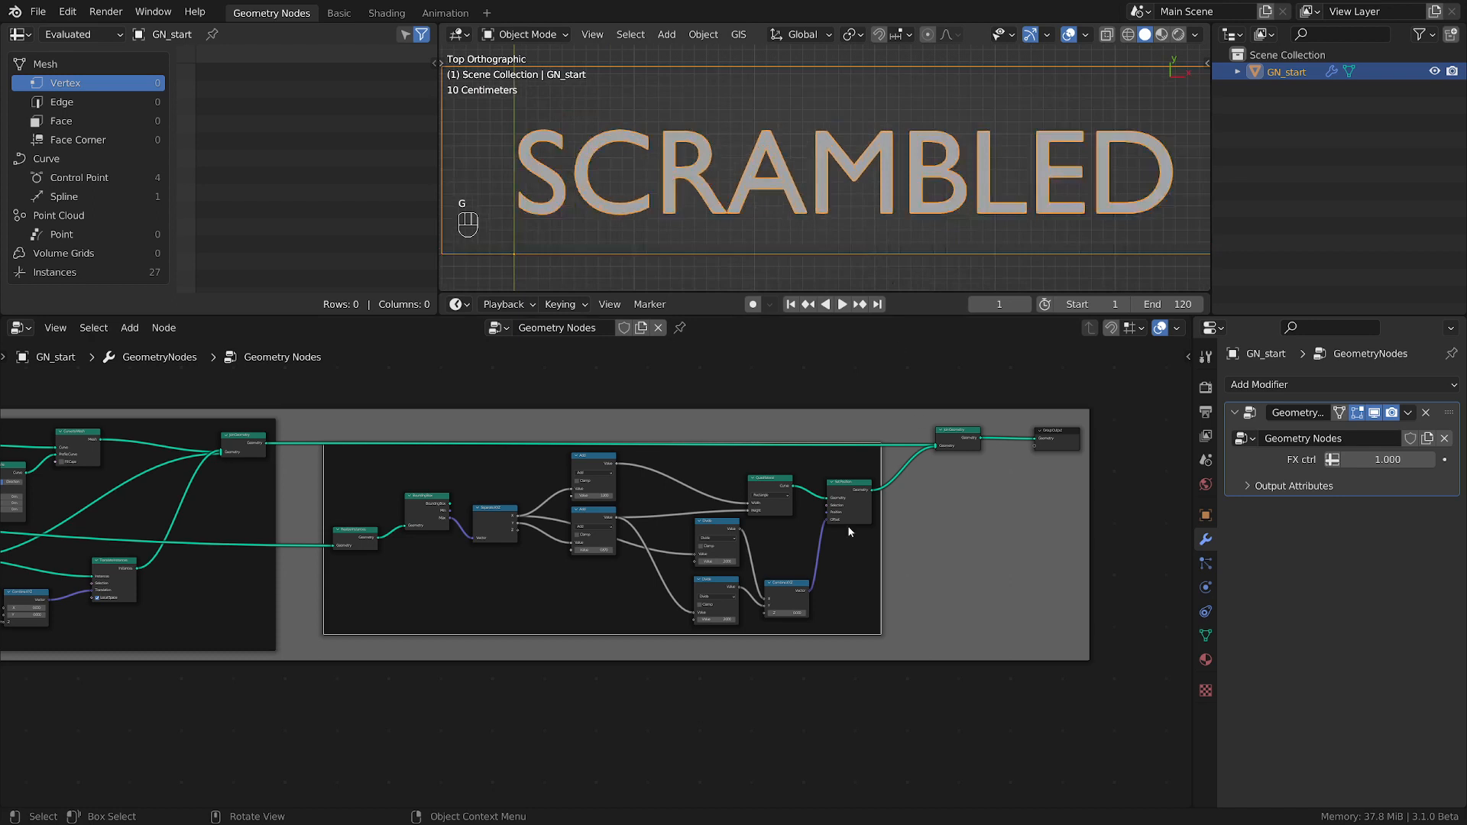
Adjust the Quadrilateral and Set Position placement, and move Group Output and Join Geometry further right to free space after Set Position.
scroll(850, 531, "up", 2)
left_click_drag(831, 494, 836, 482)
scroll(779, 489, "down", 2)
scroll(764, 214, "down", 3)
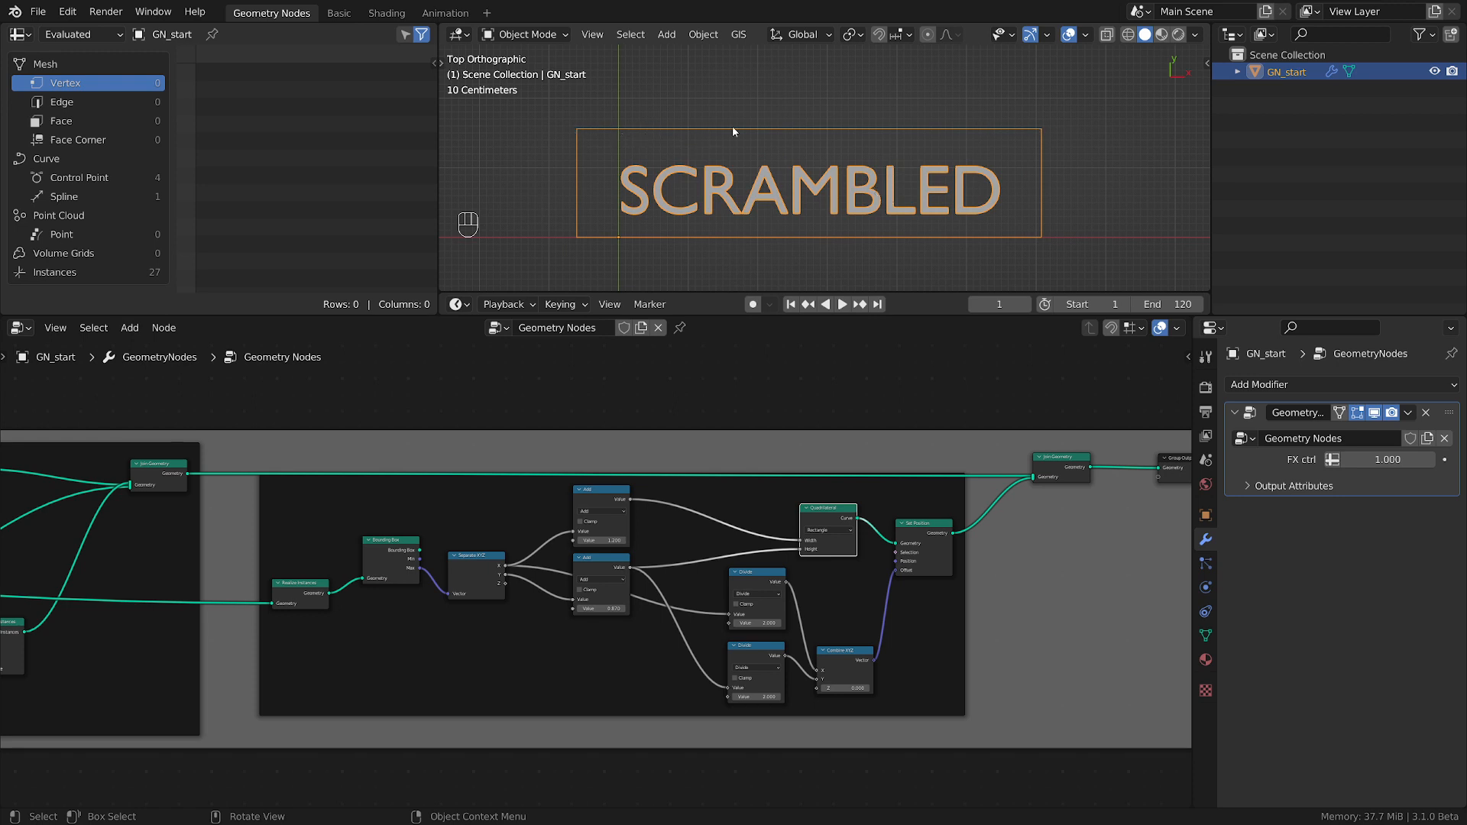
scroll(849, 545, "up", 3)
middle_click_drag(850, 545, 854, 610)
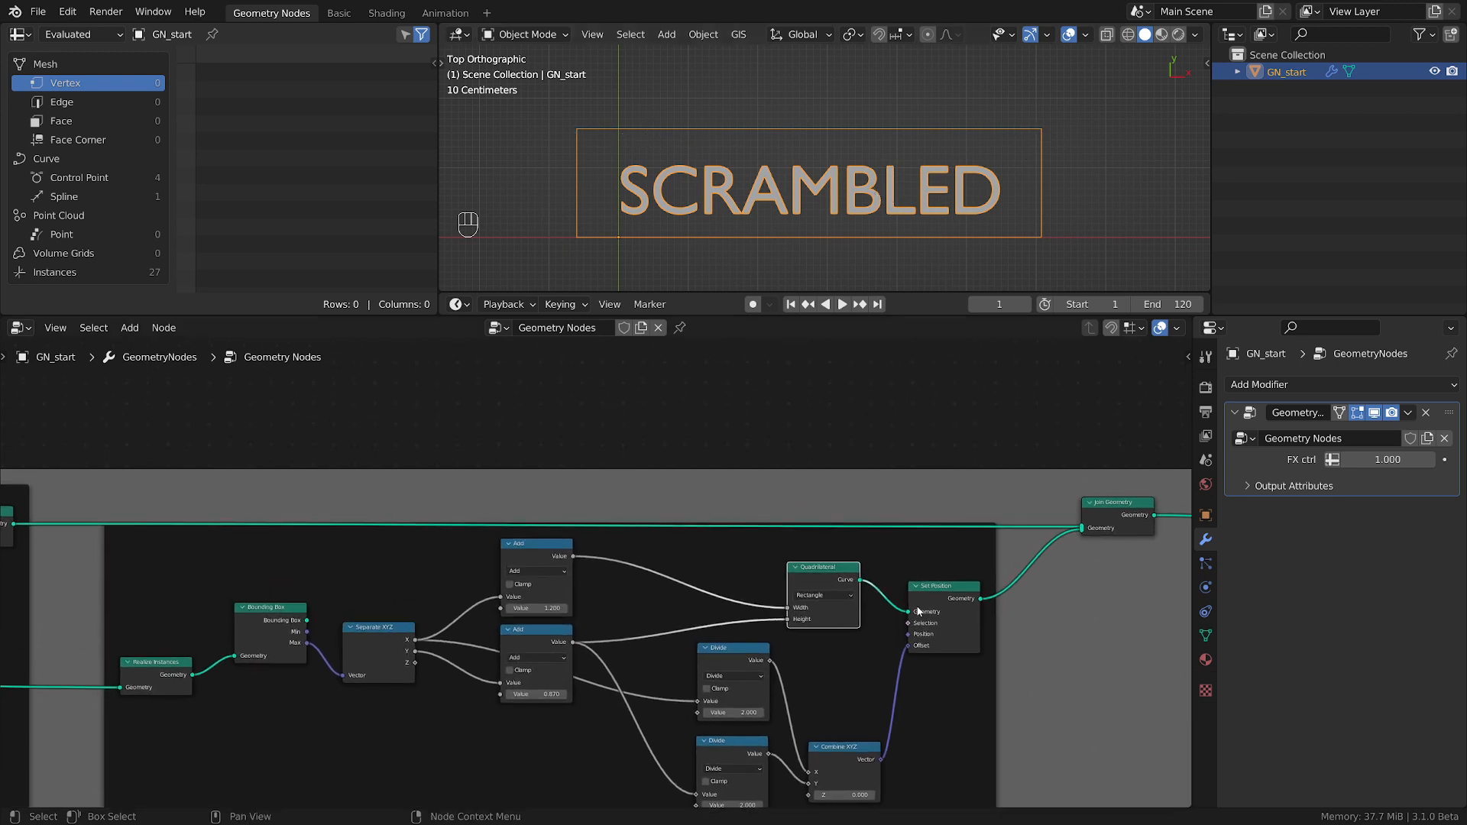
left_click_drag(948, 595, 962, 598)
middle_click_drag(963, 598, 659, 624)
left_click_drag(981, 535, 1169, 537)
left_click_drag(830, 538, 957, 534)
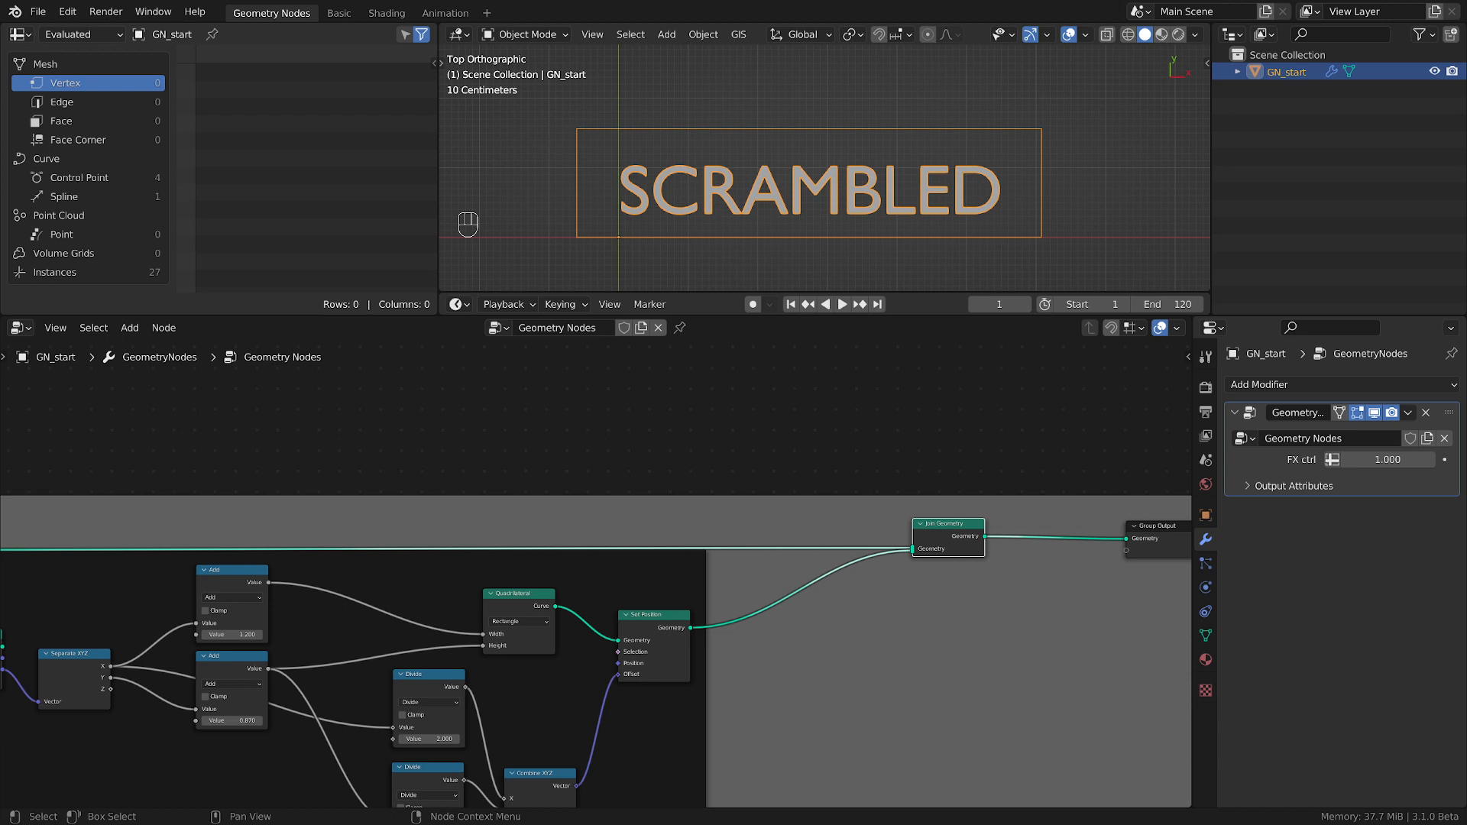
Duplicate the Set Position node, insert the copy before Join Geometry, and set its Y offset to 2 m.
scroll(705, 665, "up", 1)
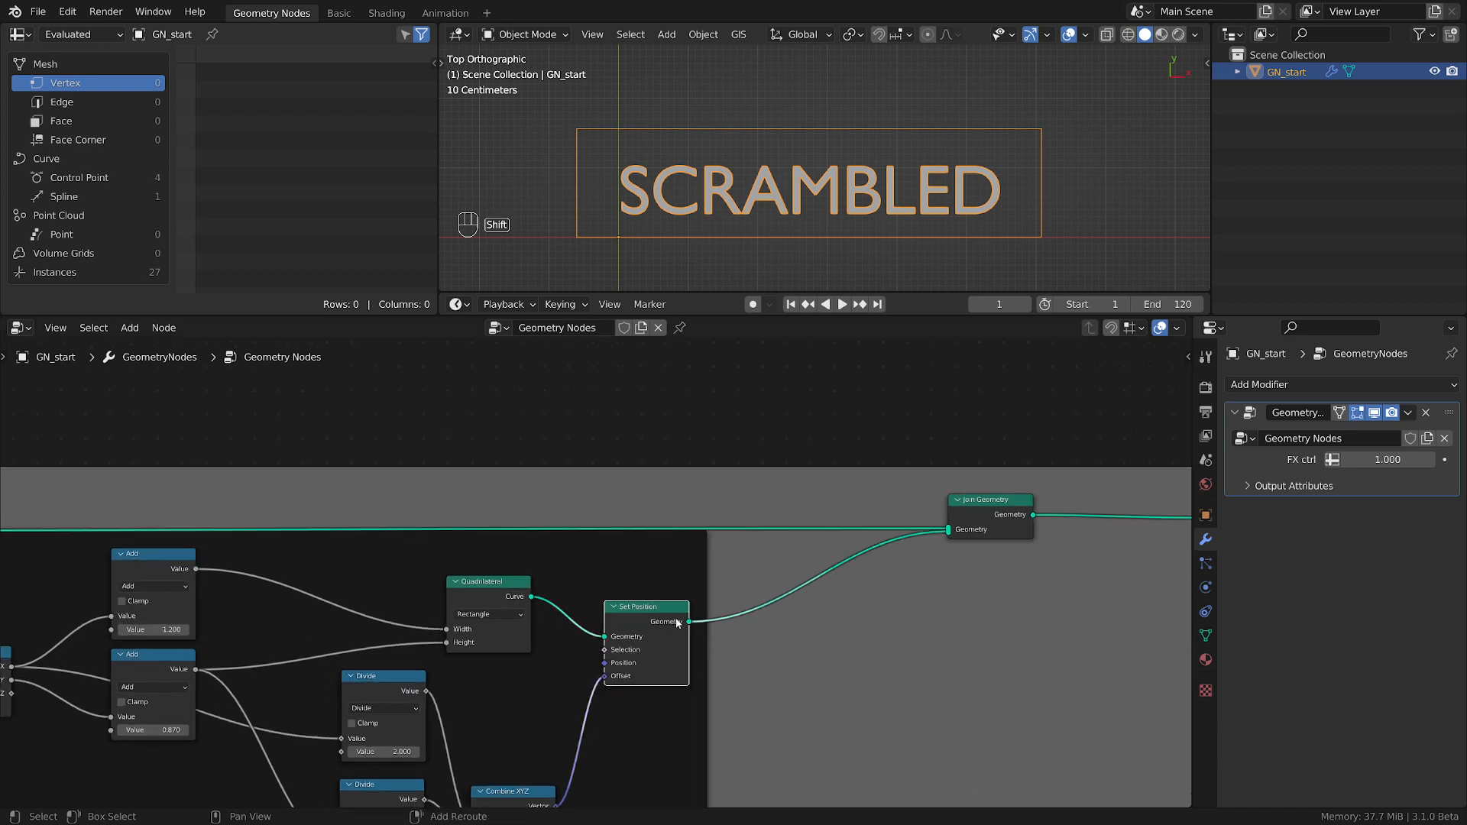
key("shift+d")
left_click(859, 571)
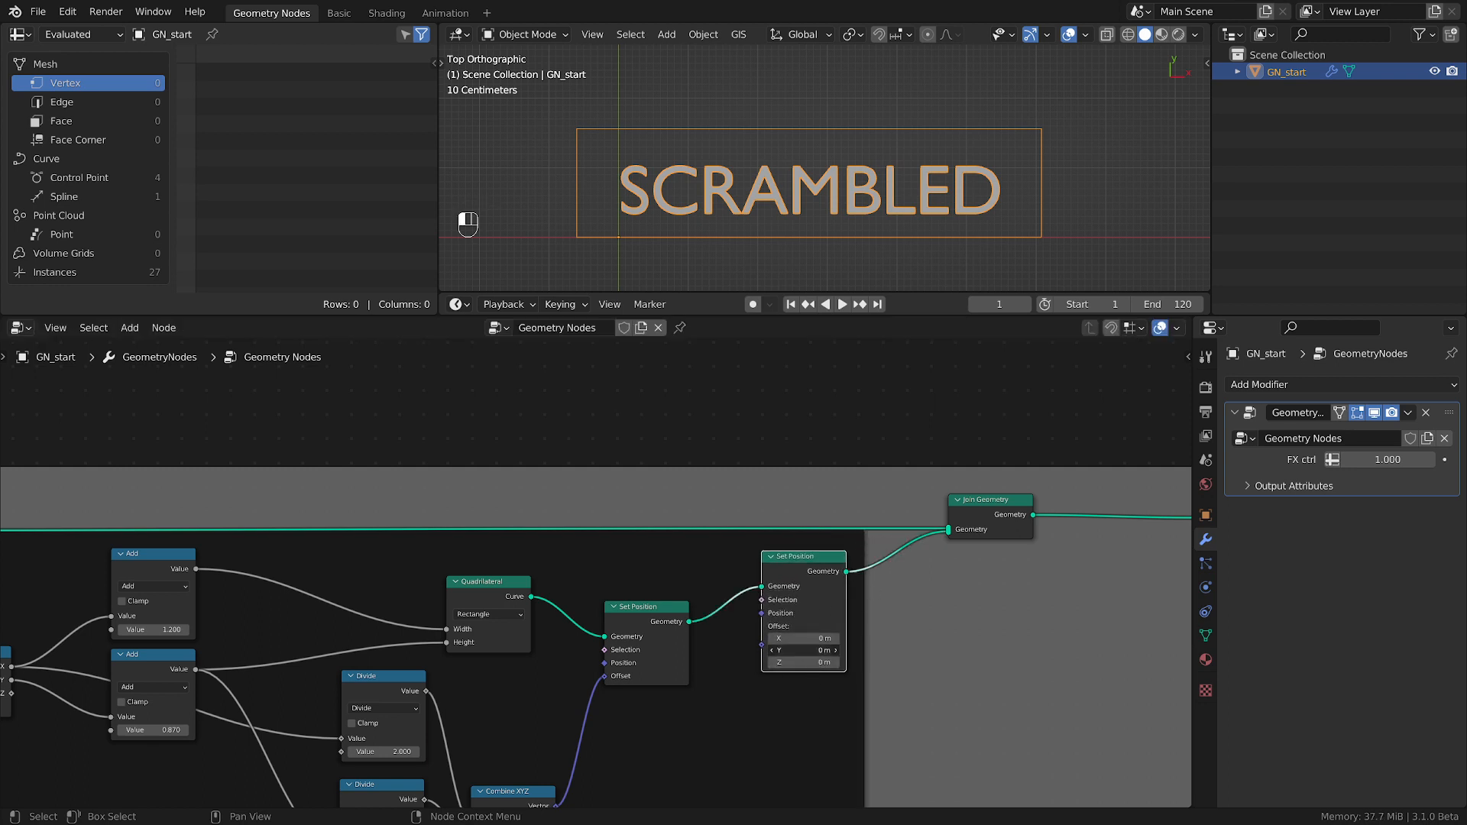
key("Return")
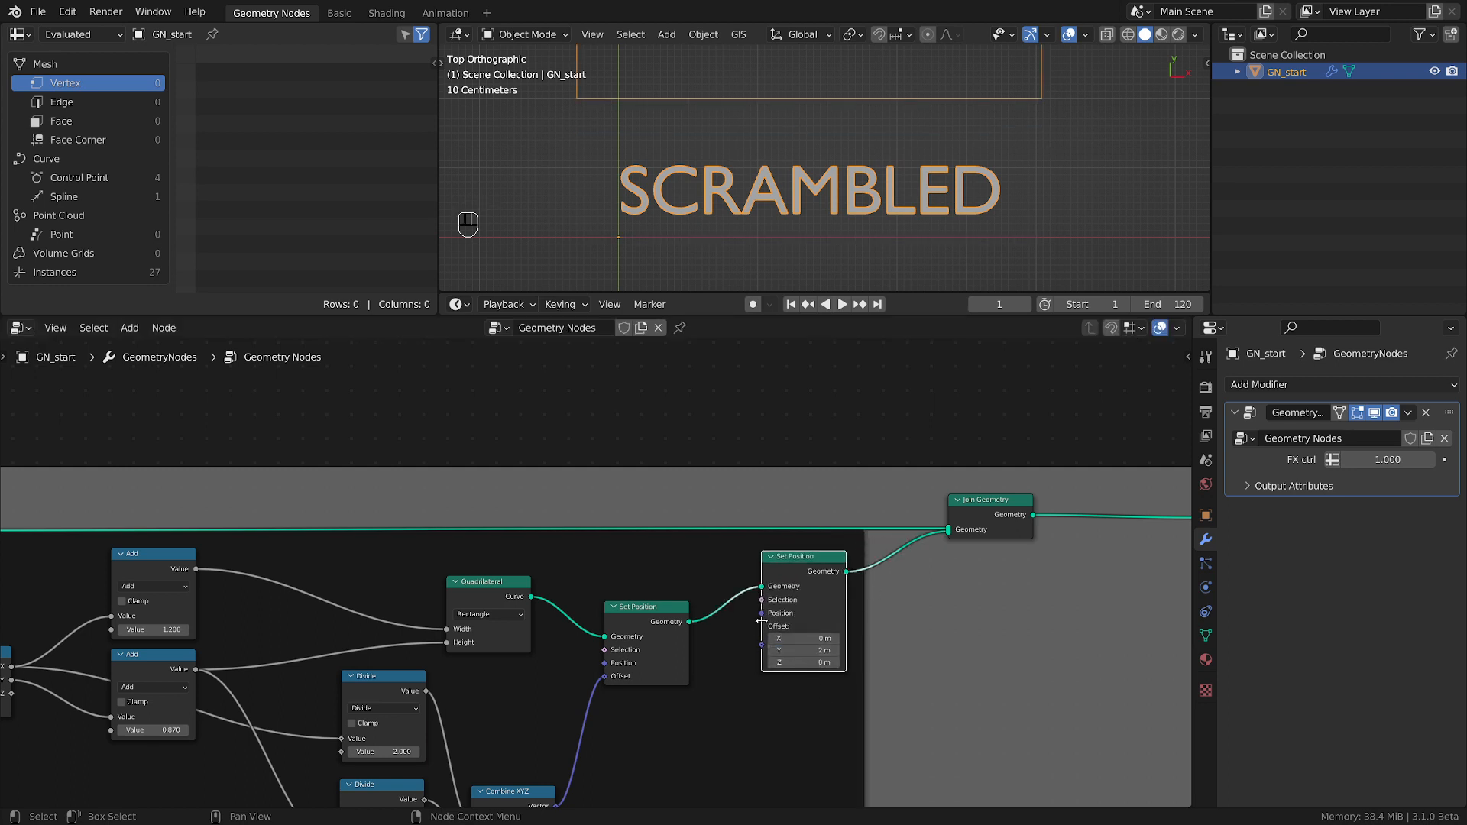
scroll(639, 264, "down", 3)
middle_click_drag(703, 572, 747, 627)
scroll(767, 587, "up", 1)
scroll(774, 596, "down", 3)
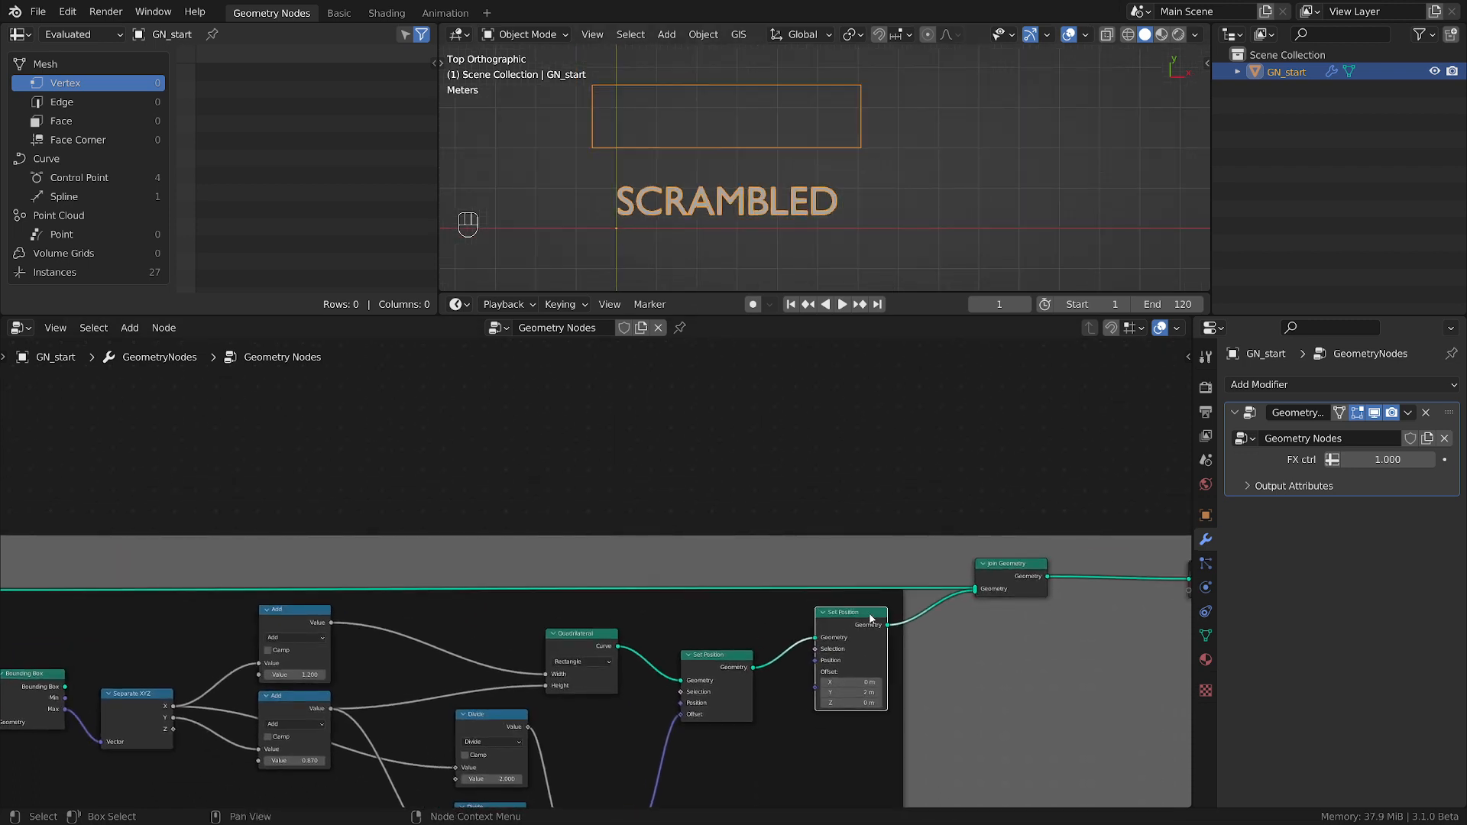
left_click_drag(871, 615, 887, 621)
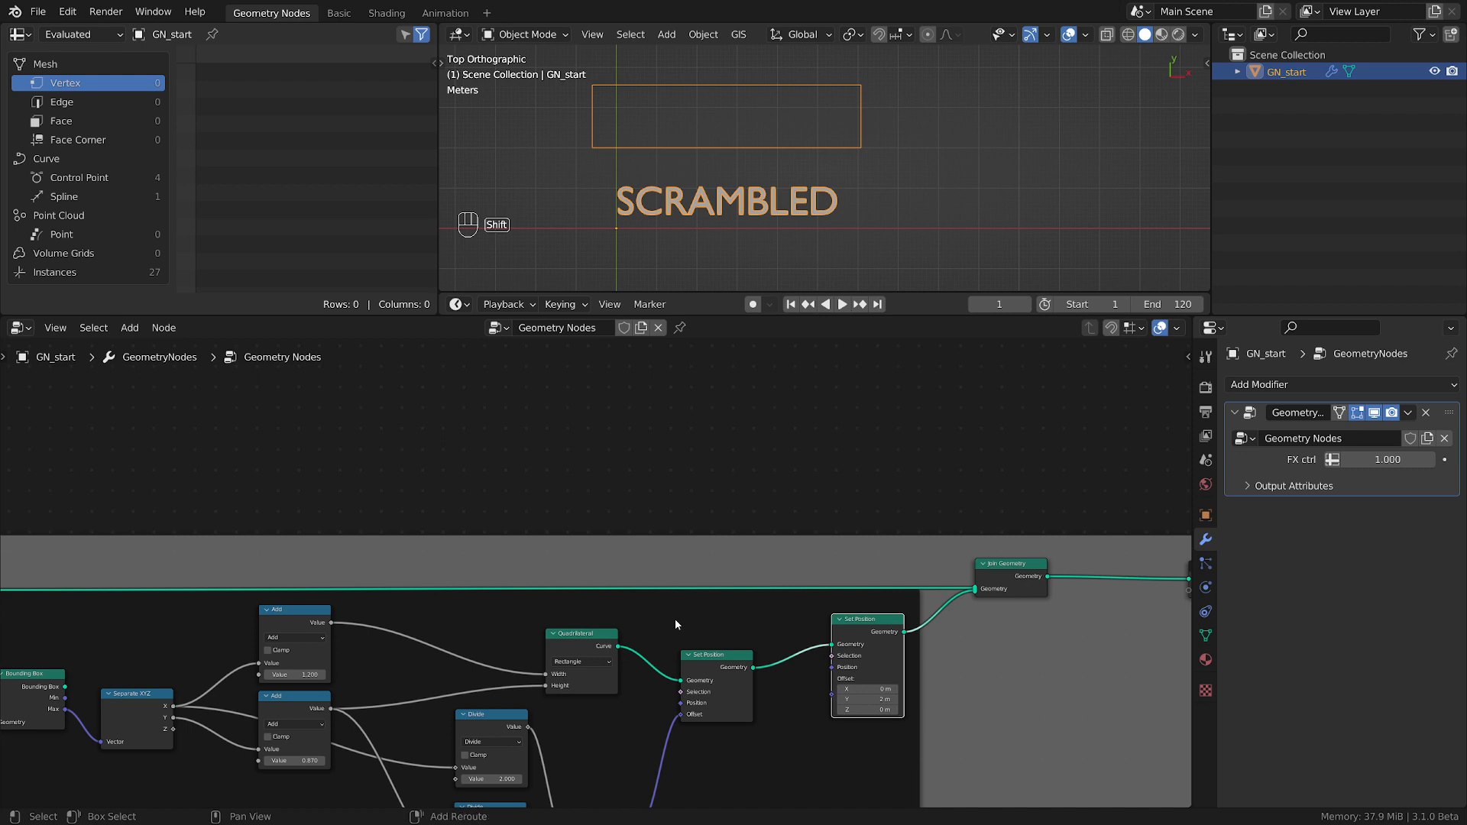
Add an Endpoint Selection node and connect its output to the second Set Position node's Selection input.
key("shift+a")
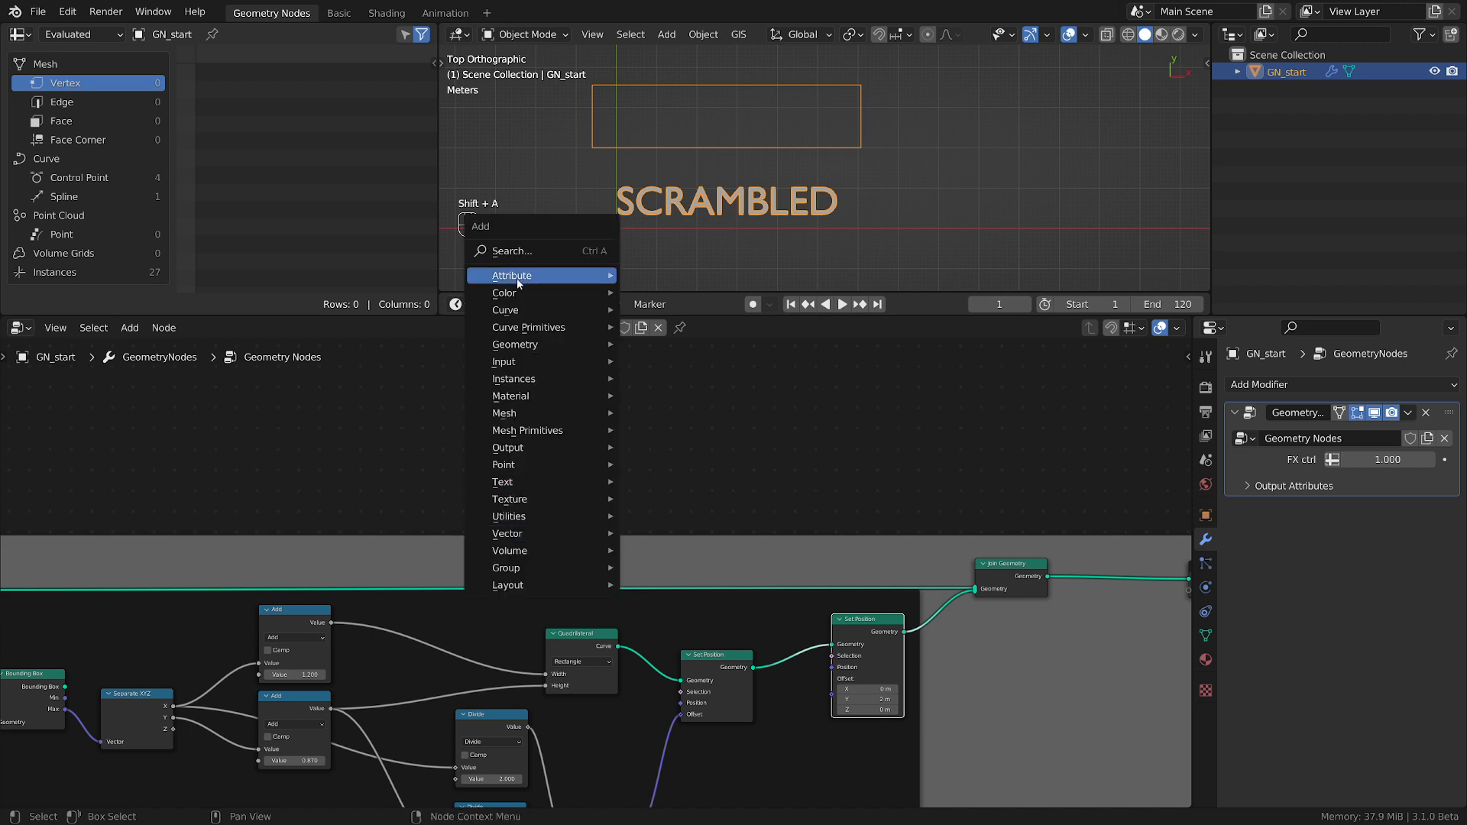
mouse_move(507, 317)
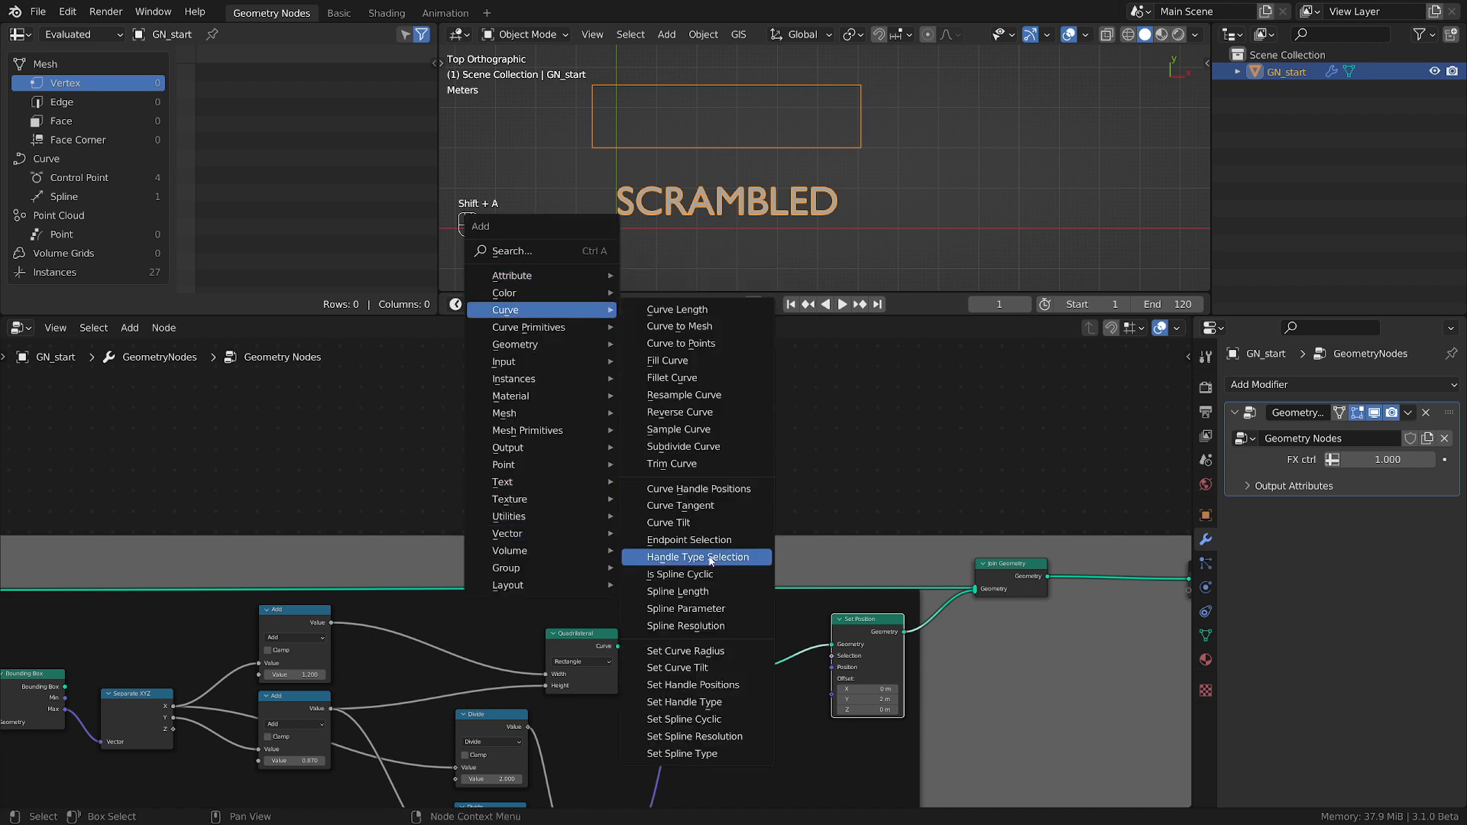
left_click(692, 539)
left_click(549, 534)
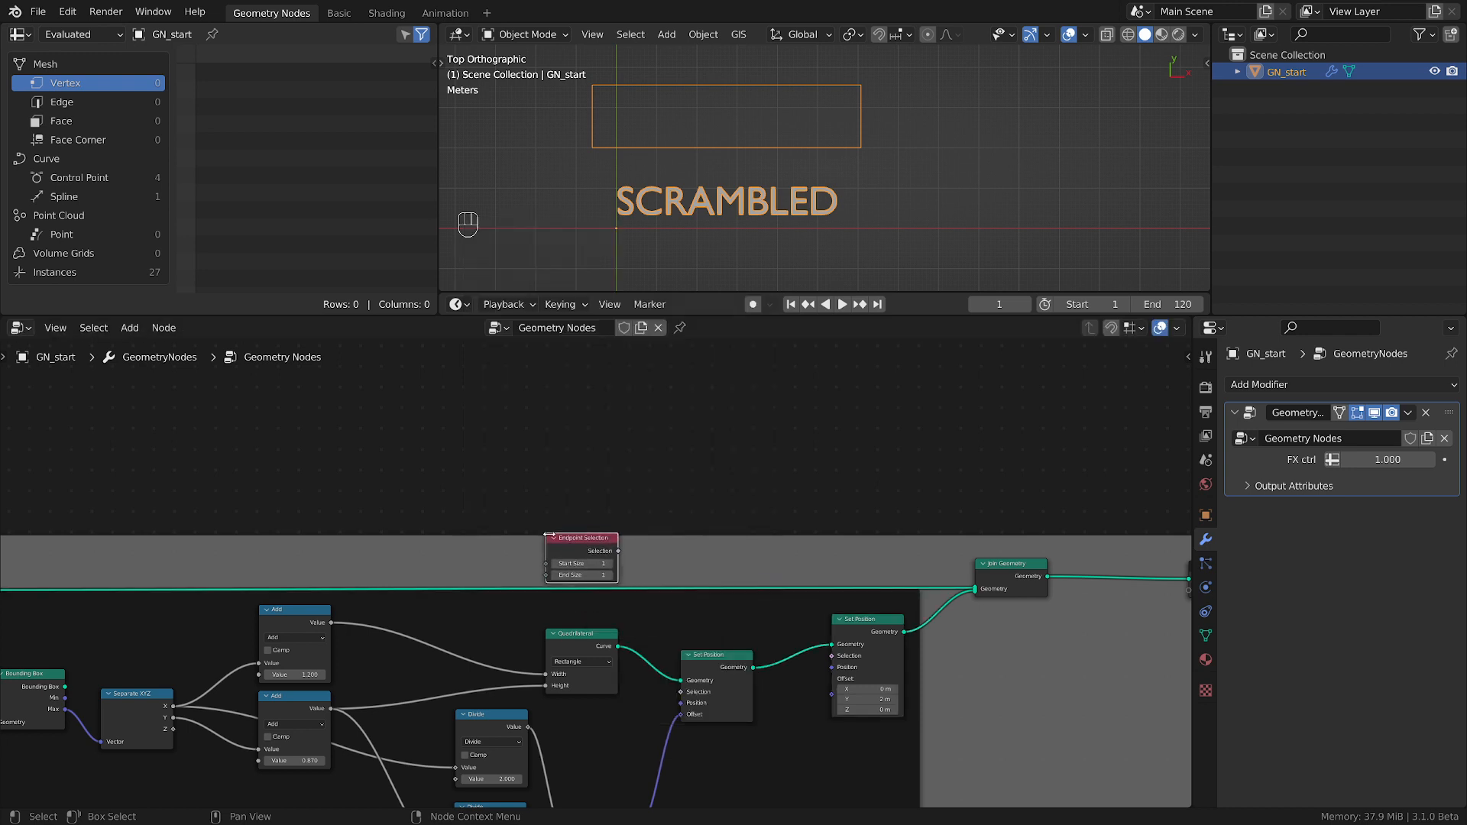
scroll(685, 591, "up", 1)
left_click_drag(601, 542, 898, 623)
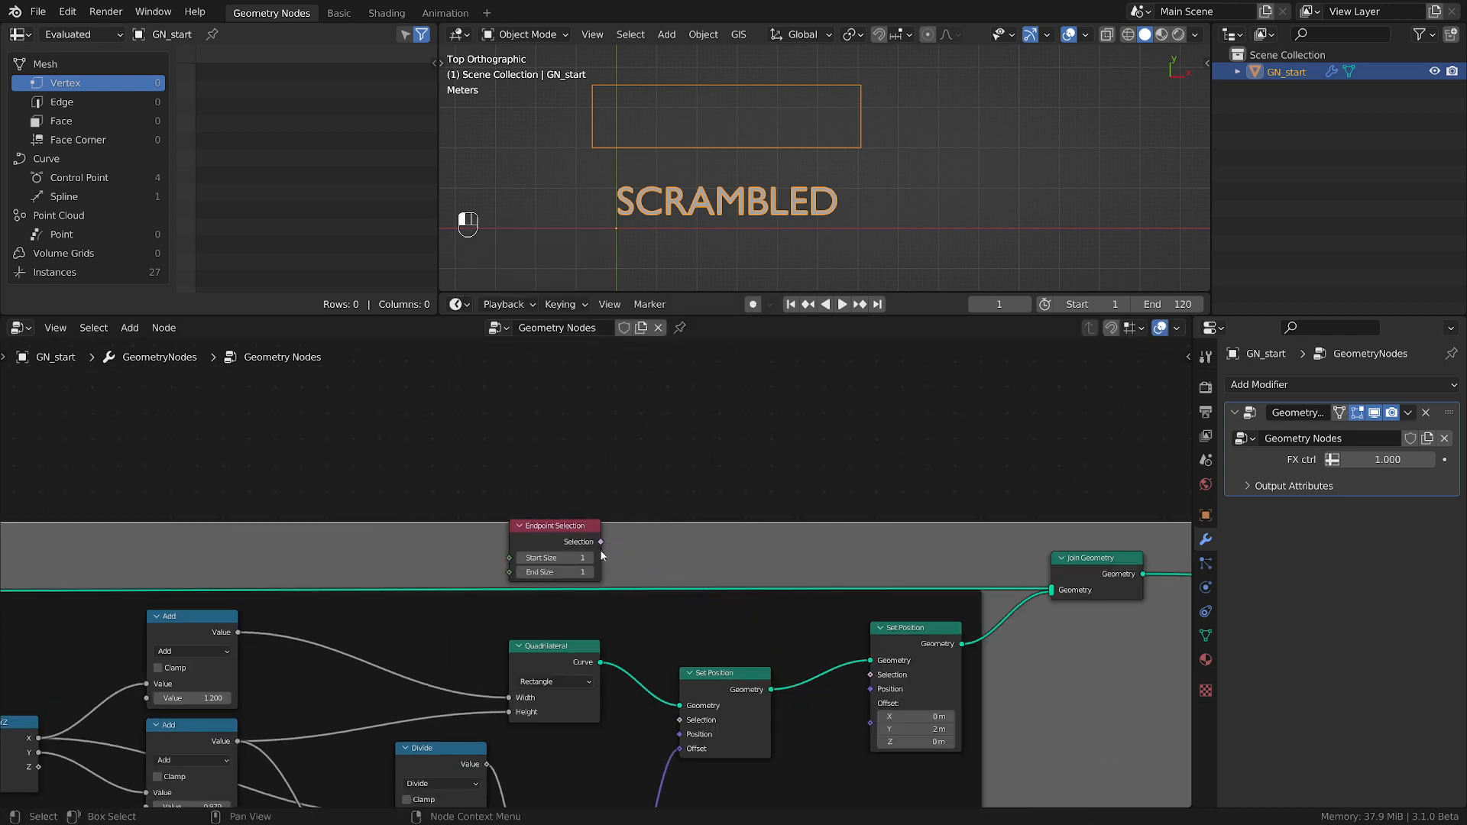
left_click_drag(601, 542, 871, 676)
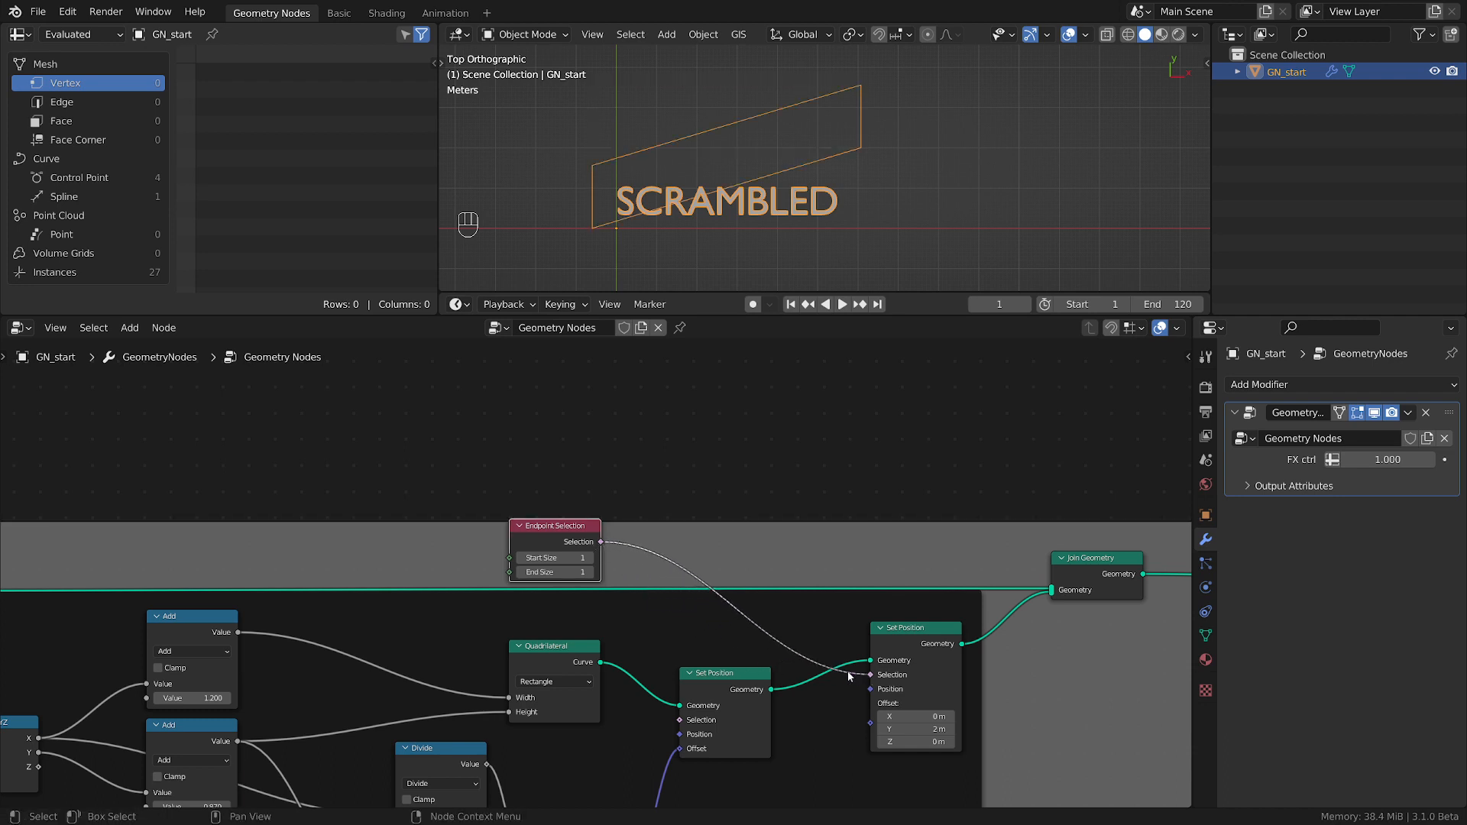
Set the Endpoint Selection's End Size to 0 and the second Set Position's Y offset to 2.1 m, then annotate the rectangle's right edge.
left_click(521, 573)
mouse_move(925, 729)
left_mouse_down()
mouse_move(855, 729)
mouse_move(908, 729)
left_mouse_up()
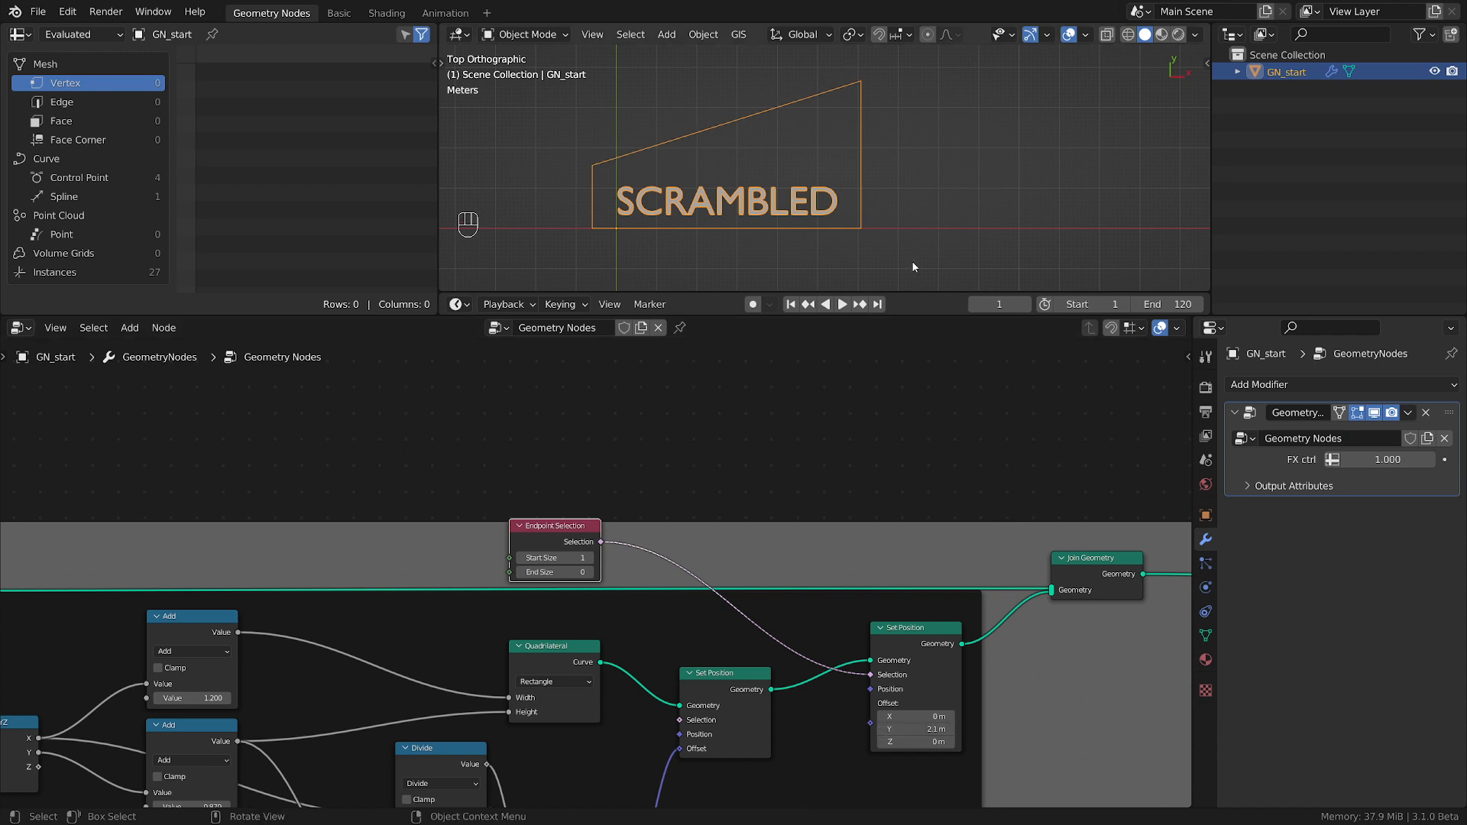
key("d")
mouse_move(844, 134)
left_mouse_down()
mouse_move(881, 138)
mouse_move(899, 170)
left_mouse_up()
right_click_drag(834, 150, 863, 148)
Move Join Geometry right and insert a Set Spline Cyclic node between the second Set Position and Join Geometry, leaving Cyclic off.
middle_click_drag(842, 746, 618, 709)
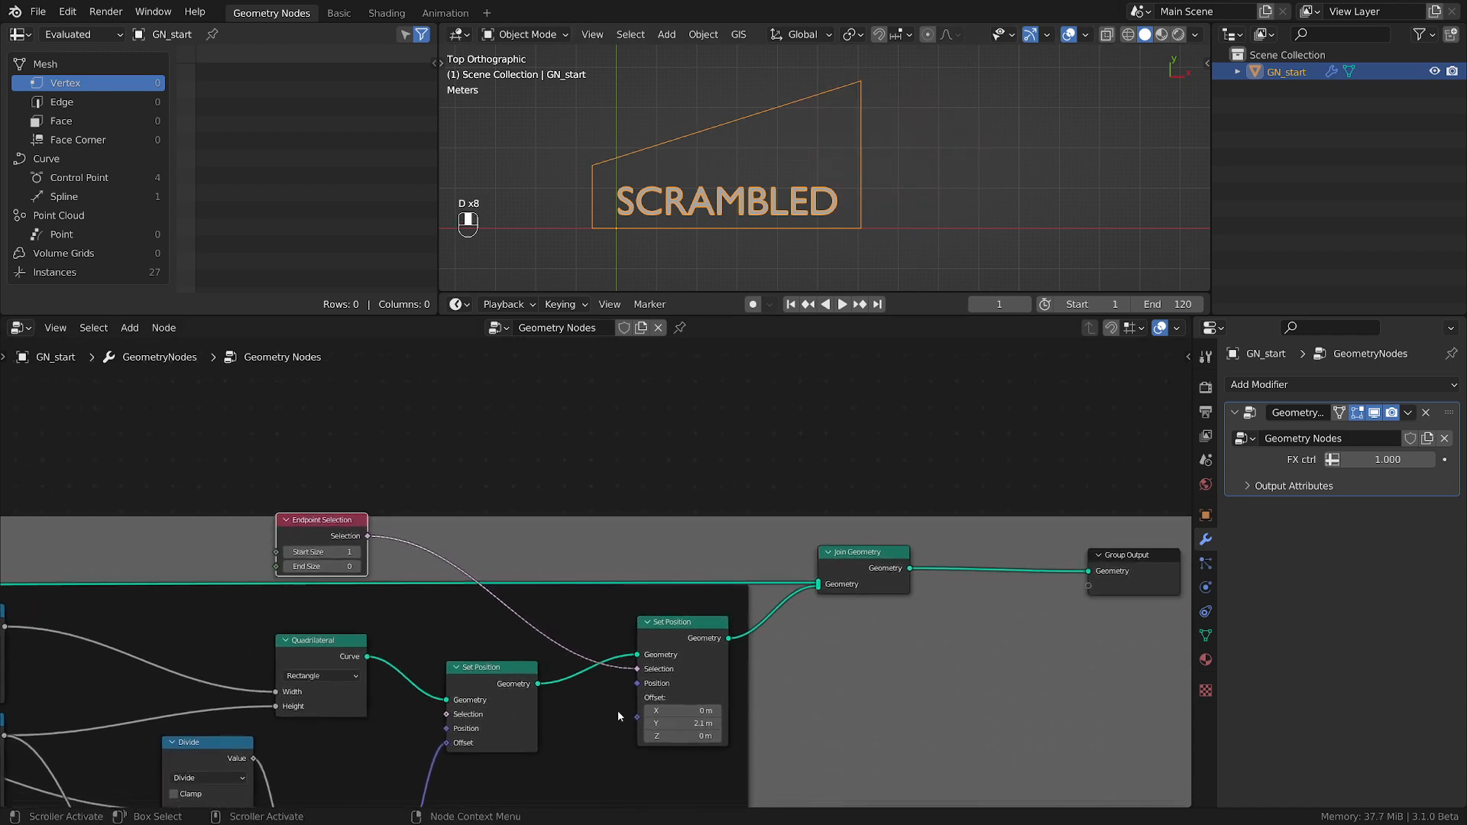
left_click_drag(895, 558, 981, 560)
key("shift+a")
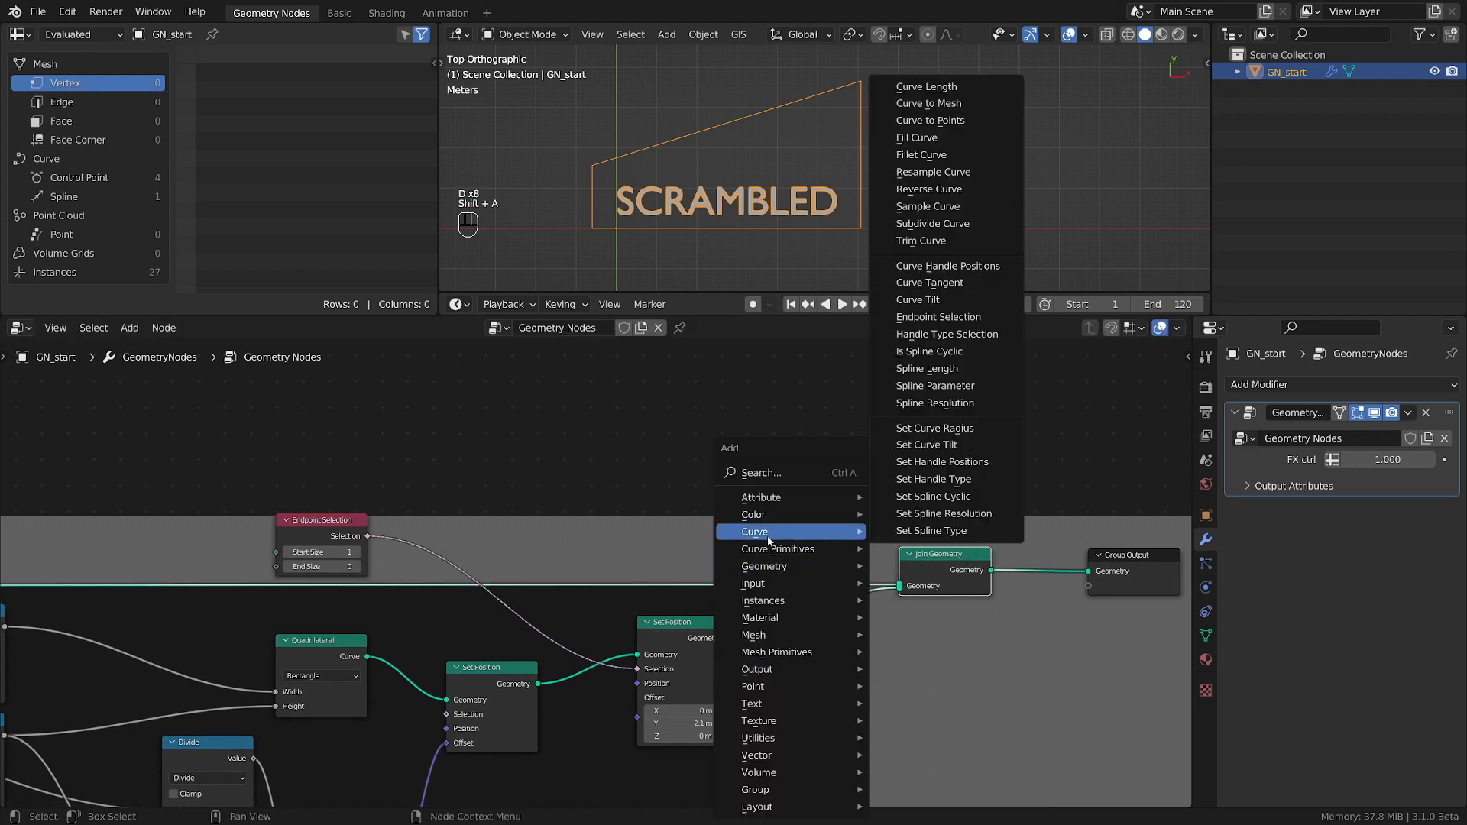
left_click(933, 496)
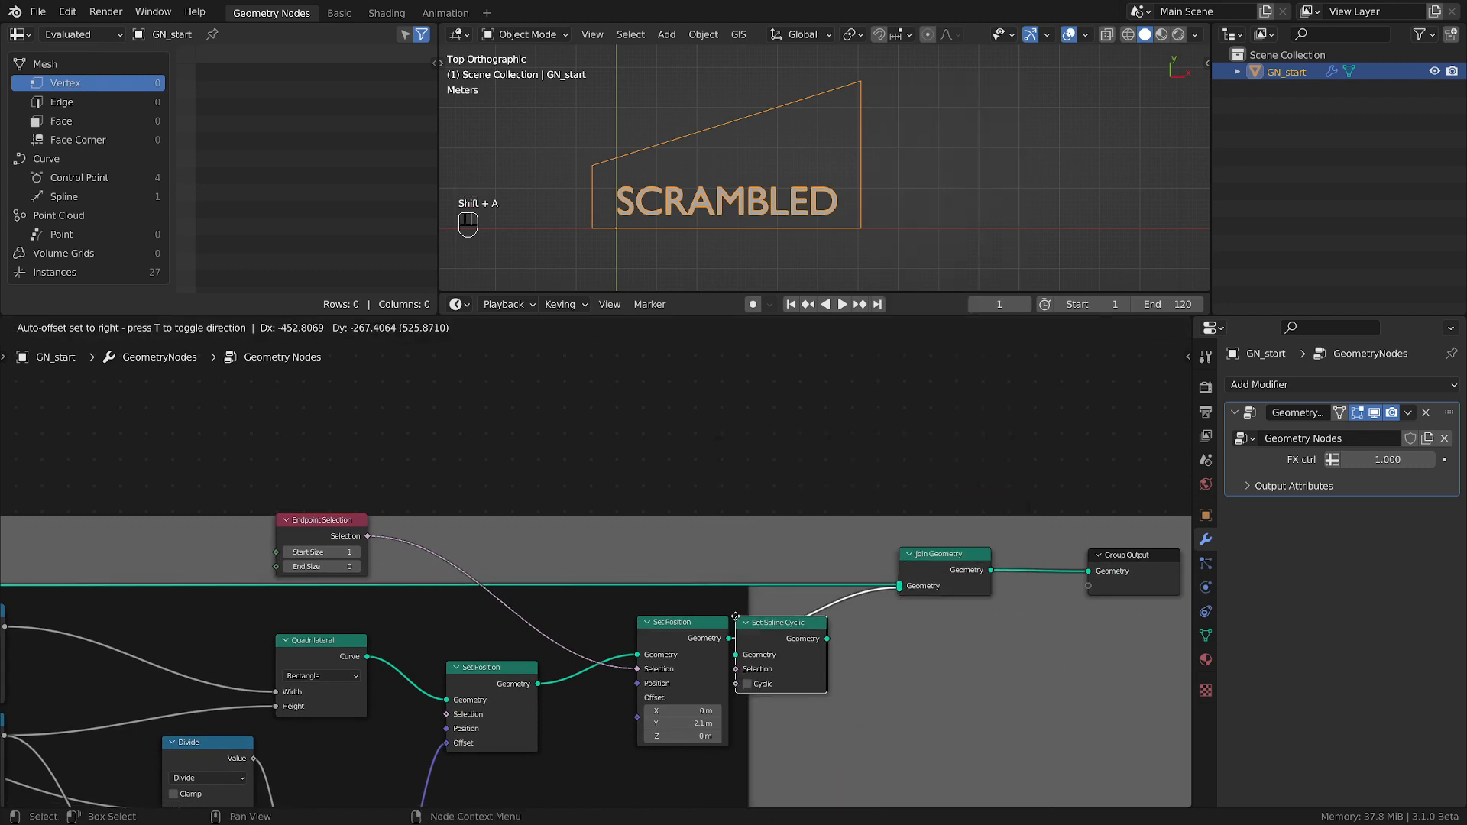
left_click(781, 625)
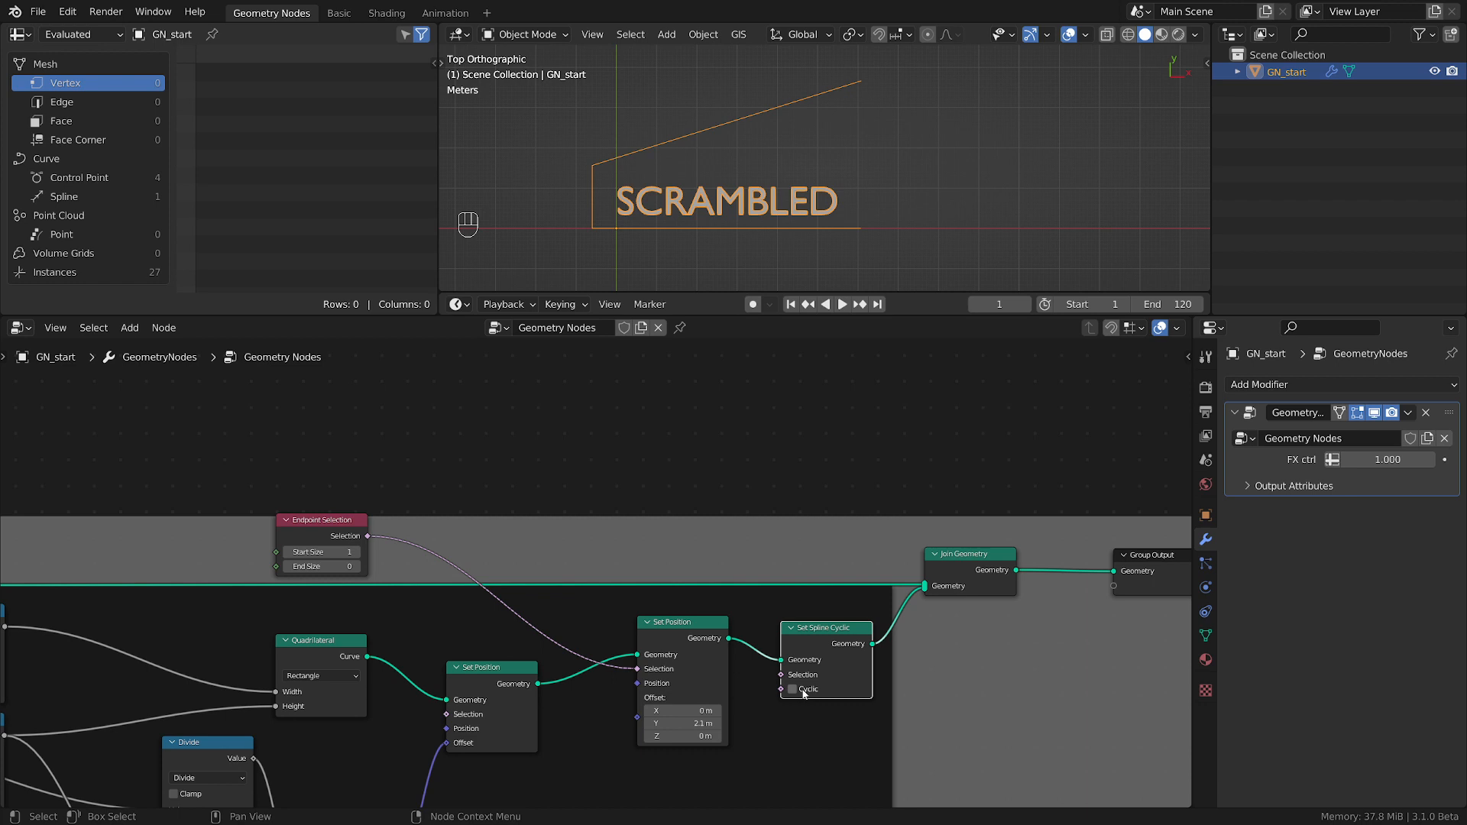
Set the second Set Position's Y offset to 2.64 m and annotate the rectangle's open right edge.
left_click_drag(684, 722, 705, 723, "shift")
key("d")
left_click_drag(858, 159, 865, 214)
key("d")
key("d")
key("d")
key("d")
right_click_drag(861, 177, 886, 187)
Move Join Geometry, Group Output and Set Spline Cyclic further right to free space after the second Set Position node.
scroll(1079, 591, "down", 3)
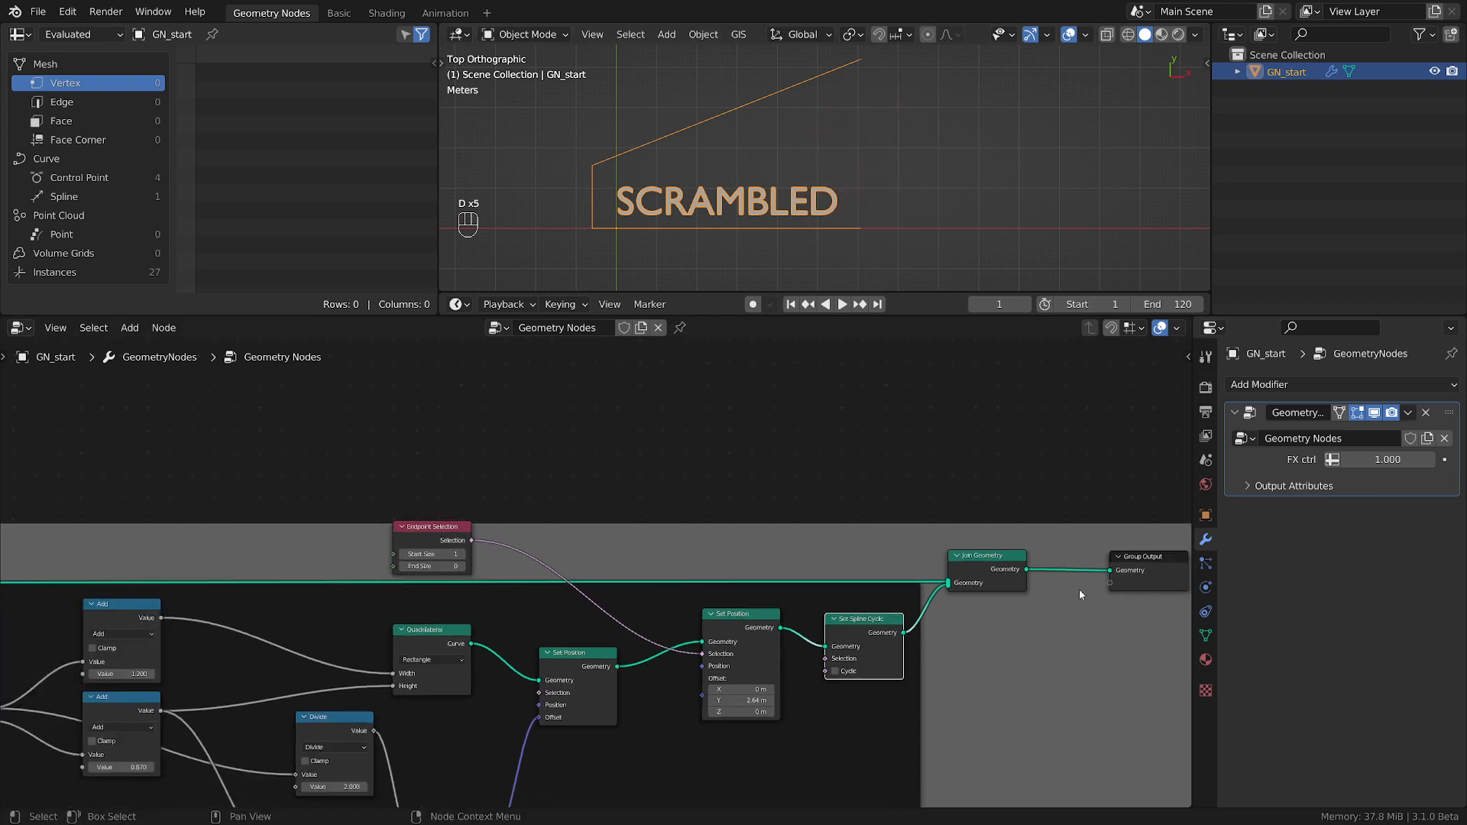
middle_click_drag(1079, 591, 617, 603)
left_click_drag(509, 487, 654, 581)
key("g")
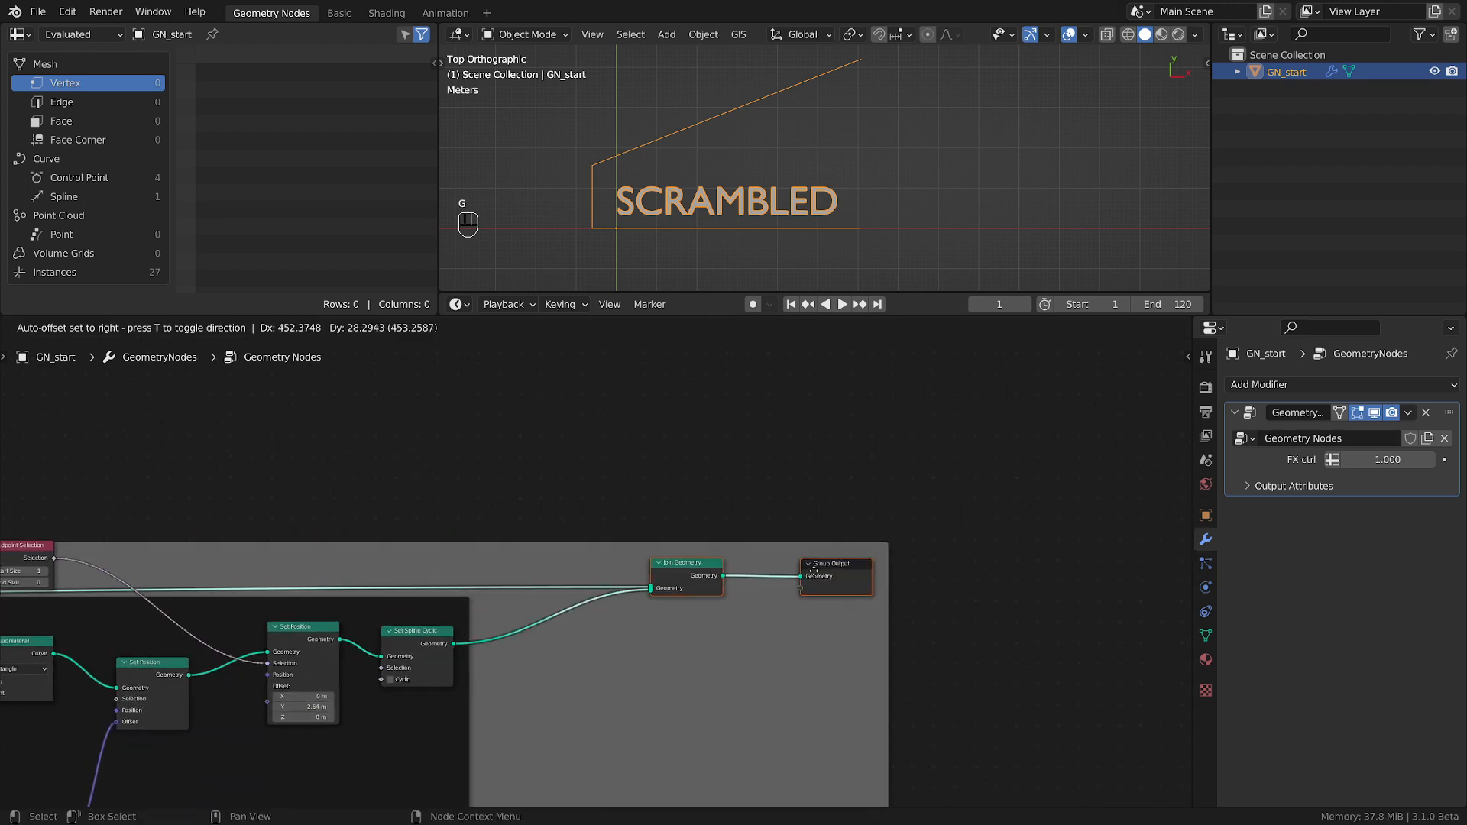
left_click(827, 572)
middle_click_drag(619, 618, 942, 585)
left_click(763, 607)
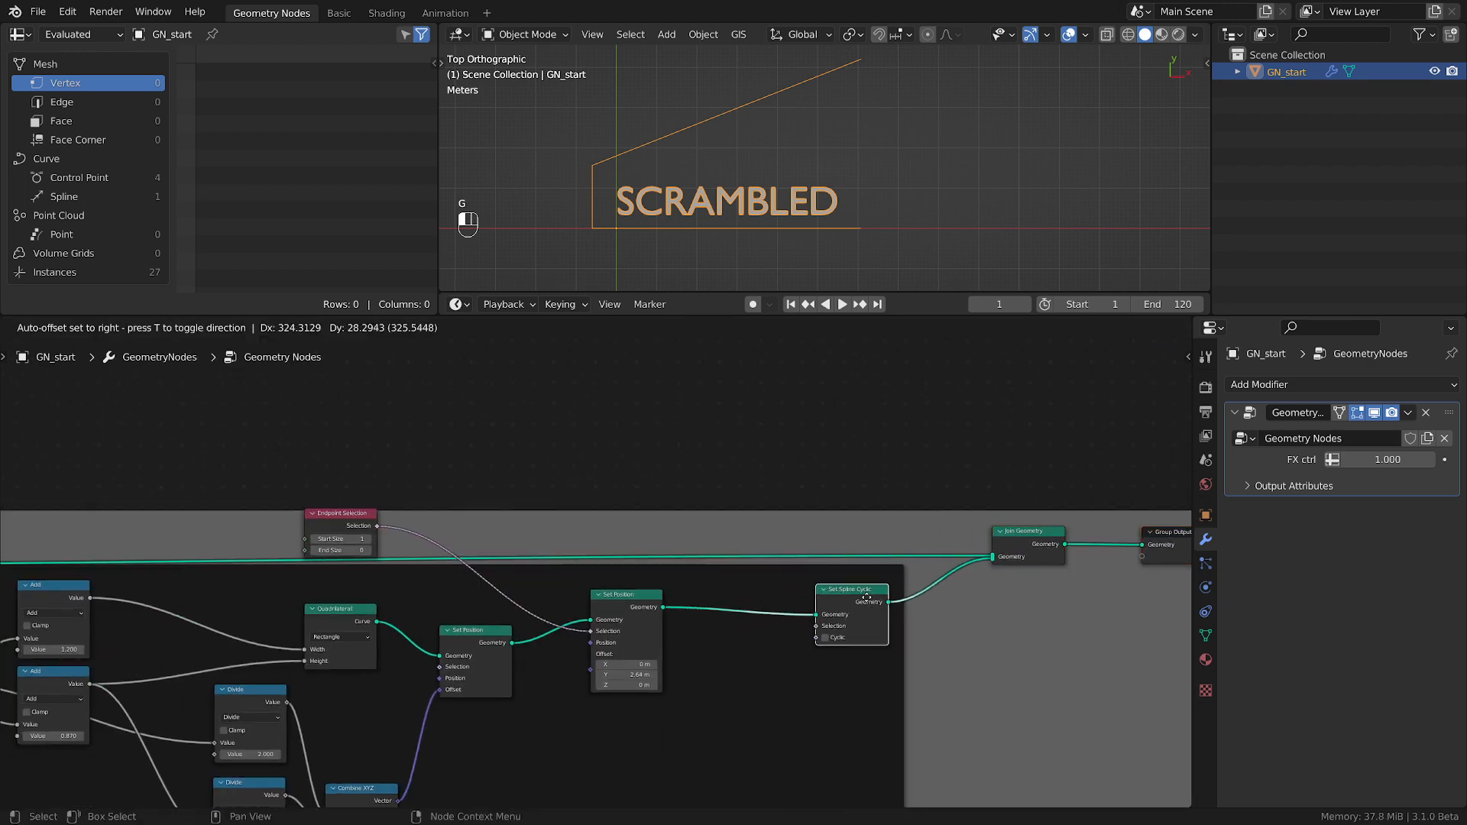
left_click(872, 596)
scroll(697, 635, "up", 2)
Insert a Resample Curve node between the second Set Position and Set Spline Cyclic nodes.
left_click(713, 630)
key("shift+a")
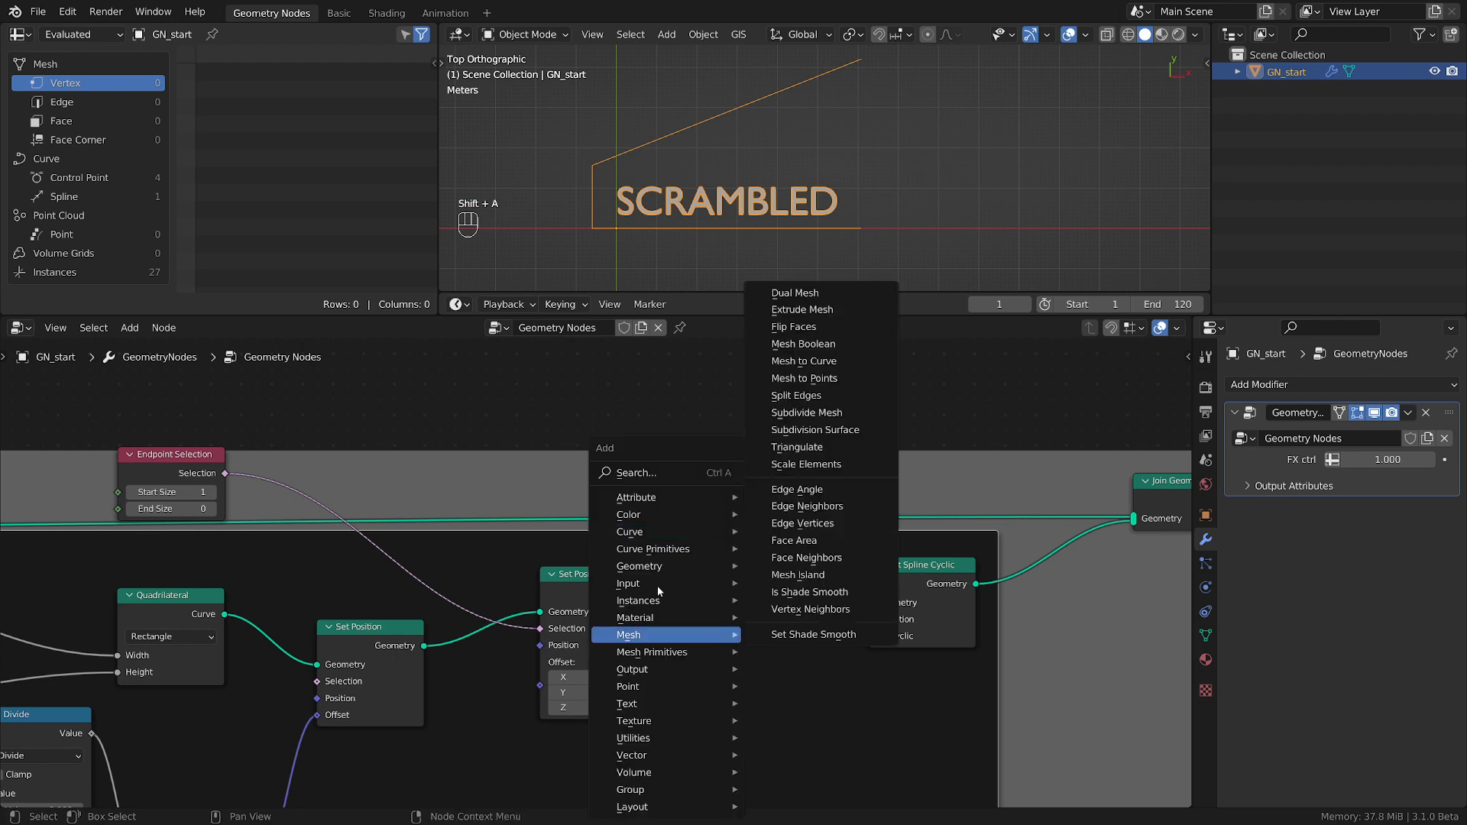
mouse_move(672, 532)
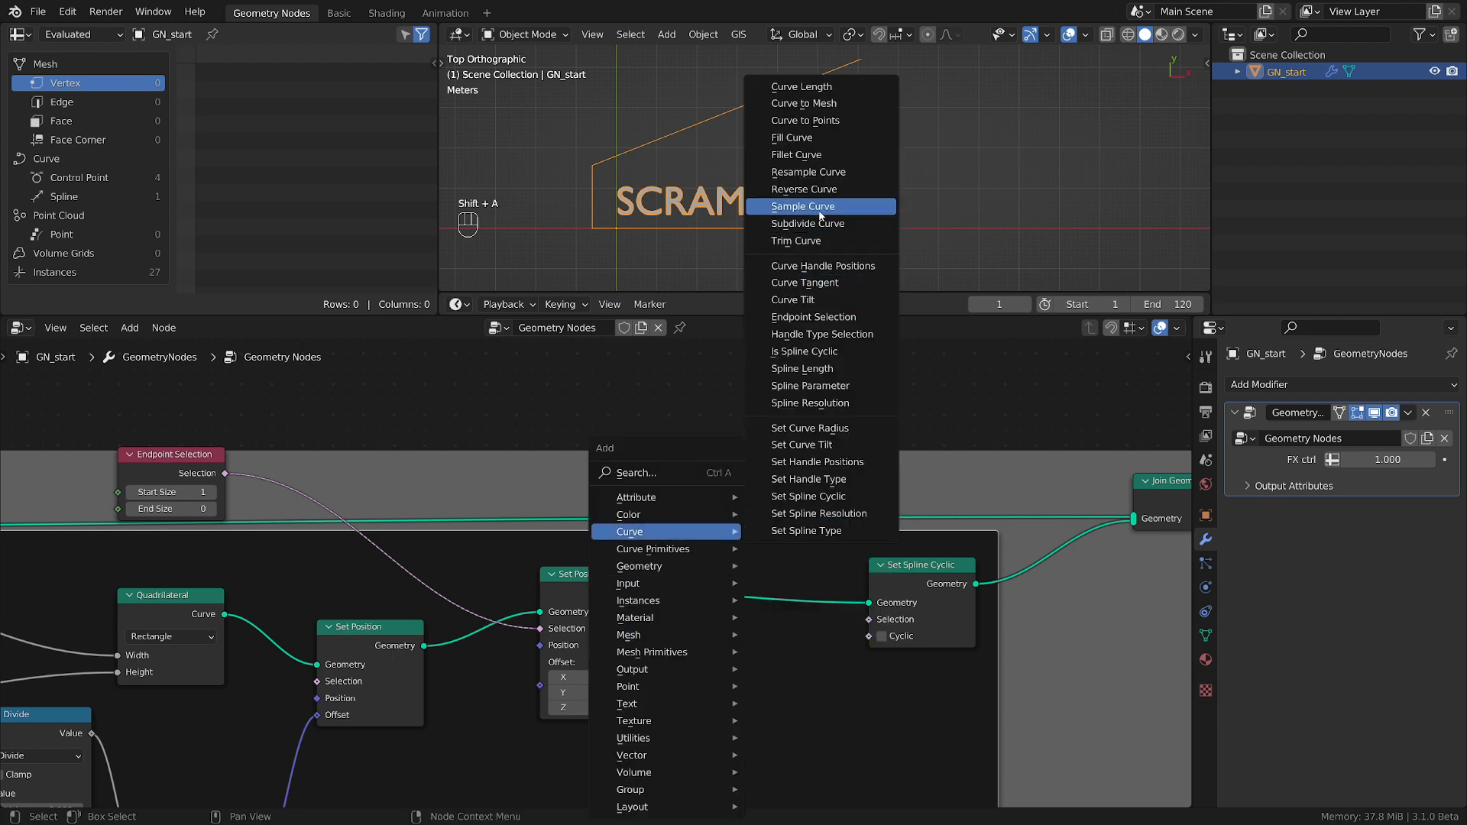
left_click(808, 172)
left_click(714, 587)
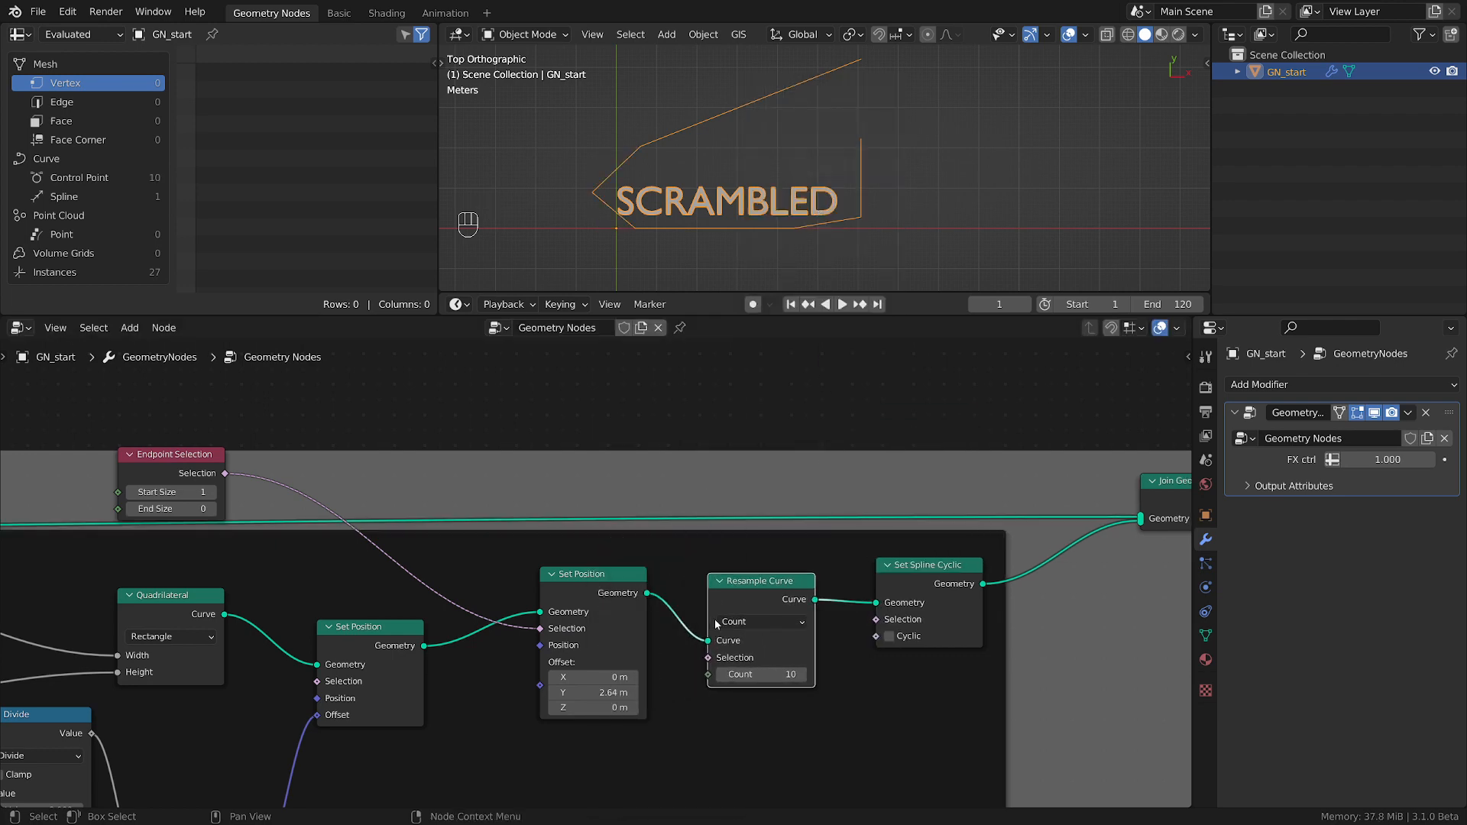
Switch the Resample Curve node to Length mode and set its length to 0.01 m.
left_click(776, 618)
left_click(759, 676)
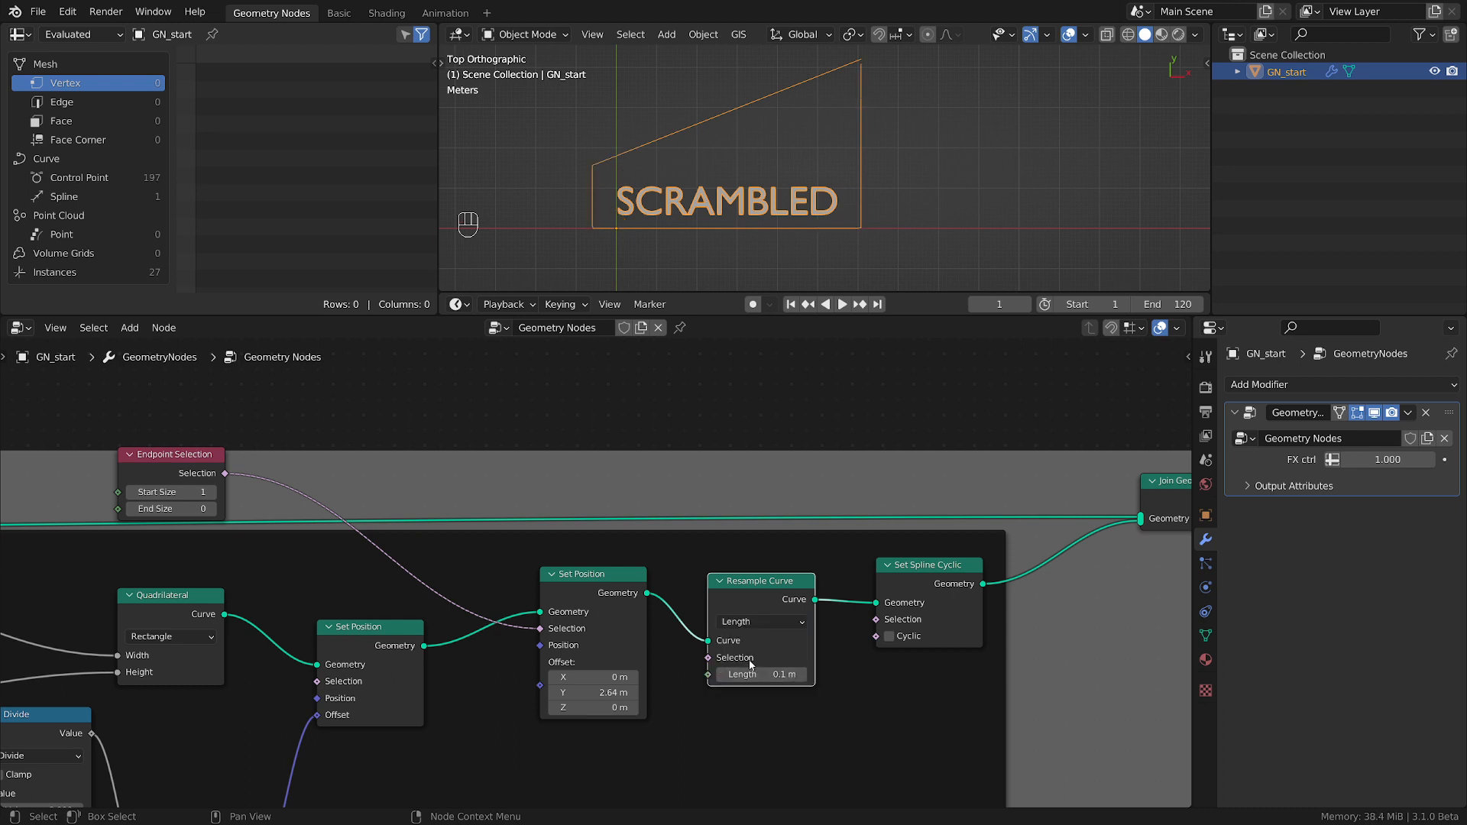
left_click(782, 676)
left_click(730, 675)
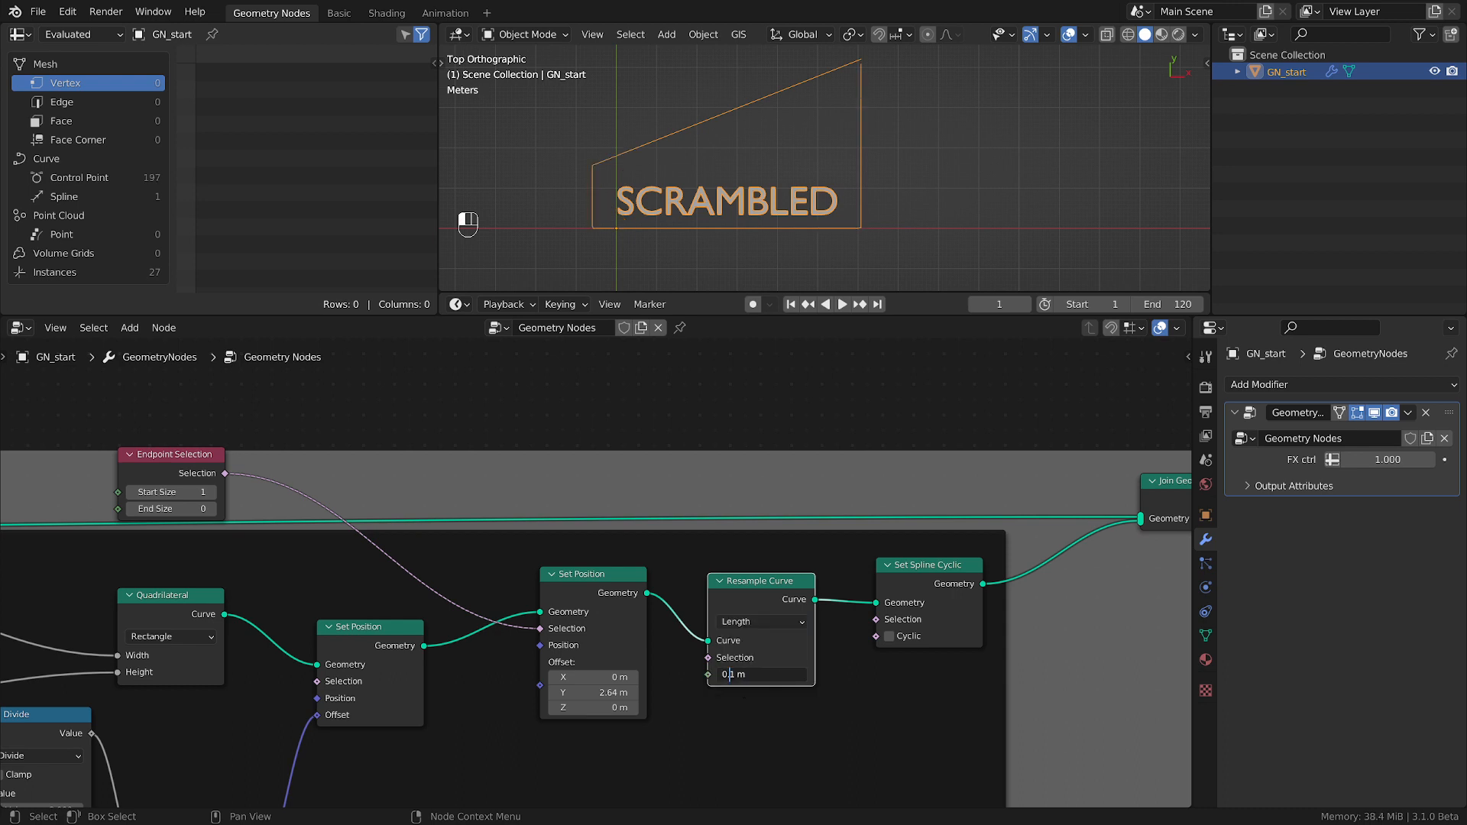
type("0")
key("Return")
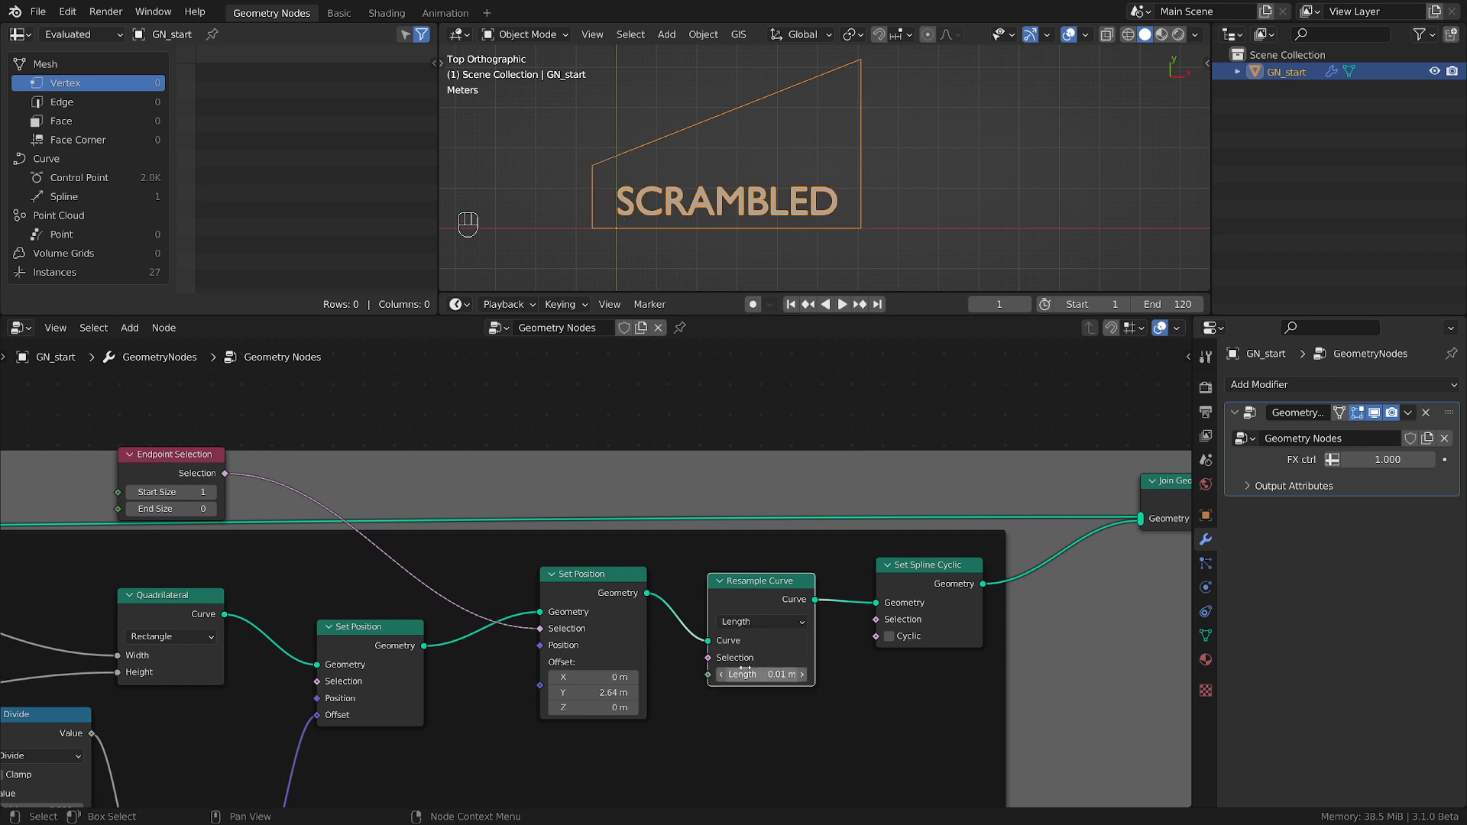
Turn off Cyclic on the Set Spline Cyclic node and set the second Set Position's Y offset to 1.84 m.
left_click(889, 636)
middle_click_drag(831, 187, 841, 200, "shift")
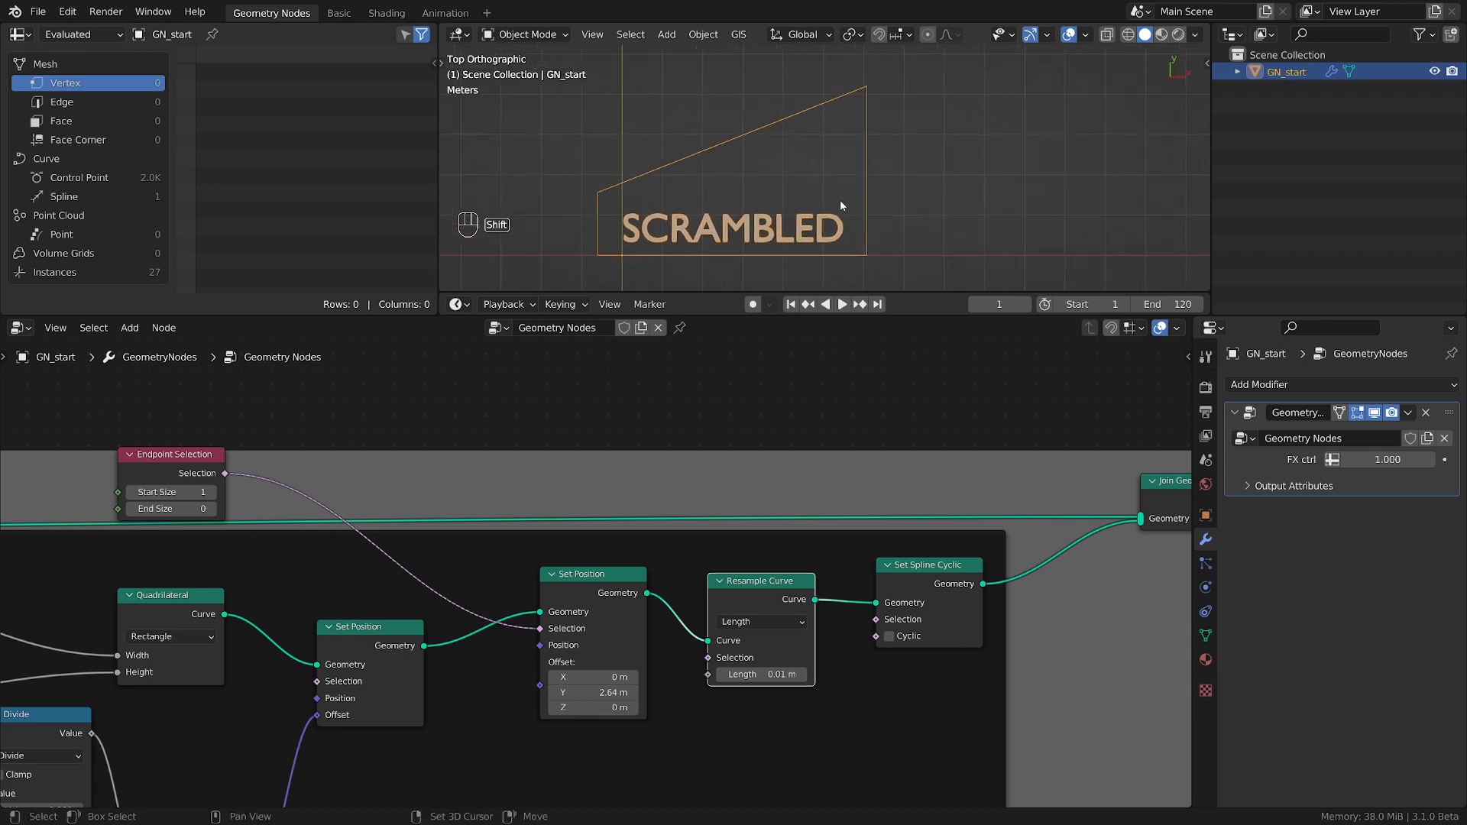
left_click_drag(589, 693, 687, 659)
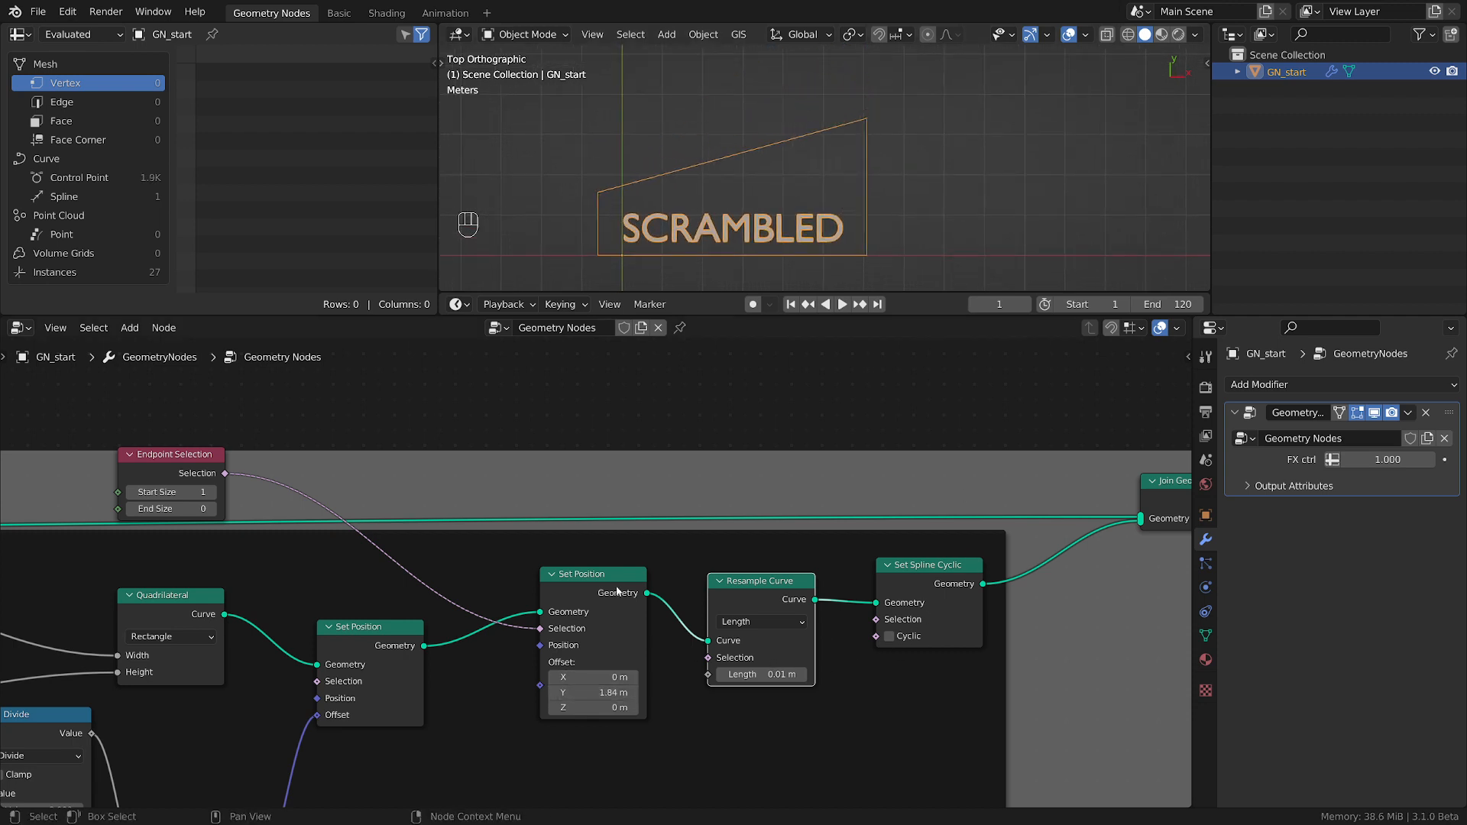
Reorder the chain so Resample Curve and Set Spline Cyclic come before the second Set Position node.
key("alt")
left_click_drag(772, 584, 498, 606, "alt")
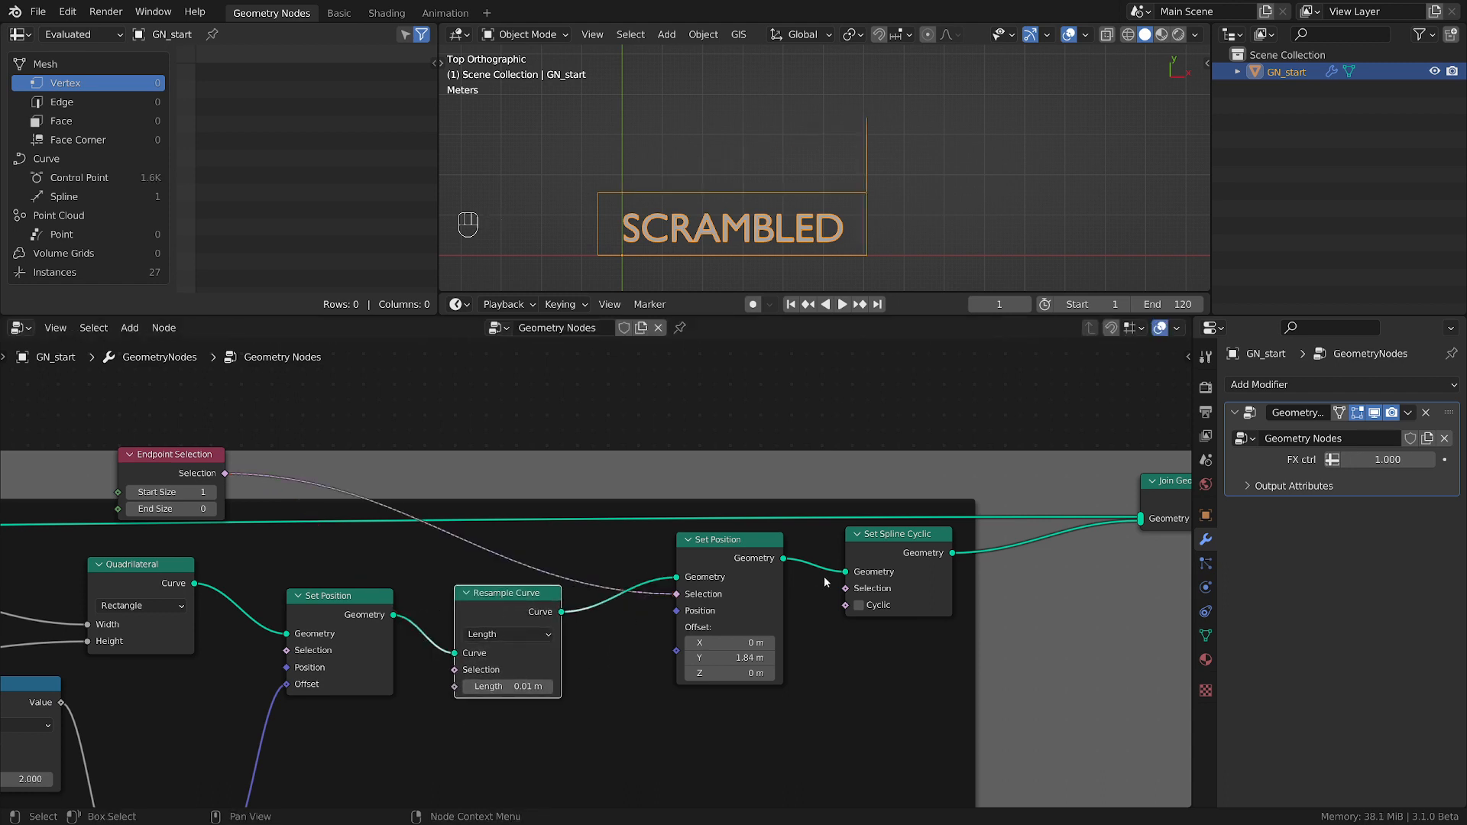
left_click_drag(878, 545, 654, 623, "alt")
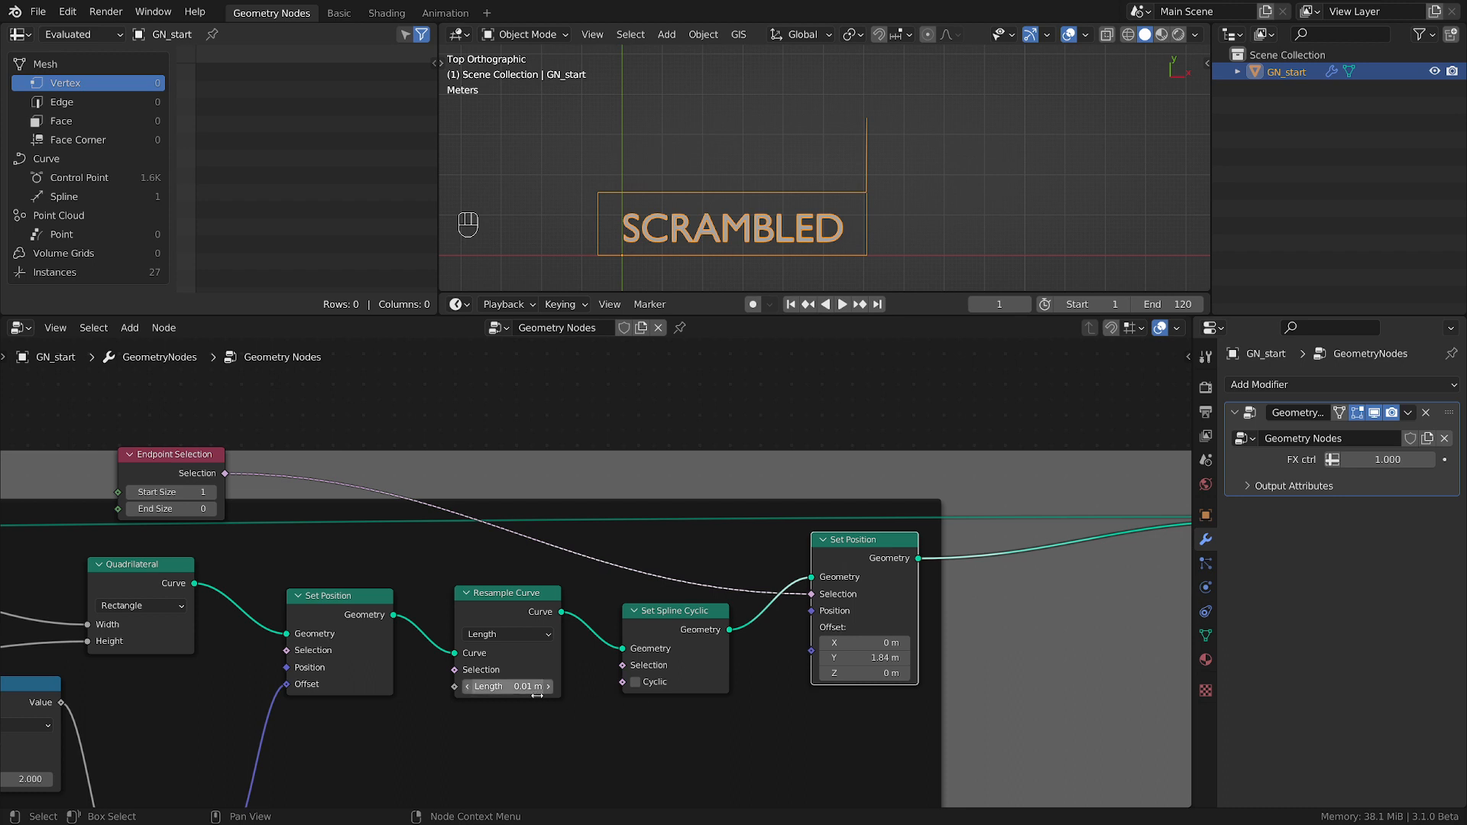
Set the Endpoint Selection's Start Size to 706 and the second Set Position's Y offset to 1.64 m.
mouse_move(864, 658)
left_mouse_down()
mouse_move(817, 658)
mouse_move(852, 658)
left_mouse_up()
middle_click_drag(399, 574, 718, 636)
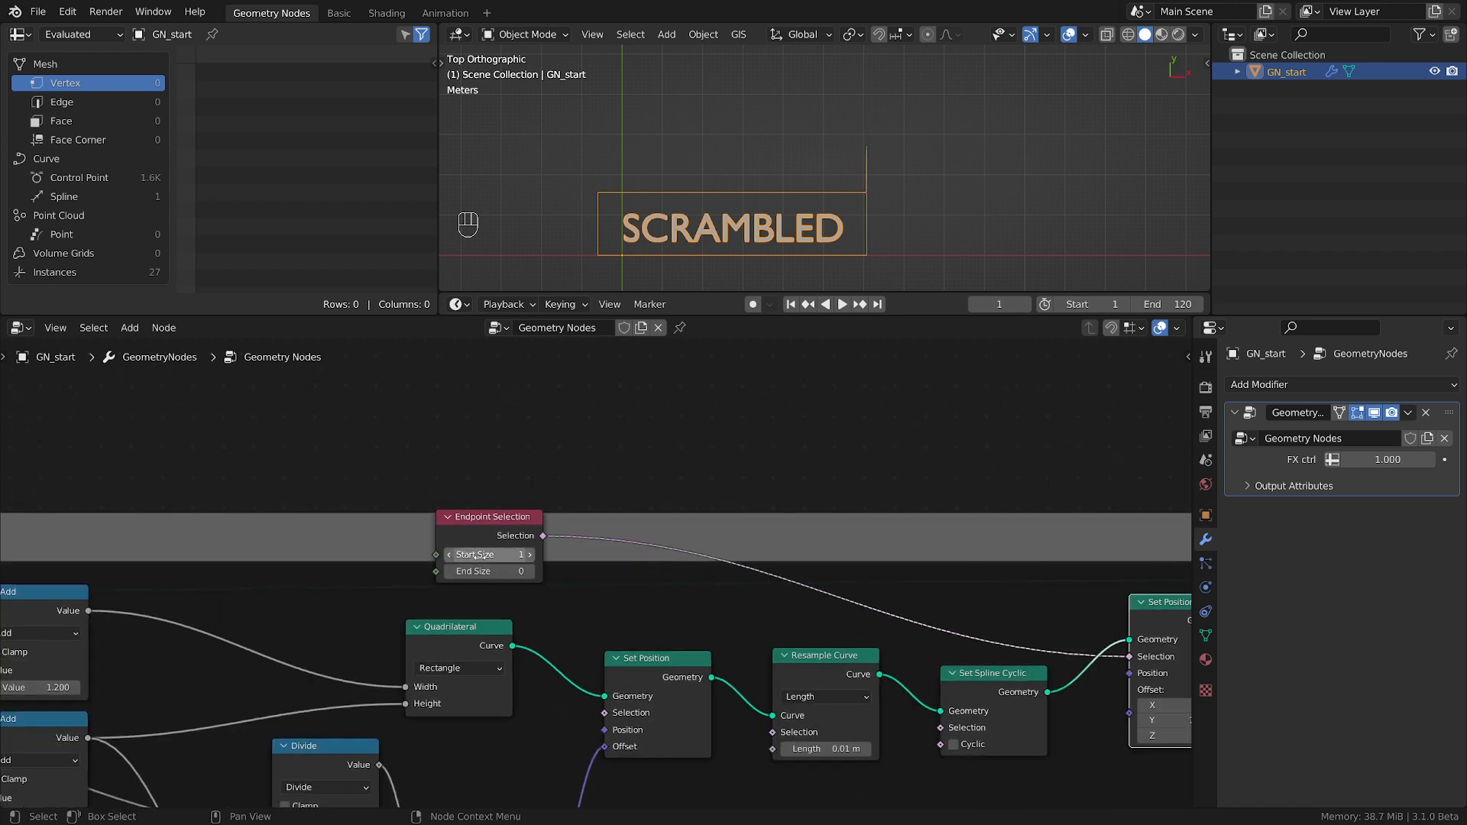
left_click_drag(461, 553, 580, 553)
middle_click_drag(795, 655, 453, 631)
left_click_drag(840, 695, 871, 695)
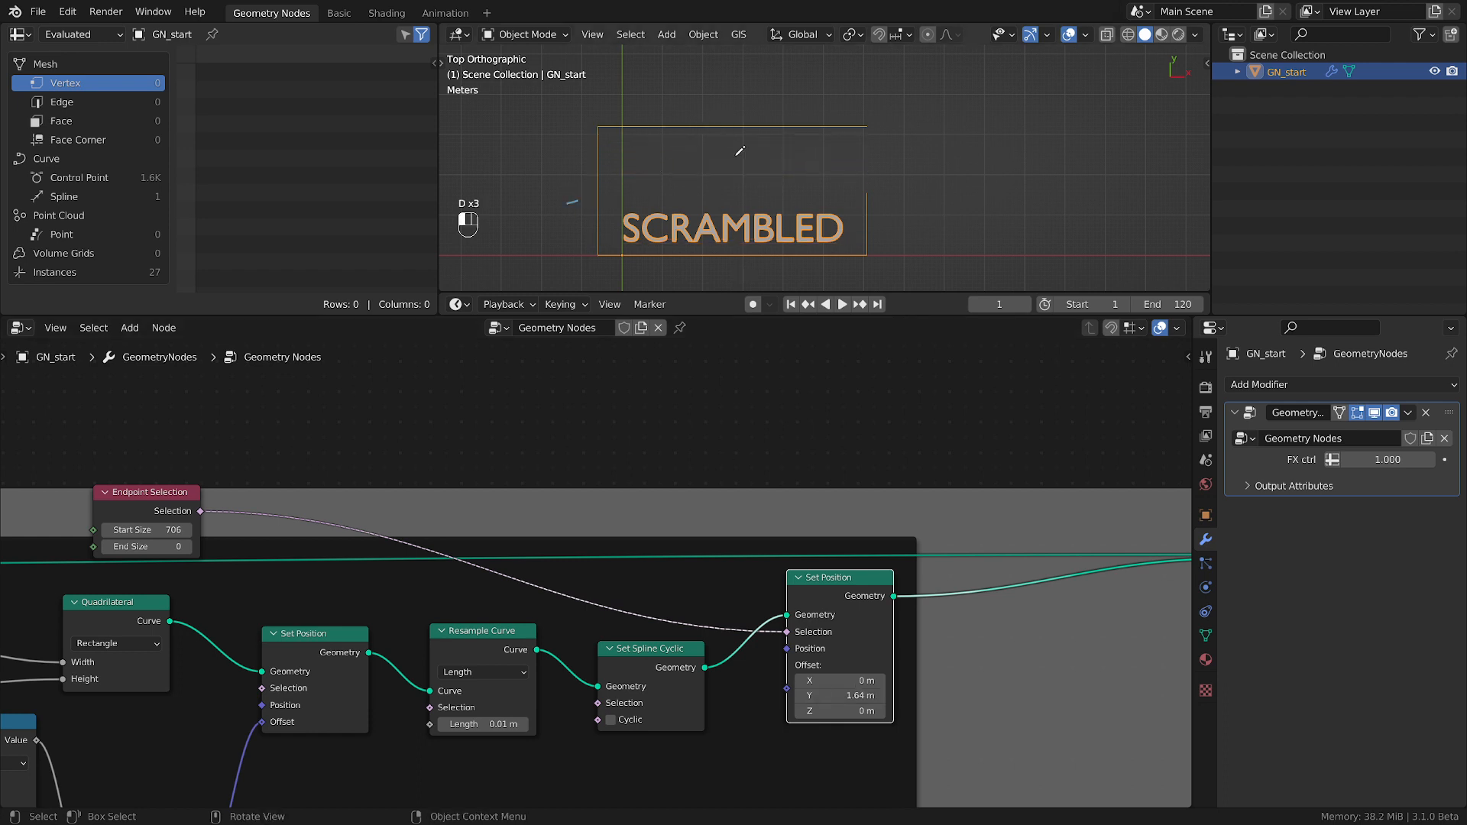
Annotate a slanted line above the text in the viewport to show the intended opened edge of the box.
left_click_drag(567, 203, 882, 122)
left_click_drag(604, 190, 602, 193)
left_click_drag(860, 123, 863, 117)
right_click_drag(573, 191, 904, 128)
Delete the Endpoint Selection, Resample Curve, Set Spline Cyclic and second Set Position nodes while keeping the rectangle linked to Join Geometry.
scroll(642, 533, "down", 3)
scroll(648, 525, "down", 1)
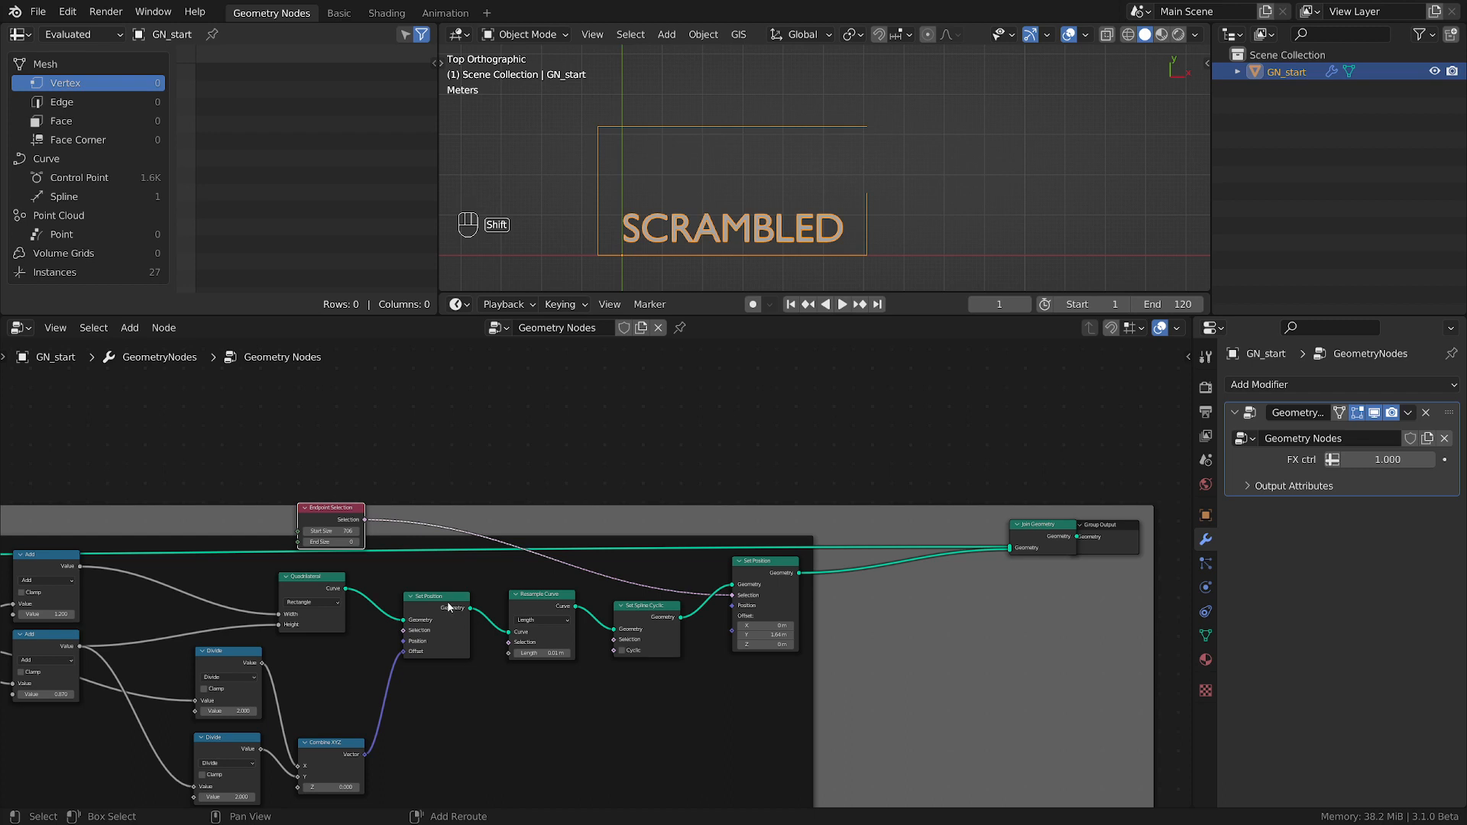
left_click(559, 605, "shift")
left_click(639, 609, "shift")
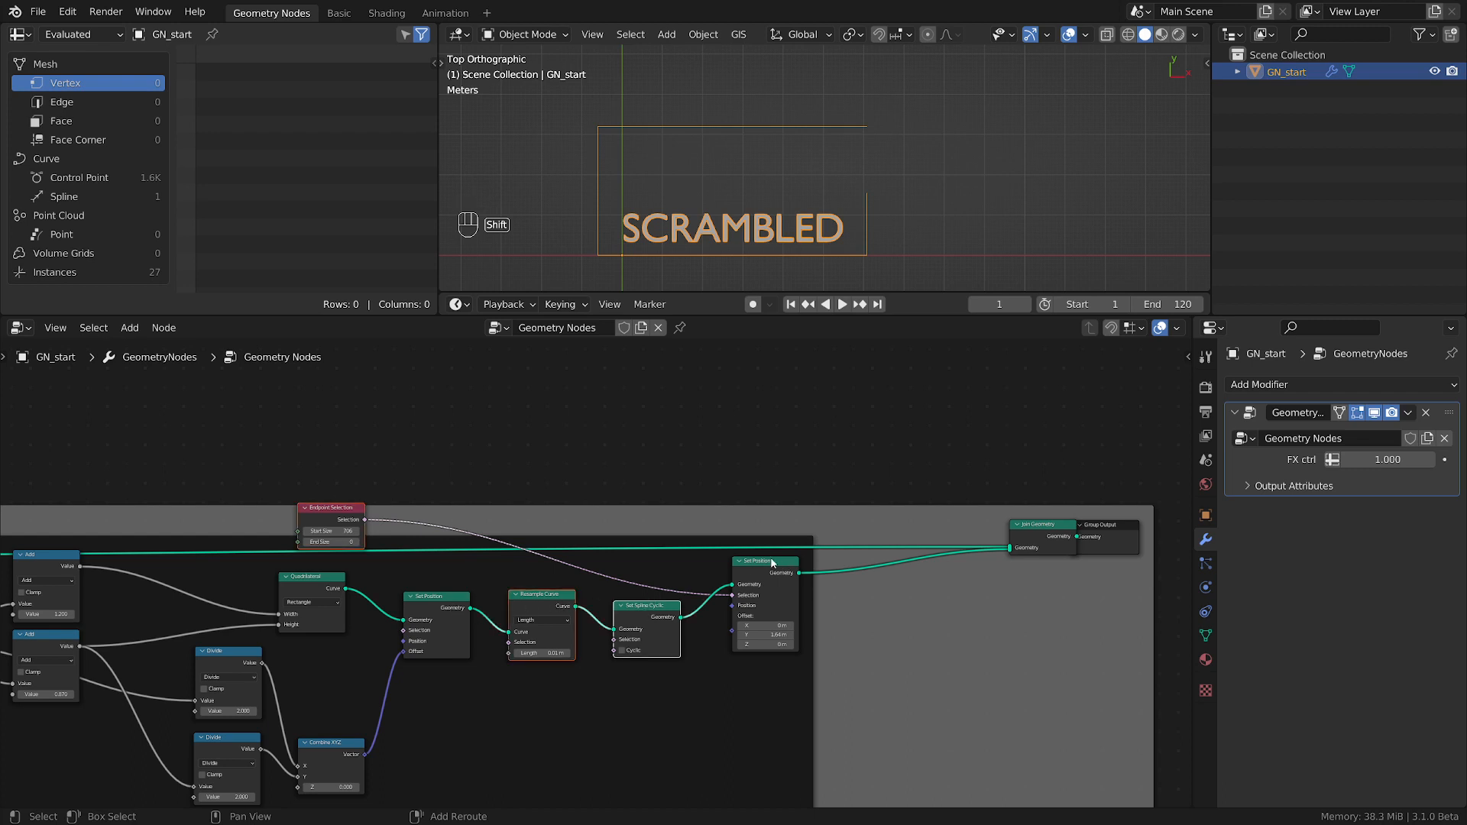
left_click(754, 581, "shift")
key("ctrl+x")
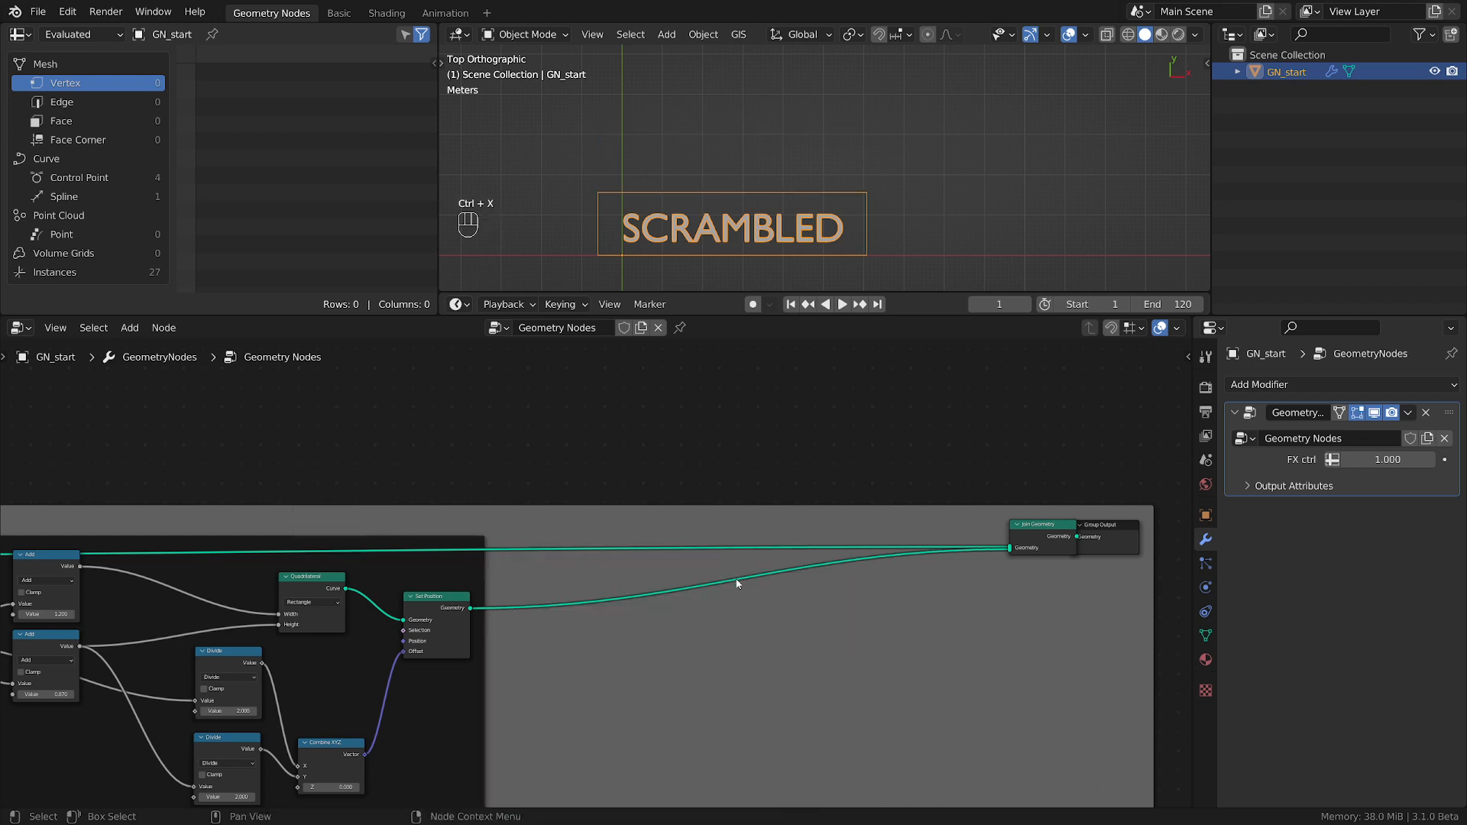
Bring Group Output and Join Geometry closer to the rectangle's frame, leaving free space after the remaining Set Position node.
scroll(738, 596, "down", 1)
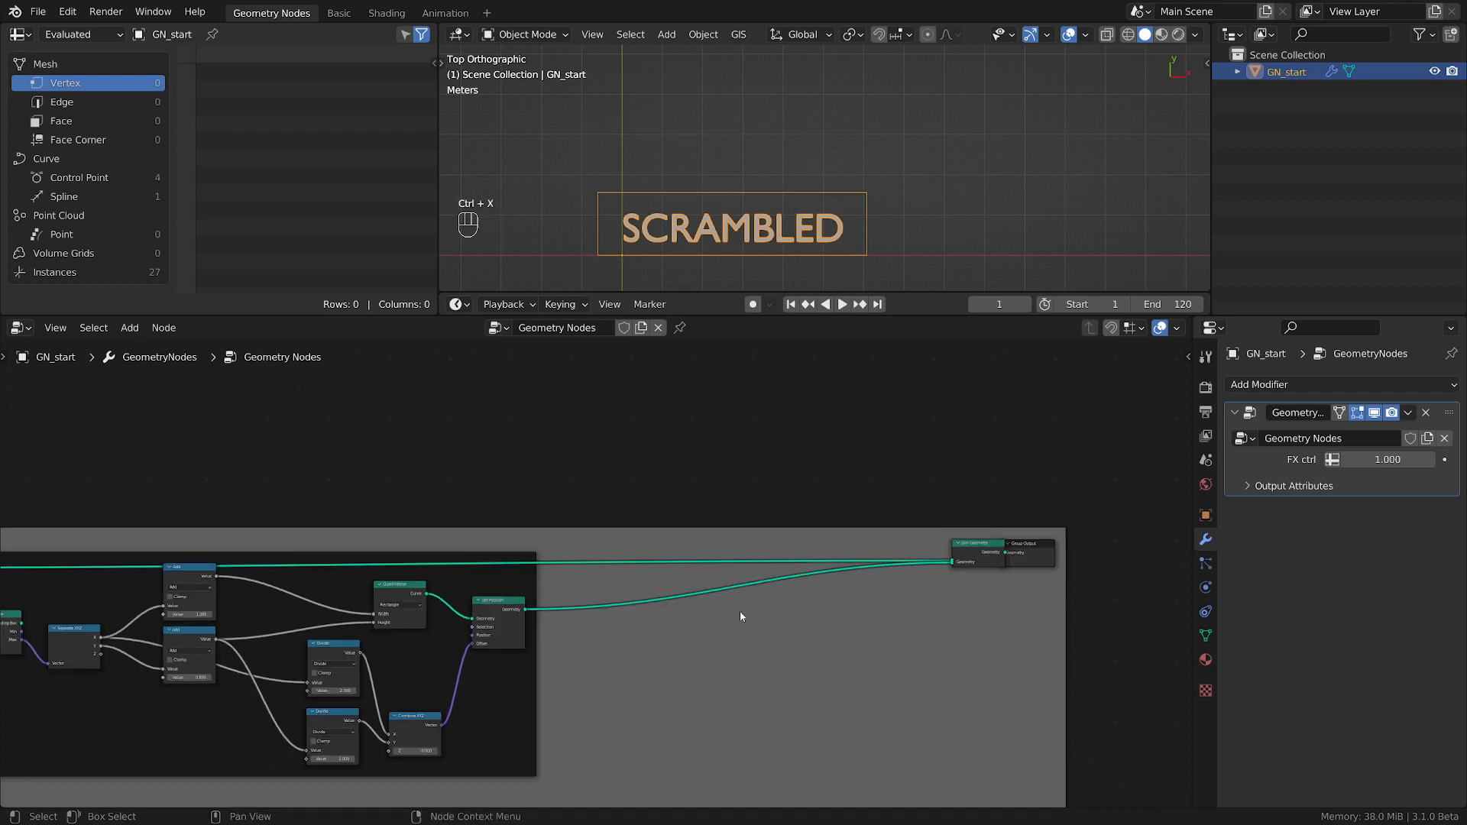
left_click(977, 554)
key("g")
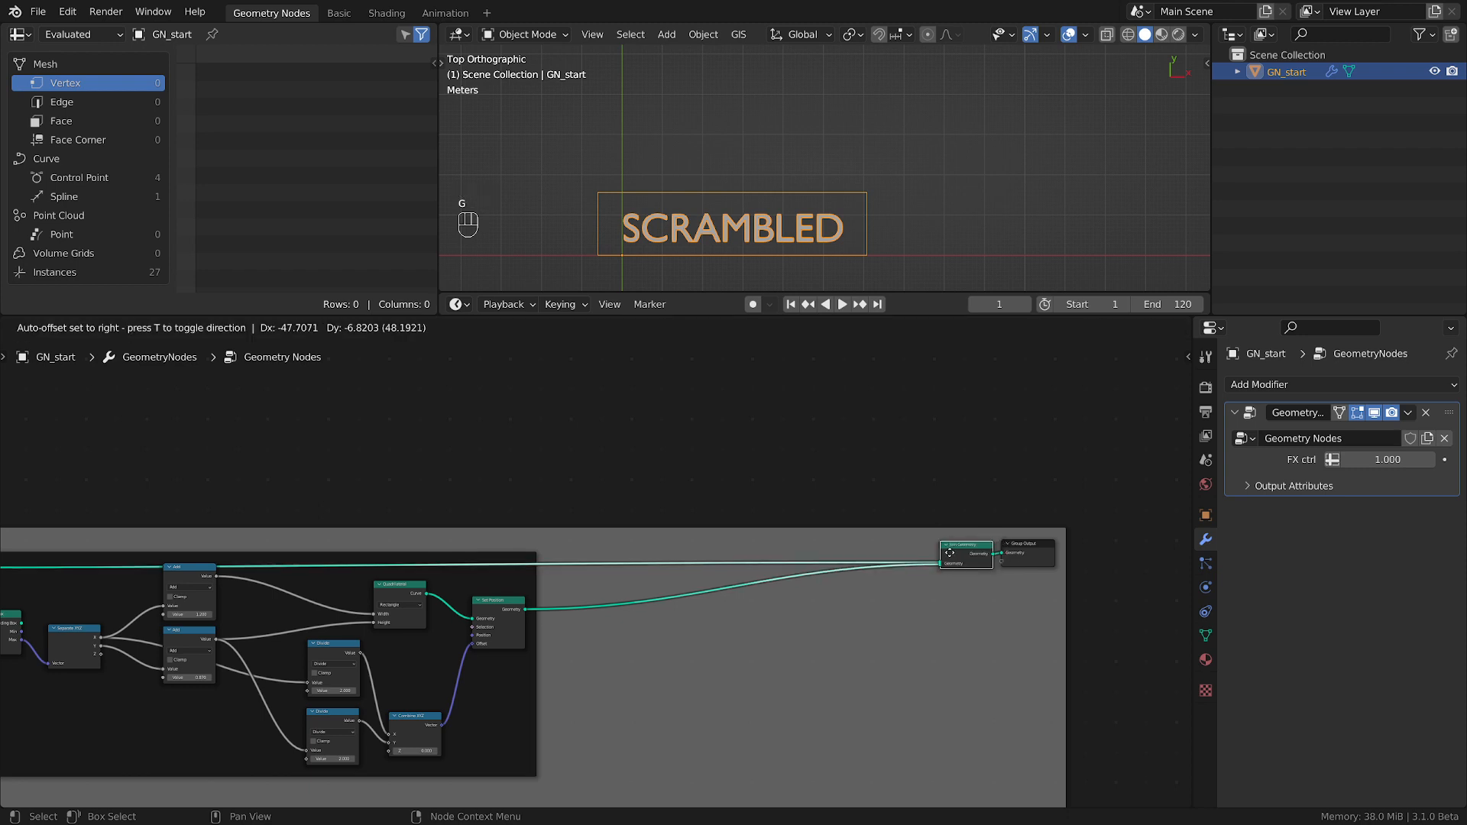
left_click(779, 554)
scroll(739, 618, "down", 1)
middle_click_drag(740, 617, 971, 627)
scroll(964, 626, "up", 4)
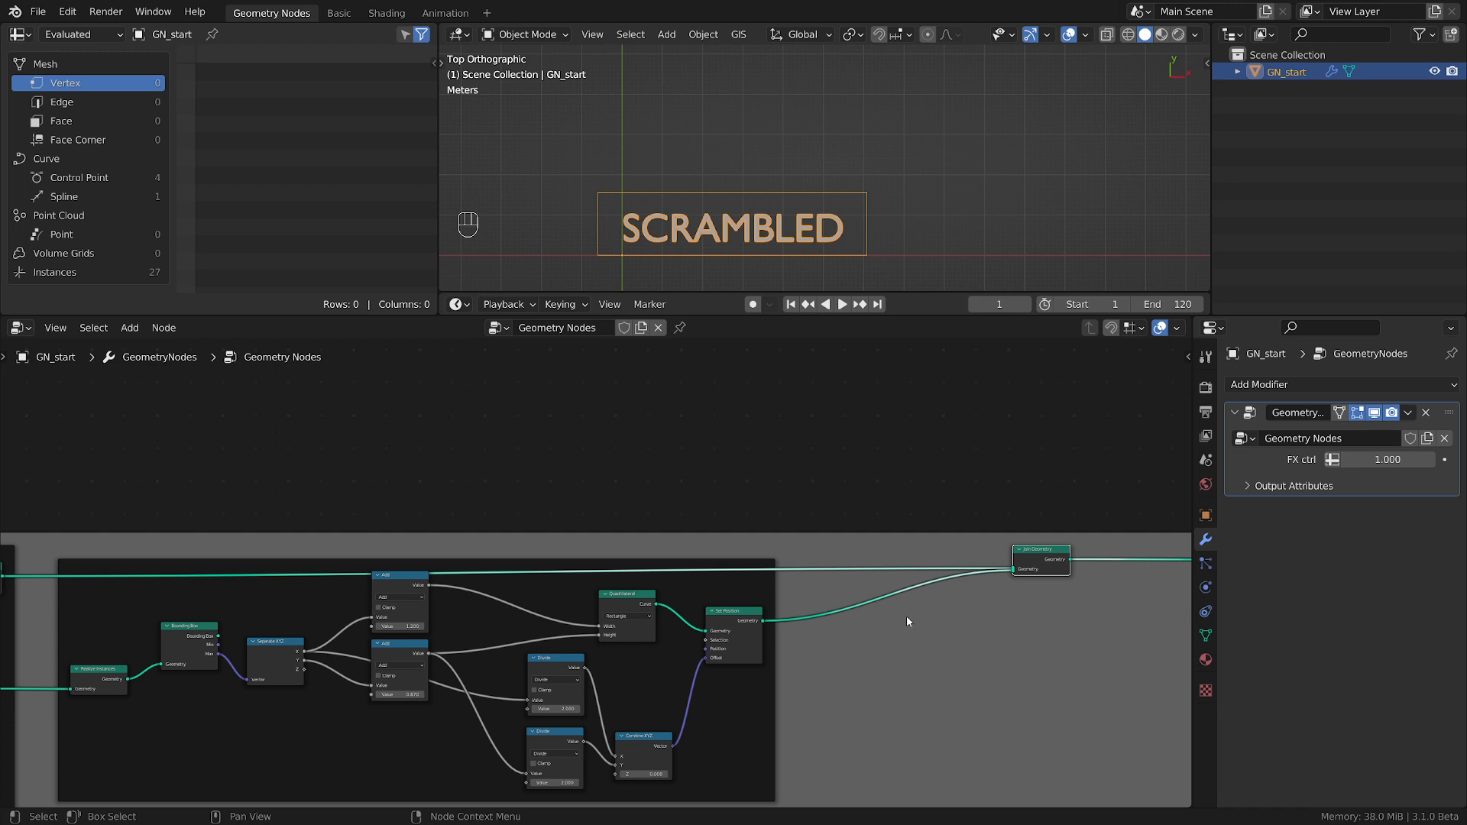
scroll(964, 603, "up", 3)
middle_click_drag(963, 604, 706, 612)
left_click_drag(792, 546, 708, 546)
left_click_drag(1146, 549, 914, 542)
middle_click_drag(712, 554, 883, 559)
left_click_drag(884, 565, 954, 566)
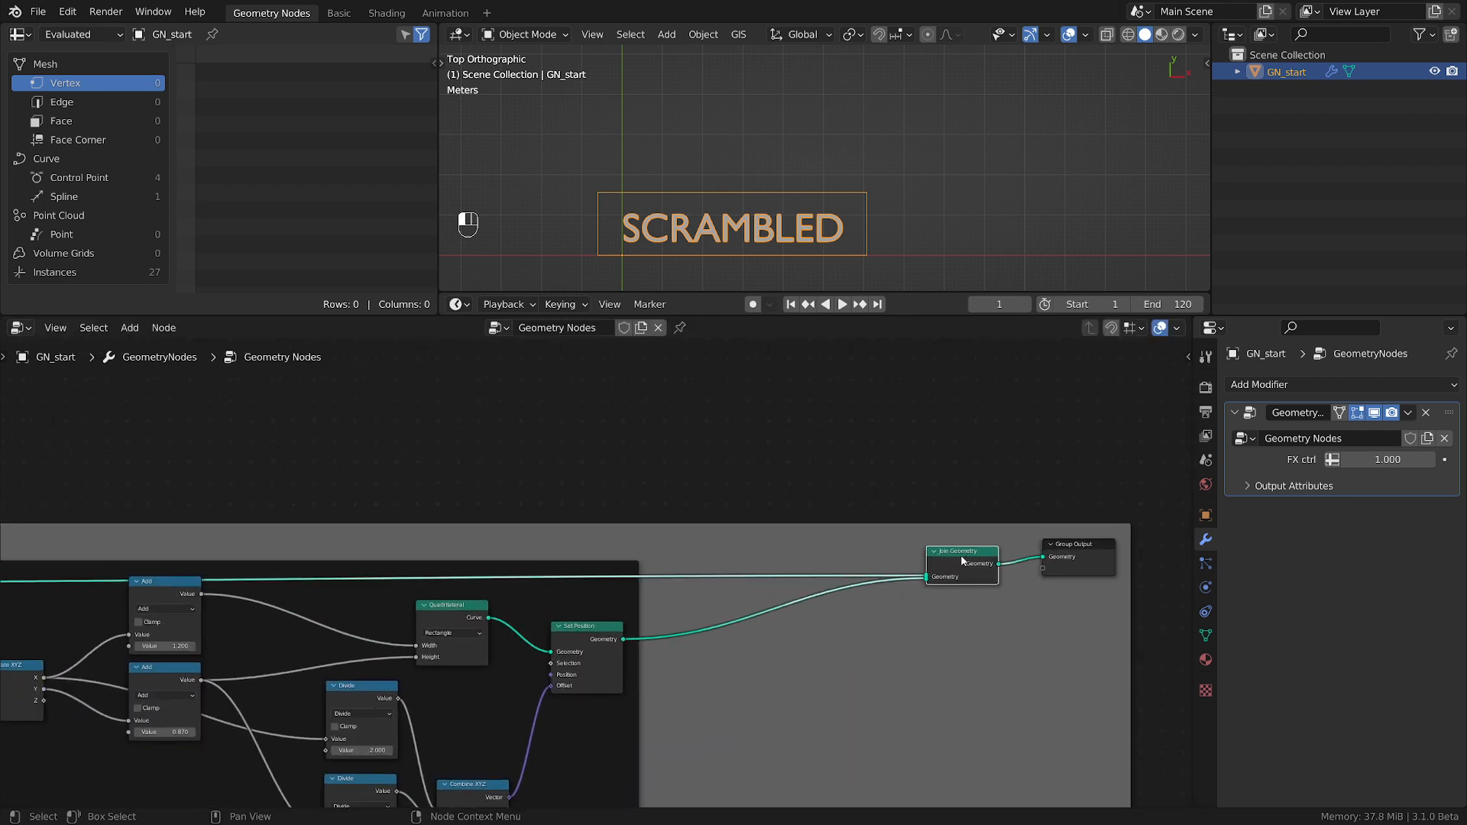
middle_click_drag(772, 572, 887, 572)
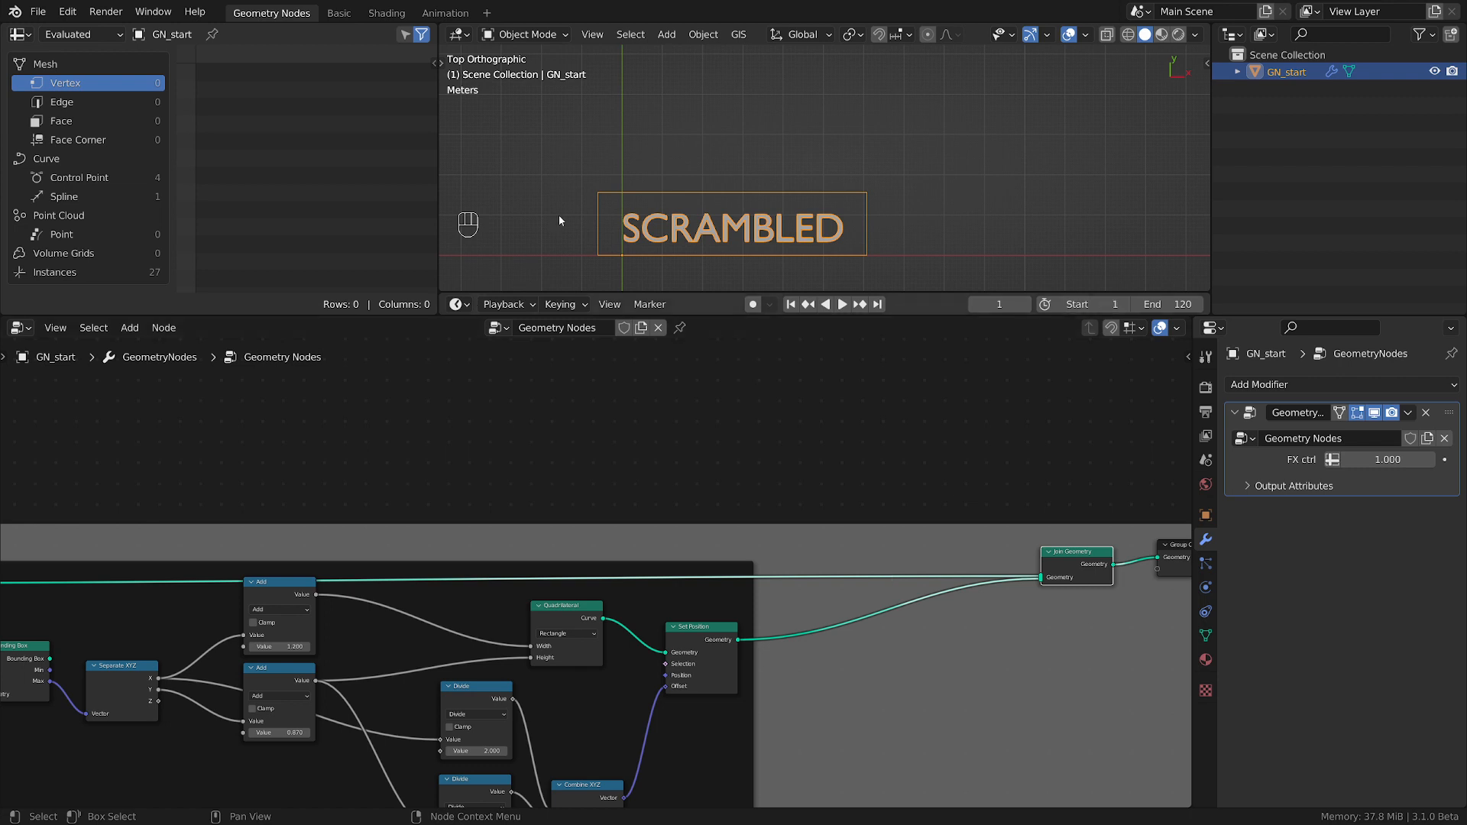
Examine the rectangle around the text up close, along with the Bounding Box, Quadrilateral and Set Position nodes that build it.
scroll(599, 200, "up", 3)
middle_click_drag(767, 197, 812, 181, "shift")
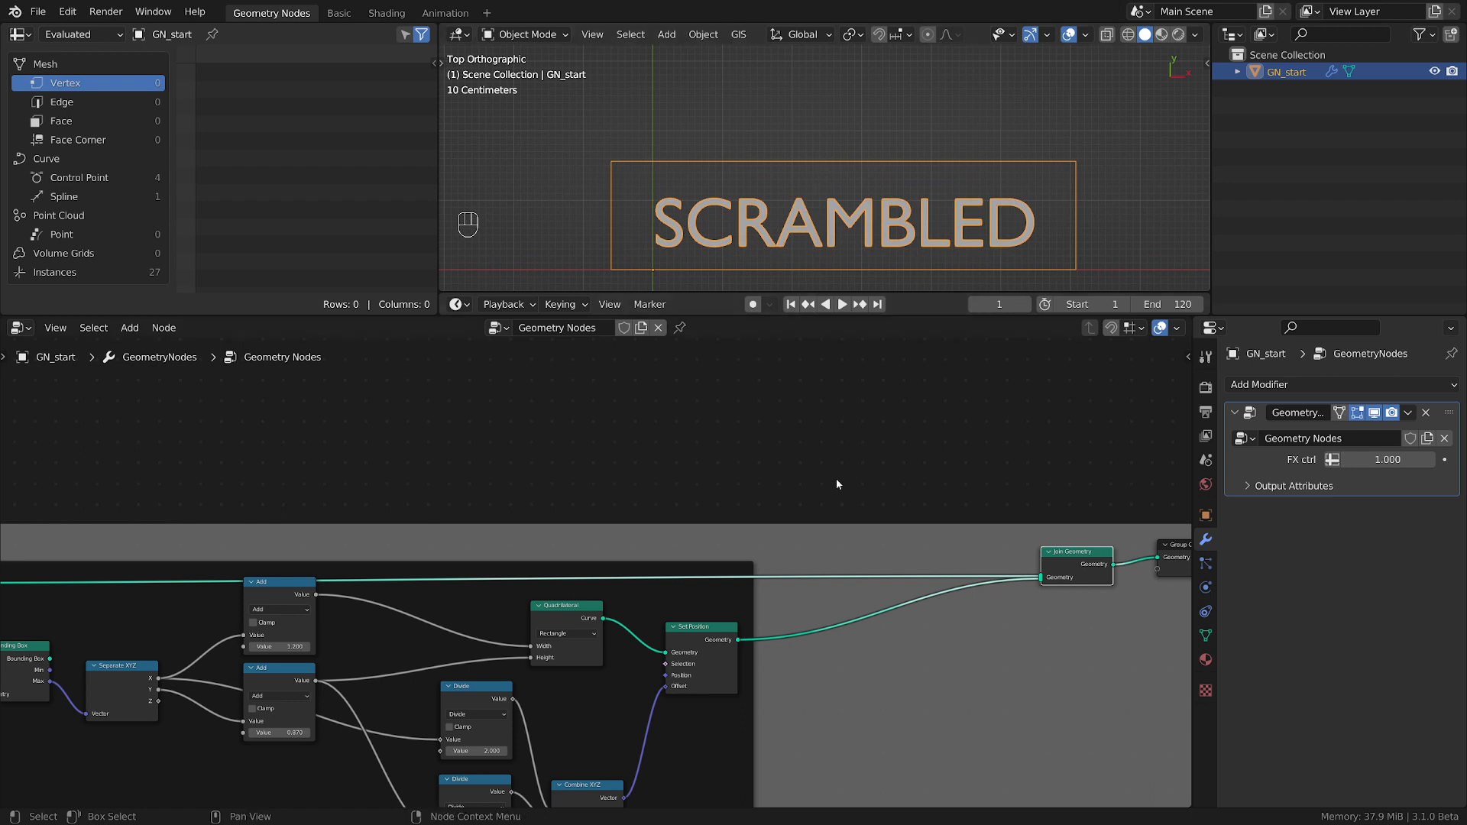
scroll(841, 481, "down", 1)
scroll(764, 508, "up", 2)
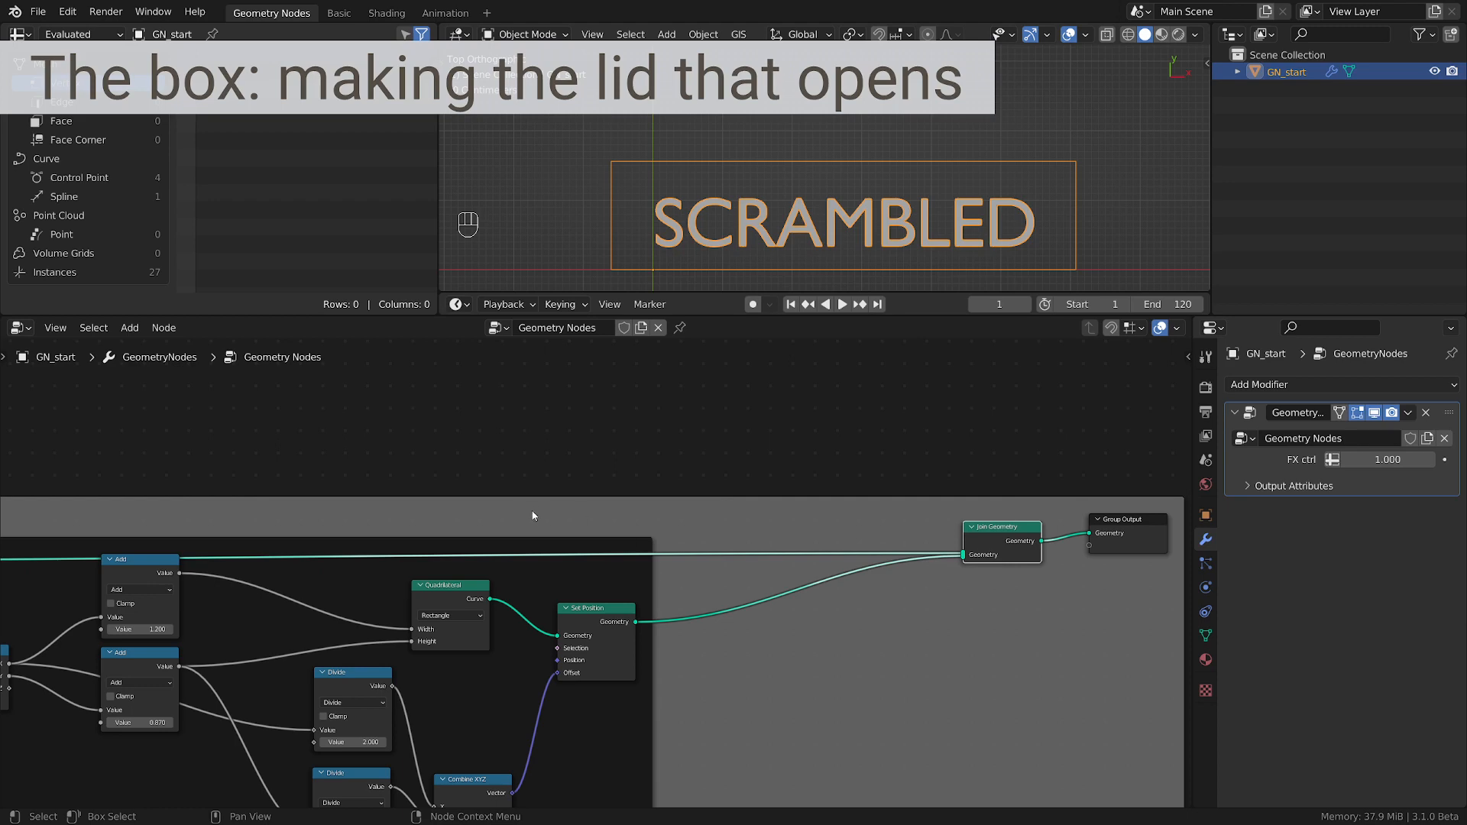
scroll(879, 571, "up", 2)
scroll(928, 564, "down", 3)
middle_click_drag(726, 602, 940, 631)
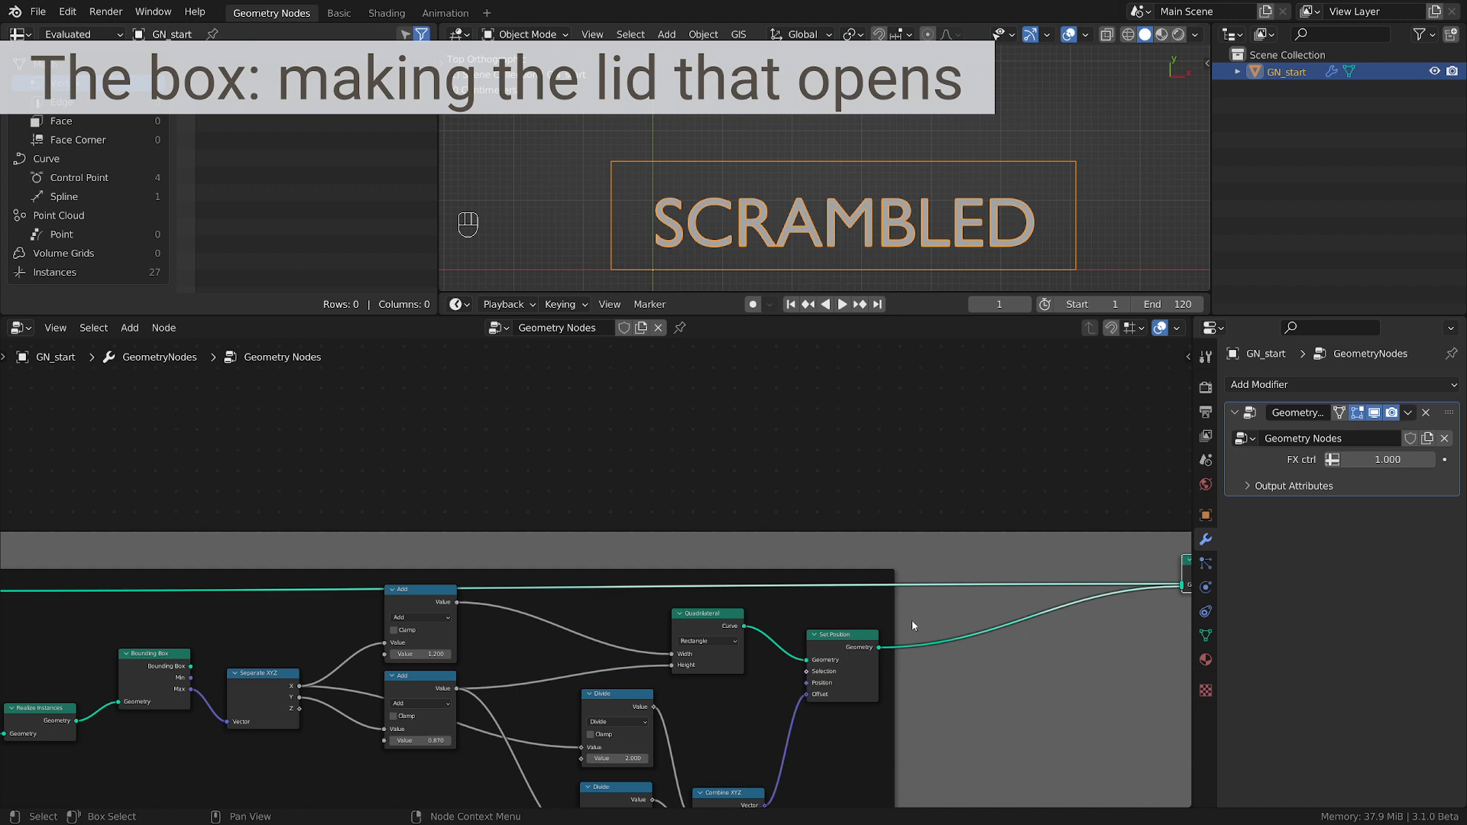
scroll(766, 611, "up", 3)
middle_click_drag(786, 623, 703, 559)
scroll(703, 559, "down", 1)
scroll(703, 559, "up", 2)
left_click_drag(612, 563, 577, 549)
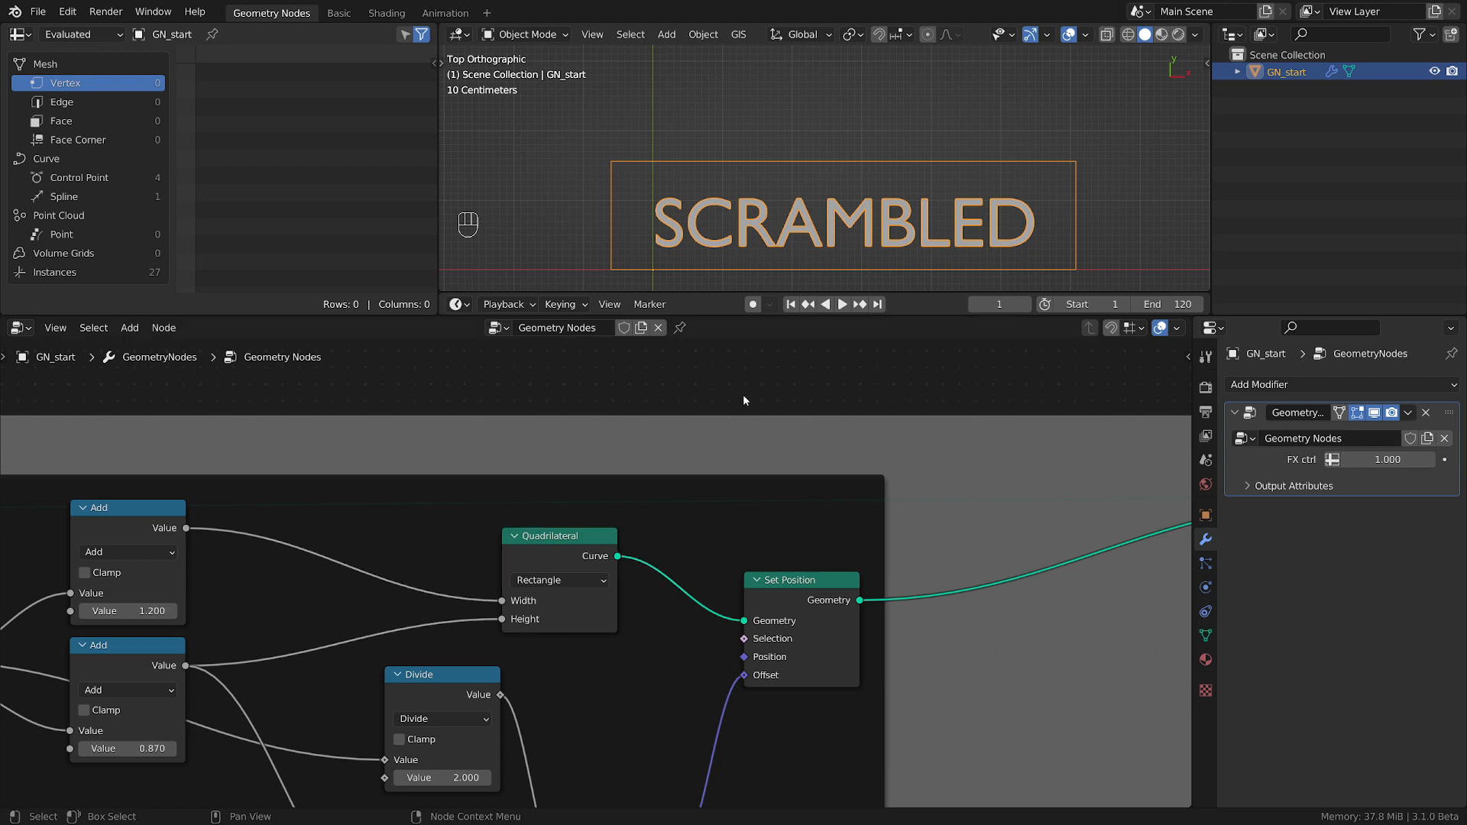
Add a Grid mesh primitive node above the Set Position node, beside the Quadrilateral node.
key("shift+a")
mouse_move(744, 397)
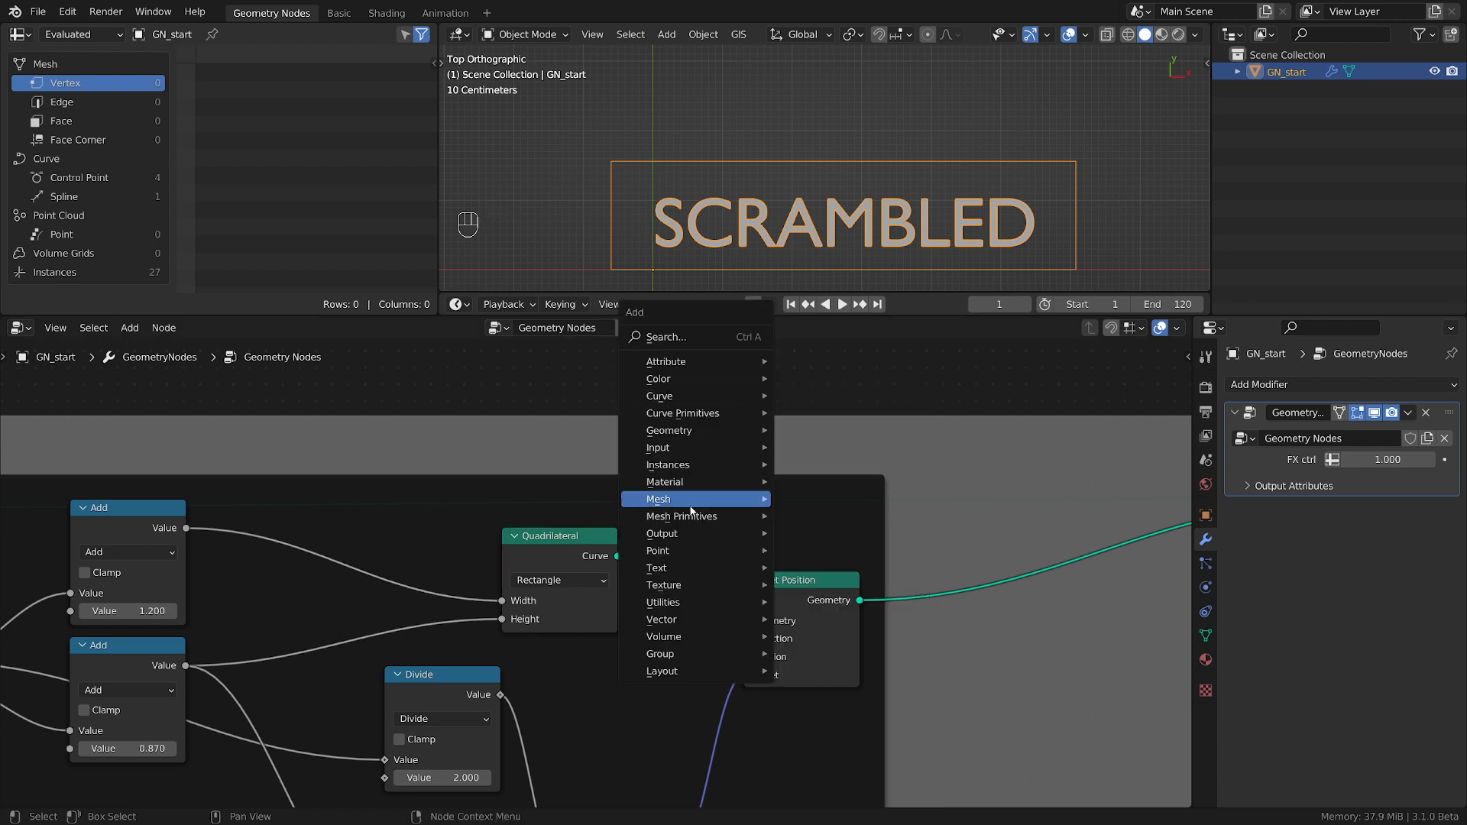
mouse_move(709, 517)
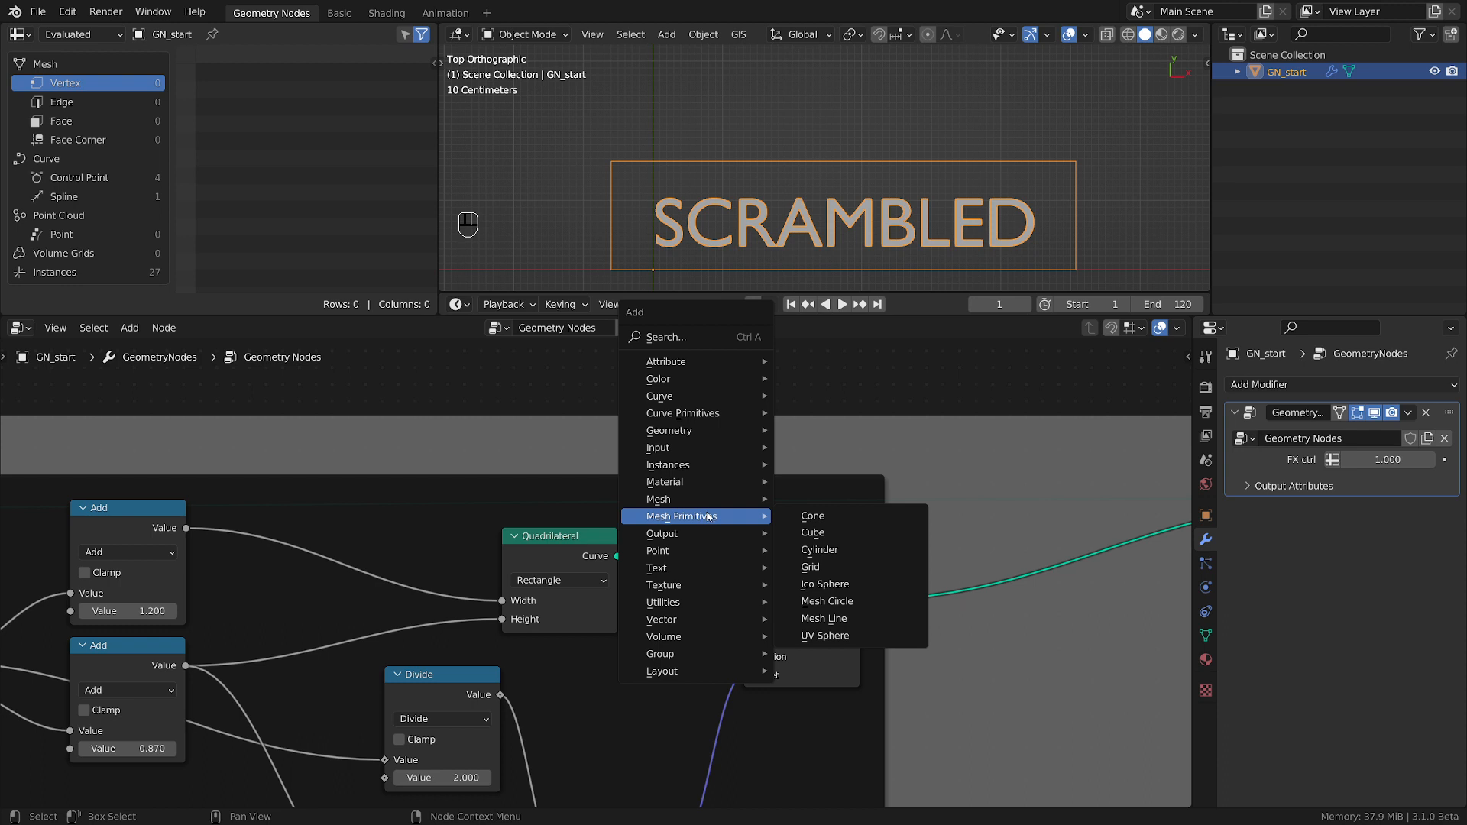
left_click(810, 566)
left_click(686, 445)
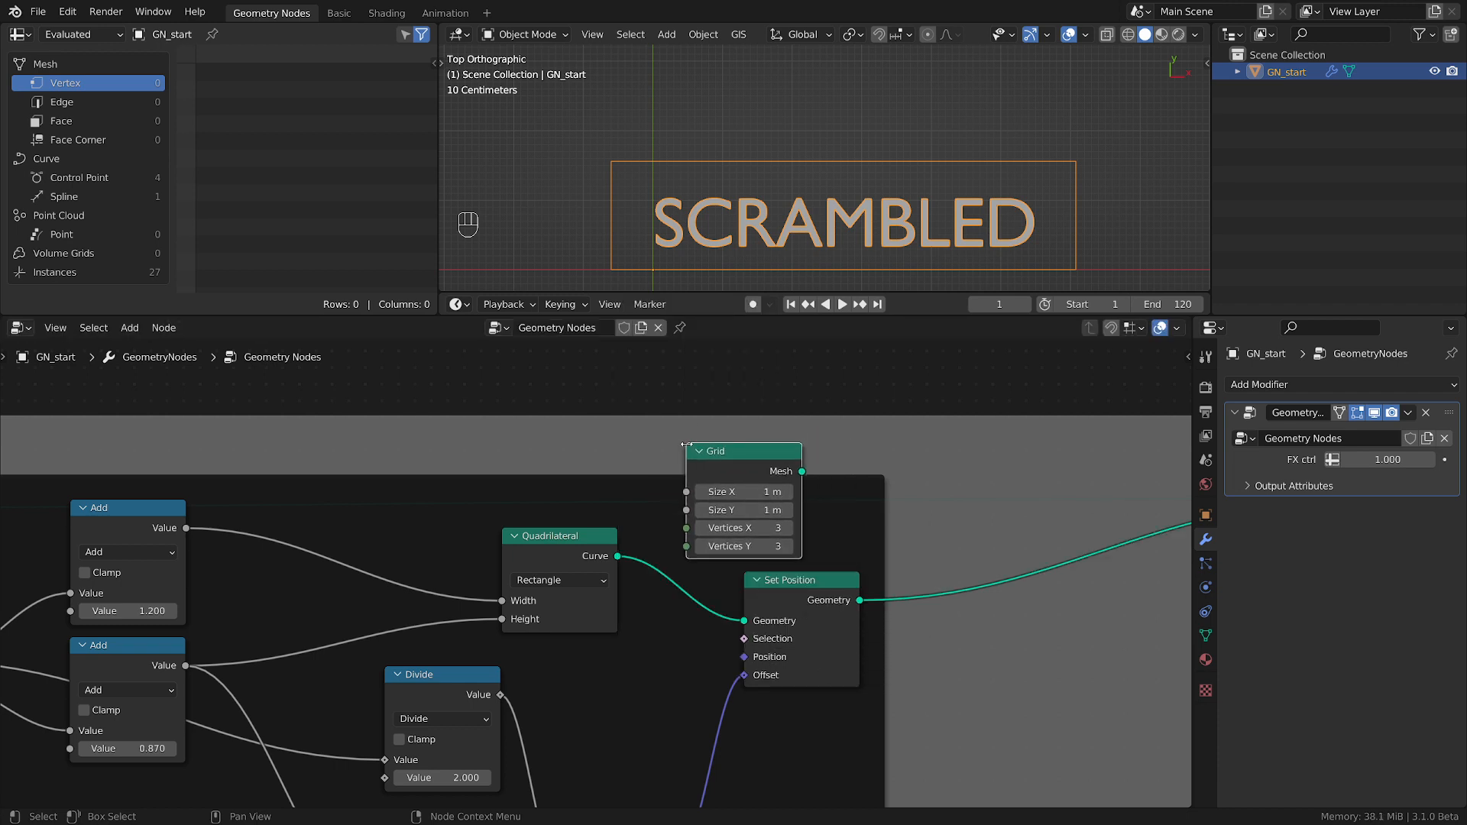
Replace the Quadrilateral node with the Grid, feeding the Grid's Mesh into the Set Position node's Geometry.
left_click(567, 551)
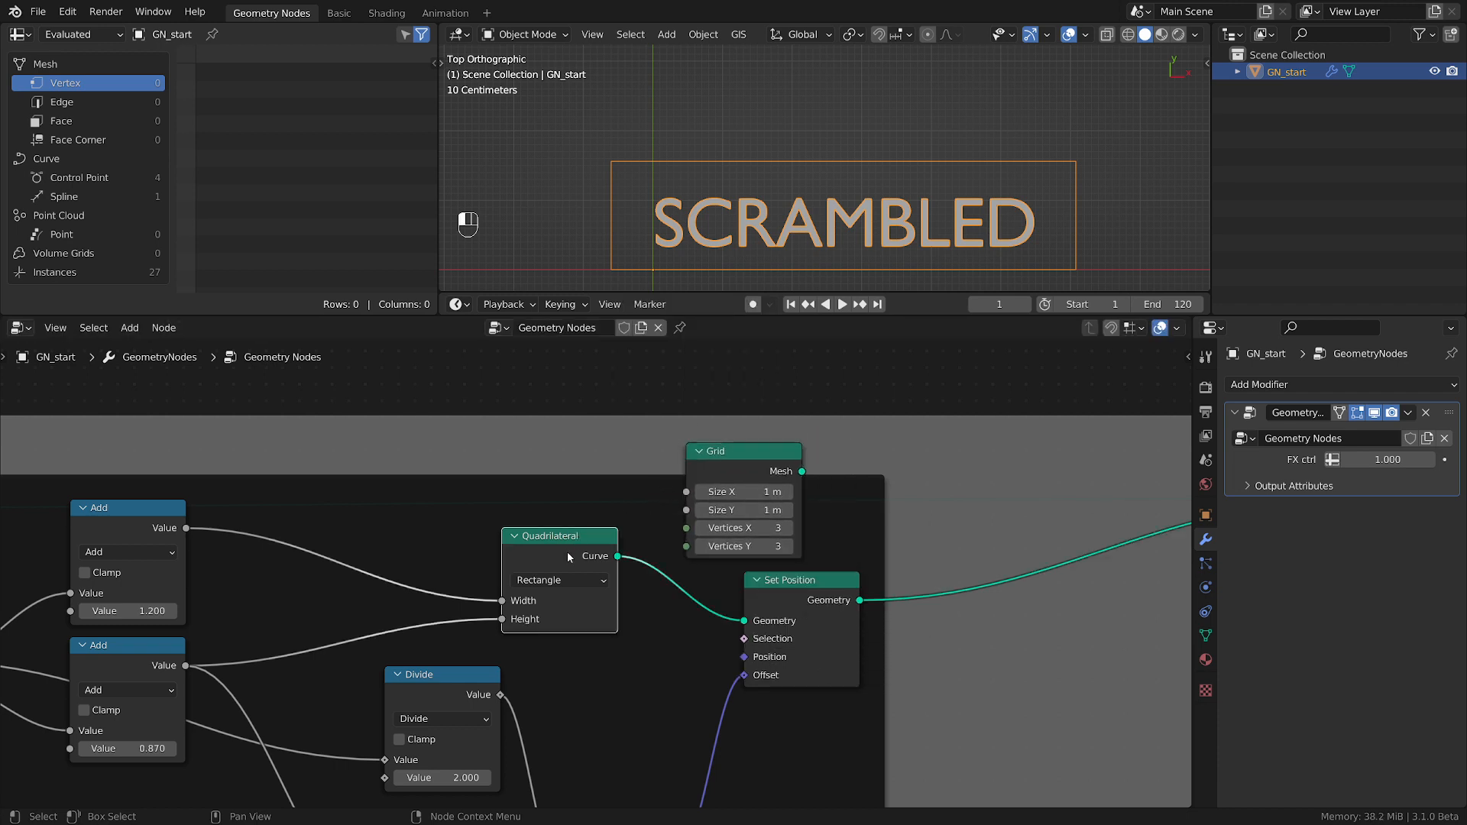
key("x")
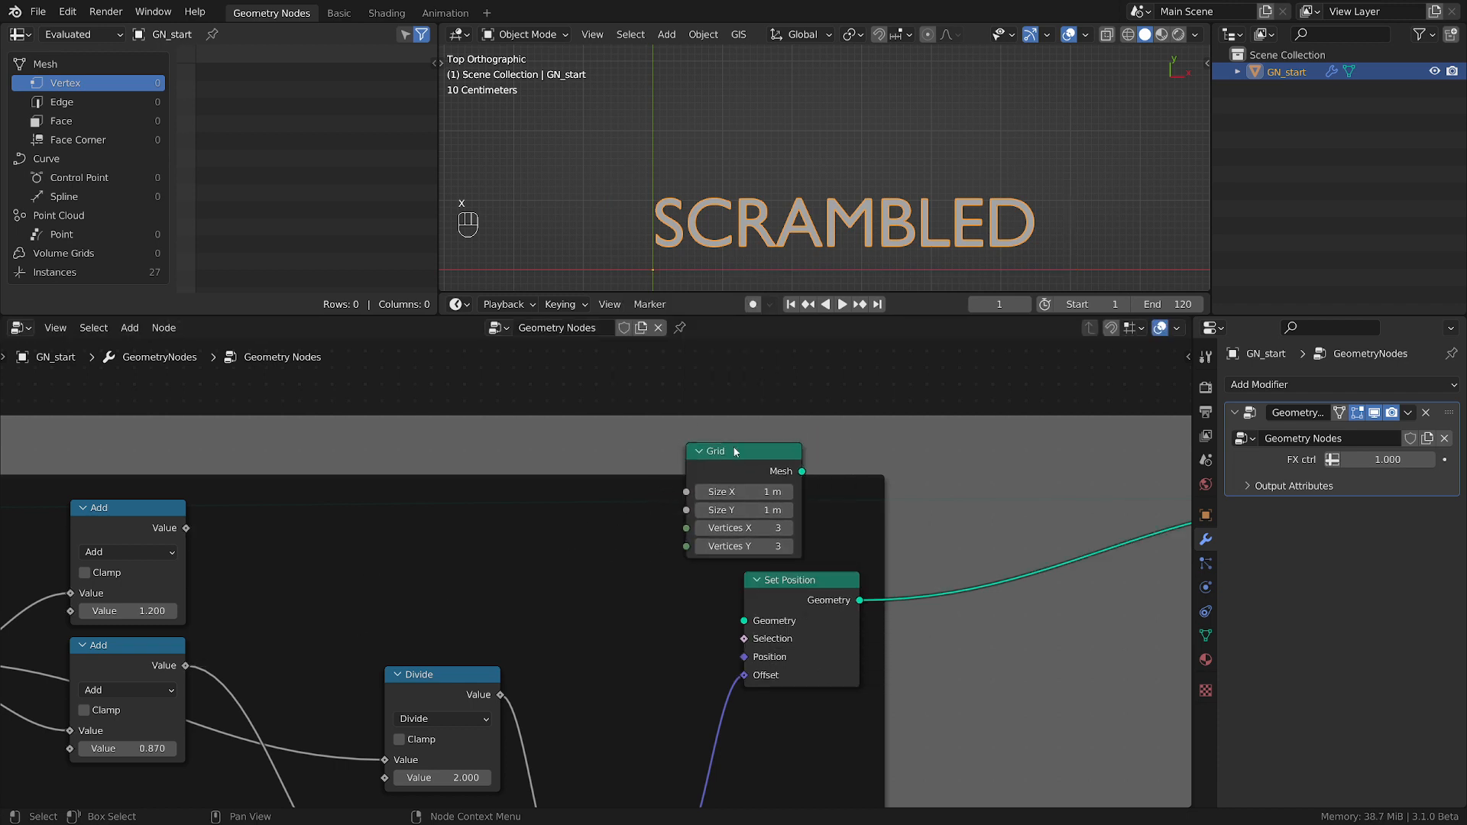
left_click_drag(732, 449, 744, 621)
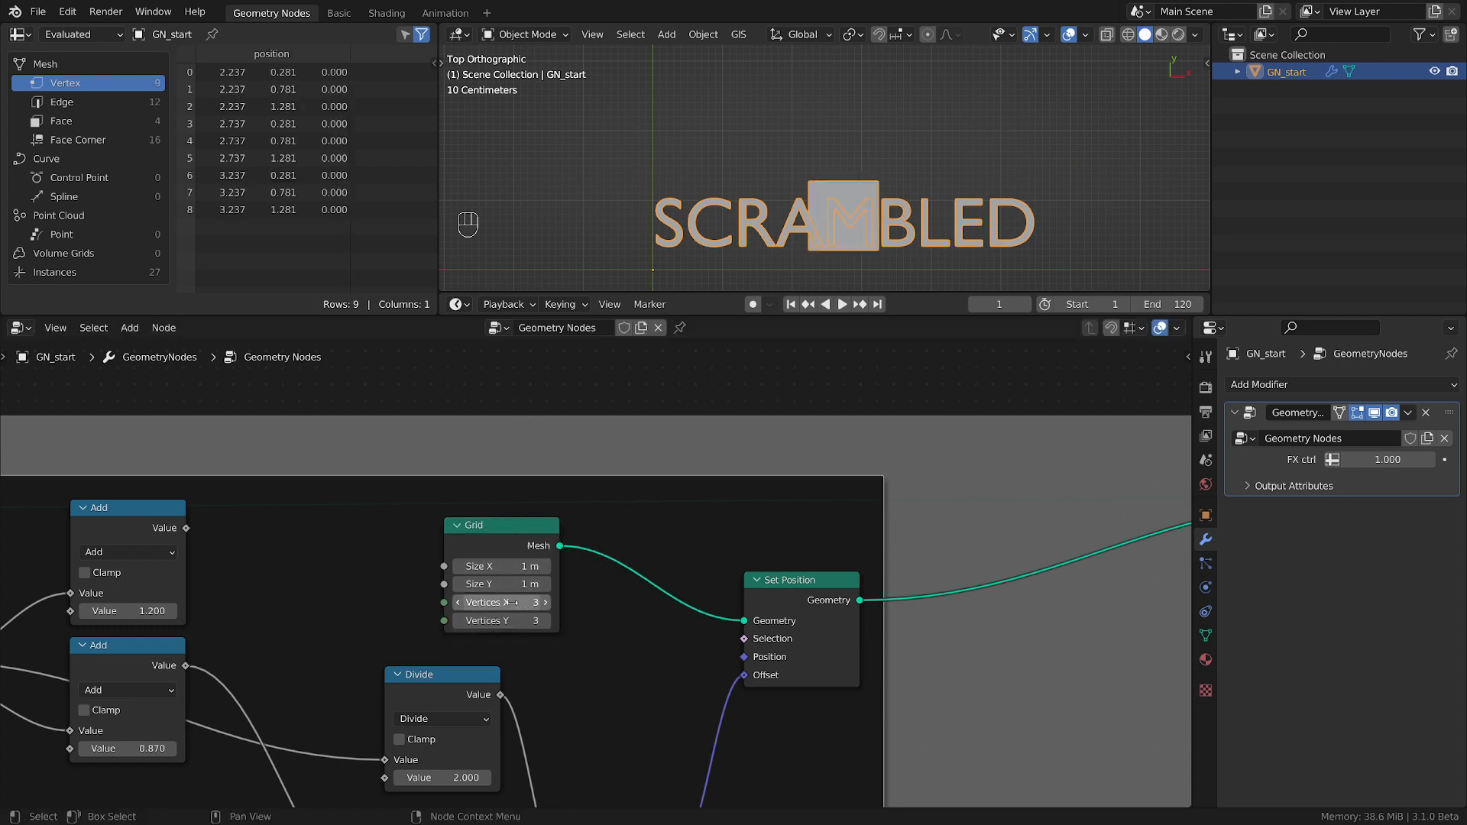
Set the Grid's Vertices X and Y to 2 and drive its Size X and Size Y from the upper and lower Add nodes.
left_click_drag(513, 603, 513, 620)
key("Return")
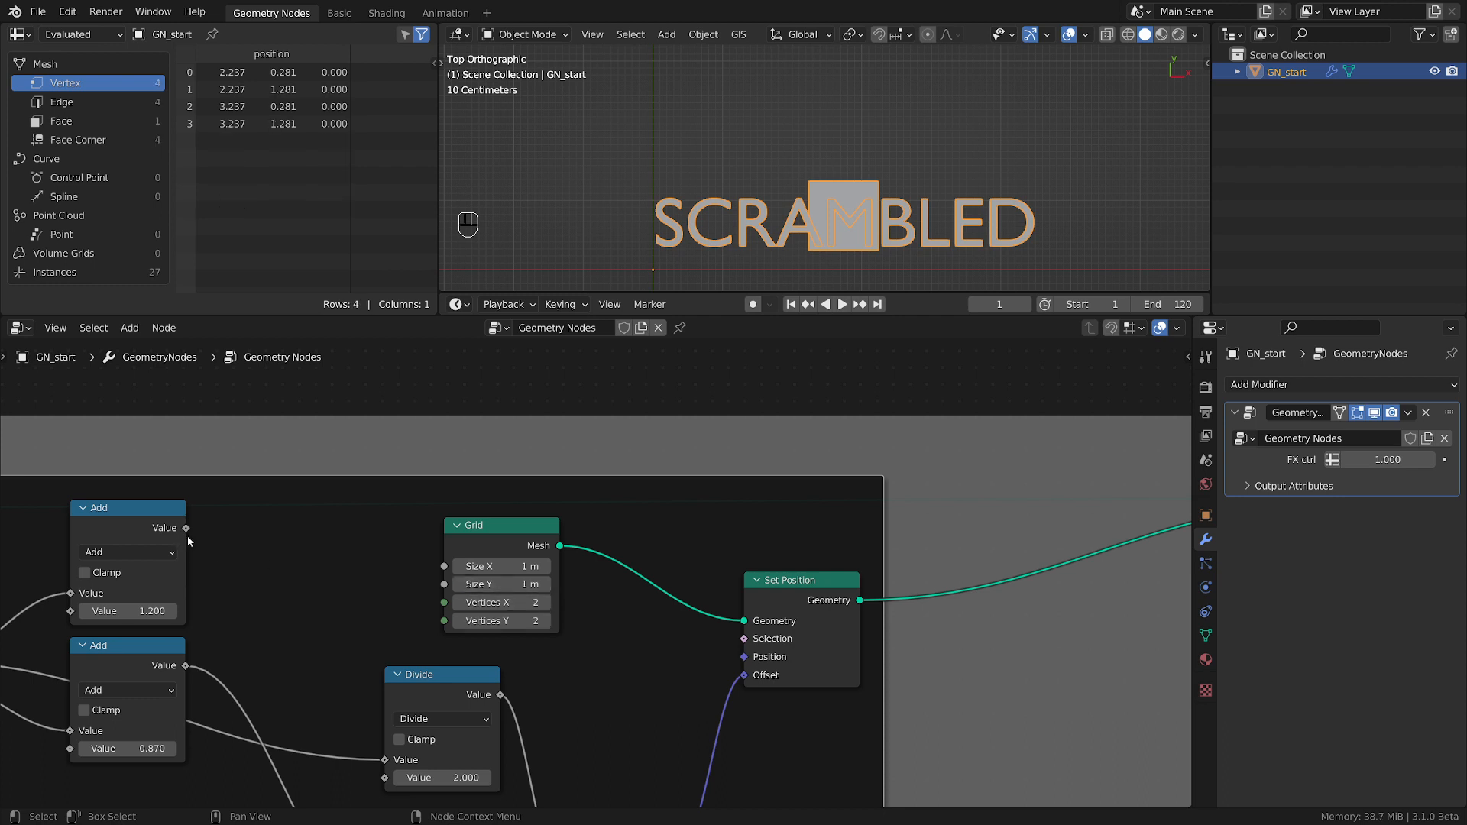
left_click_drag(185, 528, 446, 567)
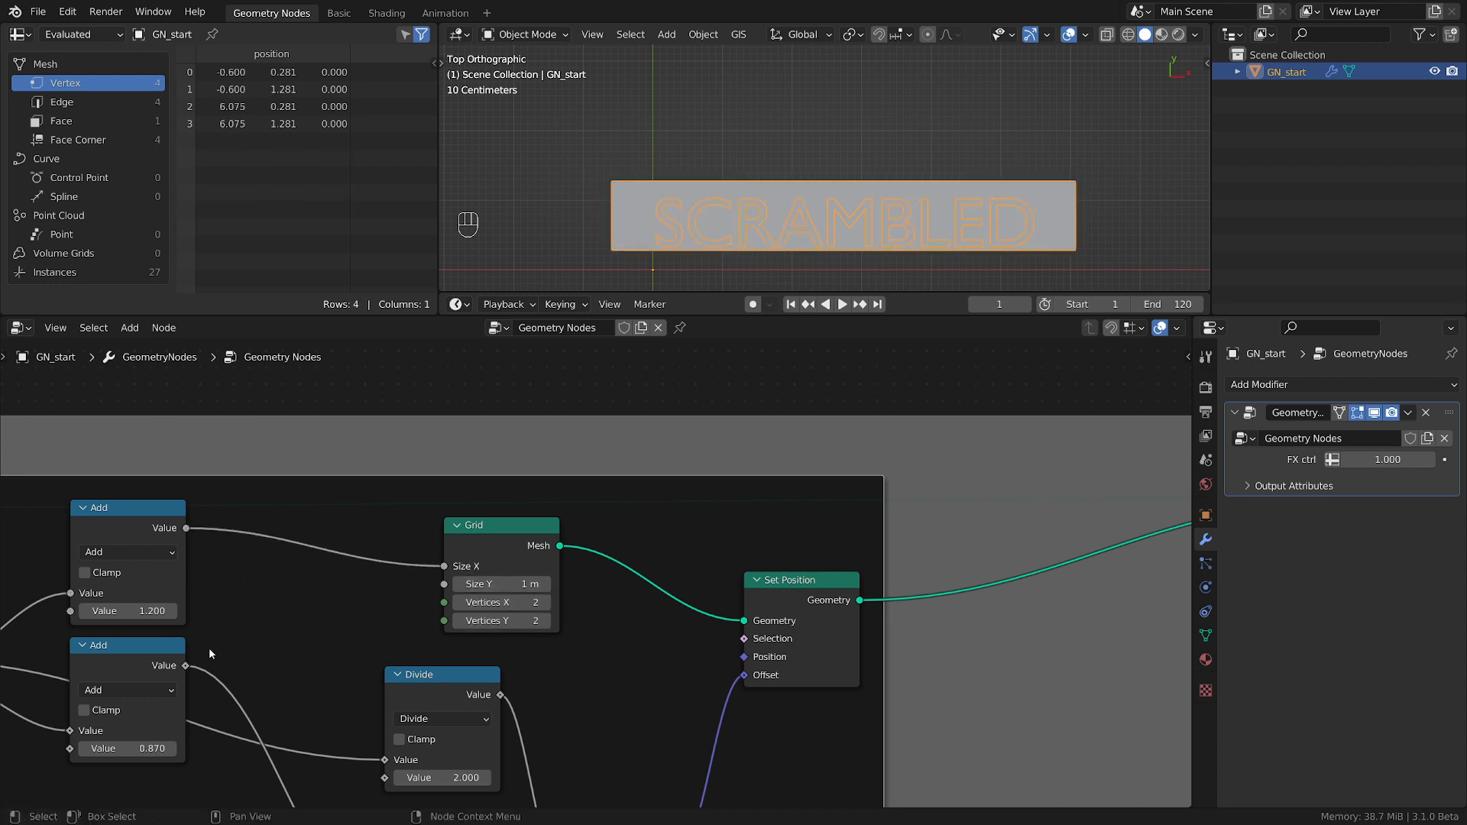
left_click_drag(185, 666, 445, 584)
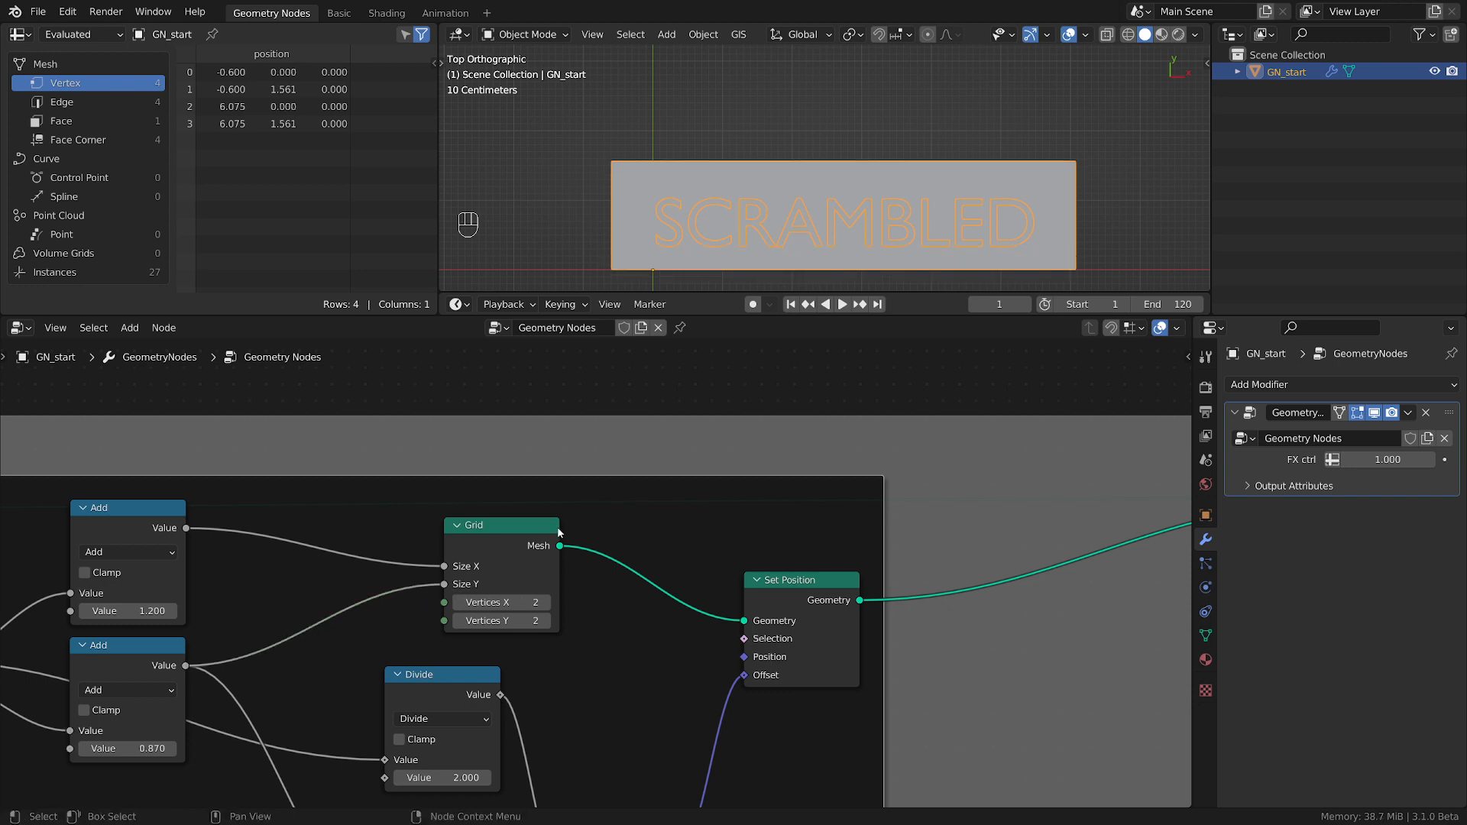
left_click_drag(510, 526, 383, 531)
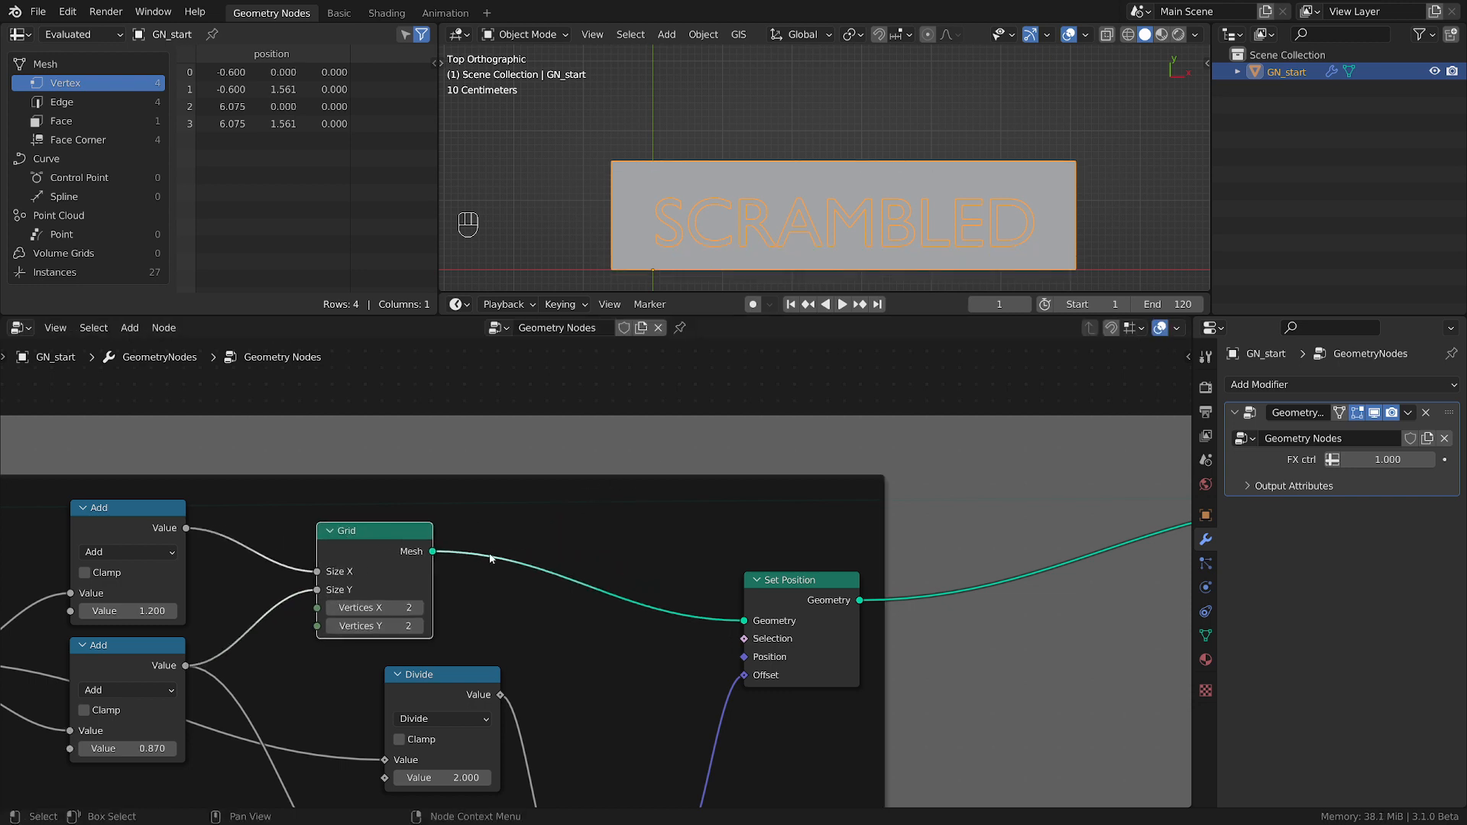
Insert a Delete Geometry node on the link between the Grid and Set Position nodes.
scroll(741, 190, "up", 2)
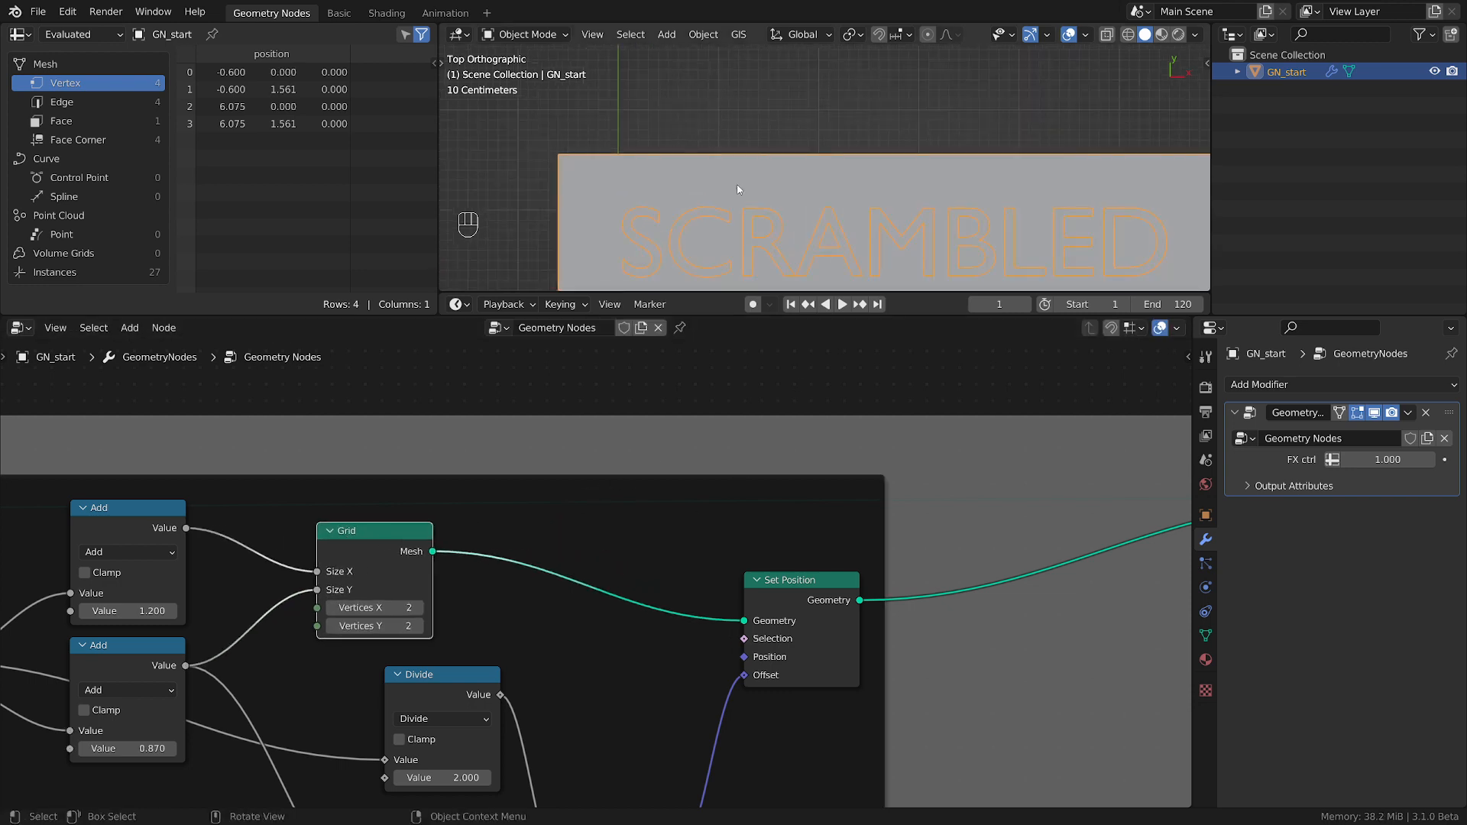
scroll(740, 191, "down", 2)
scroll(549, 631, "up", 1)
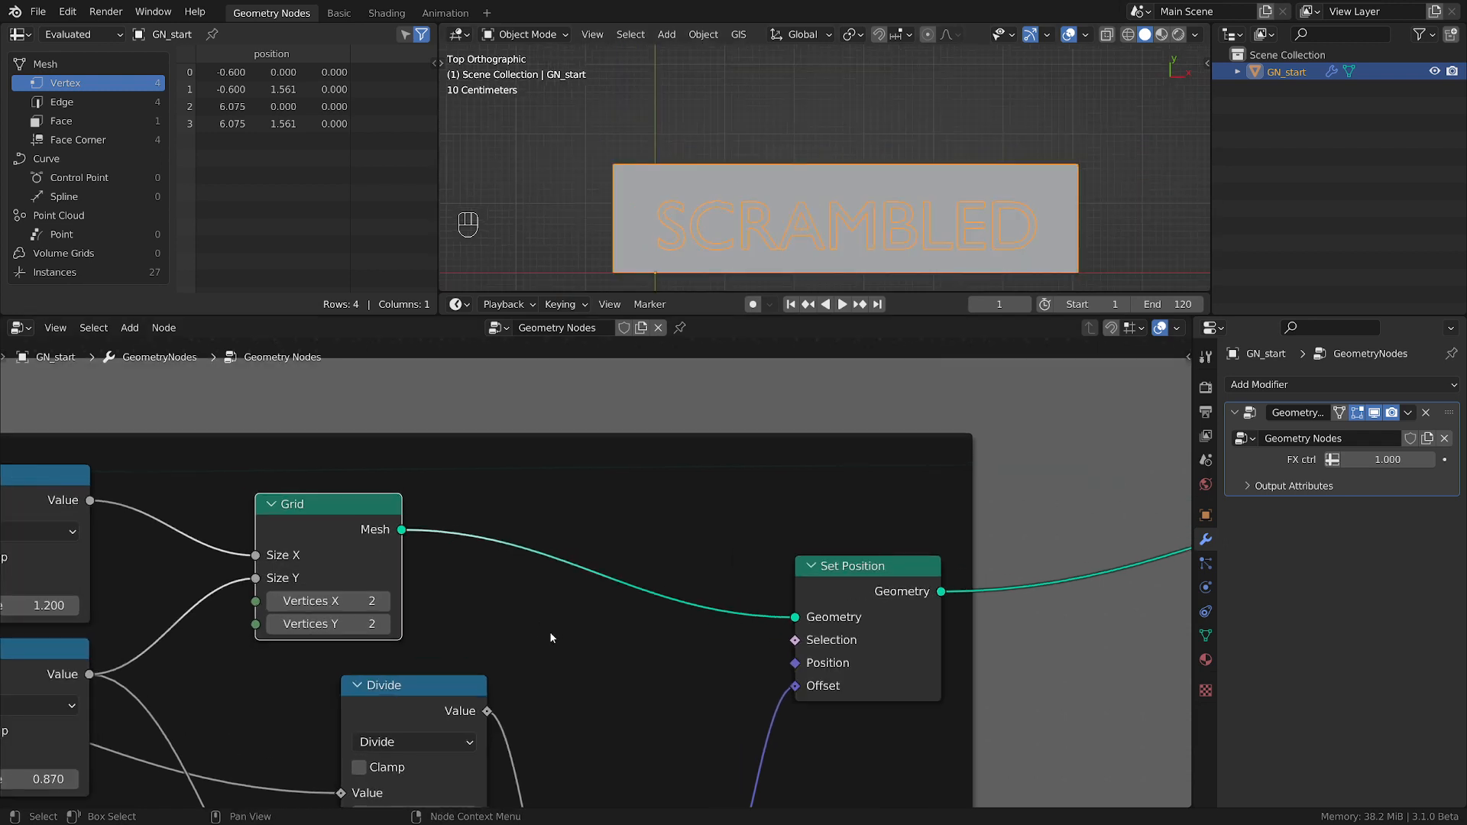
key("shift+a")
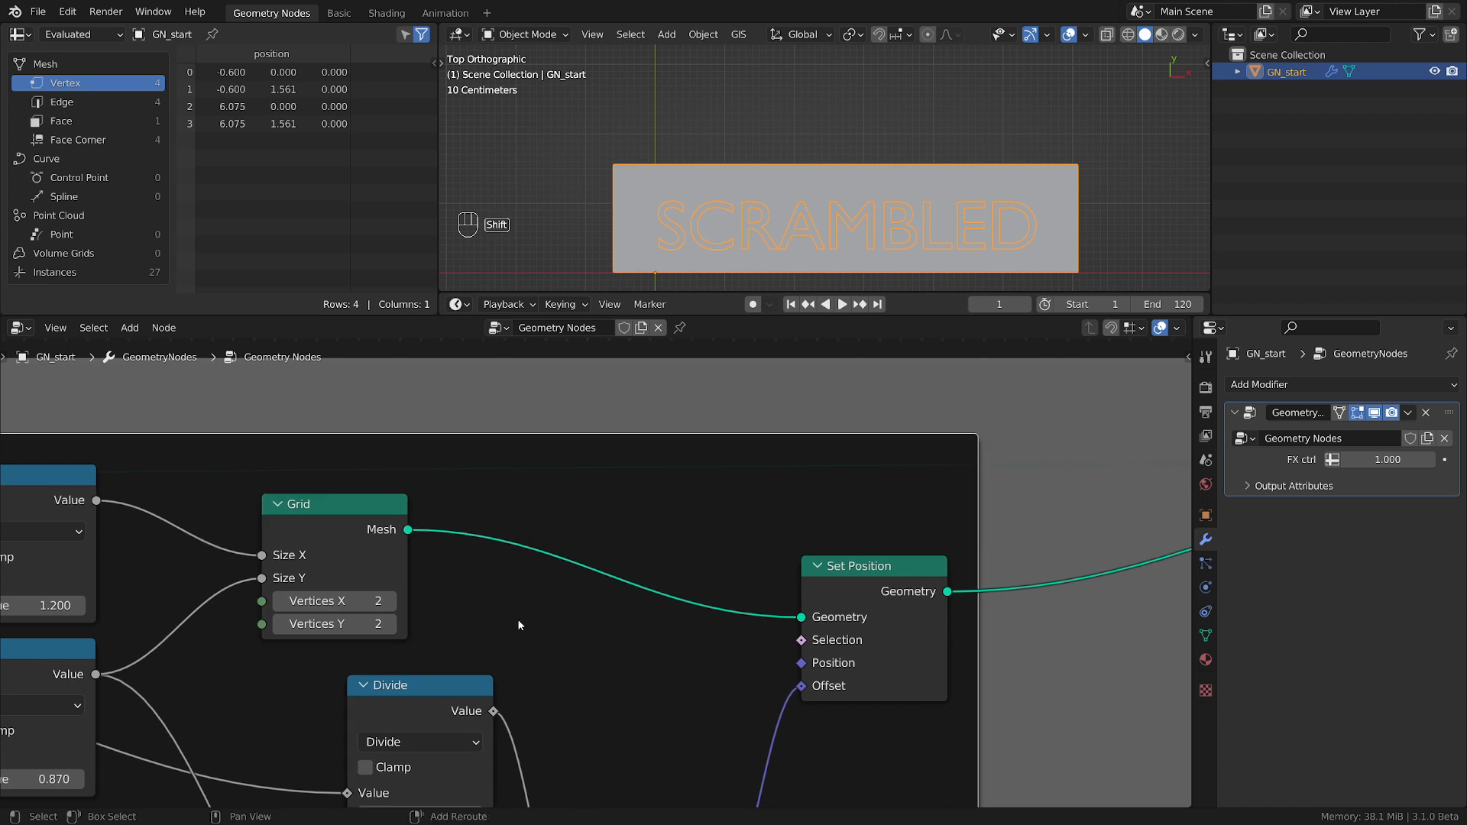
mouse_move(458, 534)
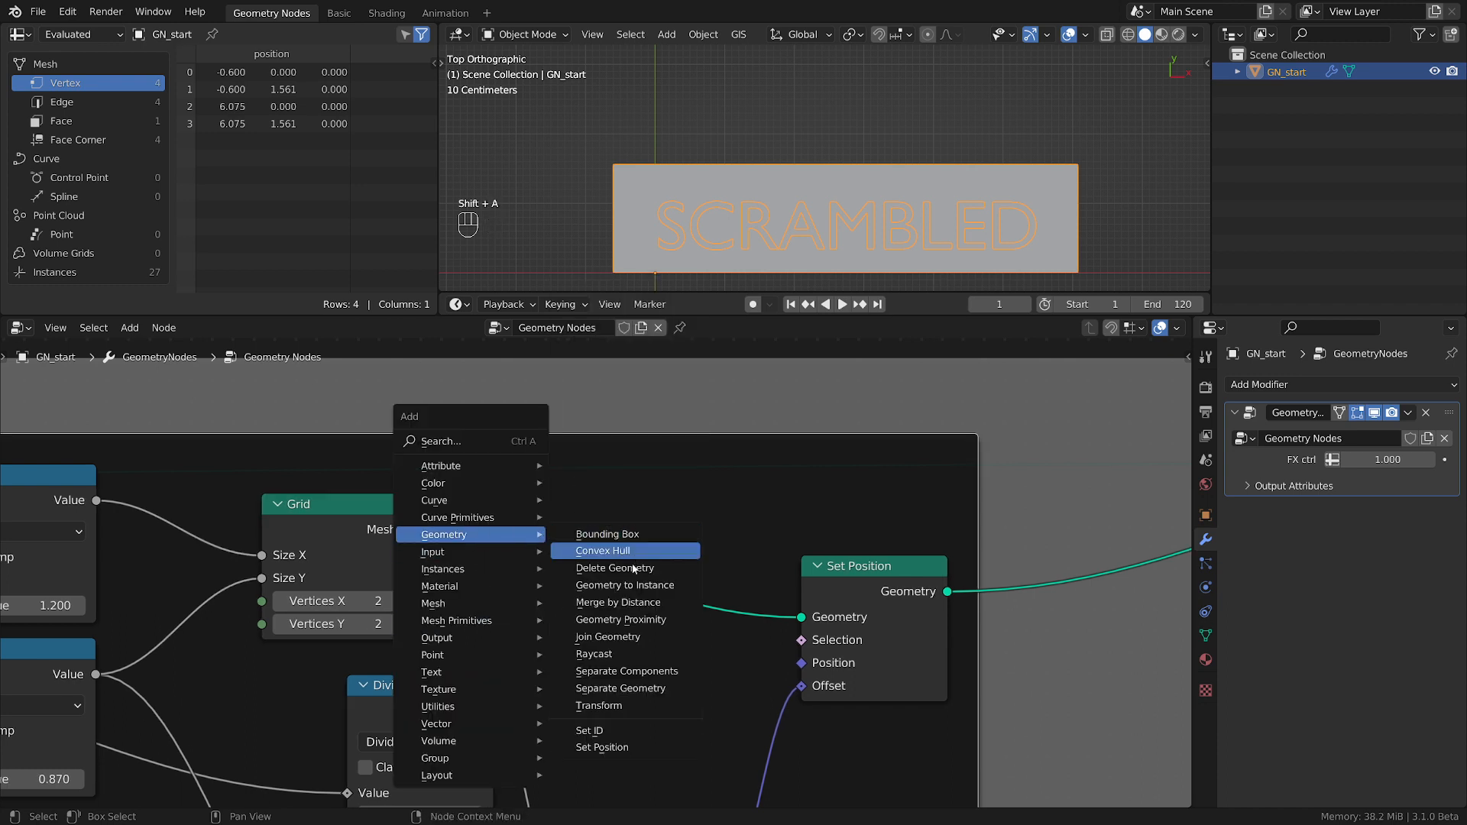
left_click(600, 562)
left_click(544, 504)
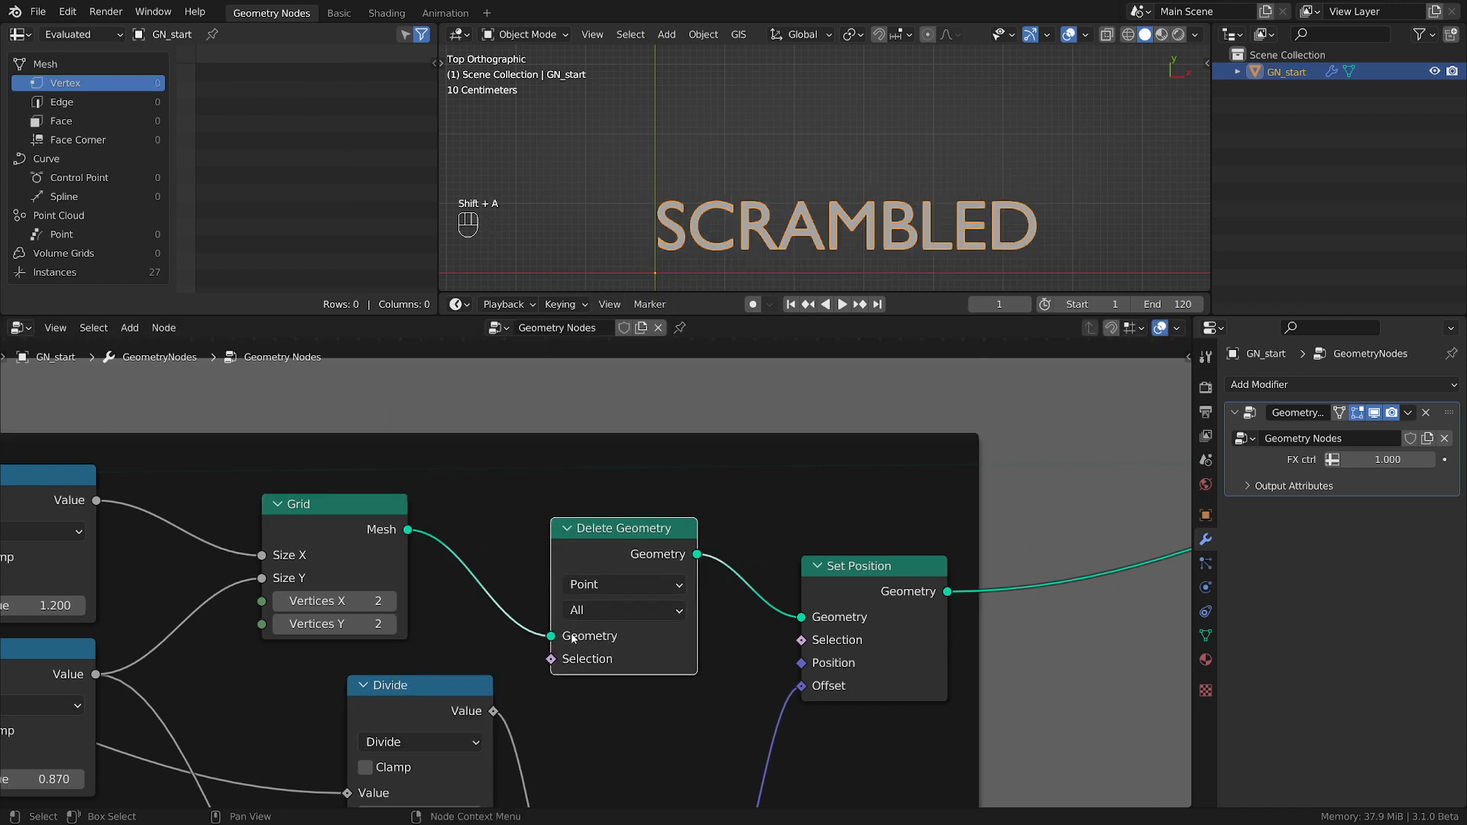
Set the Delete Geometry node's domain to Face and its mode to Only Faces.
left_click(603, 586)
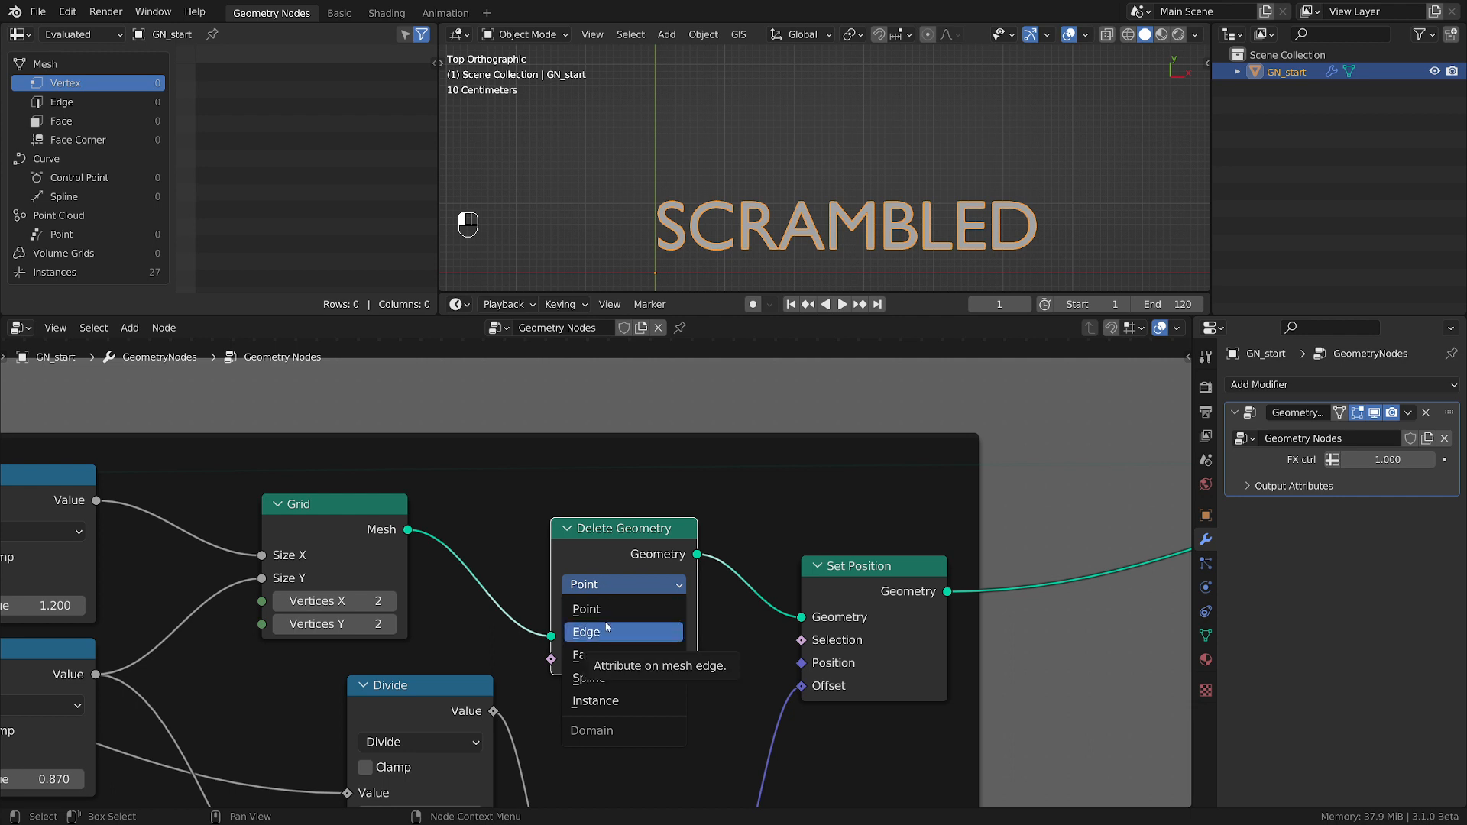
left_click(592, 660)
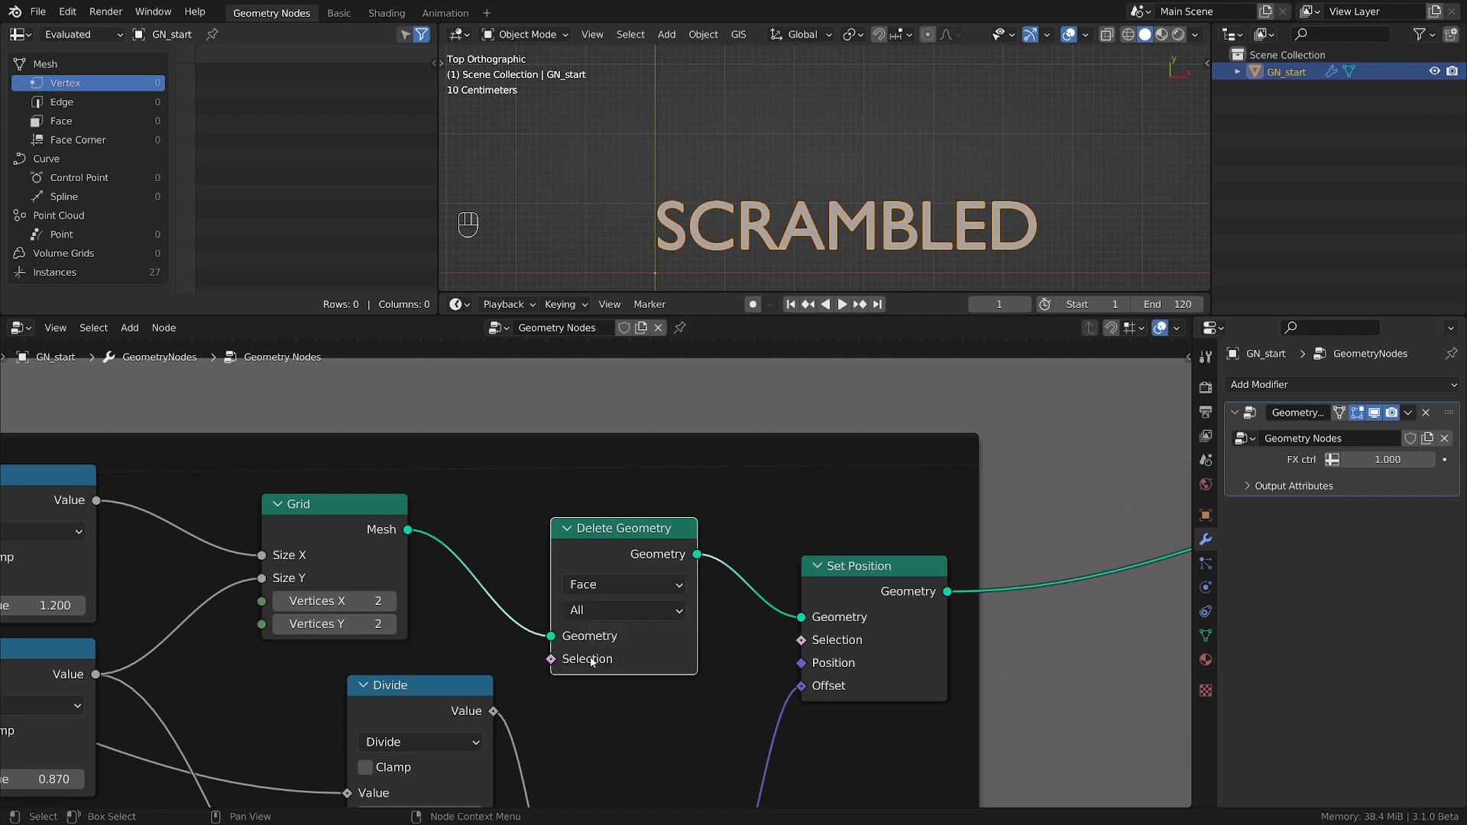
left_click(618, 612)
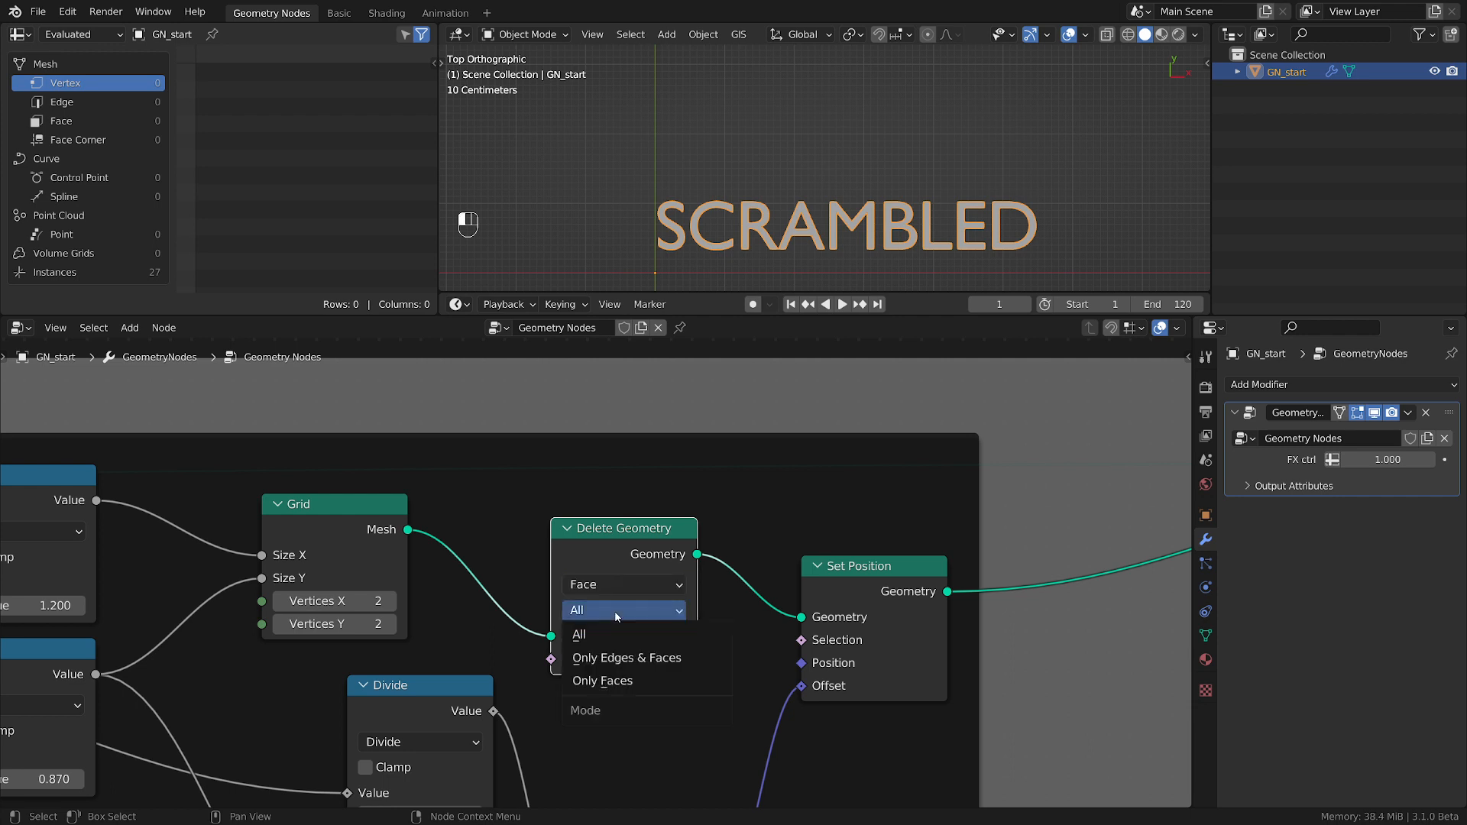
left_click(598, 681)
scroll(861, 143, "down", 2)
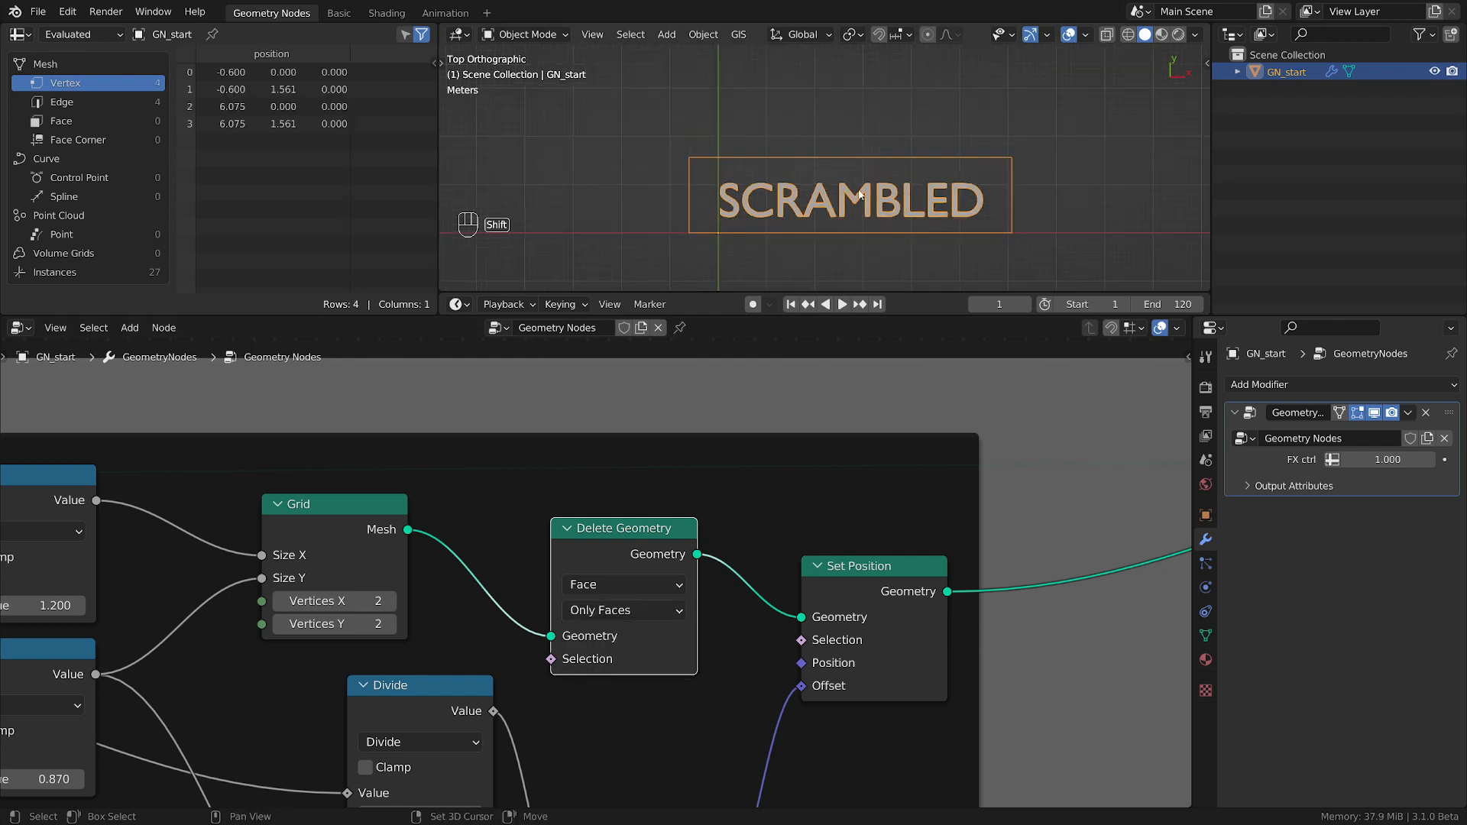
middle_click_drag(844, 200, 799, 203, "shift")
scroll(799, 202, "up", 2)
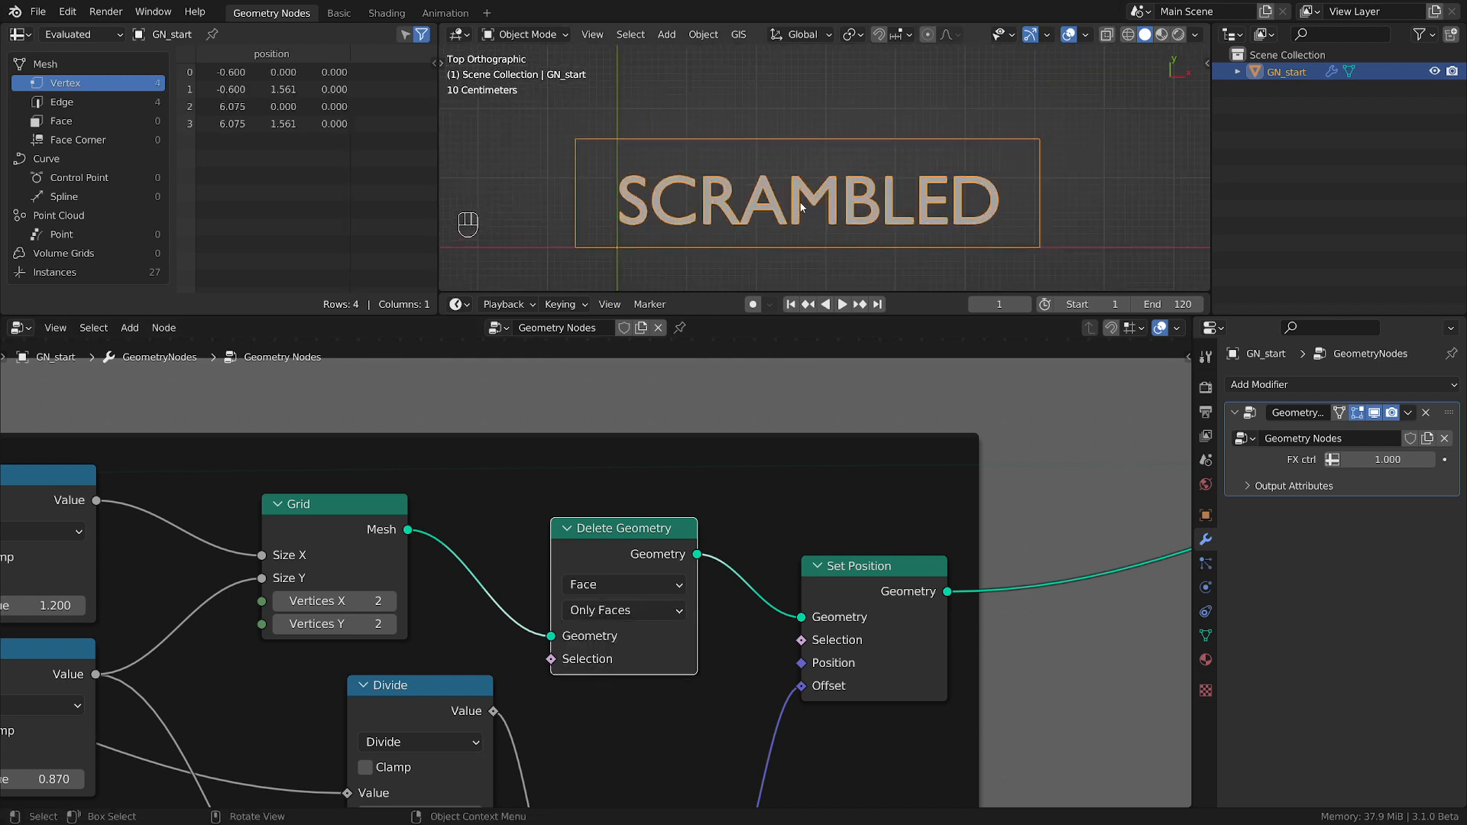
Move the Delete Geometry and Set Position nodes closer to the Grid, leaving space before Join Geometry.
left_click_drag(615, 543, 568, 527)
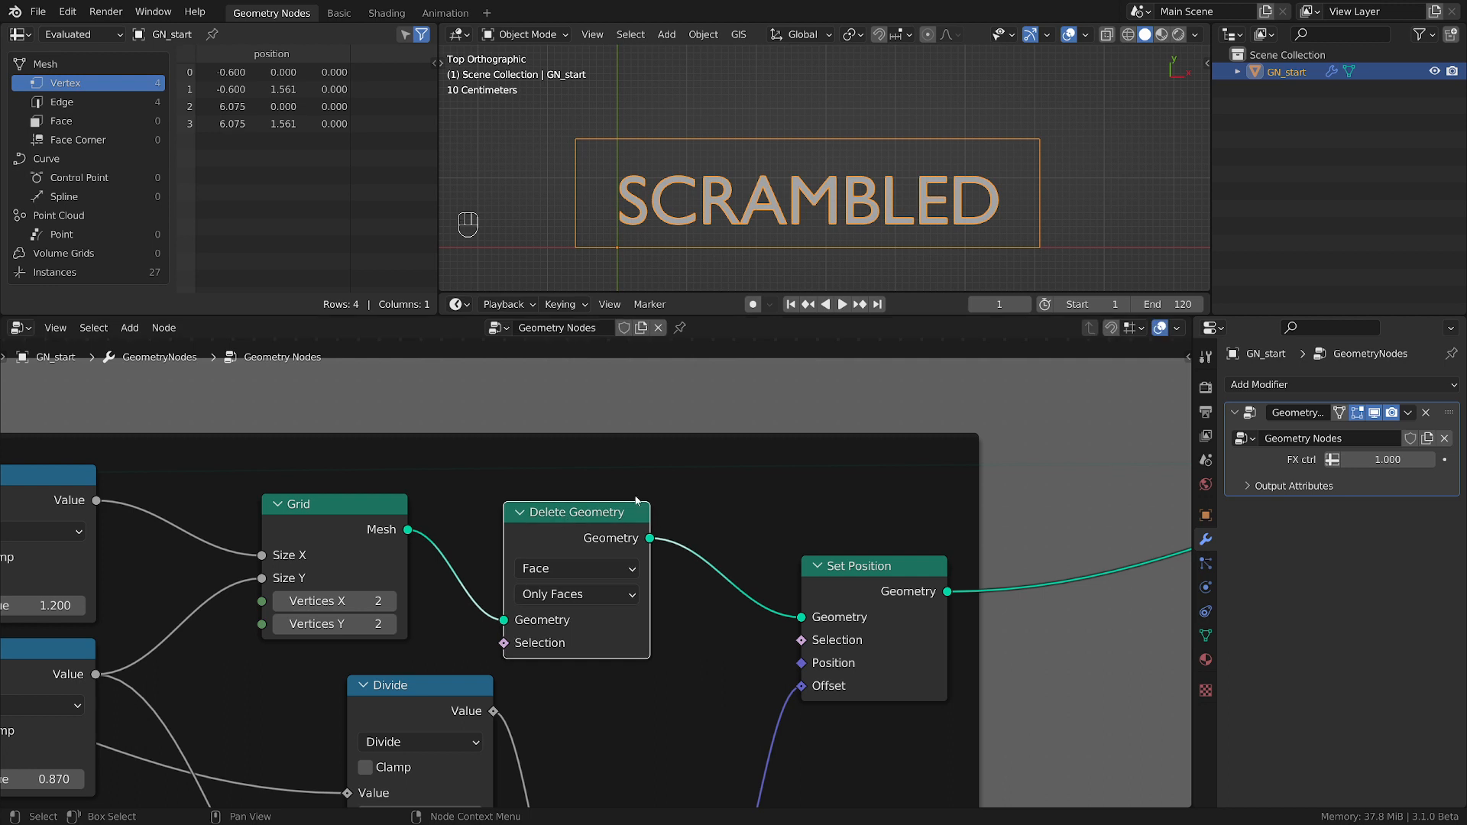
left_click_drag(909, 583, 883, 581)
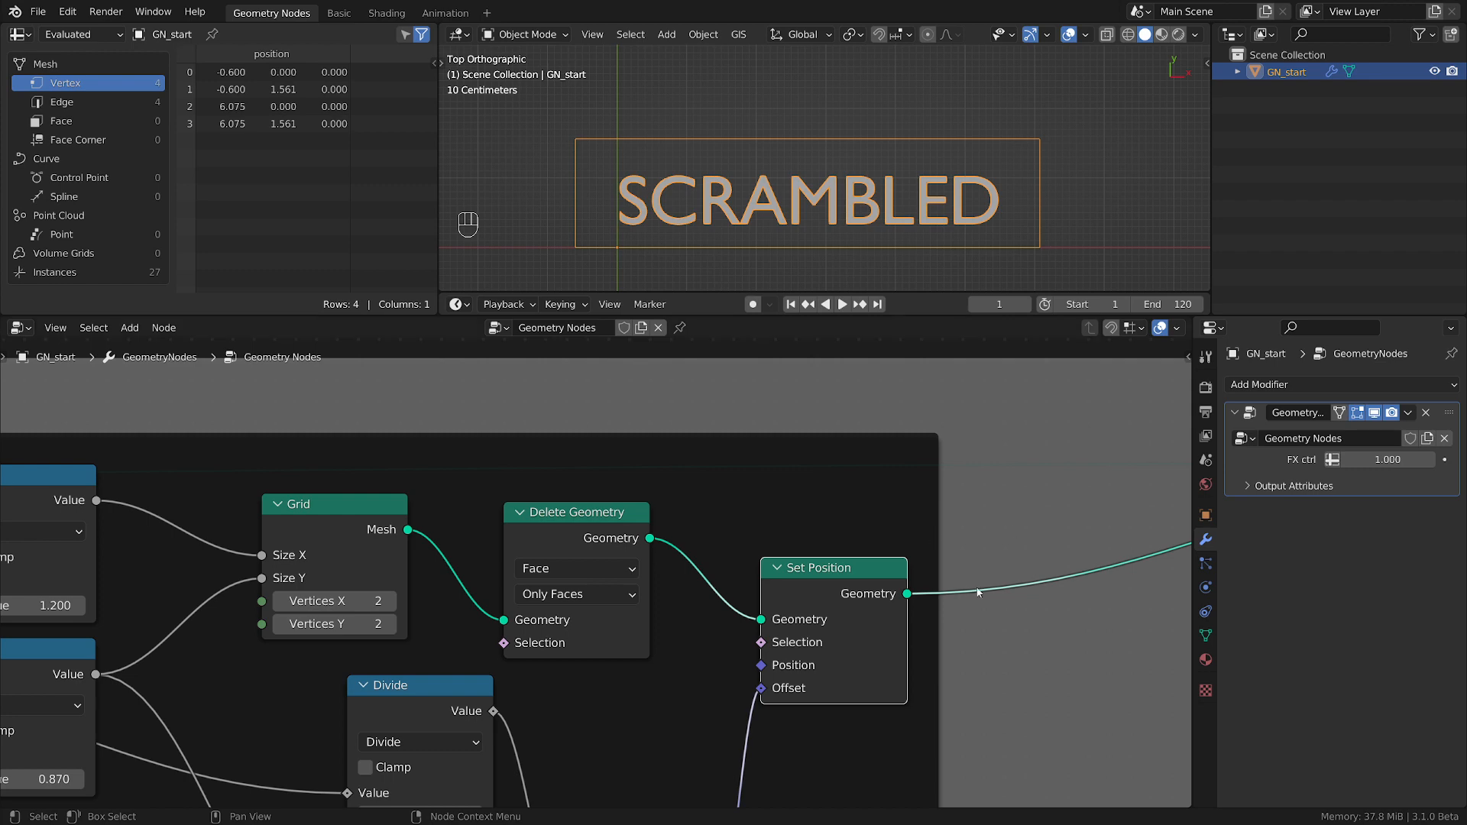
middle_click_drag(585, 601, 565, 603)
scroll(745, 550, "down", 4)
middle_click_drag(926, 555, 529, 546)
scroll(668, 564, "up", 3)
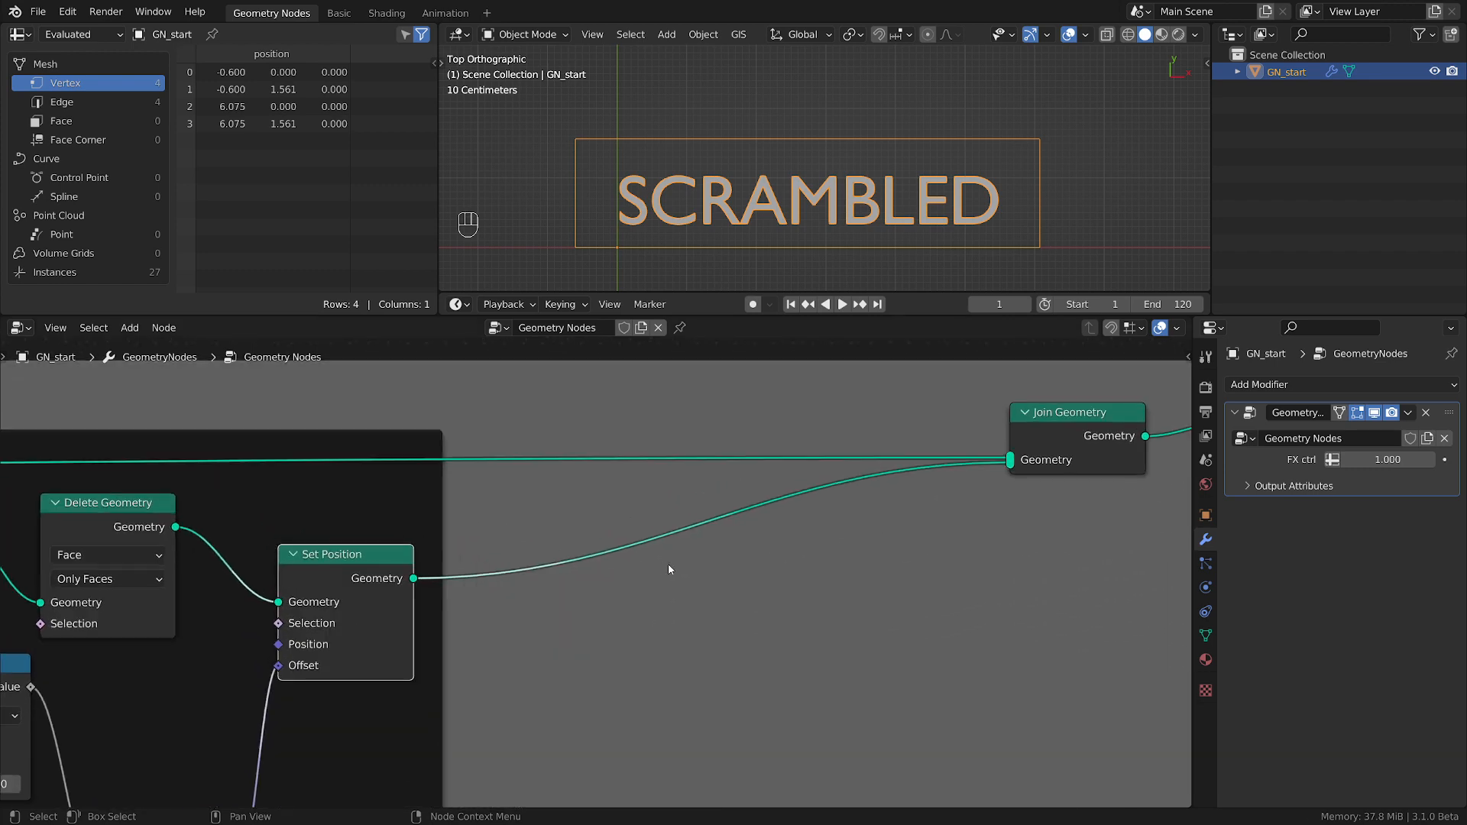
scroll(669, 569, "down", 1)
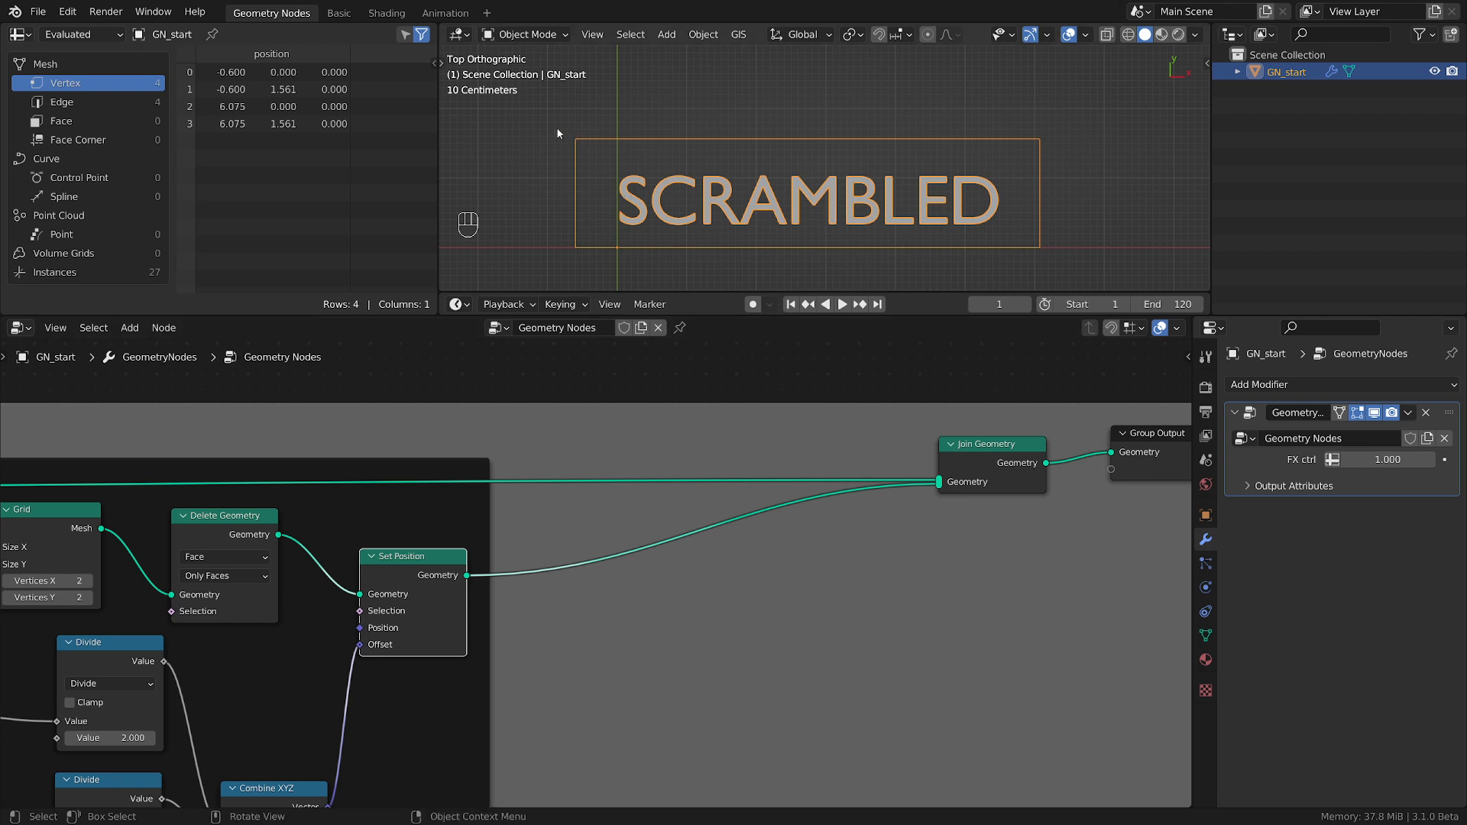
mouse_move(562, 111)
left_mouse_down()
mouse_move(610, 153)
mouse_move(1077, 137)
mouse_move(755, 107)
mouse_move(546, 121)
left_mouse_up()
mouse_move(544, 122)
right_mouse_down()
mouse_move(1065, 118)
mouse_move(934, 129)
right_mouse_up()
Insert a Separate Geometry node between Set Position and Join Geometry, passing its Selection output to Join Geometry.
scroll(682, 635, "up", 1)
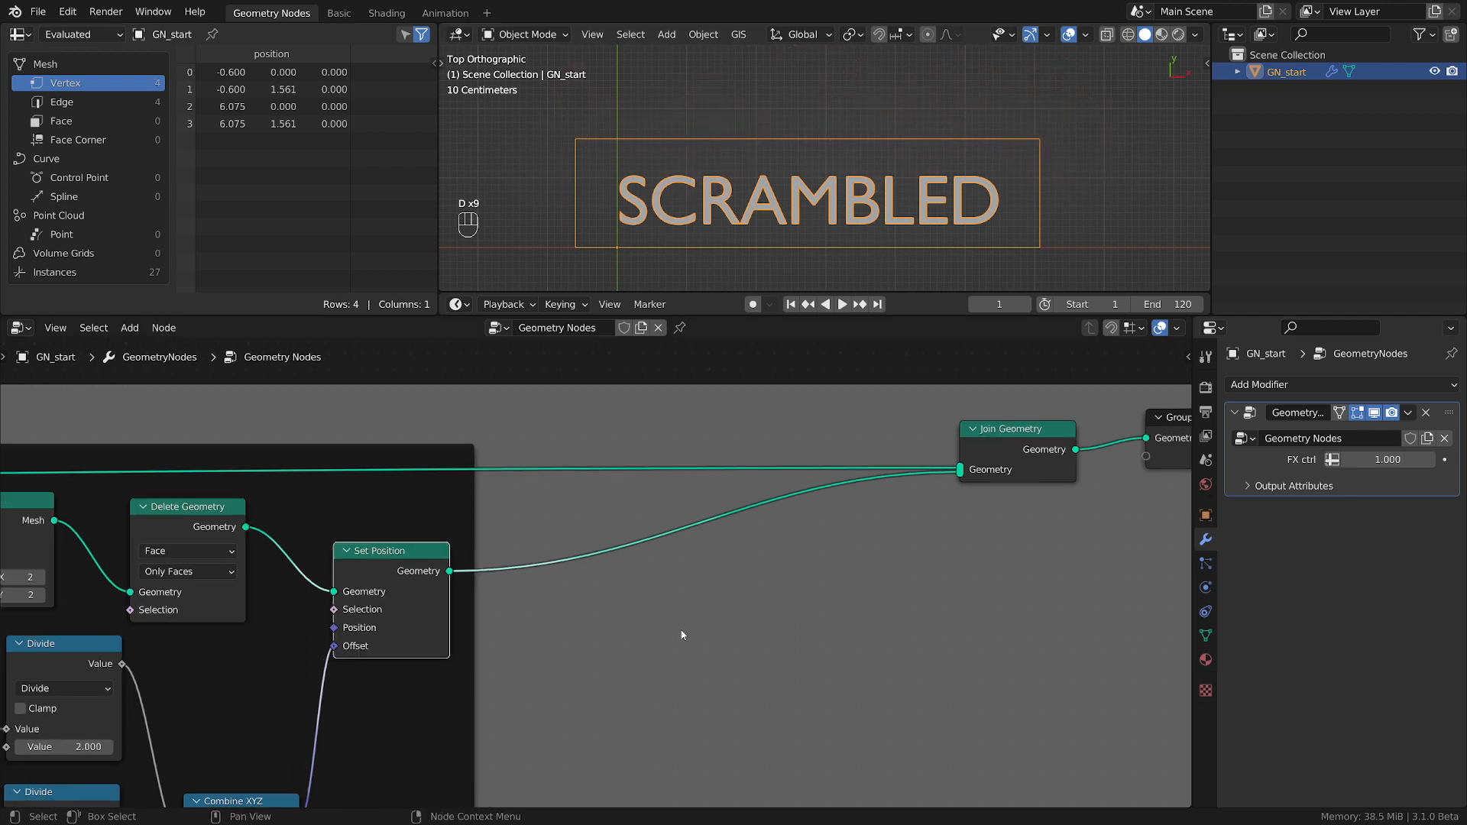
key("shift+a")
mouse_move(618, 575)
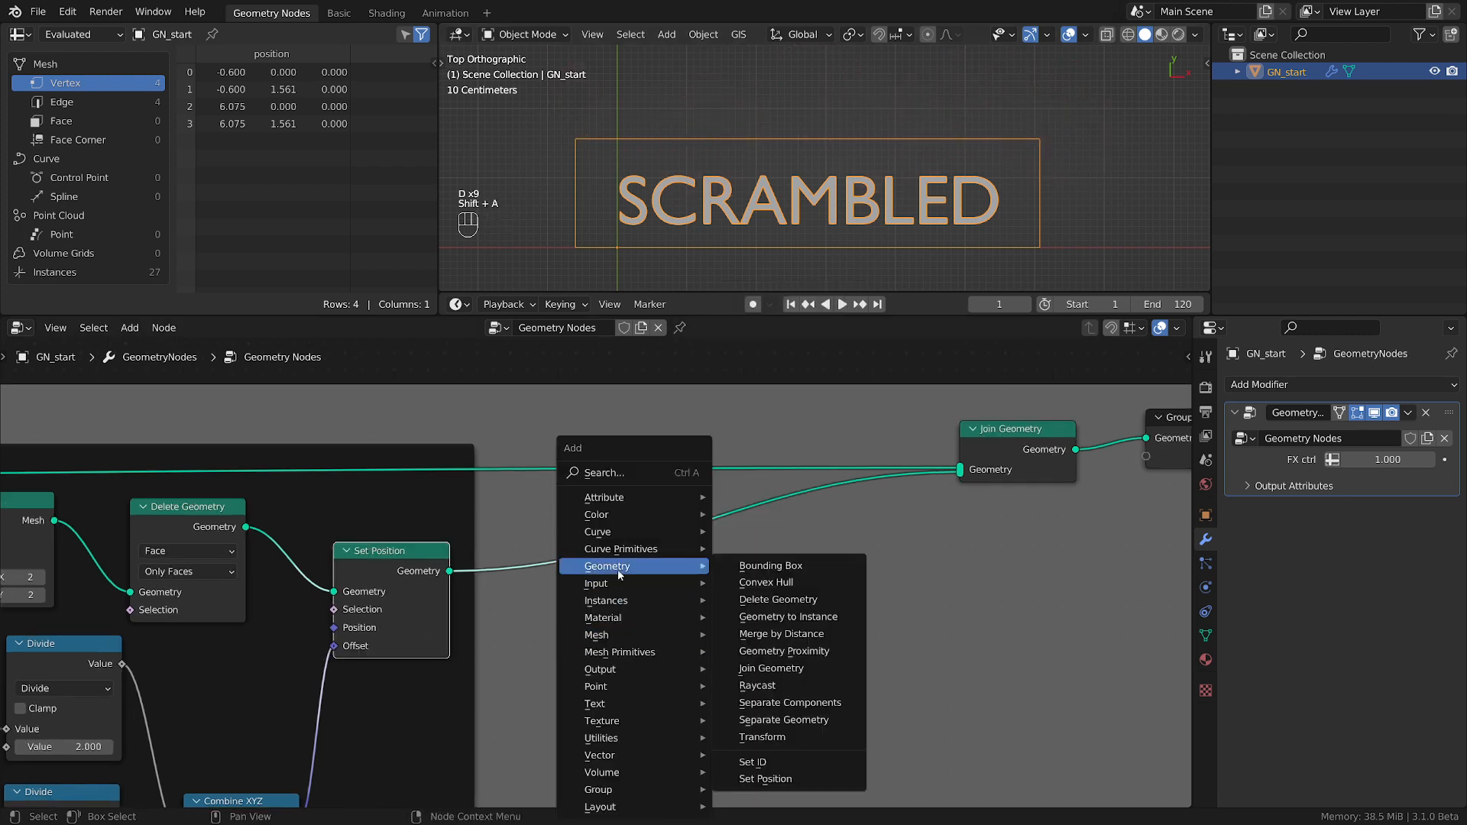
left_click(783, 720)
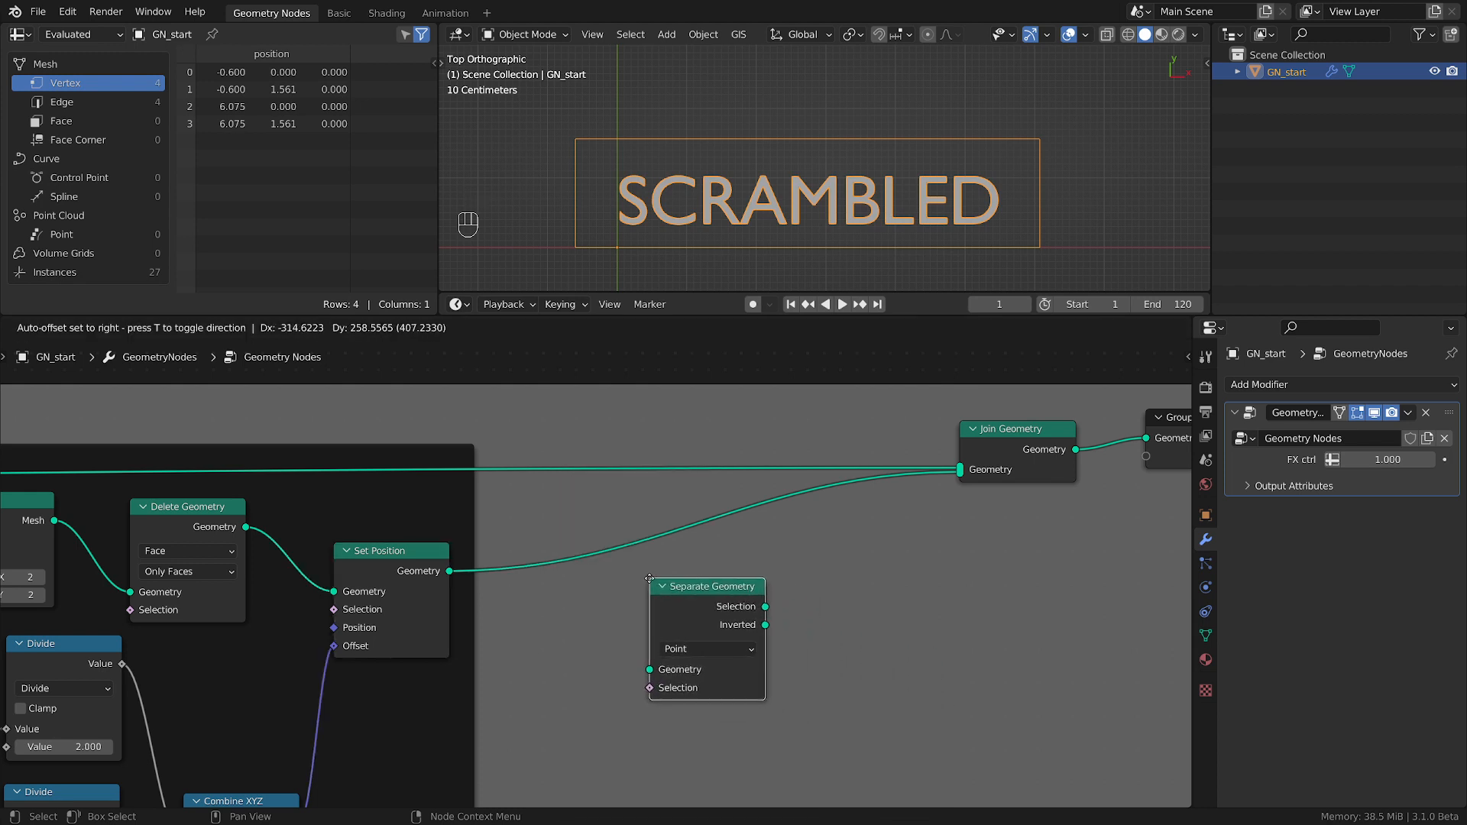
left_click(600, 603)
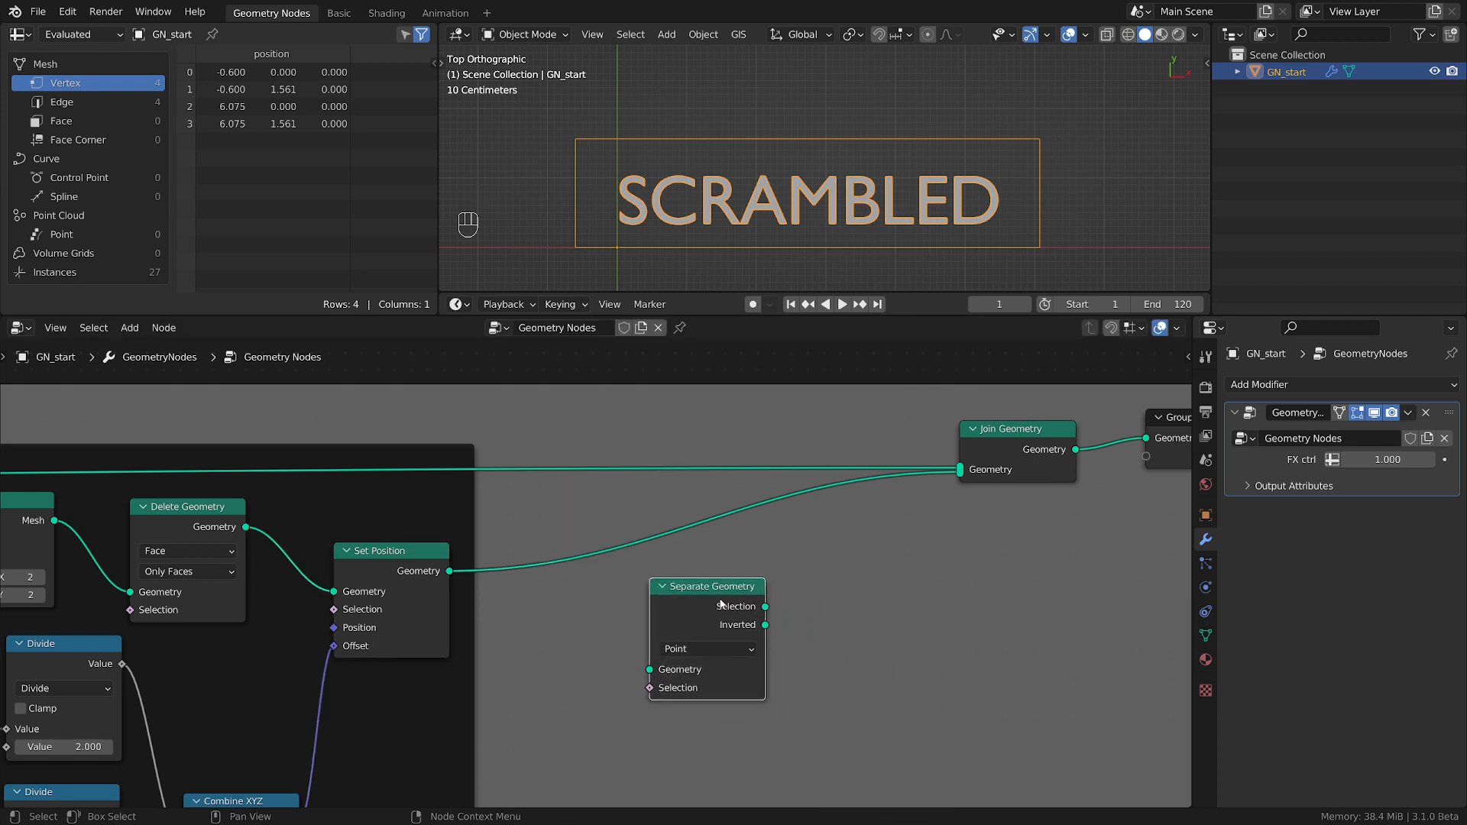
left_click_drag(720, 598, 623, 547)
scroll(655, 670, "up", 2)
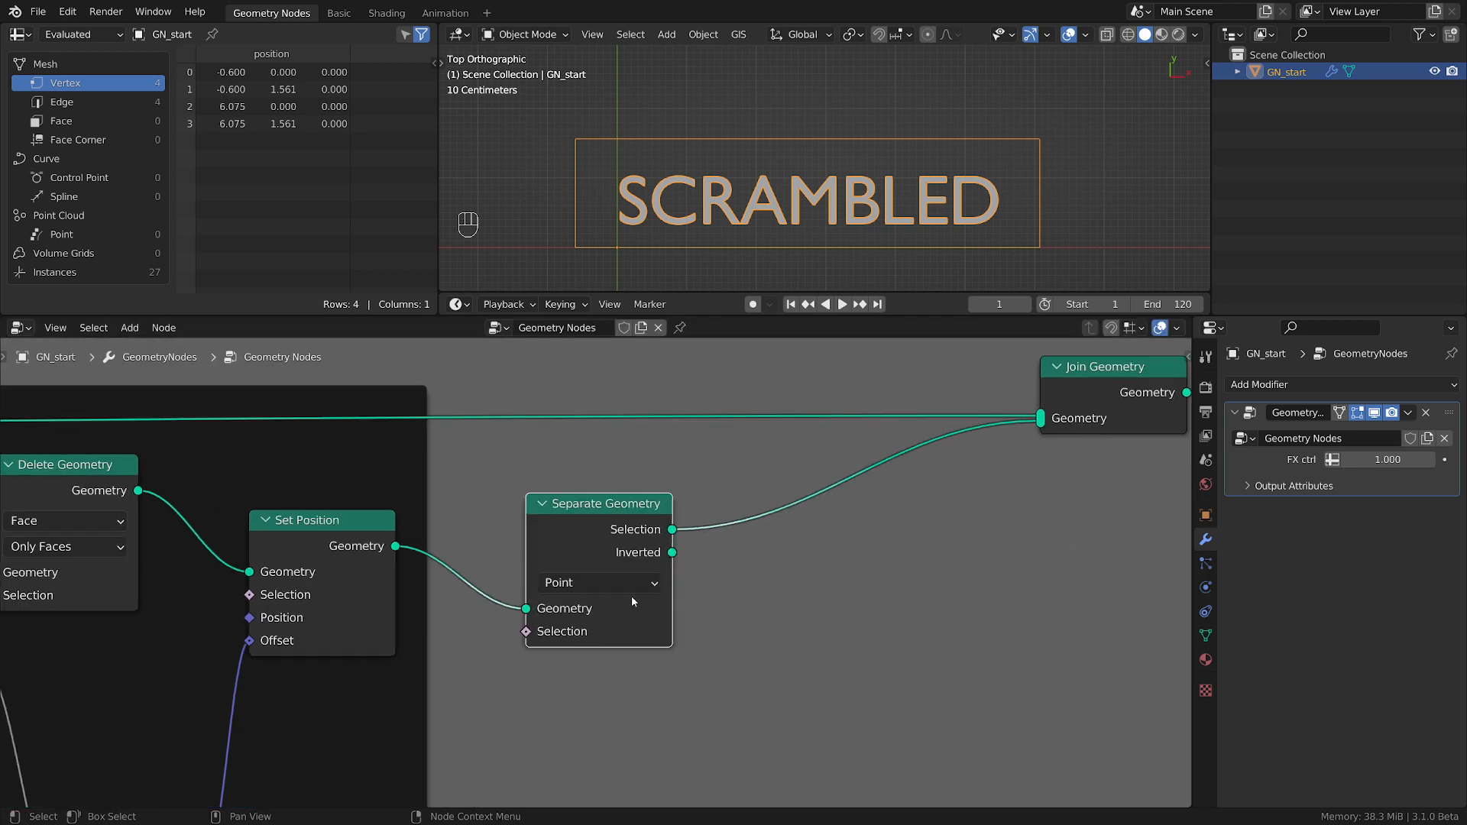
Set the Separate Geometry node's domain to Edge and move it further from the Set Position node.
left_click(626, 580)
left_click(591, 632)
left_click_drag(613, 510, 801, 515)
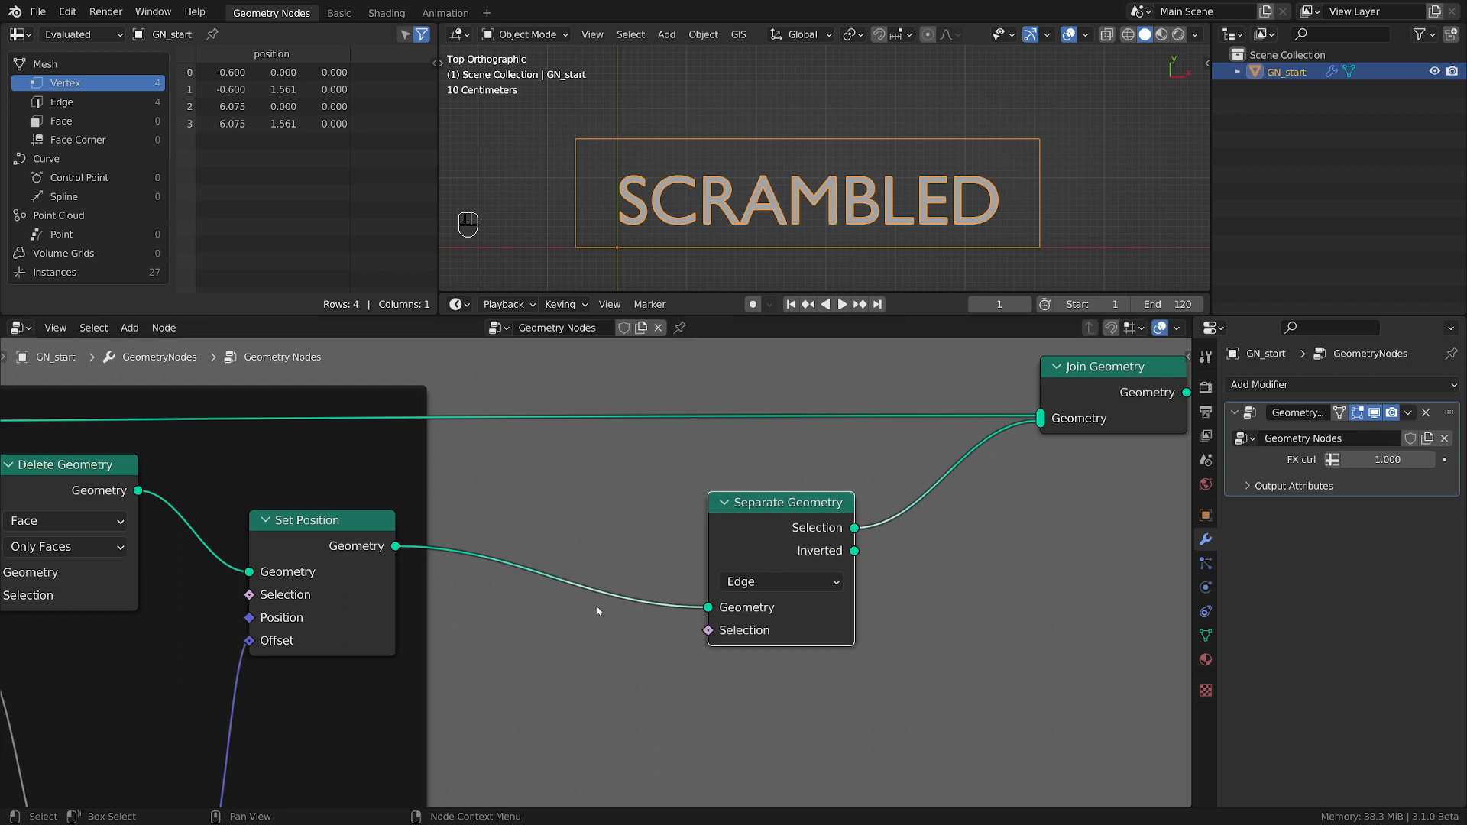
Add an Index input node above the frame, over the Set Position node.
middle_click_drag(596, 606, 715, 644)
key("shift+a")
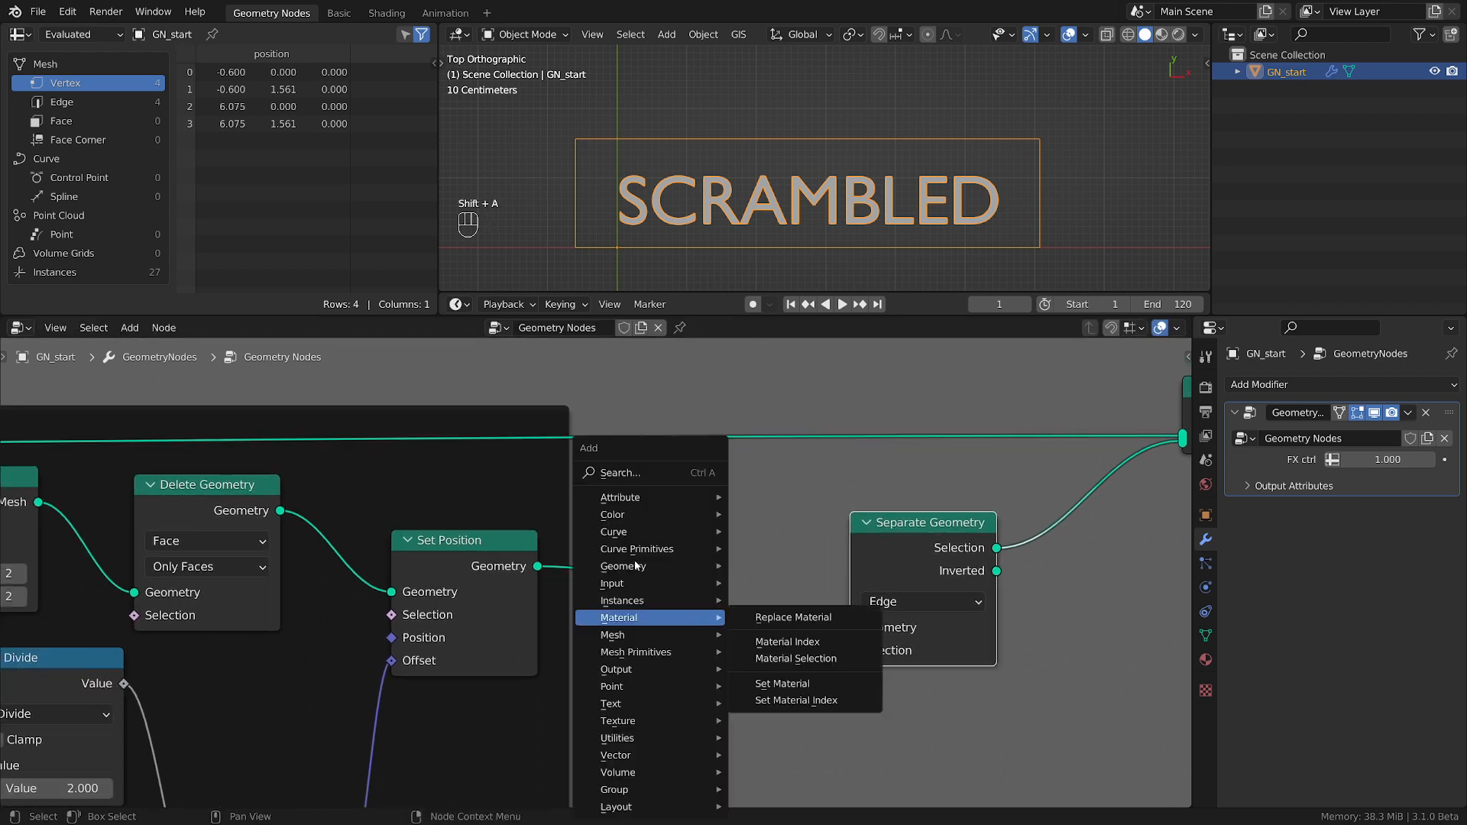
mouse_move(616, 587)
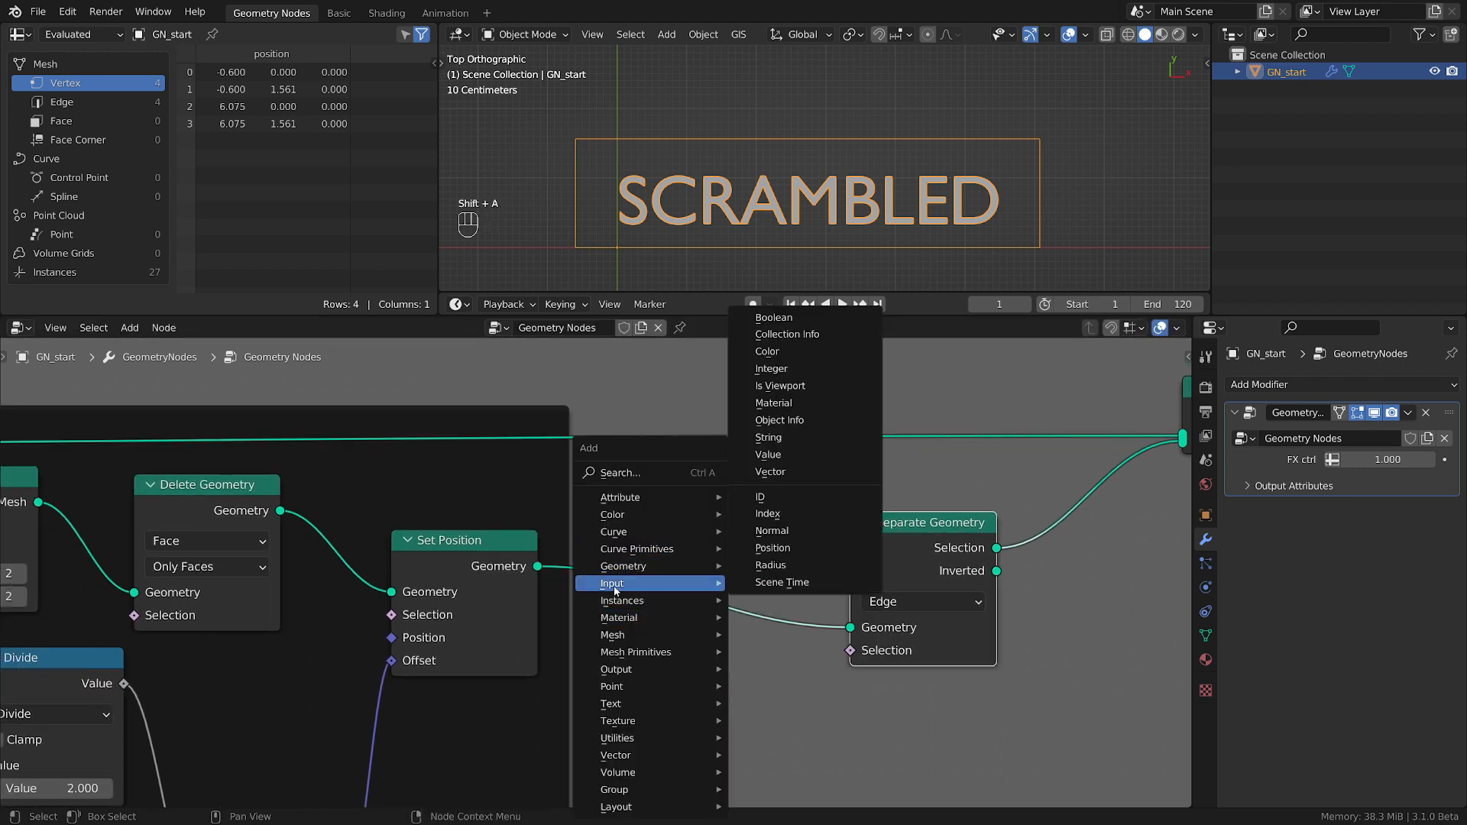
left_click(756, 514)
left_click(375, 466)
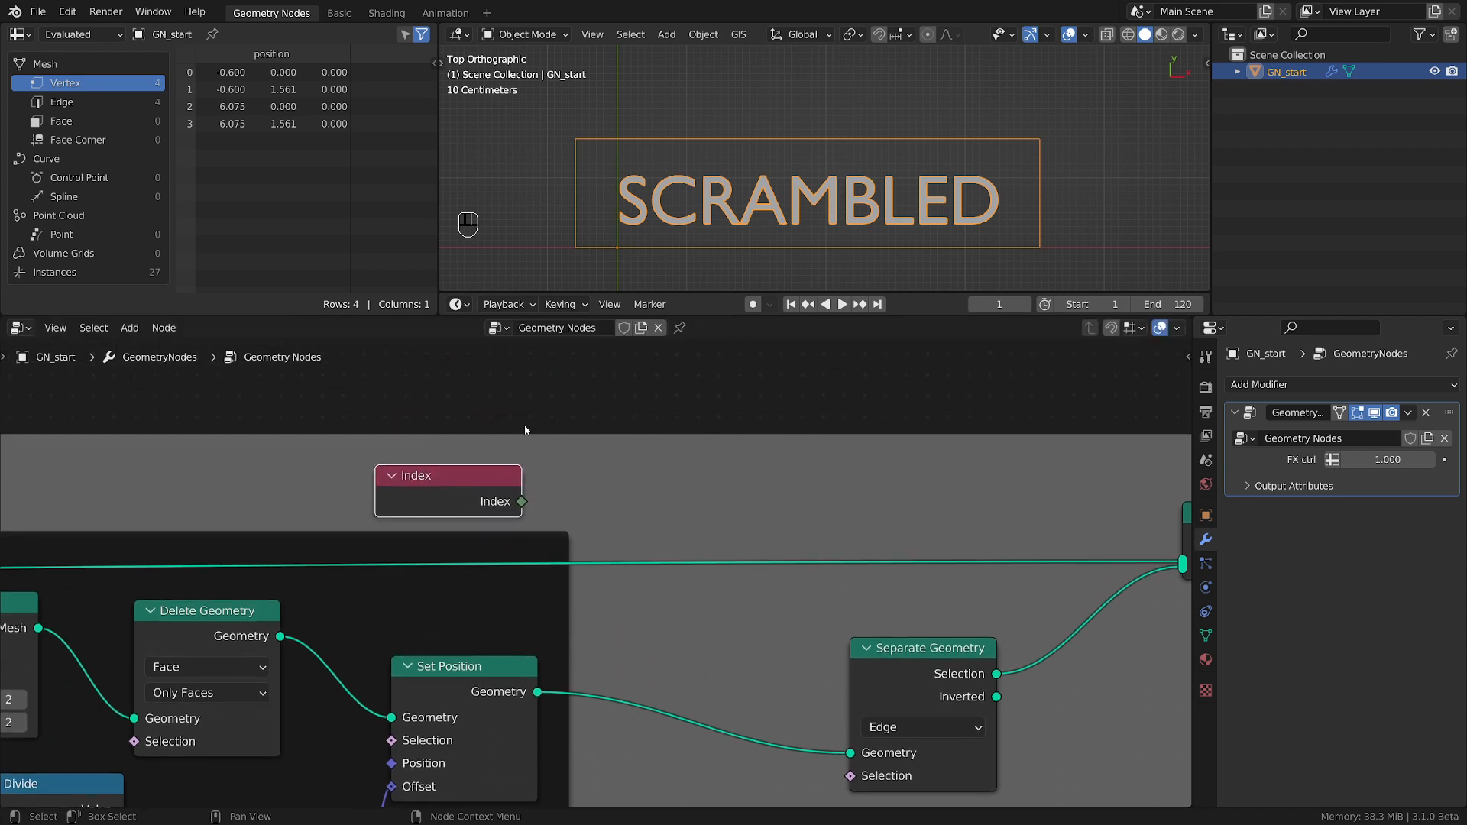
middle_click_drag(677, 540, 770, 472)
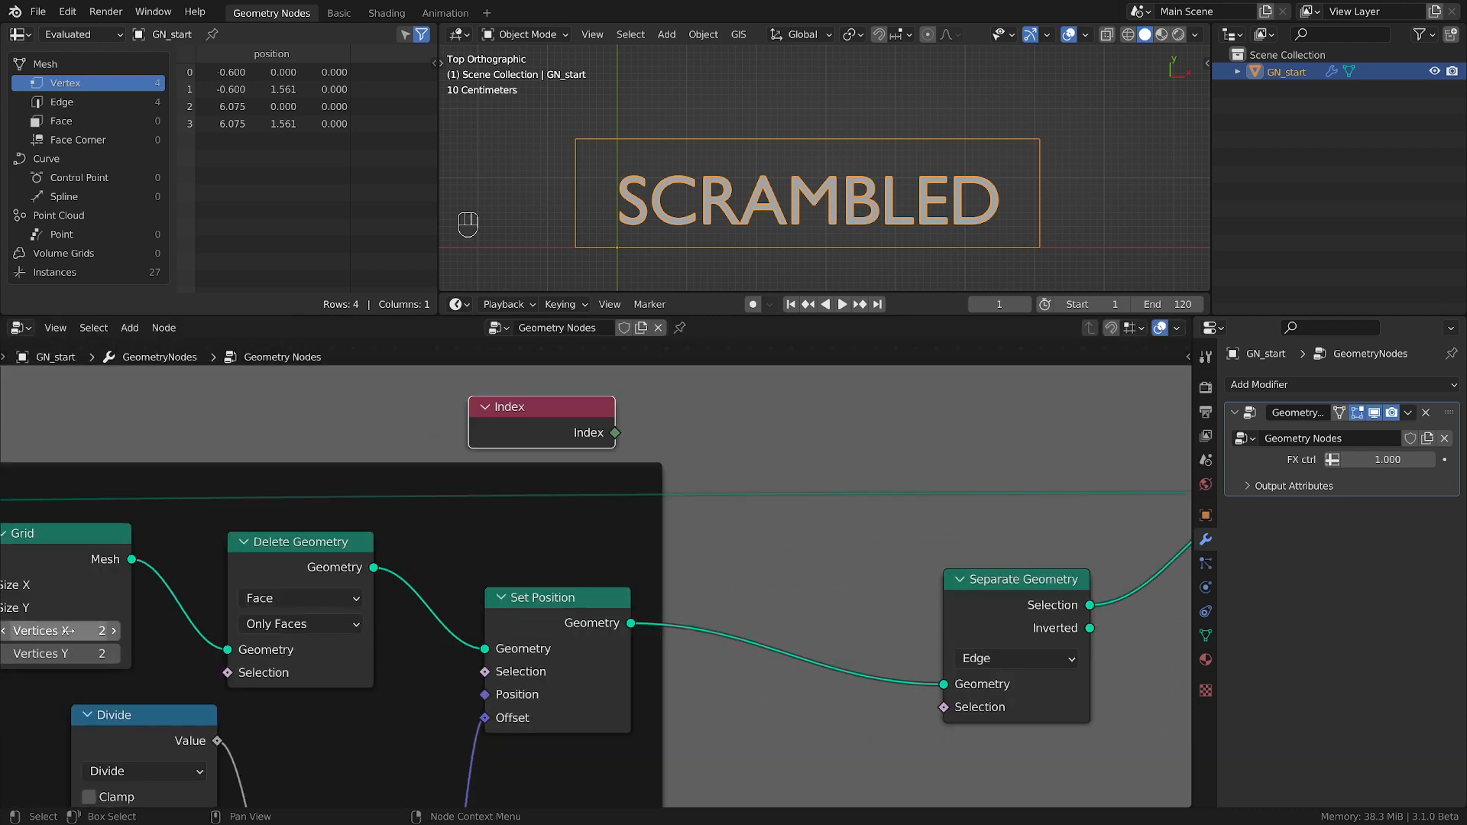
middle_click_drag(600, 620, 646, 633)
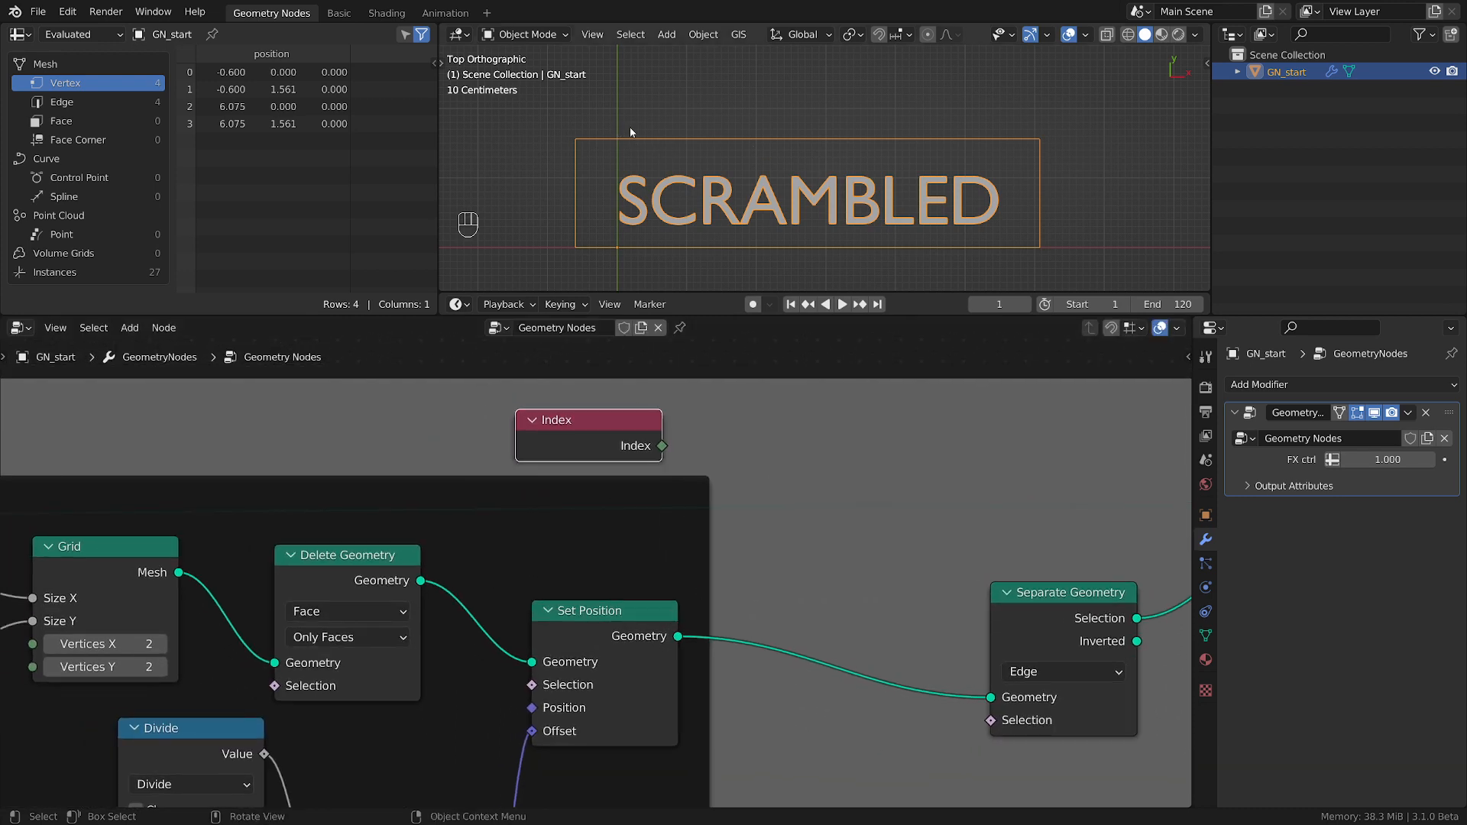
Add a Compare node between the Index node and the Separate Geometry node.
key("shift+a")
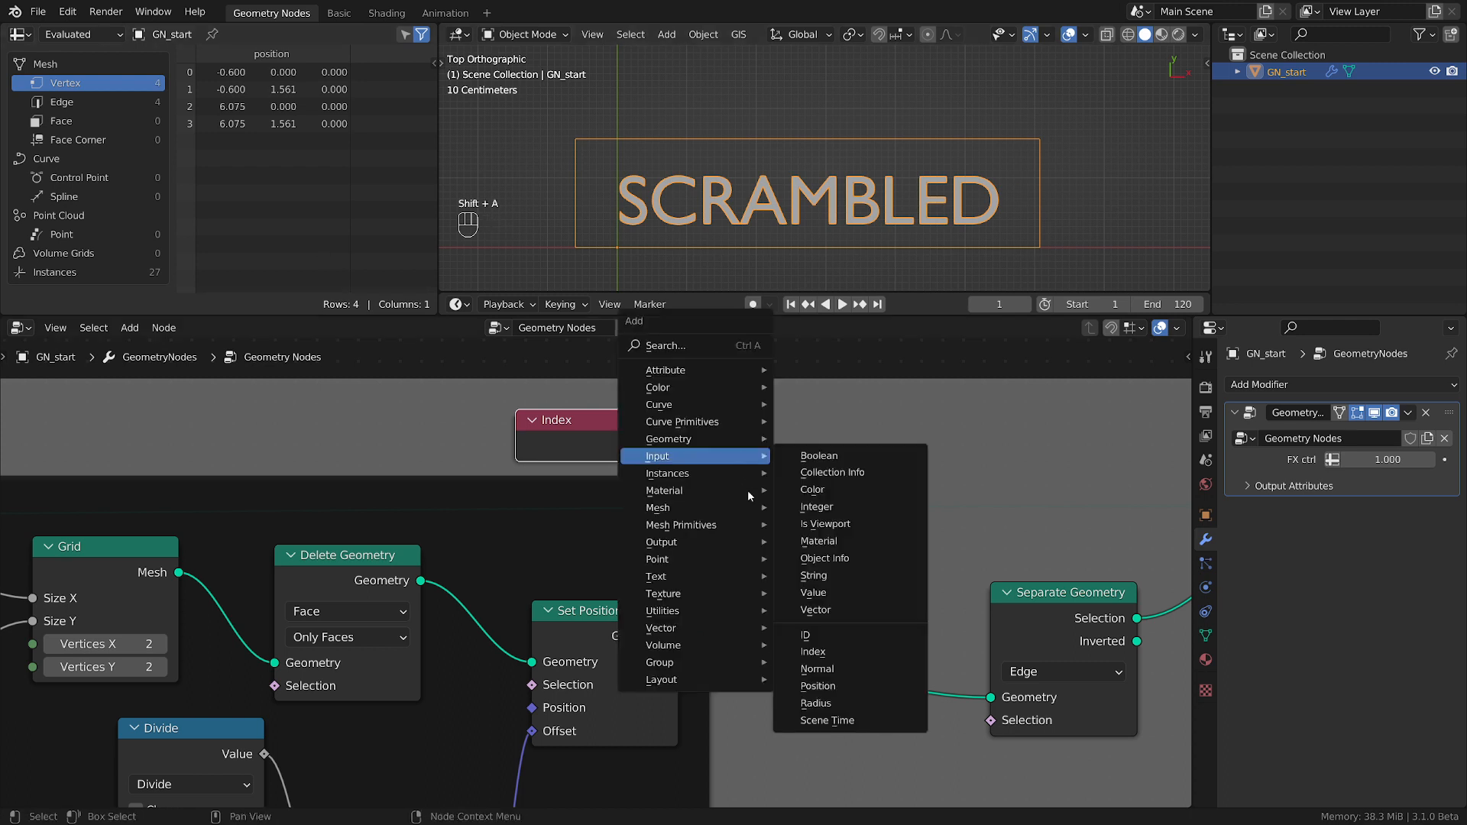
mouse_move(685, 612)
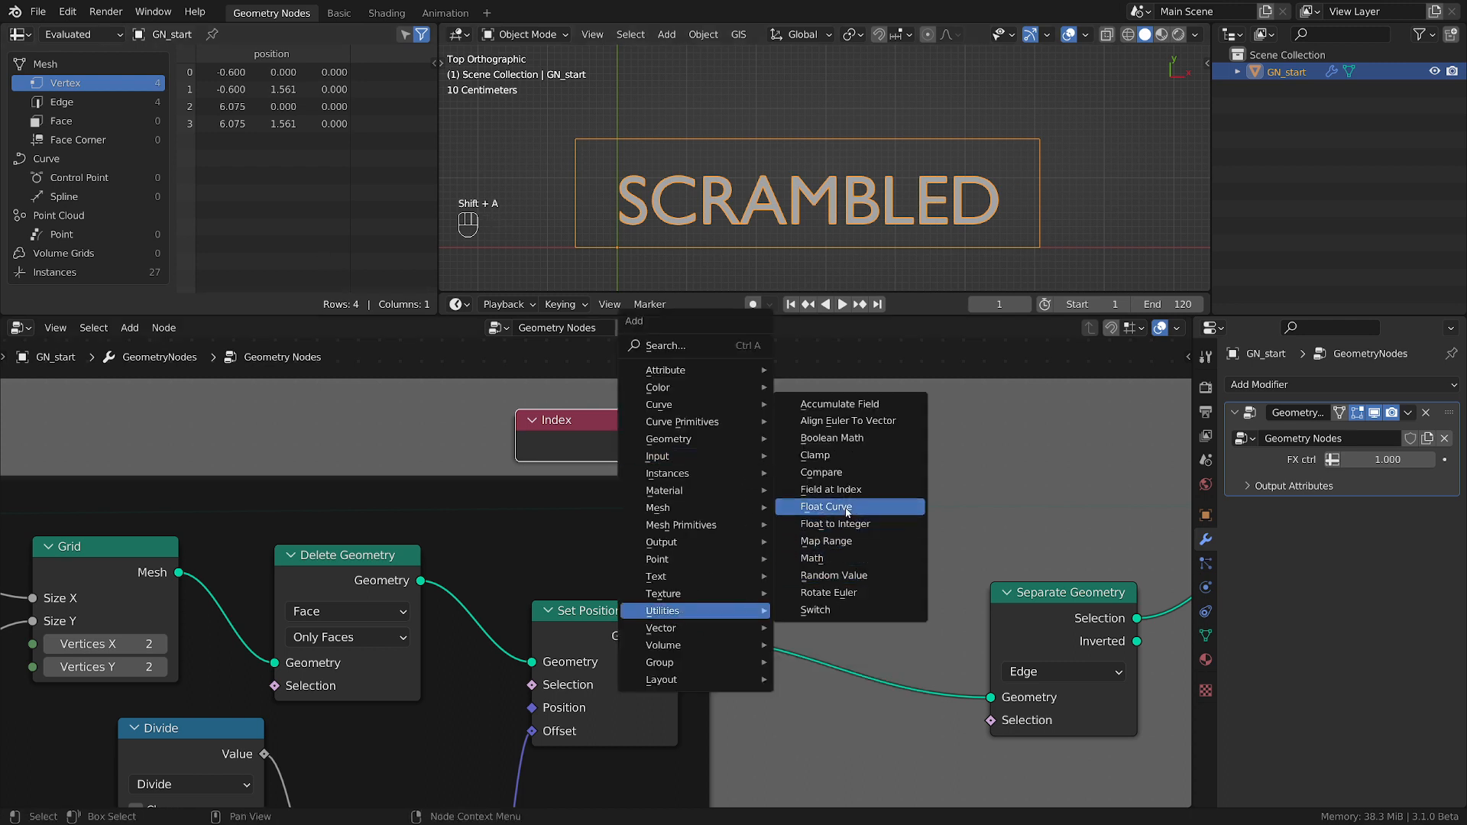
left_click(822, 472)
left_click(814, 474)
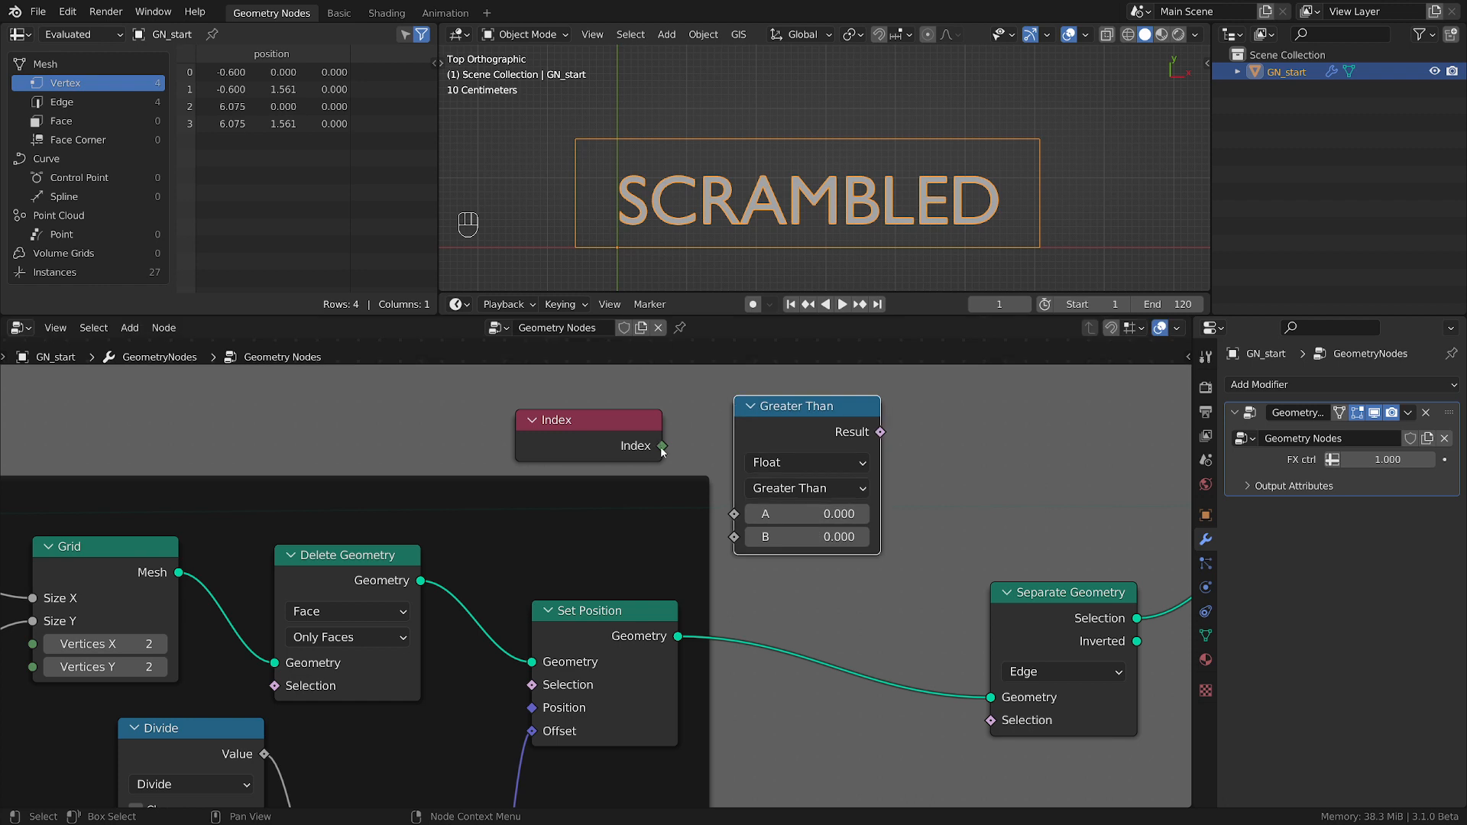
Make the Compare node compare integers, feed Index into its A input and connect its Result to Separate Geometry's Selection.
left_click_drag(661, 446, 707, 498)
left_click(808, 463)
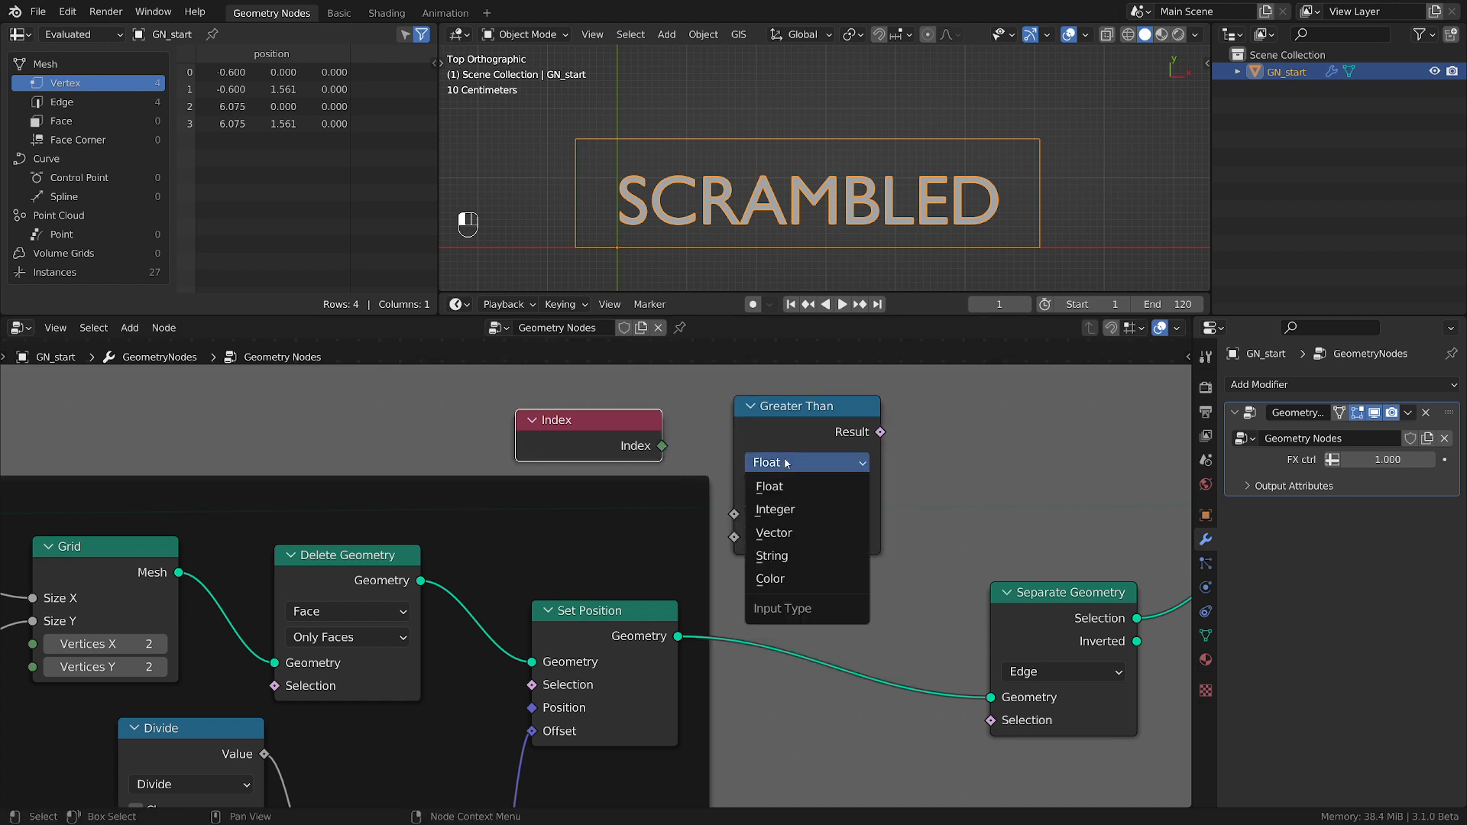
left_click(775, 508)
left_click_drag(661, 445, 734, 514)
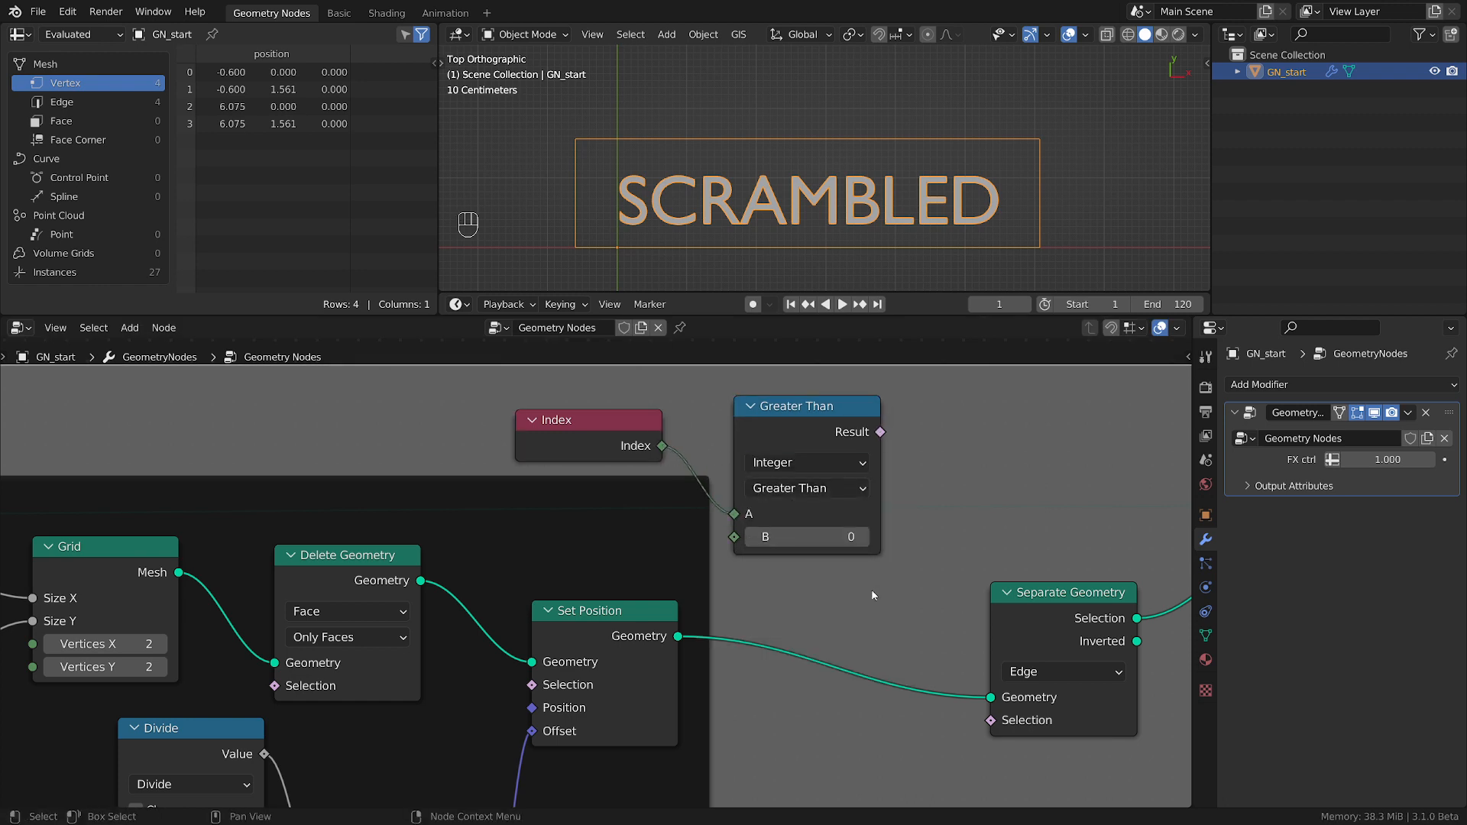
left_click_drag(881, 432, 995, 727)
Raise the Greater Than node's B value to 3, then lower it to 2.
middle_click_drag(879, 613, 710, 608)
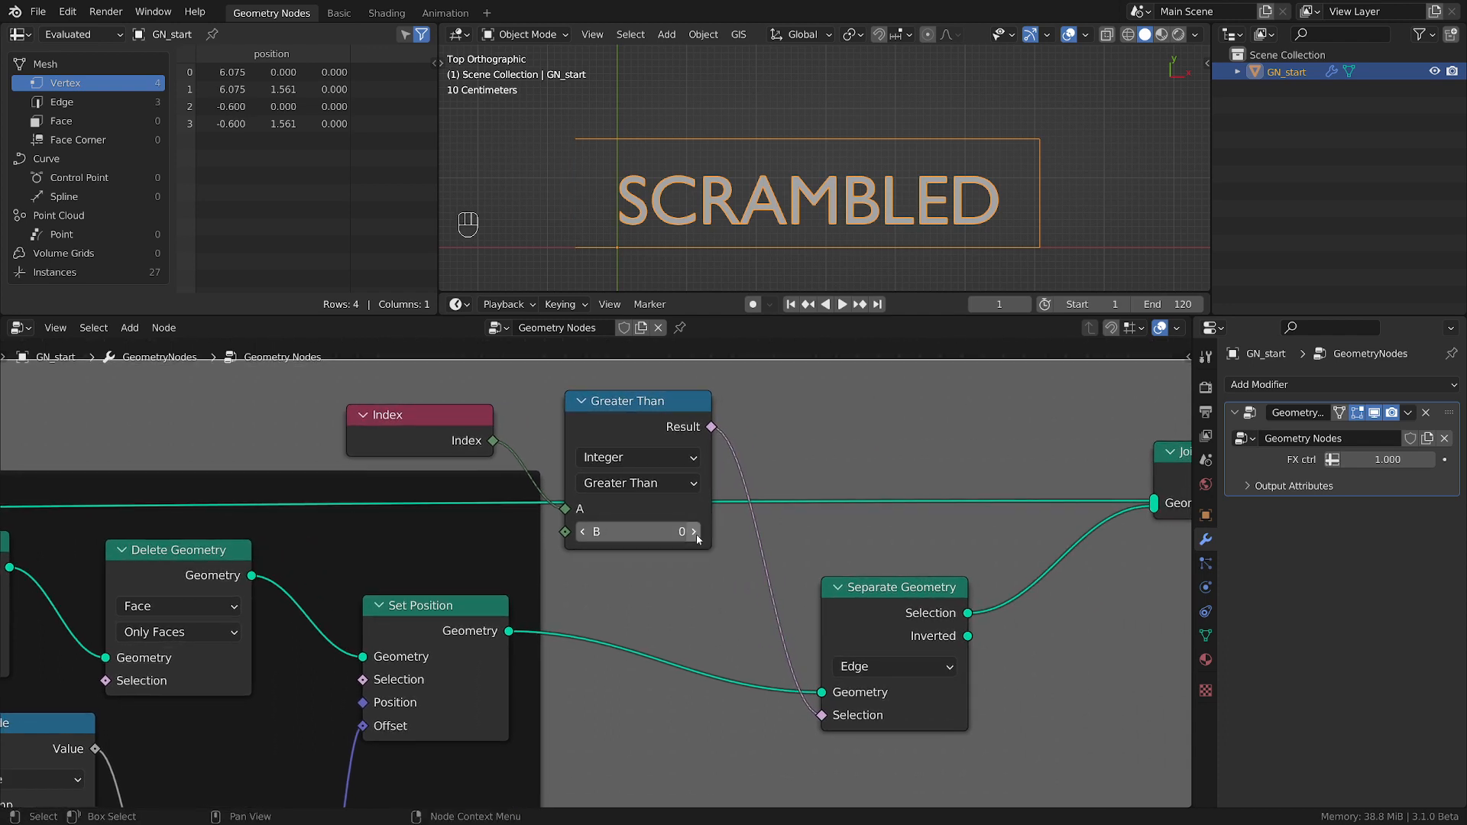
left_click(696, 533)
left_click(696, 534)
left_click(696, 533)
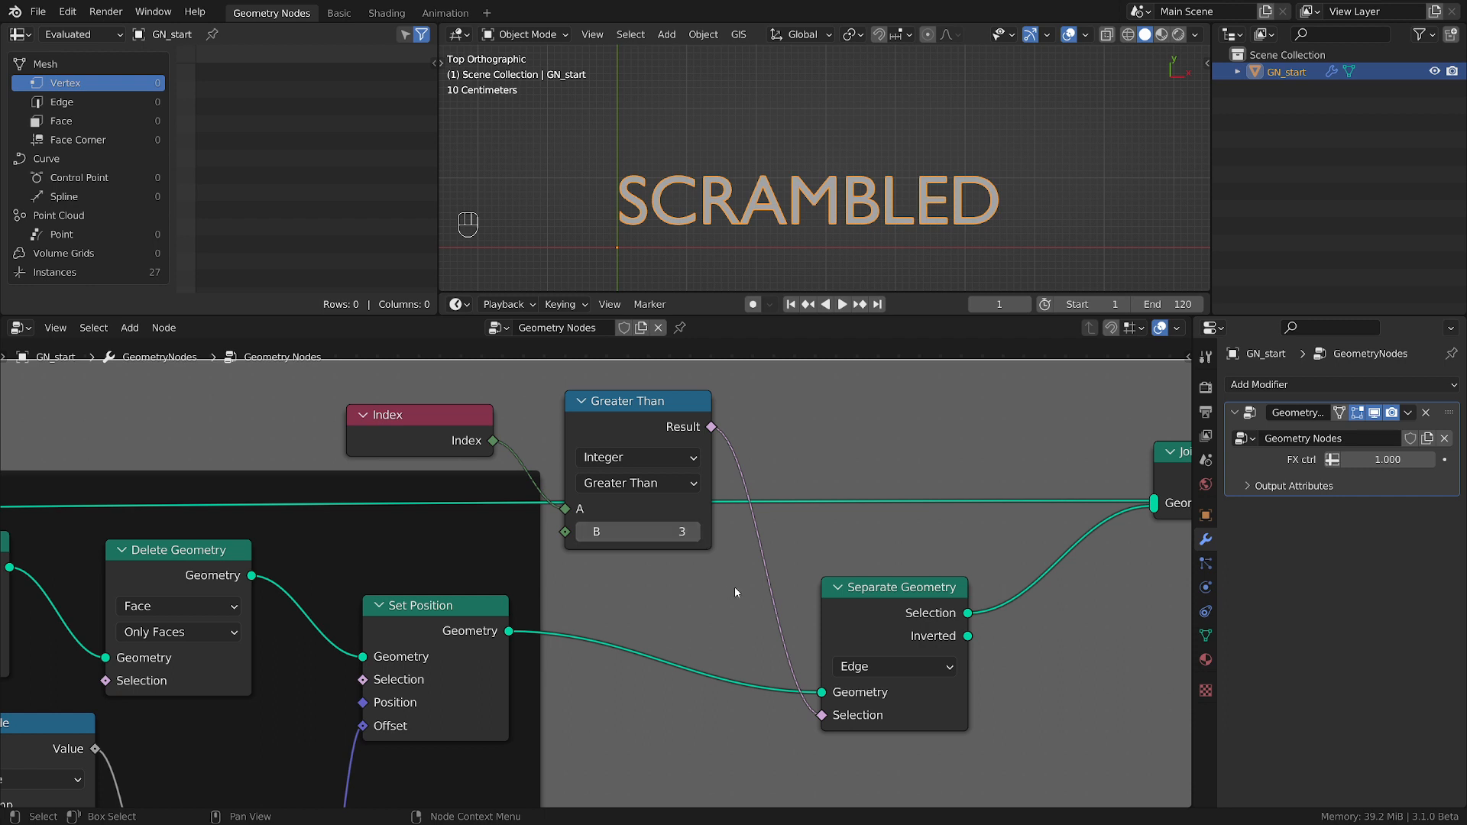
scroll(735, 589, "down", 2)
middle_click_drag(735, 588, 506, 607)
scroll(825, 275, "down", 1)
middle_click_drag(826, 279, 828, 245, "shift")
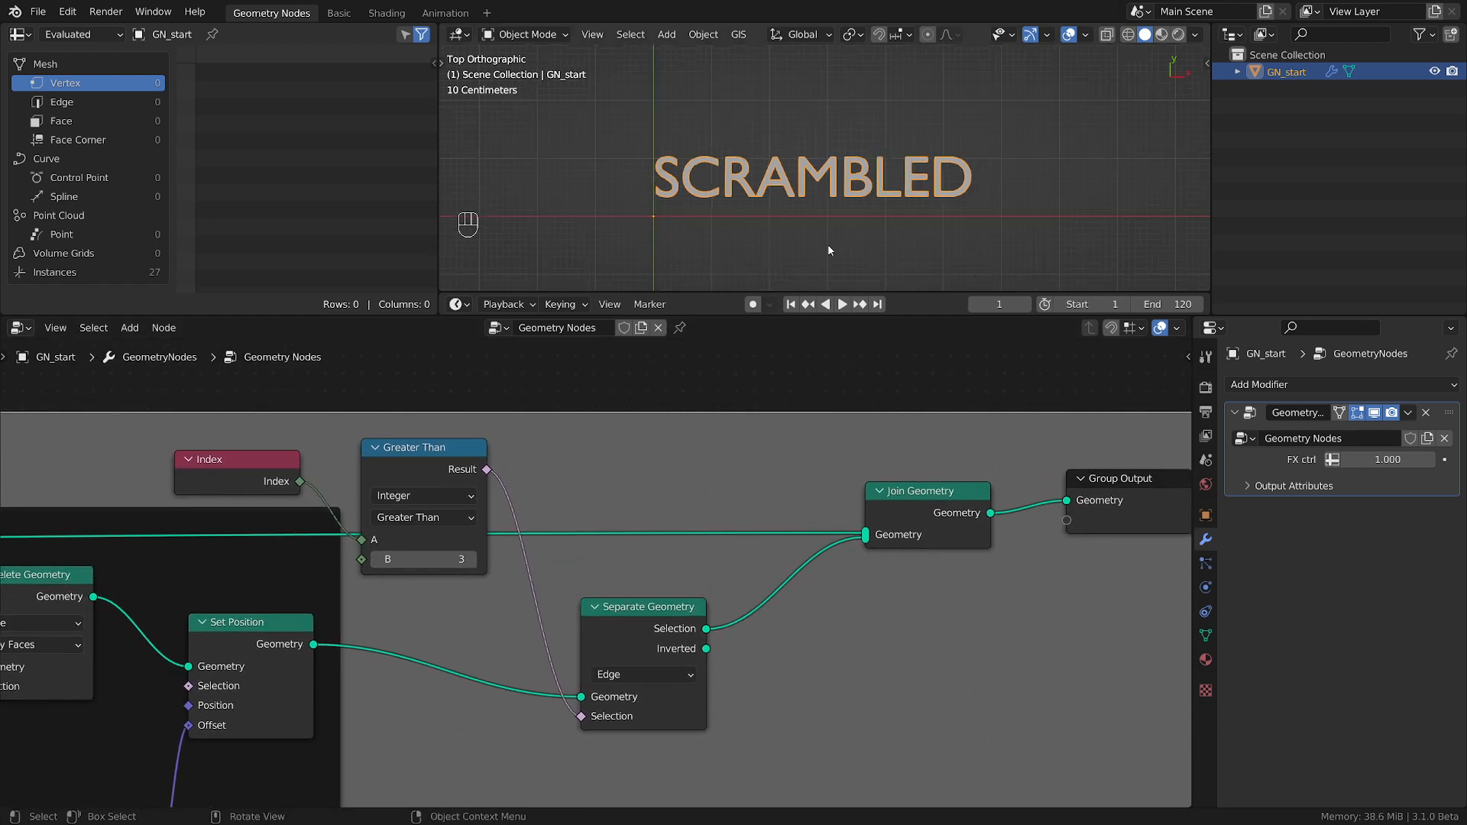
left_click(377, 560)
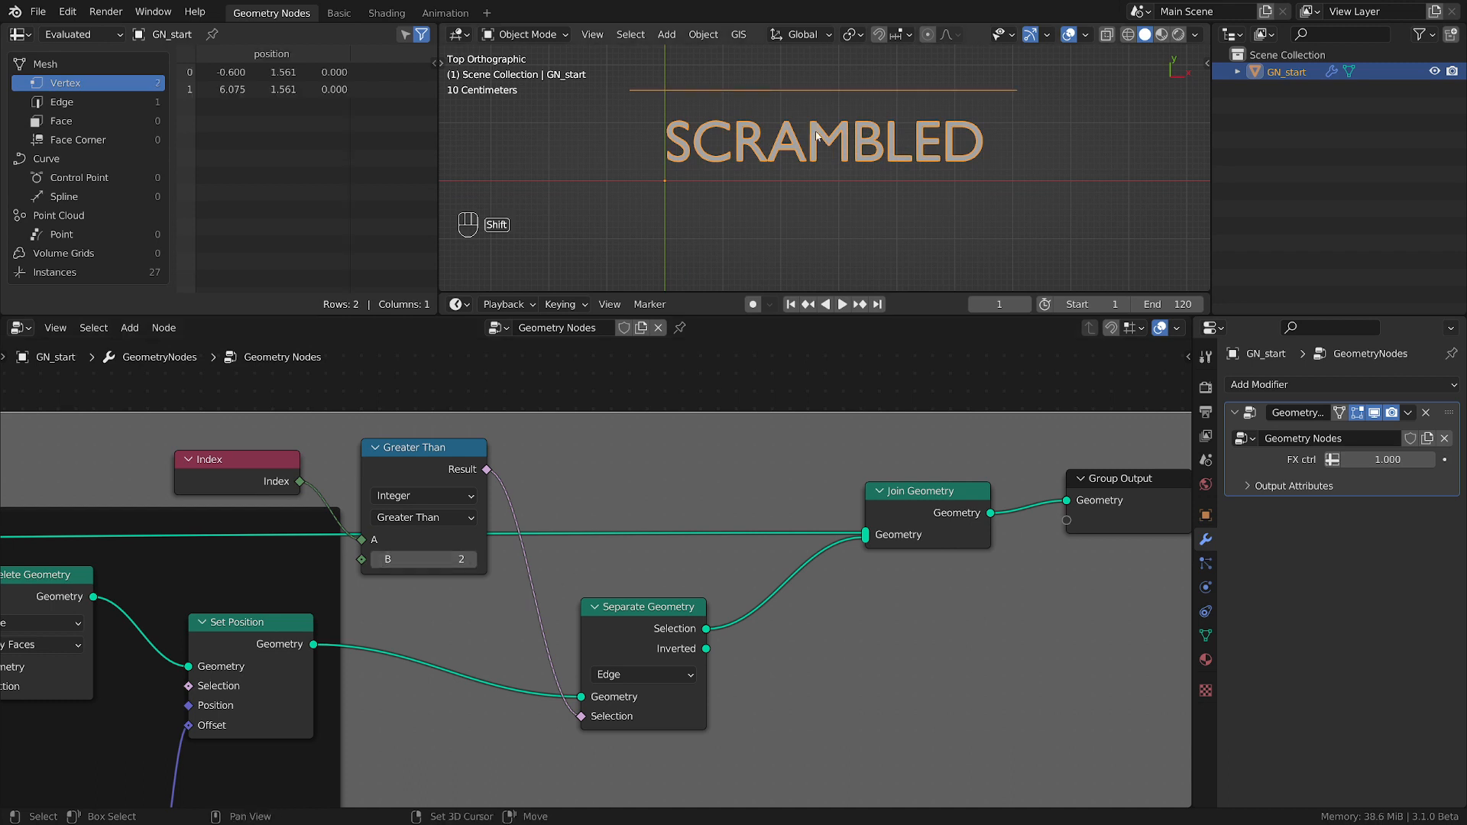
Test B values down to 0 on the Greater Than node and return B to 2.
middle_click_drag(816, 136, 863, 178, "shift")
left_click(375, 560)
left_click(376, 560)
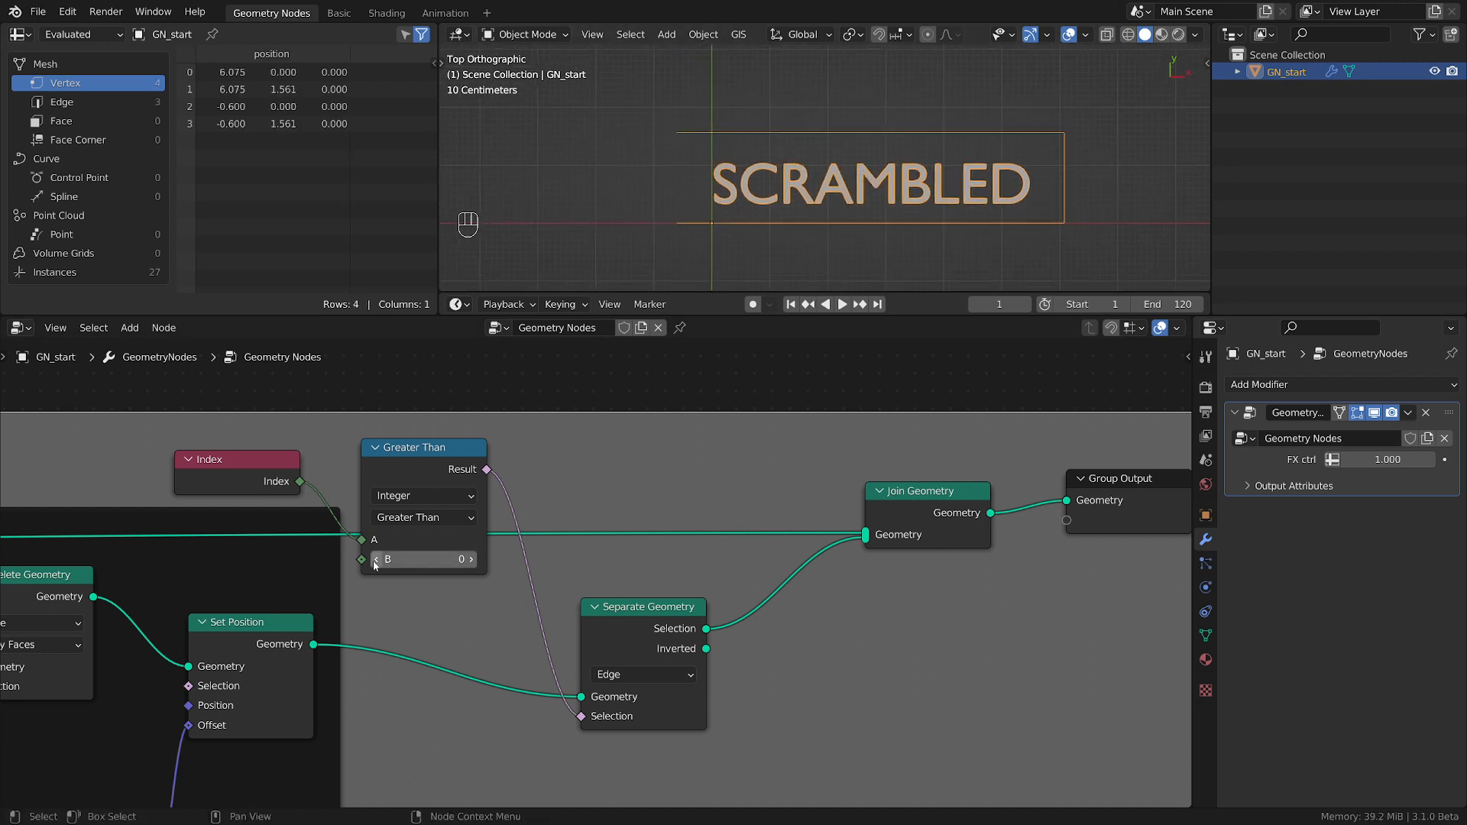
left_click(374, 561)
left_click(473, 561)
left_click(473, 560)
left_click(472, 560)
Connect Separate Geometry's Inverted output to Join Geometry as well, and move Separate Geometry closer to the Greater Than node.
left_click_drag(654, 625, 865, 536)
left_click_drag(642, 629, 591, 565)
key("shift+a")
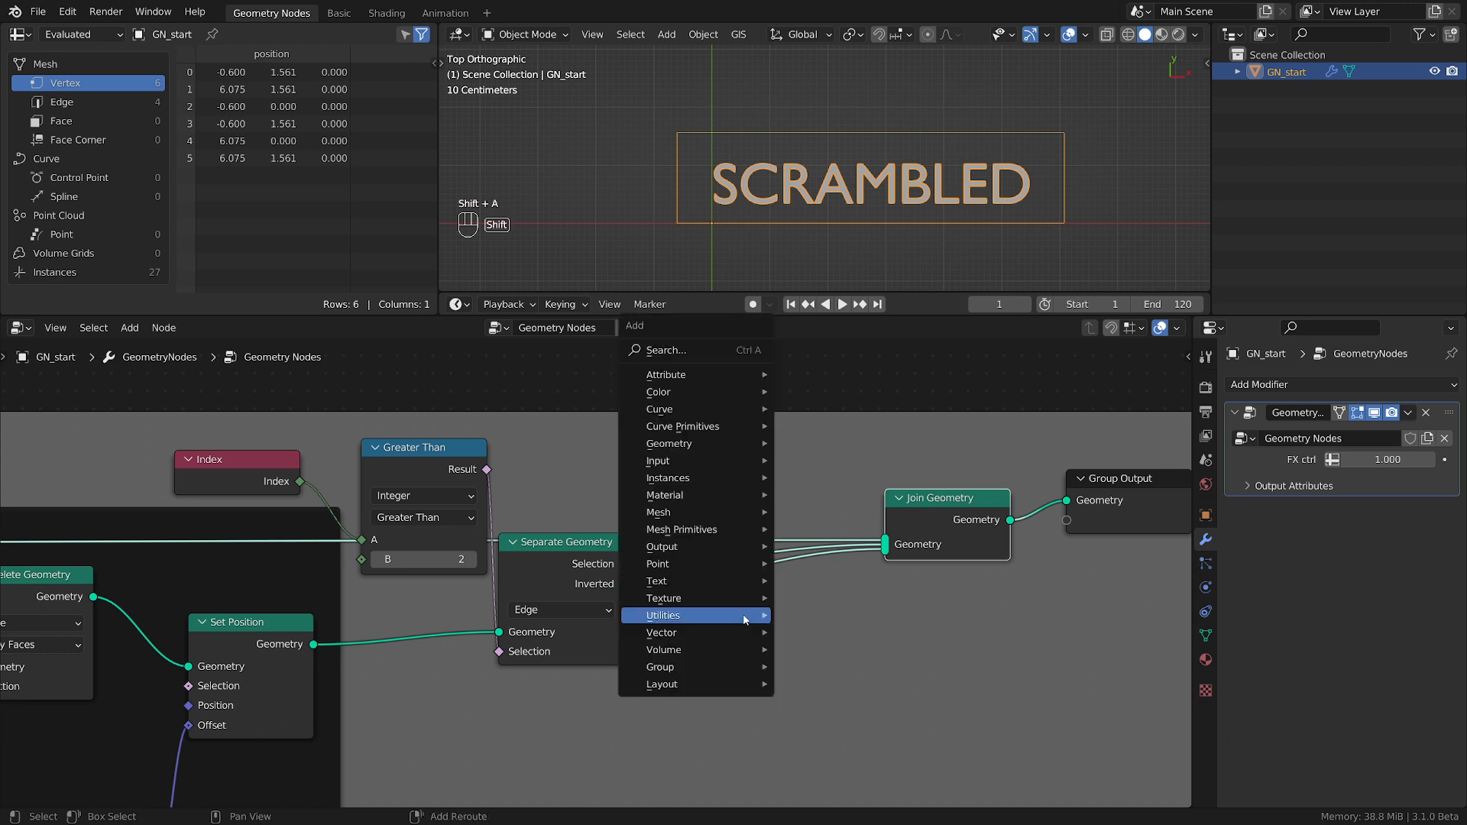
mouse_move(745, 620)
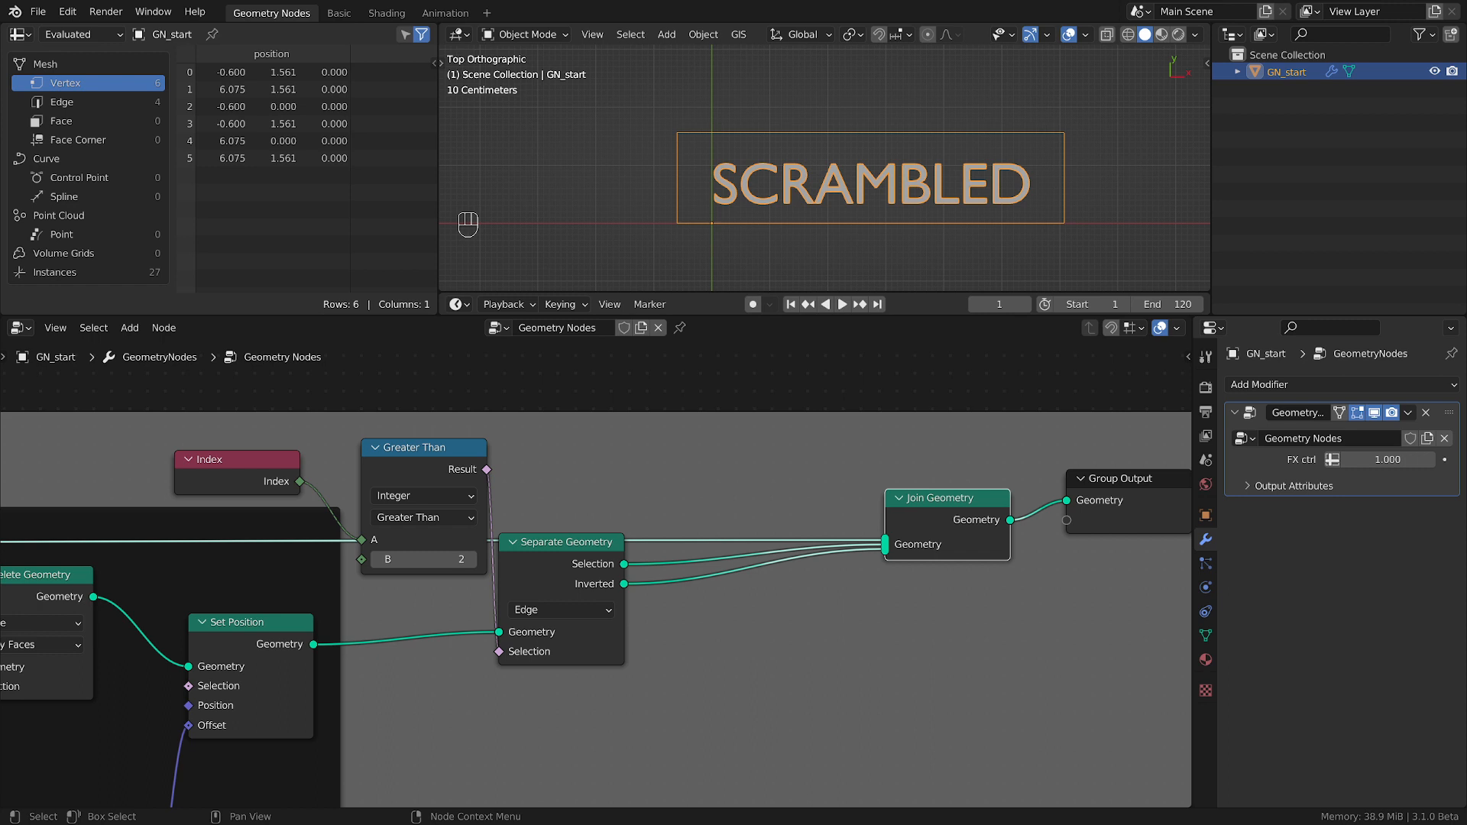
Insert a Set Position node on the link from Separate Geometry's Selection output to Join Geometry.
key("shift+a")
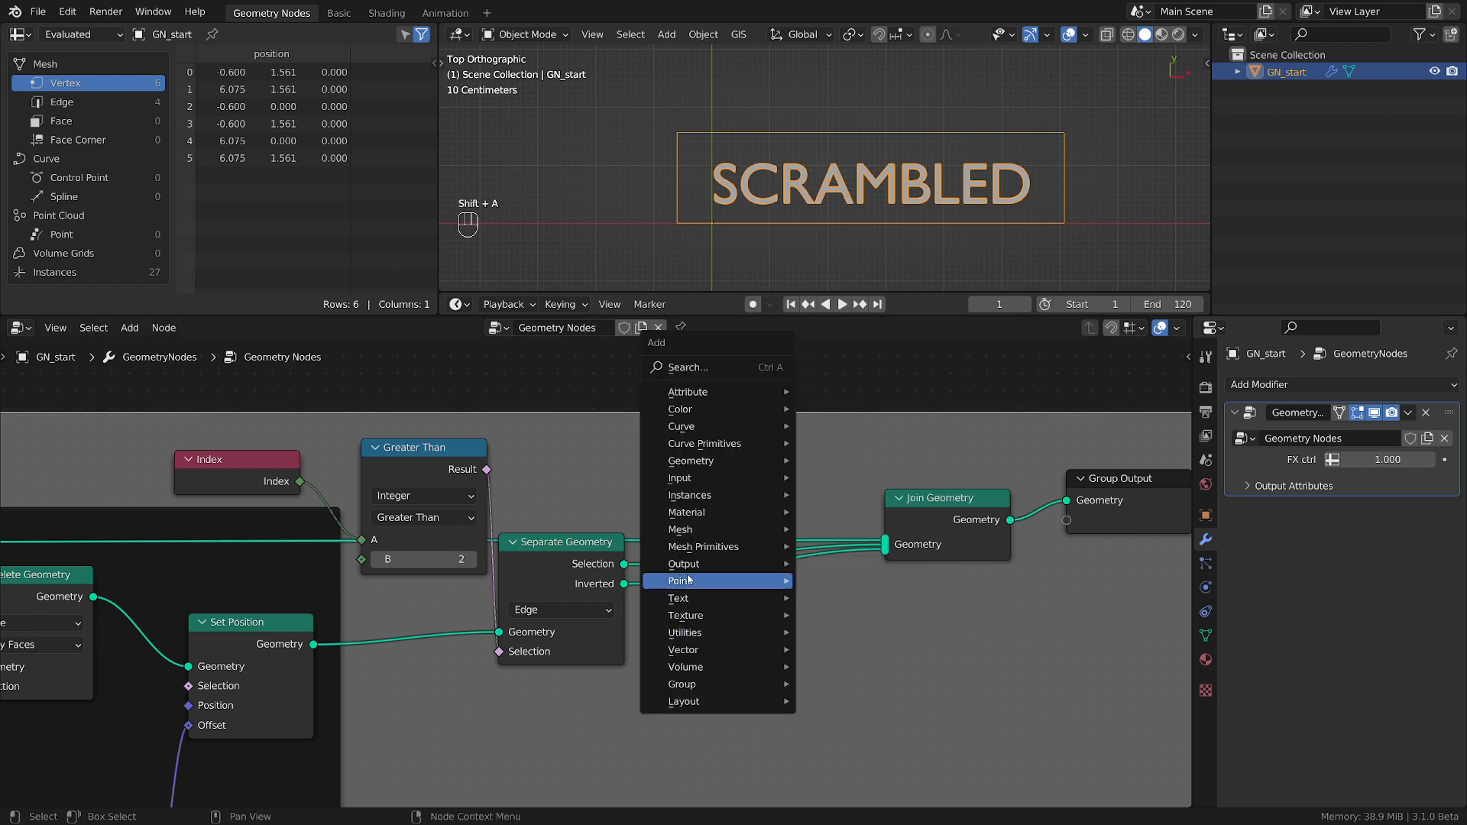
mouse_move(697, 532)
mouse_move(735, 462)
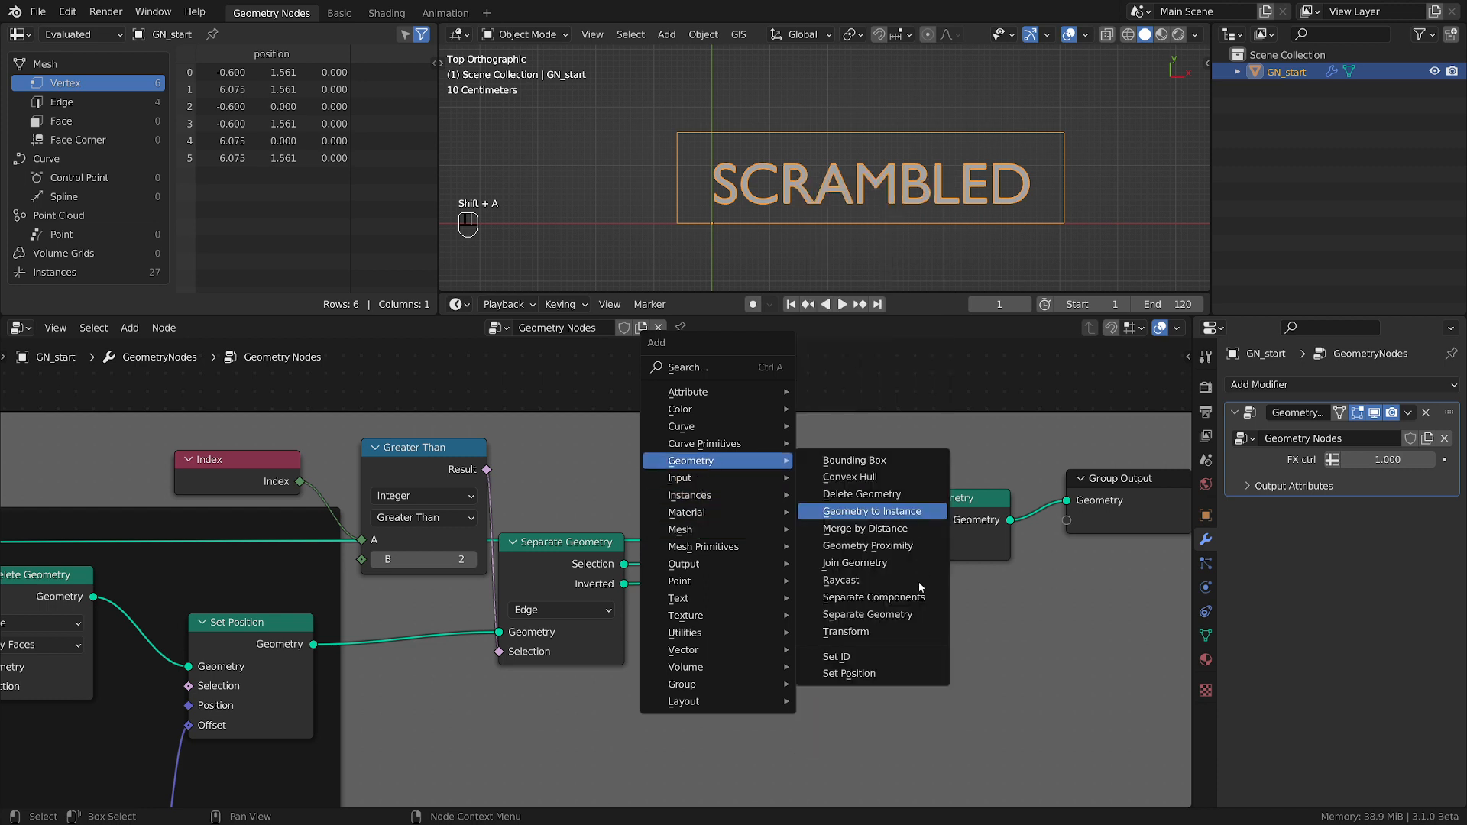
left_click(848, 673)
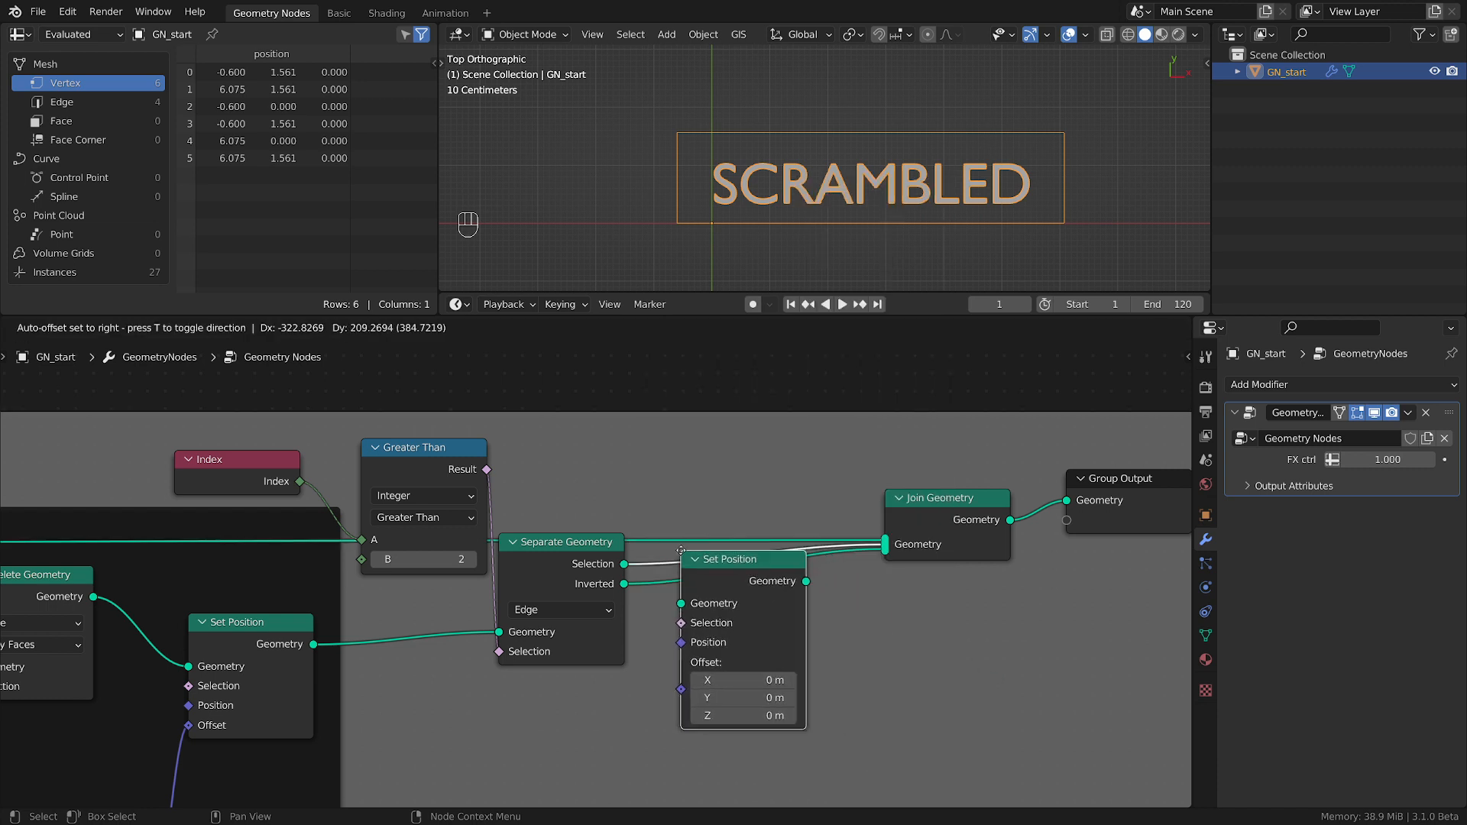
left_click(724, 569)
left_click_drag(723, 569, 735, 489)
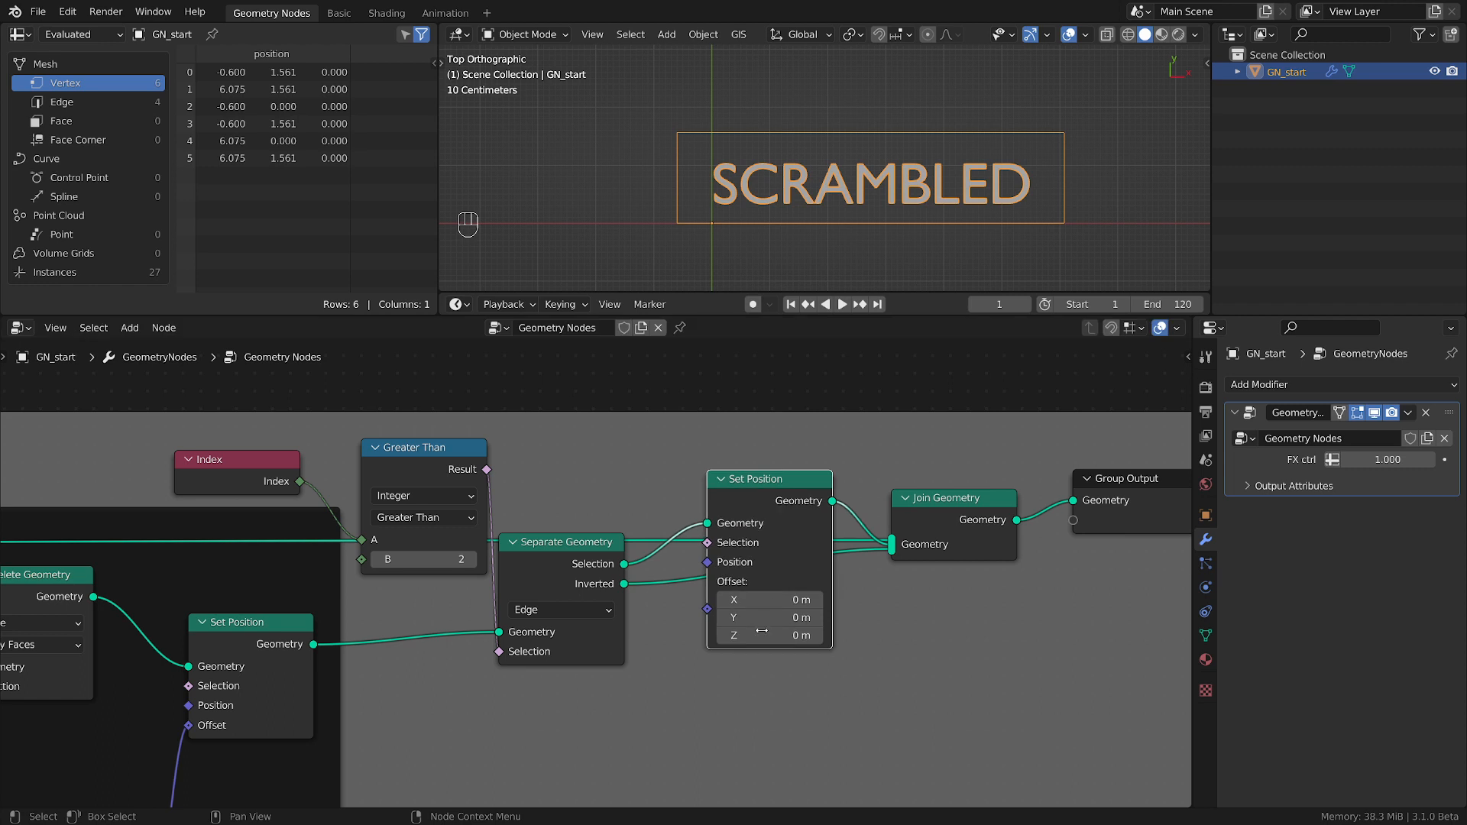
Set the Y offset of the new Set Position node to 2 m.
left_click_drag(764, 617, 901, 617)
left_click(791, 617)
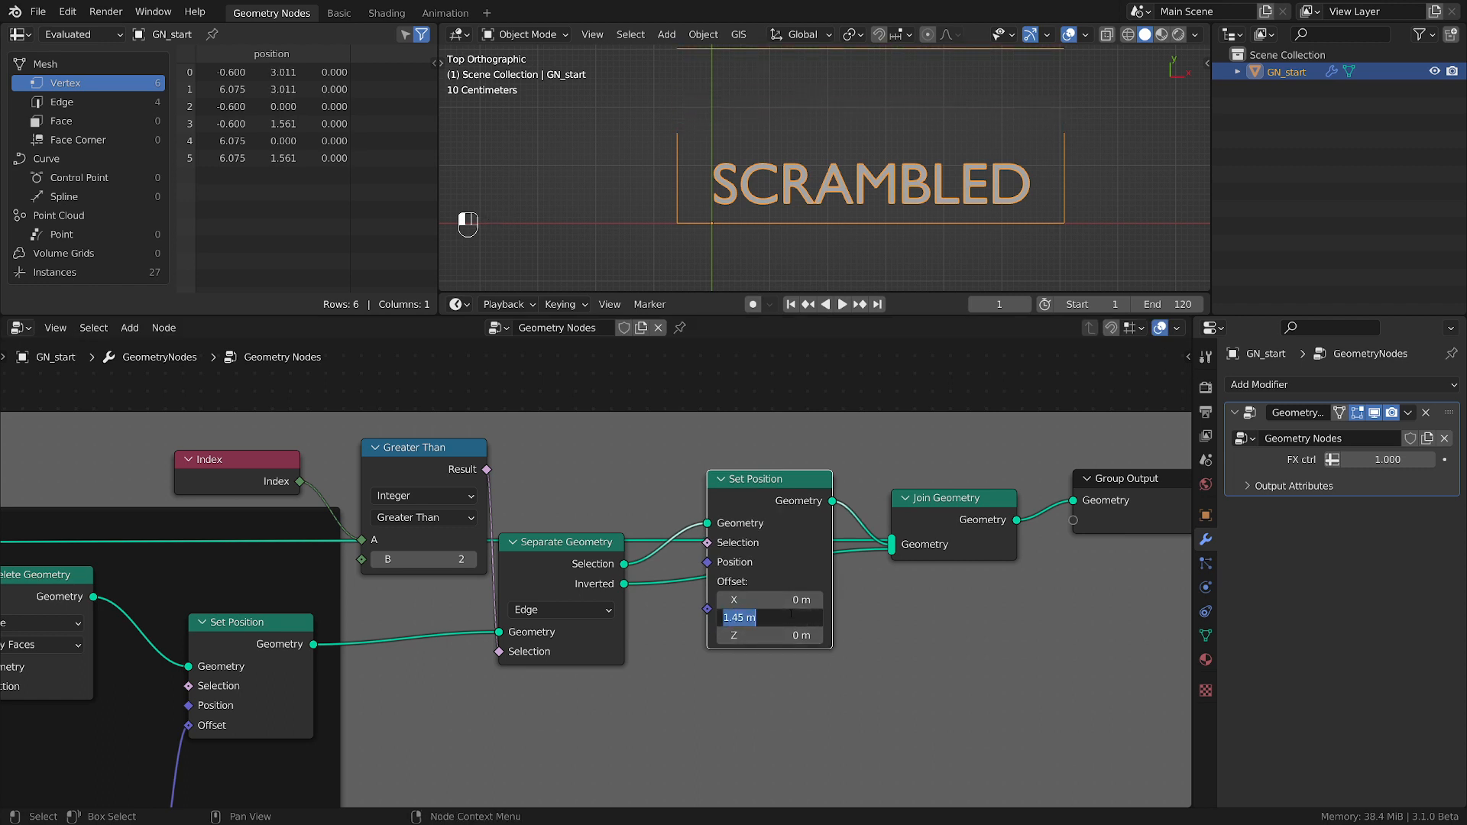
type("2")
key("Return")
scroll(864, 132, "down", 3)
middle_click_drag(864, 132, 841, 172, "shift")
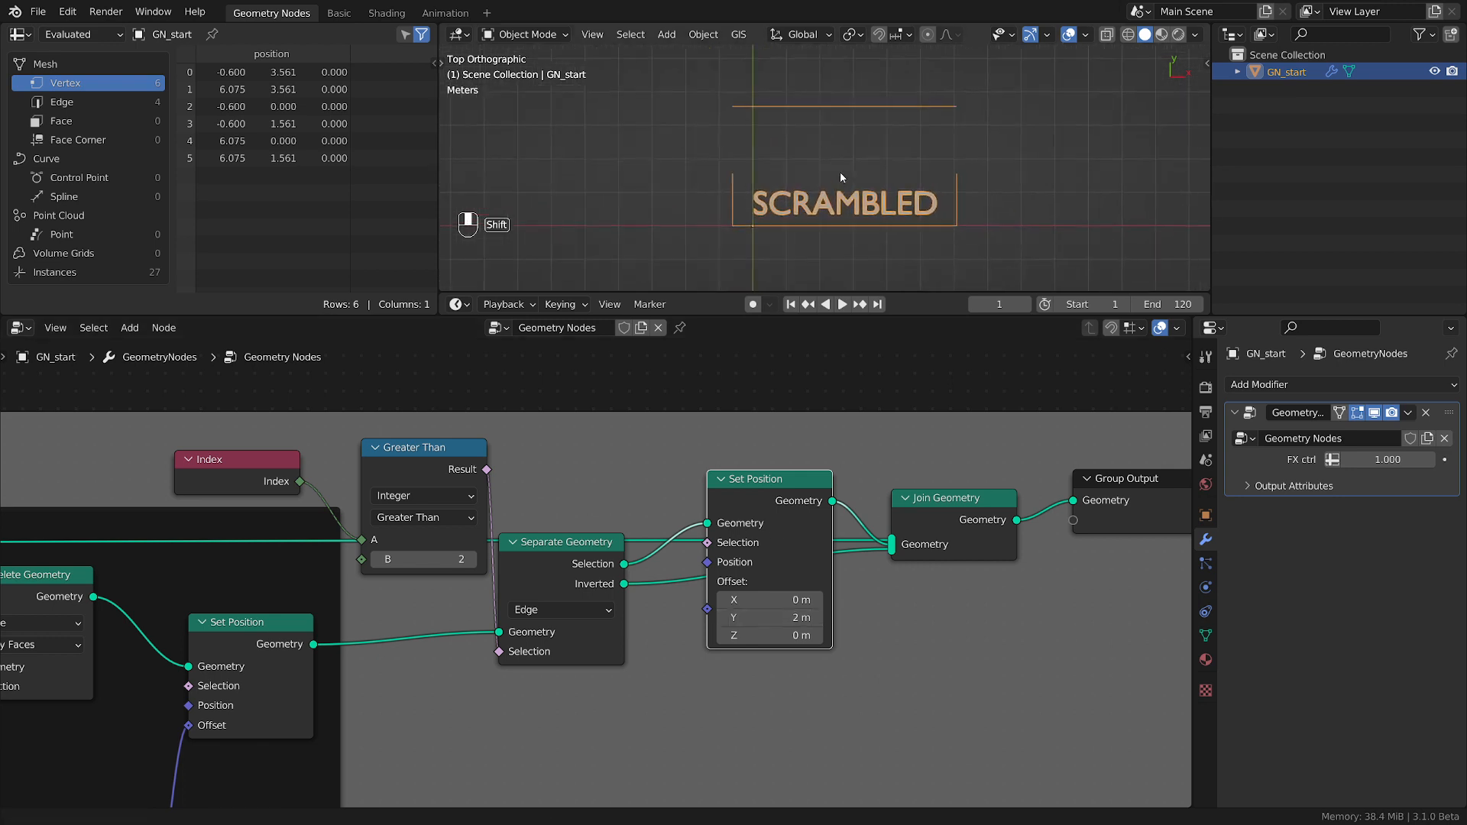
scroll(843, 157, "up", 1)
Move Group Output, Join Geometry and the new Set Position node further from Separate Geometry to make room between them.
middle_click_drag(1062, 489, 685, 512)
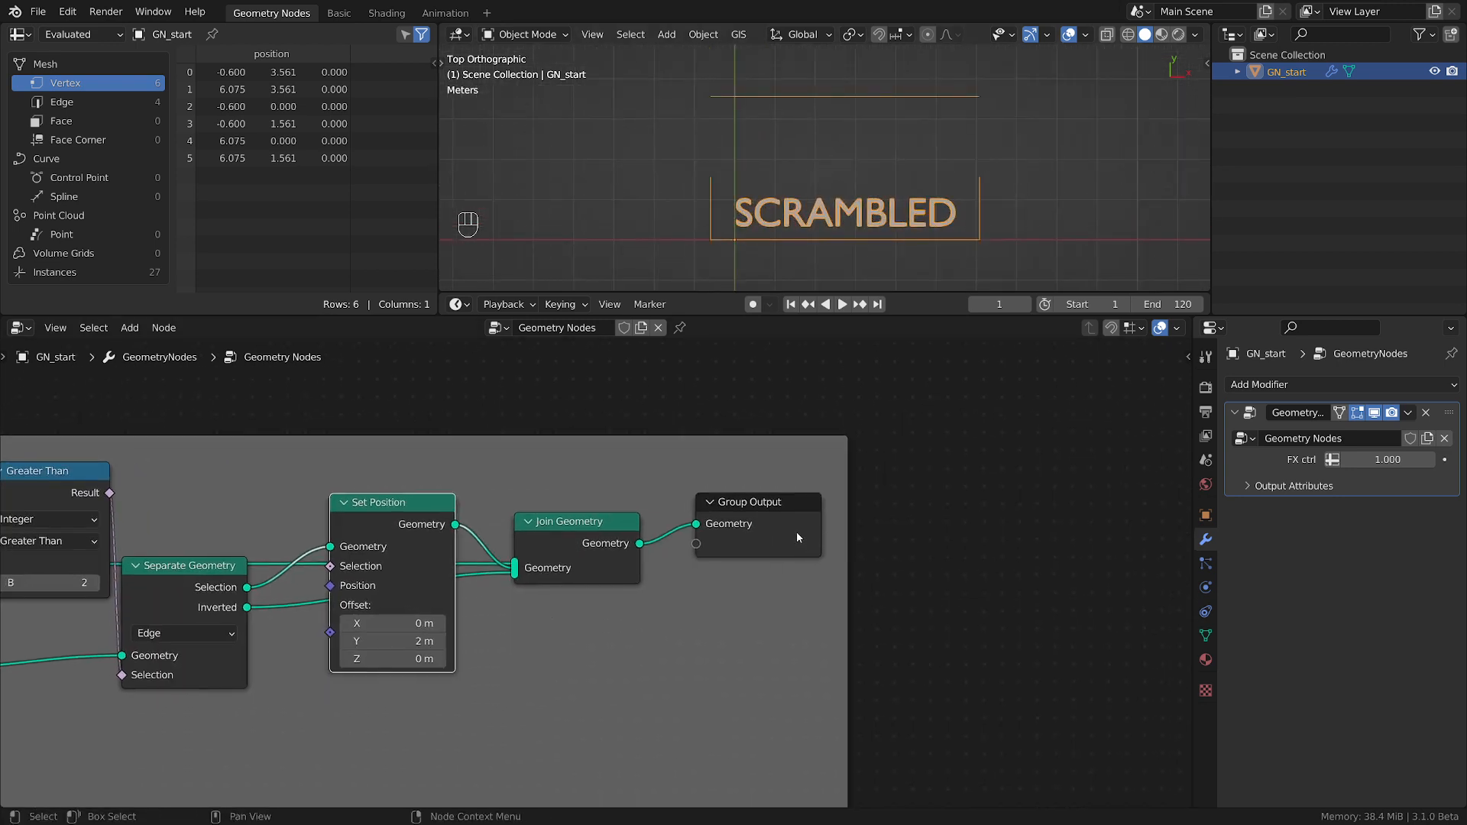
left_click_drag(794, 533, 1057, 518)
left_click_drag(618, 542, 837, 516)
left_click_drag(394, 514, 601, 490)
middle_click_drag(344, 609, 663, 629)
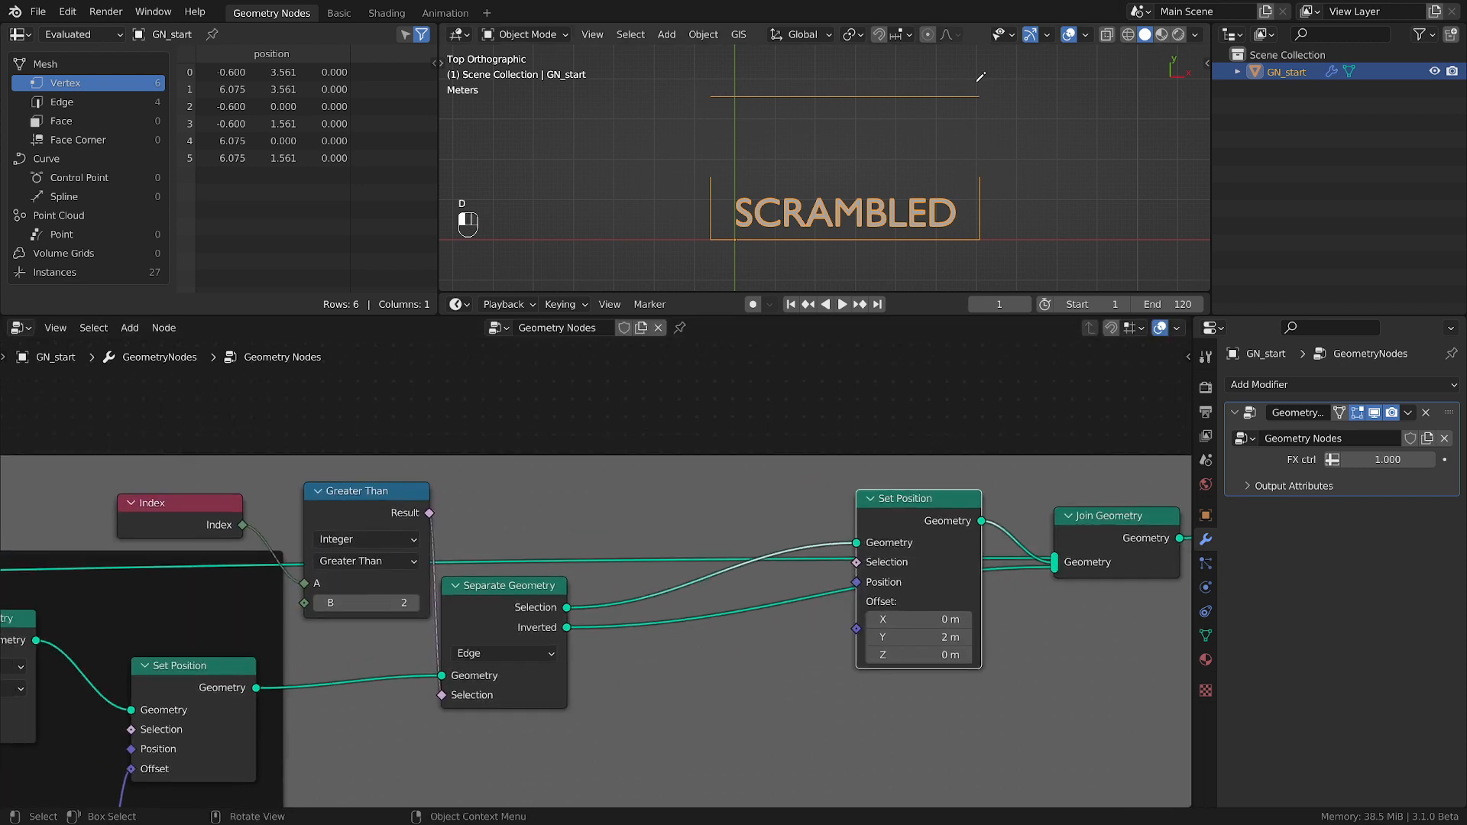
Mark the end of the raised lid edge with annotation strokes in the viewport and erase them.
left_click_drag(979, 80, 963, 91)
mouse_move(1006, 77)
right_mouse_down()
mouse_move(944, 111)
mouse_move(956, 110)
right_mouse_up()
Duplicate the Index and Greater Than nodes above Separate Geometry and connect the copy's Result to the new Set Position's Selection.
left_click(189, 508)
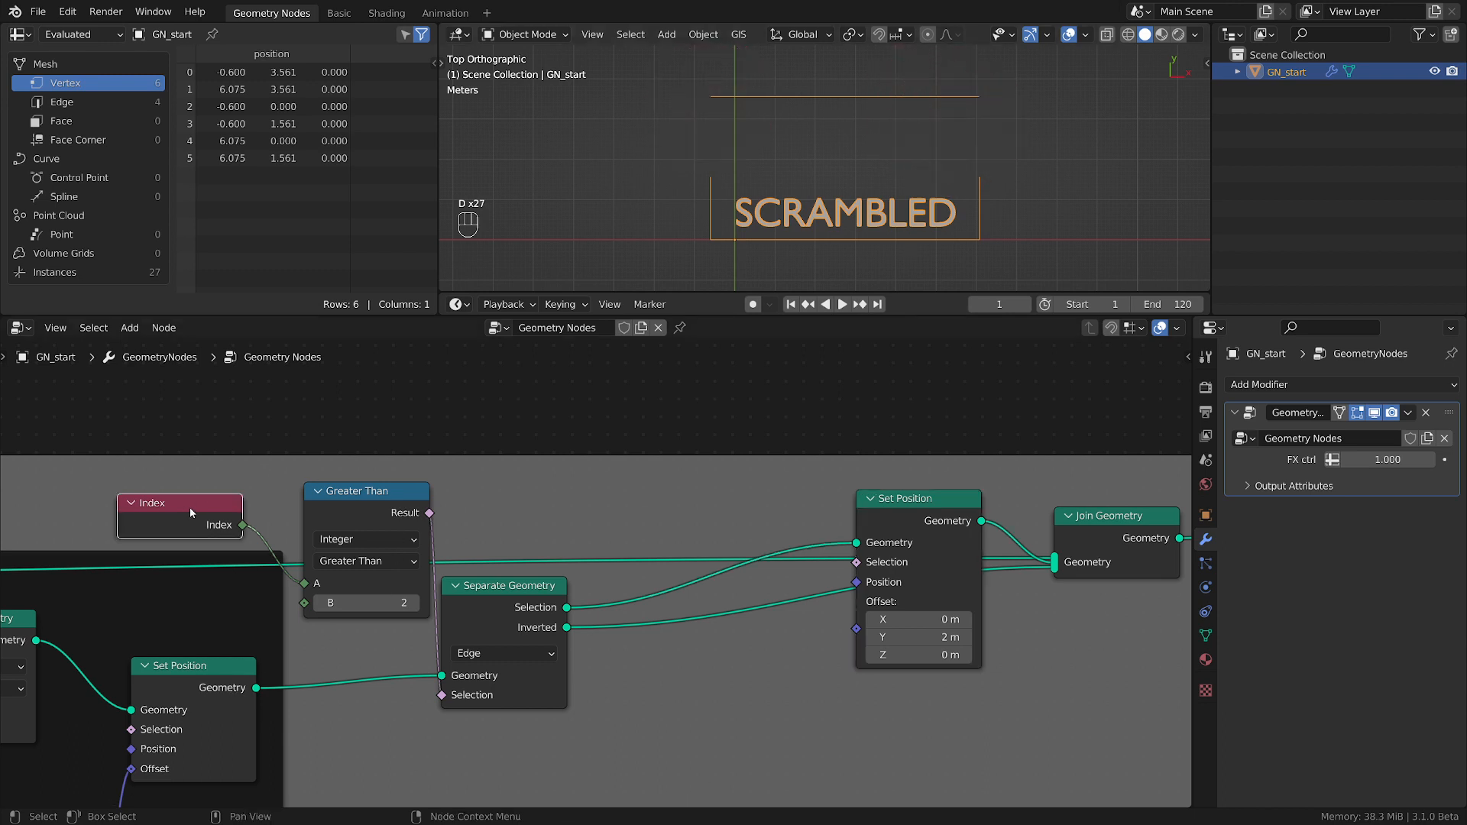
left_click(327, 511, "shift")
key("shift+d")
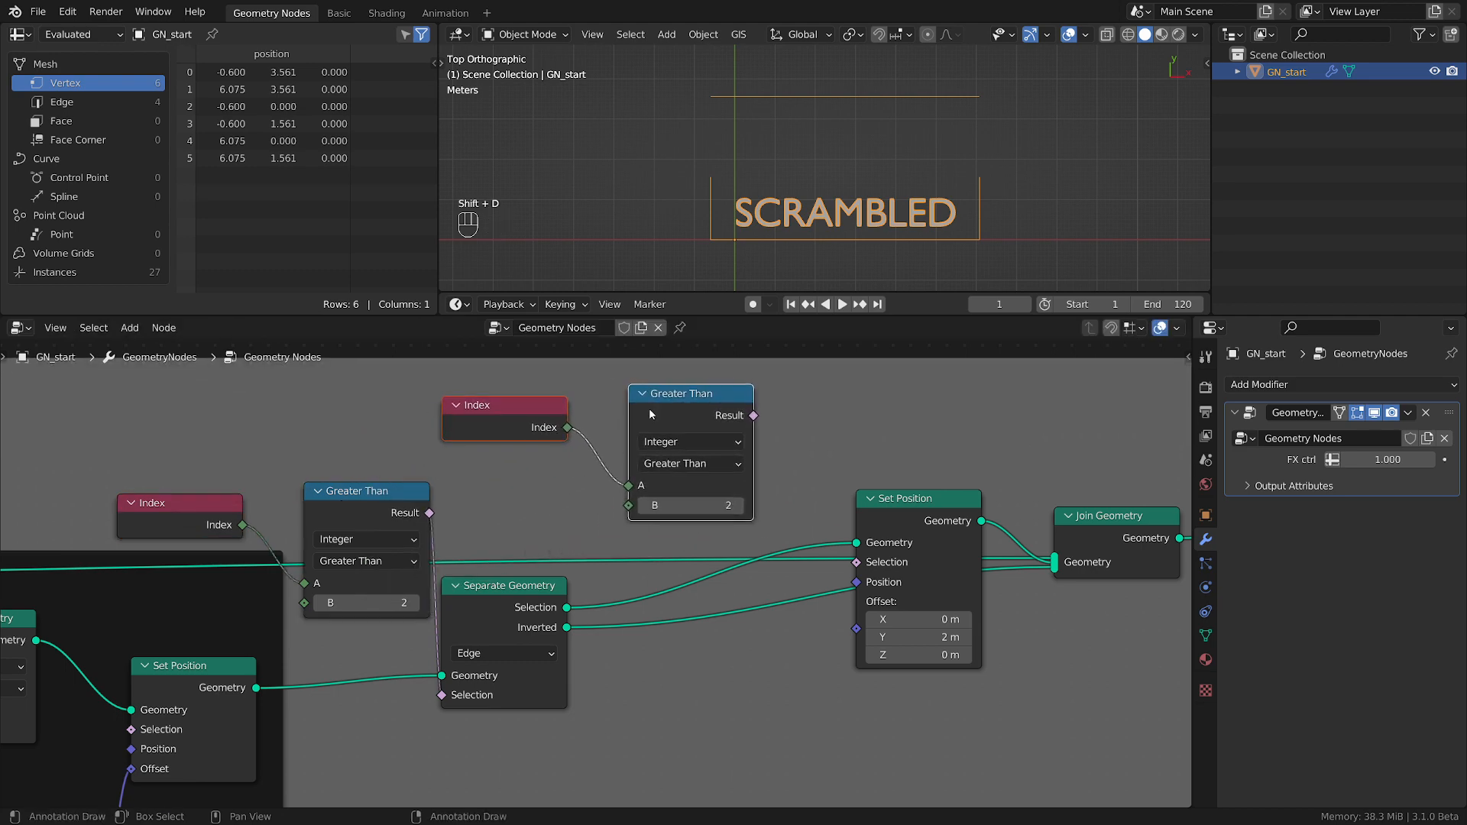
left_click(651, 408)
scroll(736, 593, "down", 5)
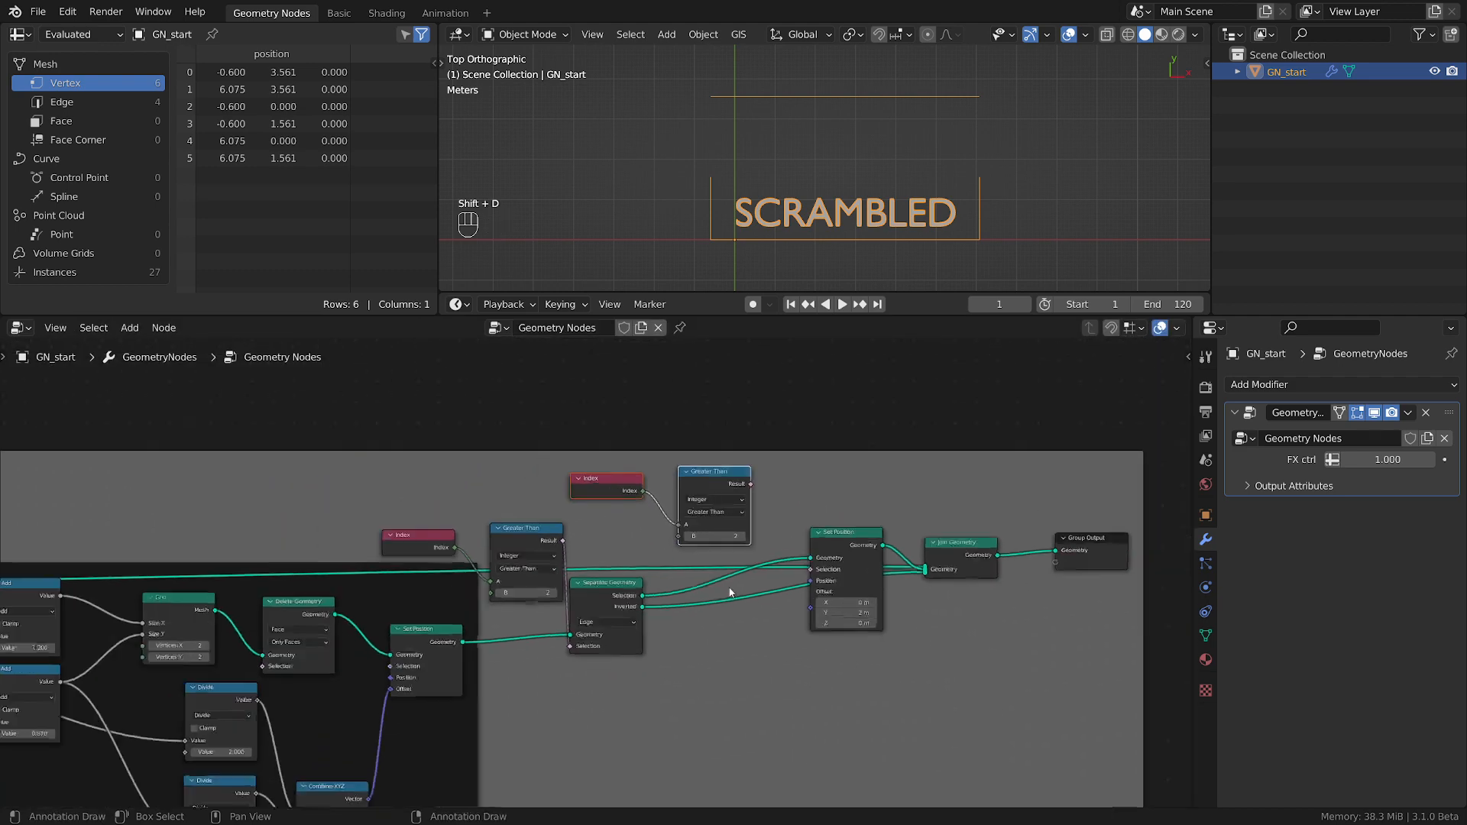
scroll(745, 590, "up", 2)
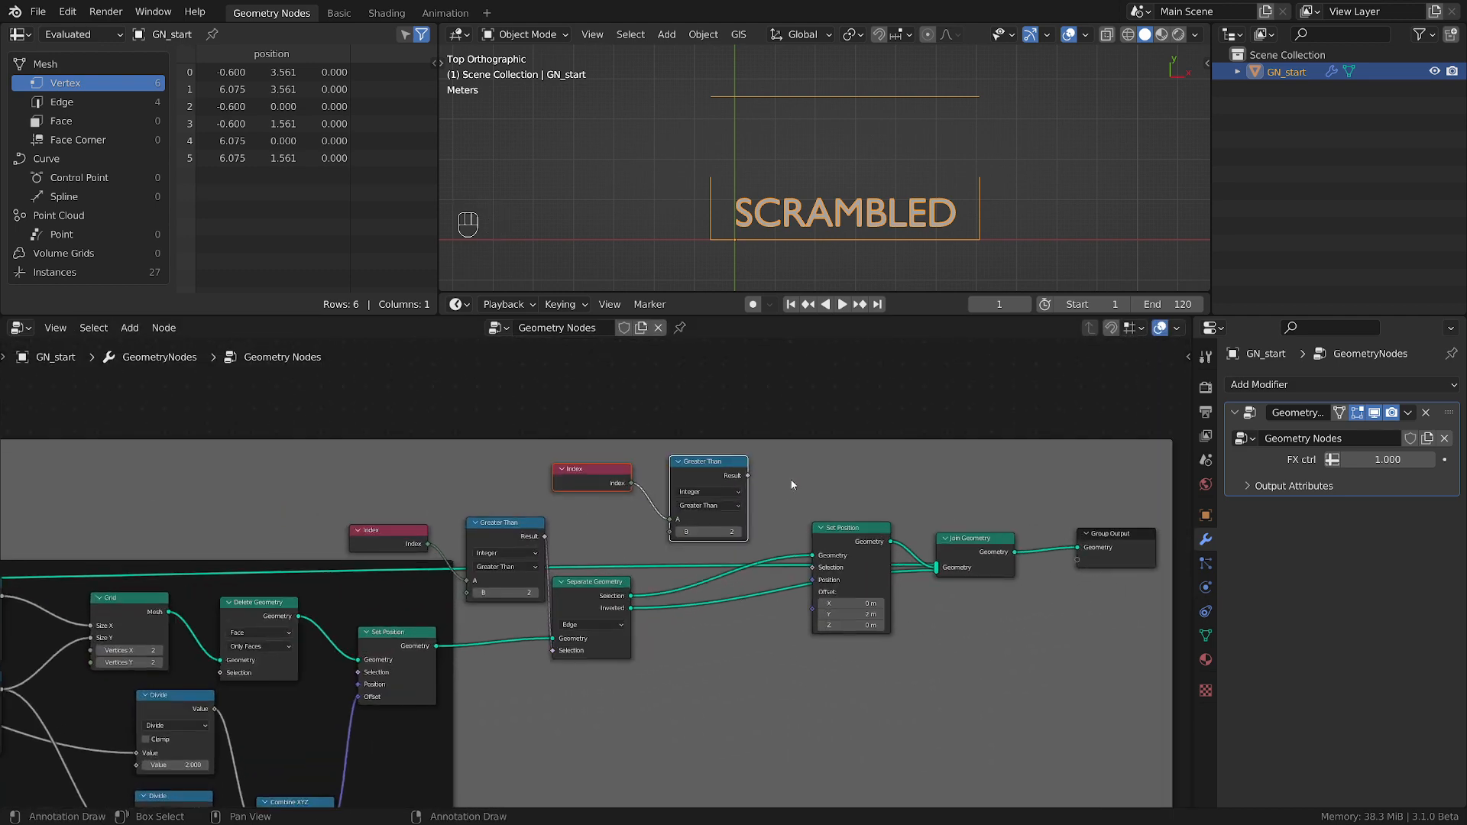
left_click_drag(748, 476, 812, 567)
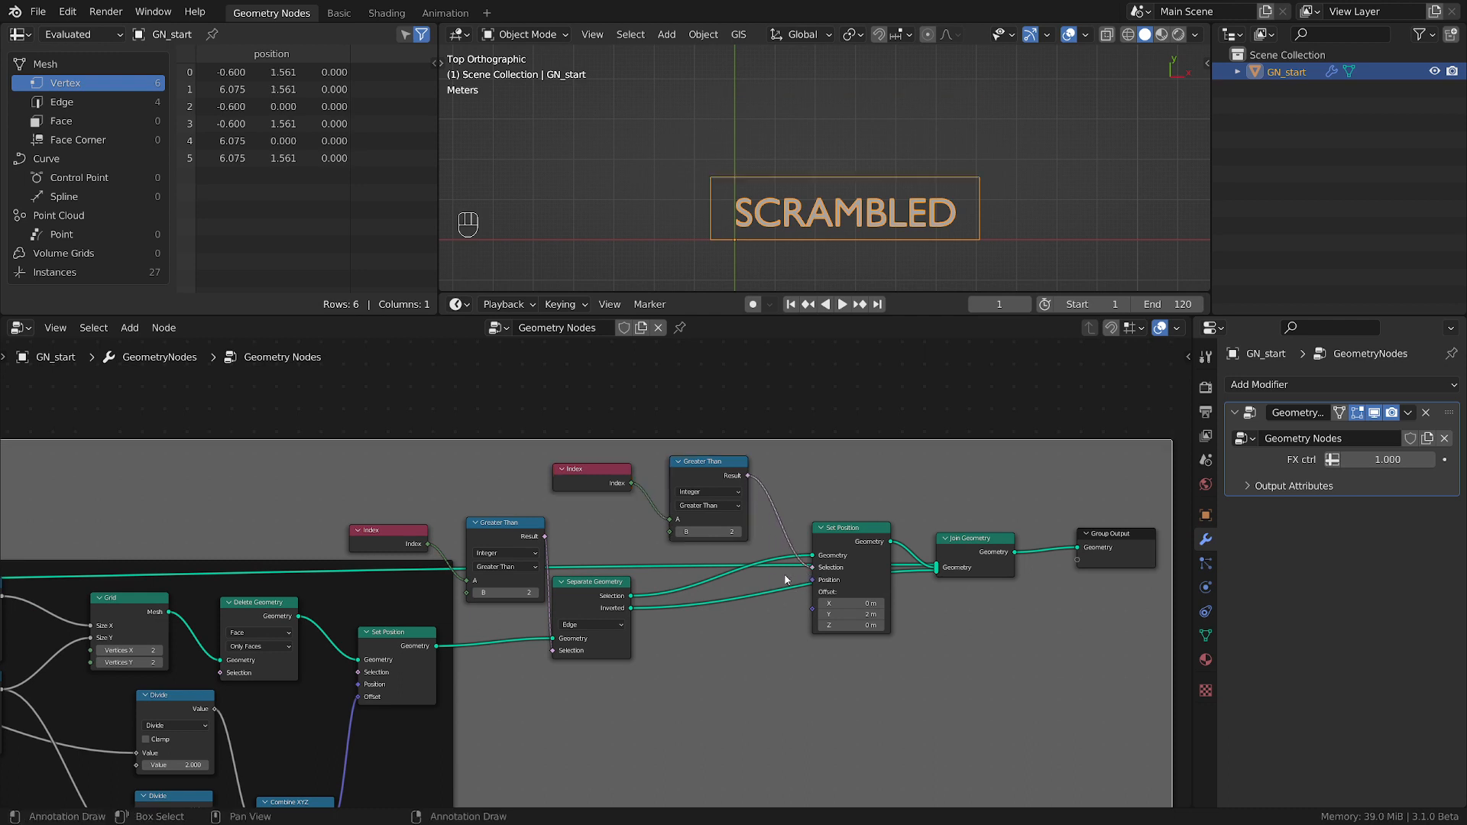
Sketch the lid line and its hinge point above the box with annotation strokes and erase them.
scroll(715, 567, "up", 1)
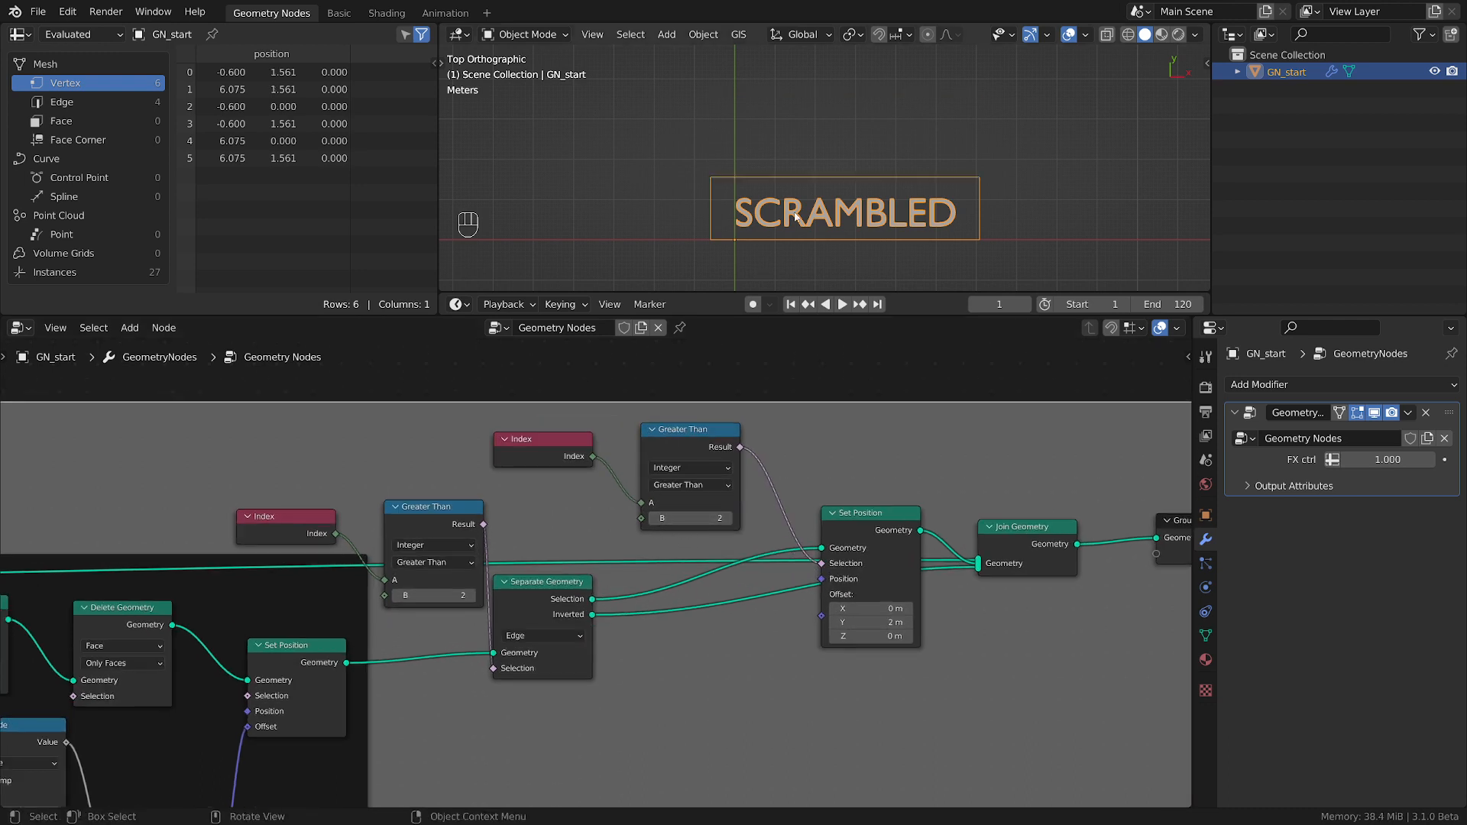
scroll(760, 177, "up", 2)
key("d")
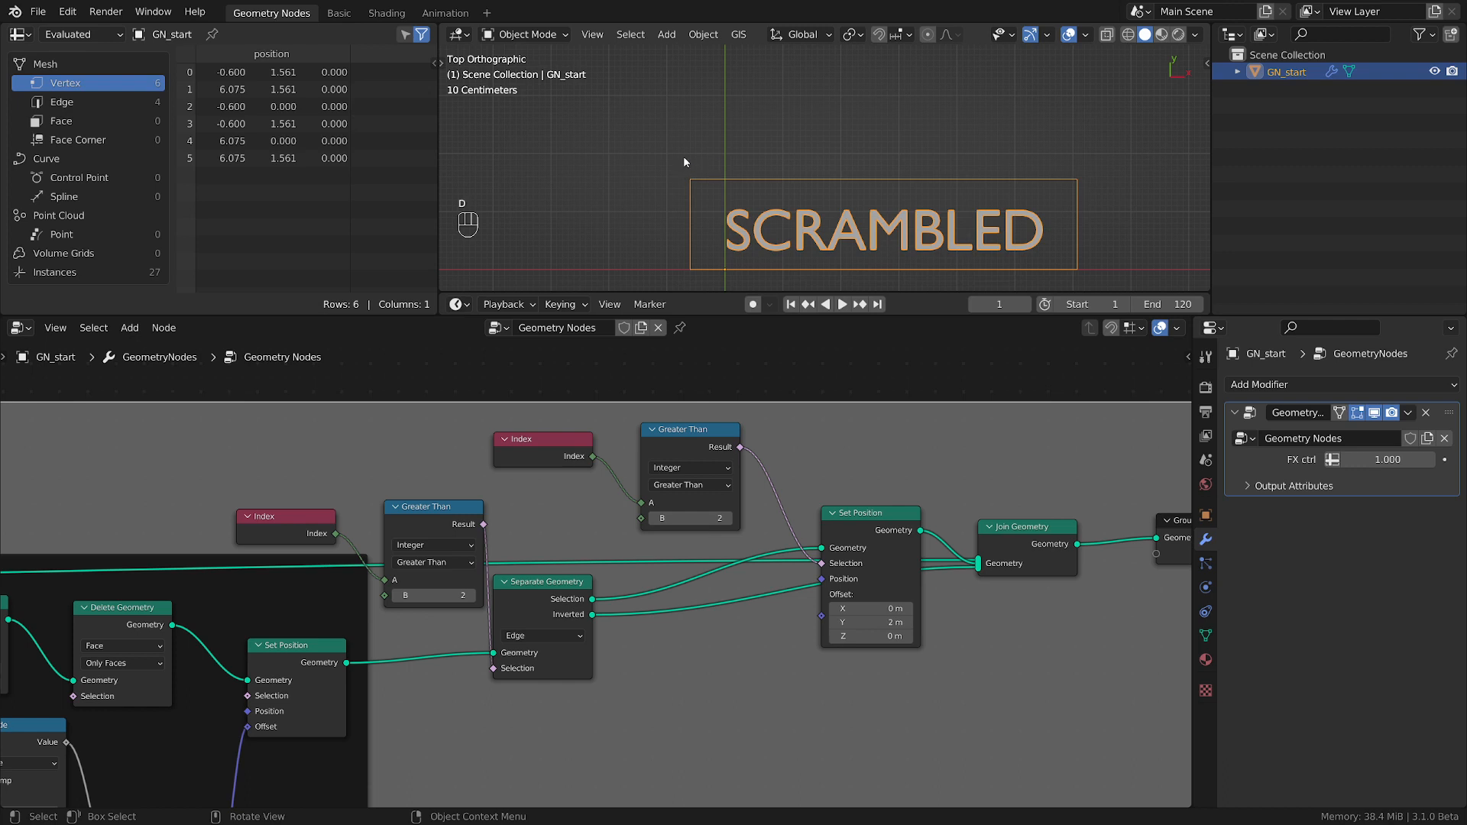
left_click_drag(684, 157, 1021, 154)
left_click_drag(684, 159, 680, 153)
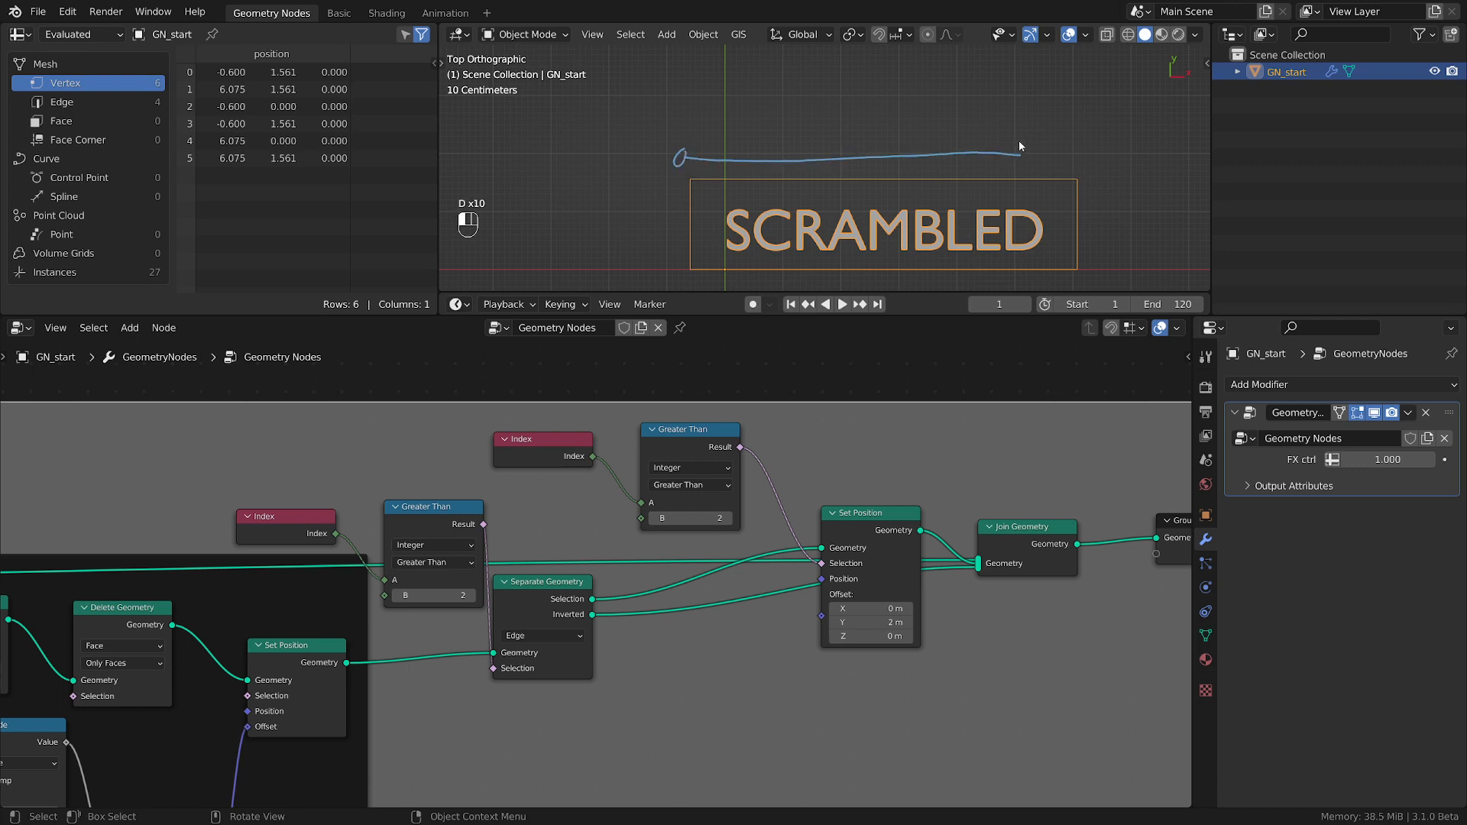
right_click_drag(541, 197, 1080, 180)
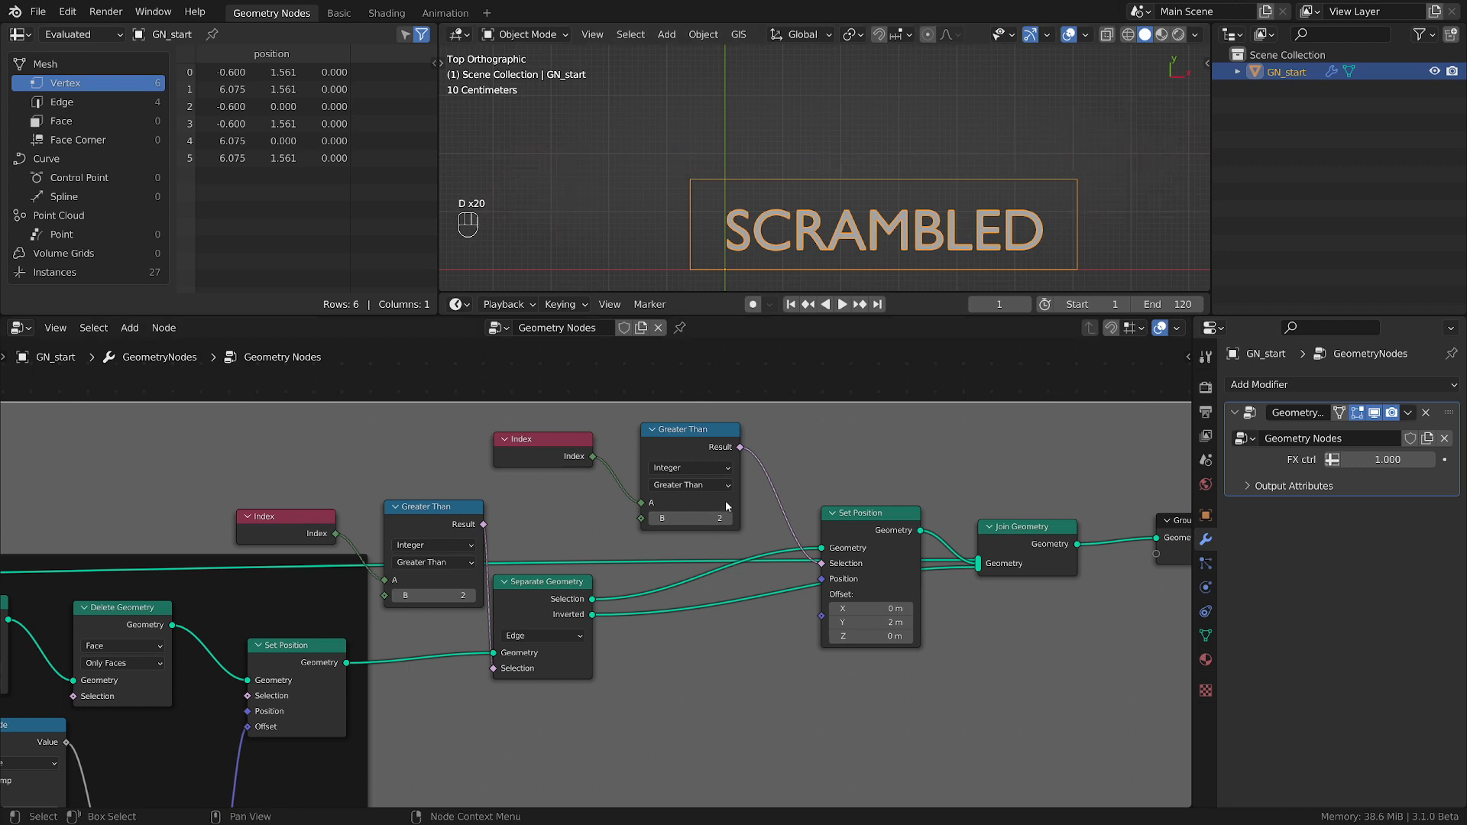
Change the duplicated Compare node's operation to Equal and set its B value to 1.
left_click(652, 519)
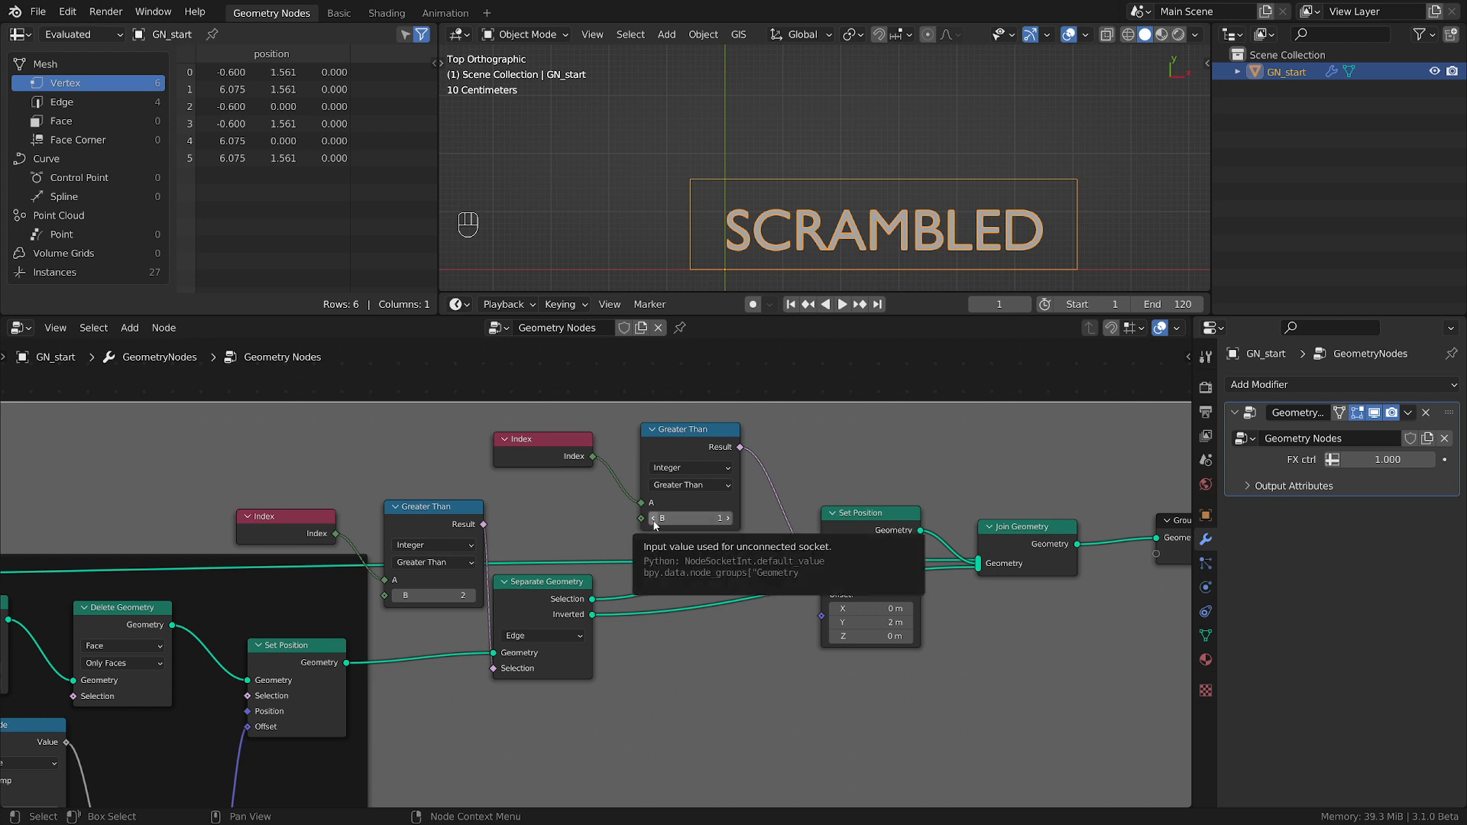
left_click(653, 520)
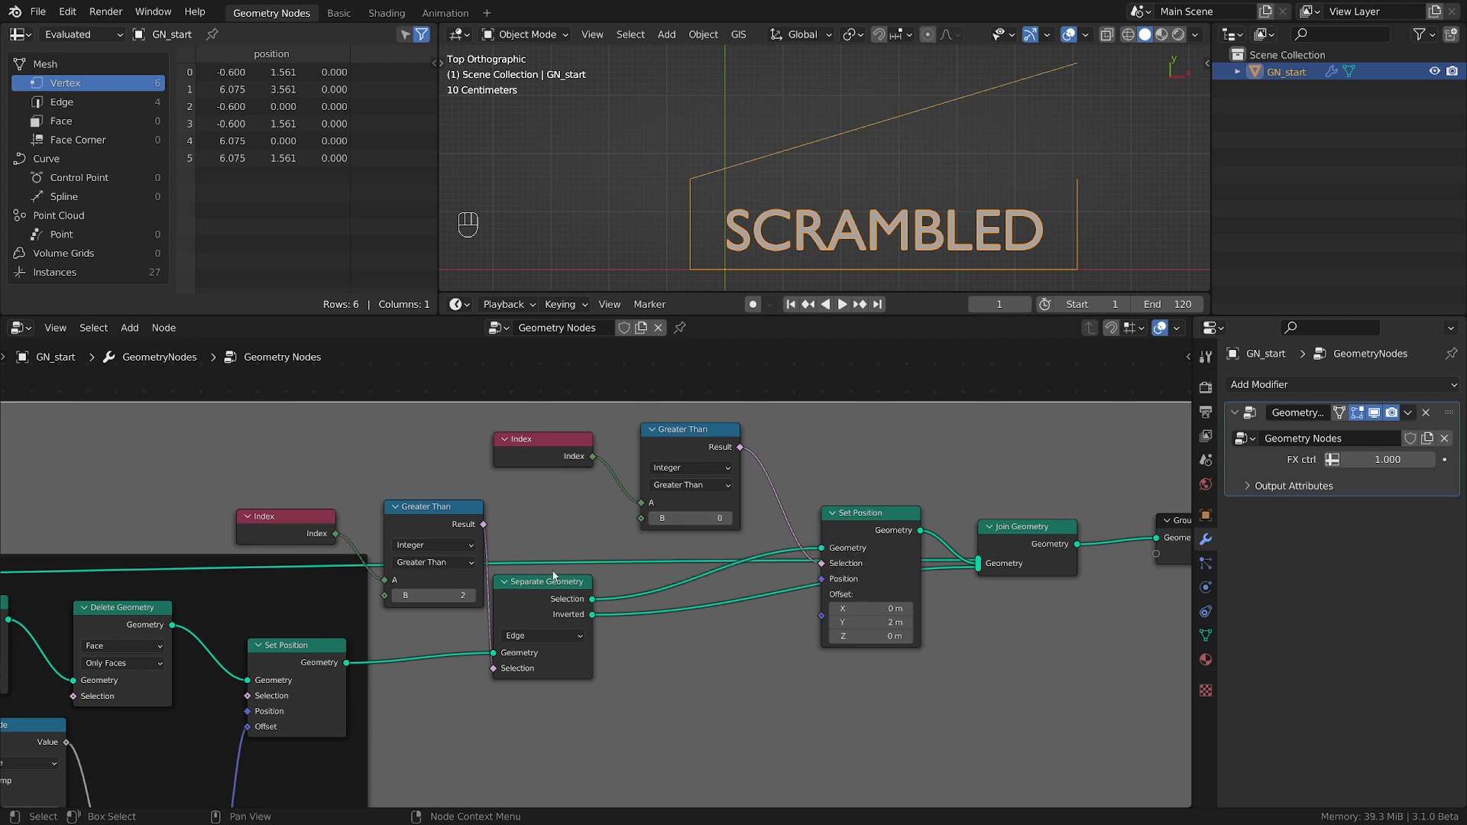
left_click(700, 485)
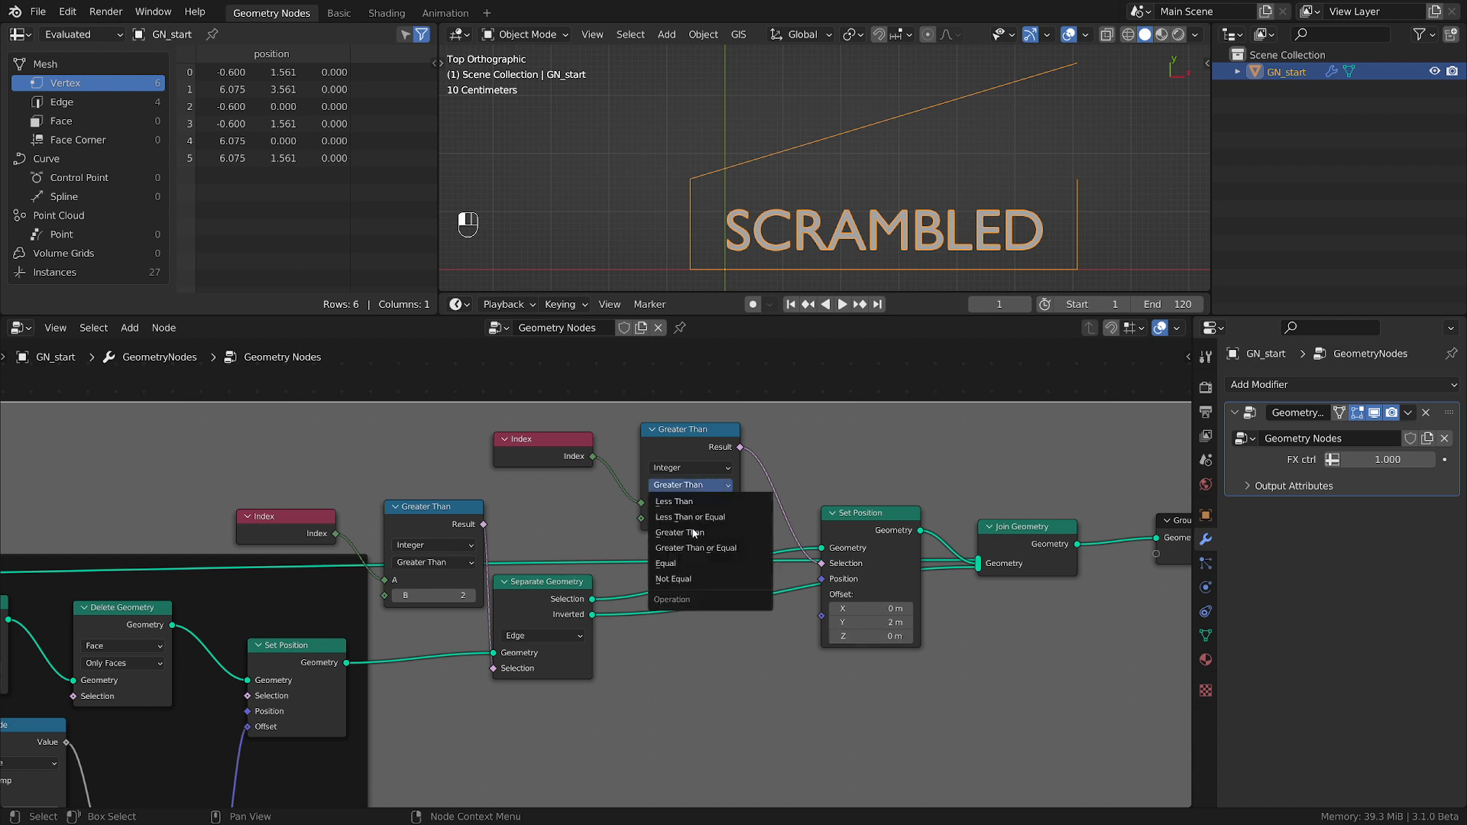
left_click(683, 564)
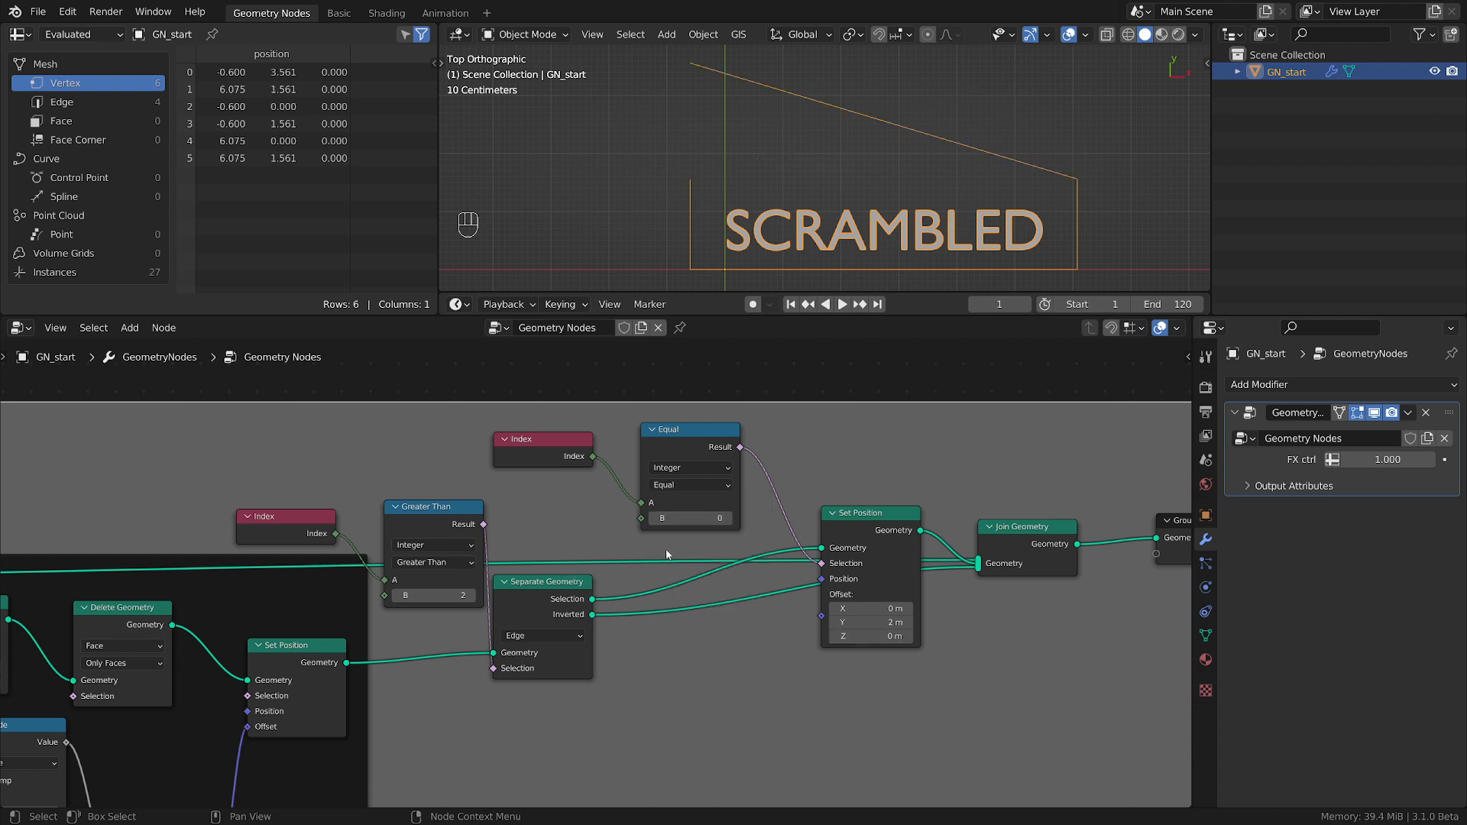
left_click(726, 518)
Change the Compare node feeding Separate Geometry to Equal and set its B value to 3.
scroll(726, 560, "down", 3)
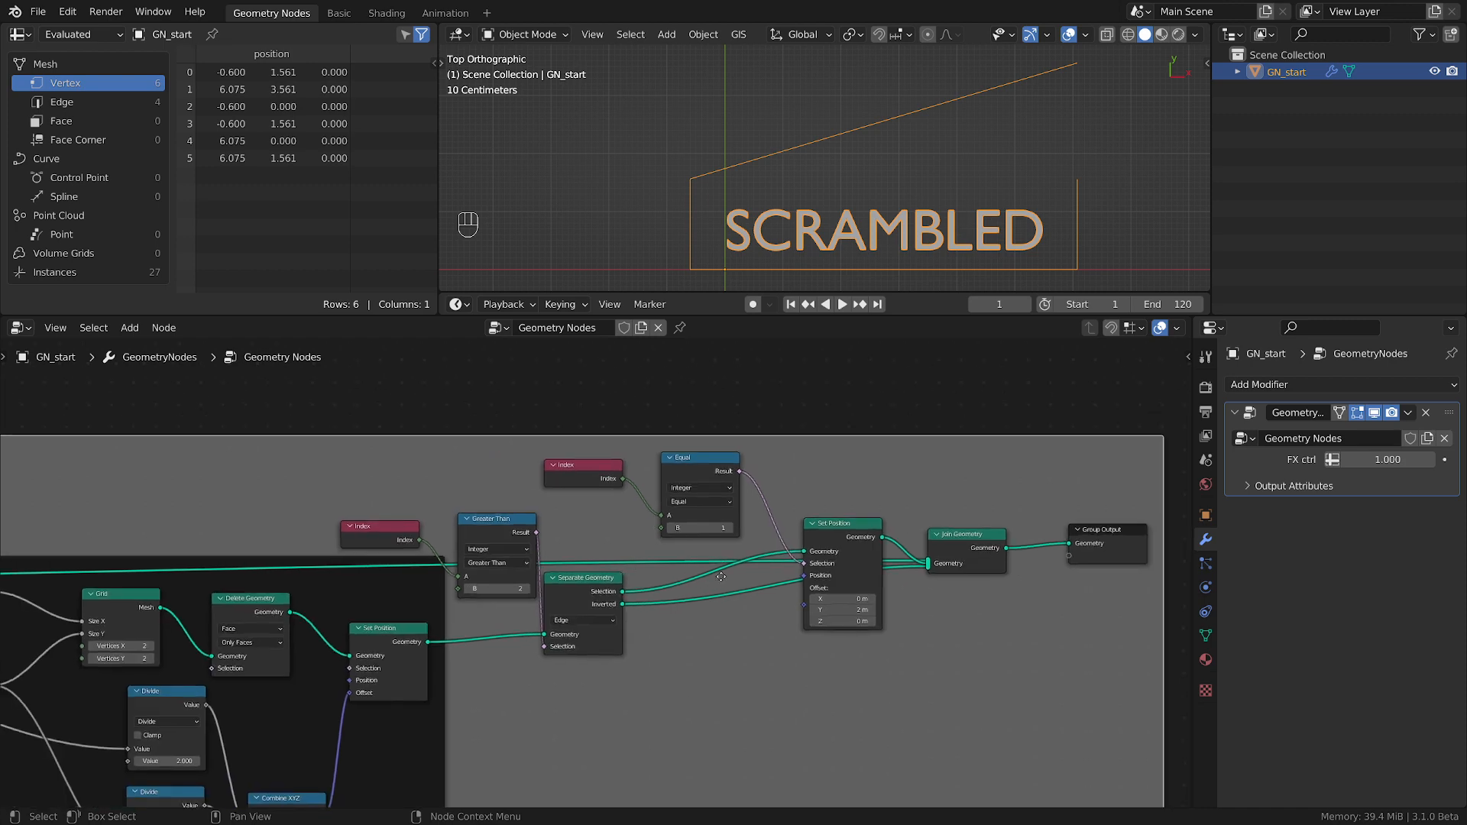
middle_click_drag(555, 554, 710, 570)
scroll(709, 571, "up", 6)
left_click(628, 518)
scroll(629, 518, "up", 2)
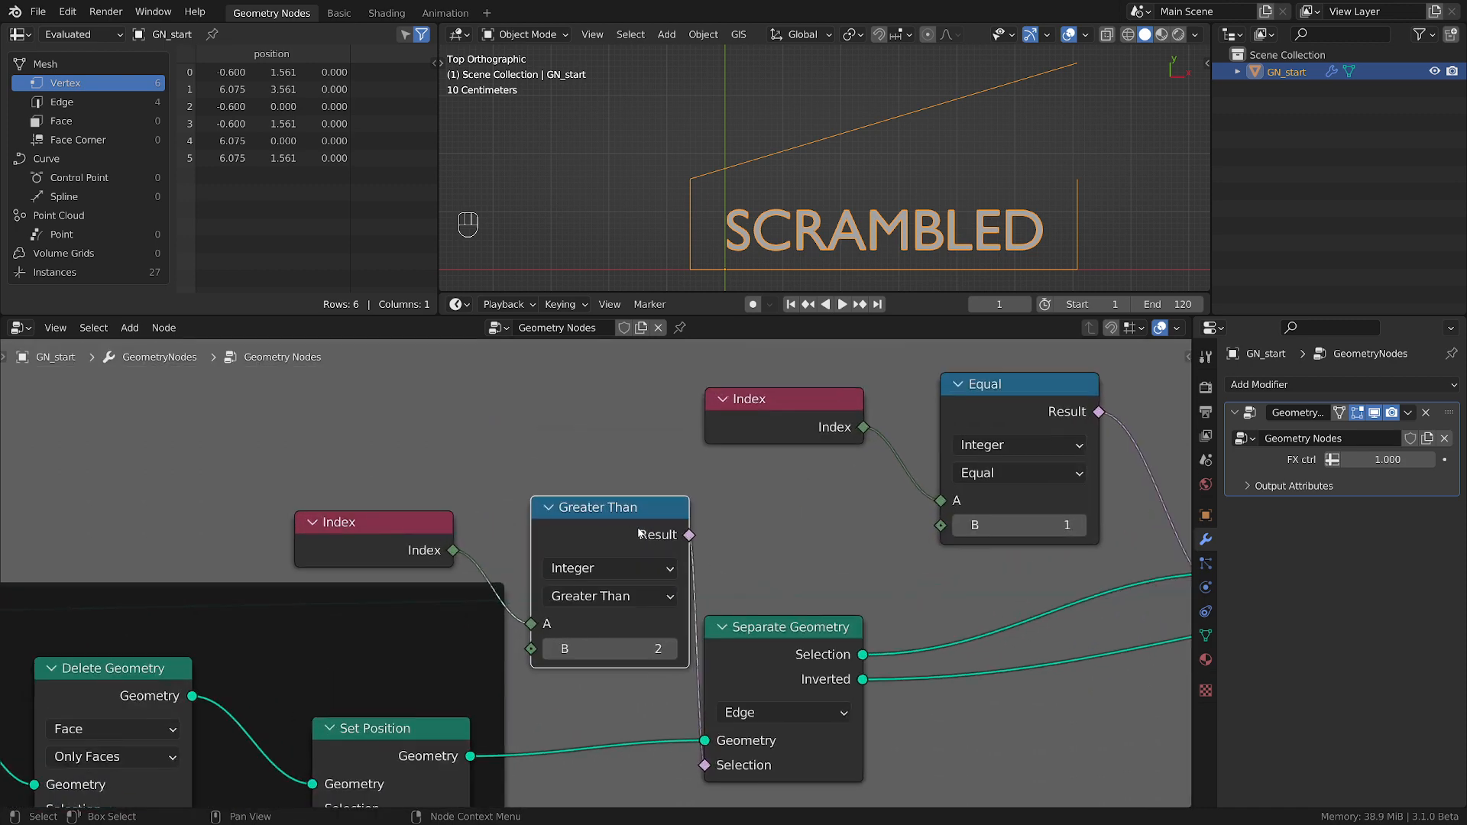
left_click(626, 600)
left_click(653, 710)
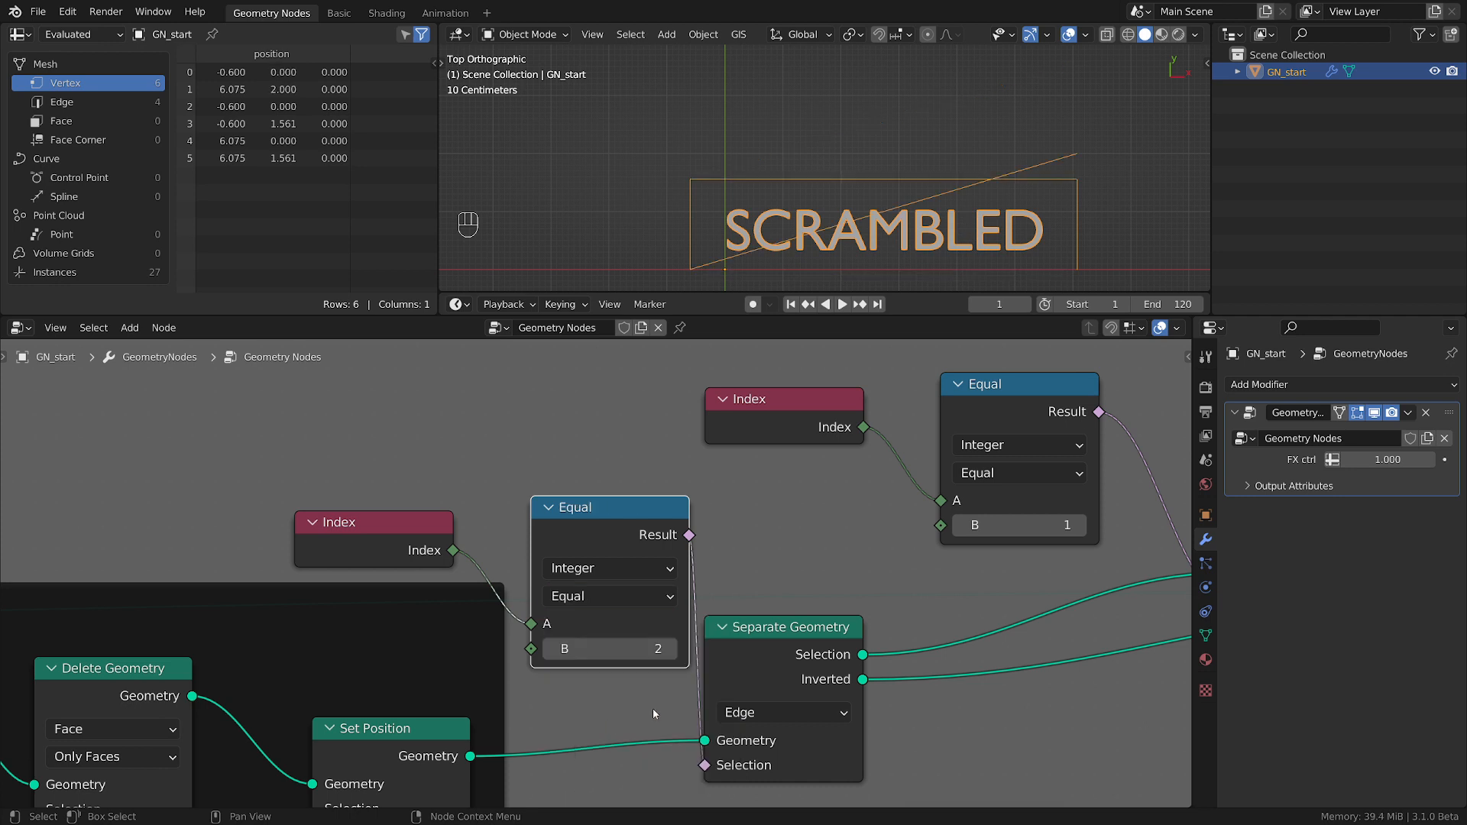
left_click(671, 649)
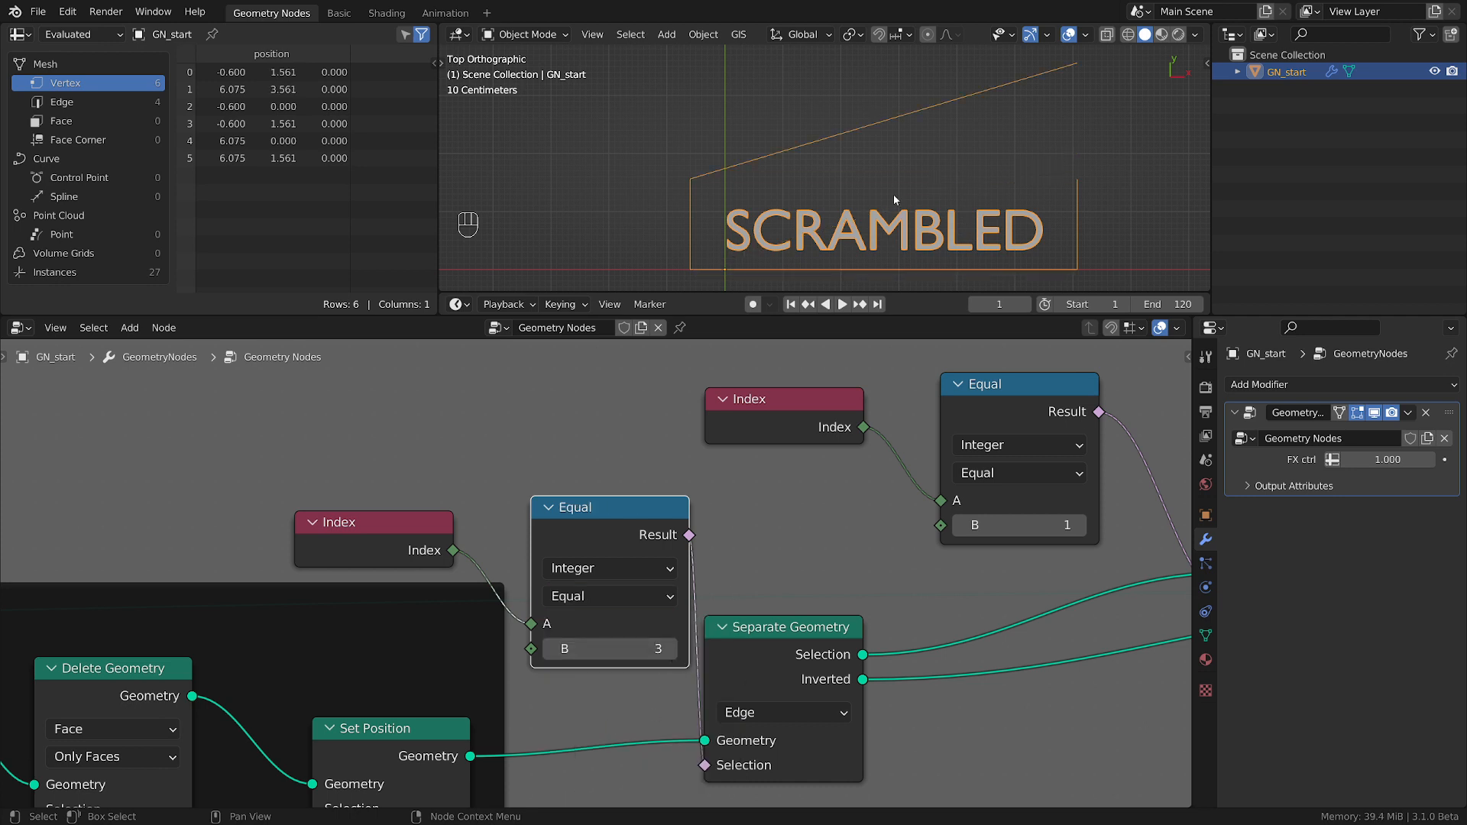
middle_click_drag(858, 550, 736, 521)
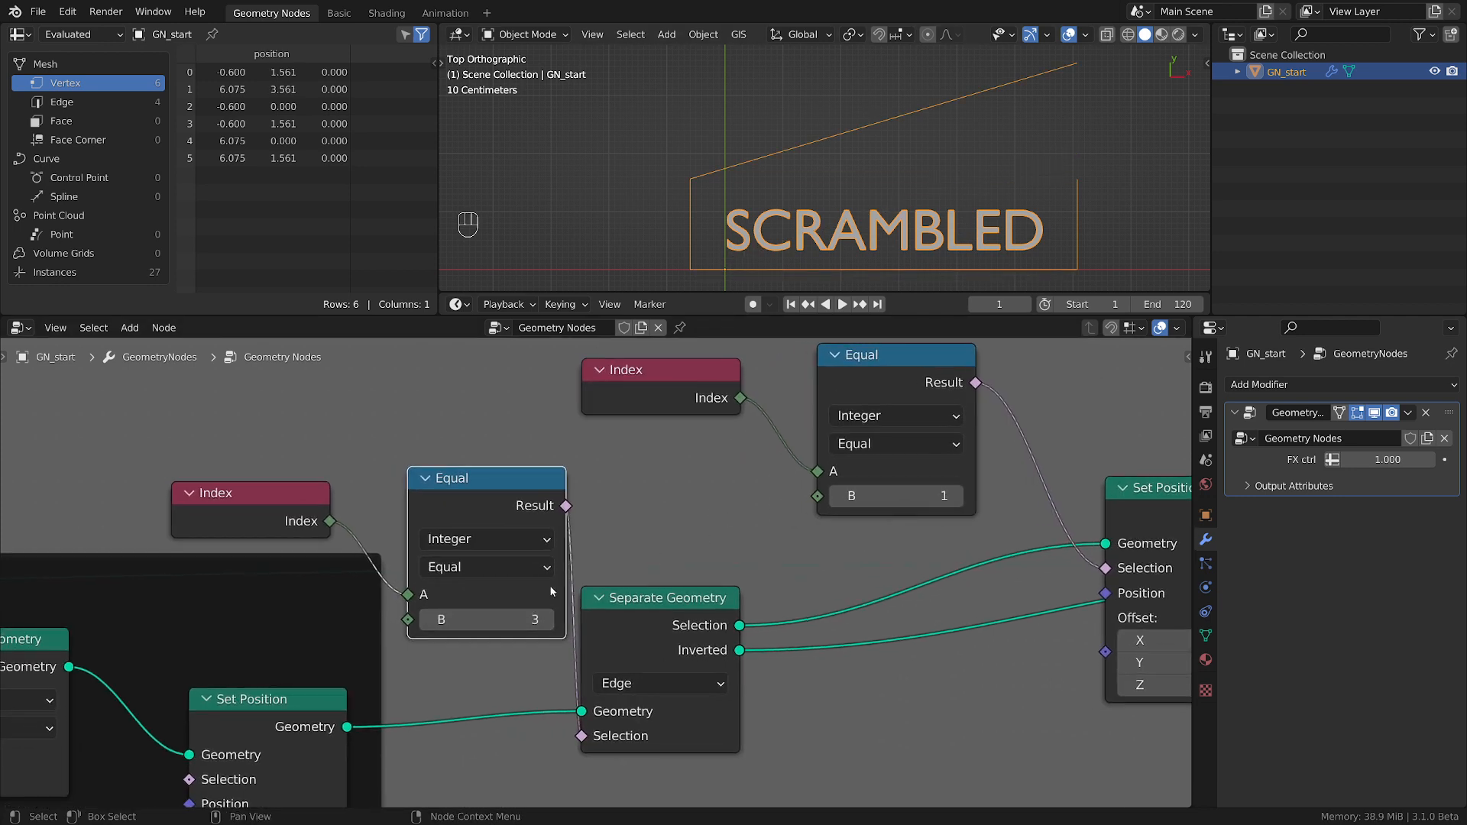
Mute and unmute the Set Position node for the lid edge to compare its effect on the box.
scroll(698, 645, "down", 3)
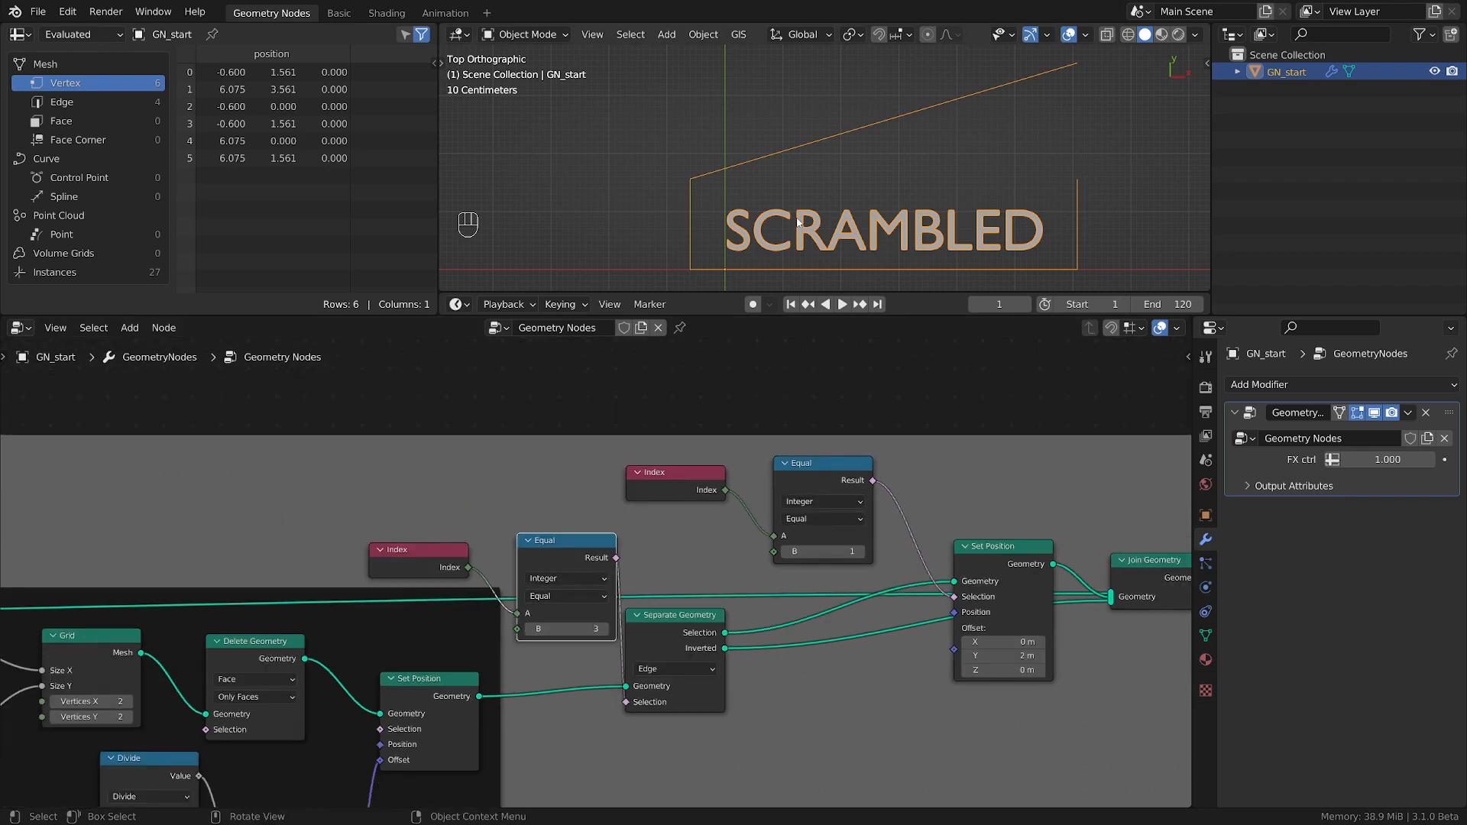
left_click(1021, 564)
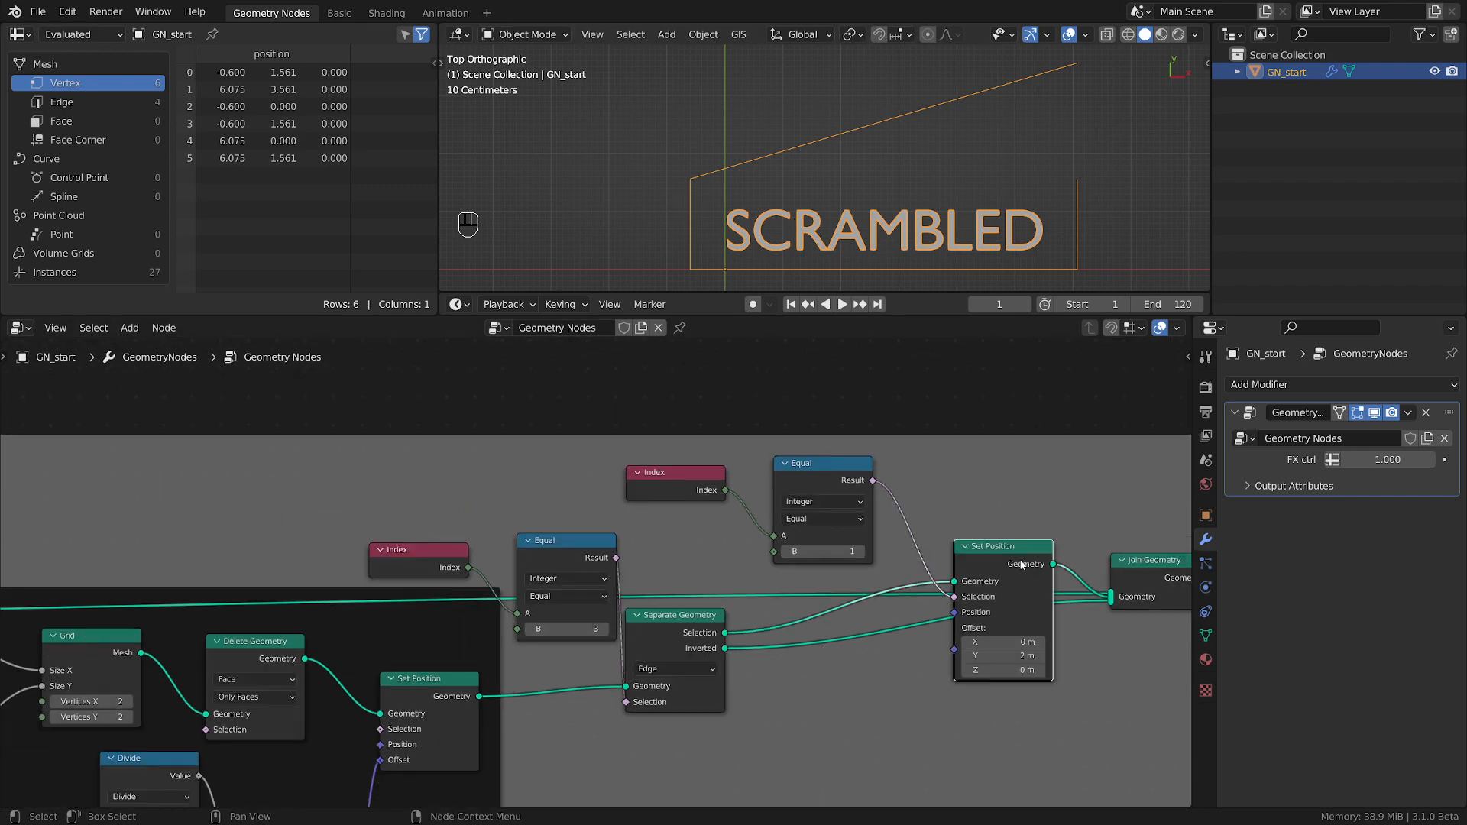
key("m")
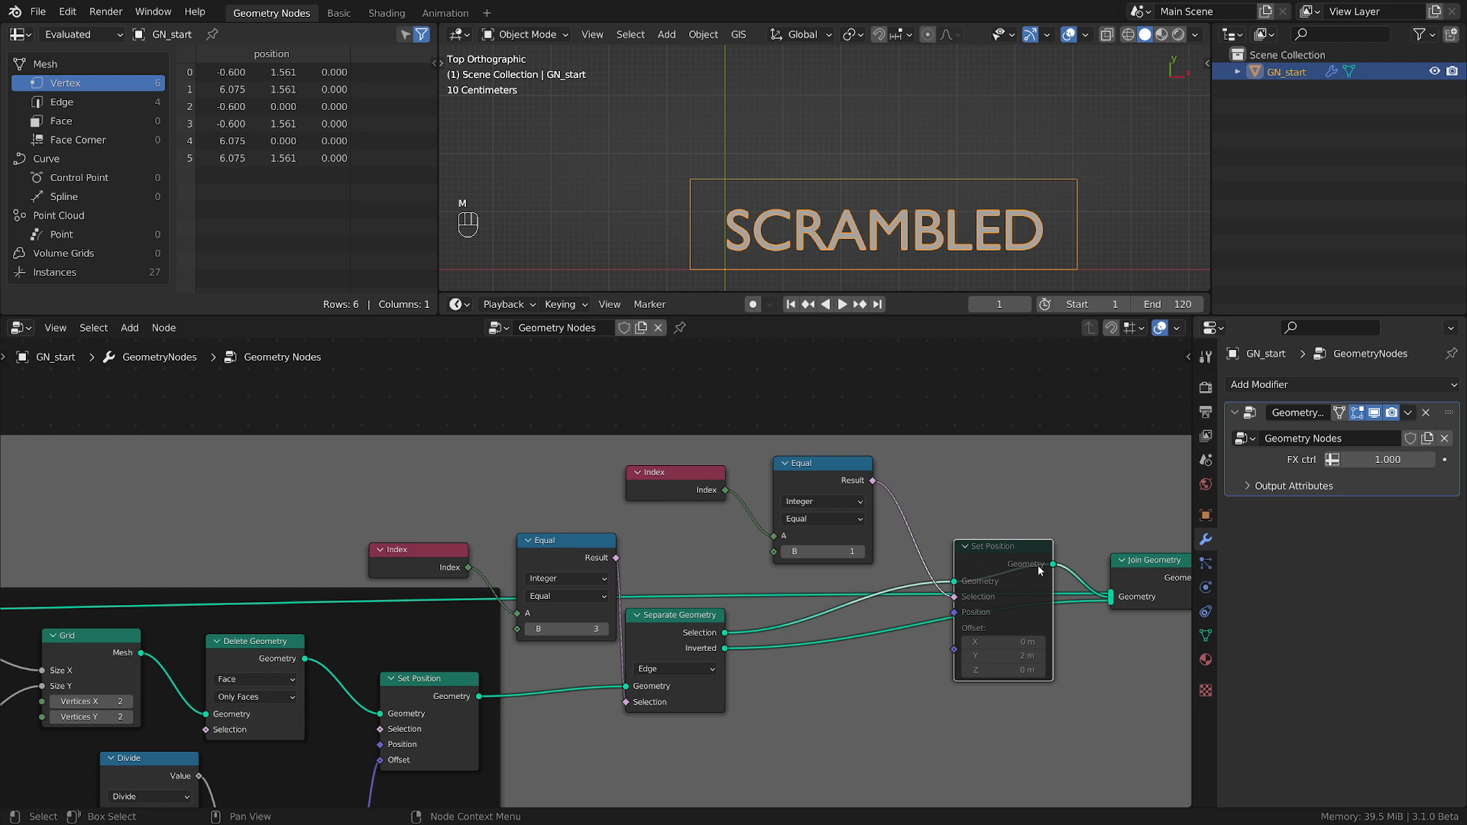
key("m")
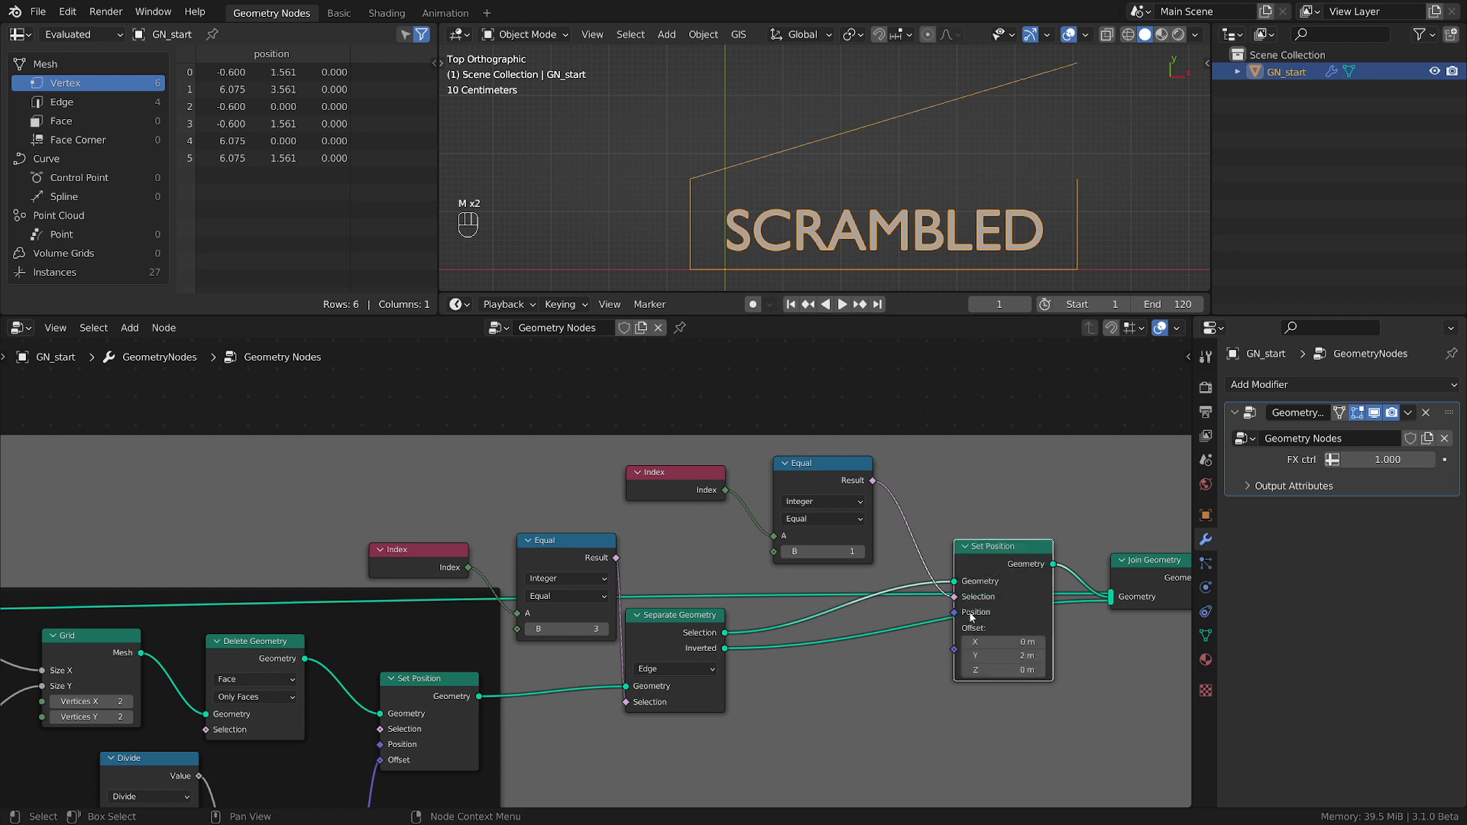
Disconnect Set Position's Selection and test B values 2, 1 and 0 on the Equal node feeding Separate Geometry, returning to 3.
right_click_drag(927, 497, 893, 528, "ctrl")
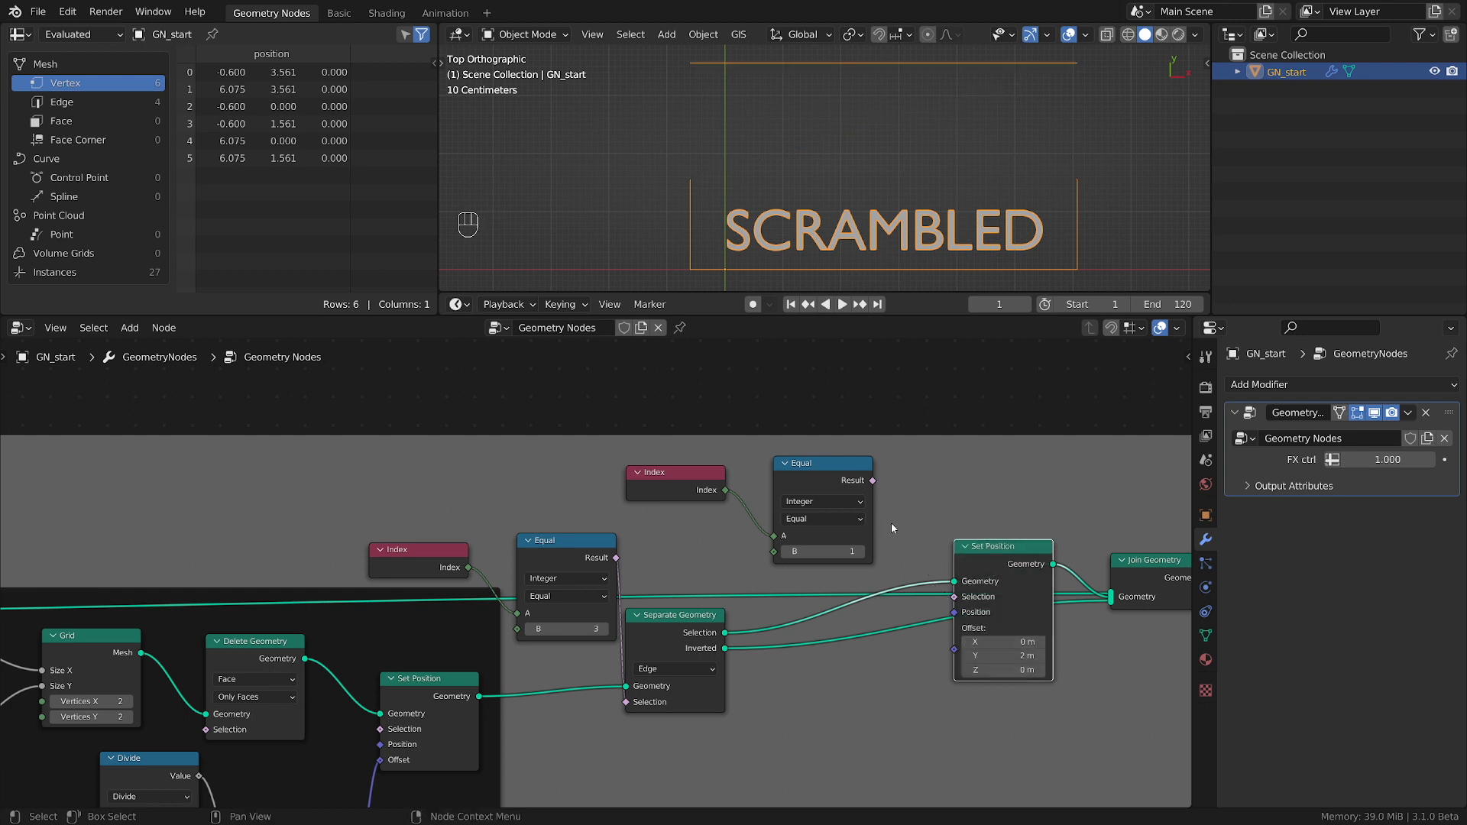
left_click(530, 629)
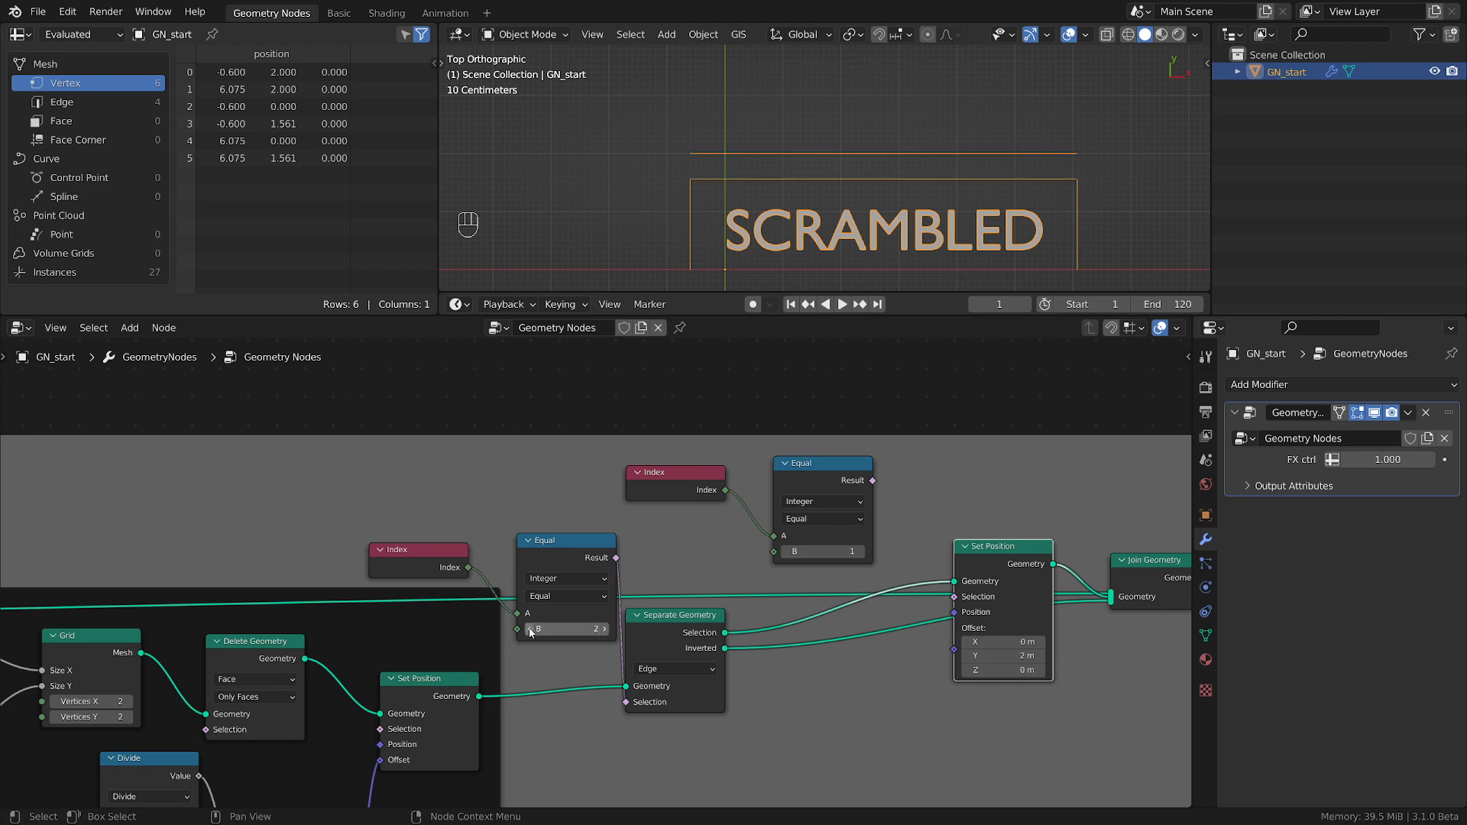
left_click(530, 629)
left_click(527, 631)
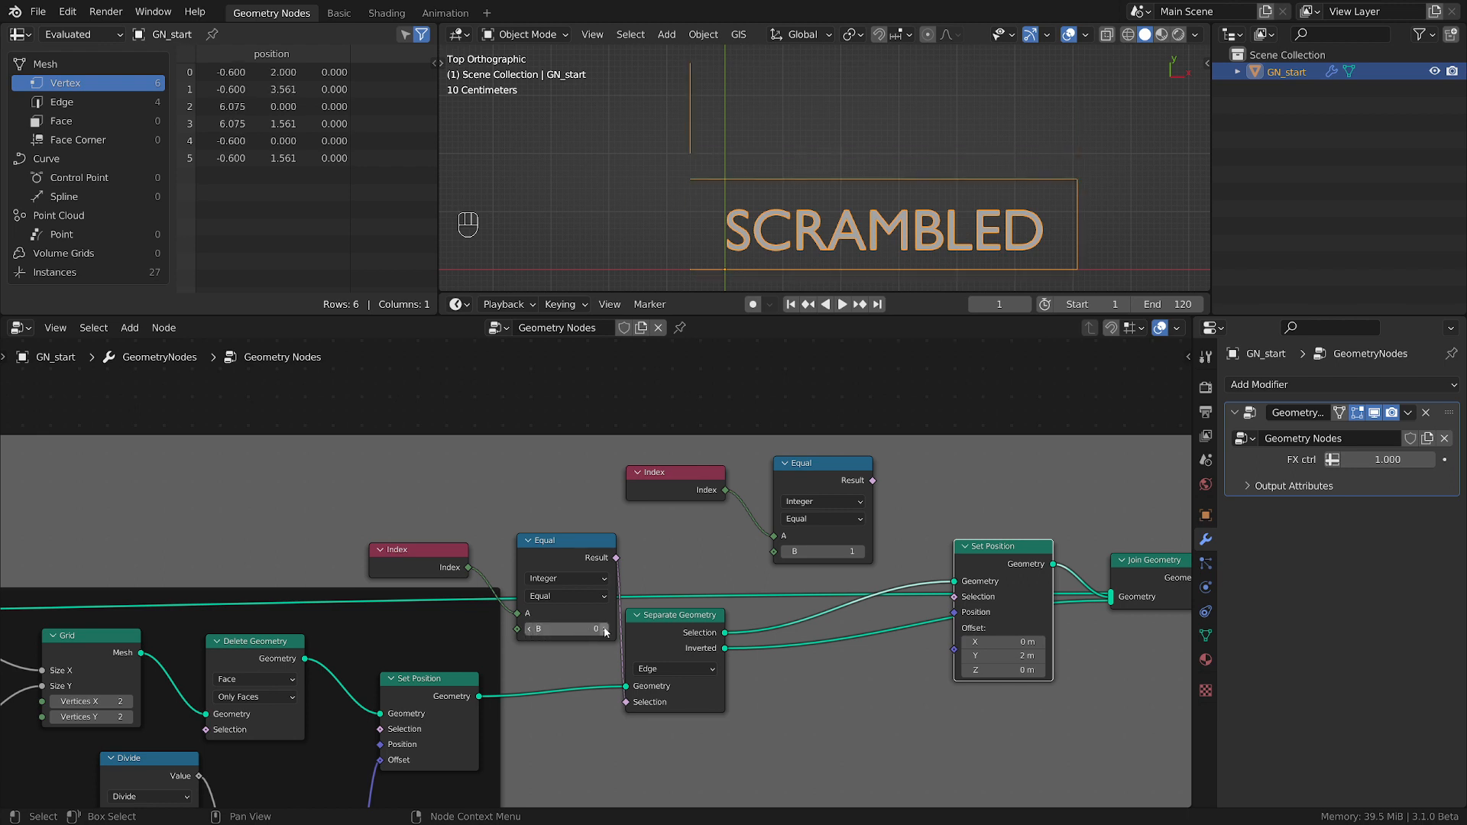
left_click(607, 630)
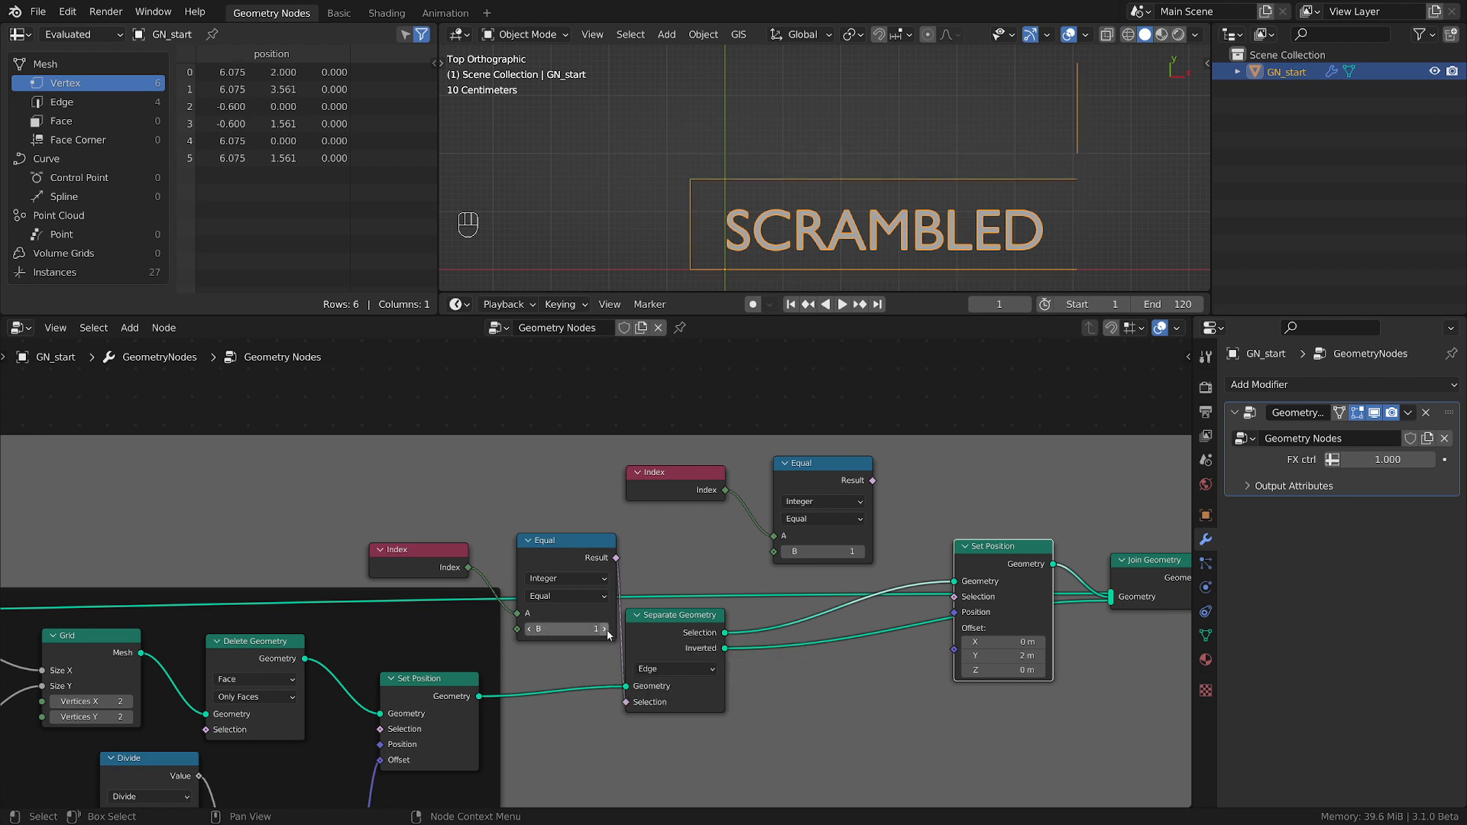
left_click(608, 628)
left_click(608, 629)
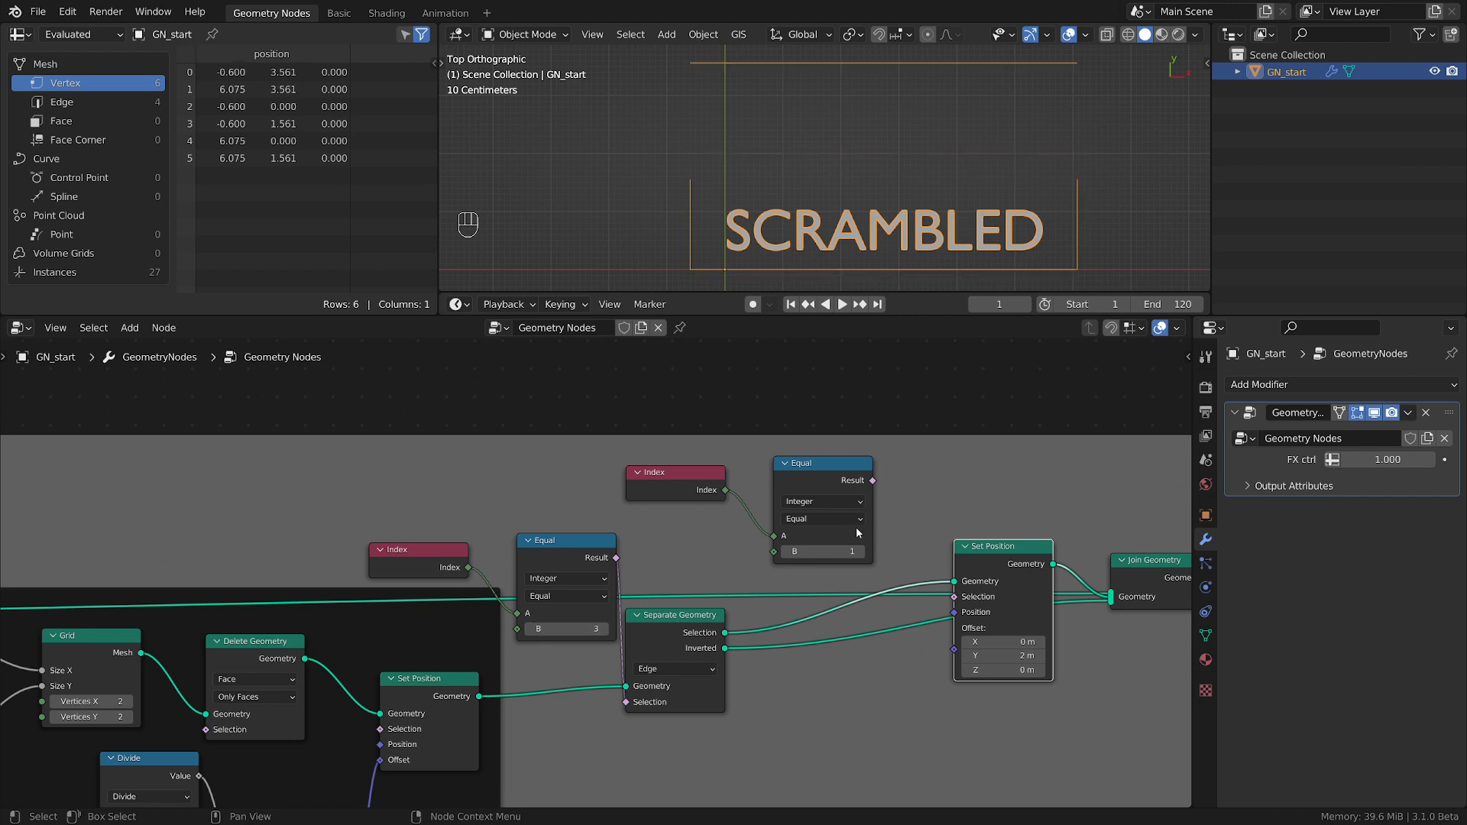
Reconnect the second Equal node's Result to Set Position's Selection and set its Y offset to 1.8 m.
left_click_drag(873, 480, 954, 596)
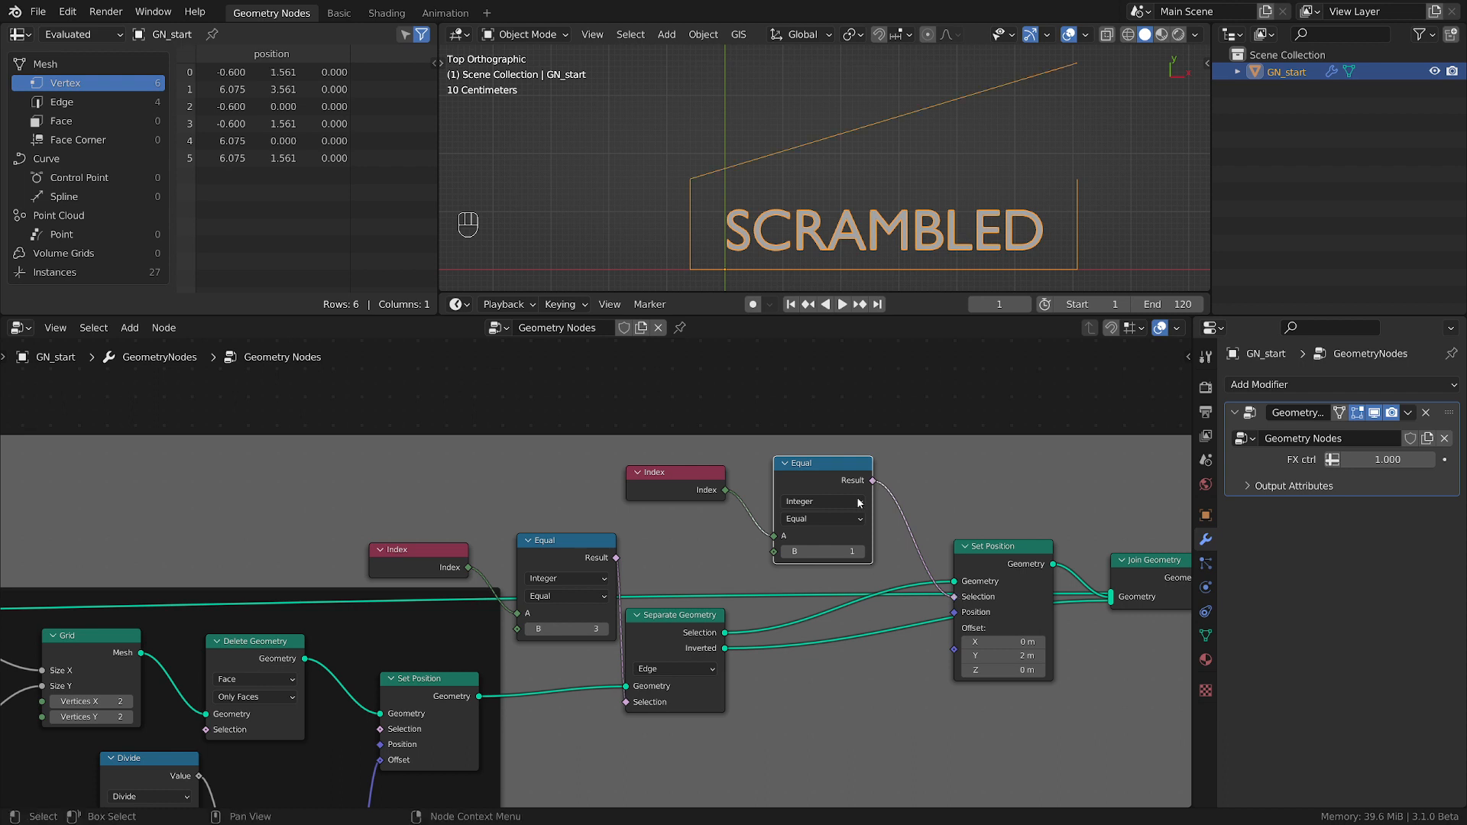
mouse_move(1001, 656)
left_mouse_down()
mouse_move(1042, 655)
mouse_move(1001, 655)
left_mouse_up()
Enclose both Index and Equal pairs, Separate Geometry and the lid's Set Position node in a common frame.
scroll(860, 680, "down", 4)
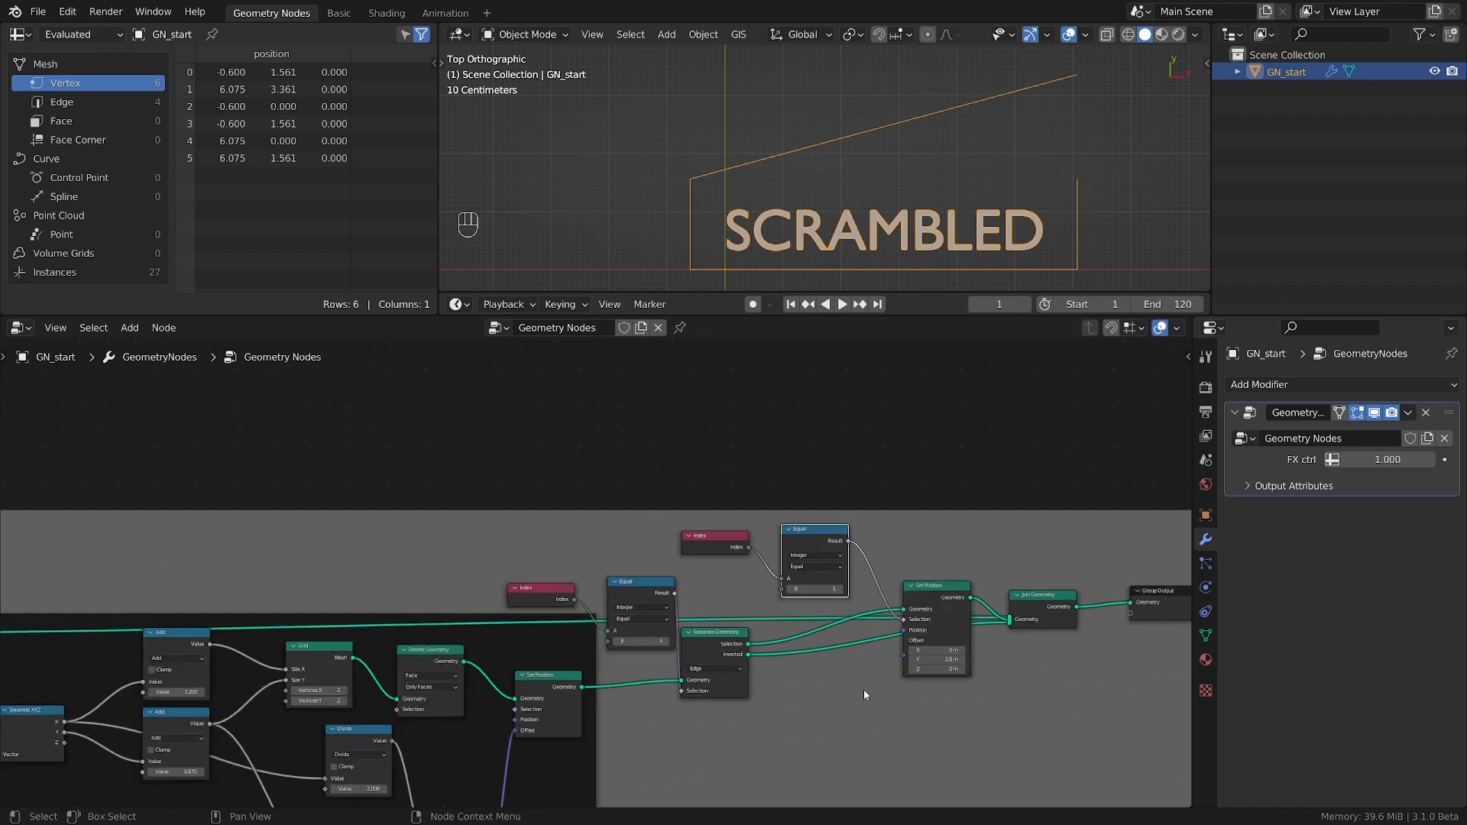
left_click_drag(592, 464, 969, 671)
key("ctrl+h")
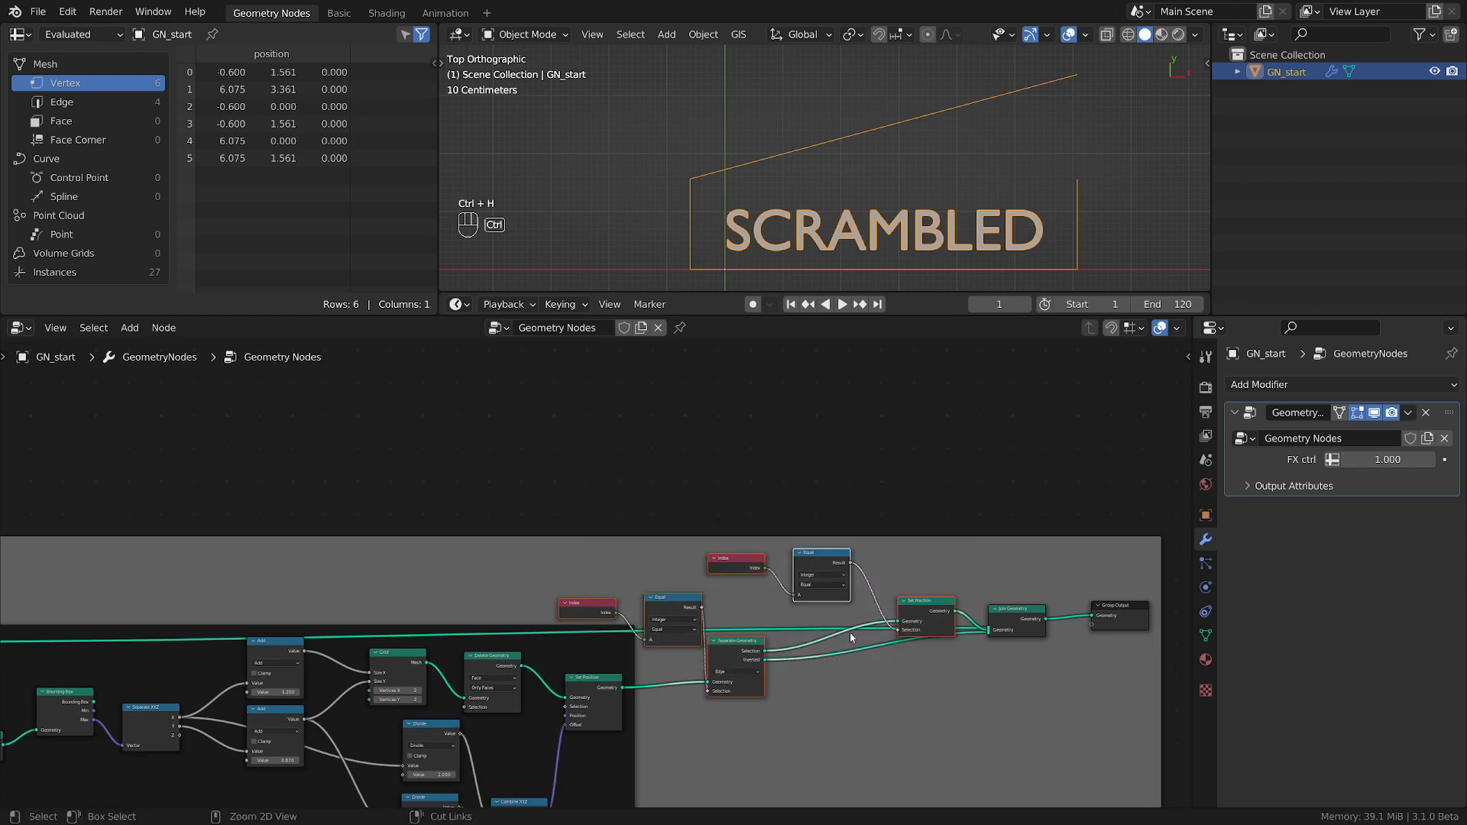
key("ctrl+z")
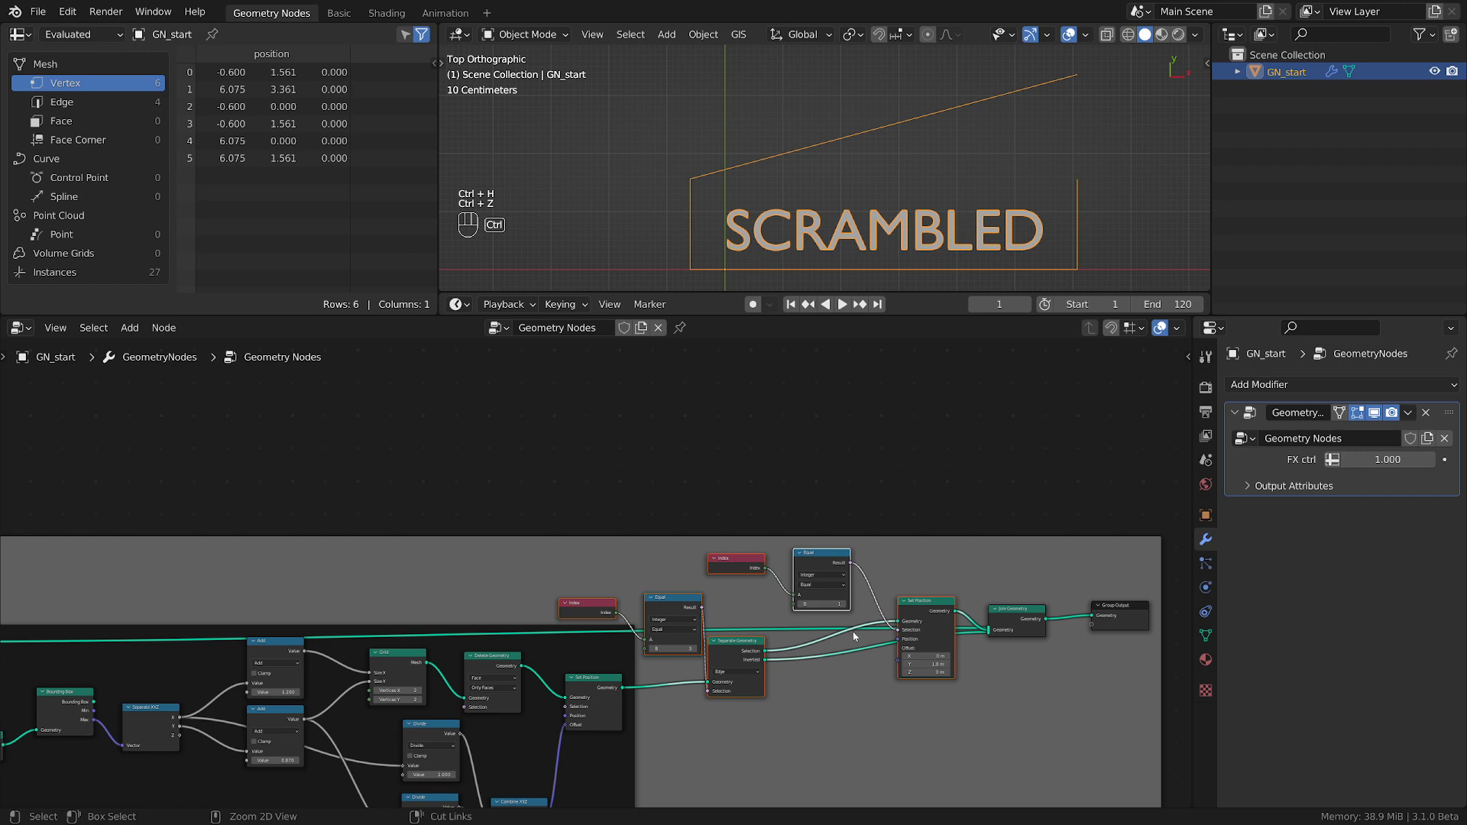
key("ctrl+g")
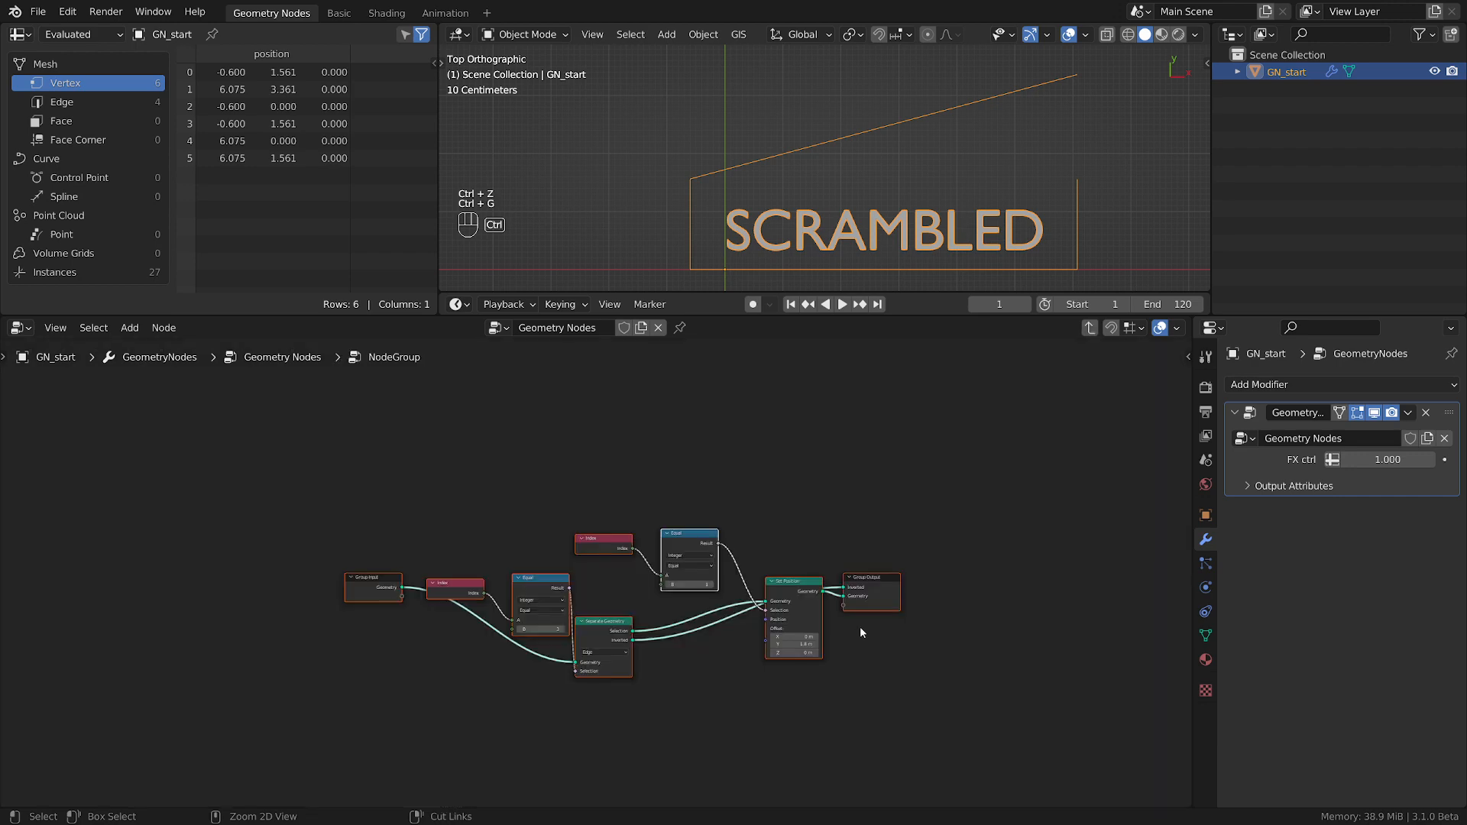
key("ctrl+z")
key("ctrl+j")
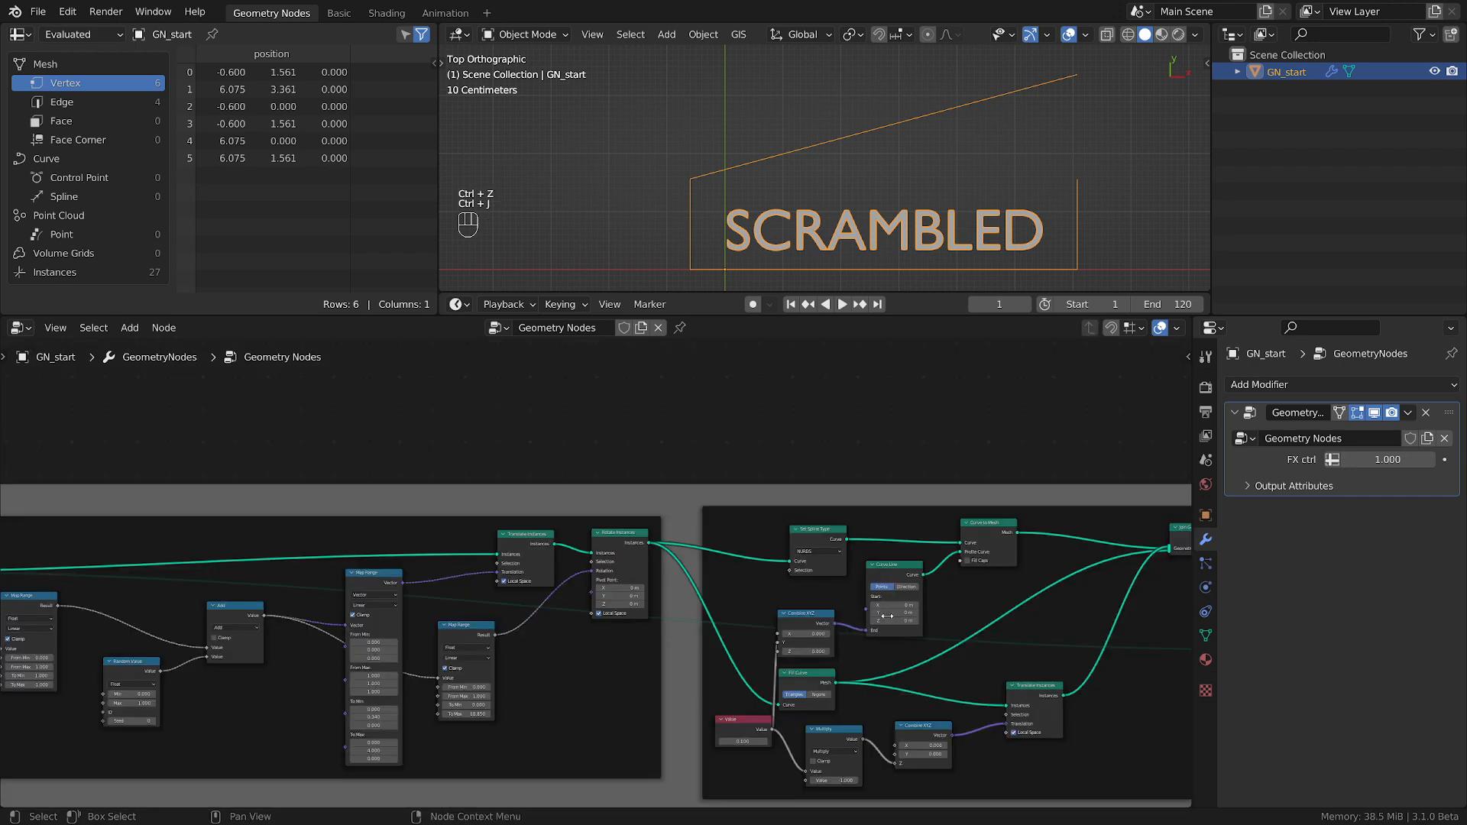
Move Join Geometry and Group Output farther along the tree and place the lid frame between them and the box frame.
scroll(488, 556, "down", 4)
middle_click_drag(488, 555, 339, 560)
middle_click_drag(1113, 571, 695, 571)
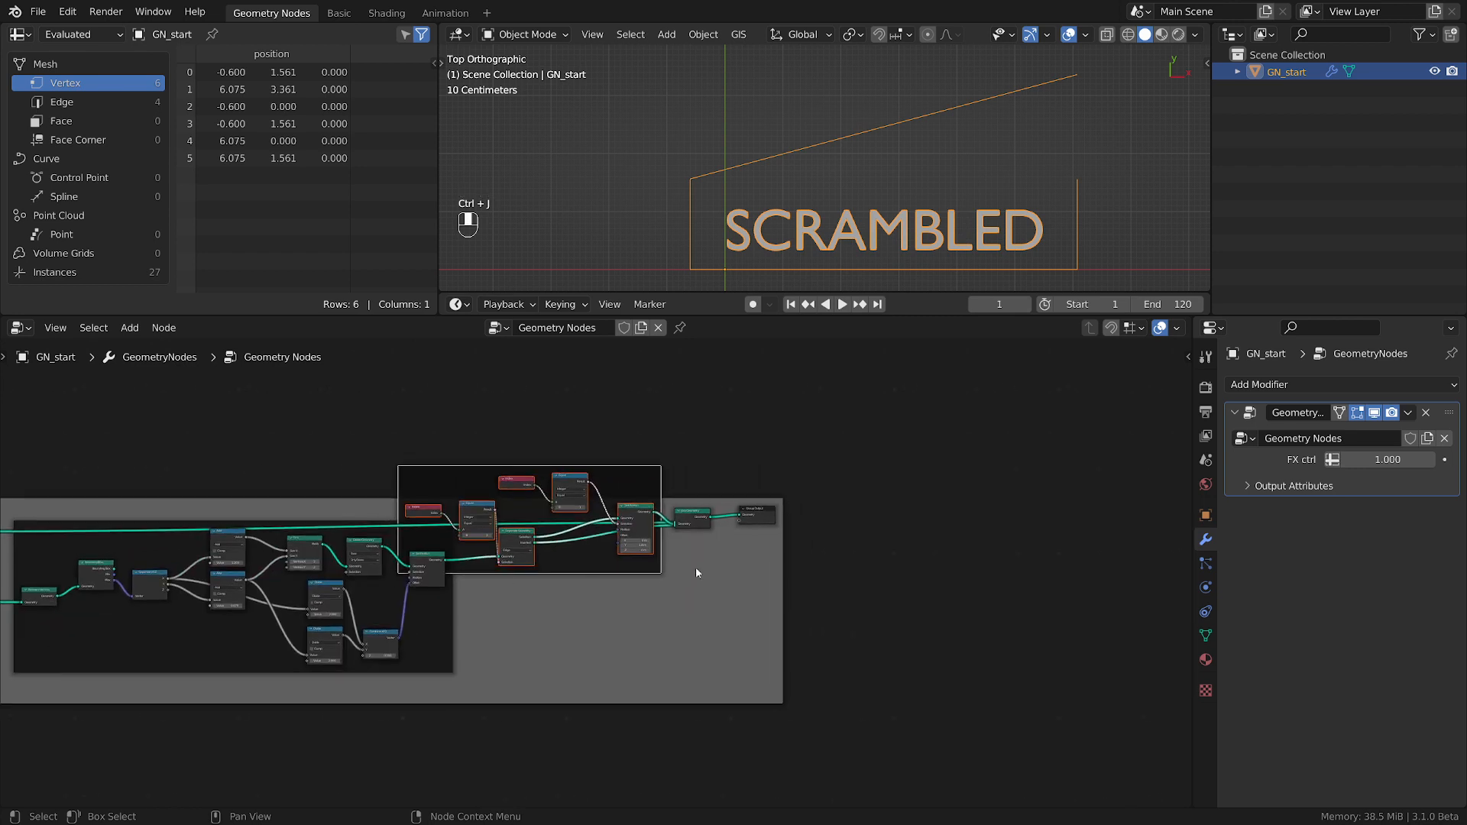
key("g")
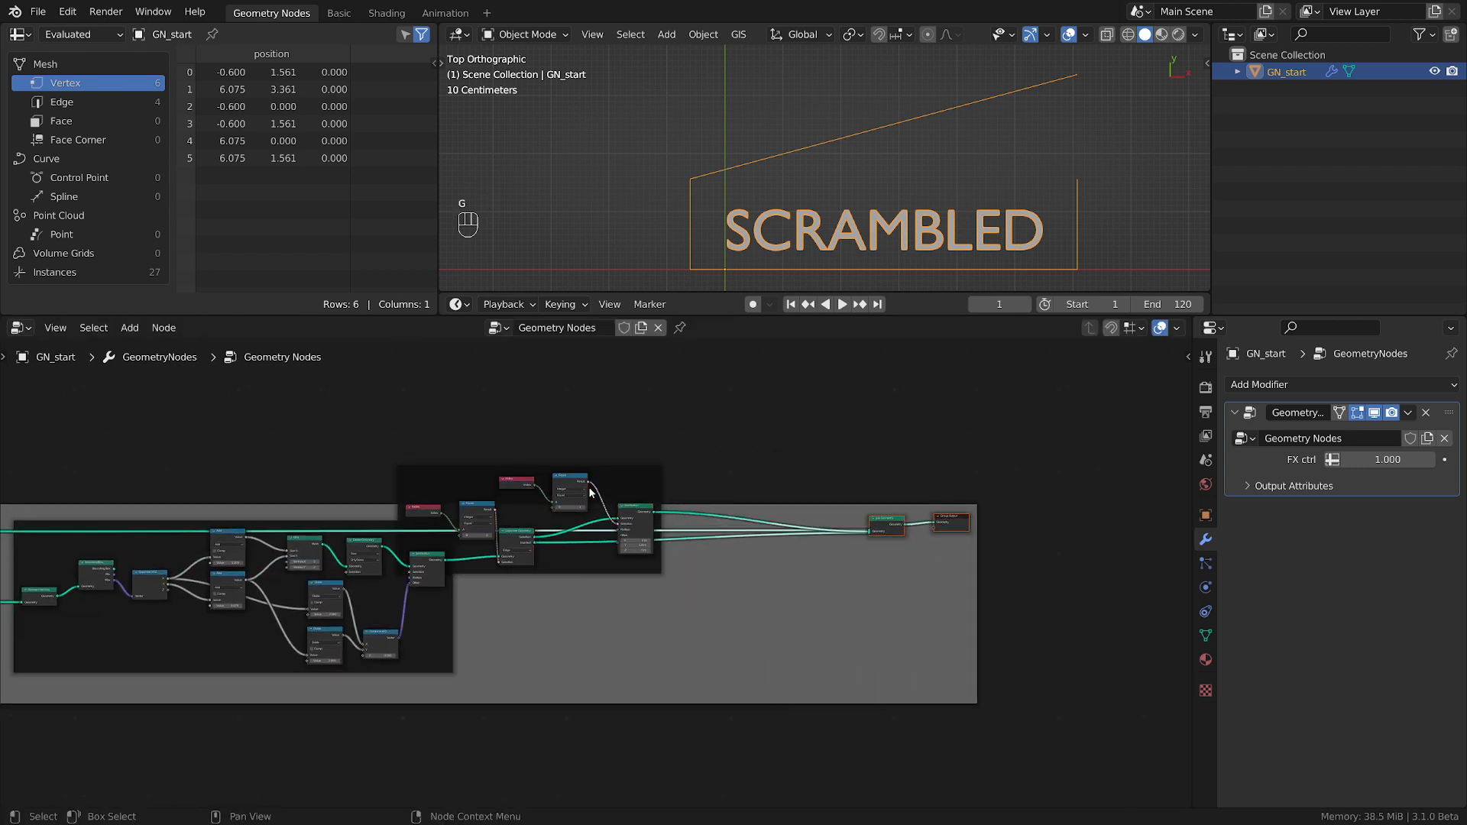
left_click(682, 570)
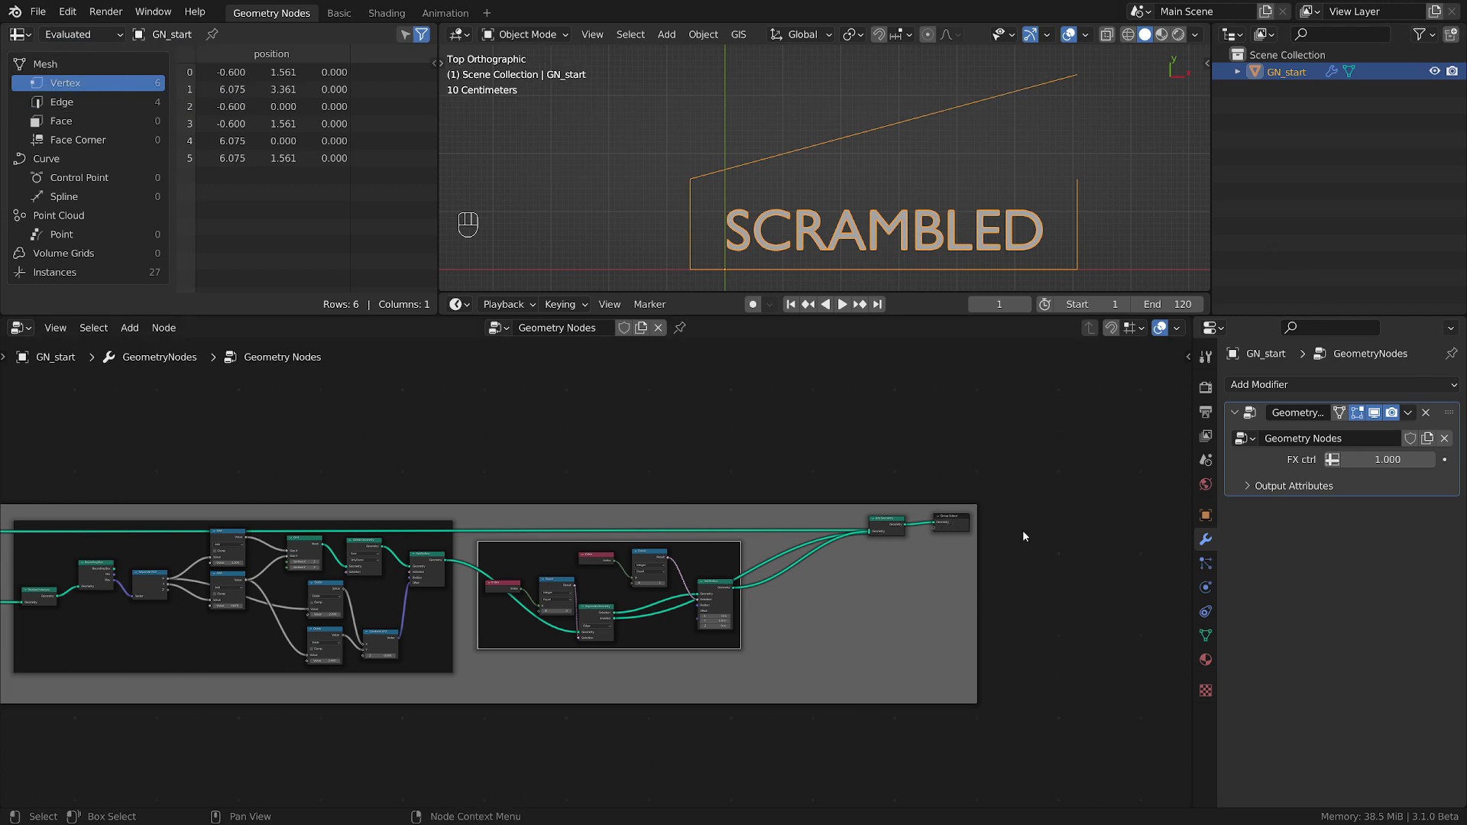
Move Group Output and the final Join Geometry farther along the tree and raise Set Position inside the lid frame.
left_click_drag(961, 527, 1081, 532)
left_click_drag(906, 527, 946, 527)
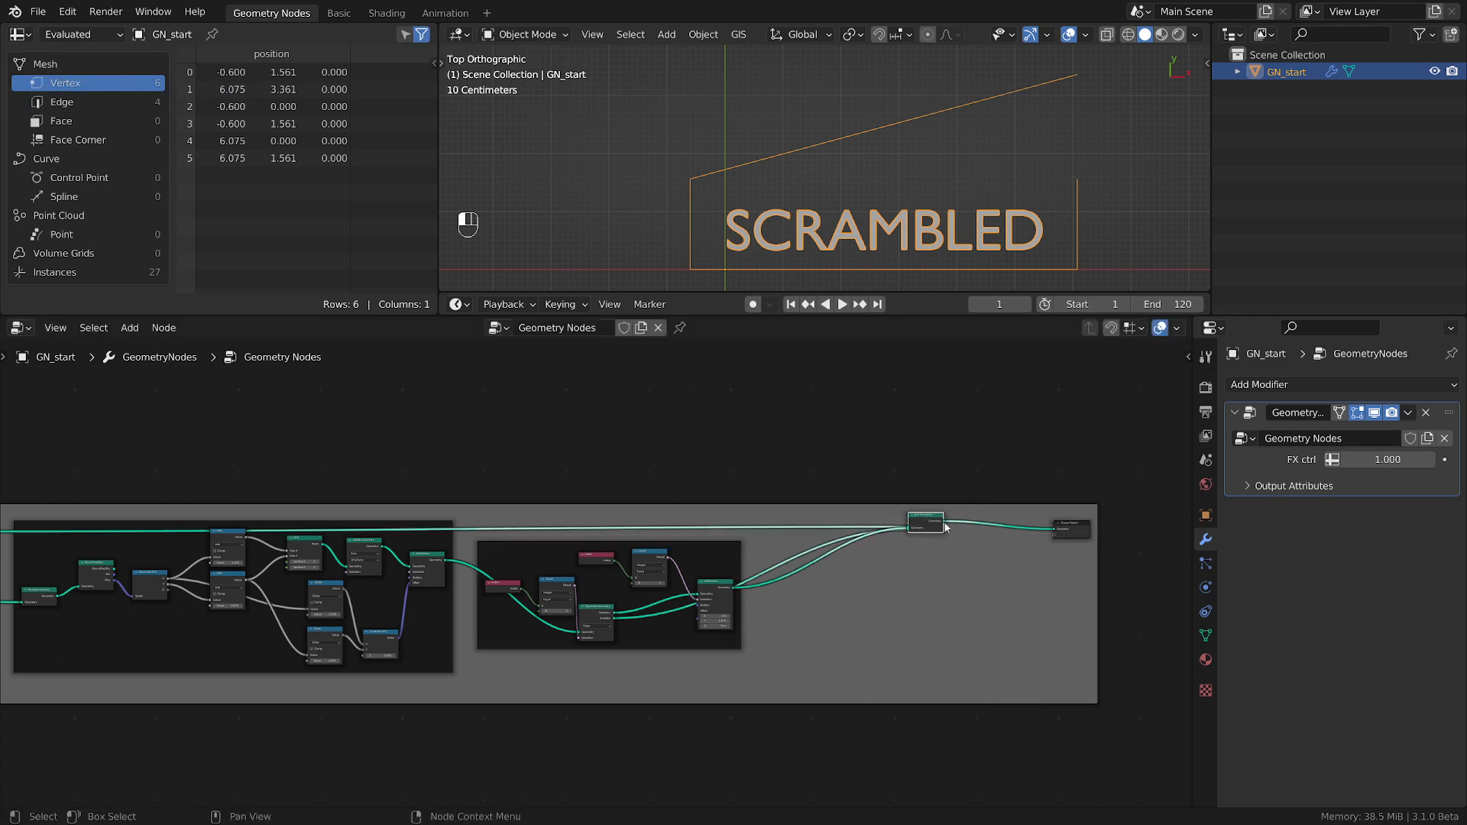
scroll(810, 592, "up", 3)
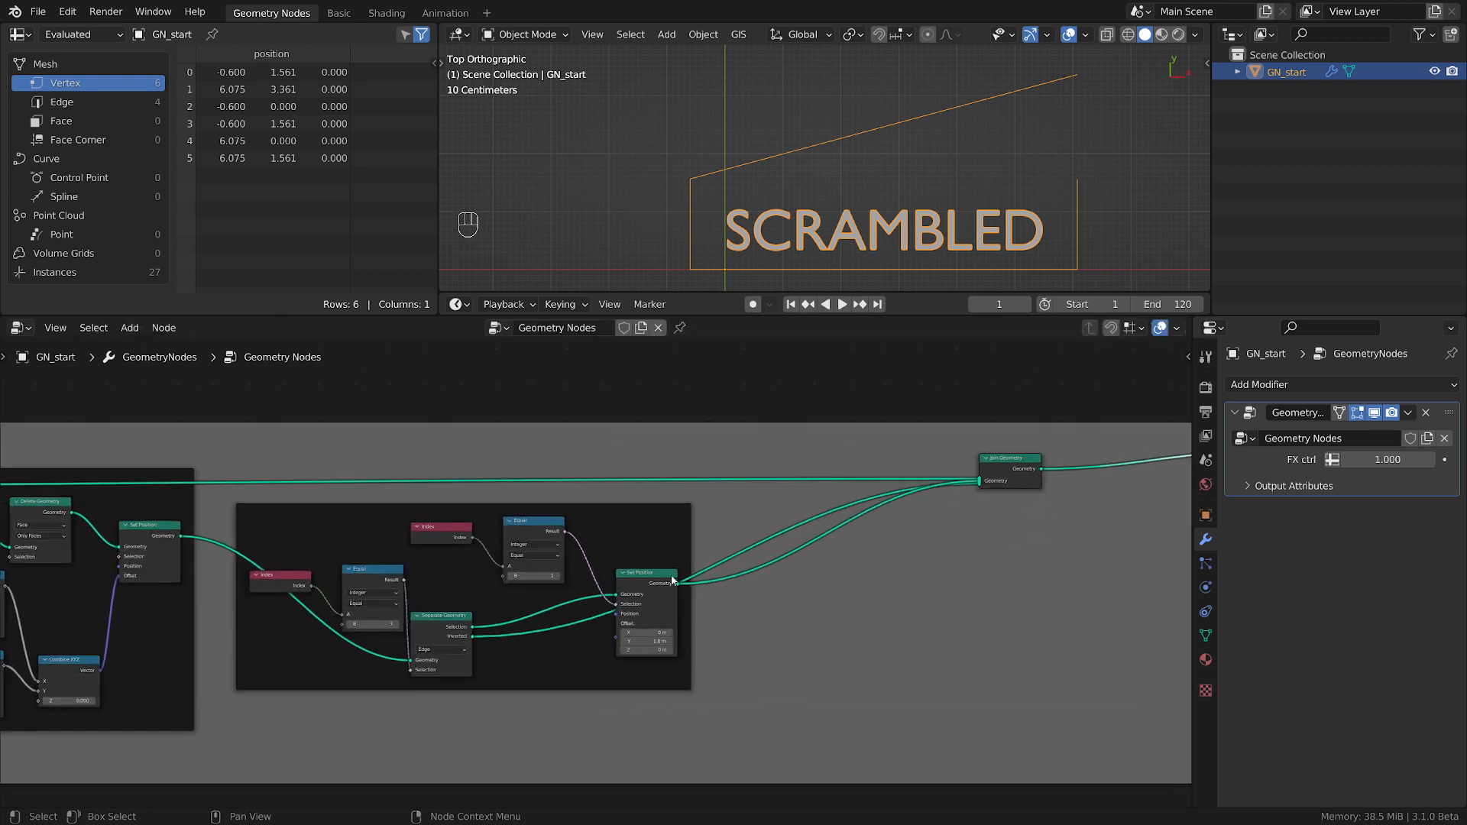
left_click_drag(673, 581, 676, 517)
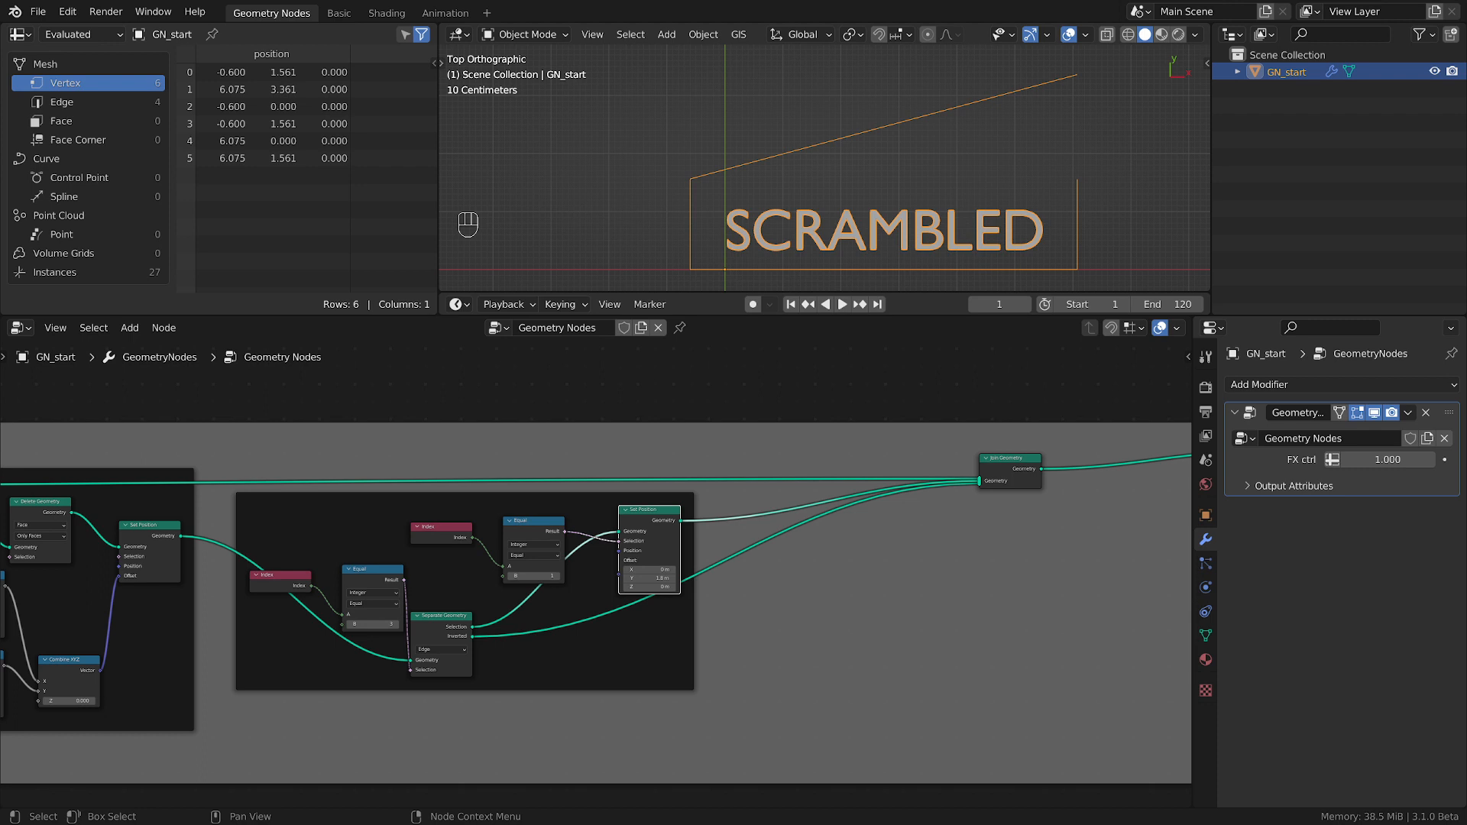
Duplicate Join Geometry into the lid frame to merge Set Position with Separate Geometry's Inverted output, and feed the result to the final Join Geometry.
left_click(1010, 468)
key("shift+d")
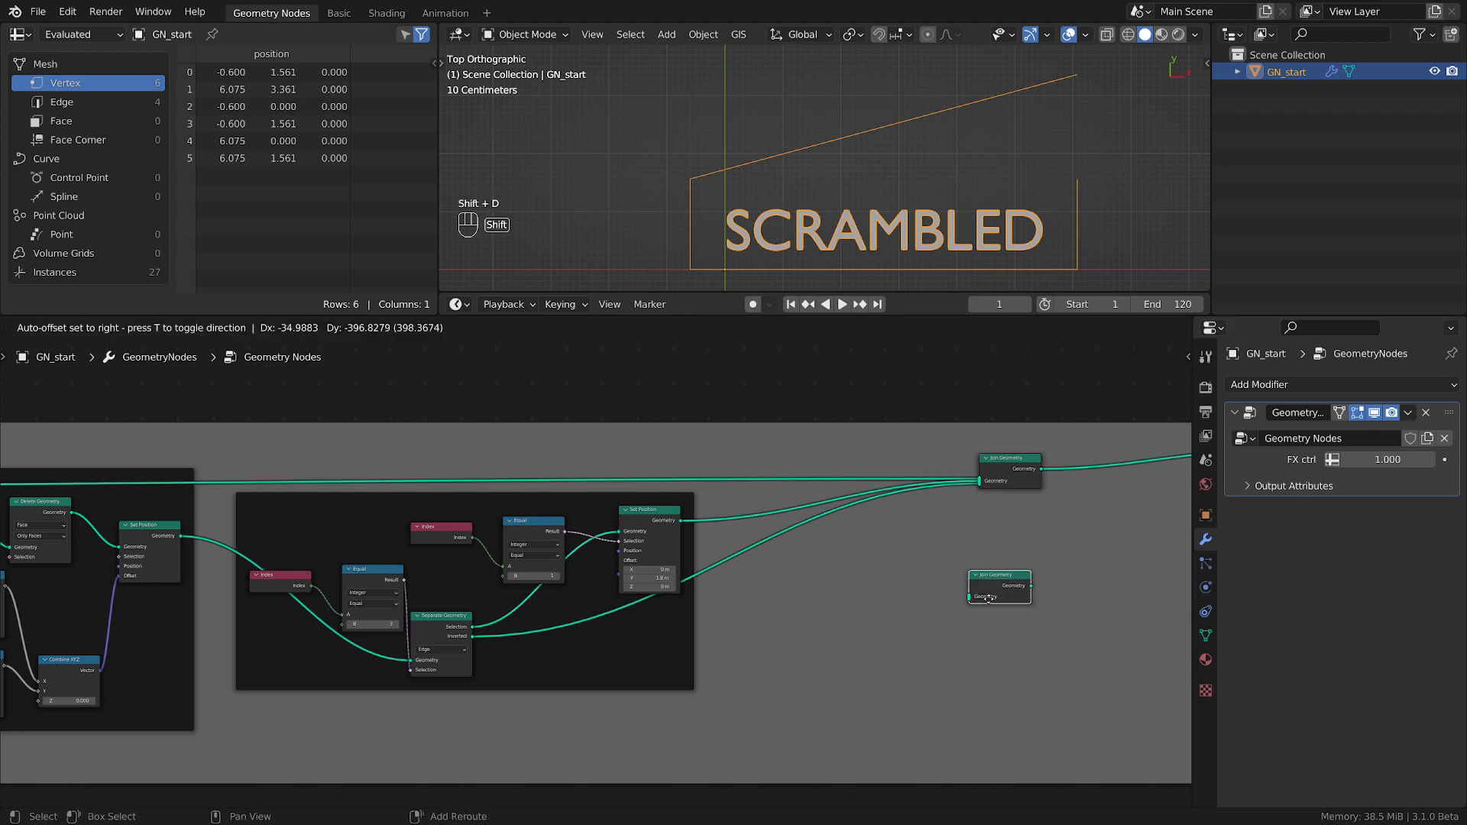
left_click(857, 586)
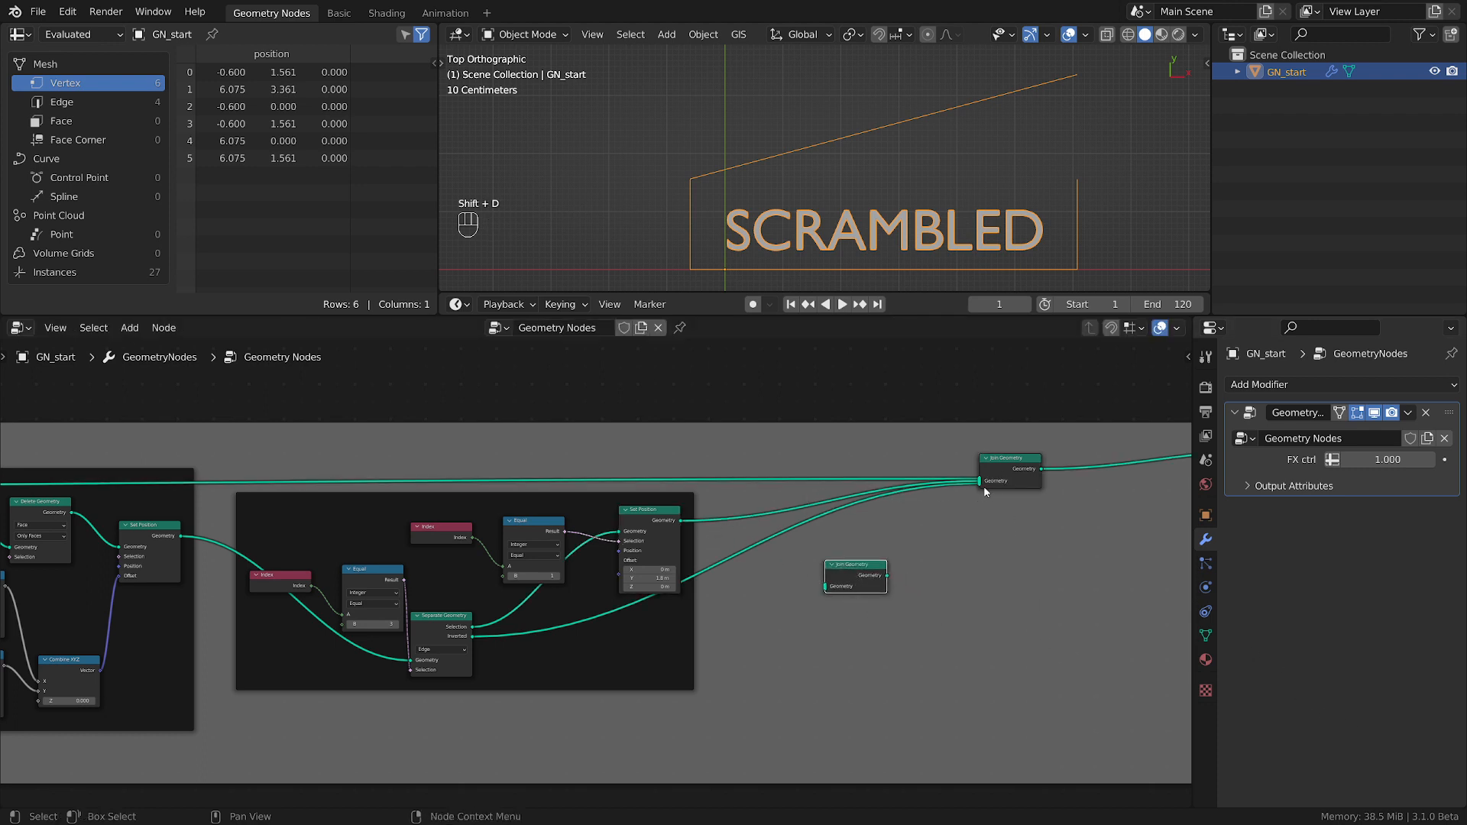
left_click_drag(980, 482, 855, 583)
mouse_move(980, 481)
left_mouse_down()
mouse_move(784, 587)
mouse_move(840, 585)
mouse_move(970, 462)
mouse_move(981, 481)
left_mouse_up()
left_click_drag(859, 574, 760, 580)
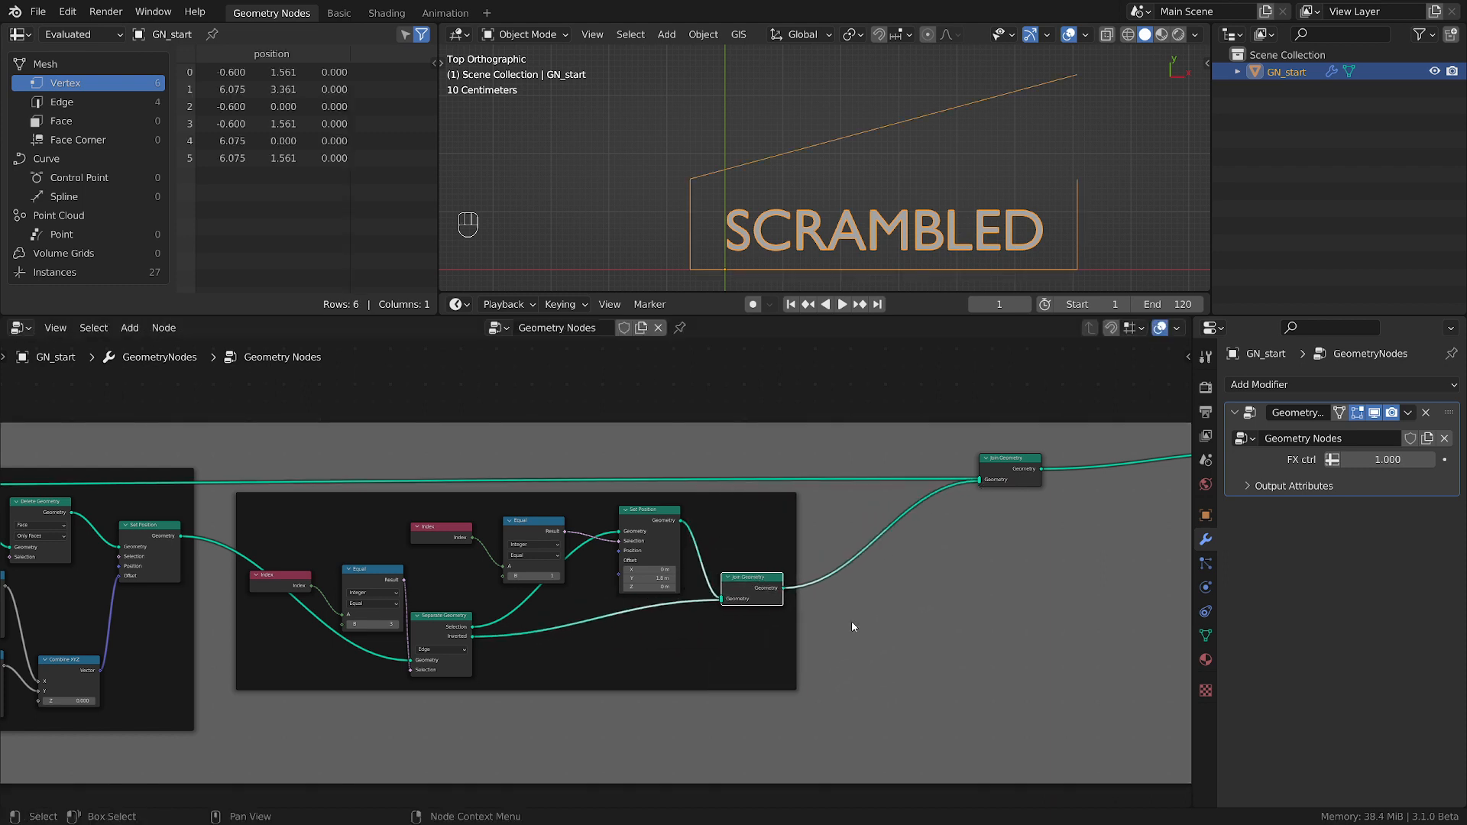
Shift the final Join Geometry closer to Group Output and insert a Curve to Mesh node on the link from the lid frame.
scroll(771, 628, "up", 1)
middle_click_drag(770, 629, 398, 705)
left_click_drag(684, 500, 814, 500)
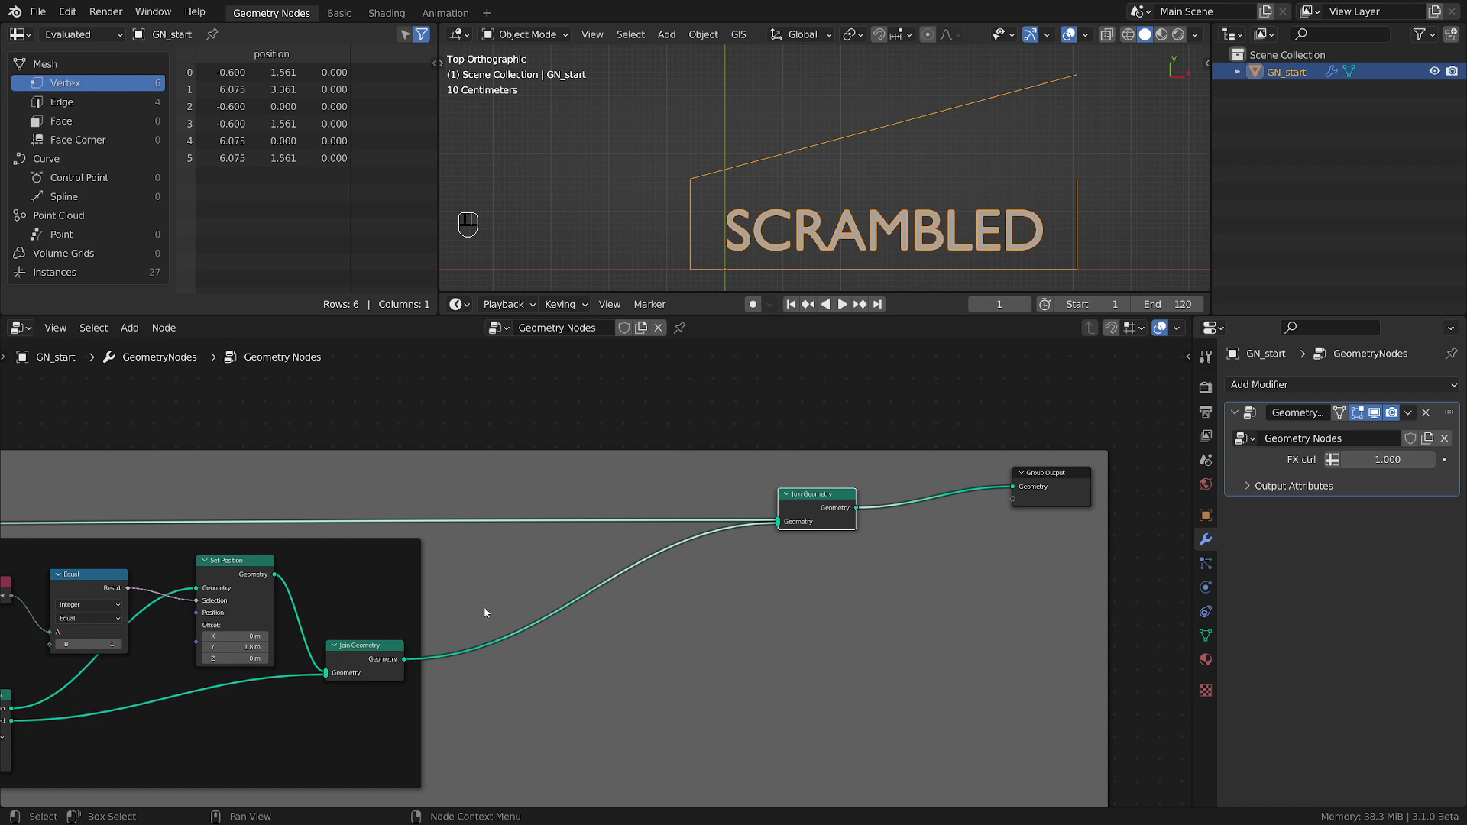
middle_click_drag(756, 602, 778, 597)
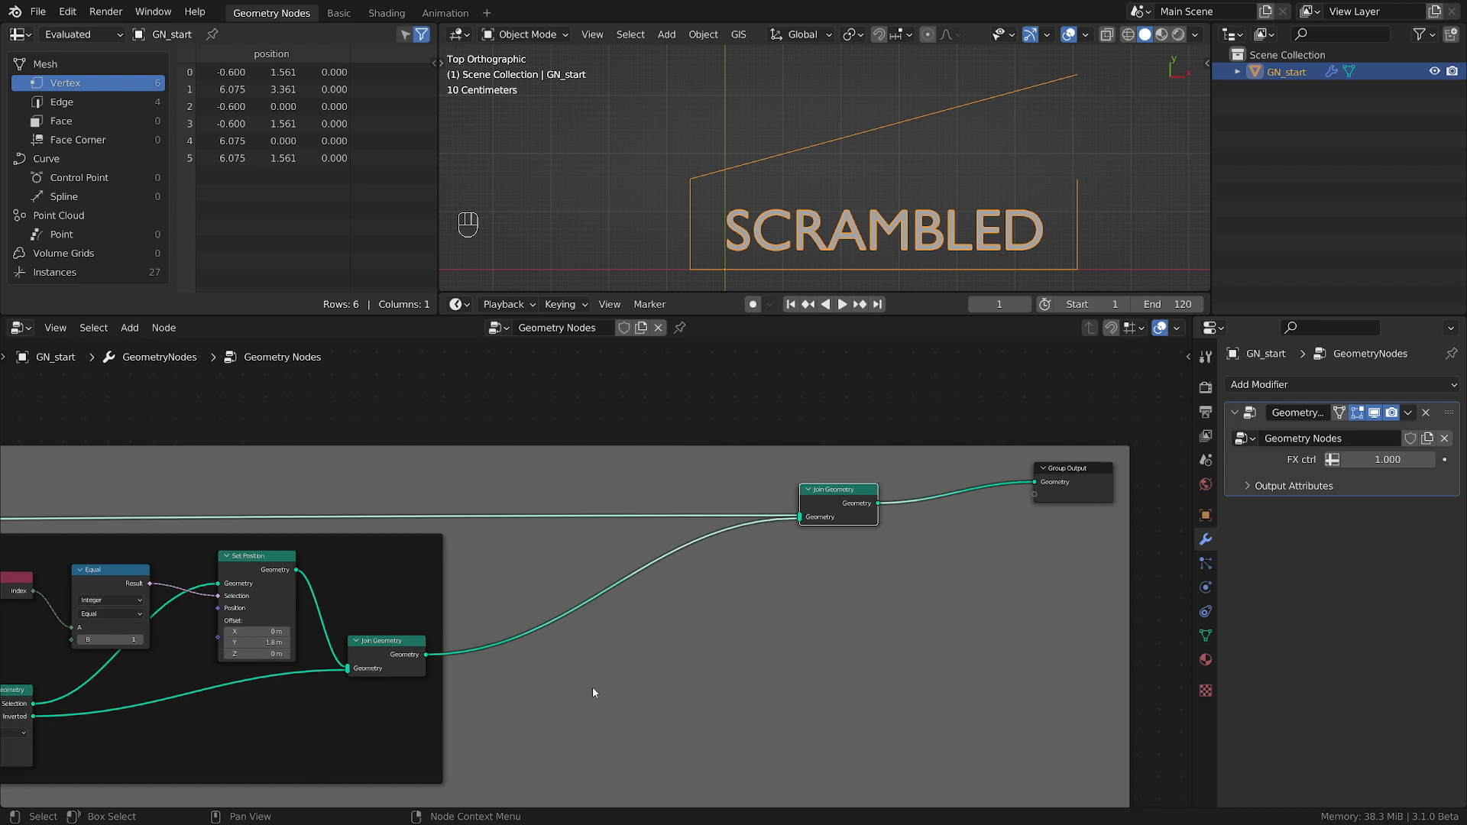
middle_click_drag(602, 672, 707, 665)
scroll(707, 665, "up", 1)
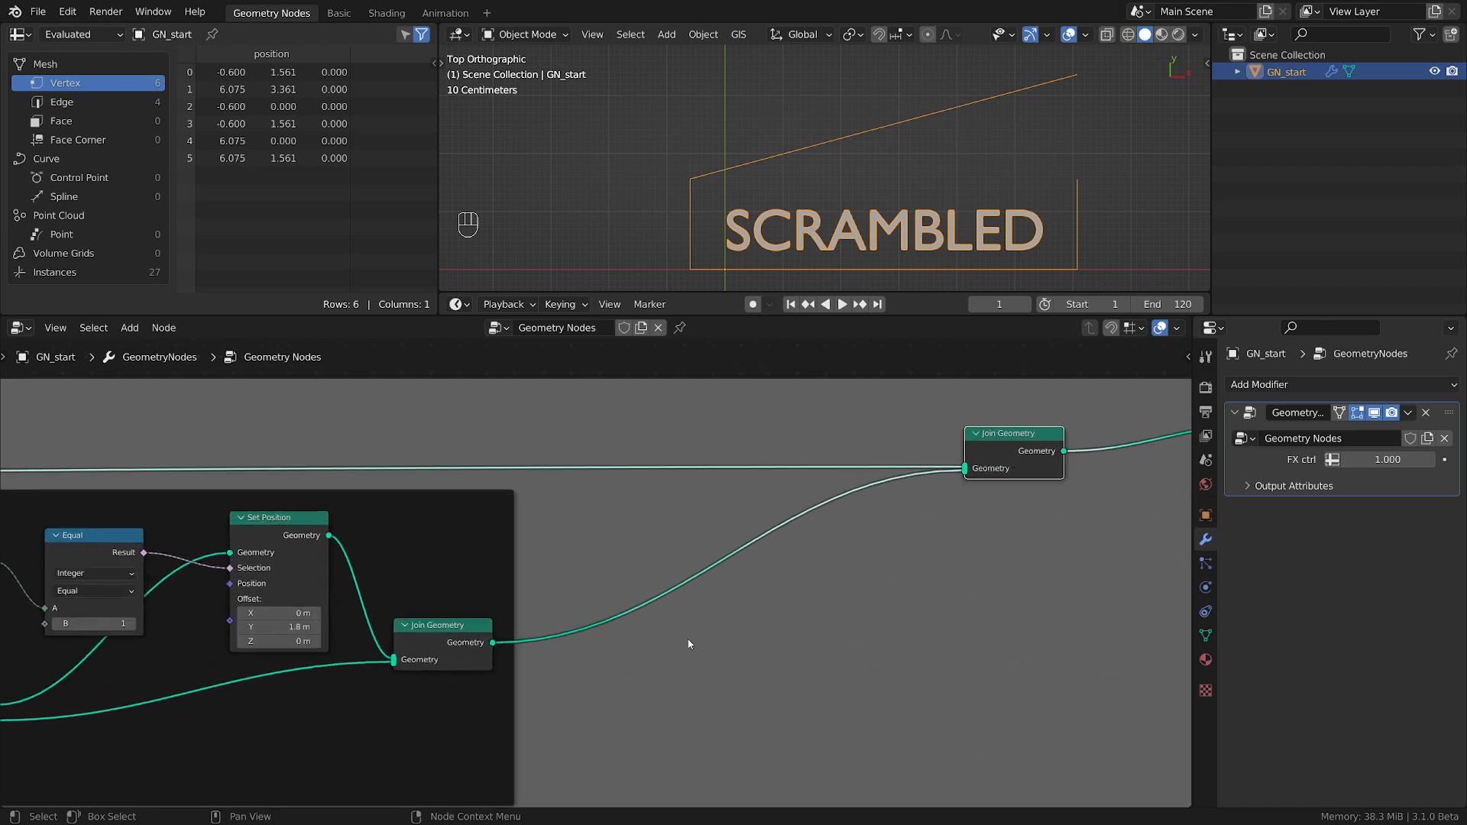
key("shift+a")
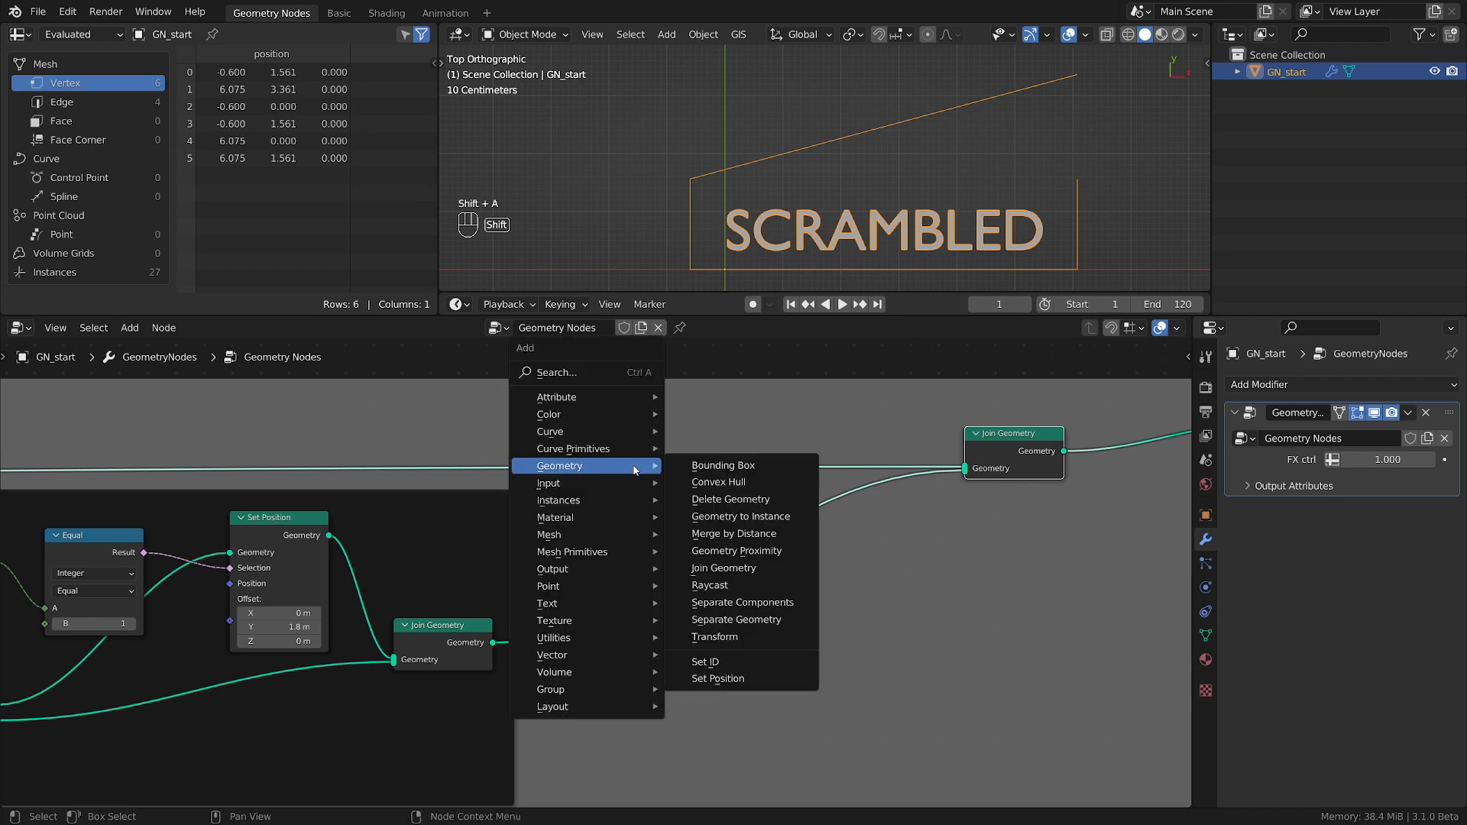
mouse_move(591, 451)
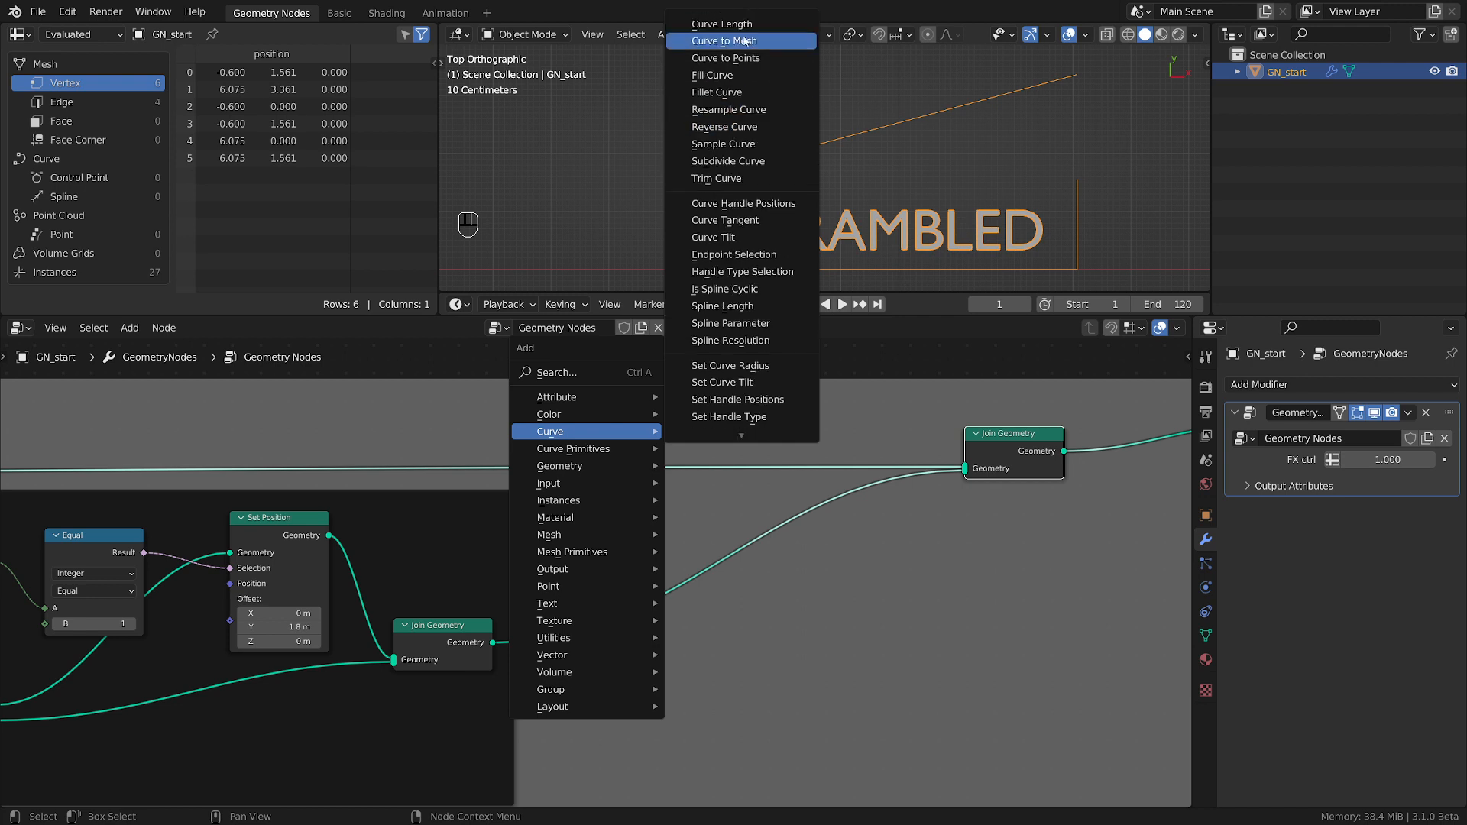
left_click(726, 43)
left_click(858, 579)
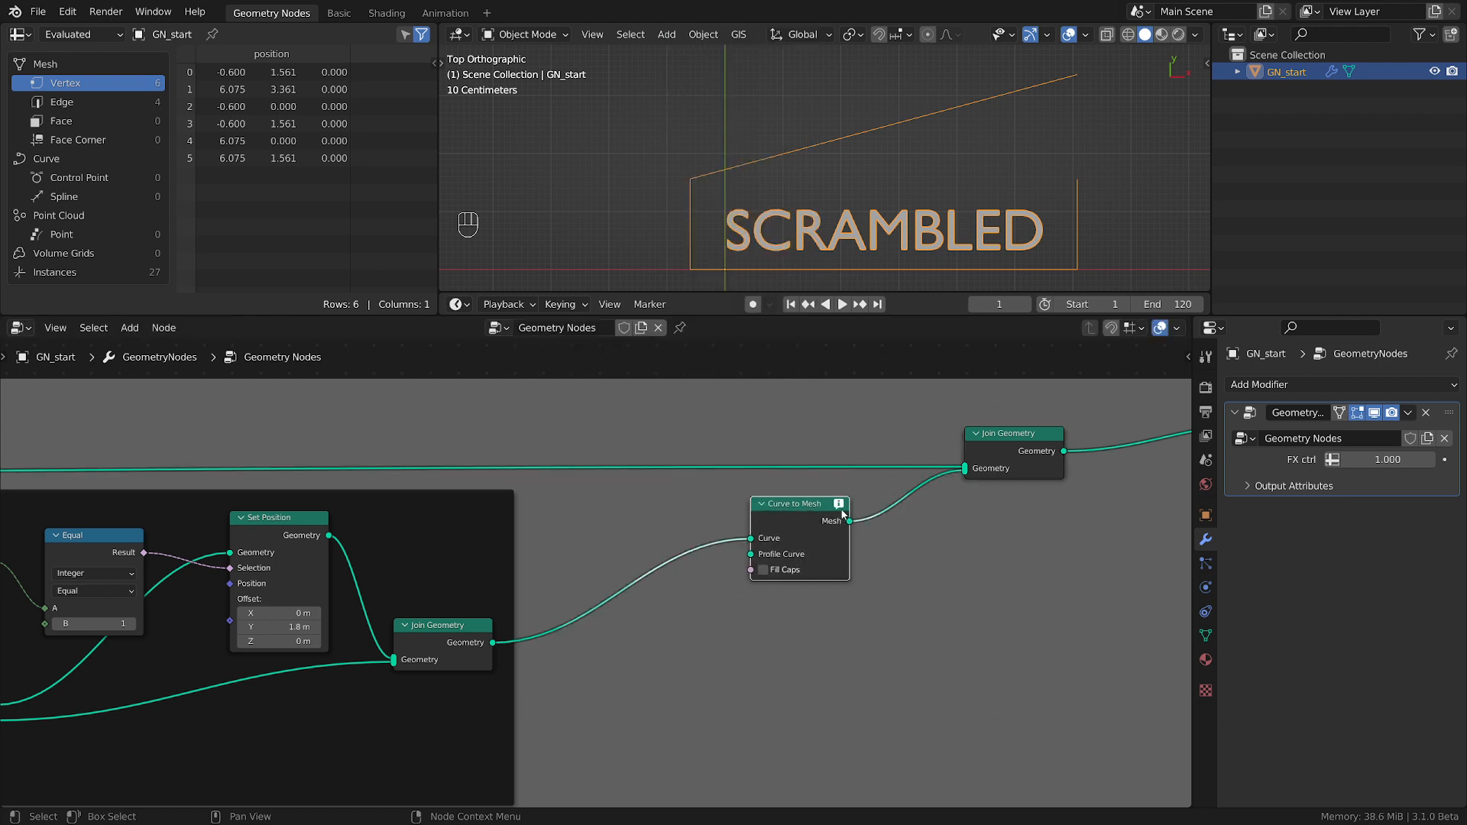
mouse_move(840, 508)
left_click_drag(810, 506, 883, 531)
Insert a Mesh to Curve node between the lid frame's Join Geometry and Curve to Mesh.
scroll(684, 687, "up", 1)
scroll(688, 691, "down", 1)
middle_click_drag(687, 691, 845, 642)
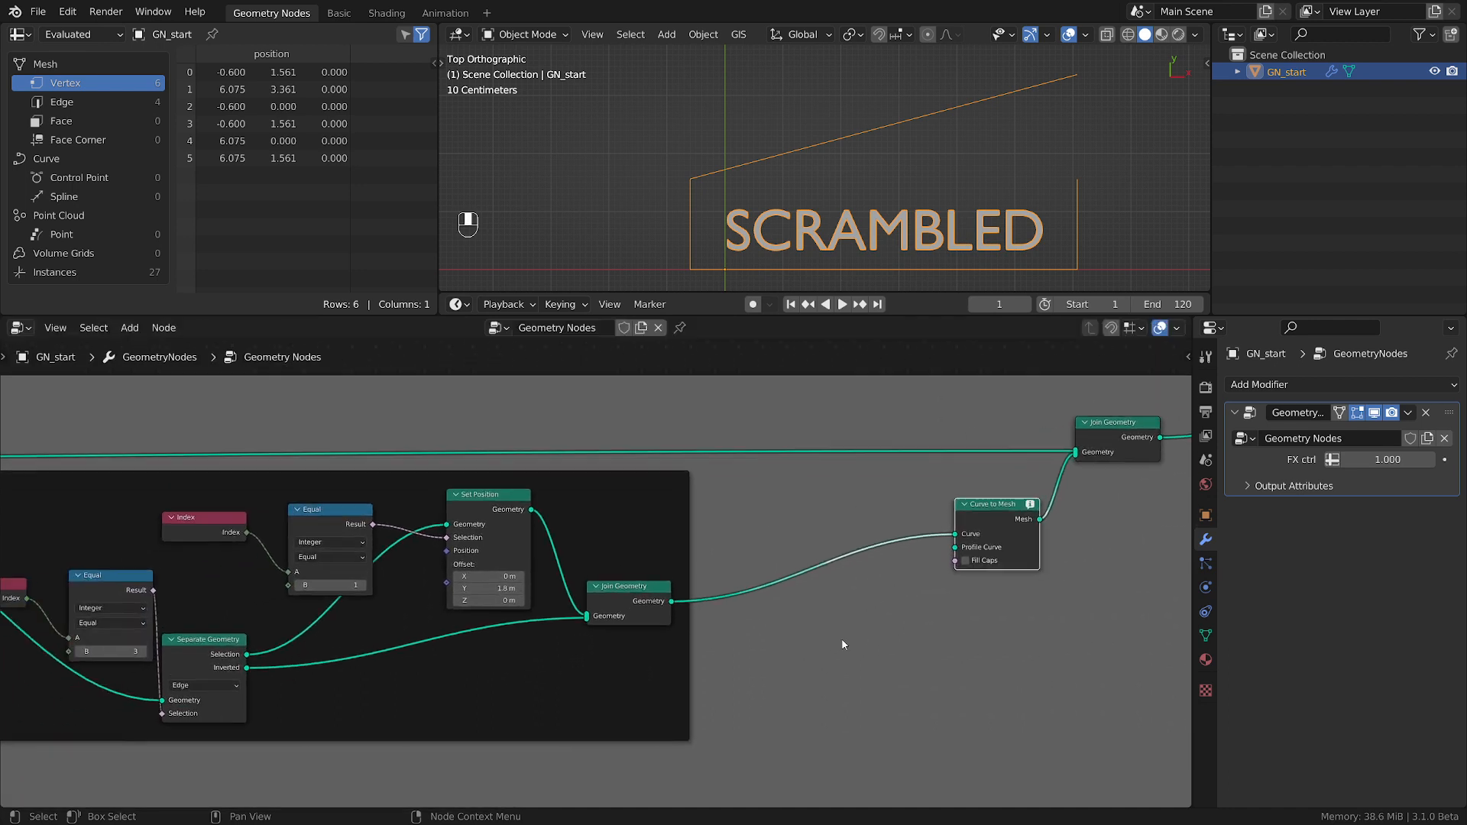
key("shift+a")
mouse_move(745, 642)
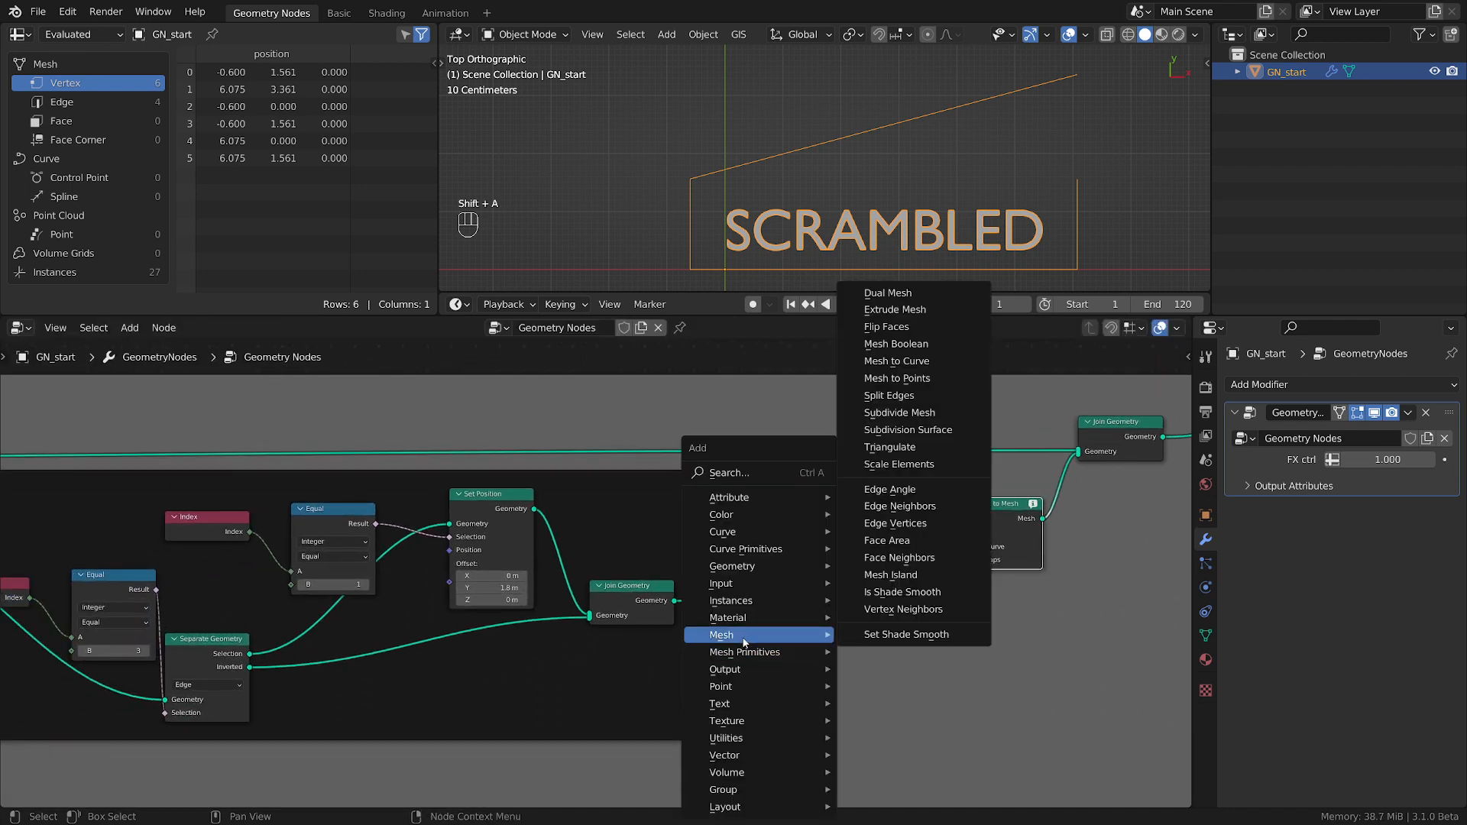
left_click(897, 361)
left_click(764, 585)
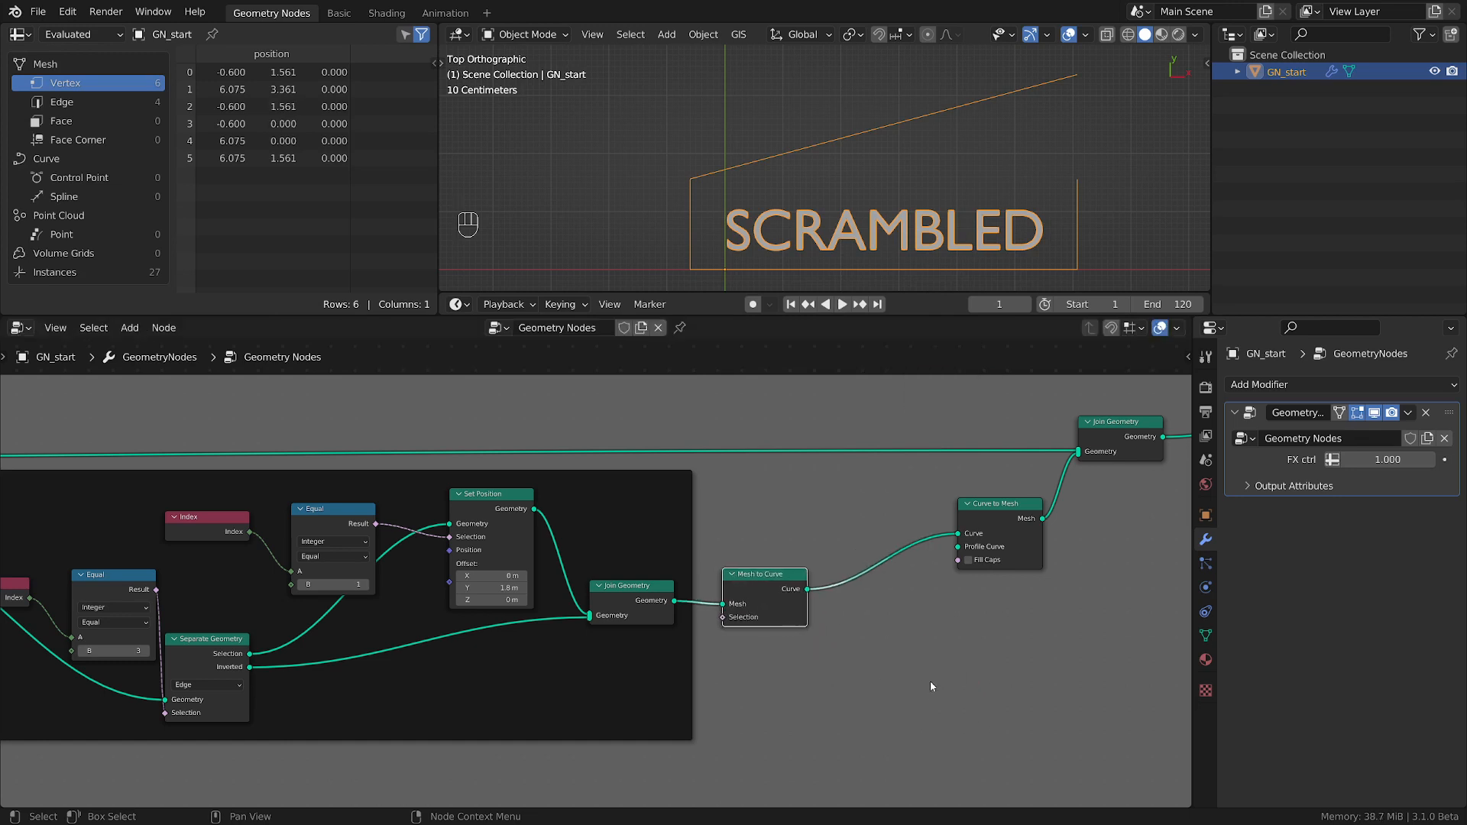
Spread the final Join Geometry, Group Output and Curve to Mesh nodes farther from Mesh to Curve.
middle_click_drag(930, 686, 623, 673)
left_click_drag(811, 438, 907, 444)
left_click_drag(1070, 403, 1166, 405)
left_click_drag(690, 510, 755, 500)
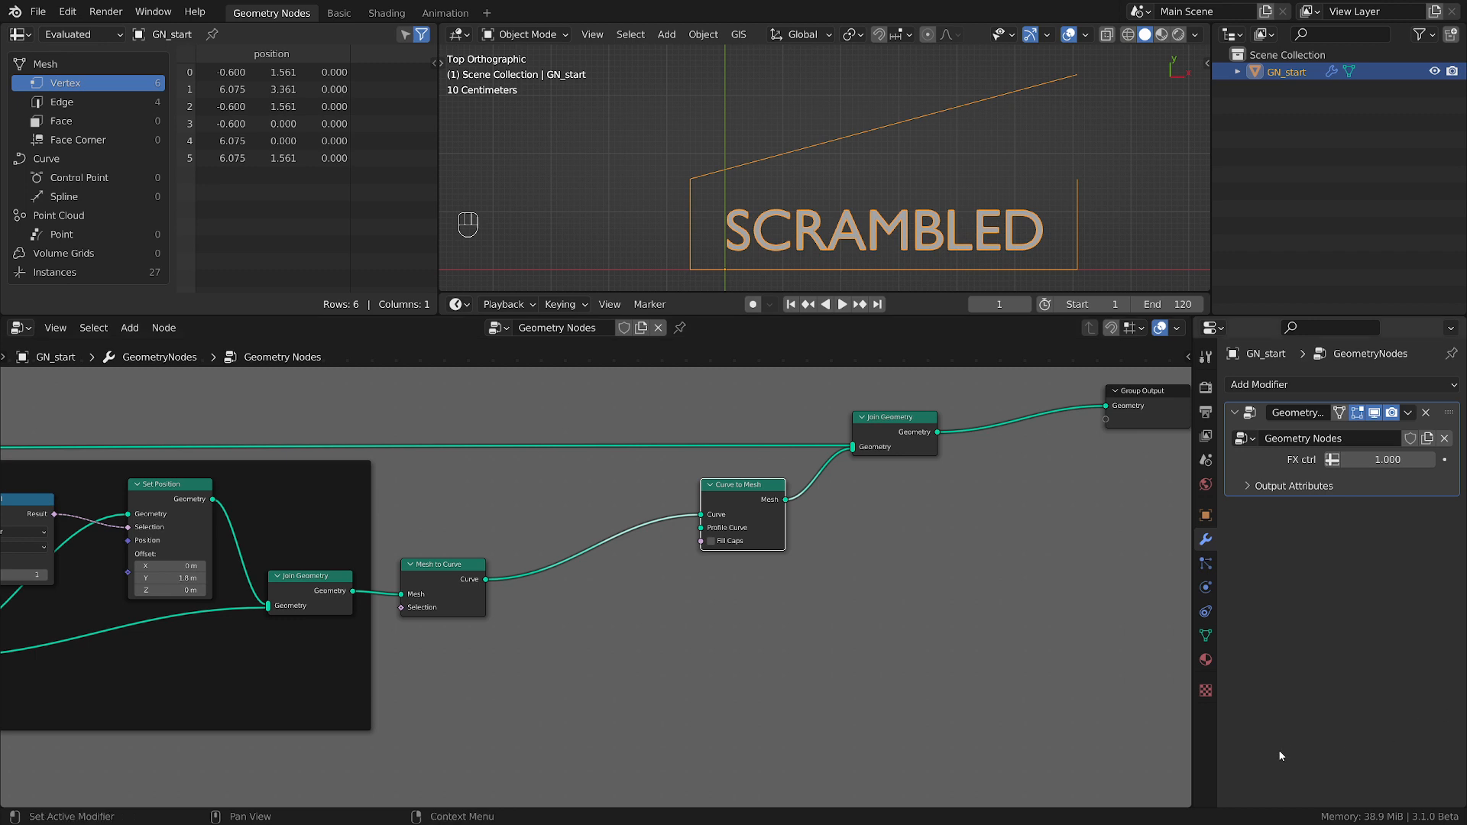
Add a Curve Line node and connect its Curve output to Curve to Mesh's Profile Curve.
left_click(738, 655)
key("shift+a")
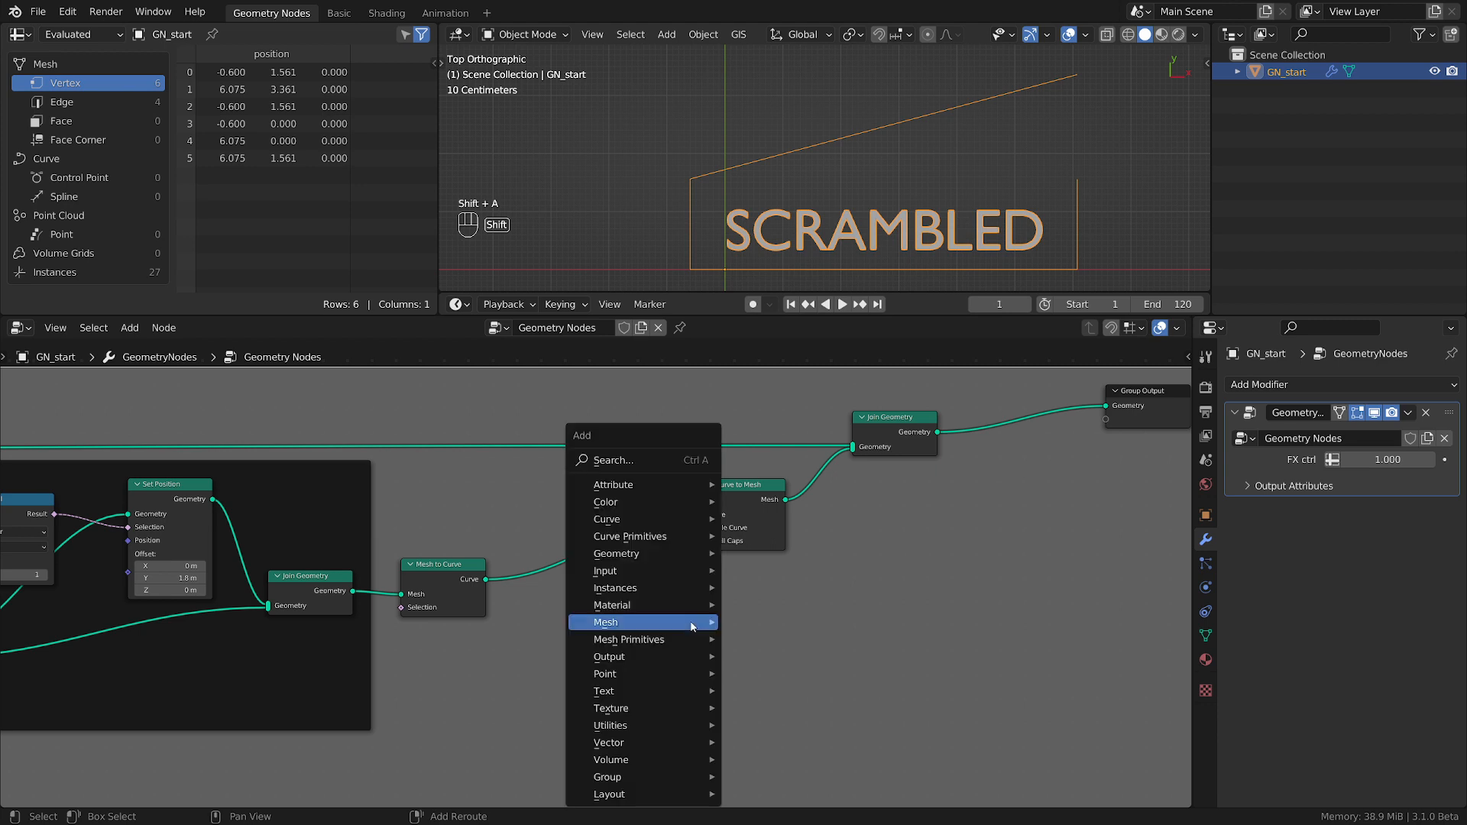
mouse_move(668, 630)
mouse_move(634, 536)
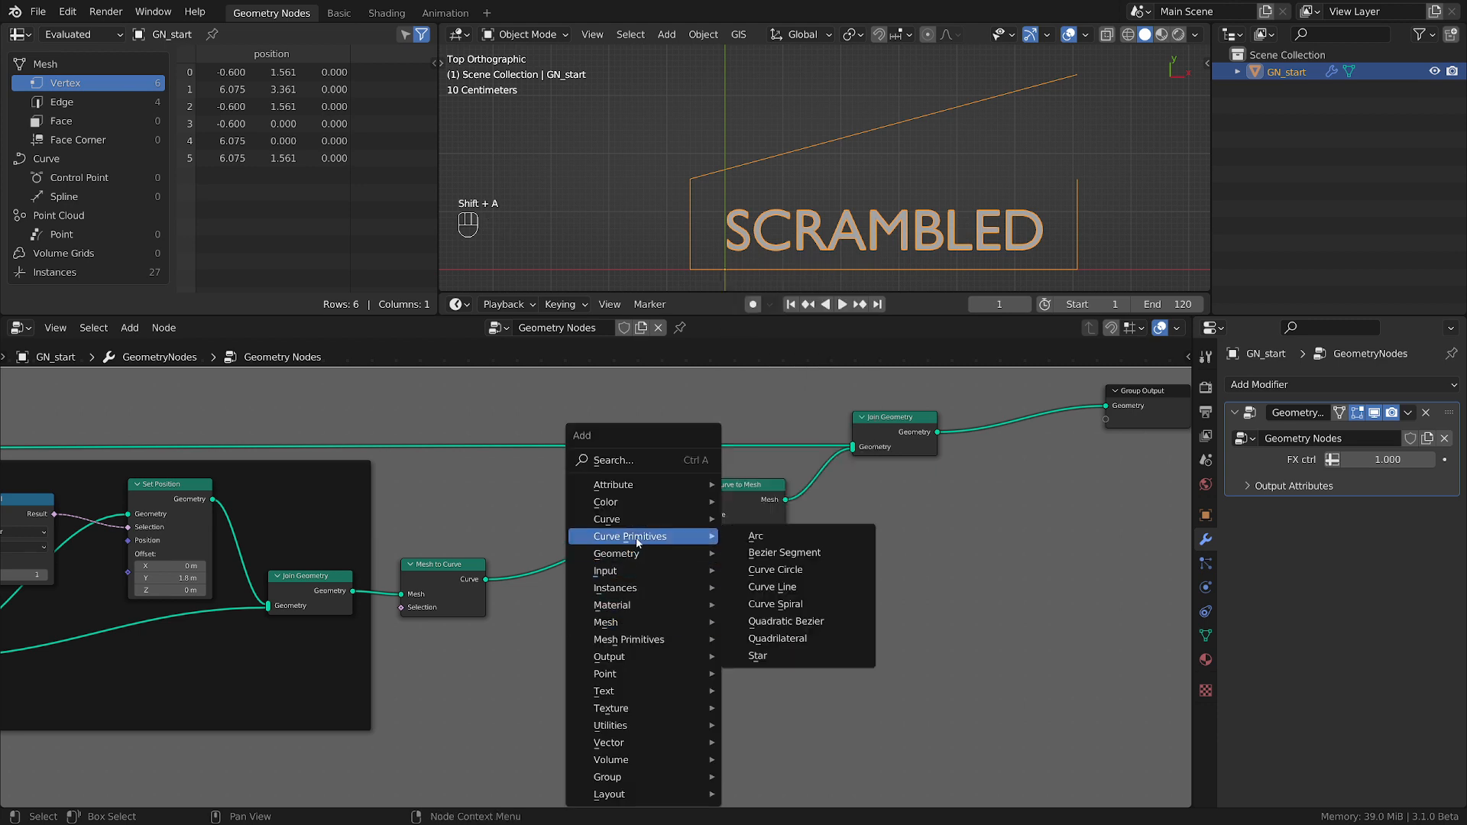
left_click(773, 587)
left_click(664, 619)
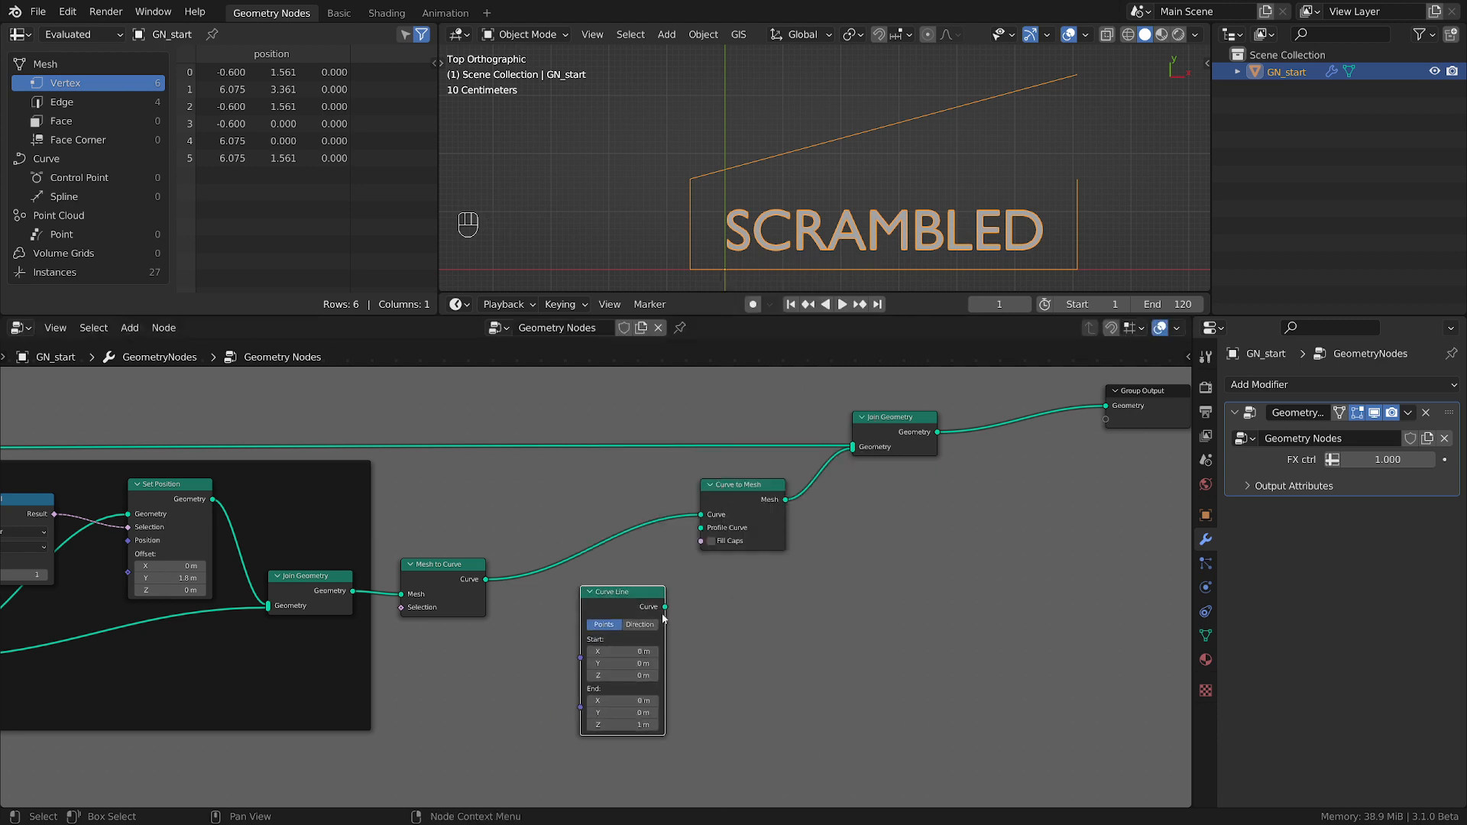
left_click_drag(666, 607, 701, 529)
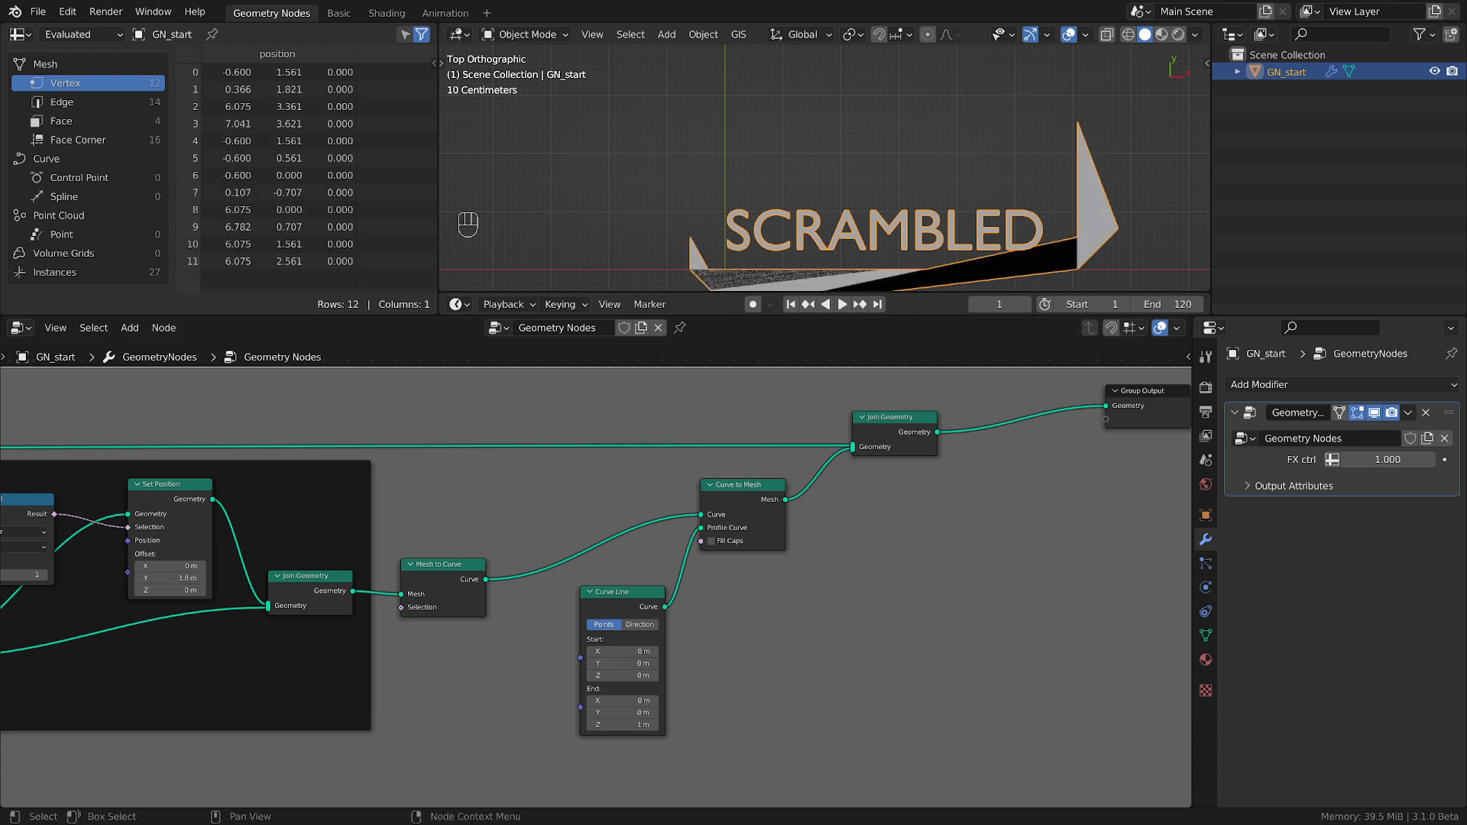
Set the Curve Line's End Z to 0 m and its Start X to 0.06 m.
left_click(639, 726)
key("Return")
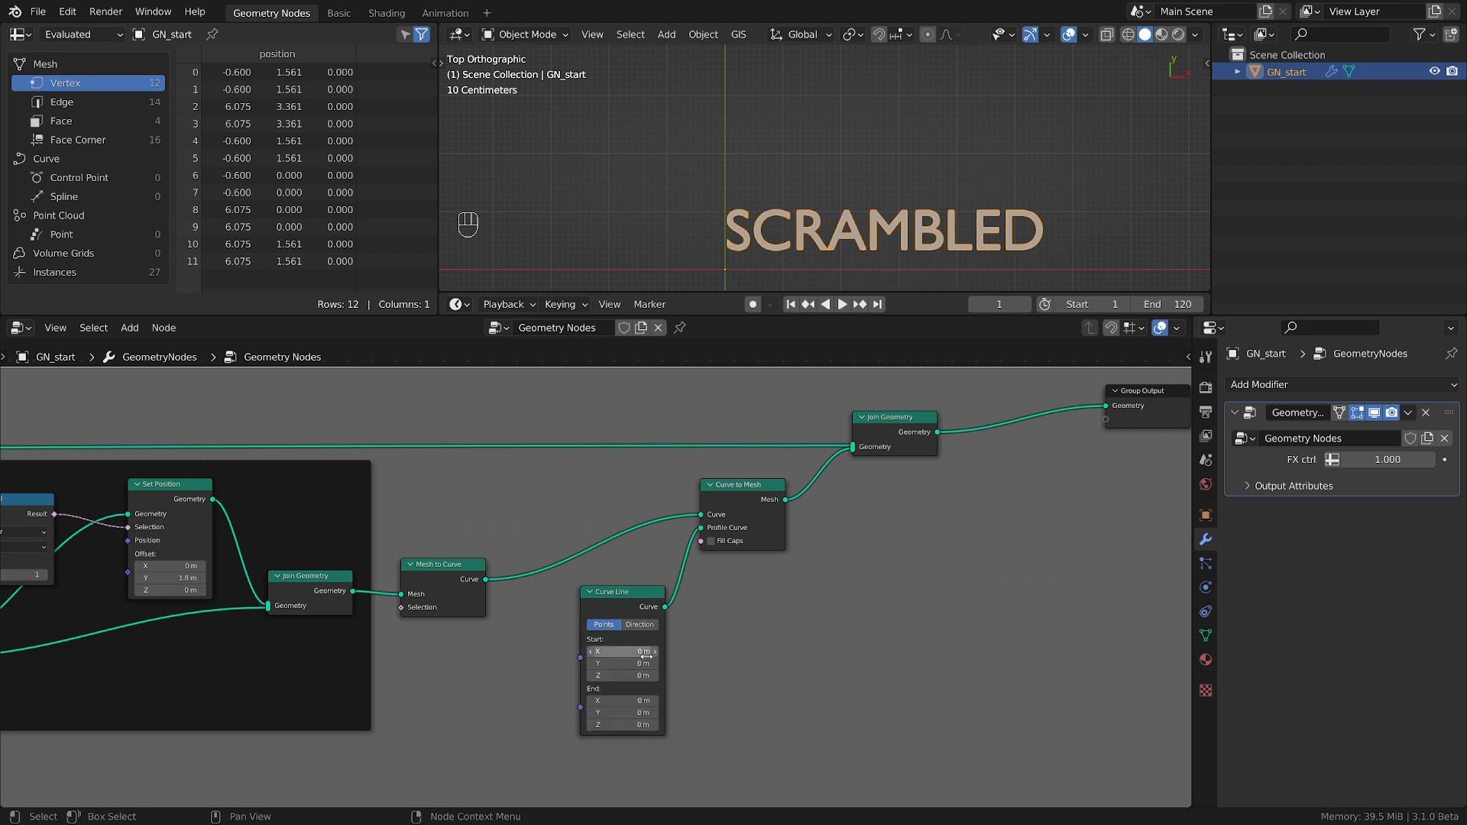
key("shift")
mouse_move(623, 651)
left_mouse_down("shift")
mouse_move(684, 652)
mouse_move(648, 652)
left_mouse_up("shift")
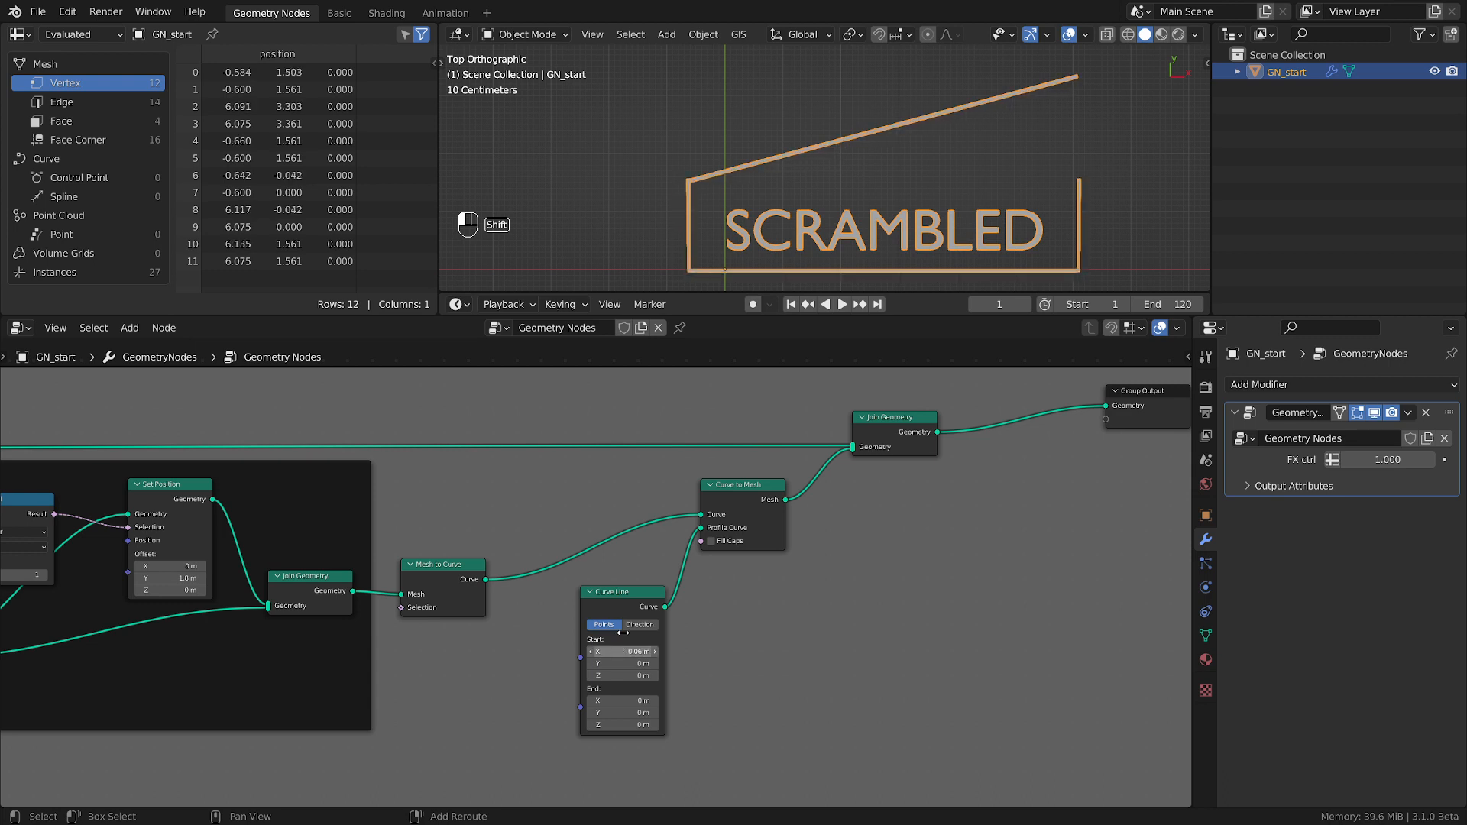
Test Start X values of 0.15 m and -0.16 m on the Curve Line while inspecting the box corner by the lid hinge.
scroll(688, 193, "up", 4)
middle_click_drag(689, 193, 731, 147, "shift")
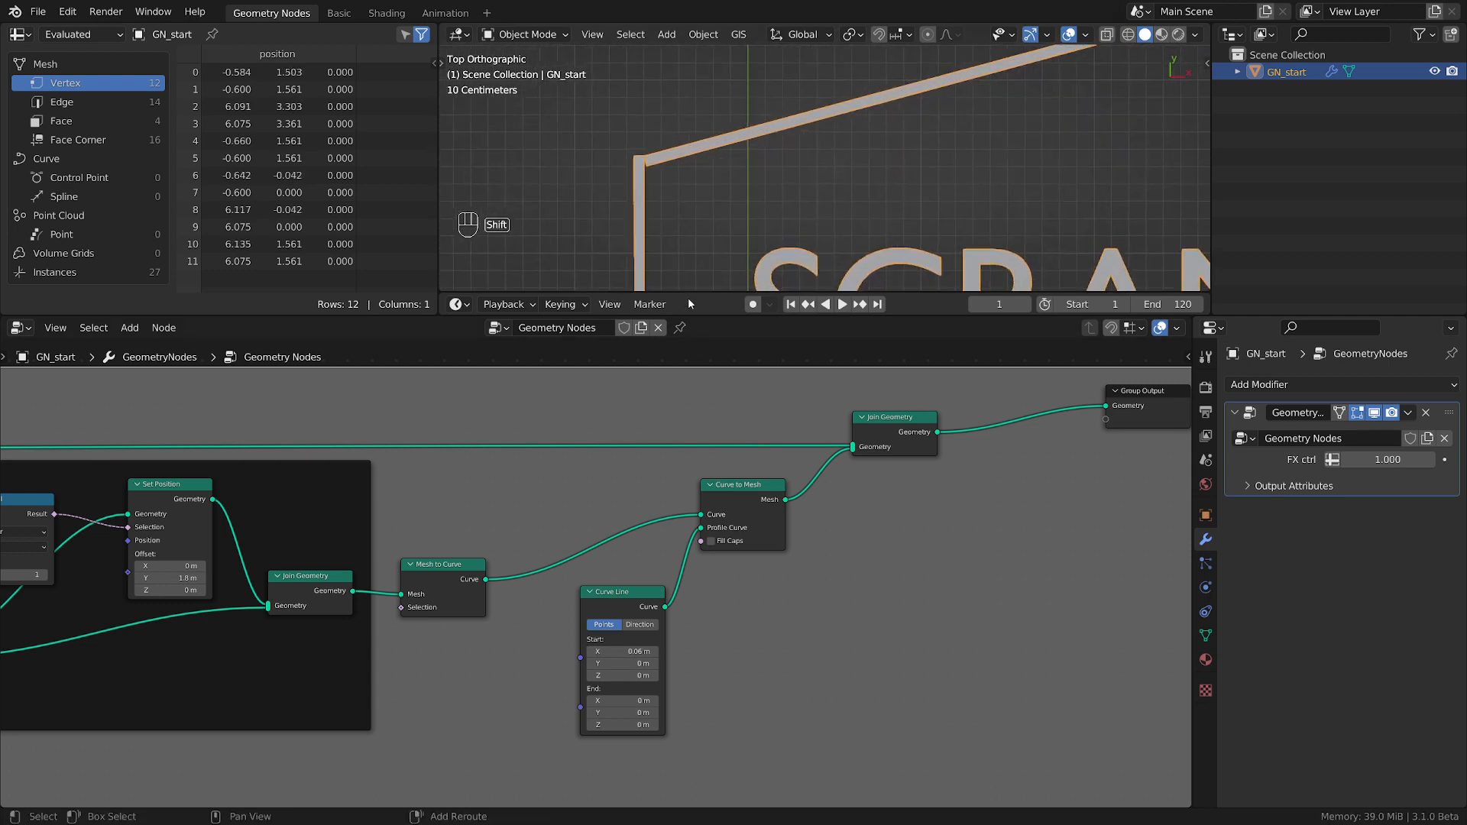
key("shift")
left_click_drag(625, 651, 673, 651, "shift")
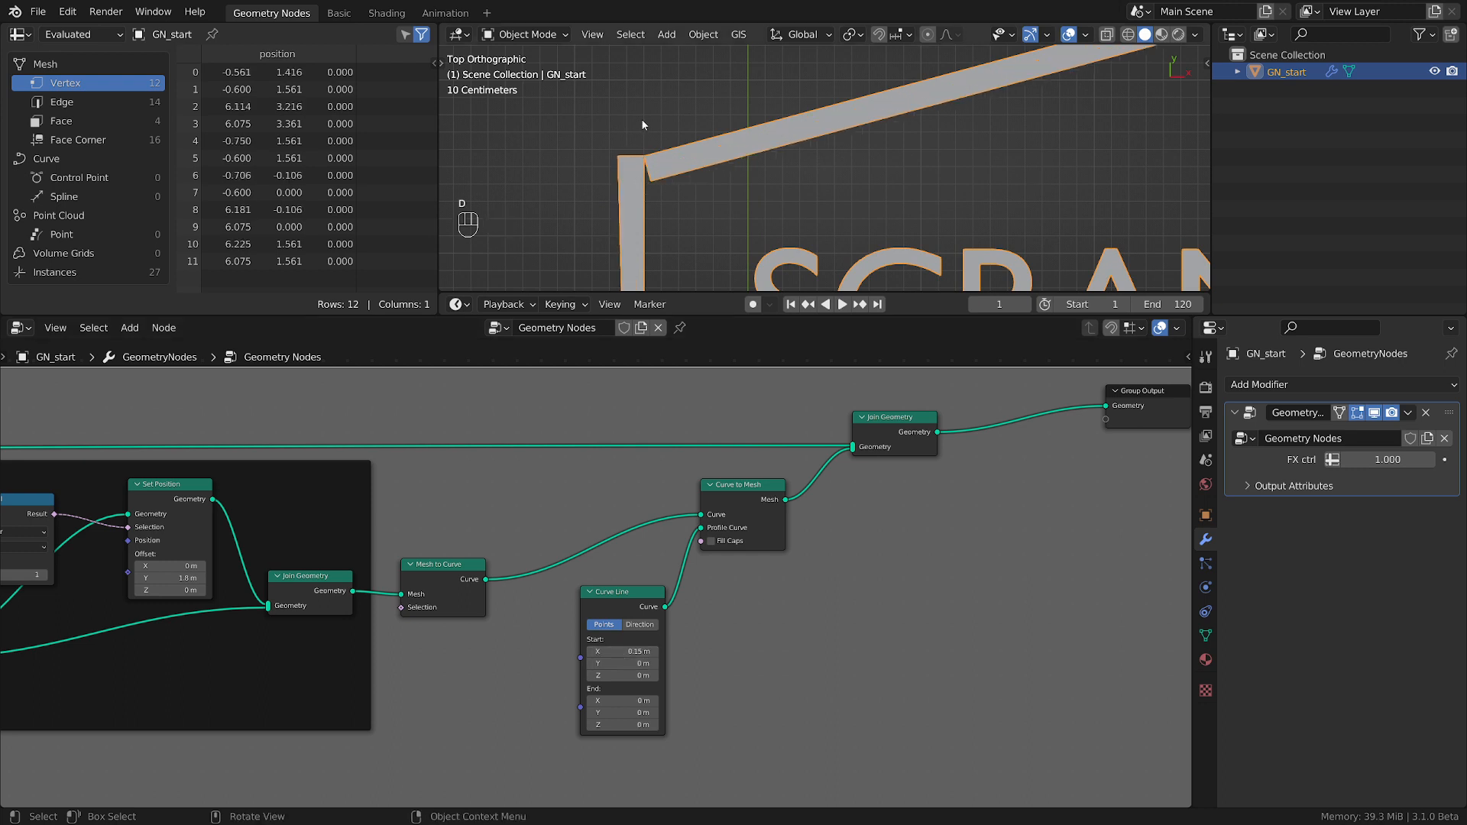
mouse_move(643, 123)
left_mouse_down()
mouse_move(655, 172)
mouse_move(644, 120)
left_mouse_up()
right_click_drag(644, 112, 658, 178)
left_click_drag(600, 119, 637, 117)
right_click_drag(640, 136, 613, 131)
left_click_drag(646, 653, 587, 653, "shift")
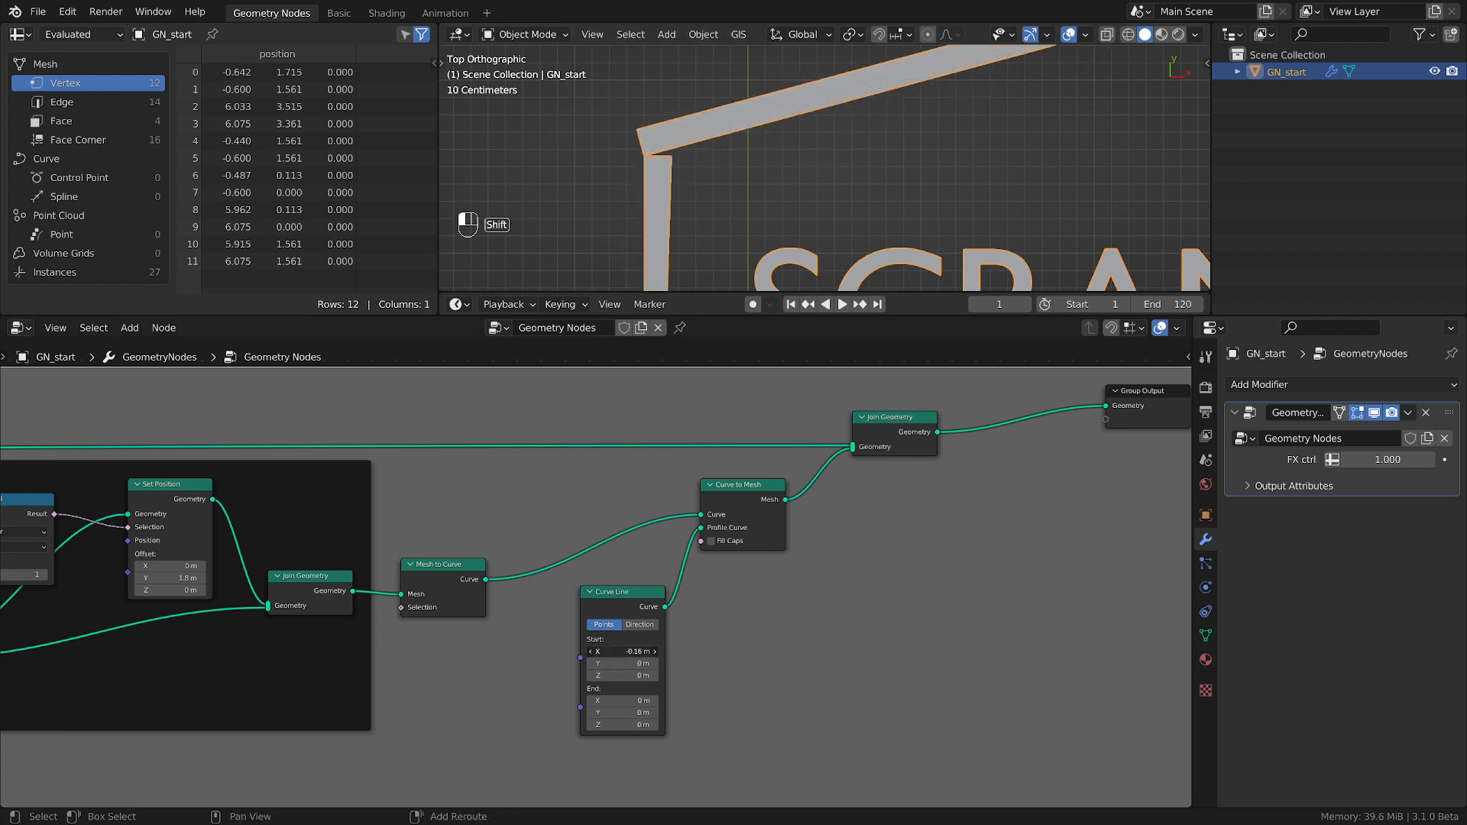
Set the Curve Line's Start X to -0.2 m.
left_click(638, 652)
type("-0")
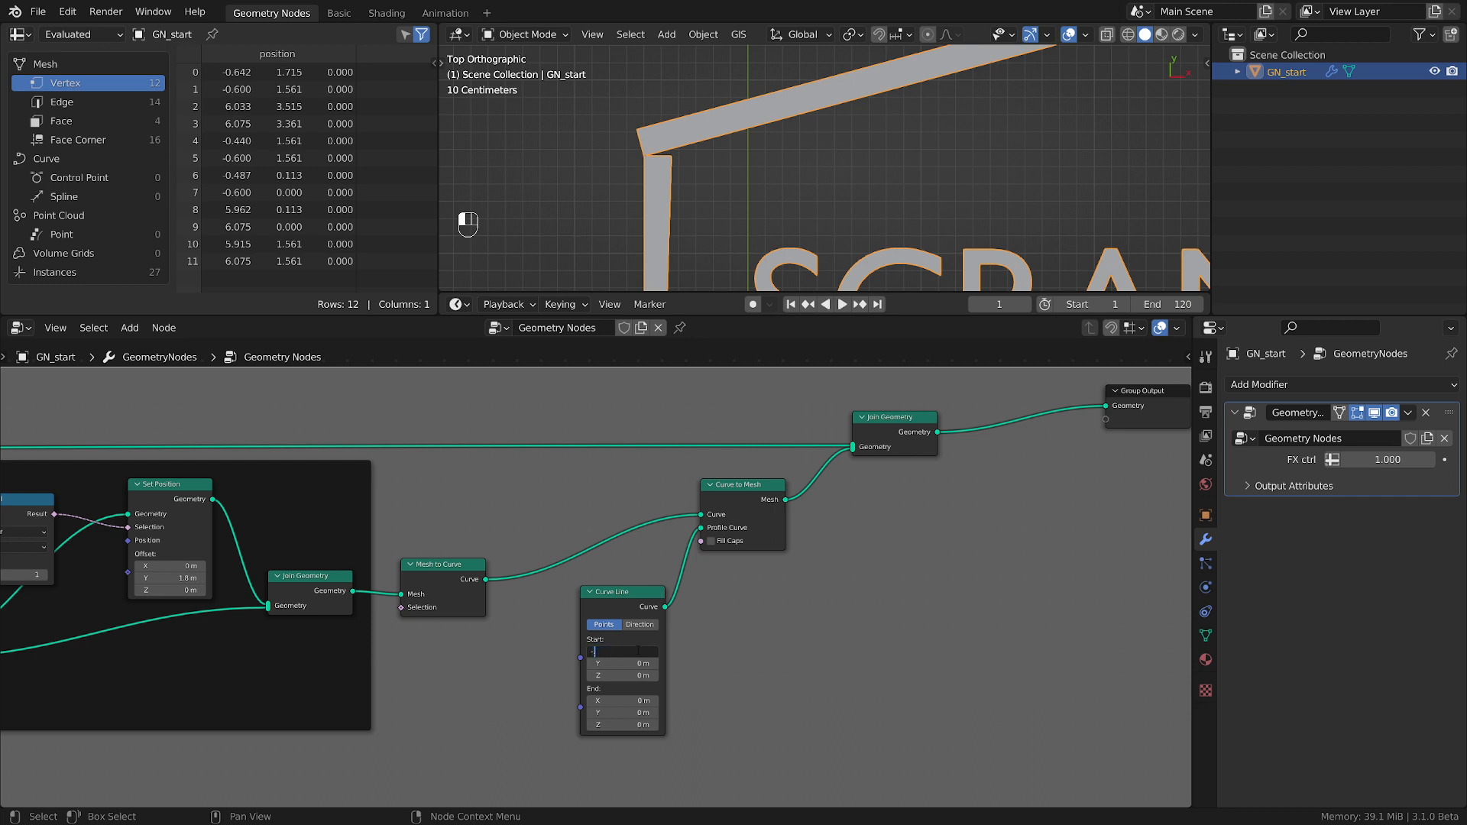
type(".2")
key("Return")
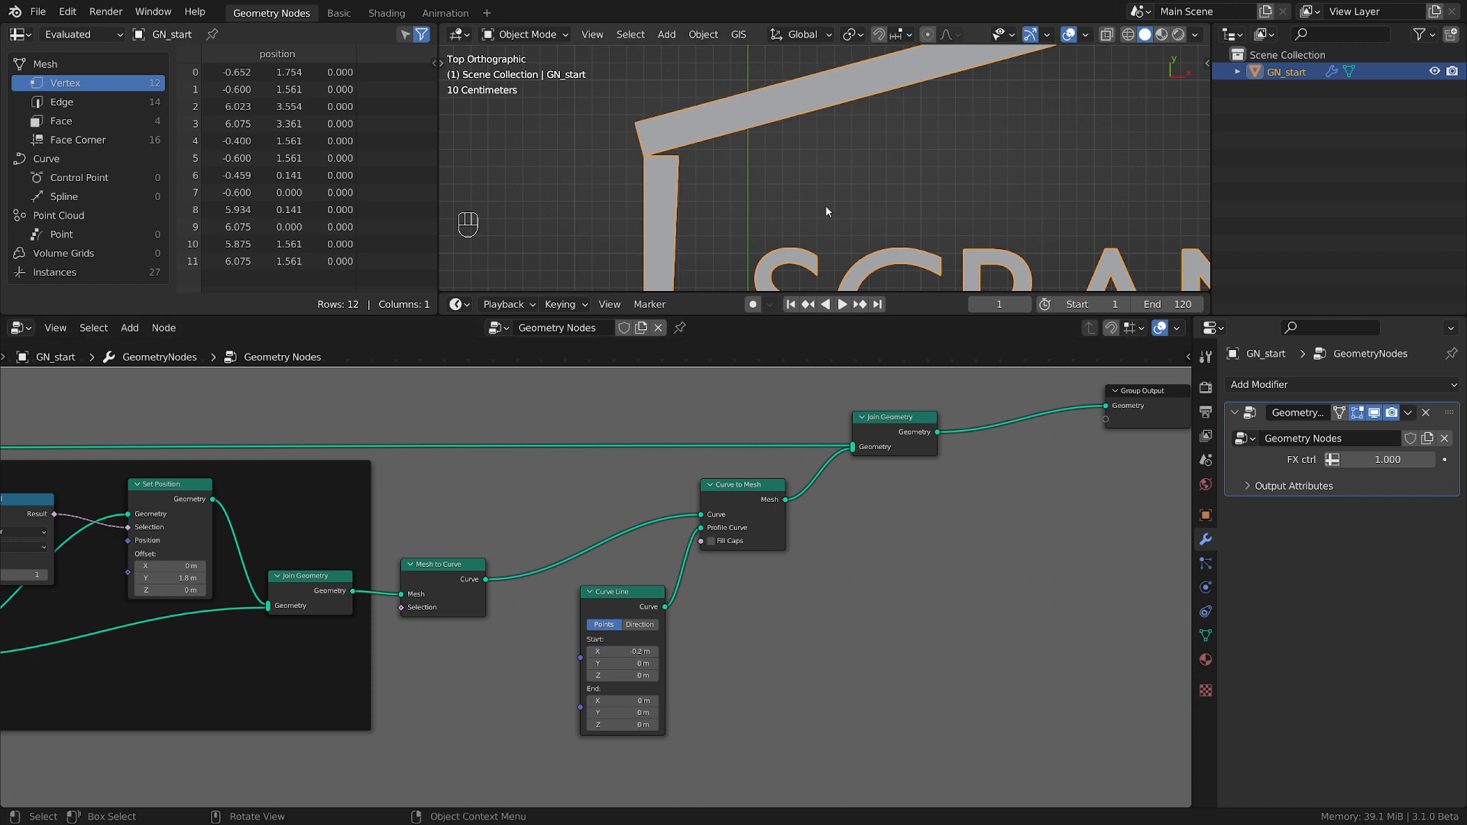
Set the Y offset of the lid's Set Position node to 1.9 m.
scroll(826, 204, "down", 5)
middle_click_drag(269, 630, 810, 652)
mouse_move(715, 602)
left_mouse_down()
mouse_move(757, 601)
mouse_move(700, 601)
mouse_move(716, 601)
left_mouse_up()
scroll(659, 694, "up", 2)
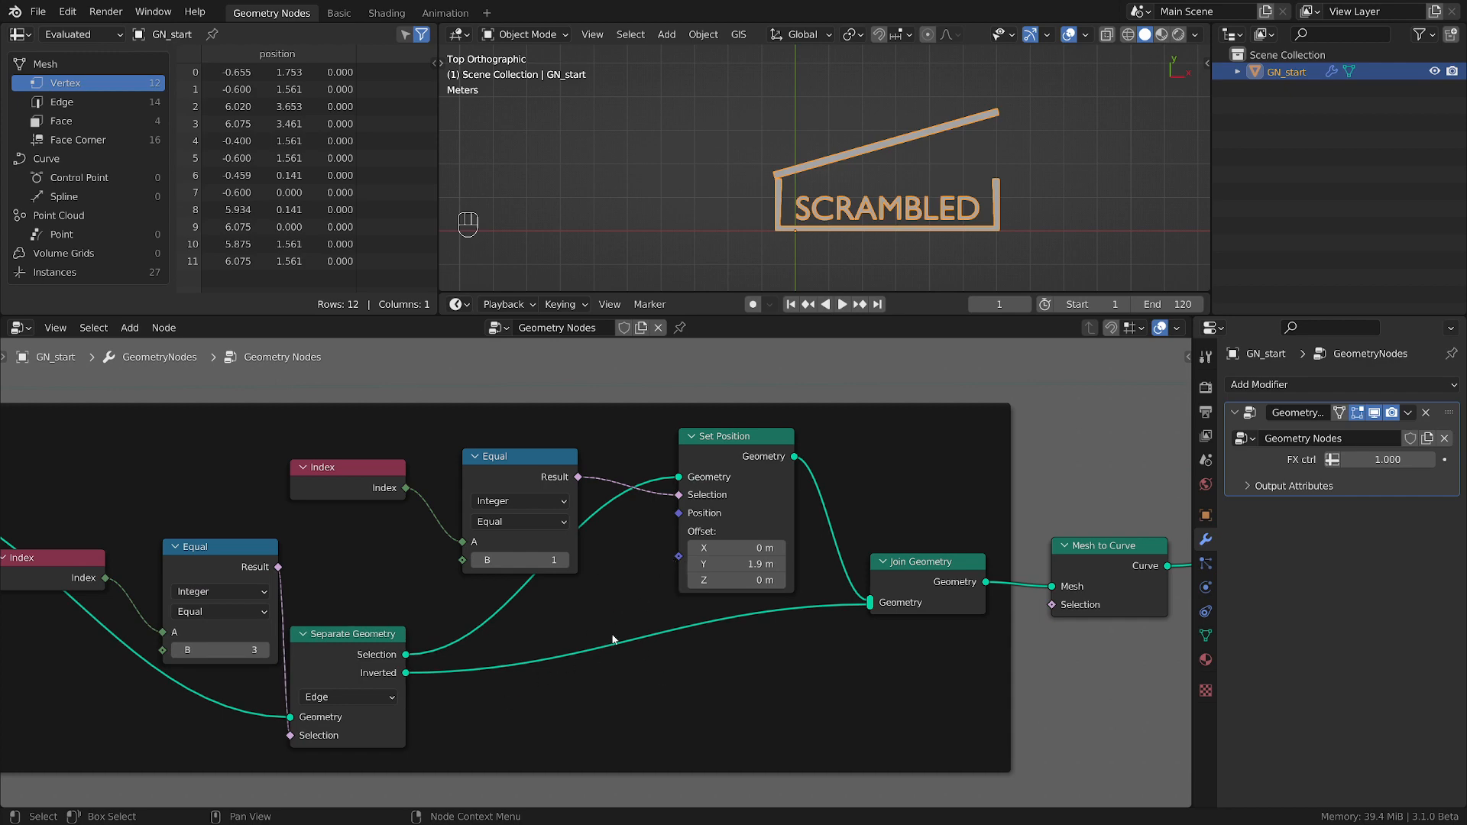
Review the node tree from String to Curves through the scramble, box and lid frames to the Curve Line profile.
scroll(619, 642, "down", 6)
scroll(151, 573, "down", 4)
middle_click_drag(155, 631, 891, 631)
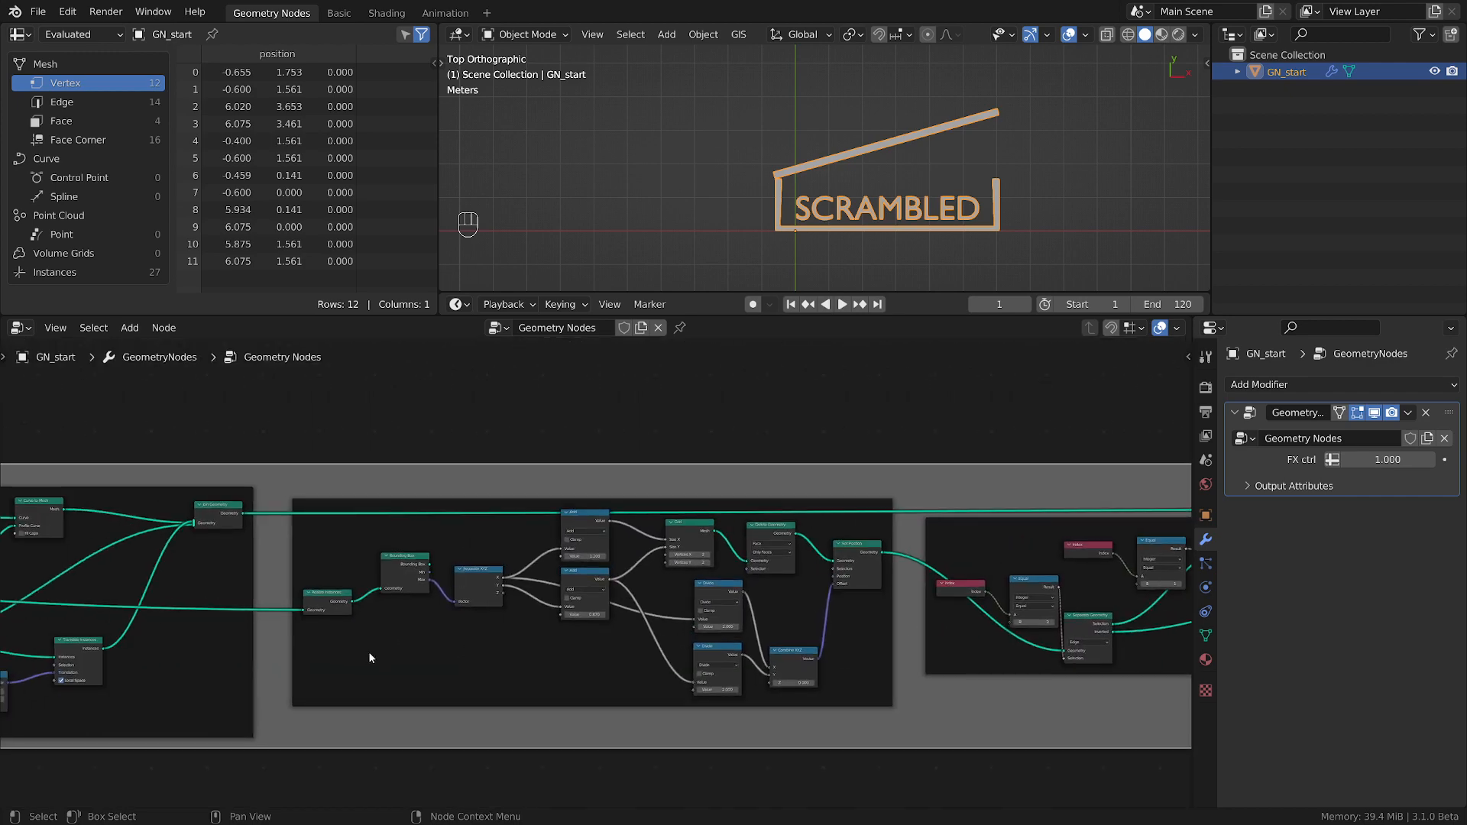
middle_click_drag(225, 658, 689, 639)
scroll(443, 632, "up", 1)
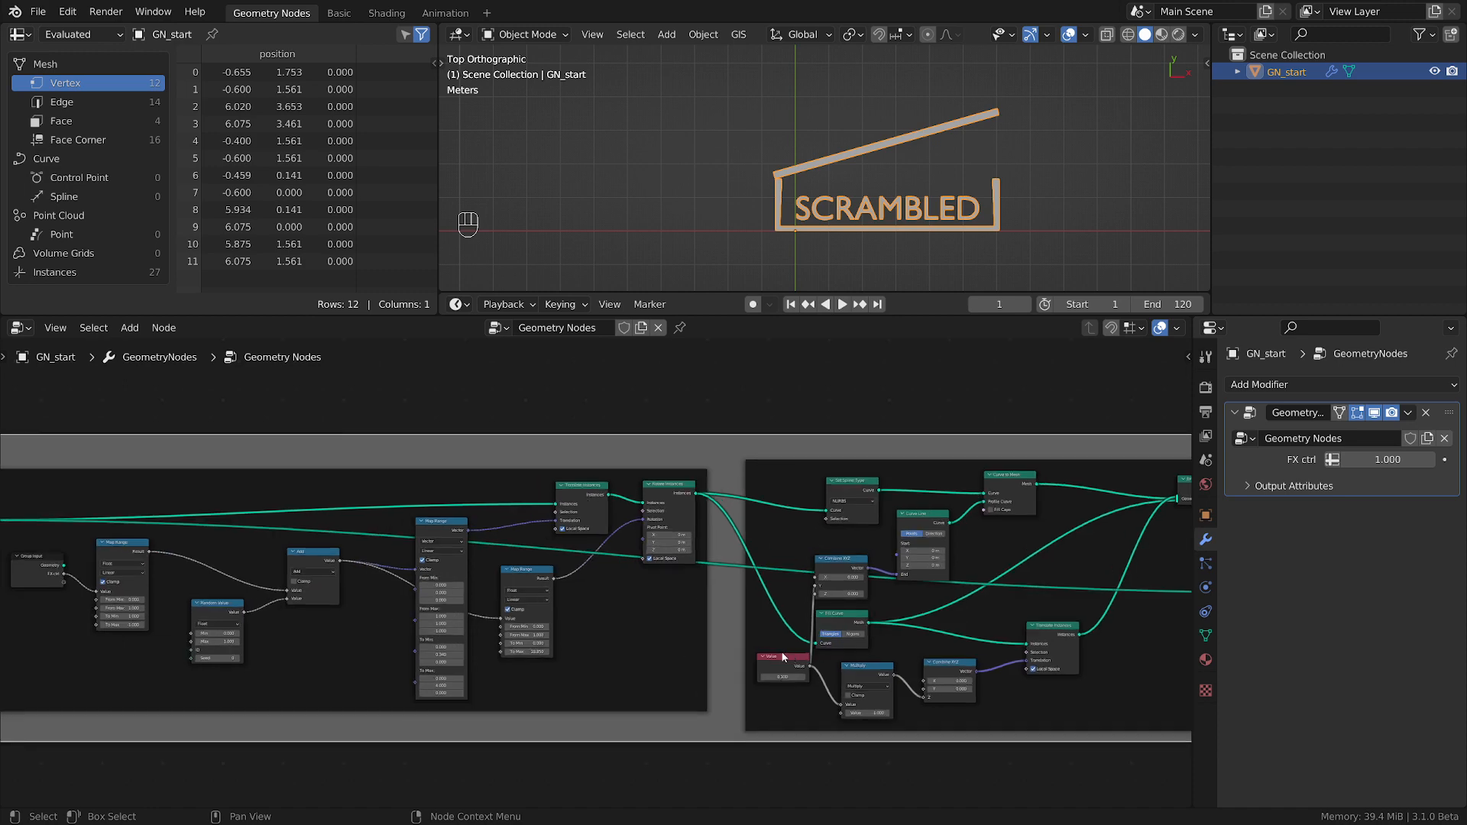
middle_click_drag(781, 655, 1094, 670)
scroll(405, 638, "up", 6)
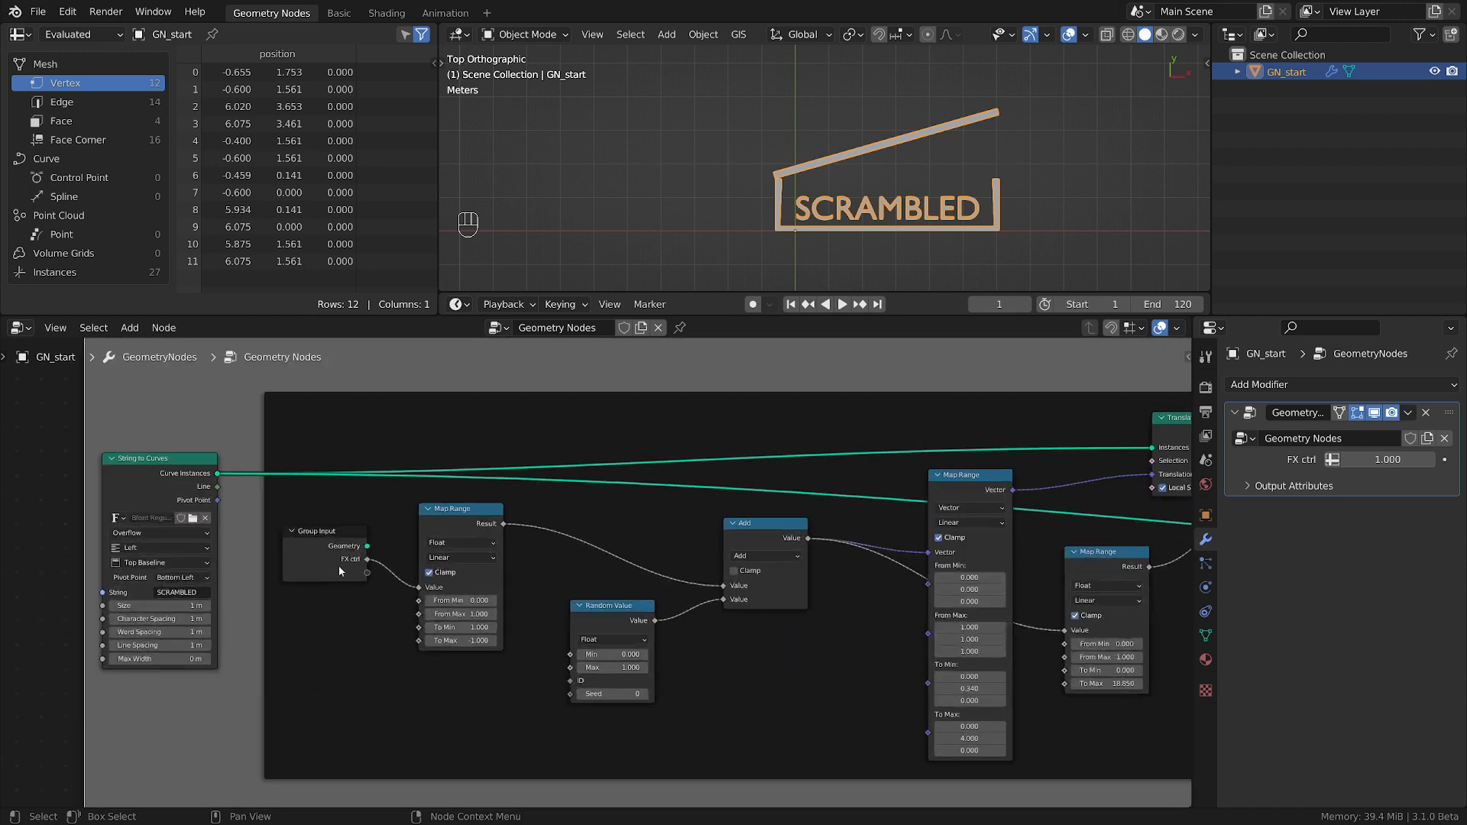
scroll(951, 666, "down", 4)
middle_click_drag(951, 666, 154, 659)
middle_click_drag(905, 566, 530, 577)
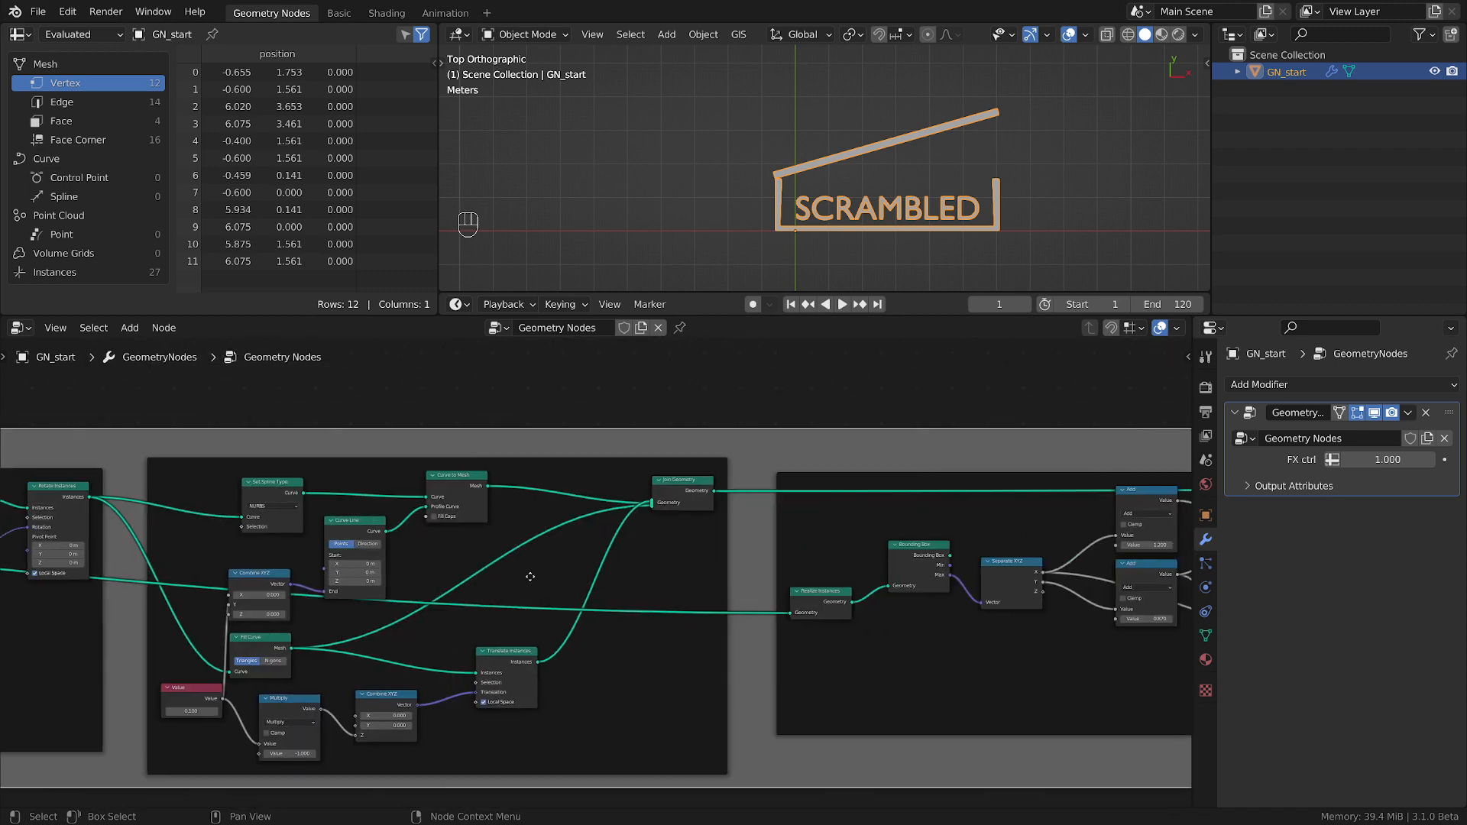
middle_click_drag(879, 596, 132, 574)
middle_click_drag(962, 587, 555, 582)
mouse_move(956, 611)
middle_mouse_down()
mouse_move(644, 598)
mouse_move(712, 633)
middle_mouse_up()
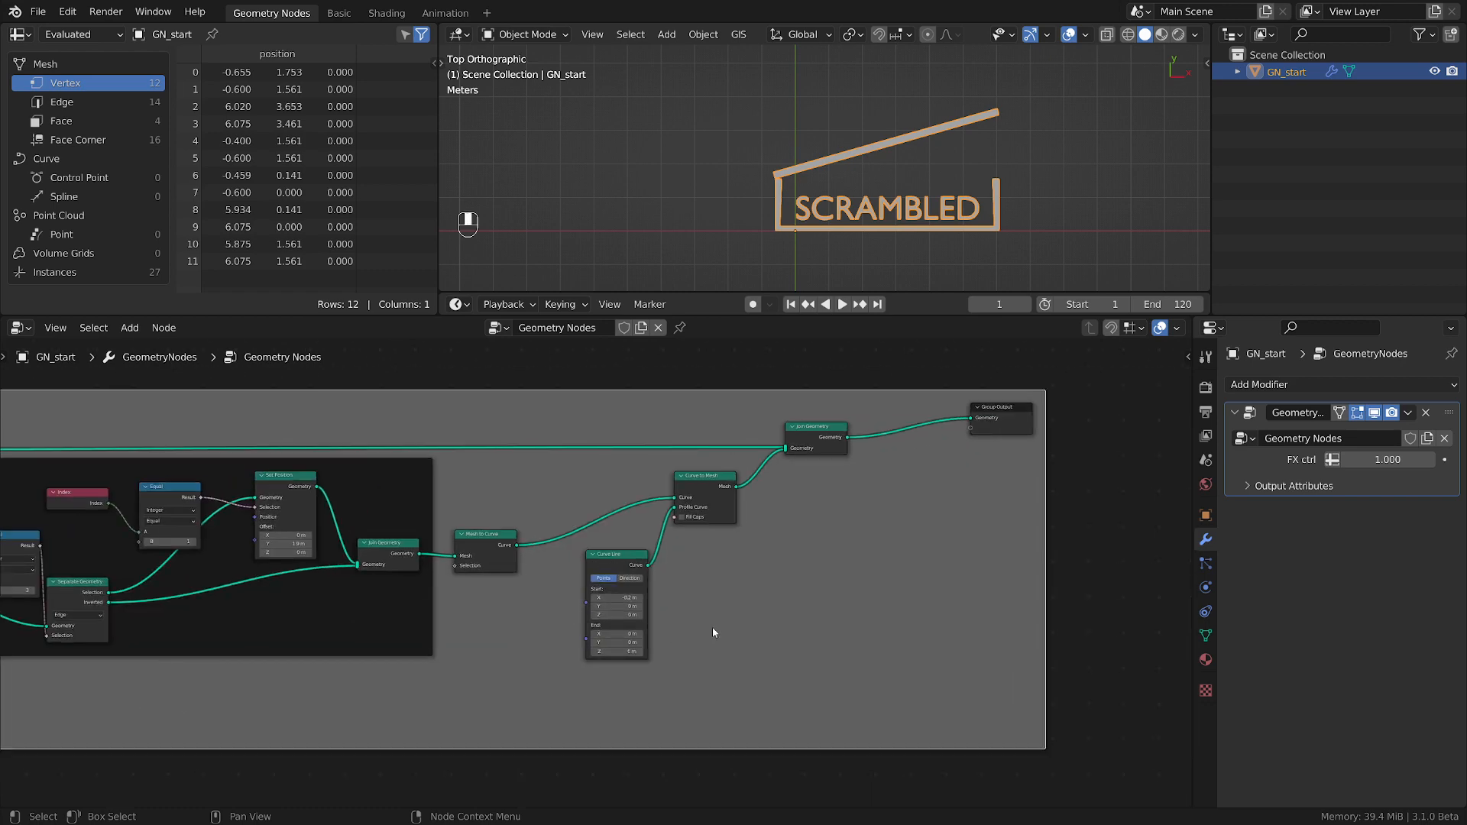
scroll(712, 633, "up", 2)
middle_click_drag(646, 576, 886, 604)
scroll(938, 602, "up", 2)
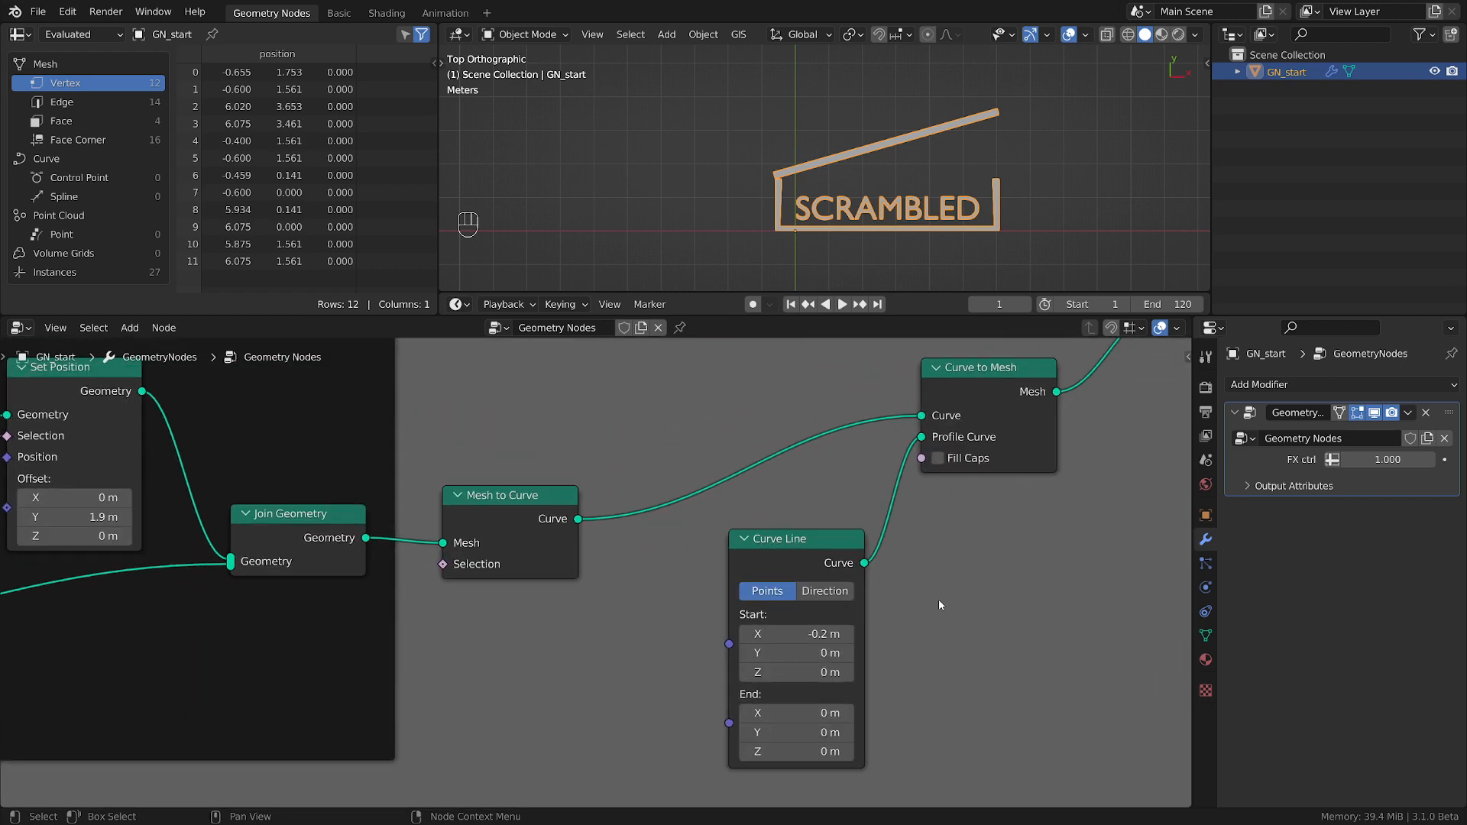
scroll(878, 222, "up", 3)
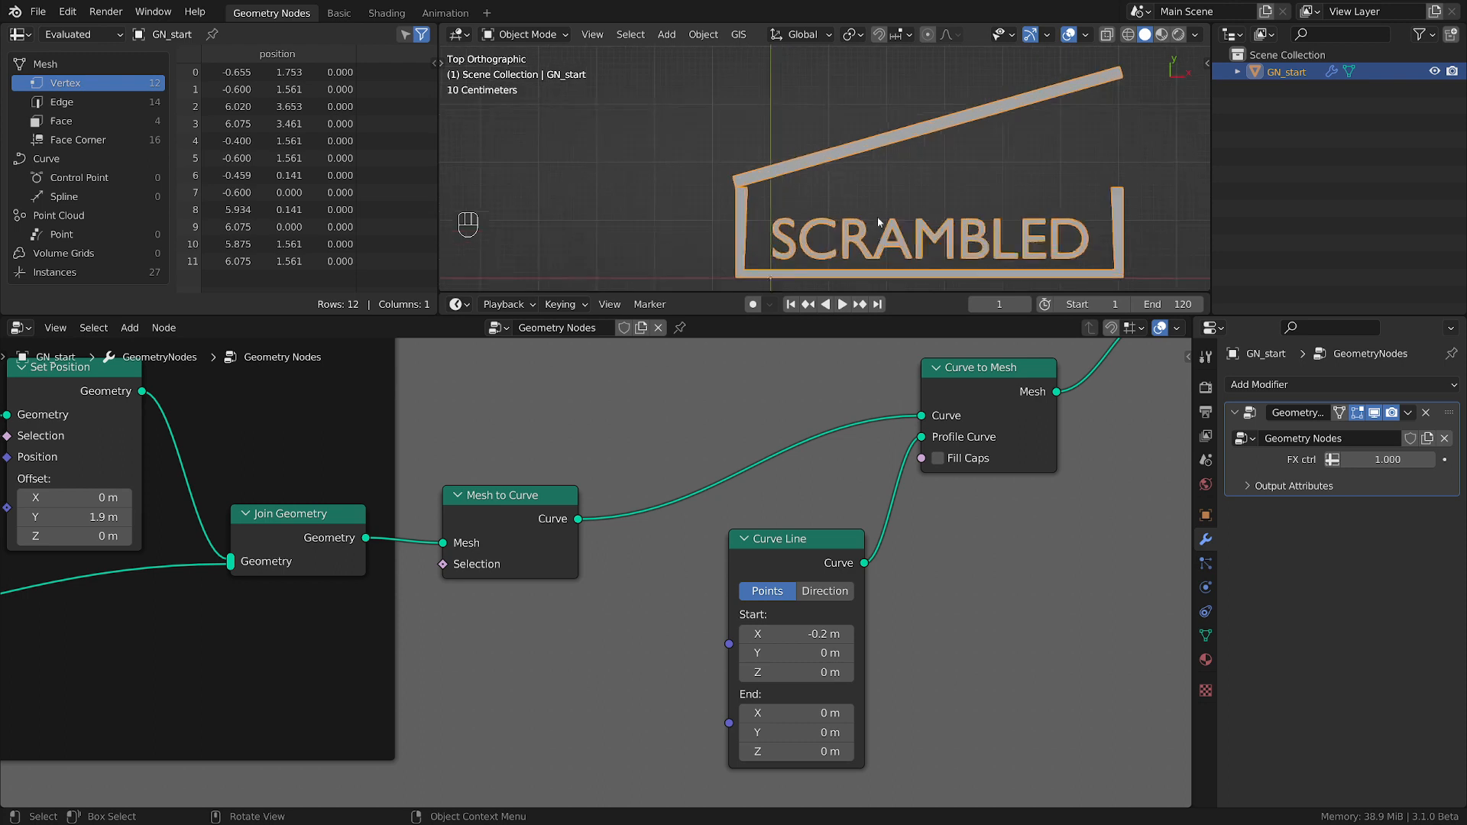
Inspect the box outline and its hinge corner around the SCRAMBLED text, and check the mesh's Face Corner data.
middle_click_drag(879, 222, 799, 187, "shift")
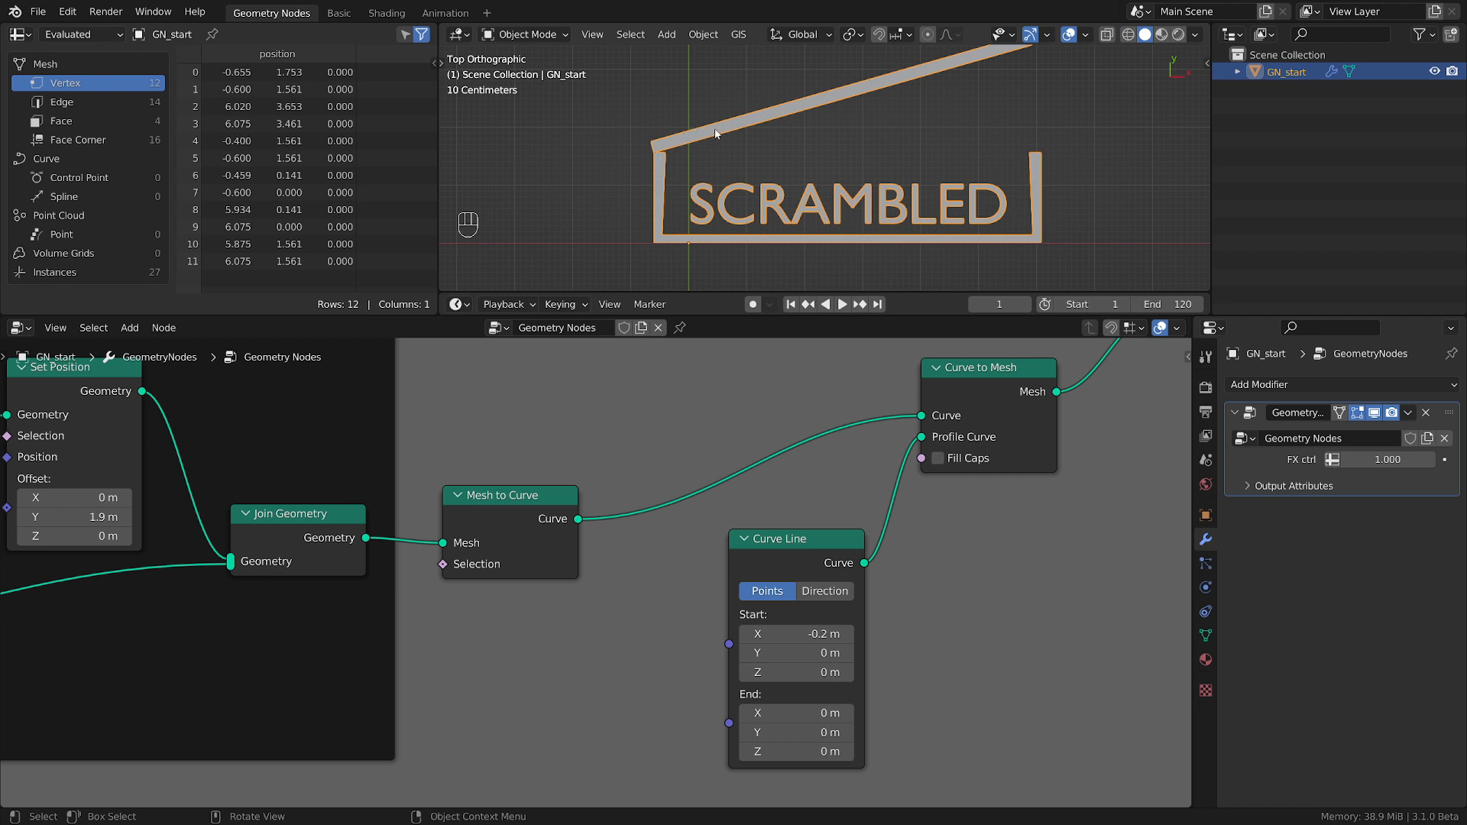
scroll(670, 149, "up", 3)
scroll(659, 158, "up", 3)
scroll(673, 169, "down", 4)
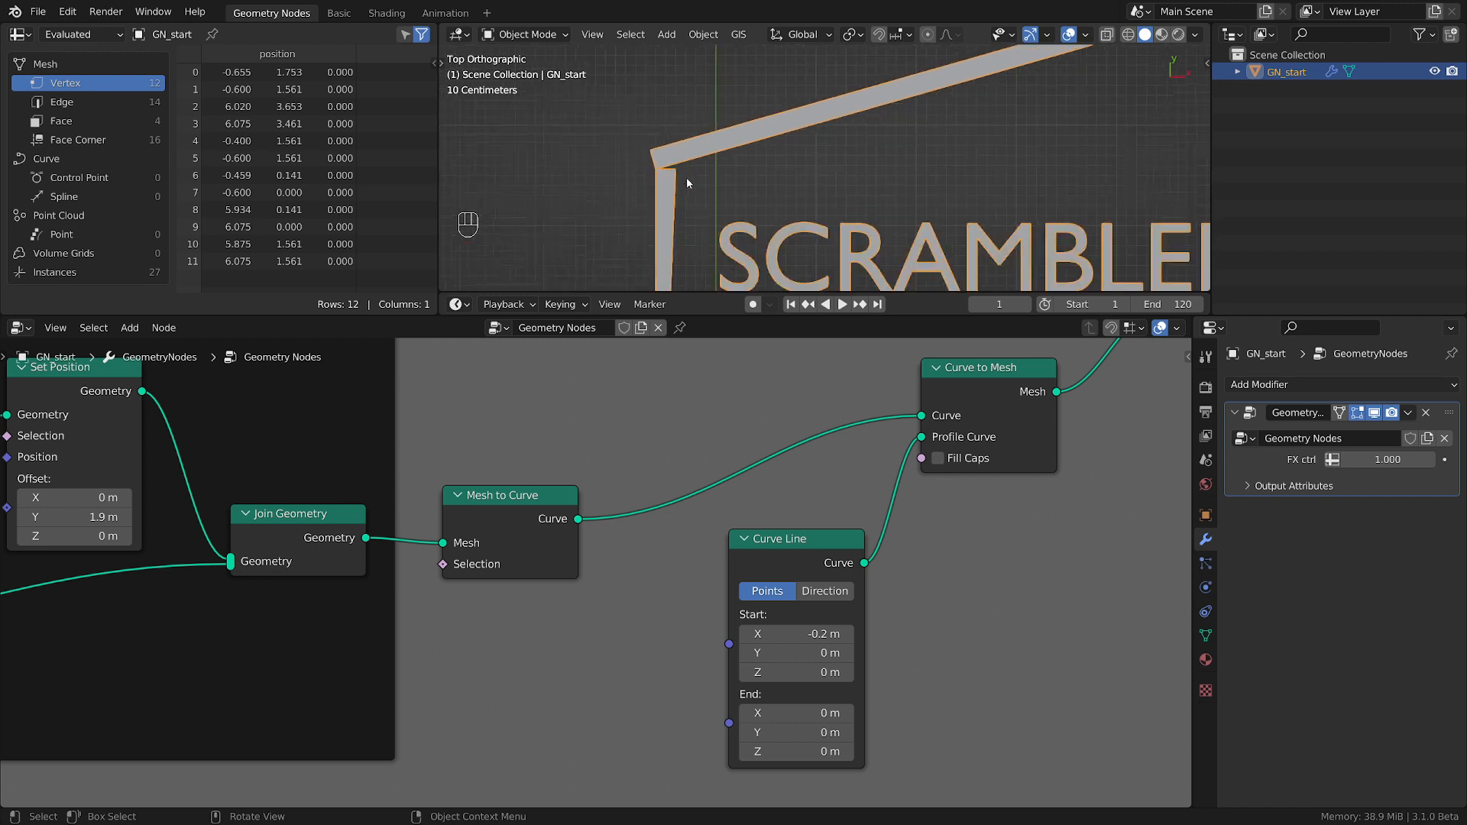
middle_click_drag(729, 188, 580, 162, "shift")
scroll(816, 208, "down", 2)
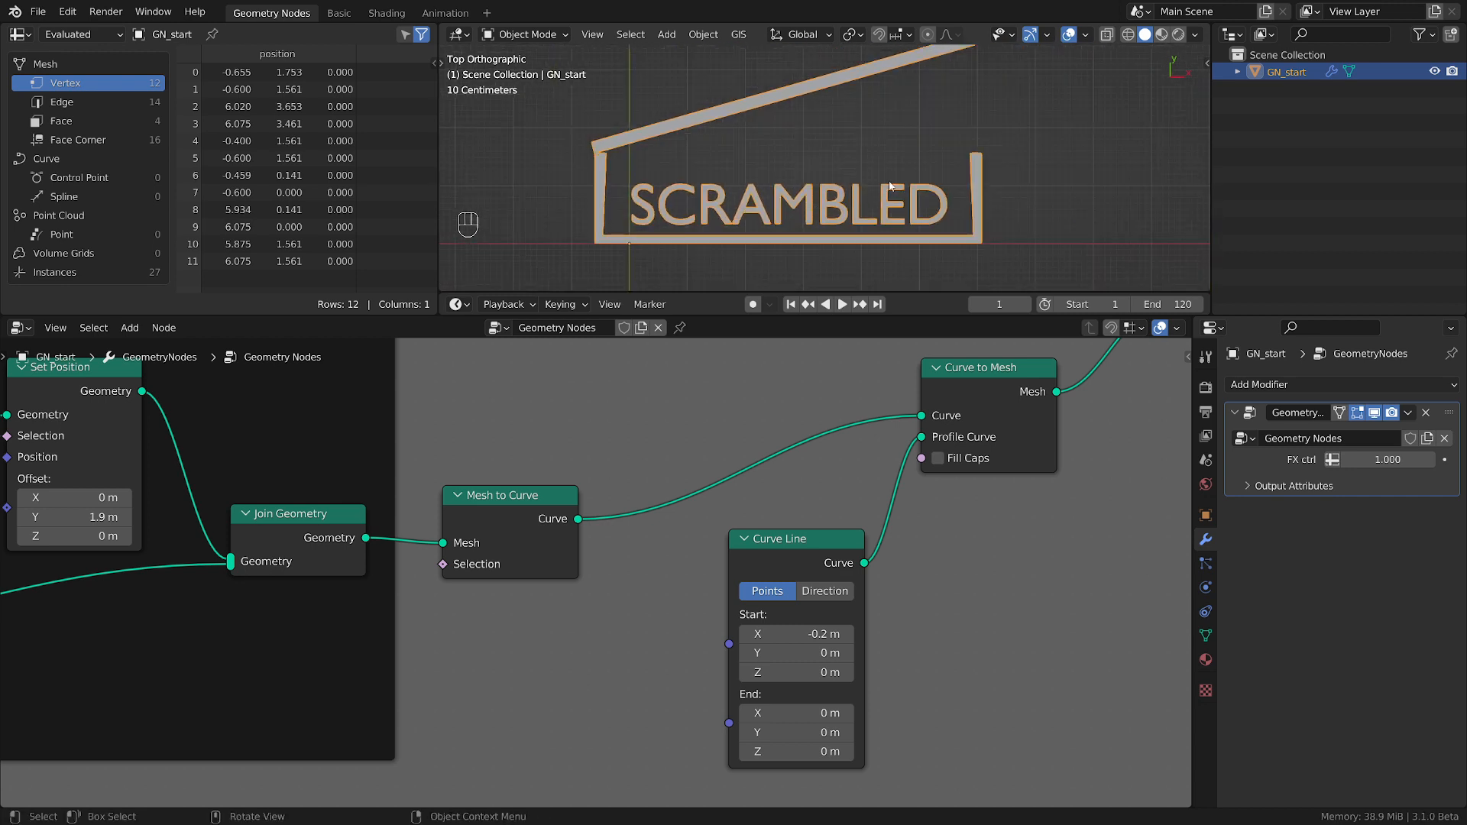
middle_click_drag(891, 187, 945, 214, "shift")
left_click(103, 140)
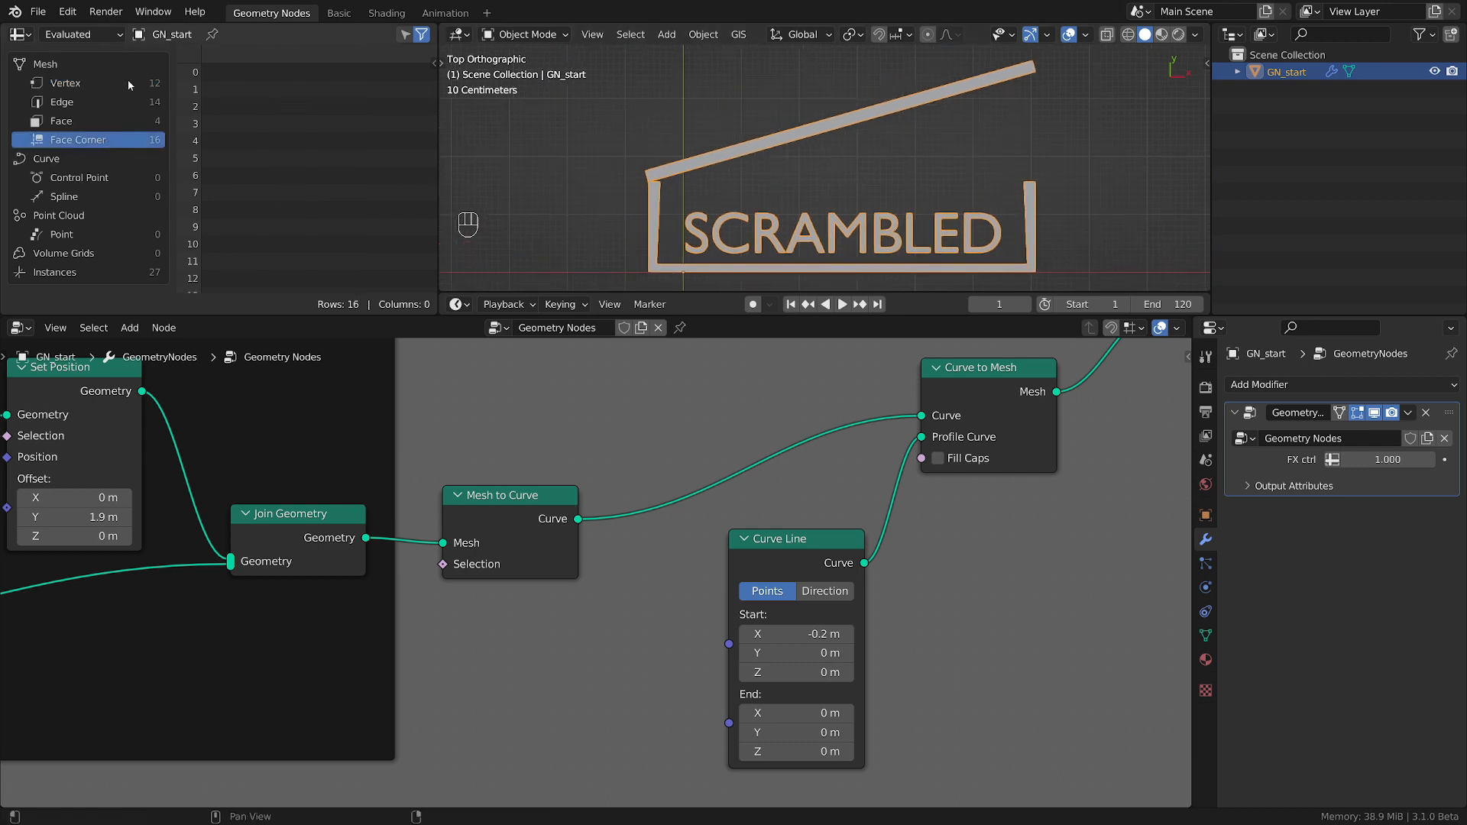
Spread out the Group Output, final Join Geometry, Curve to Mesh and Curve Line nodes to free space after Mesh to Curve.
middle_click_drag(1076, 541, 708, 634)
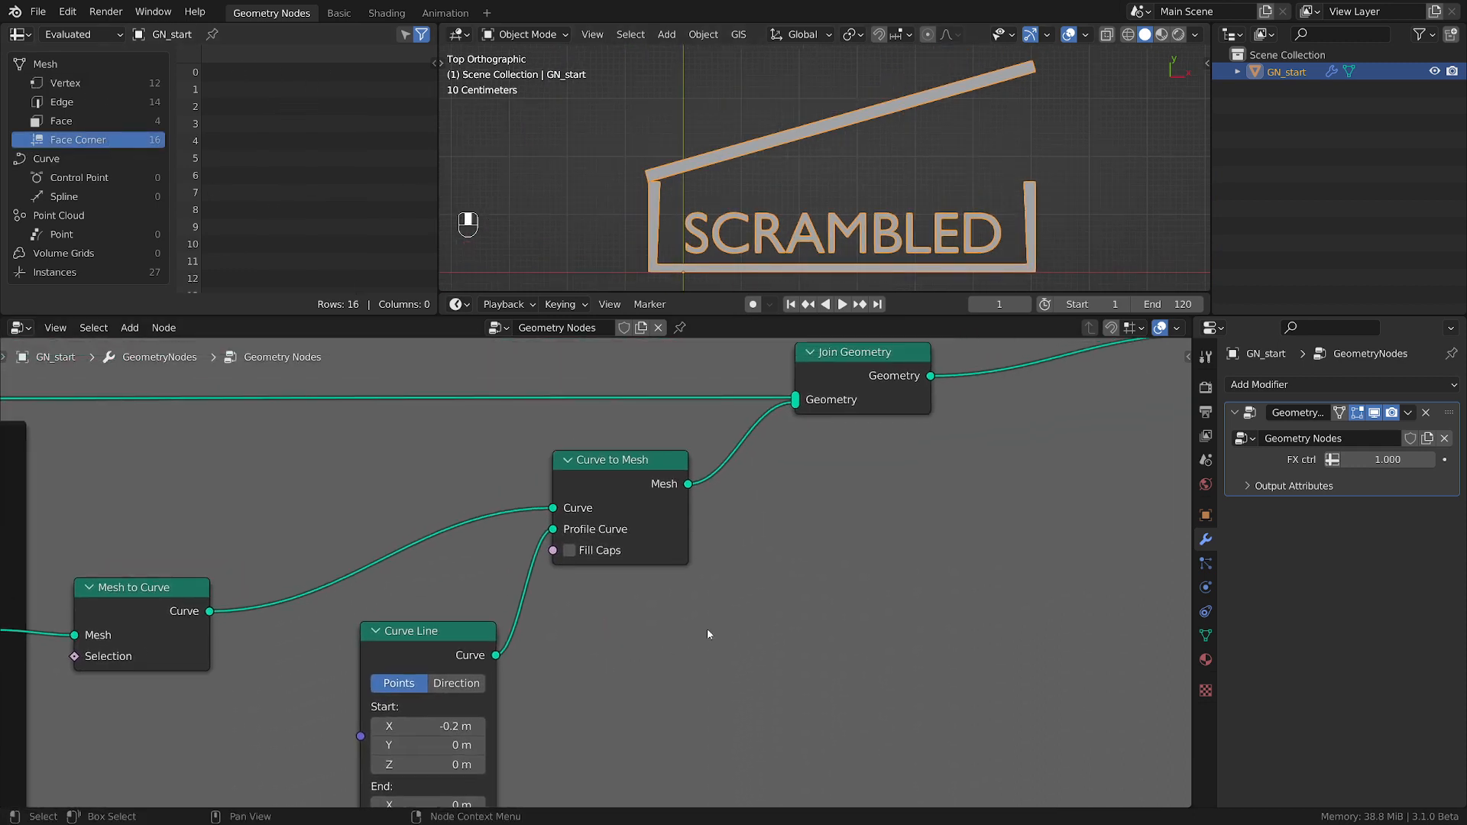
scroll(730, 629, "down", 3)
middle_click_drag(1024, 557, 638, 599)
left_click_drag(783, 437, 897, 466)
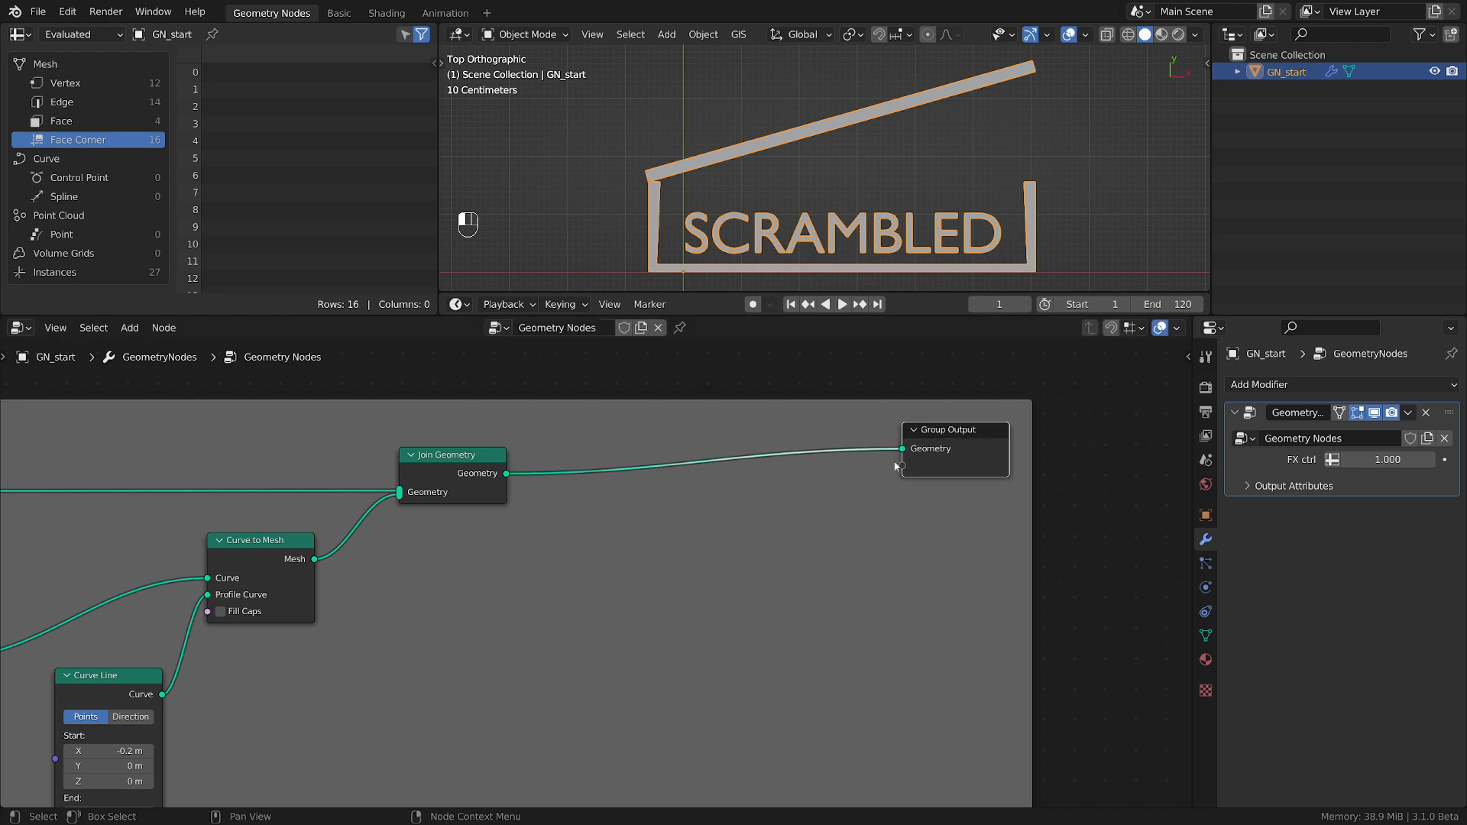
left_click_drag(451, 475, 700, 460)
middle_click_drag(226, 521, 652, 443)
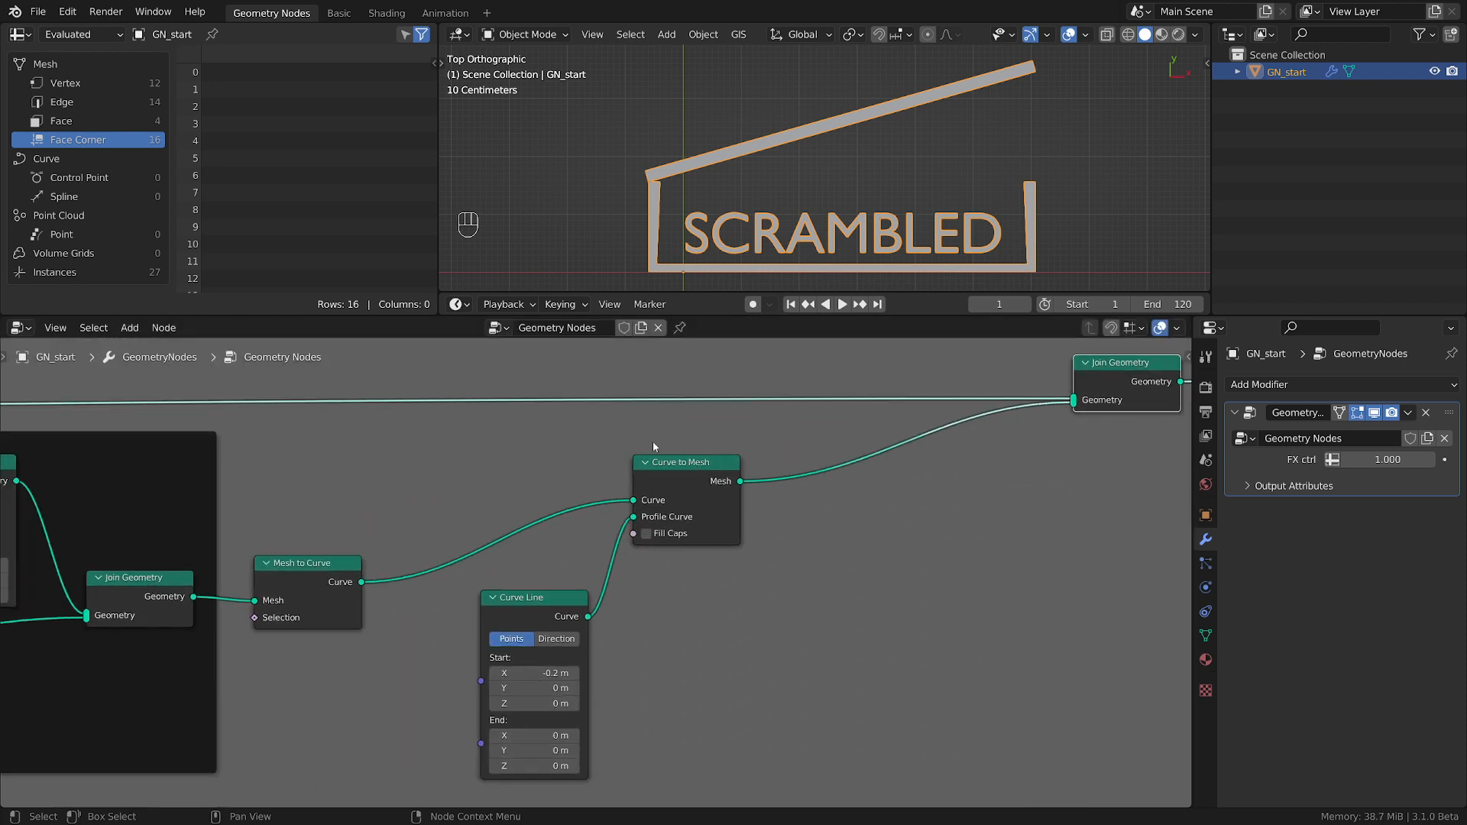
left_click_drag(672, 465, 918, 564)
left_click_drag(554, 609, 638, 633)
Insert a Capture Attribute node between Mesh to Curve and Curve to Mesh, and move the Curve Line node clear below it.
key("shift+a")
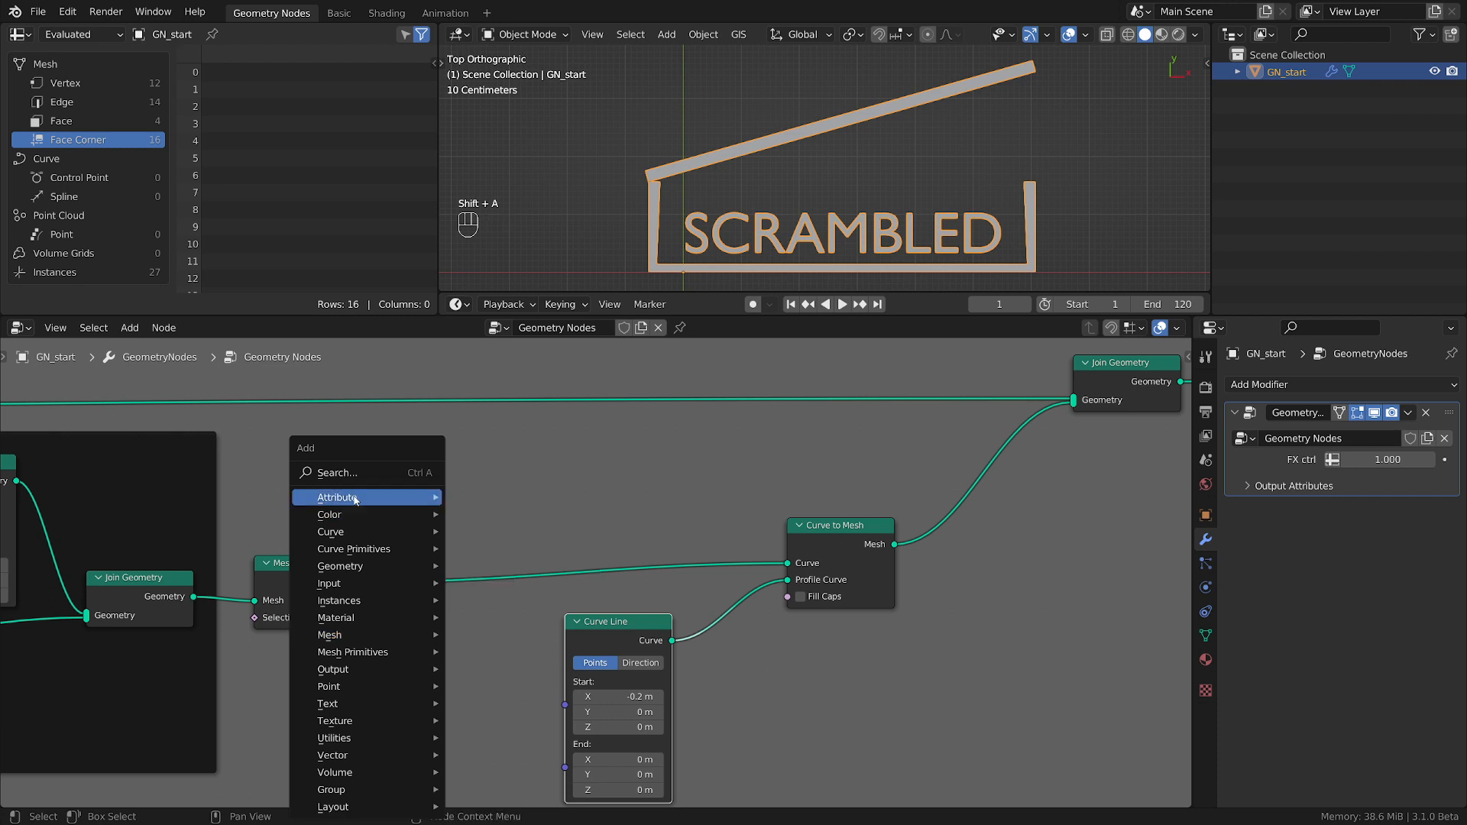
mouse_move(428, 502)
left_click(488, 522)
left_click(474, 588)
middle_click_drag(618, 629, 784, 521)
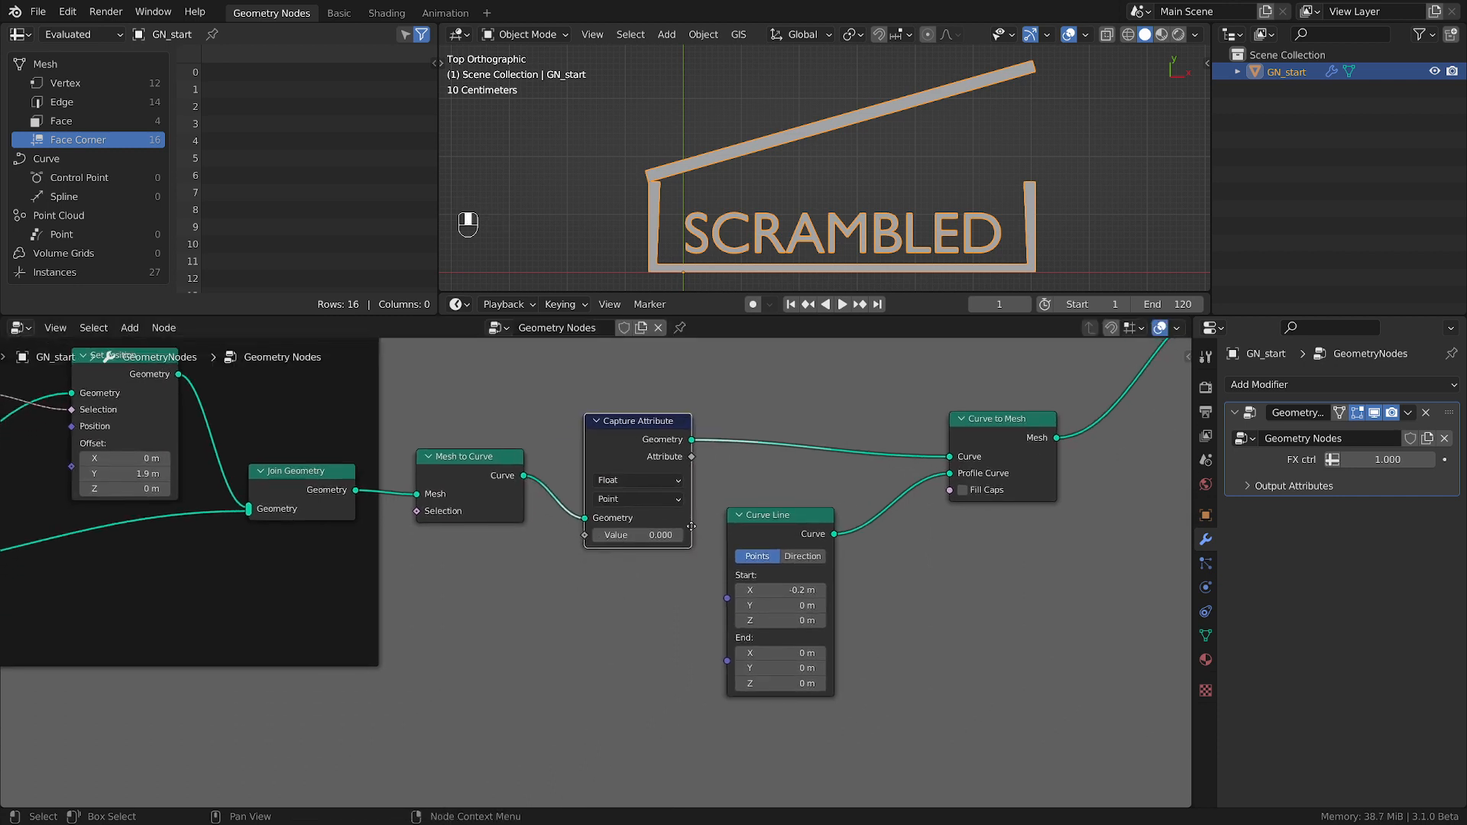
left_click_drag(784, 527, 613, 652)
Duplicate the Capture Attribute node and insert the copy between Curve Line and the Profile Curve input of Curve to Mesh.
left_click(632, 457)
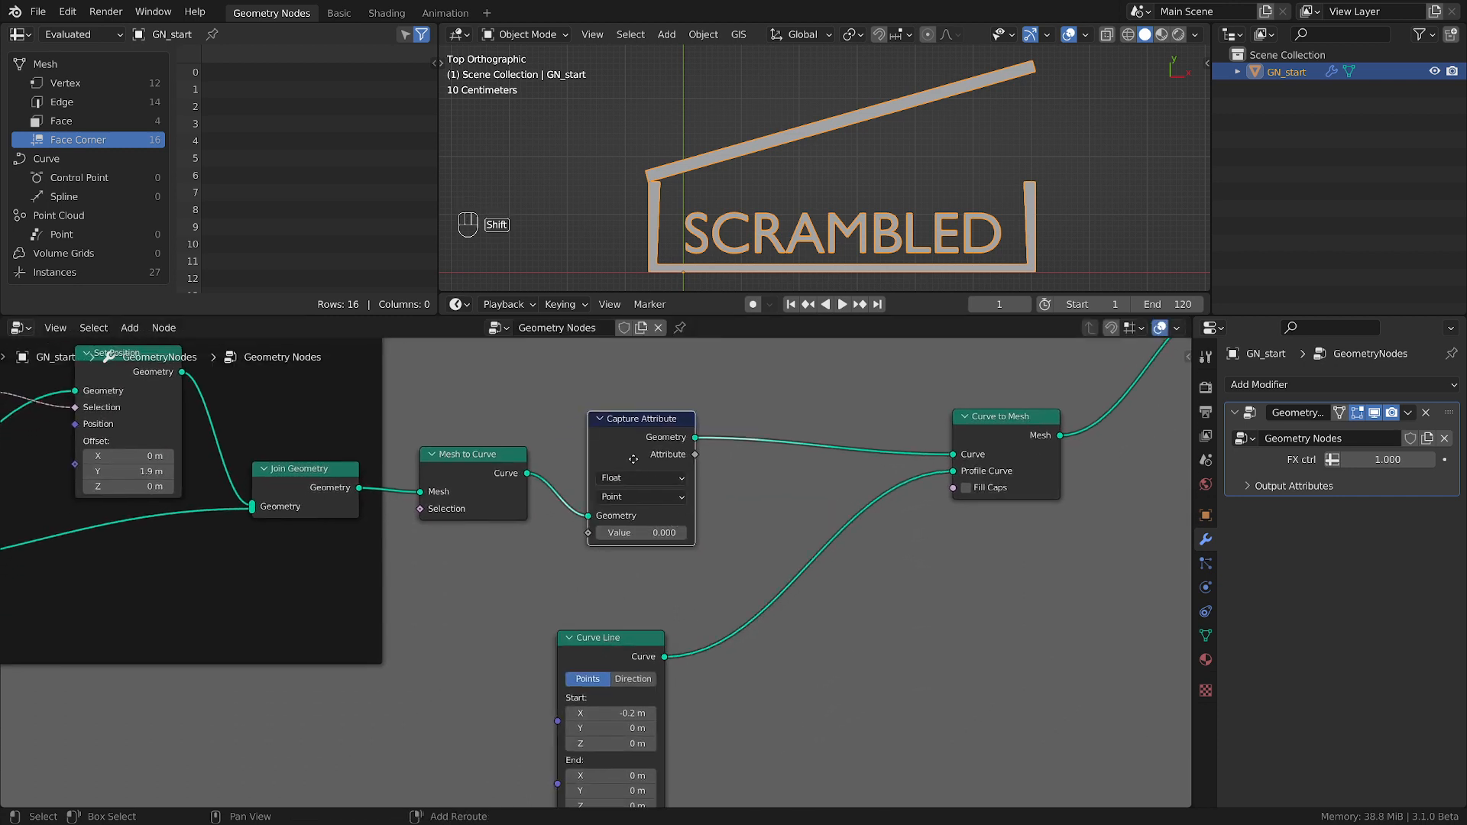
key("shift+d")
left_click(803, 582)
left_click_drag(612, 418, 789, 386)
middle_click_drag(912, 546, 843, 557)
left_click_drag(546, 655, 573, 641)
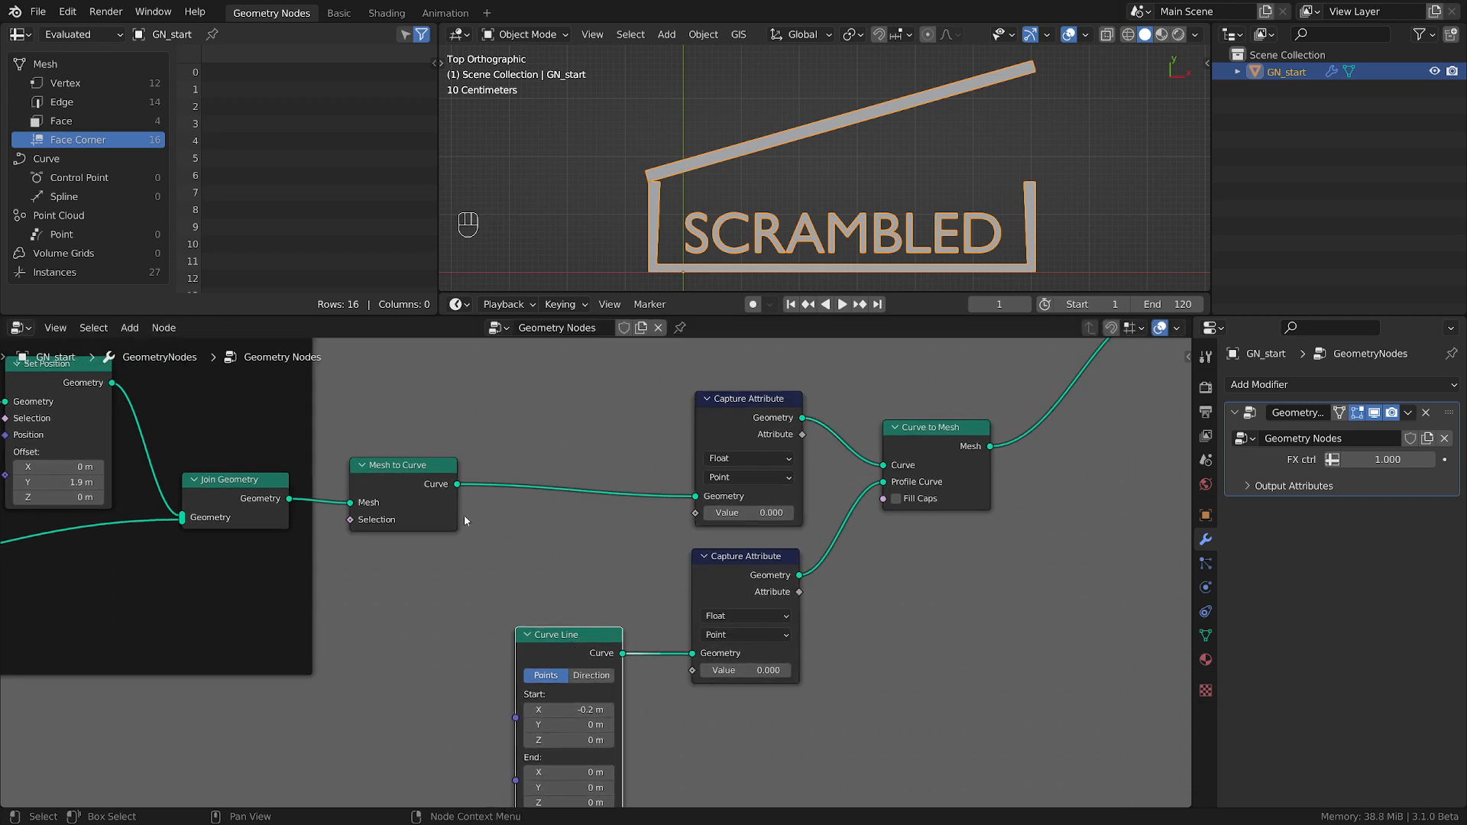
Add a Spline Parameter node and connect its Factor to the Value inputs of both Capture Attribute nodes.
left_click(457, 486)
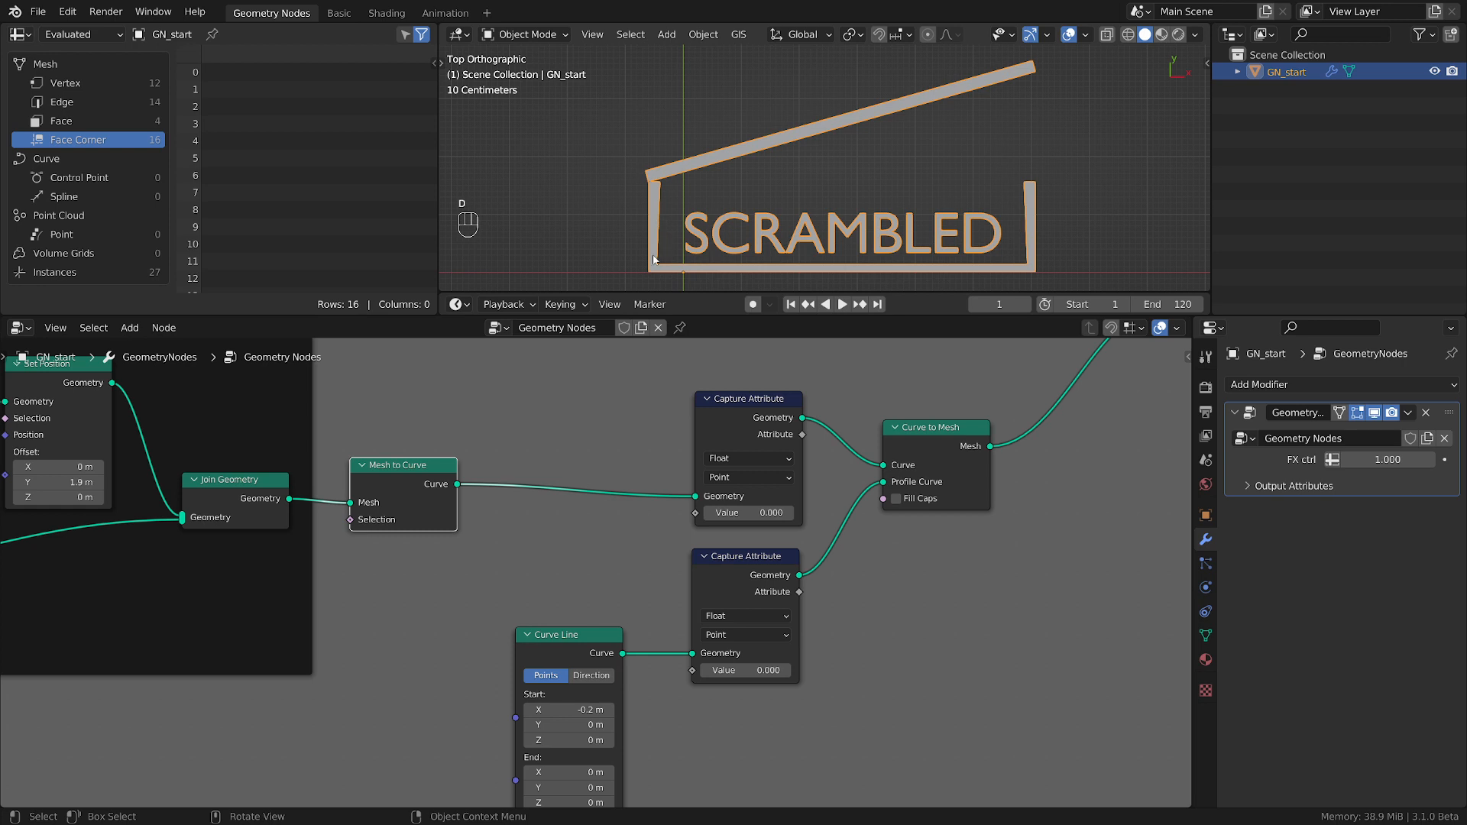
scroll(650, 218, "up", 5)
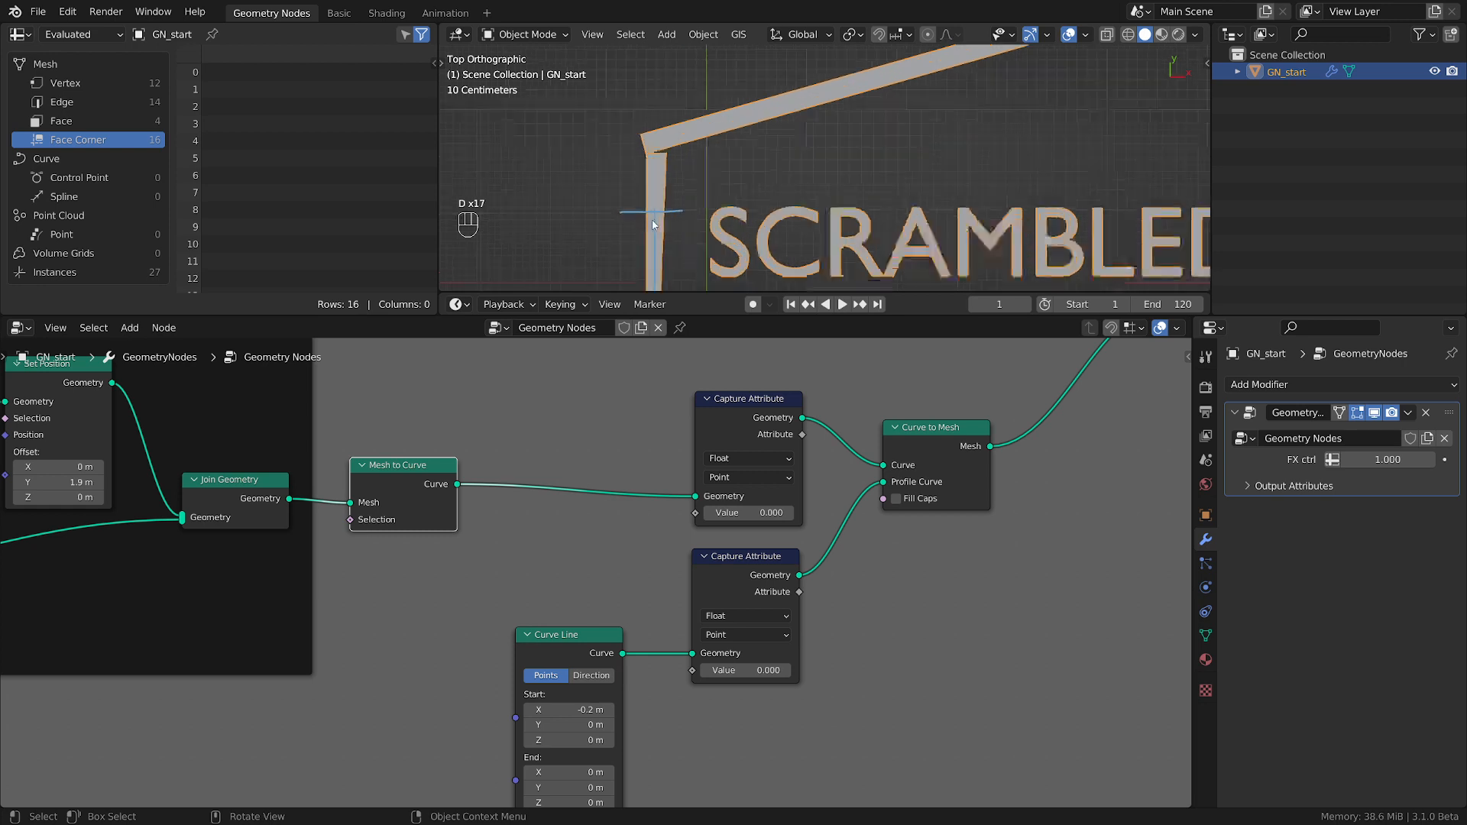
middle_click_drag(790, 754, 799, 707)
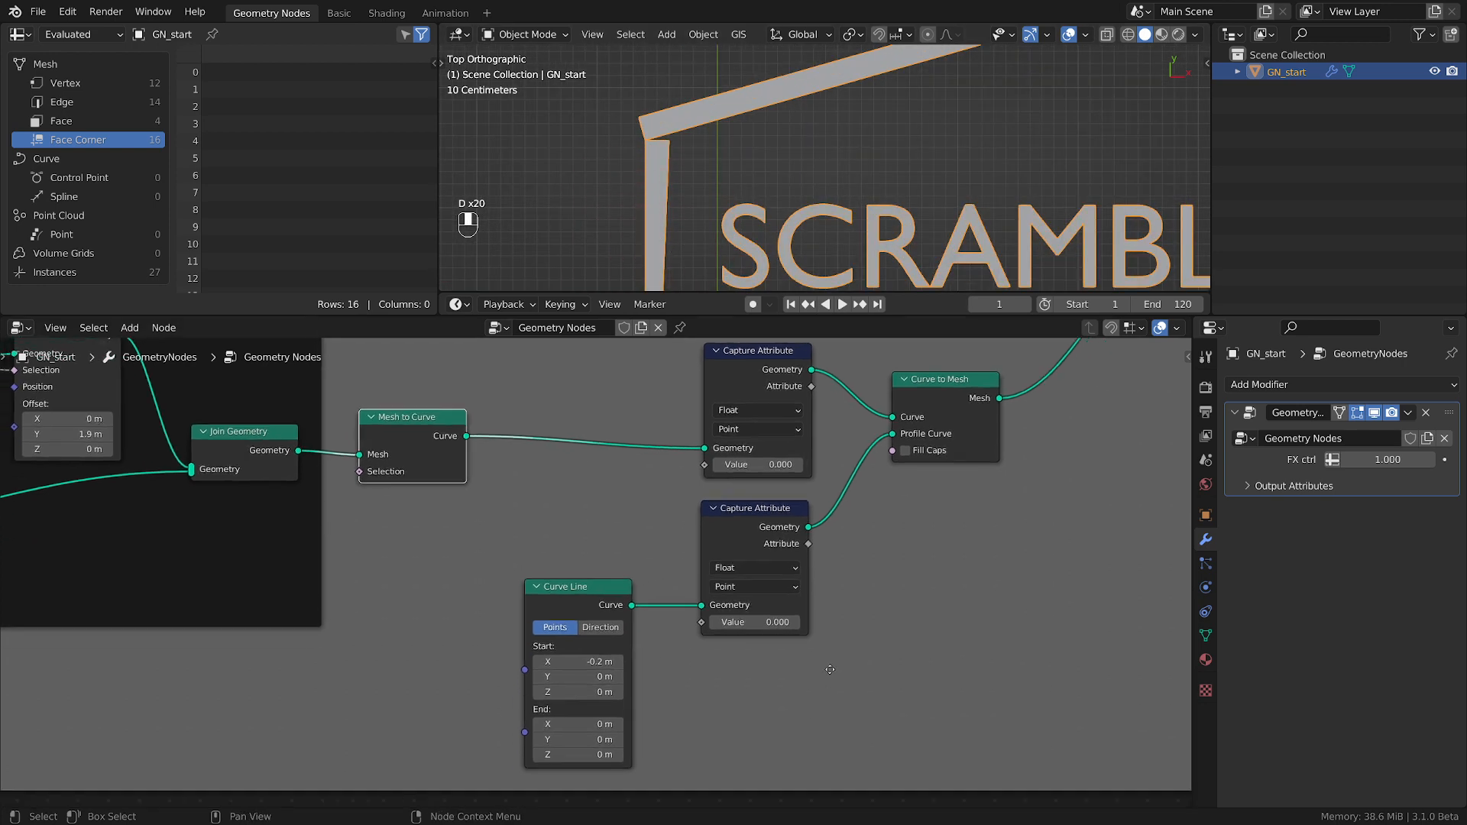
key("shift+a")
mouse_move(476, 533)
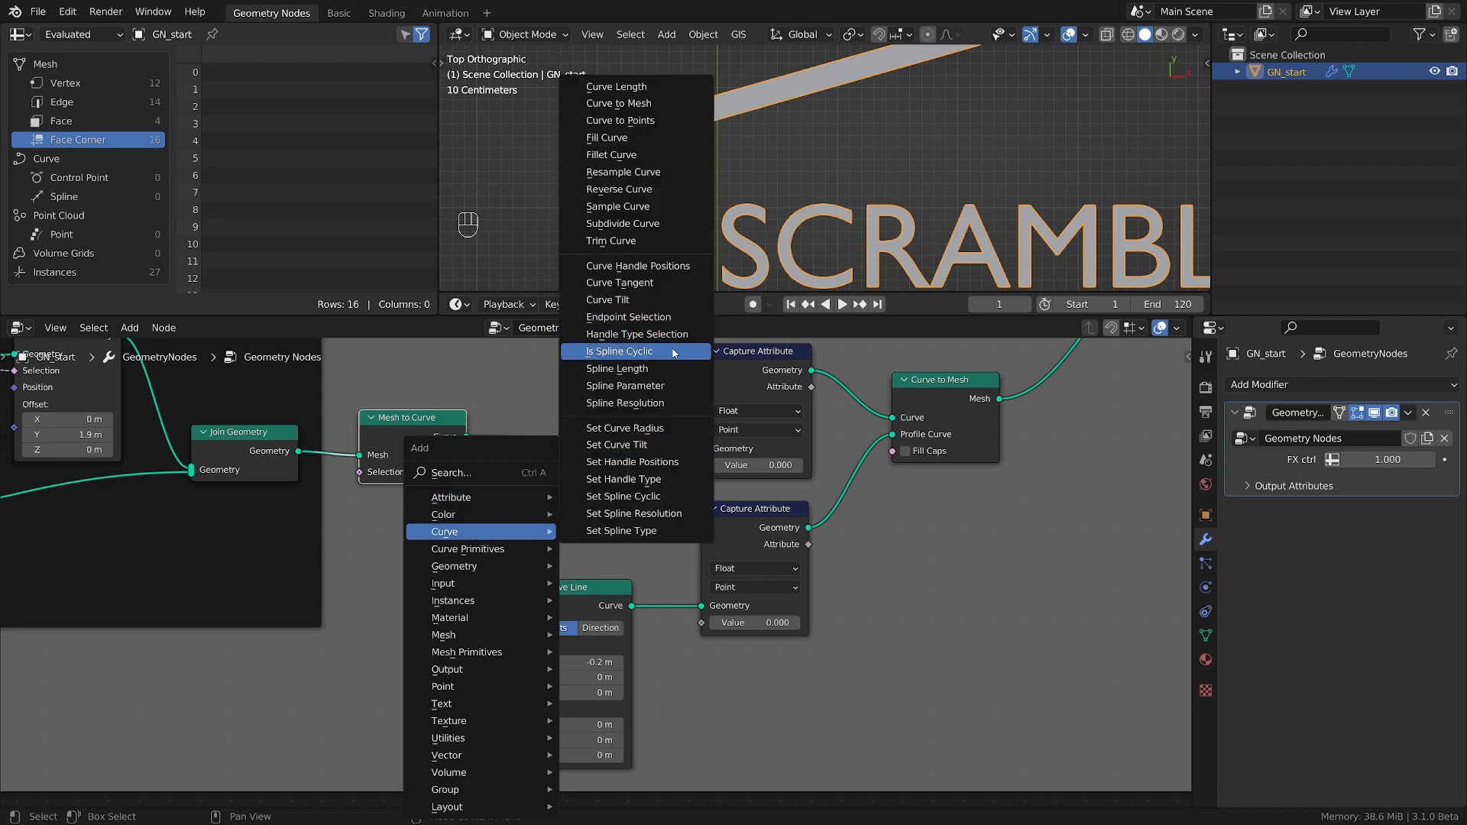
left_click(653, 385)
left_click(503, 480)
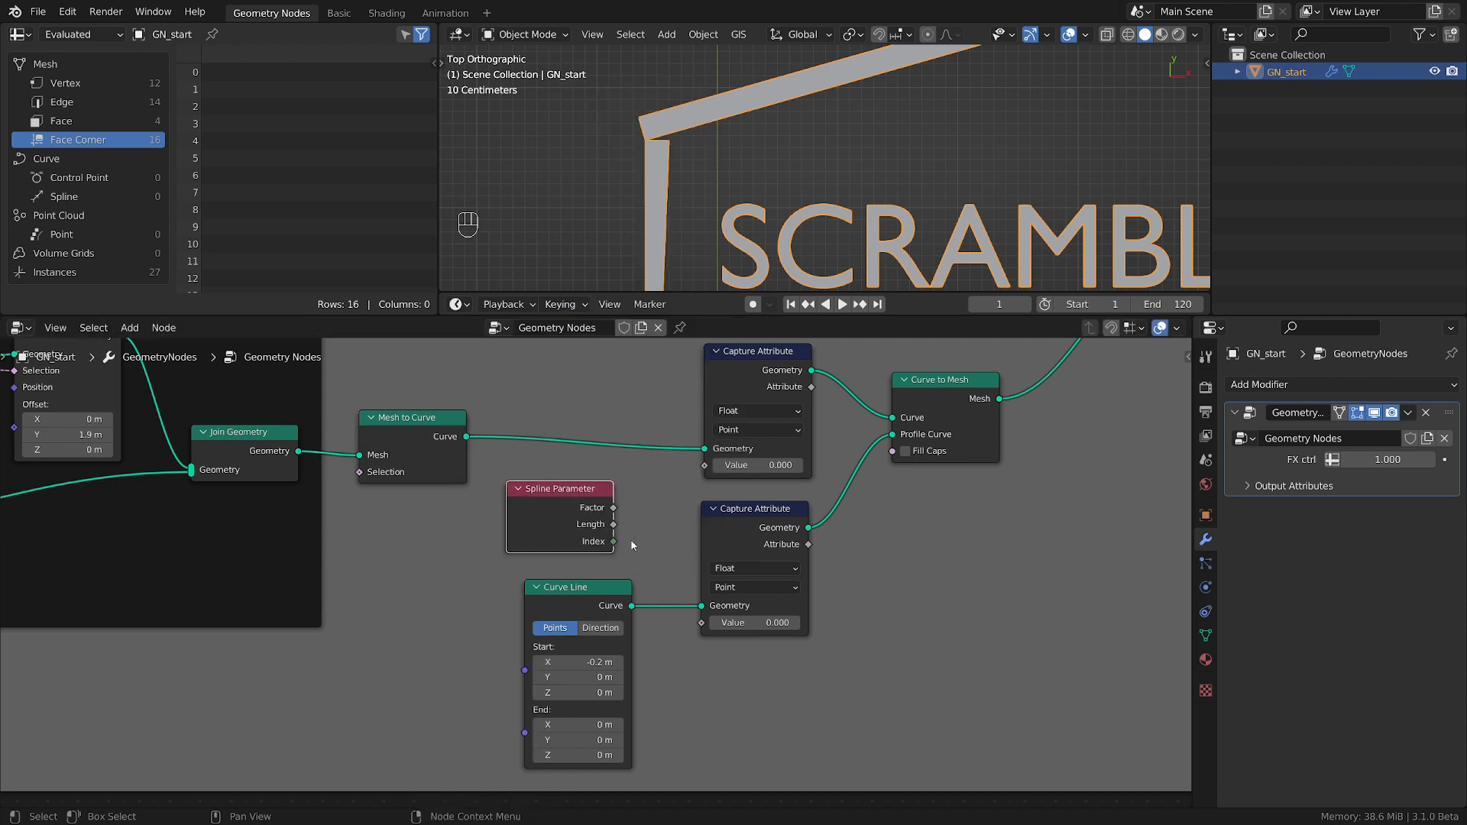
left_click_drag(614, 509, 705, 466)
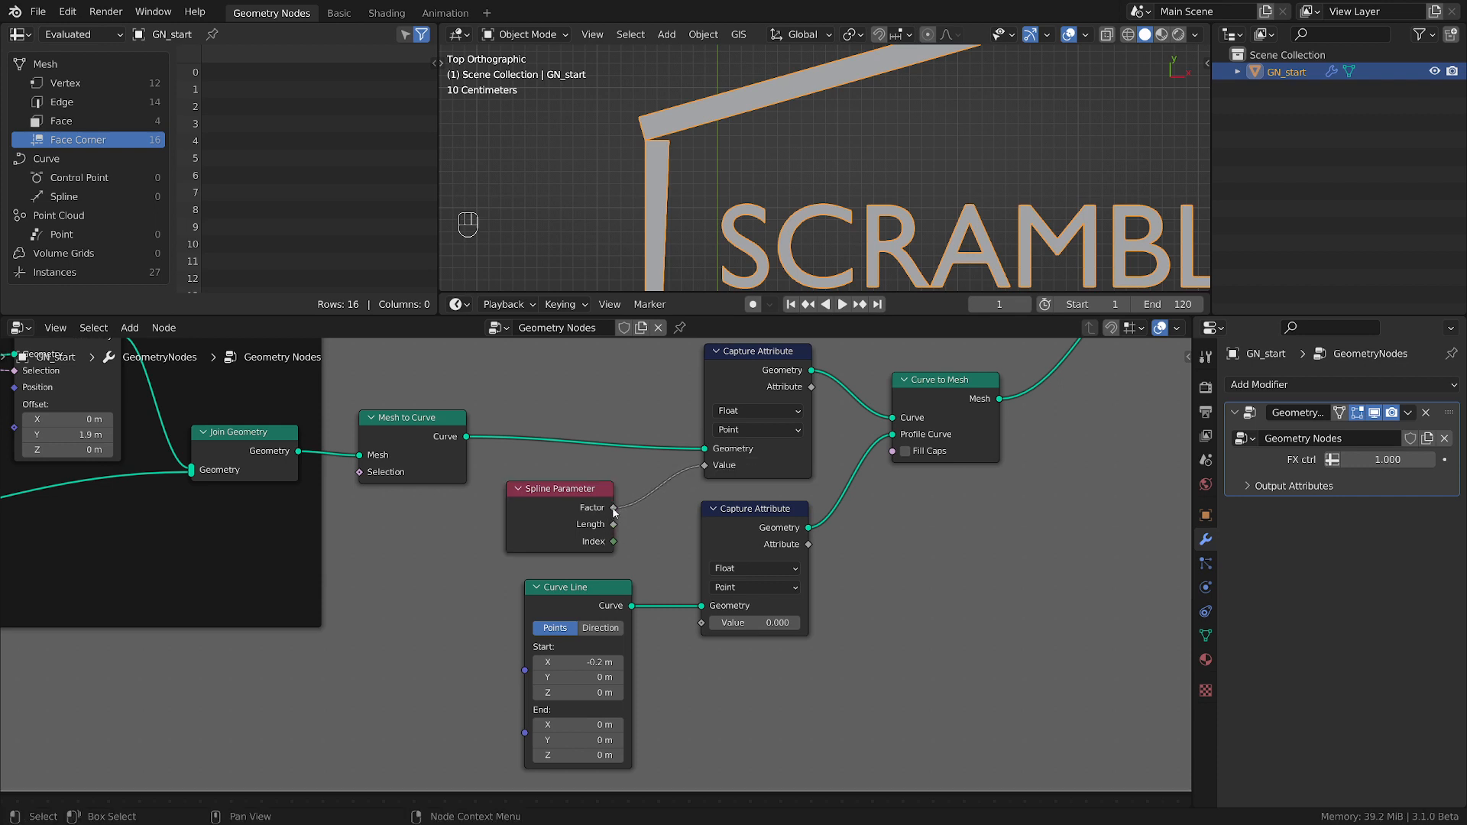
left_click_drag(613, 508, 702, 623)
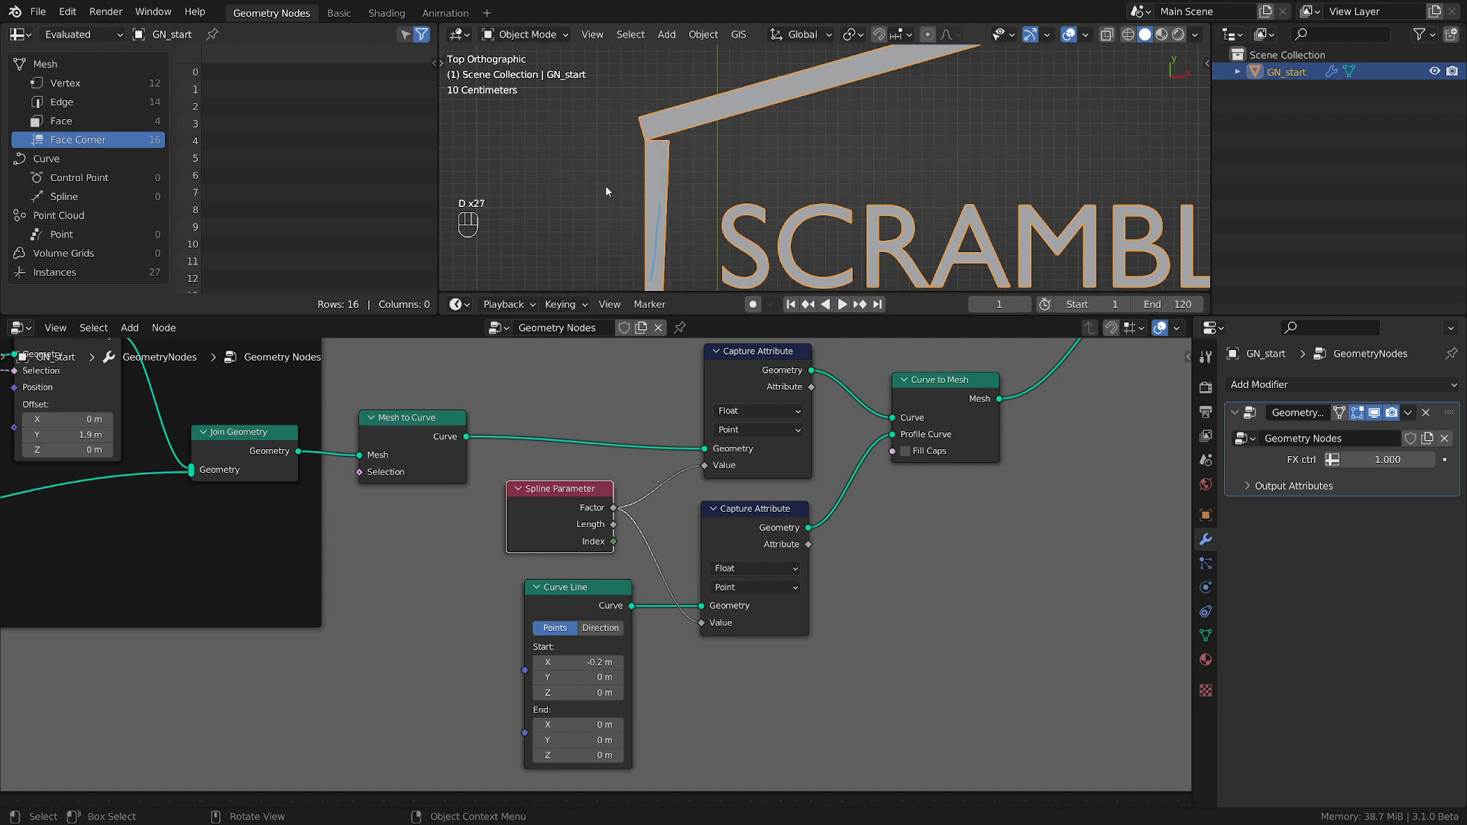
Add a Combine XYZ node, linking the main curve's captured attribute to X and the profile curve's captured attribute to Y.
mouse_move(603, 187)
right_mouse_down()
mouse_move(658, 186)
mouse_move(646, 308)
right_mouse_up()
scroll(747, 231, "down", 3)
mouse_move(746, 230)
middle_mouse_down("shift")
mouse_move(726, 247)
mouse_move(646, 210)
middle_mouse_up("shift")
scroll(747, 357, "up", 4)
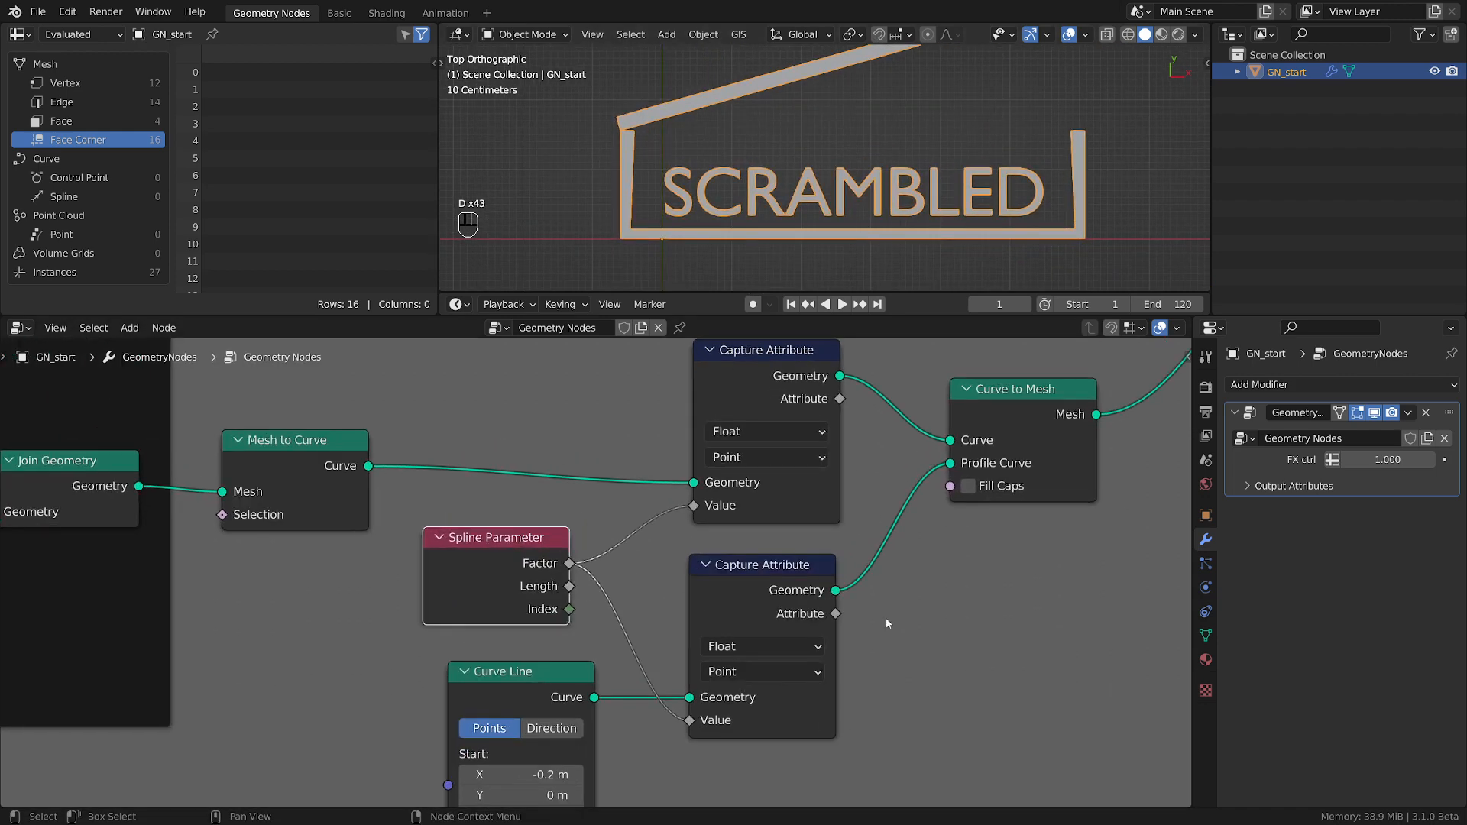
middle_click_drag(906, 660, 693, 614)
key("shift+a")
mouse_move(719, 601)
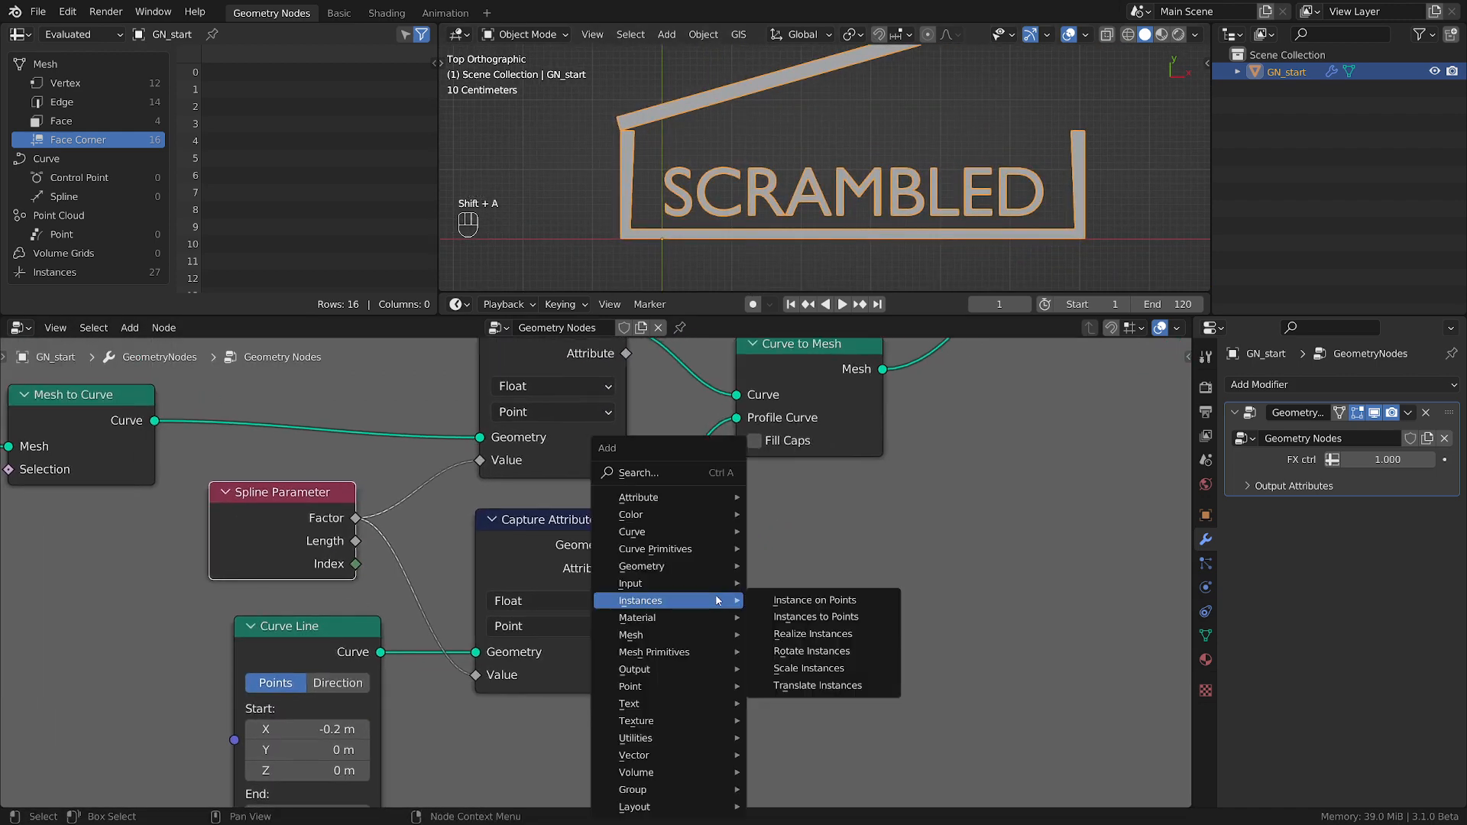
mouse_move(646, 755)
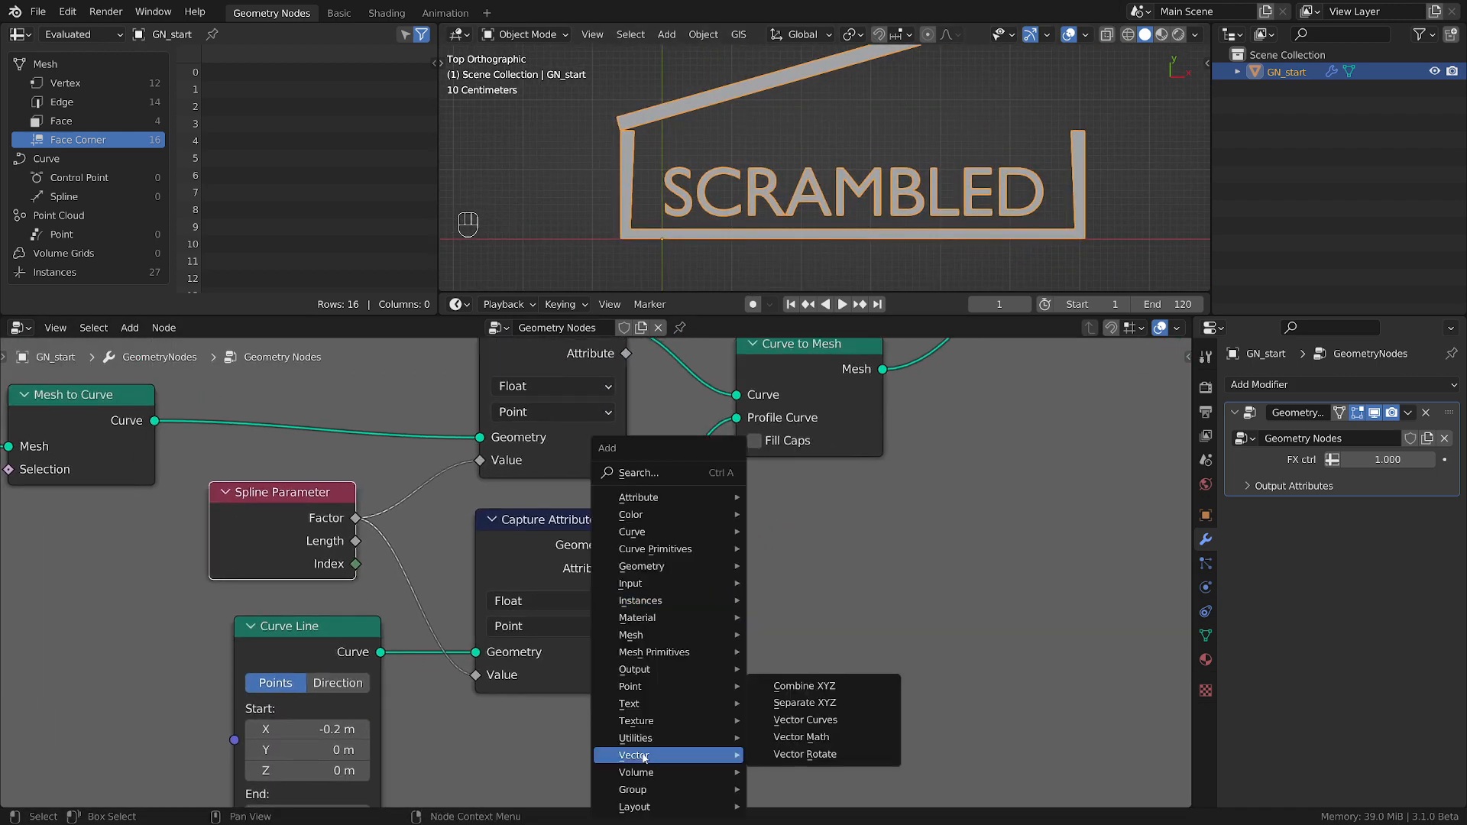
left_click(810, 685)
left_click(765, 445)
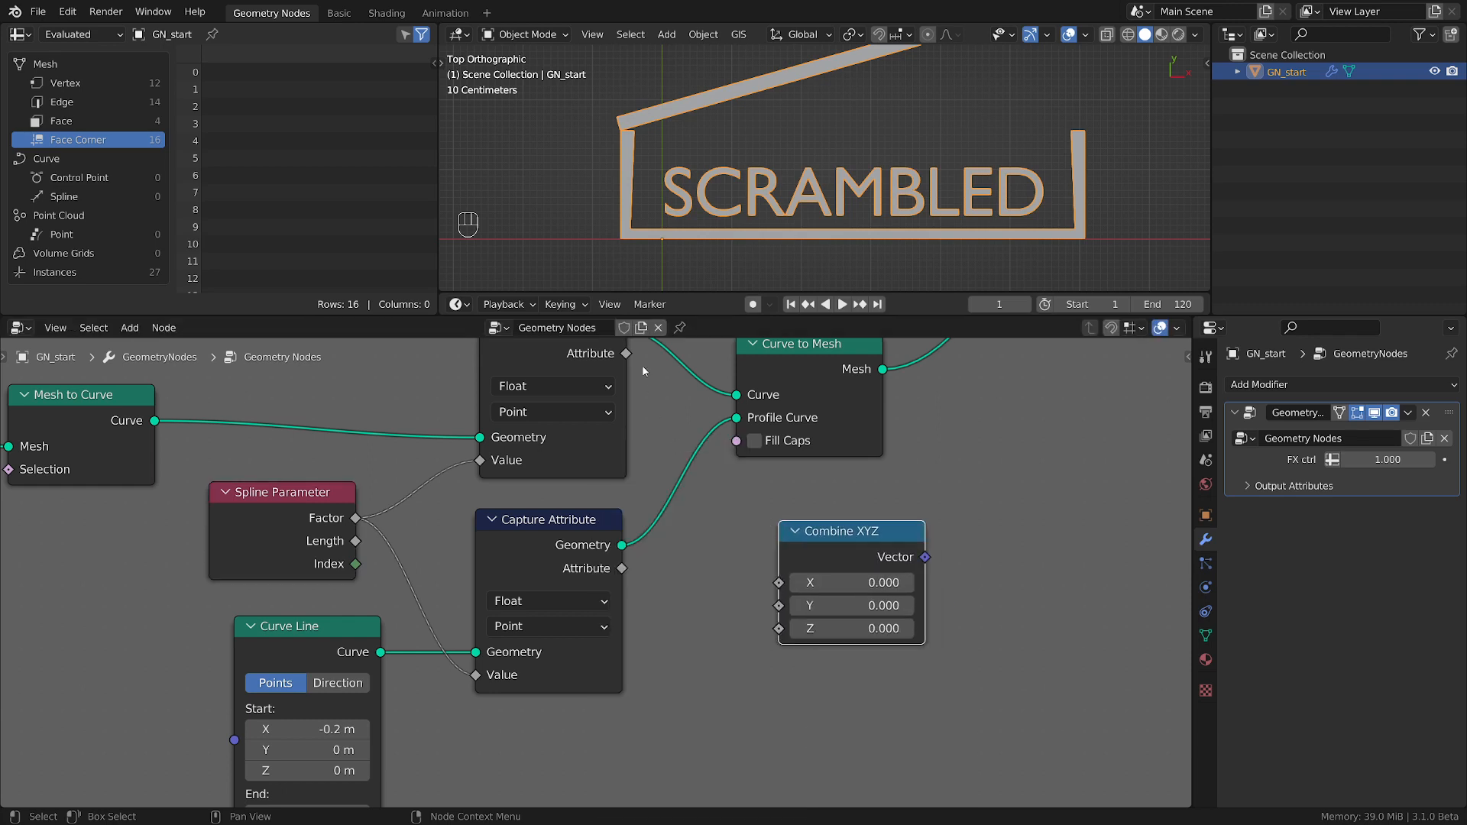
left_click_drag(626, 353, 778, 582)
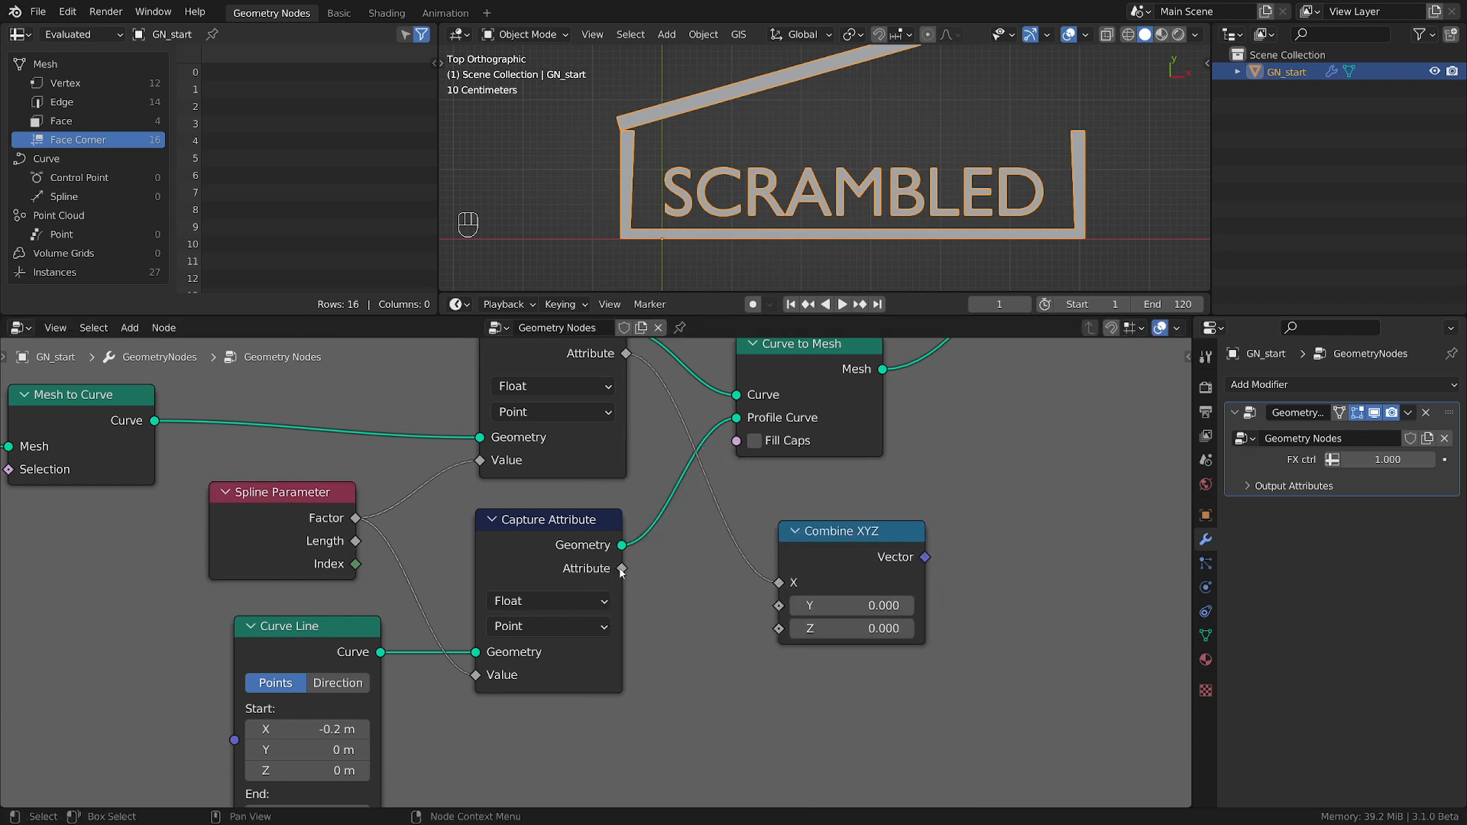
left_click_drag(622, 568, 778, 605)
Connect the Combine XYZ vector to a new Group Output socket and rename that output UV.
scroll(779, 606, "down", 1)
middle_click_drag(941, 606, 613, 689)
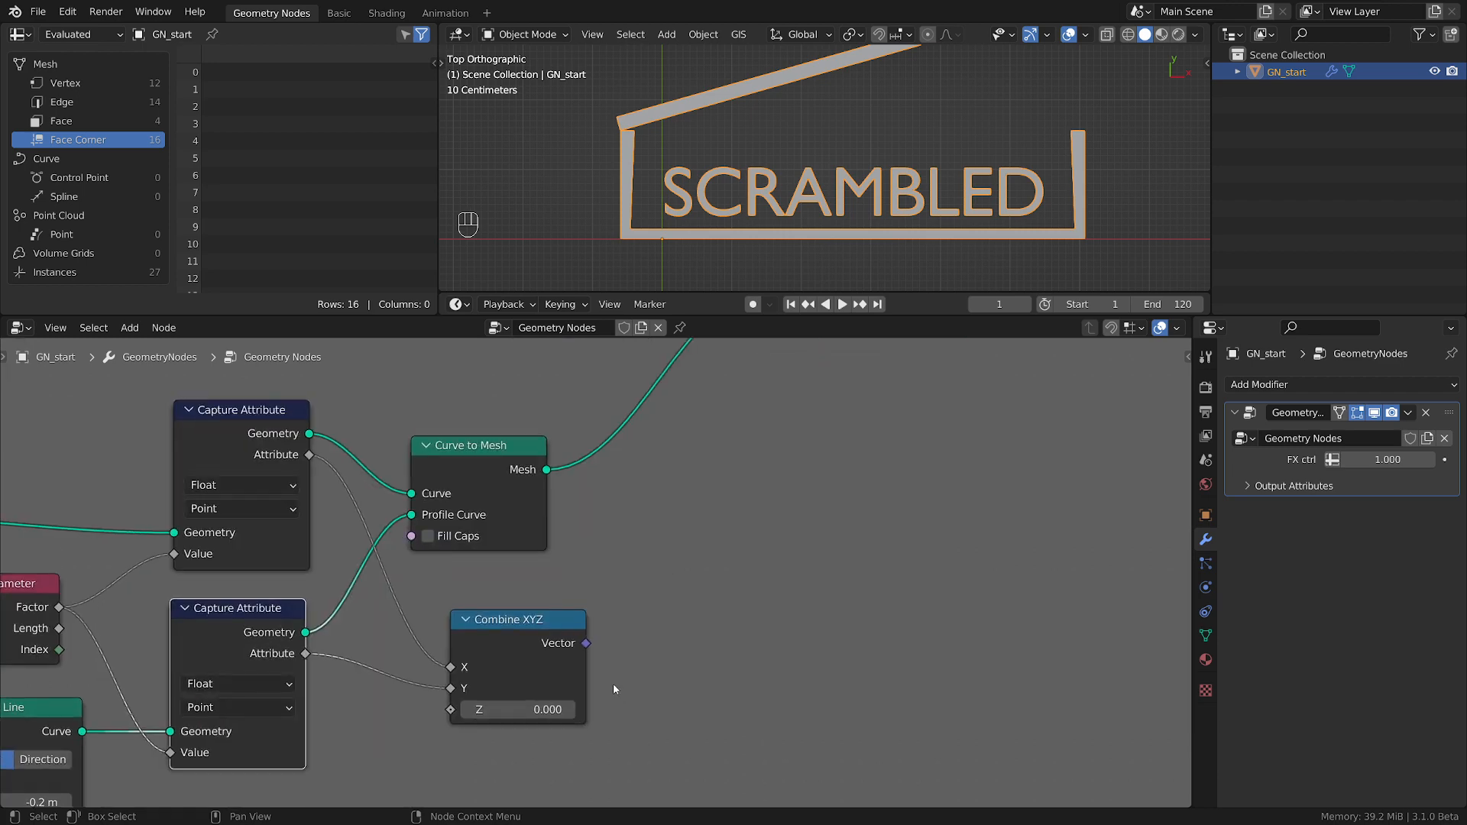
scroll(613, 690, "down", 3)
left_click_drag(605, 653, 879, 454)
key("n")
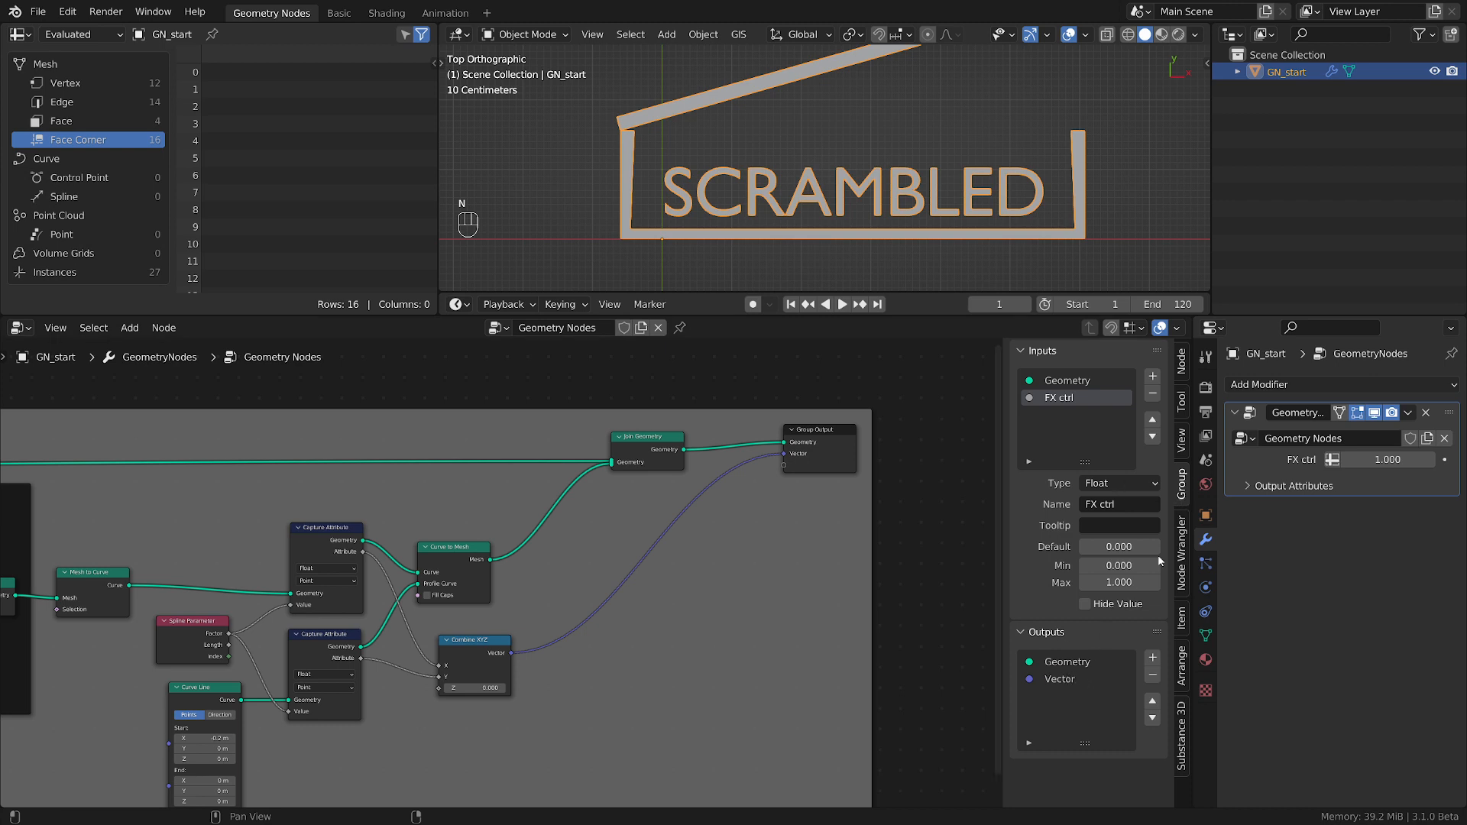
left_click(1182, 446)
left_click(1182, 489)
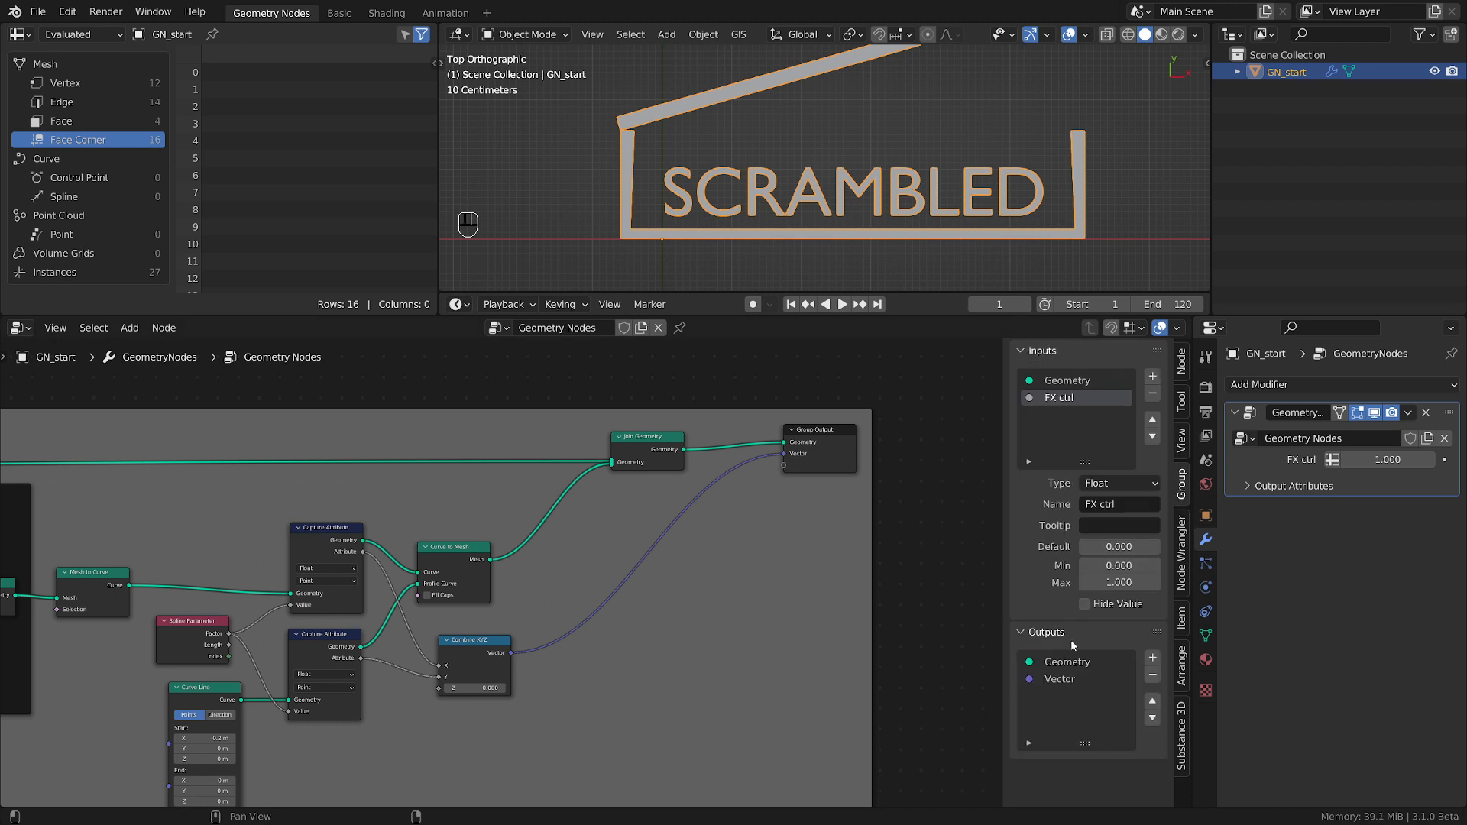
double_click(1062, 679)
type("UV")
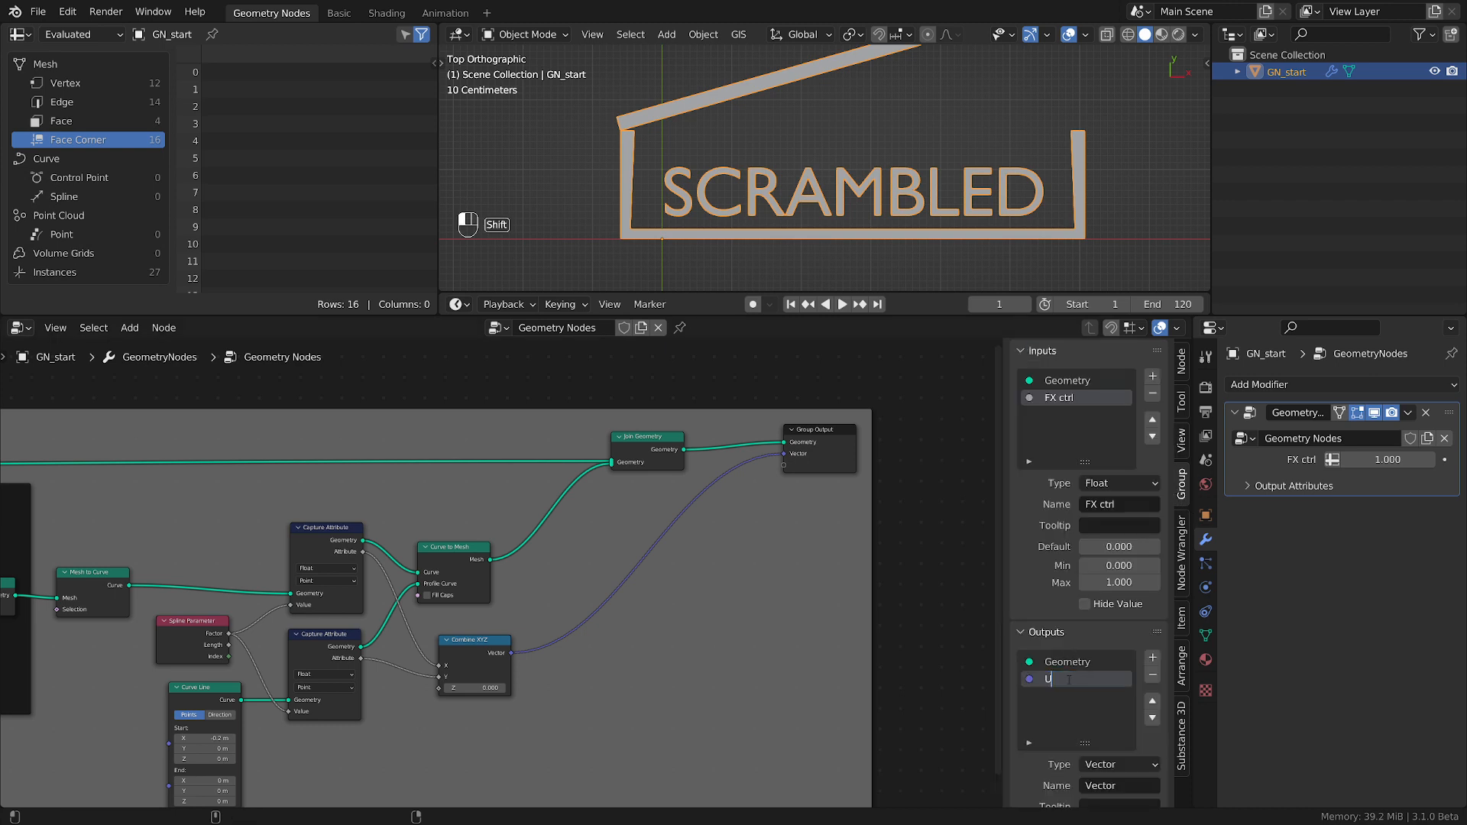
Set the modifier's UV output attribute name to UV Map.
left_click(1249, 488)
left_click(1349, 511)
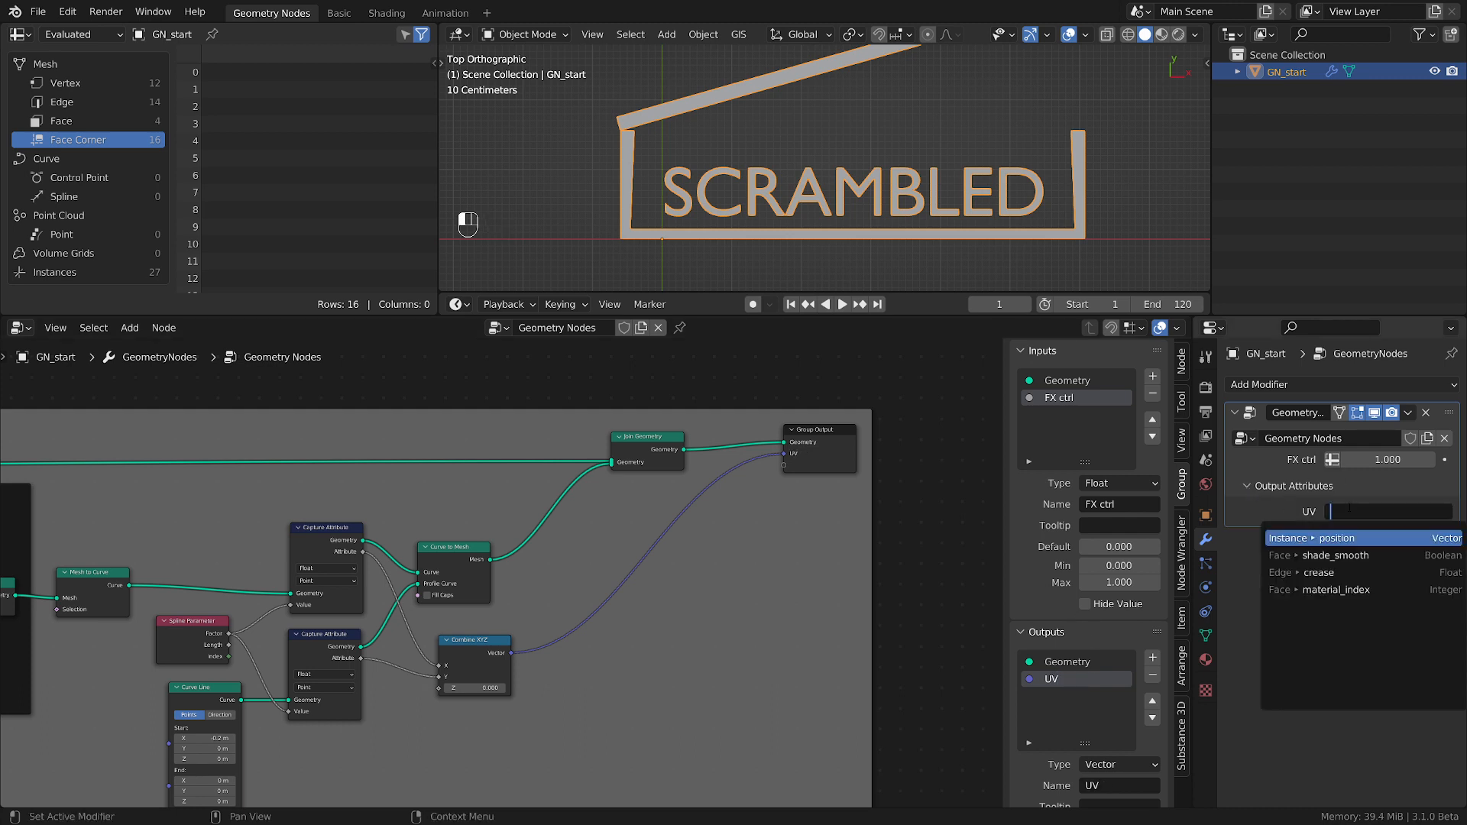
type("UV")
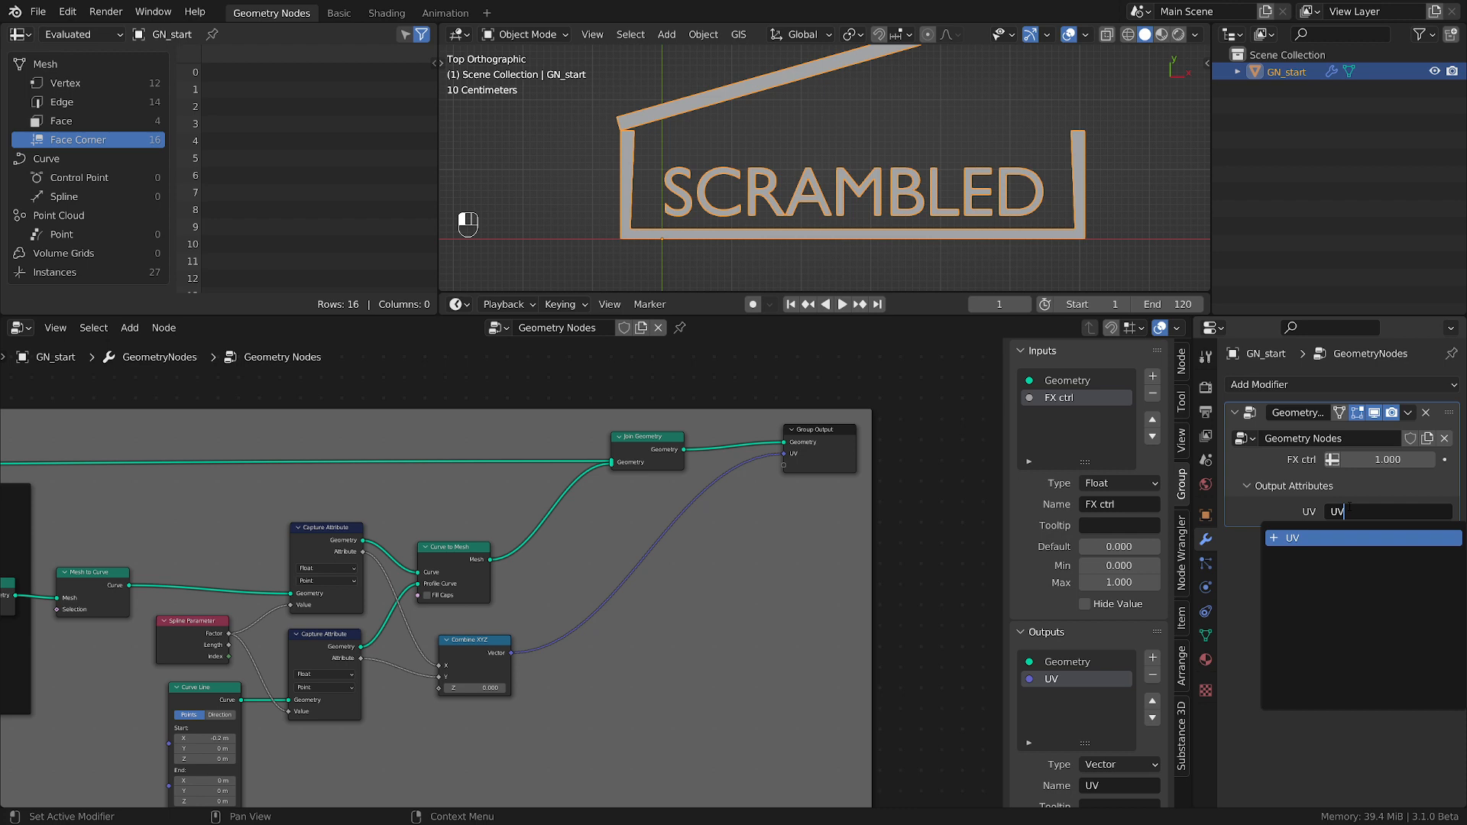
key("shift")
type("Map")
key("Return")
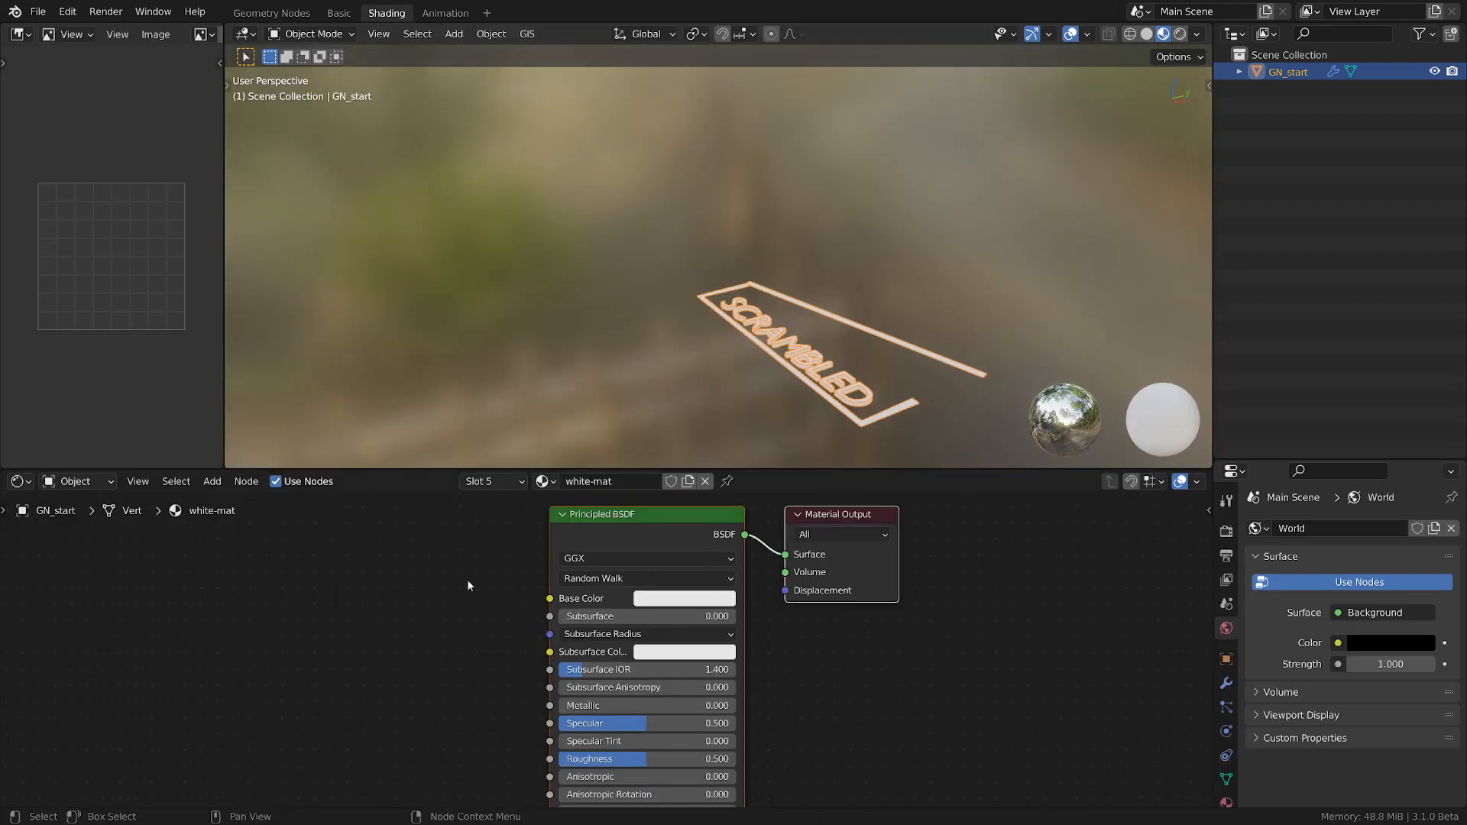
Check the object from the top in the Shading workspace, and review its material slots back in the Geometry Nodes workspace.
middle_click_drag(468, 586, 681, 574)
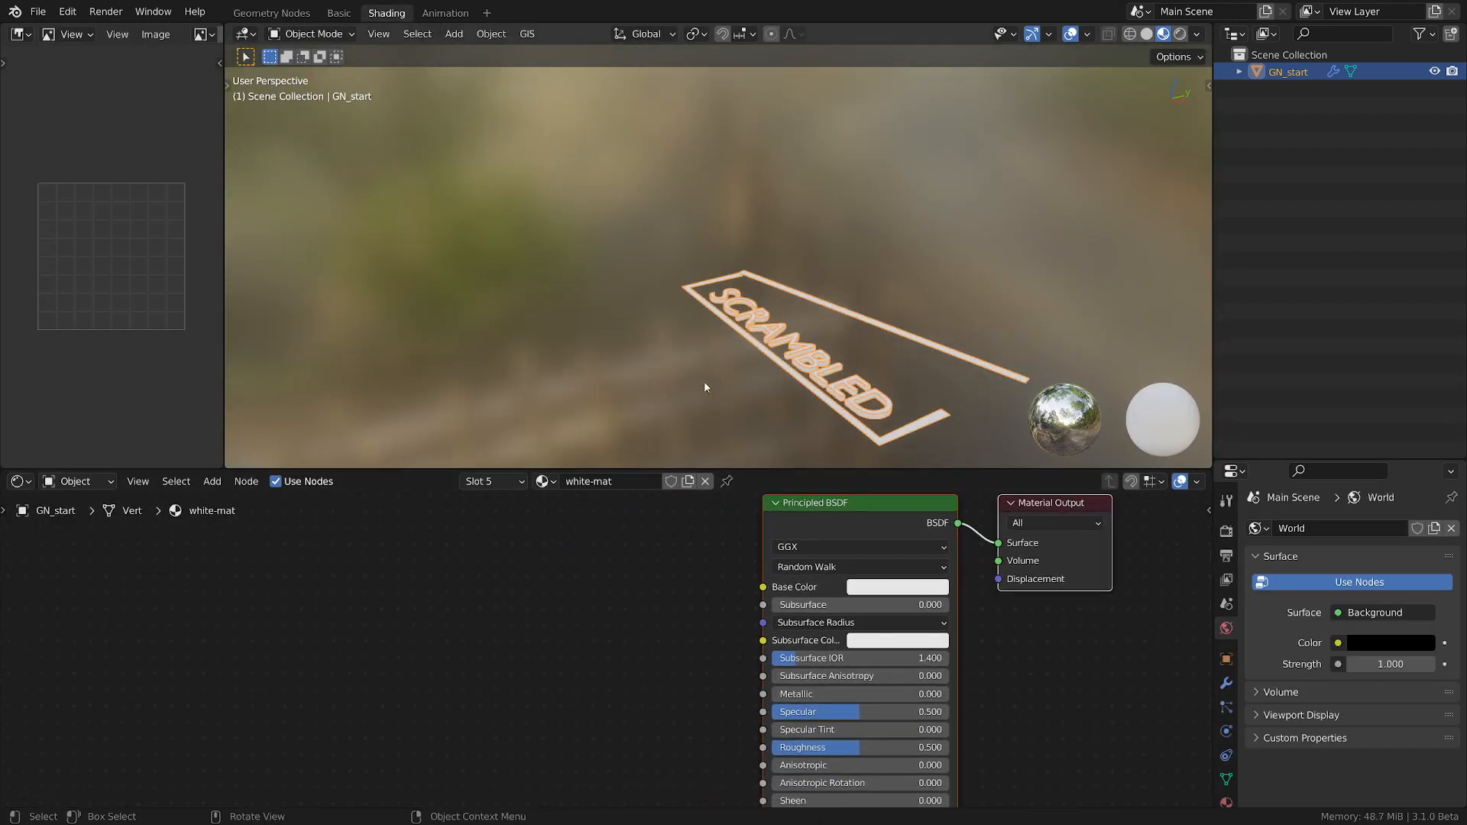
key("grave")
left_click(721, 279)
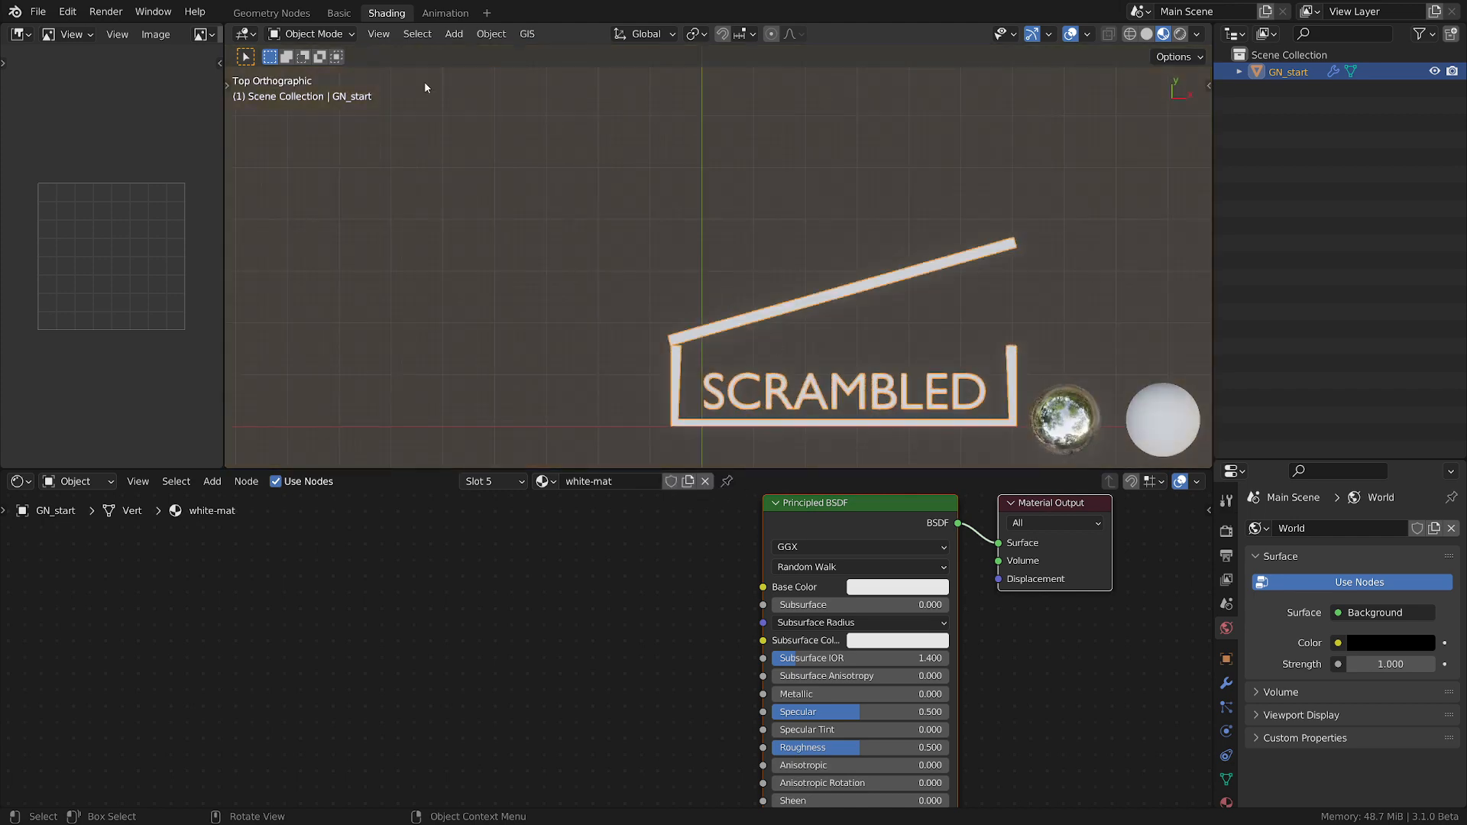
left_click(277, 13)
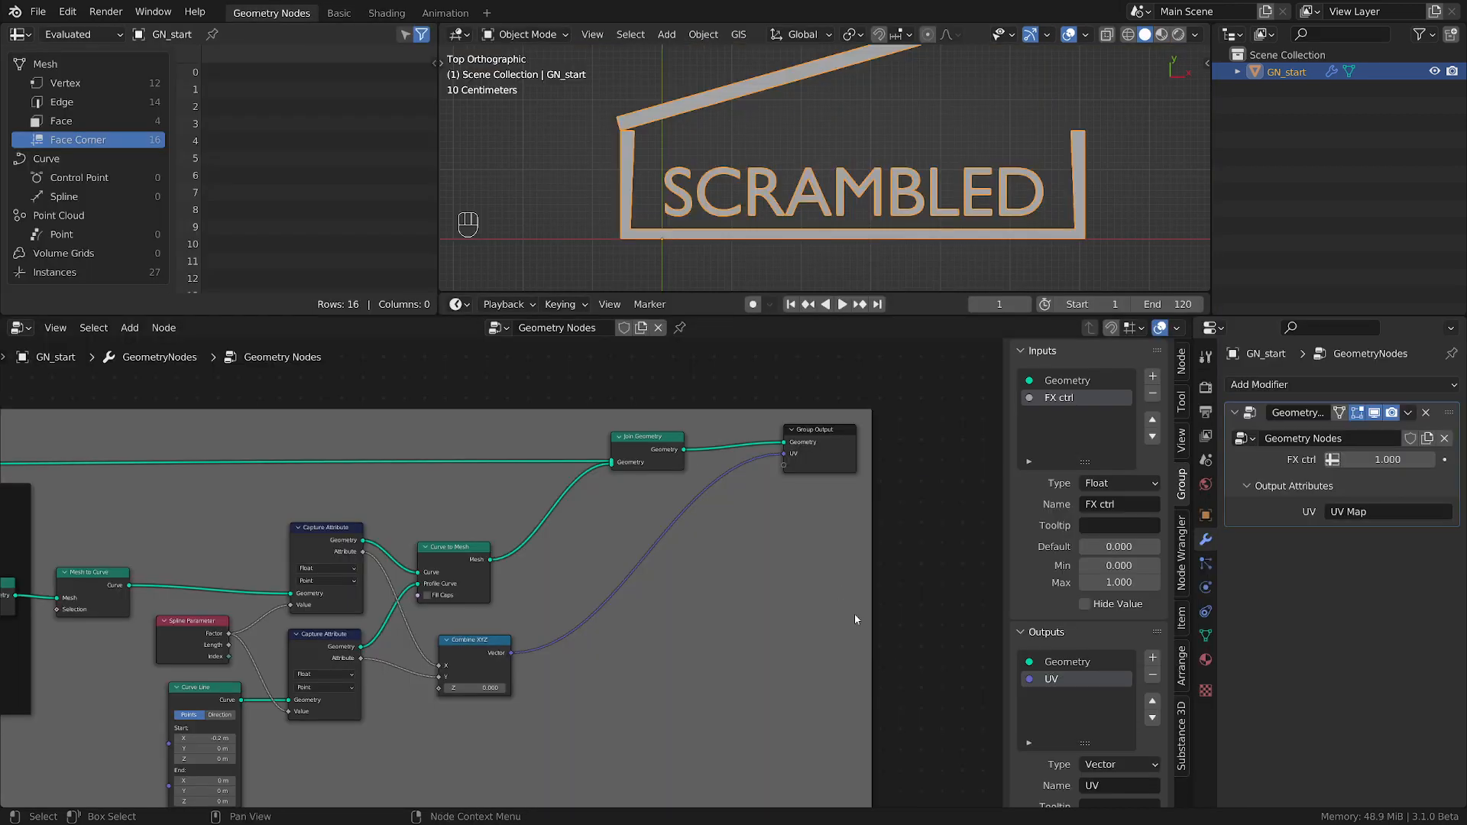
left_click(1206, 659)
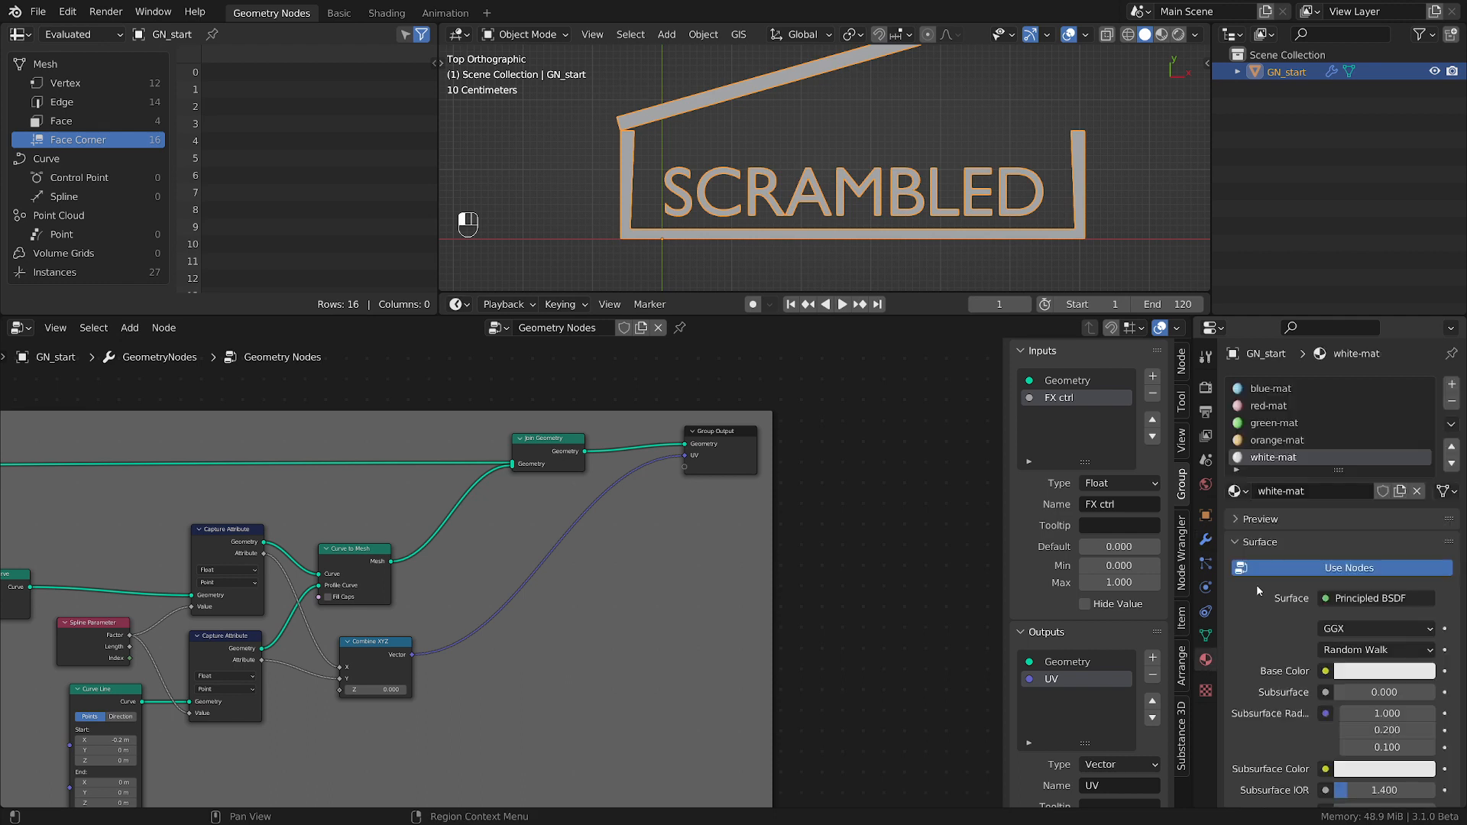
left_click(1206, 539)
Insert a Set Material node between Curve to Mesh and Join Geometry and assign blue-mat to it.
scroll(698, 571, "up", 2)
middle_click_drag(642, 602, 751, 610)
key("shift+a")
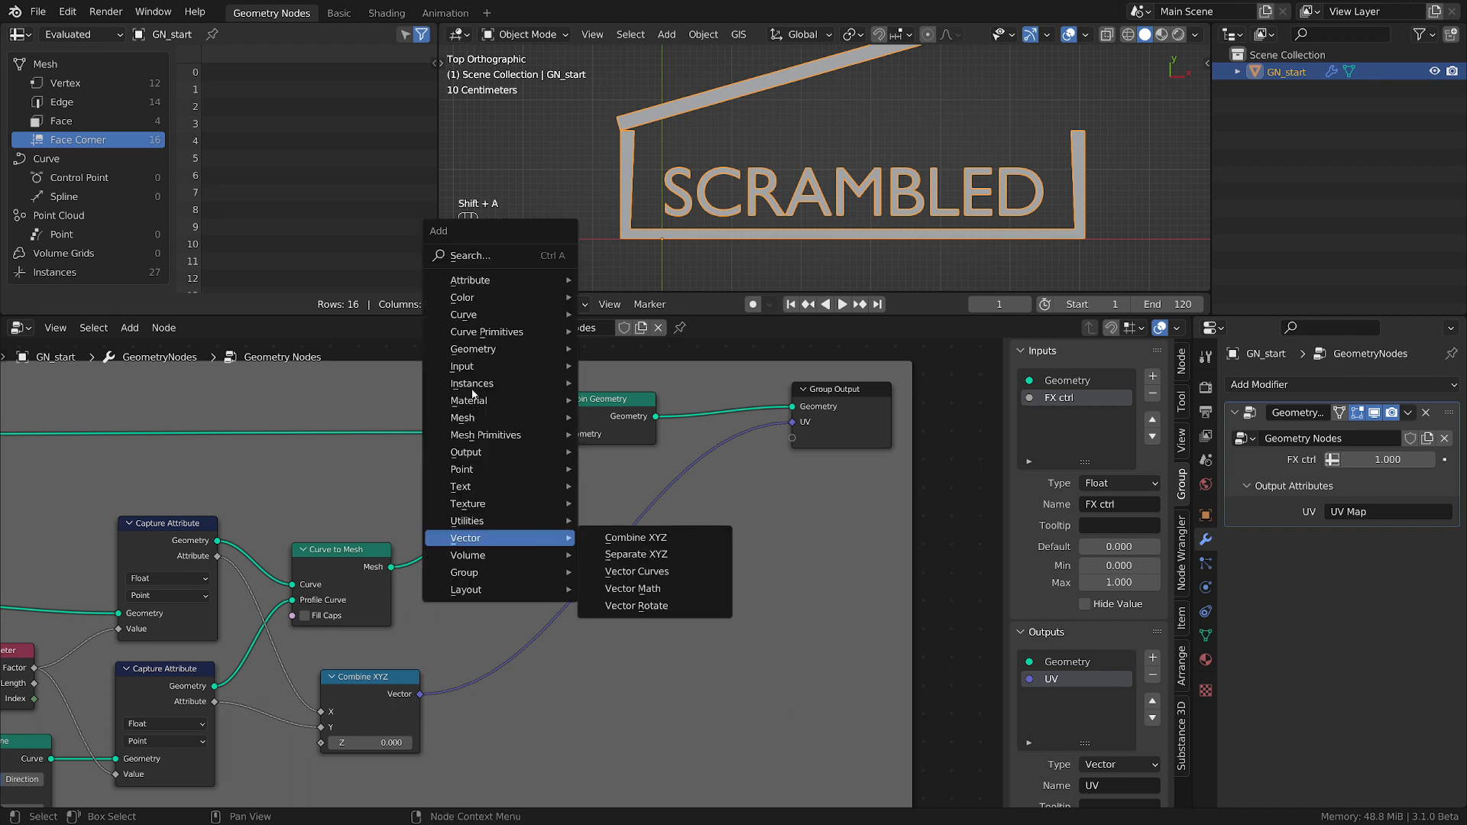
mouse_move(469, 401)
left_click(634, 468)
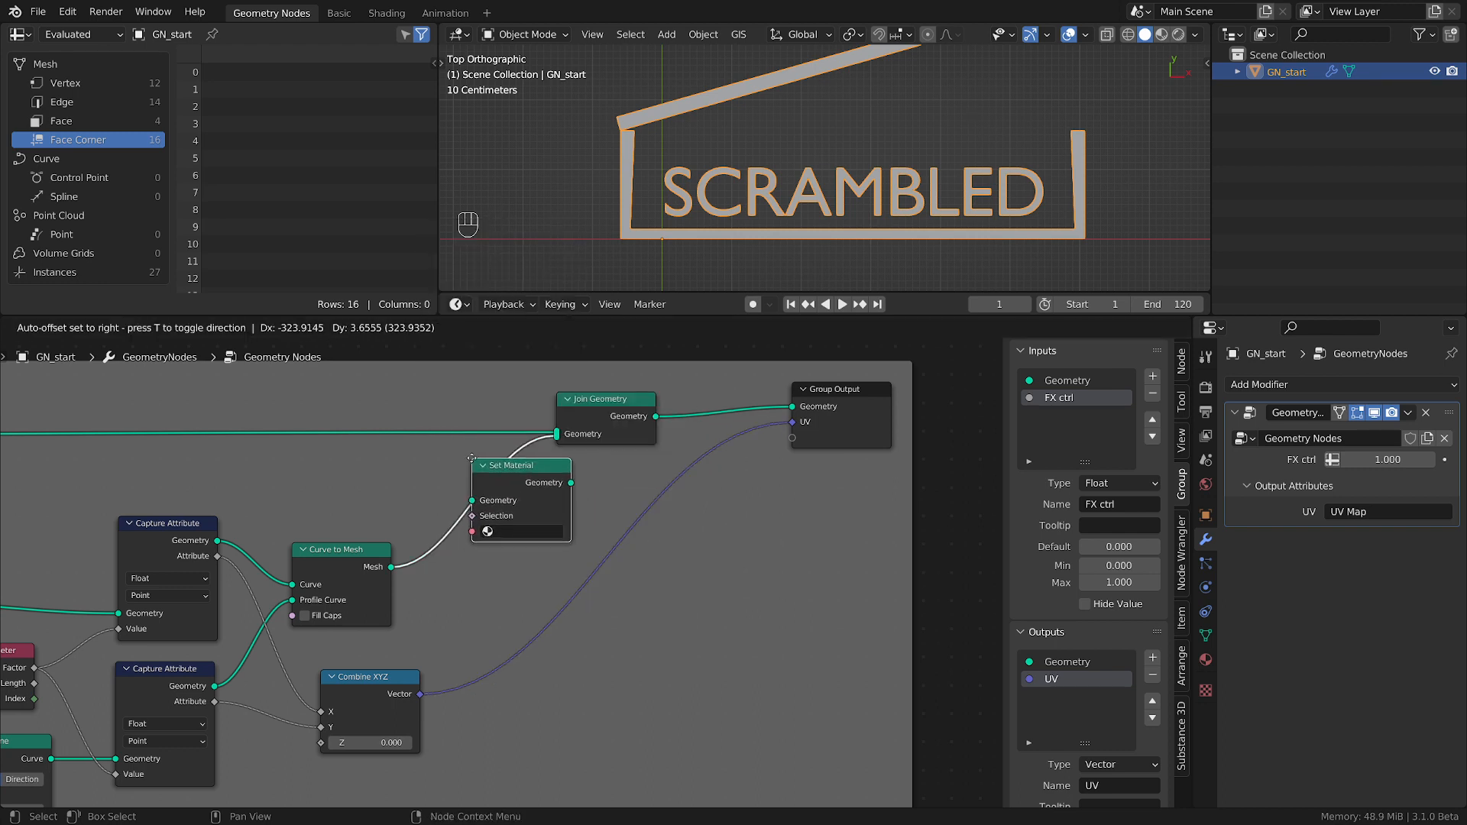
left_click(471, 459)
left_click(505, 531)
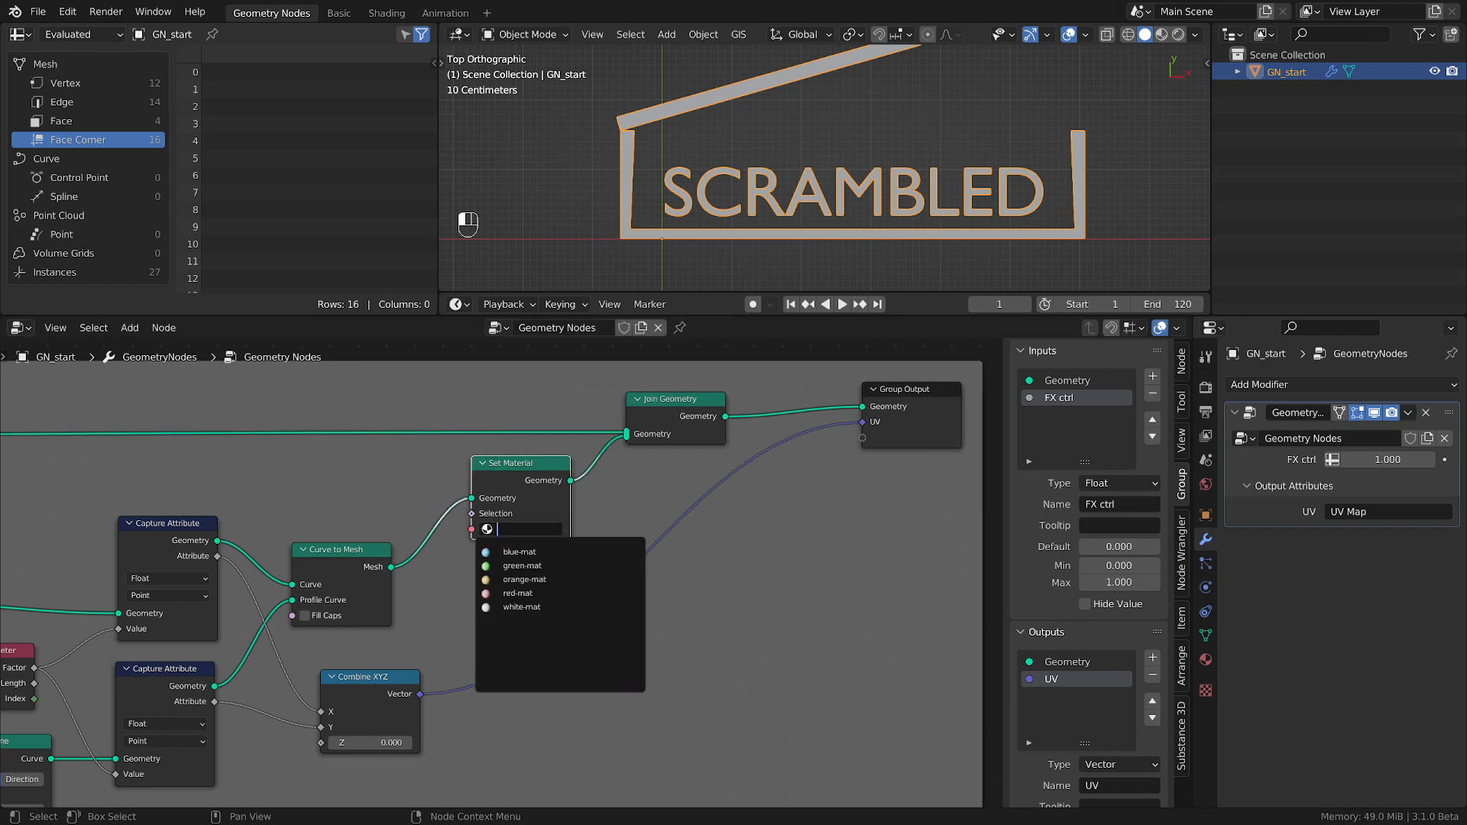
left_click(528, 552)
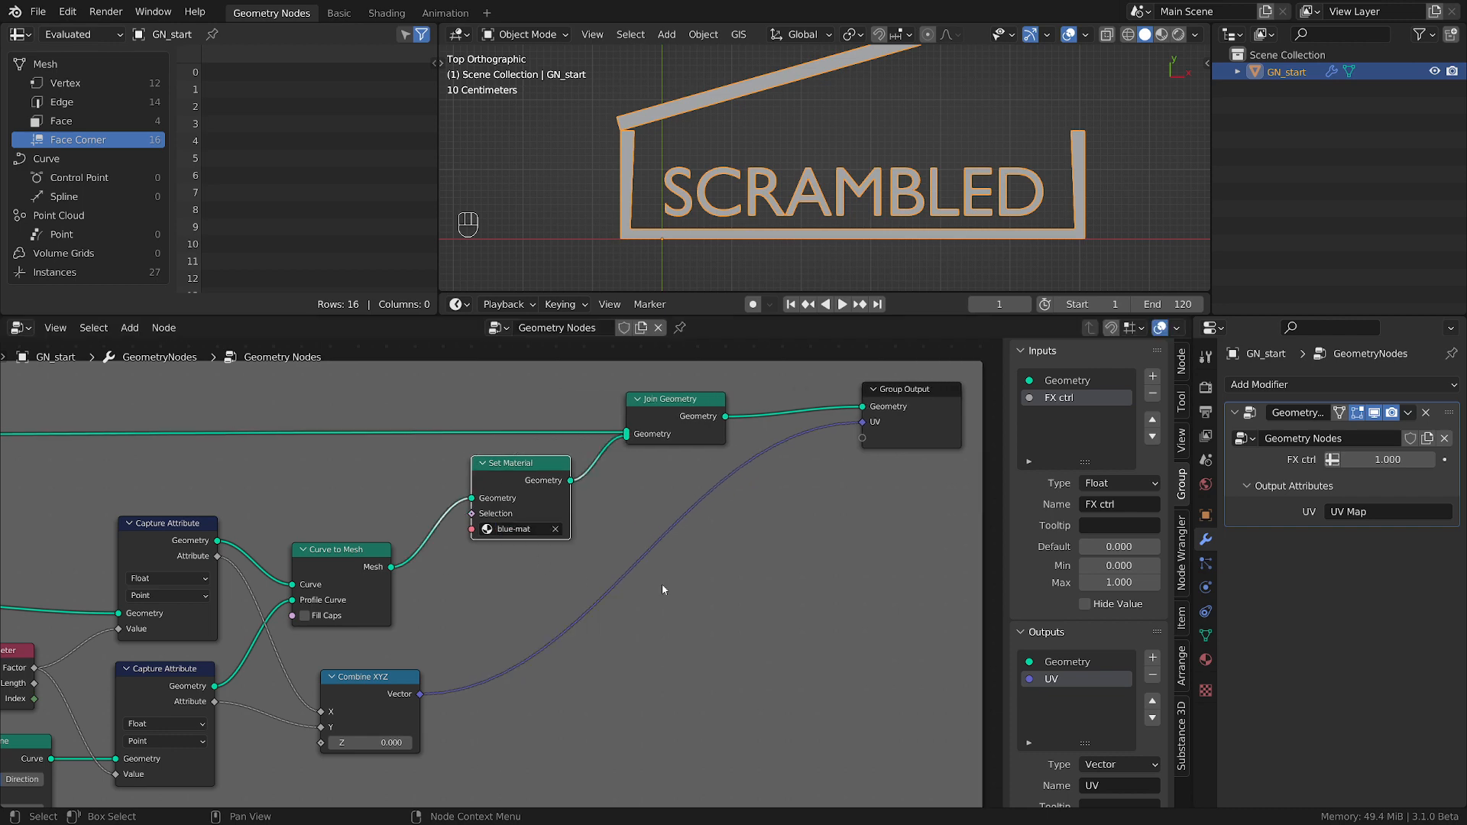
Switch to the Shading workspace and select the object's blue-mat material for node editing.
left_click(400, 17)
middle_click_drag(1091, 727, 1042, 735)
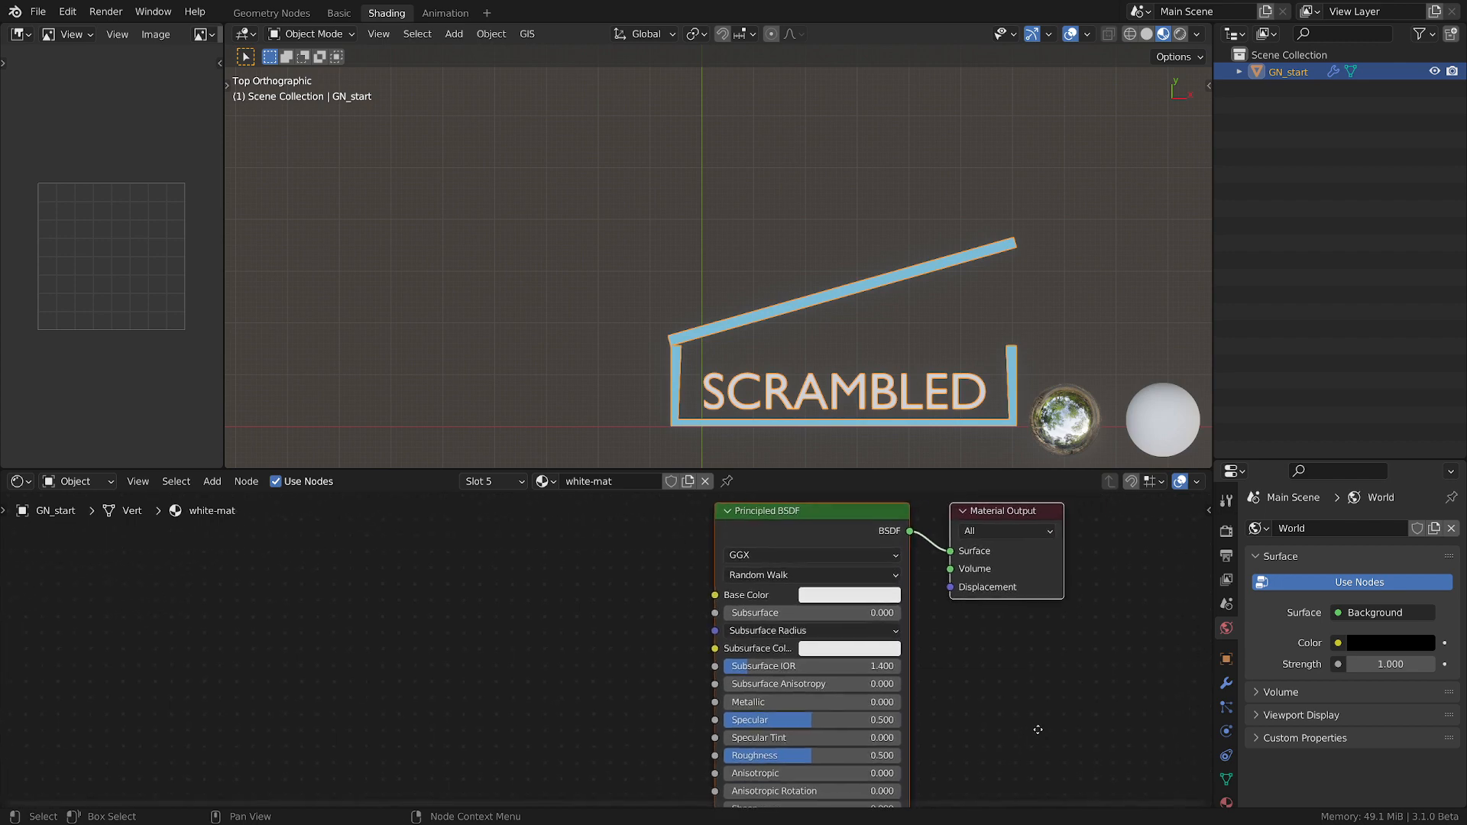
scroll(1226, 650, "down", 2)
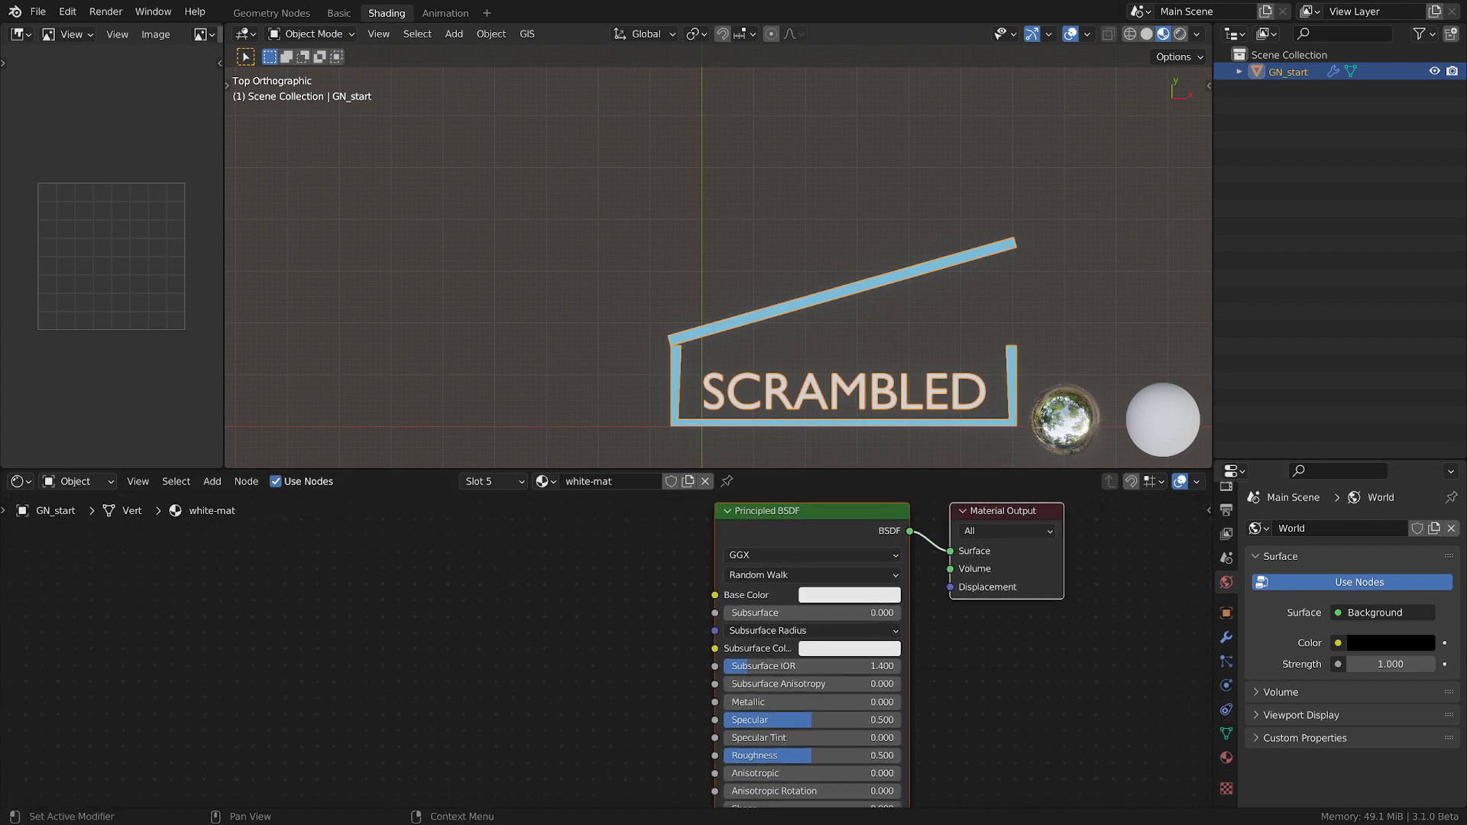
left_click(1227, 758)
left_click(1300, 532)
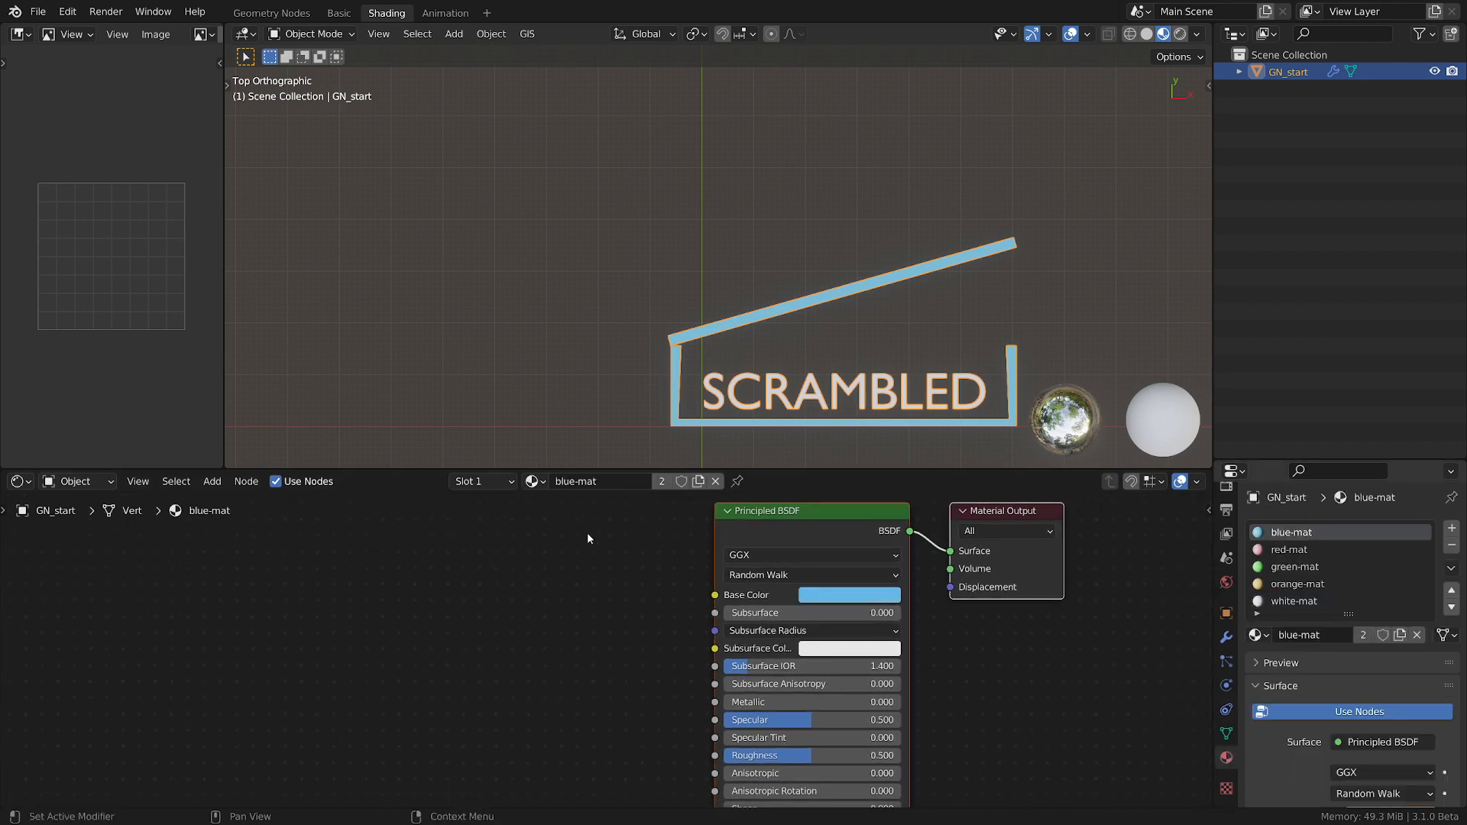
Add an Attribute node to blue-mat and set its name to UV Map.
key("shift+a")
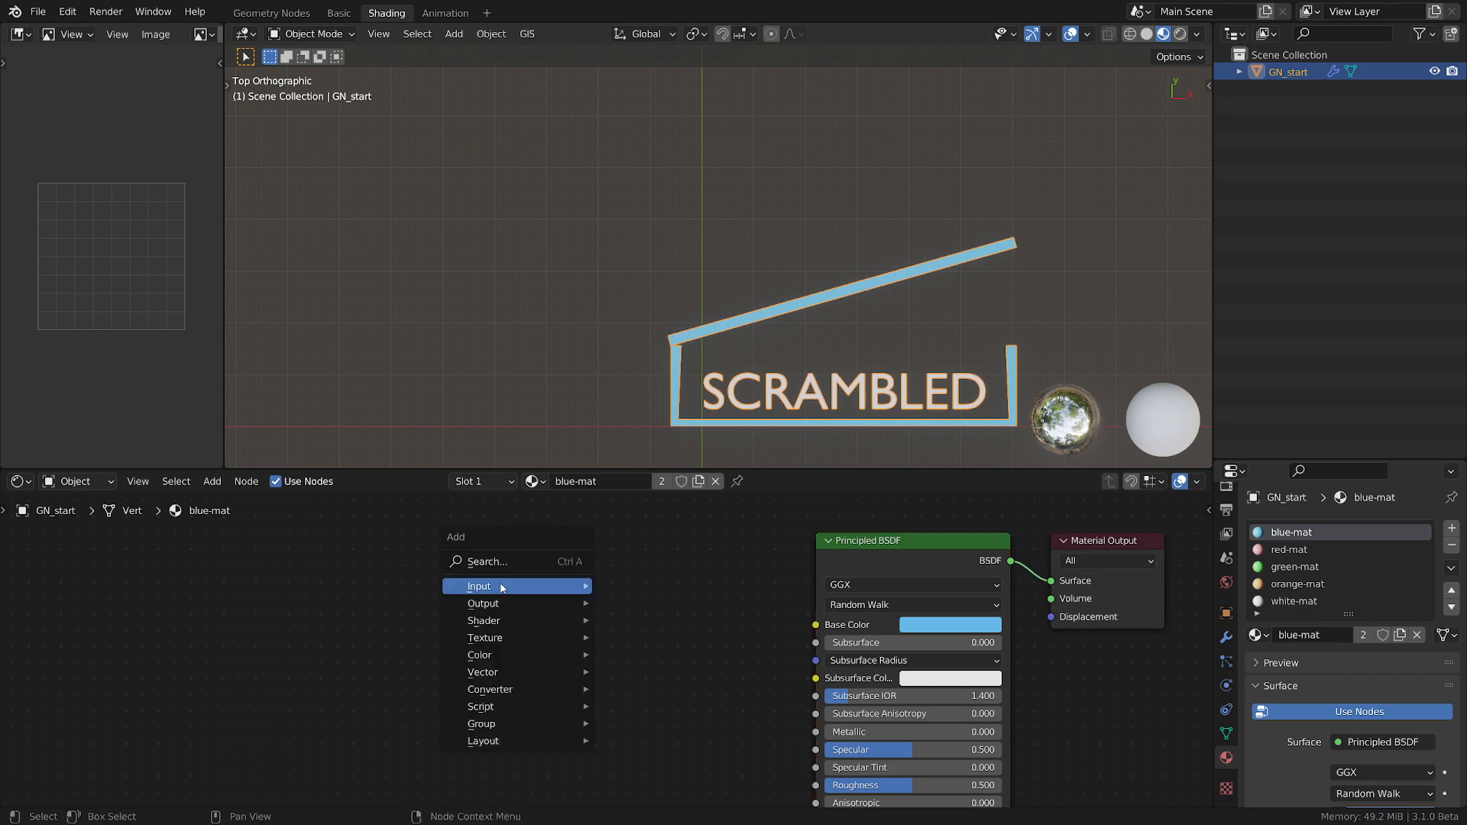
mouse_move(535, 586)
left_click(642, 276)
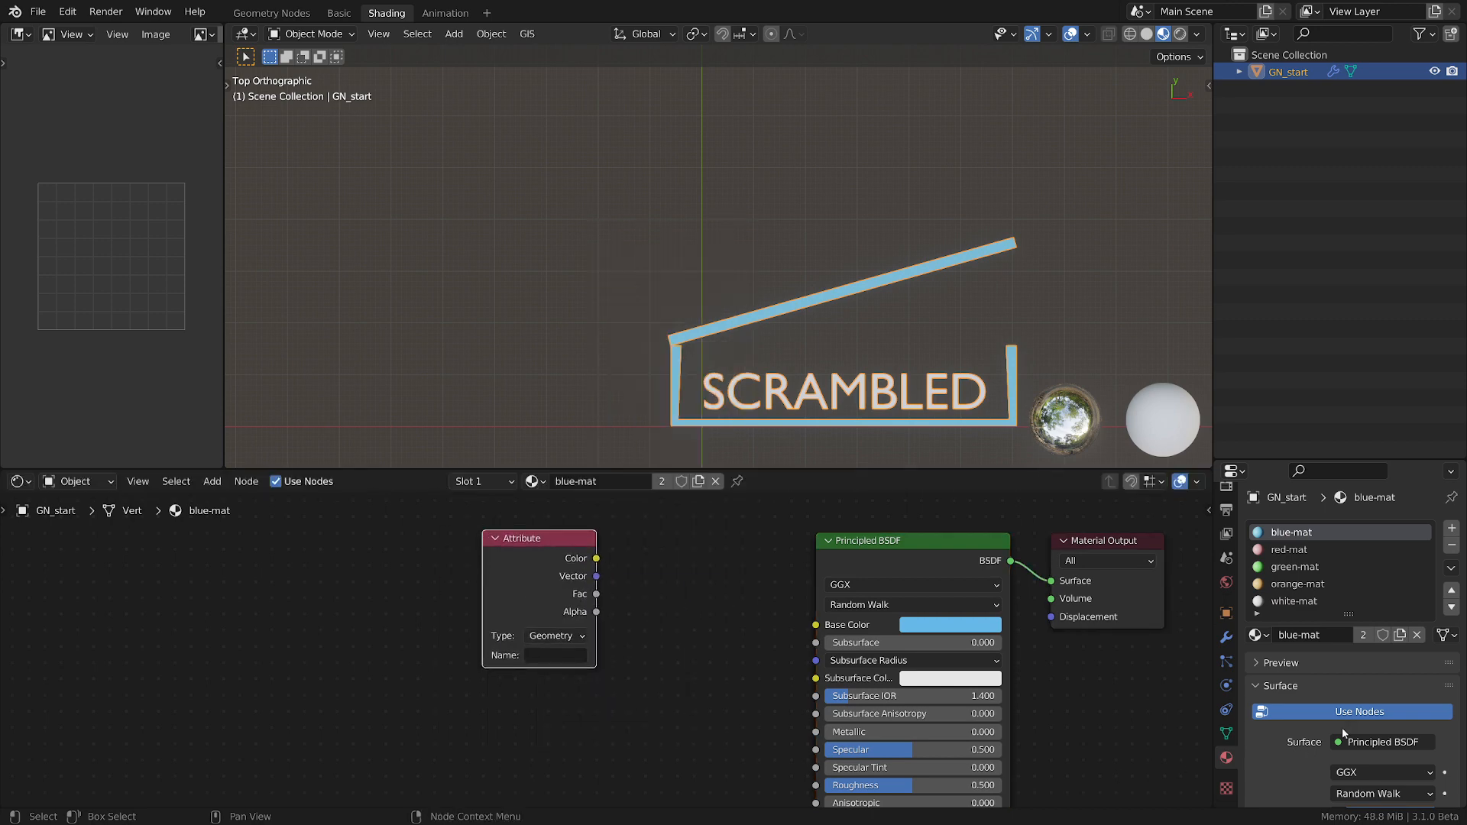
left_click(1226, 637)
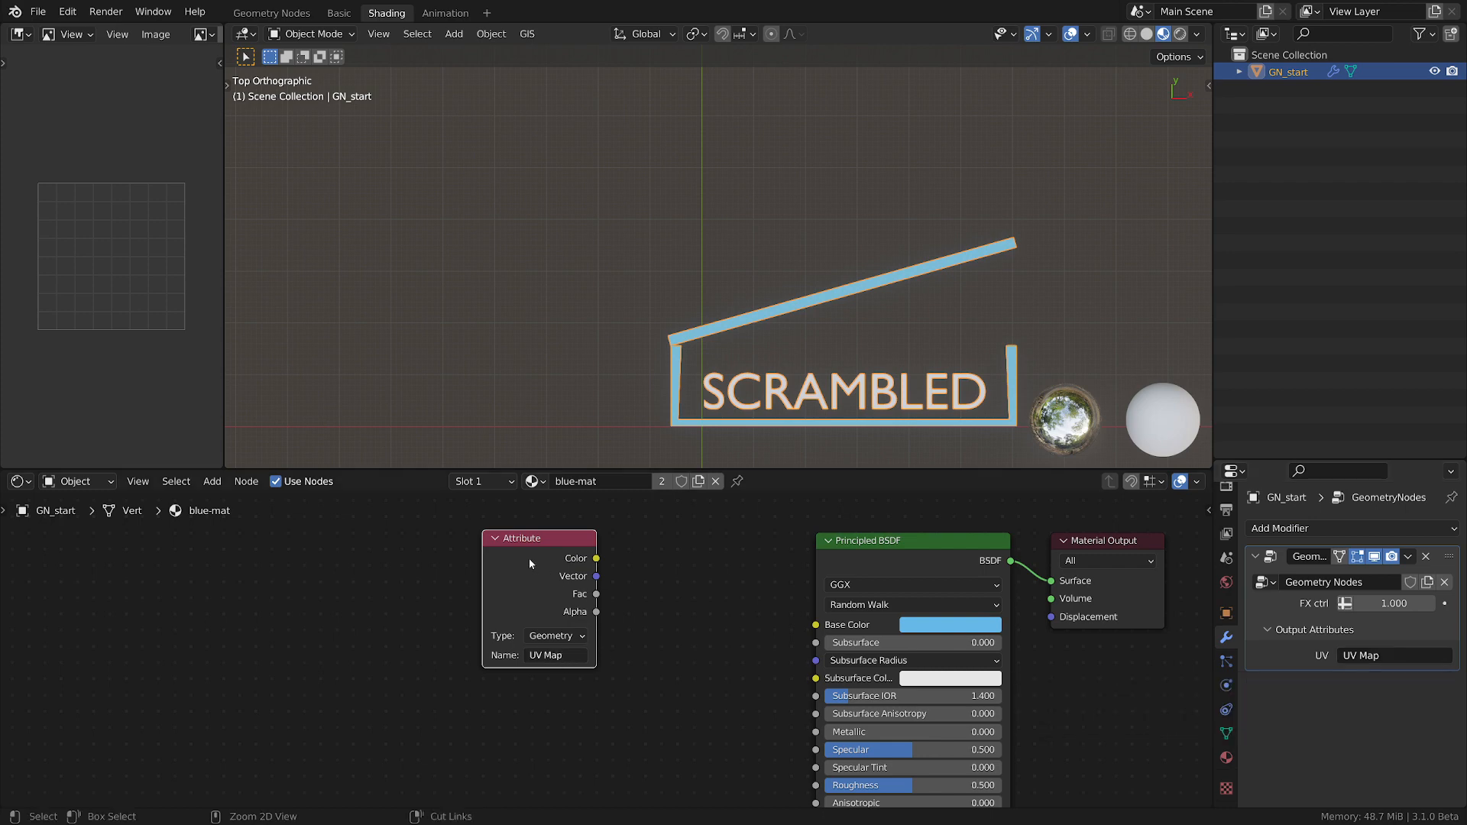
Add a Noise Texture beside the Attribute node and link the attribute's Color to the texture's Vector input.
left_click_drag(530, 564, 380, 583)
key("shift+a")
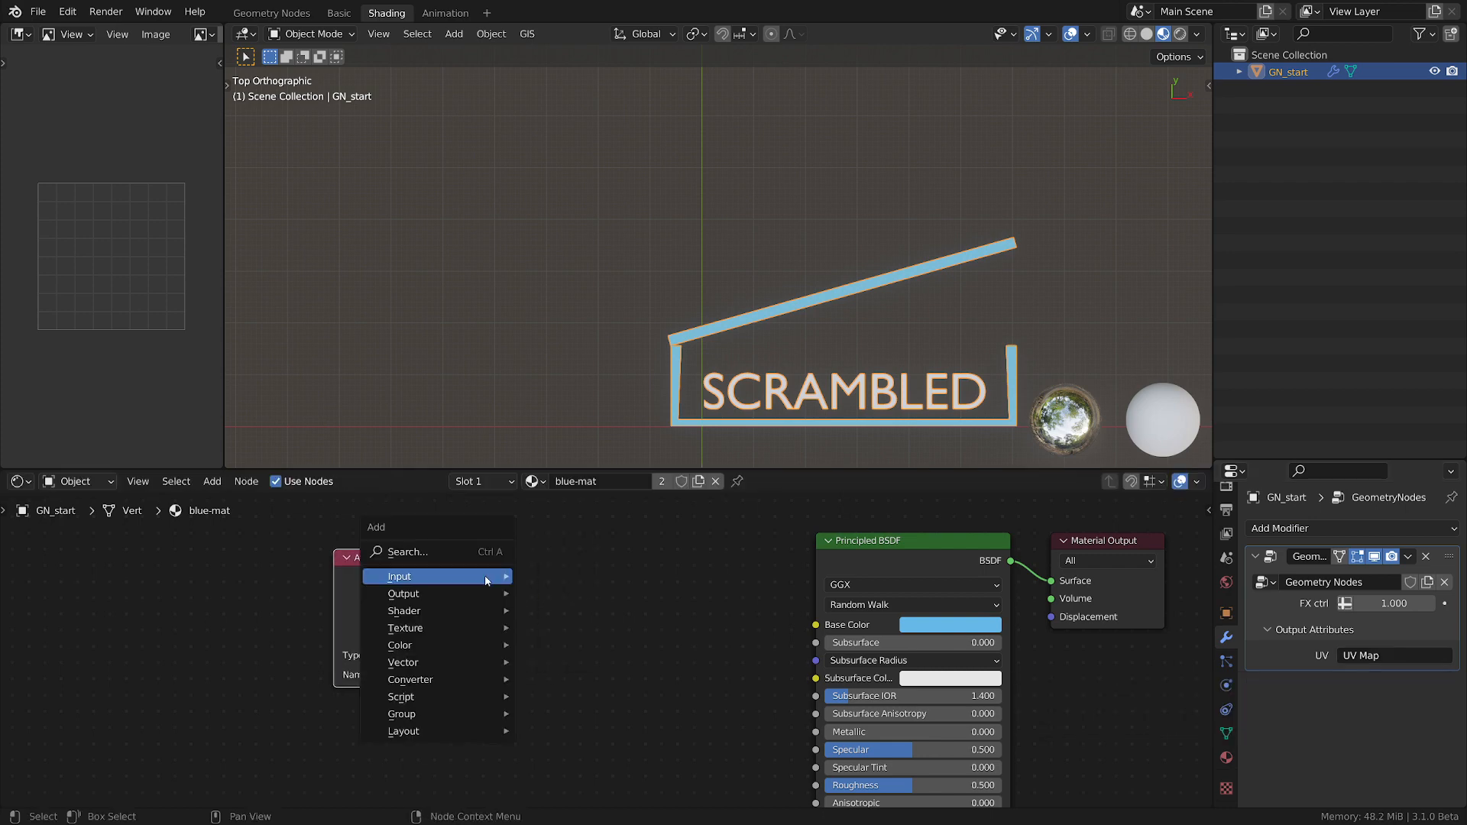
mouse_move(420, 634)
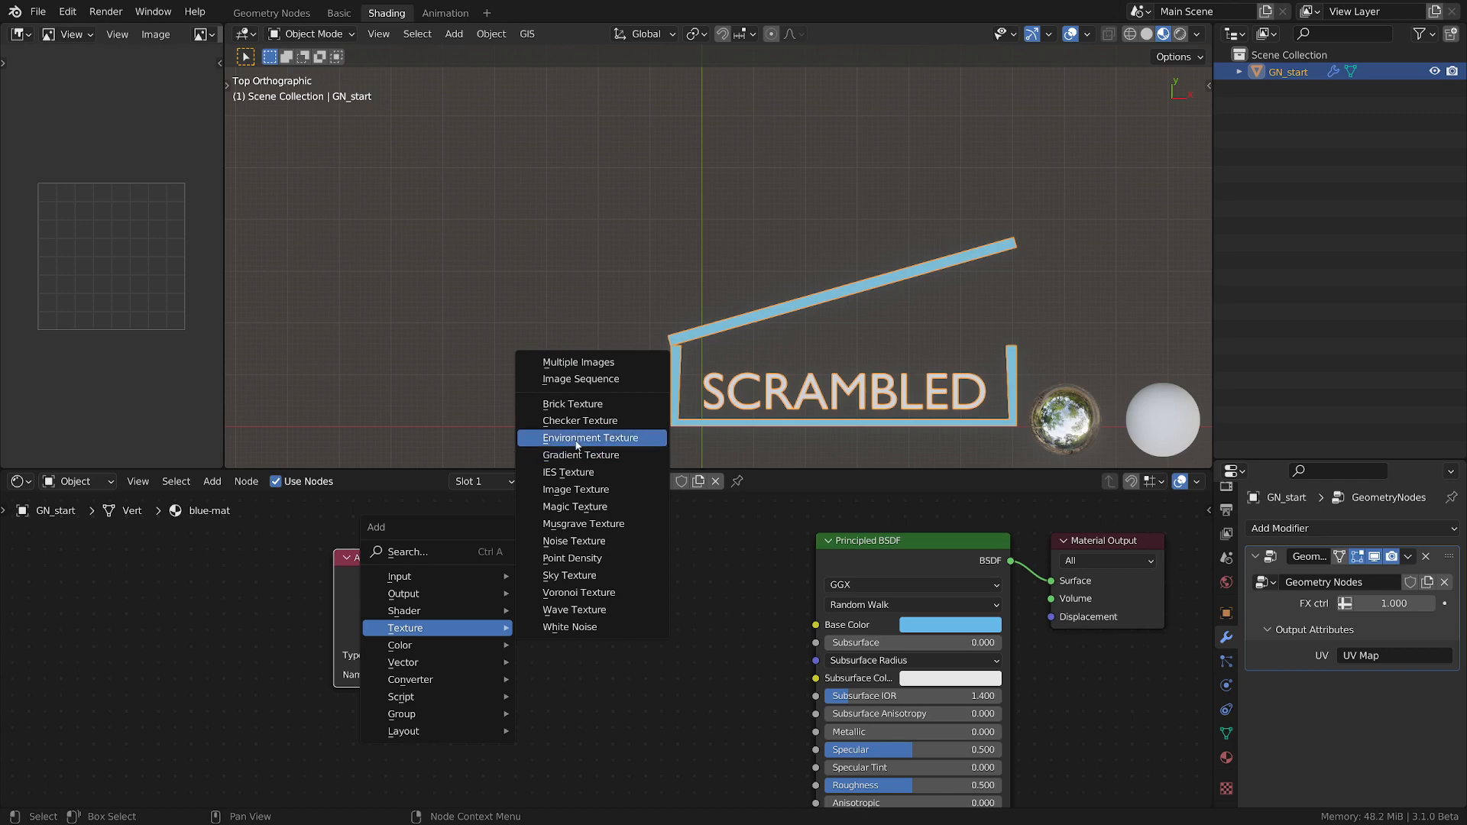
left_click(578, 541)
left_click(506, 536)
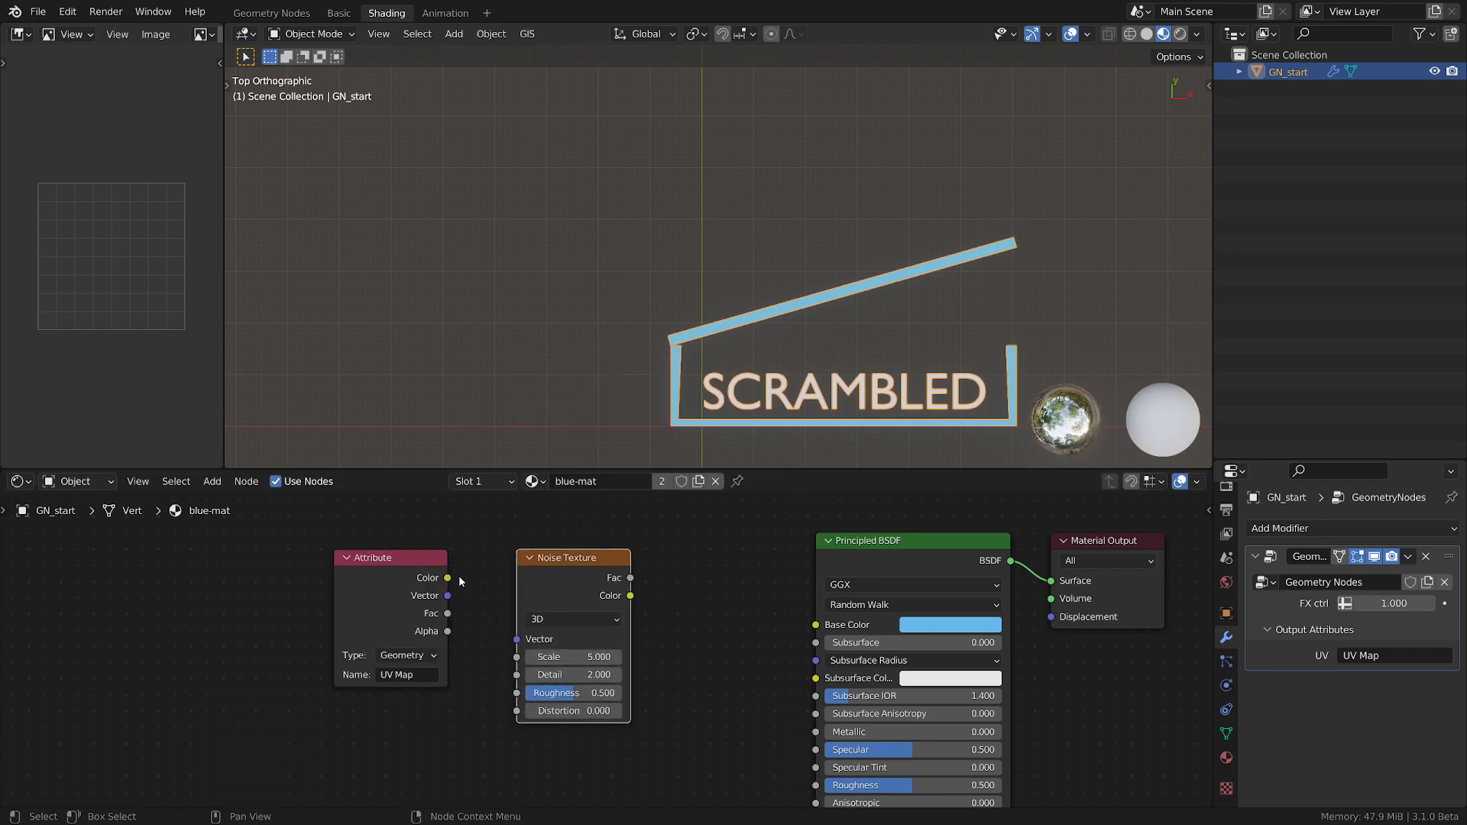
left_click_drag(447, 578, 517, 638)
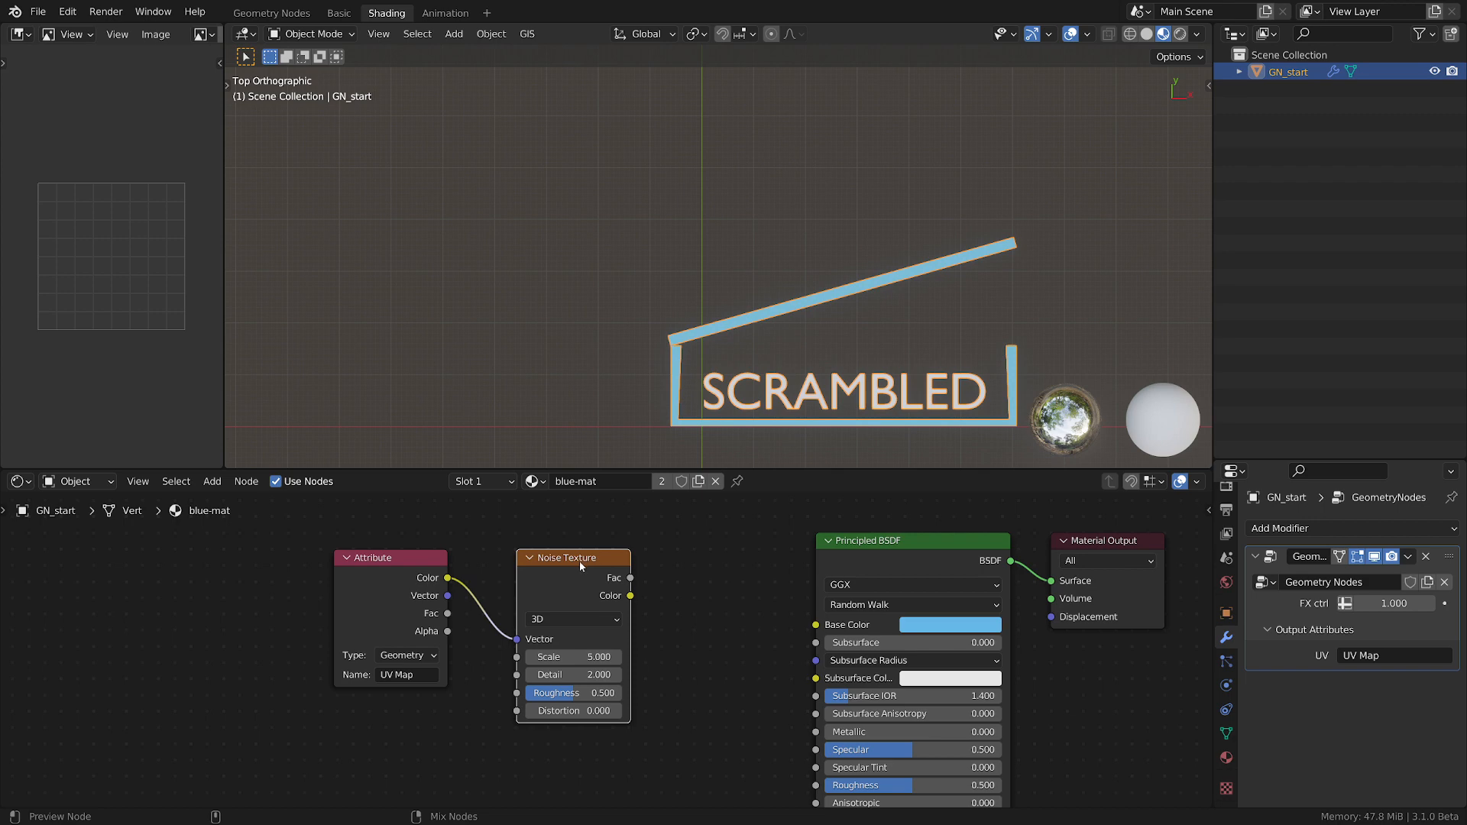
Preview the Noise Texture on the box outline and inspect it up close.
left_click(579, 560, "ctrl+shift")
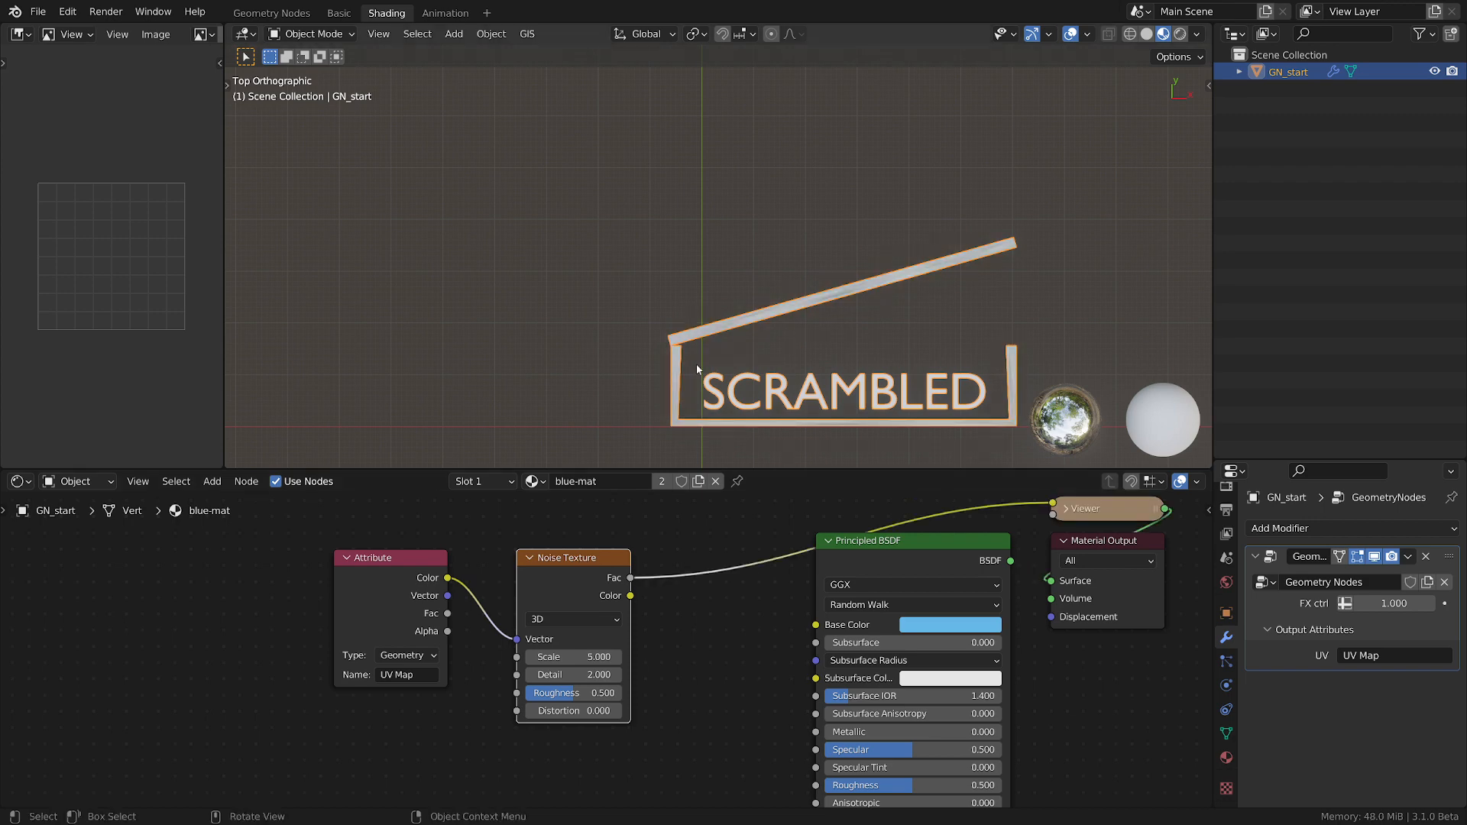
scroll(695, 361, "up", 6)
scroll(708, 594, "up", 1)
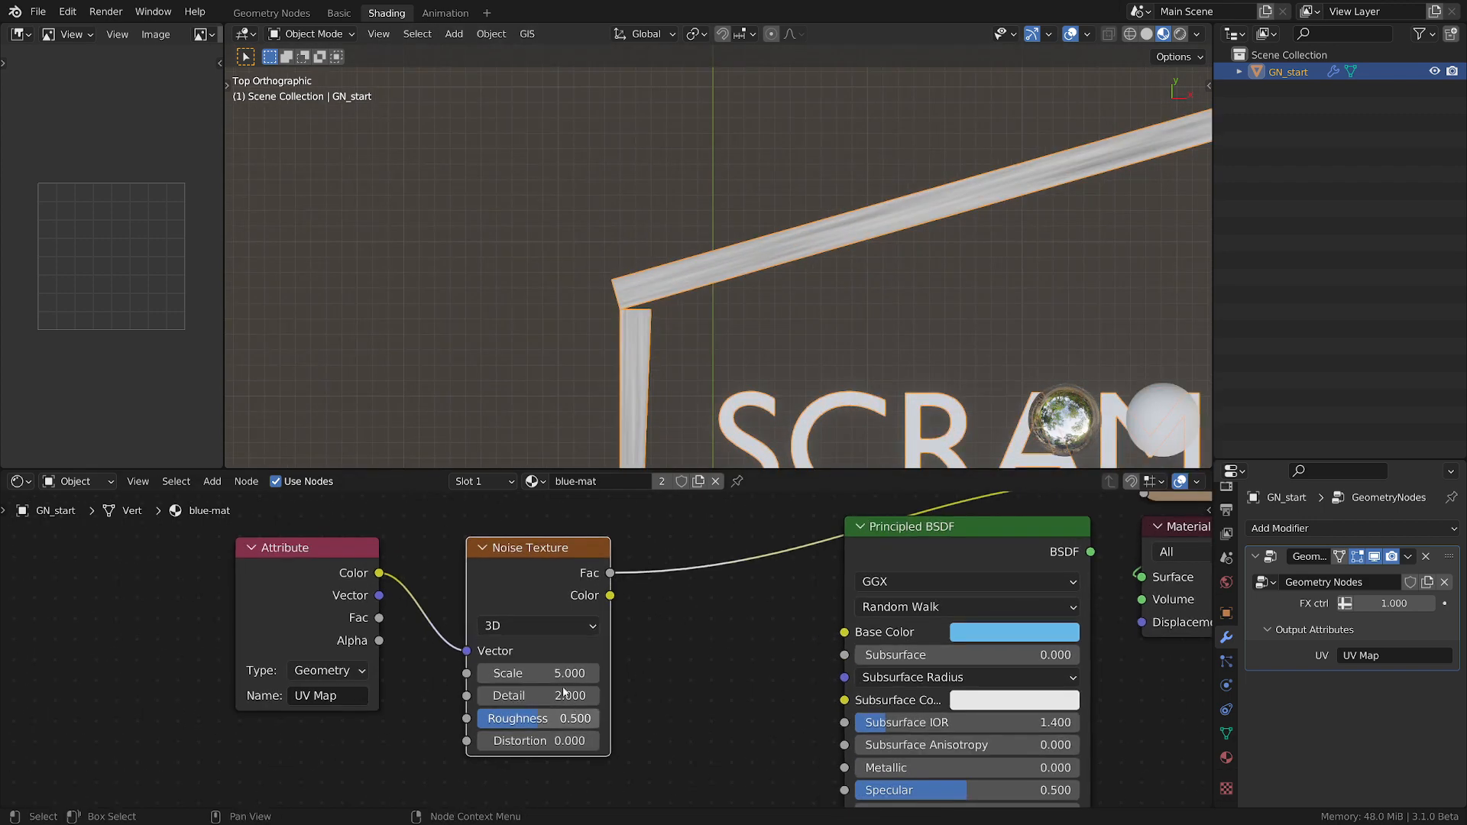
Raise the Noise Texture scale to 43, inspect the pattern on the lid, and switch the preview back to the Principled BSDF.
key("minus")
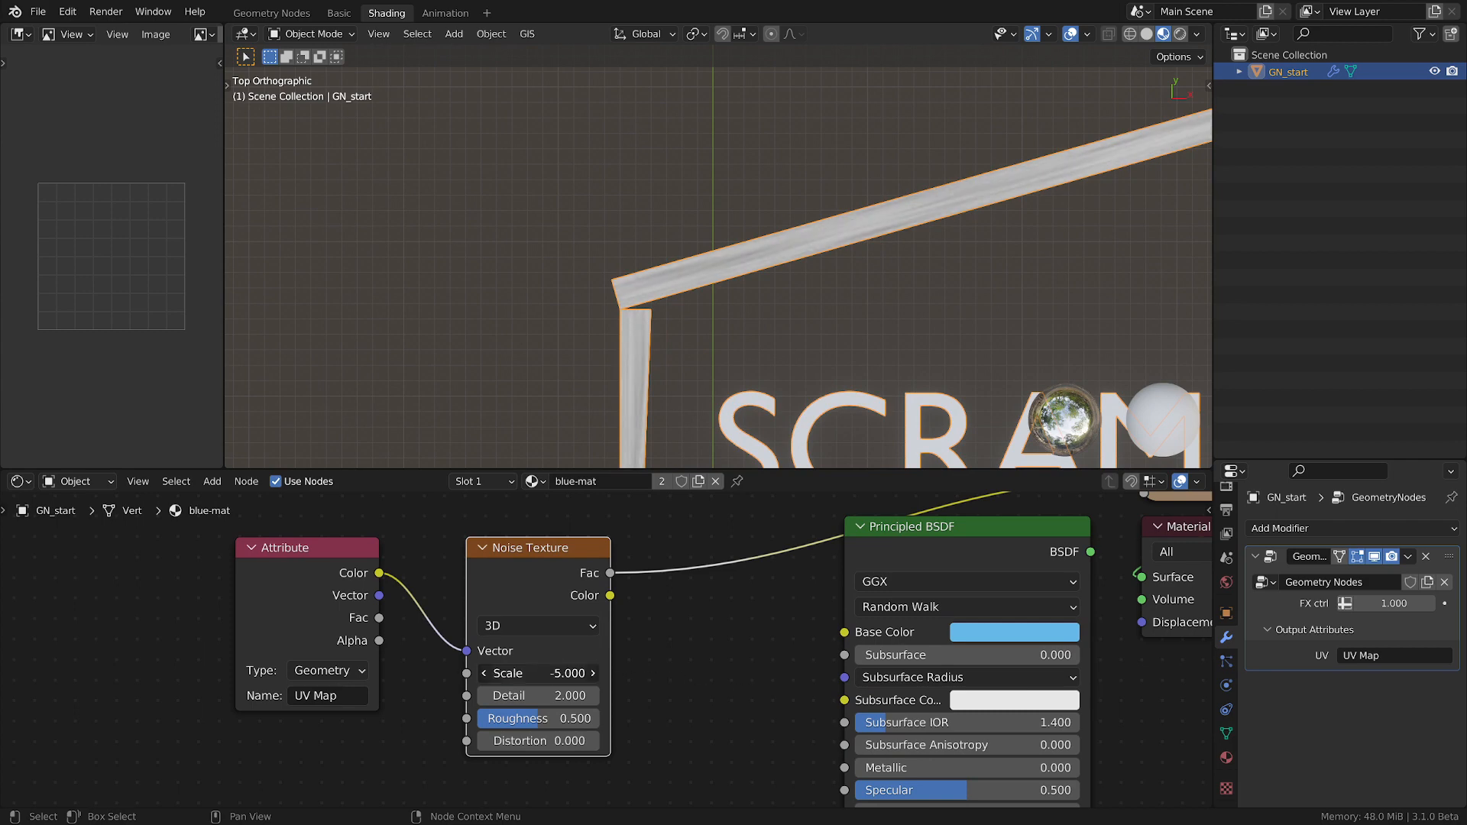
left_click_drag(538, 673, 688, 673)
mouse_move(538, 673)
left_mouse_down()
mouse_move(483, 673)
mouse_move(616, 673)
mouse_move(561, 674)
left_mouse_up()
scroll(703, 301, "up", 7)
scroll(704, 663, "down", 2)
scroll(705, 664, "down", 3)
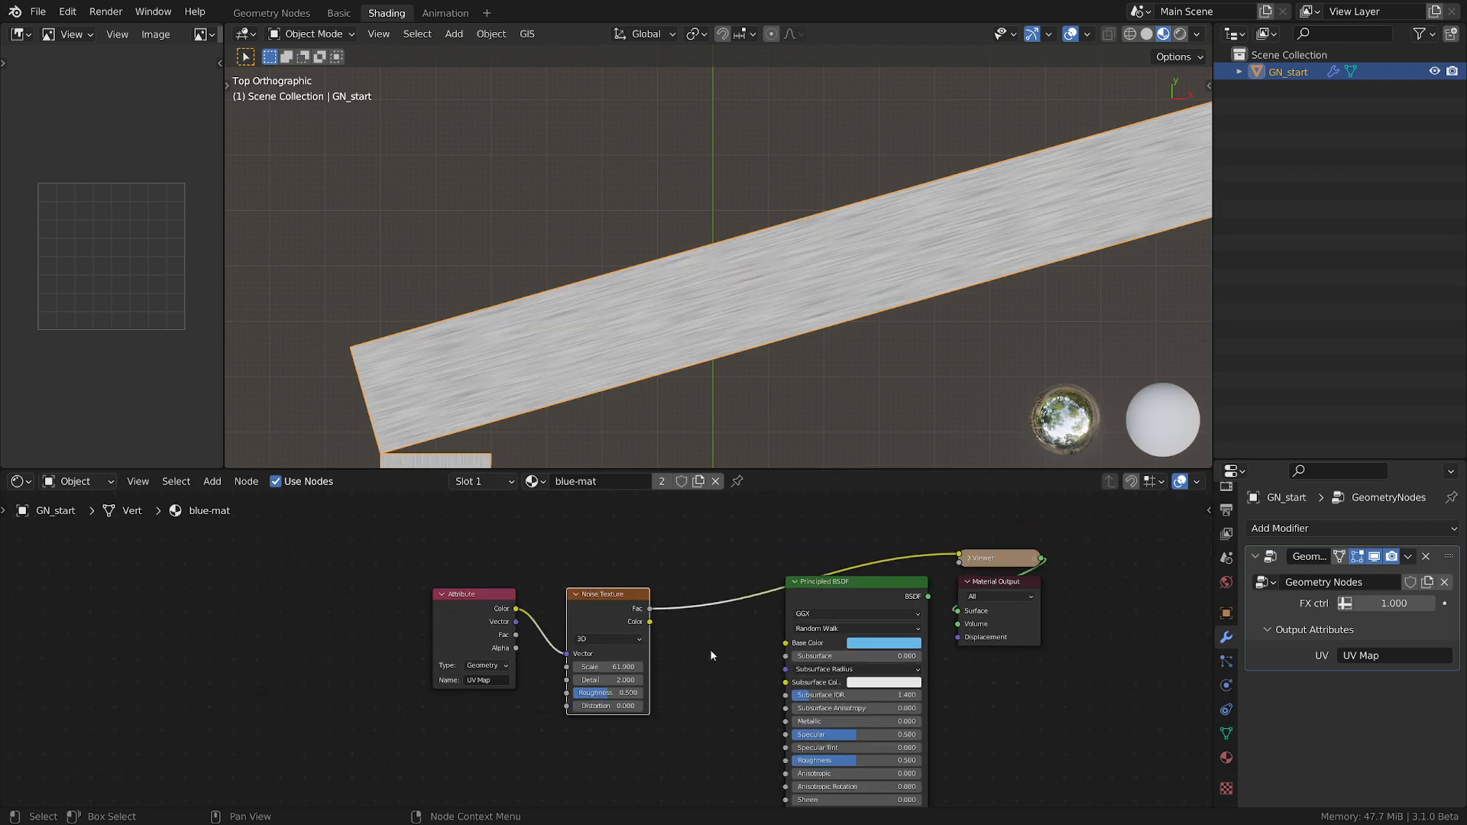
left_click(874, 596, "ctrl+shift")
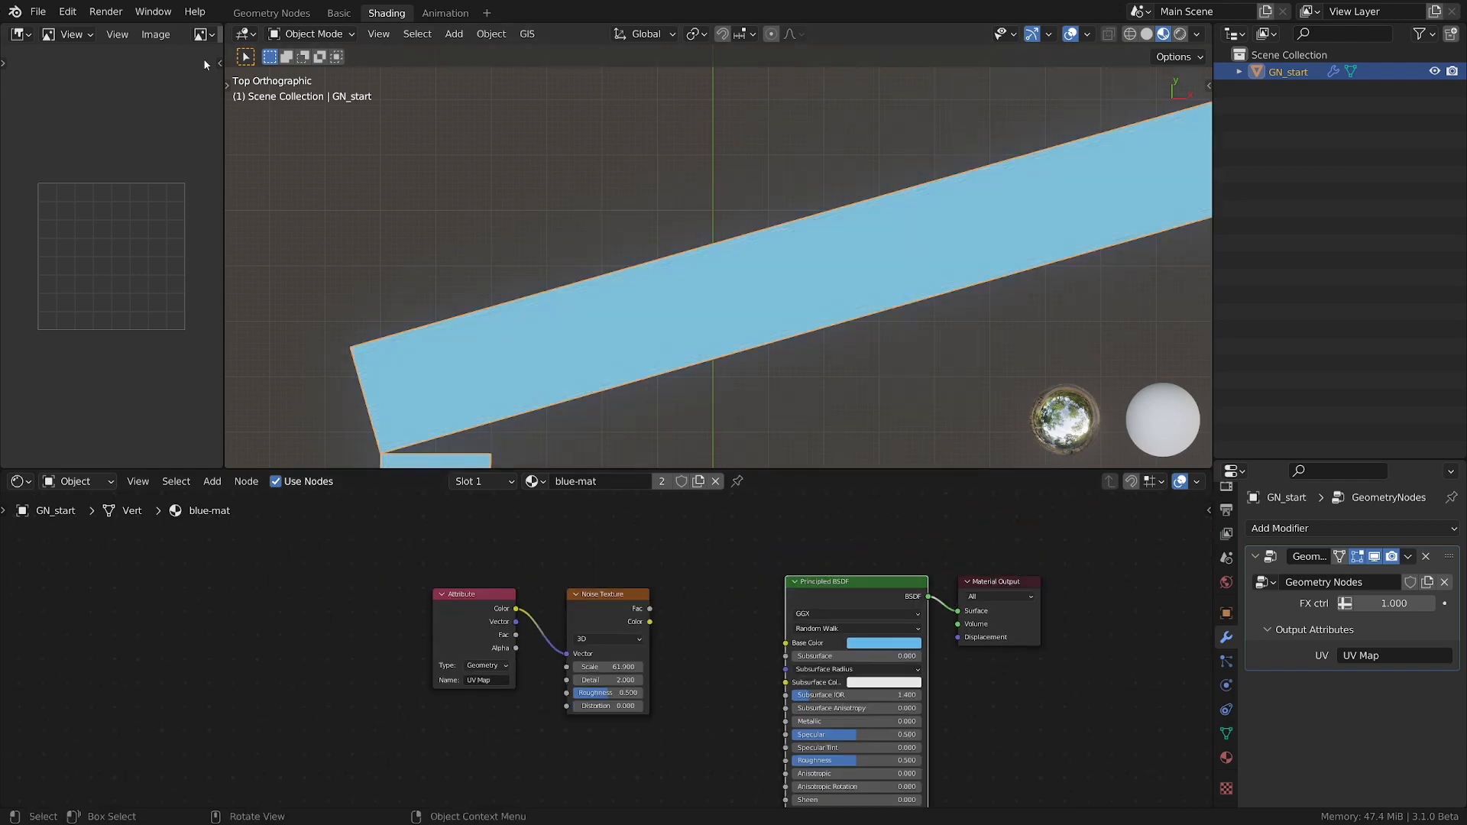
Return to the Geometry Nodes workspace and examine the thickness of the box outline around its corners and side walls.
left_click(271, 13)
scroll(669, 648, "down", 1)
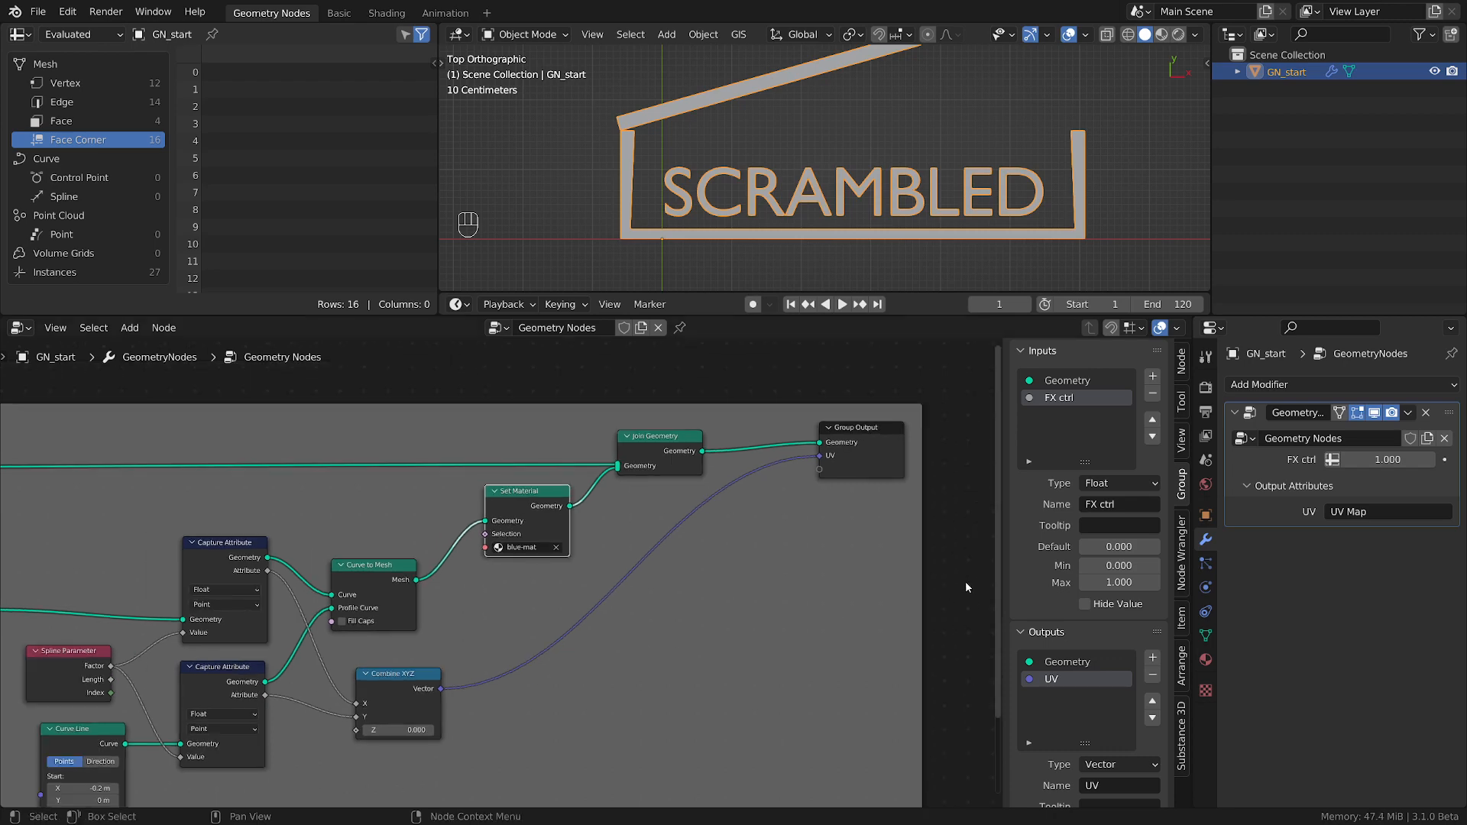
scroll(599, 667, "down", 3)
scroll(588, 625, "up", 2)
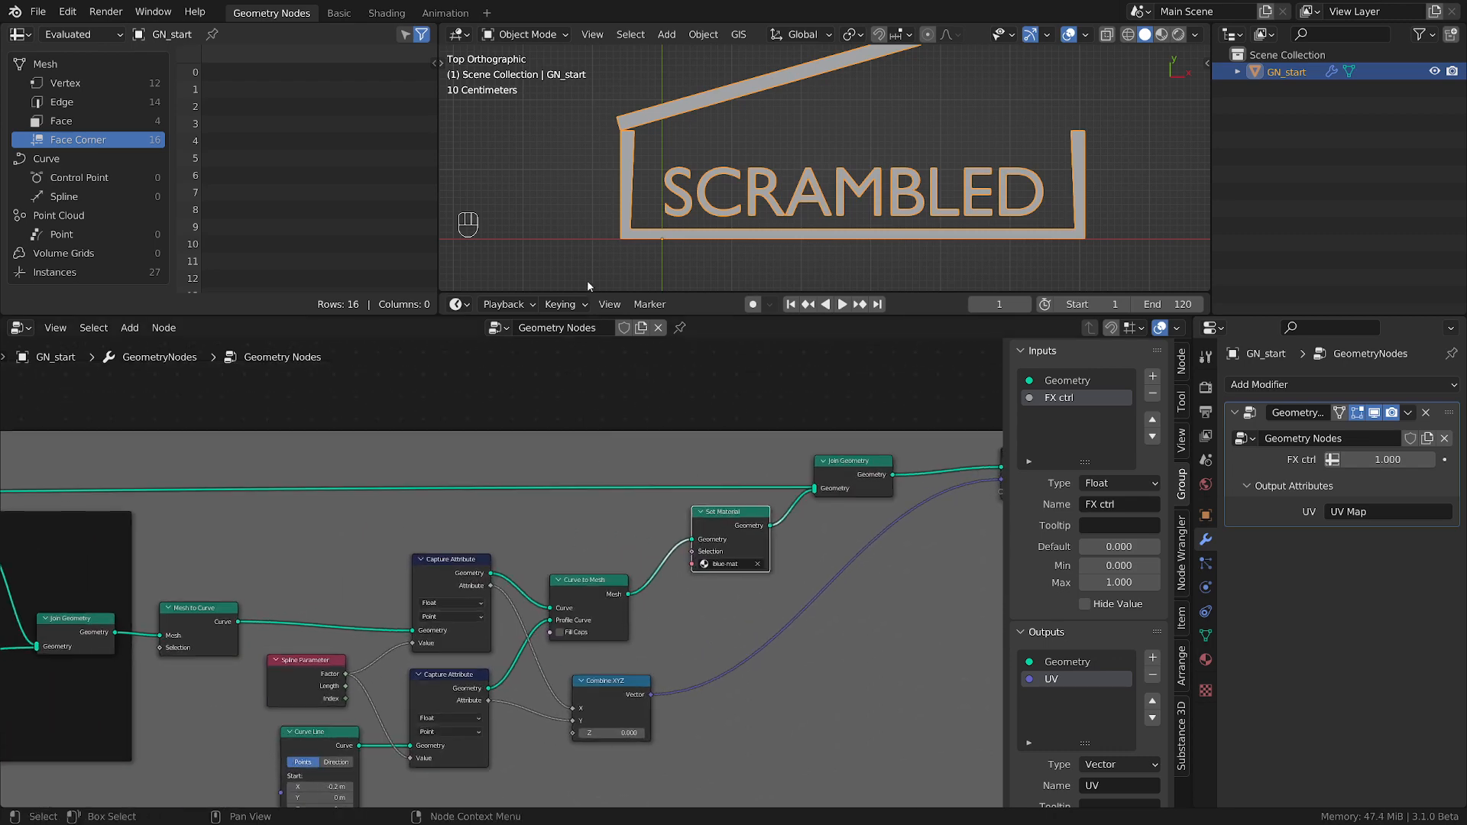
scroll(681, 262, "up", 2)
scroll(627, 211, "down", 2)
scroll(579, 155, "up", 1)
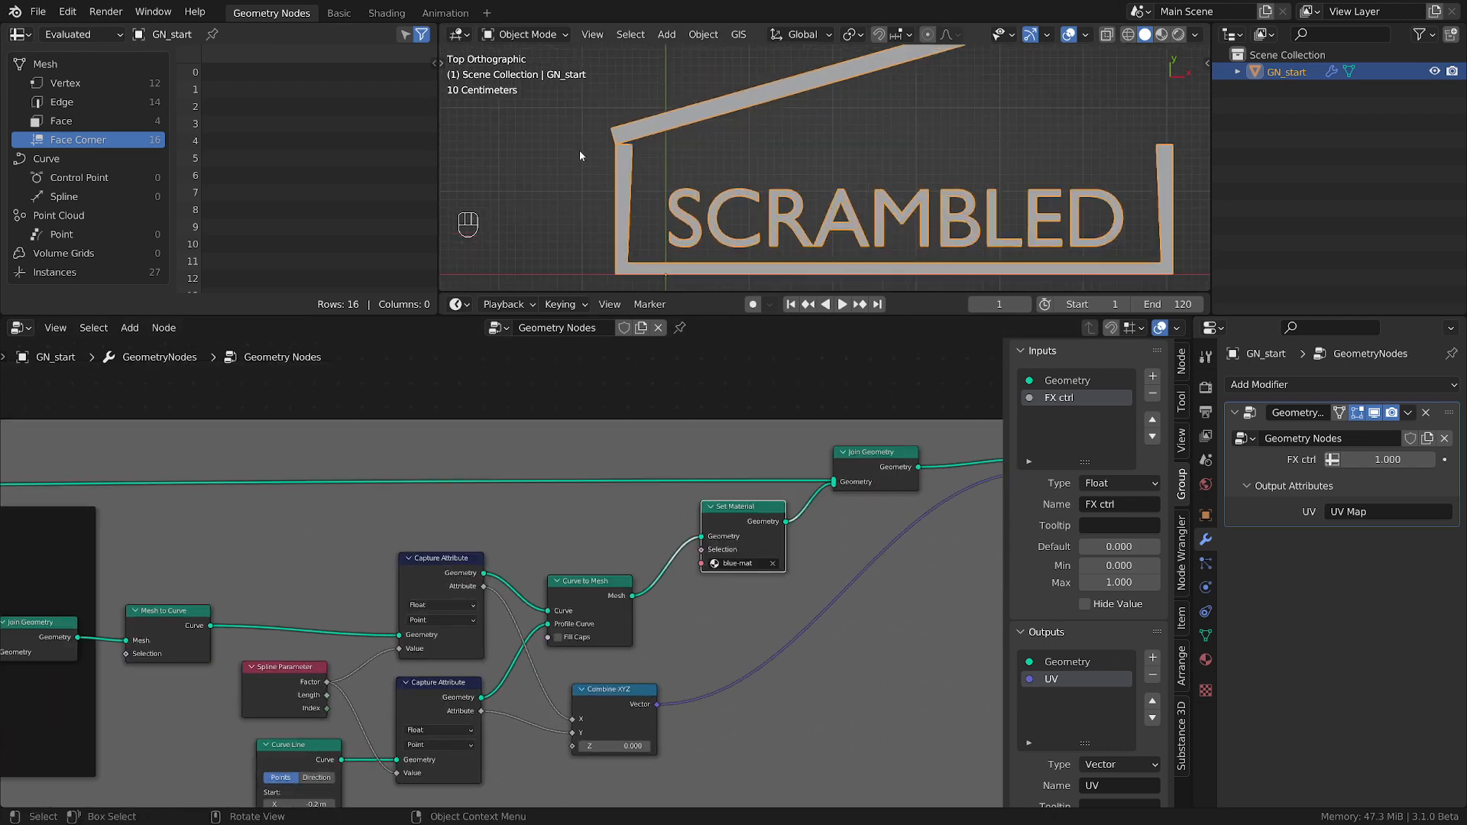
scroll(622, 169, "down", 3)
scroll(627, 175, "up", 4)
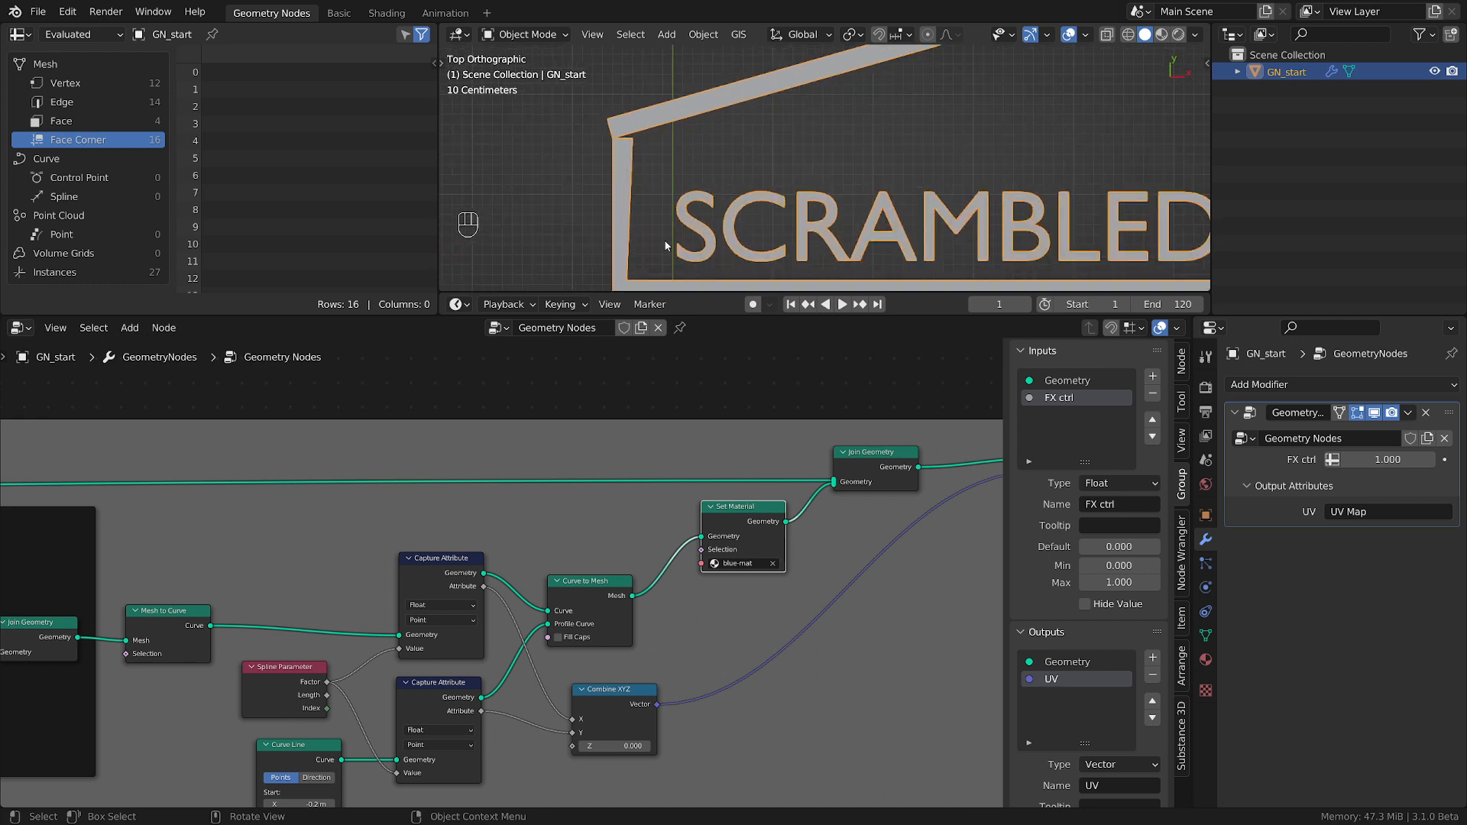
scroll(641, 172, "down", 3)
scroll(599, 202, "up", 3)
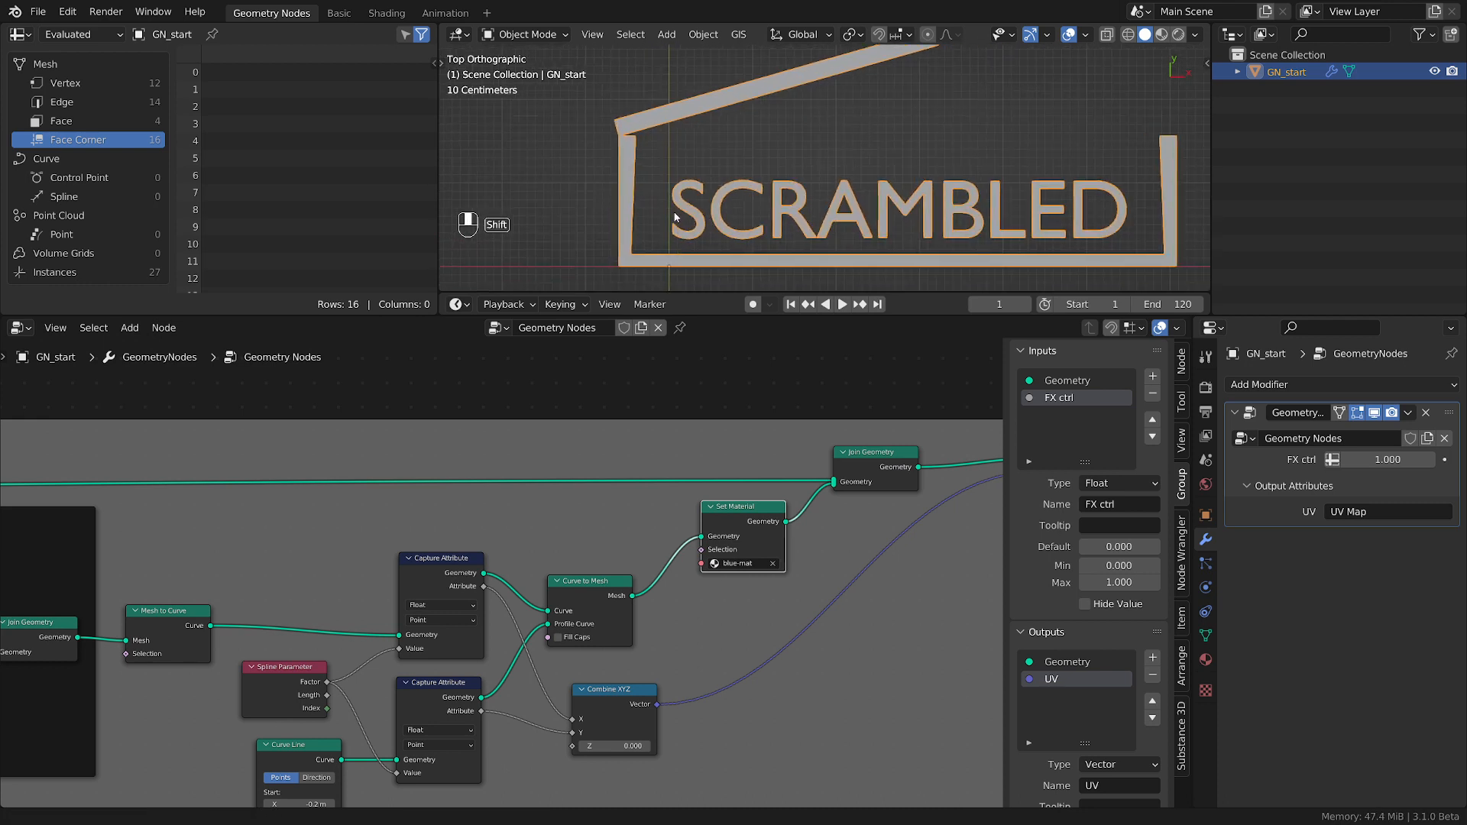
scroll(608, 211, "up", 4)
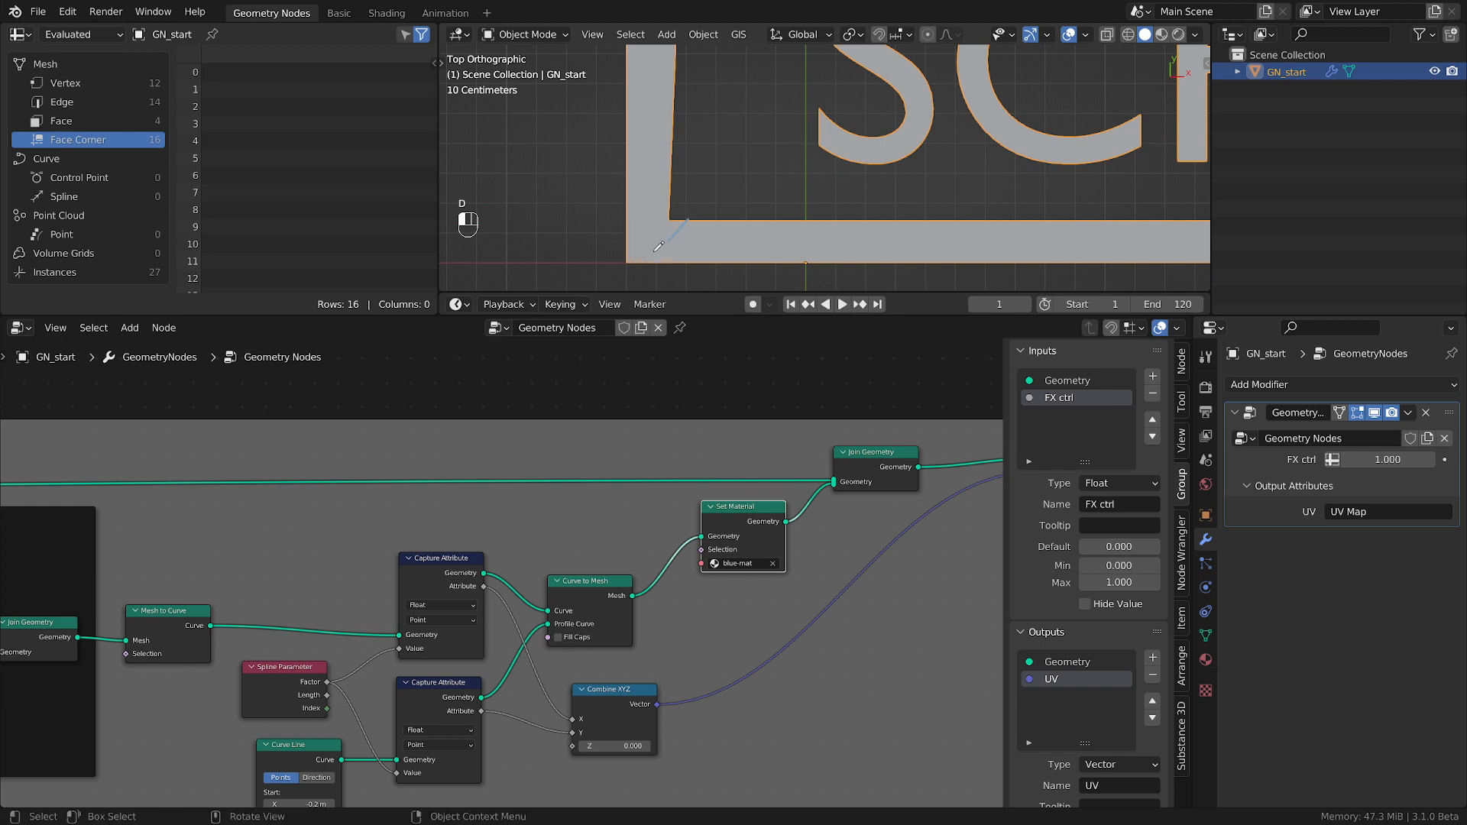
scroll(674, 197, "down", 3)
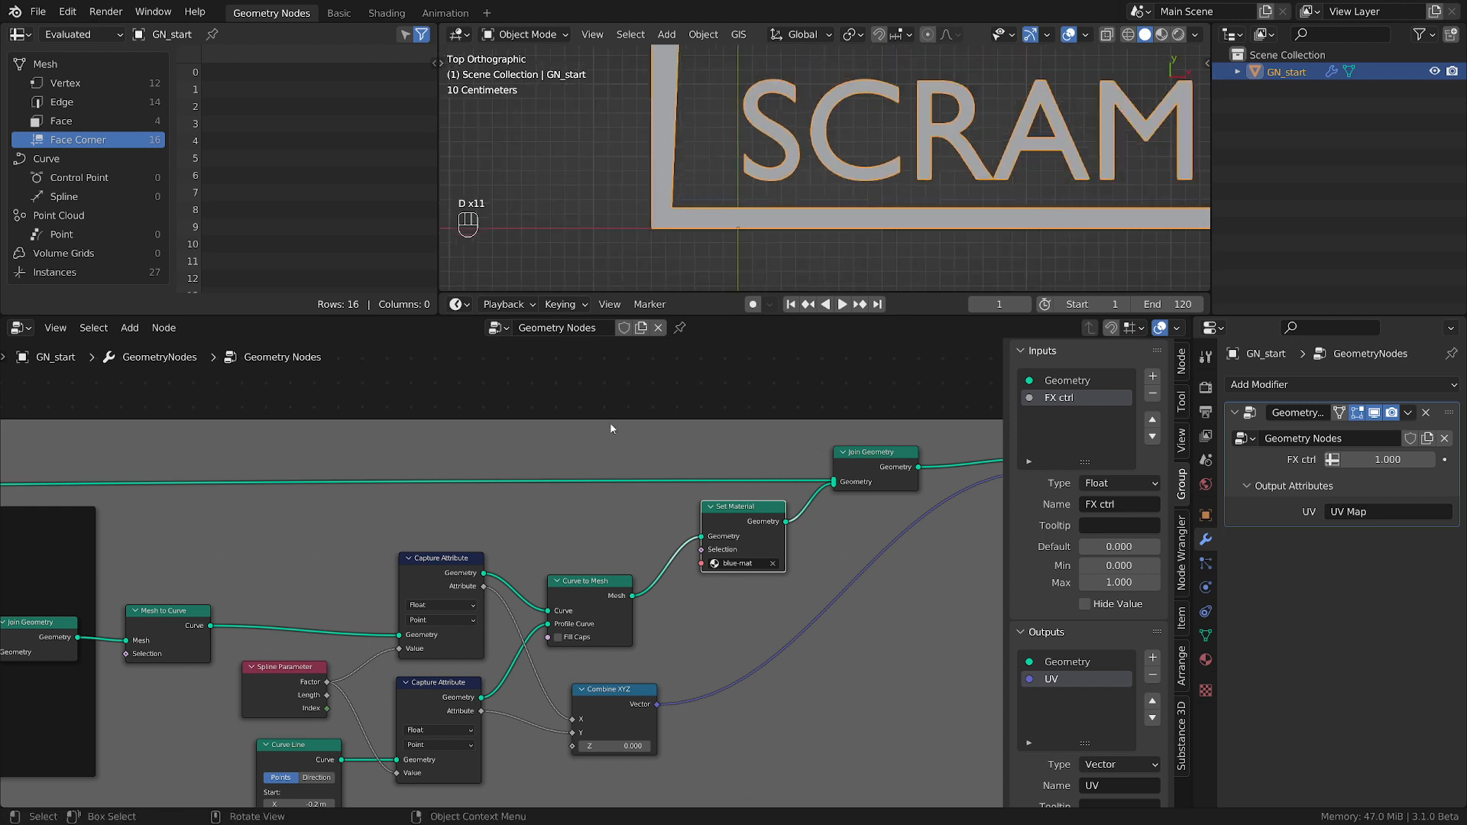
Make room before the Mesh to Curve node and insert a Split Edges node between it and Join Geometry.
scroll(424, 667, "up", 4)
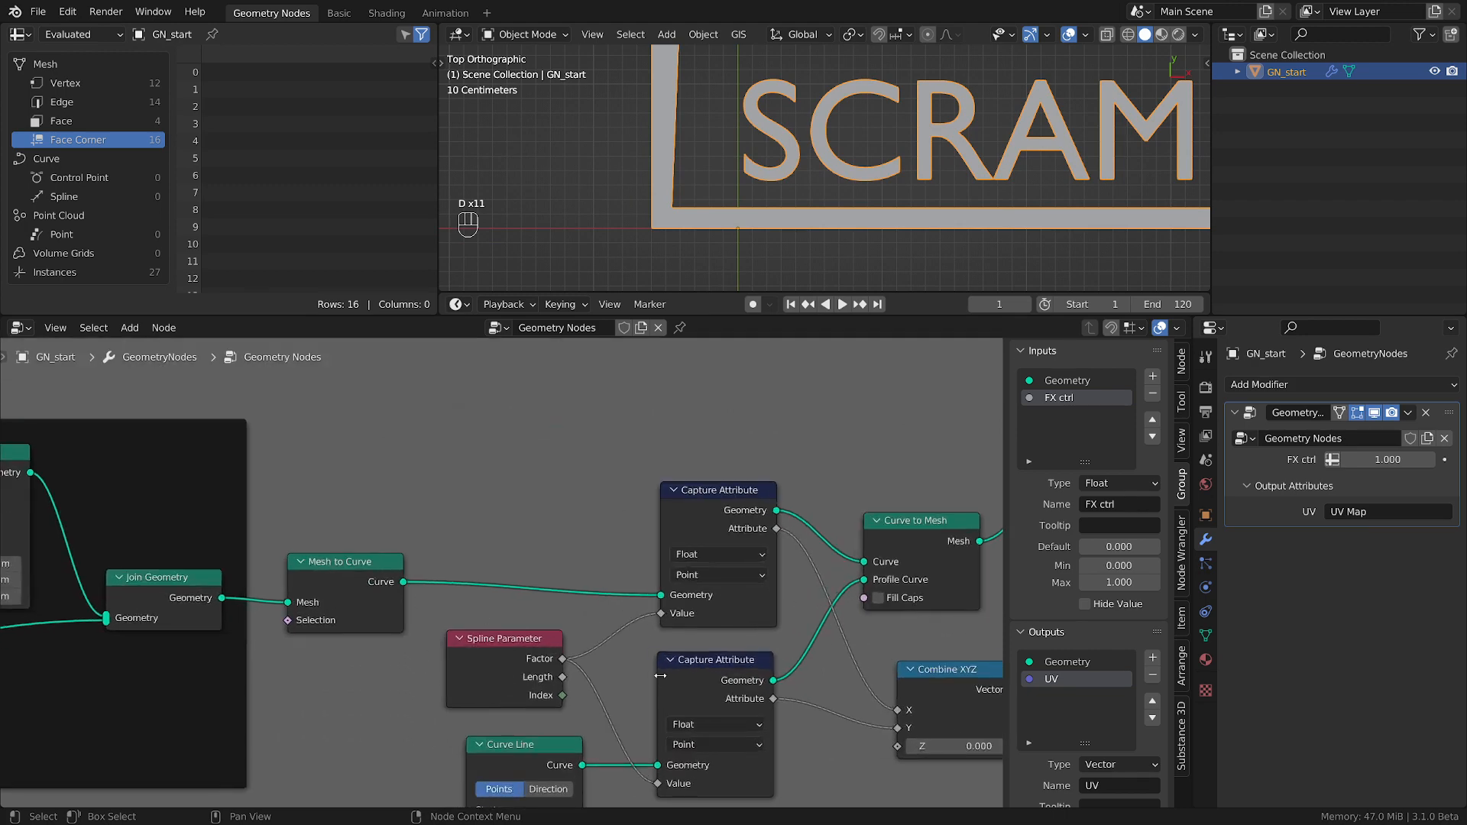
scroll(660, 676, "down", 2)
left_click_drag(568, 648, 580, 654)
scroll(748, 231, "down", 4)
middle_click_drag(749, 233, 749, 233, "shift")
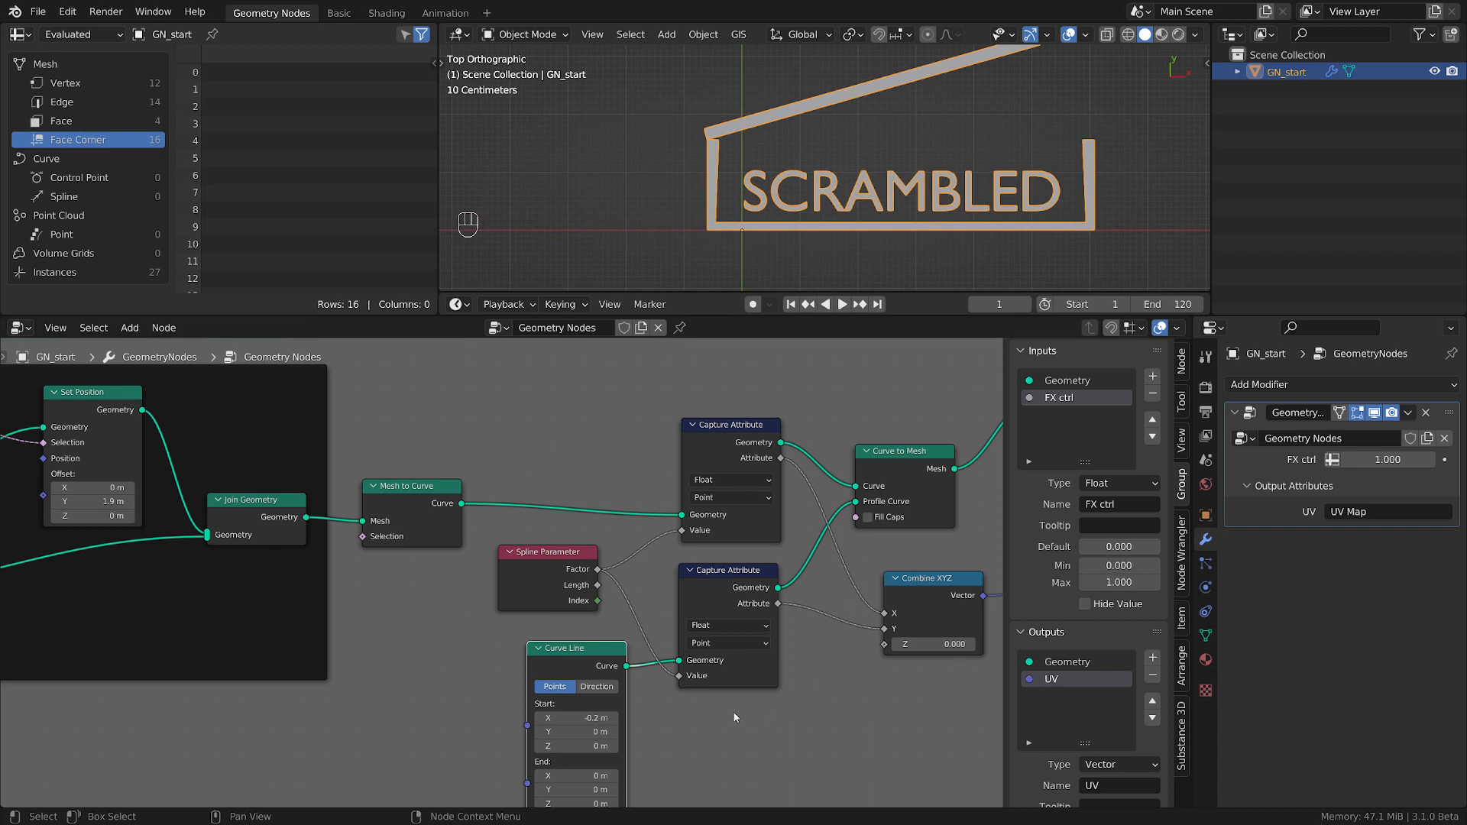
left_click_drag(405, 518, 571, 490)
key("shift+a")
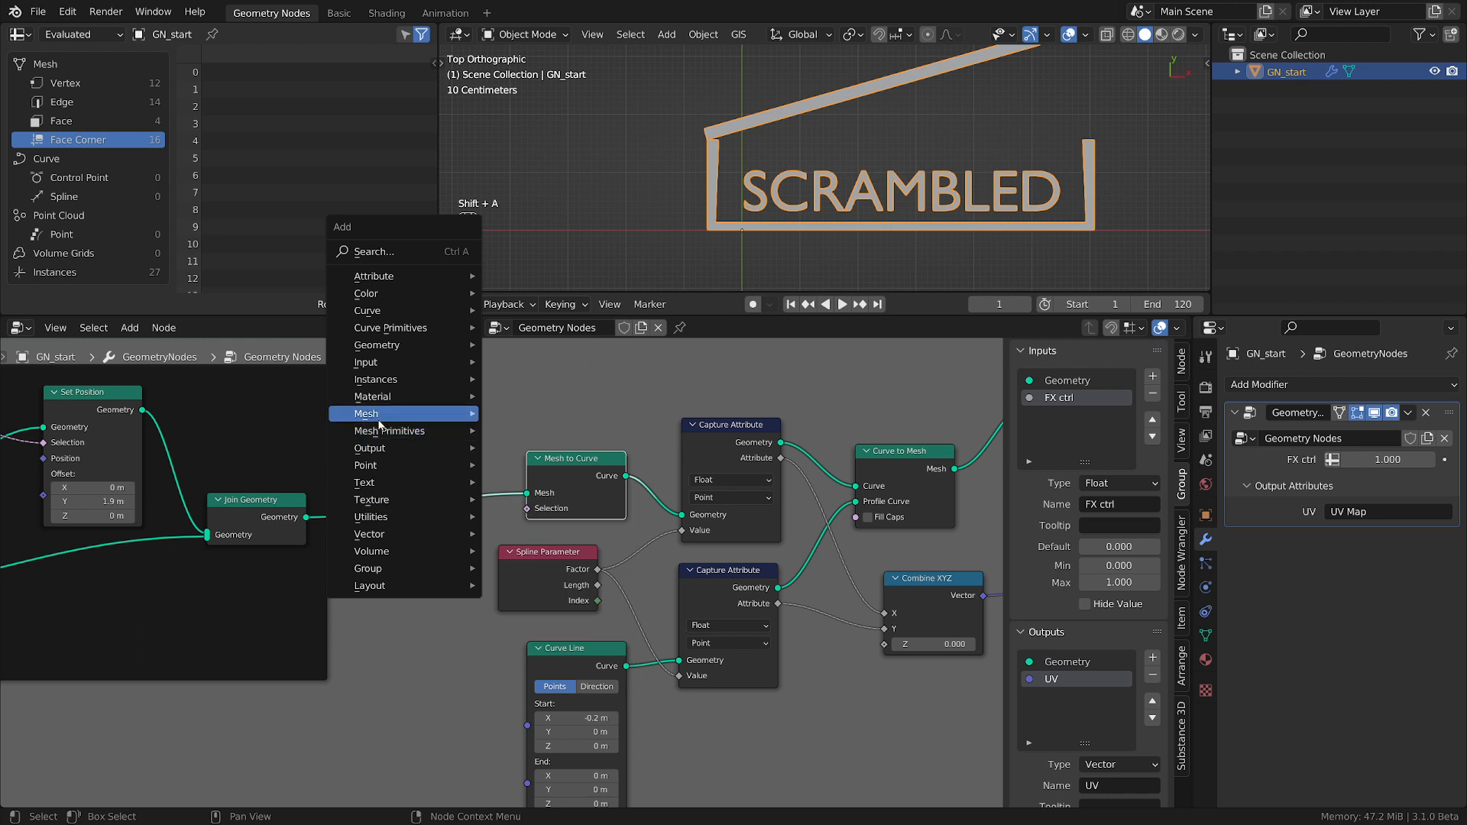
mouse_move(379, 421)
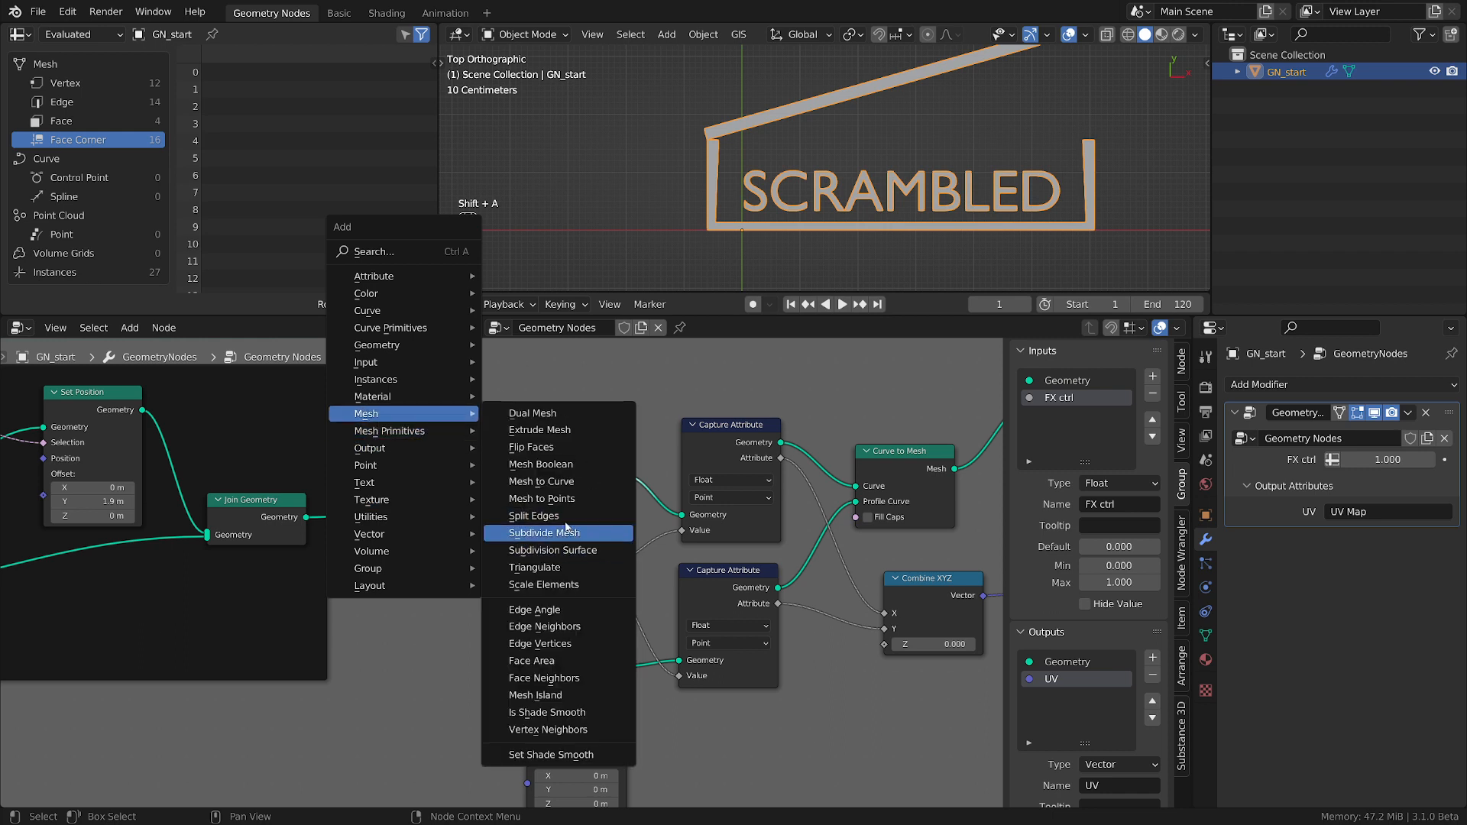
left_click(533, 515)
left_click(382, 496)
Examine the box outline's corners and walls with the edges split, and review the node tree around Split Edges.
scroll(743, 116, "up", 4)
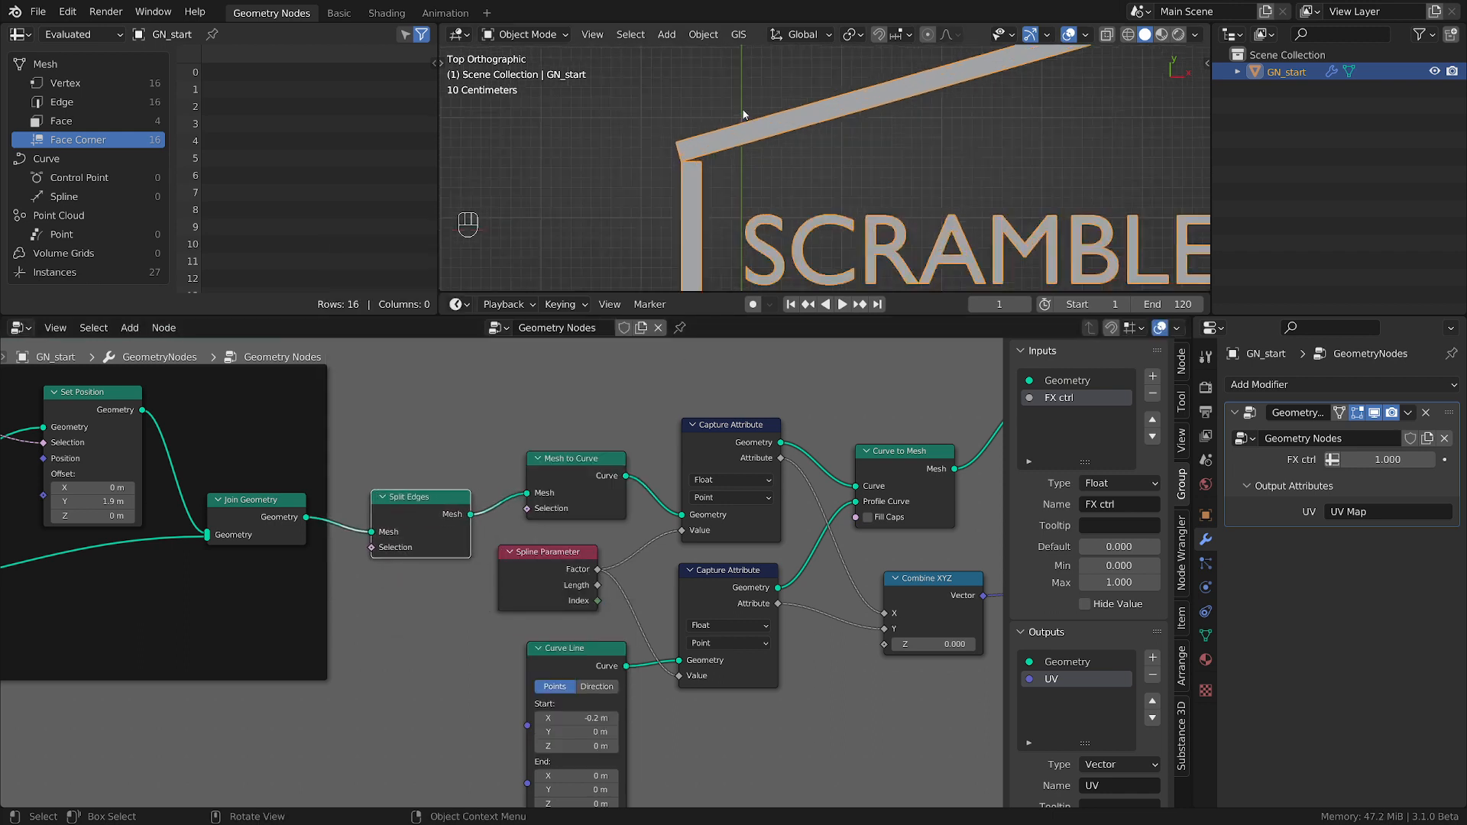
scroll(747, 136, "down", 2)
middle_click_drag(779, 188, 748, 113, "shift")
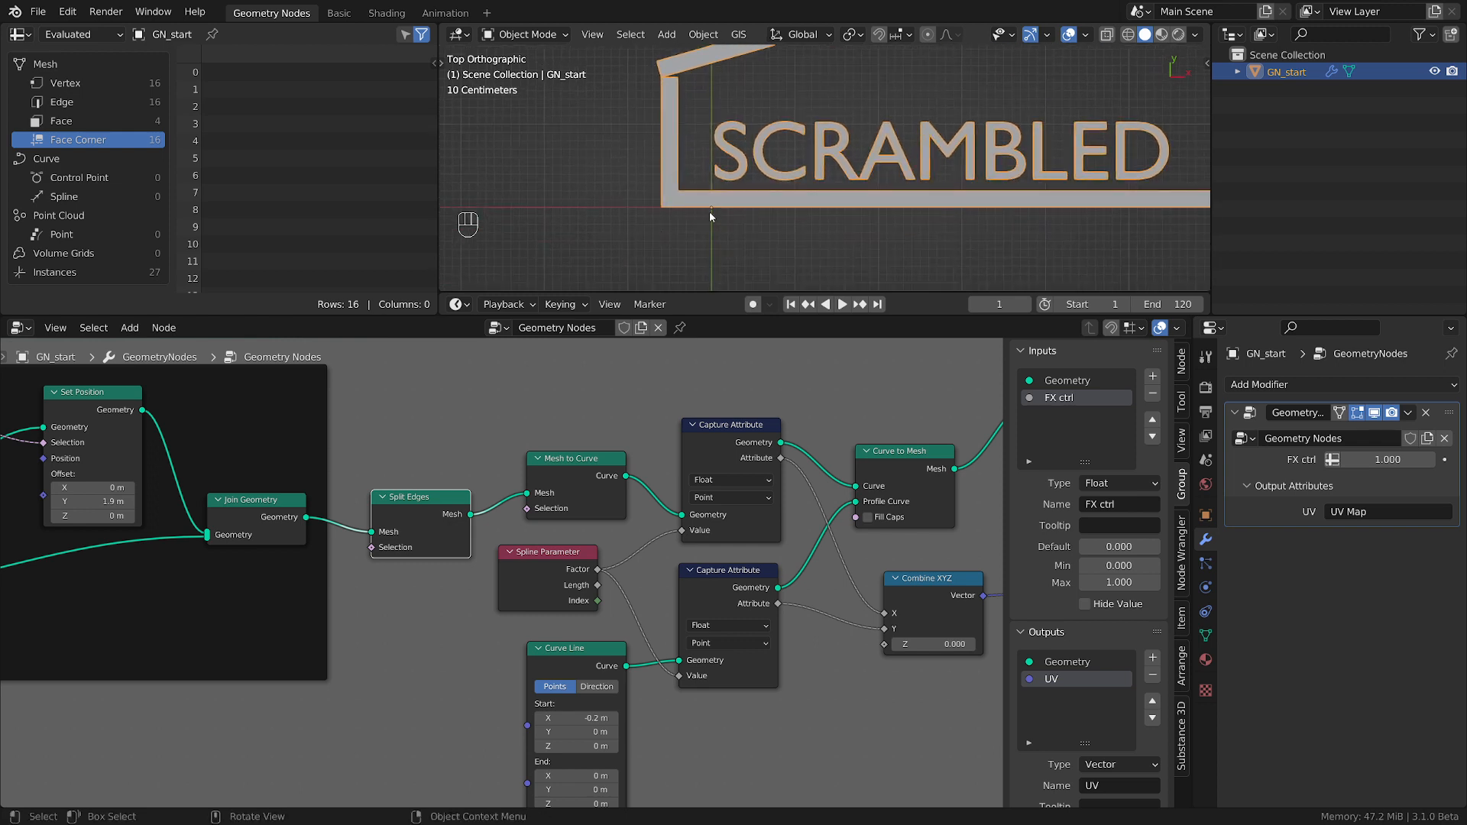
scroll(710, 217, "up", 4)
left_click_drag(416, 518, 423, 506)
scroll(649, 180, "down", 3)
scroll(649, 180, "down", 5)
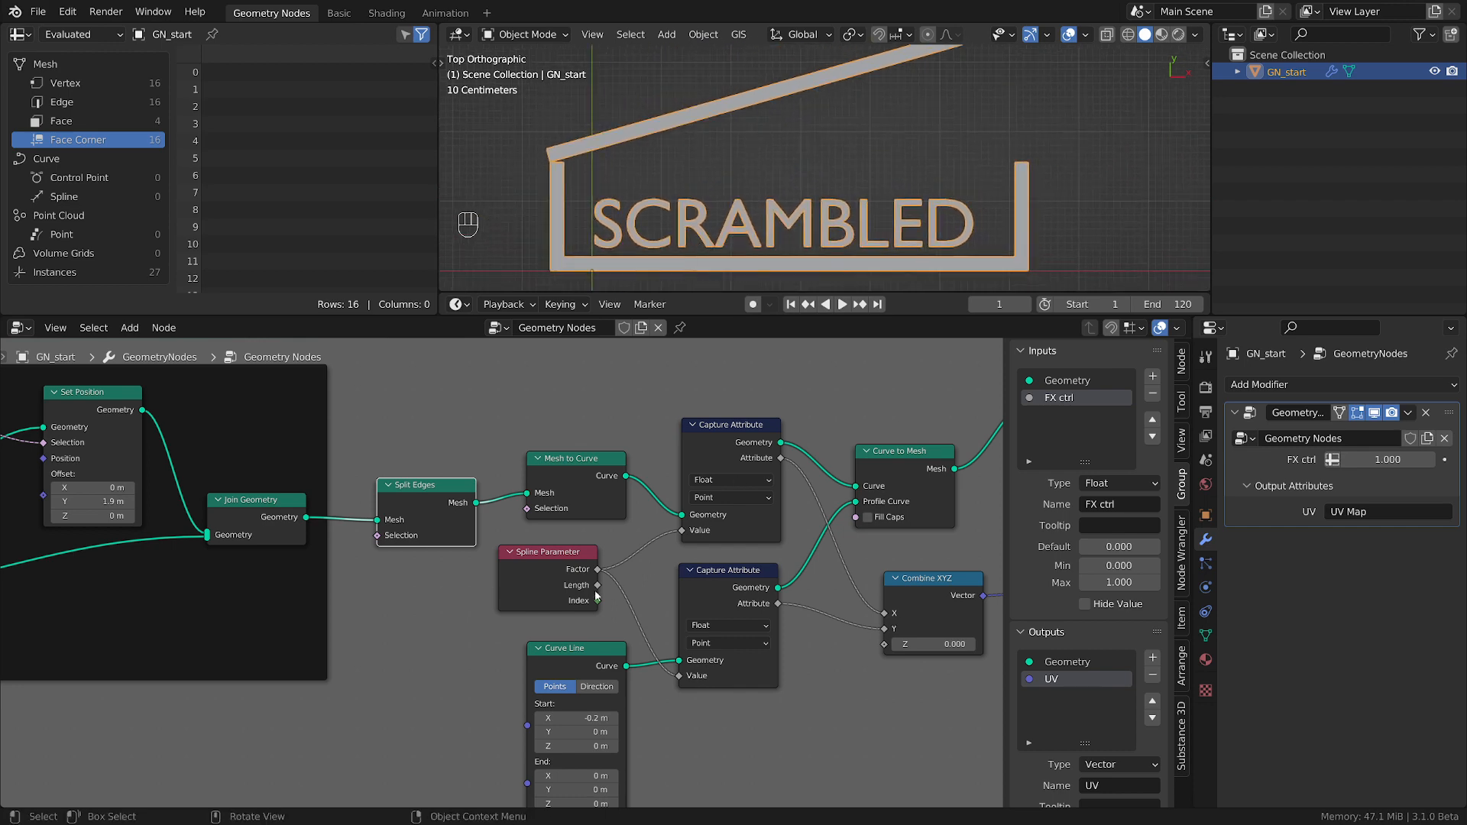
scroll(509, 575, "down", 1)
scroll(509, 575, "down", 4)
middle_click_drag(743, 600, 552, 614)
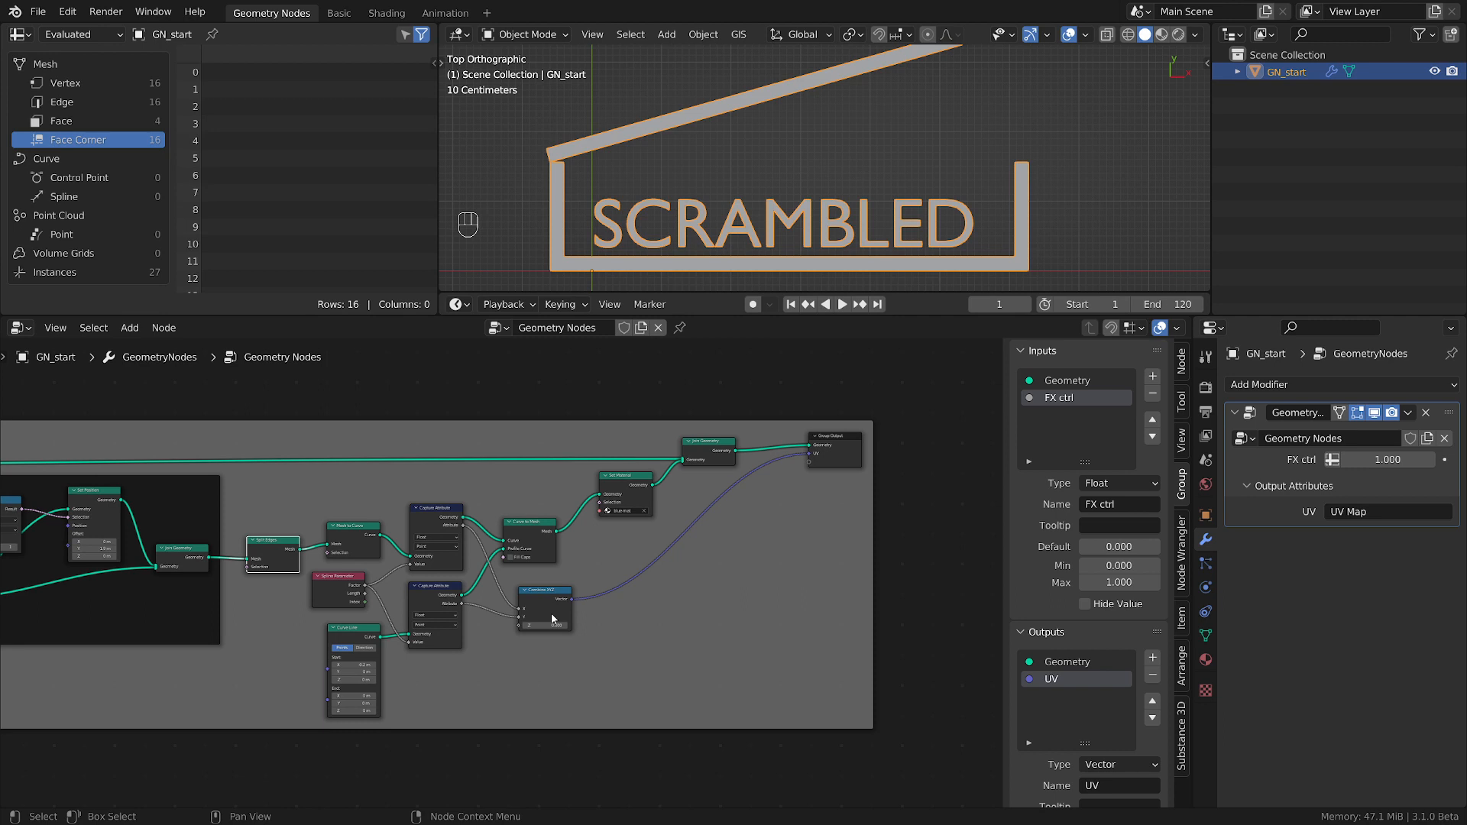
scroll(552, 613, "down", 1)
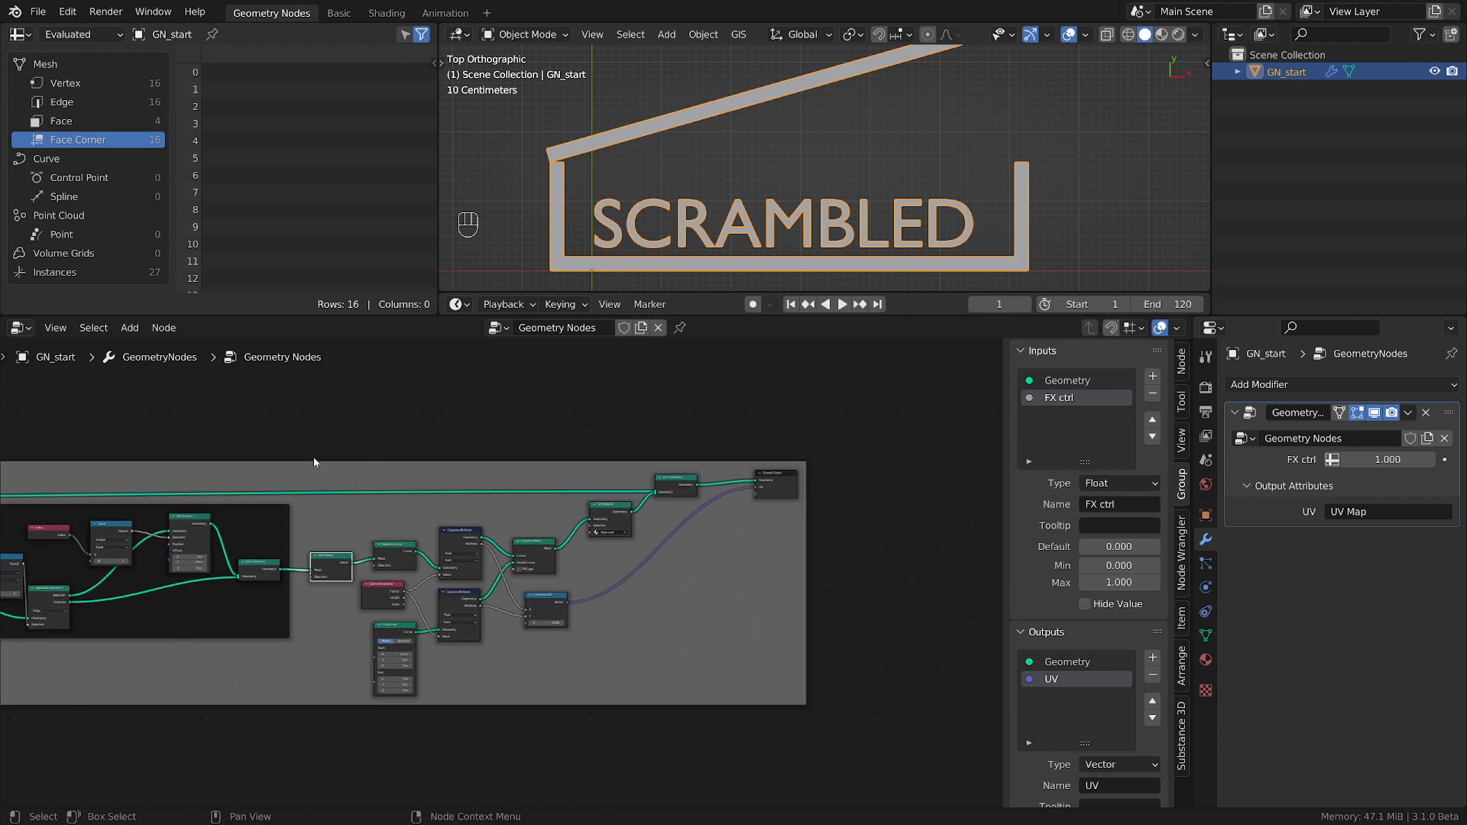
Join the outline nodes from Split Edges through Set Material in a frame, and detach the final Join Geometry node from it.
left_click_drag(317, 436, 679, 731)
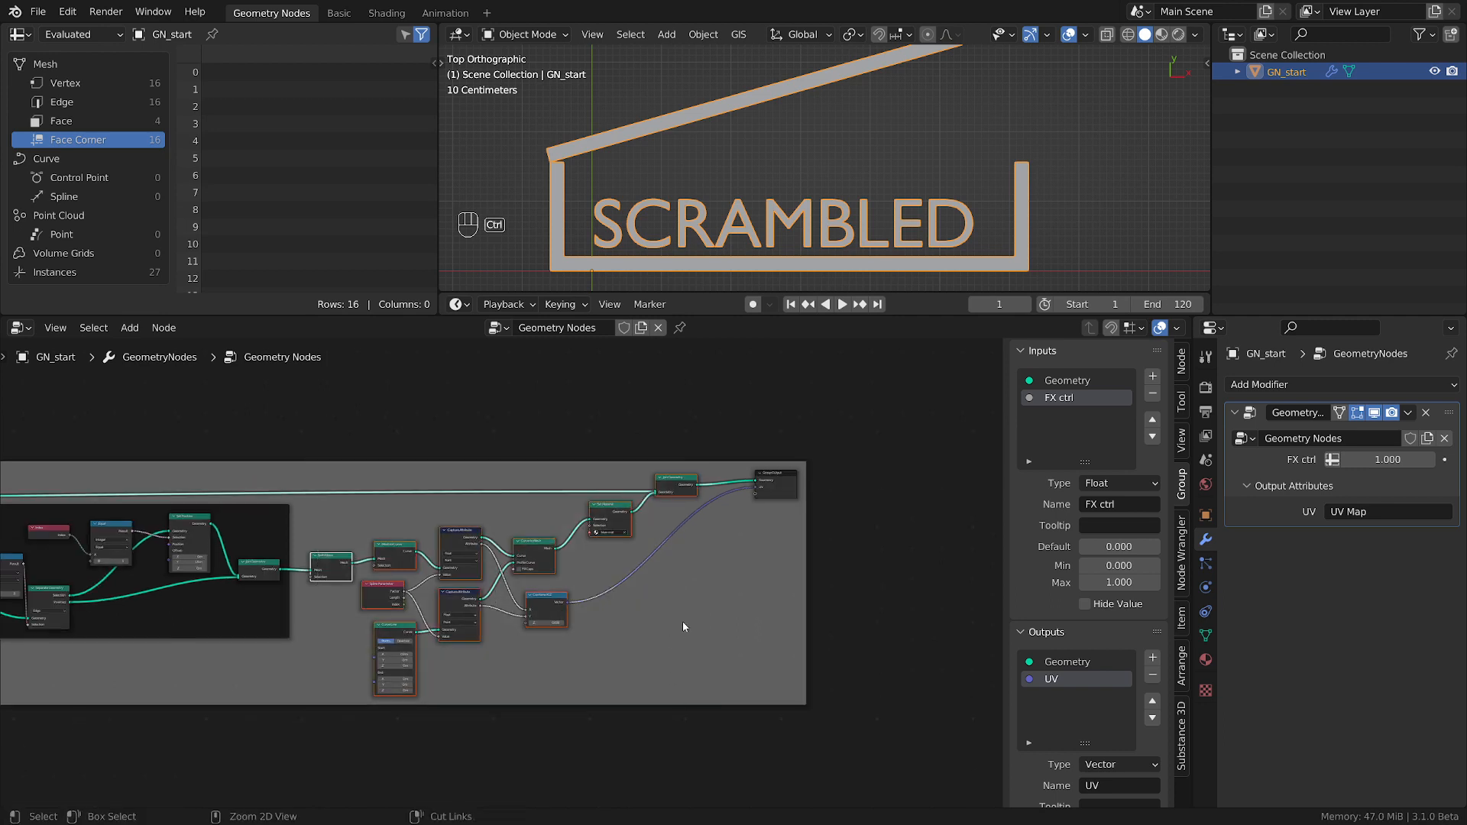
key("ctrl+j")
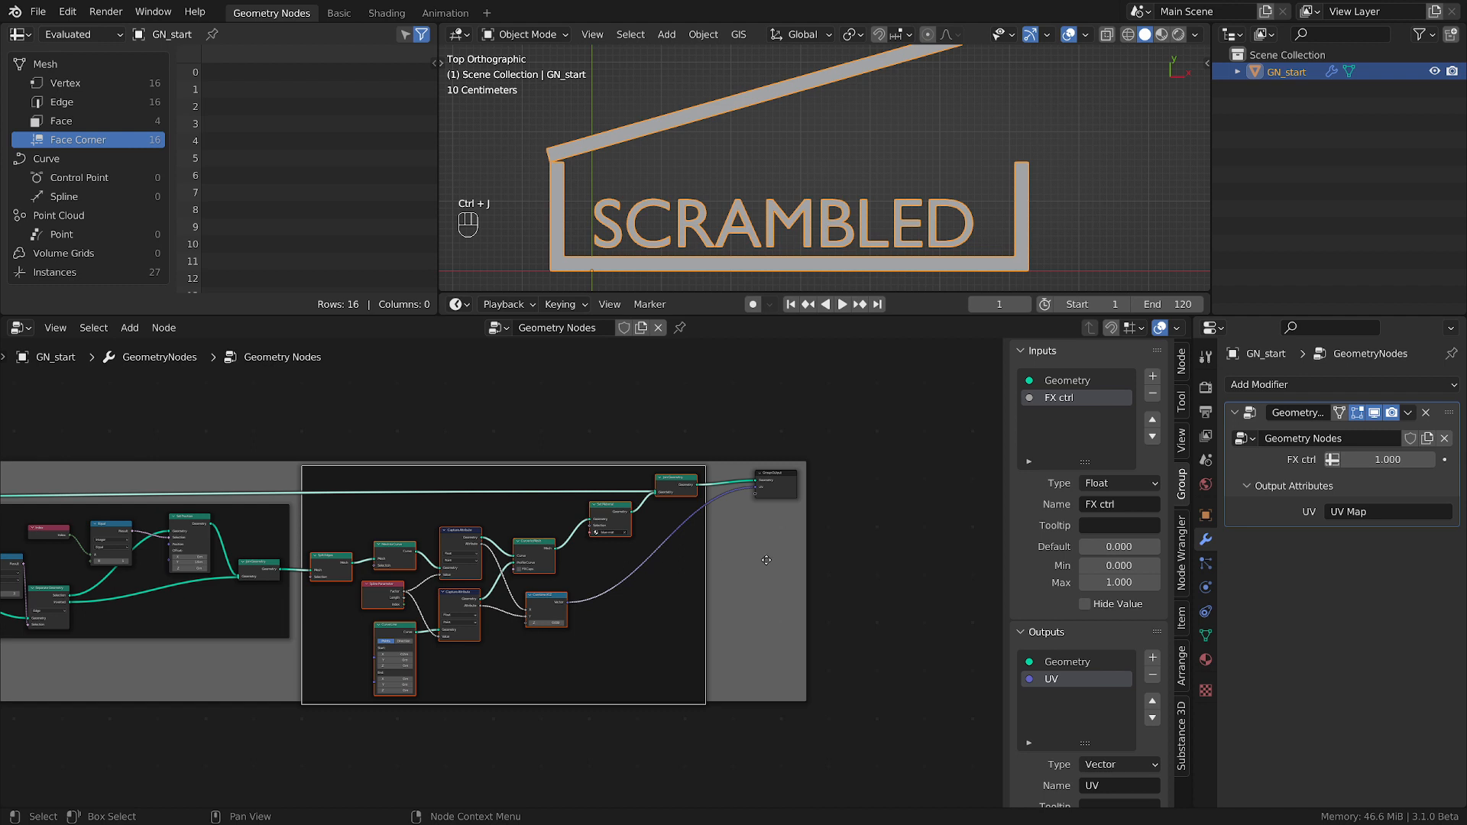
key("g")
left_click(686, 484)
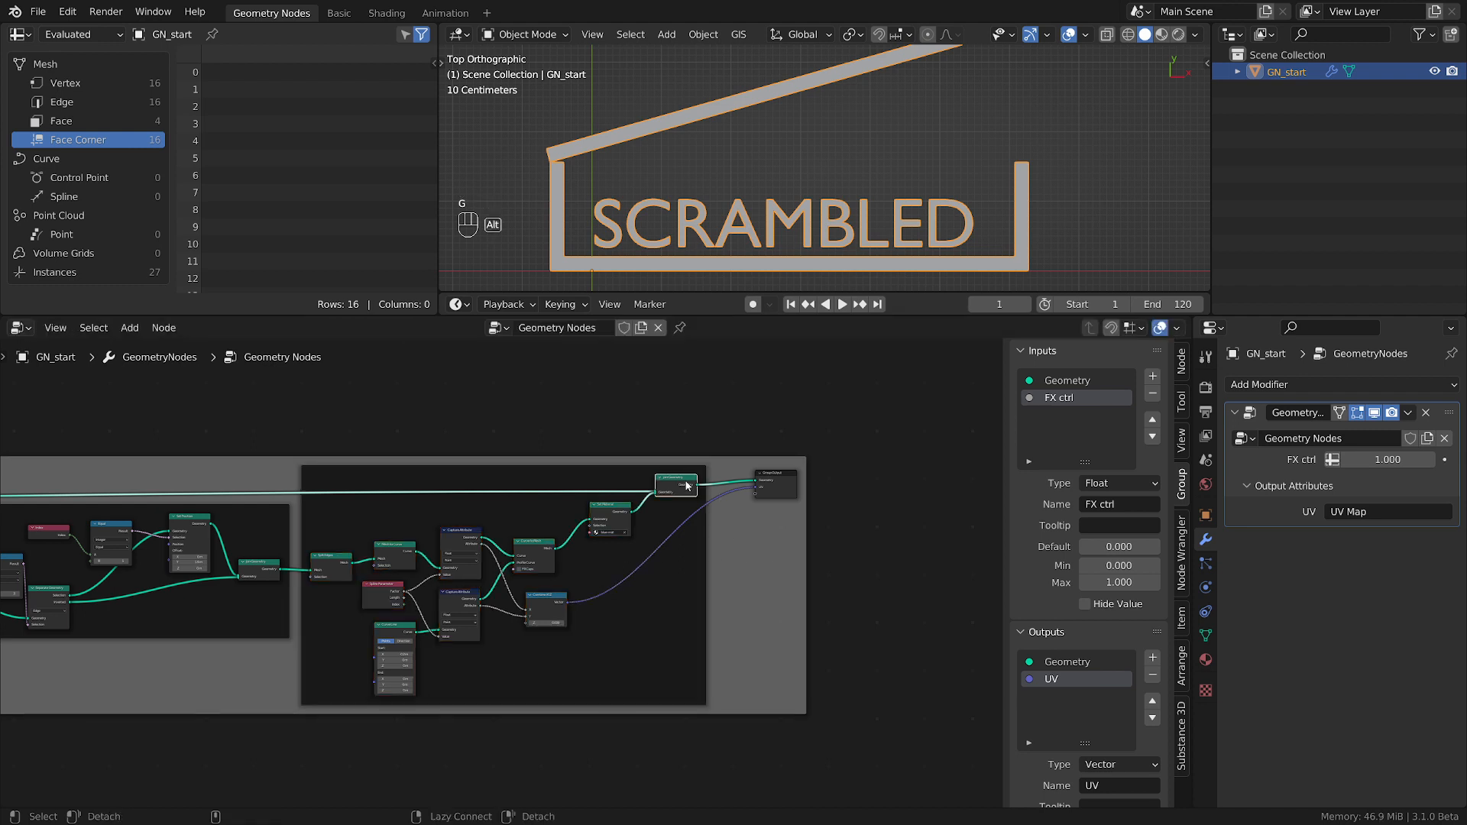
key("alt+p")
key("g")
left_click(687, 484)
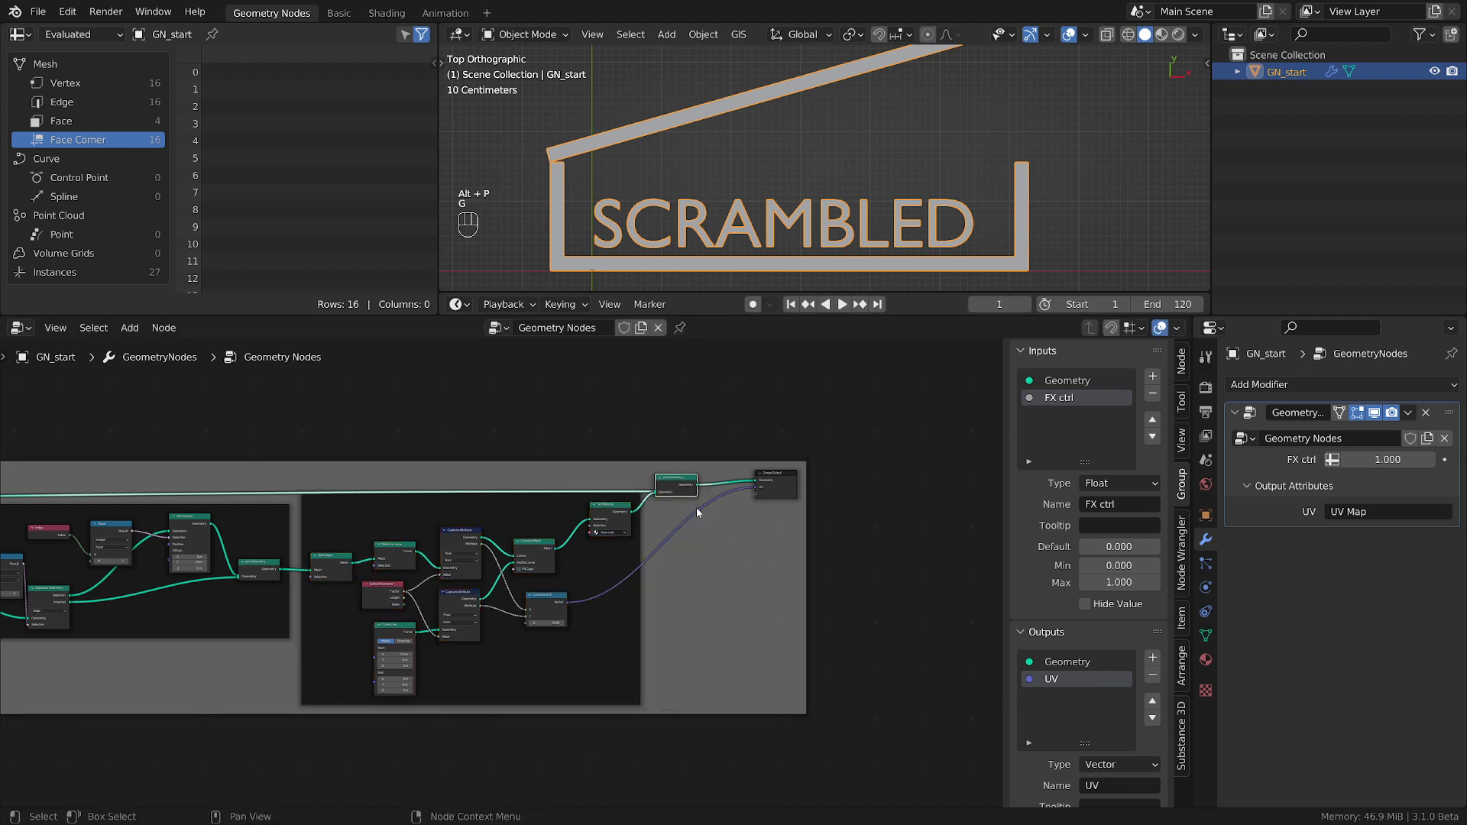
Review the framed node groups in order, from the String to Curves node and letter animation through to the box-building section.
scroll(696, 509, "down", 4)
middle_click_drag(185, 679, 606, 677)
middle_click_drag(223, 621, 566, 648)
middle_click_drag(184, 643, 622, 654)
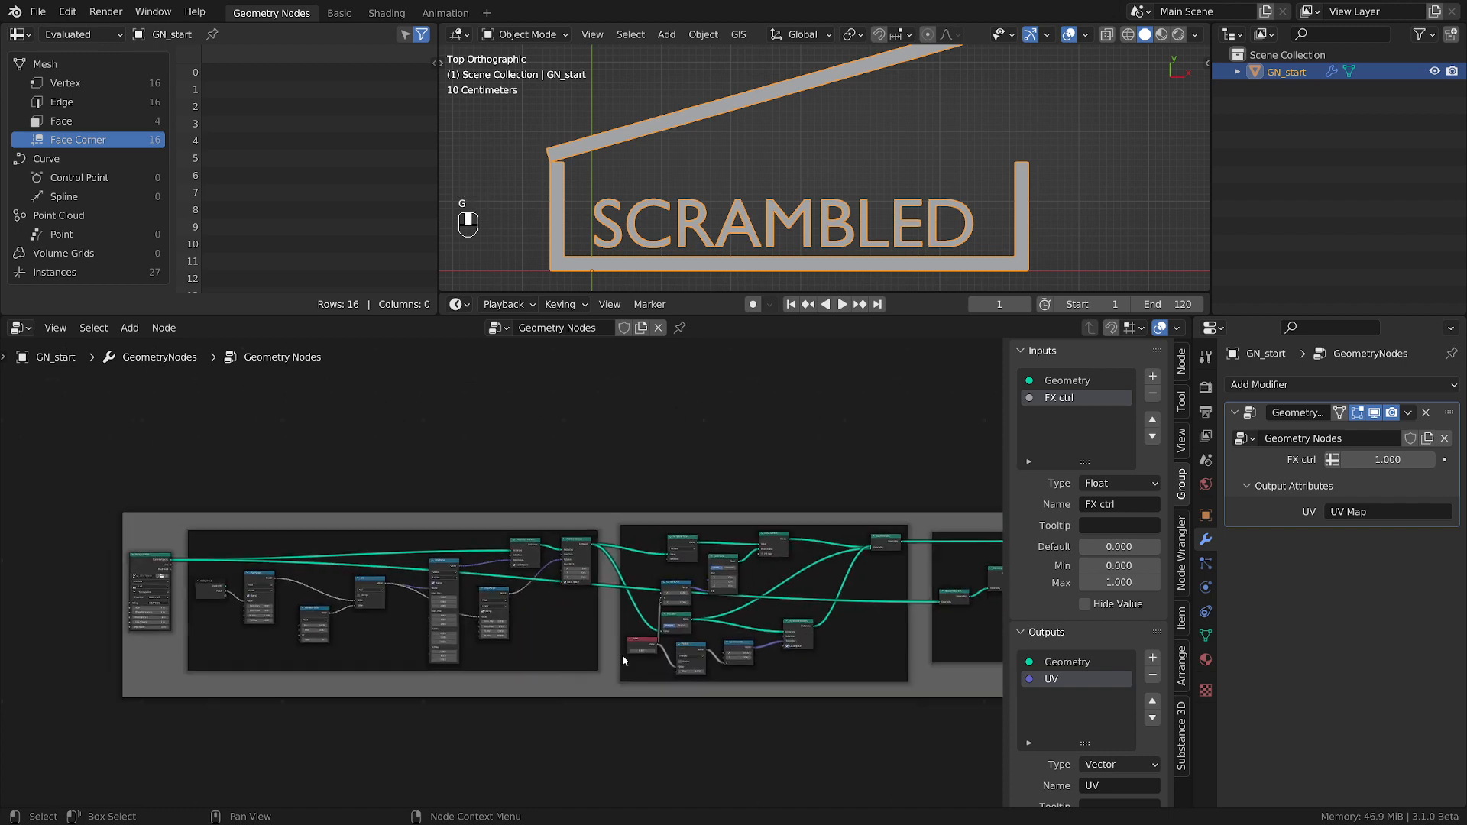
scroll(449, 651, "up", 4)
mouse_move(382, 655)
middle_mouse_down()
mouse_move(822, 676)
mouse_move(671, 675)
middle_mouse_up()
scroll(792, 672, "up", 4)
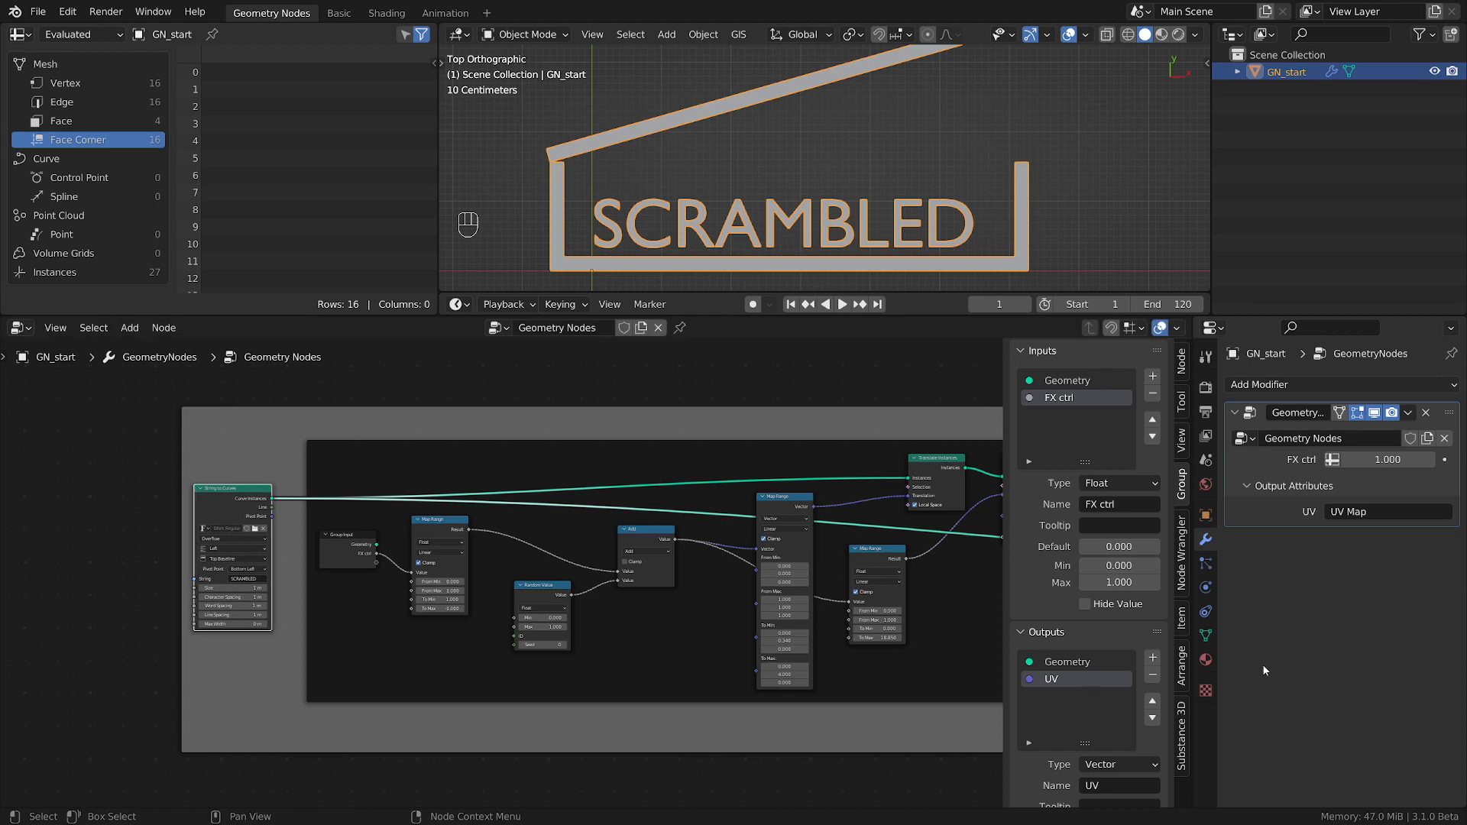
middle_click_drag(859, 691, 405, 686)
middle_click_drag(903, 636, 517, 622)
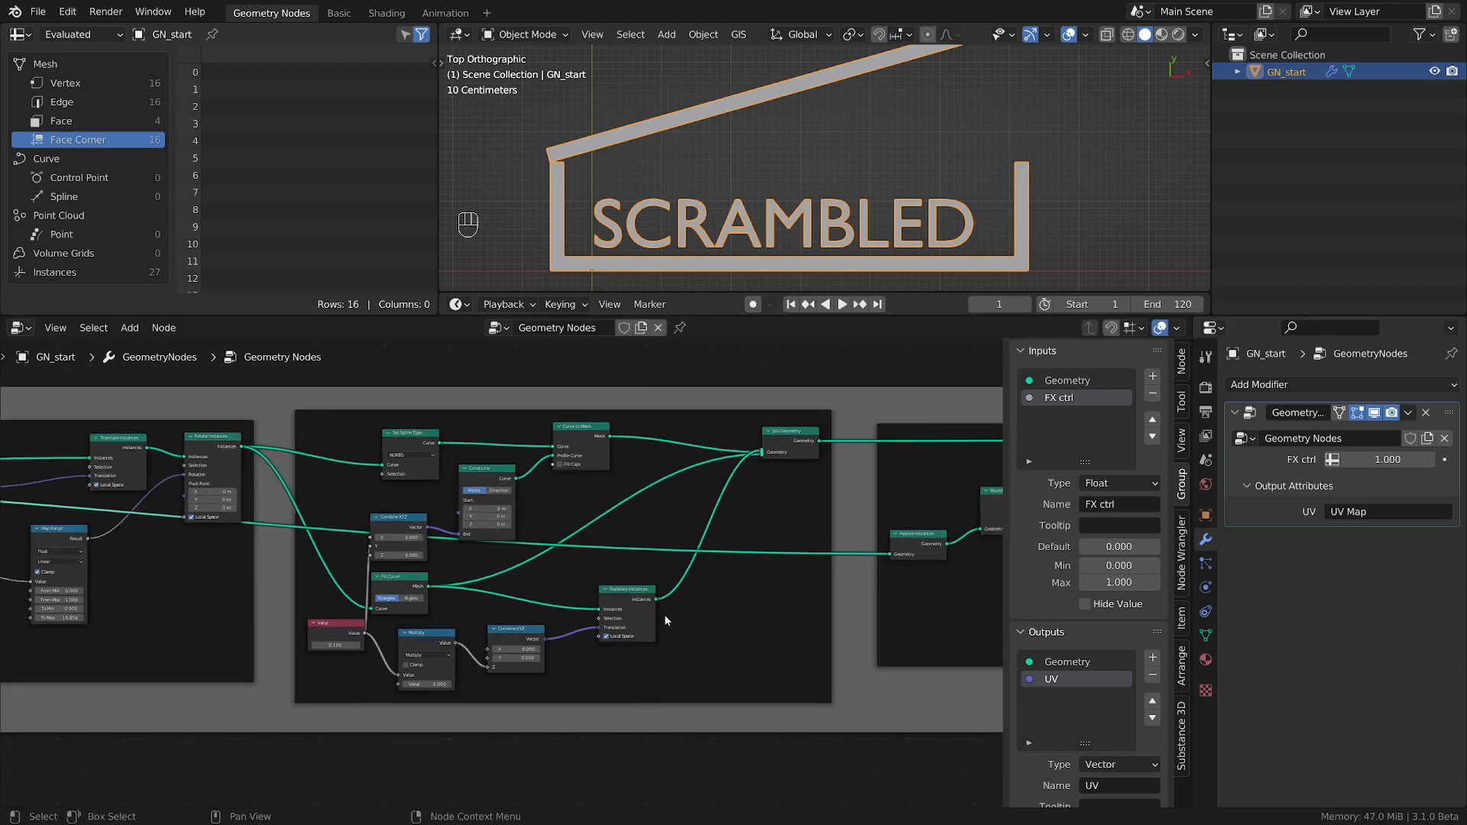
scroll(664, 621, "down", 6)
middle_click_drag(967, 630, 543, 631)
scroll(663, 636, "up", 9)
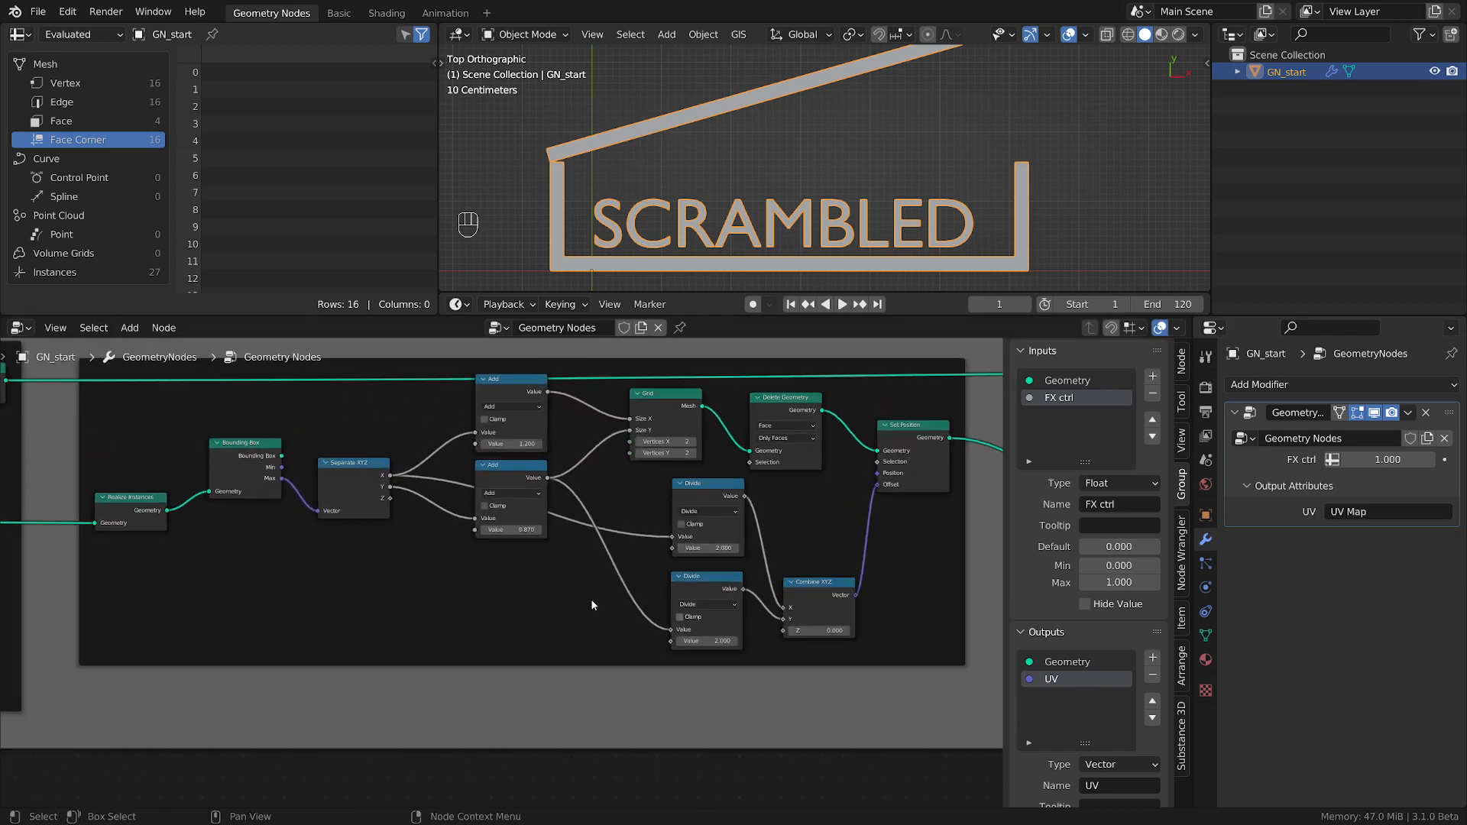
Try different divisor values in the two Divide nodes that position the box, undoing each change.
middle_click_drag(680, 597, 656, 612)
mouse_move(687, 564)
left_mouse_down("shift")
mouse_move(720, 564)
mouse_move(657, 564)
mouse_move(693, 564)
left_mouse_up("shift")
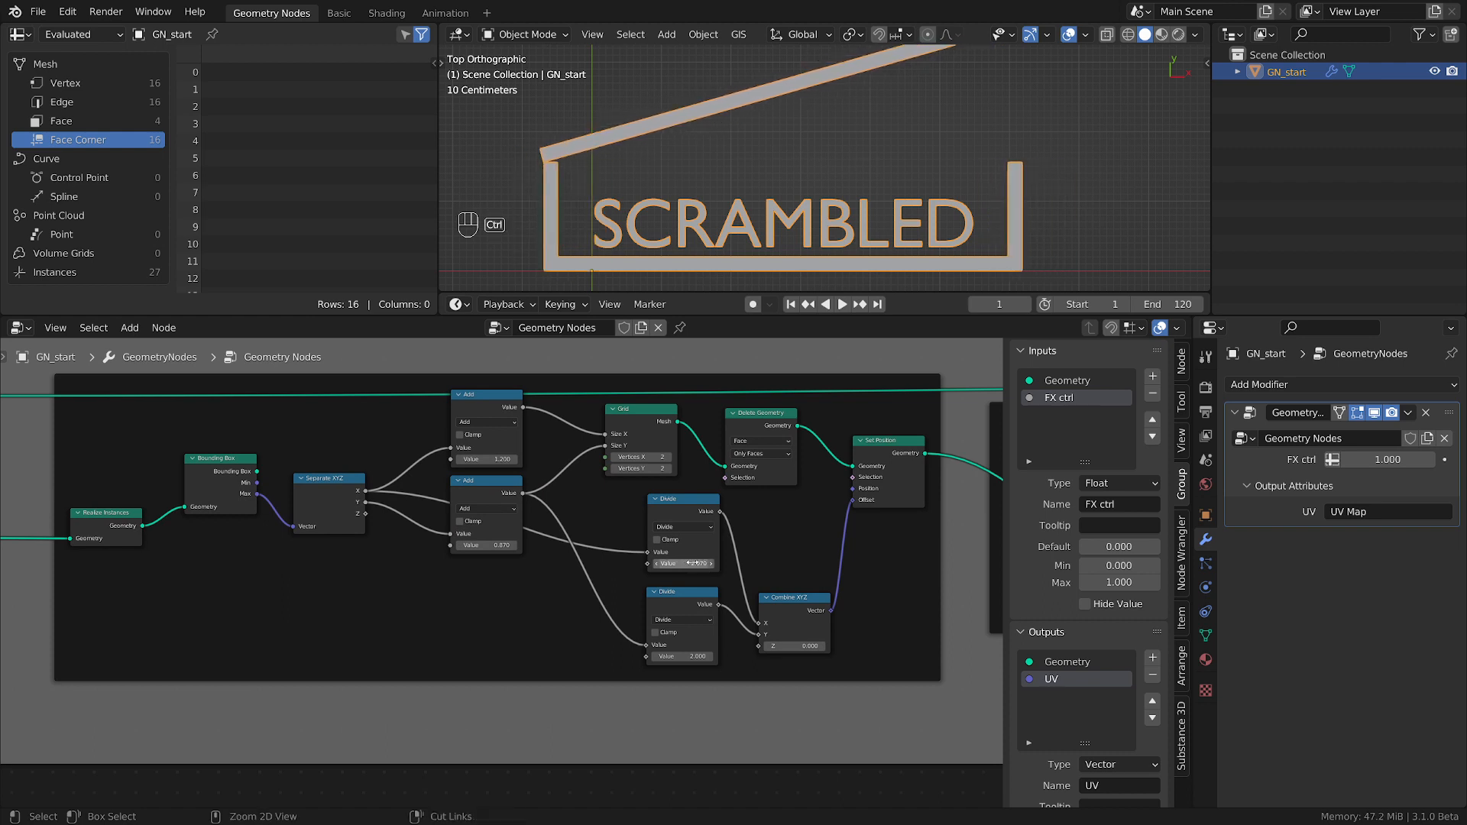
key("ctrl+z")
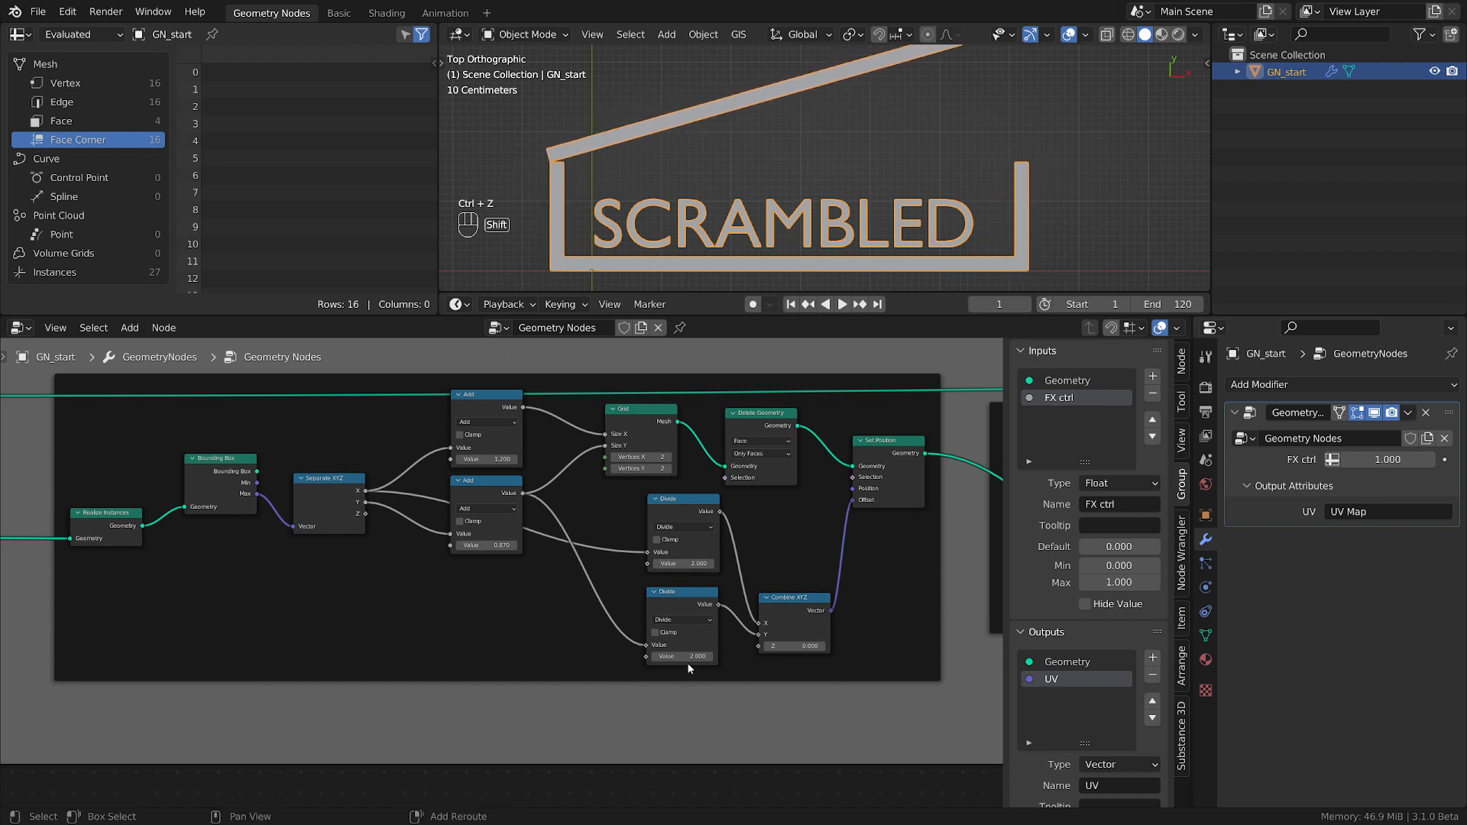
left_click_drag(685, 656, 686, 658)
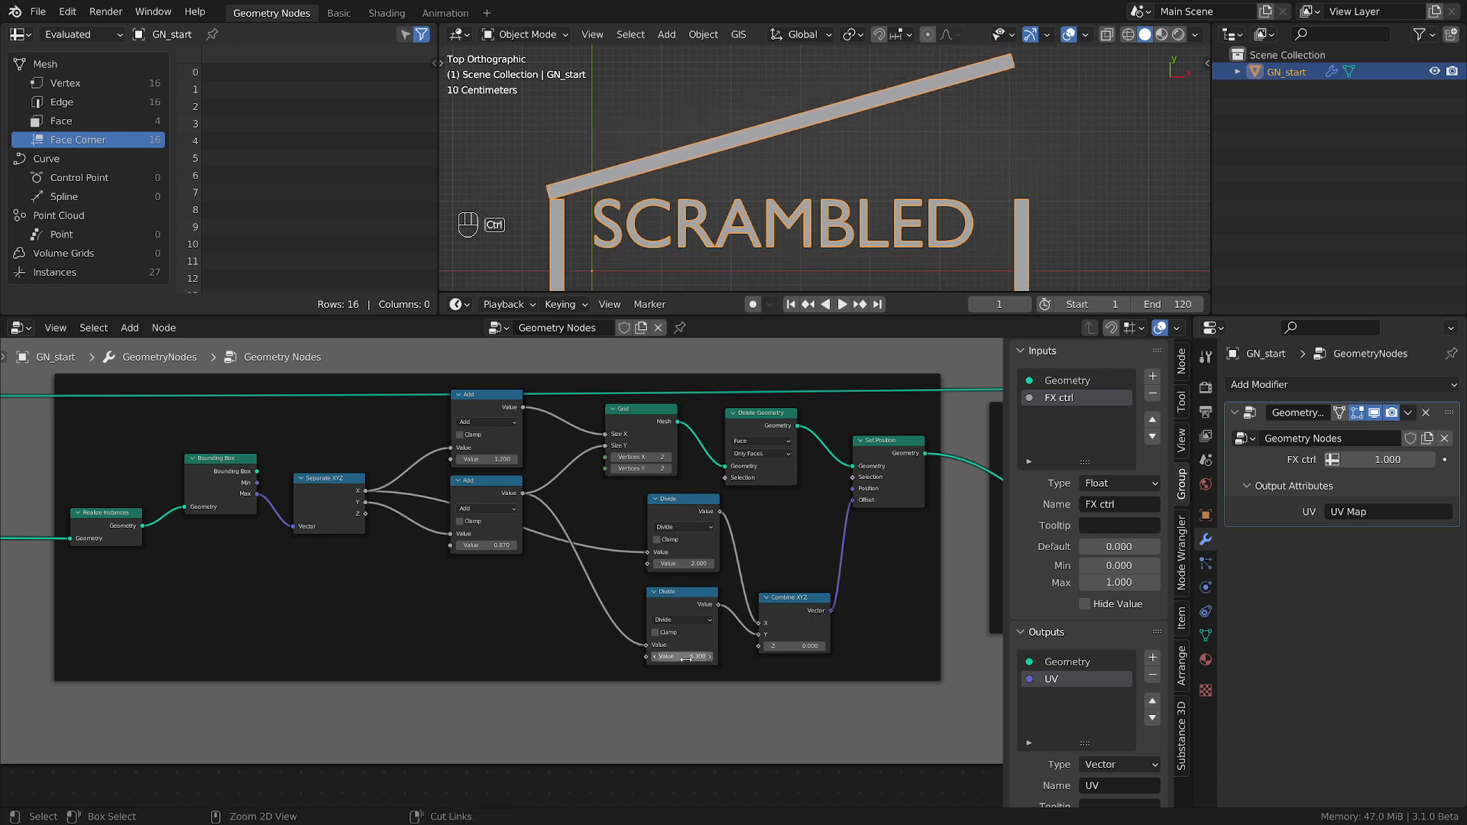
key("ctrl+z")
Enlarge the box by raising the added values in the two Add nodes that feed the Grid's Size X and Size Y.
middle_click_drag(502, 462, 590, 513, "shift")
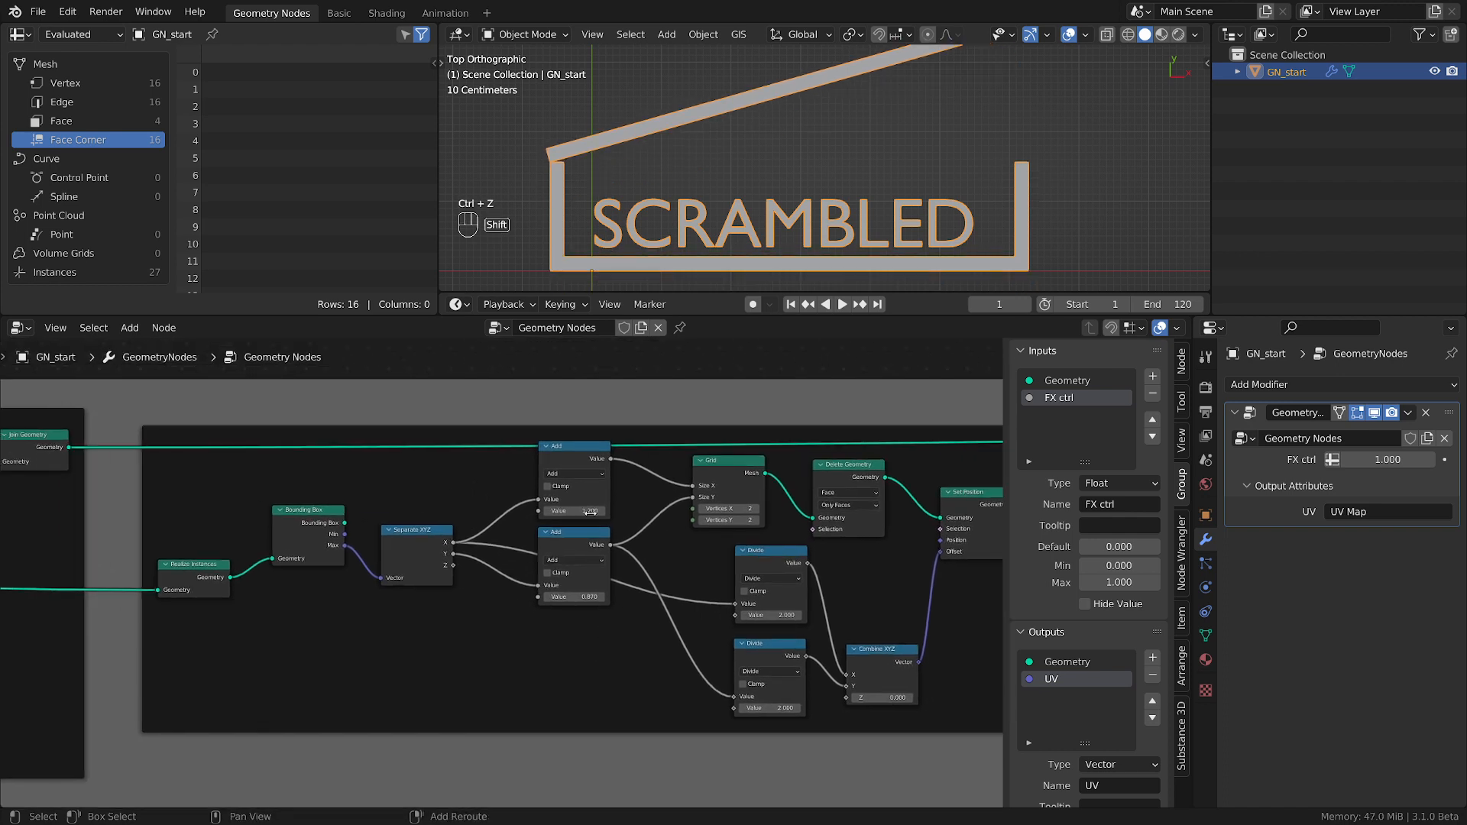
left_click_drag(590, 511, 650, 512)
left_click_drag(569, 597, 594, 597)
Set the Y offset of the lid's Set Position node to 0 m.
scroll(598, 628, "down", 5)
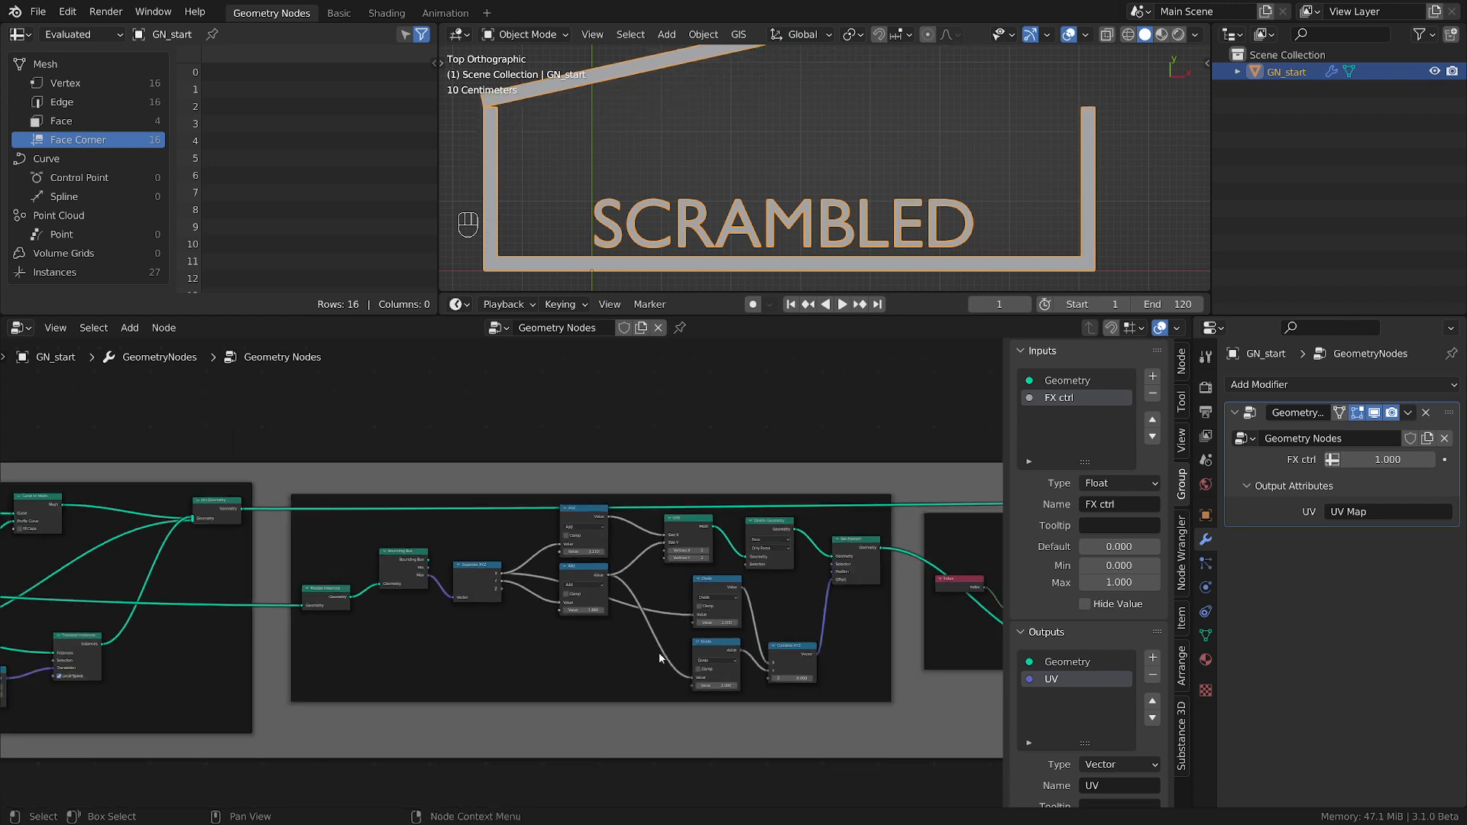
middle_click_drag(621, 656, 521, 659, "shift")
scroll(521, 659, "up", 3)
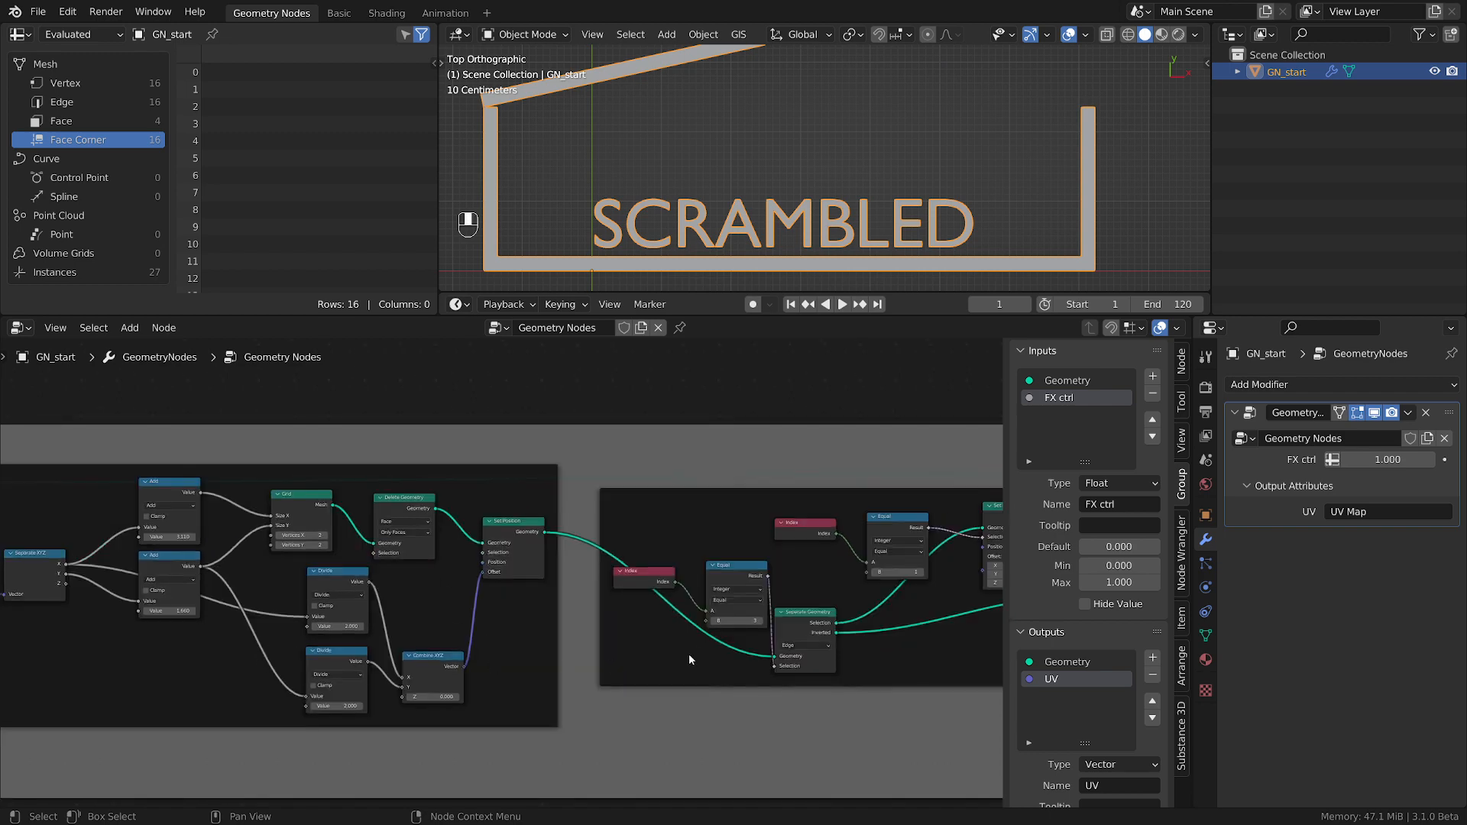
scroll(689, 653, "up", 3)
middle_click_drag(740, 654, 453, 699)
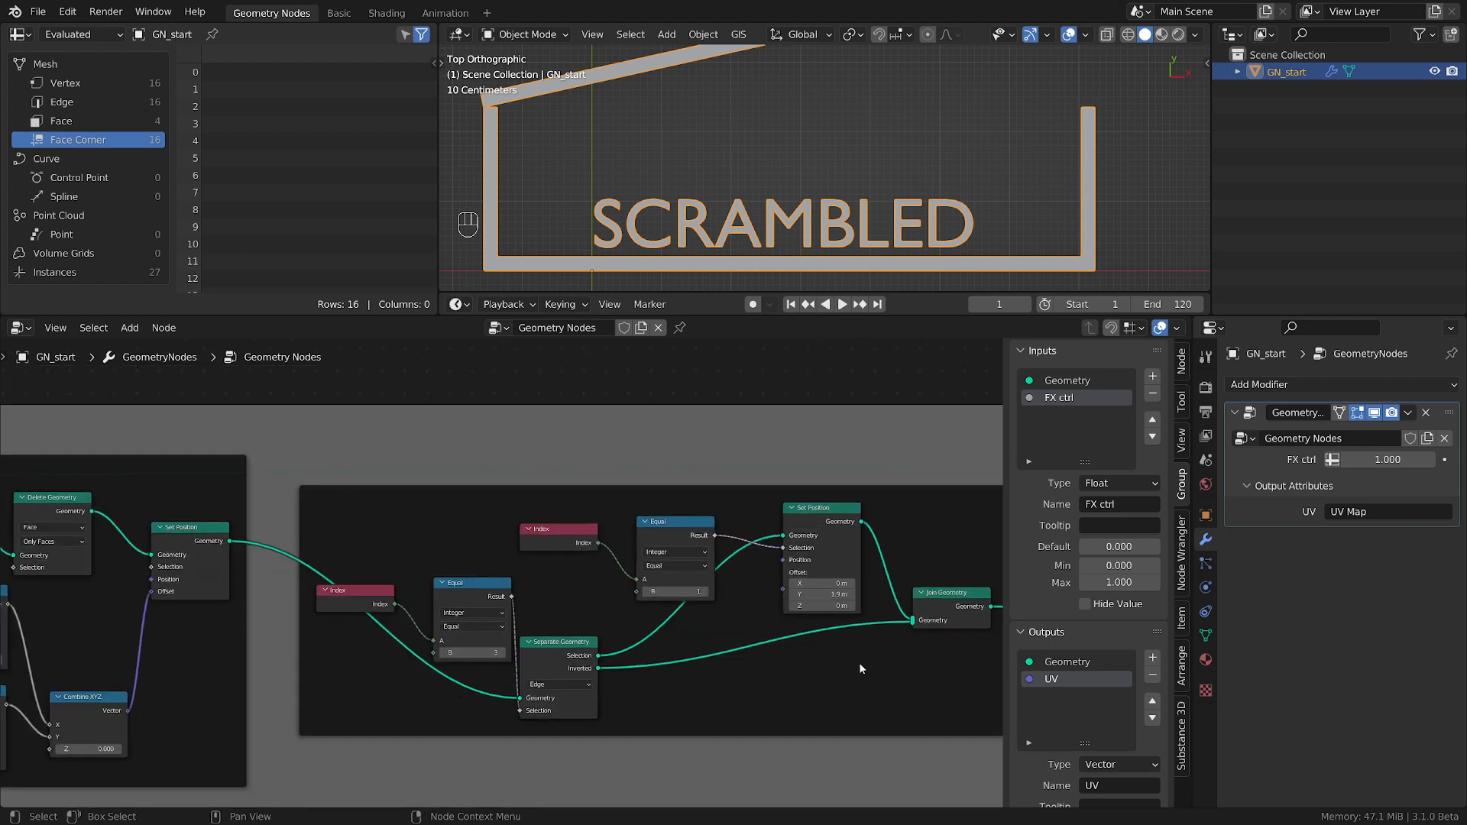
left_click(832, 595)
type("0")
key("Return")
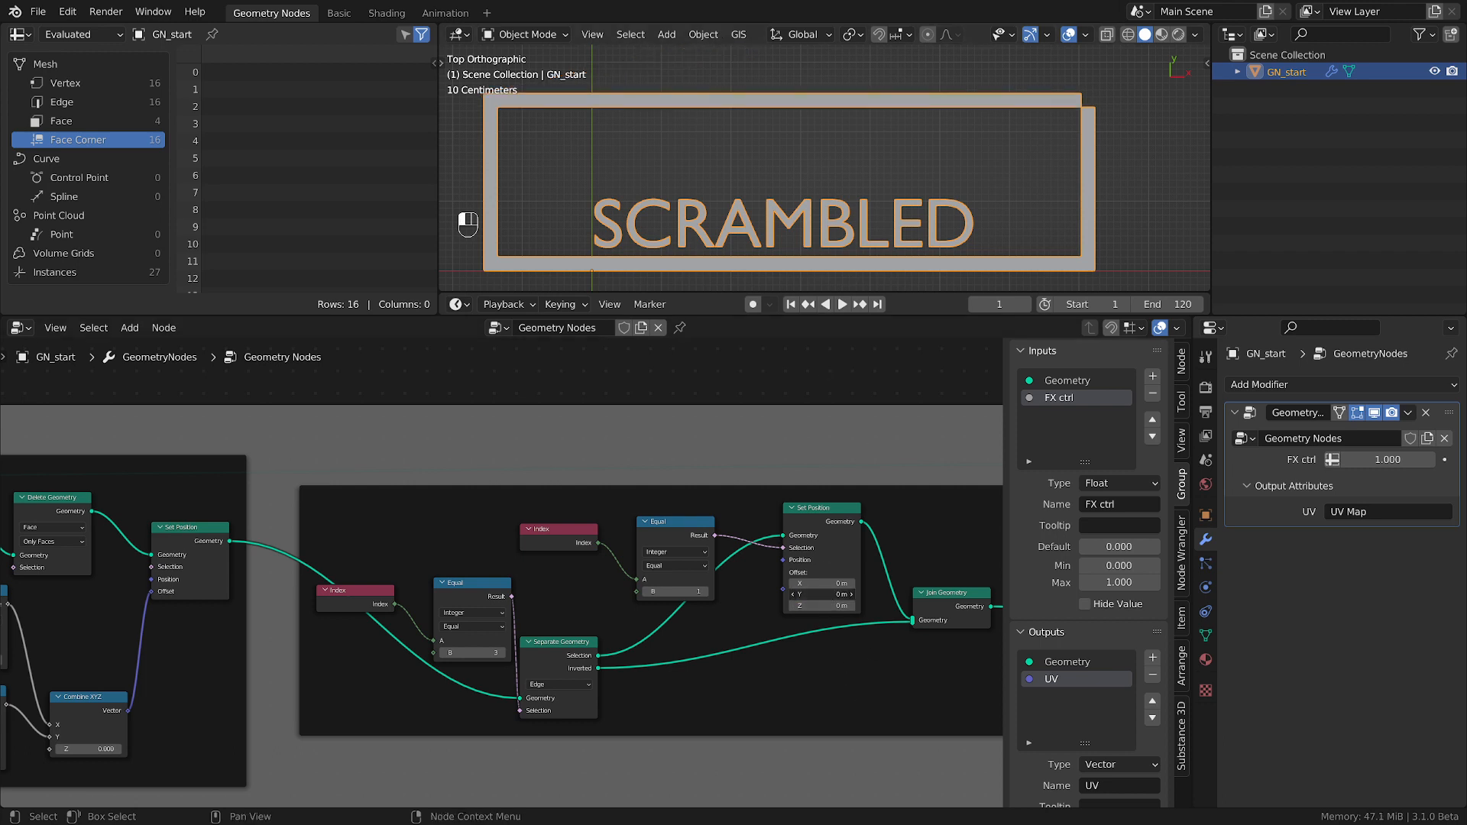
Try opening the lid with much larger Y offsets on its Set Position node, then lower the offset to 1.7 m.
left_click_drag(833, 597, 1001, 597)
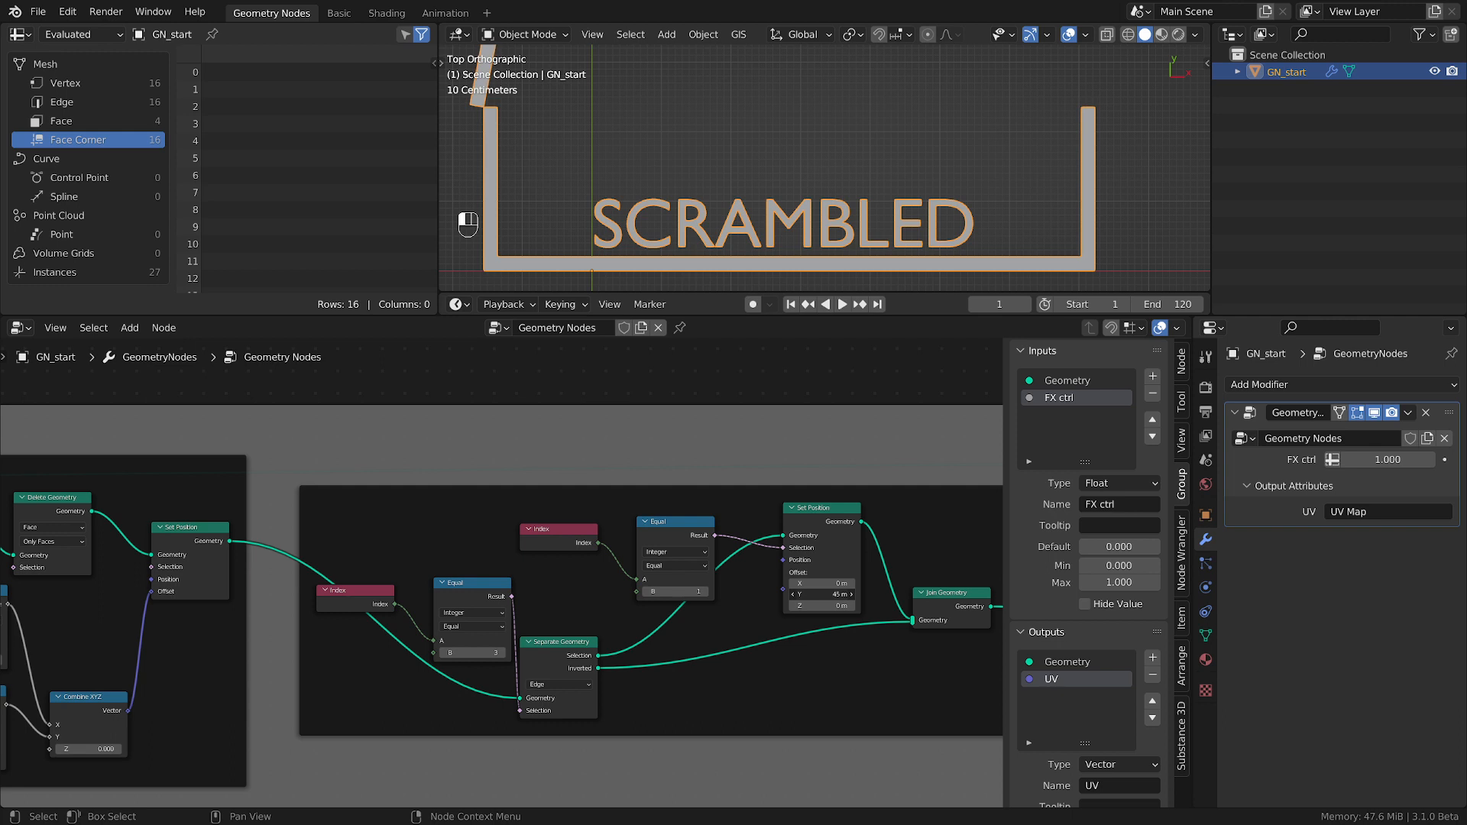
left_click_drag(1222, 596, 1146, 596)
scroll(747, 180, "down", 3)
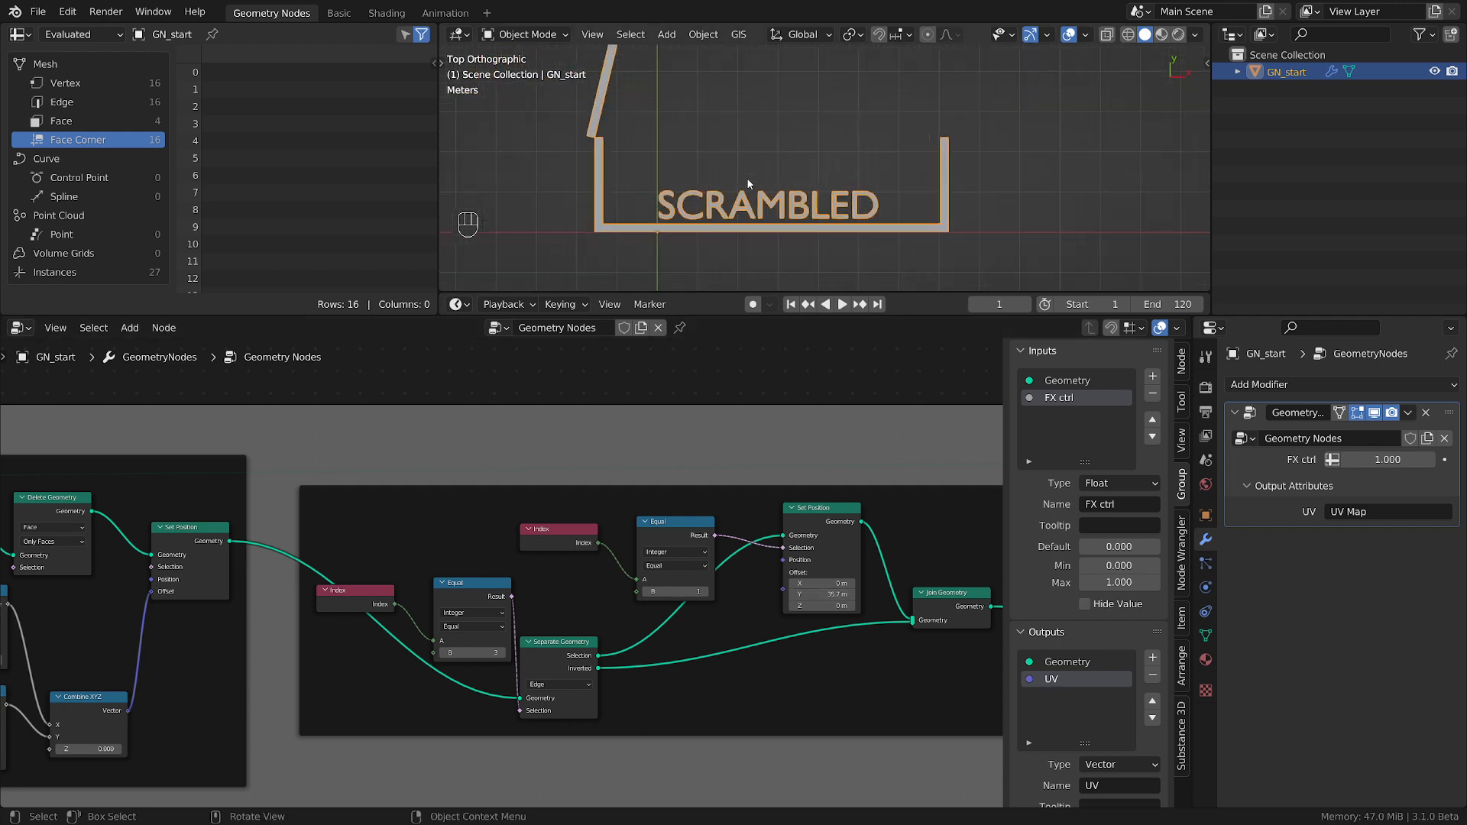
scroll(746, 178, "down", 5)
middle_click_drag(745, 177, 735, 205, "shift")
scroll(891, 714, "up", 2)
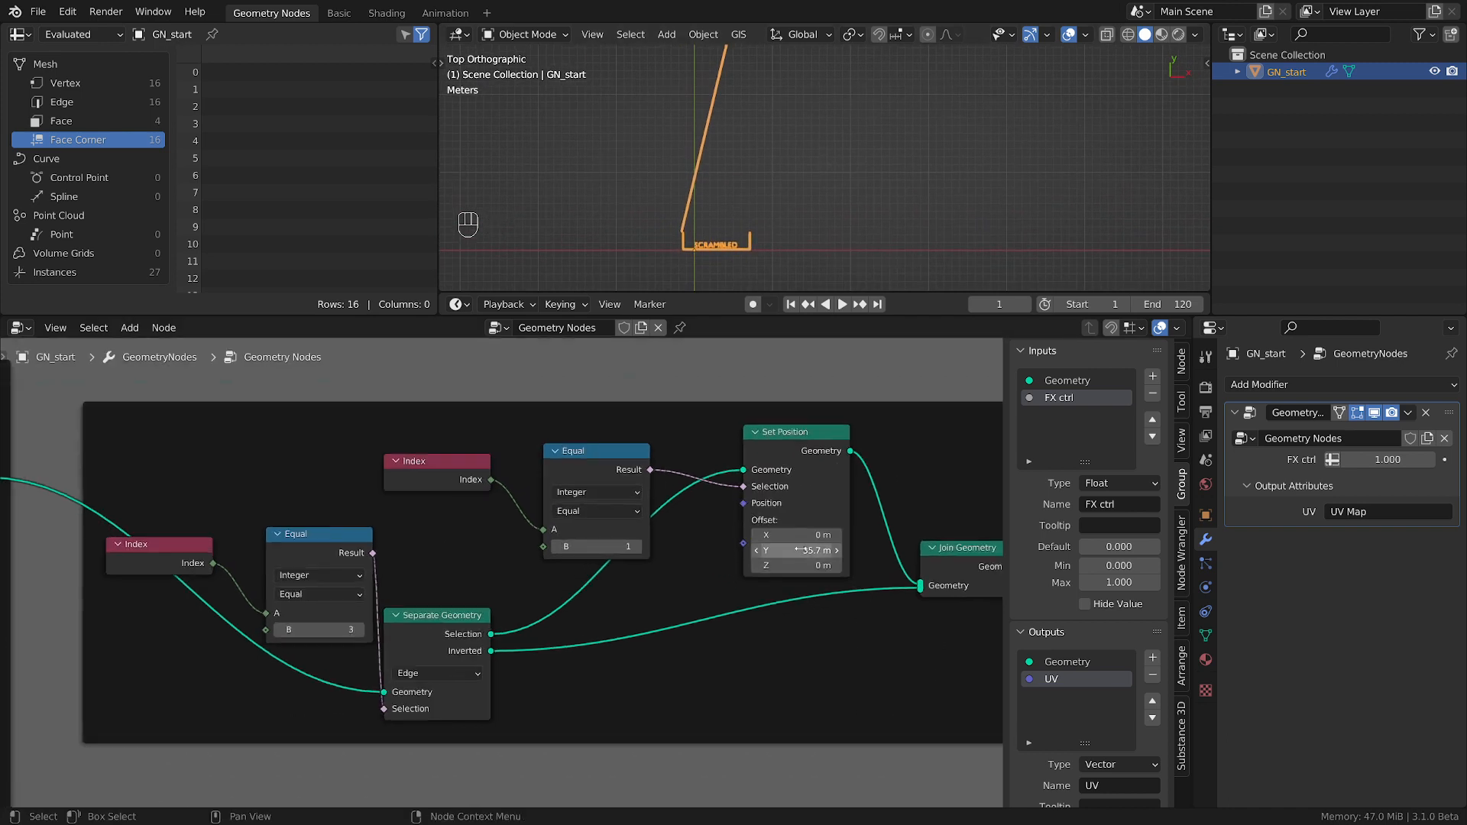
left_click_drag(803, 550, 687, 550)
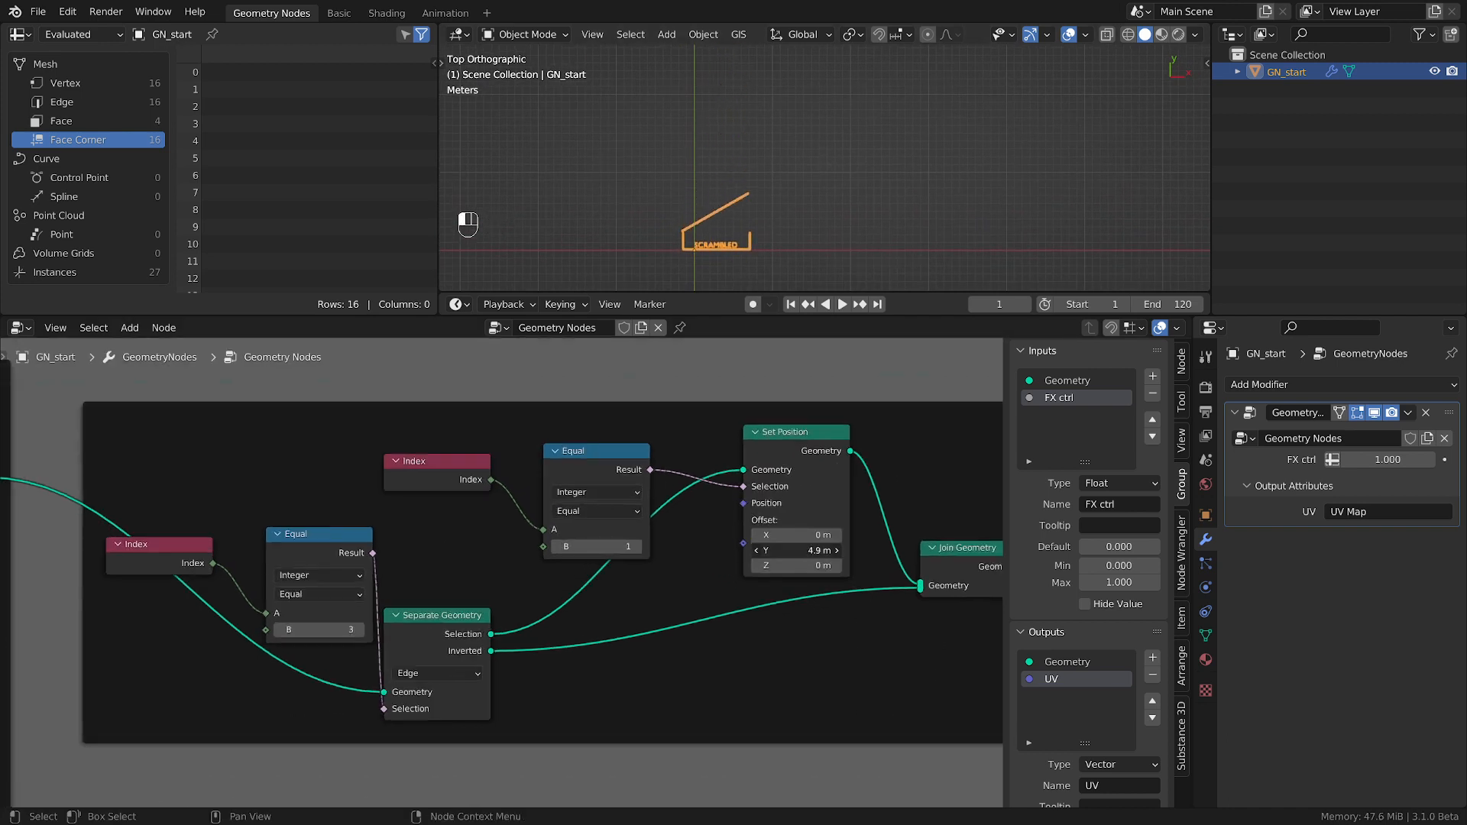
scroll(787, 602, "up", 2)
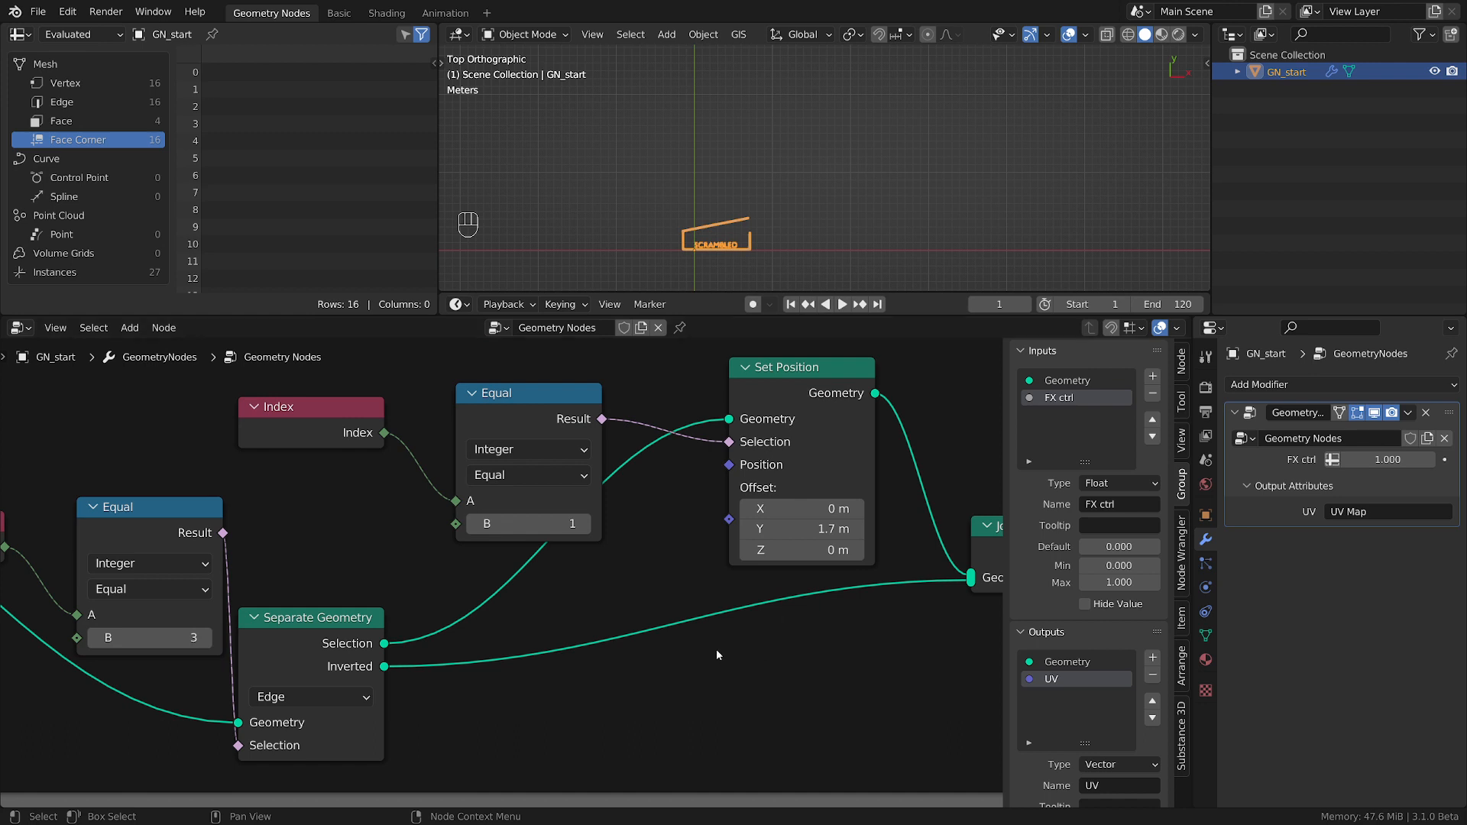
scroll(716, 651, "up", 2)
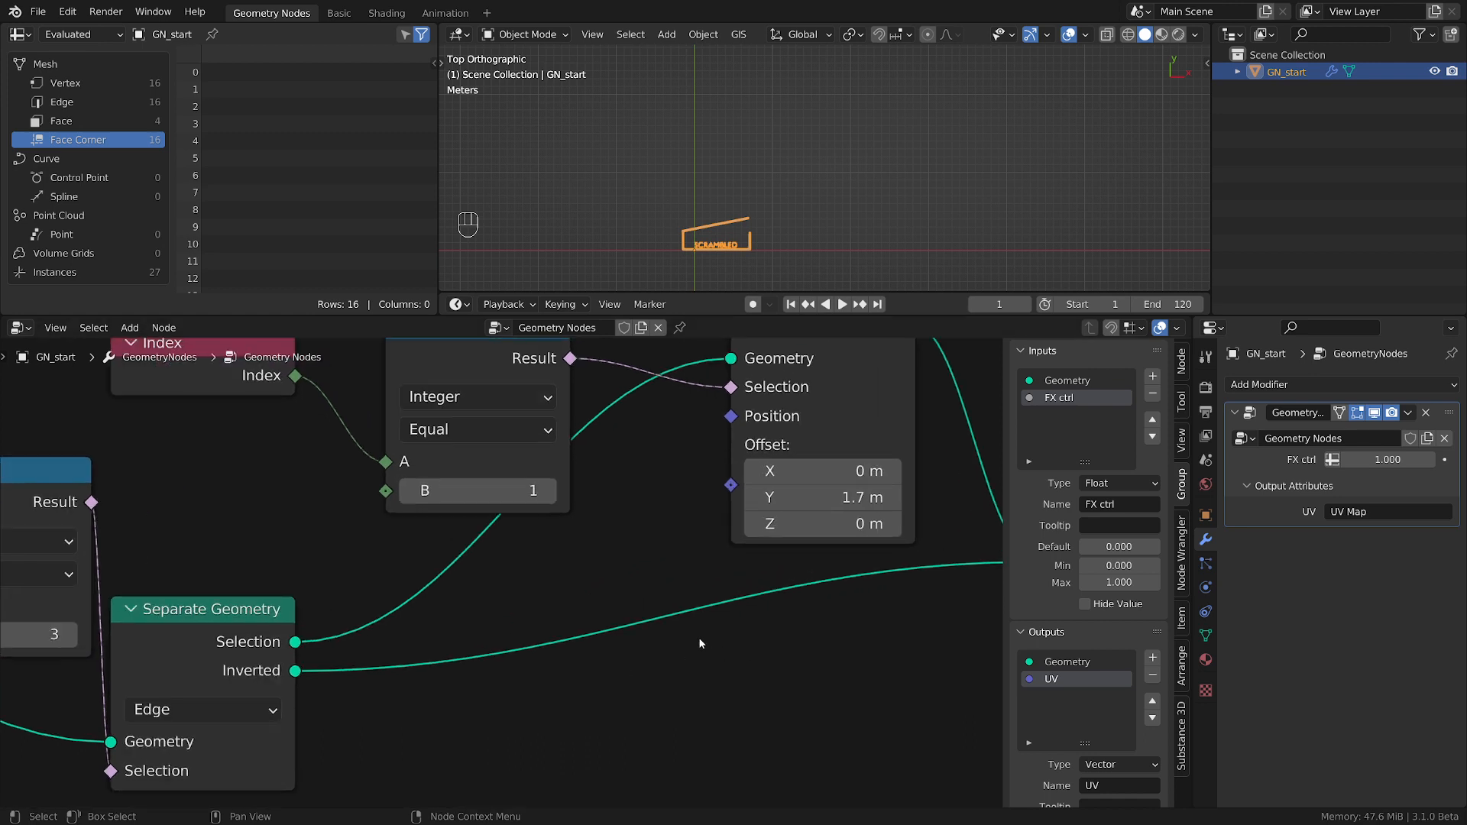
Reset the Y offset of the lid's Set Position node to 0 m.
left_click(795, 505)
type("0")
key("Return")
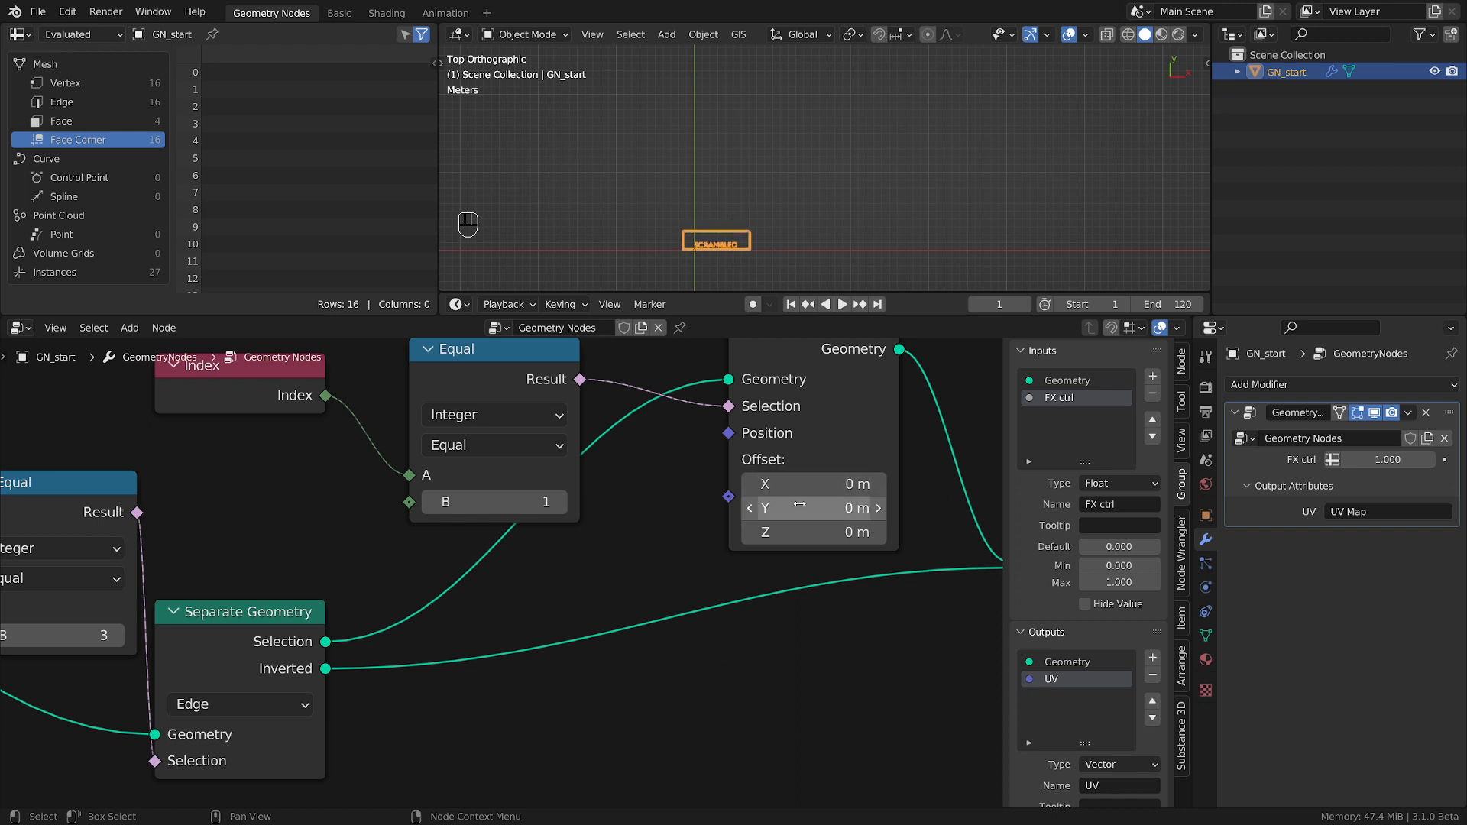
scroll(797, 590, "down", 2)
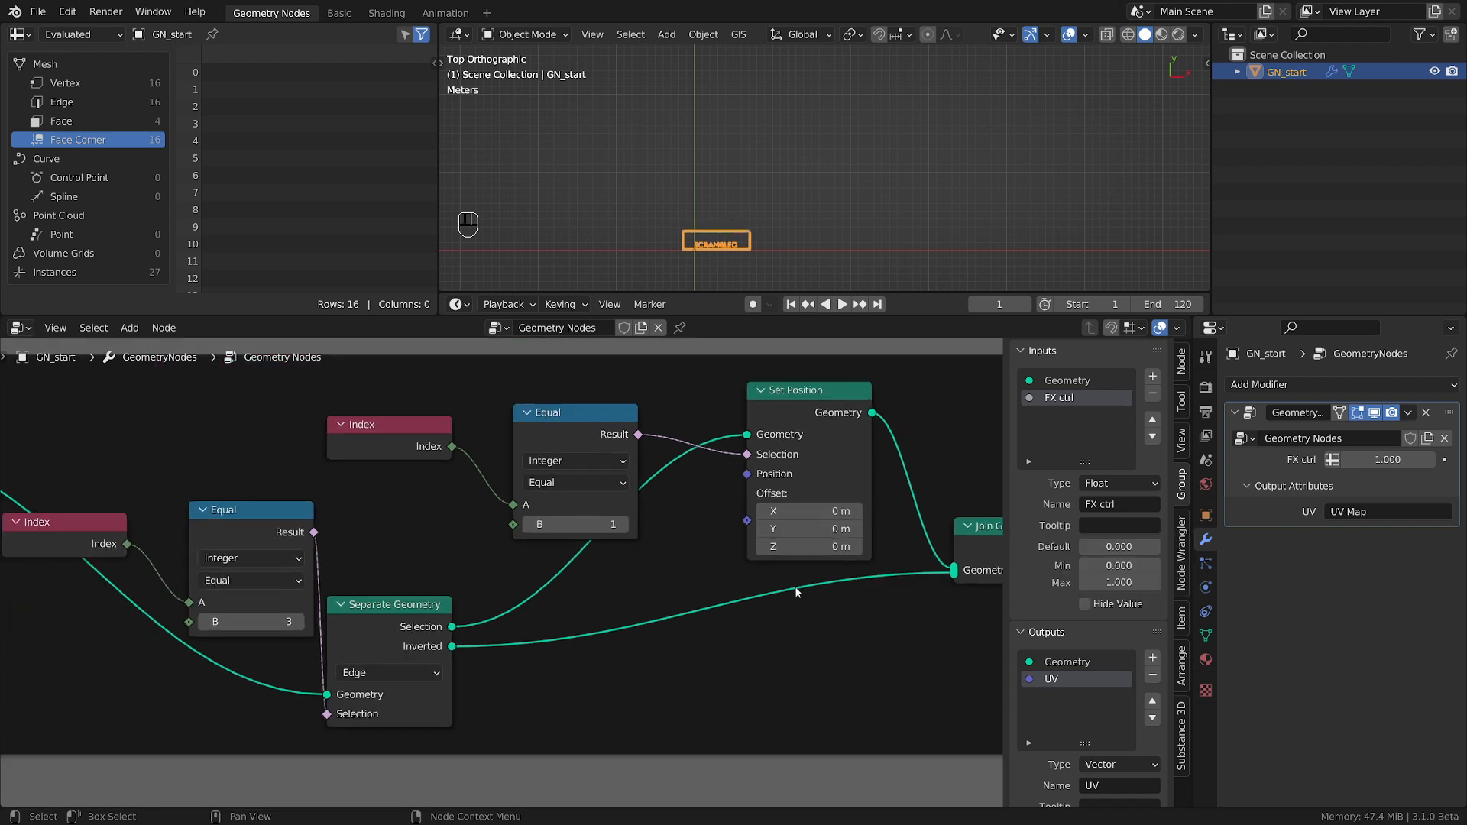
Add a Vector Rotate node, connect its output to the Position input of the lid's Set Position, and arrange both nodes.
key("shift")
key("shift+a")
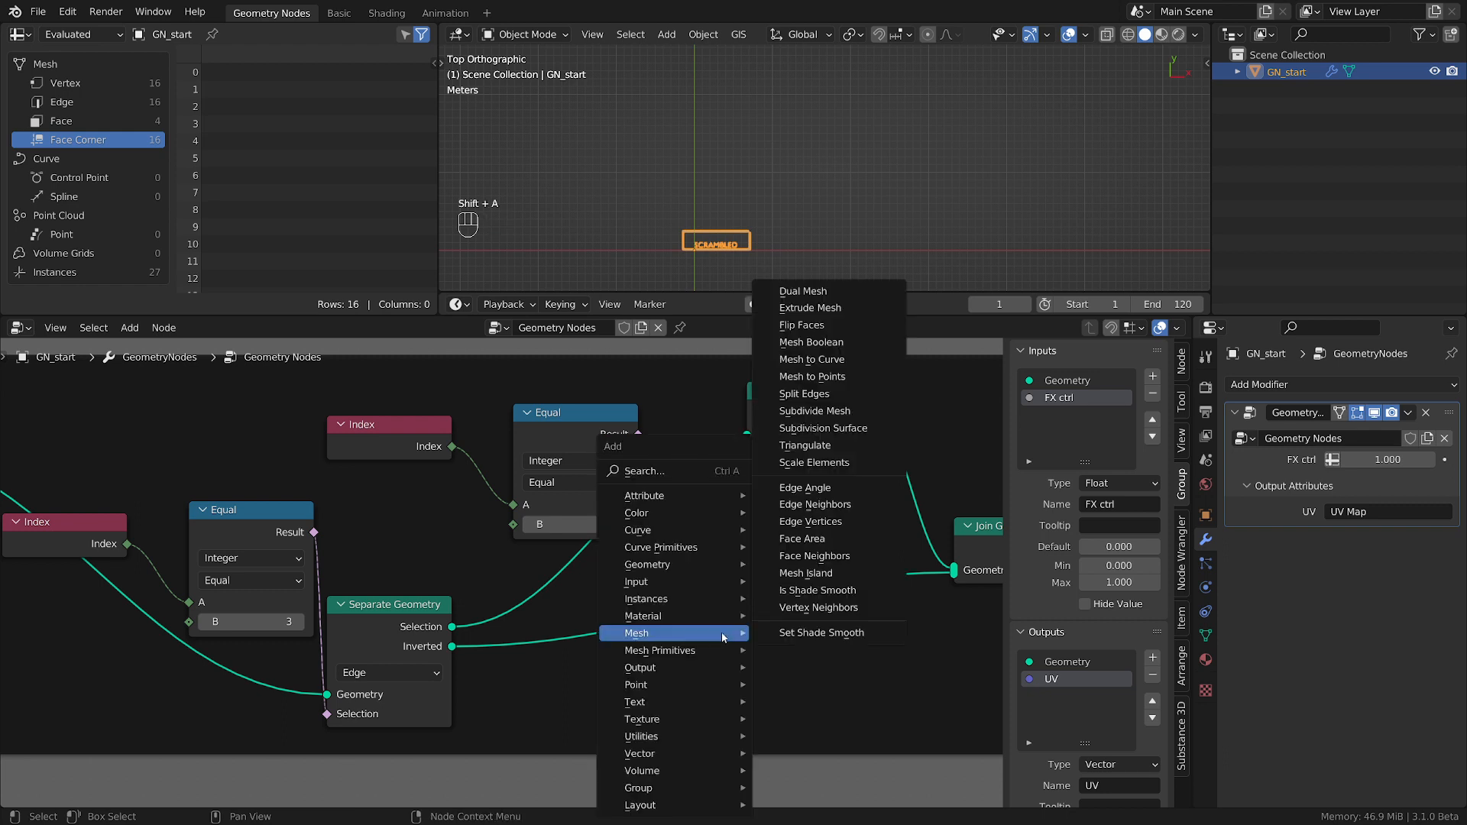
mouse_move(651, 752)
left_click(810, 752)
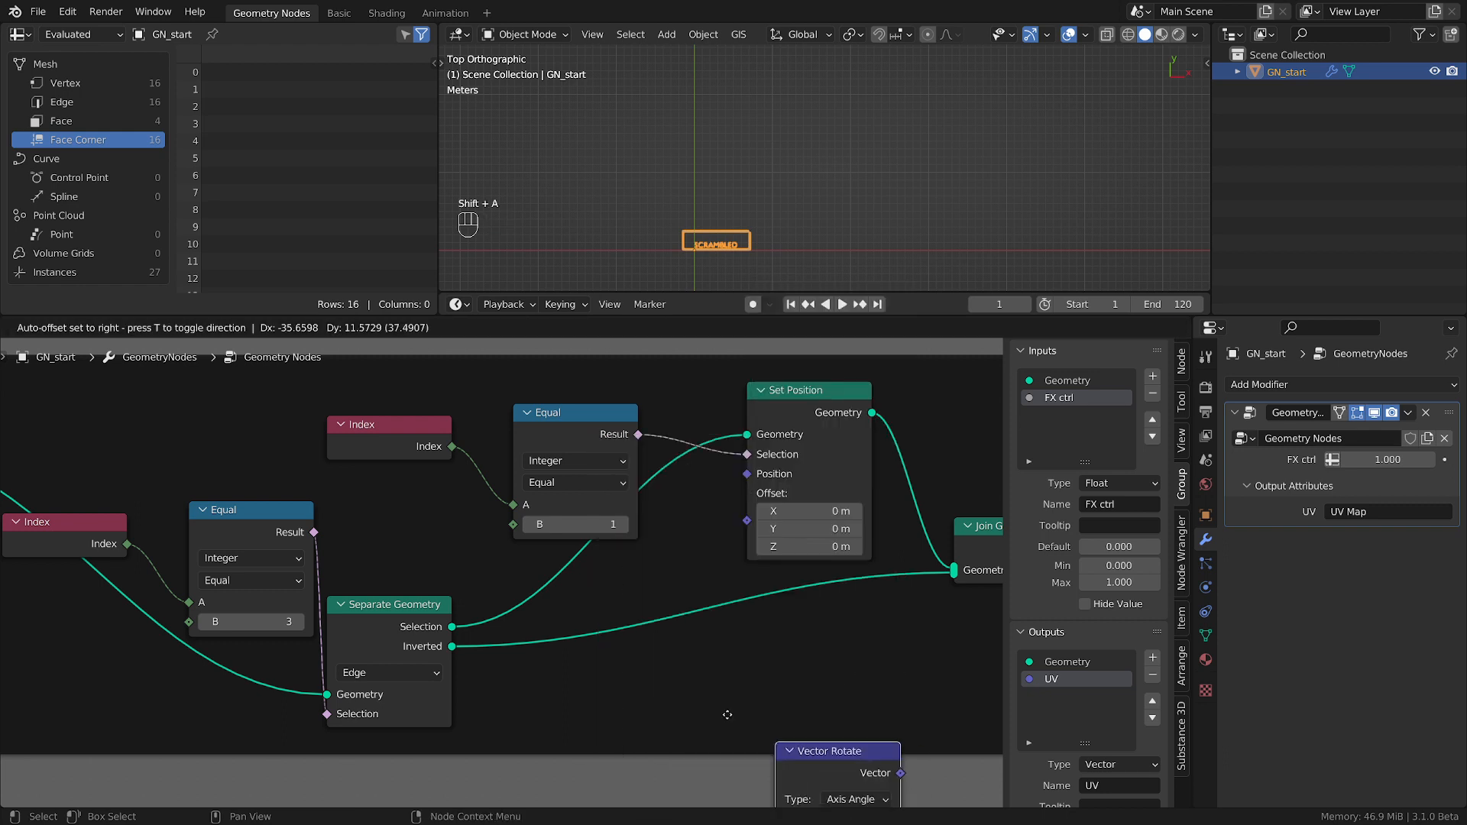
left_click(596, 662)
left_click_drag(722, 689, 749, 474)
left_click_drag(817, 401, 866, 401)
scroll(697, 209, "up", 3)
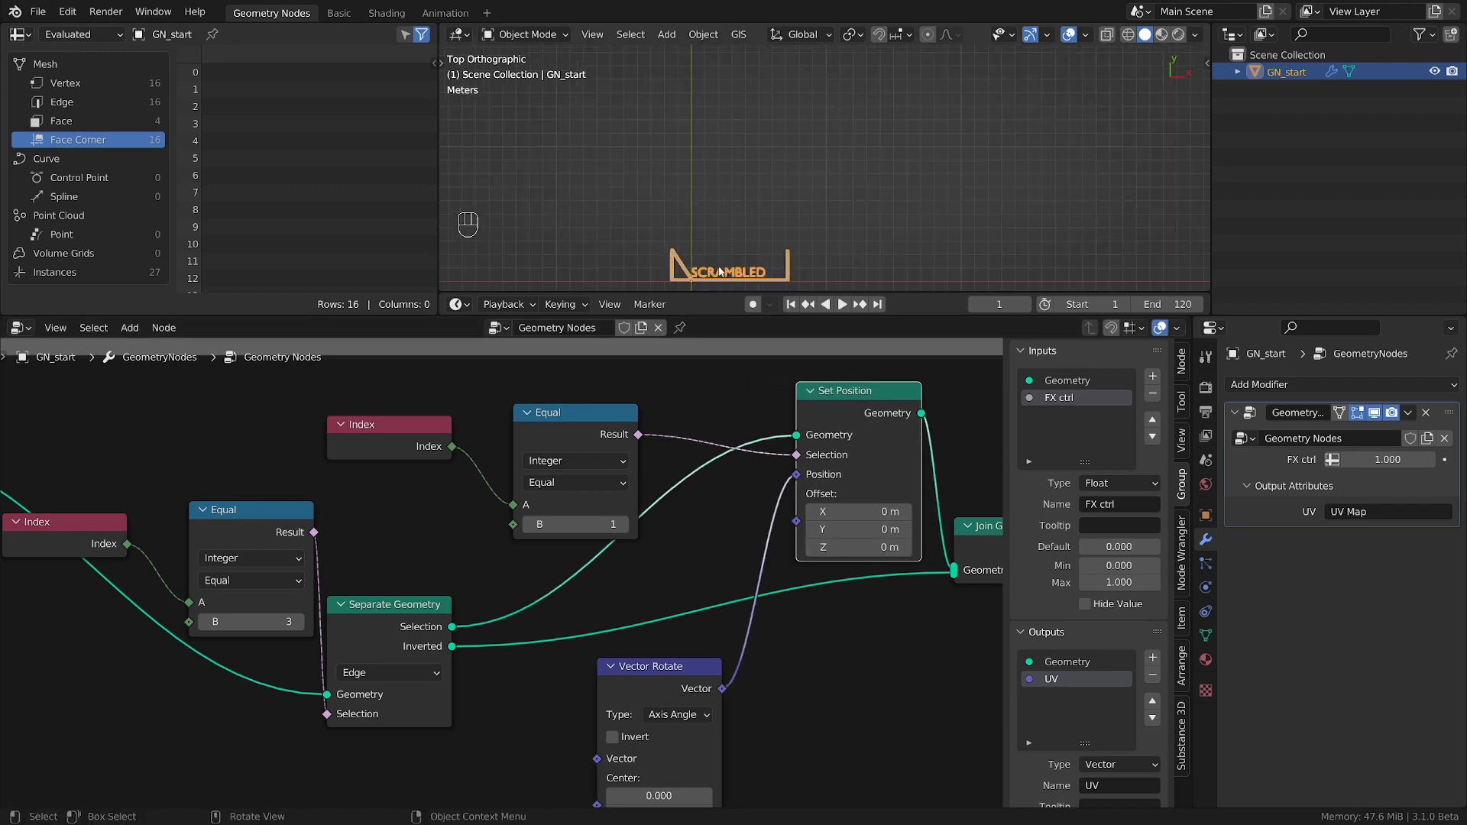
middle_click_drag(698, 211, 688, 121, "shift")
left_click_drag(659, 675, 696, 559)
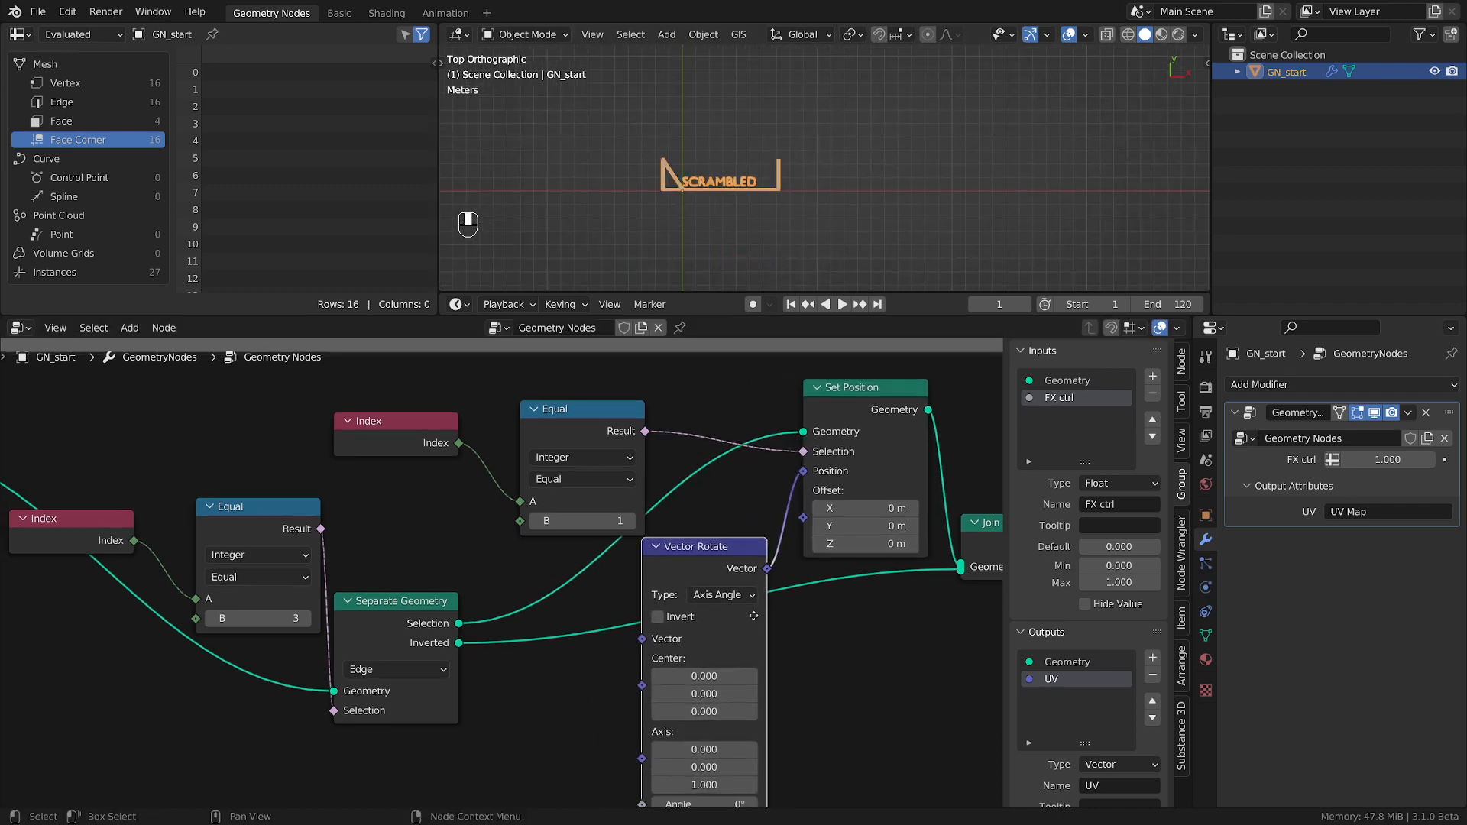
middle_click_drag(594, 680, 685, 626)
Add a Position node connected to the Vector input of Vector Rotate and place it beside that node.
scroll(699, 628, "down", 2)
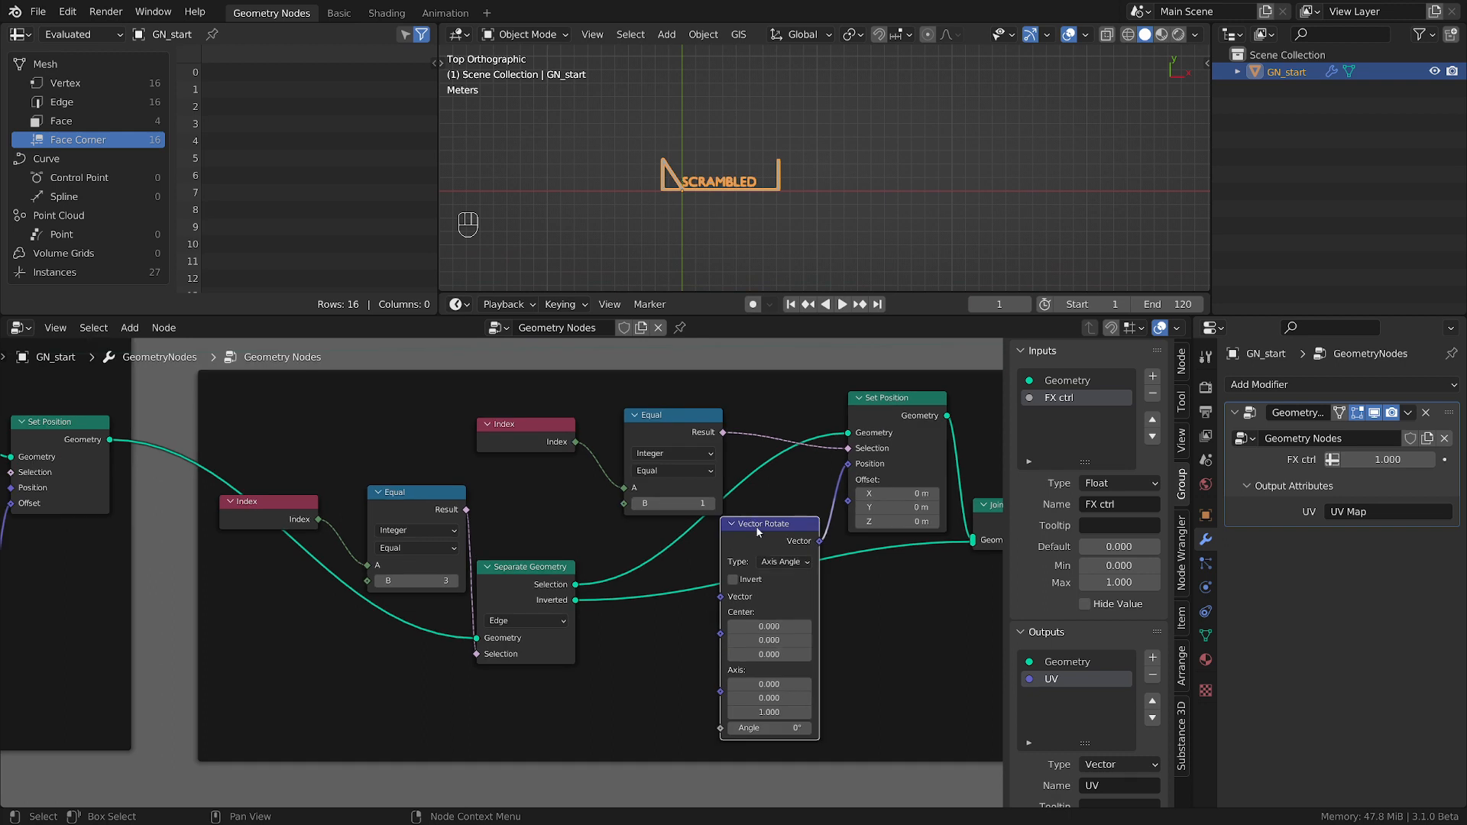
left_click_drag(735, 602, 478, 616)
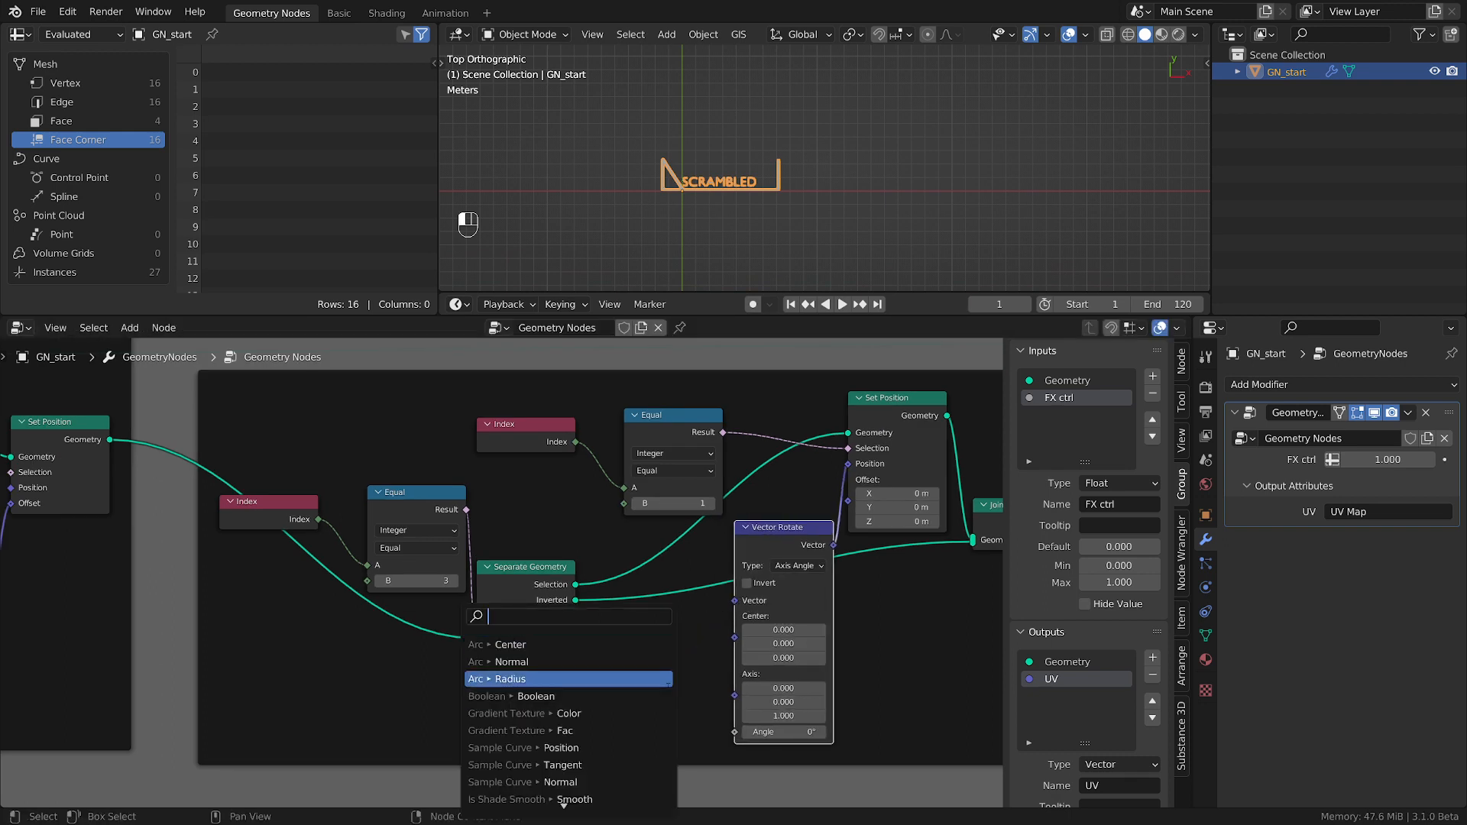
type("p")
key("Return")
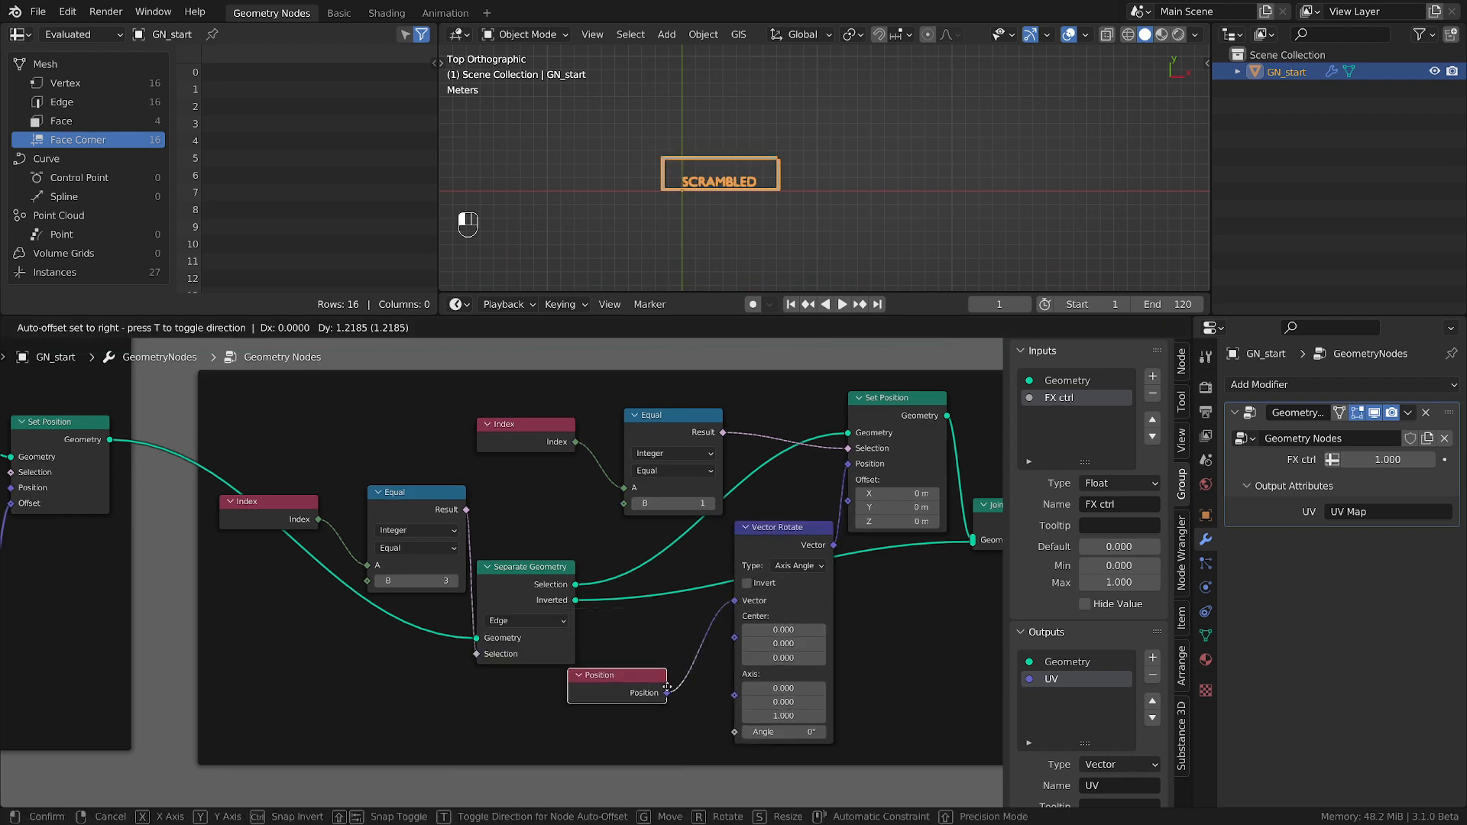
left_click(687, 662)
scroll(752, 153, "up", 6)
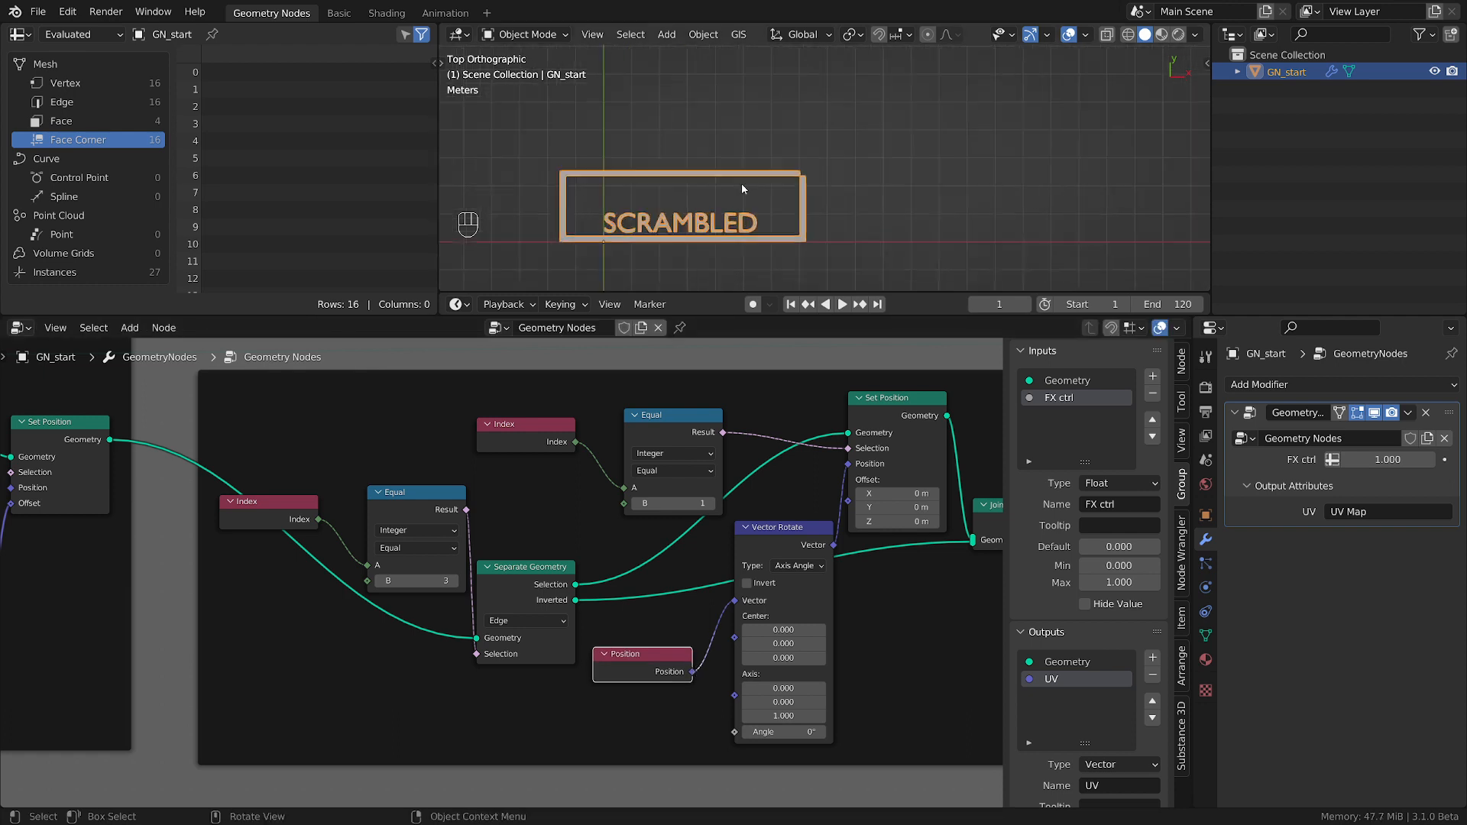
Test the lid's rotation with Vector Rotate angles up to 62.8°, then reset the angle to 0°.
left_click_drag(780, 726, 879, 727)
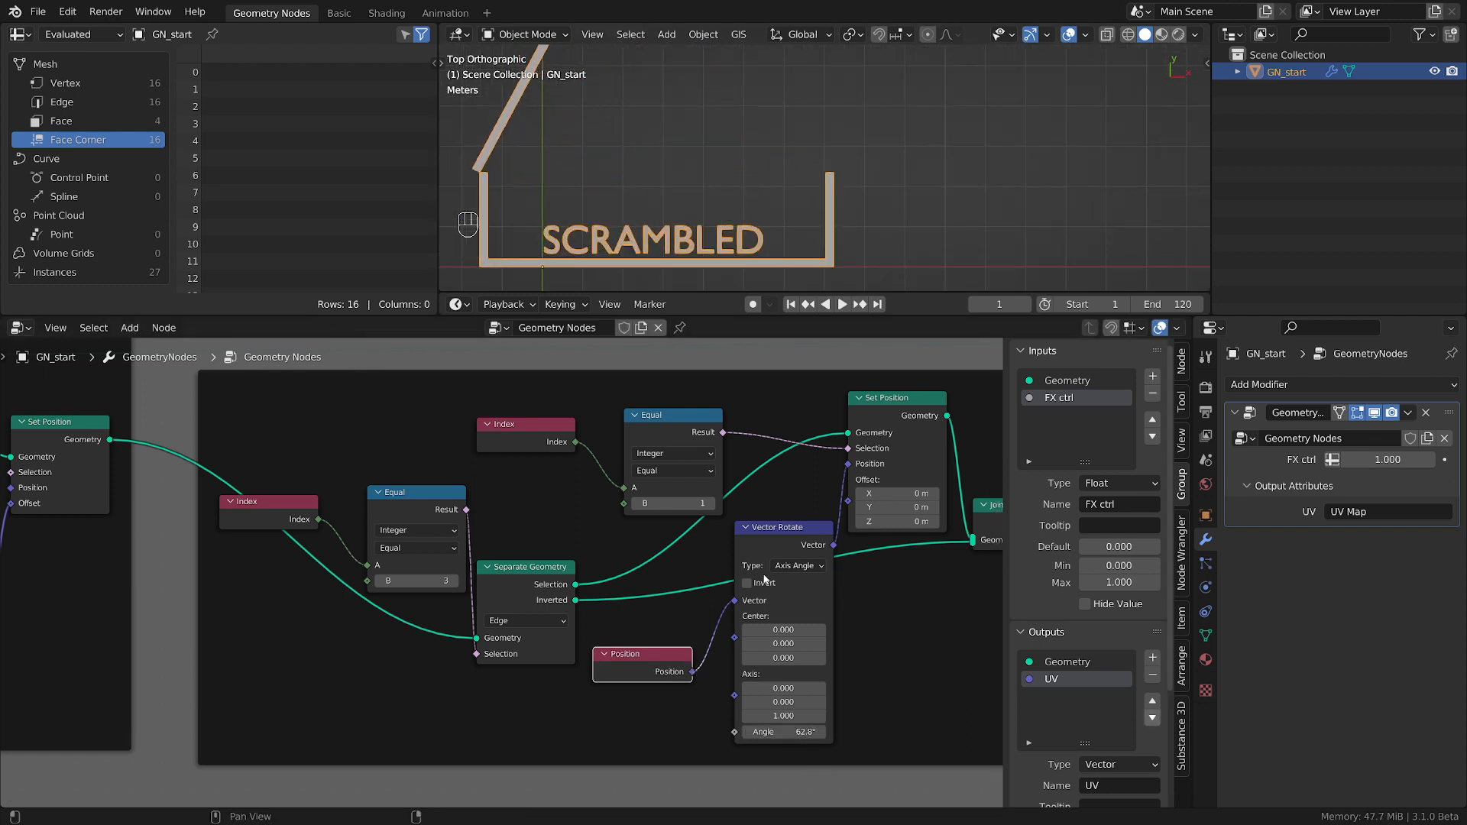
scroll(668, 145, "down", 5)
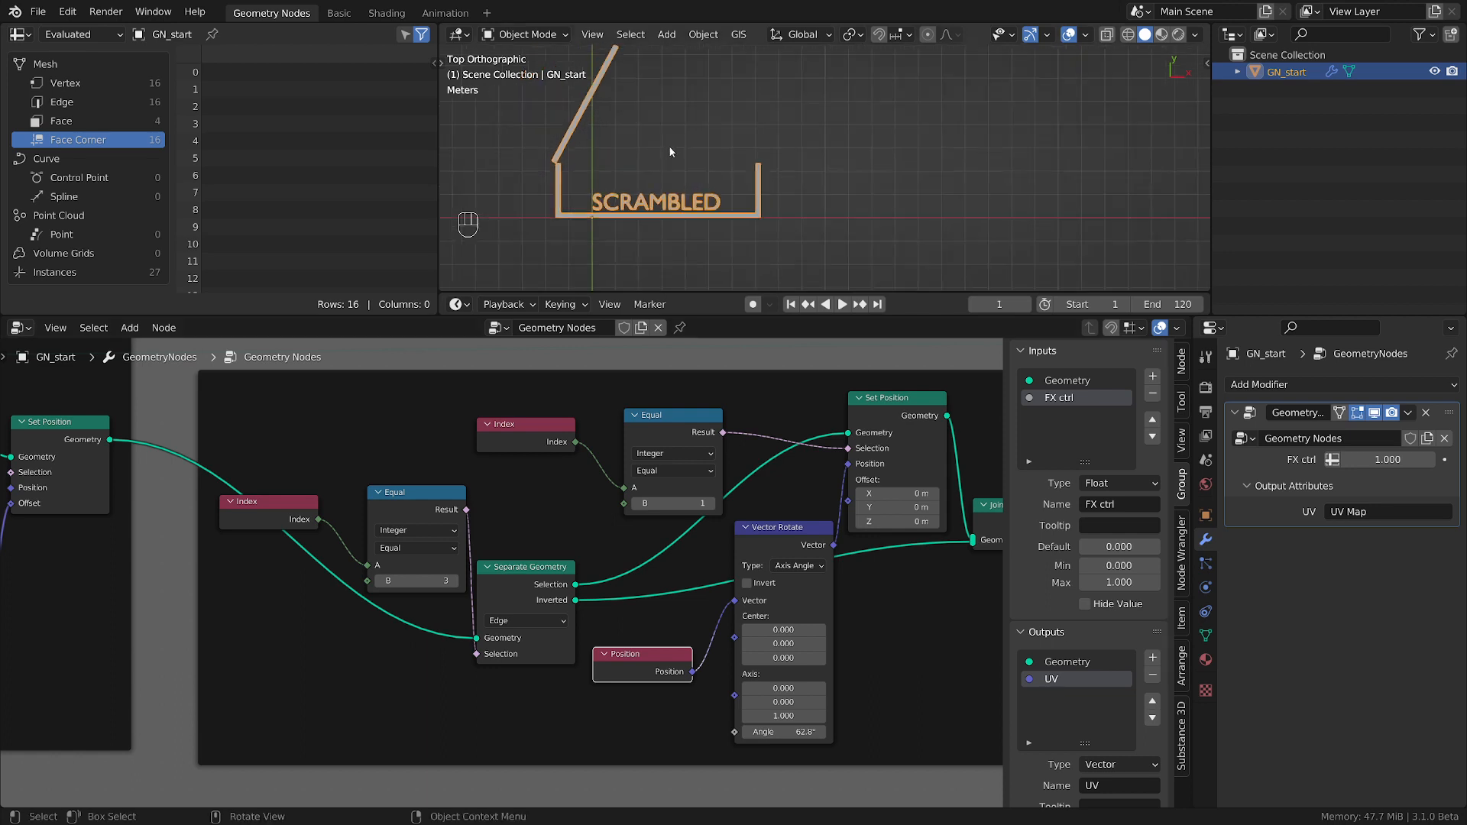
mouse_move(783, 732)
left_mouse_down()
mouse_move(852, 732)
mouse_move(788, 732)
left_mouse_up()
left_click(788, 732)
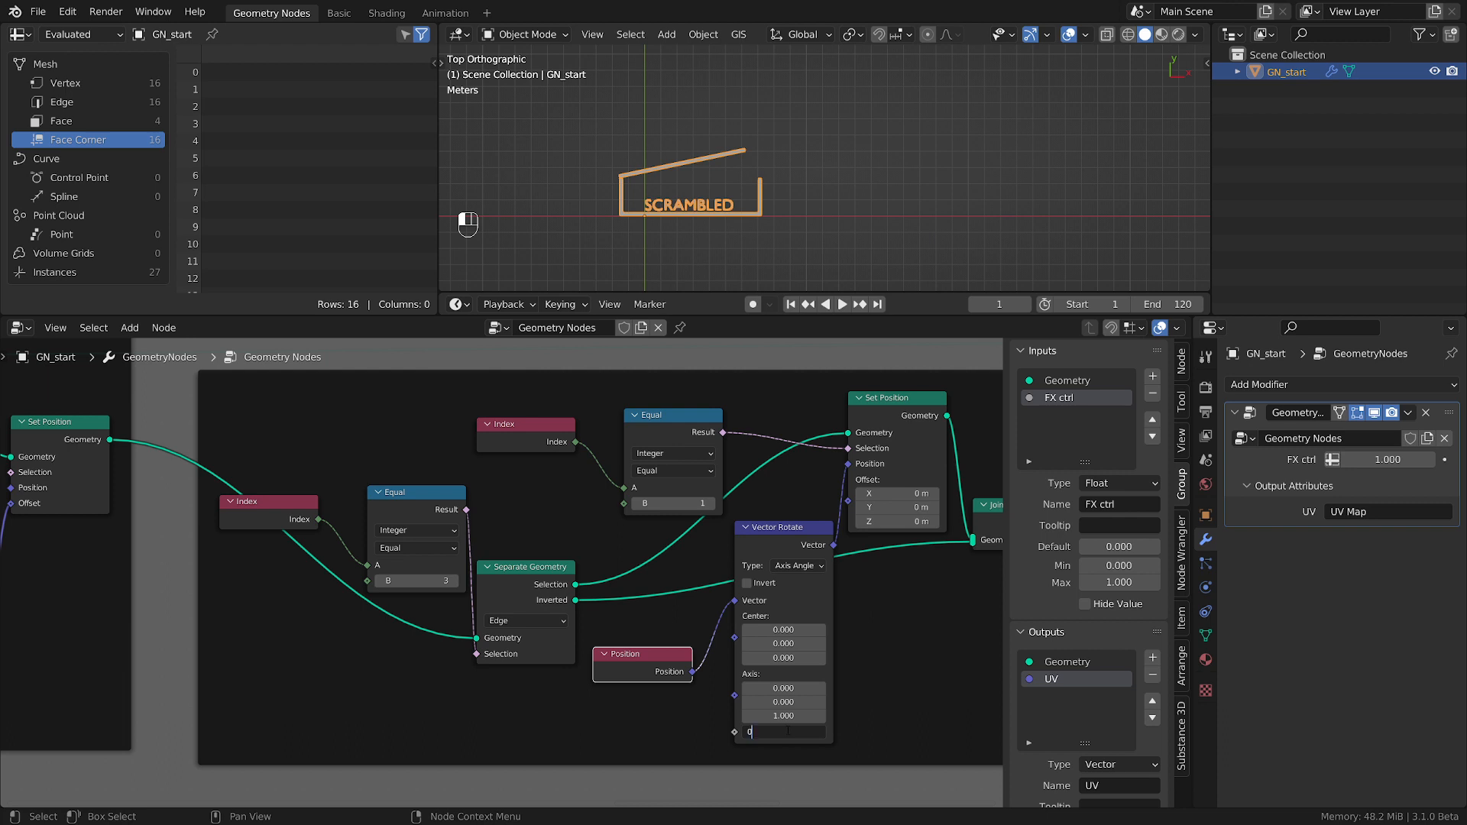
key("Return")
scroll(740, 154, "up", 8)
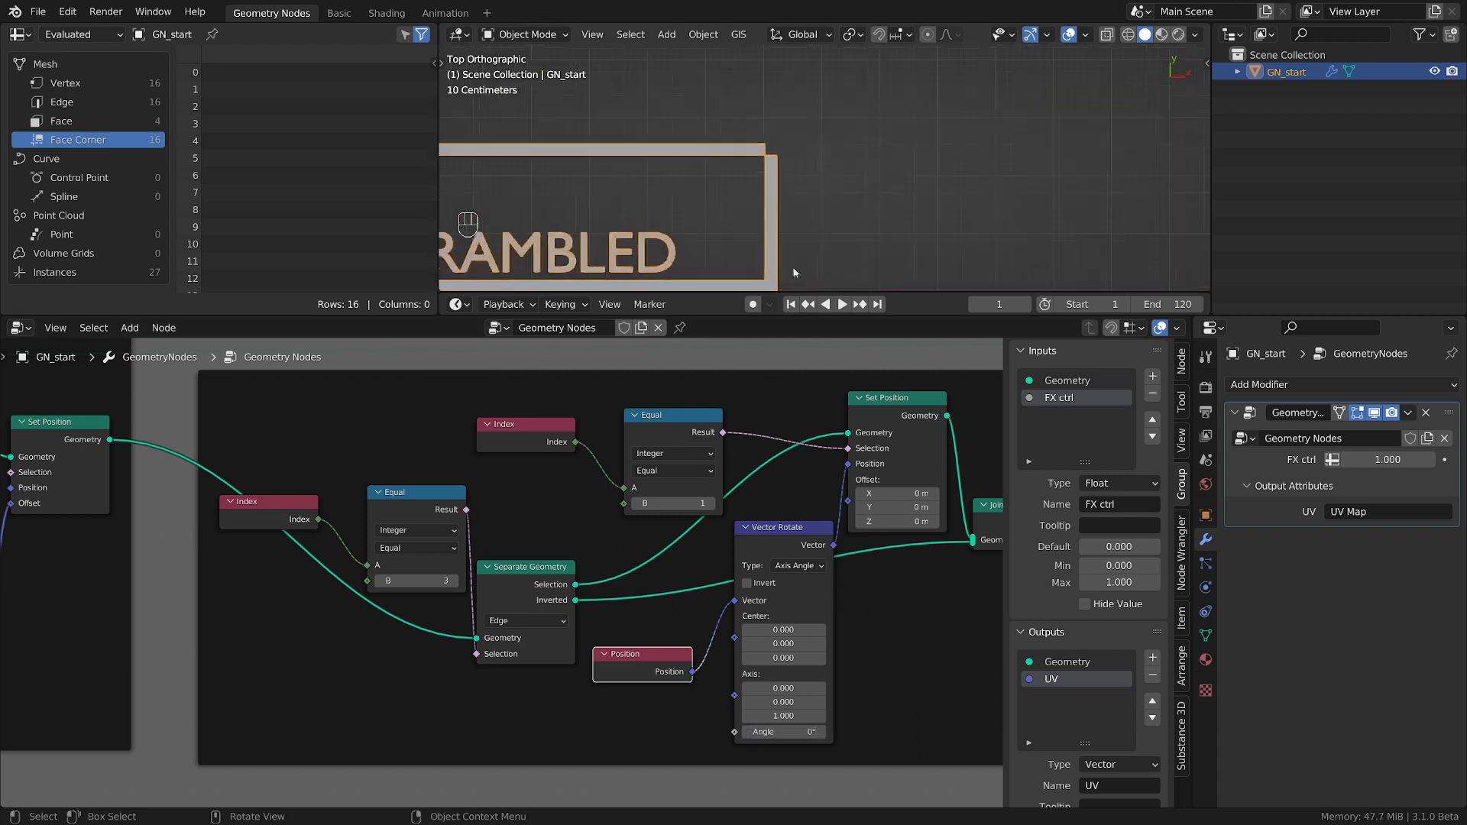
Examine the gap at the box outline's upper corner and trace the node tree from the lid rotation to the Curve Line's start values.
scroll(803, 120, "up", 1)
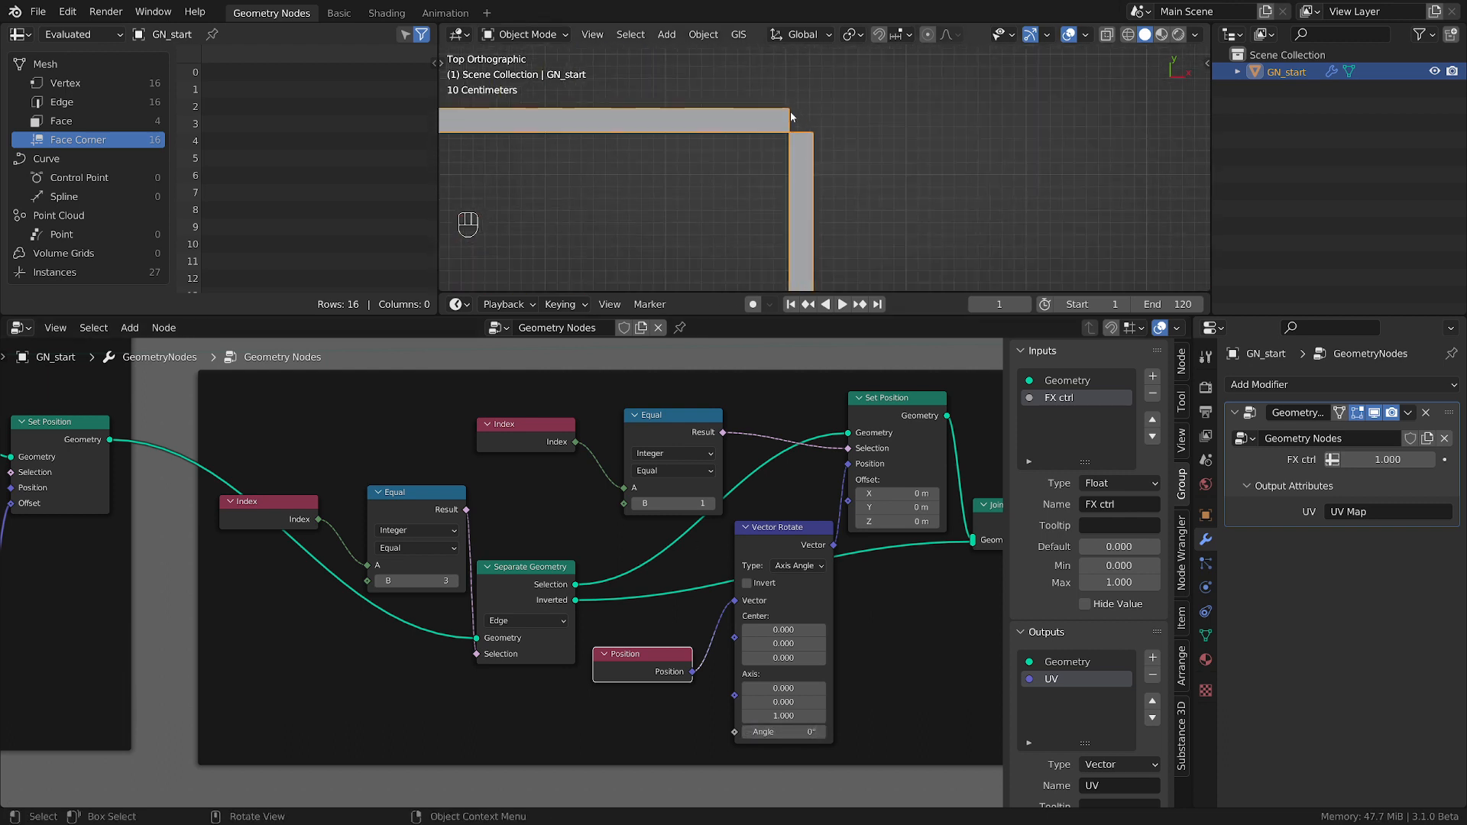
key("d")
key("d")
key("d")
key("d")
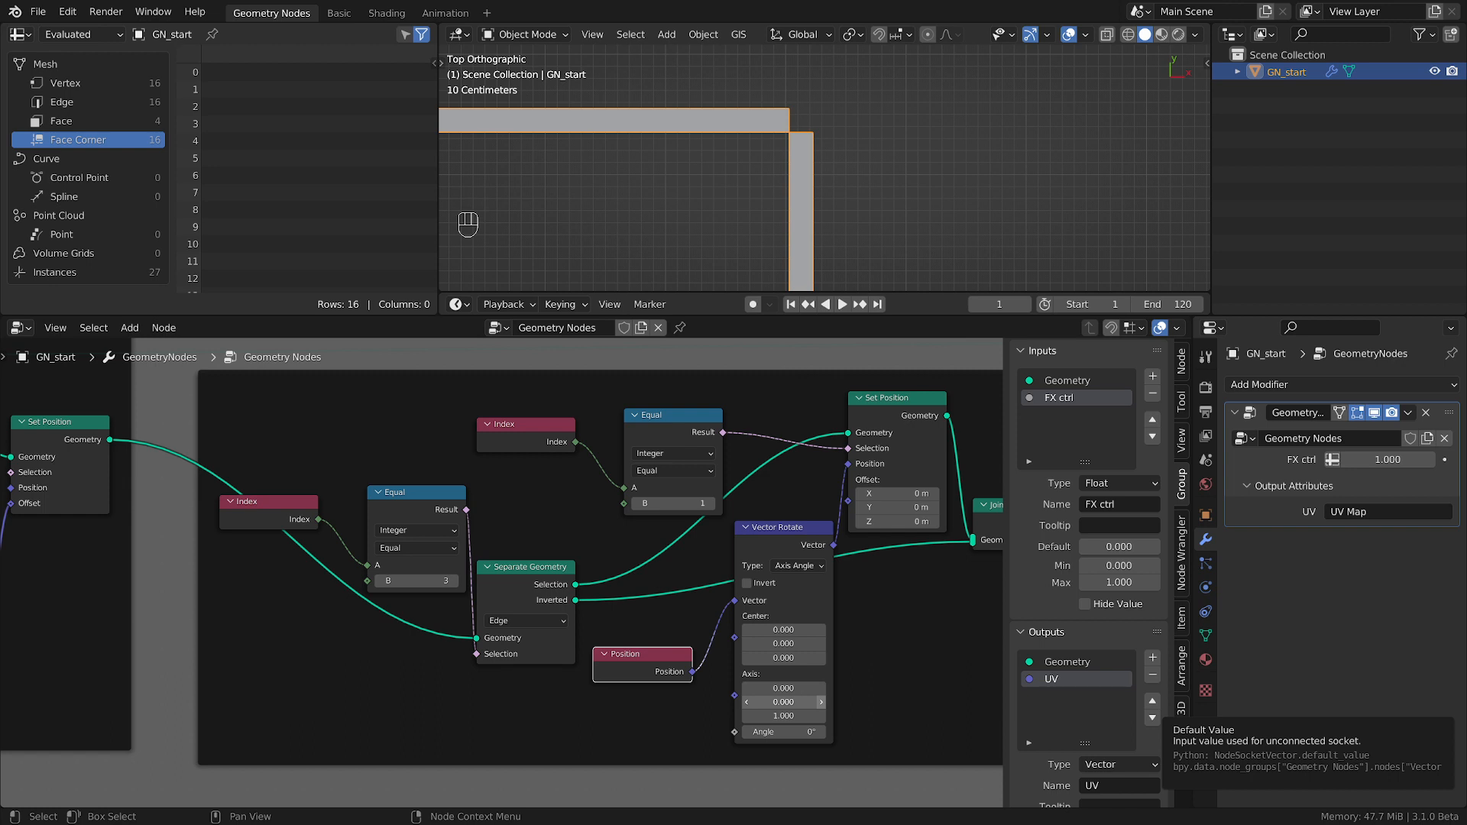
middle_click_drag(855, 678, 804, 685)
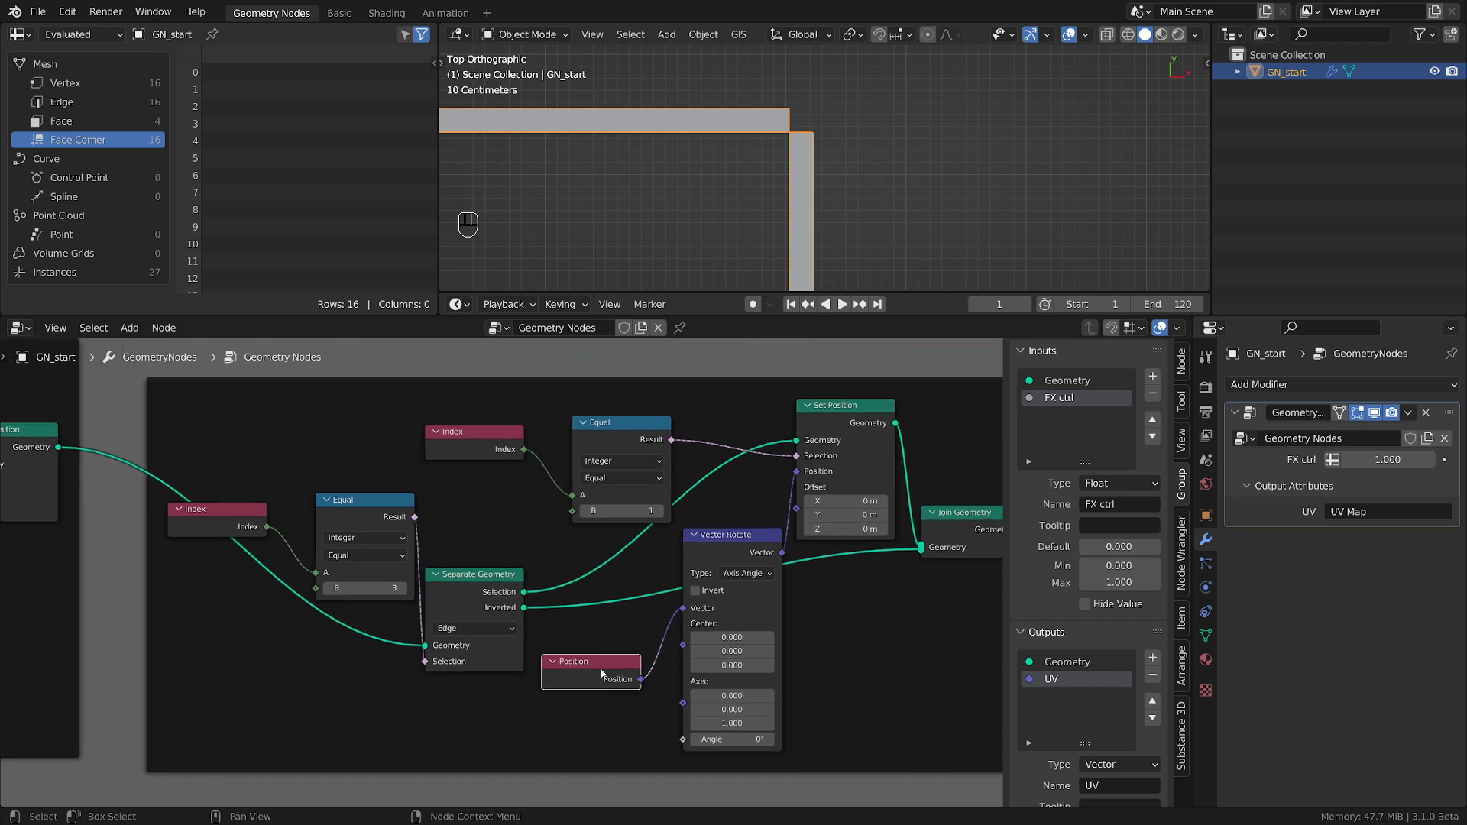
left_click_drag(600, 667, 602, 639)
scroll(602, 654, "down", 2)
middle_click_drag(602, 678, 734, 675)
middle_click_drag(632, 694, 403, 690)
scroll(429, 690, "up", 2)
scroll(429, 690, "down", 1)
scroll(520, 700, "down", 1)
middle_click_drag(771, 705, 481, 642)
scroll(750, 543, "up", 3)
middle_click_drag(877, 672, 753, 677)
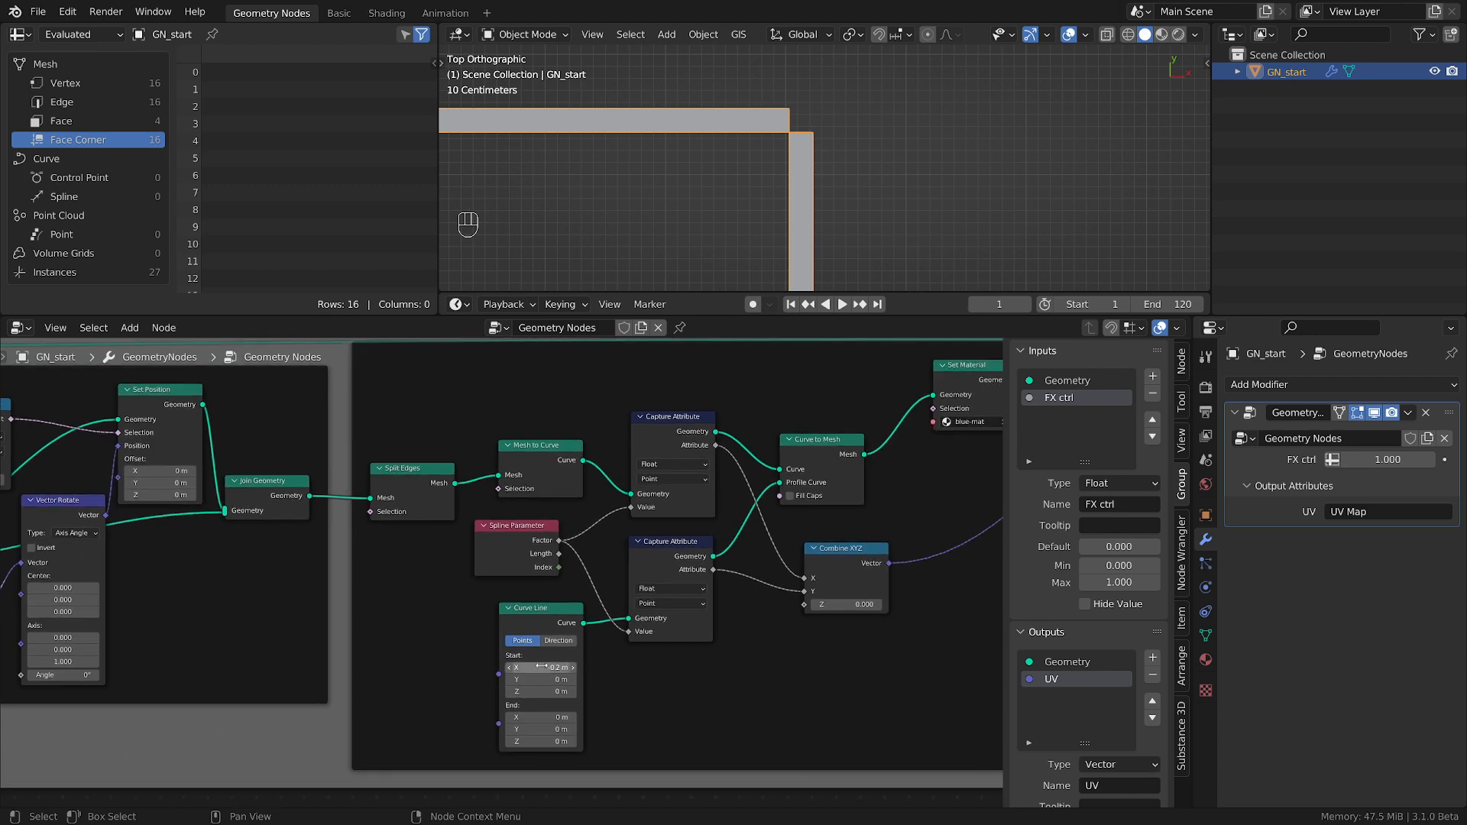
Add a Combine XYZ node with X copied from the Curve Line's start value of -0.2, and connect its Vector to the Curve Line's Start.
middle_click_drag(406, 684, 725, 673)
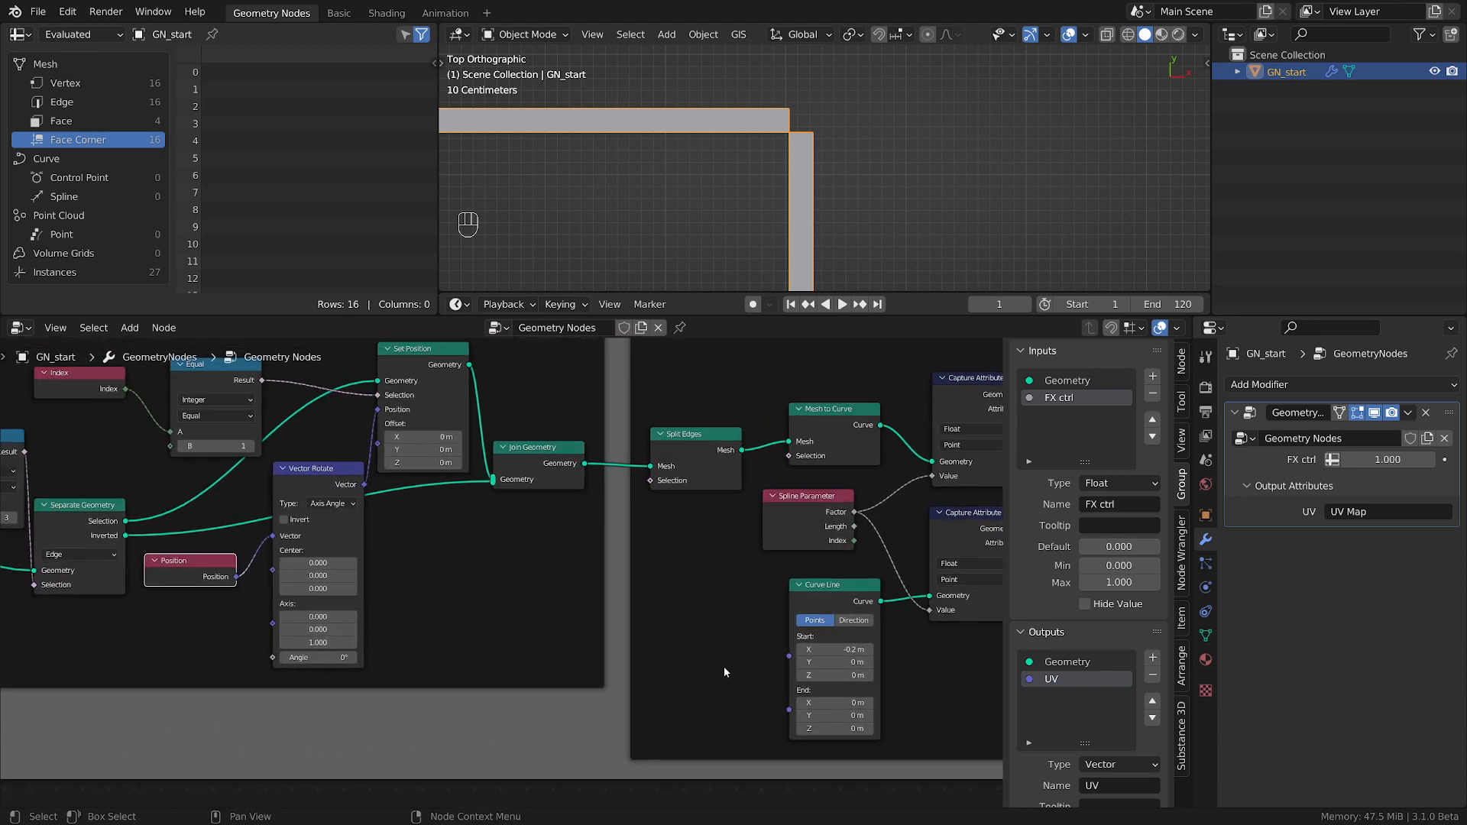
key("shift+a")
mouse_move(662, 673)
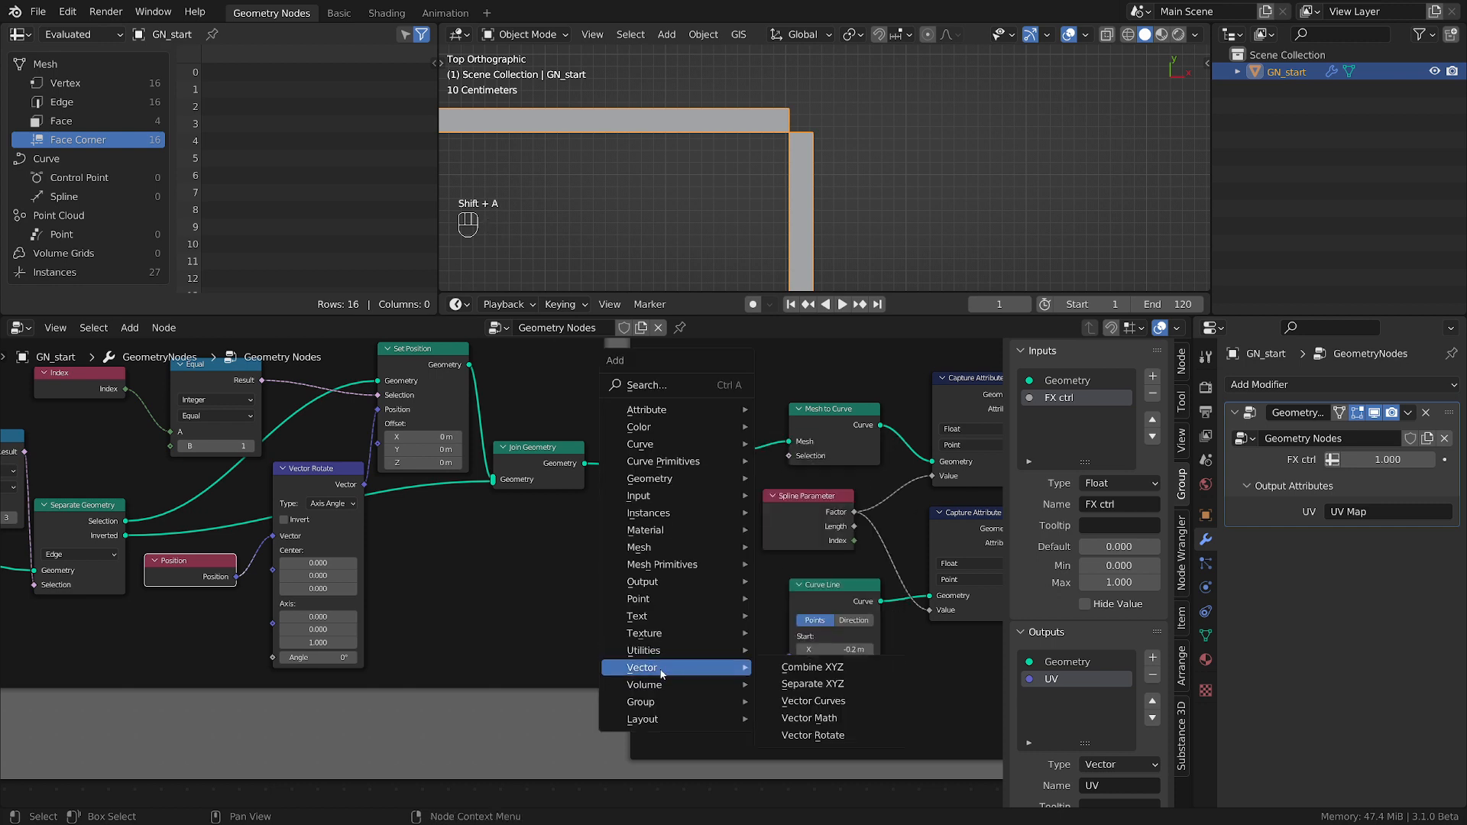
left_click(812, 667)
left_click(685, 611)
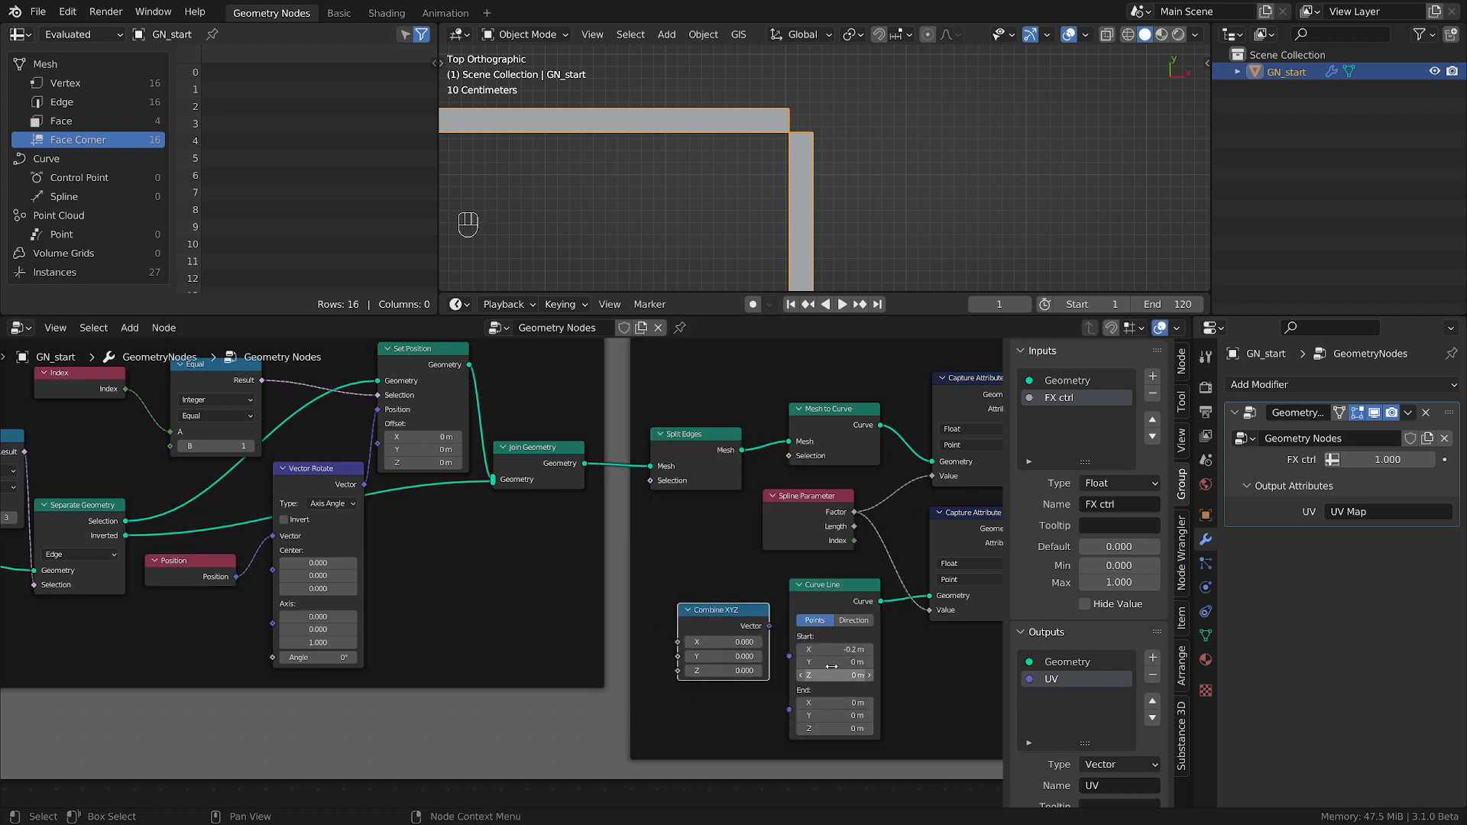
key("ctrl+c")
left_click(726, 642)
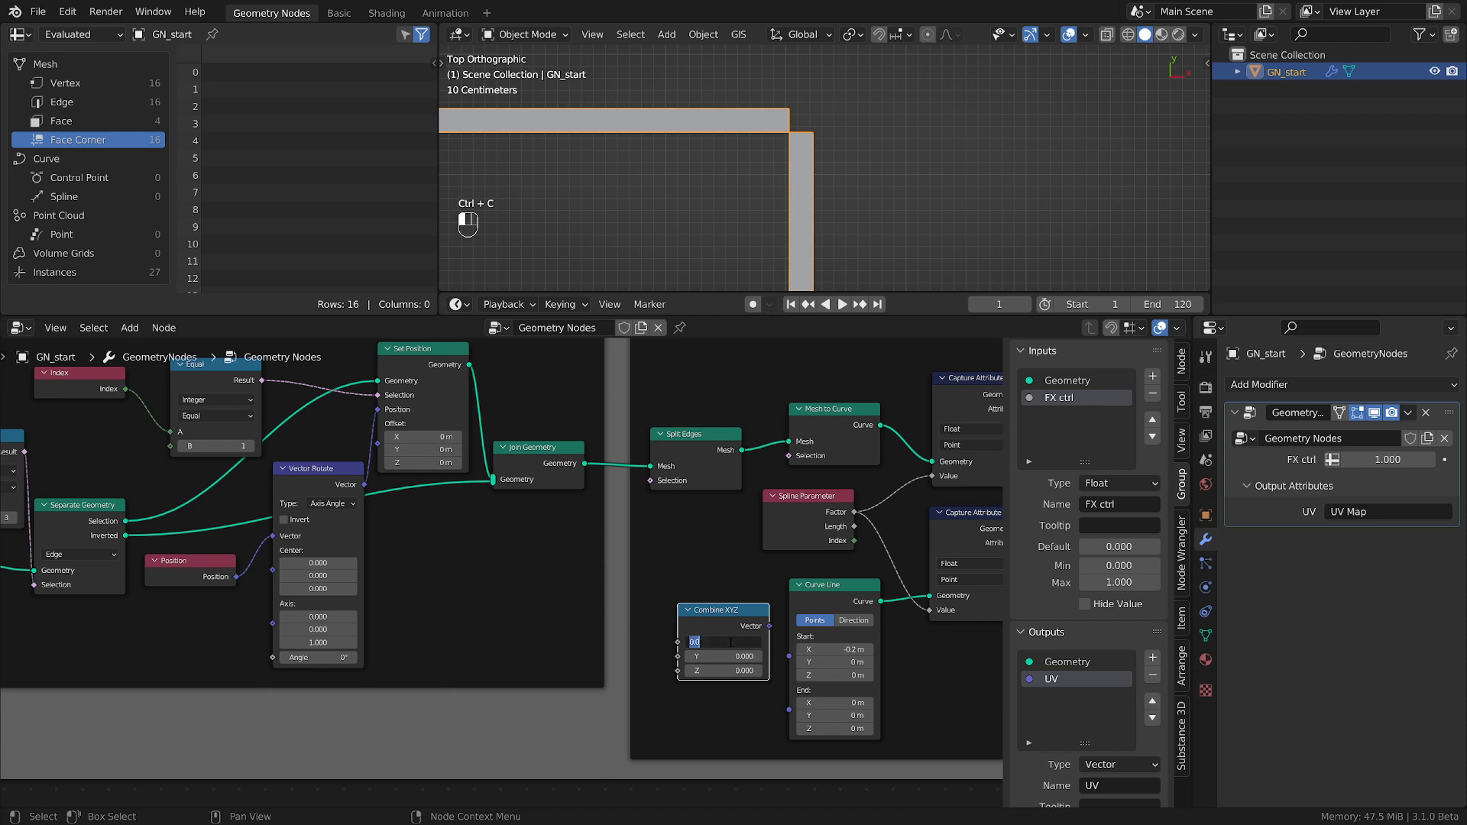
key("ctrl+v")
key("Return")
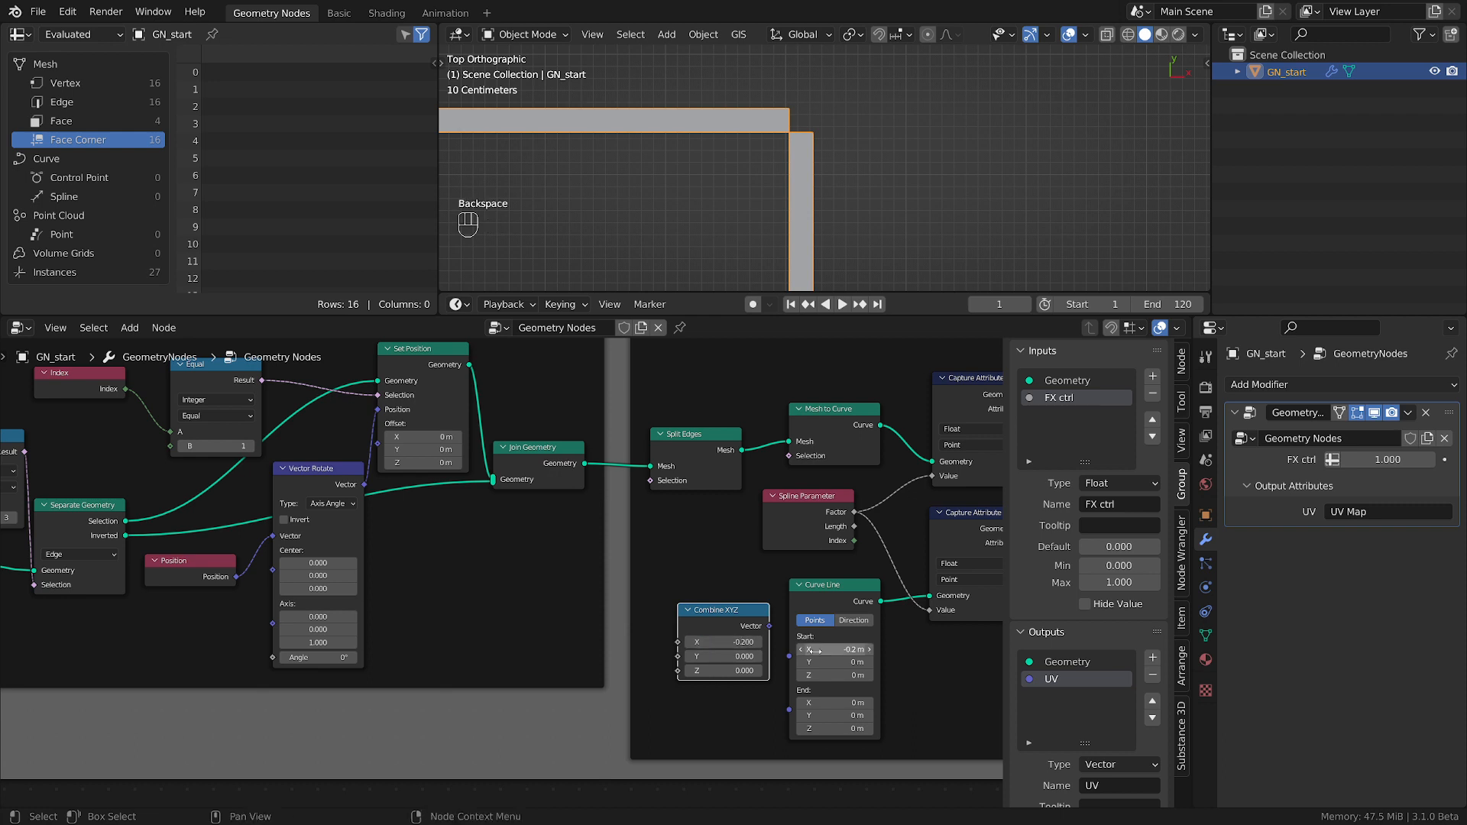
left_click_drag(770, 626, 793, 654)
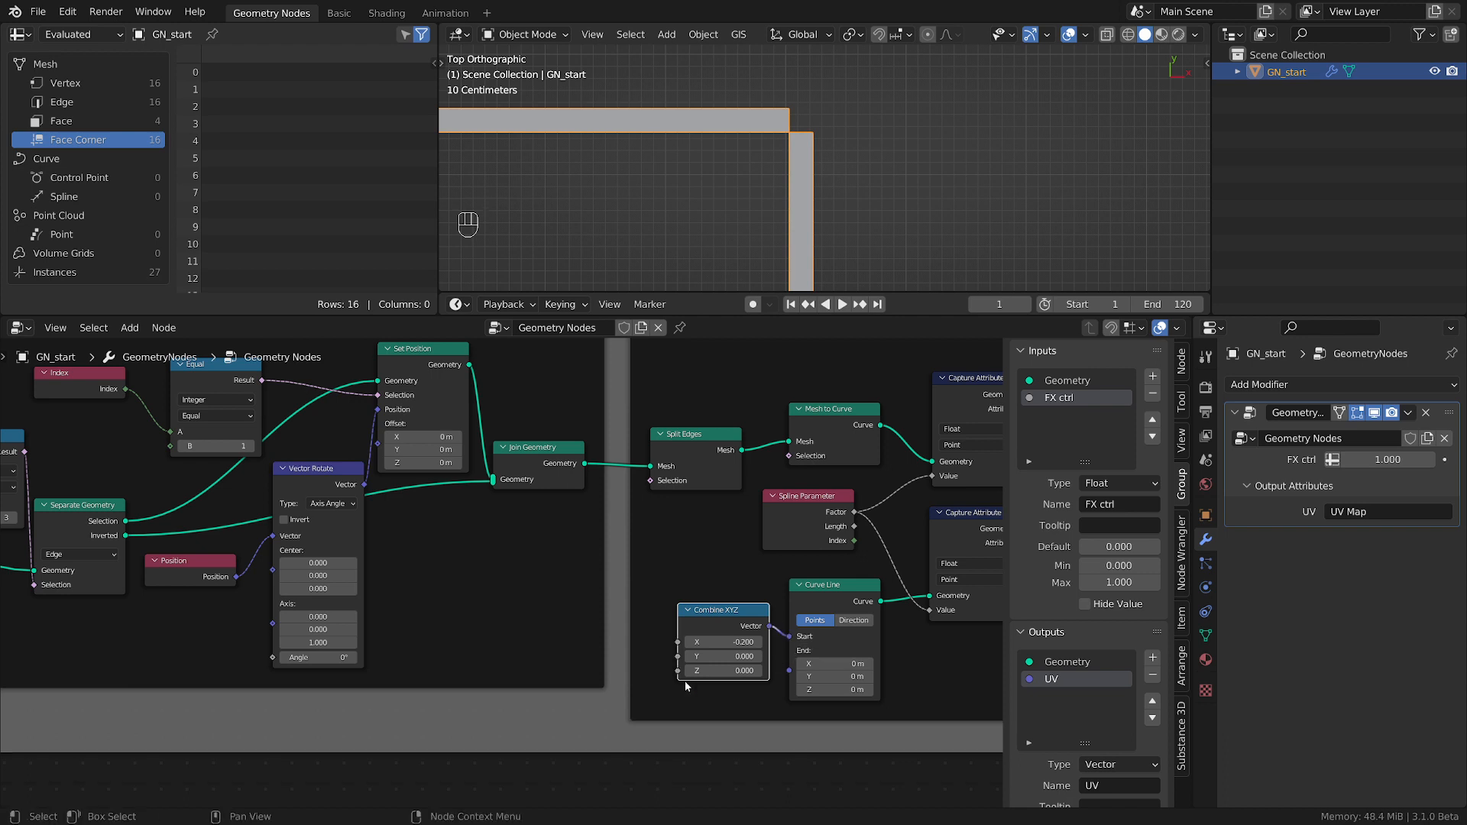
Add a Value node of -0.2 in the lid's frame and connect it to the X input of the Curve Line's Combine XYZ.
scroll(670, 694, "down", 1)
middle_click_drag(670, 694, 868, 685)
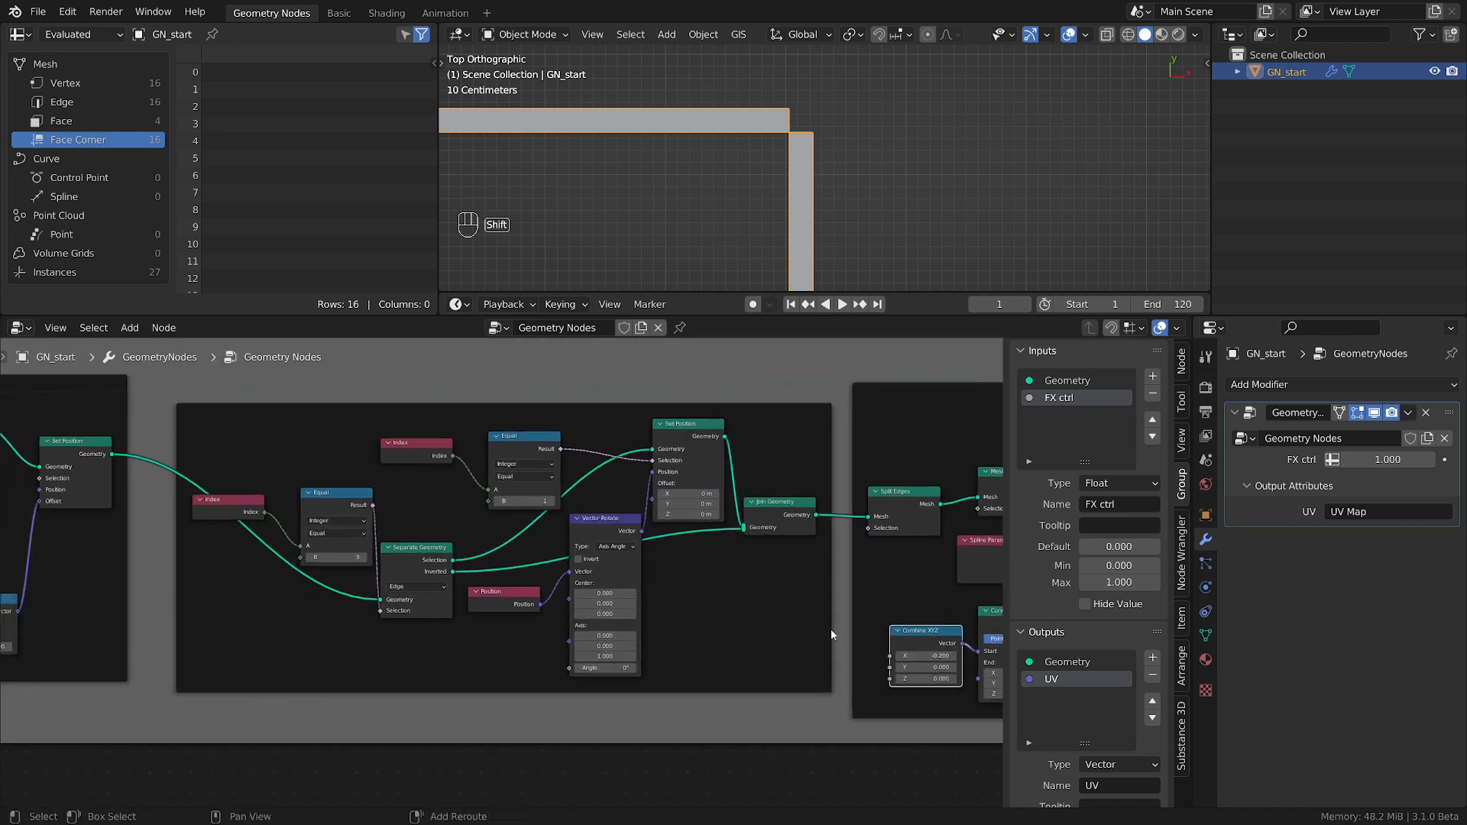
key("shift+a")
mouse_move(751, 442)
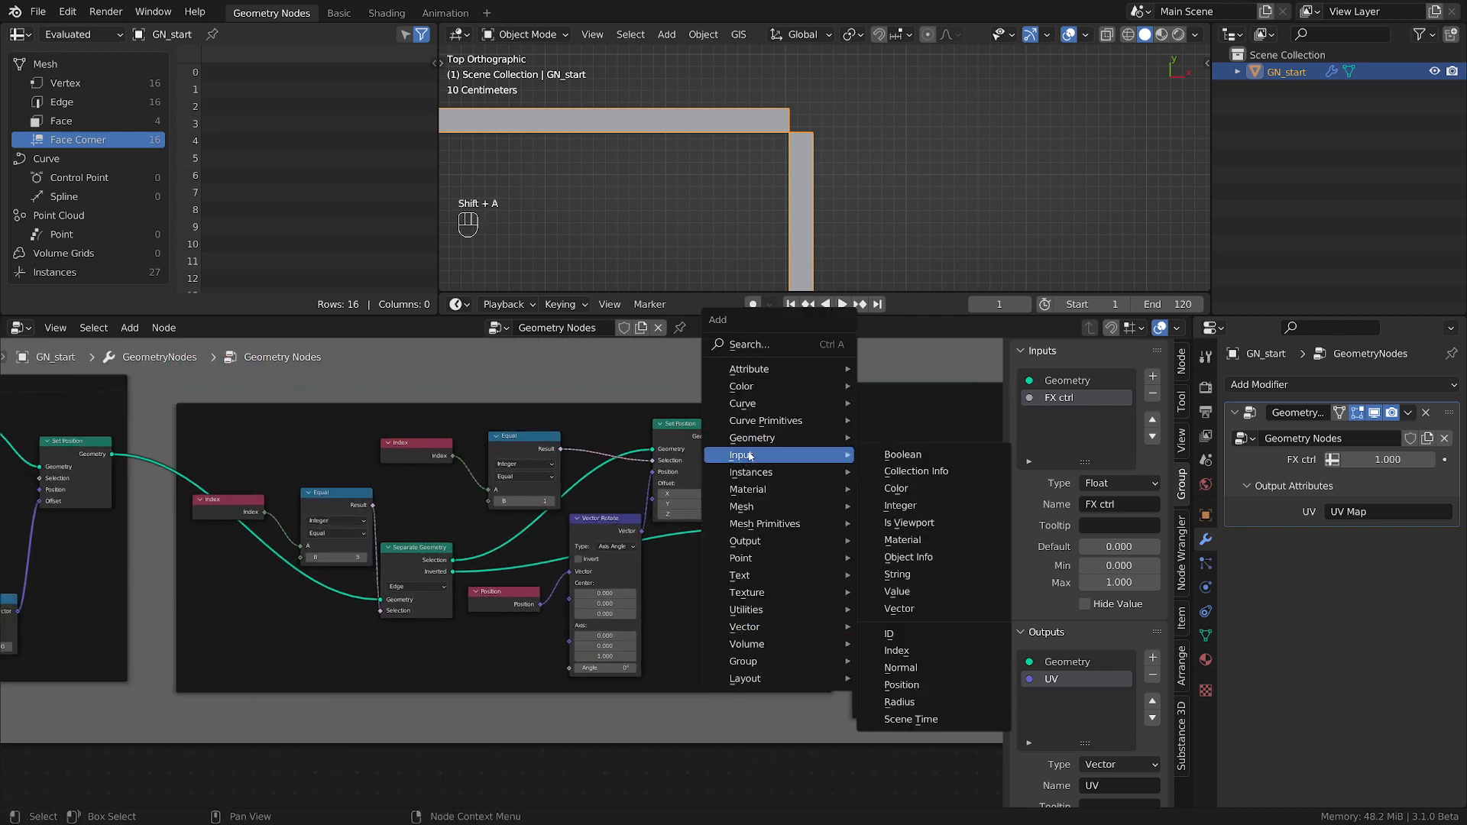
left_click(898, 590)
left_click(319, 659)
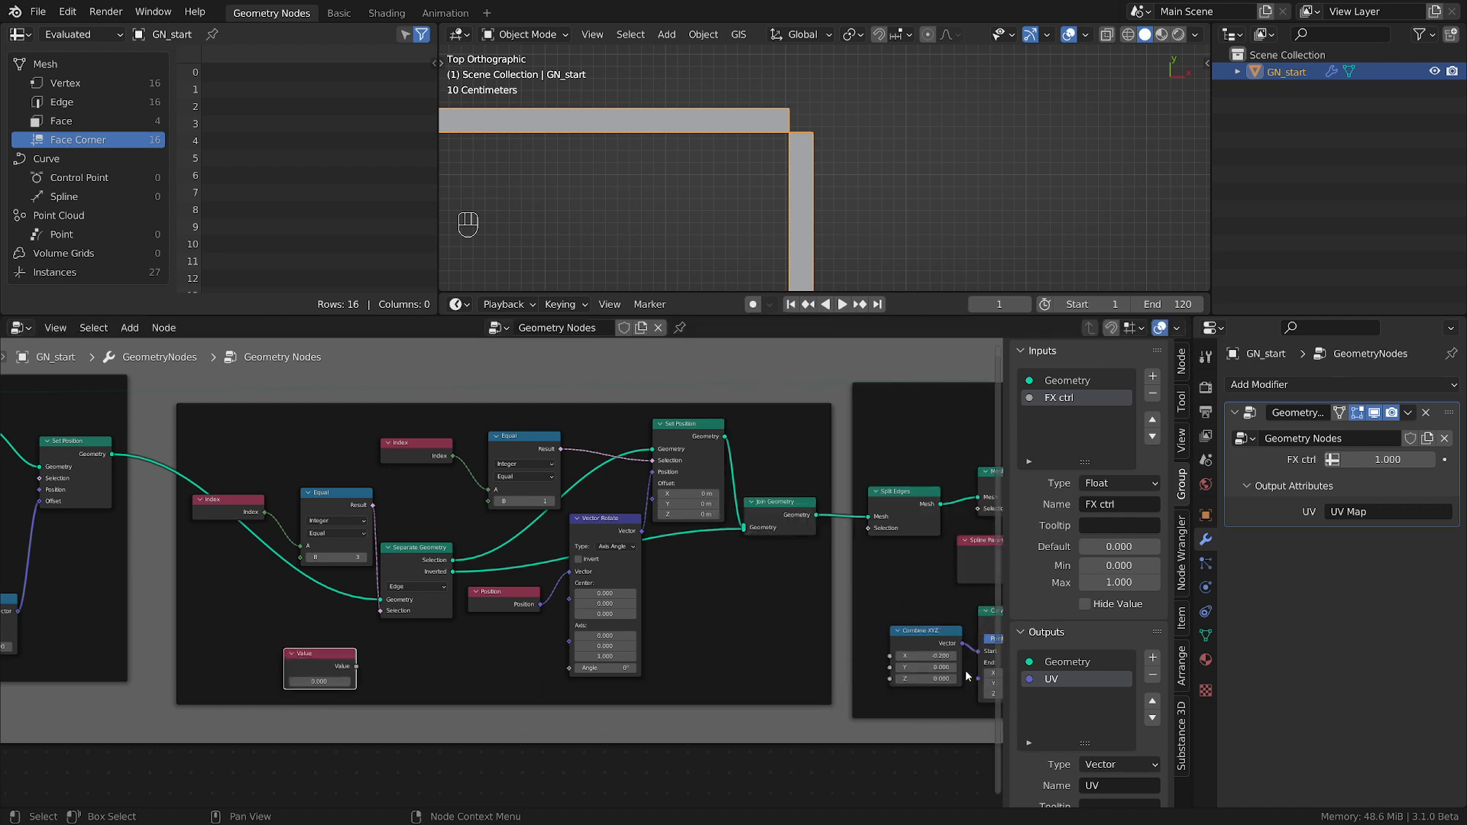
key("ctrl+v")
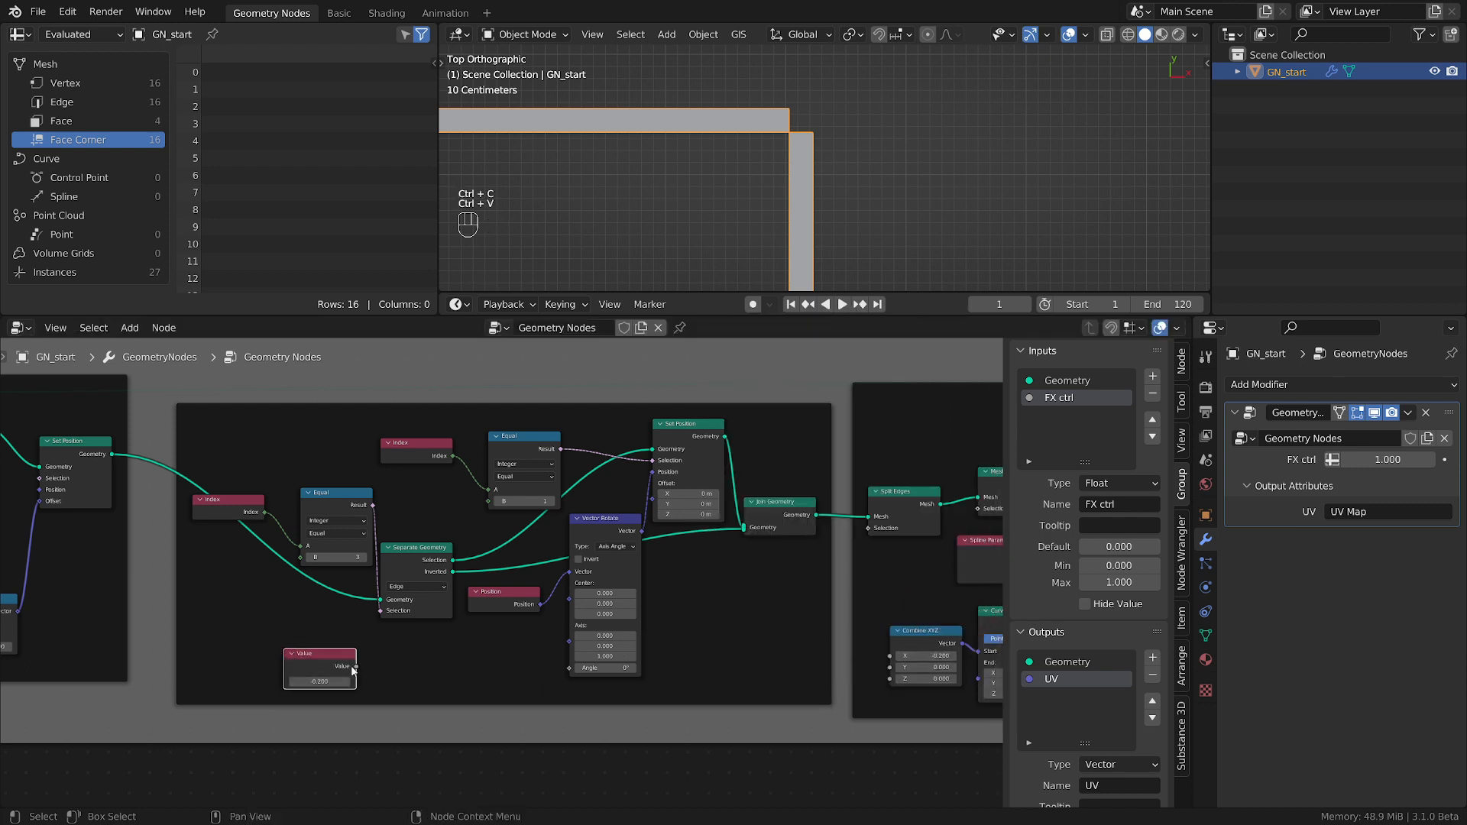
left_click_drag(356, 667, 890, 656)
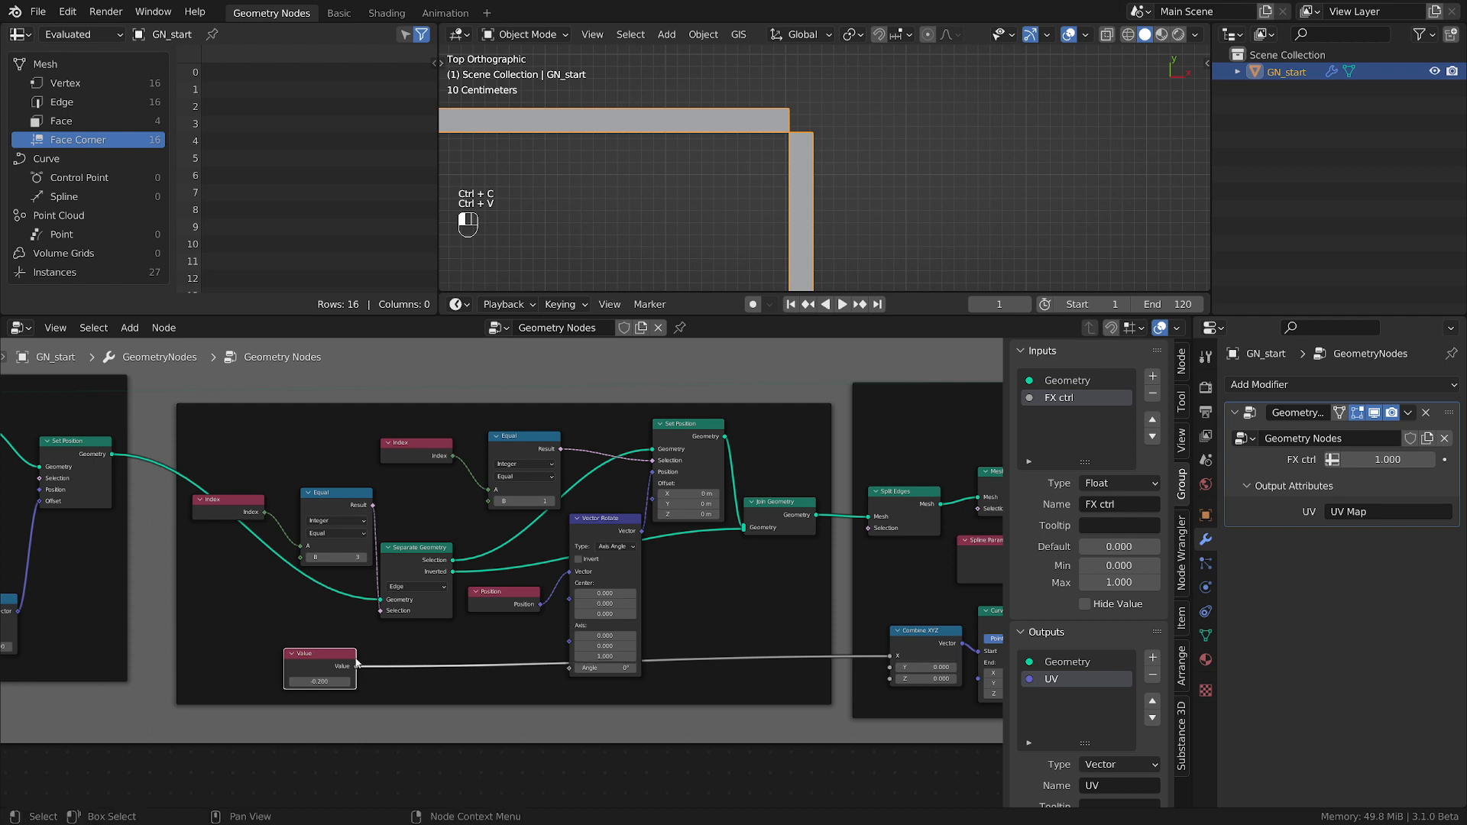
left_click_drag(324, 655, 274, 652)
scroll(423, 688, "up", 3)
middle_click_drag(445, 698, 318, 722)
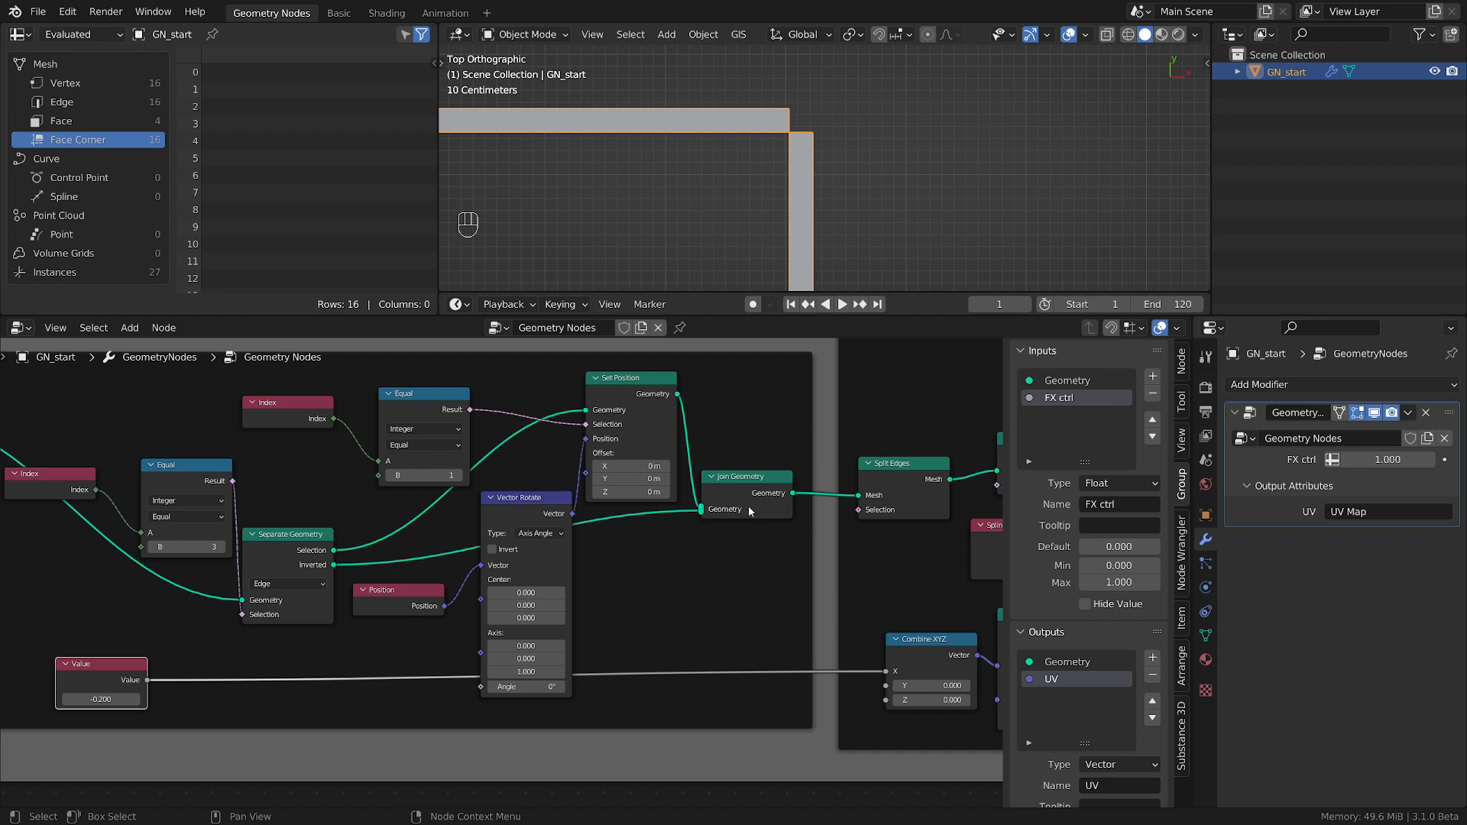
Select the outline frame with its nodes and the final output nodes, and move them farther from the lid's frame.
scroll(748, 506, "down", 8)
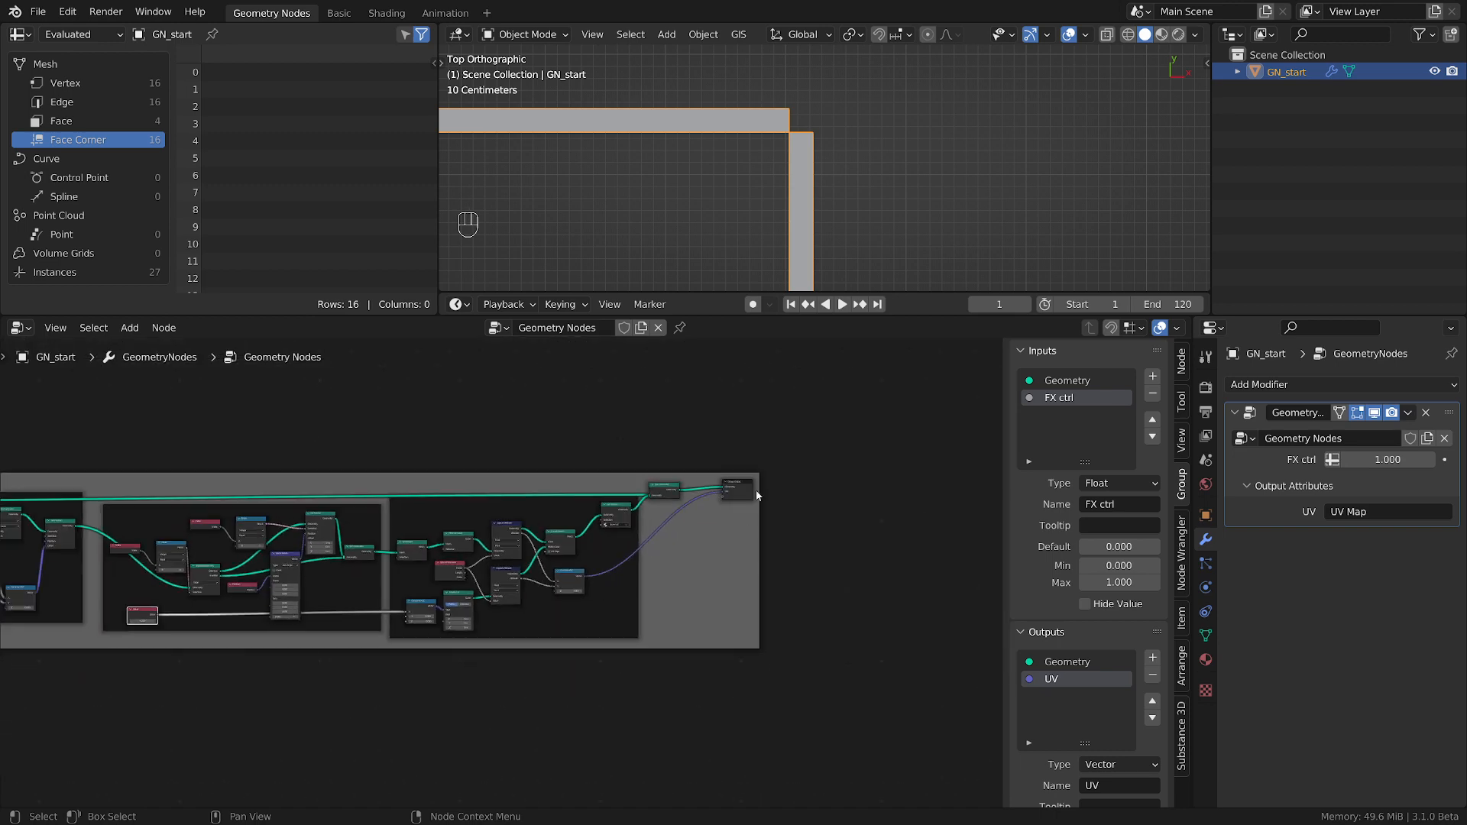
scroll(806, 500, "down", 1)
left_click_drag(845, 399, 384, 773)
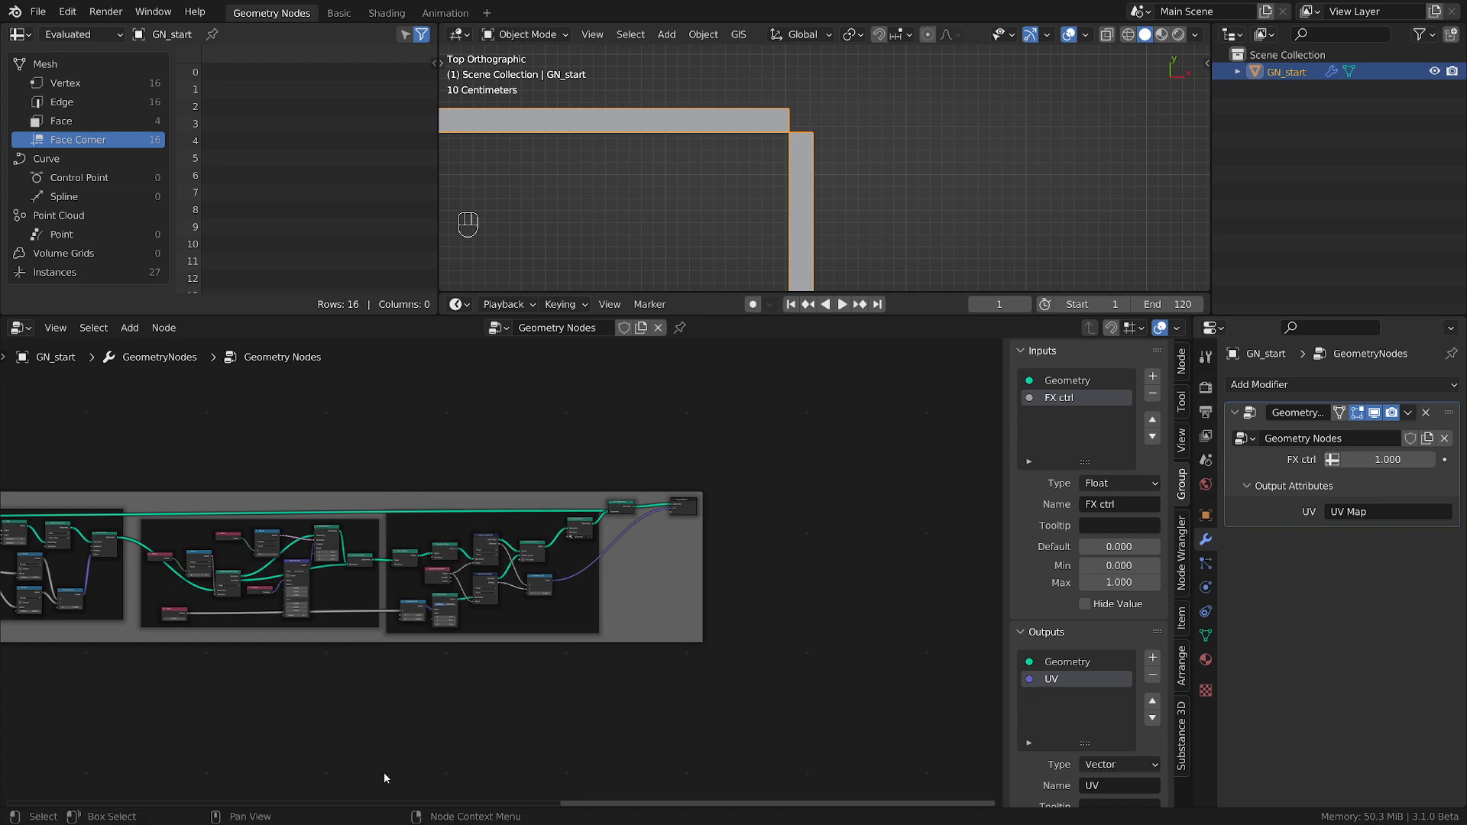
left_click_drag(781, 426, 380, 745)
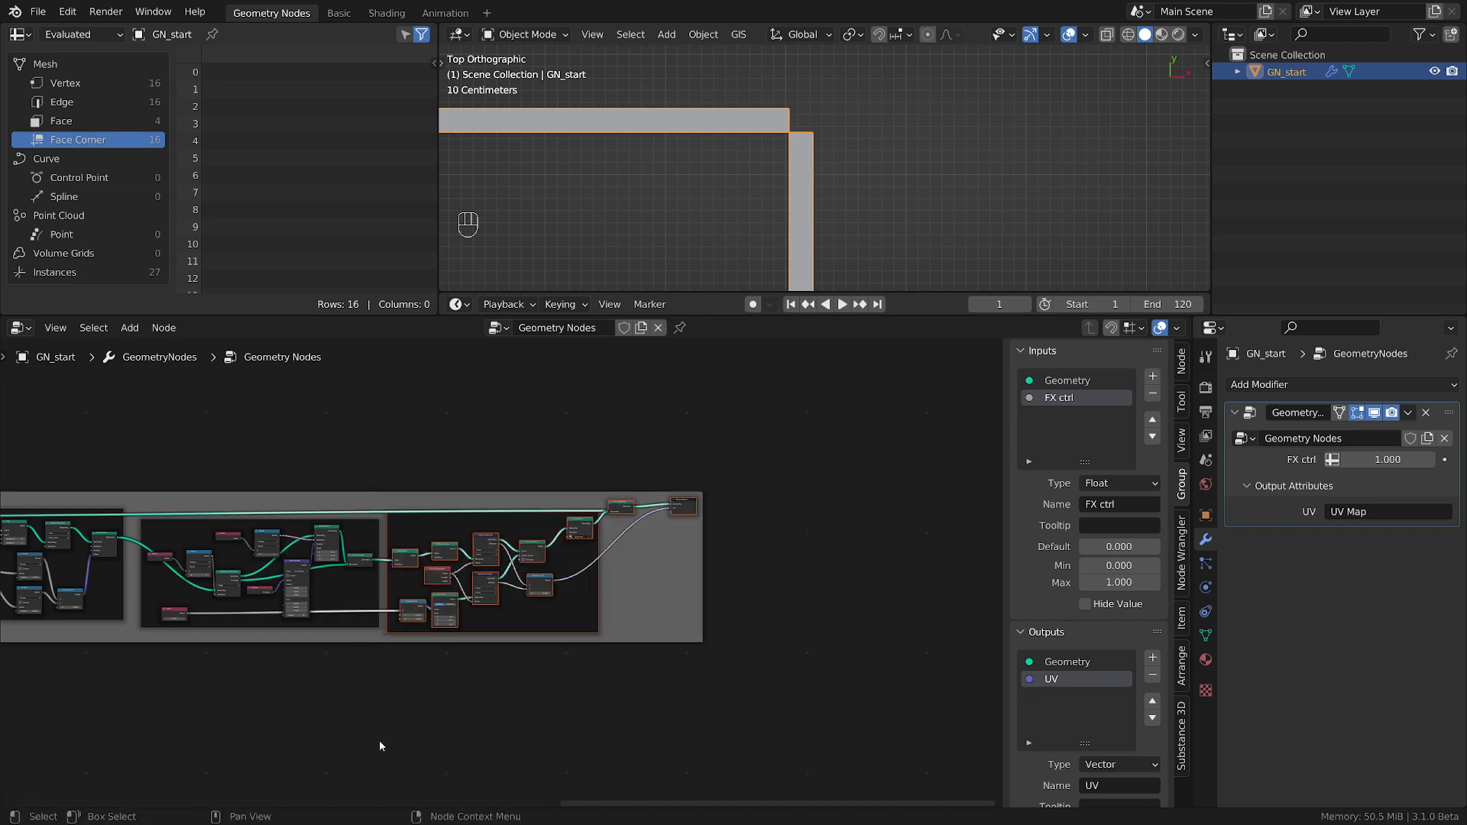
key("g")
left_click(635, 711)
scroll(269, 698, "up", 1)
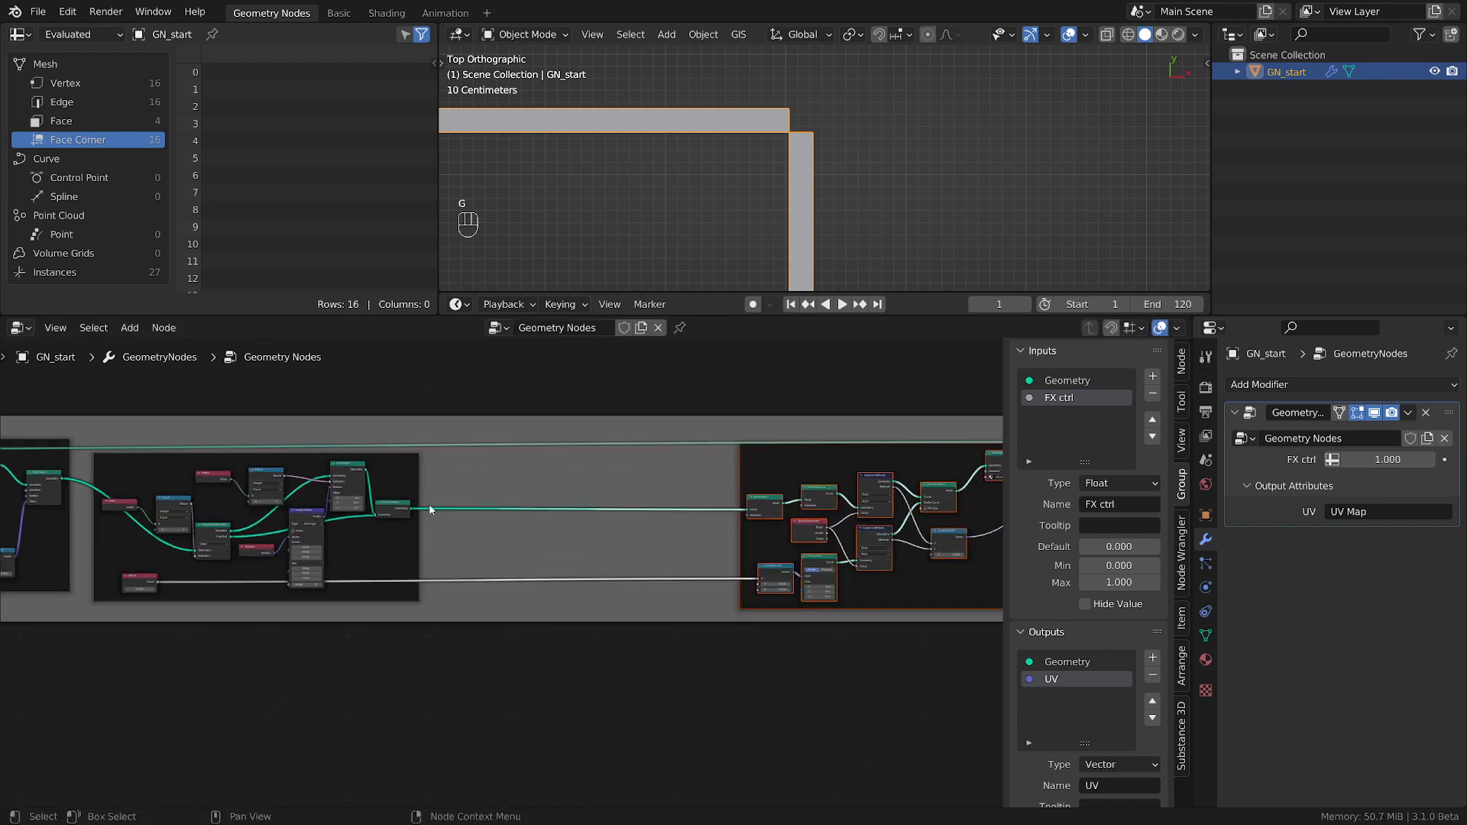
Move Join Geometry and the lid's Set Position farther from Vector Rotate to make room between them.
left_click(401, 507)
key("g")
left_click(578, 507)
left_click(350, 465)
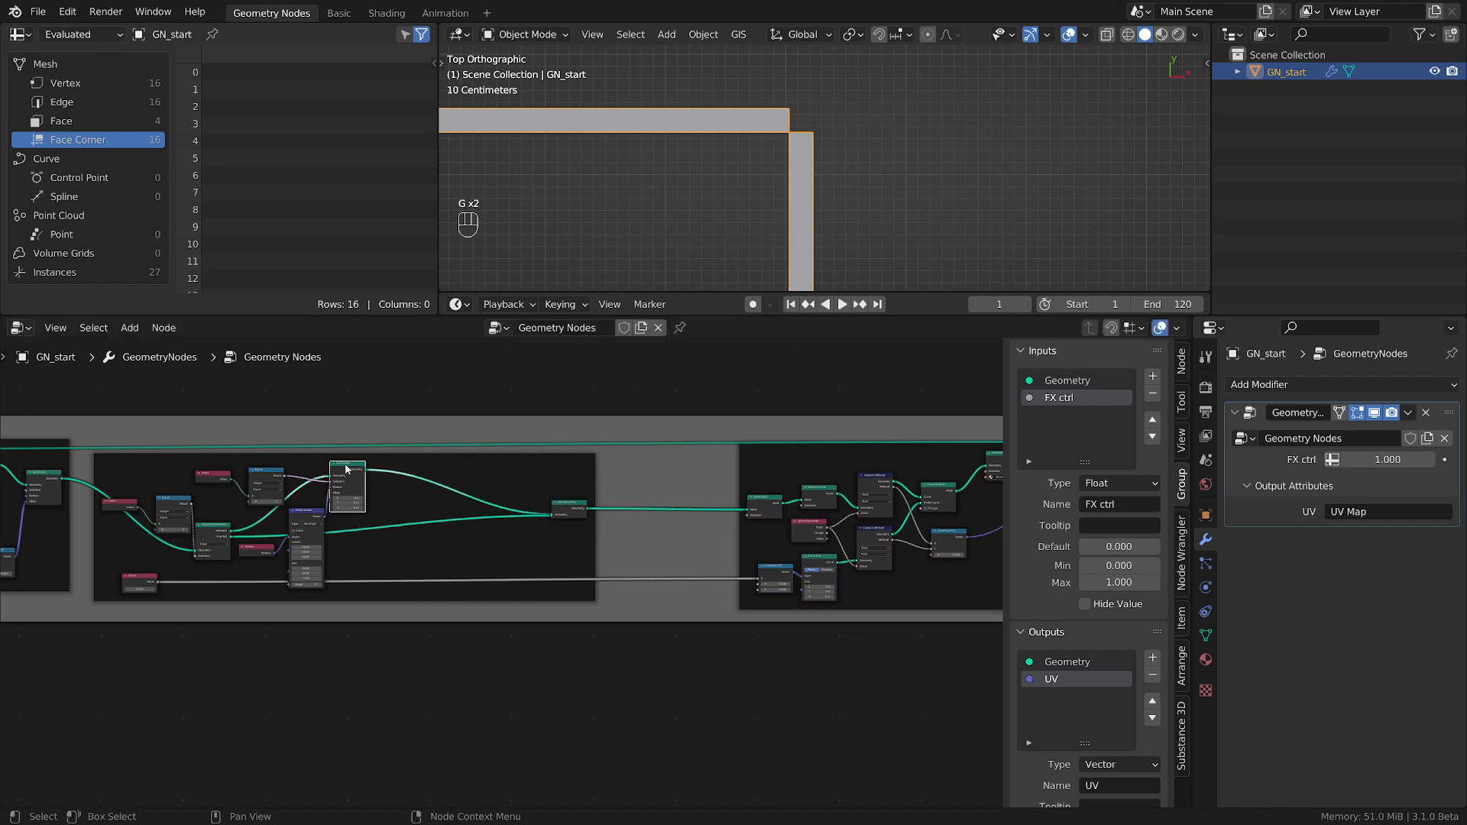
key("g")
left_click(445, 465)
Insert a Vector Math node set to Add between Vector Rotate and the lid's Set Position.
scroll(248, 632, "up", 4)
middle_click_drag(254, 632, 565, 691)
scroll(524, 651, "up", 6)
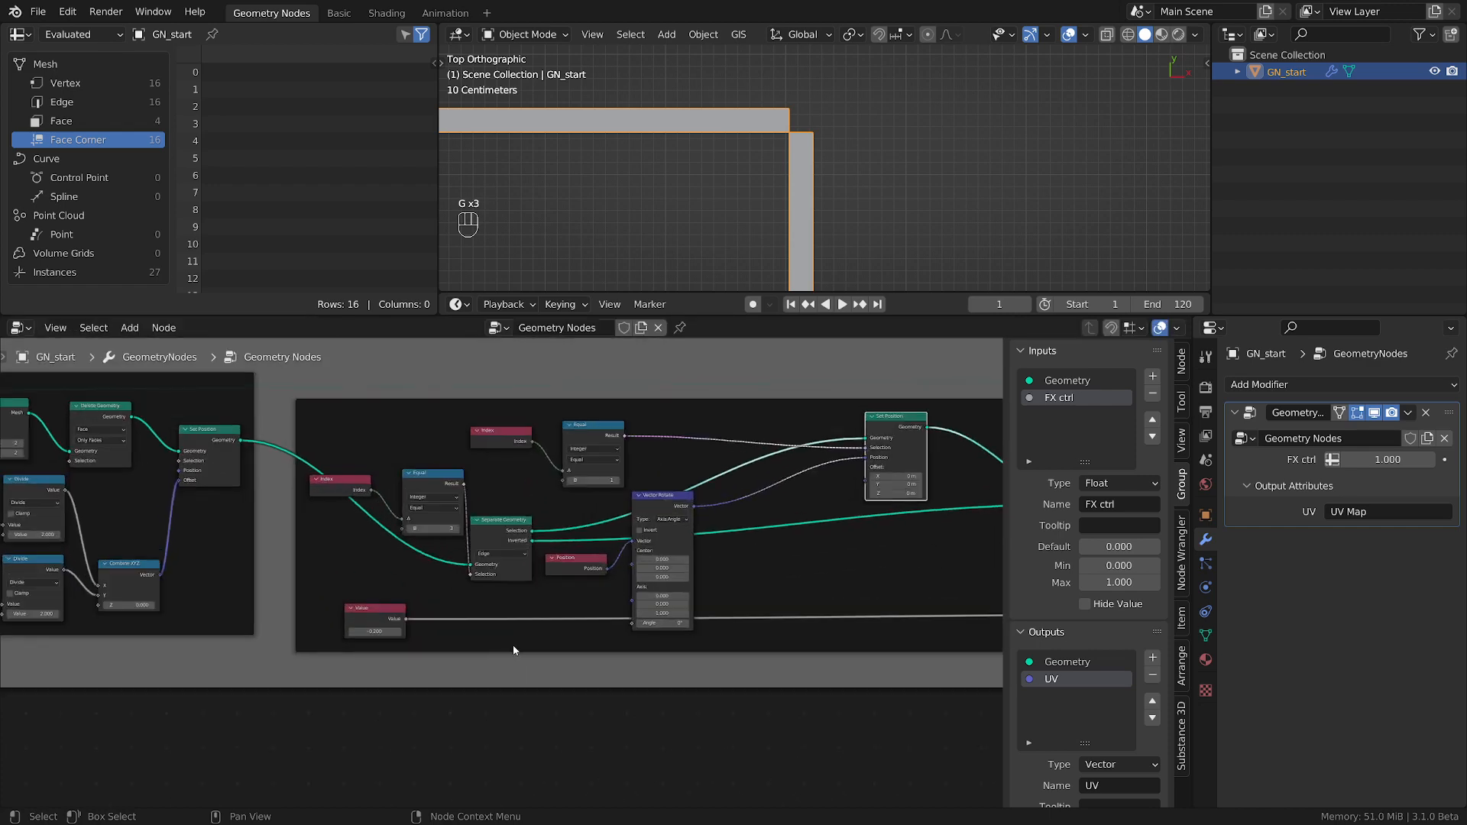
scroll(596, 544, "up", 2)
key("shift+a")
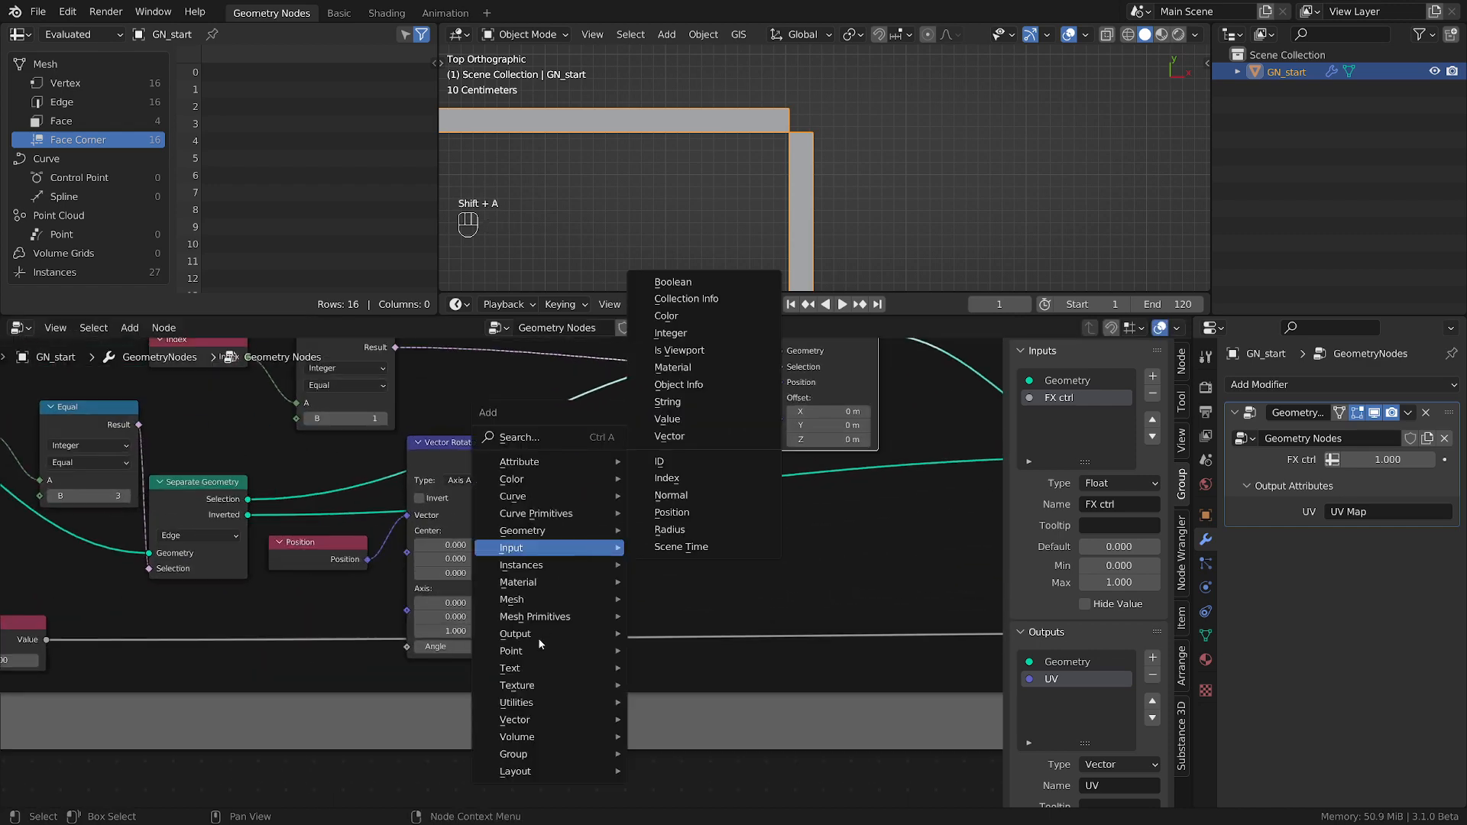
mouse_move(532, 687)
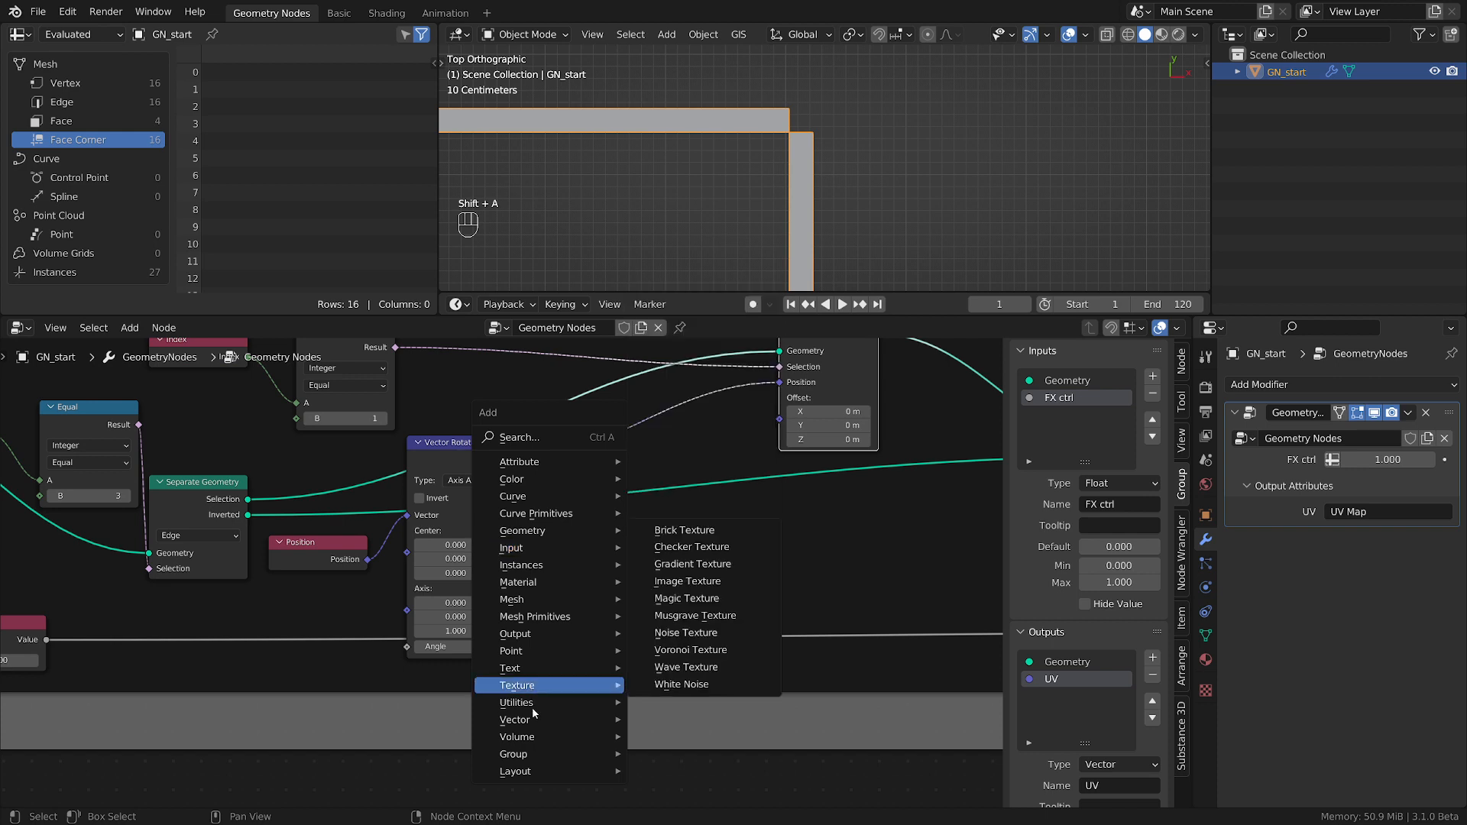
mouse_move(535, 720)
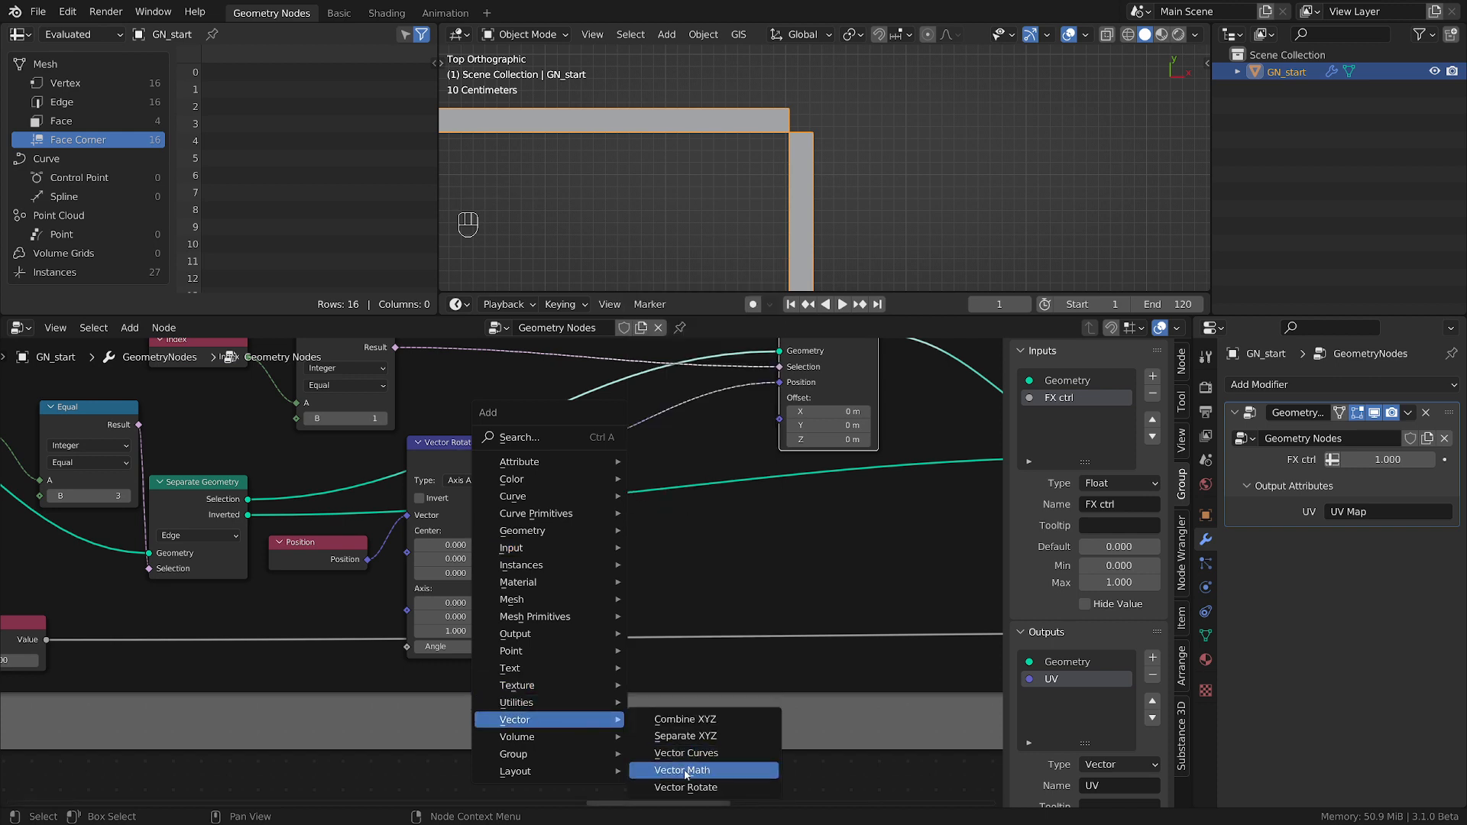
left_click(684, 770)
left_click(562, 538)
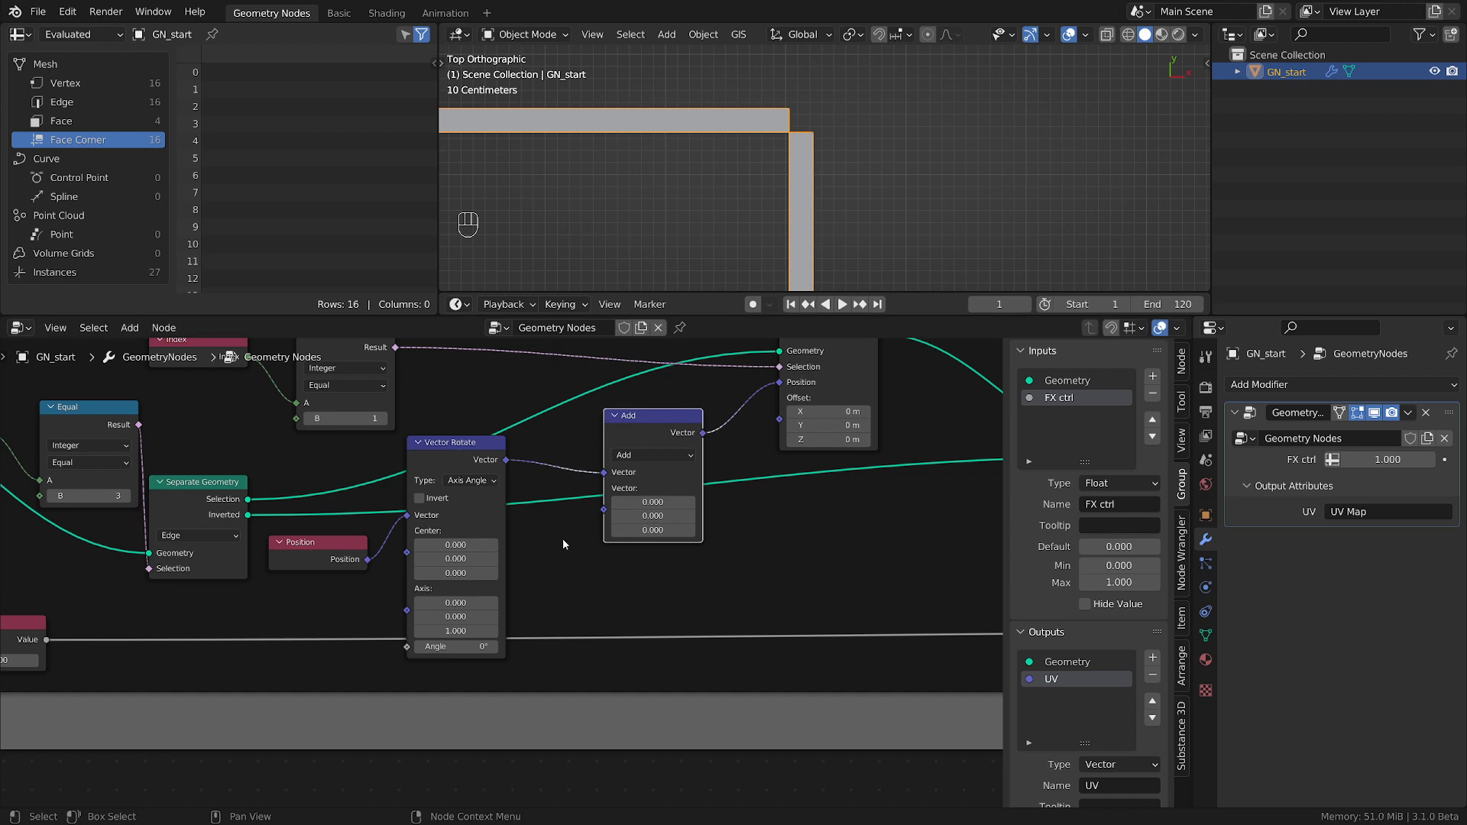
Set the X component of the vector Add node's second vector to 0.2 and check the box corner up close.
middle_click_drag(563, 538, 691, 654)
scroll(707, 650, "up", 1)
mouse_move(770, 586)
left_mouse_down("shift")
mouse_move(825, 586)
mouse_move(756, 586)
mouse_move(782, 586)
left_mouse_up("shift")
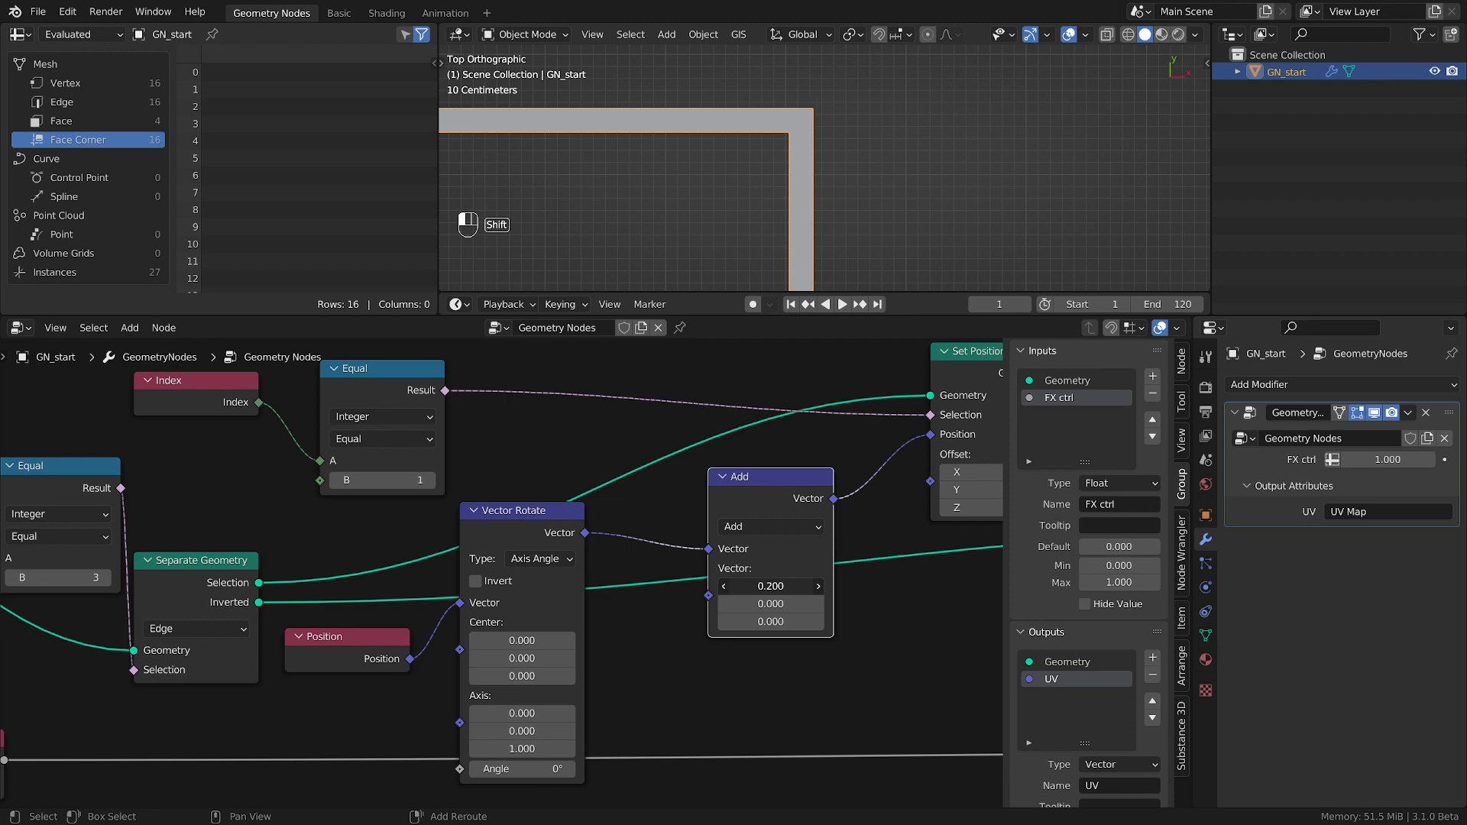
scroll(814, 138, "up", 4)
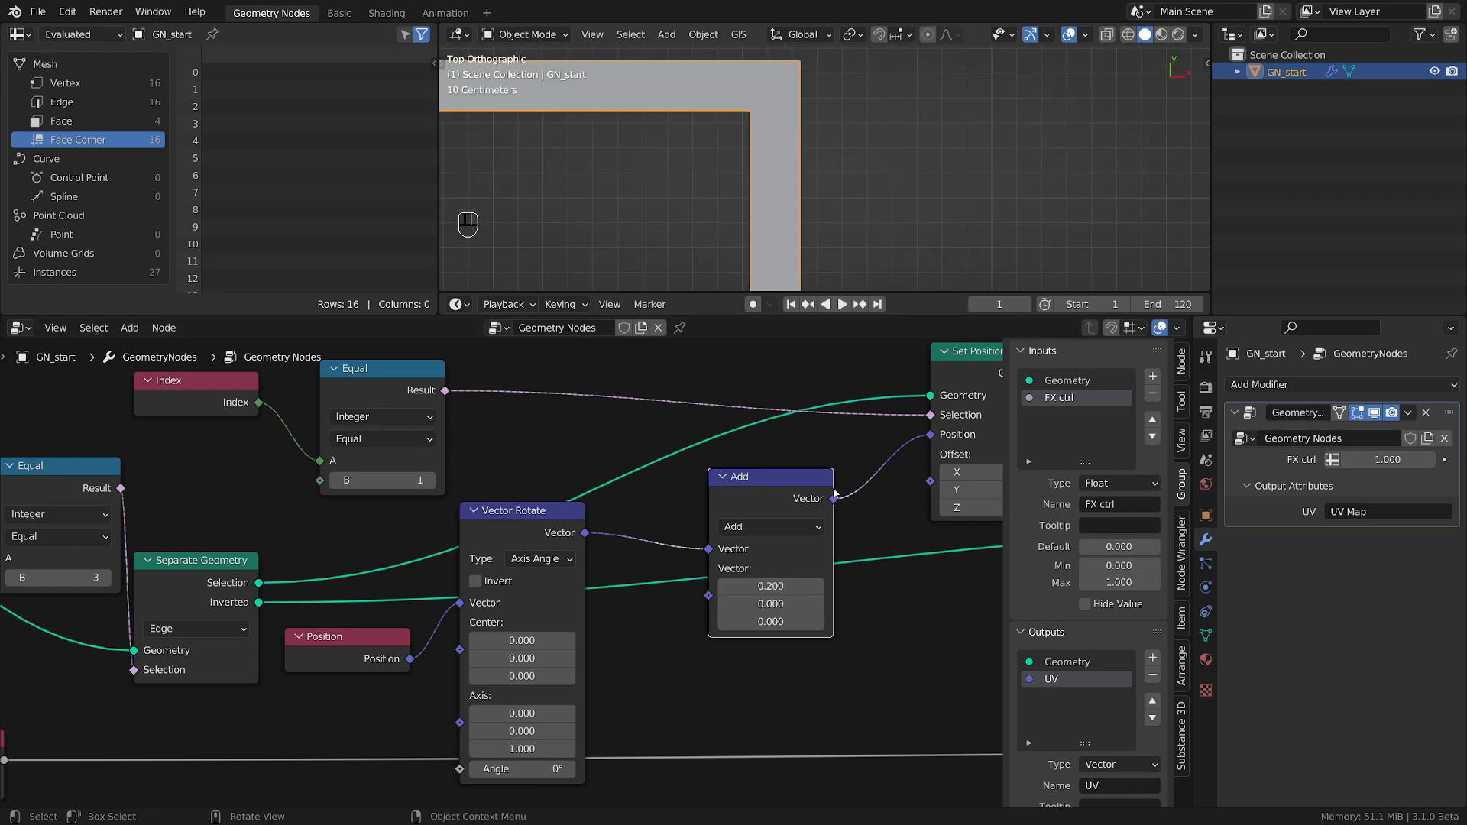
Add a Math node near the -0.2 Value node and connect the Value output to its first input.
scroll(775, 587, "down", 1)
scroll(245, 771, "down", 2)
middle_click_drag(233, 776, 301, 666)
scroll(417, 700, "up", 1)
scroll(418, 703, "up", 1)
key("shift+a")
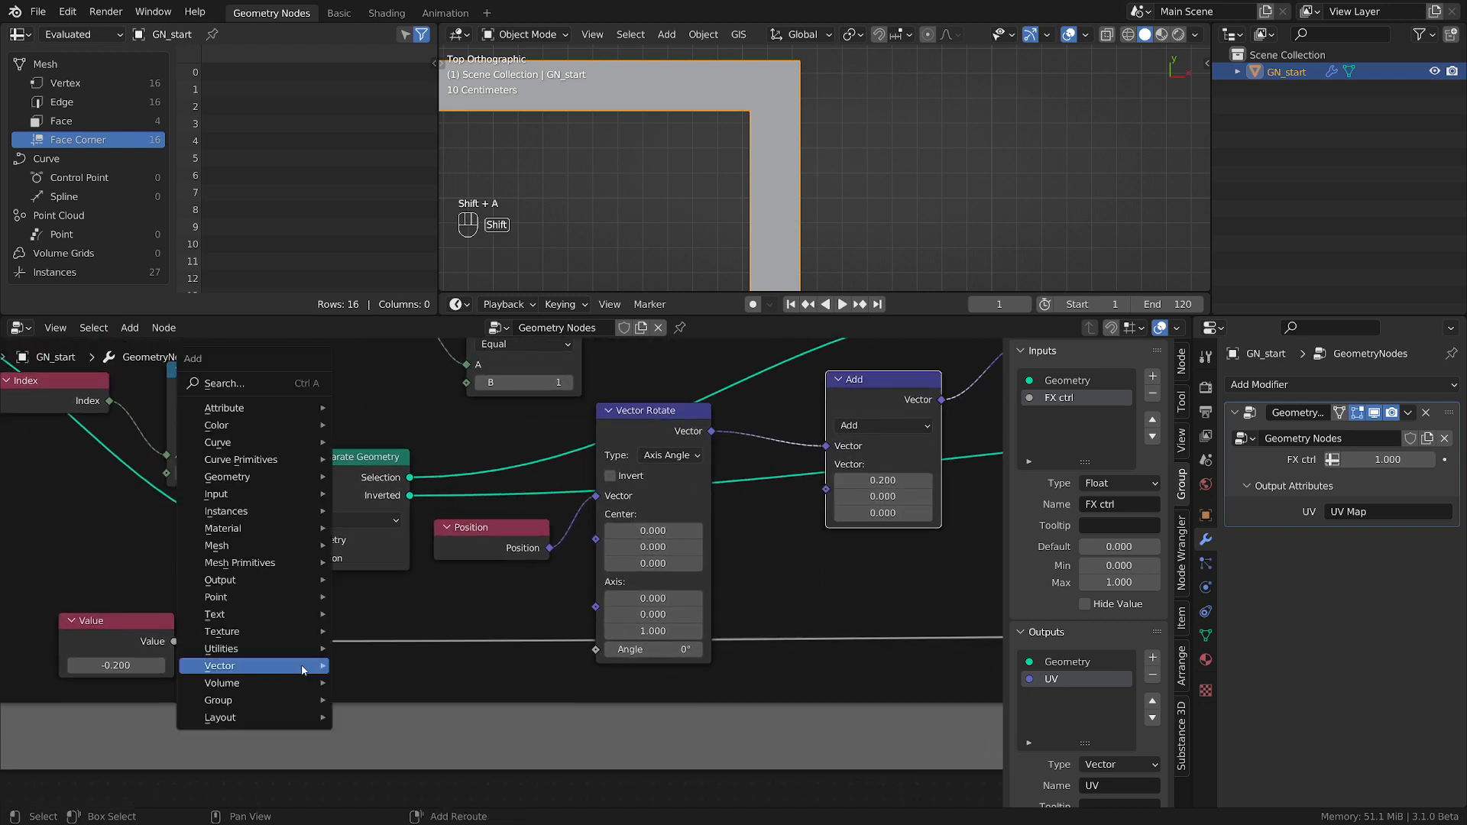
mouse_move(260, 648)
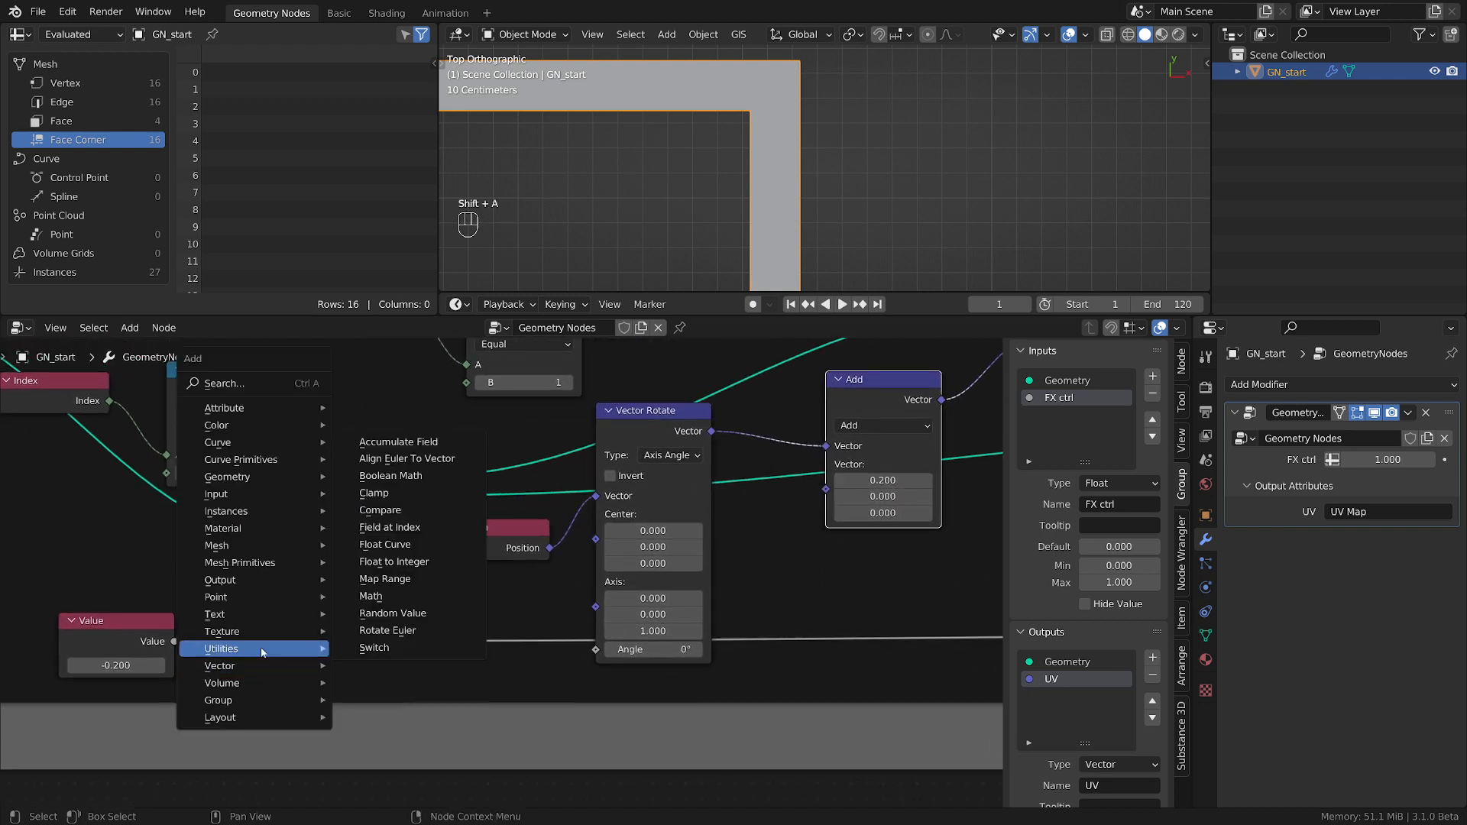
left_click(409, 596)
left_click(413, 676)
left_click_drag(175, 642, 357, 753)
Switch the Math node's operation to Multiply and set its second value to -1.
left_click(433, 715)
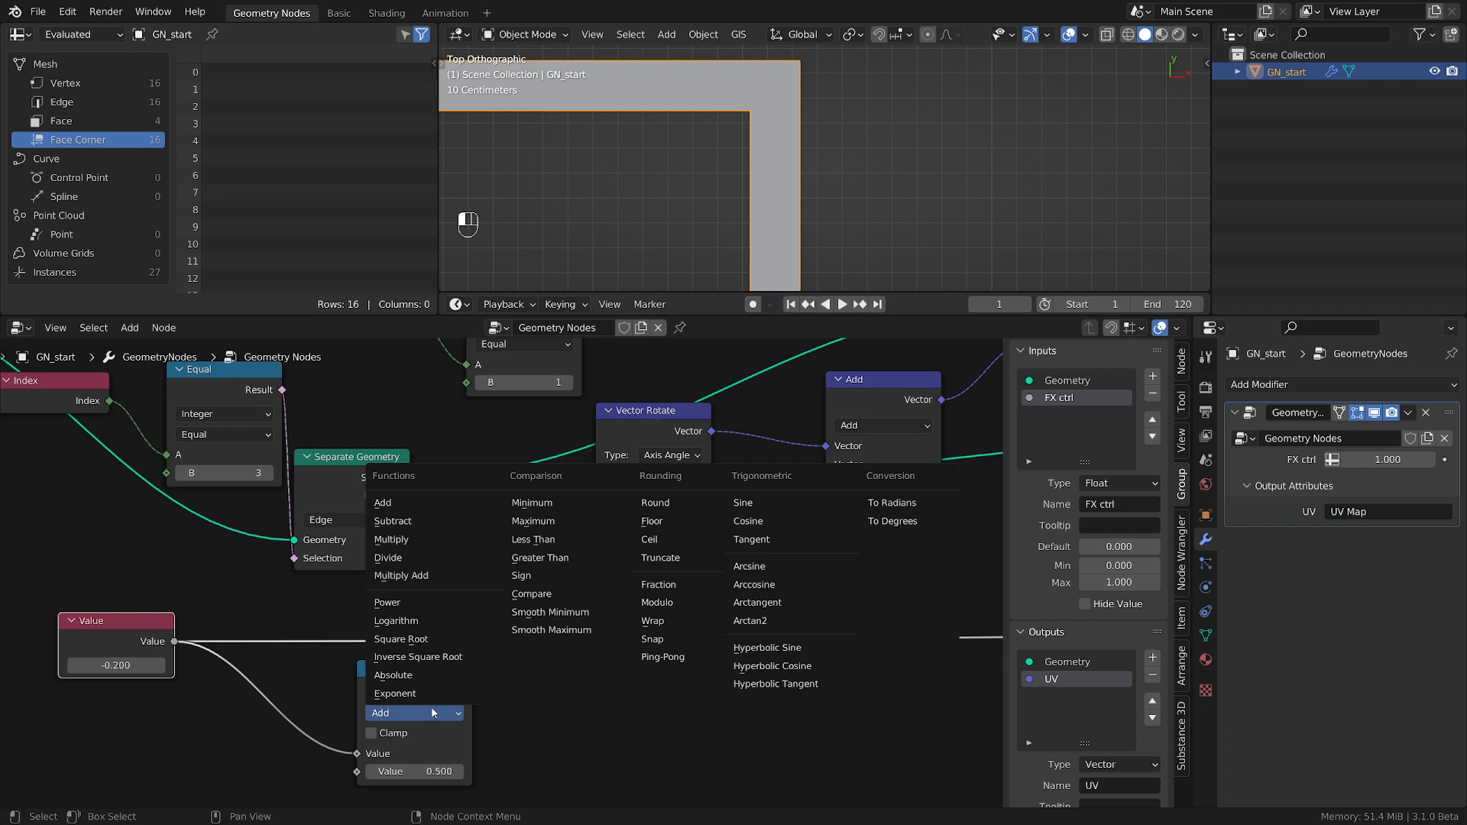
left_click(418, 541)
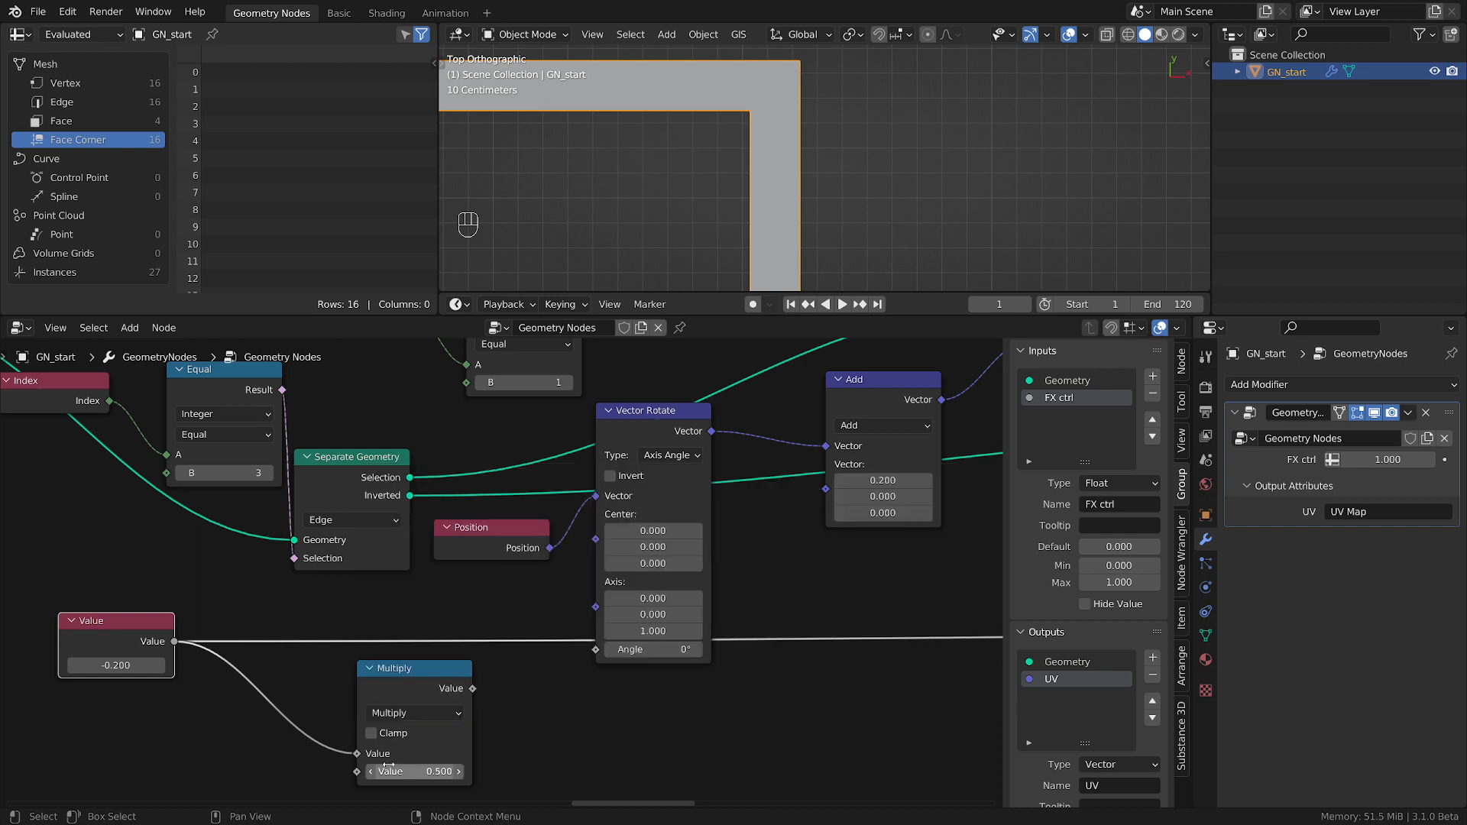
double_click(404, 772)
key("Return")
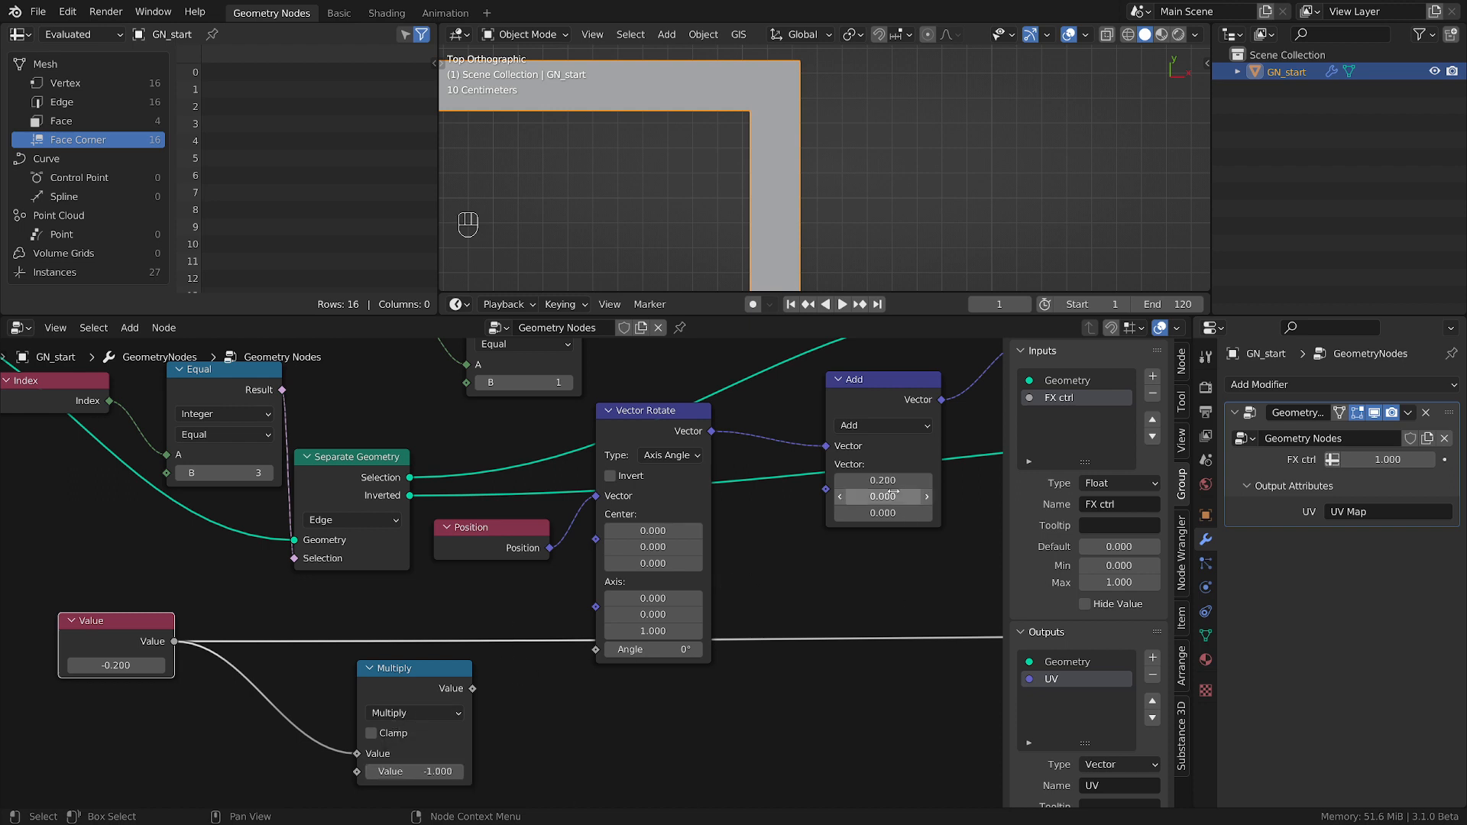
Add a Combine XYZ node and place it below Vector Rotate, beside the Multiply node.
key("shift+a")
mouse_move(769, 592)
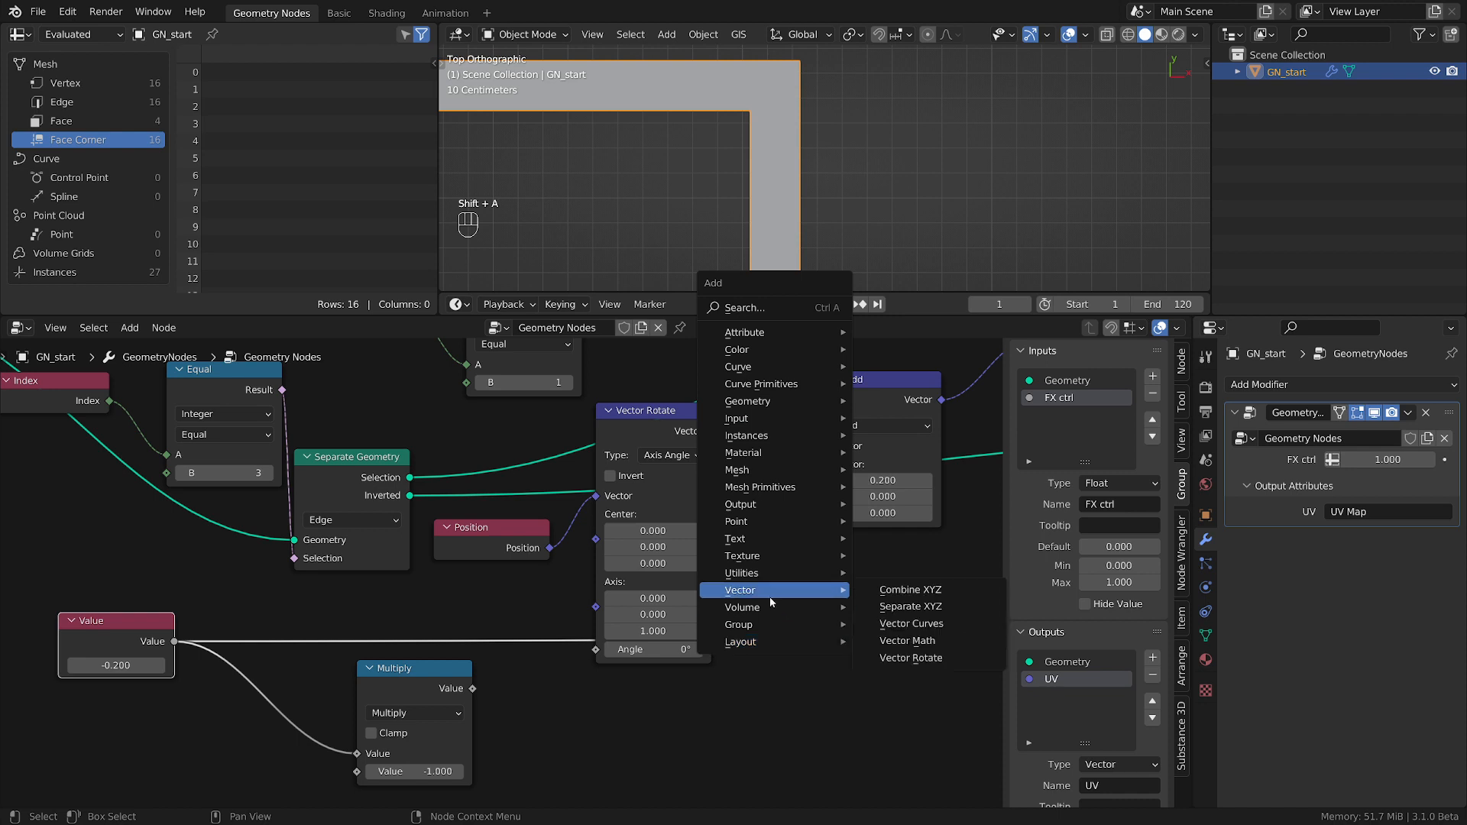
left_click(902, 590)
left_click(594, 694)
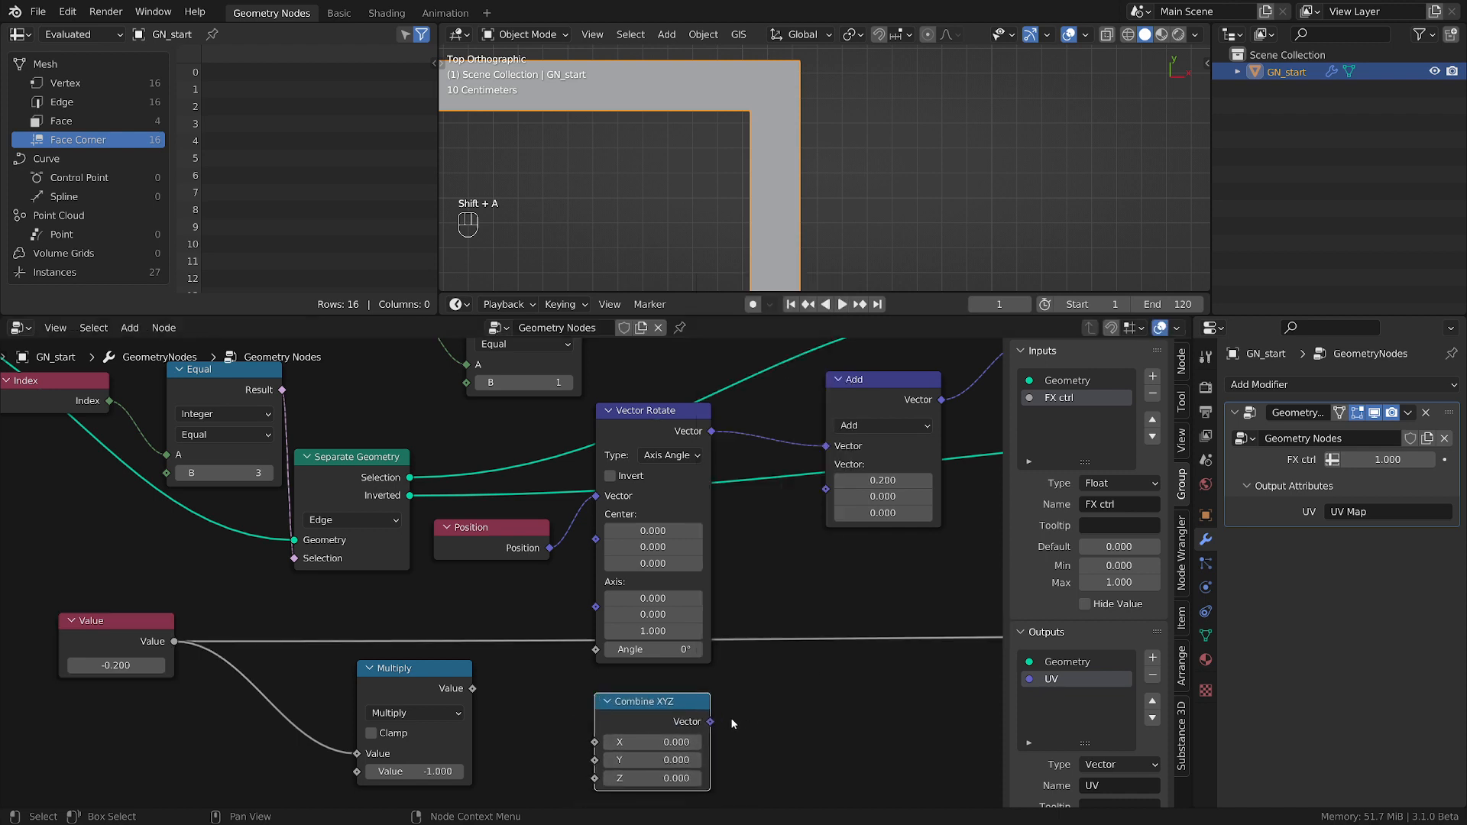
Connect the Combine XYZ output to the Add node's second vector and the Multiply result to Combine XYZ's X input.
left_click_drag(710, 721, 826, 464)
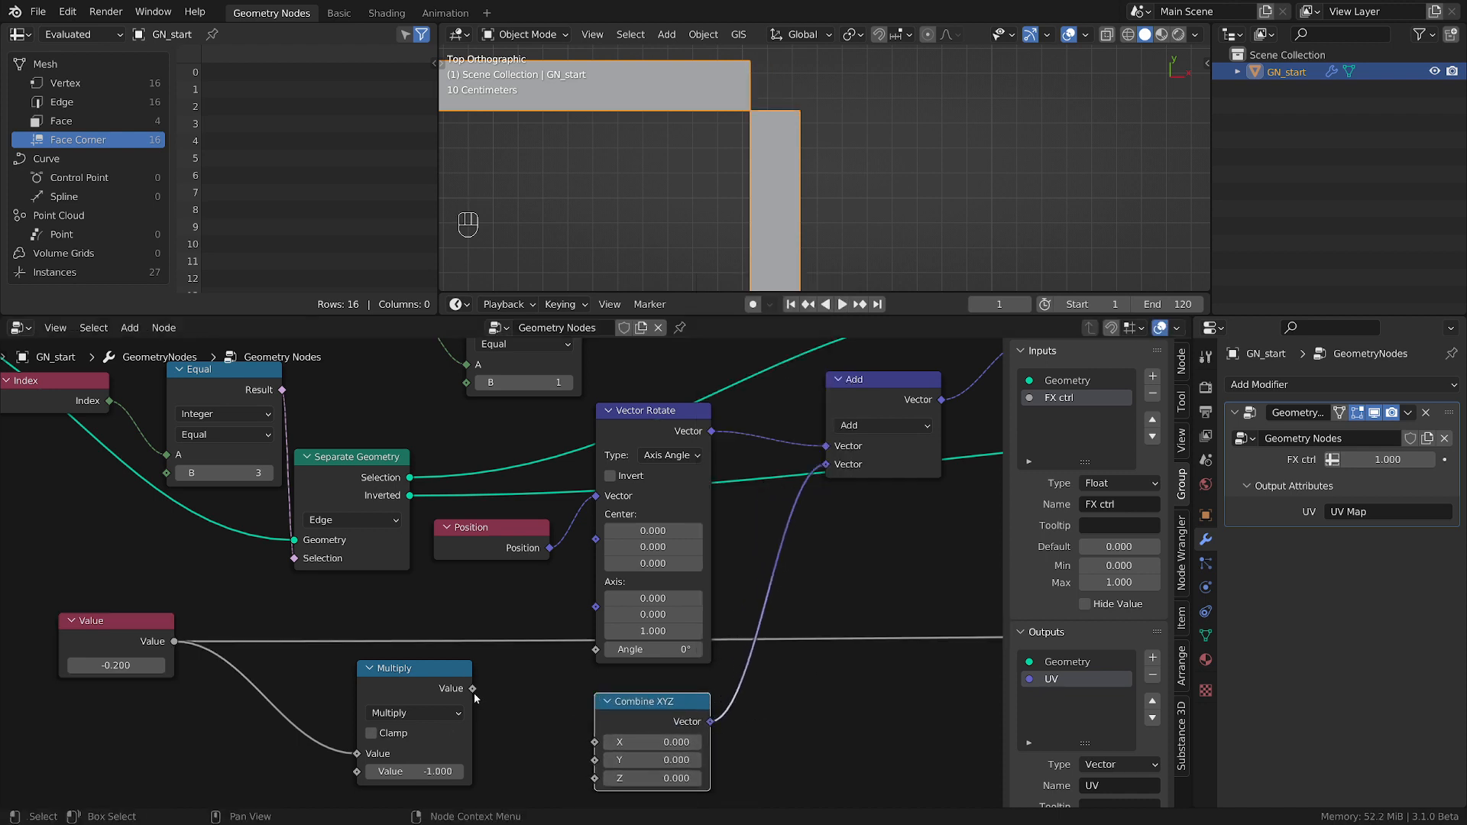
left_click_drag(472, 689, 597, 745)
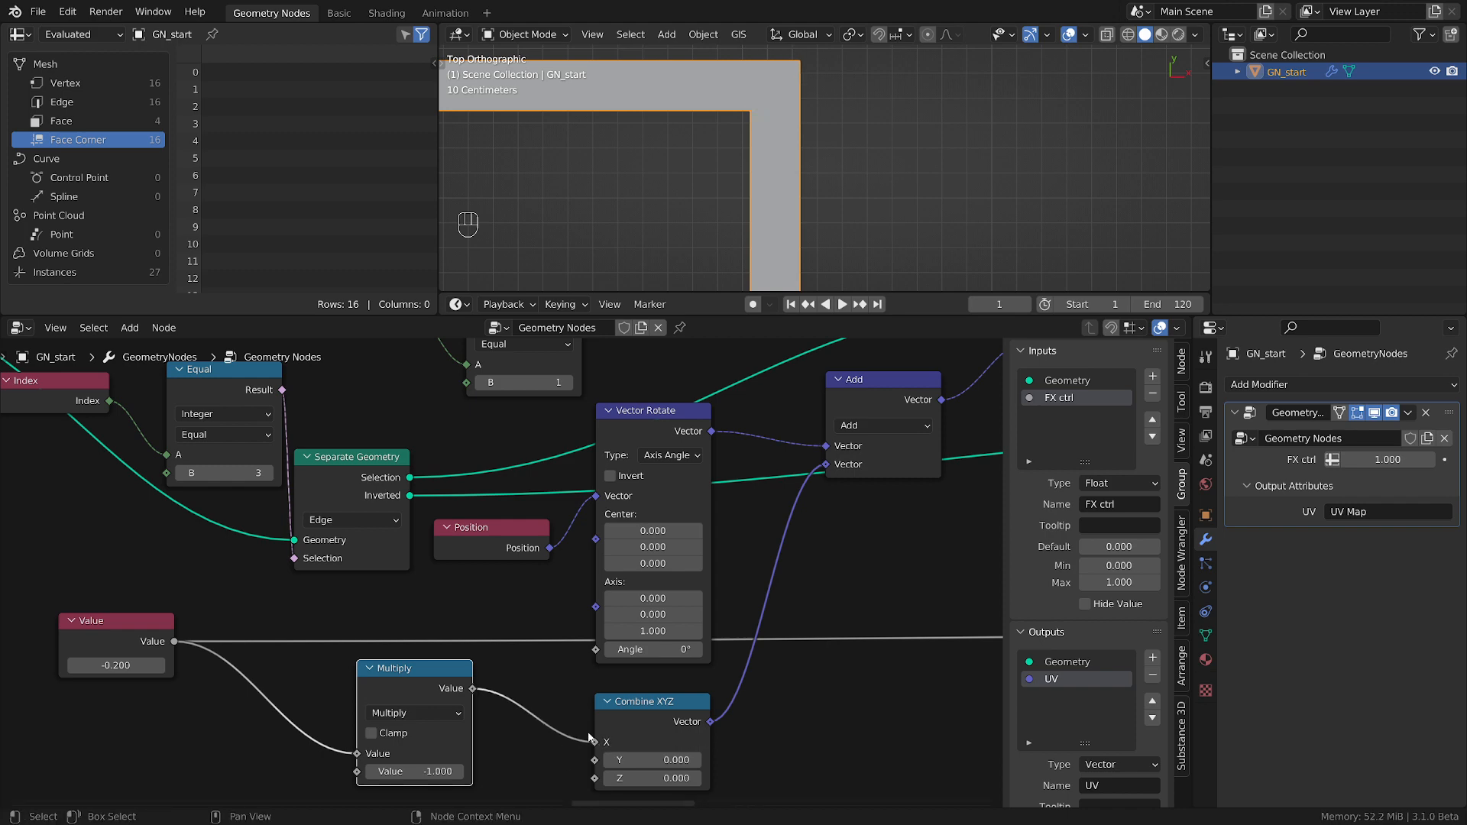
scroll(588, 738, "down", 3)
middle_click_drag(250, 688, 448, 666)
Test the box thickness by changing the Value node to -0.58, and reset it to -0.2.
left_click_drag(428, 657, 411, 657, "shift")
scroll(706, 134, "down", 4)
middle_click_drag(706, 134, 903, 173)
scroll(902, 173, "down", 4)
scroll(902, 171, "up", 1)
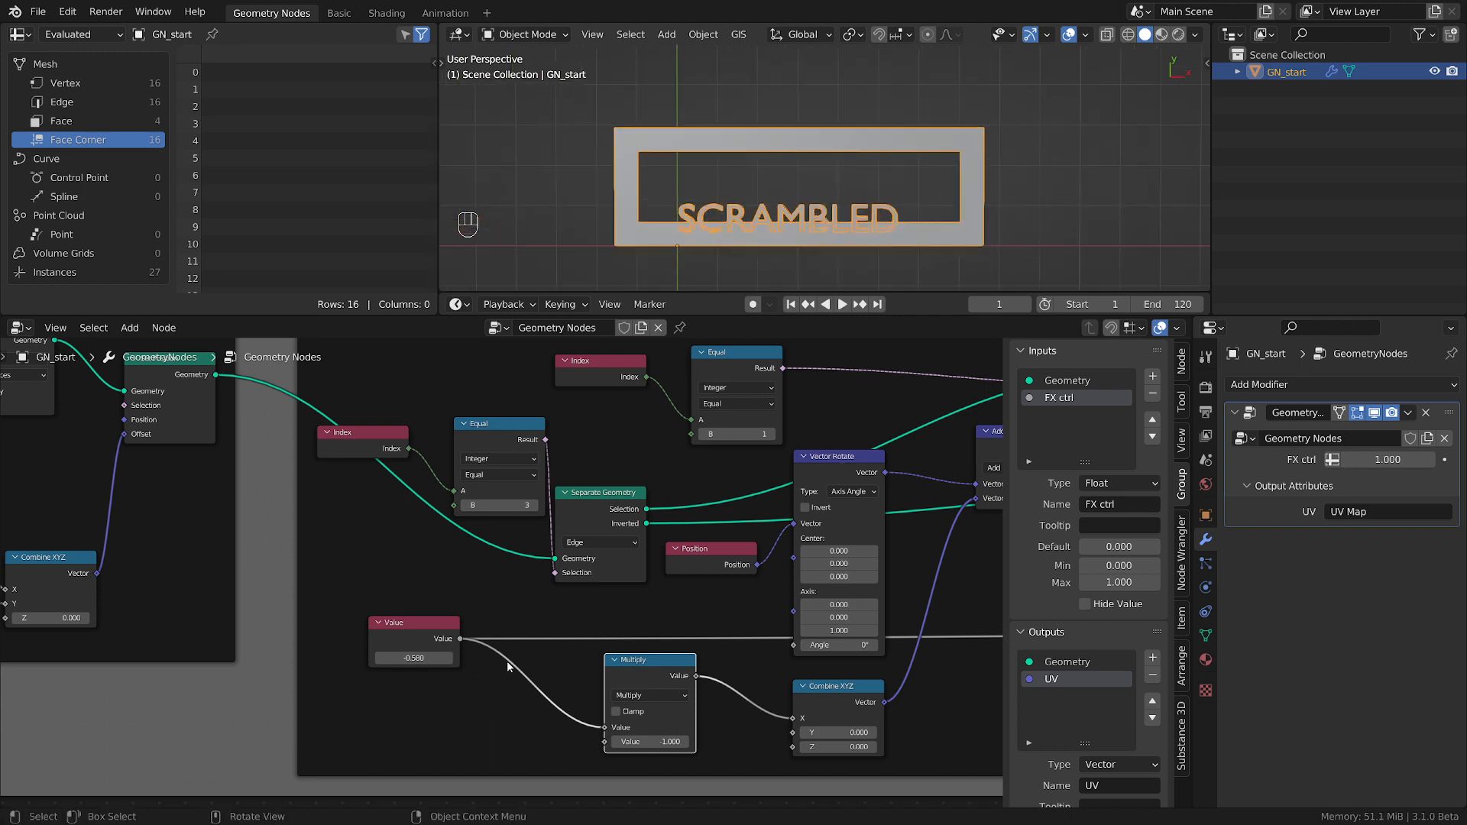
left_click(426, 658)
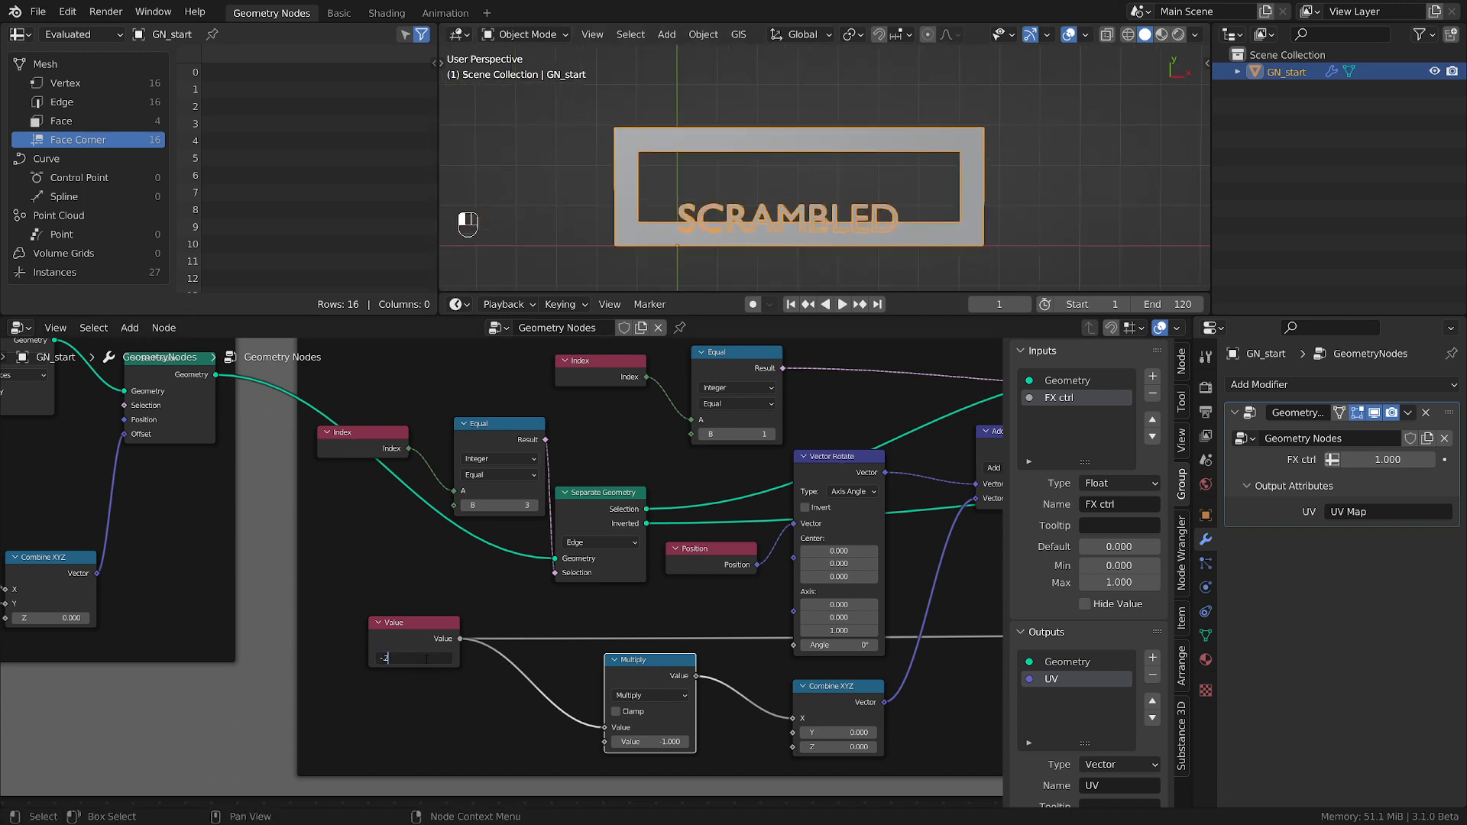
type("-.2")
key("Return")
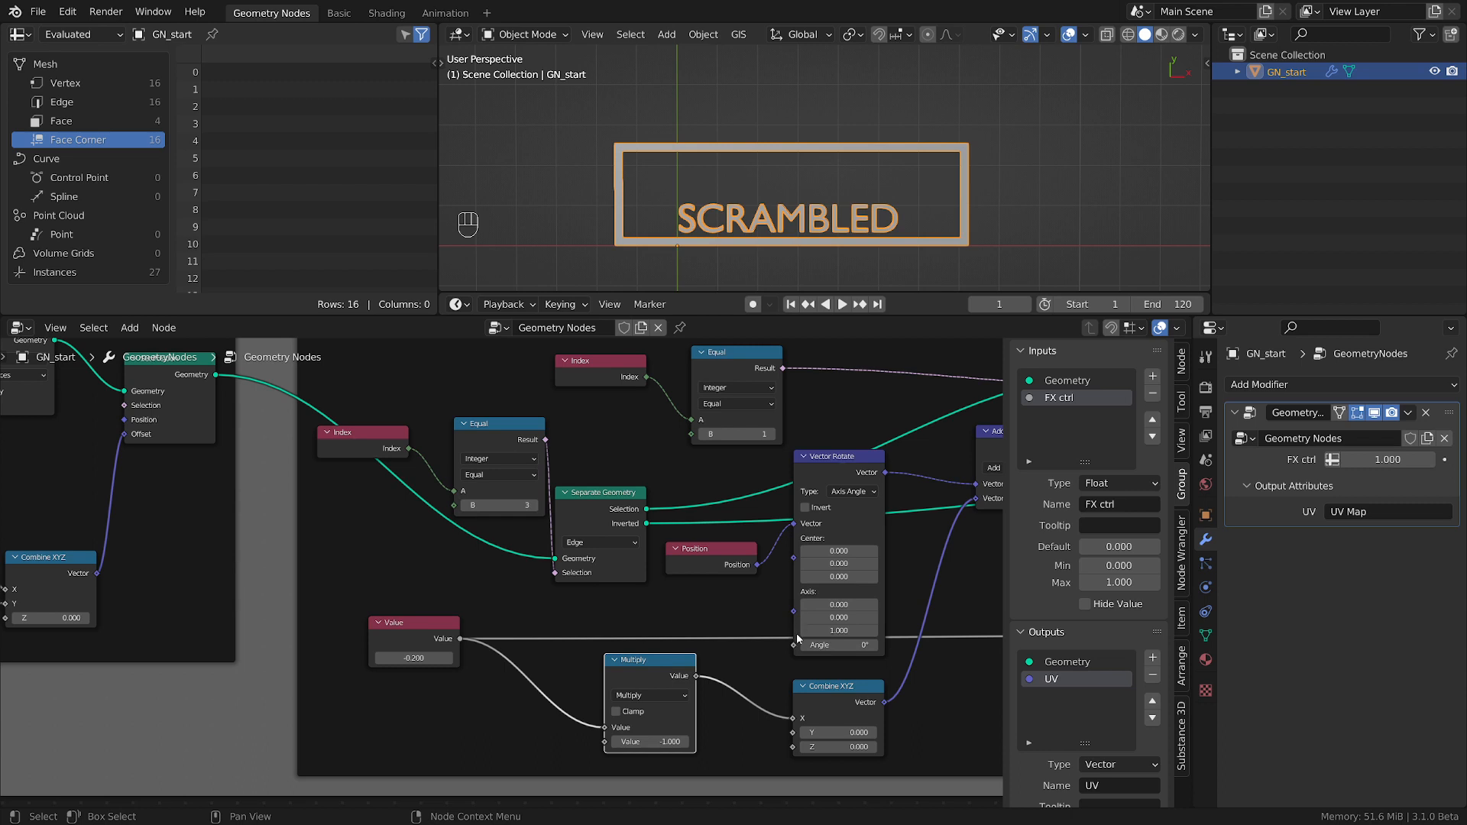
Test the lid rotation by raising the Vector Rotate angle to about 73.3°, and reset it to 0.
left_click_drag(842, 646, 898, 646)
scroll(801, 171, "down", 4)
scroll(726, 237, "up", 2)
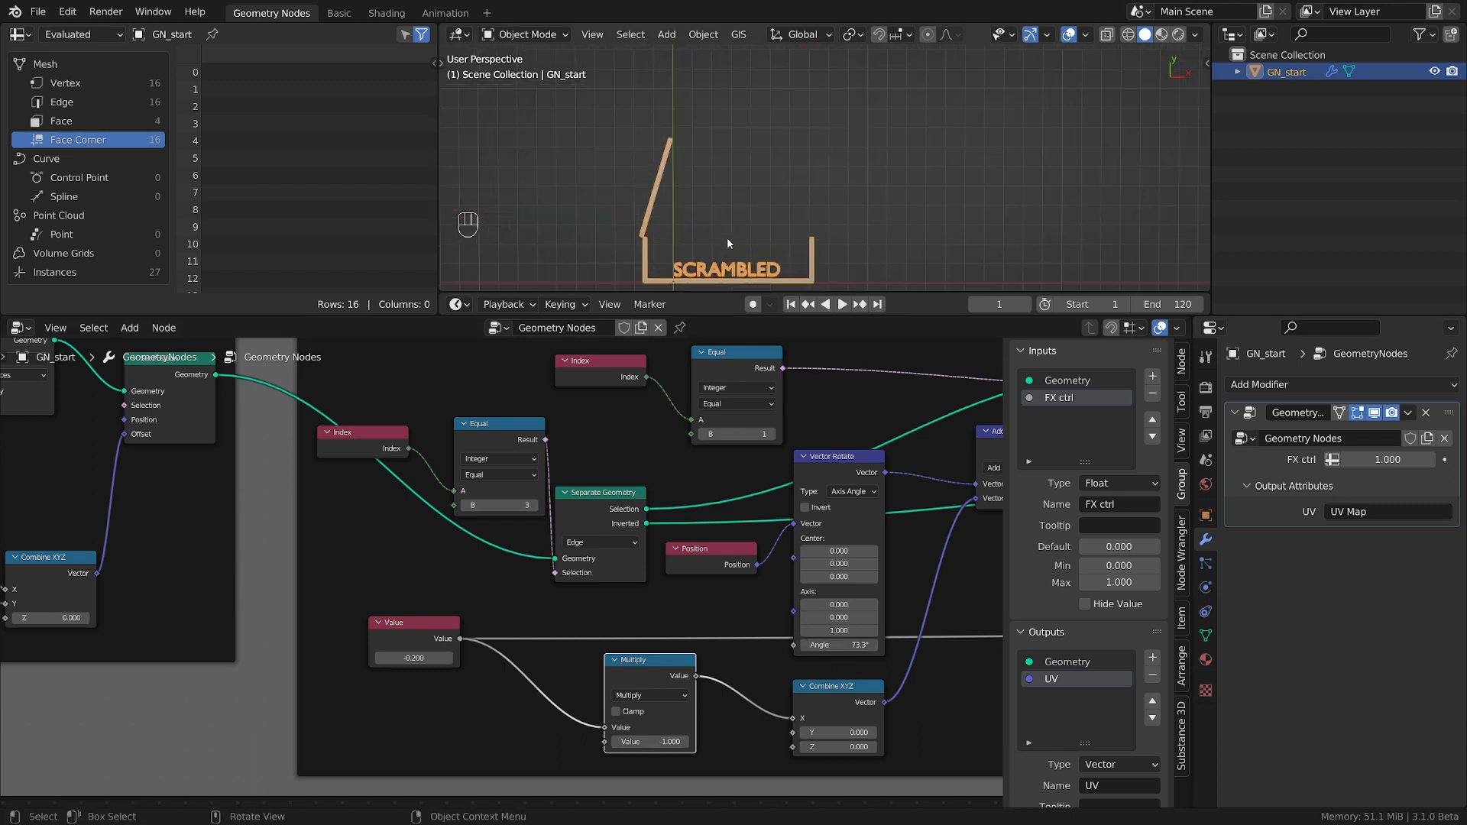
left_click_drag(840, 645, 795, 646)
left_click(843, 646)
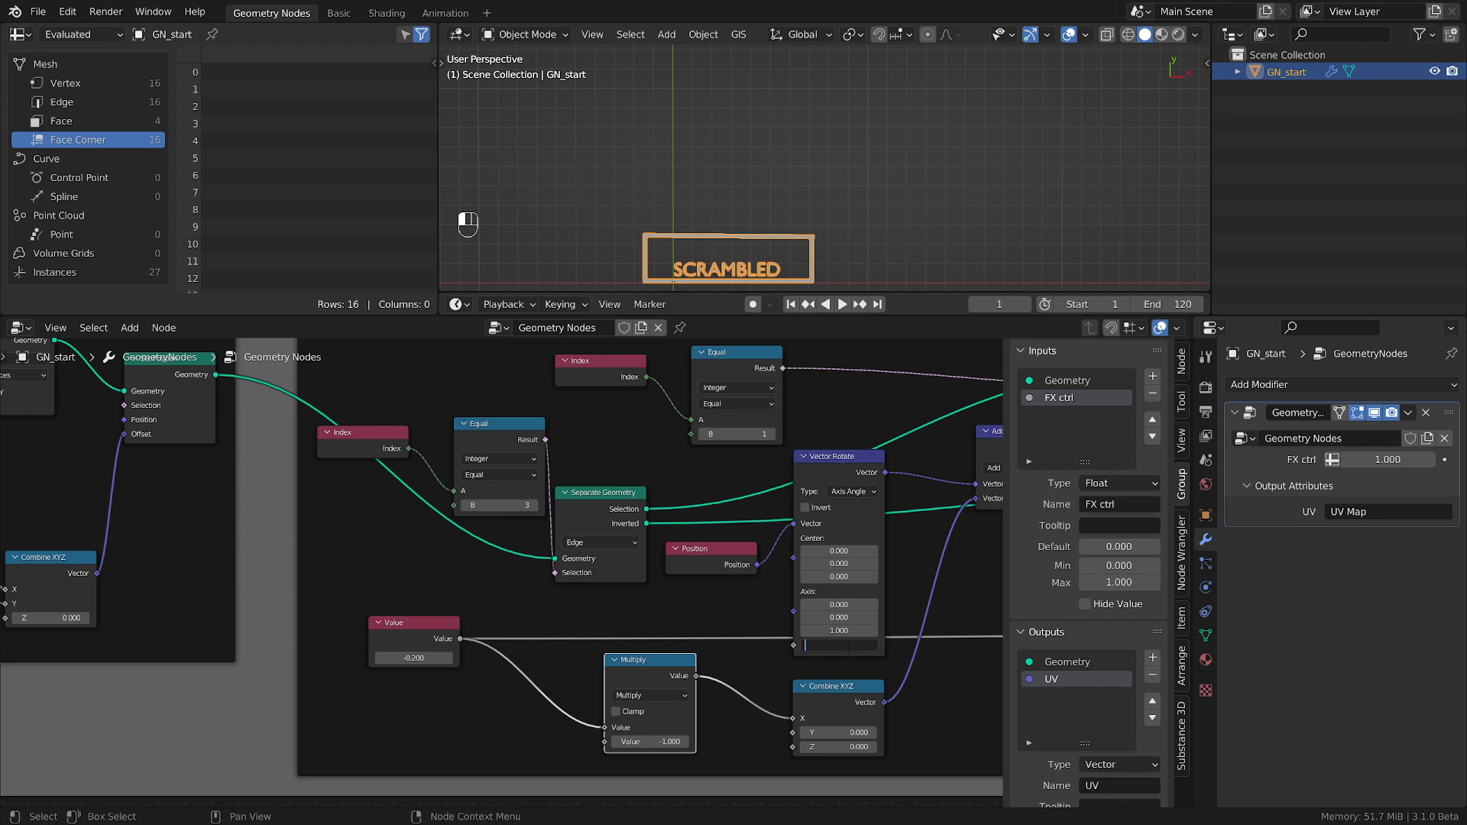
type("0")
key("Return")
Swing the lid partly open by increasing the Vector Rotate node's Angle.
scroll(760, 256, "up", 5)
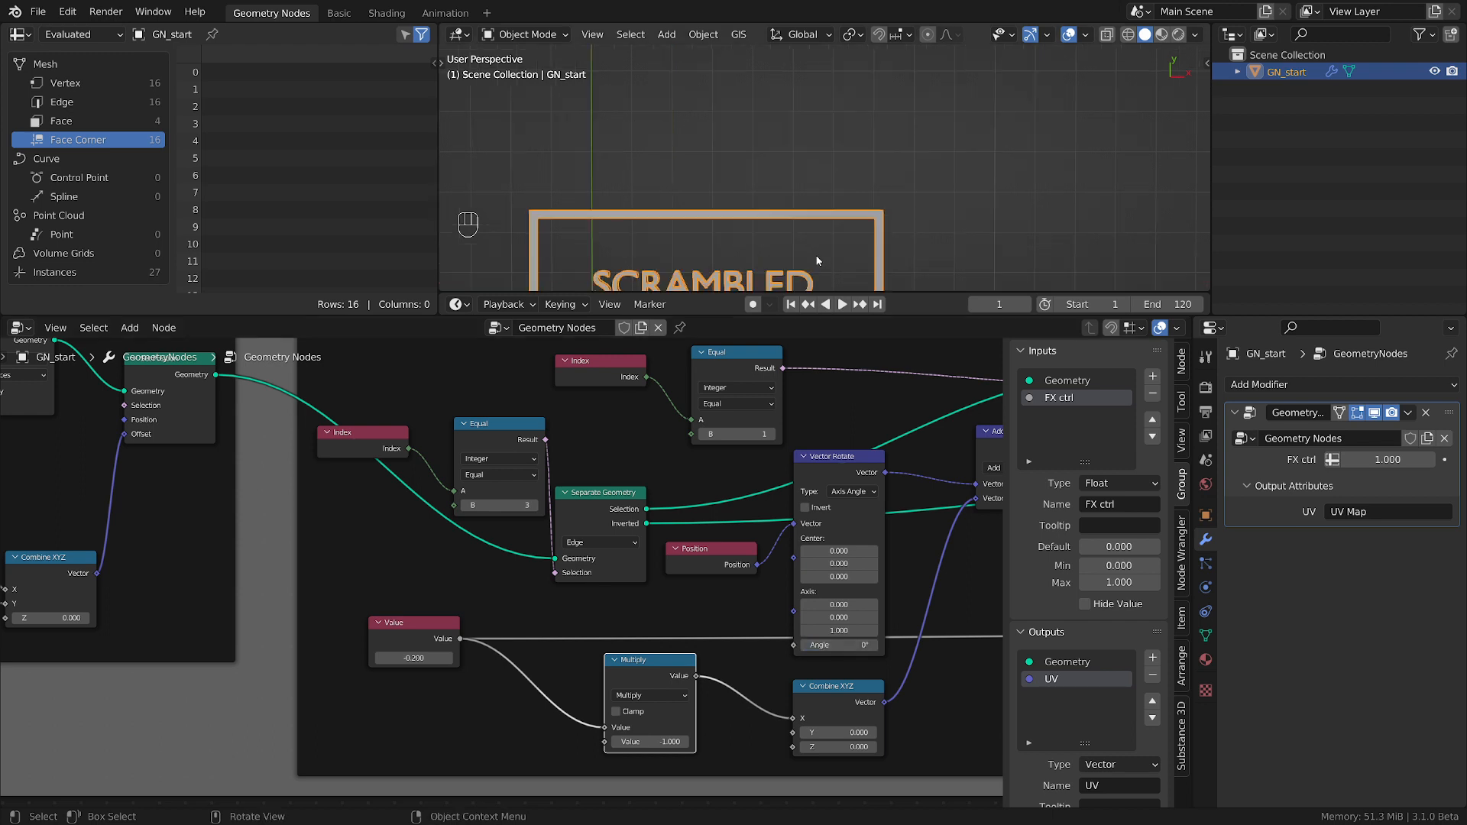
scroll(700, 245, "down", 3)
middle_click_drag(688, 246, 793, 184, "shift")
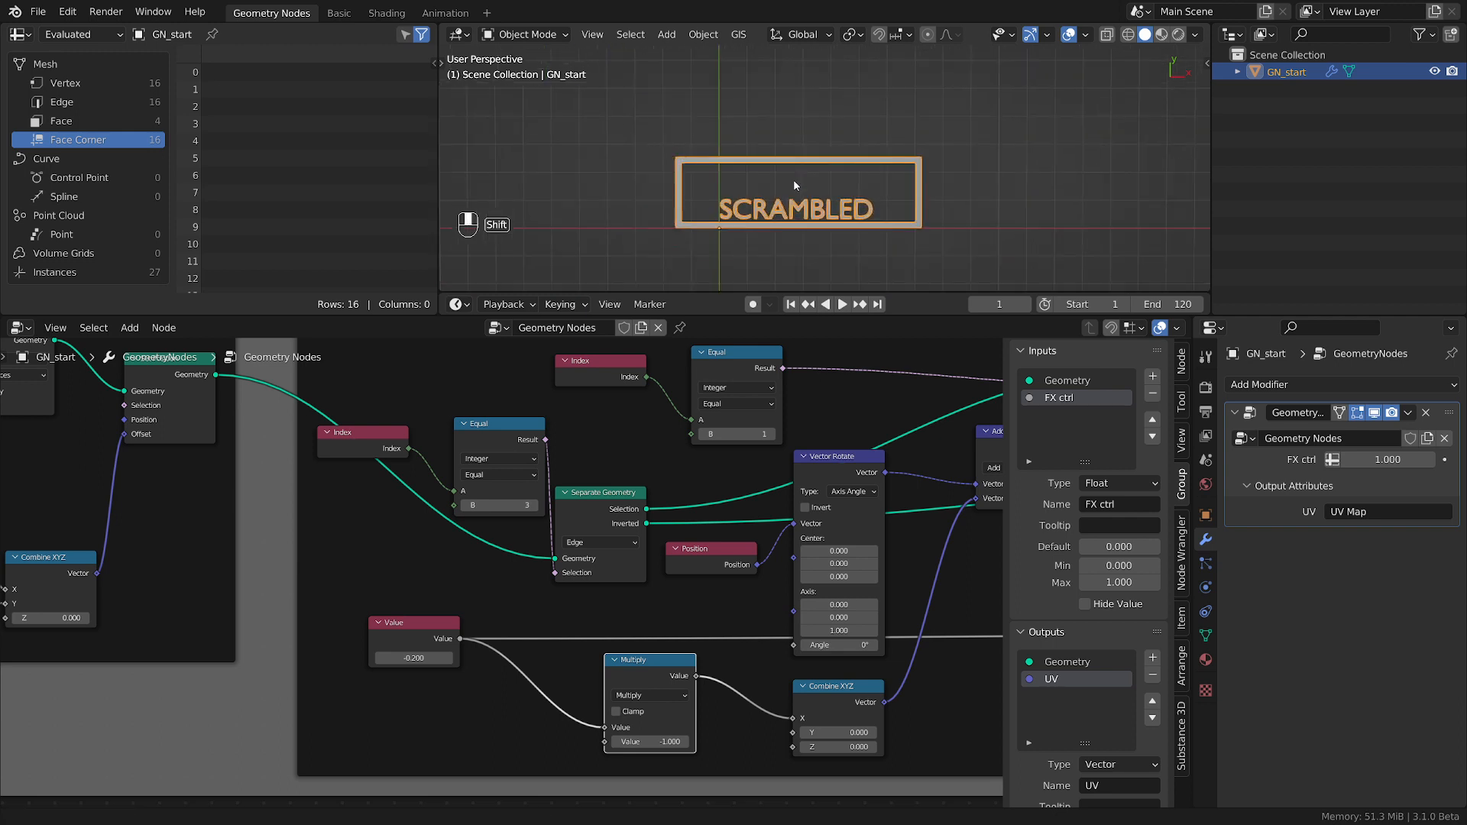
scroll(788, 199, "up", 4)
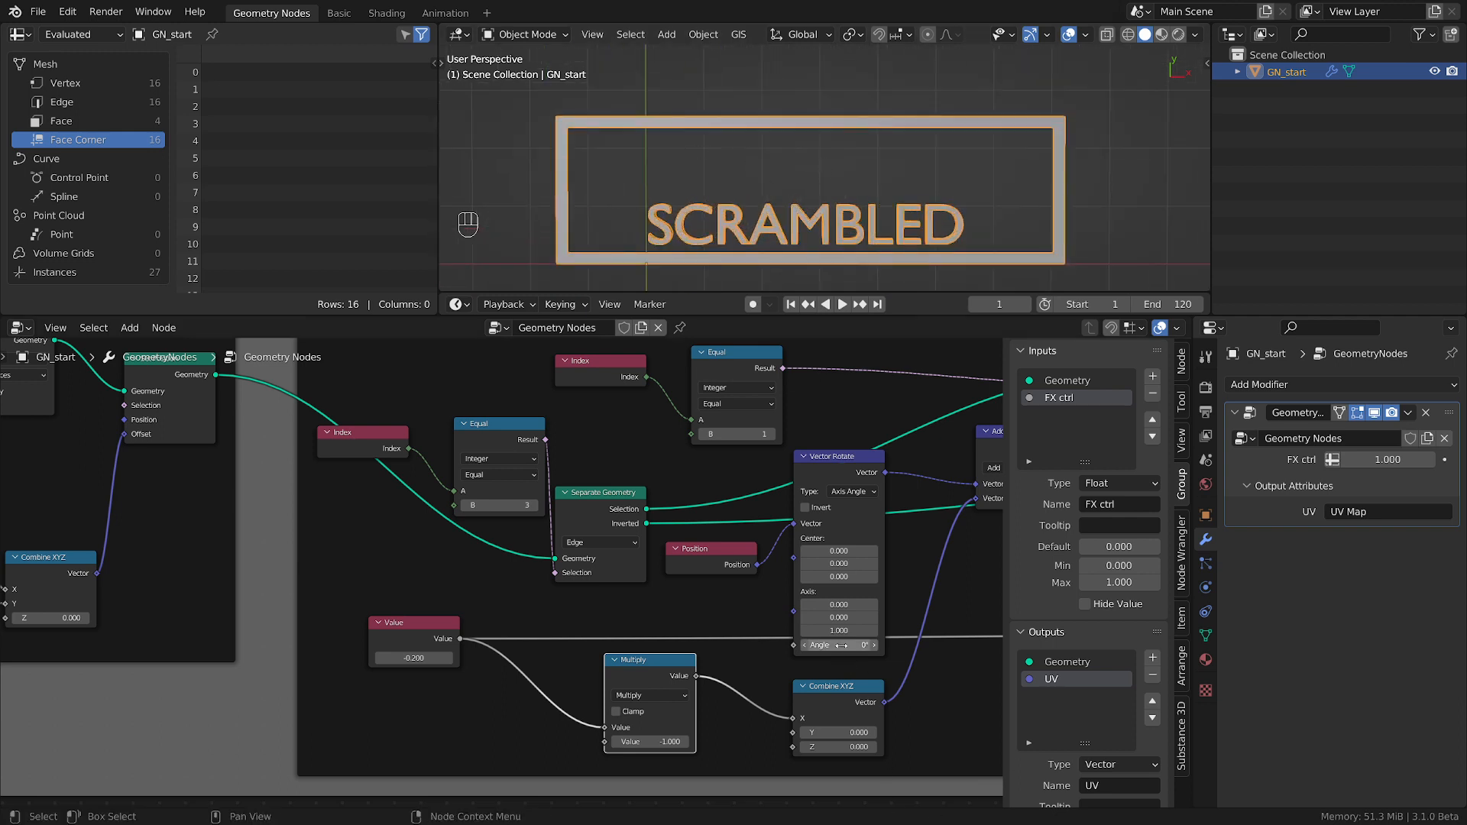
left_click_drag(841, 646, 877, 646)
scroll(756, 140, "down", 4)
middle_click_drag(760, 145, 749, 227, "shift")
mouse_move(840, 646)
left_mouse_down()
mouse_move(892, 646)
mouse_move(811, 646)
mouse_move(837, 643)
left_mouse_up()
Look over the rest of the box node tree and save the file.
scroll(582, 631, "down", 2)
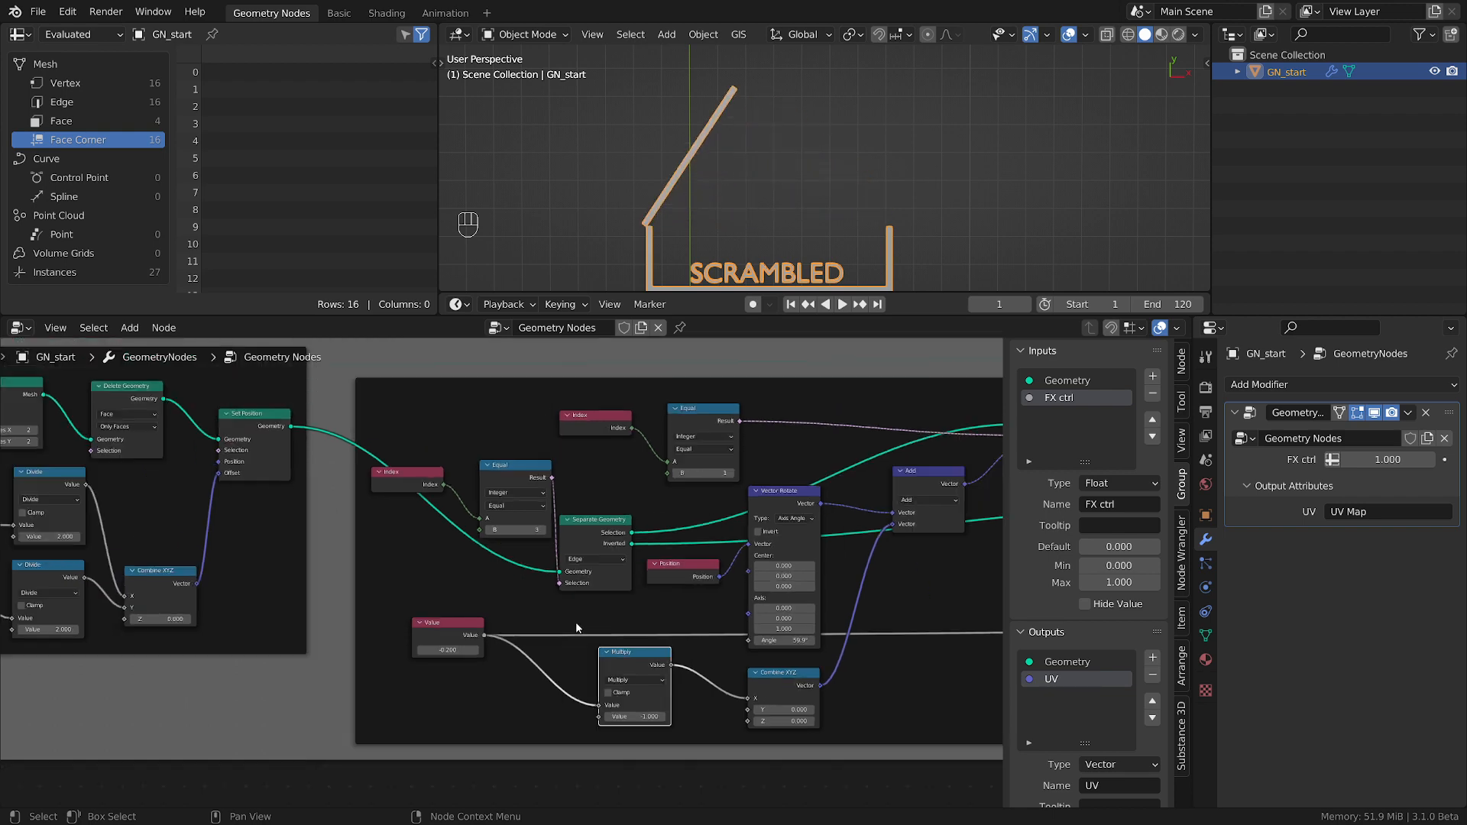
middle_click_drag(271, 654, 786, 675)
scroll(545, 645, "down", 1)
middle_click_drag(246, 670, 572, 655)
scroll(799, 645, "up", 6)
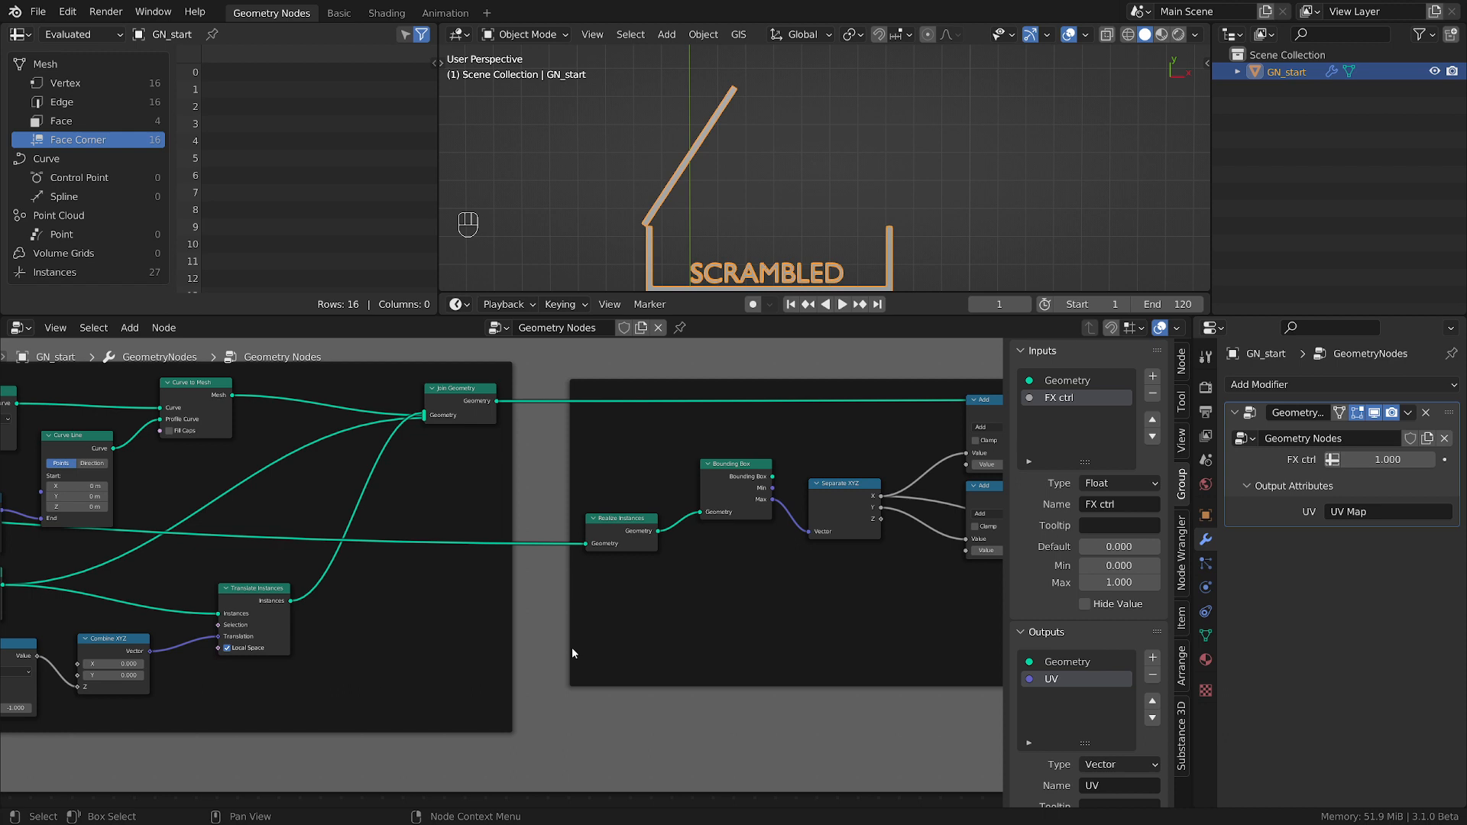
key("ctrl")
key("ctrl+s")
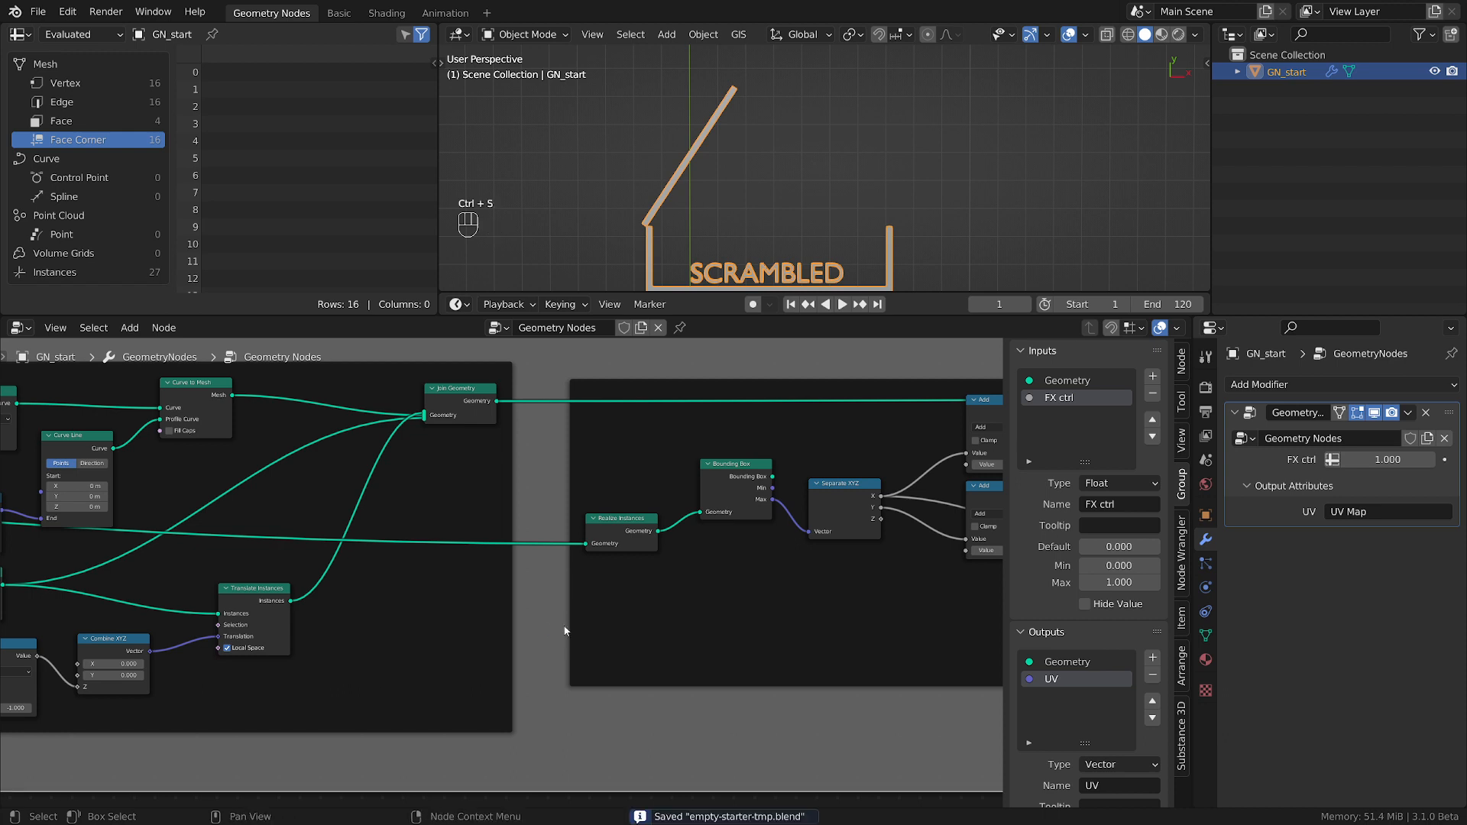
scroll(577, 631, "down", 5)
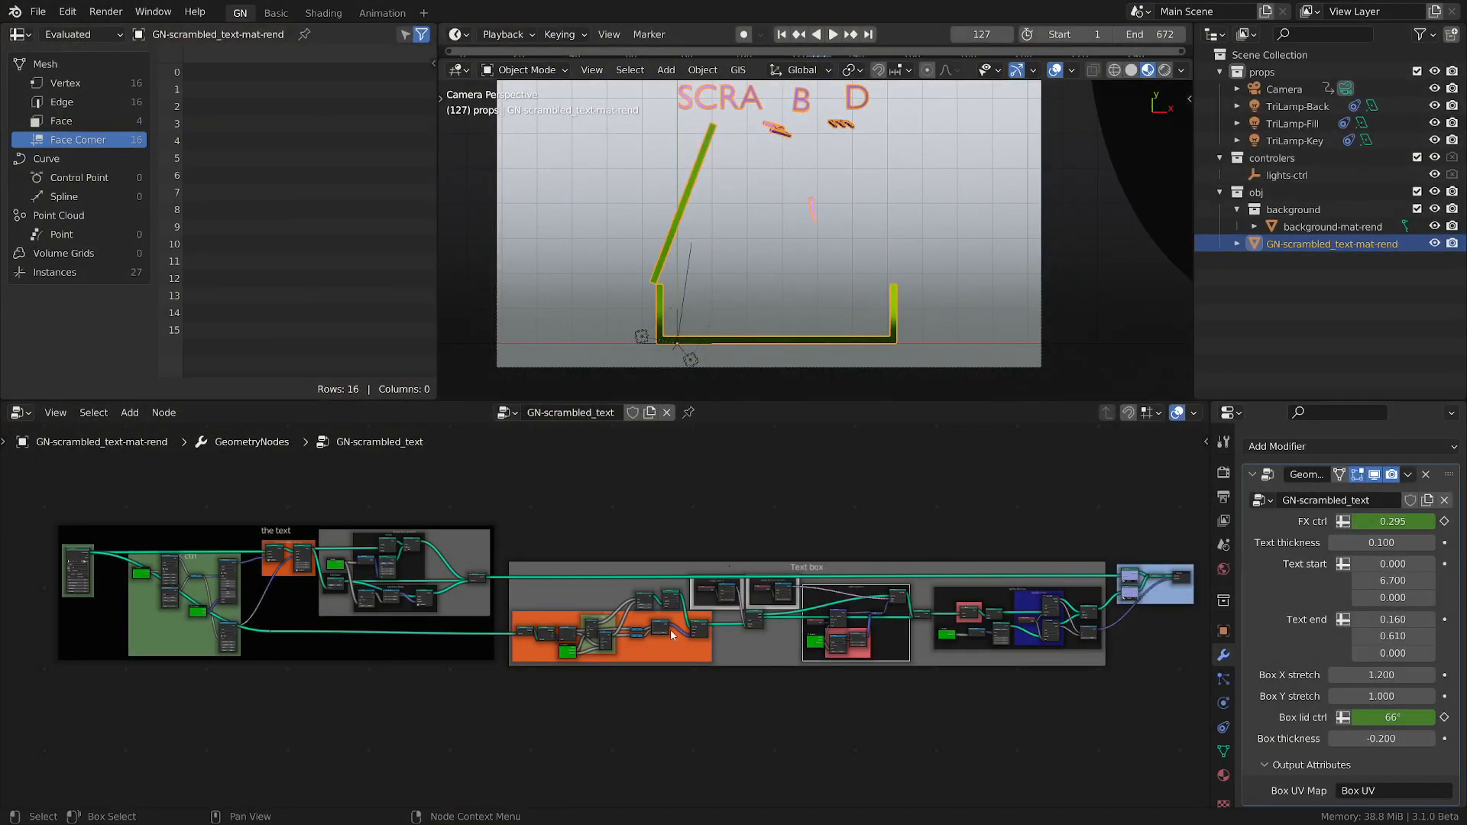
Try a Text thickness of 0.95 in the GN-scrambled_text modifier and undo the change.
scroll(361, 535, "up", 3)
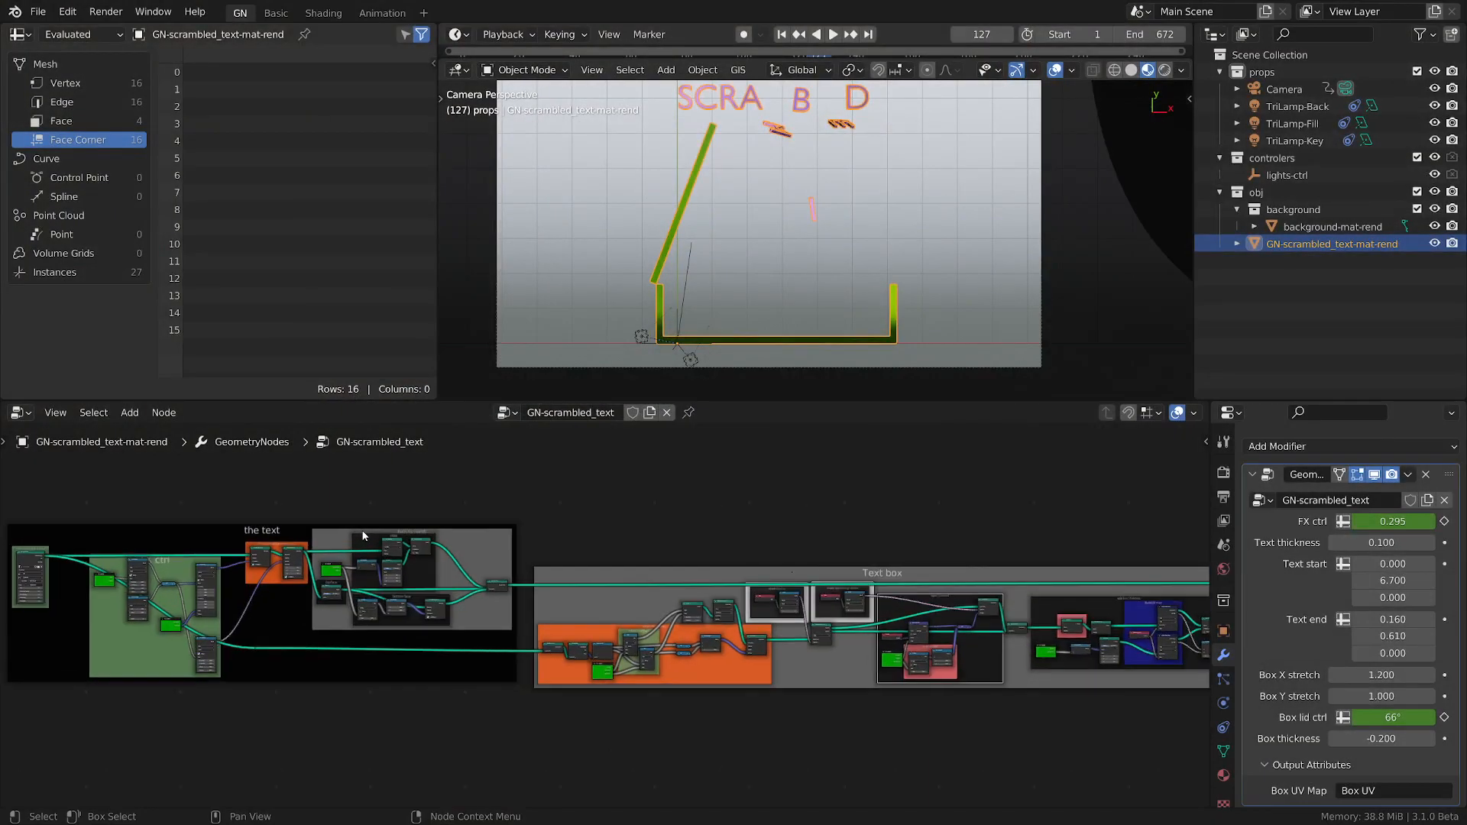
scroll(399, 537, "down", 2)
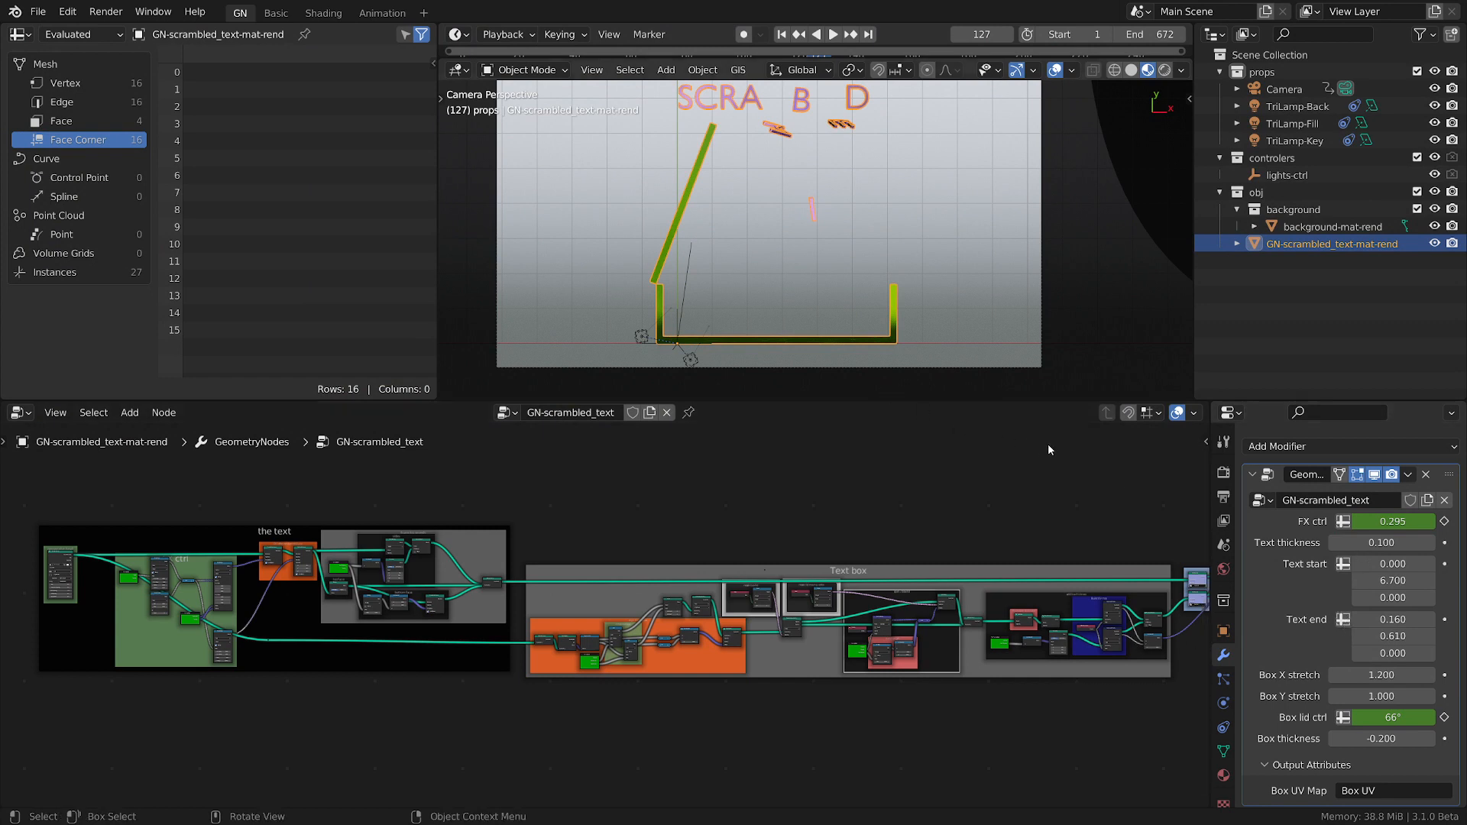
left_click_drag(1366, 543, 1430, 542)
scroll(929, 256, "up", 3)
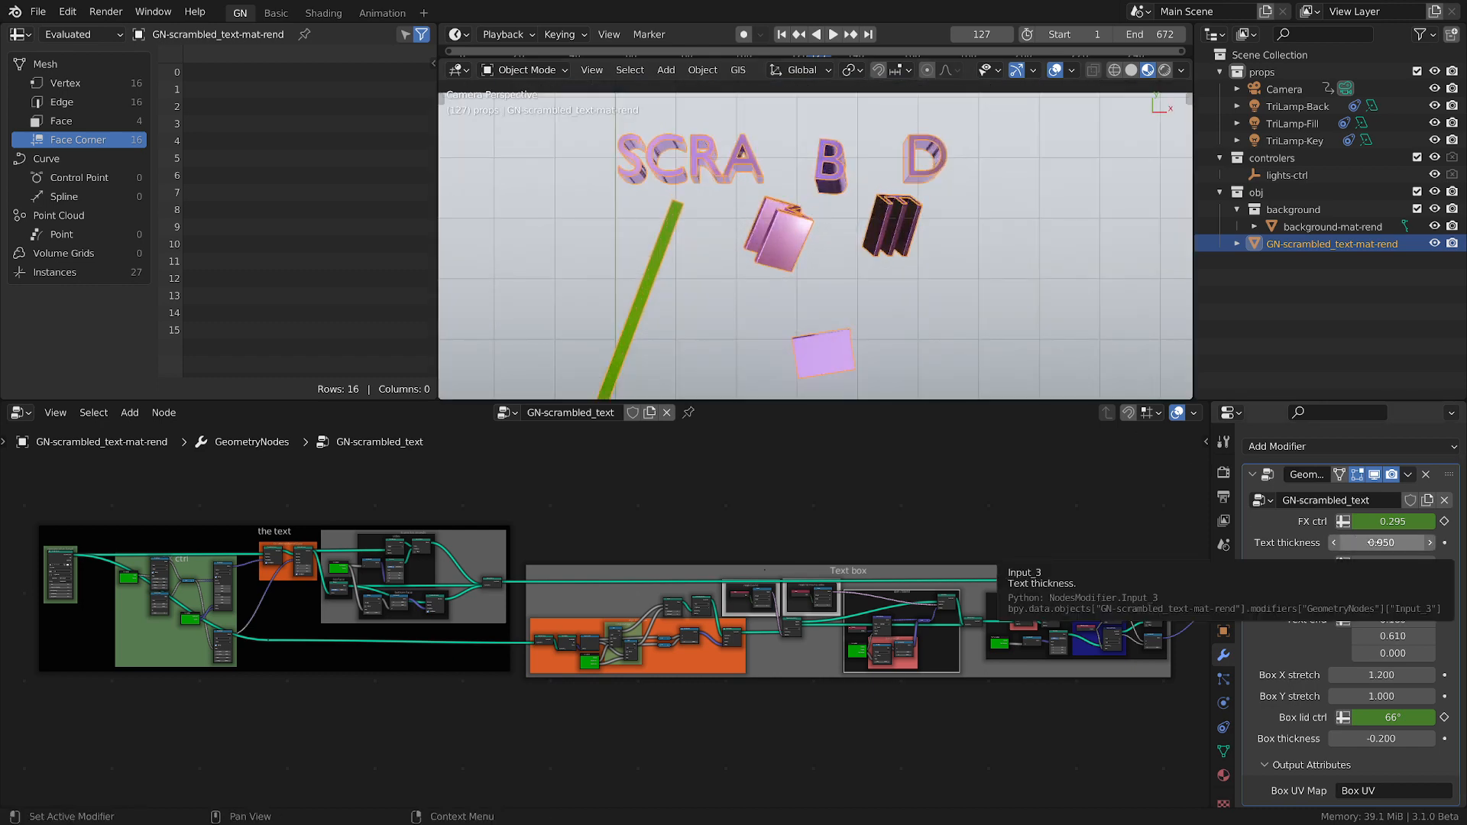
key("ctrl+z")
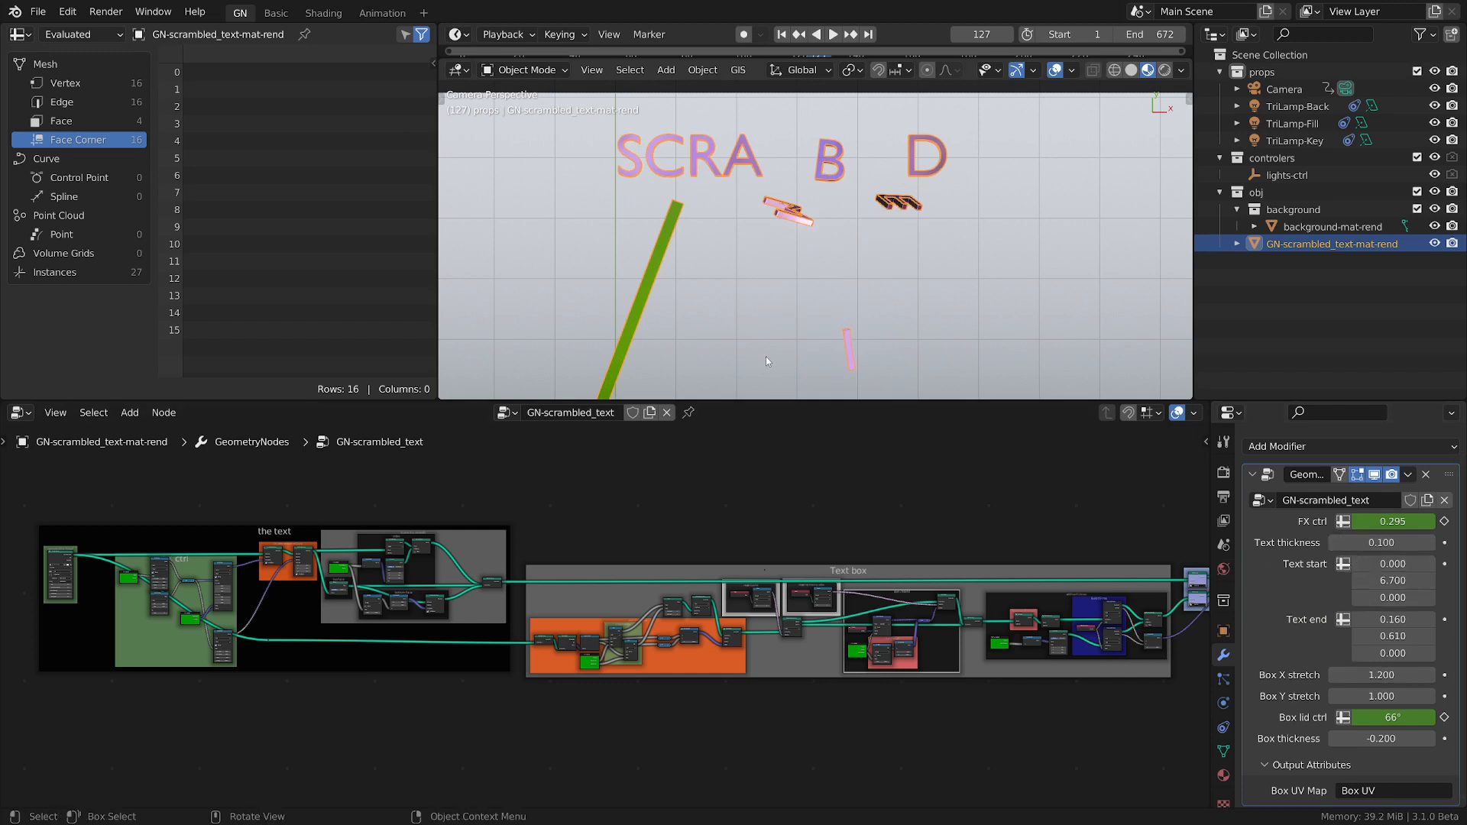
Try other Text start values in the modifier and restore the original ones.
scroll(766, 356, "down", 3)
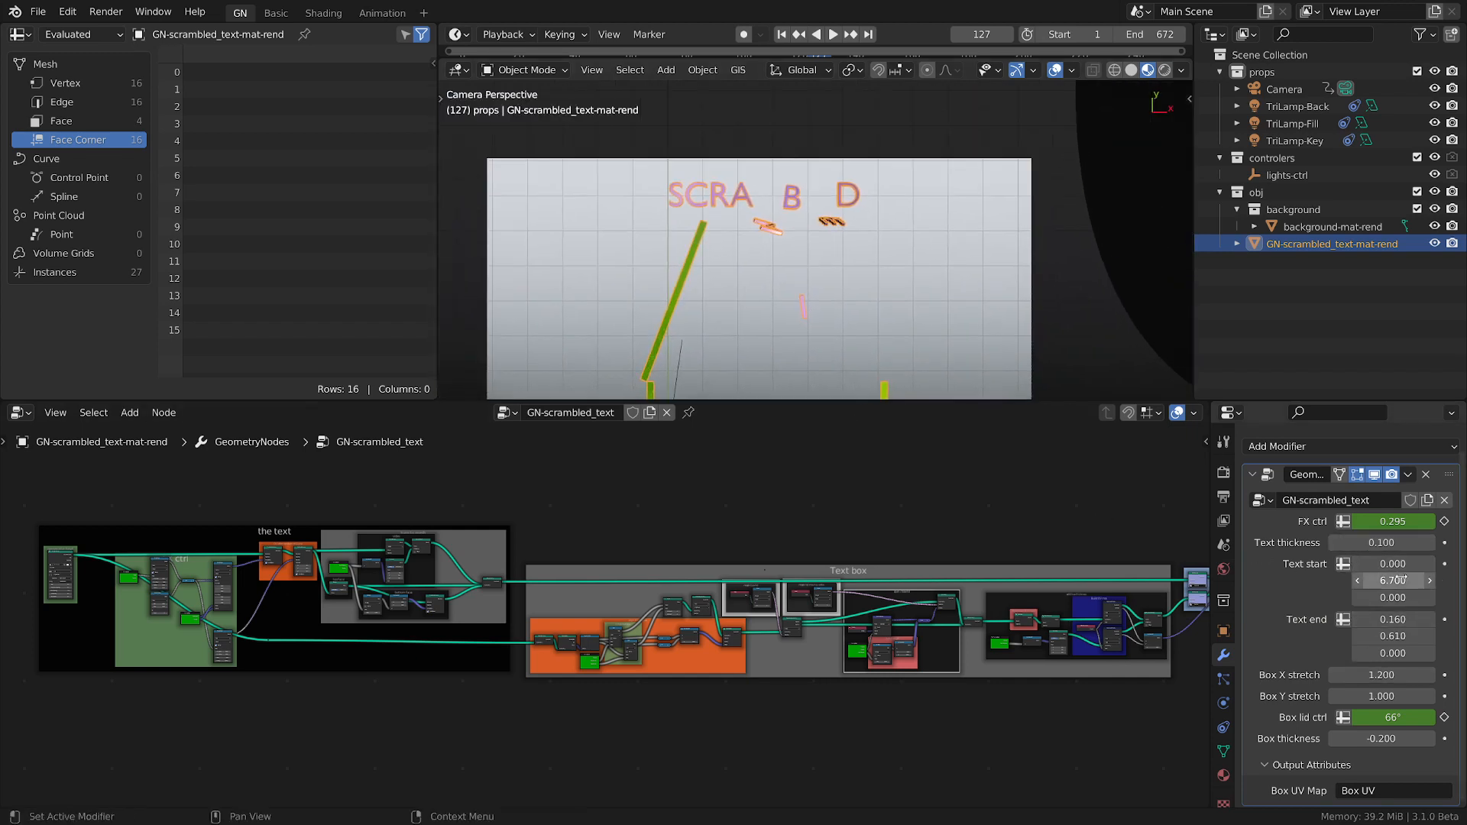
mouse_move(1402, 581)
left_mouse_down()
mouse_move(1356, 580)
mouse_move(1433, 564)
mouse_move(1384, 603)
left_mouse_up()
key("BackSpace")
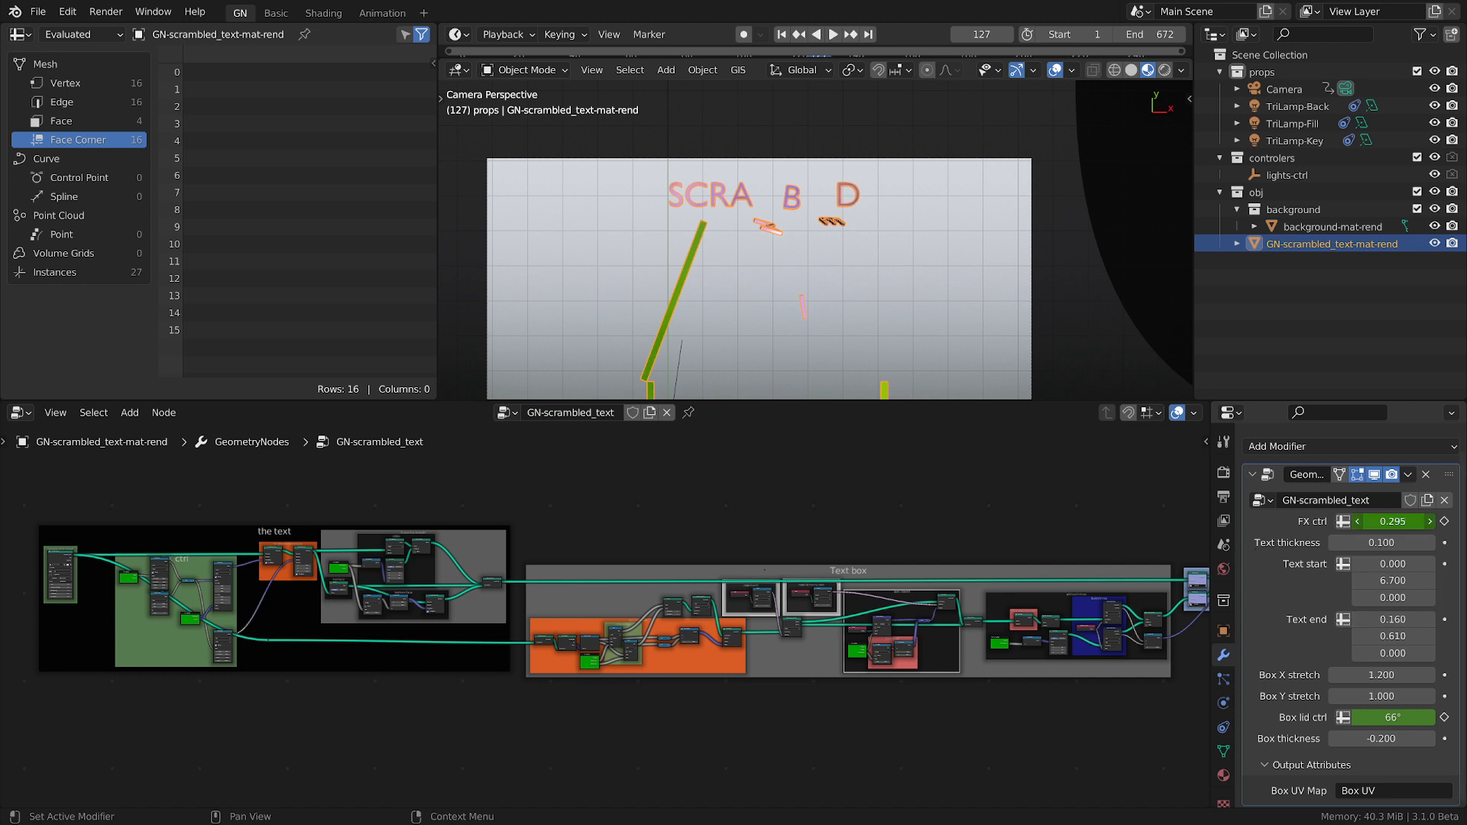
Set FX ctrl to 1 to bring the letters into the box, and try other Text end values before undoing them.
left_click_drag(1372, 521, 1397, 523)
middle_click_drag(846, 321, 806, 232, "shift")
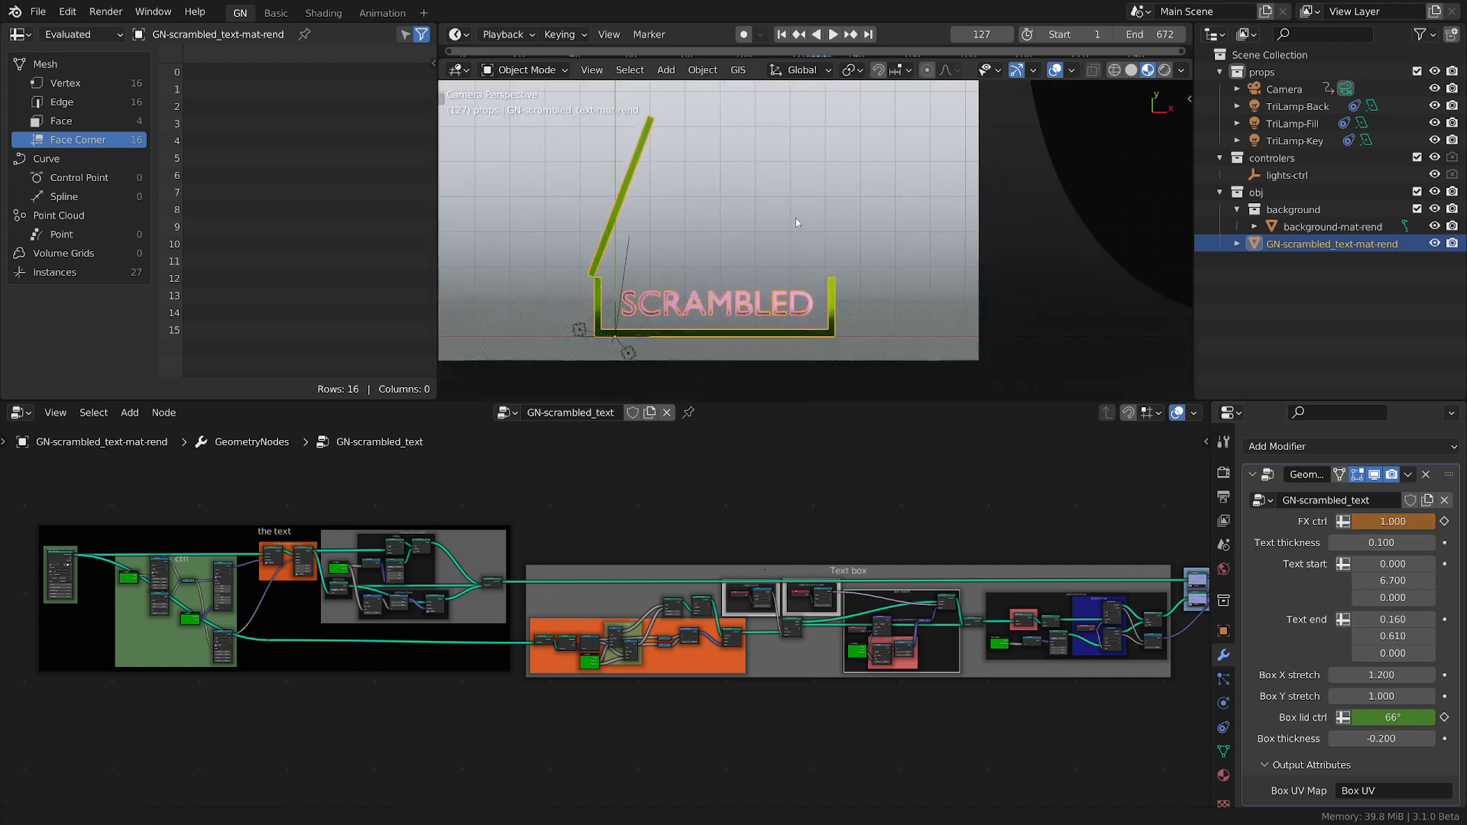
left_click_drag(1387, 619, 1429, 653)
key("ctrl+z")
key("ctrl+z")
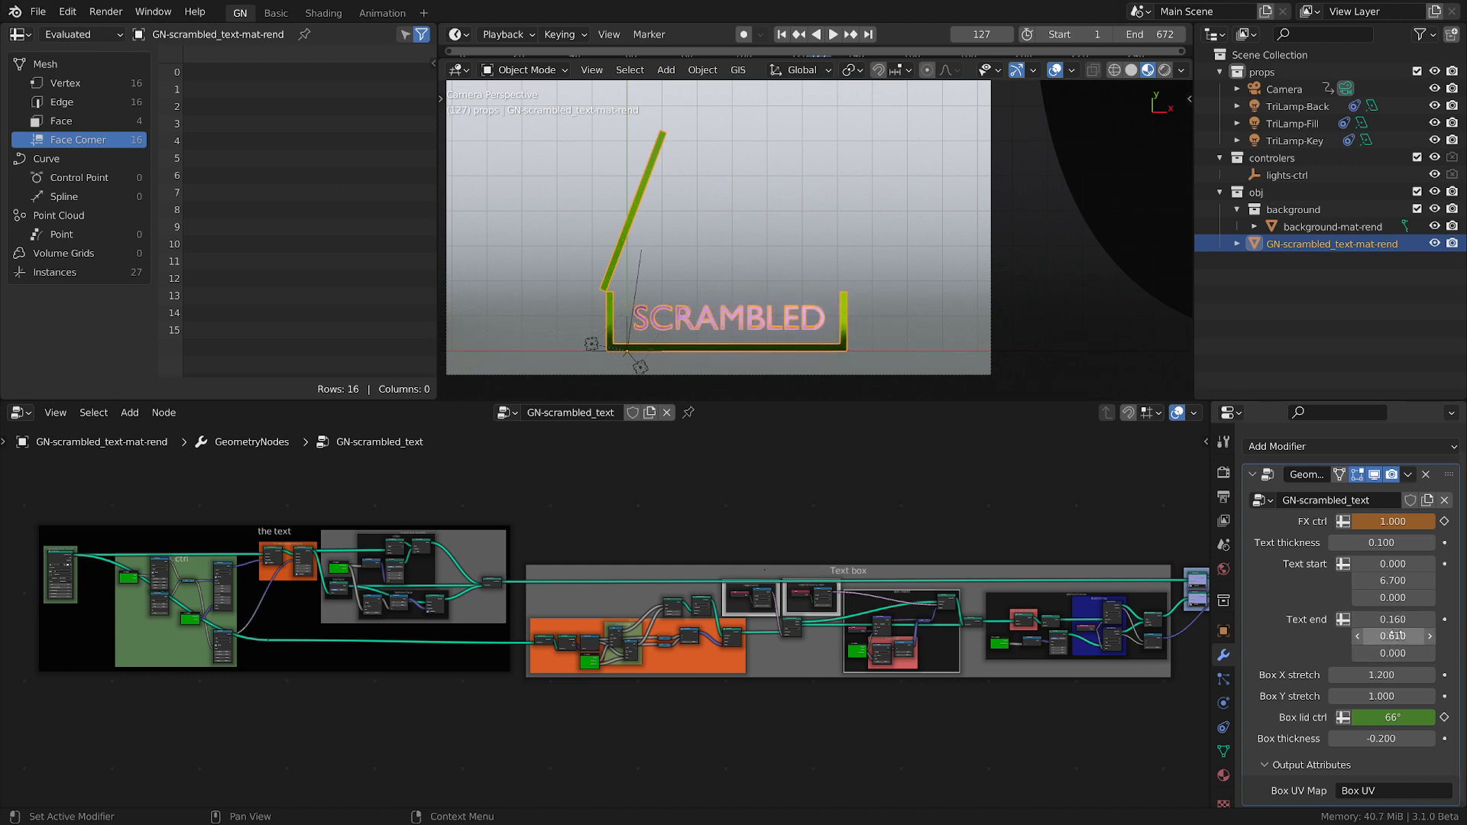
Try other box stretch values in the modifier and undo the changes.
left_click_drag(1379, 675, 1351, 719)
key("ctrl+z")
key("ctrl+z")
key("ctrl+z")
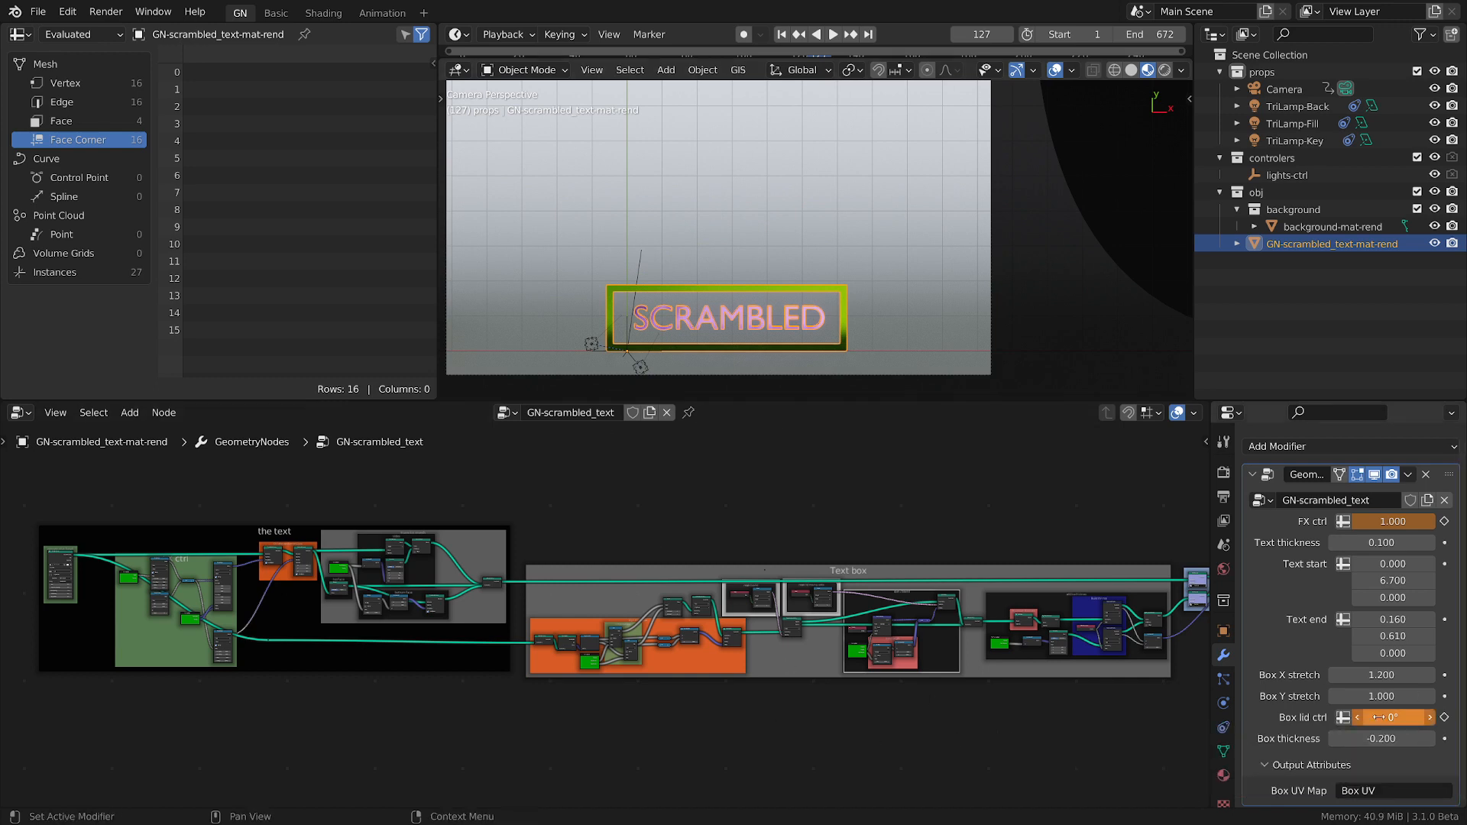
Open the box lid by setting Box lid ctrl to 119°.
left_click_drag(1387, 718, 1418, 717)
scroll(708, 220, "down", 2)
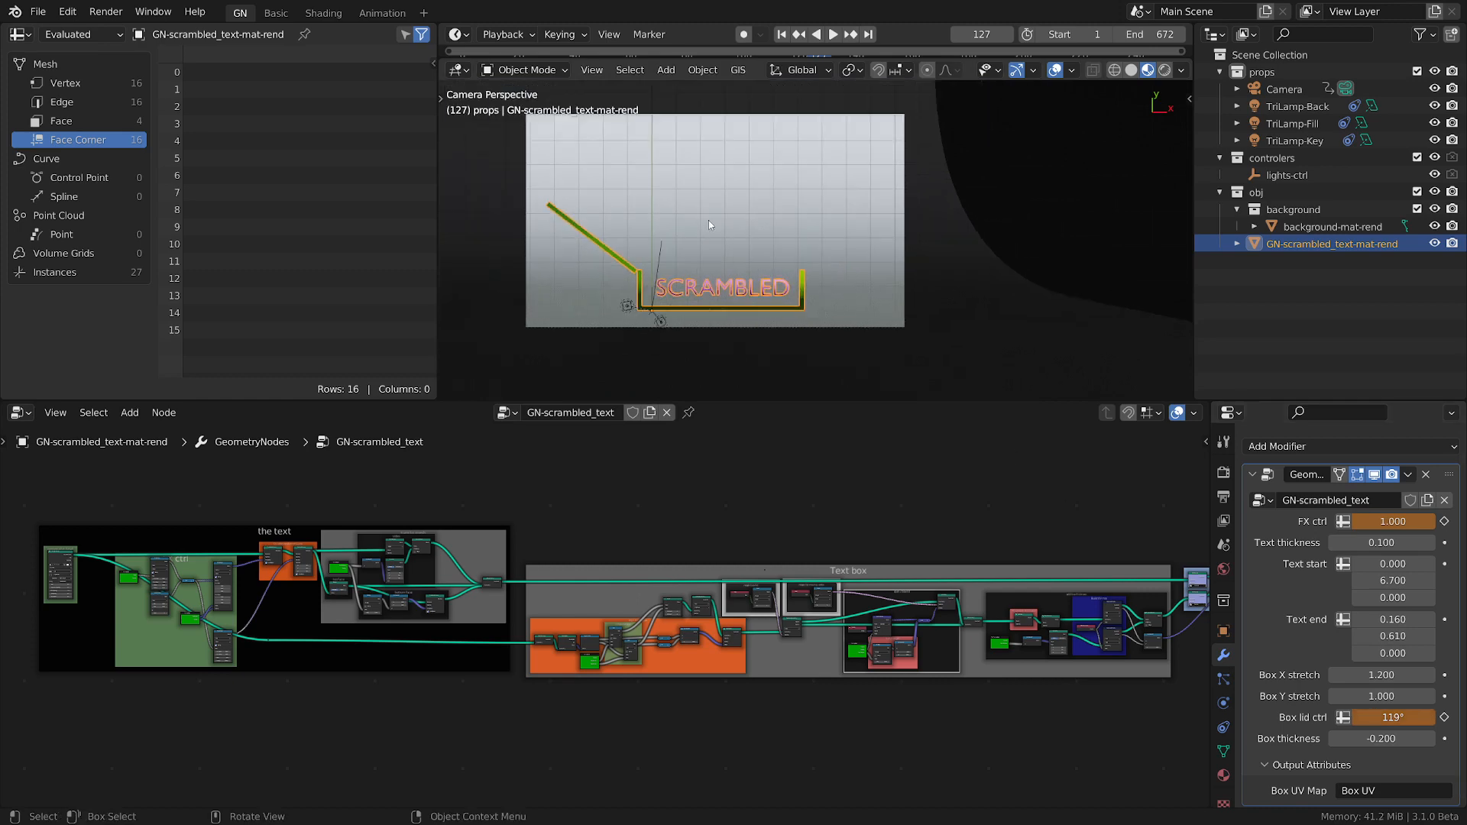
scroll(709, 220, "up", 1)
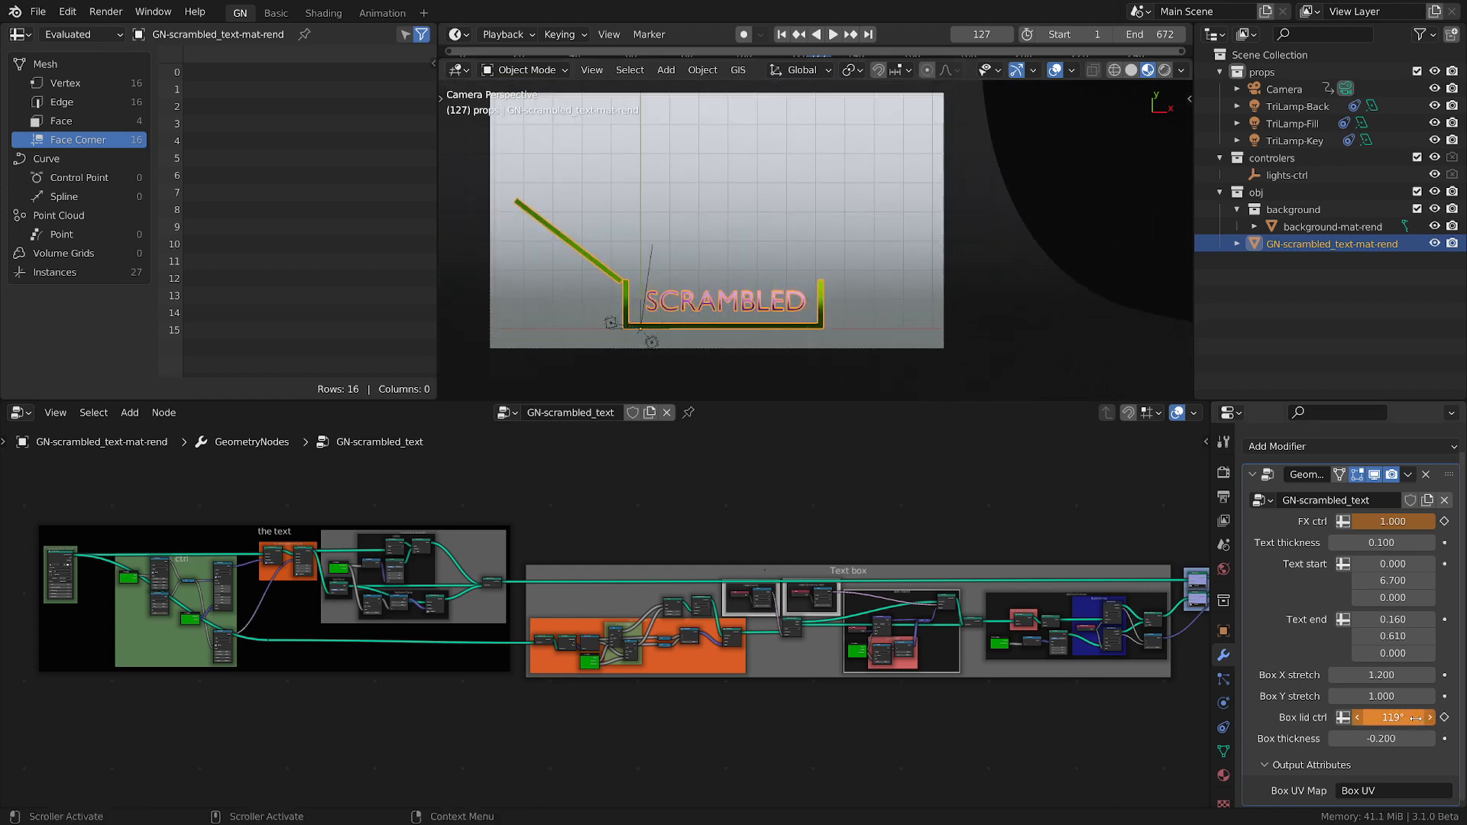
scroll(937, 669, "down", 1)
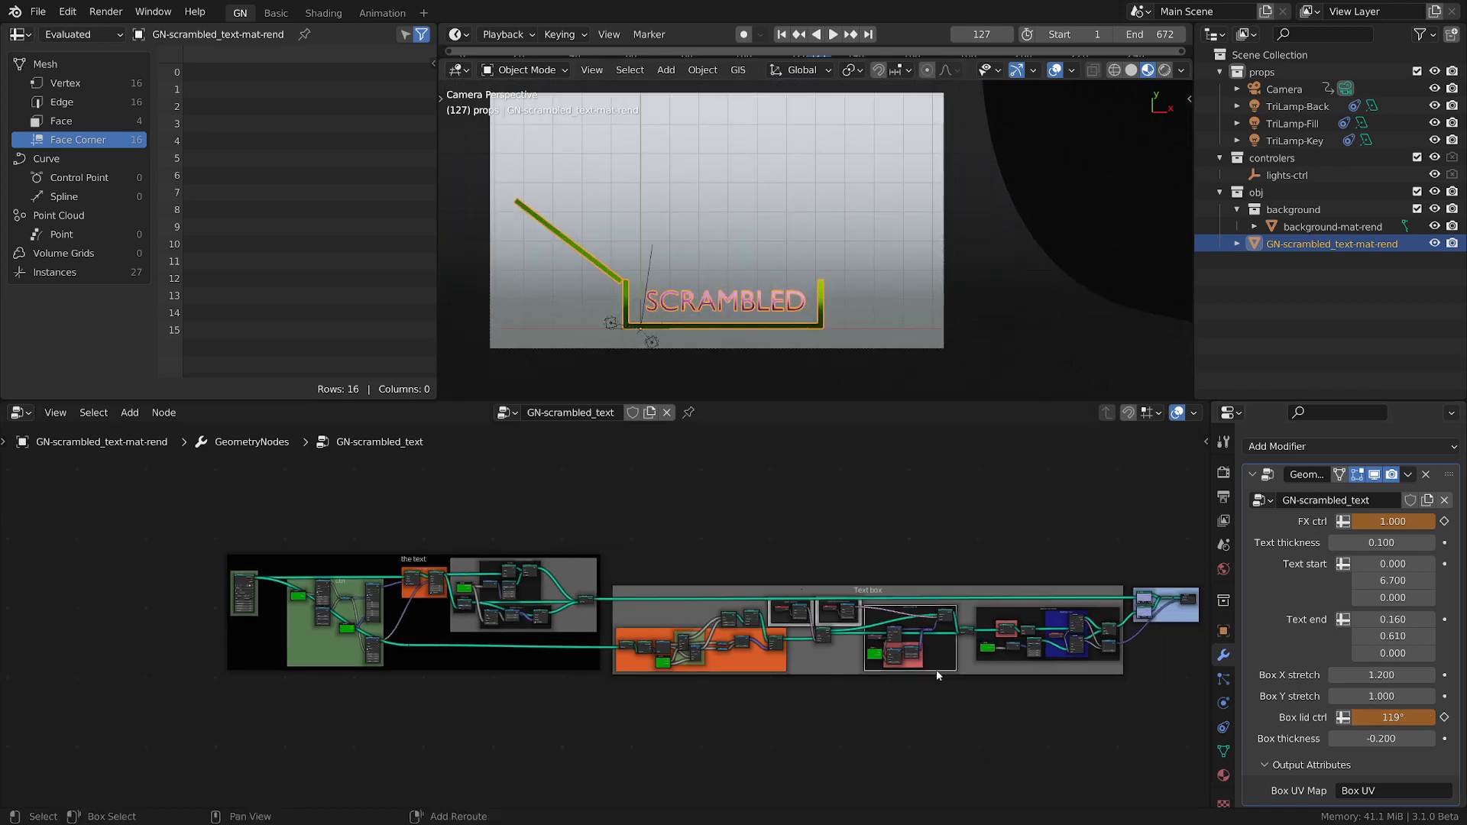
middle_click_drag(937, 670, 846, 667)
scroll(828, 661, "up", 1)
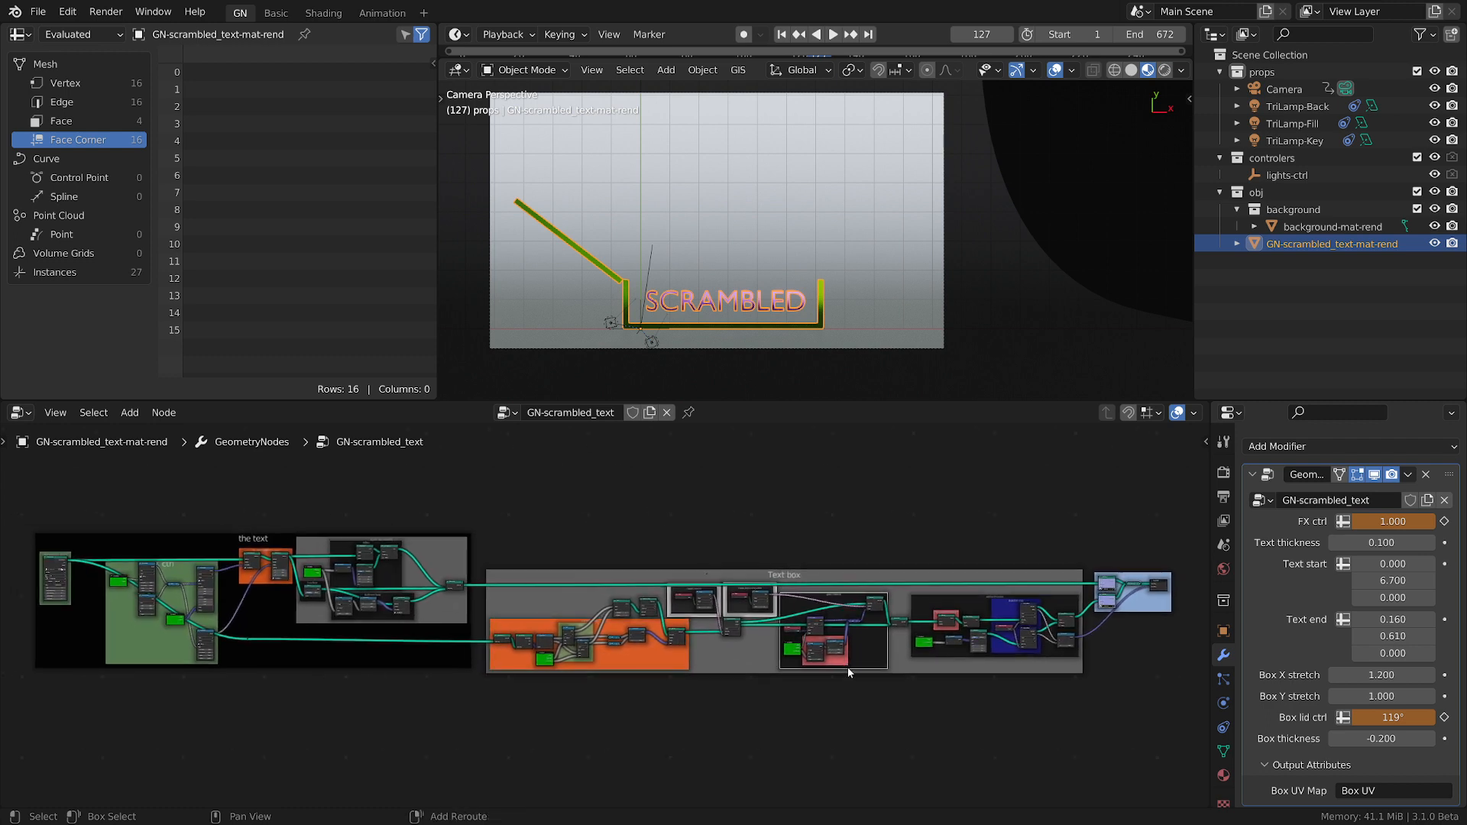